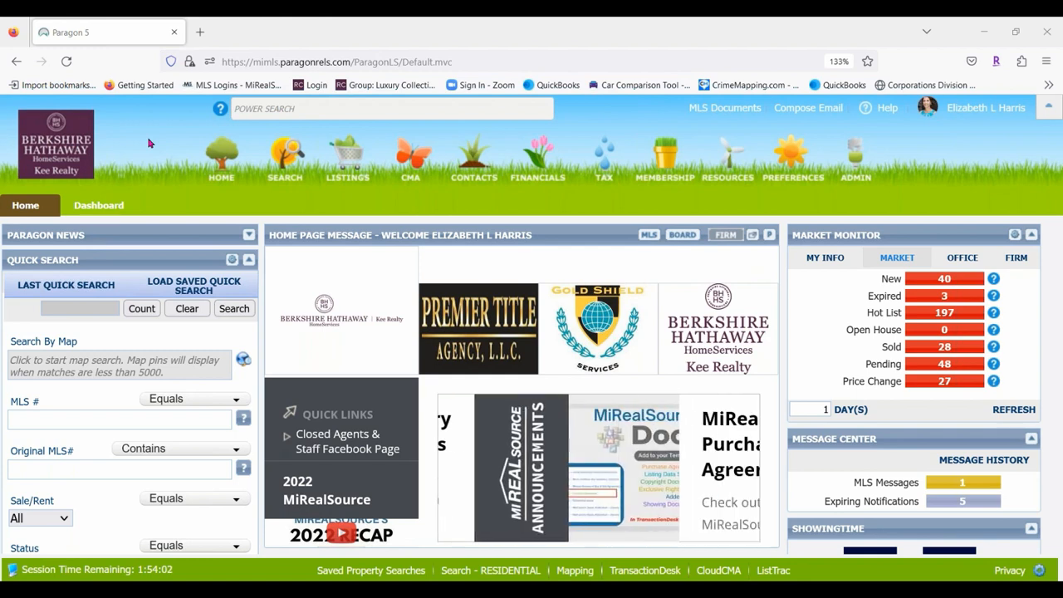
Show the agent's two active listings in a Market Monitor spreadsheet.
left_click(823, 259)
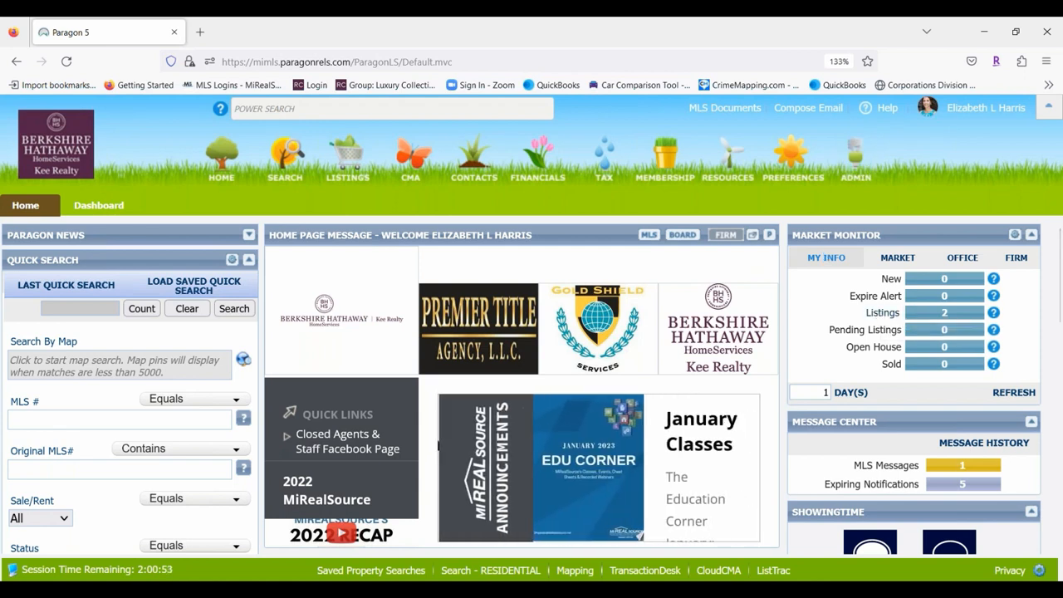
left_click(881, 316)
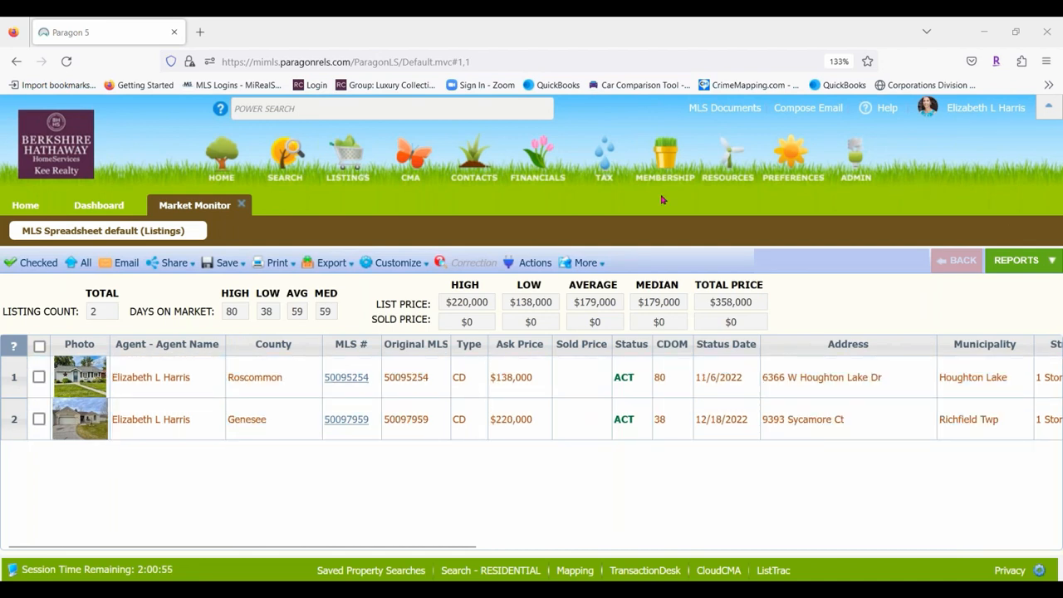
left_click(342, 107)
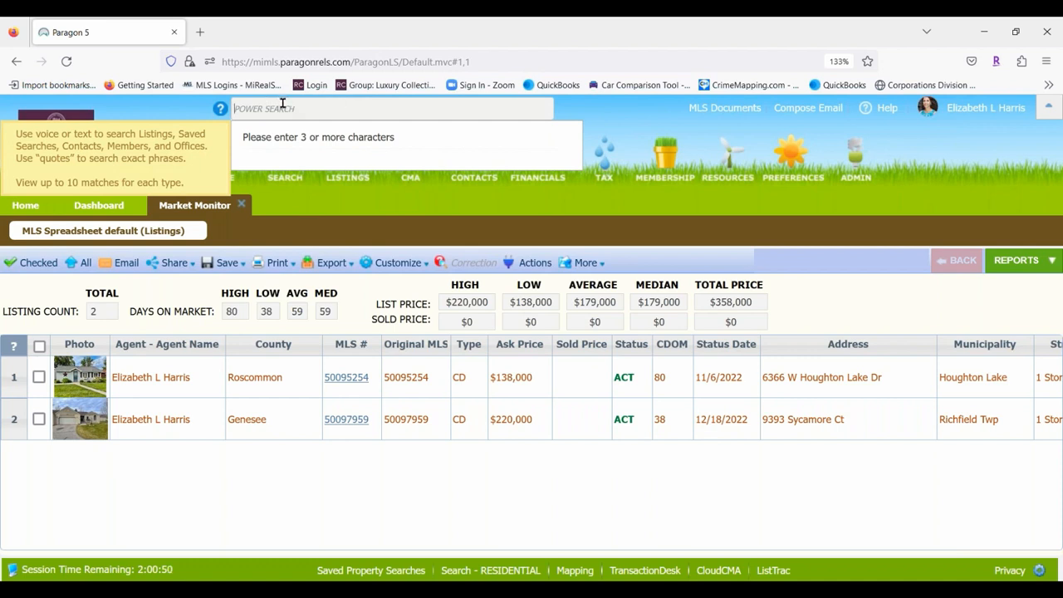
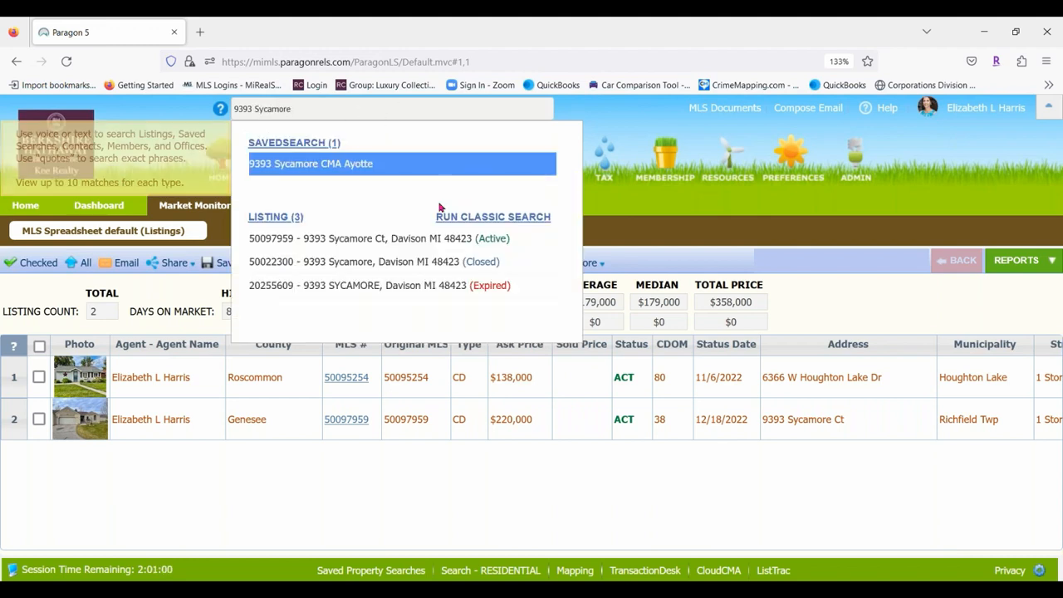
left_click(389, 239)
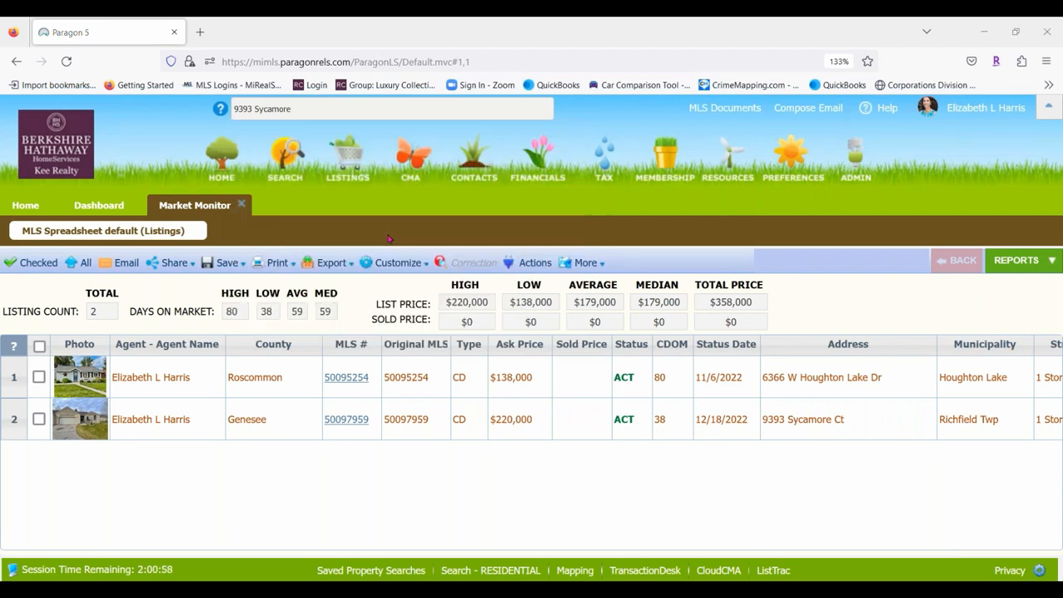
left_click(316, 108)
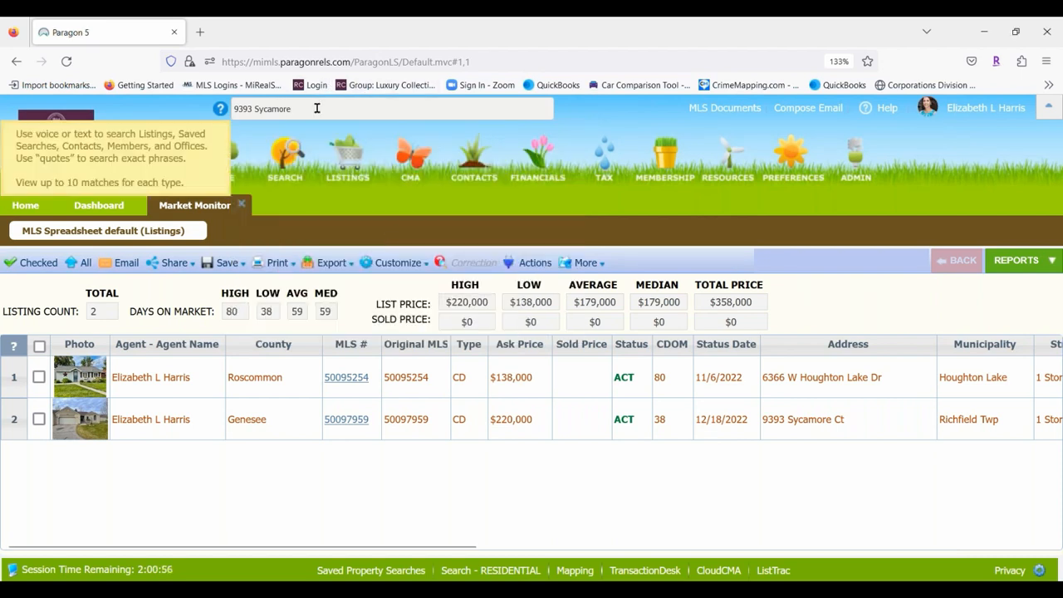
key("BackSpace")
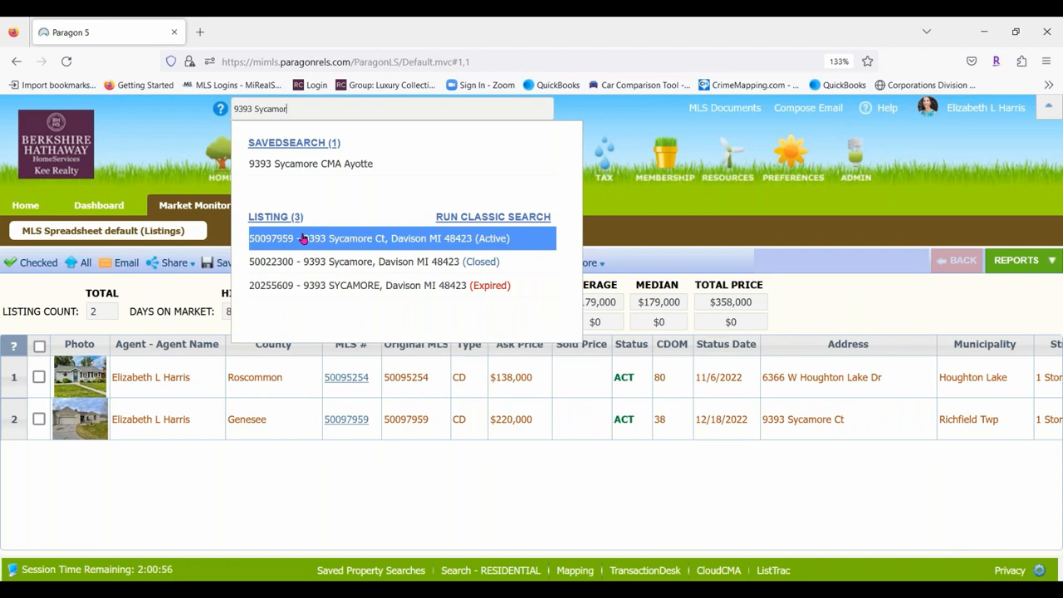
left_click(305, 240)
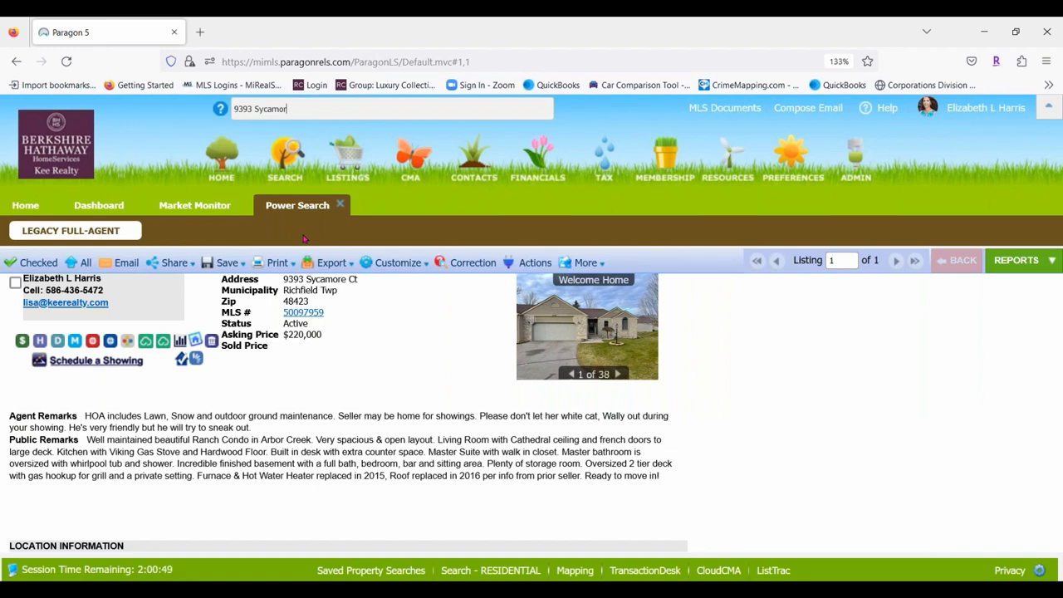
scroll(449, 311, "down", 2)
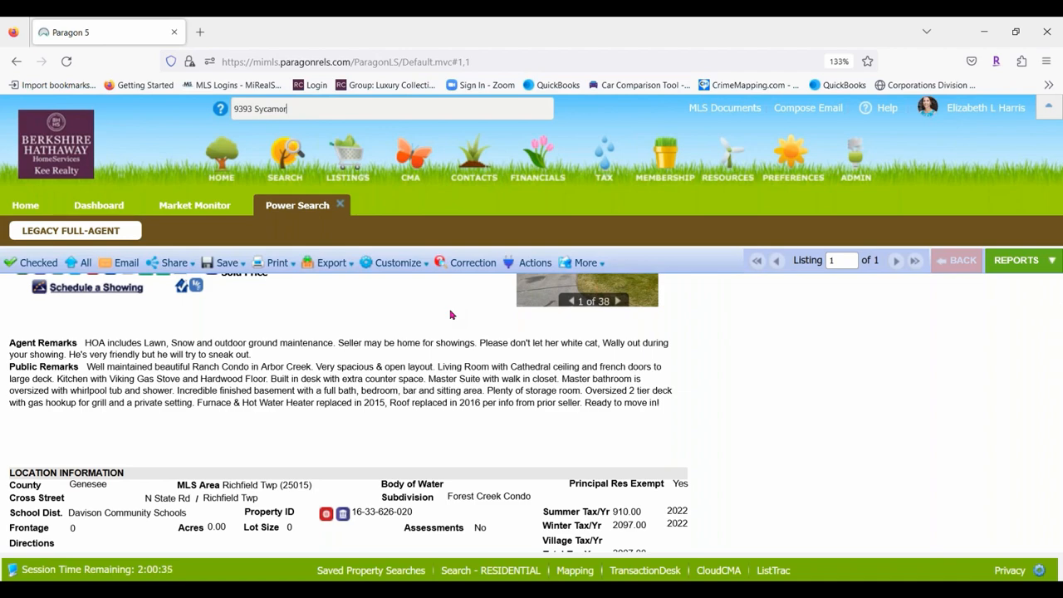
scroll(451, 315, "down", 3)
scroll(413, 353, "down", 4)
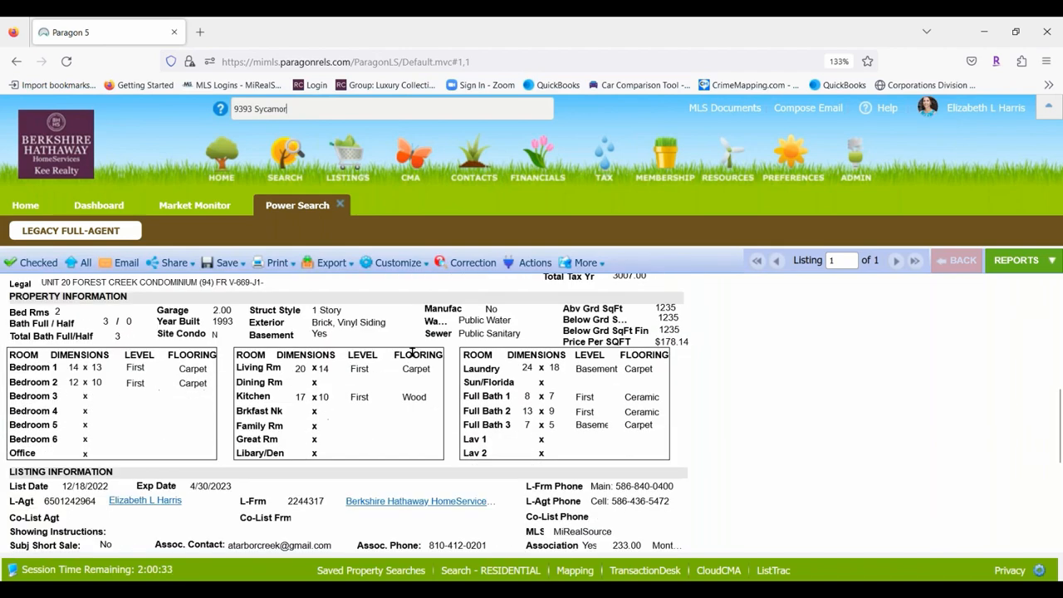
scroll(413, 353, "down", 1)
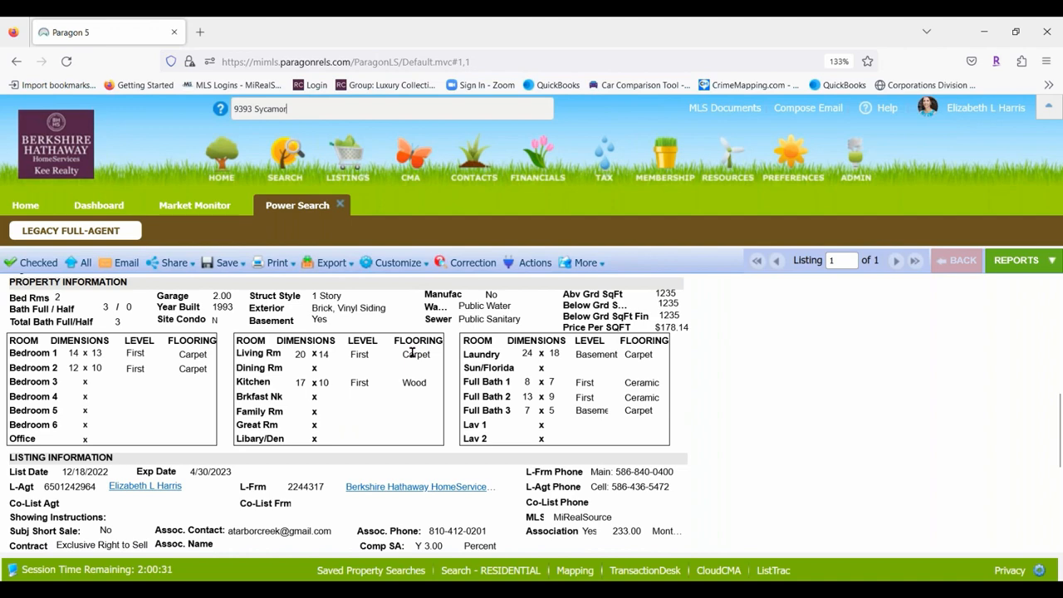
scroll(376, 343, "up", 5)
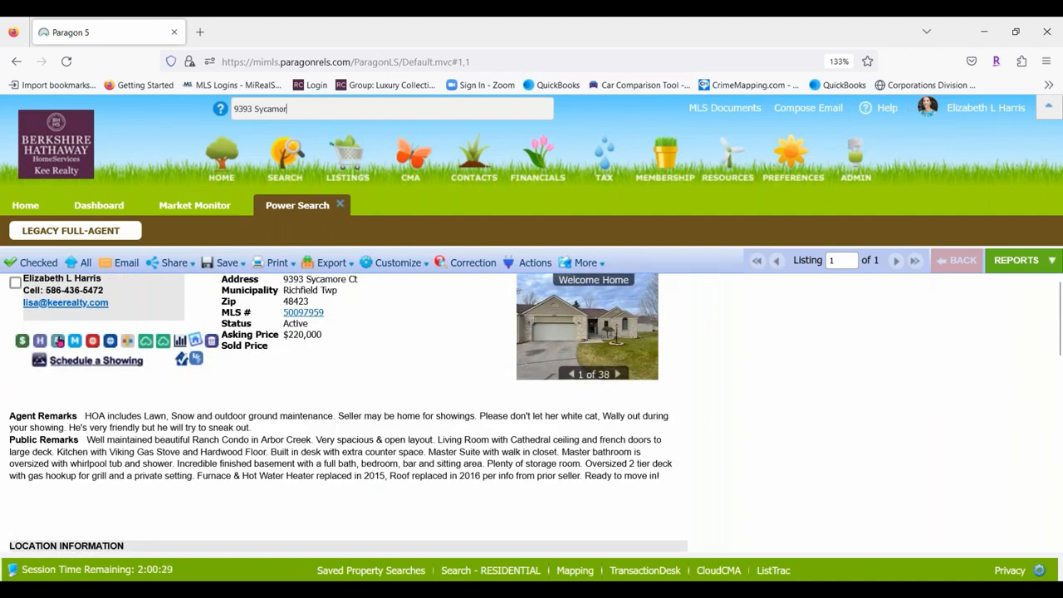
left_click(57, 341)
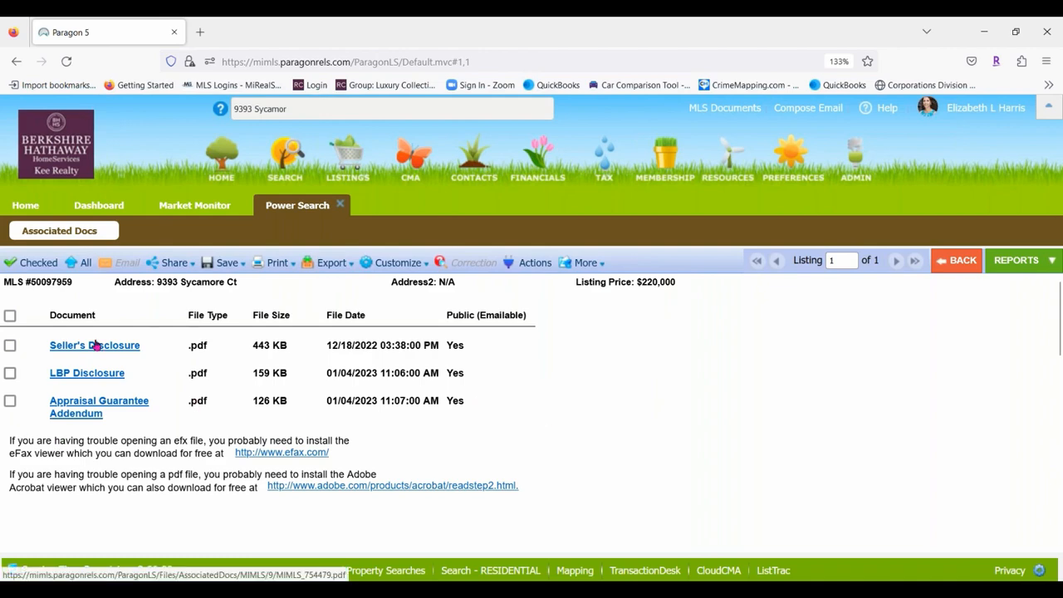
Download the Seller's Disclosure and LBP Disclosure PDFs, then return to the listing report.
left_click(95, 345)
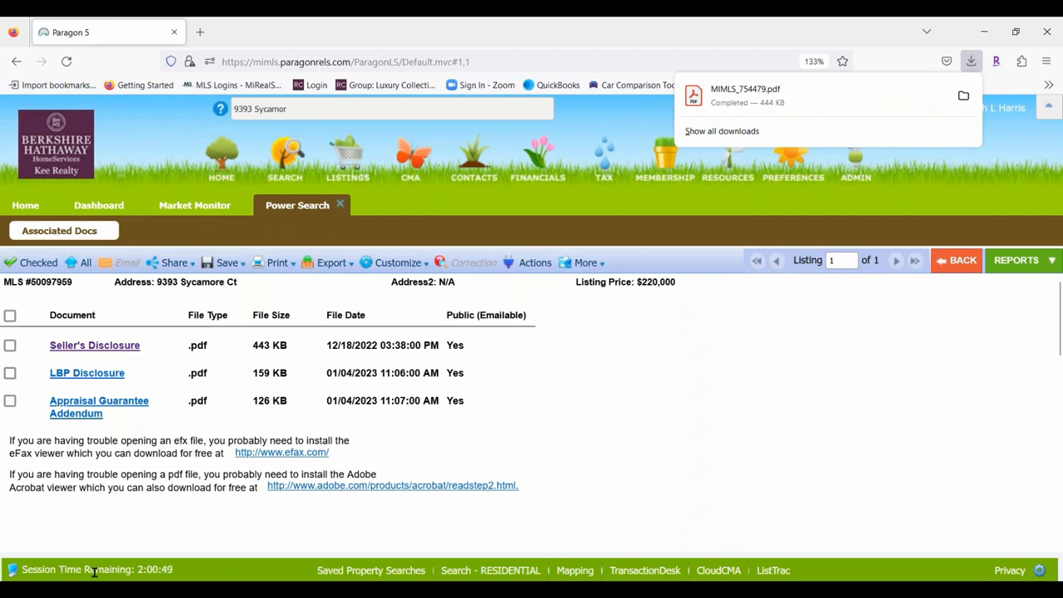
left_click(71, 375)
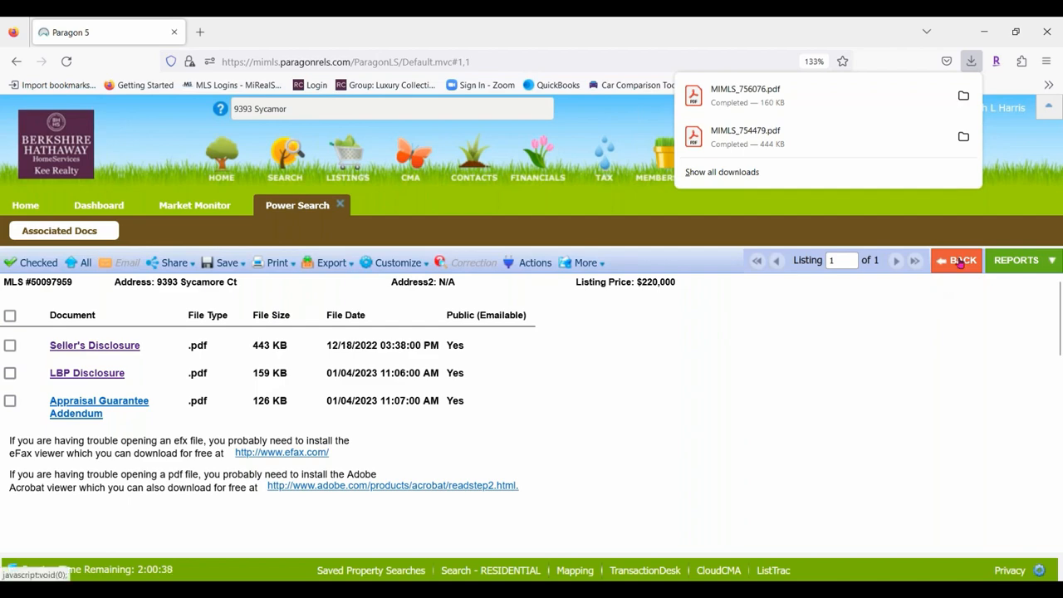
left_click(961, 261)
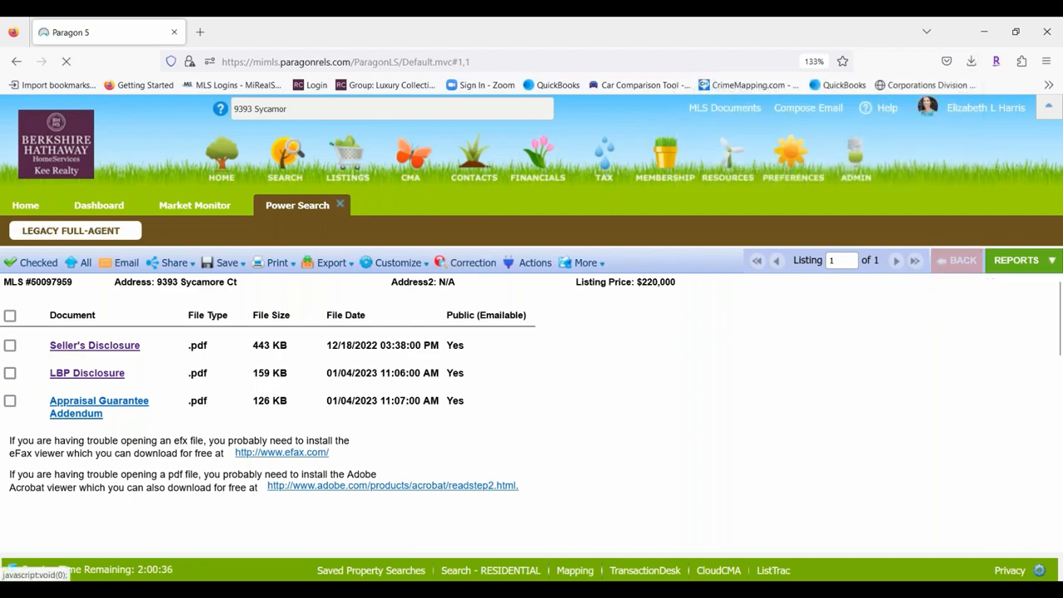
scroll(546, 410, "down", 6)
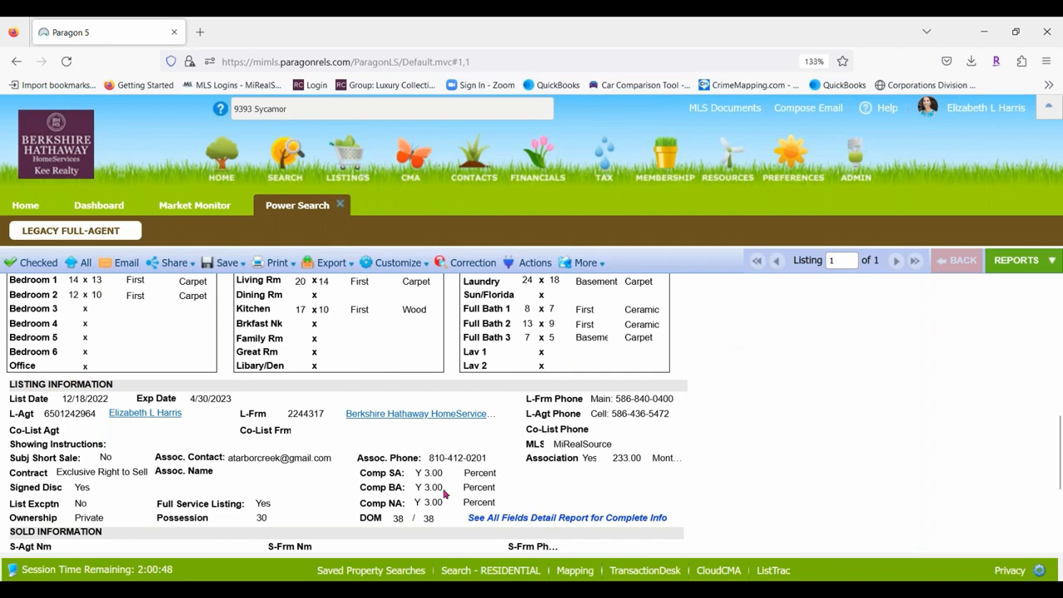
scroll(612, 390, "up", 5)
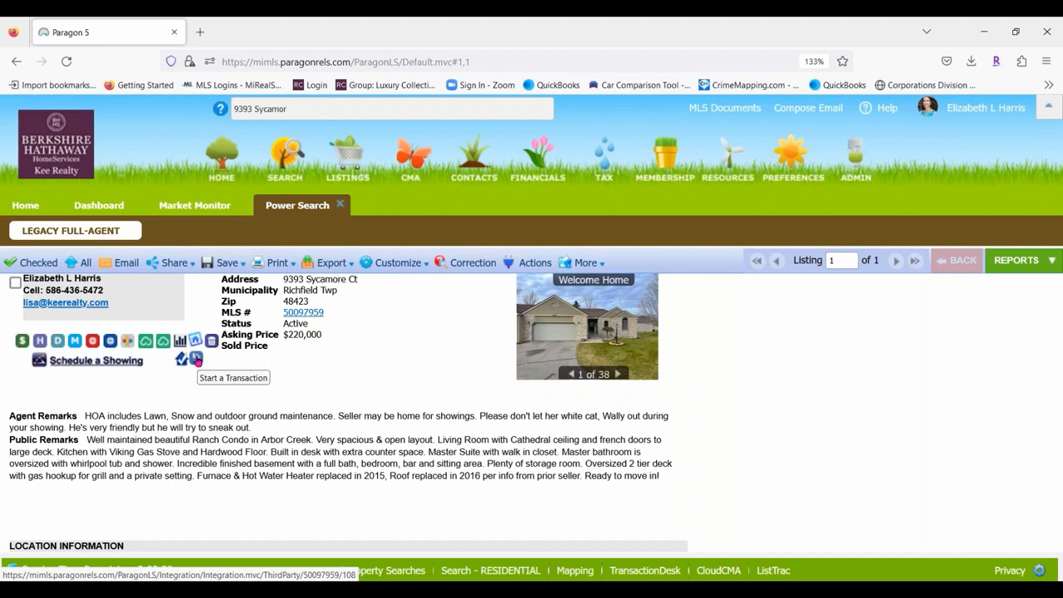
left_click(196, 359)
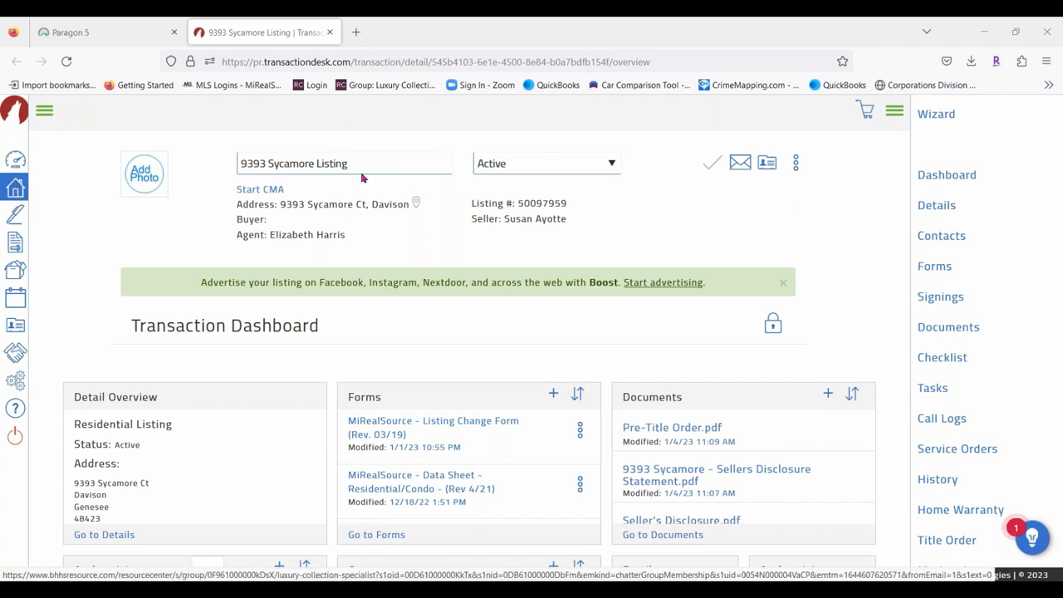
Fill a new transaction named 'Class test' using BHHSKR Buyer Package and MiRealSource import.
left_click(15, 188)
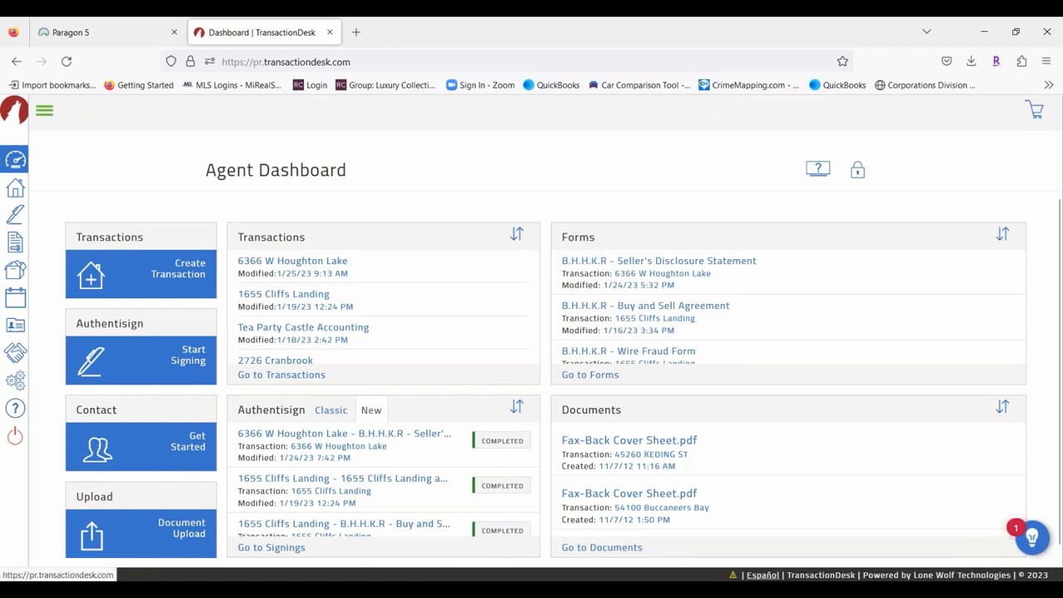
left_click(178, 267)
left_click(495, 179)
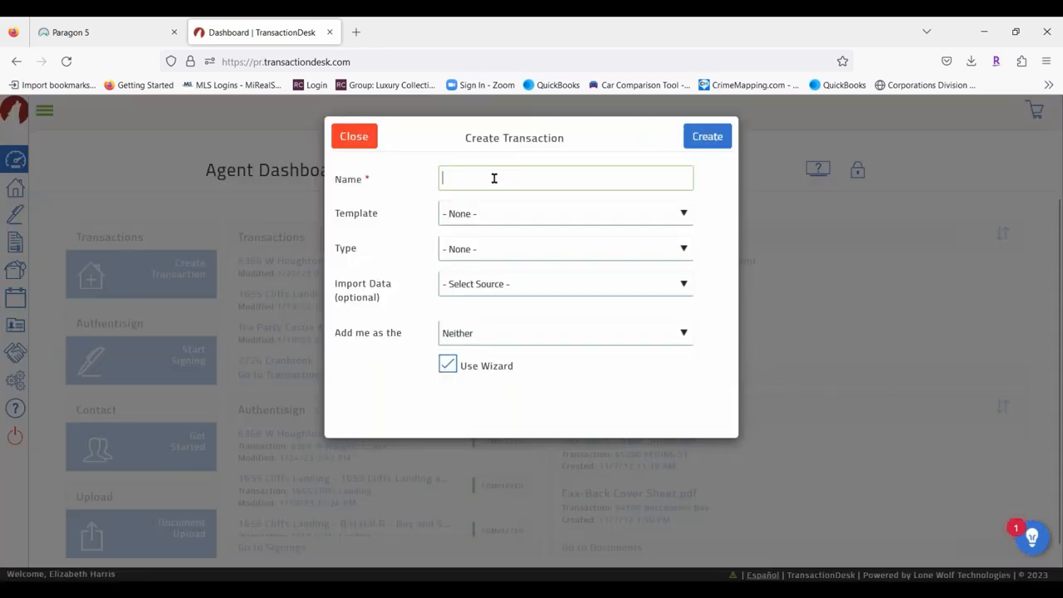
type("Class t")
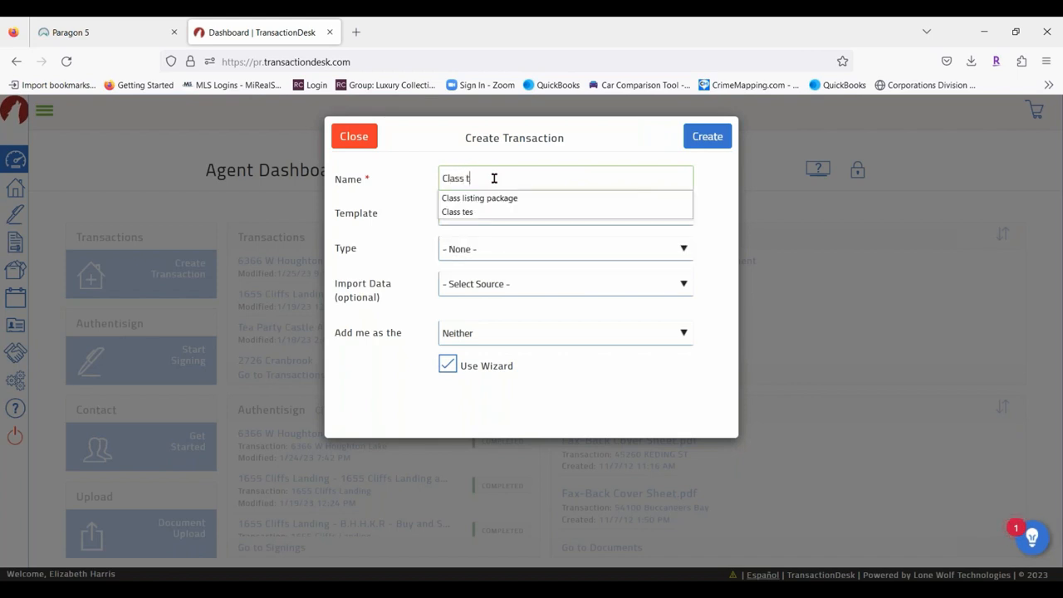
type("est")
left_click(504, 214)
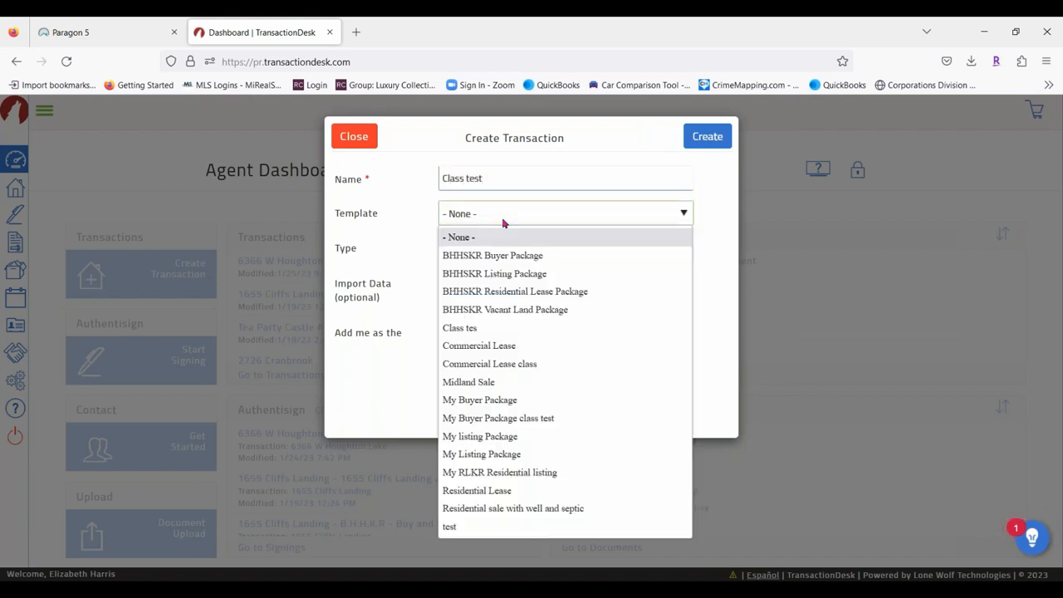
left_click(542, 255)
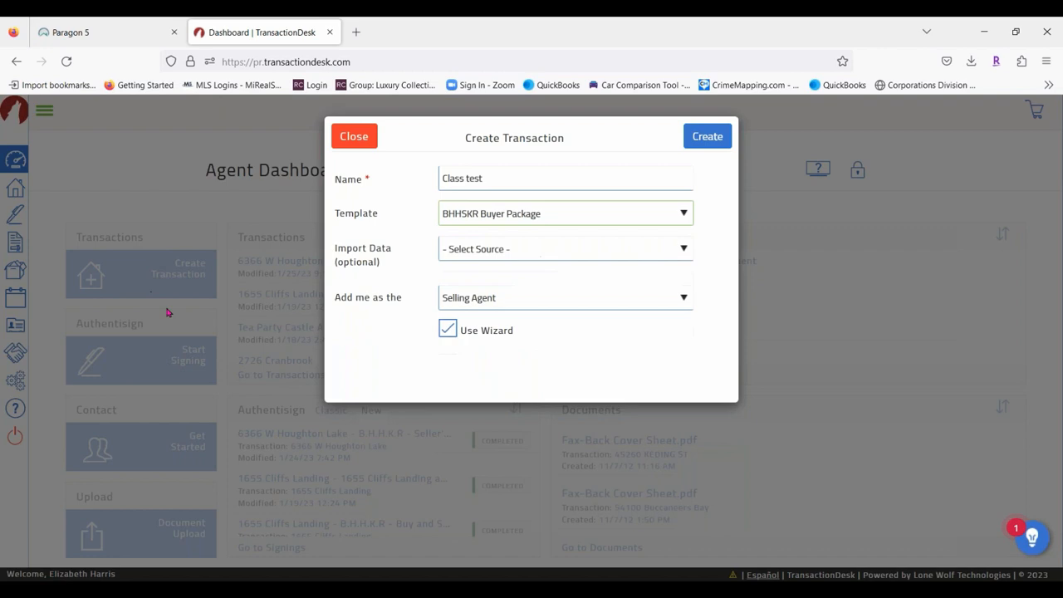
left_click(521, 249)
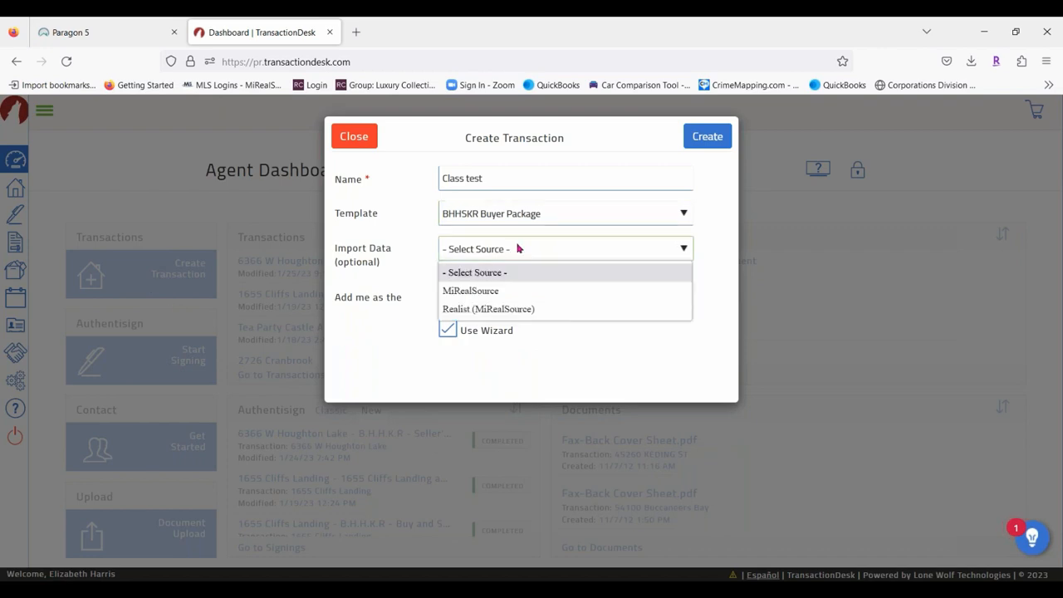
left_click(491, 291)
Paste MLS number 50097959 copied from Paragon, create the transaction, and begin another.
left_click(71, 31)
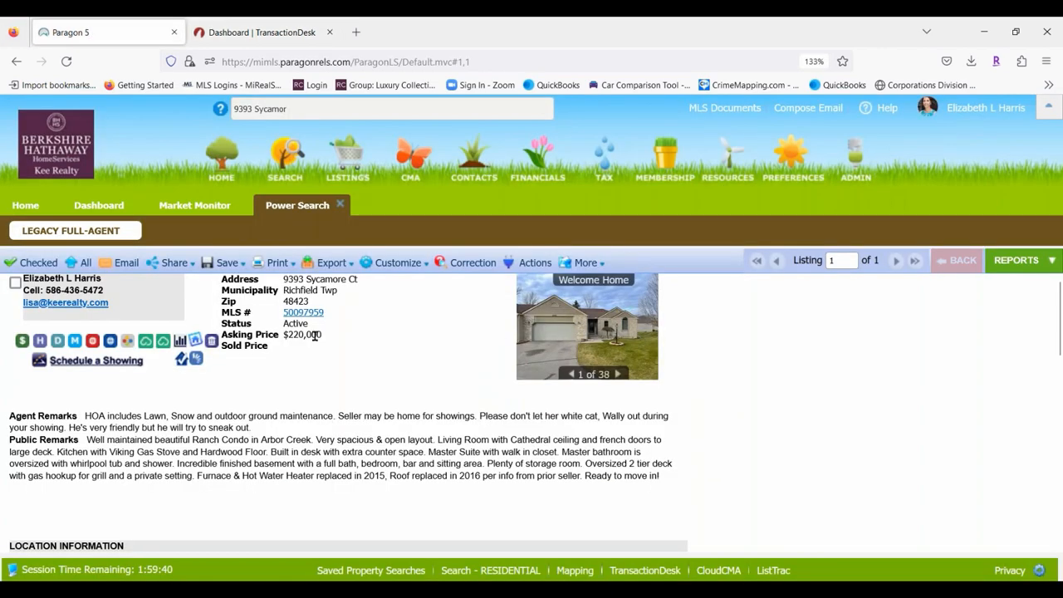
left_click_drag(329, 314, 286, 314)
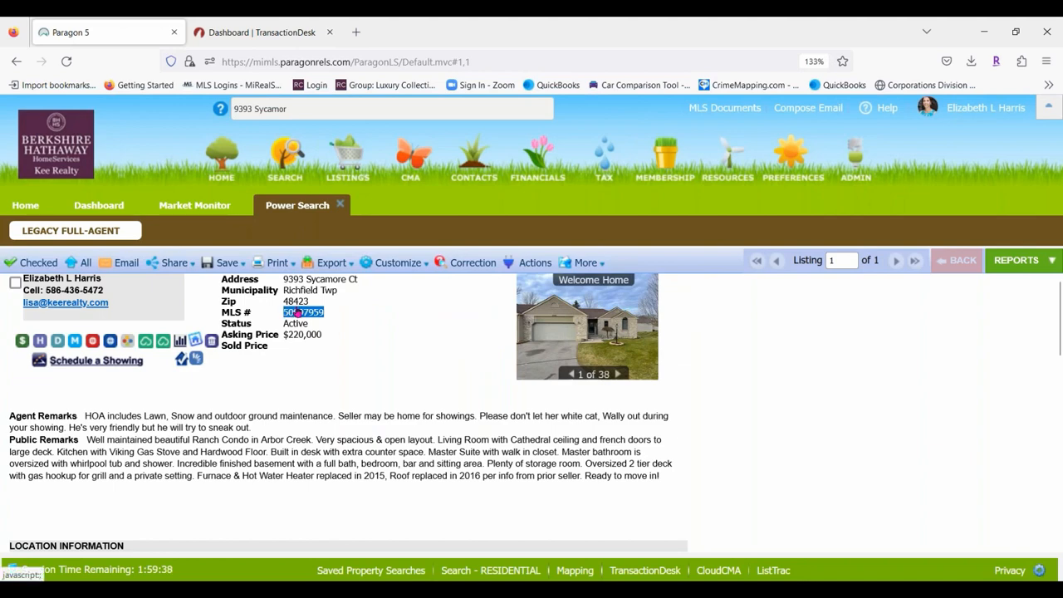
right_click(291, 312)
left_click(320, 366)
left_click(258, 31)
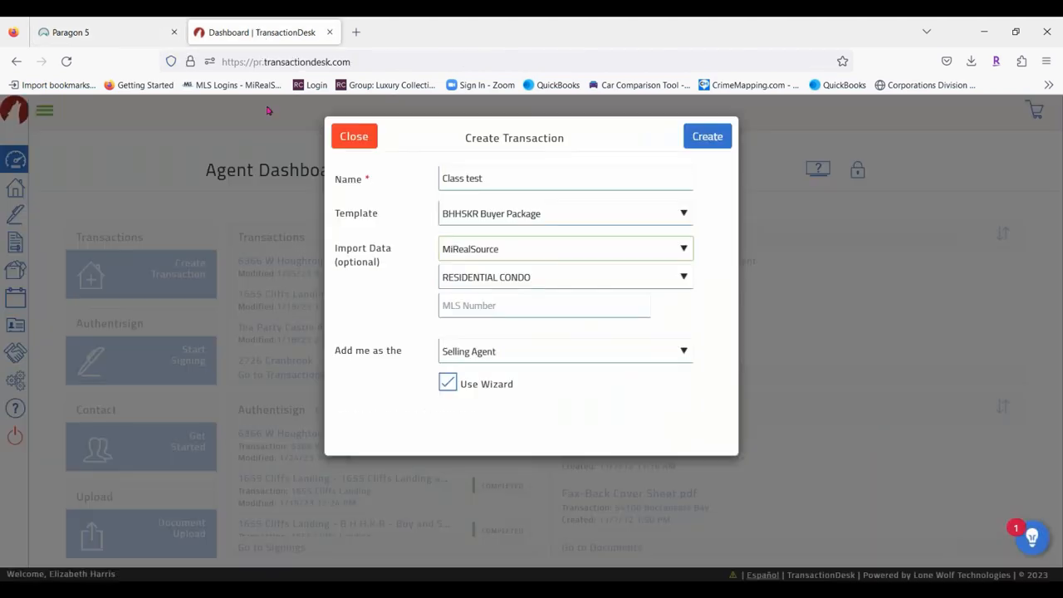
right_click(477, 307)
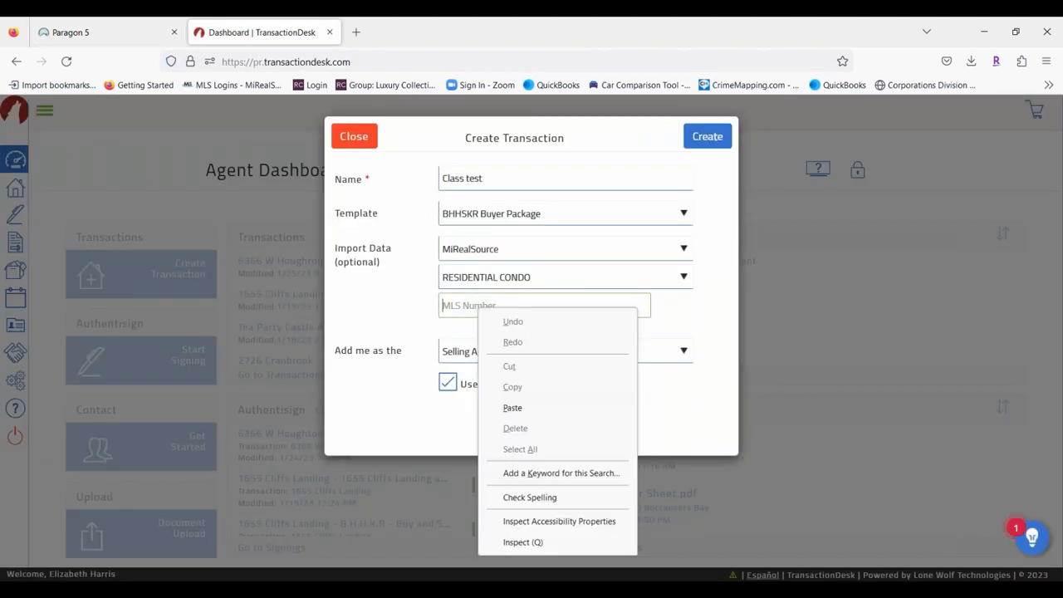
left_click(523, 408)
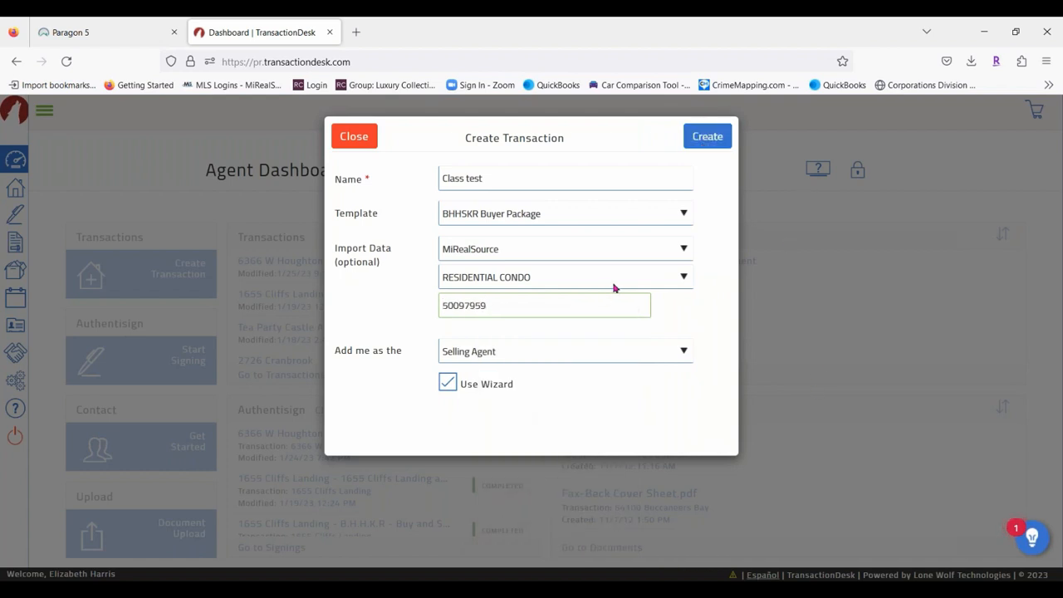
left_click(715, 138)
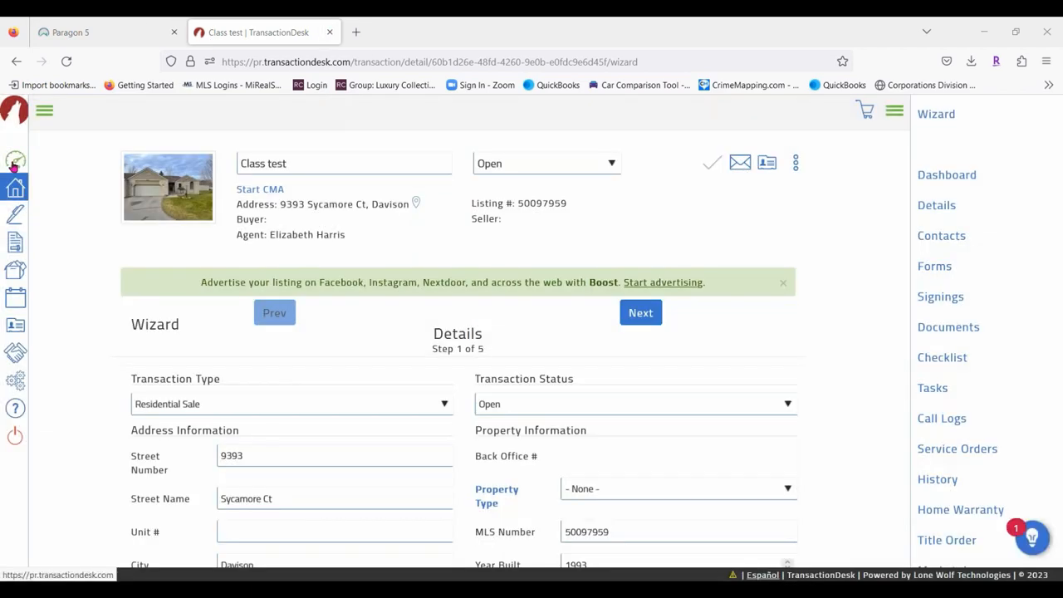
left_click(16, 160)
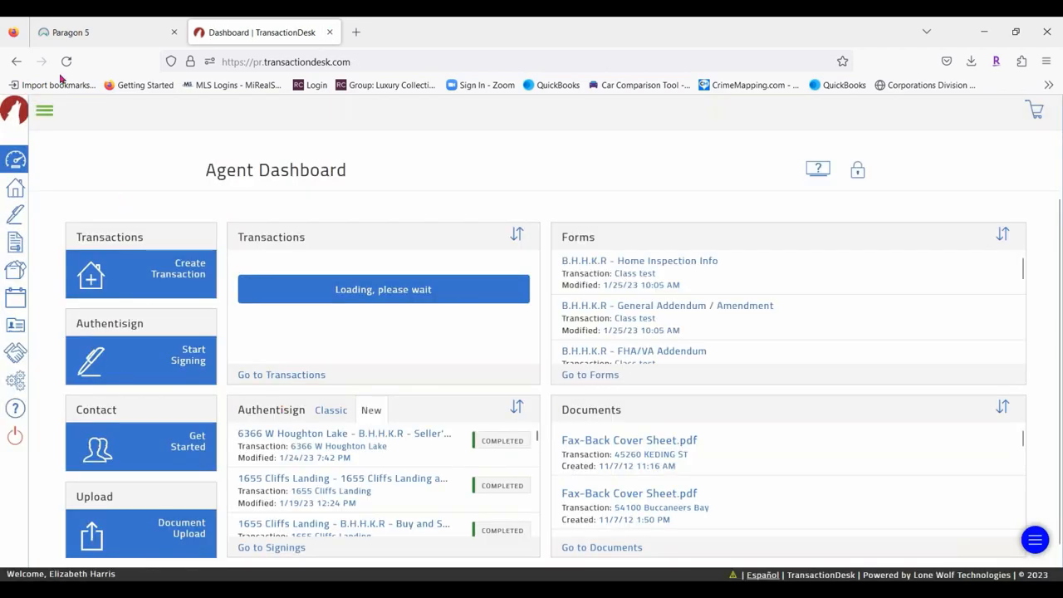
left_click(194, 264)
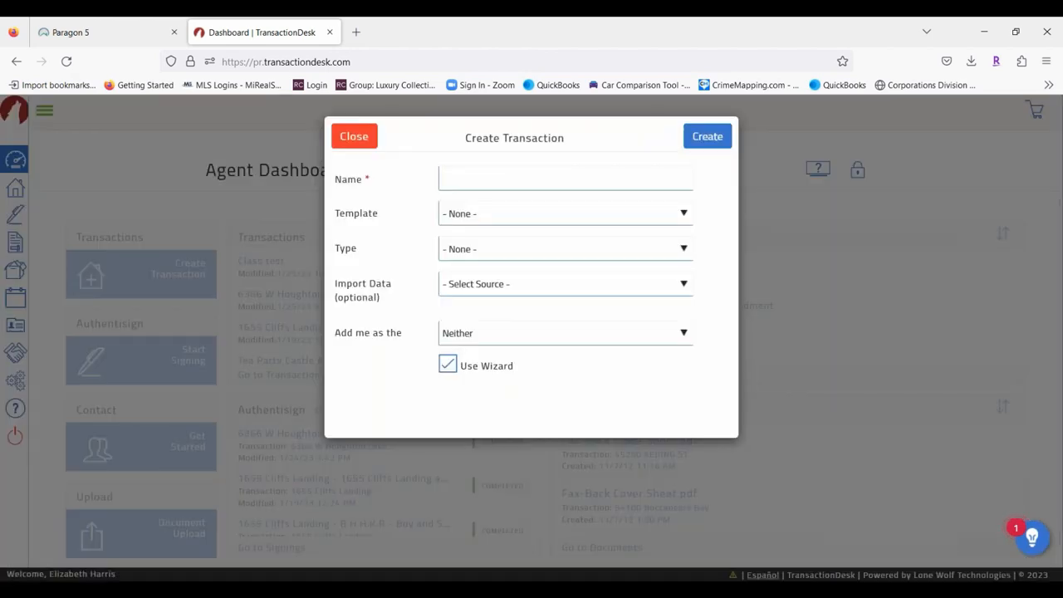
Name the new transaction 'Class test' and choose the BHHSKR Buyer Package template.
left_click(461, 181)
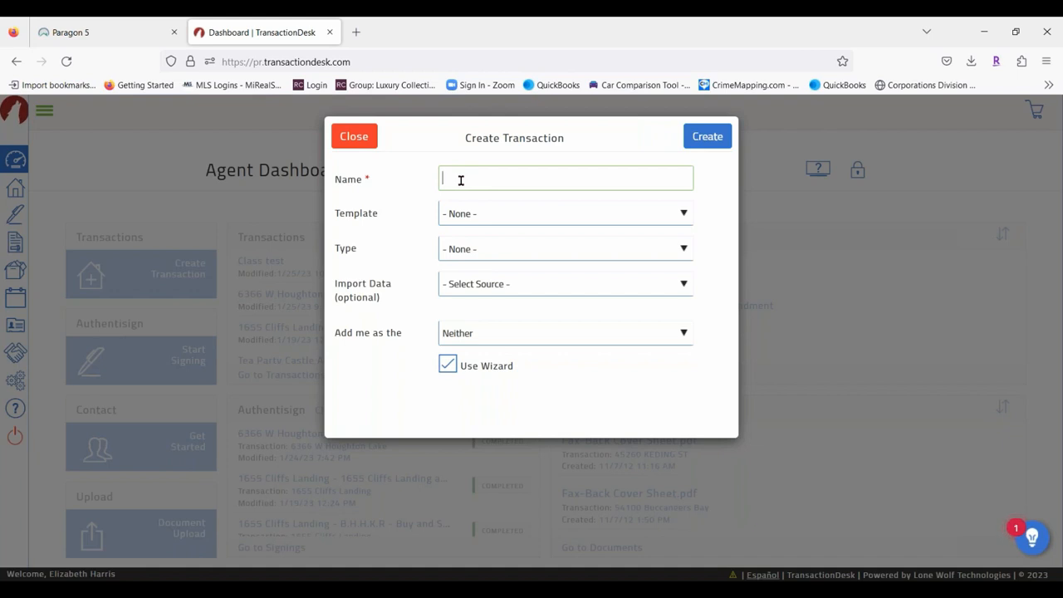
type("C")
key("BackSpace")
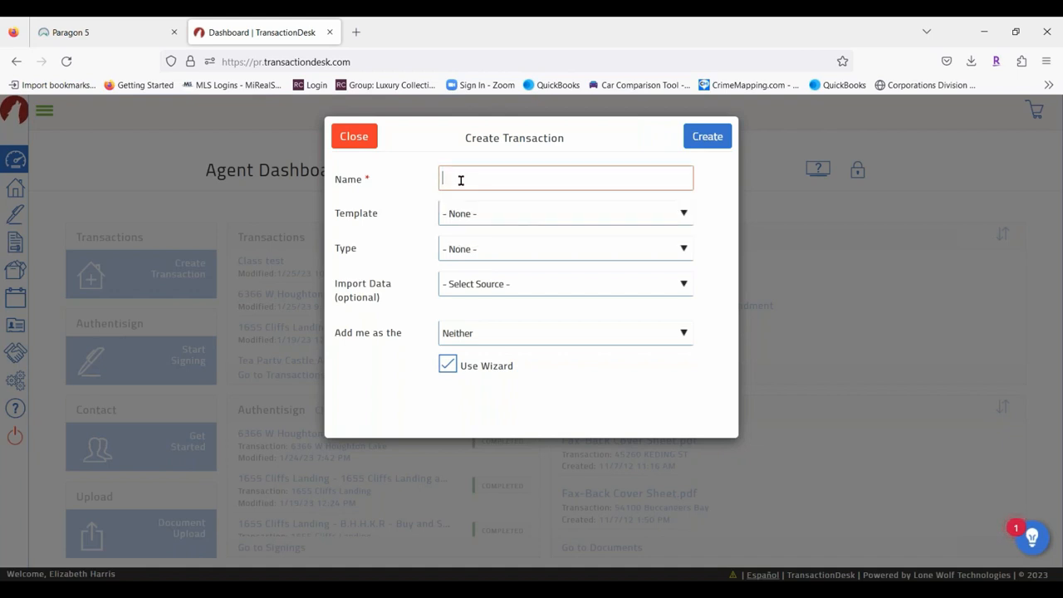
type("Clas")
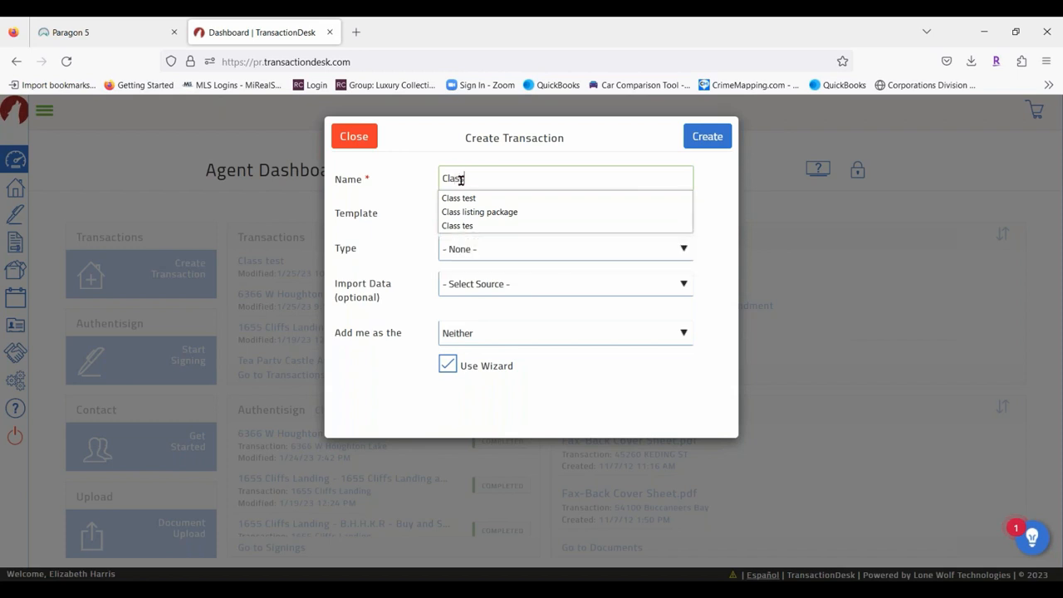
type("s Test")
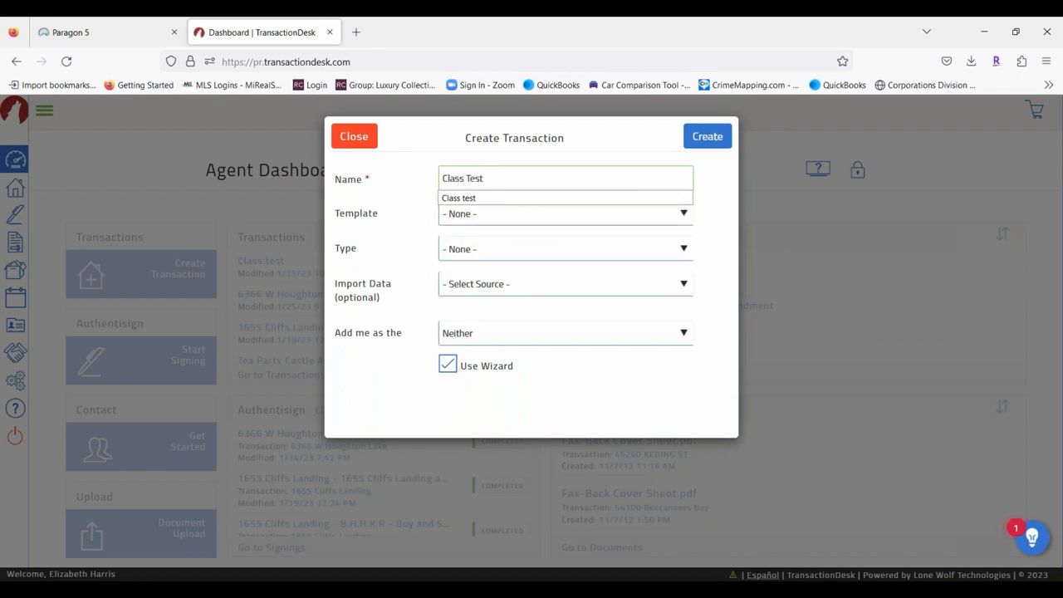
left_click(478, 197)
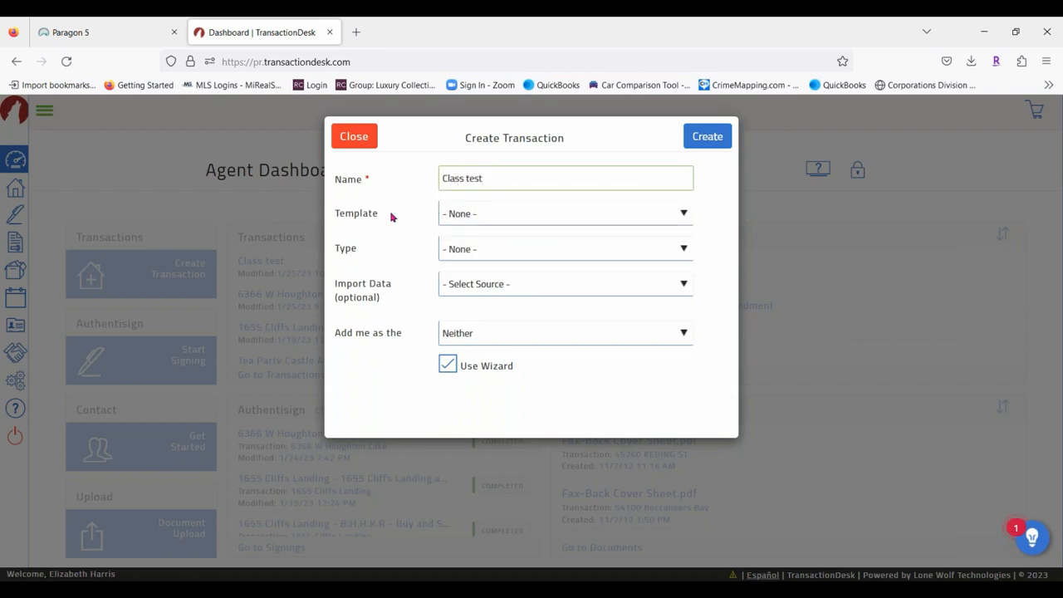
left_click(493, 217)
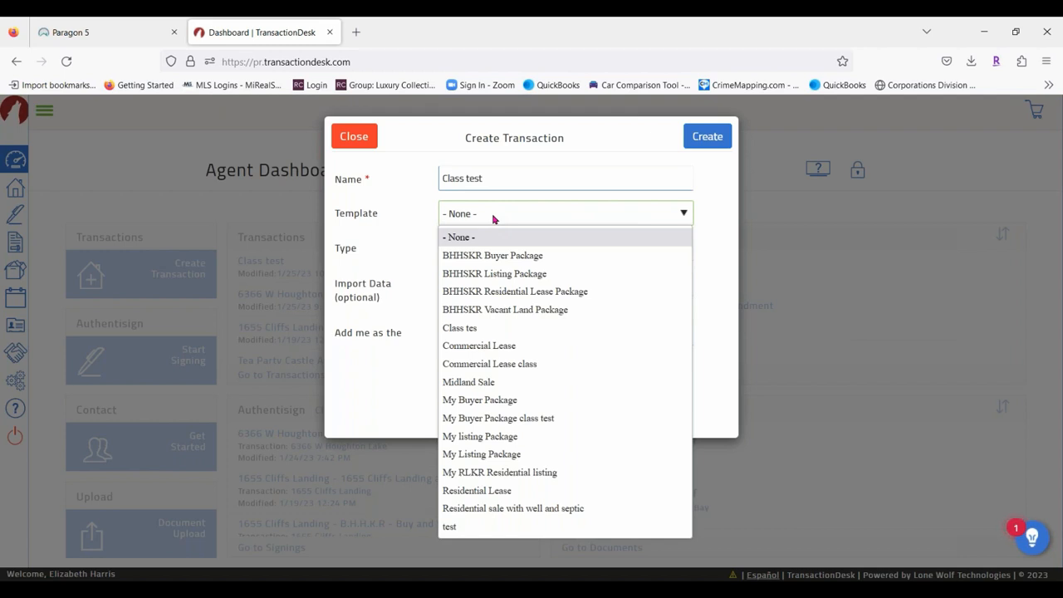
left_click(496, 256)
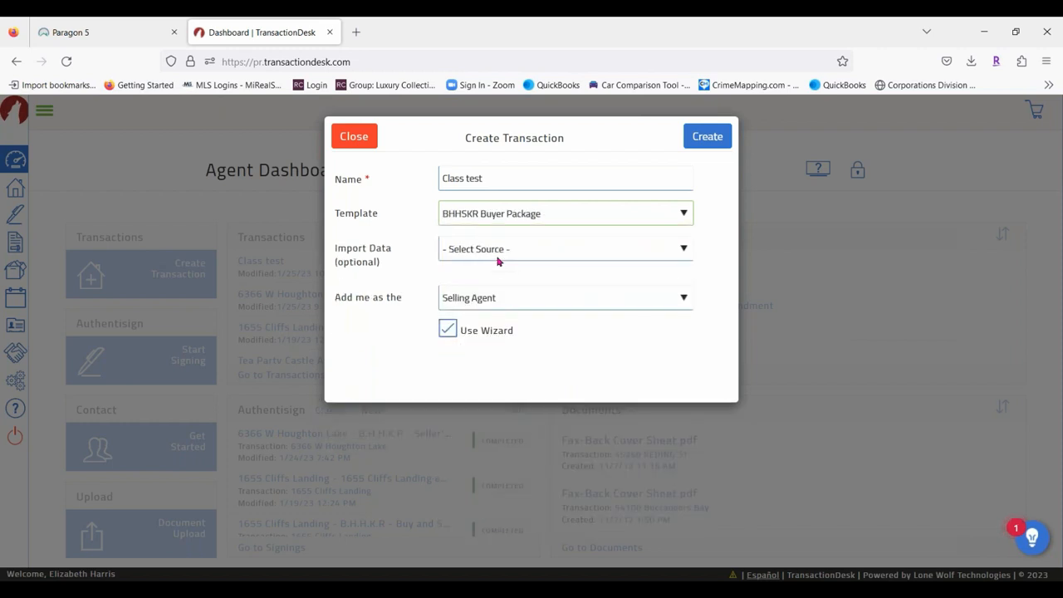
Import MiRealSource data for MLS 50097959 and create the transaction.
left_click(525, 251)
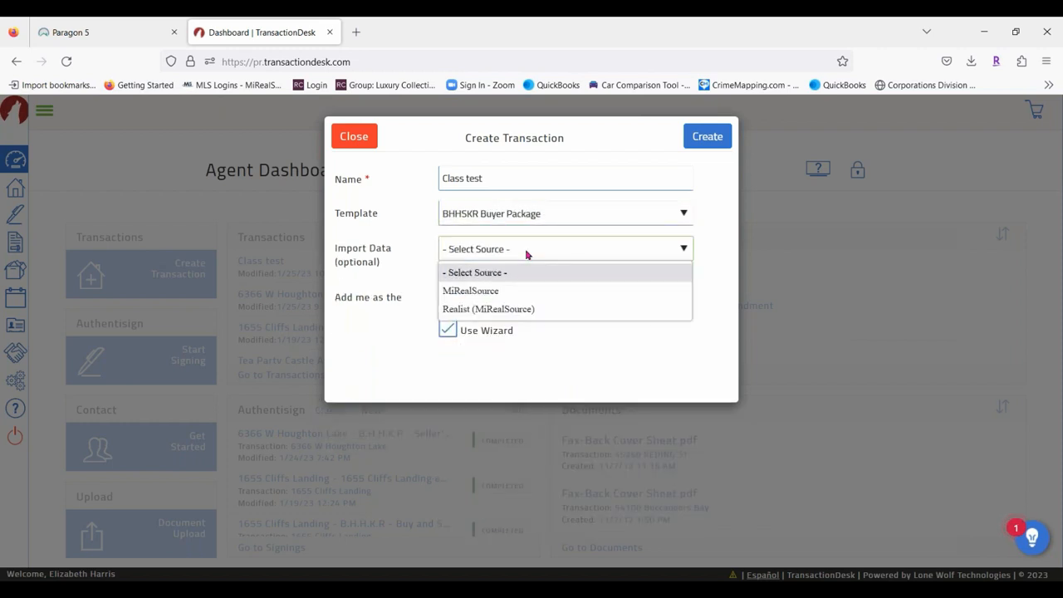
left_click(500, 290)
left_click(515, 310)
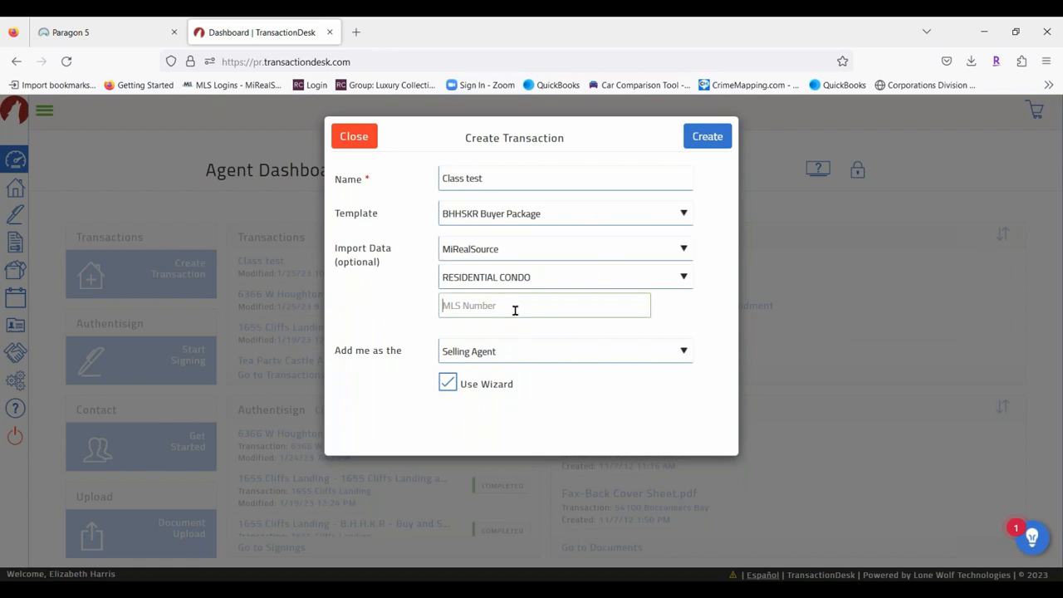
key("ctrl+v")
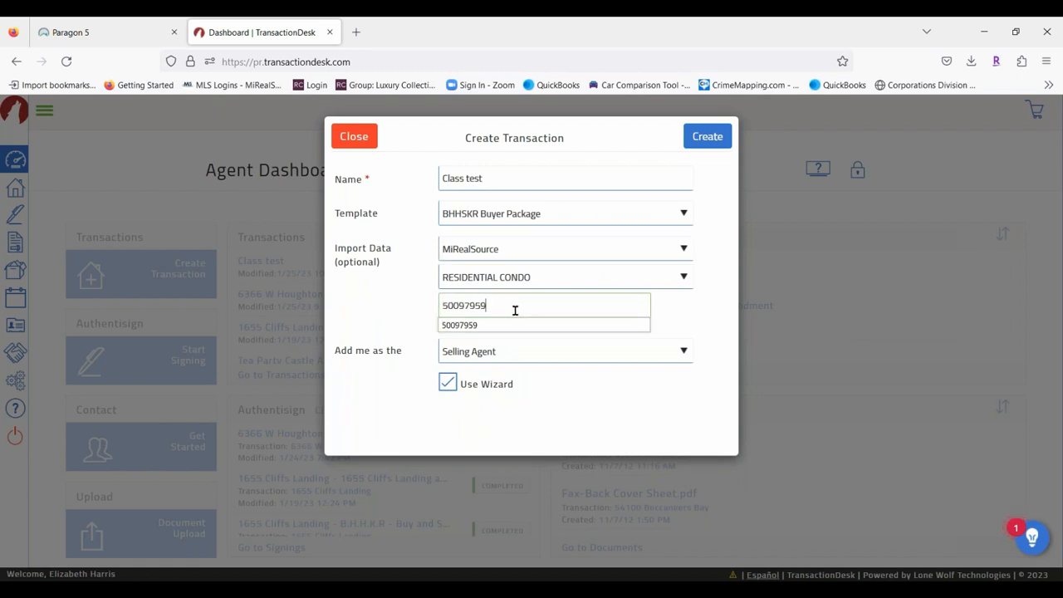
left_click(656, 322)
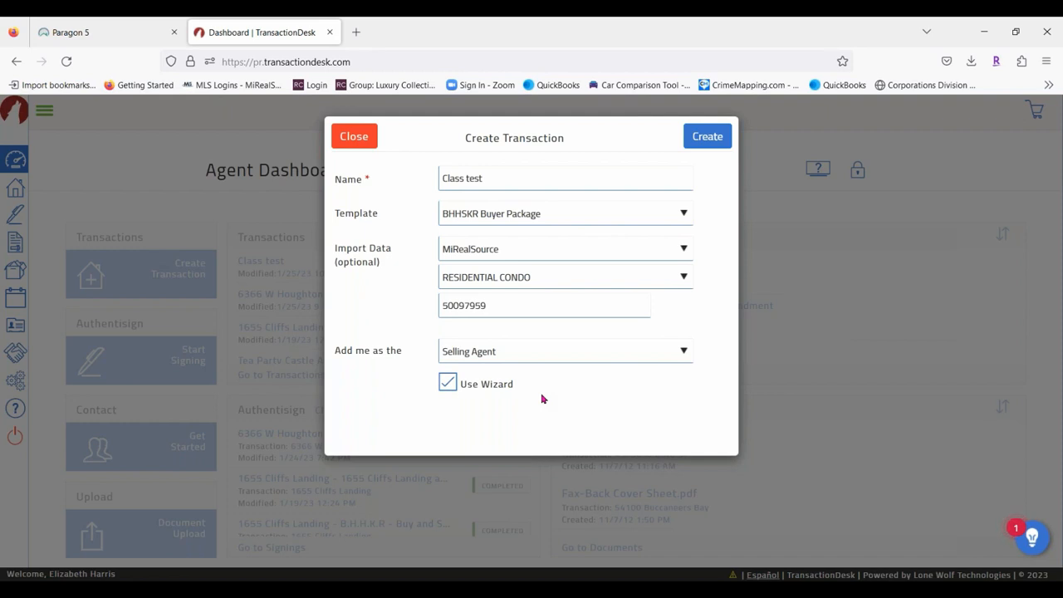
left_click(713, 140)
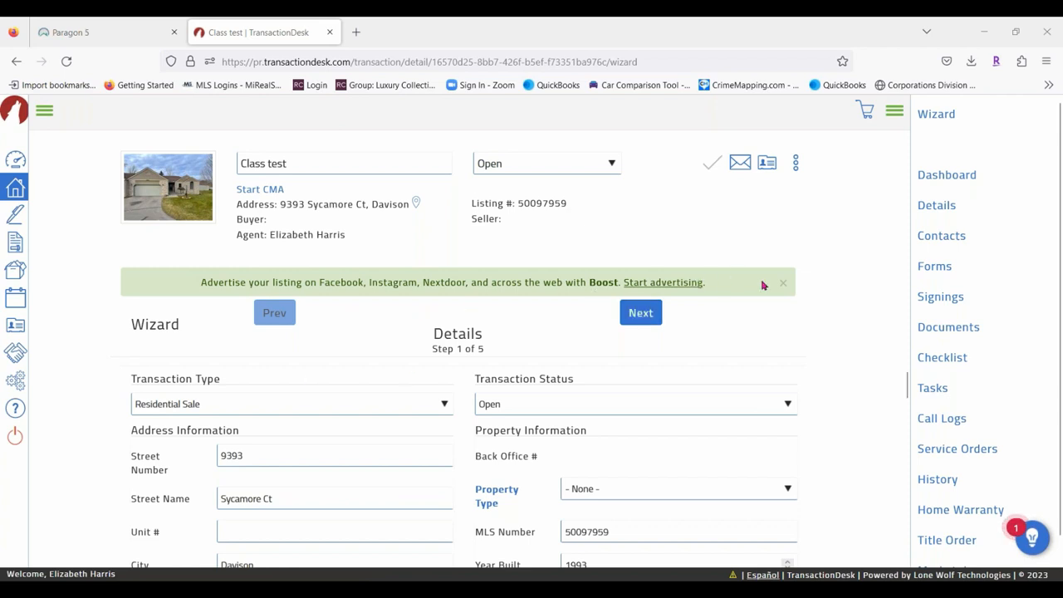
Toggle the wizard navigation sidebar until it stays hidden on the Details step.
left_click(895, 111)
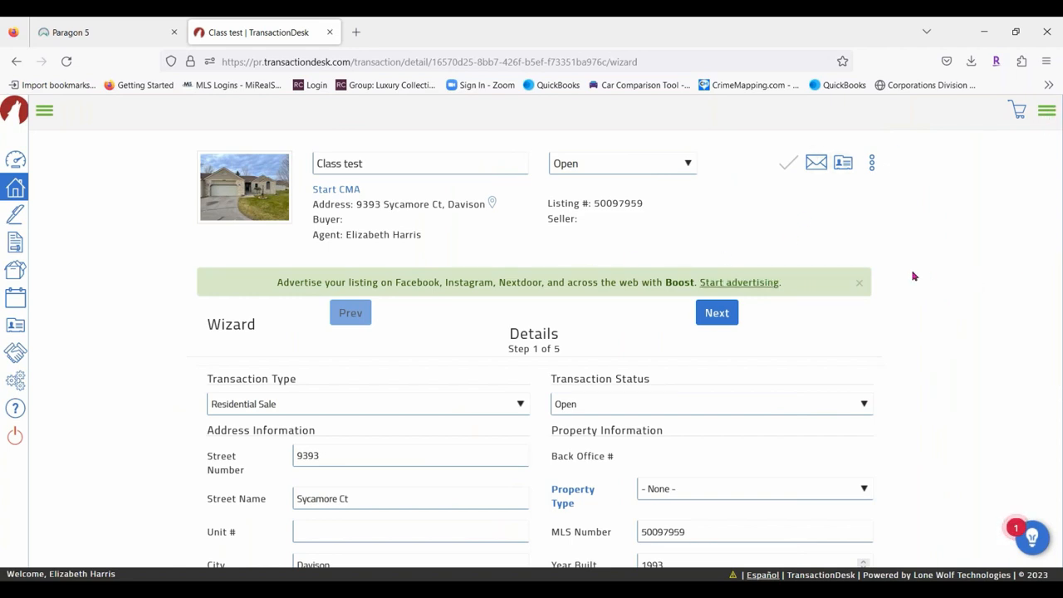
left_click(1046, 110)
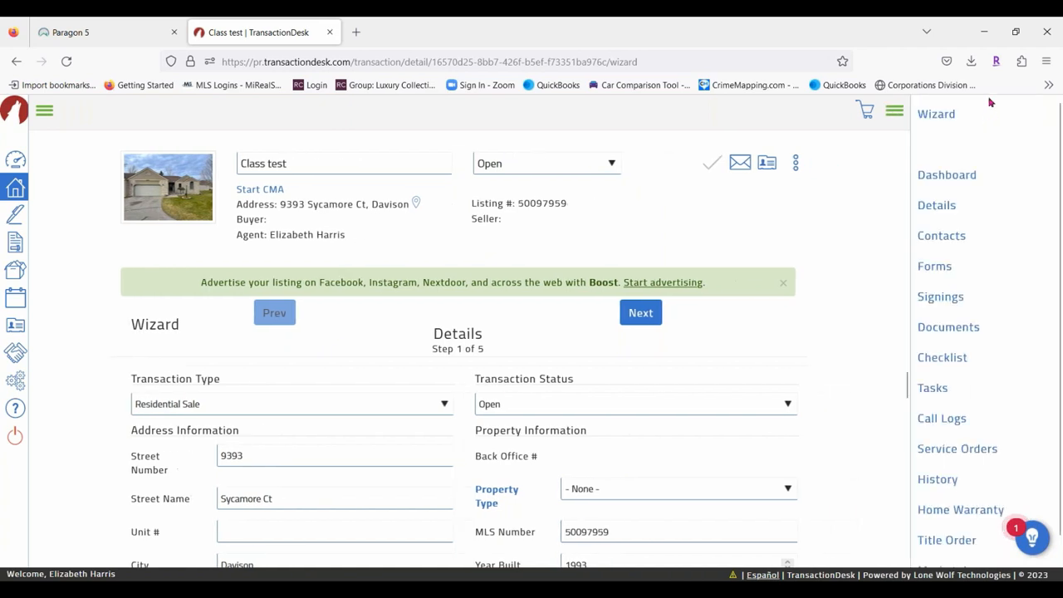
left_click(895, 110)
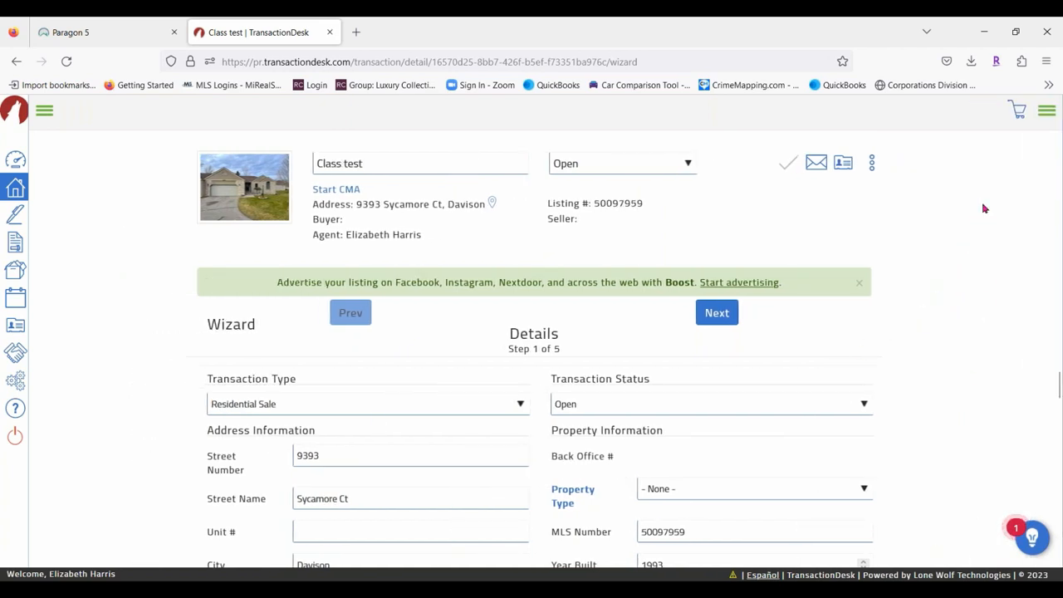
left_click(1047, 110)
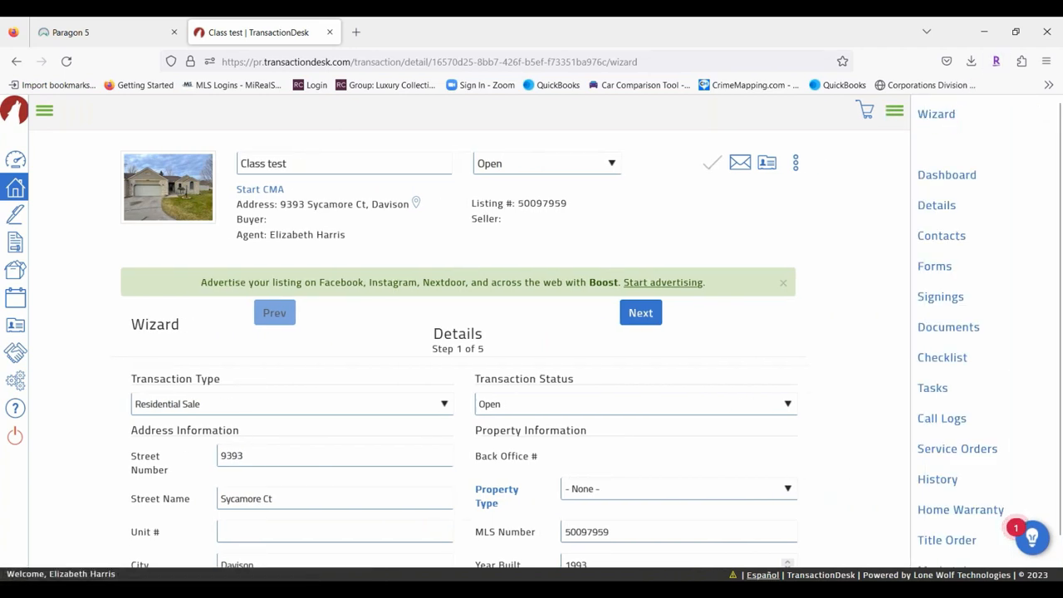
left_click(895, 111)
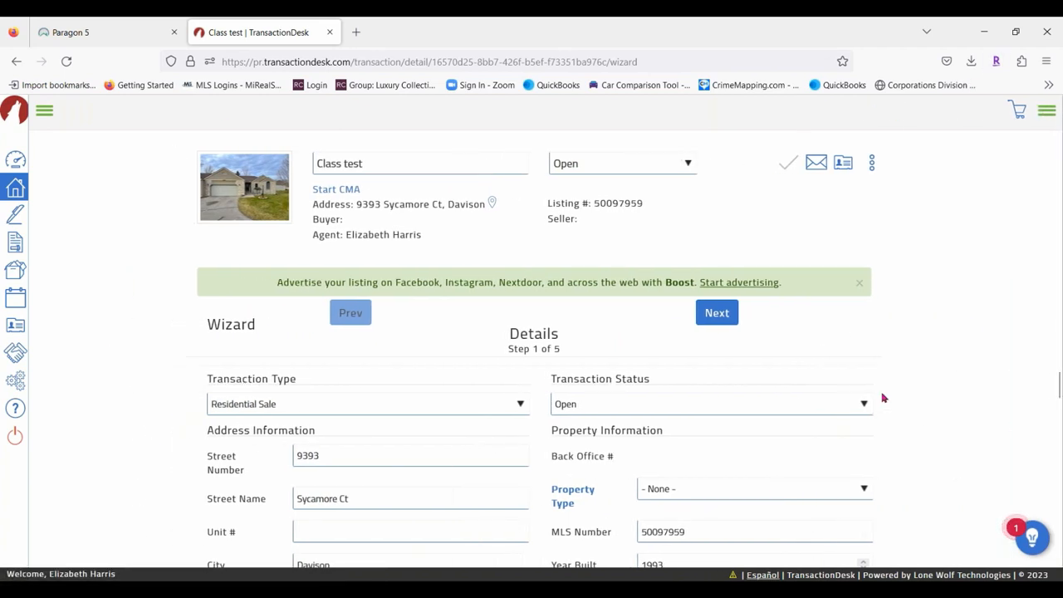
mouse_move(223, 203)
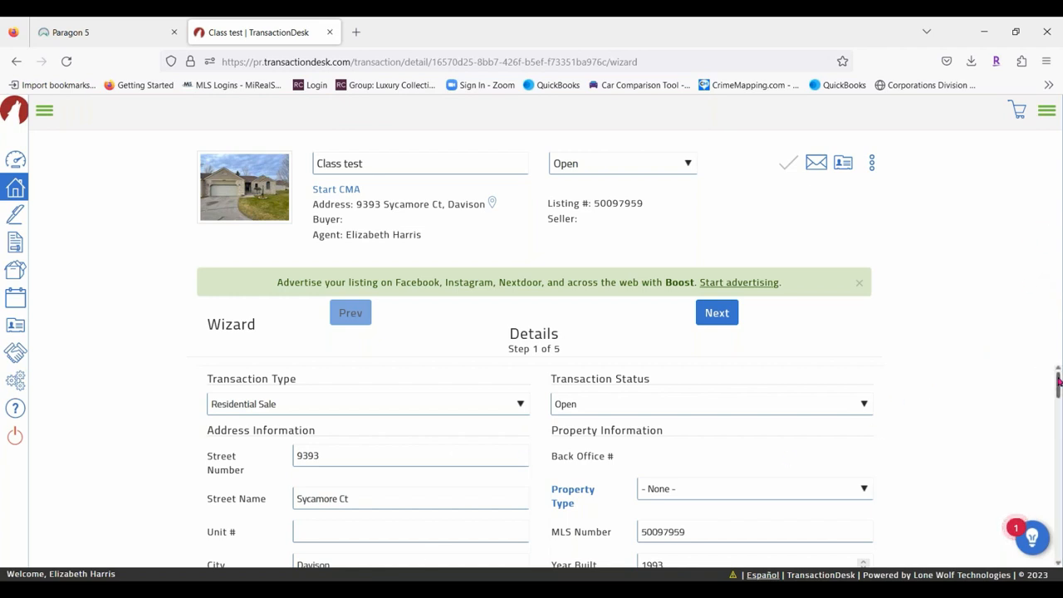
Set Property Type to RESIDENTIAL, Purchase Price 230000 and Deposit 10000.
mouse_move(1055, 384)
left_mouse_down()
mouse_move(1055, 411)
mouse_move(1060, 386)
left_mouse_up()
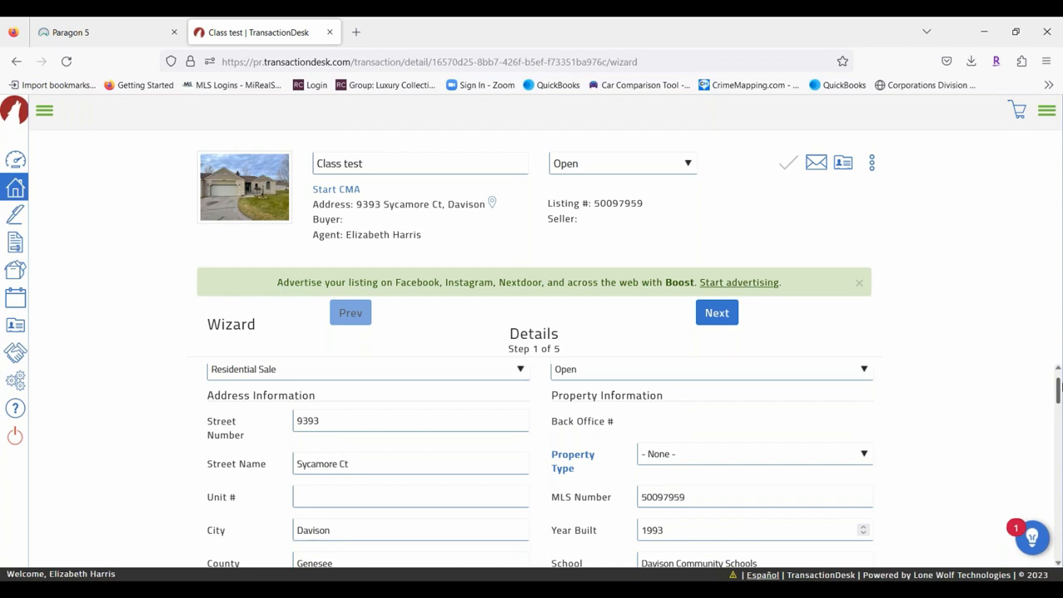
left_click(719, 458)
left_click(686, 513)
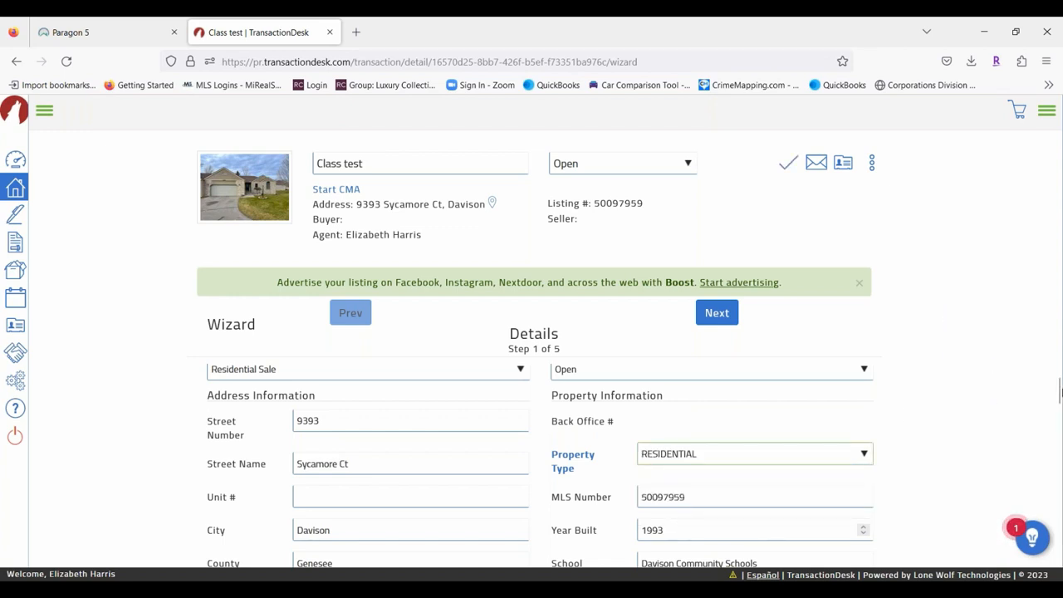
left_click_drag(1059, 390, 1056, 468)
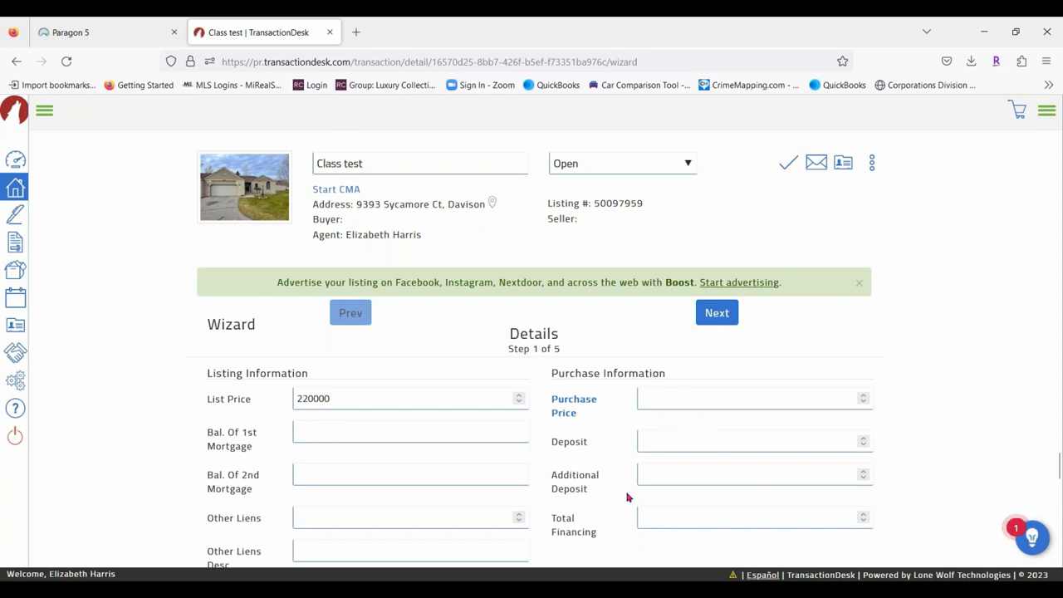
left_click(679, 400)
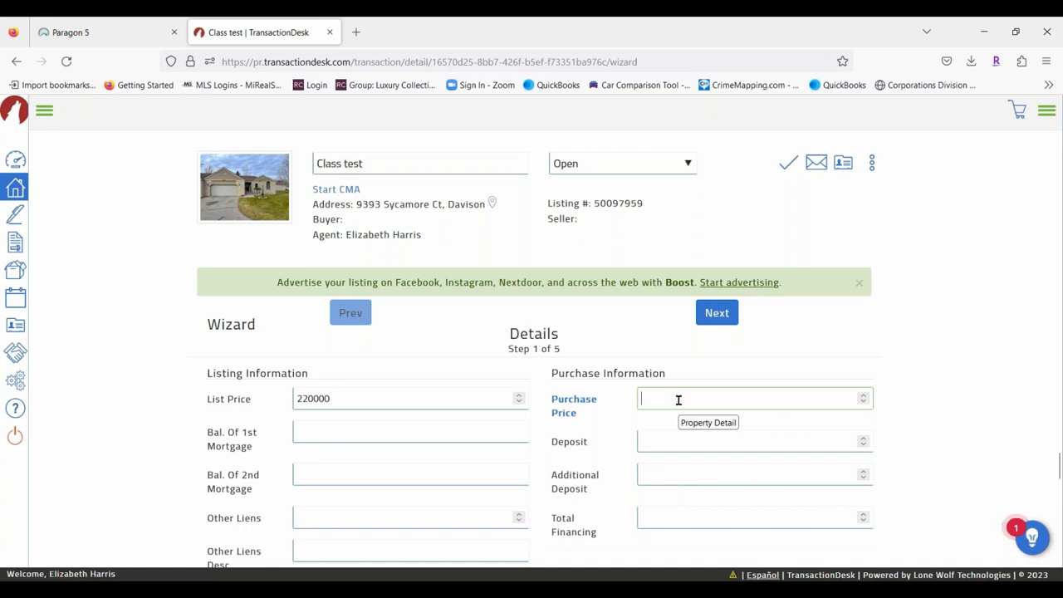
type("230000")
left_click(676, 444)
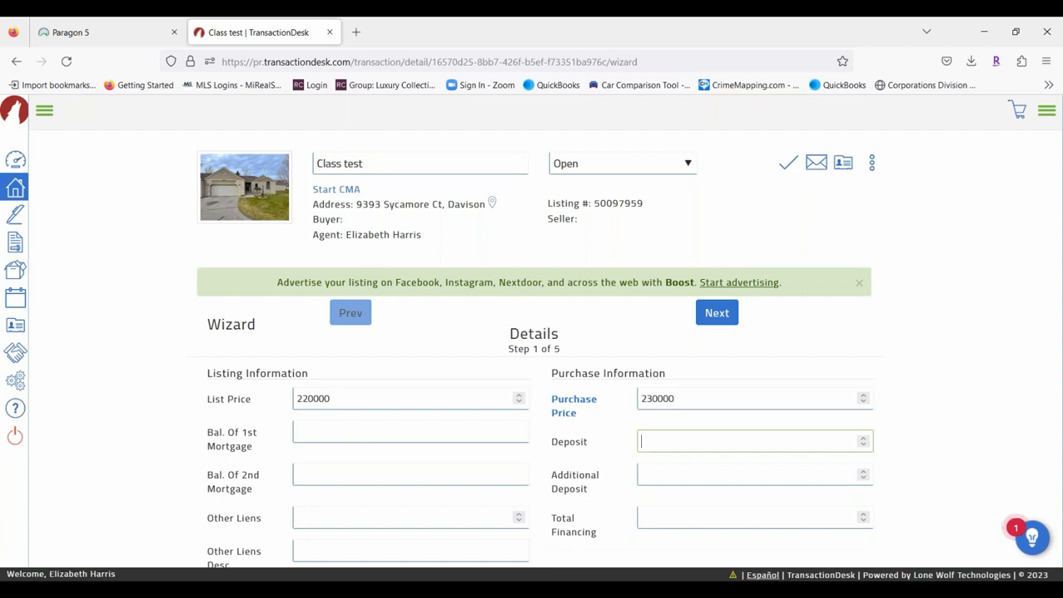
type("10000")
left_click_drag(1057, 465, 1059, 508)
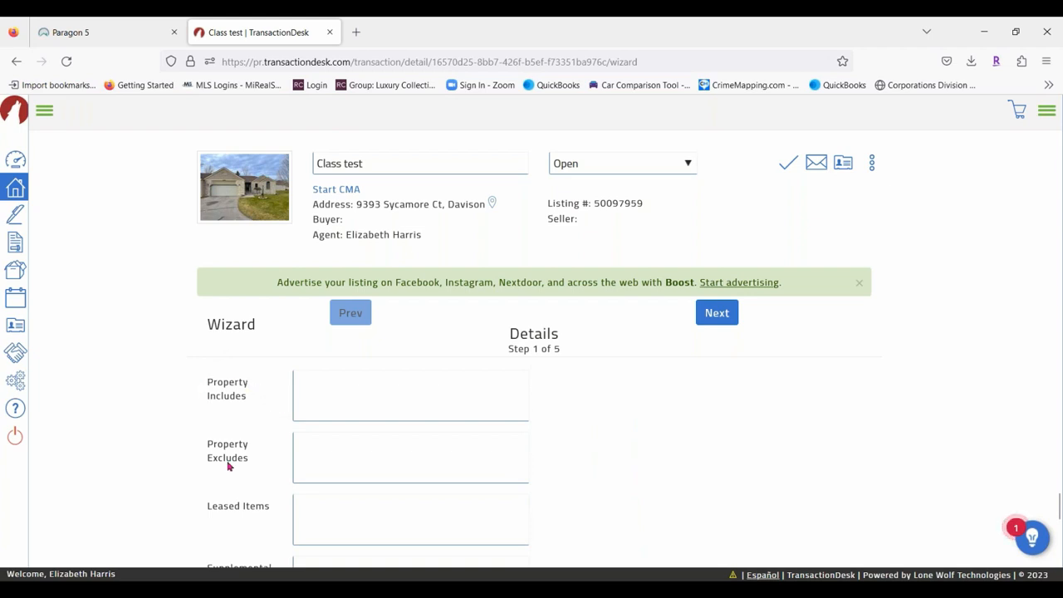
Enter 'All Appliances' in Property Includes and advance to the Transaction Dates step.
left_click(324, 394)
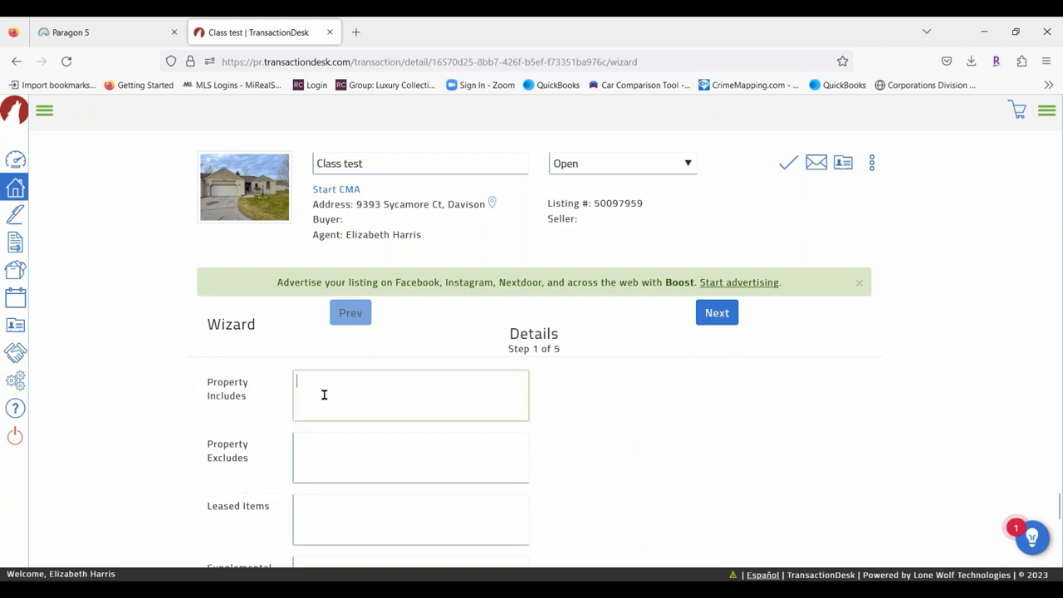
type("All Applic")
type("nces")
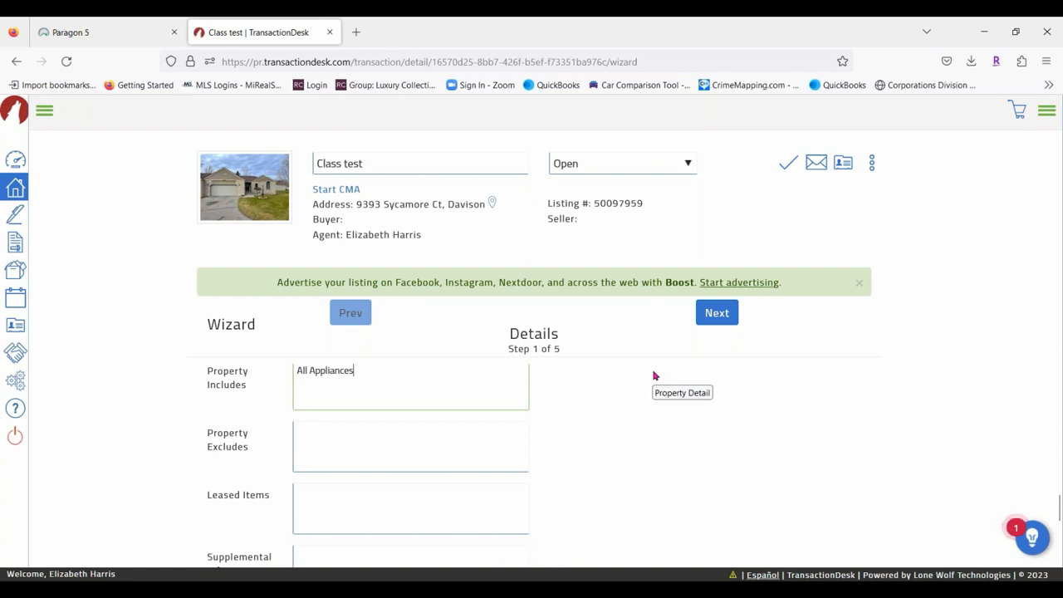
left_click(722, 315)
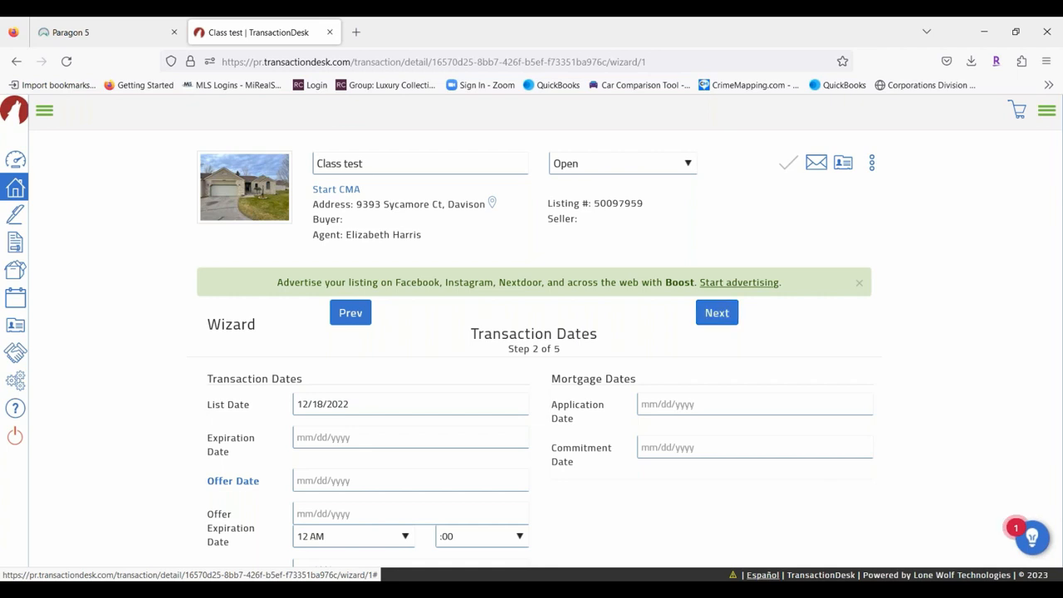
Set the Closing Date to 02/24/2023 and confirm the Possession Date matches it.
scroll(441, 424, "down", 3)
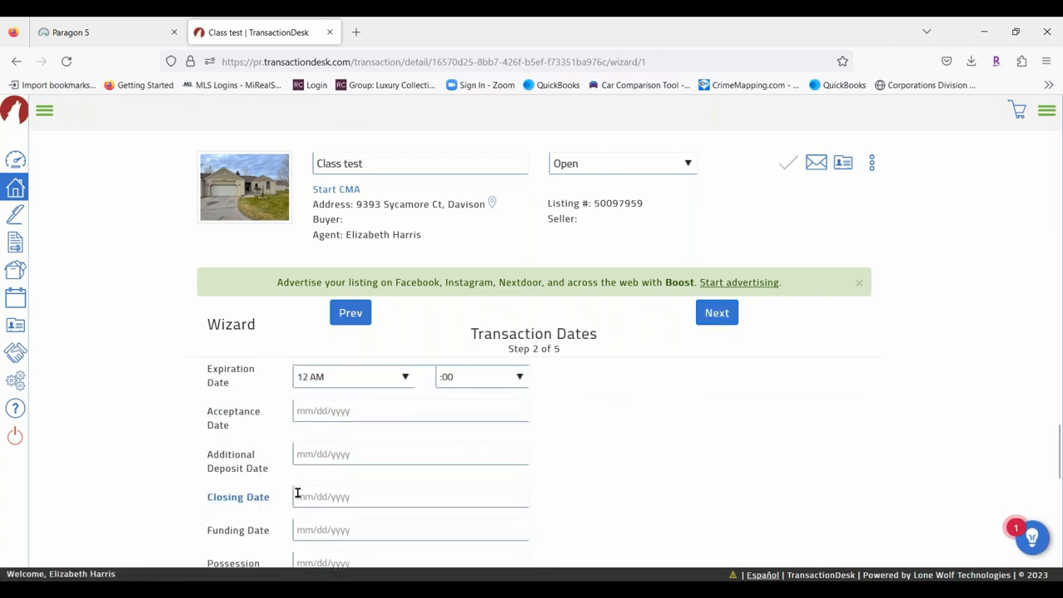
left_click(328, 496)
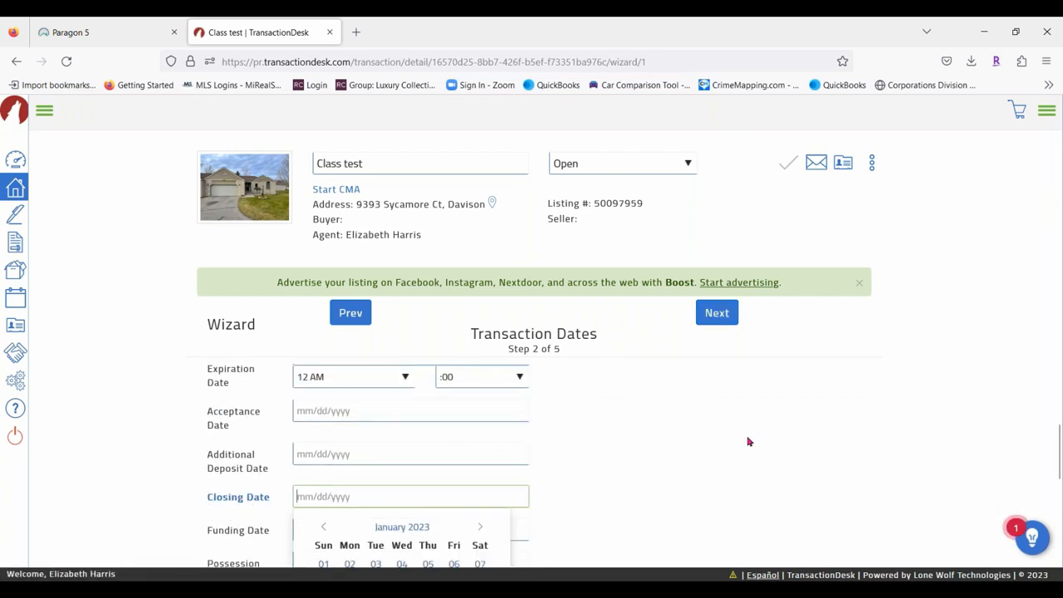
scroll(593, 397, "down", 3)
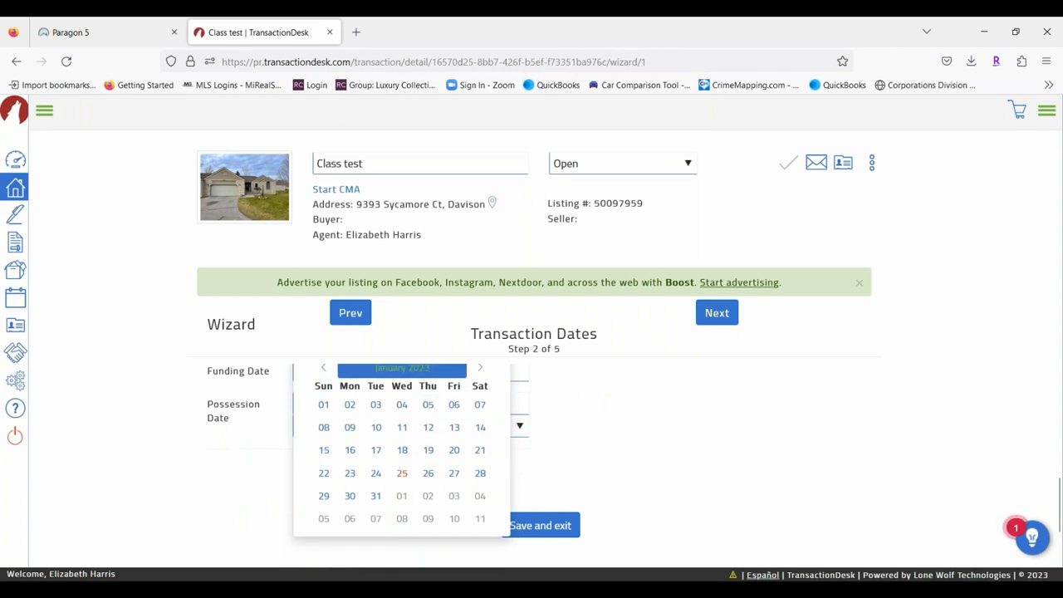
left_click(480, 367)
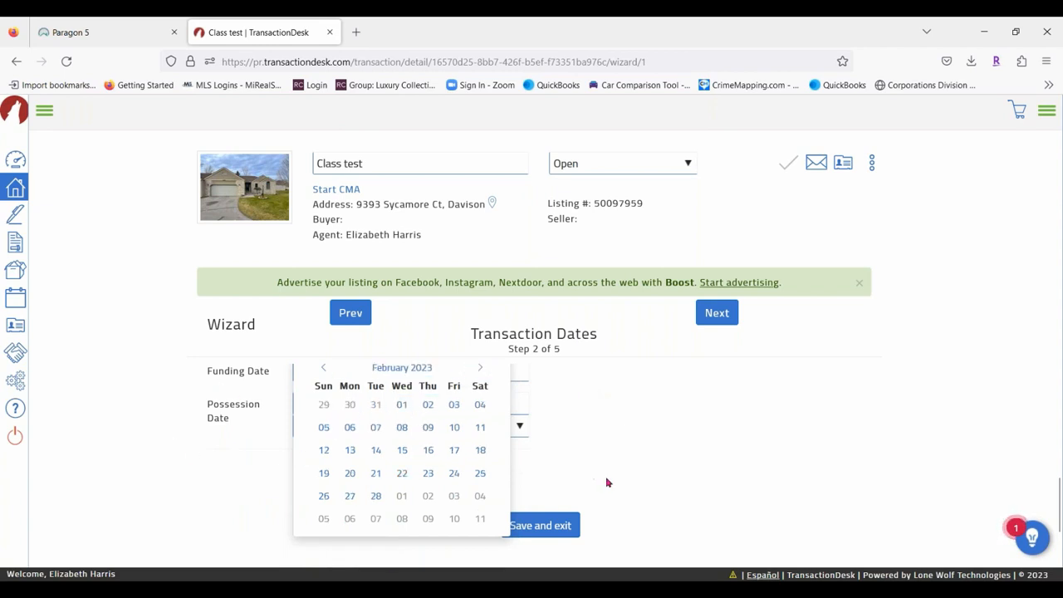
left_click(453, 472)
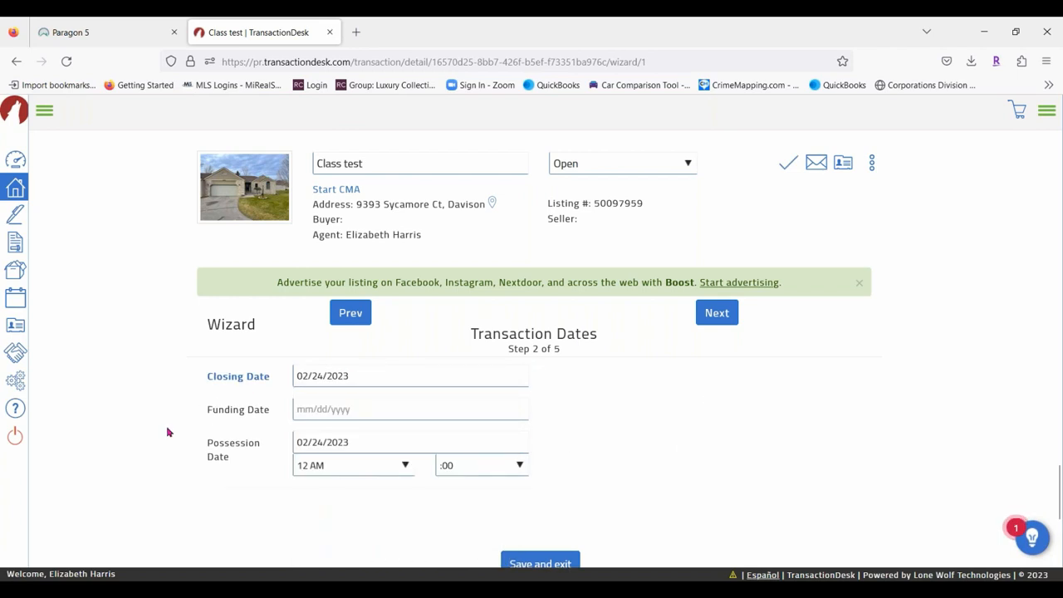
scroll(167, 433, "up", 1)
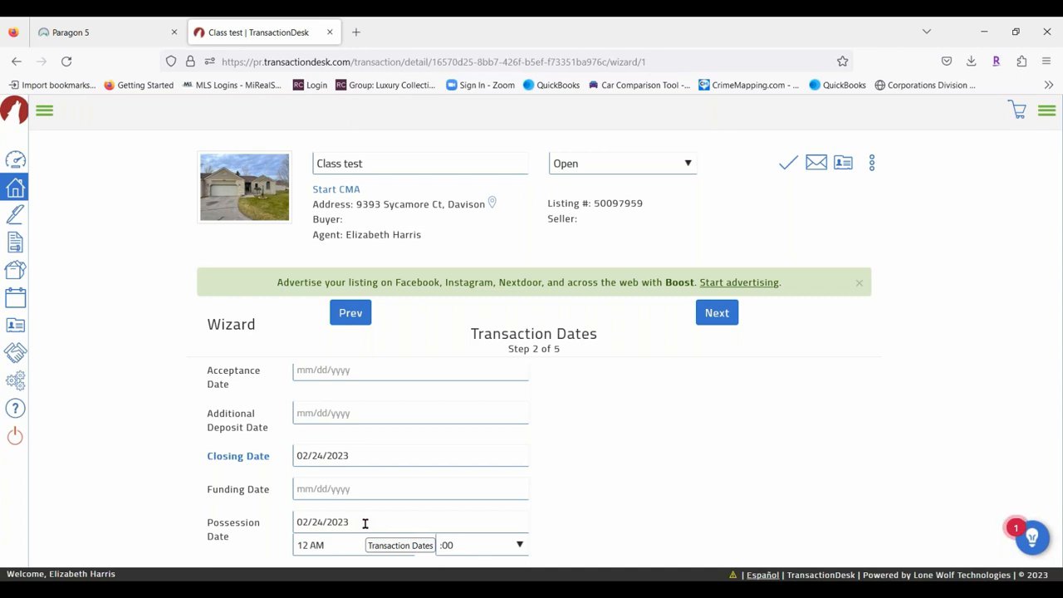
left_click(365, 523)
scroll(695, 434, "down", 3)
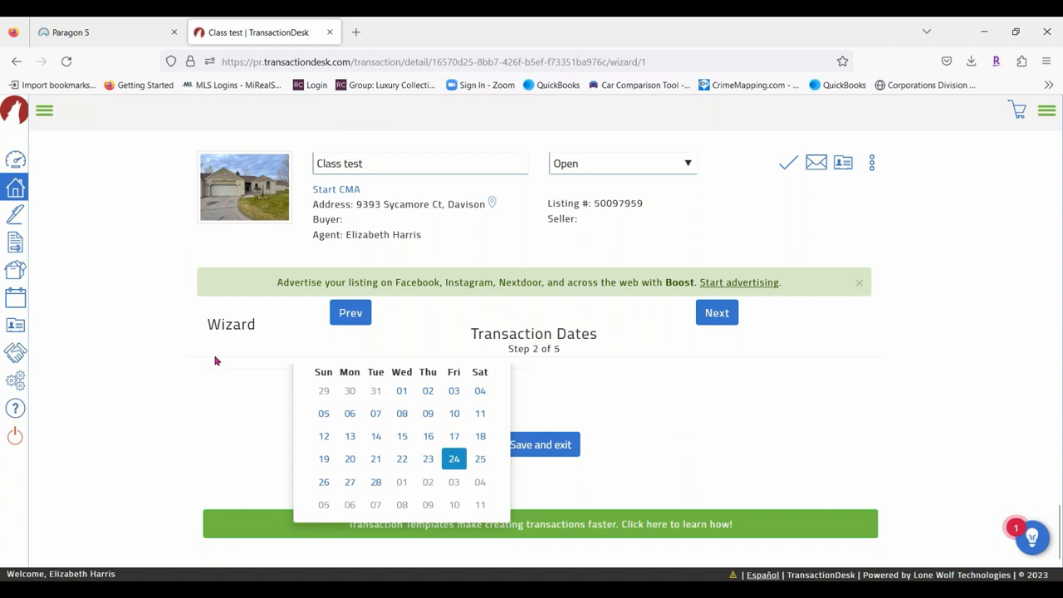
left_click(730, 394)
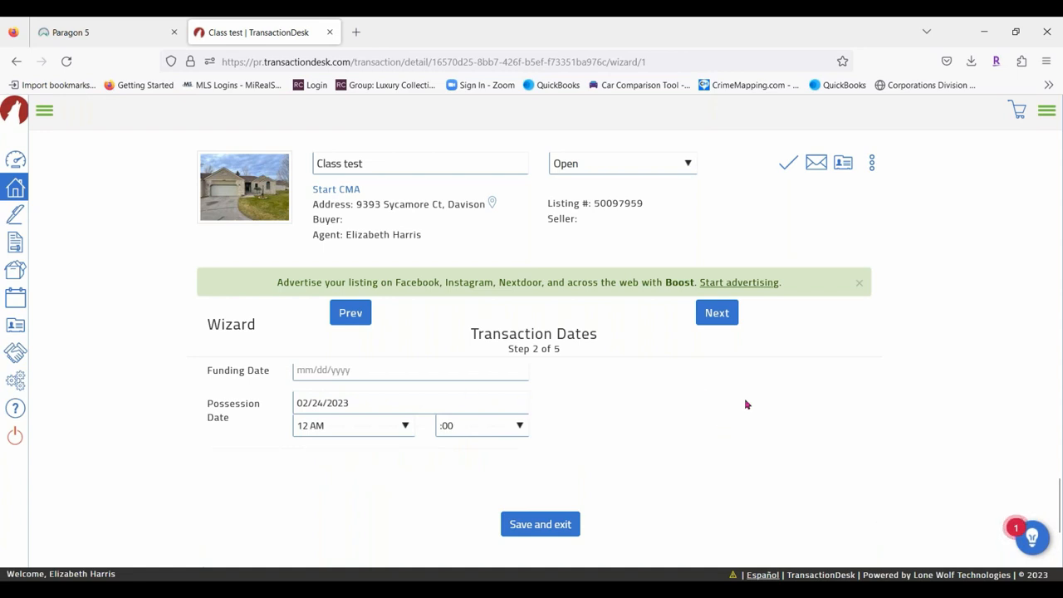
Set the Offer Date to 01/25/2023.
scroll(735, 432, "up", 2)
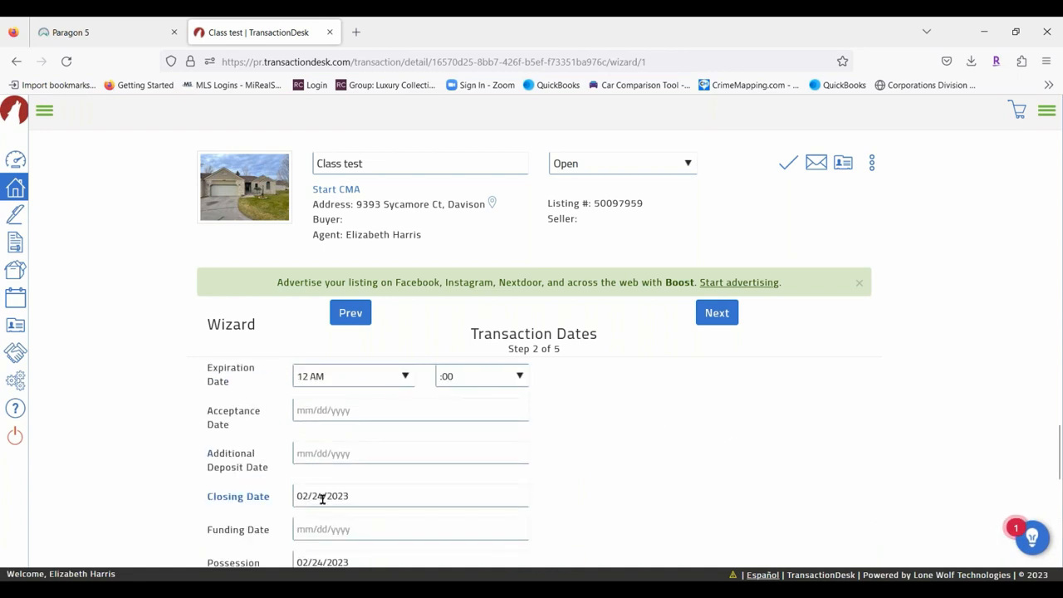
scroll(277, 462, "up", 1)
left_click(357, 394)
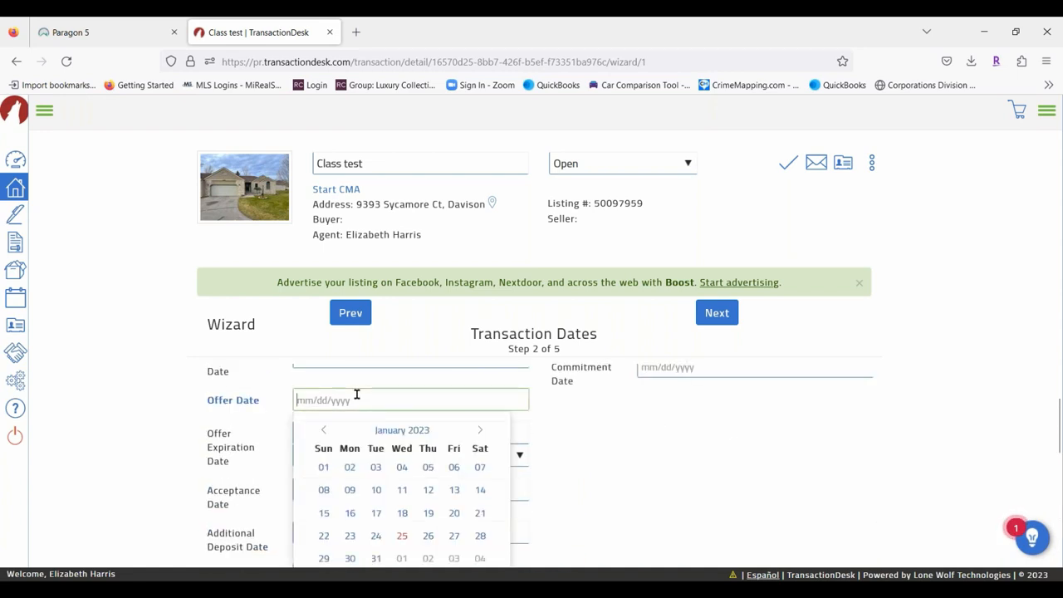
left_click(403, 536)
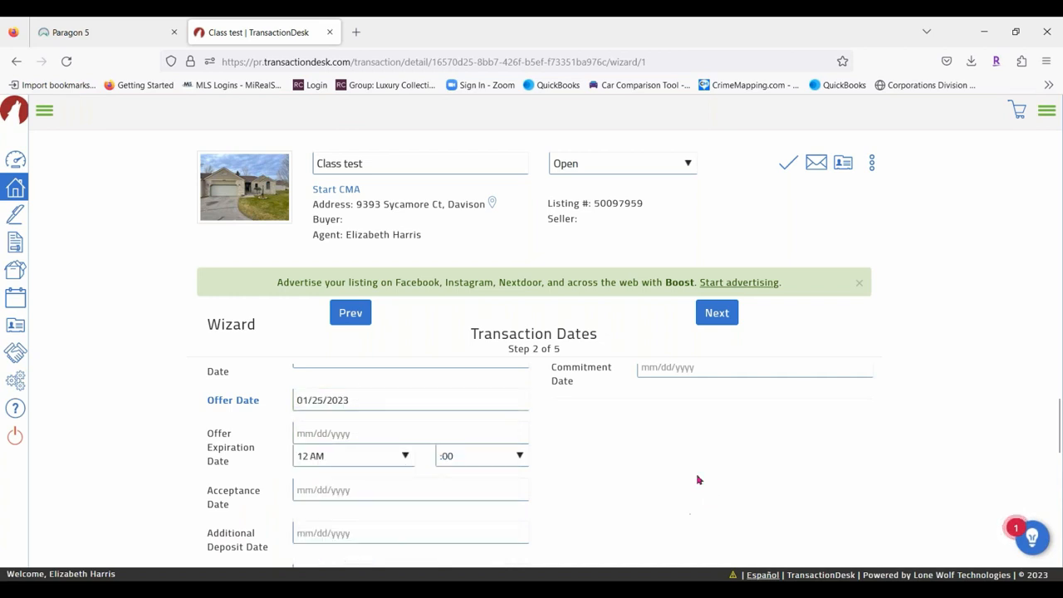
scroll(693, 477, "up", 1)
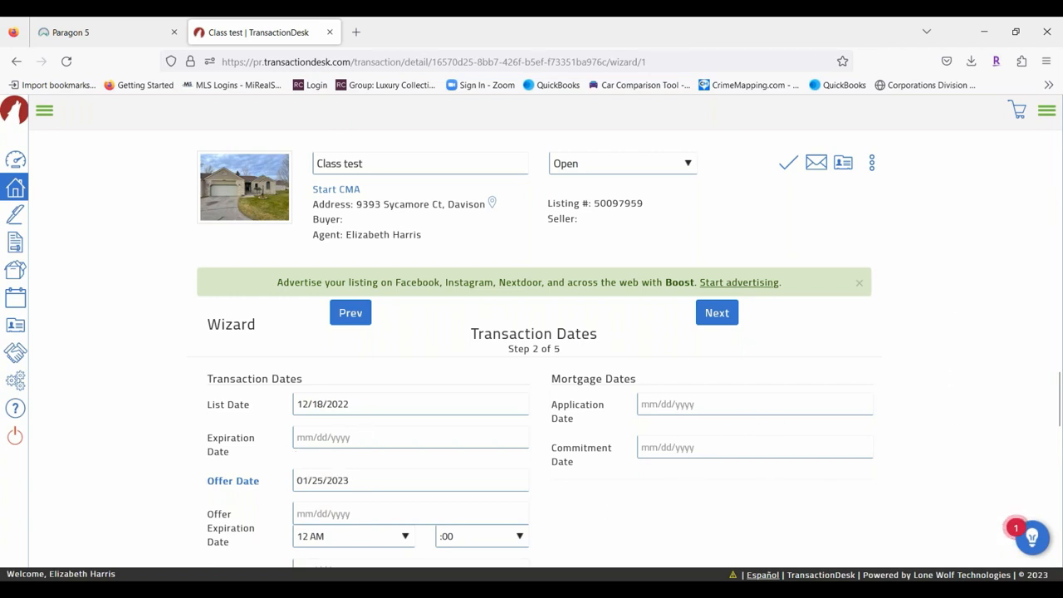
Go to Contacts (step 3) and start a new transaction contact via + Add.
left_click(726, 315)
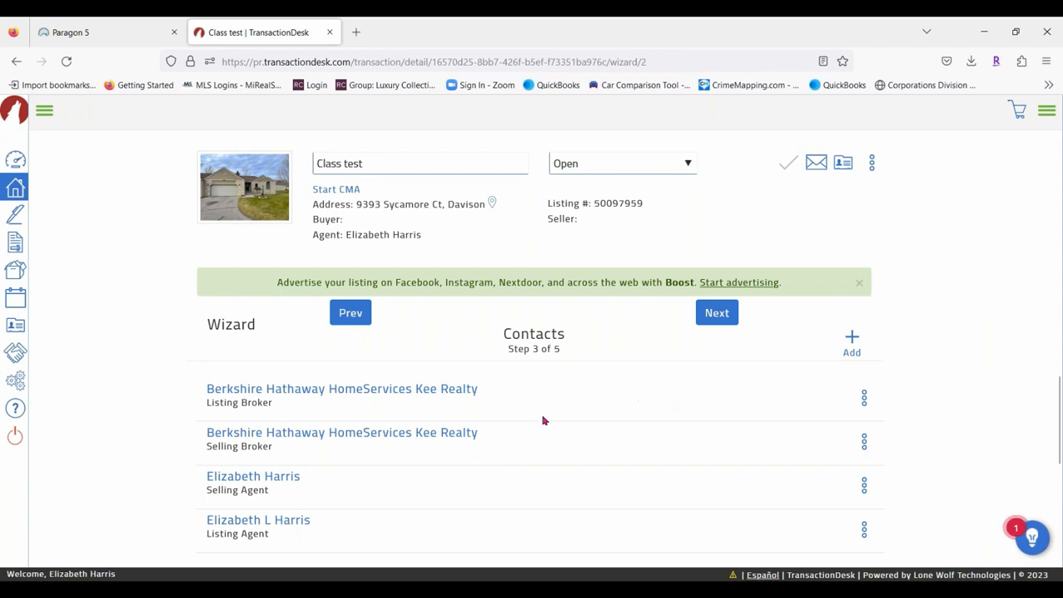
left_click(853, 341)
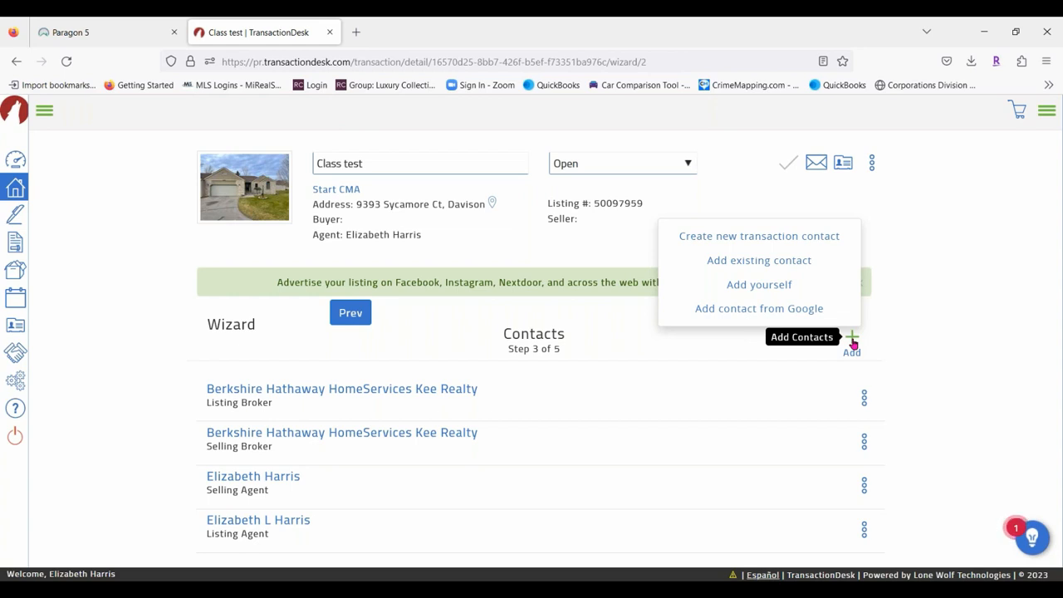
left_click(803, 236)
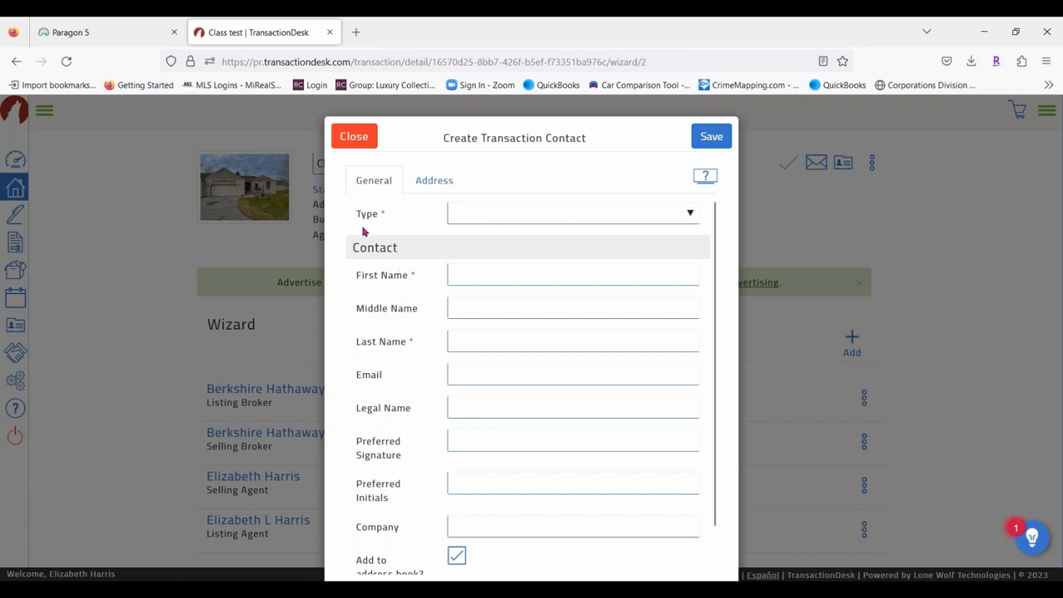
Make the contact a Buyer with first name 'Mr', the buyer's last name and the suggested e-mail.
left_click(691, 216)
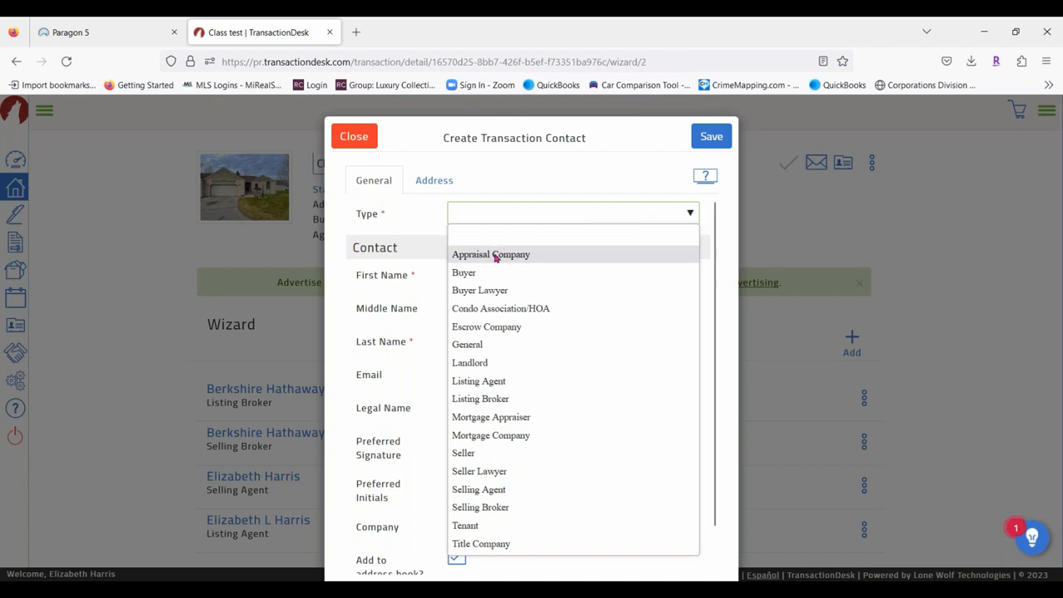
left_click(475, 273)
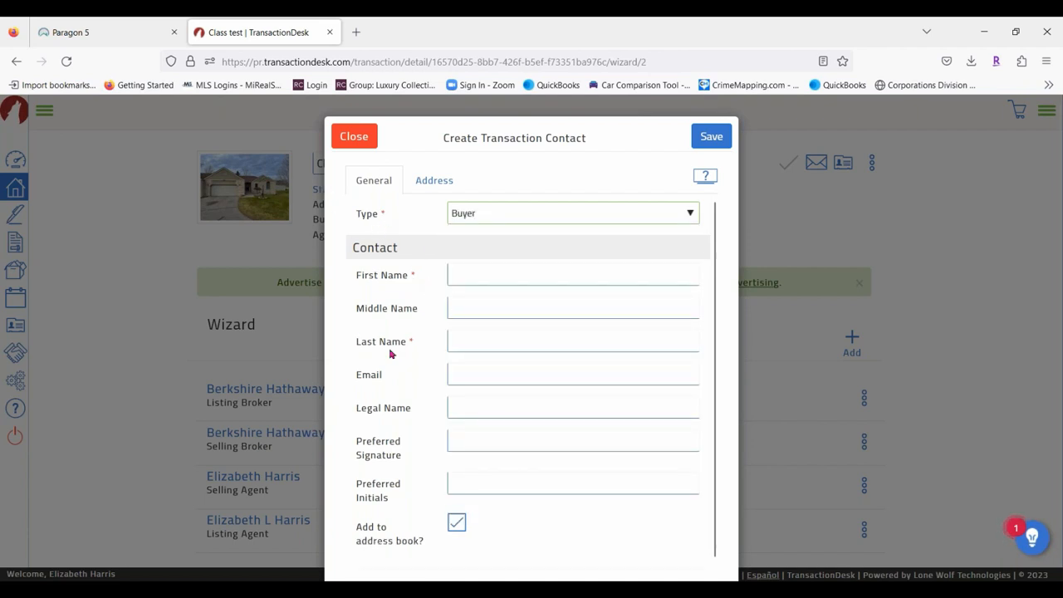
left_click(472, 275)
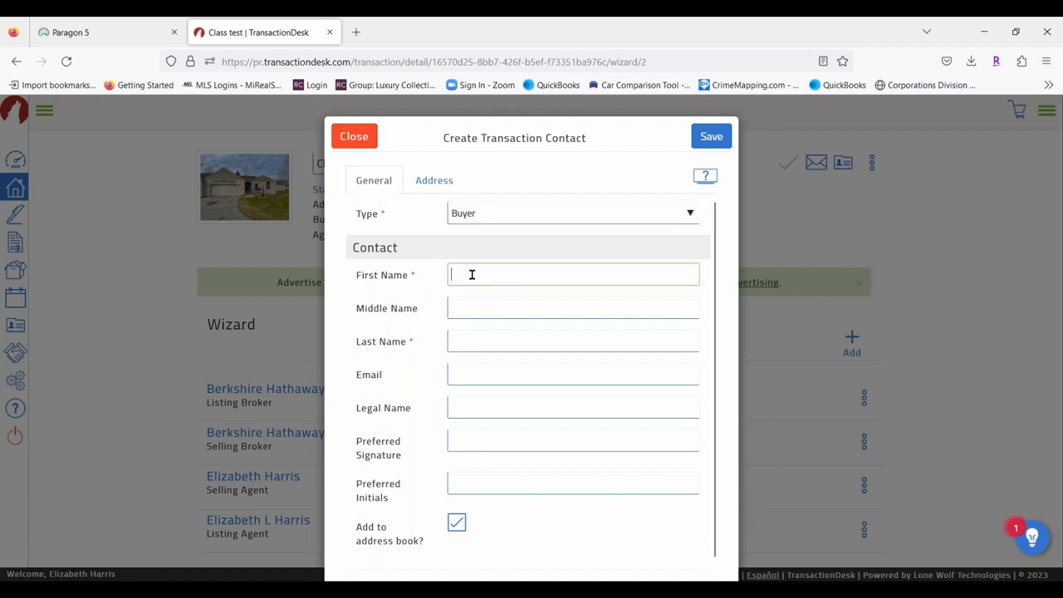
type("Mr")
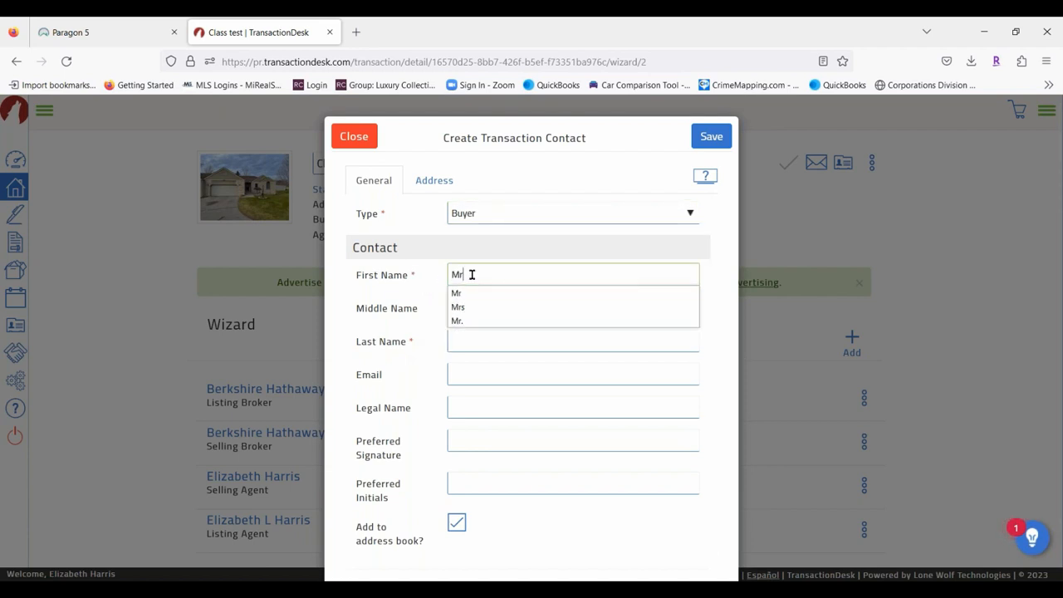
key("Tab")
key("Tab")
type("Loade")
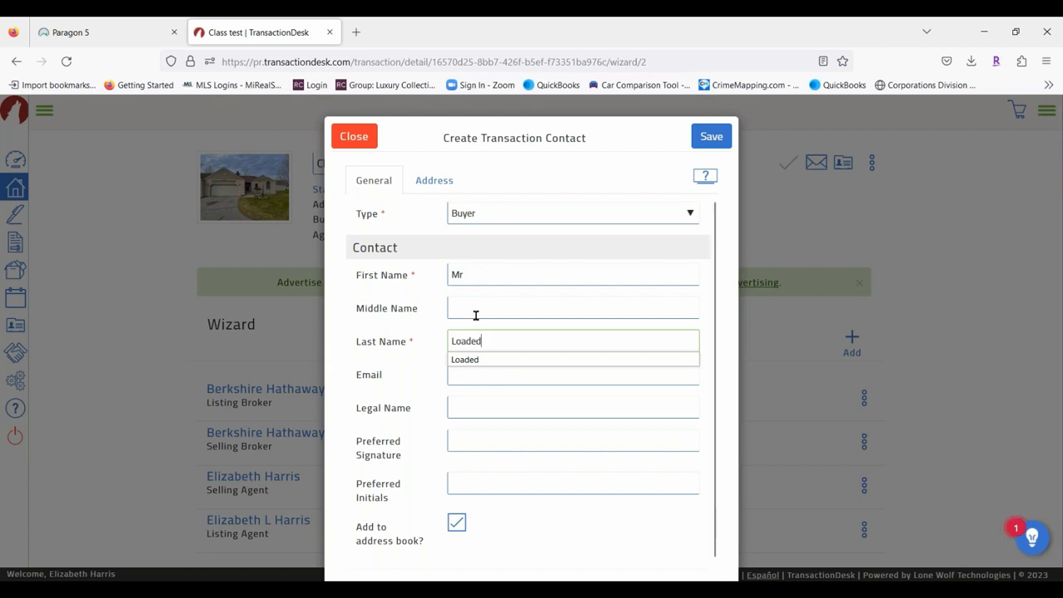
left_click(466, 377)
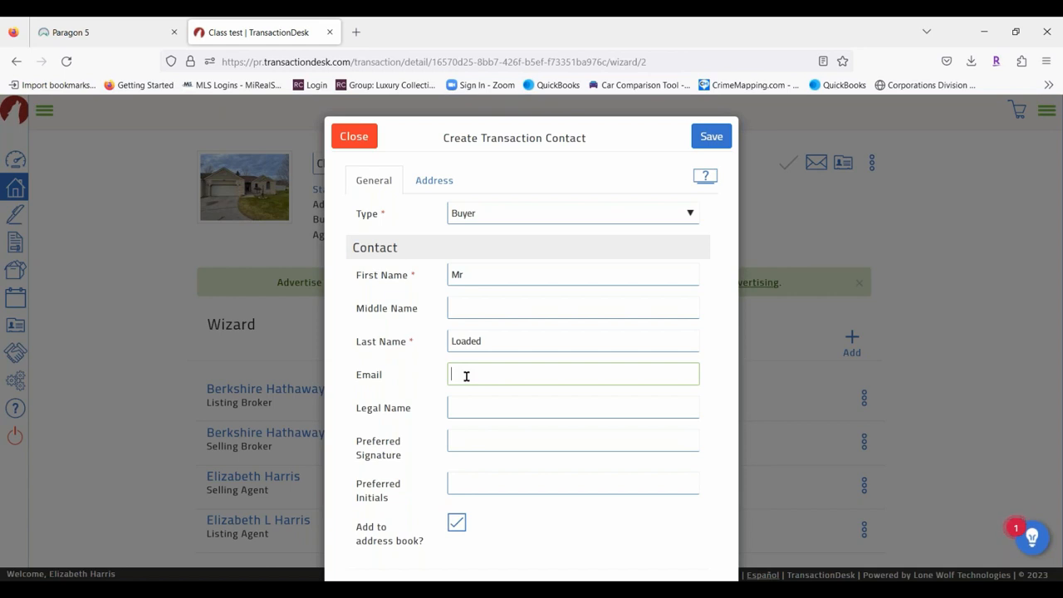
type("Lisa")
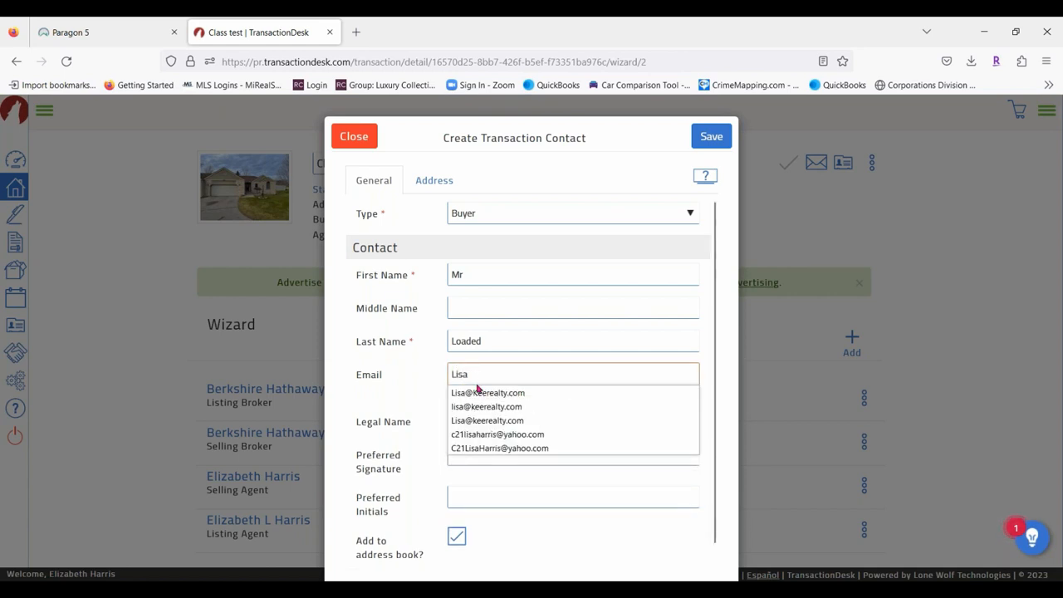
left_click(480, 393)
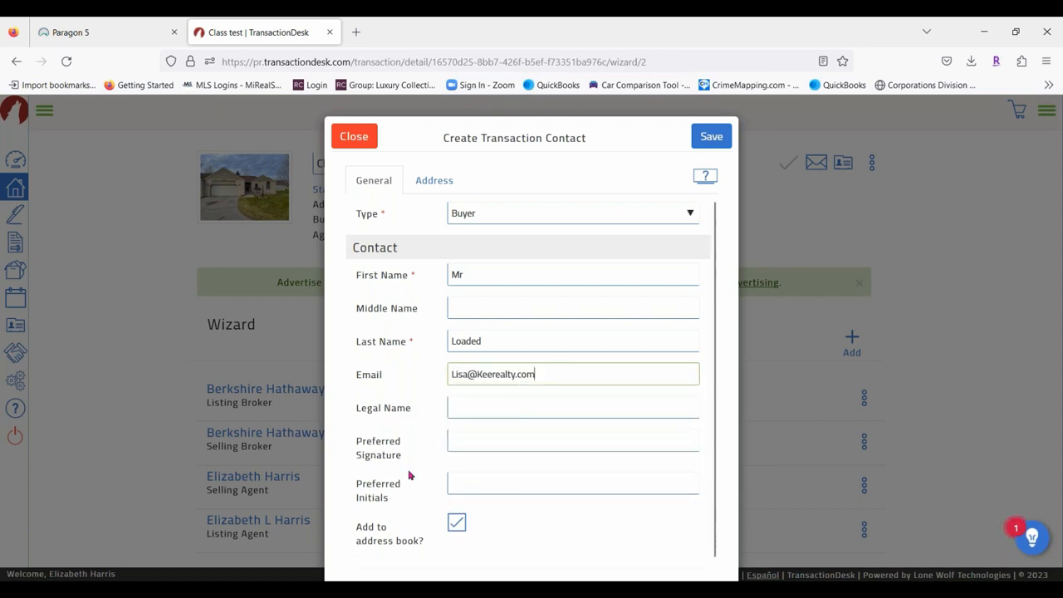
scroll(407, 391, "down", 1)
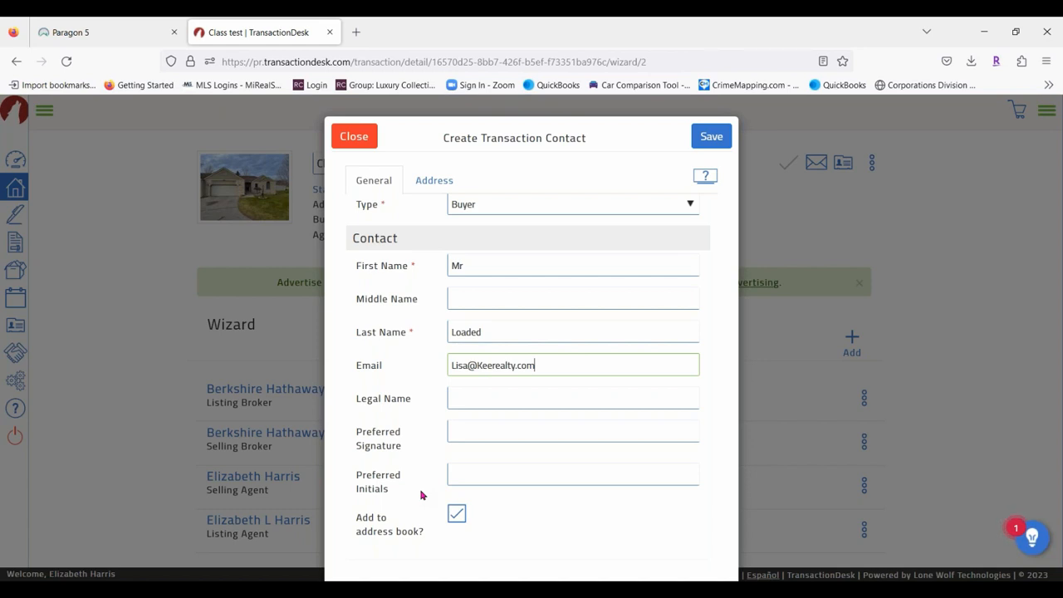
Try a company name in the name fields, plus a preferred signature and initials.
double_click(481, 264)
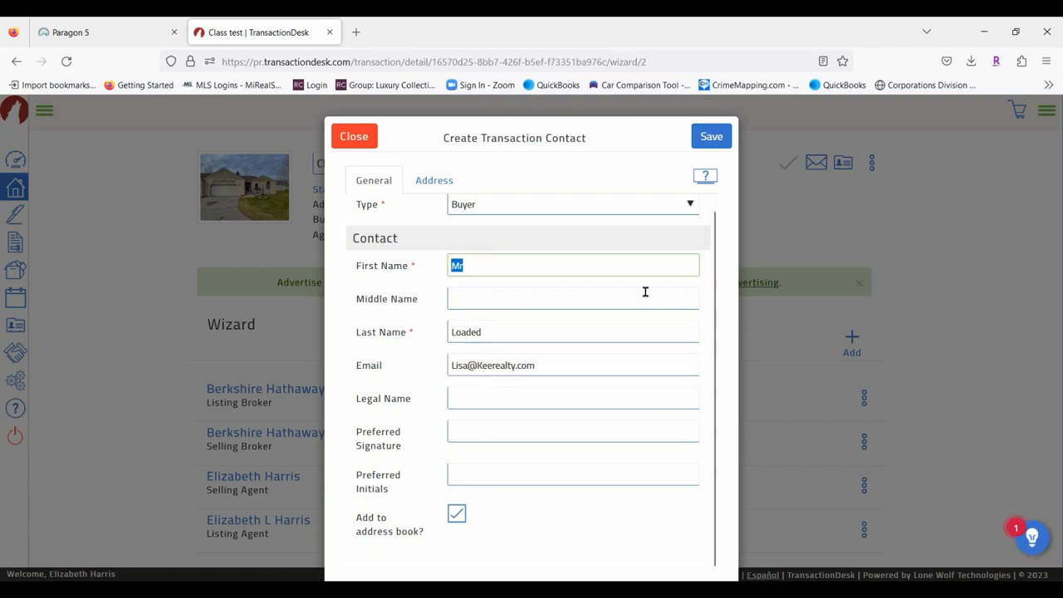
type("L")
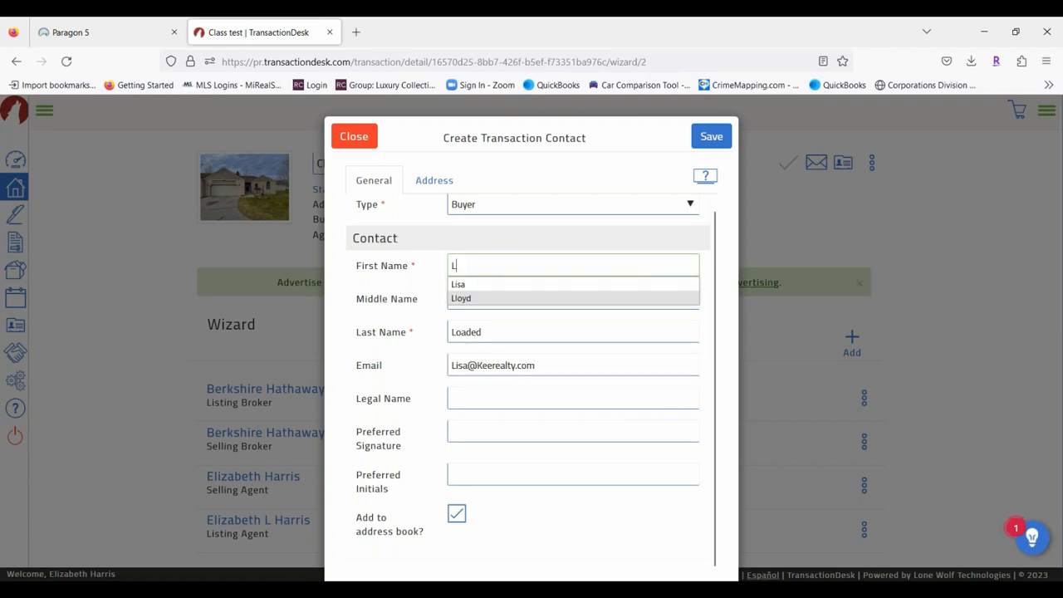
type("B")
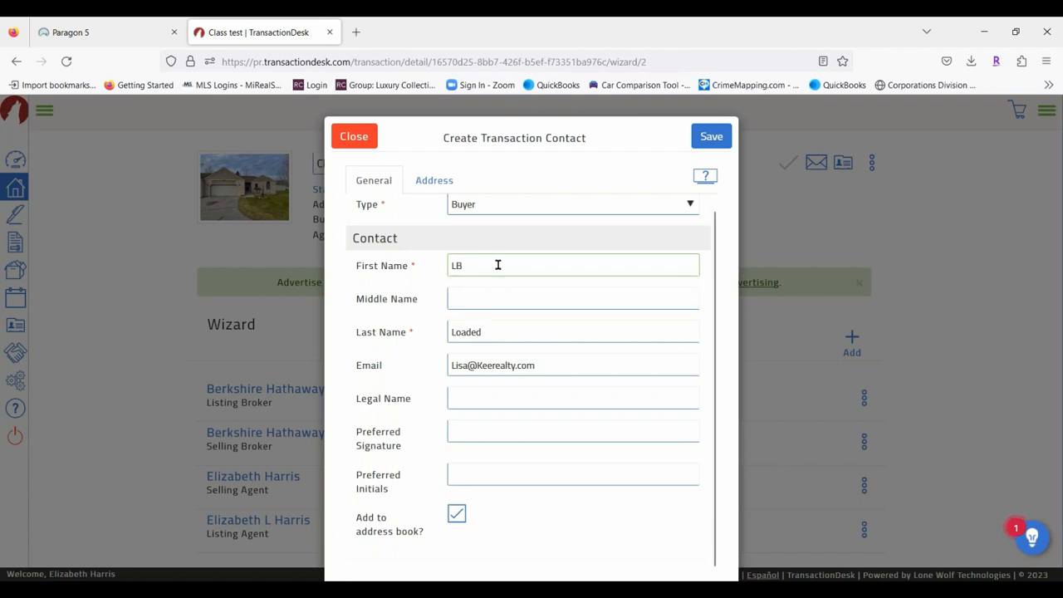
type(" Asso")
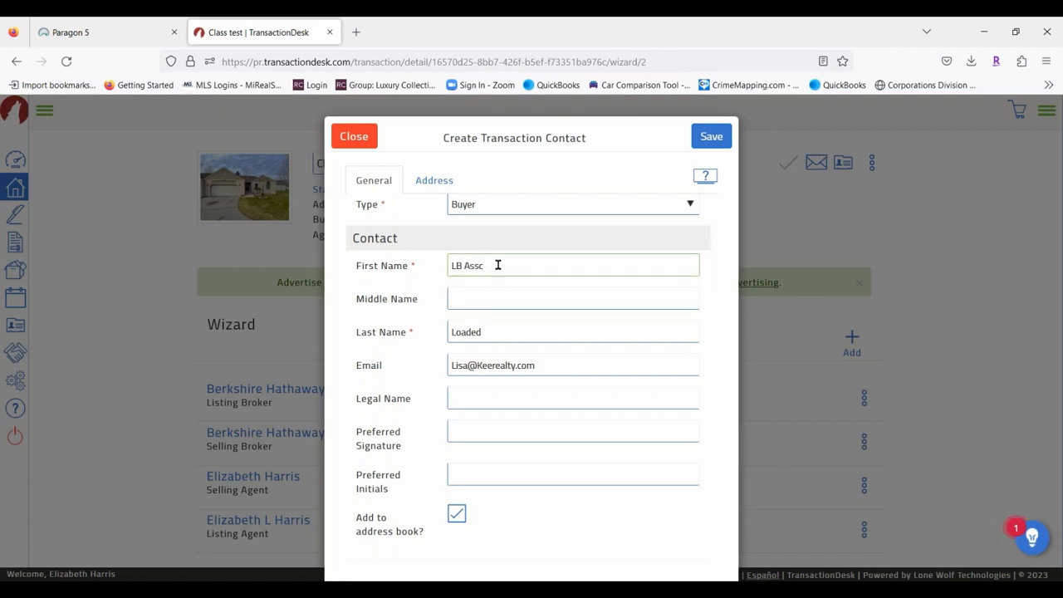
type("ciates")
double_click(492, 333)
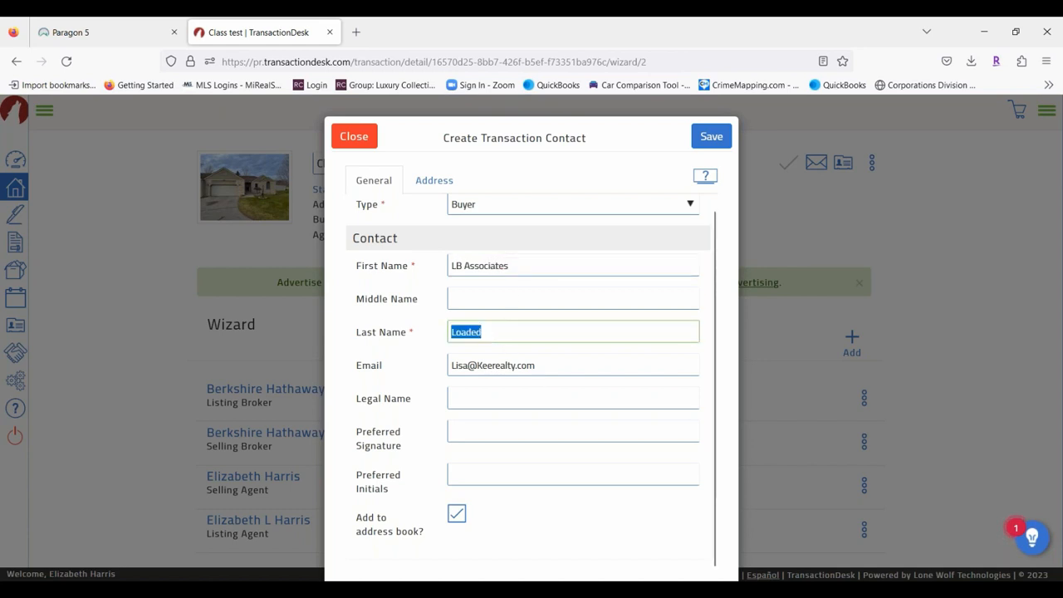
type("LLC")
left_click(586, 270)
type(",")
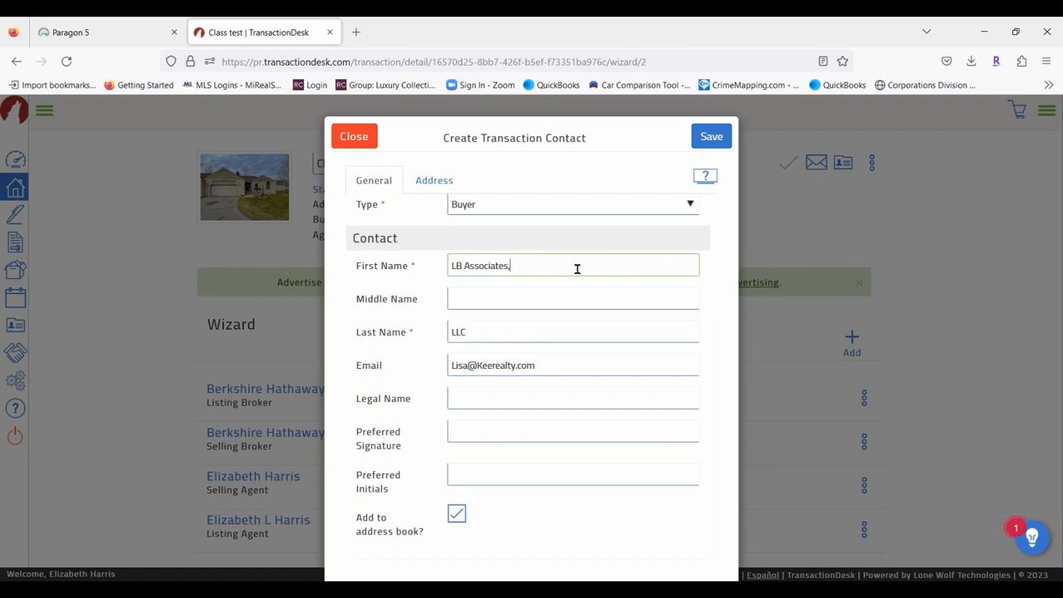
left_click(474, 430)
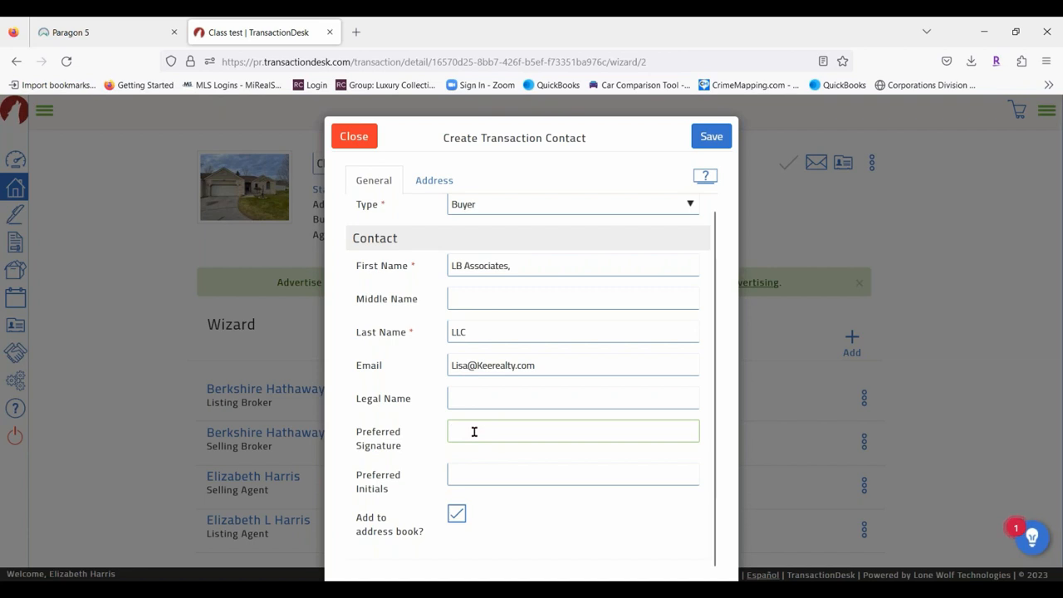
left_click(489, 476)
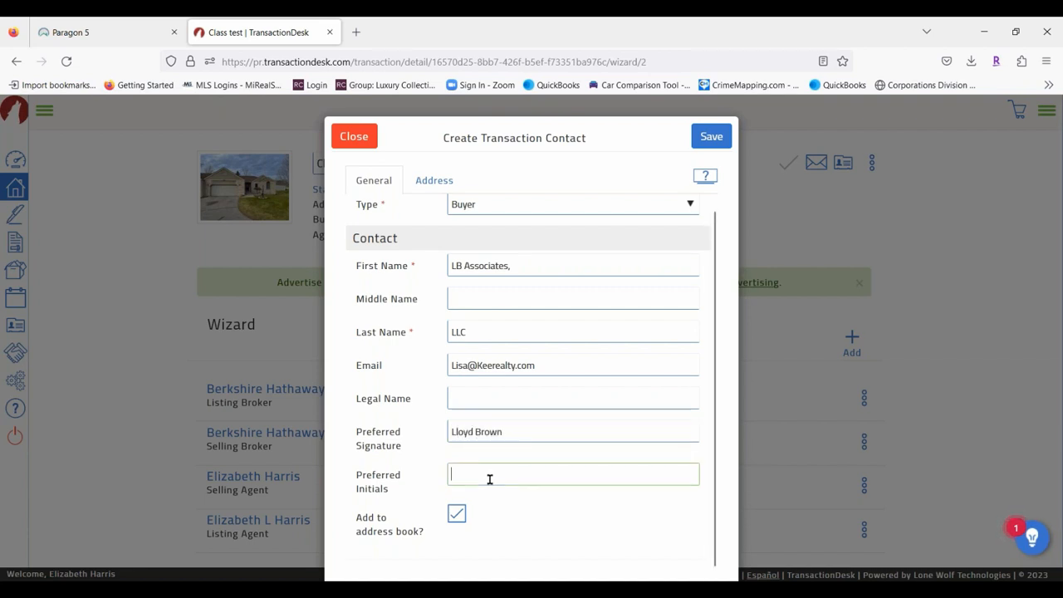
type("LB")
Clear the signature and initials and restore first name 'Mr' and the original last name.
left_click_drag(477, 477, 451, 474)
key("BackSpace")
left_click_drag(518, 430, 402, 377)
key("BackSpace")
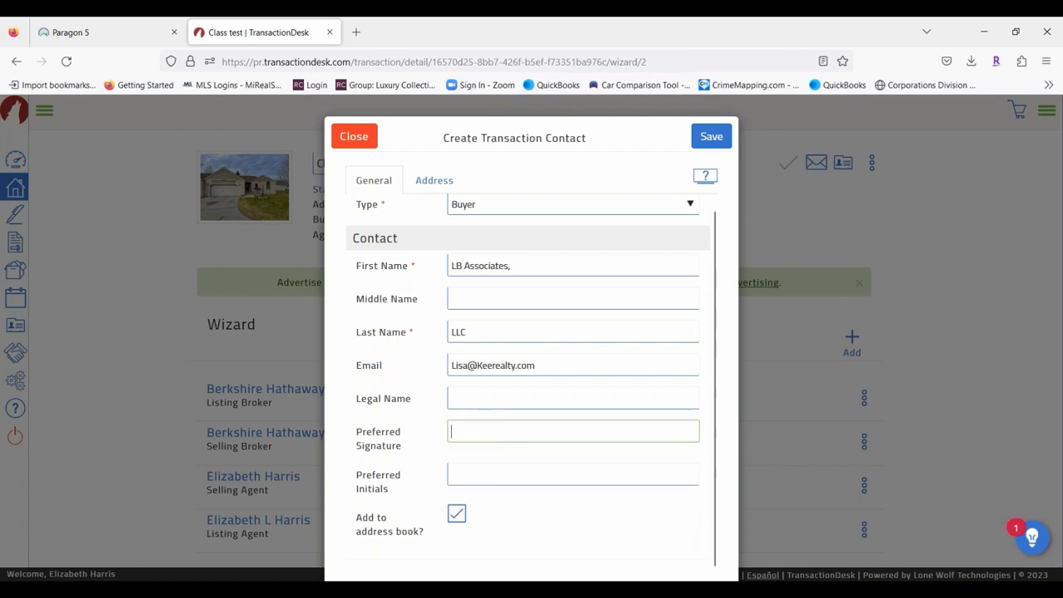
left_click(483, 331)
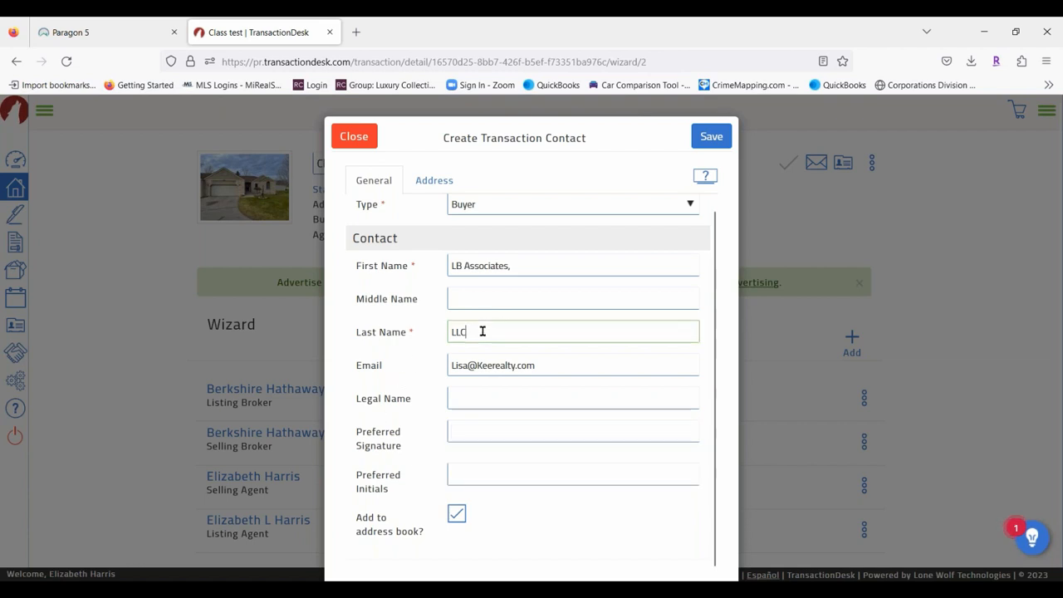
left_click_drag(462, 330, 349, 311)
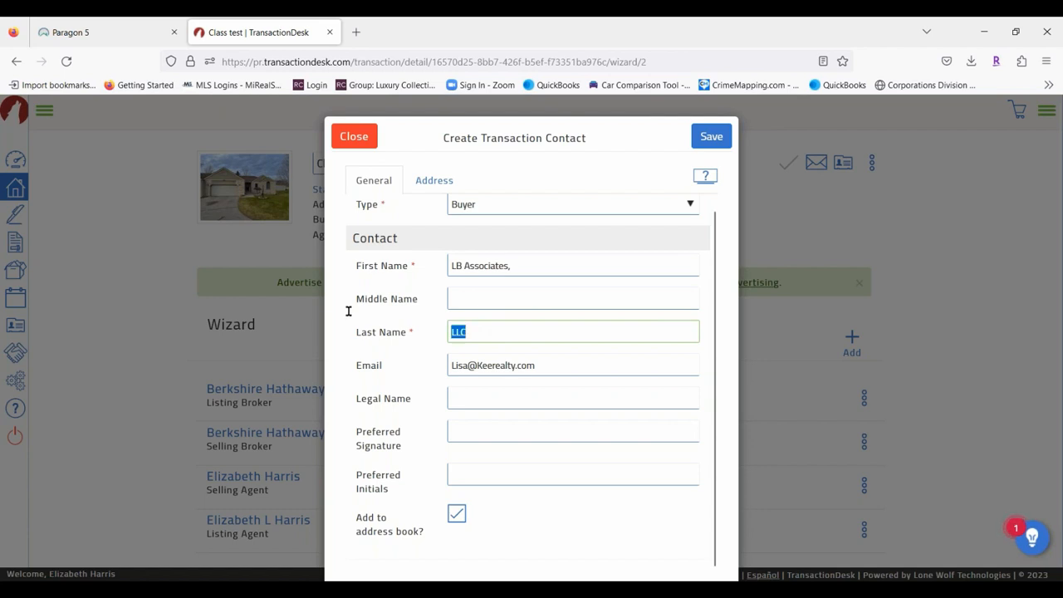
type("Loaded")
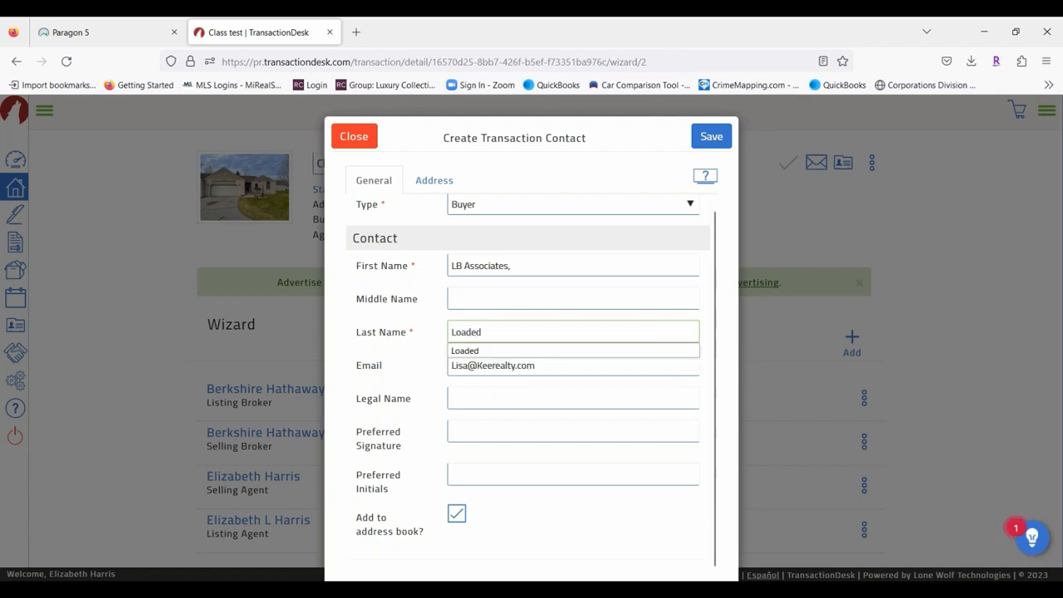
left_click_drag(510, 266, 406, 257)
type("Mr")
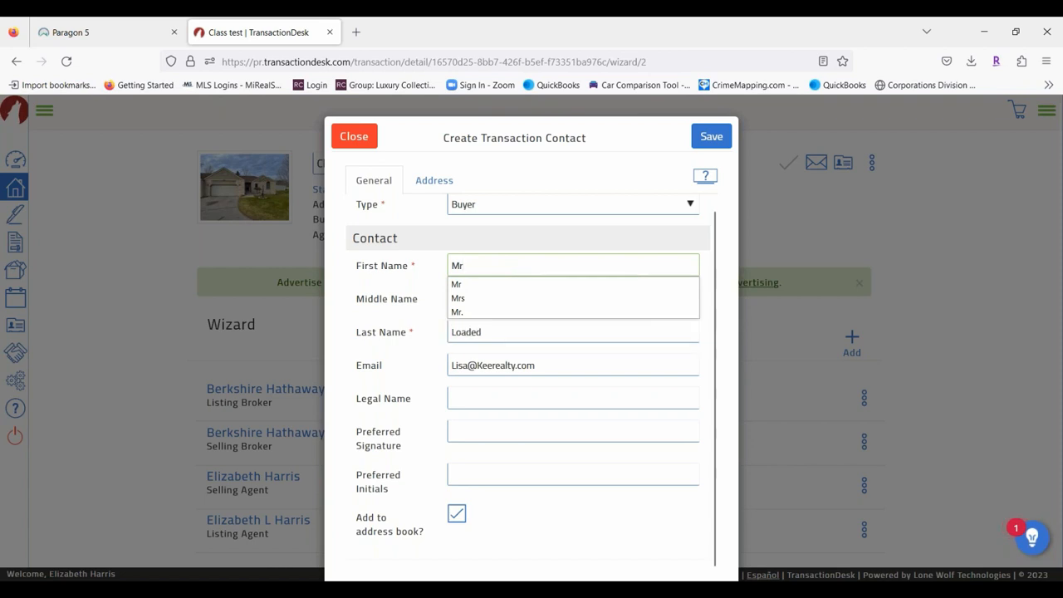
left_click(601, 404)
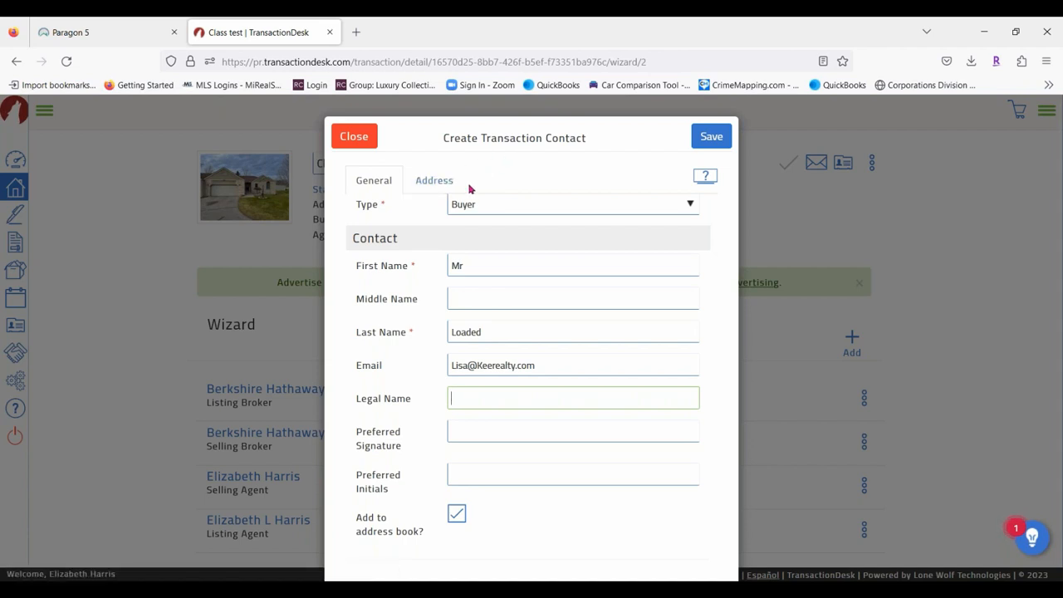
left_click(434, 181)
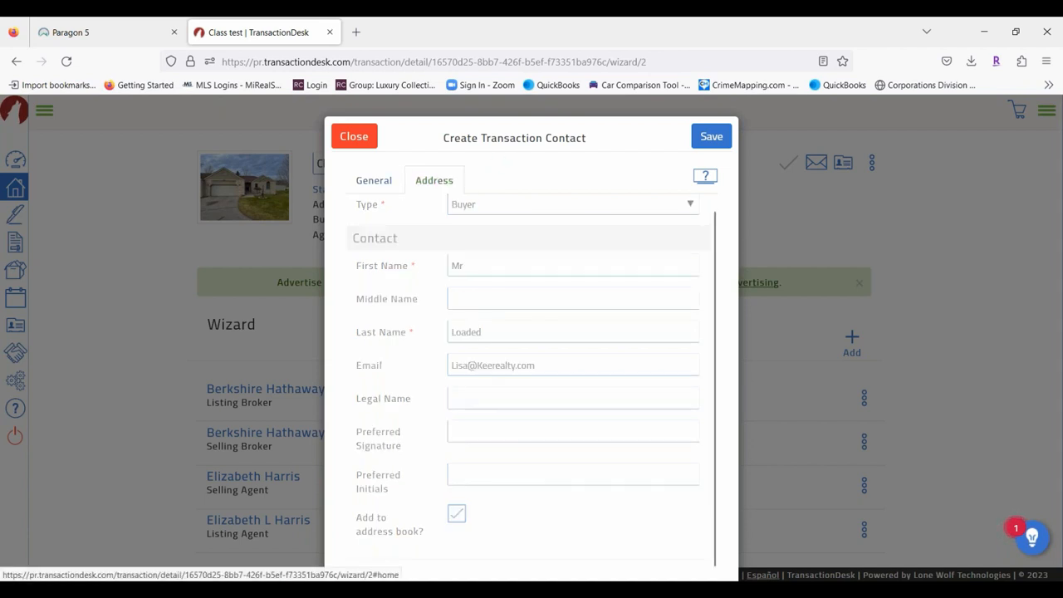
left_click(374, 179)
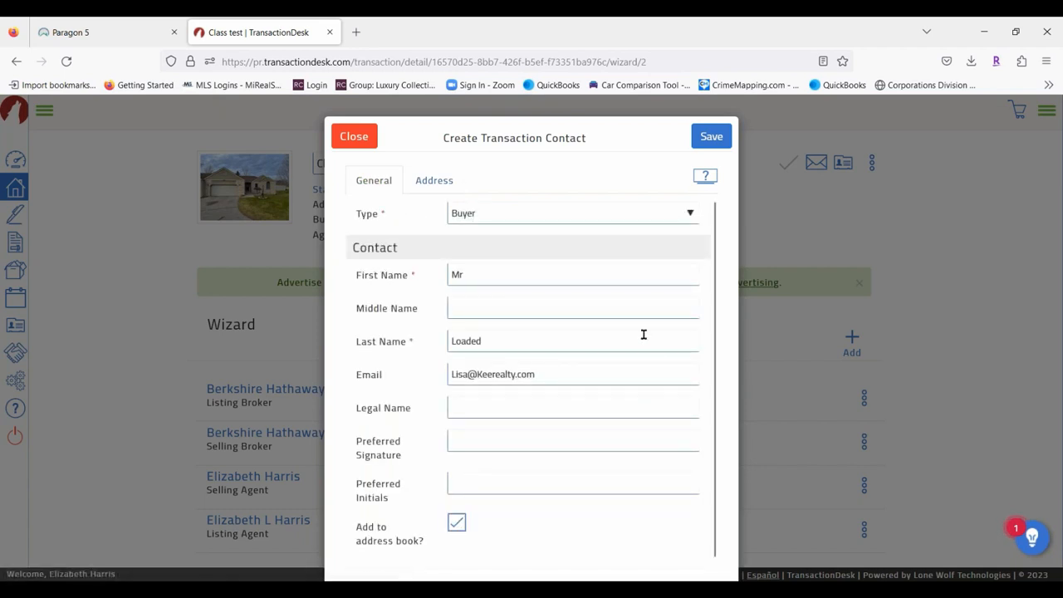
scroll(498, 448, "down", 1)
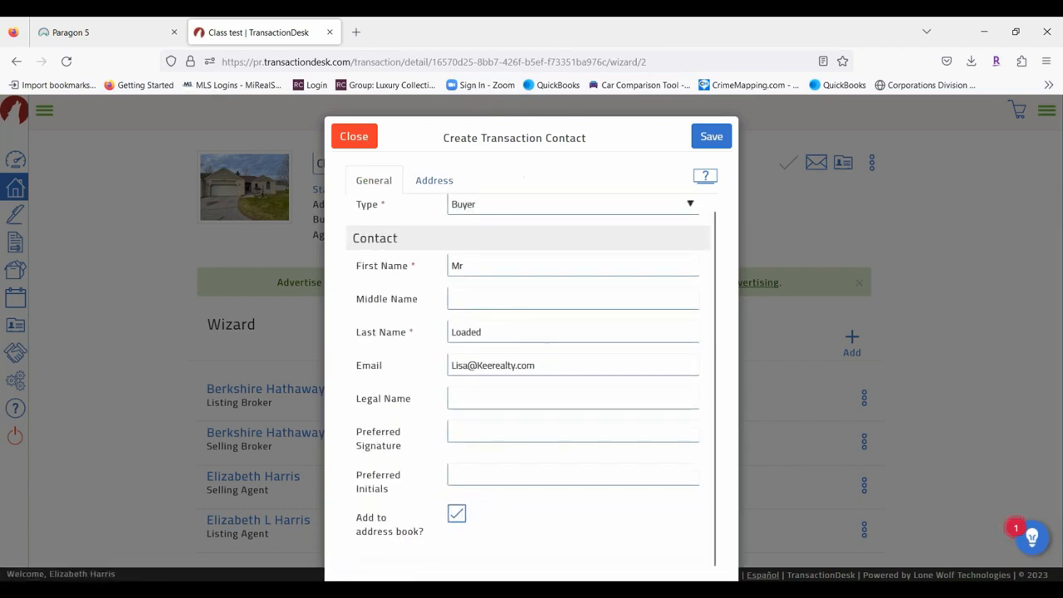
Save the first buyer and start a second contact with Type set to Buyer.
left_click(720, 138)
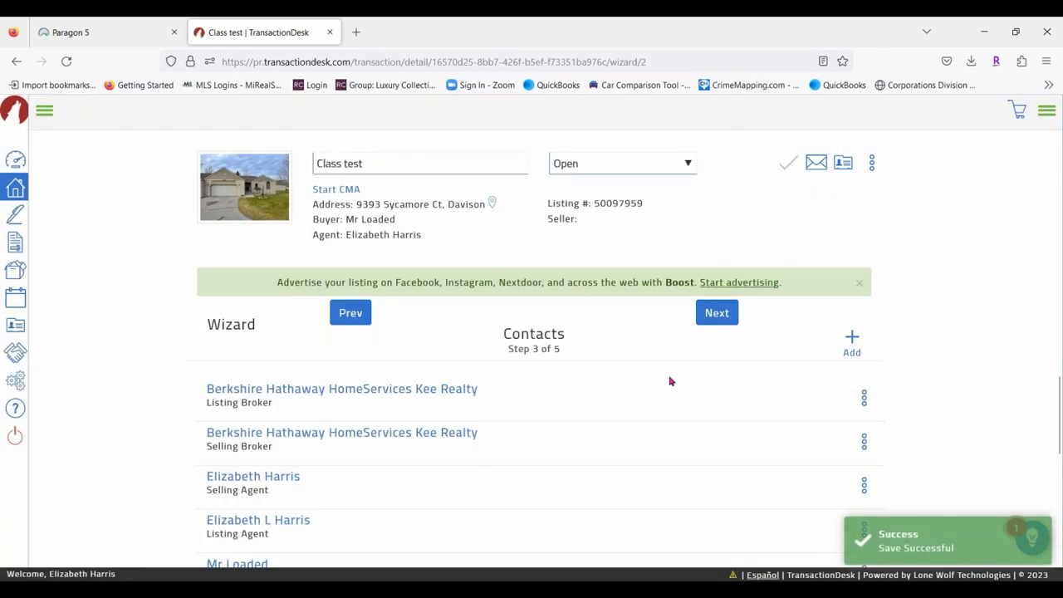
scroll(669, 379, "down", 2)
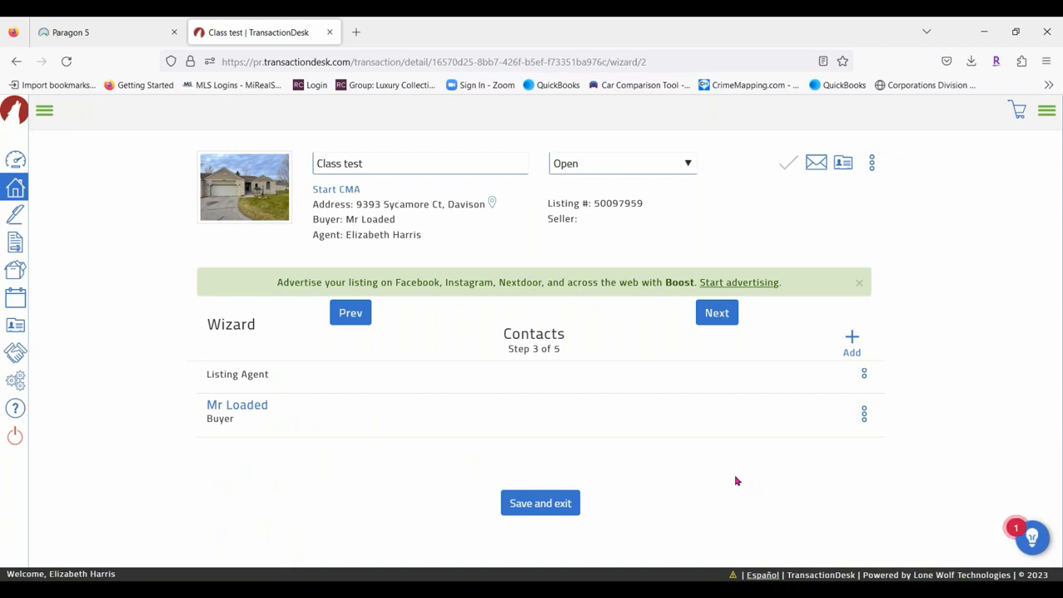
left_click(853, 345)
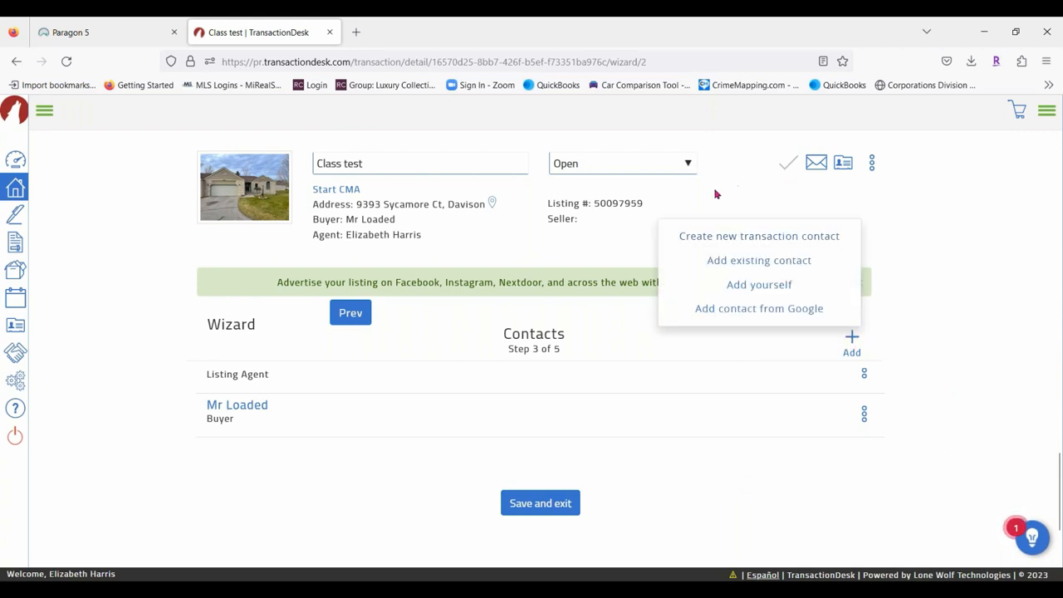
left_click(712, 242)
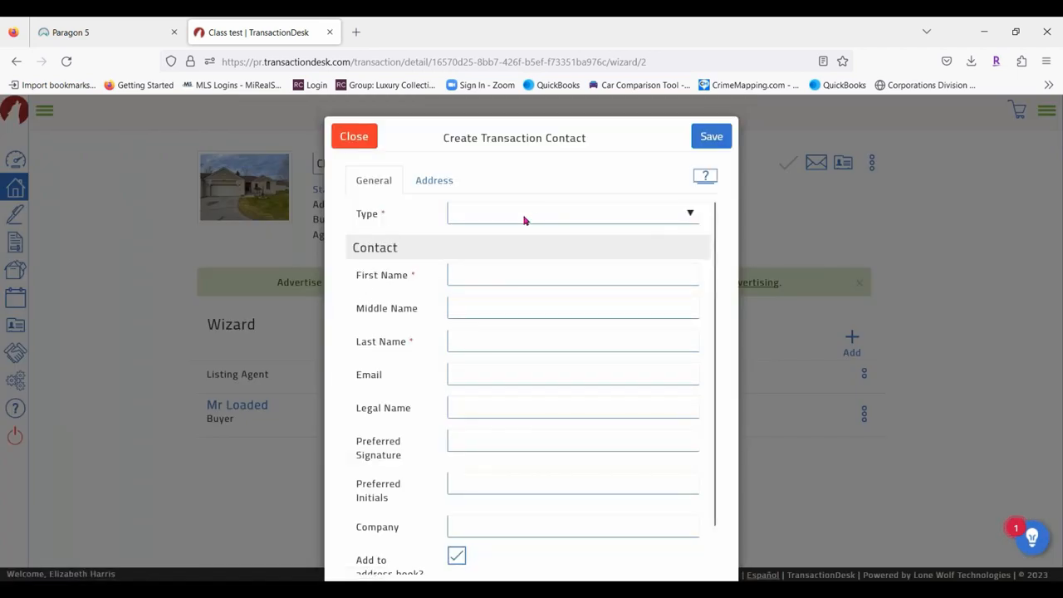
left_click(524, 214)
left_click(492, 275)
Enter first name 'Mrs', the second buyer's last name and e-mail, and save her.
left_click(492, 276)
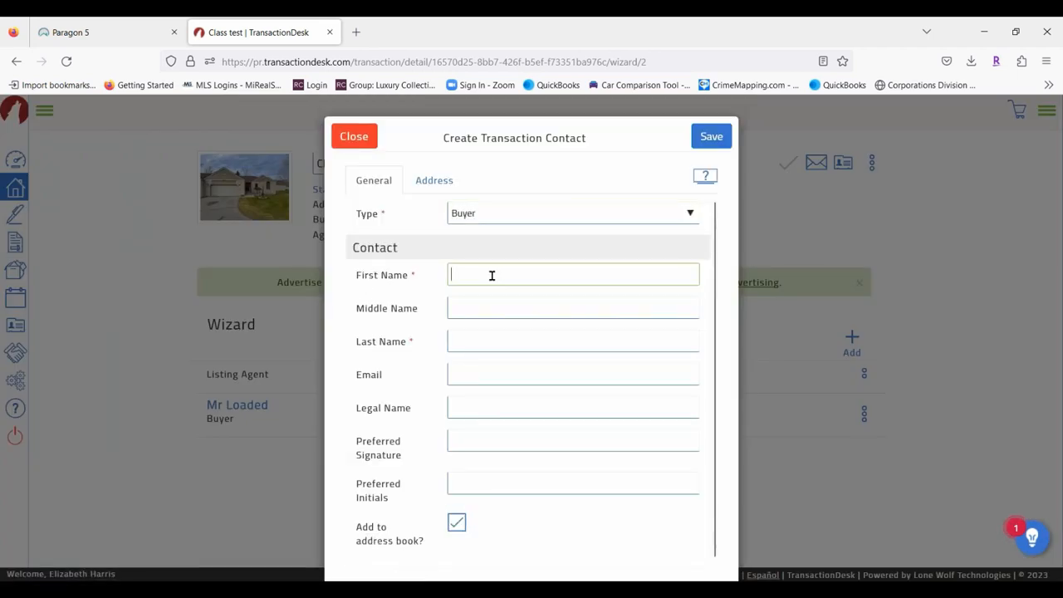
type("Mrs")
key("Tab")
key("Tab")
type("Spen")
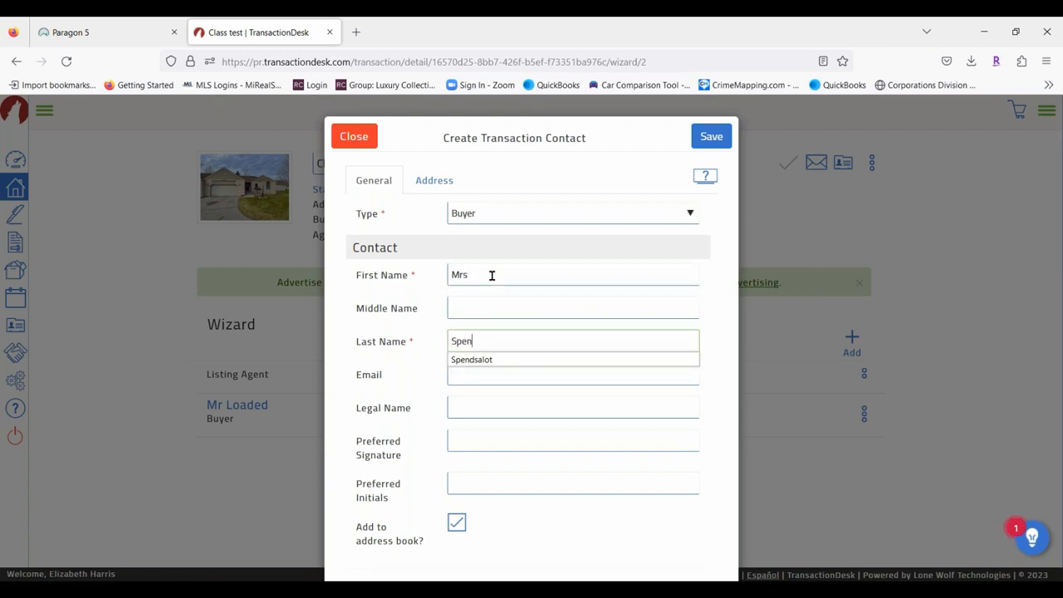
type("dsitall")
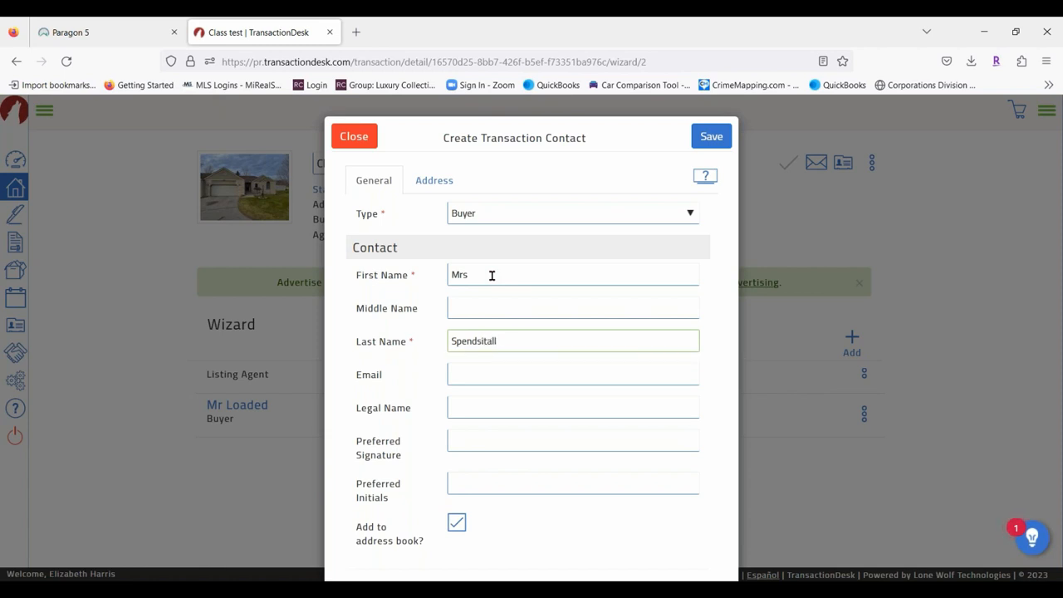
left_click(481, 372)
type("Lisa")
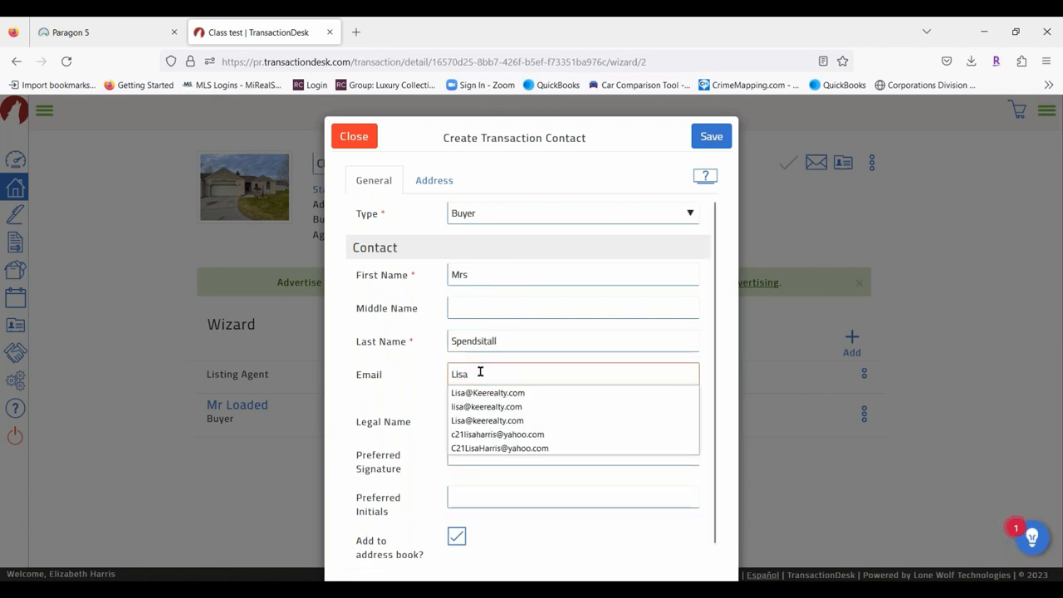
left_click(487, 395)
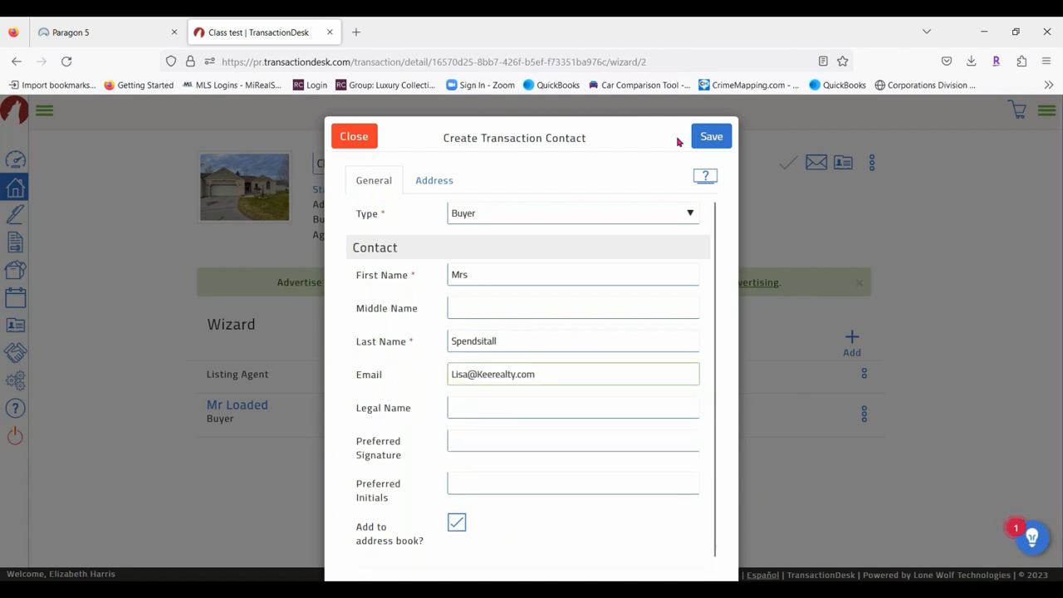
left_click(713, 141)
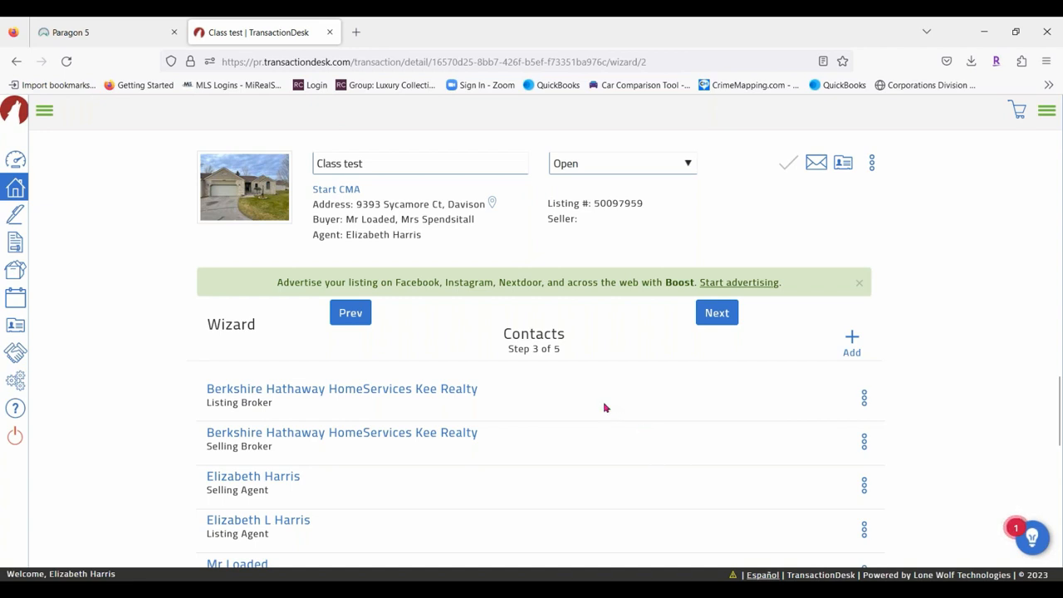
scroll(606, 408, "down", 2)
scroll(556, 420, "down", 2)
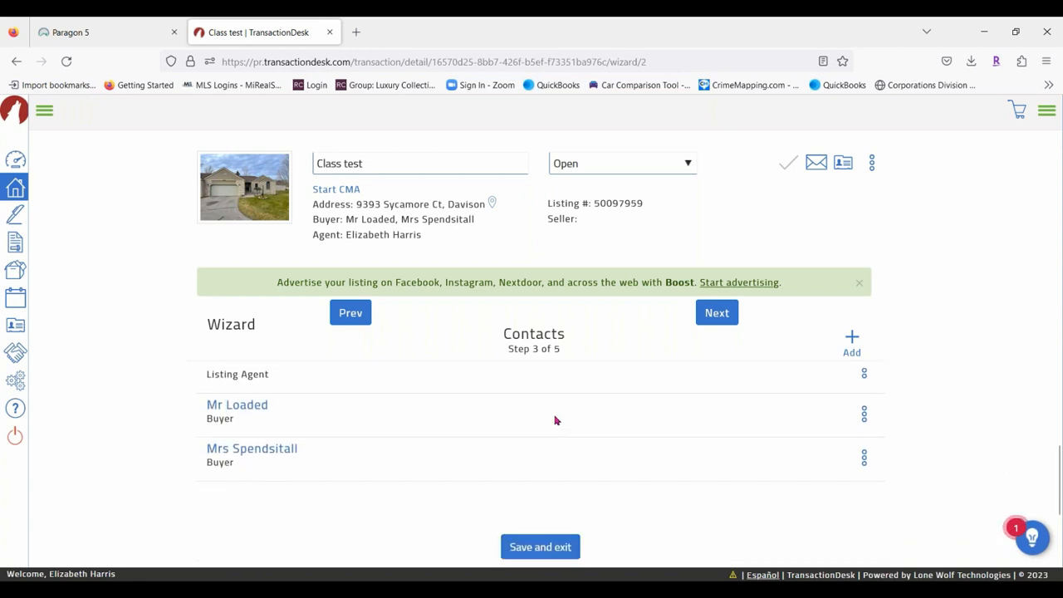
left_click(718, 313)
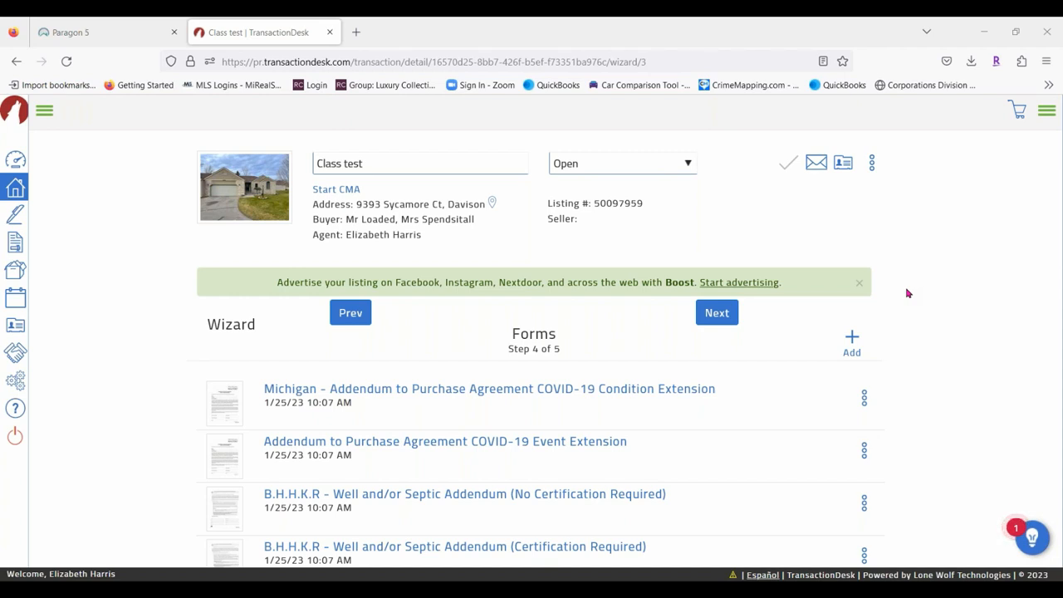
scroll(729, 432, "down", 5)
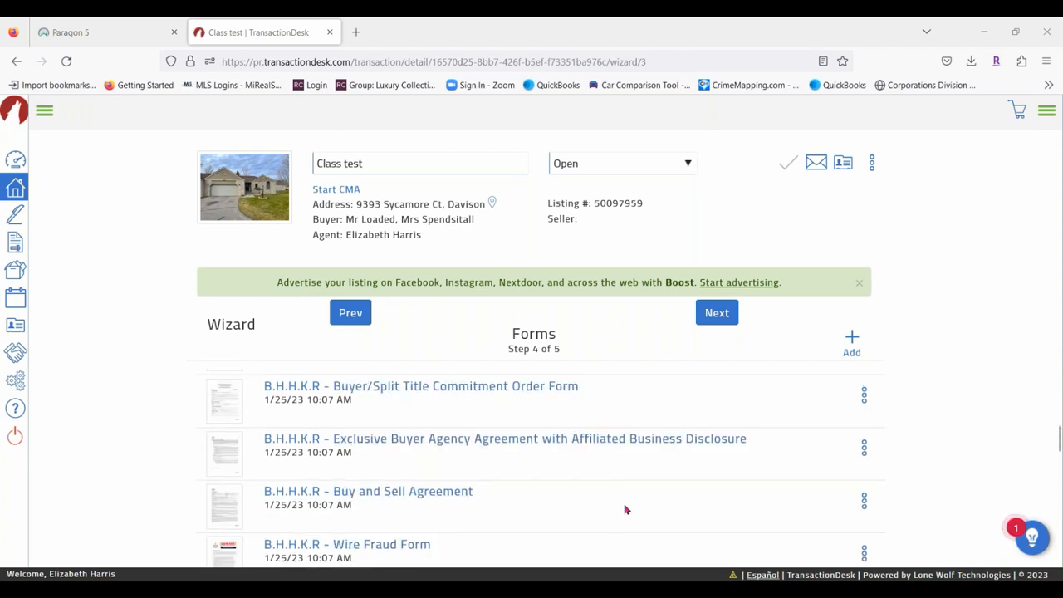
scroll(558, 451, "down", 5)
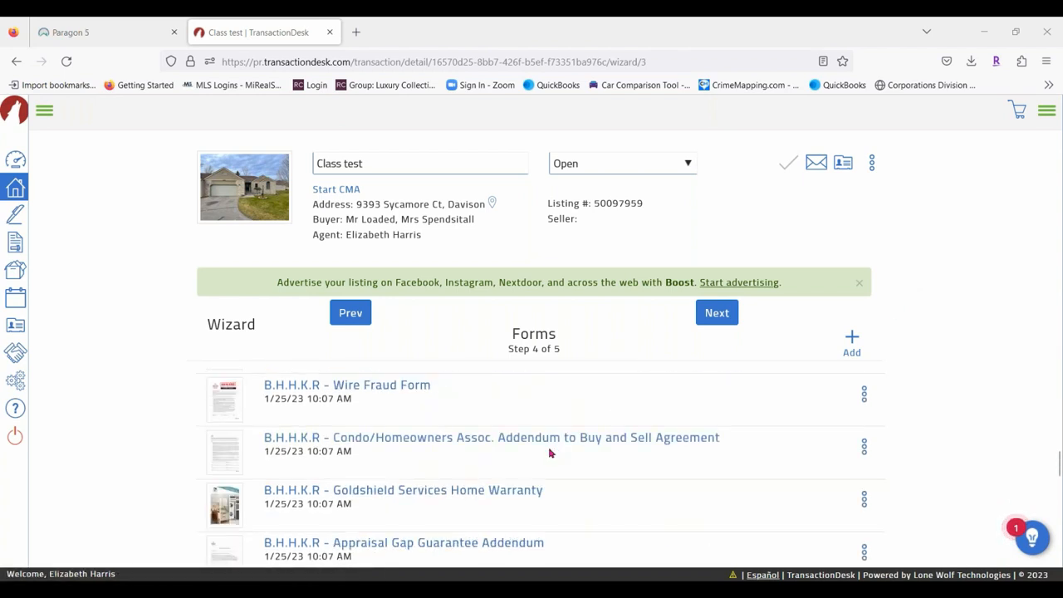
scroll(618, 453, "down", 3)
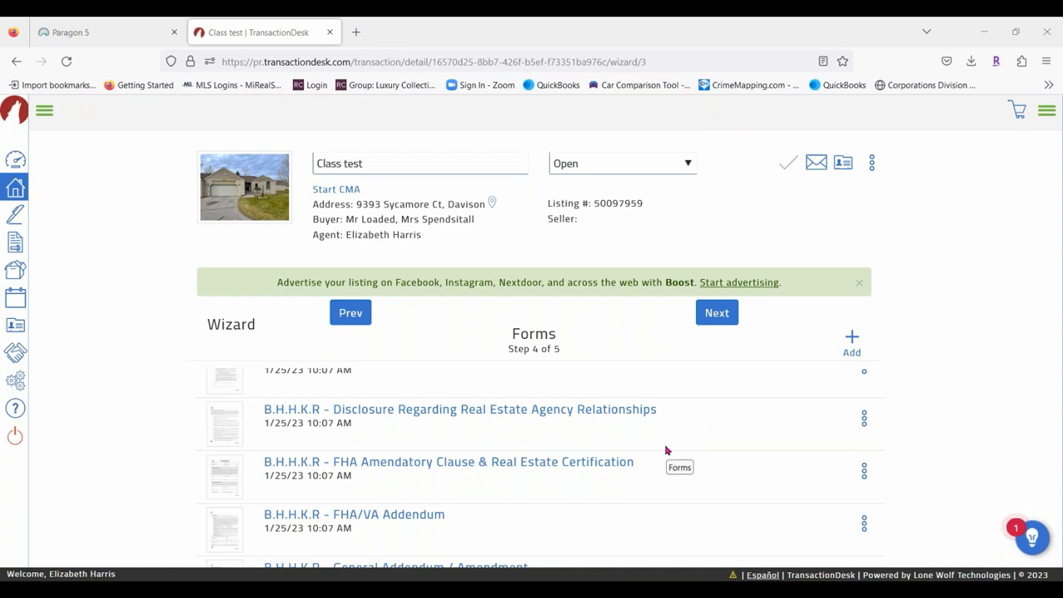
Select General Addendum / Amendment from the Berkshire Hathaway HomeServices Kee Realty library.
left_click(853, 341)
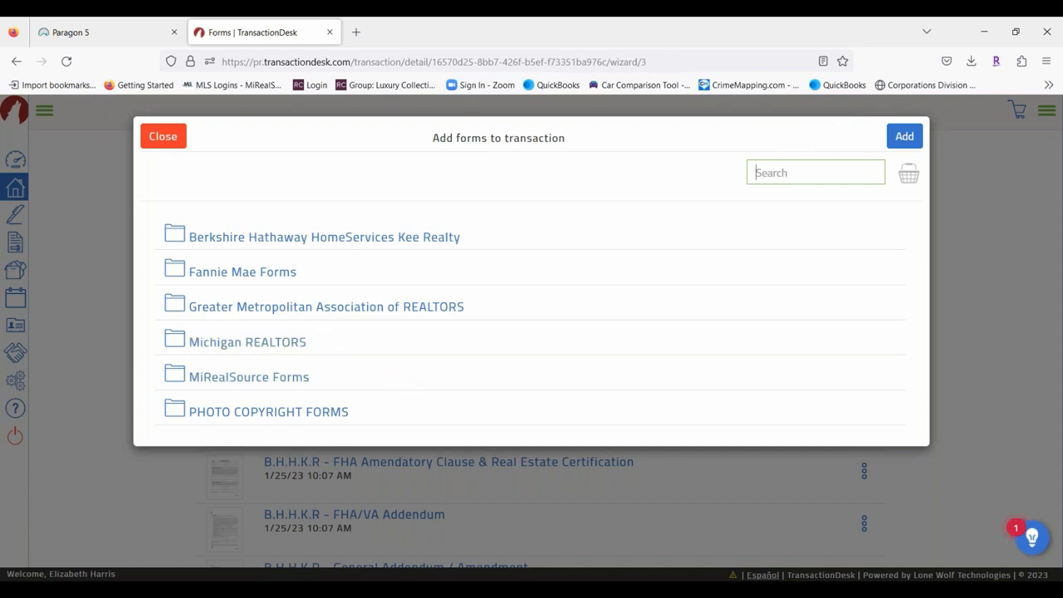
left_click(212, 238)
scroll(560, 348, "down", 3)
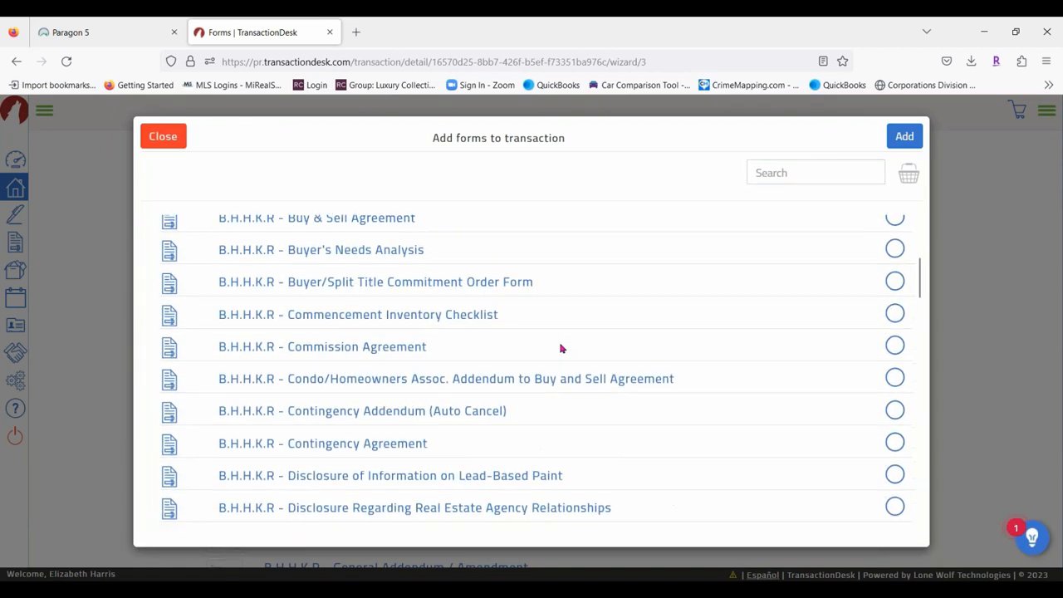
scroll(561, 347, "down", 8)
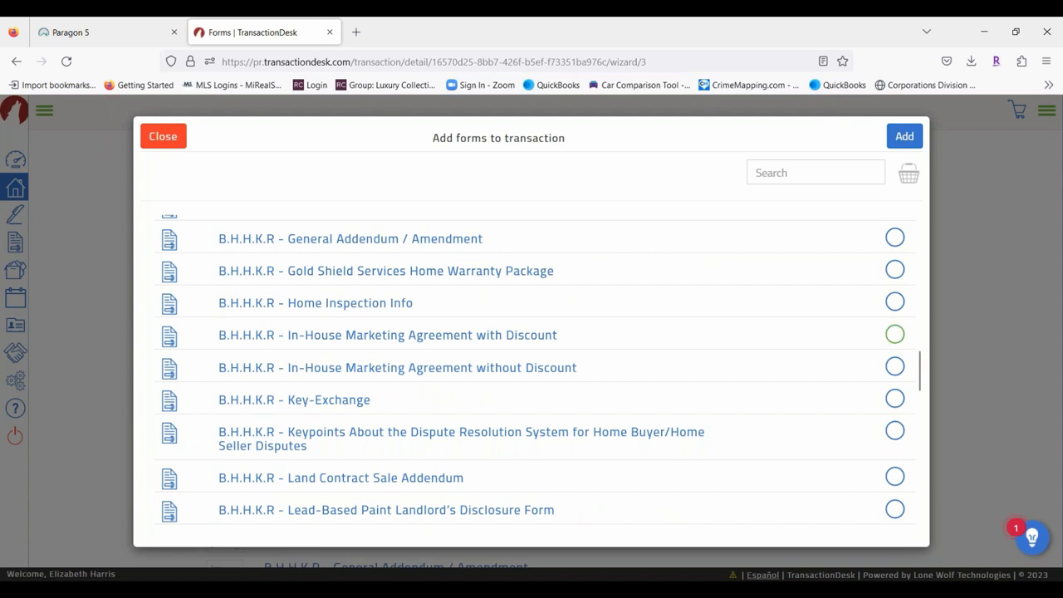
left_click(895, 238)
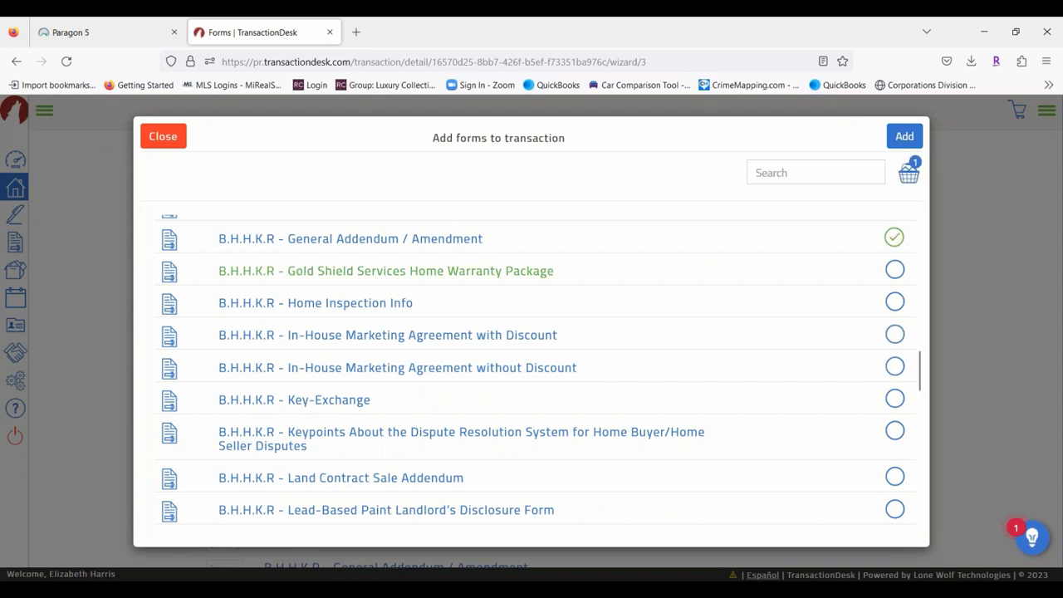
Search 'Buy and Sell agreement', tick Michigan - Buy and Sell Agreement (Rev 8/13), then clear the search.
left_click(789, 175)
type("Bu")
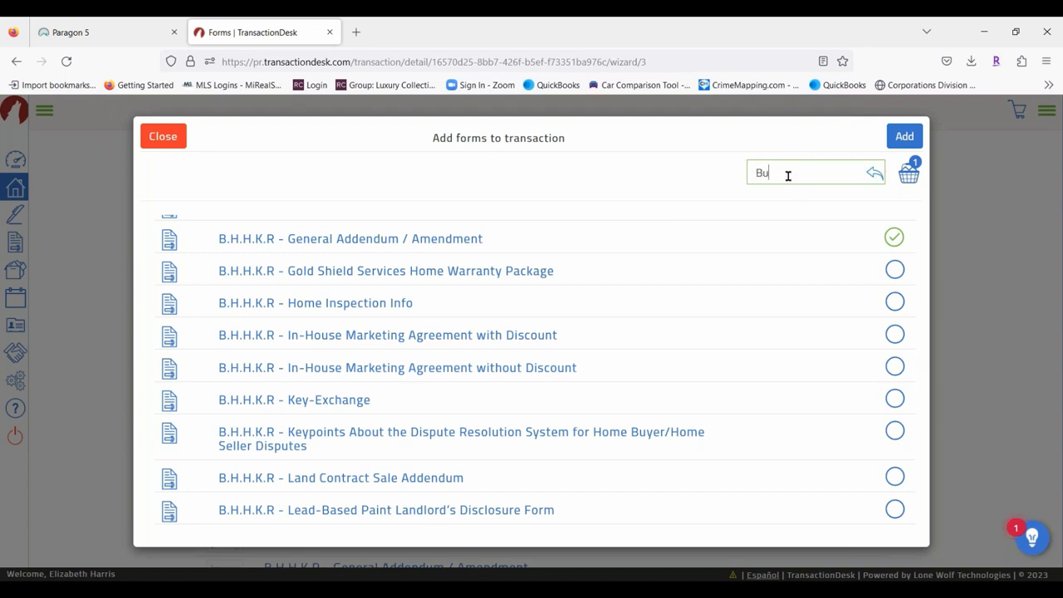
type("y and Selle")
key("BackSpace")
type("agreement")
key("Return")
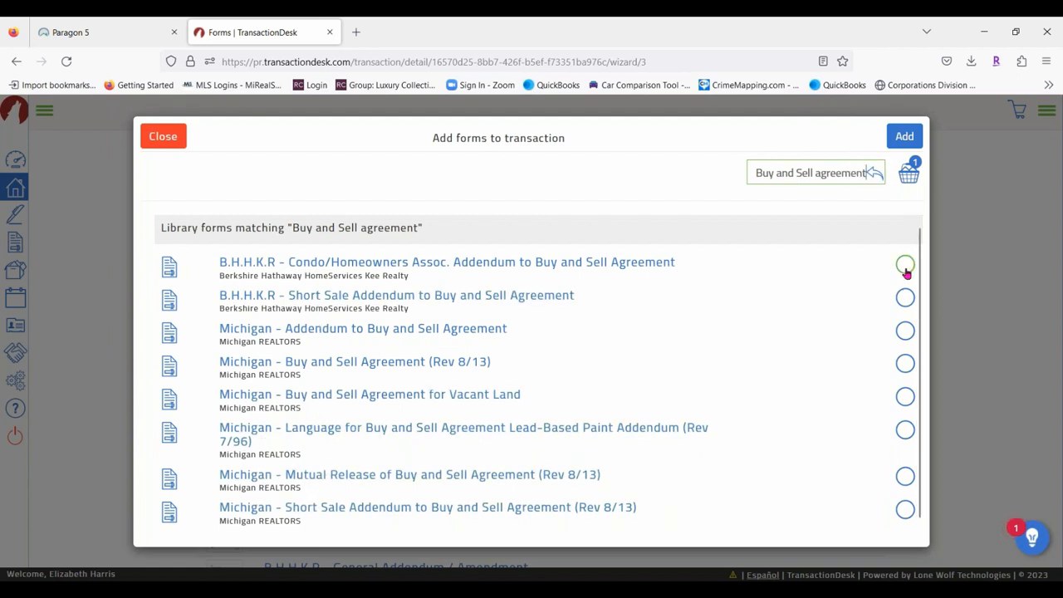
left_click(905, 364)
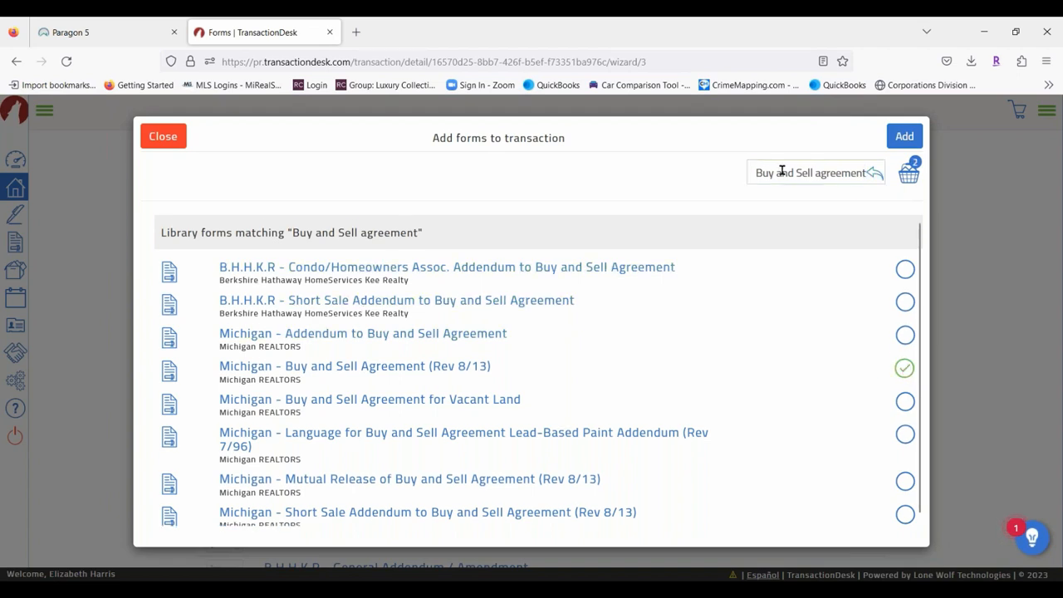
left_click_drag(754, 172, 866, 173)
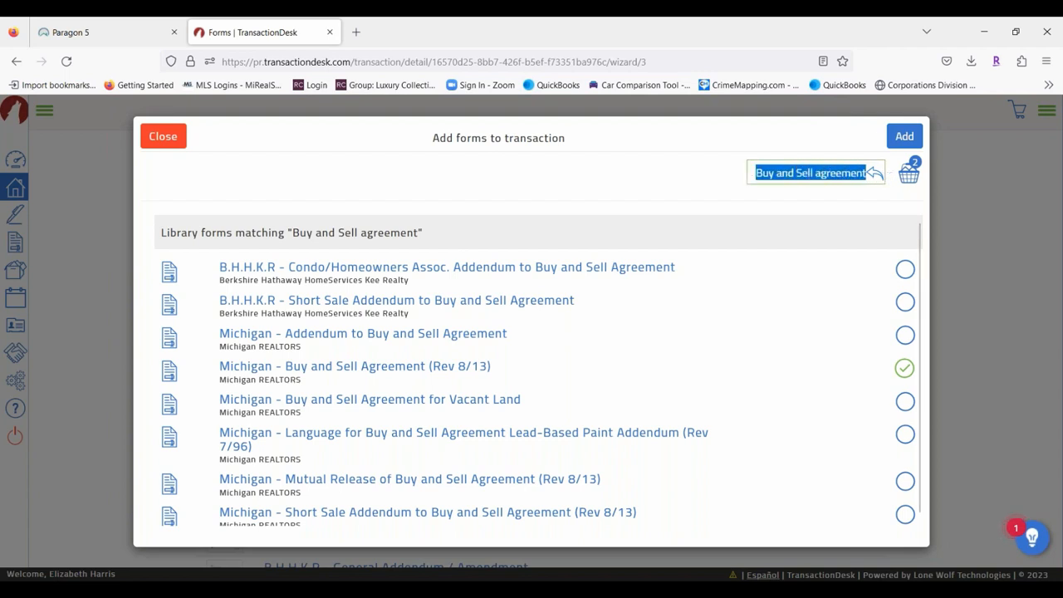
key("BackSpace")
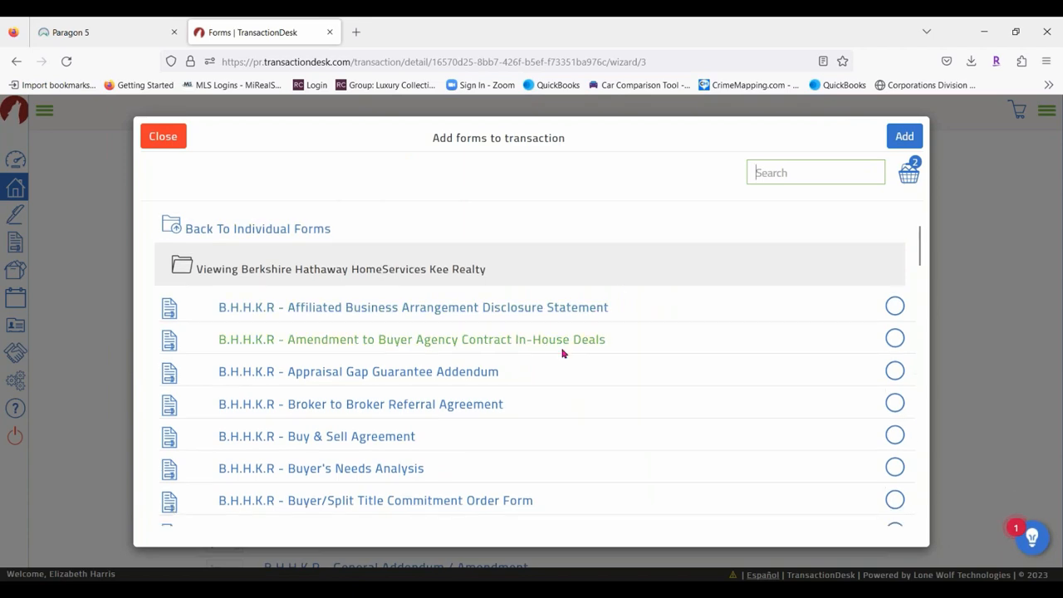
Tick Disclosure Regarding Real Estate Agency Relationships (Rev 6/11) in the Michigan REALTORS library.
scroll(562, 354, "down", 2)
scroll(346, 263, "up", 3)
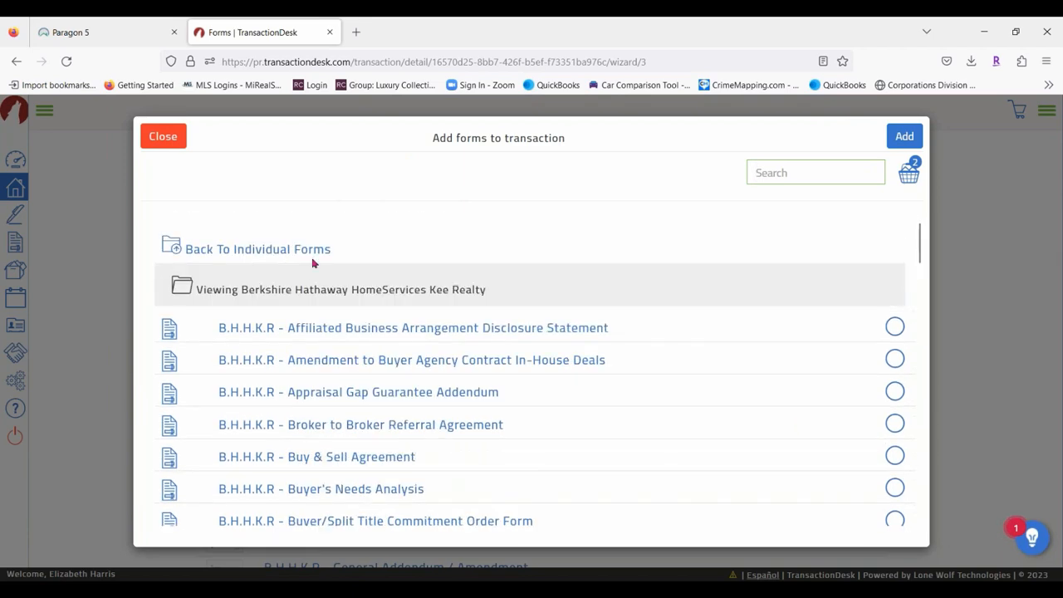
left_click(215, 250)
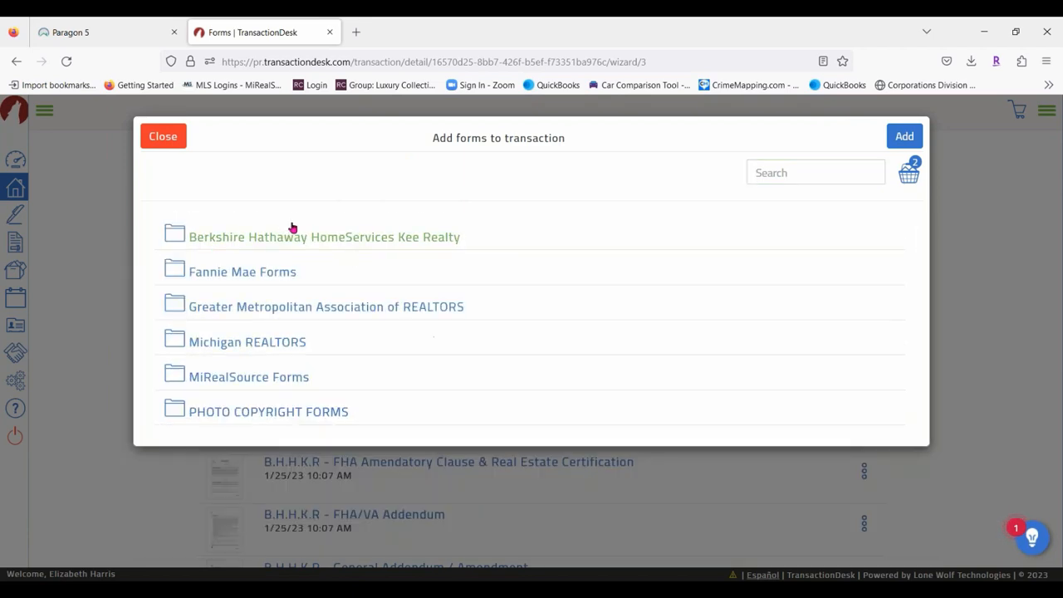
left_click(287, 344)
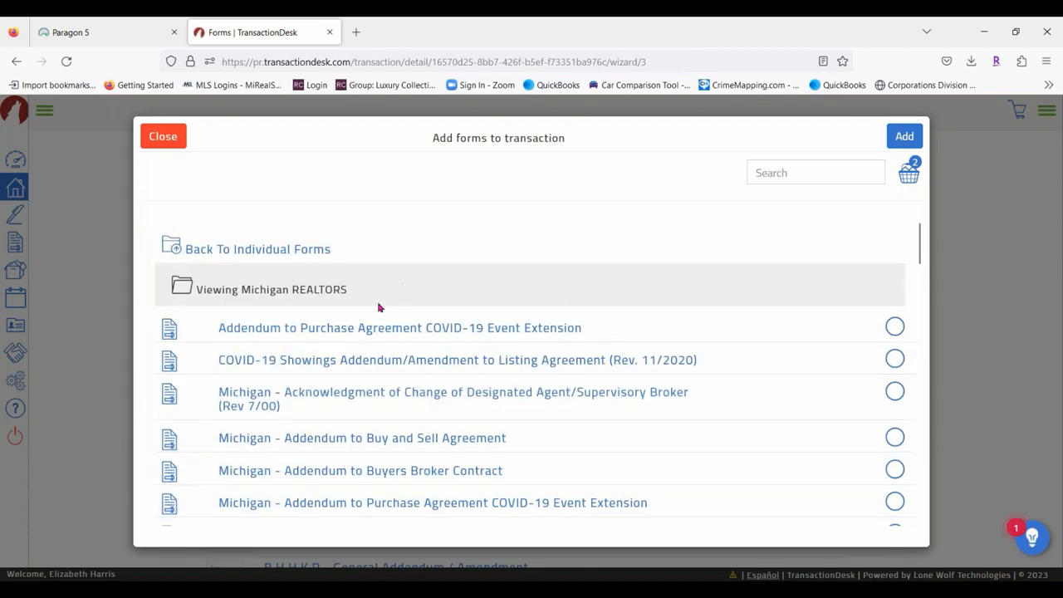
scroll(378, 308, "down", 4)
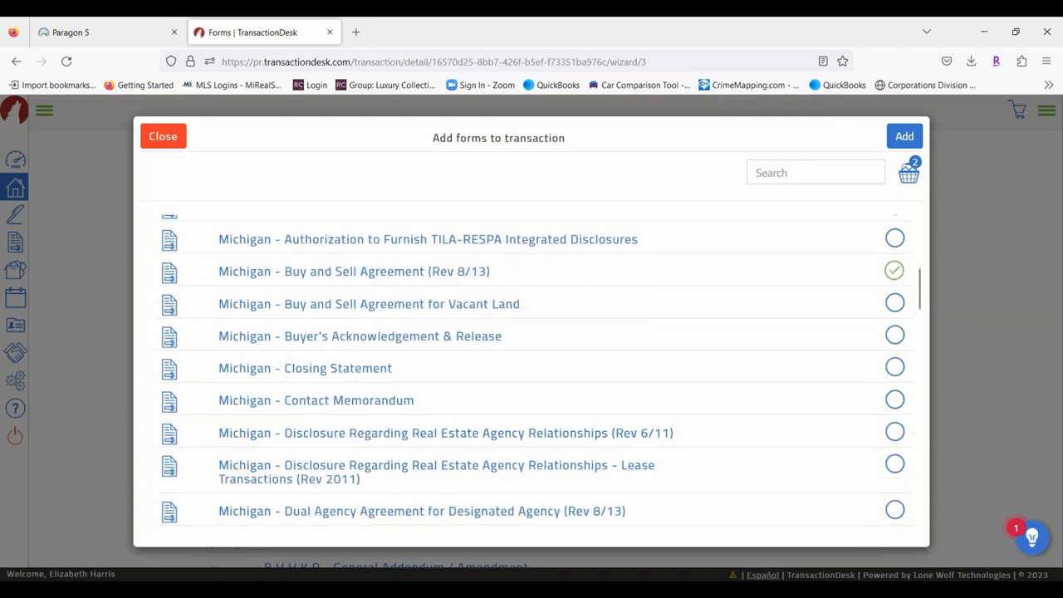
scroll(391, 415, "down", 3)
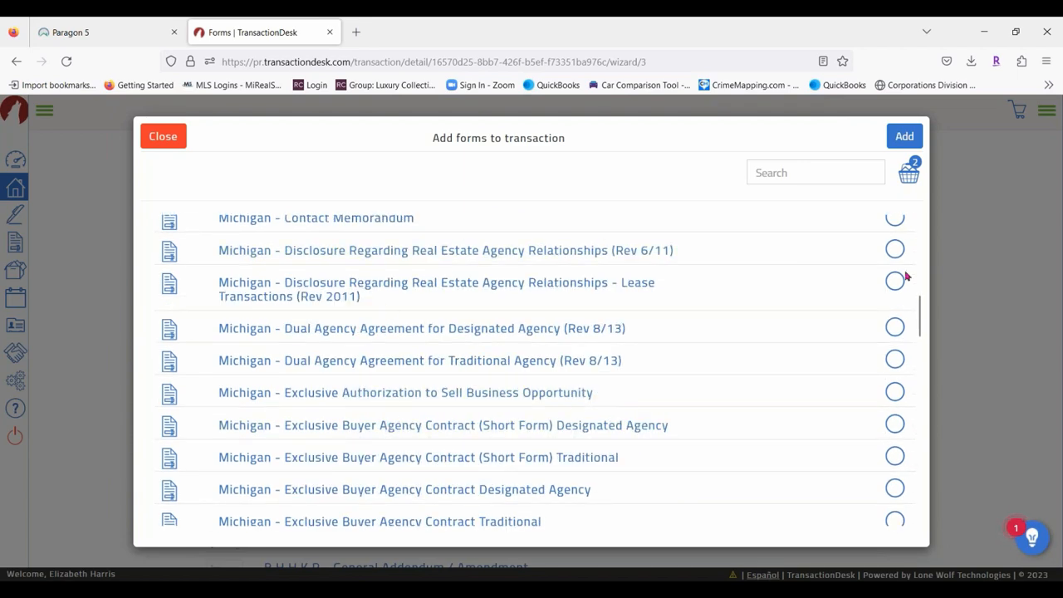
left_click(896, 249)
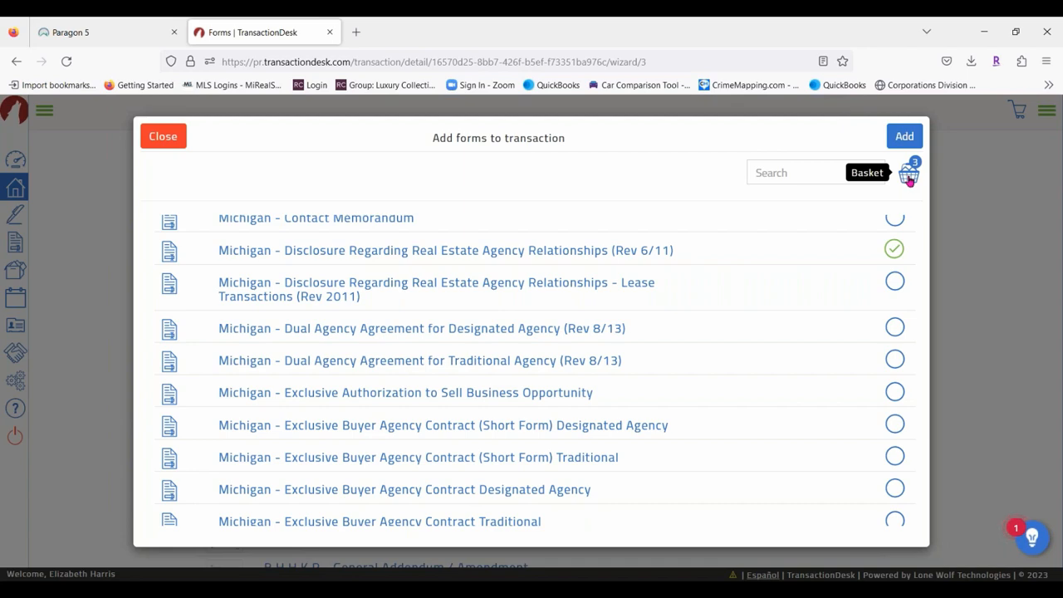
Add the three selected forms from the basket and review them in the Forms list.
left_click(905, 136)
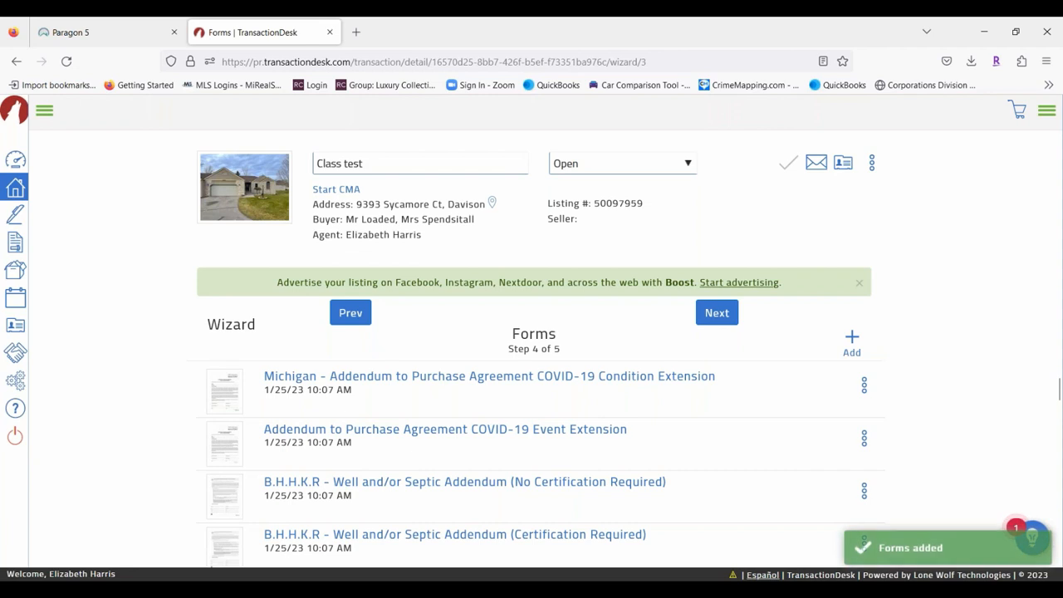
scroll(562, 411, "down", 10)
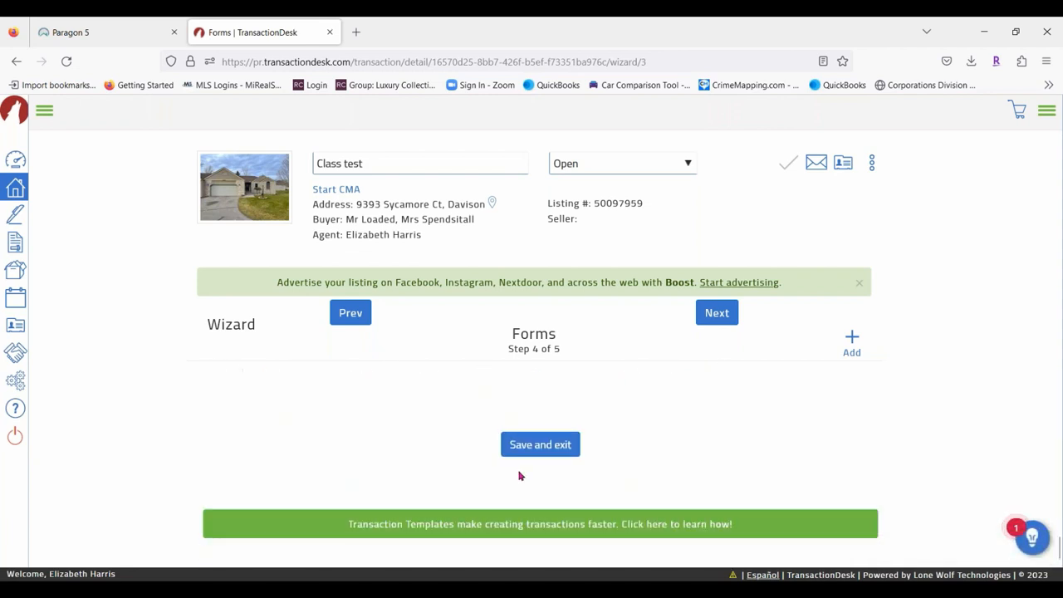
scroll(390, 427, "up", 1)
scroll(437, 444, "up", 1)
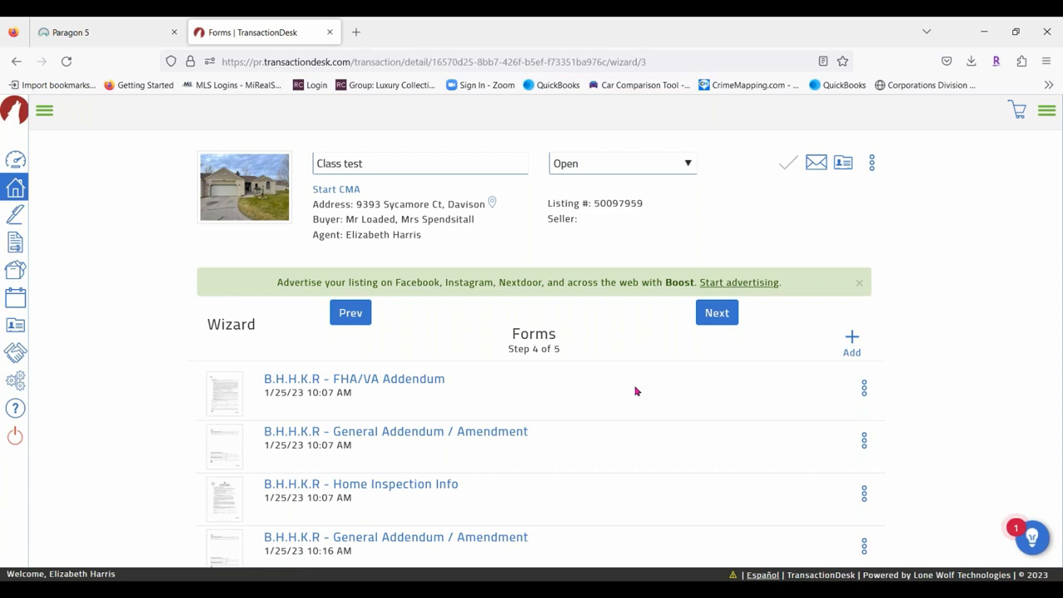
Advance to step 5, Documents, and scroll through its PDF list.
left_click(726, 316)
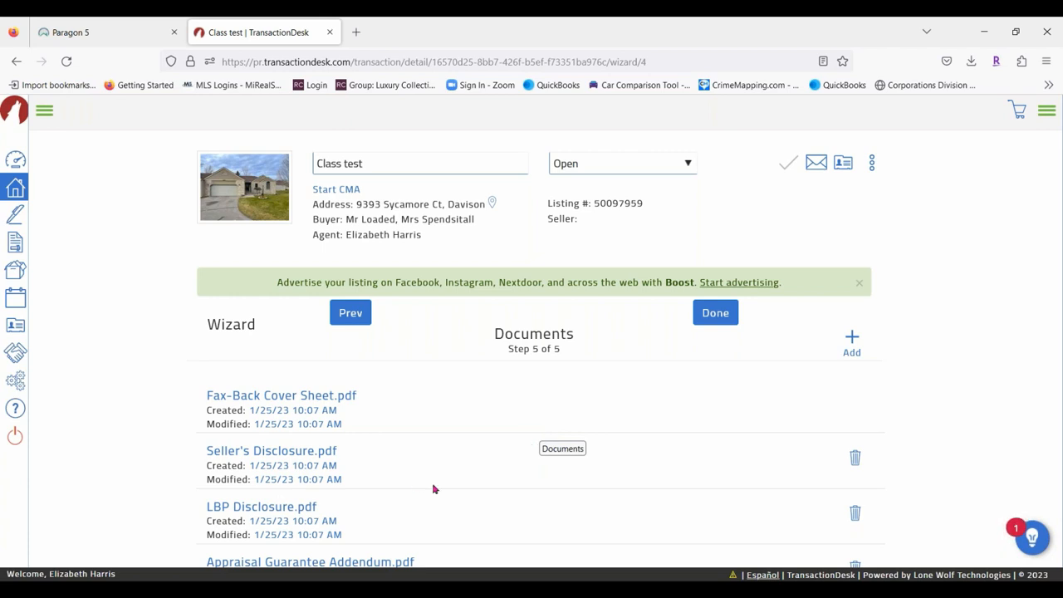
scroll(366, 428, "down", 2)
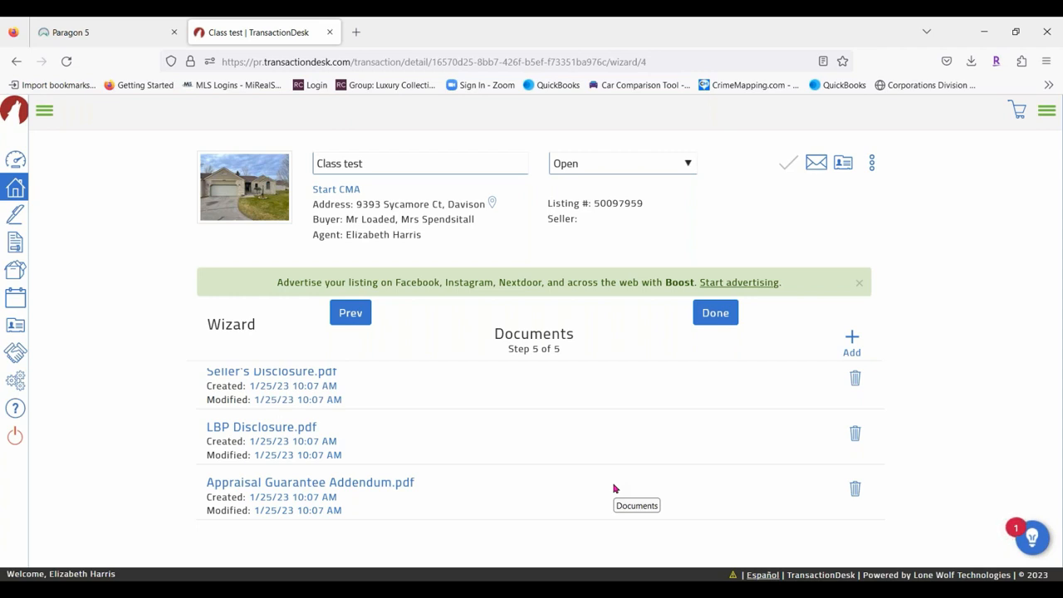
Upload MIMLS_756076 and MIMLS_754479, found by searching Downloads for 'sycamore'.
left_click(852, 341)
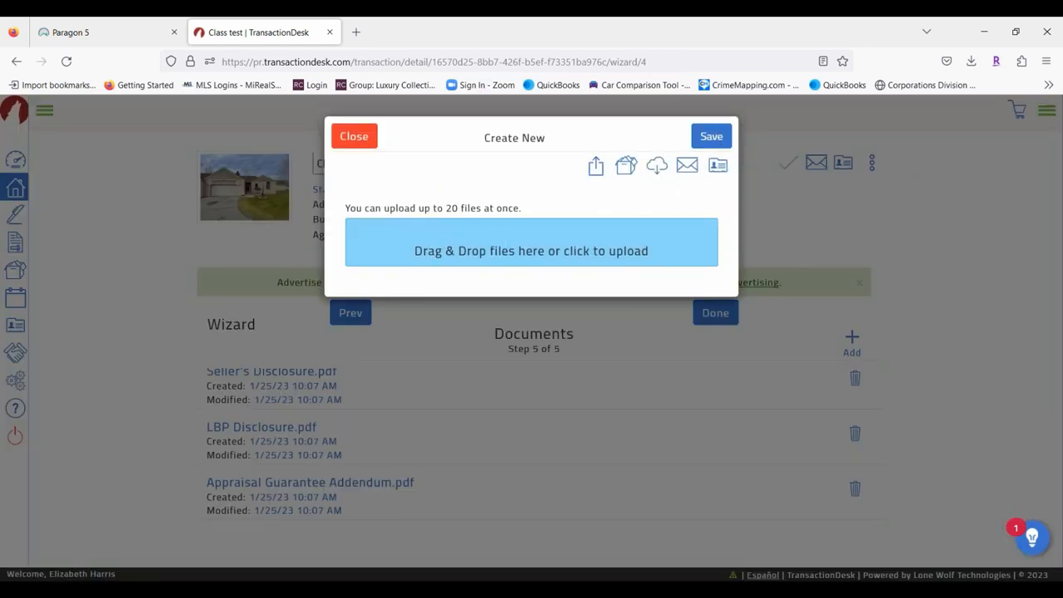
left_click(532, 249)
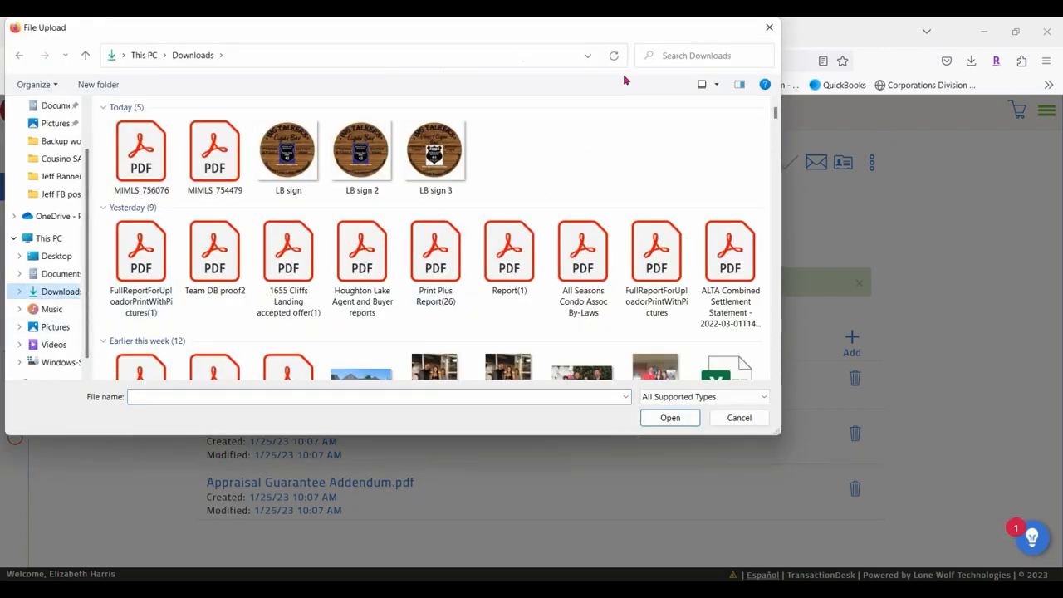
scroll(448, 197, "down", 5)
scroll(449, 197, "up", 3)
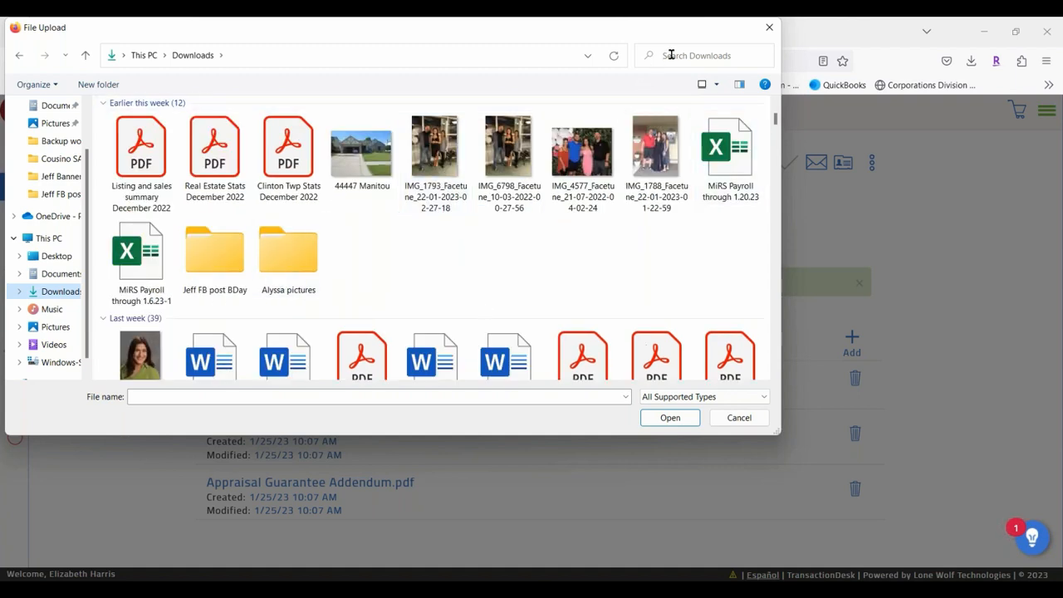
left_click(672, 55)
type("sycam")
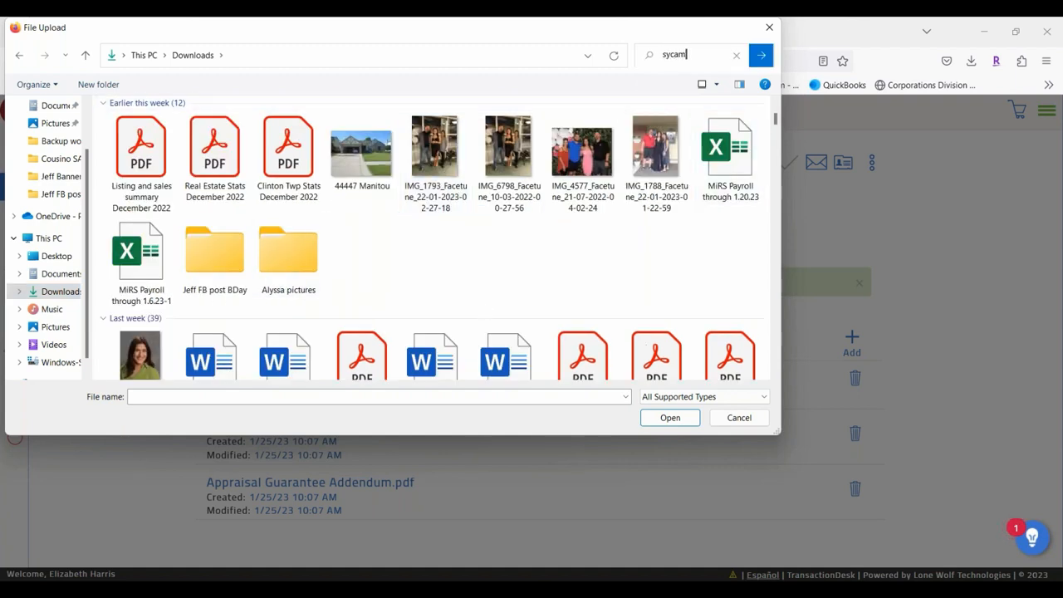
type("ore")
key("Return")
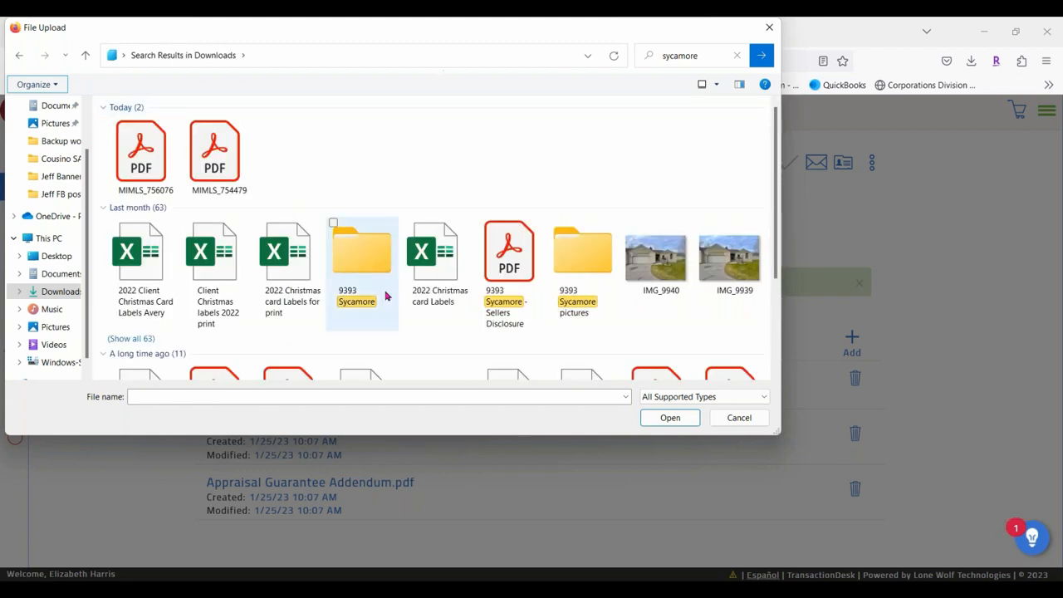
double_click(384, 255)
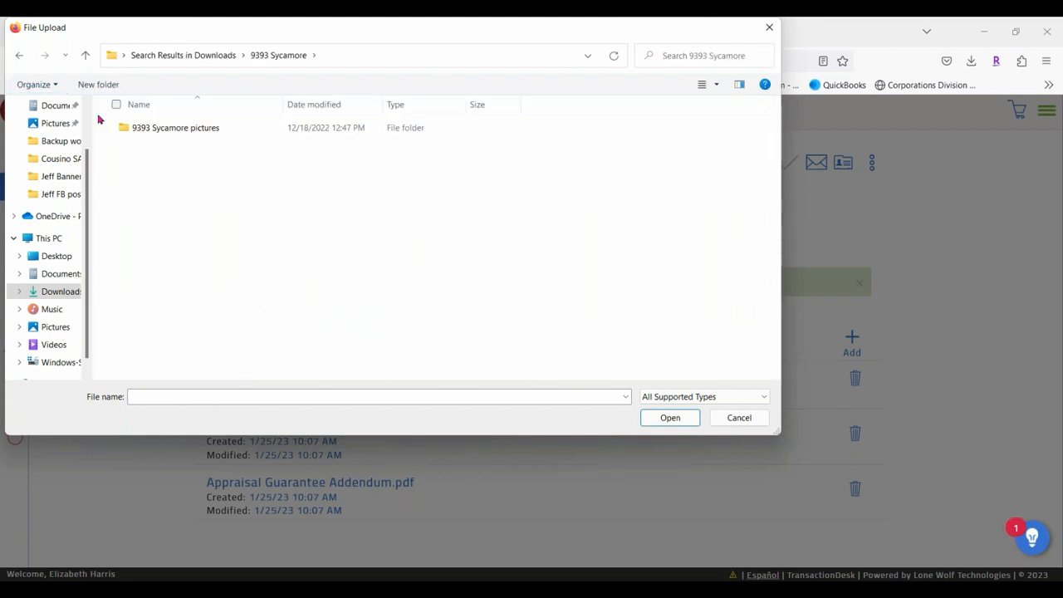
left_click(15, 58)
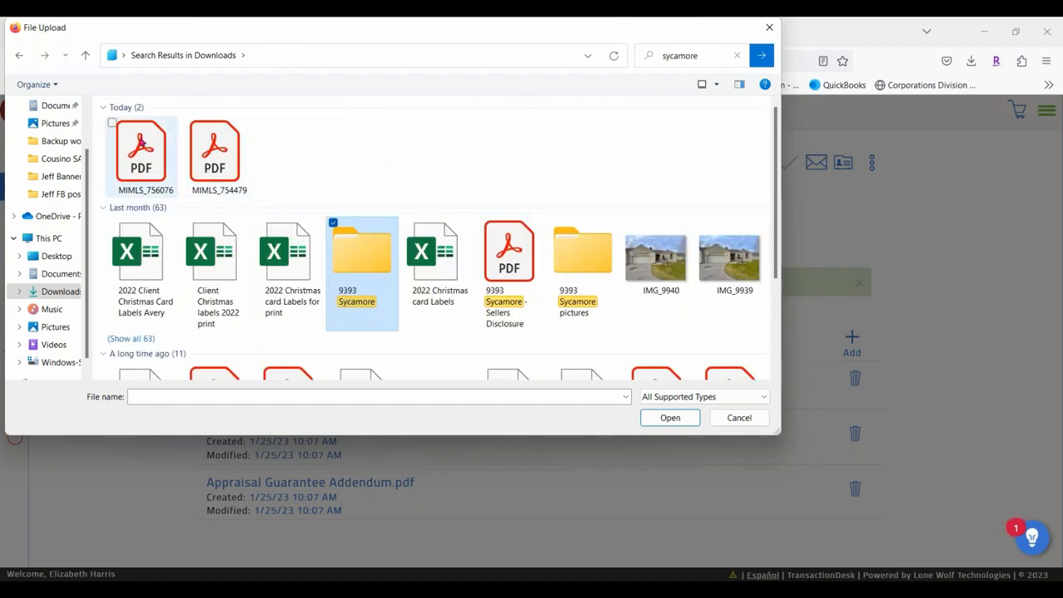
left_click(141, 143)
left_click(186, 123)
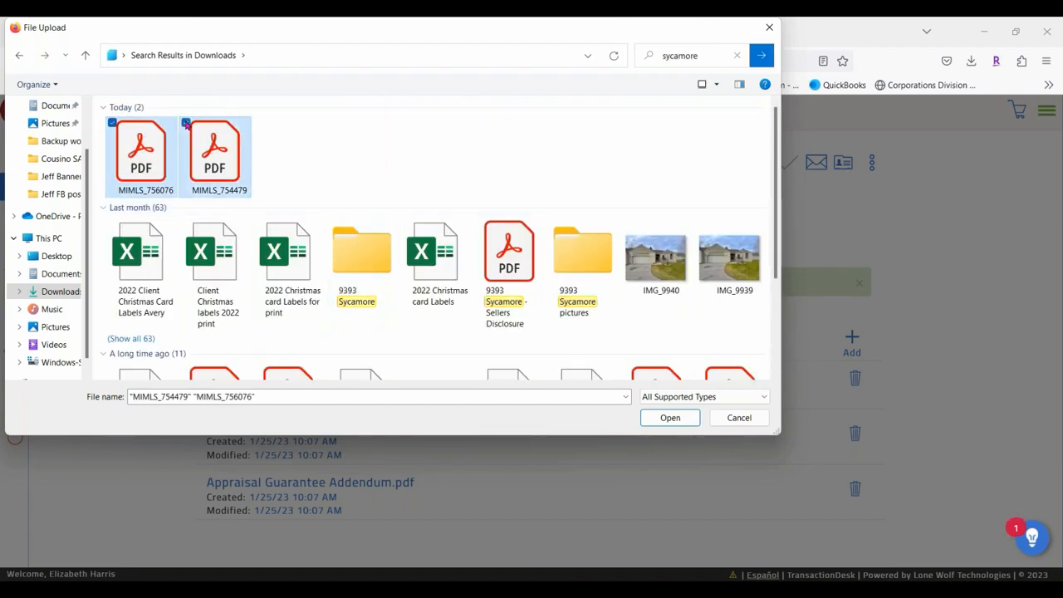
left_click(669, 417)
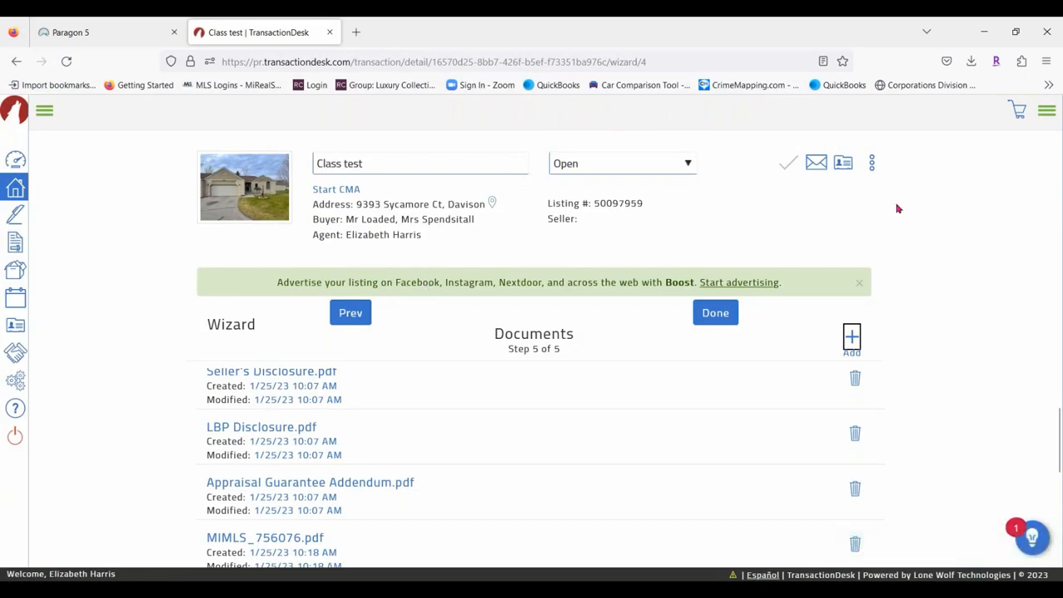
Drag both MIMLS PDFs from Downloads in File Explorer onto the upload area, then close Explorer.
left_click(853, 341)
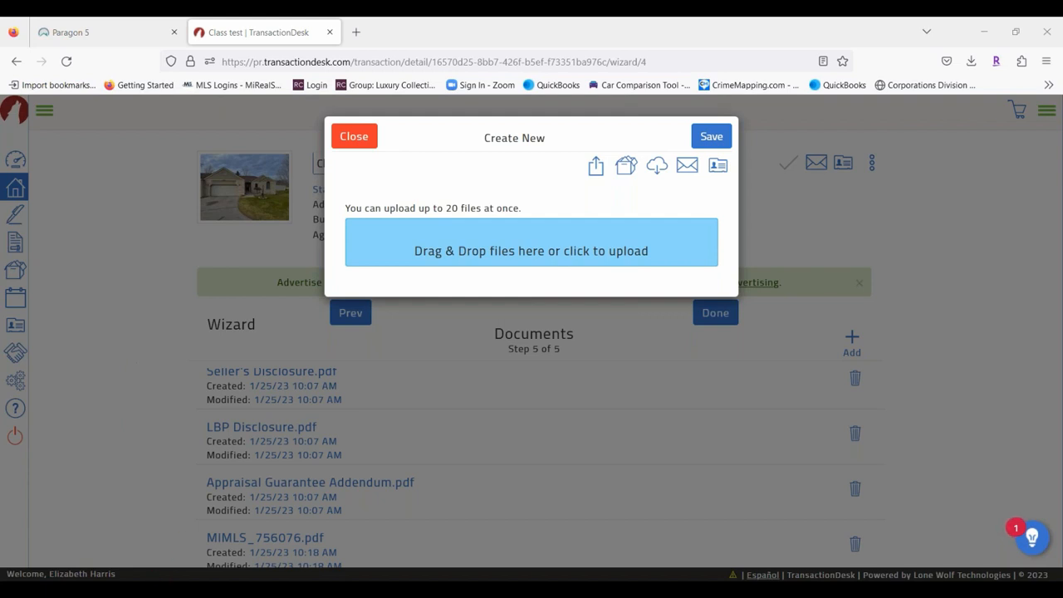
key("super+e")
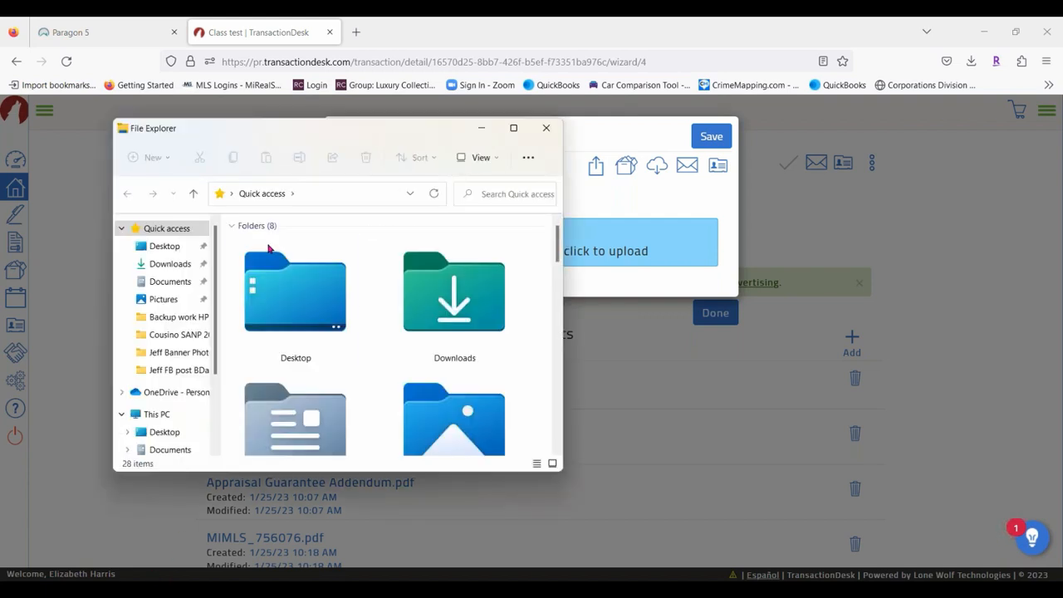
left_click(464, 304)
double_click(463, 304)
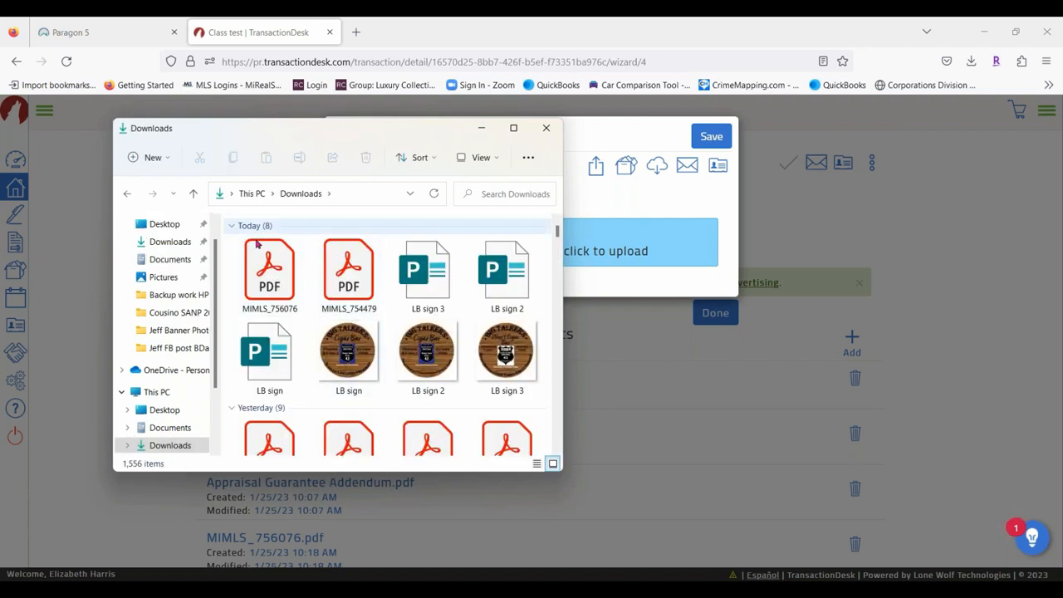
left_click(300, 243)
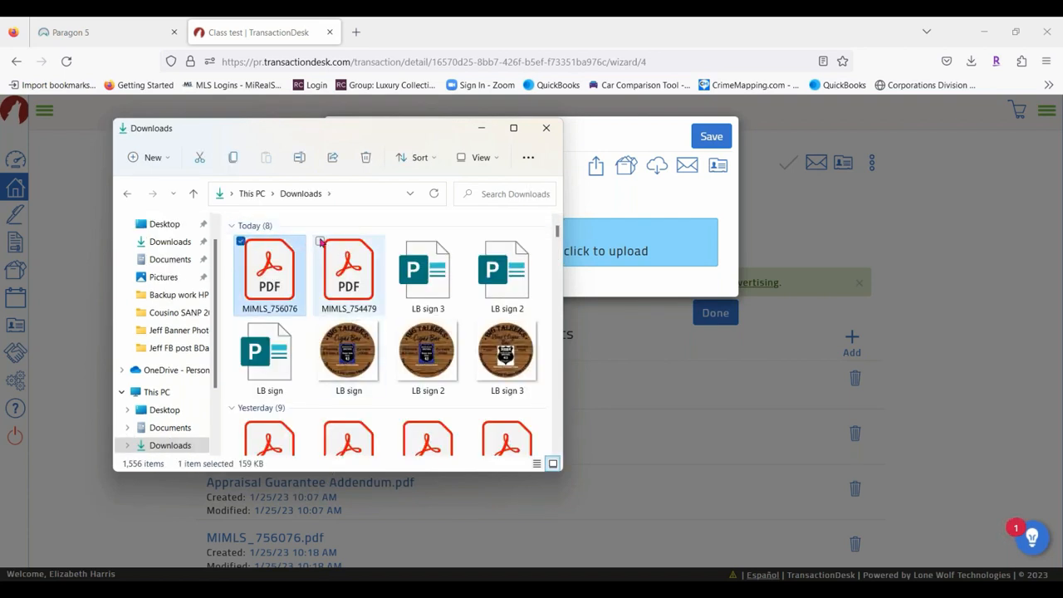
left_click(321, 242)
left_click_drag(351, 280, 667, 273)
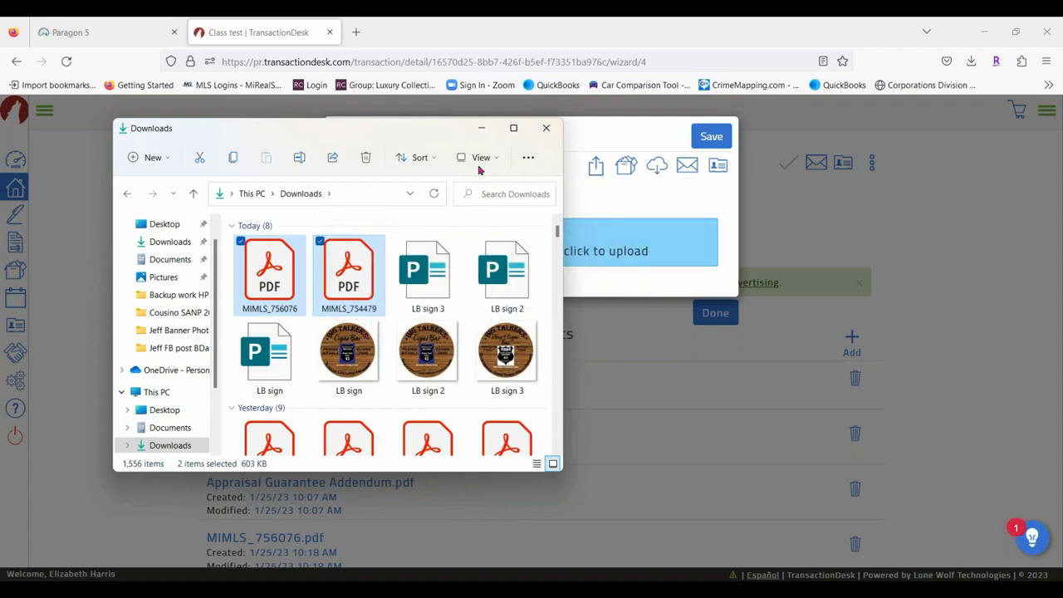
left_click_drag(411, 124, 457, 271)
left_click_drag(457, 186, 482, 169)
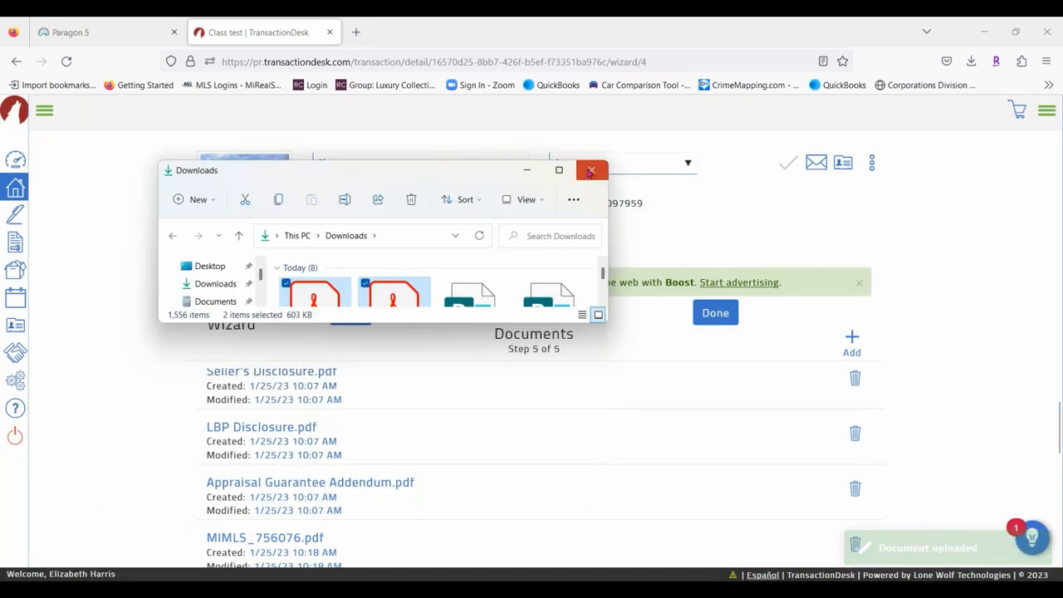
left_click(589, 169)
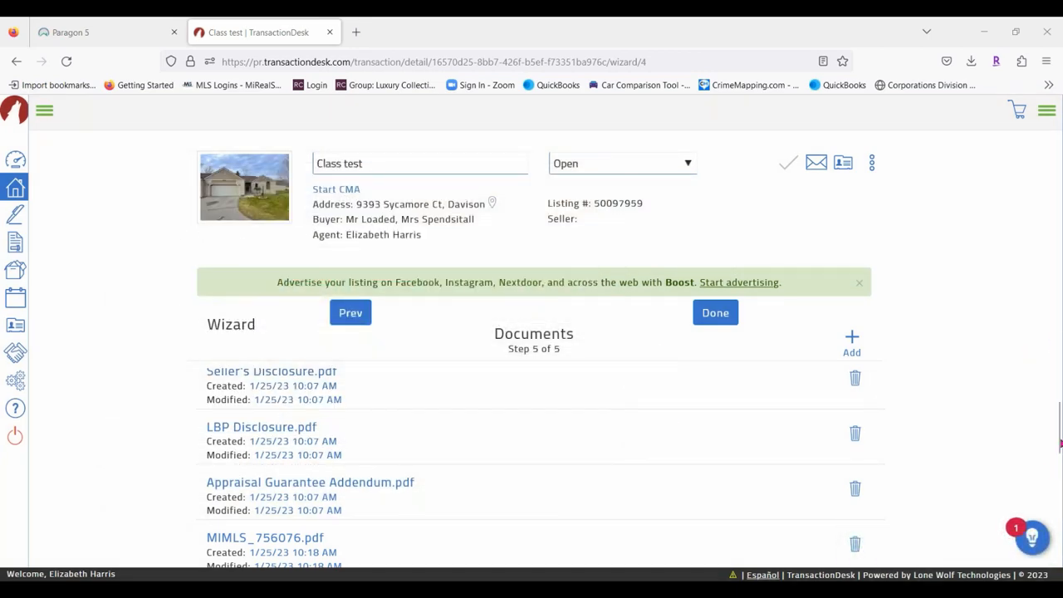
Delete the duplicate MIMLS_756076.pdf and MIMLS_754479.pdf copies from the Documents list.
scroll(1060, 445, "down", 5)
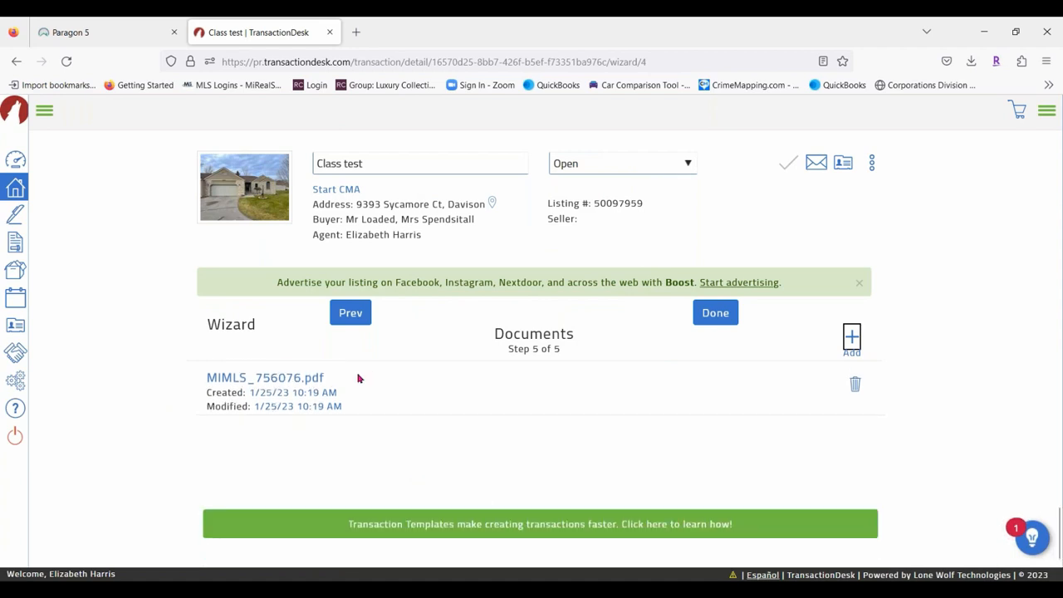
scroll(899, 418, "up", 5)
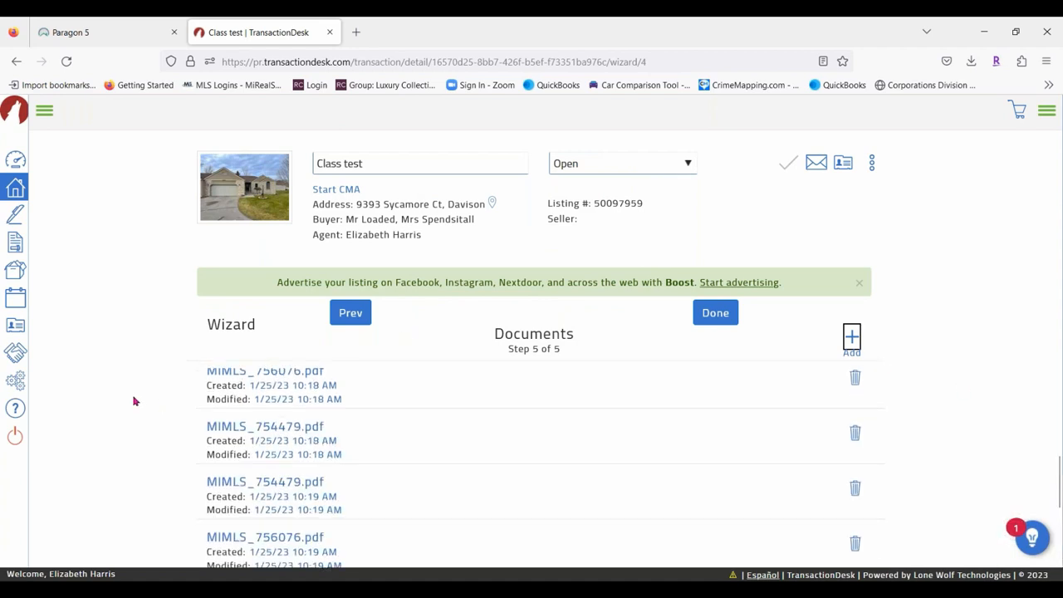
scroll(914, 411, "down", 5)
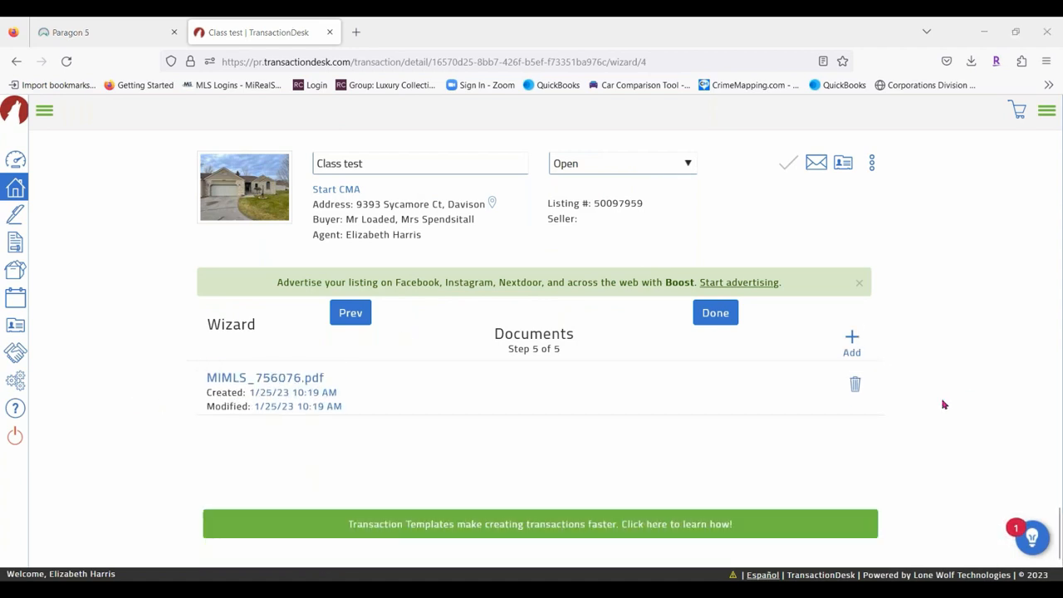
left_click(855, 383)
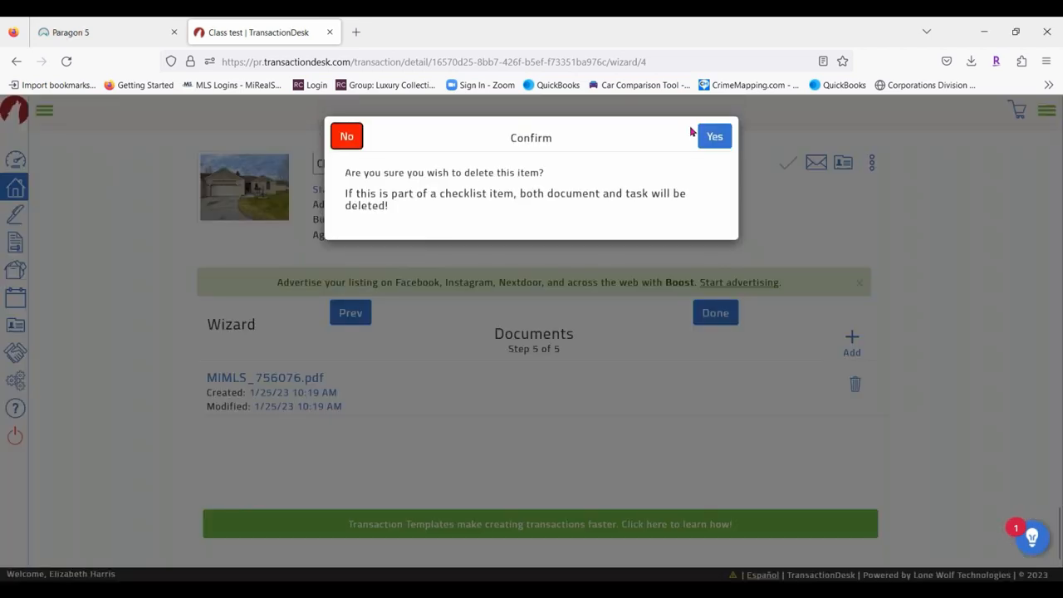
left_click(713, 124)
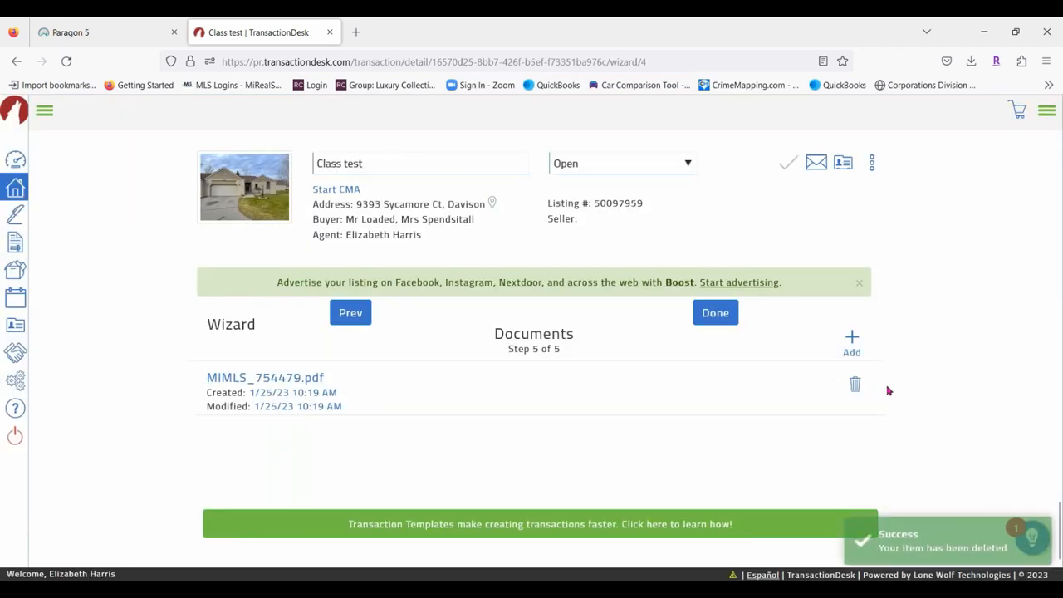
left_click(855, 383)
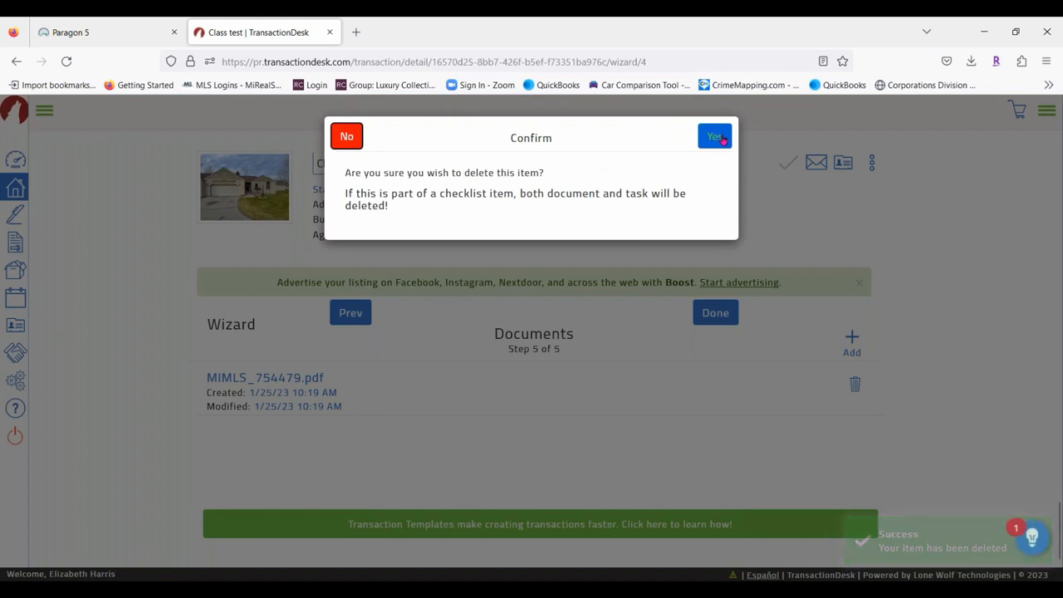
left_click(715, 136)
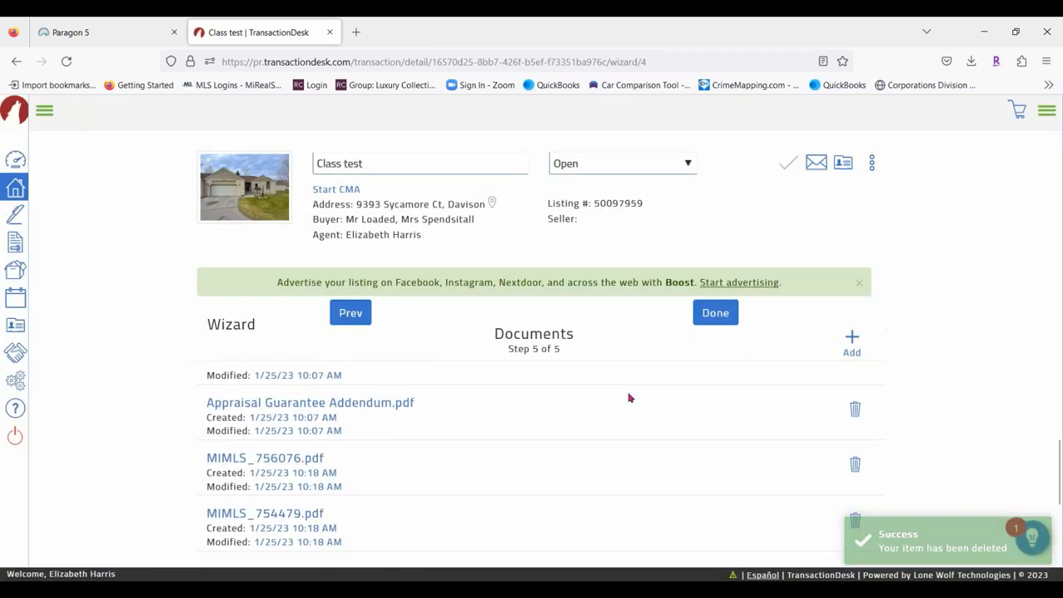
Finish the document wizard and view the Class test Transaction Dashboard's Forms and Documents panels.
left_click(716, 320)
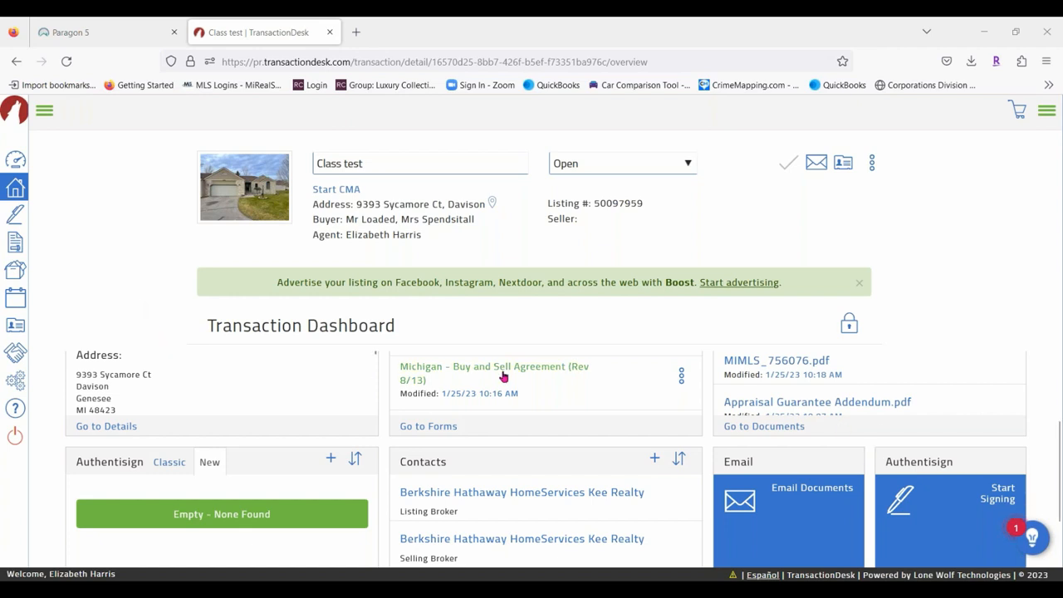
scroll(669, 394, "up", 2)
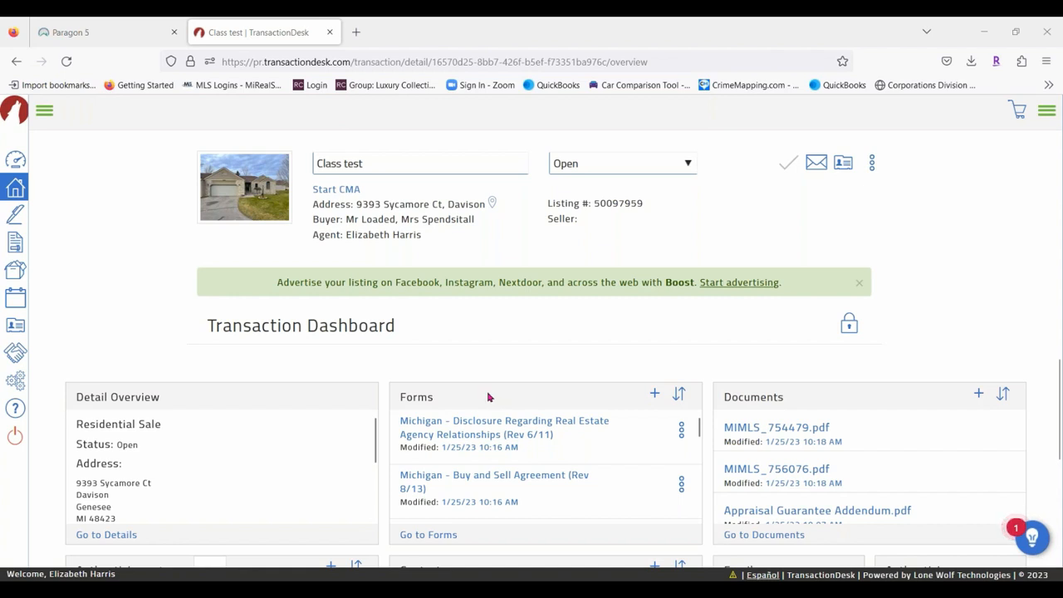
Open the B.H.H.K.R - Buy and Sell Agreement from the transaction's Forms list.
left_click(1049, 112)
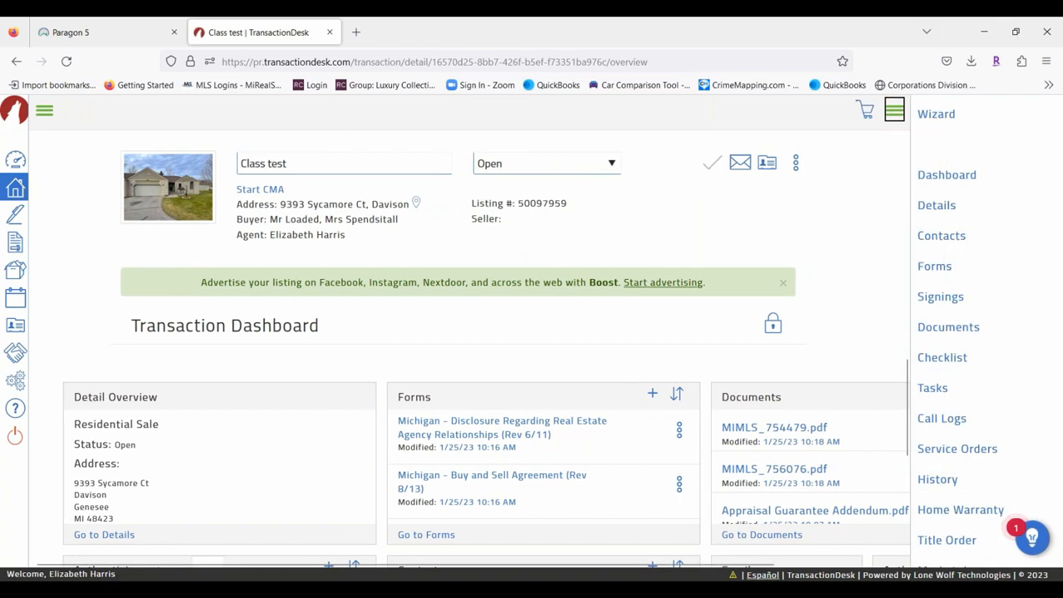
left_click(945, 268)
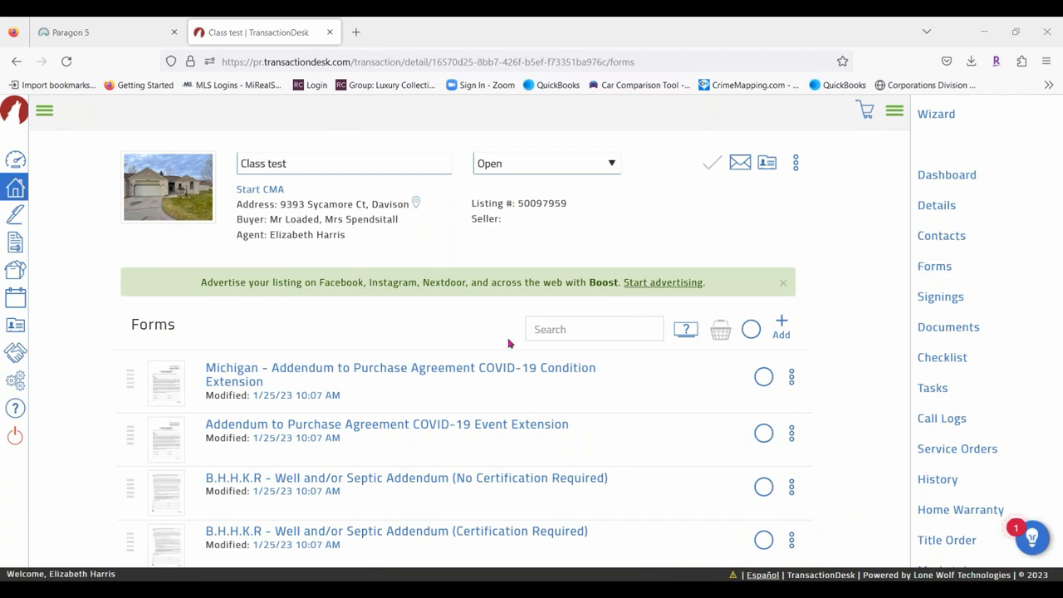
scroll(418, 380, "down", 3)
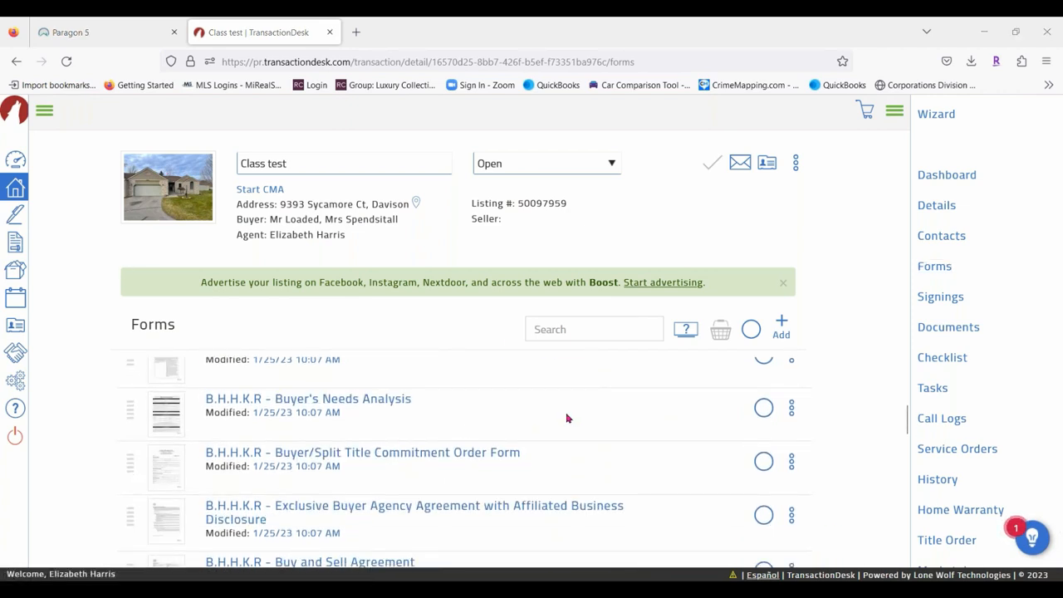
scroll(567, 417, "down", 1)
left_click(396, 494)
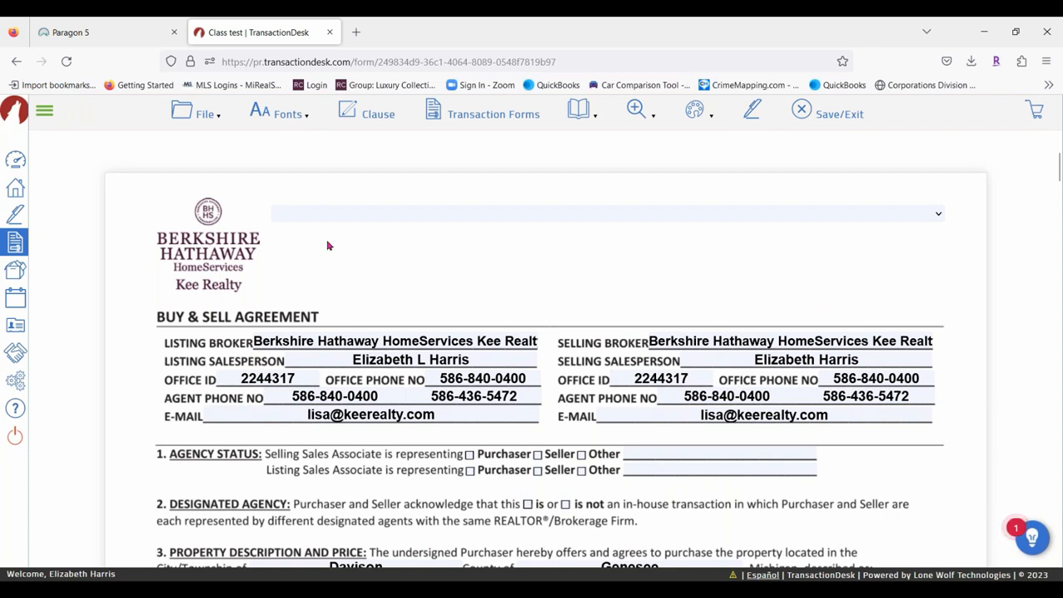
Set the form's office header to Clinton Township and bring up the add-forms list via File > New.
left_click(332, 216)
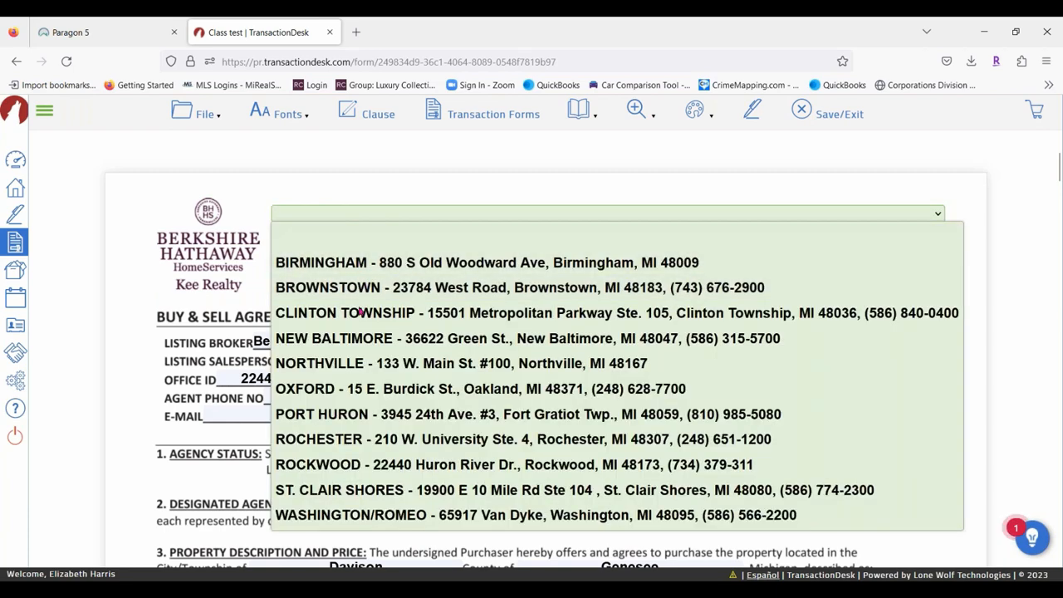
left_click(361, 312)
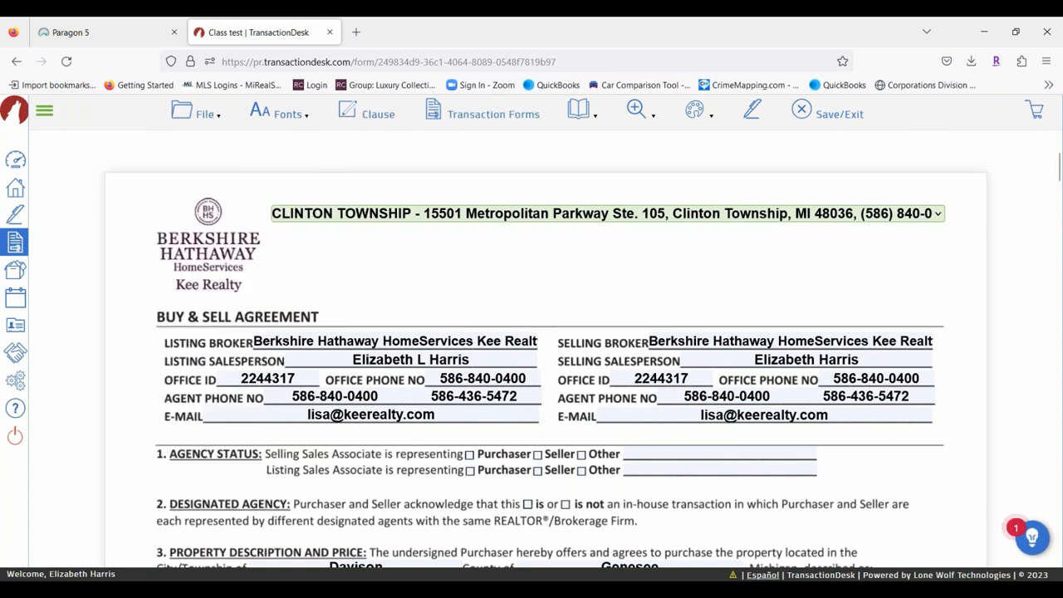
mouse_move(200, 117)
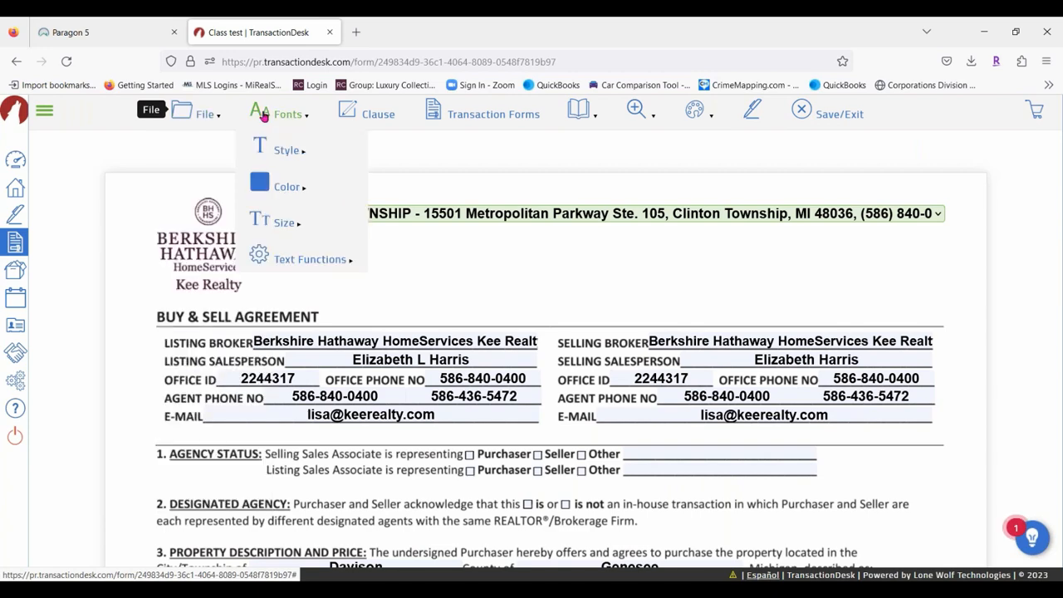
left_click(203, 151)
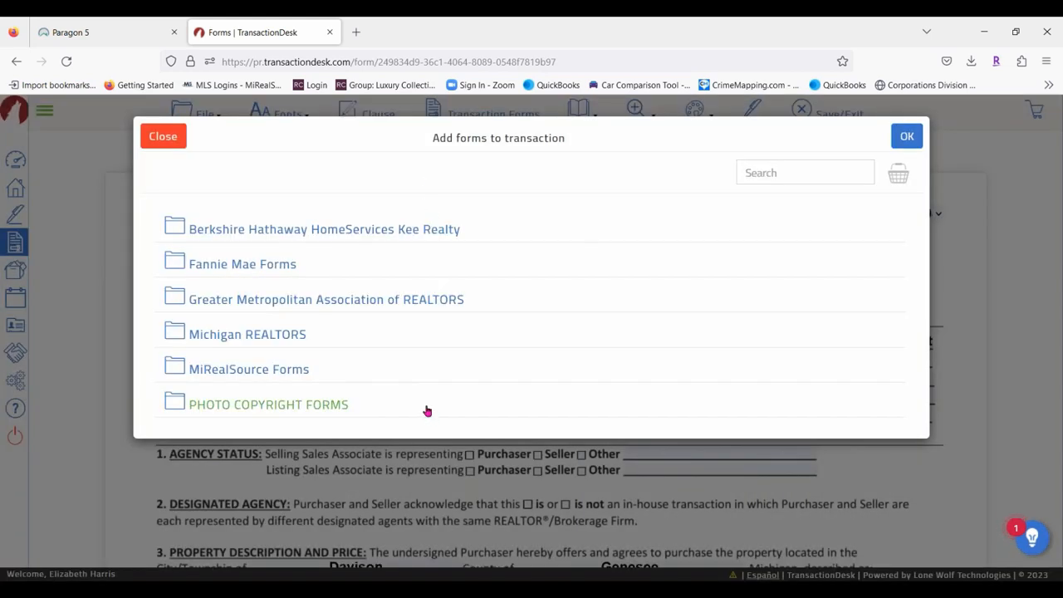
Dismiss the add-forms list, browse and close Transaction Forms, then show the File menu's Save option.
left_click(164, 137)
left_click(206, 116)
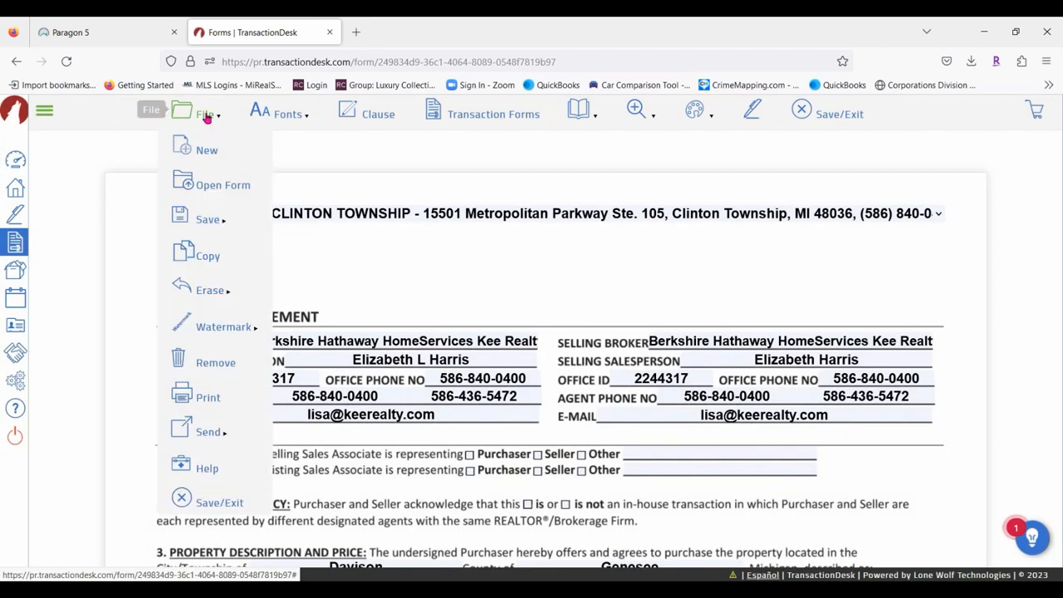
left_click(237, 186)
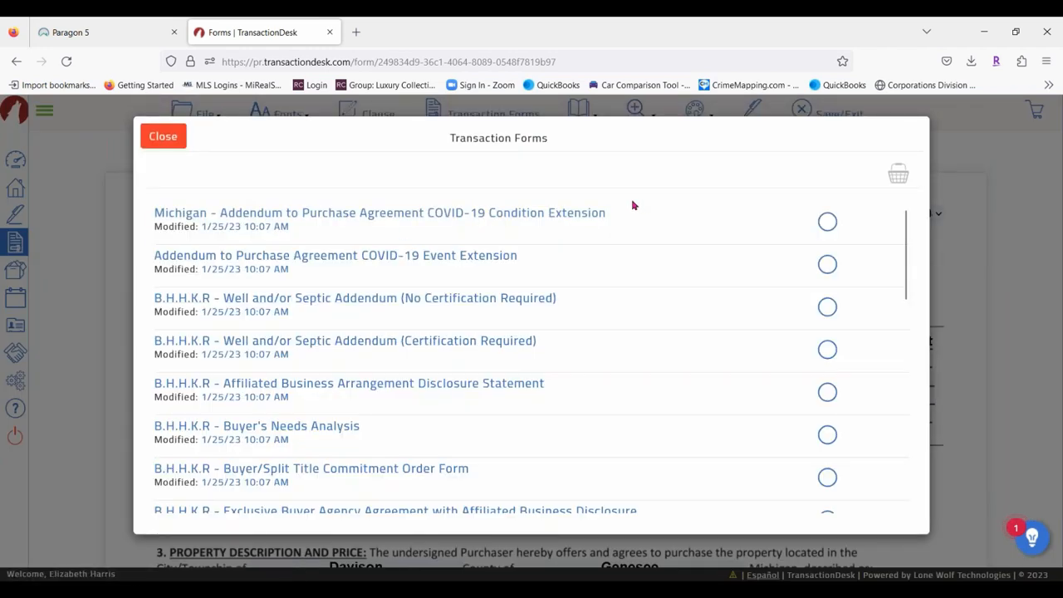
scroll(632, 205, "down", 8)
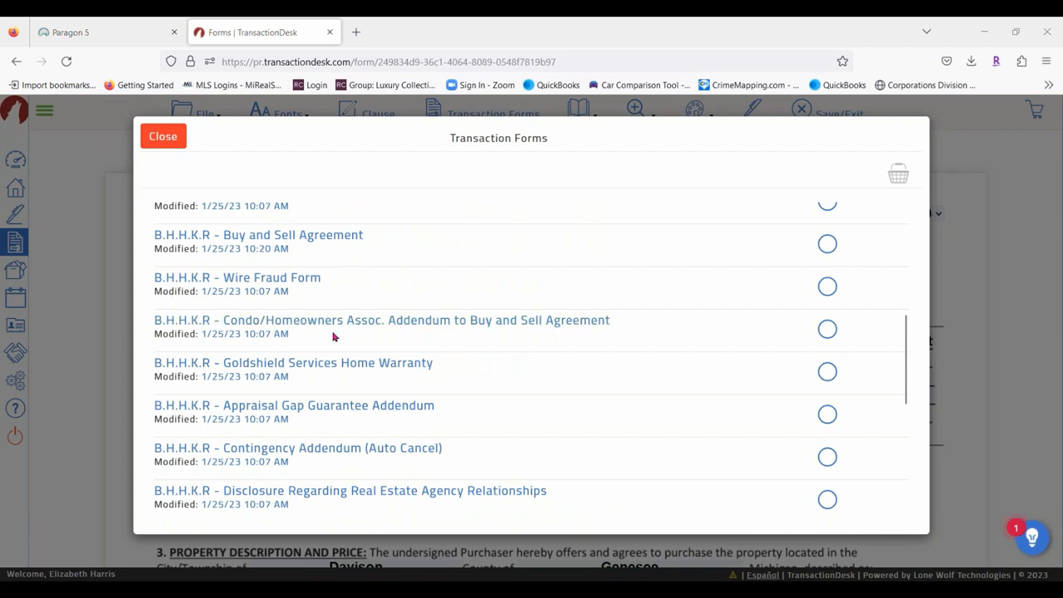
left_click(168, 141)
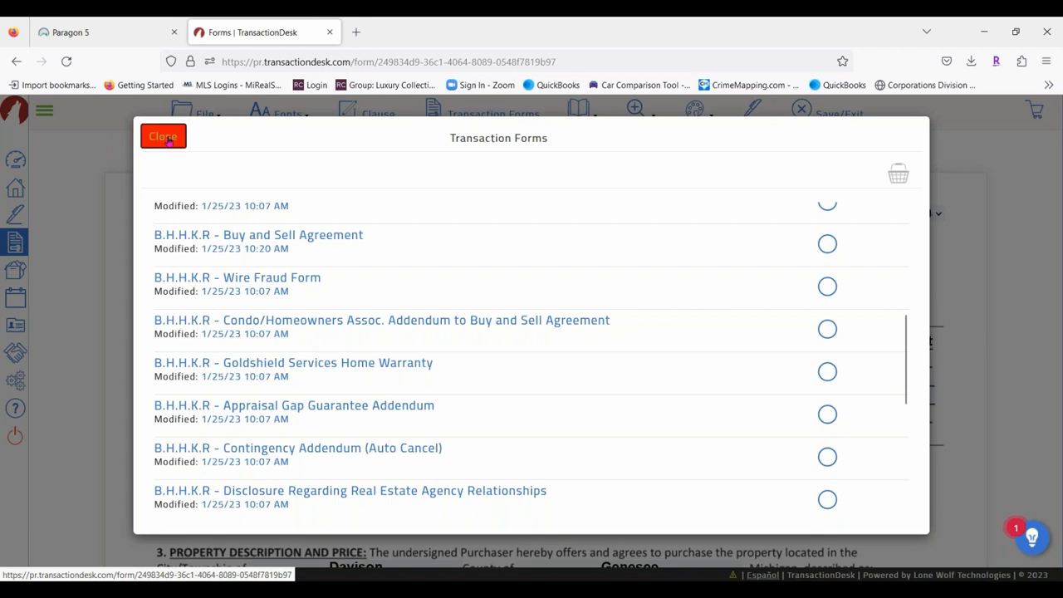
left_click(204, 114)
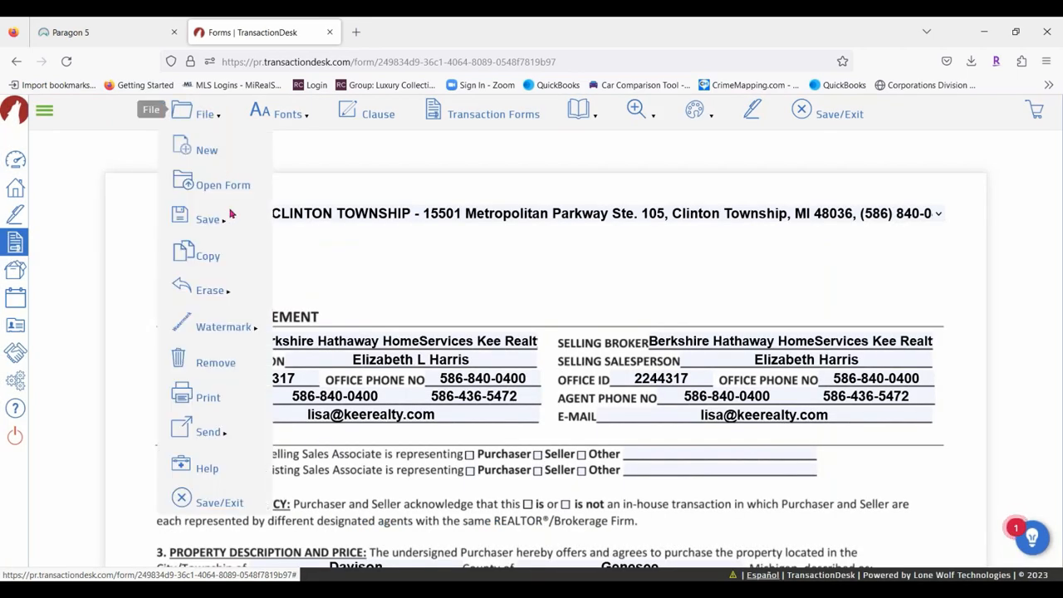
mouse_move(222, 220)
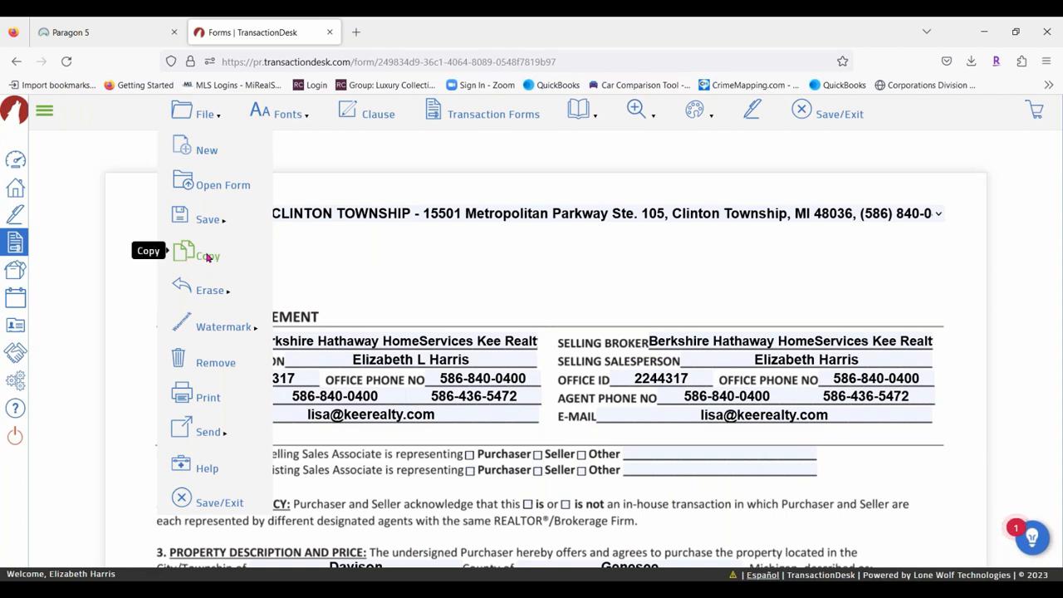
mouse_move(214, 292)
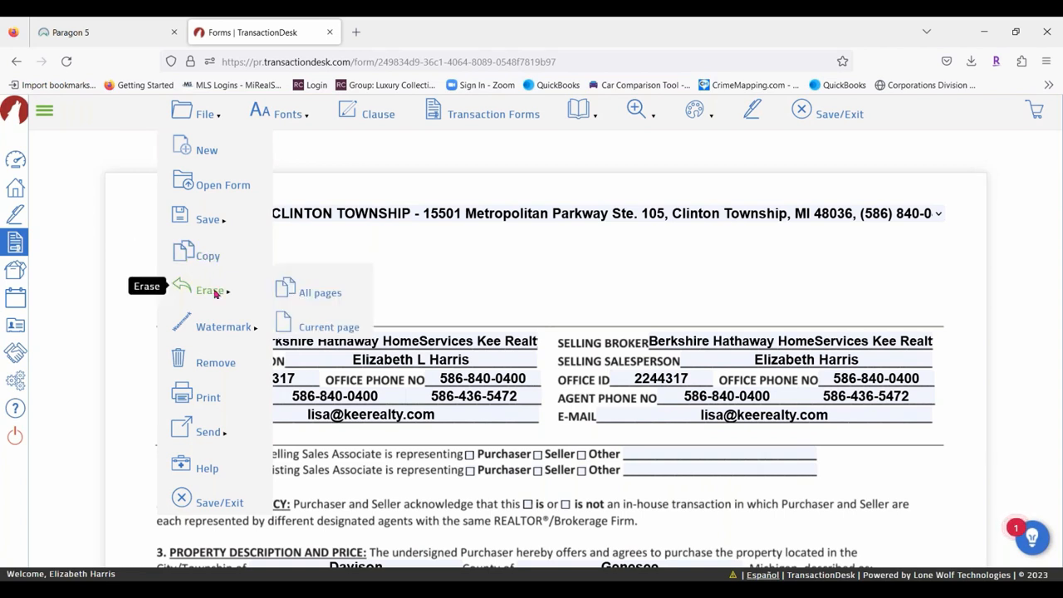
mouse_move(227, 329)
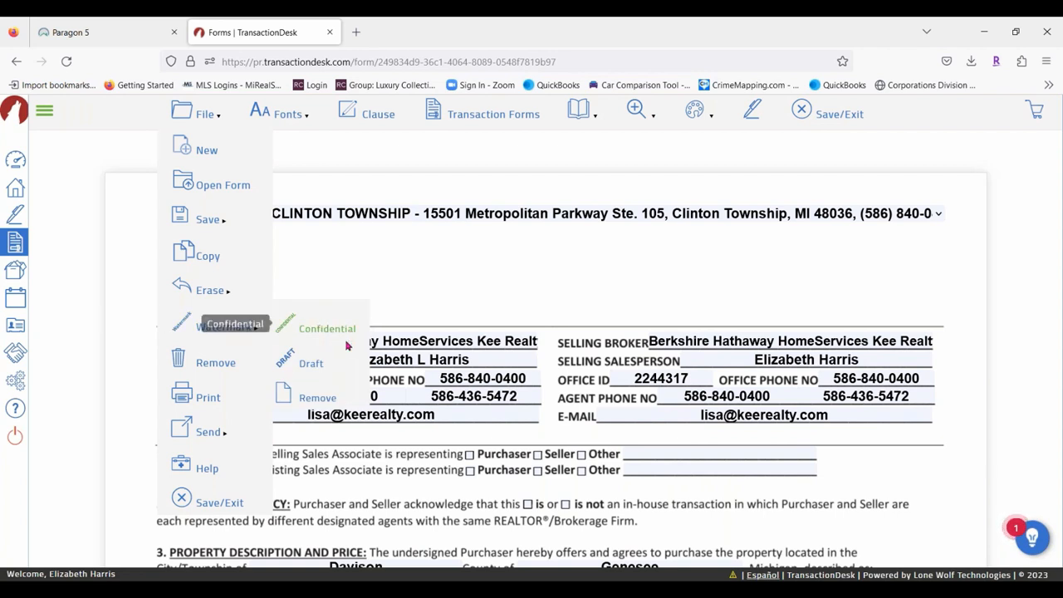
left_click(305, 365)
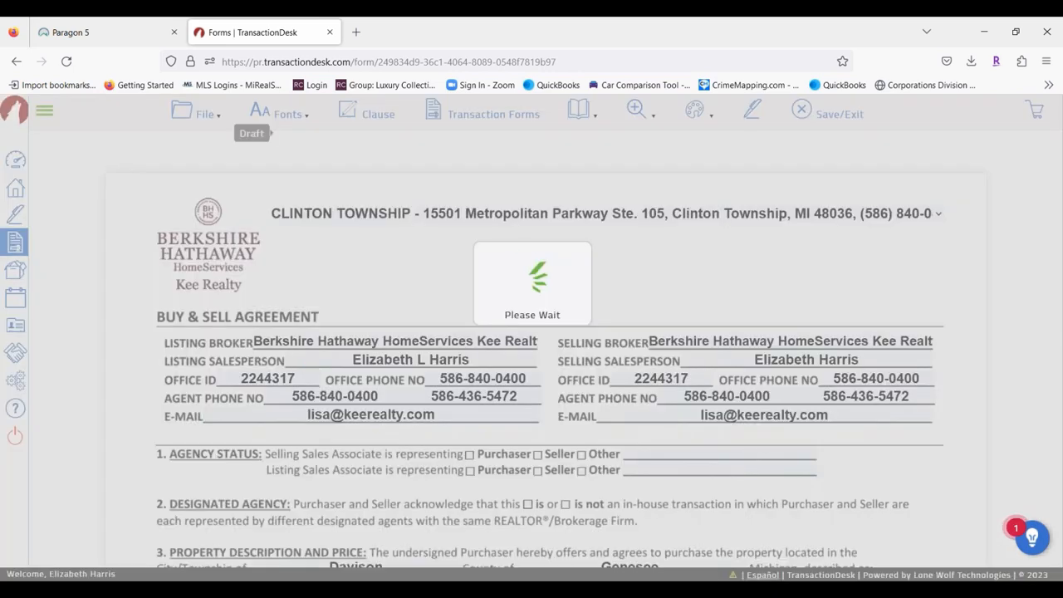
scroll(545, 357, "down", 5)
scroll(512, 388, "down", 3)
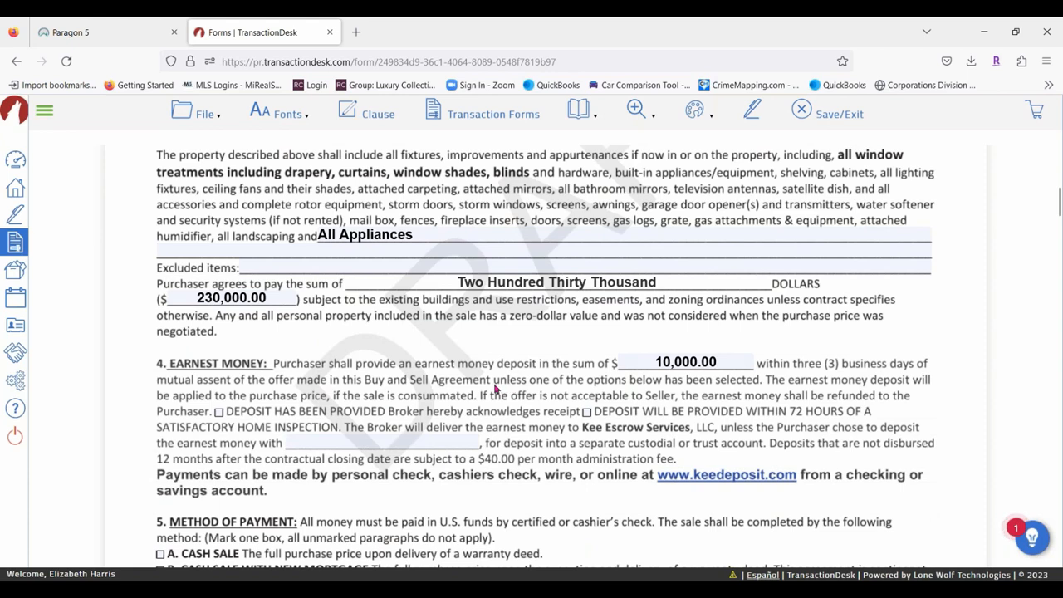
scroll(498, 388, "up", 8)
left_click(185, 113)
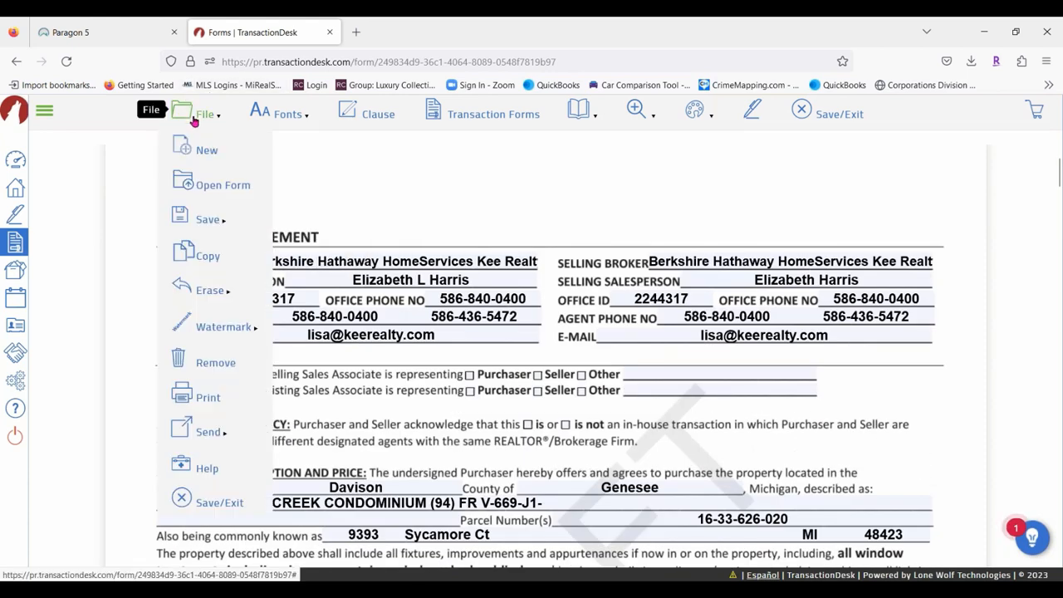
mouse_move(192, 323)
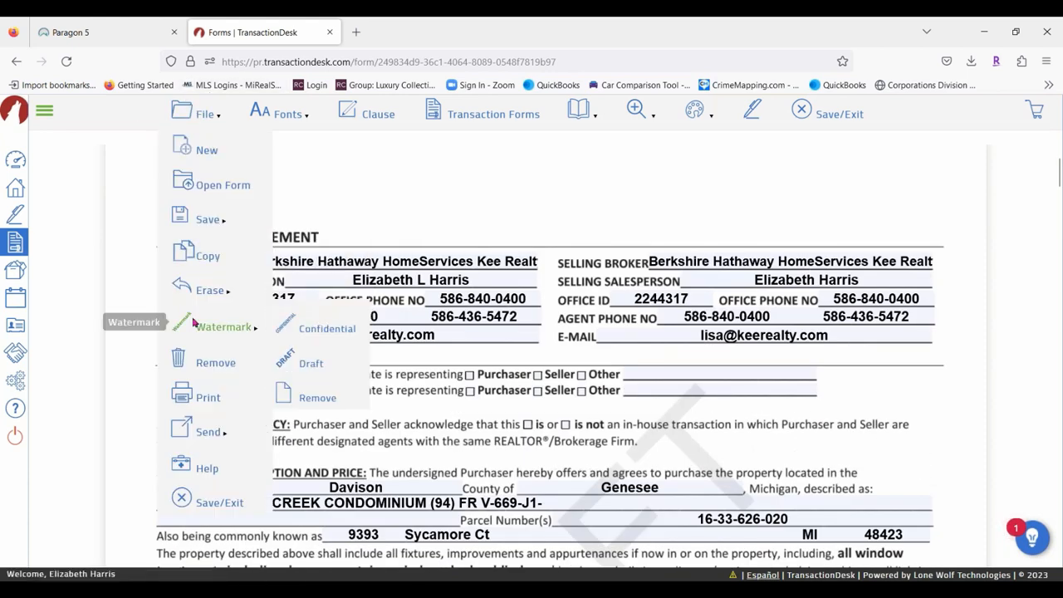
left_click(308, 401)
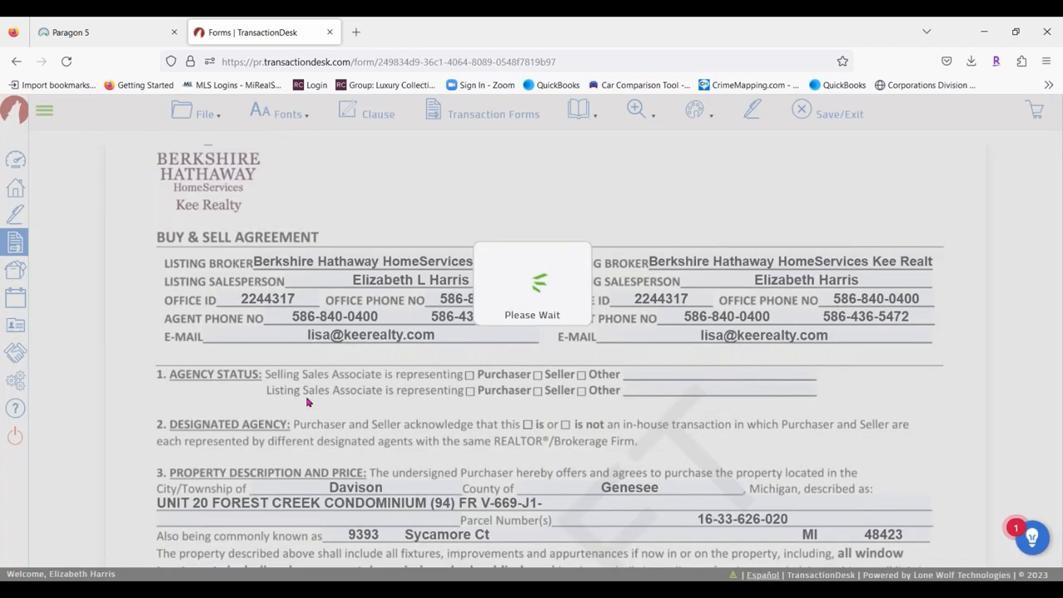
left_click(191, 112)
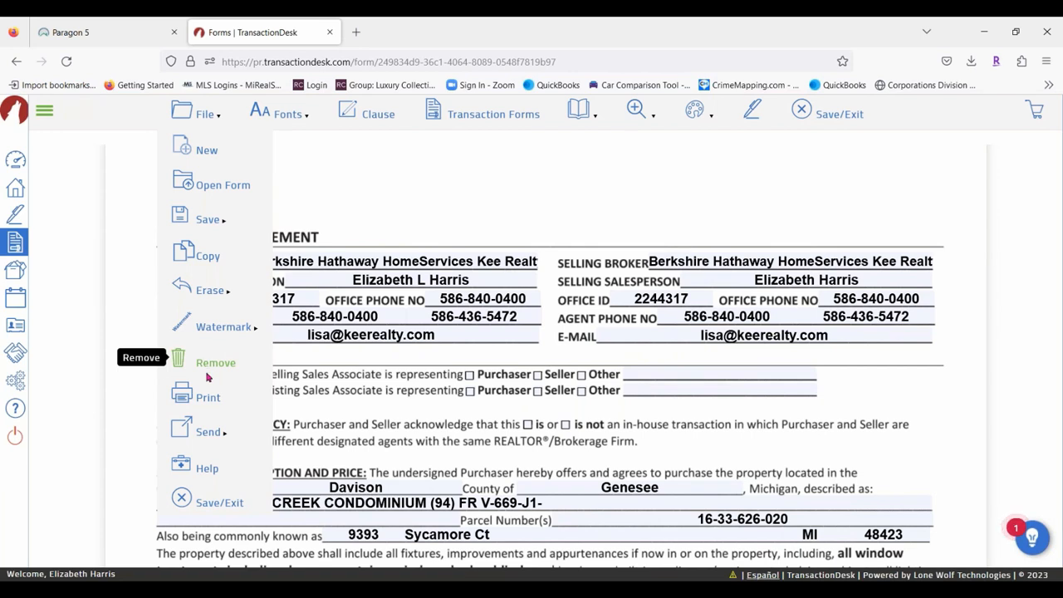
mouse_move(209, 428)
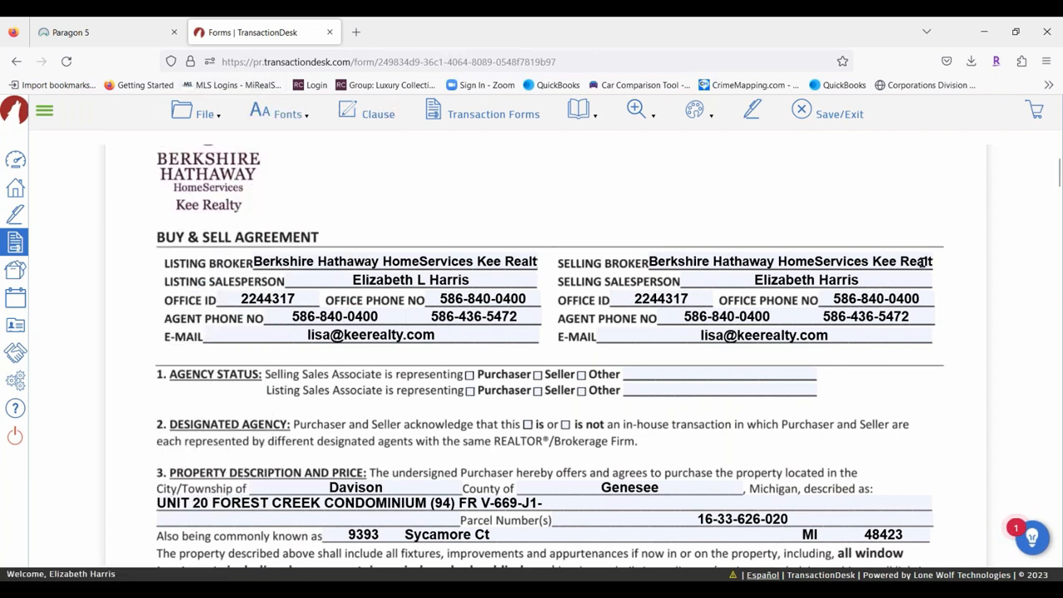
Change the field text colour to red, then magenta, then back to black.
mouse_move(260, 110)
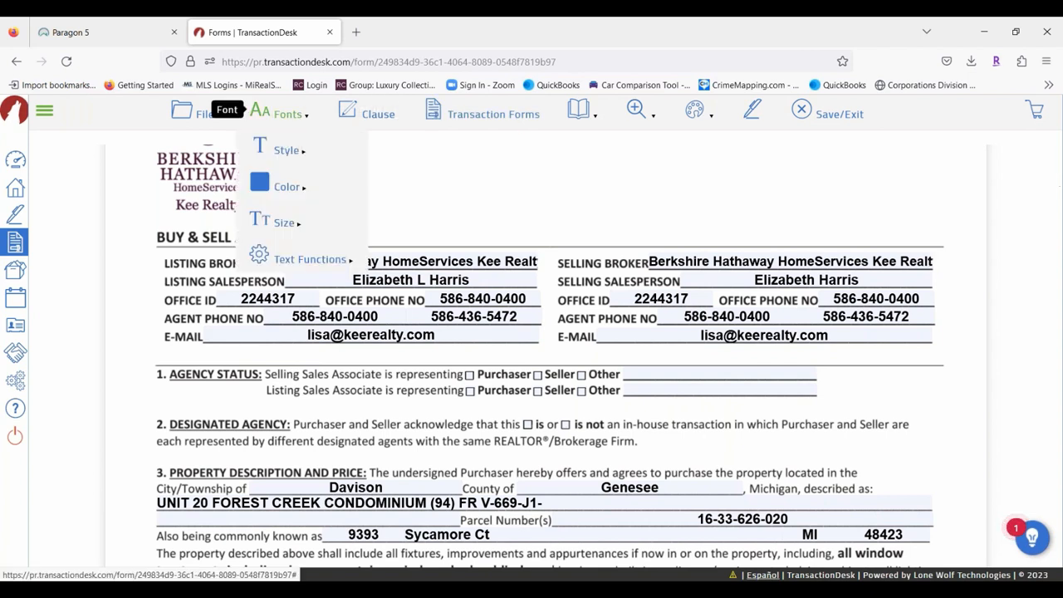
mouse_move(278, 155)
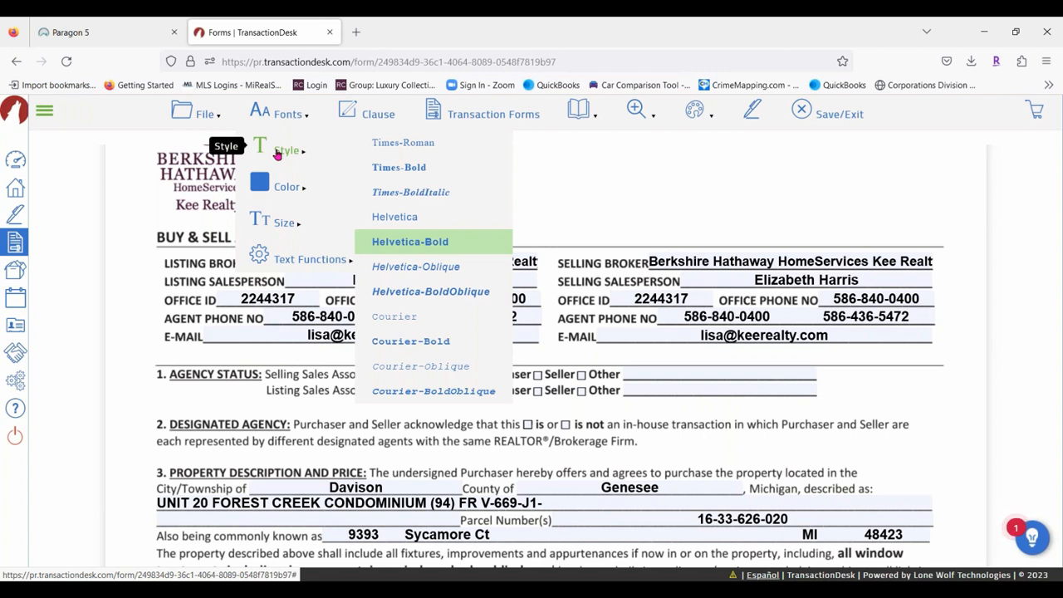
mouse_move(279, 184)
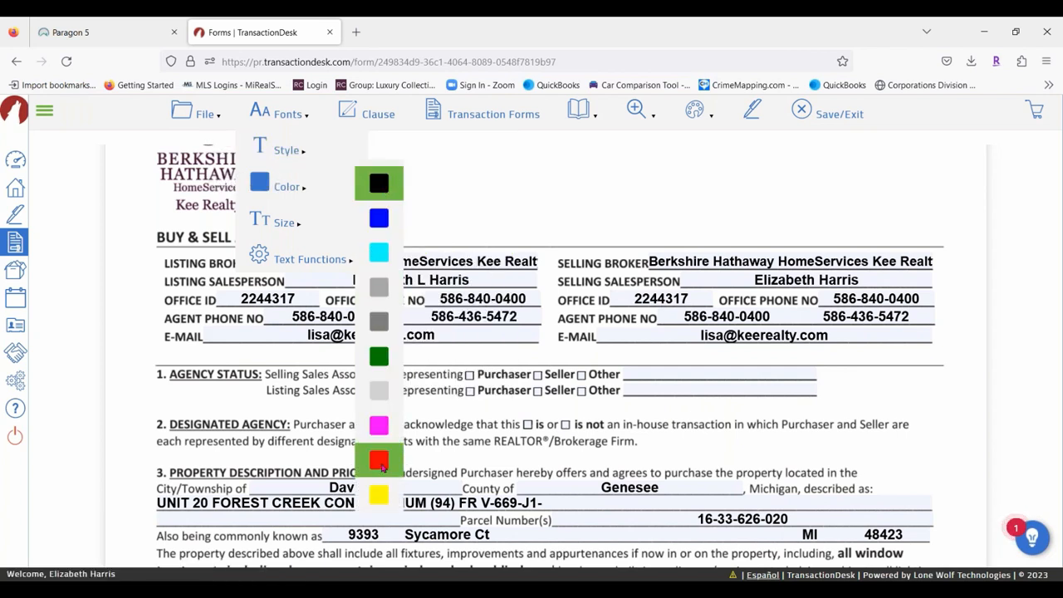
left_click(382, 467)
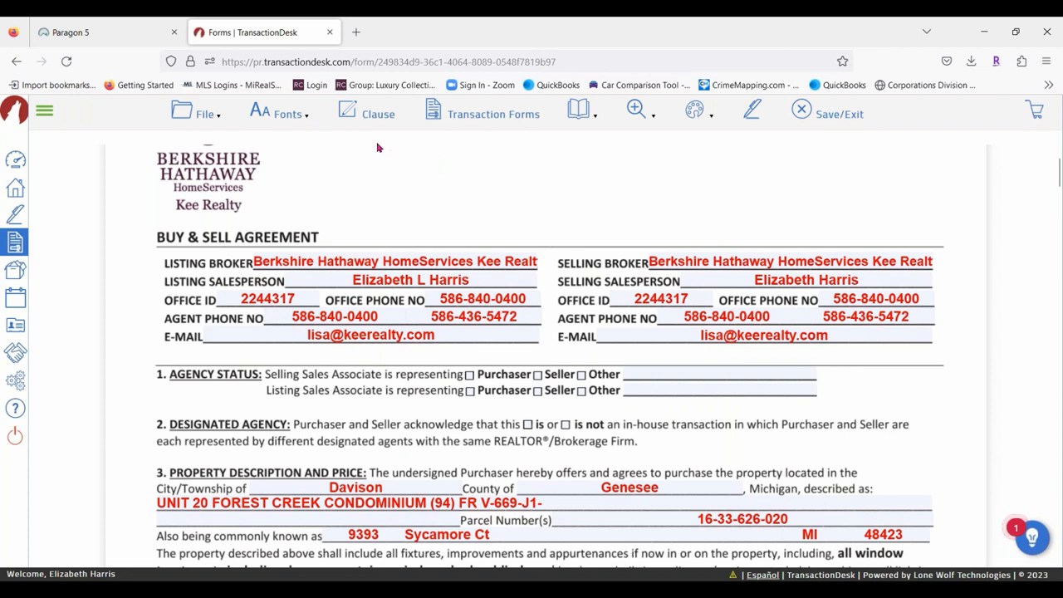
left_click(249, 114)
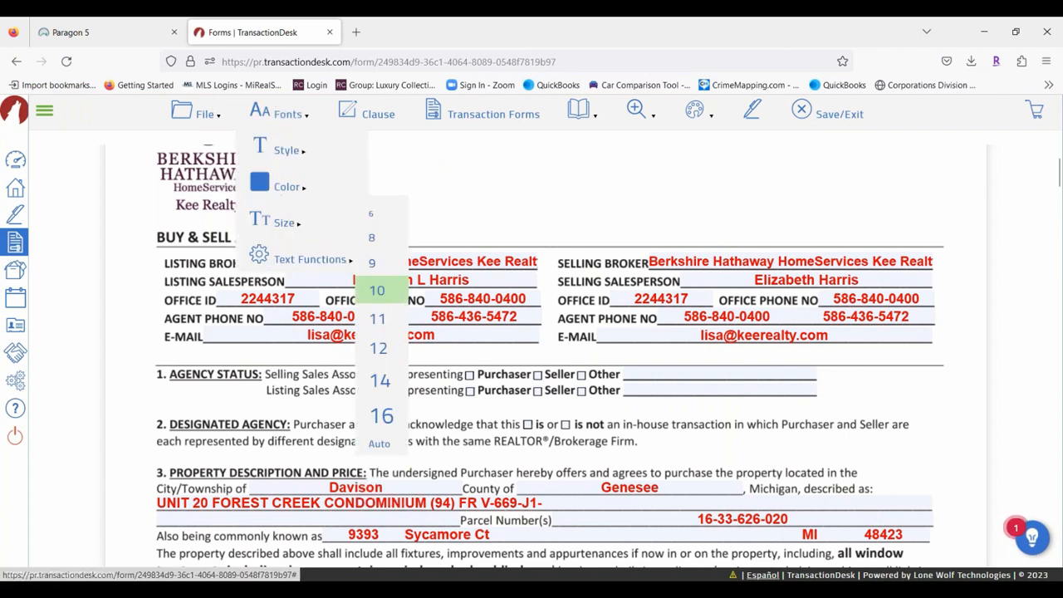
mouse_move(285, 114)
mouse_move(287, 187)
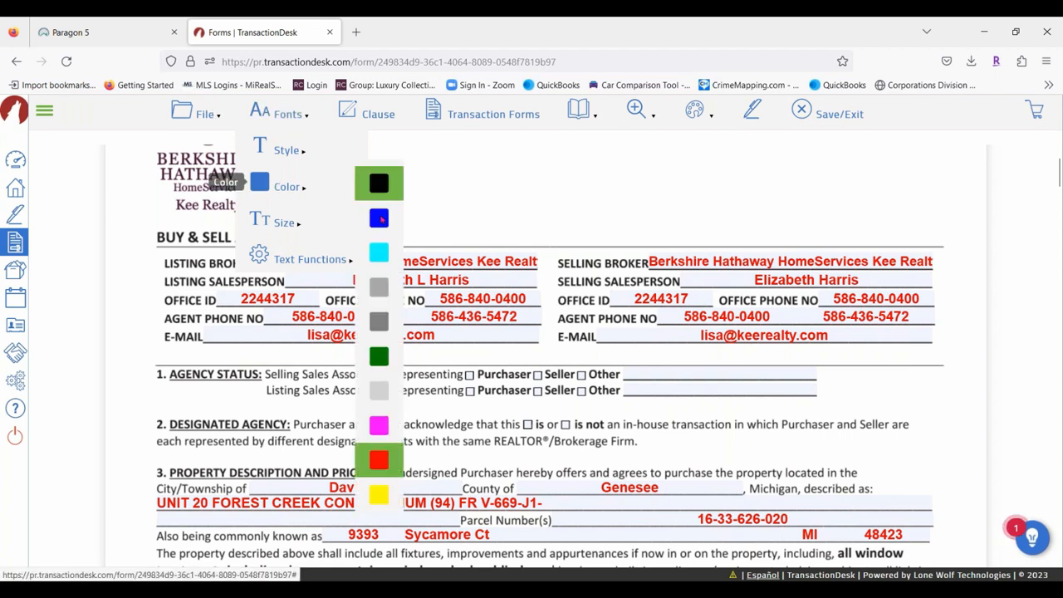
left_click(380, 426)
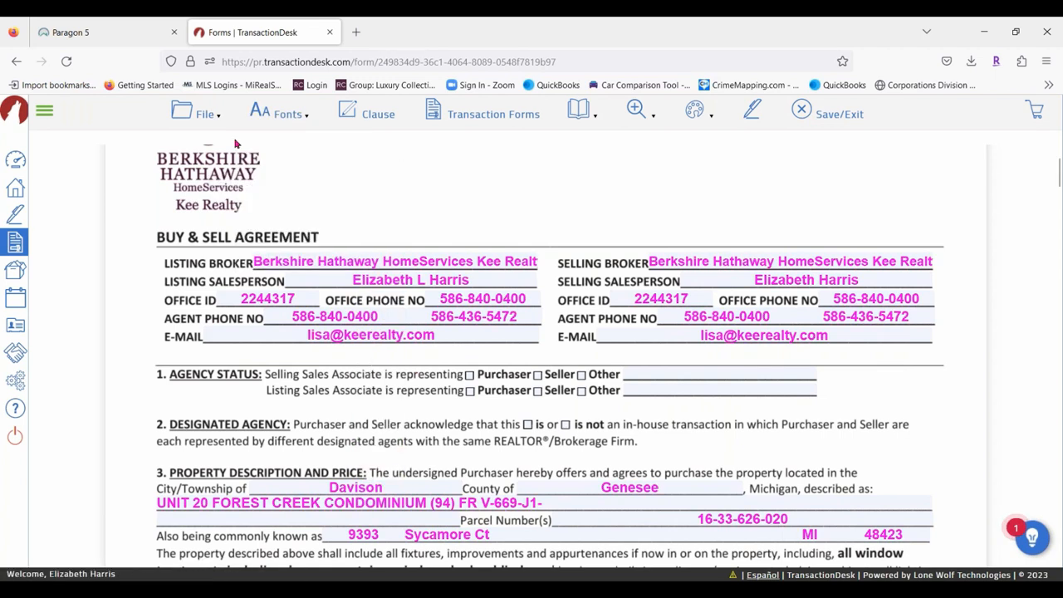
mouse_move(249, 112)
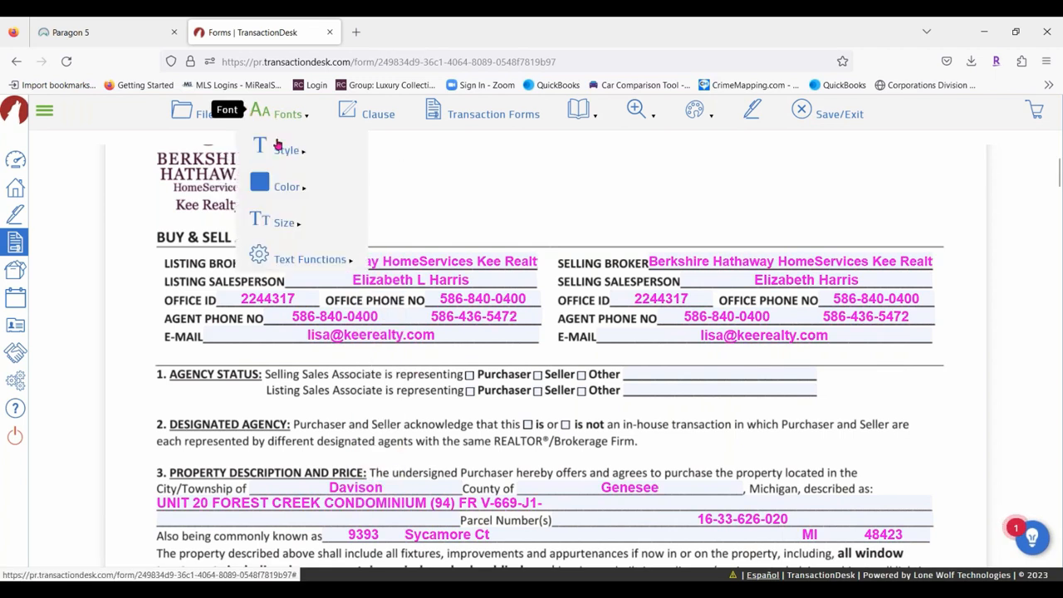
mouse_move(274, 186)
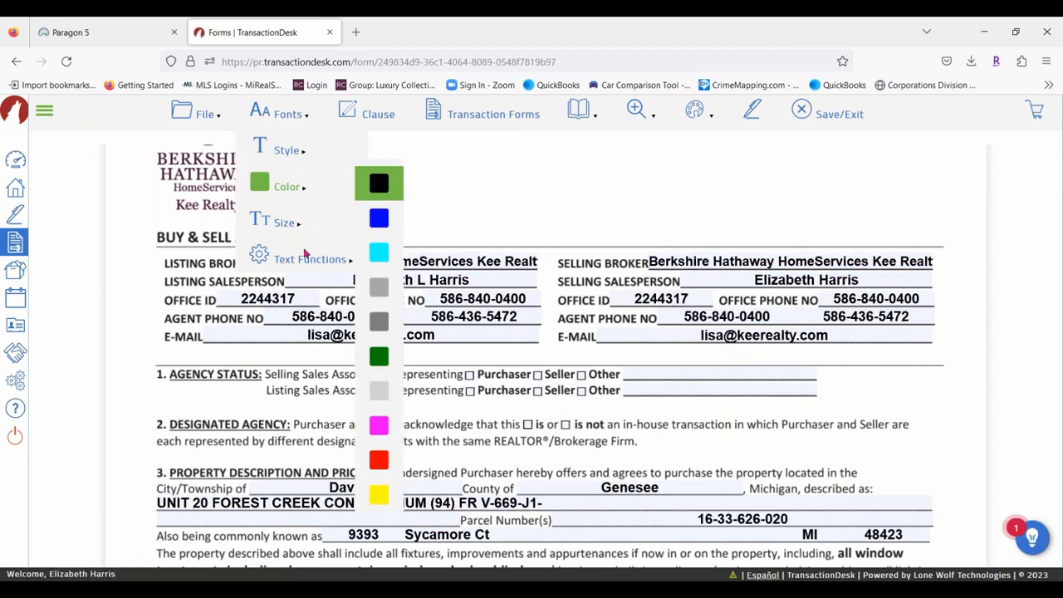
left_click(378, 184)
Set the field text size to 9 so the full Kee Realty broker name fits.
mouse_move(280, 114)
mouse_move(278, 224)
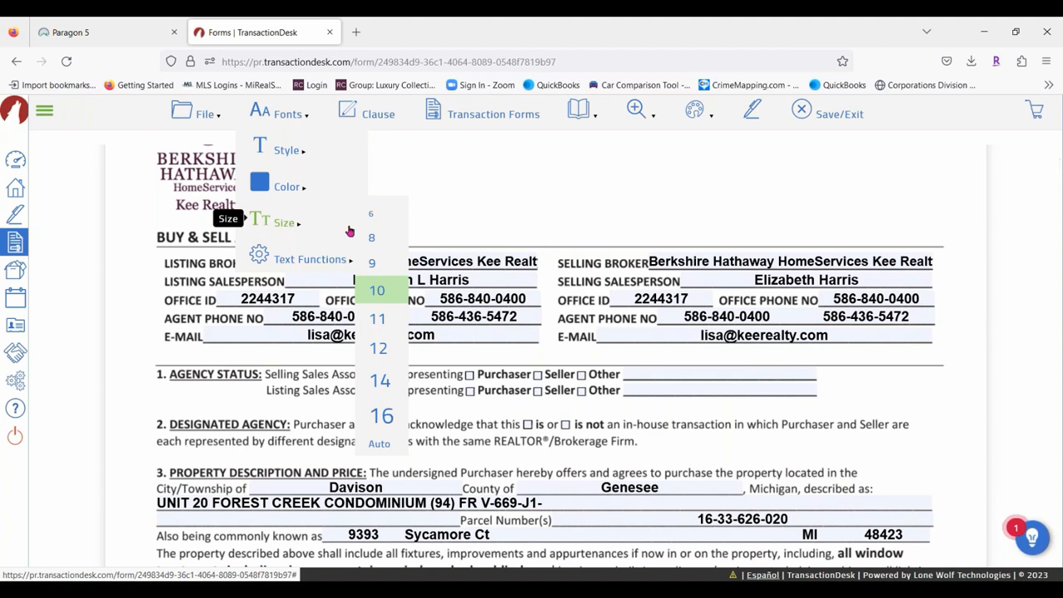
left_click(373, 265)
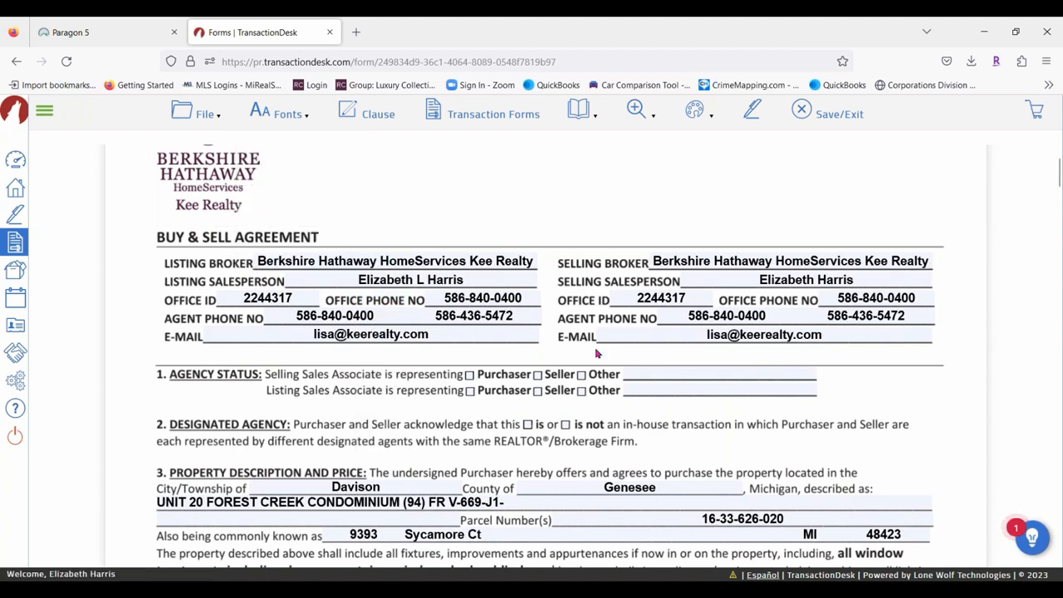
left_click(295, 116)
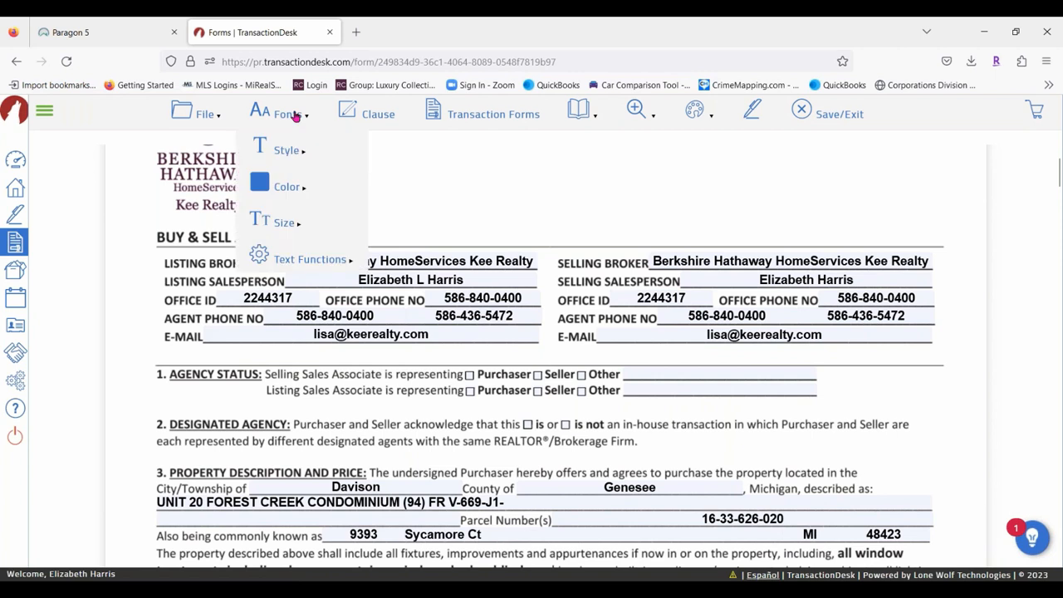
mouse_move(304, 264)
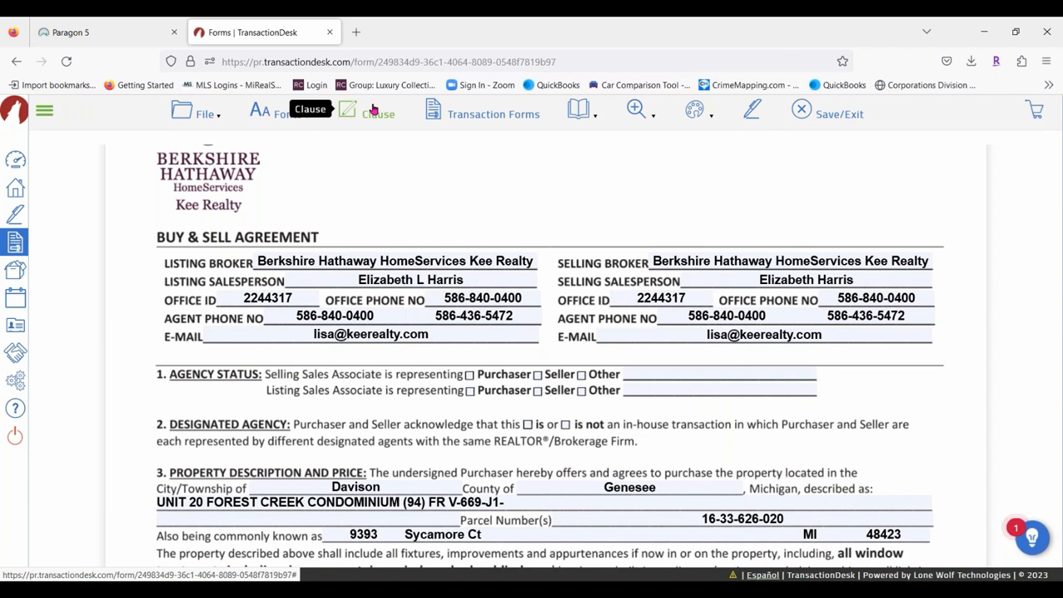
Select the All Appliances field text and attempt to insert a clause there.
scroll(487, 401, "down", 1)
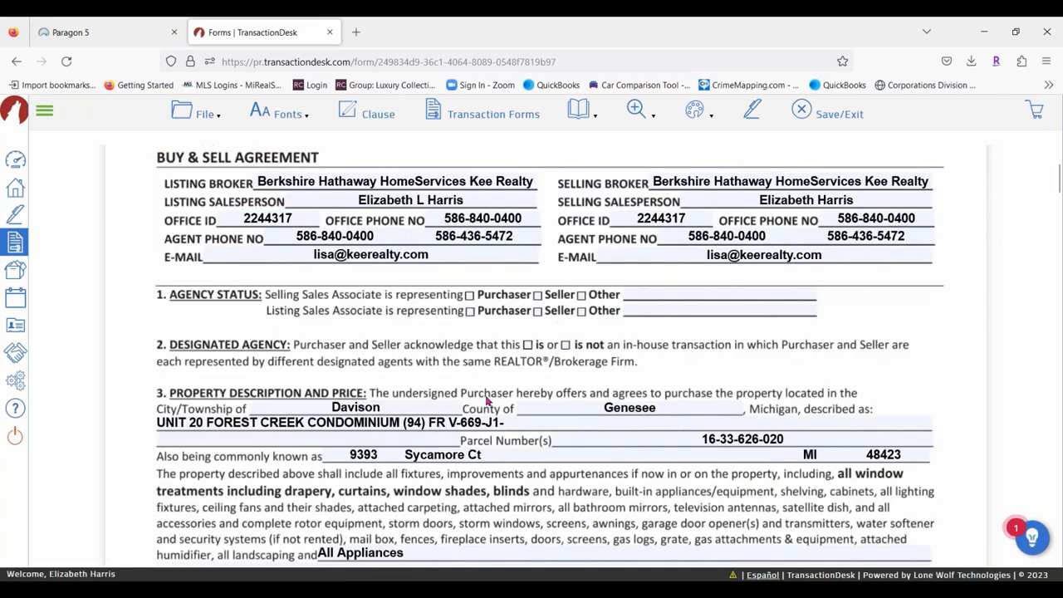
scroll(487, 401, "down", 3)
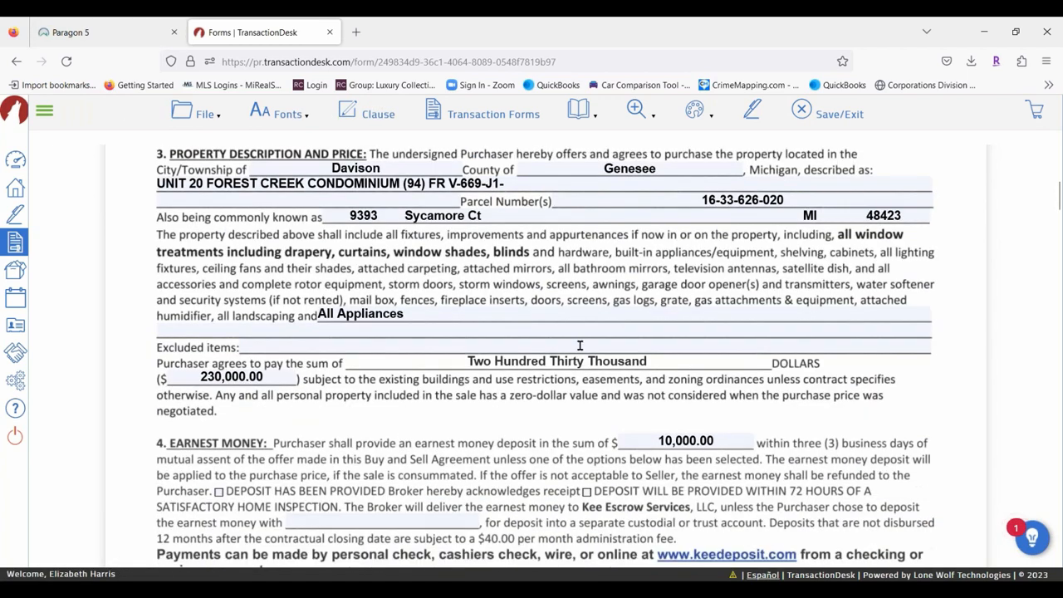
left_click(414, 316)
left_click_drag(413, 314, 246, 308)
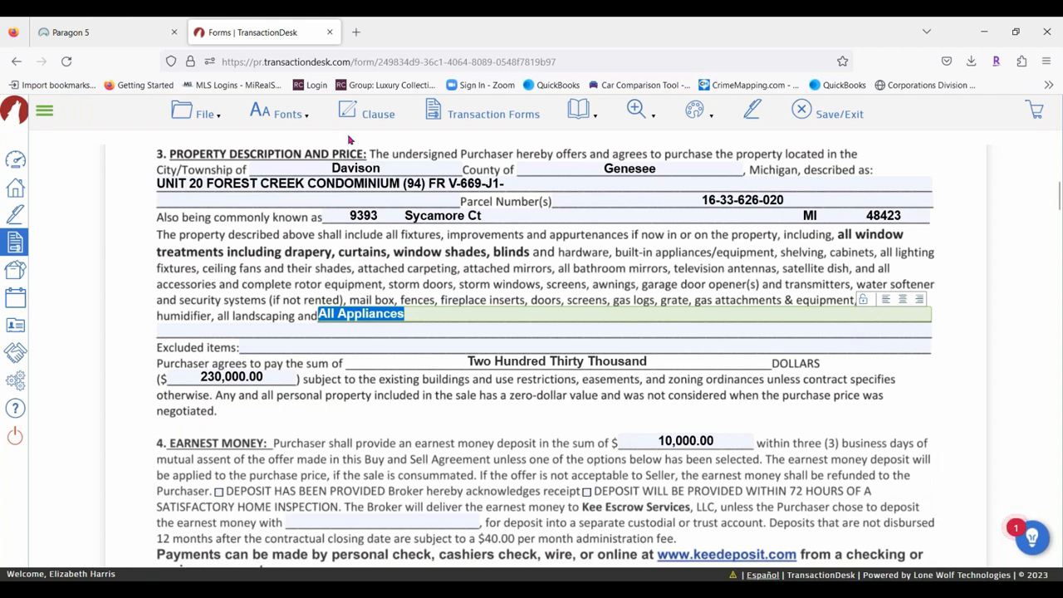
left_click(376, 118)
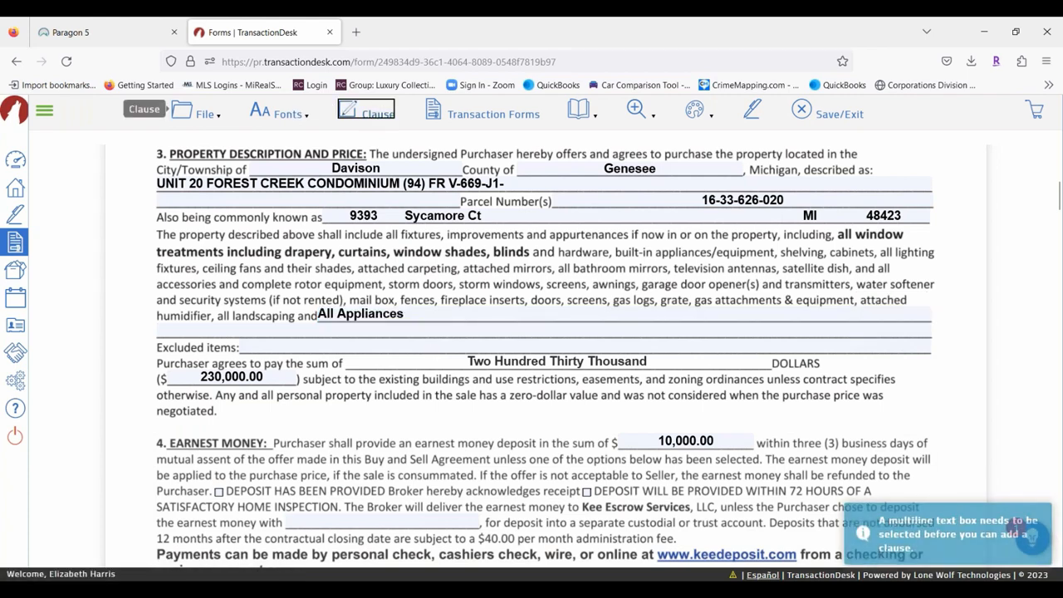
left_click(418, 315)
left_click(370, 112)
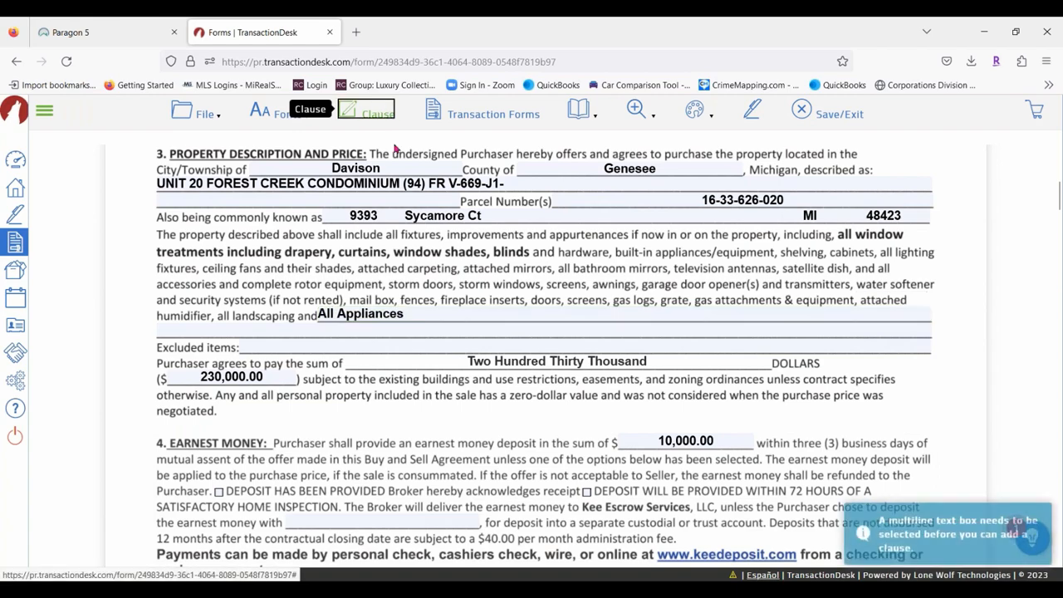
left_click(450, 318)
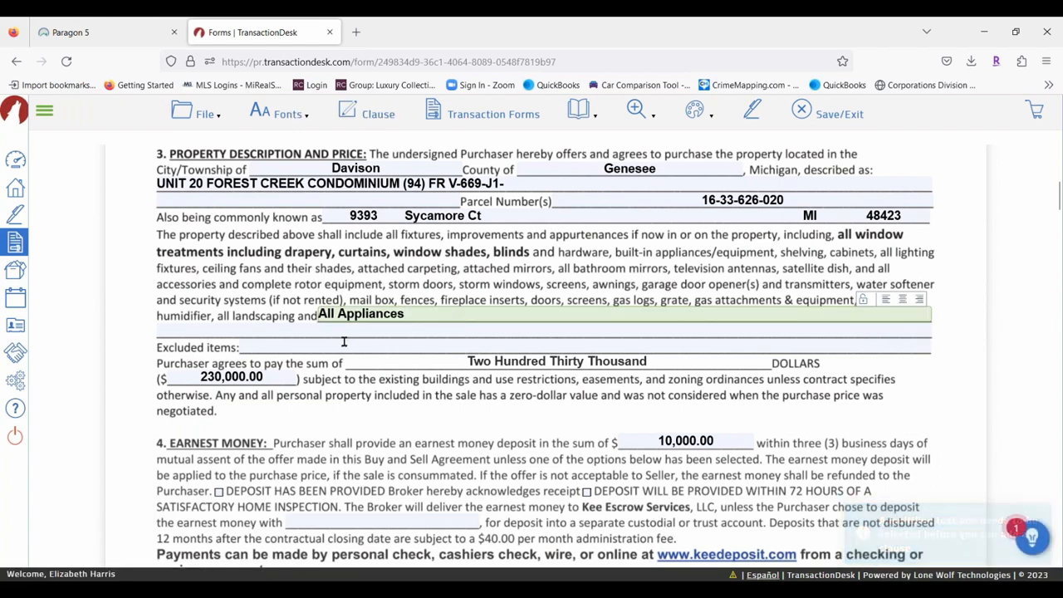
Move down to section 40 and place the cursor in the Other Terms and Conditions box.
scroll(349, 343, "down", 2)
scroll(344, 341, "down", 10)
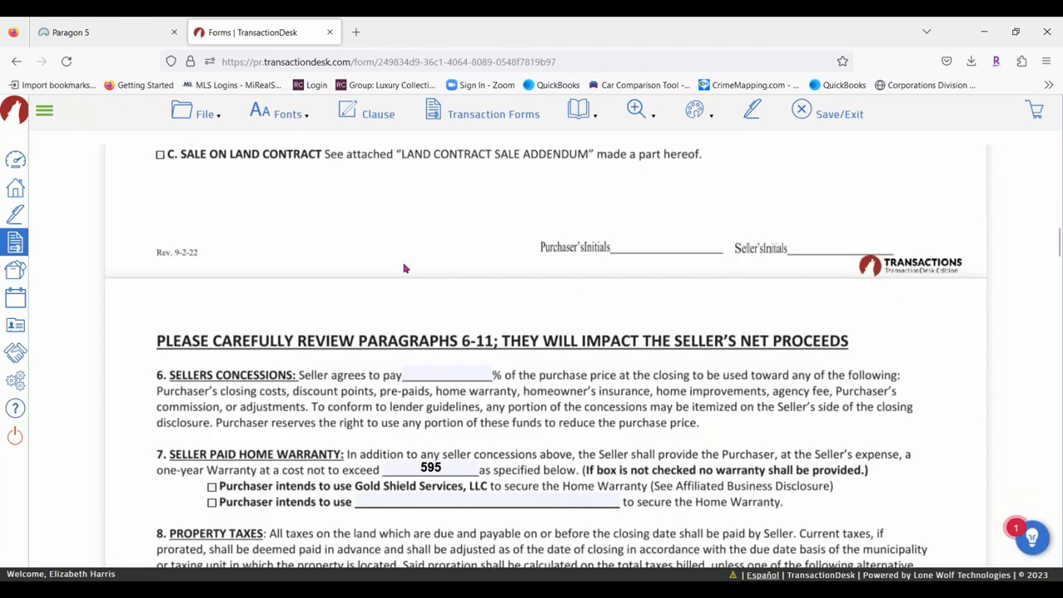
scroll(405, 268, "down", 10)
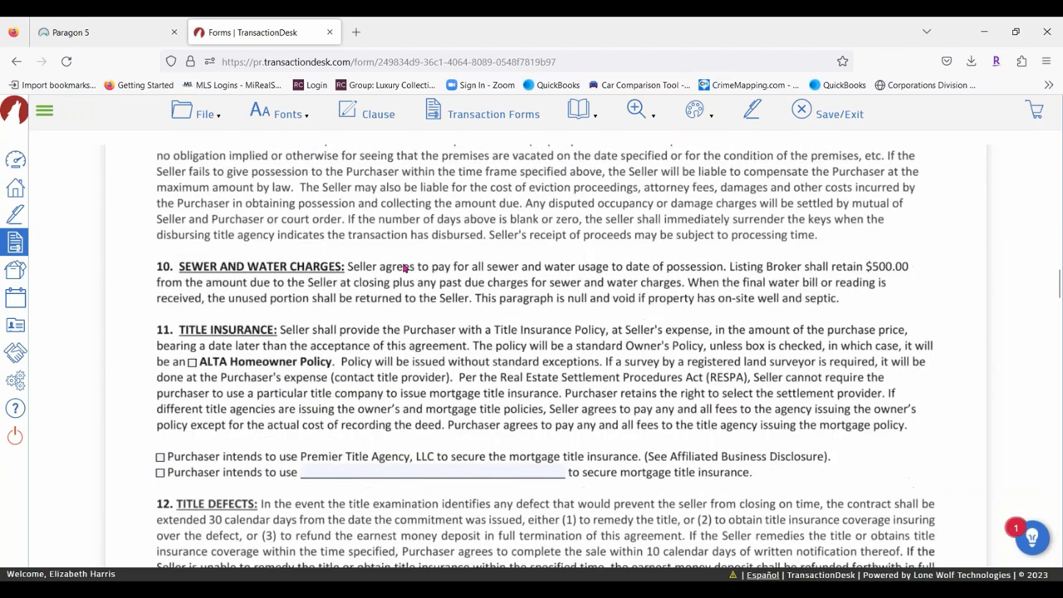
scroll(404, 267, "down", 7)
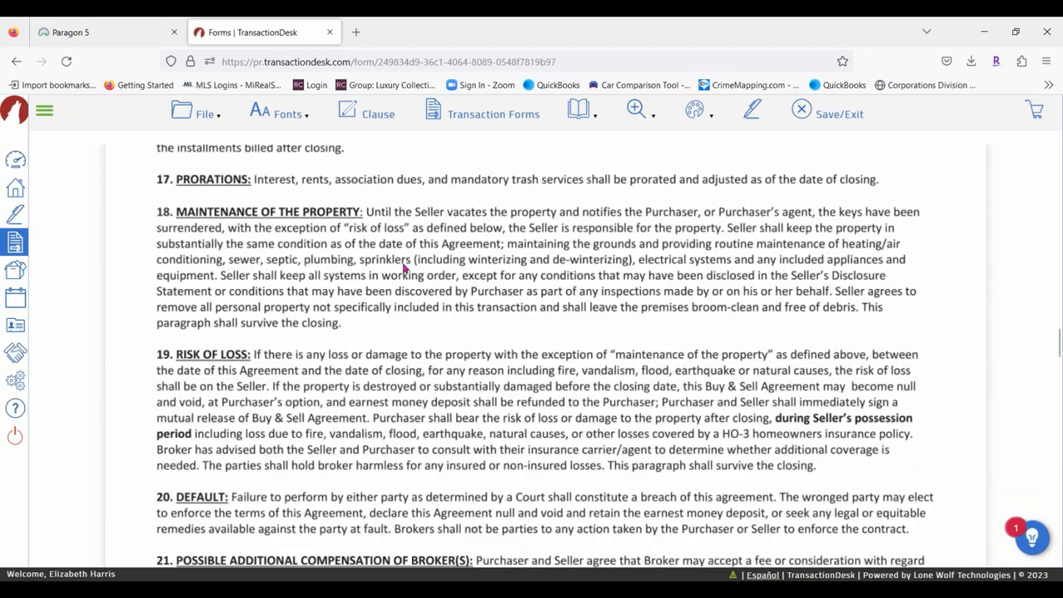
scroll(405, 268, "down", 9)
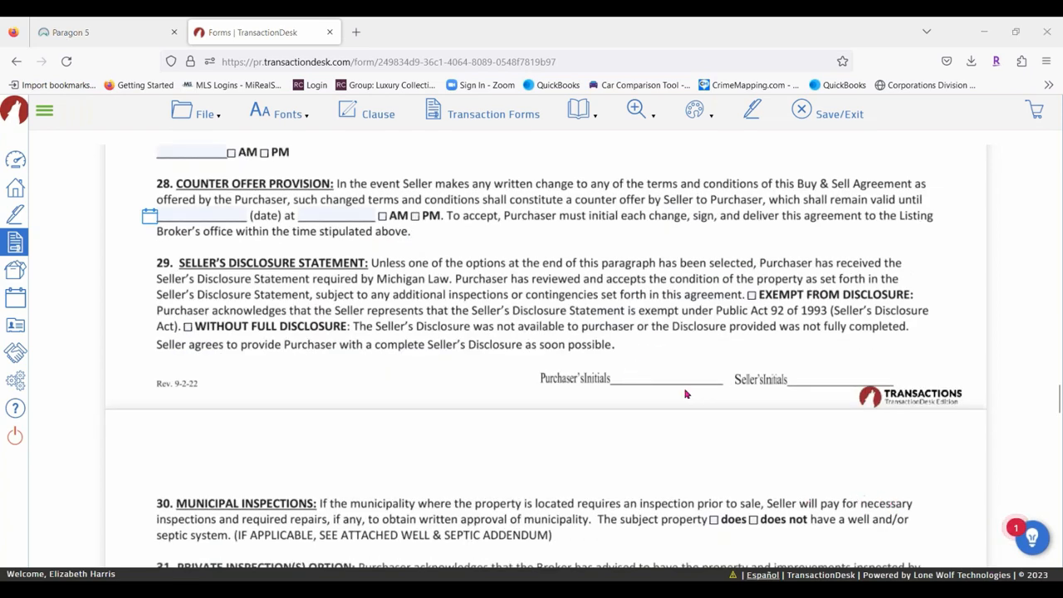
scroll(567, 371, "down", 5)
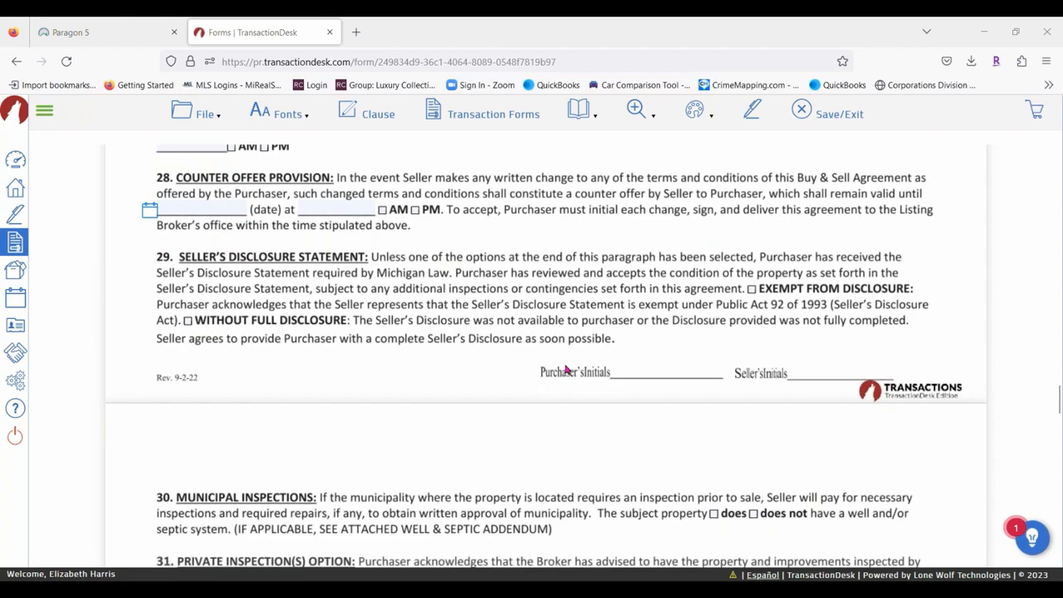
scroll(566, 370, "down", 10)
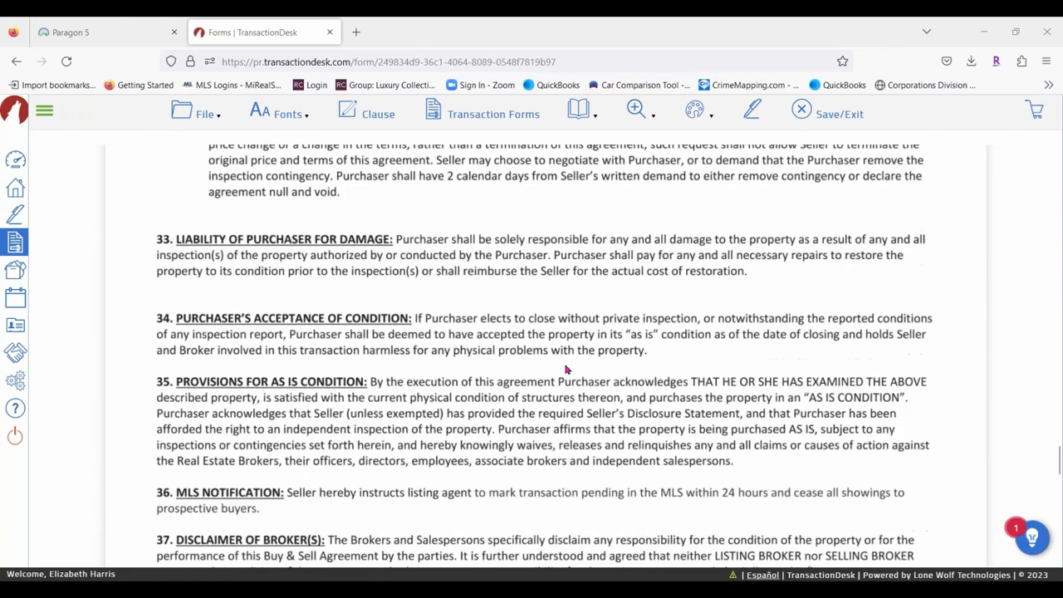
left_click(205, 308)
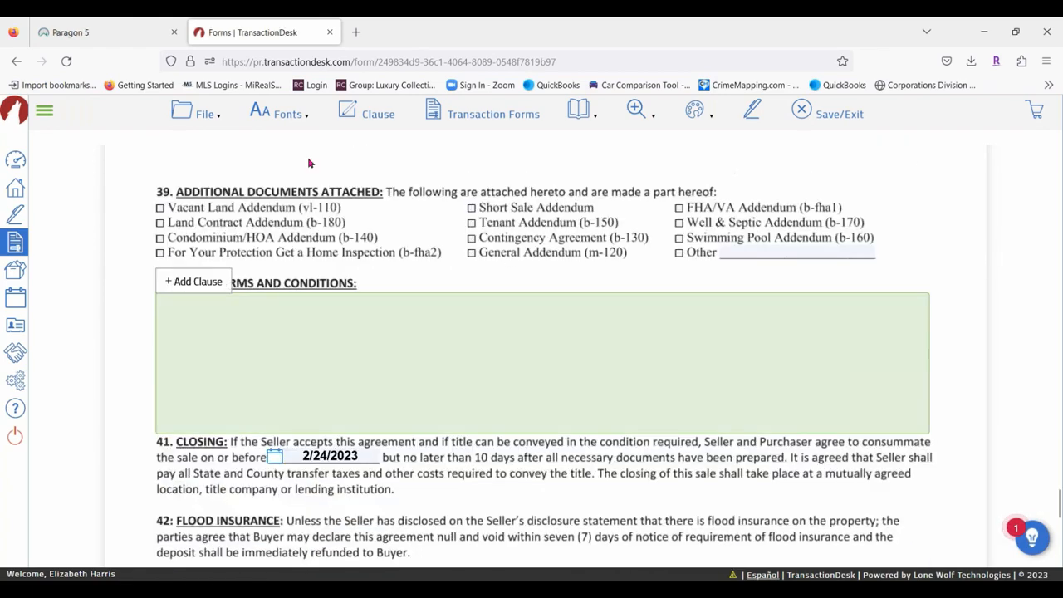
Insert the Appliances, Concessions, EMD and Septic personal clauses into section 40.
left_click(193, 282)
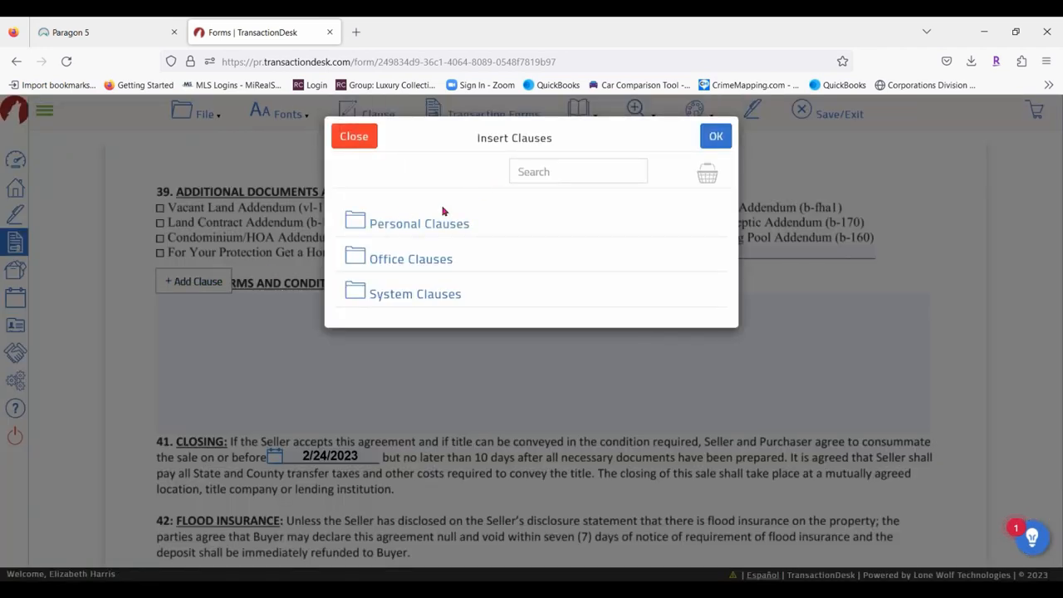
left_click(425, 229)
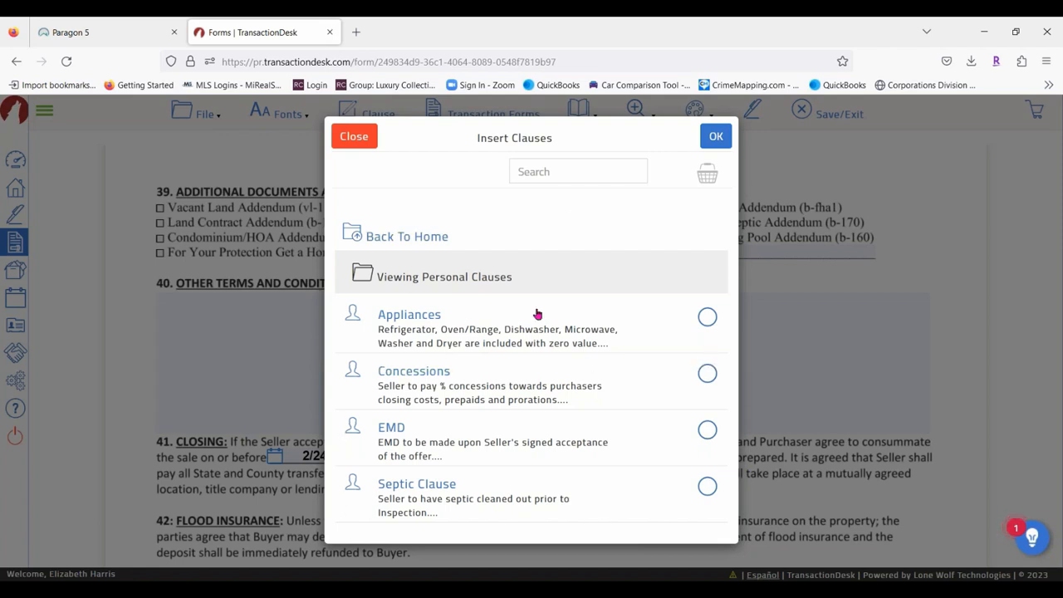
left_click(707, 317)
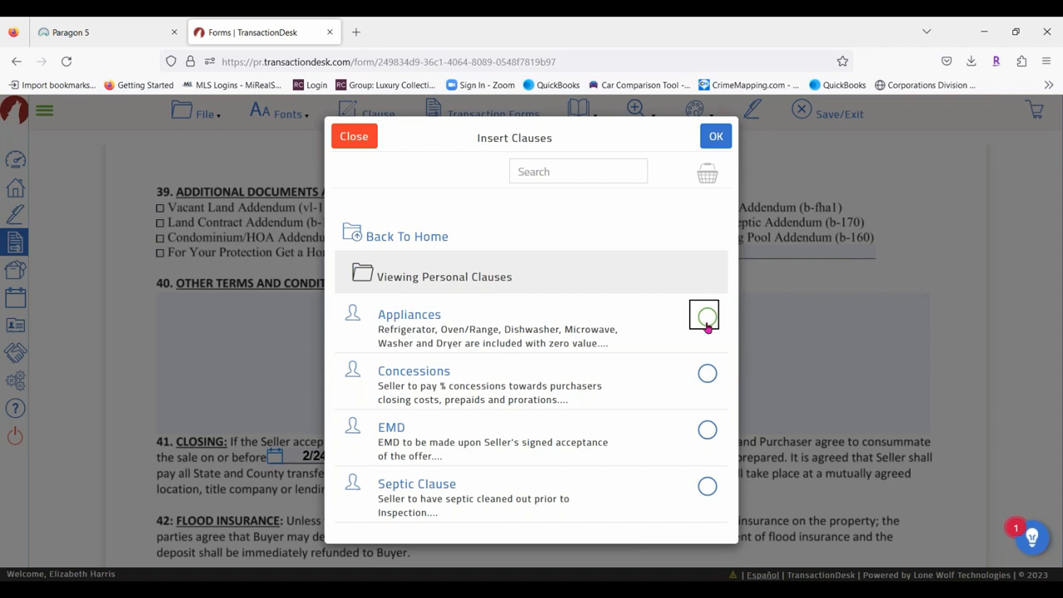
left_click(707, 374)
left_click(707, 431)
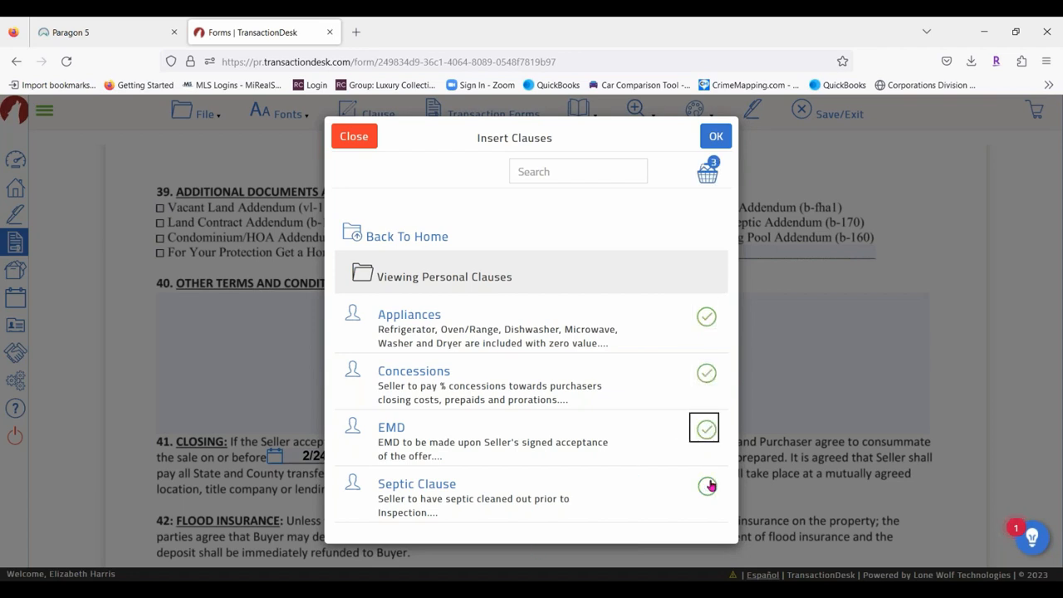
left_click(707, 486)
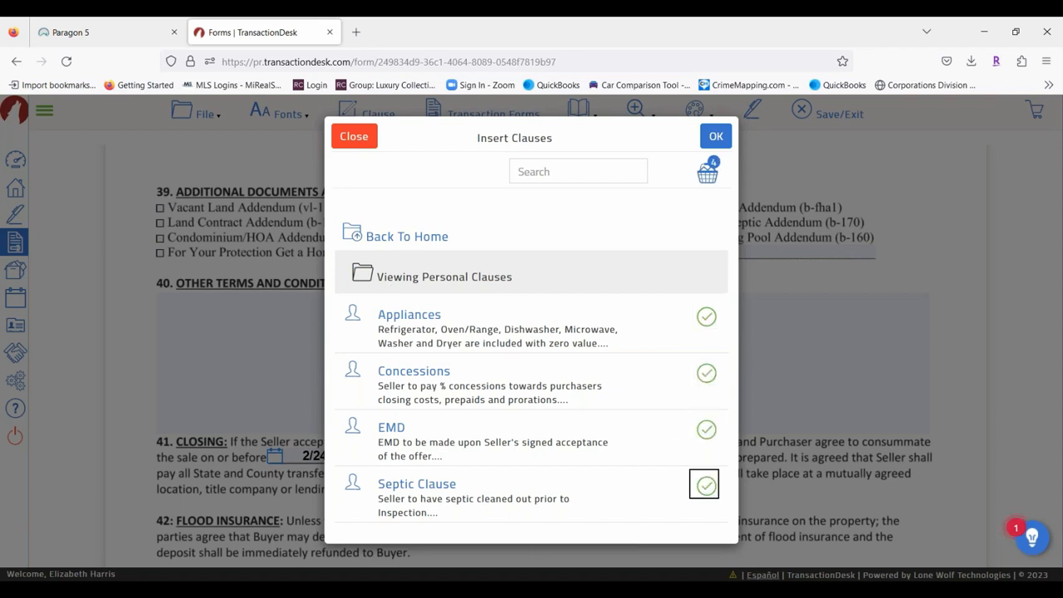
left_click(713, 138)
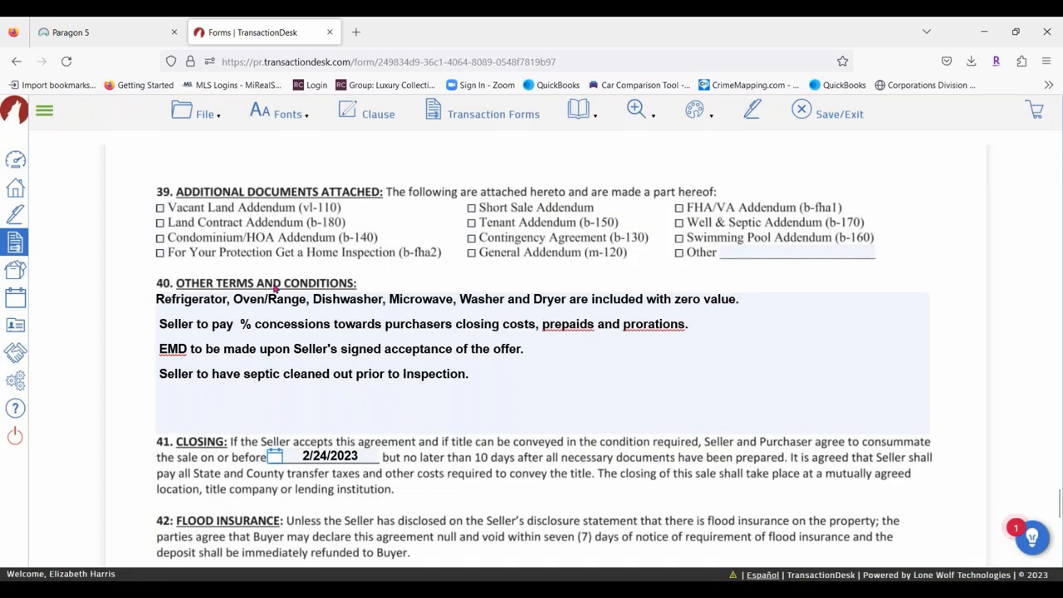
Set the seller concessions to 3% and remove the leading spaces on the clause lines.
left_click(241, 324)
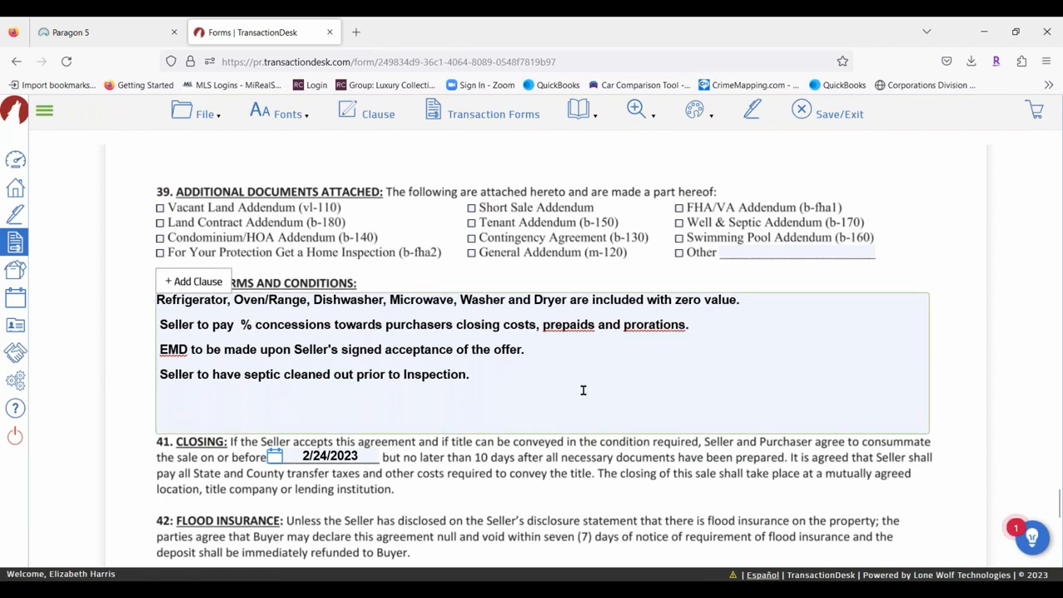
type("3")
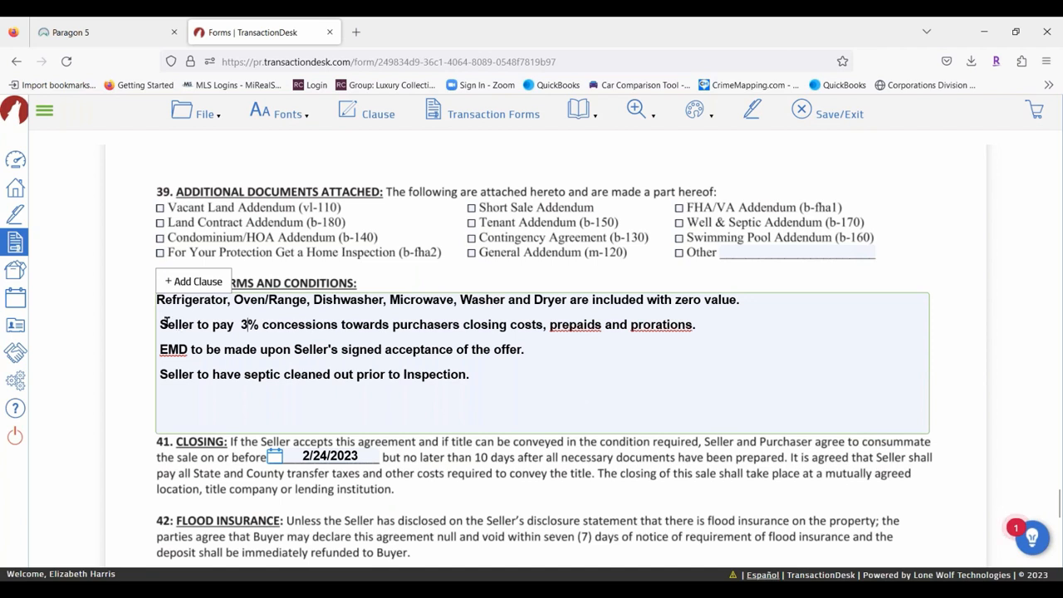
key("BackSpace")
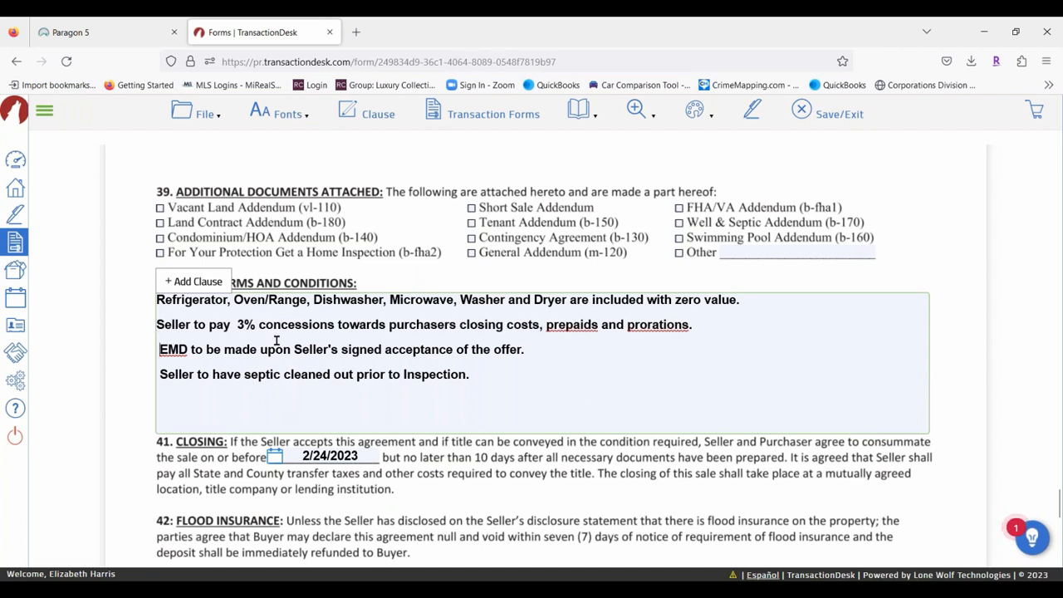
key("BackSpace")
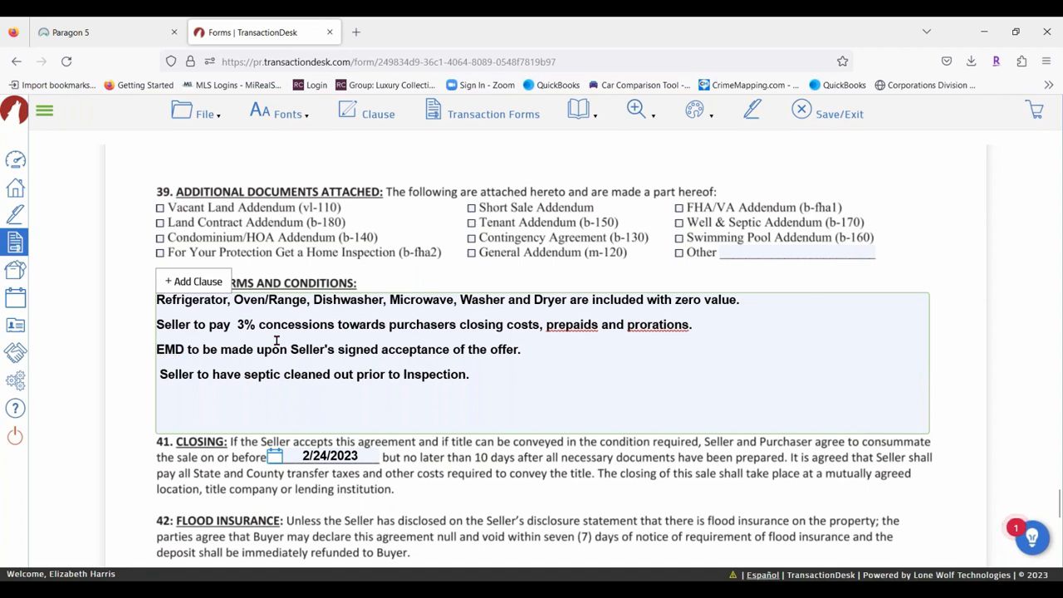
left_click(157, 374)
key("BackSpace")
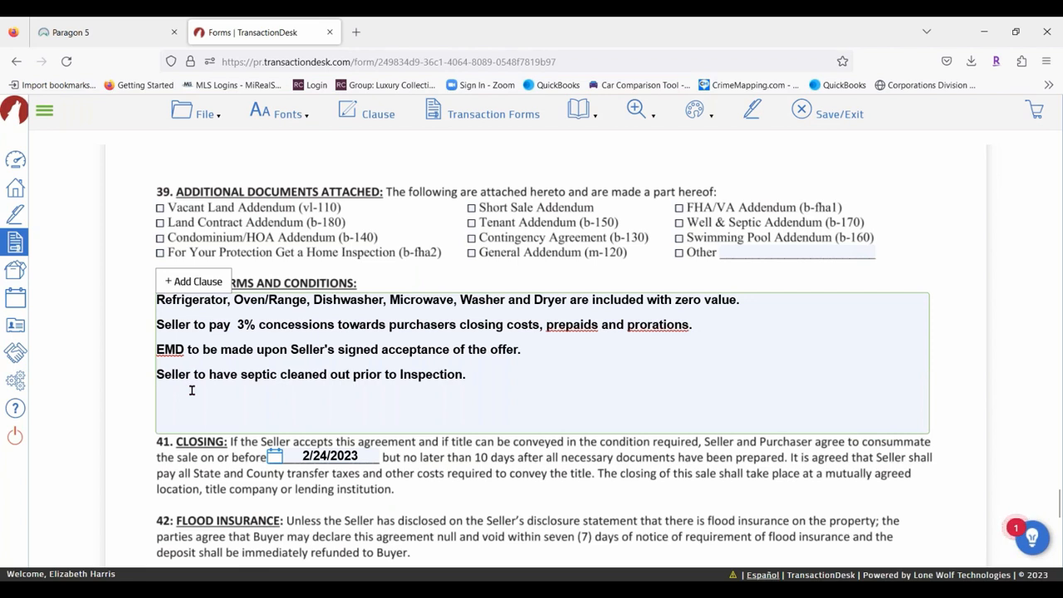
left_click(490, 379)
Replace All Appliances in the fixtures field with the appliances clause sentence.
left_click_drag(753, 301, 159, 293)
key("ctrl+c")
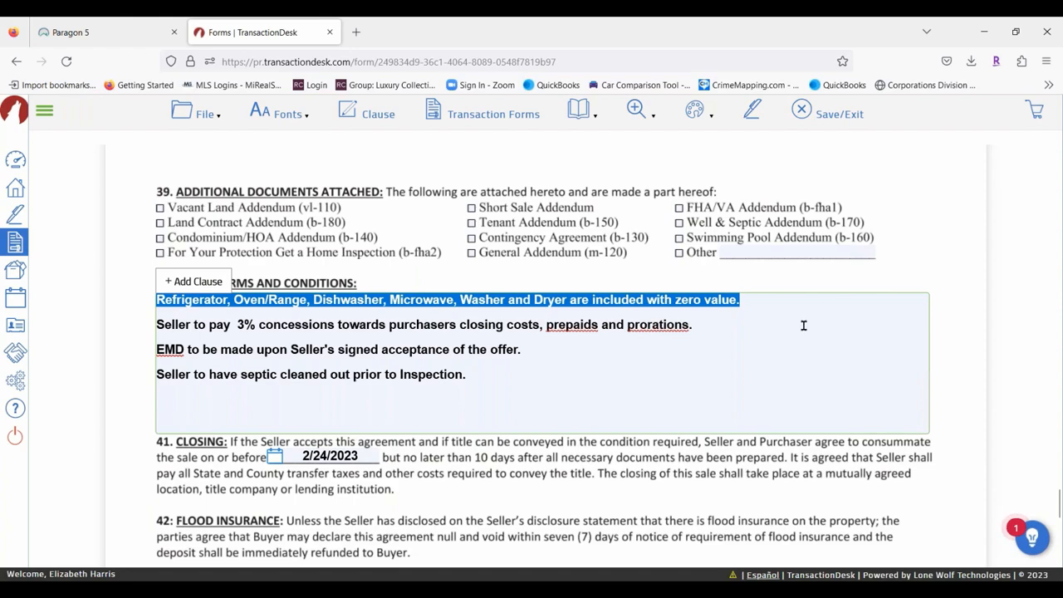
scroll(796, 339, "up", 1)
scroll(796, 339, "up", 15)
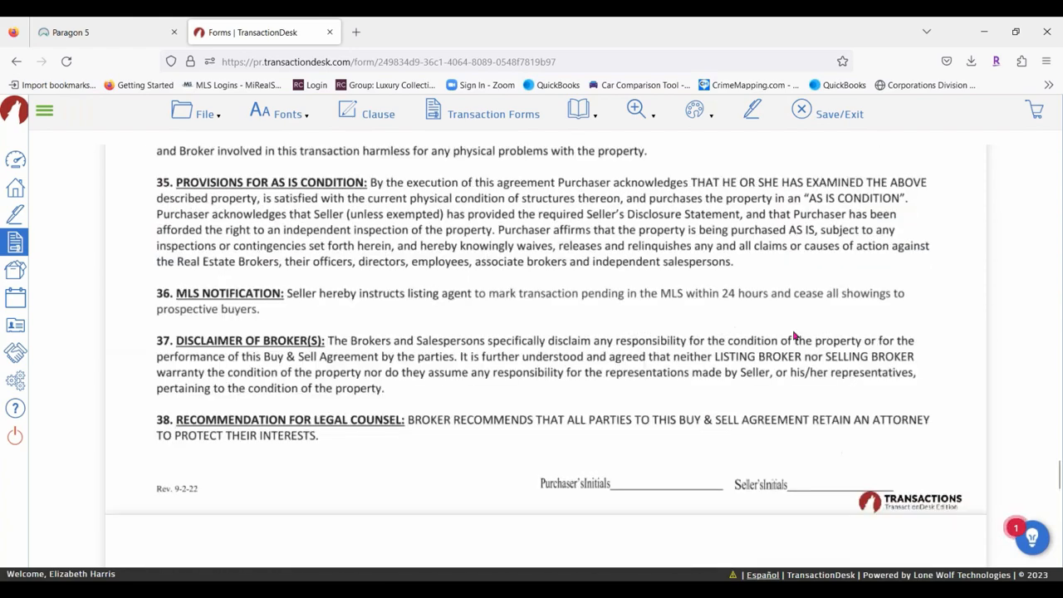
scroll(528, 289, "up", 15)
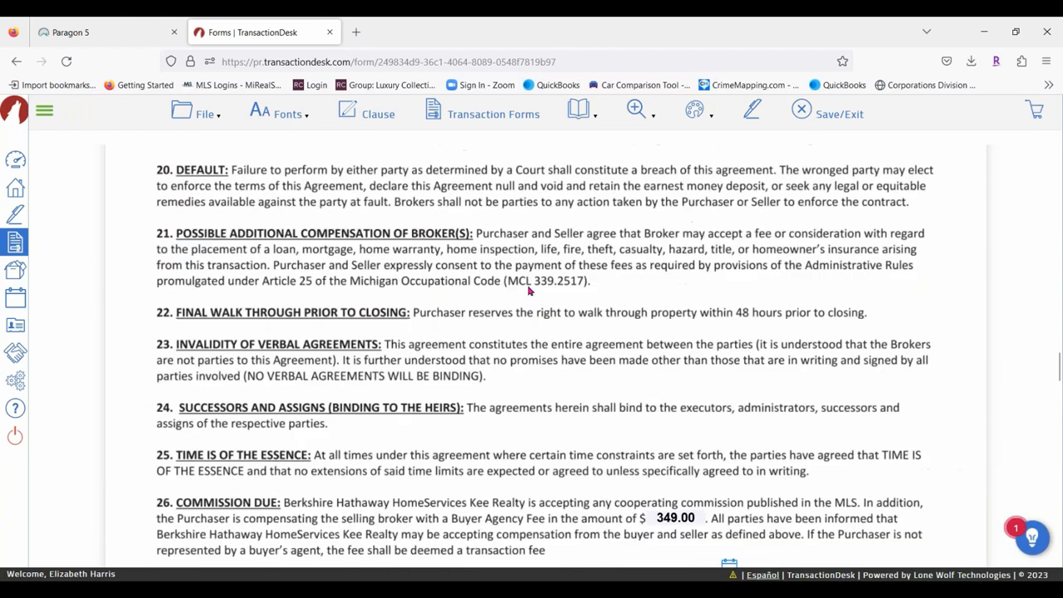
scroll(529, 289, "up", 15)
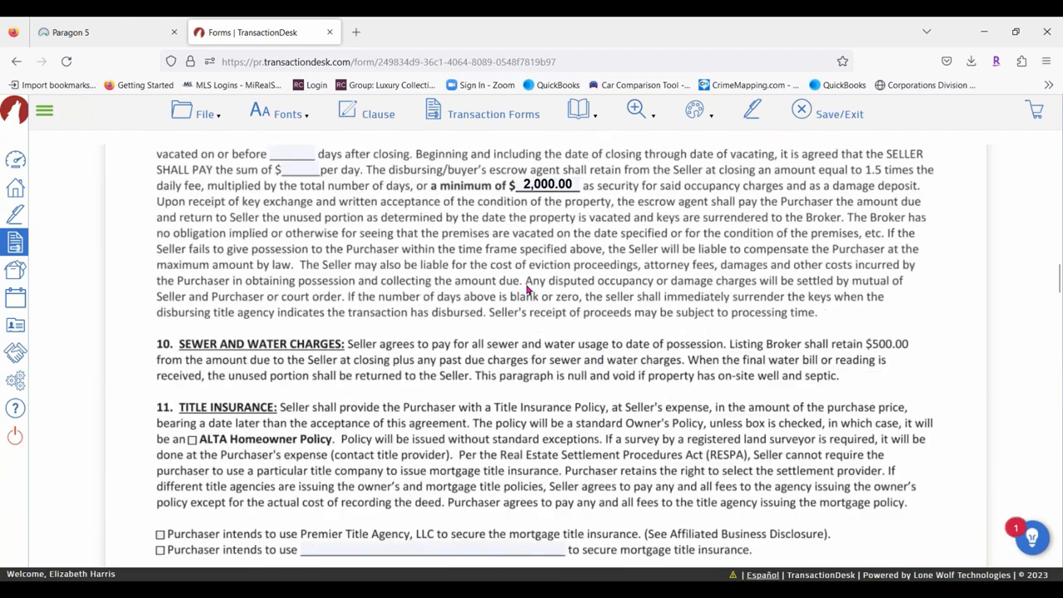
scroll(529, 289, "up", 3)
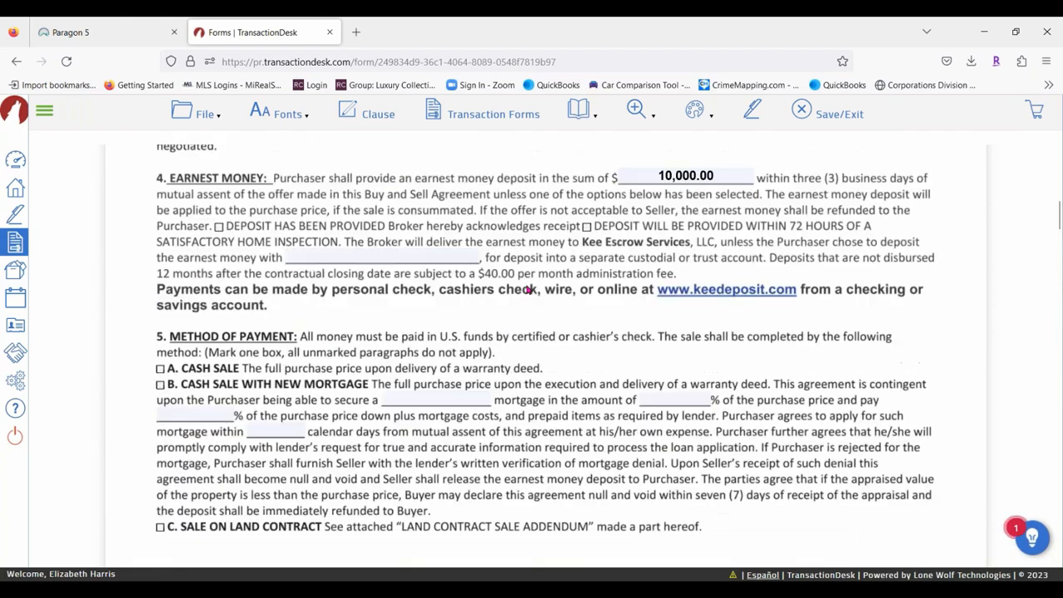
scroll(517, 315, "up", 3)
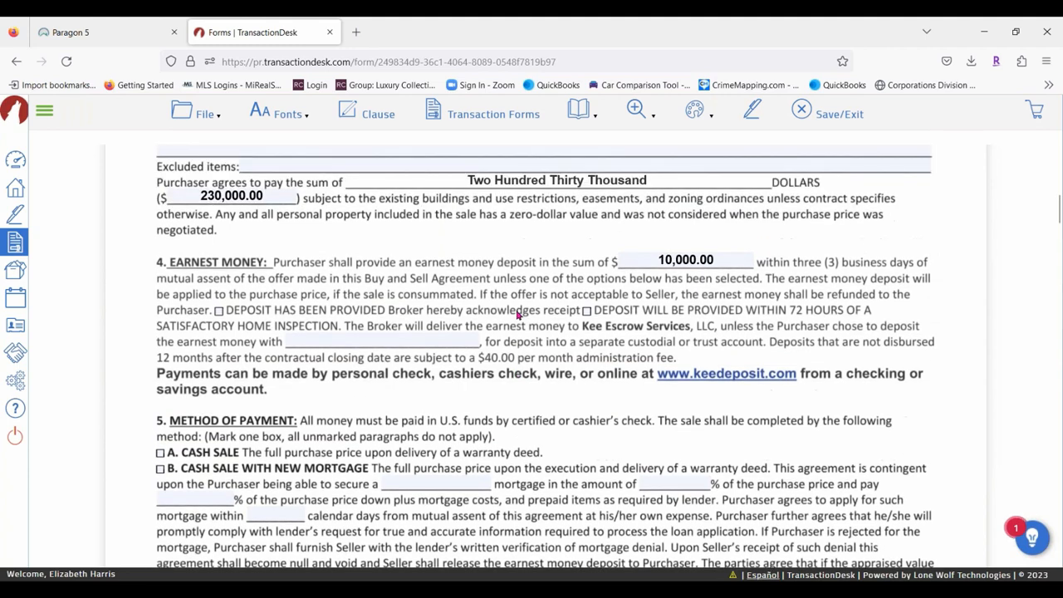
left_click(340, 235)
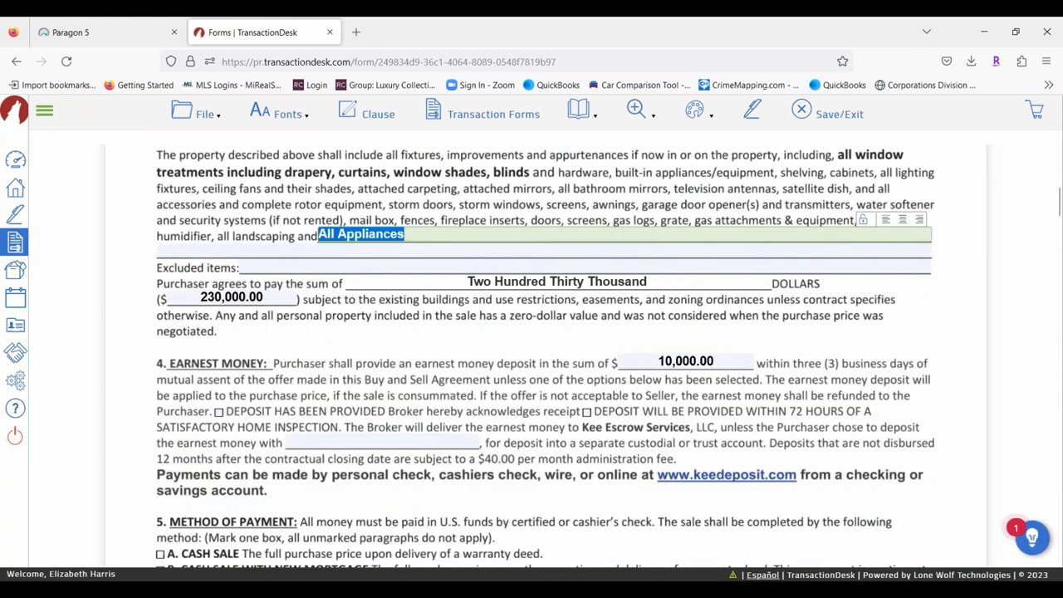
key("ctrl+v")
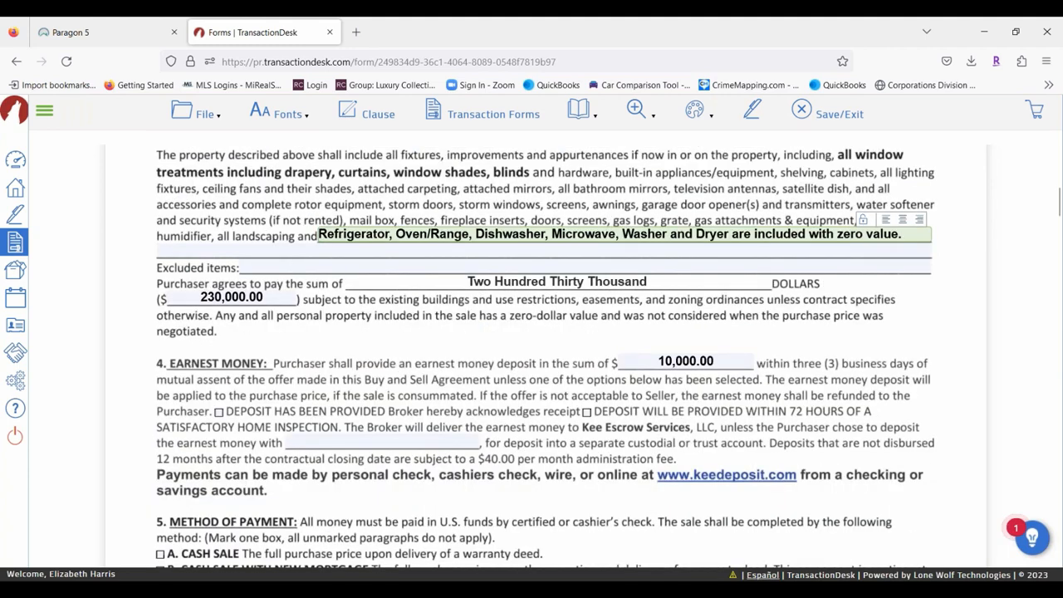
Delete the appliances line from section 40's Other Terms and Conditions.
scroll(879, 273, "down", 20)
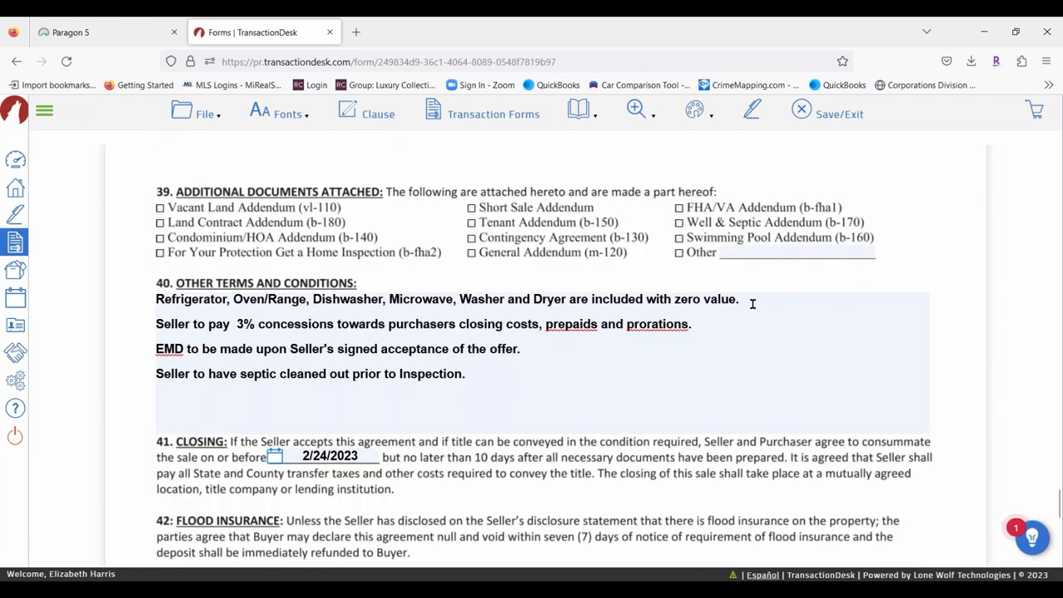
left_click_drag(740, 301, 115, 288)
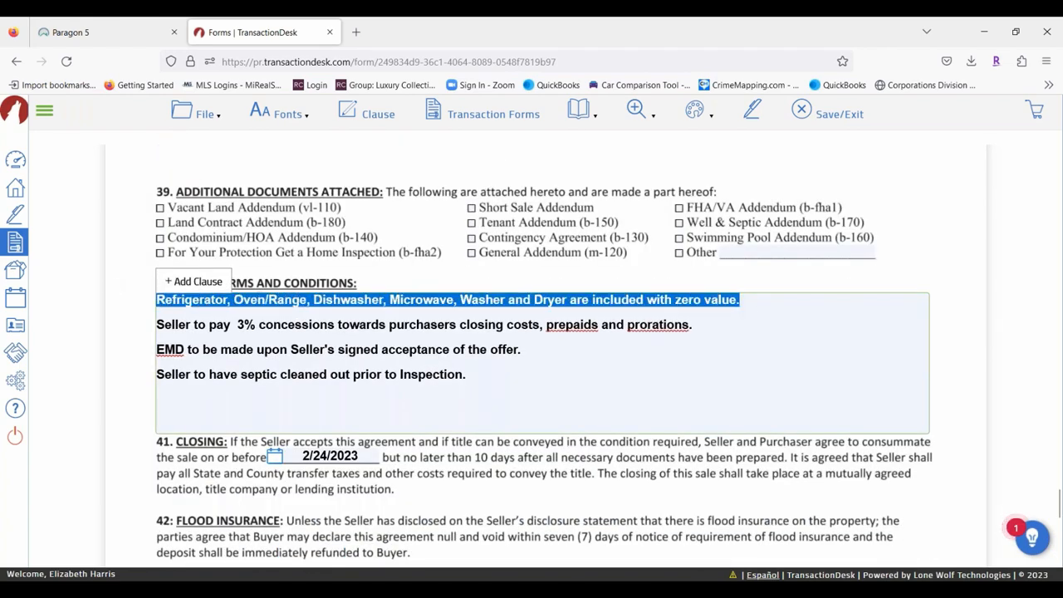
key("Delete")
key("Delete")
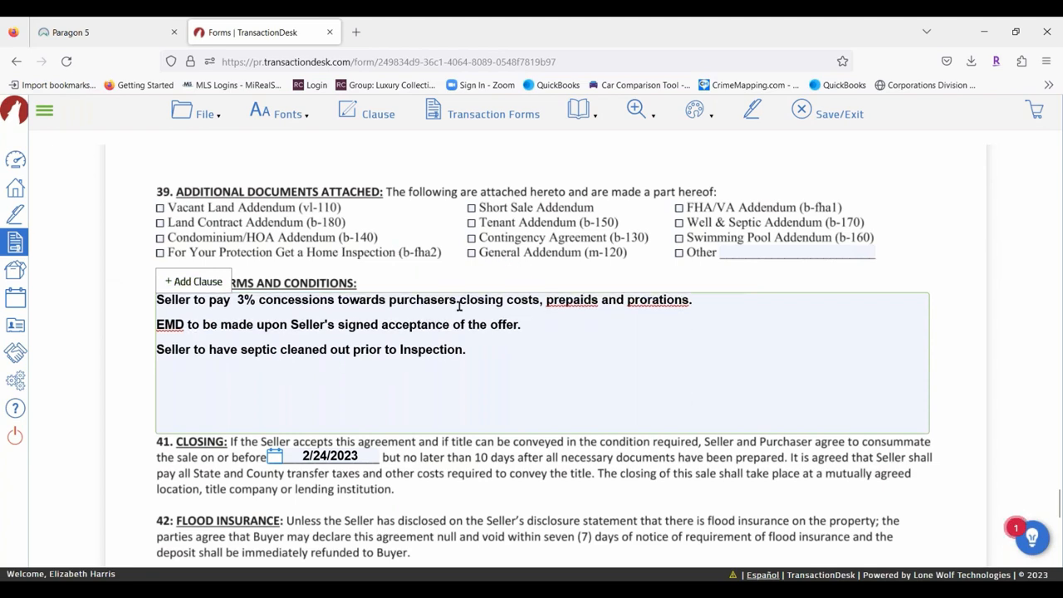
left_click(479, 116)
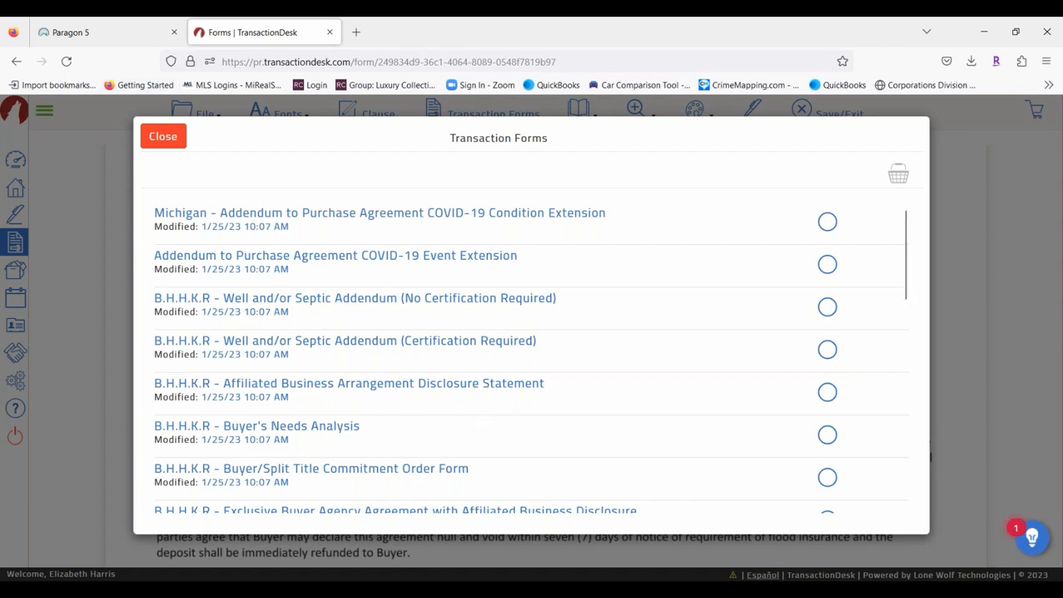
Close the Transaction Forms list and jump to page 3, then back to page 1.
left_click(164, 138)
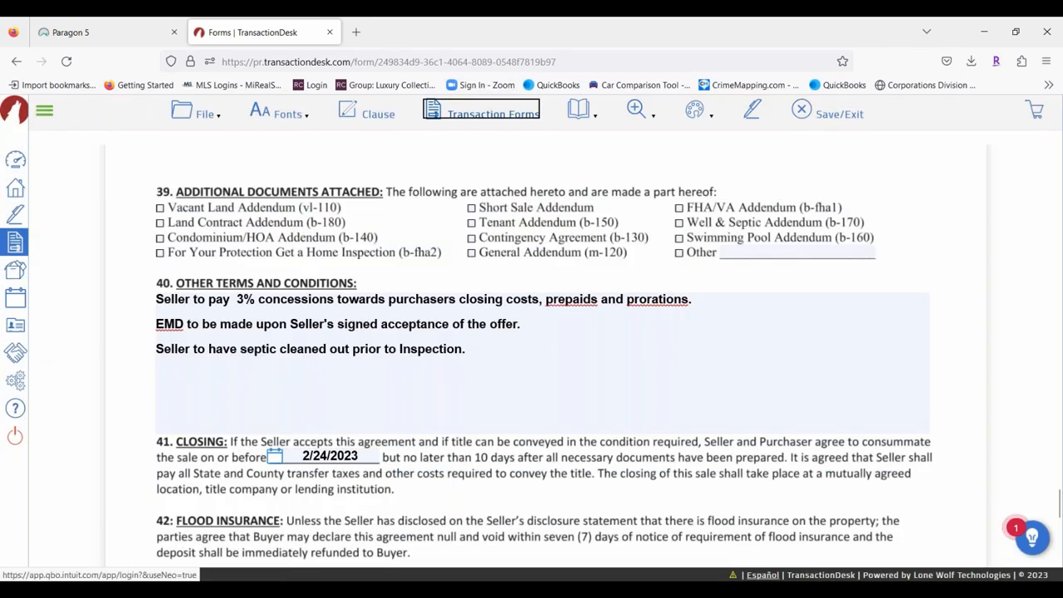
left_click(592, 116)
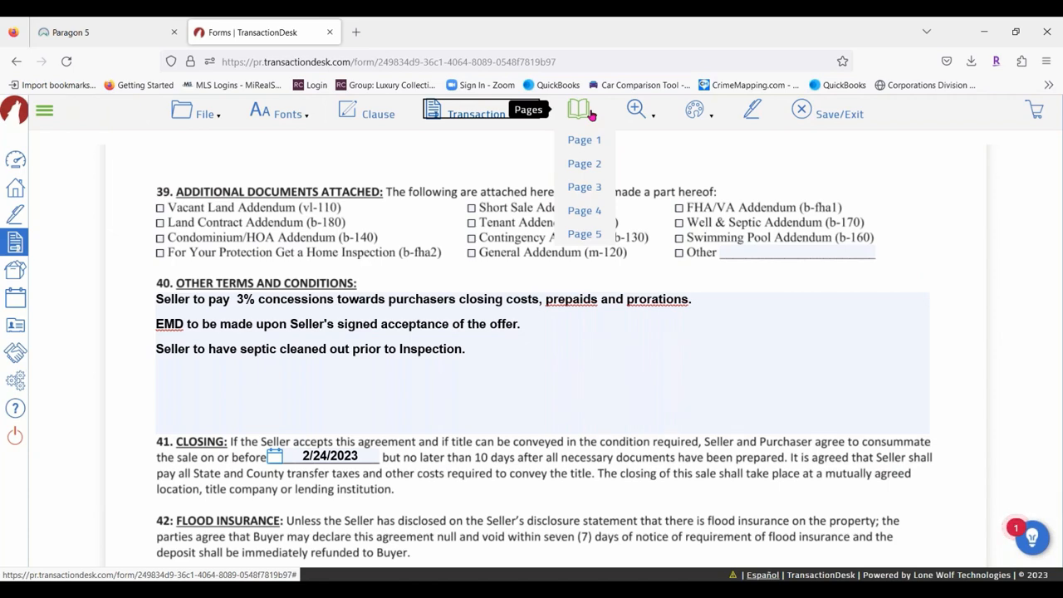
left_click(590, 187)
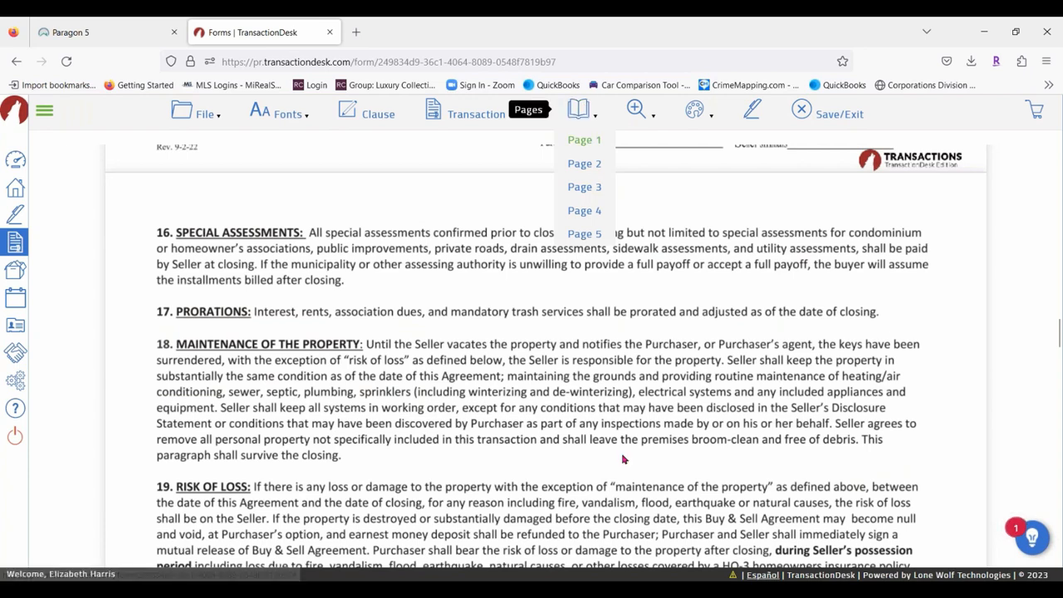
left_click(585, 141)
Zoom in on the agreement, then zoom back out.
mouse_move(652, 115)
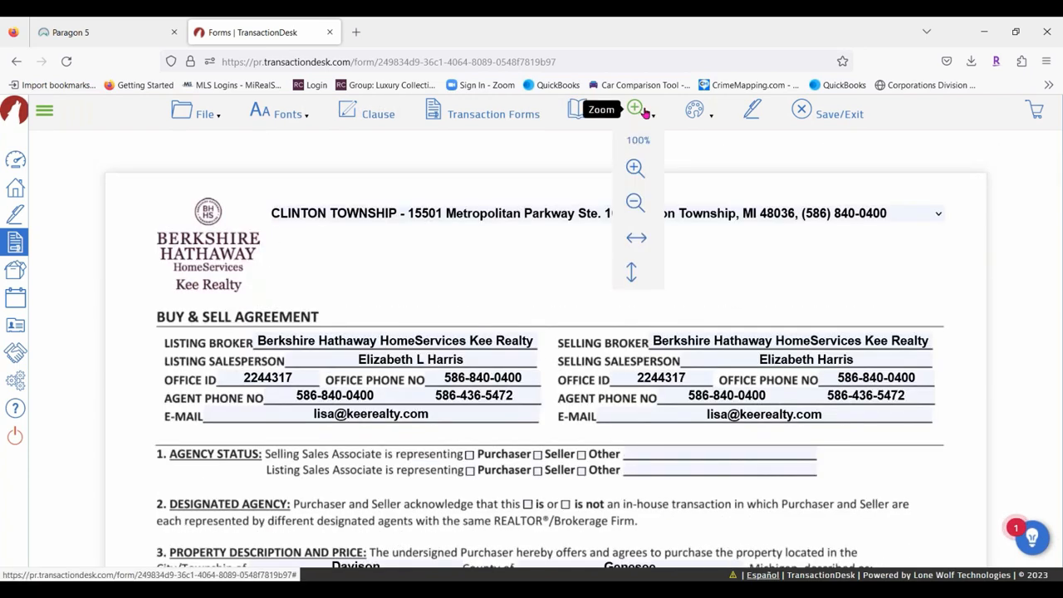
left_click(646, 113)
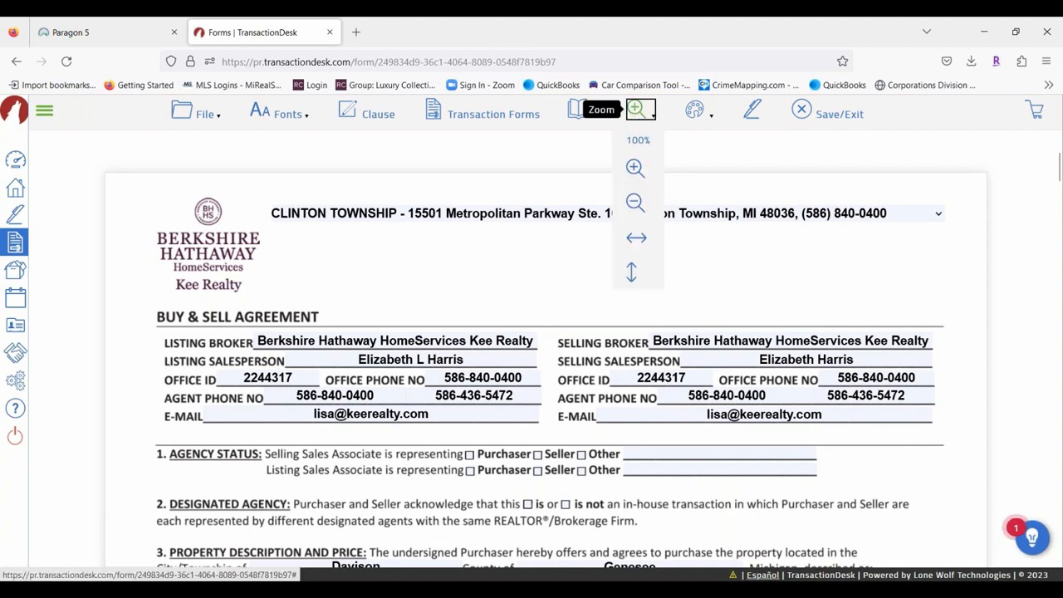
left_click(636, 168)
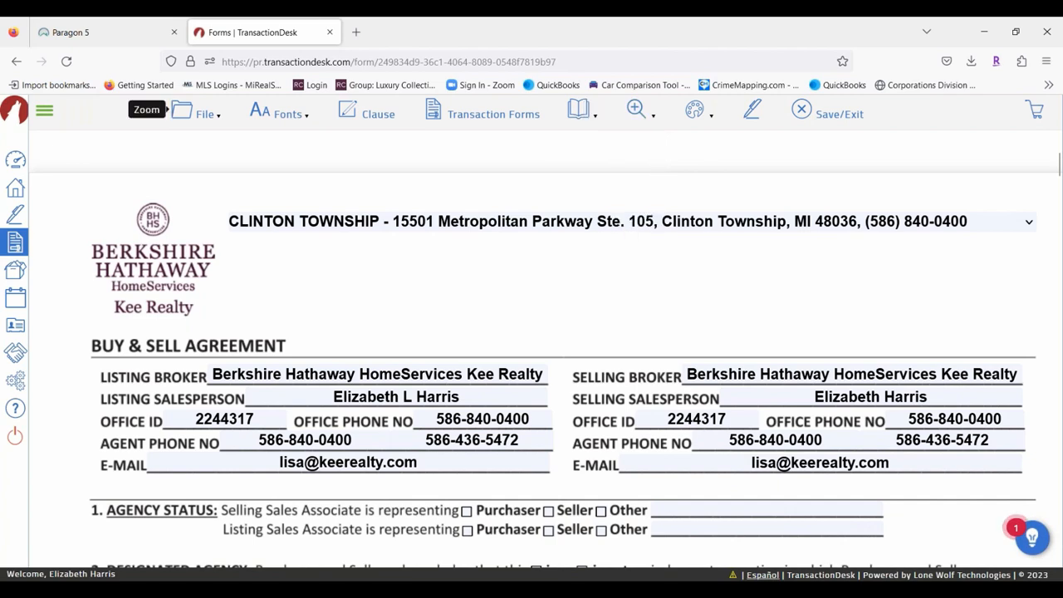
mouse_move(637, 109)
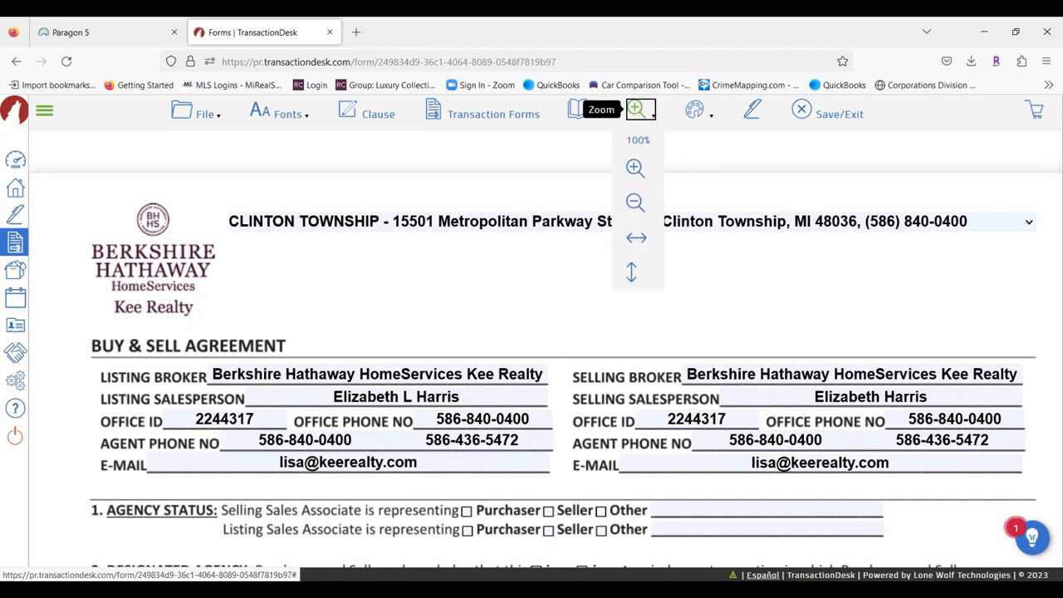
left_click(635, 203)
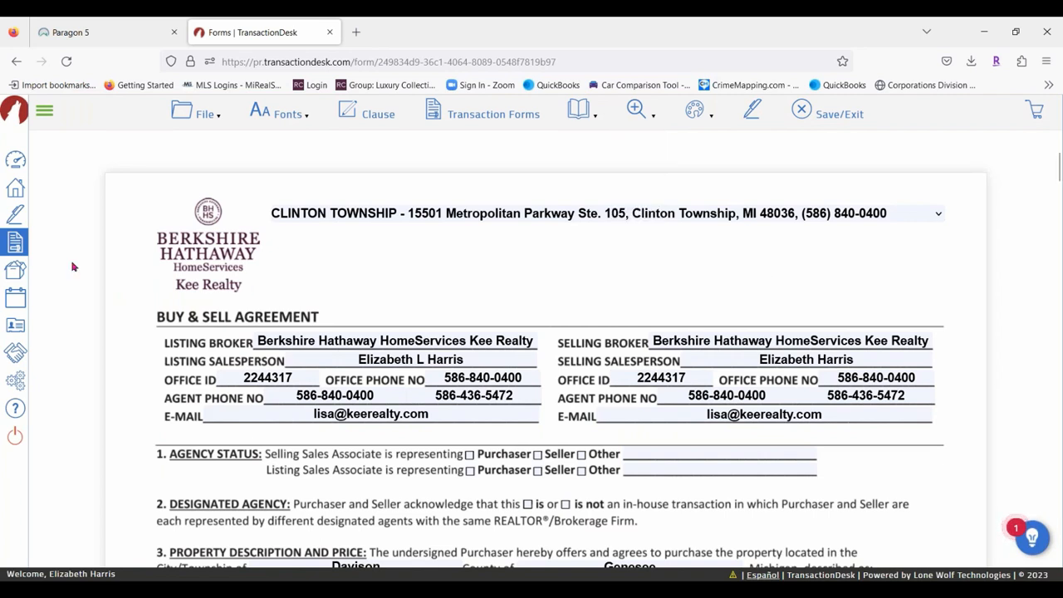
mouse_move(703, 121)
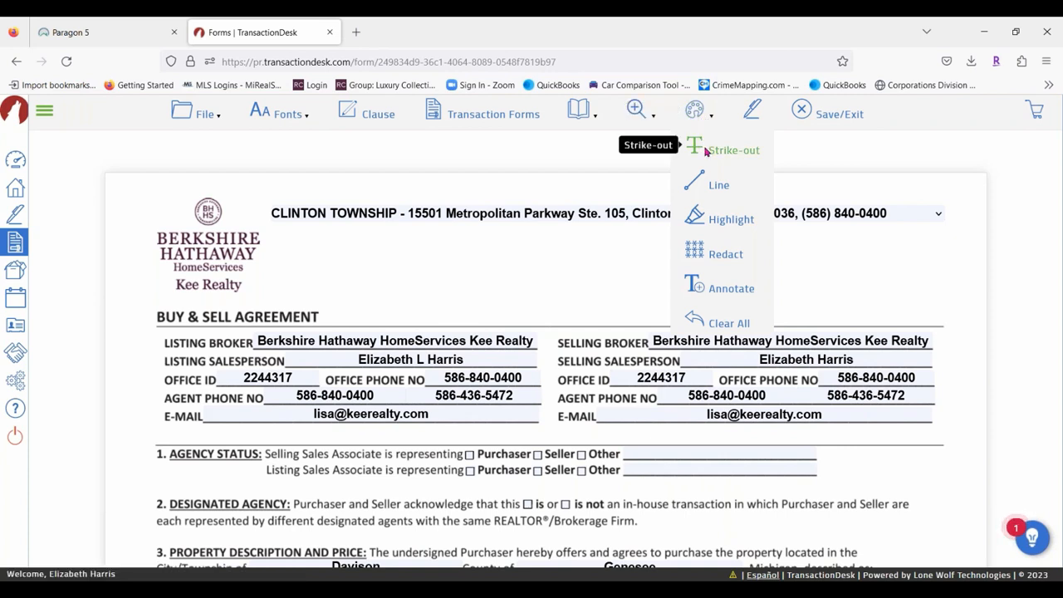
Strike out the opening line of paragraph 7, Seller Paid Home Warranty, using the Strike-out markup.
left_click(704, 149)
scroll(468, 247, "down", 5)
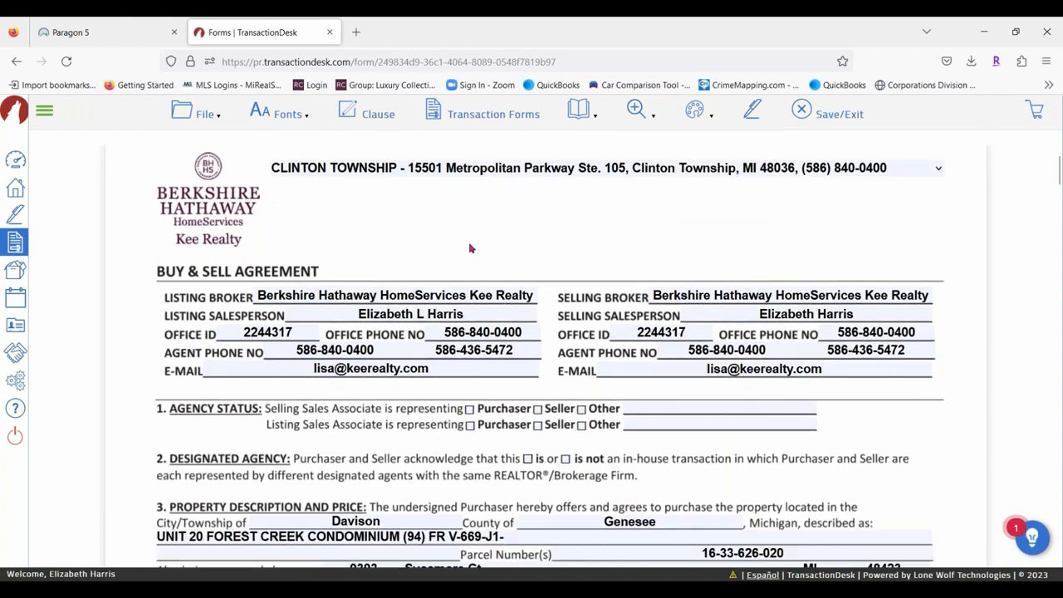
scroll(369, 409, "down", 4)
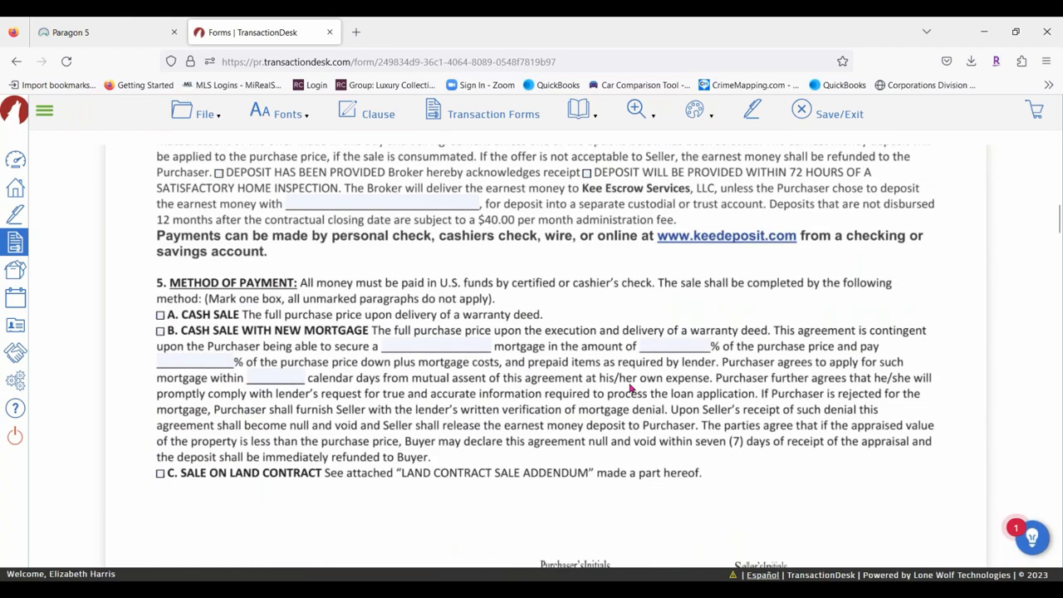
scroll(630, 381, "down", 4)
scroll(581, 374, "up", 3)
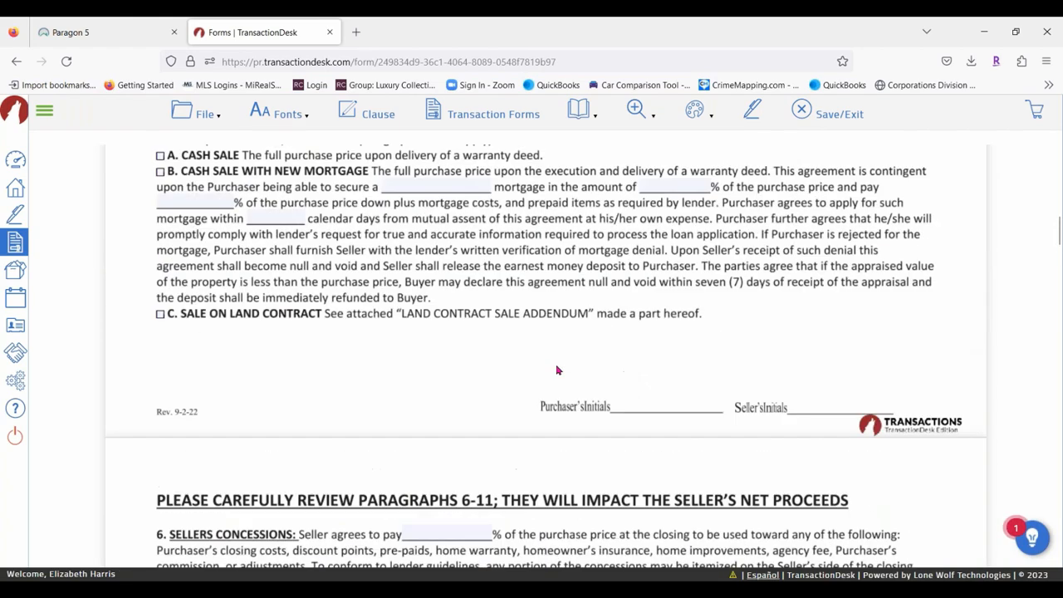
scroll(374, 374, "down", 3)
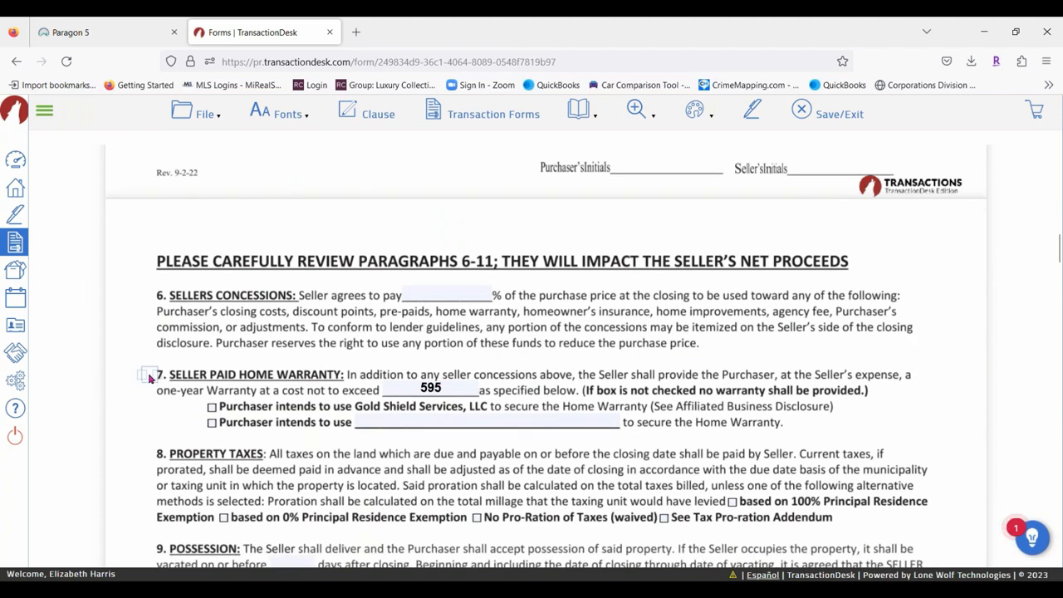
left_click_drag(150, 378, 929, 375)
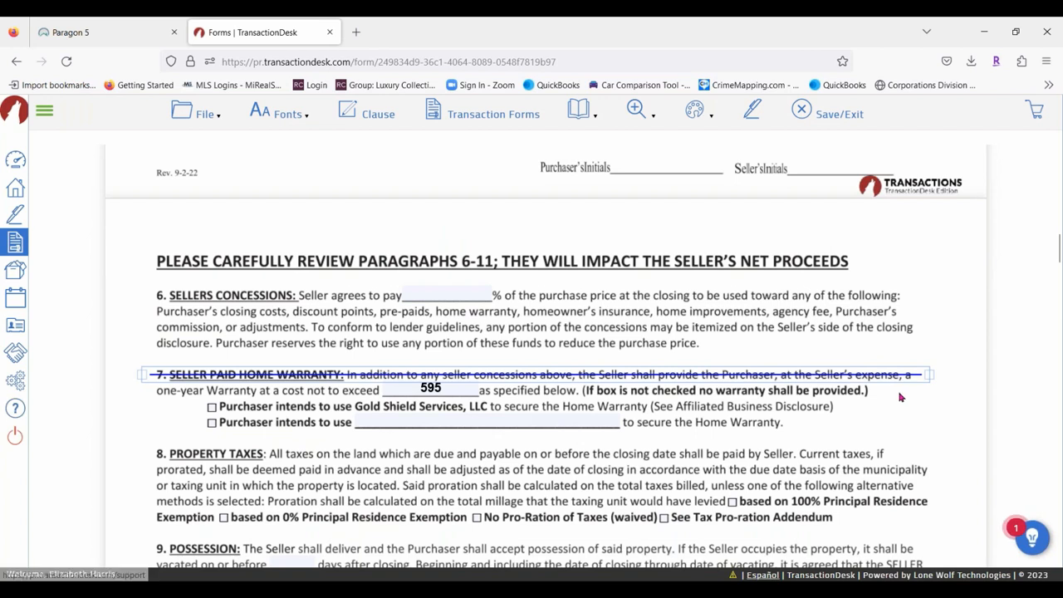
left_click(901, 392)
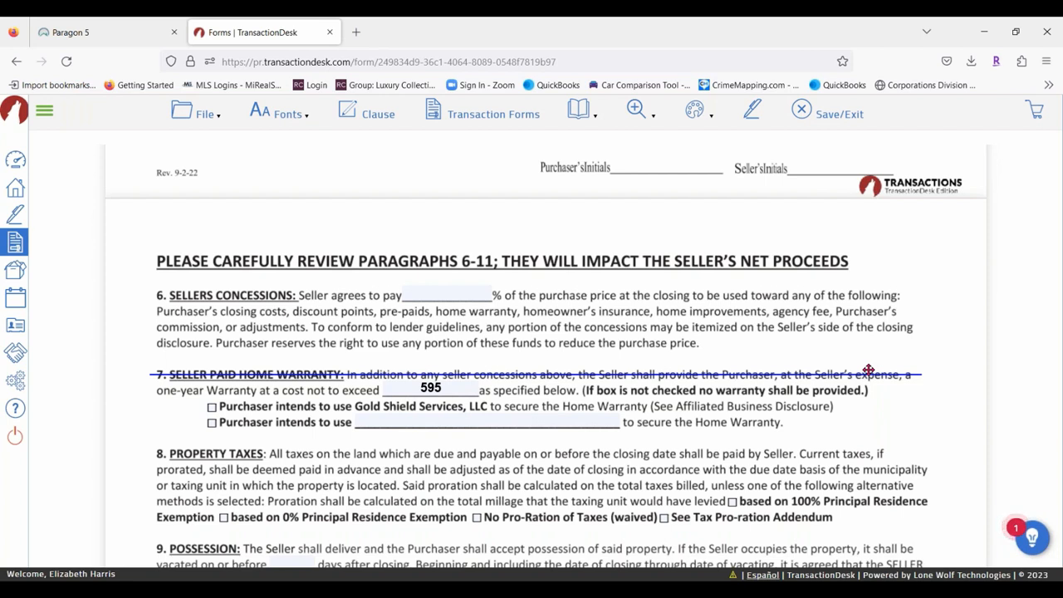
left_click(695, 111)
Enter 0 in paragraph 9's possession days field and tick Premier Title Agency for title insurance.
scroll(513, 339, "down", 3)
scroll(512, 339, "down", 5)
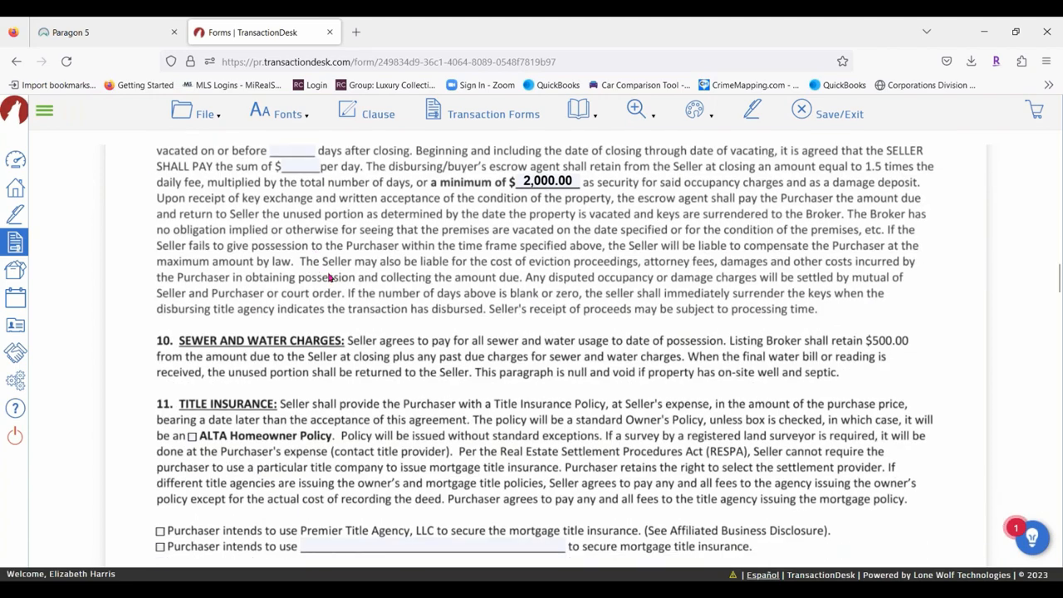
scroll(472, 310, "up", 5)
left_click(304, 243)
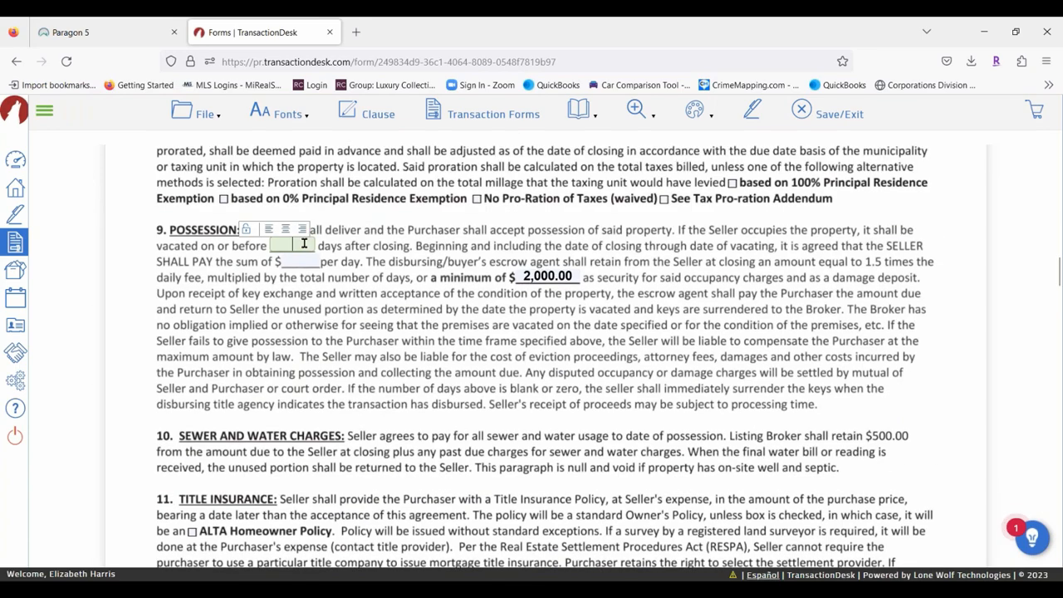
type("0")
scroll(354, 370, "down", 3)
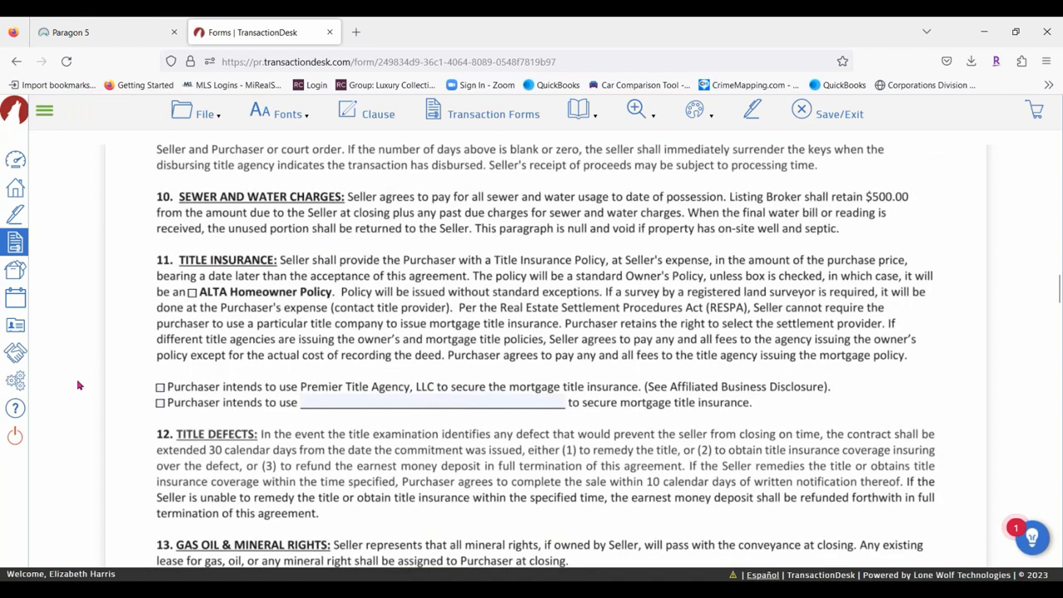
left_click(161, 388)
Save the agreement and exit to the Class test transaction's Forms page.
scroll(283, 316, "down", 8)
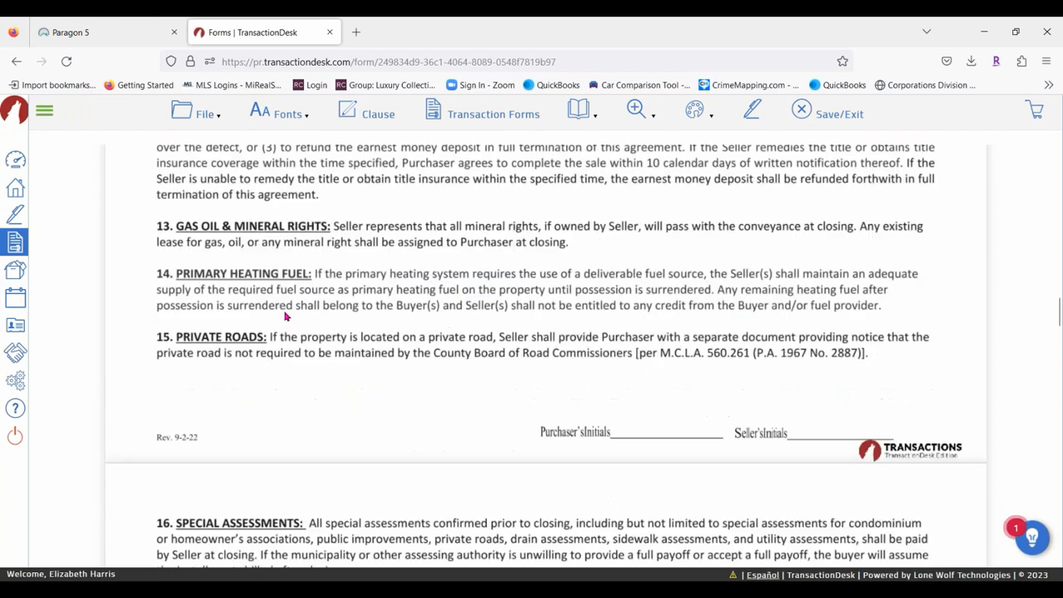
scroll(283, 317, "down", 10)
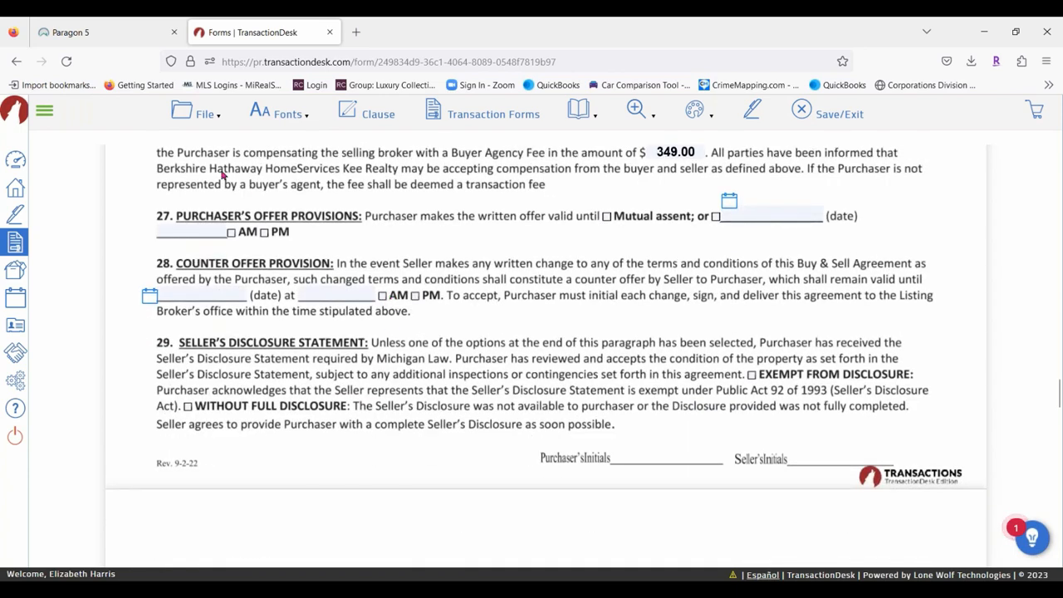
mouse_move(202, 111)
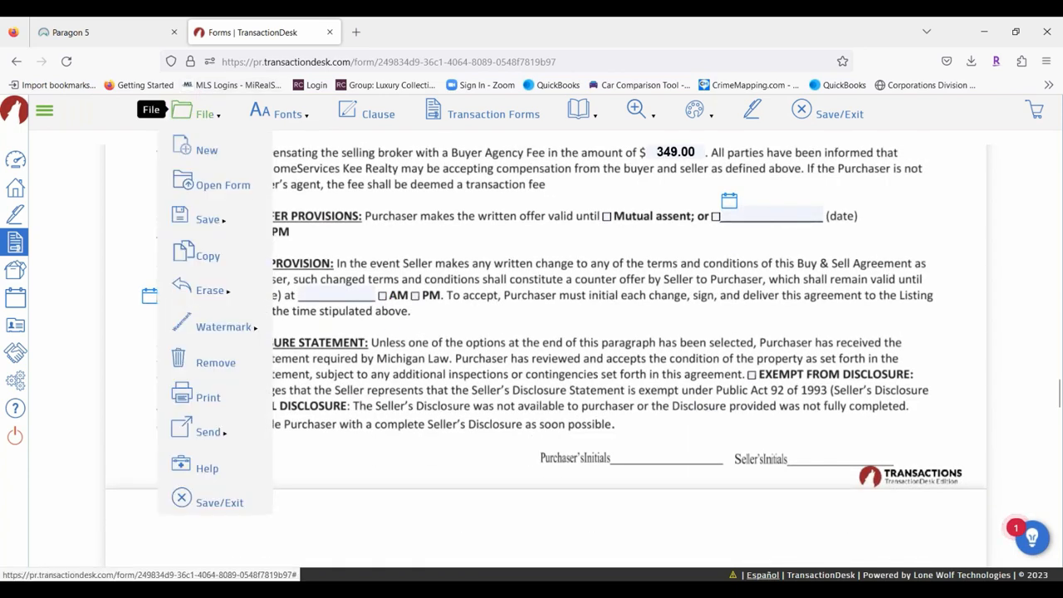
mouse_move(209, 218)
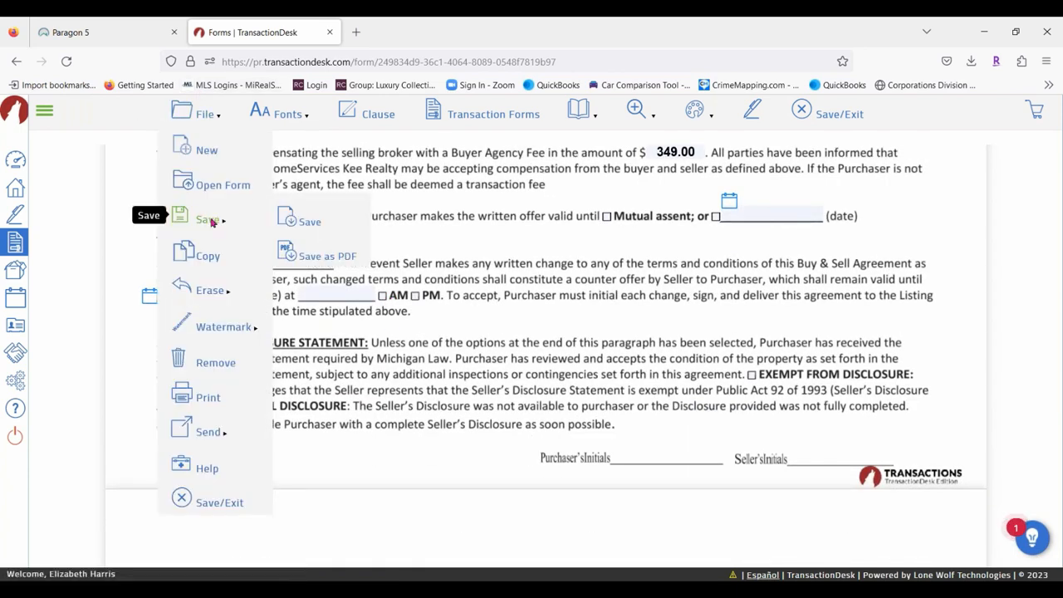
left_click(319, 226)
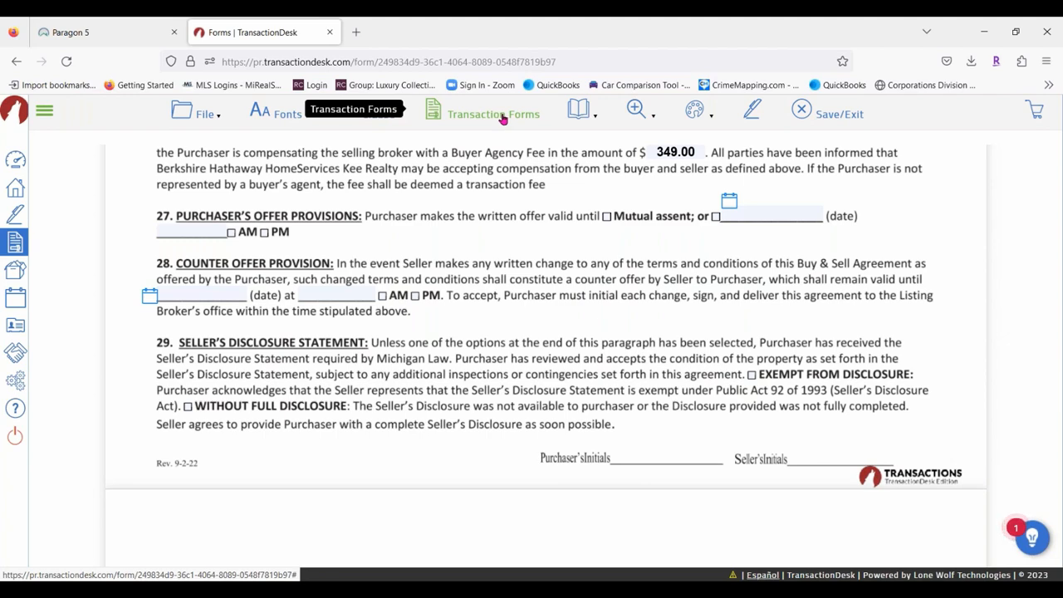
left_click(849, 116)
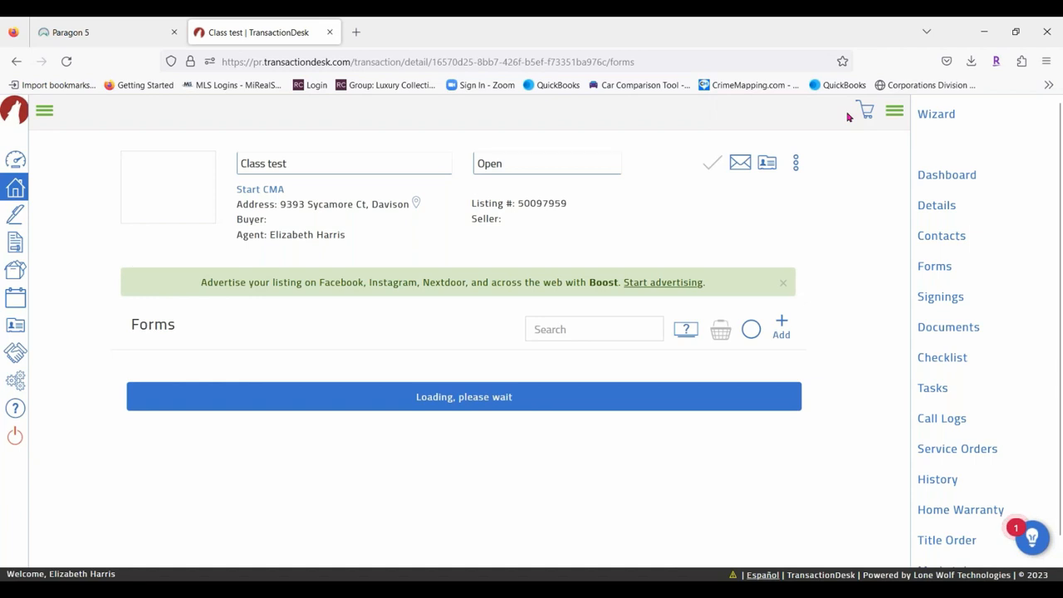
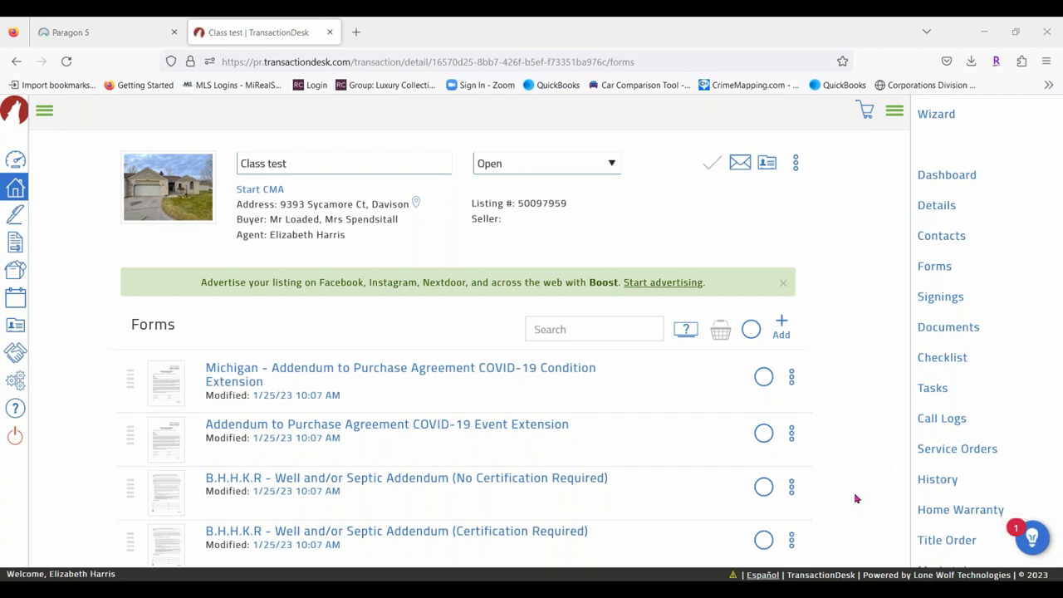
Hide and restore the Wizard panel, then view the transaction Dashboard.
left_click(895, 114)
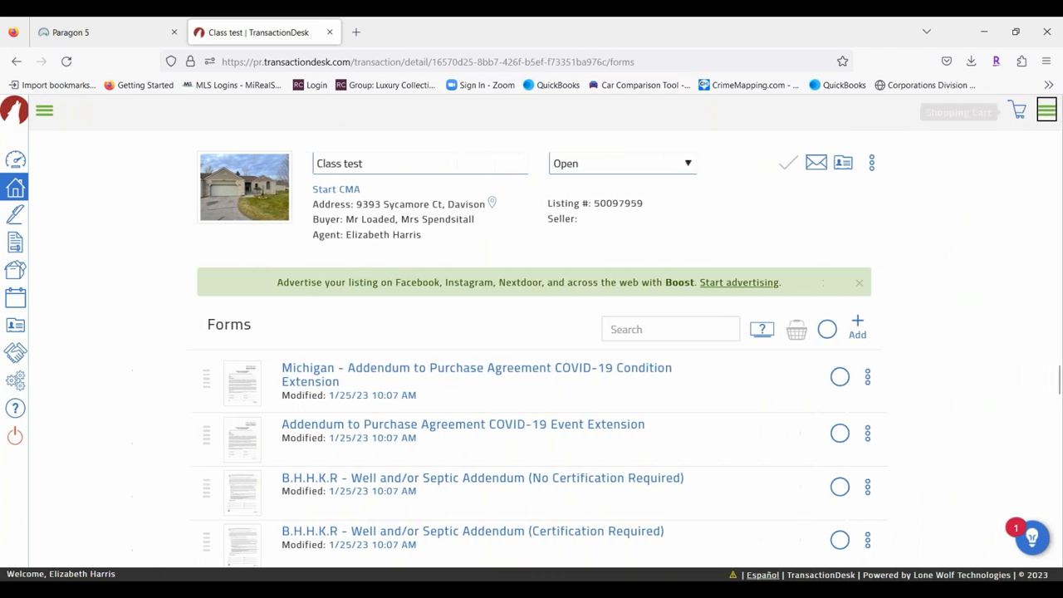
left_click(1047, 111)
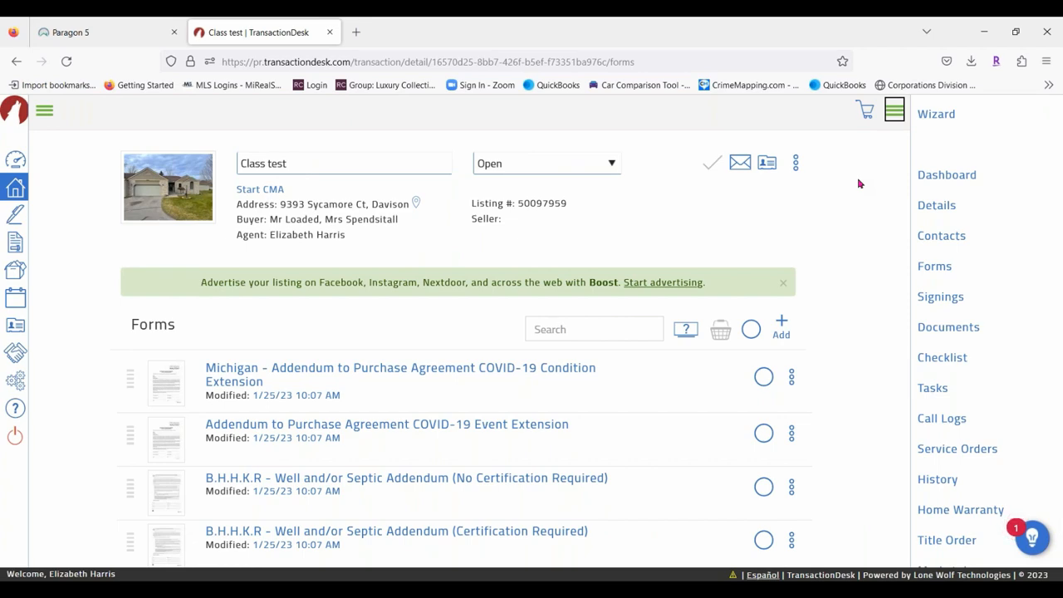
left_click(947, 176)
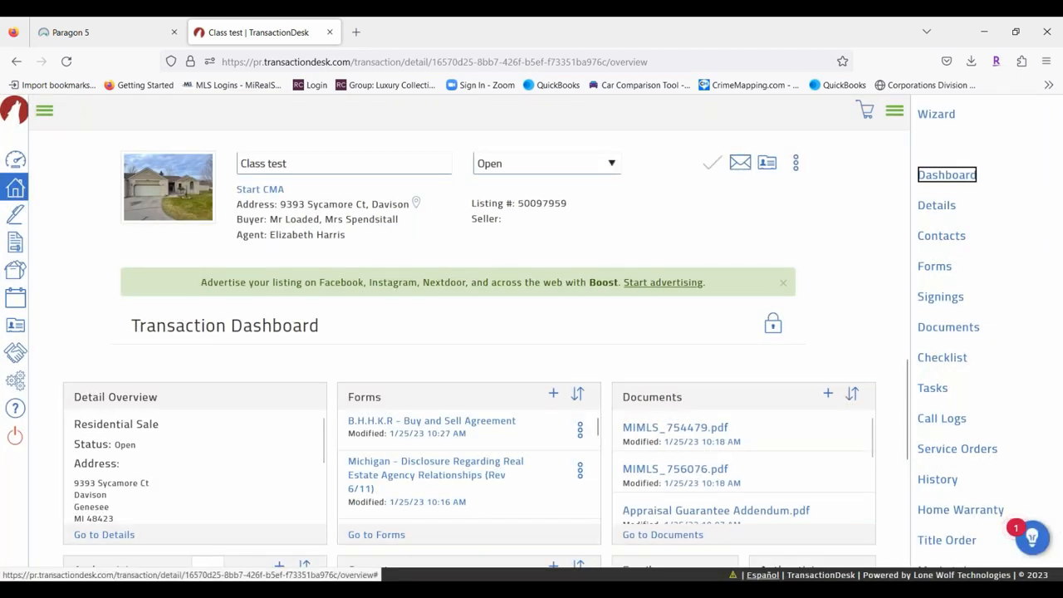
Look through the property and date fields on Details, then go to Contacts.
left_click(937, 207)
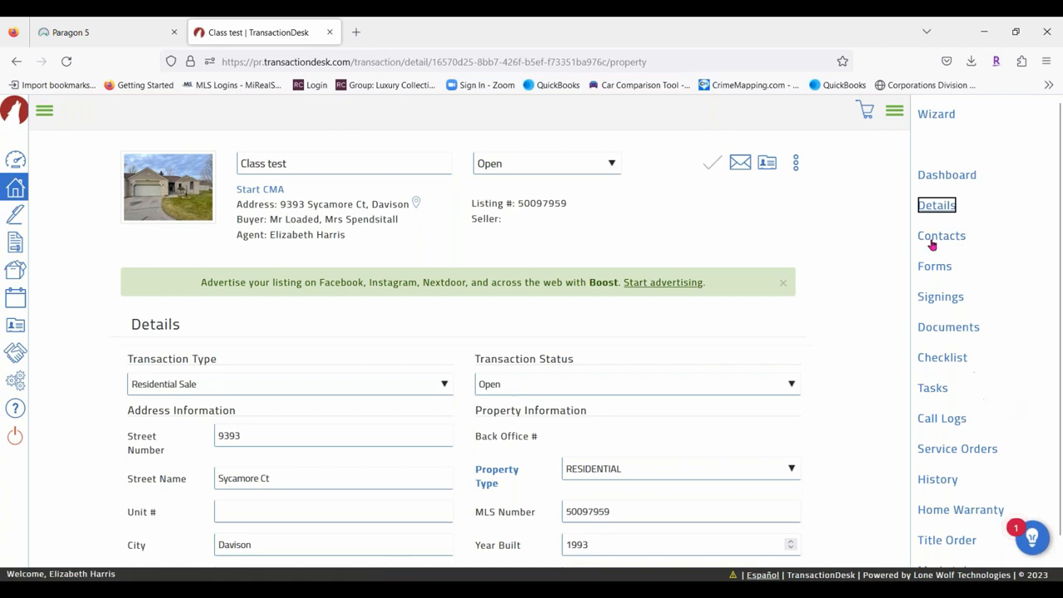
scroll(648, 446, "down", 10)
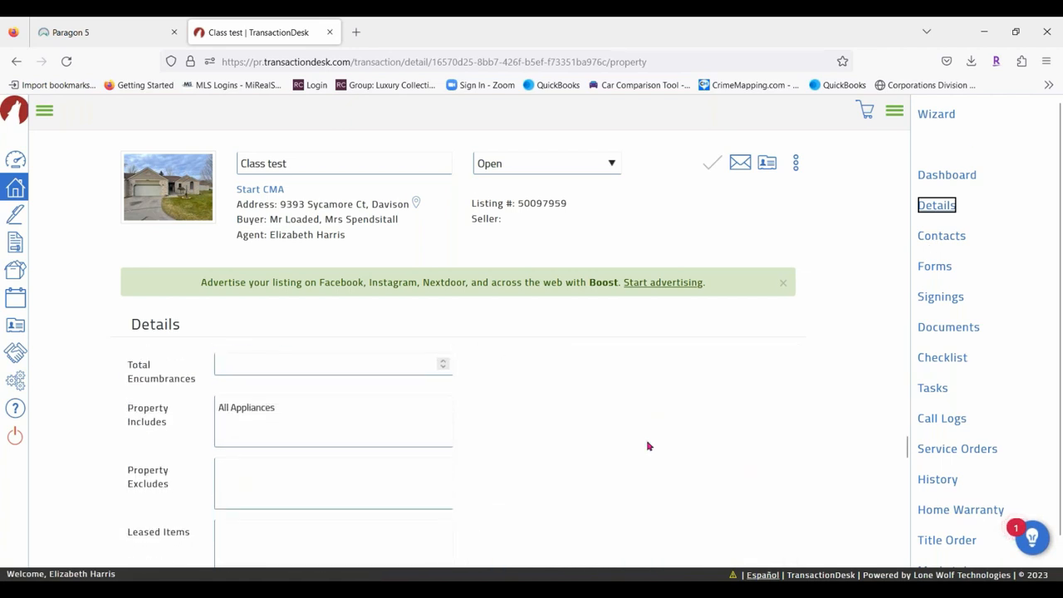
scroll(648, 446, "down", 2)
scroll(465, 390, "up", 12)
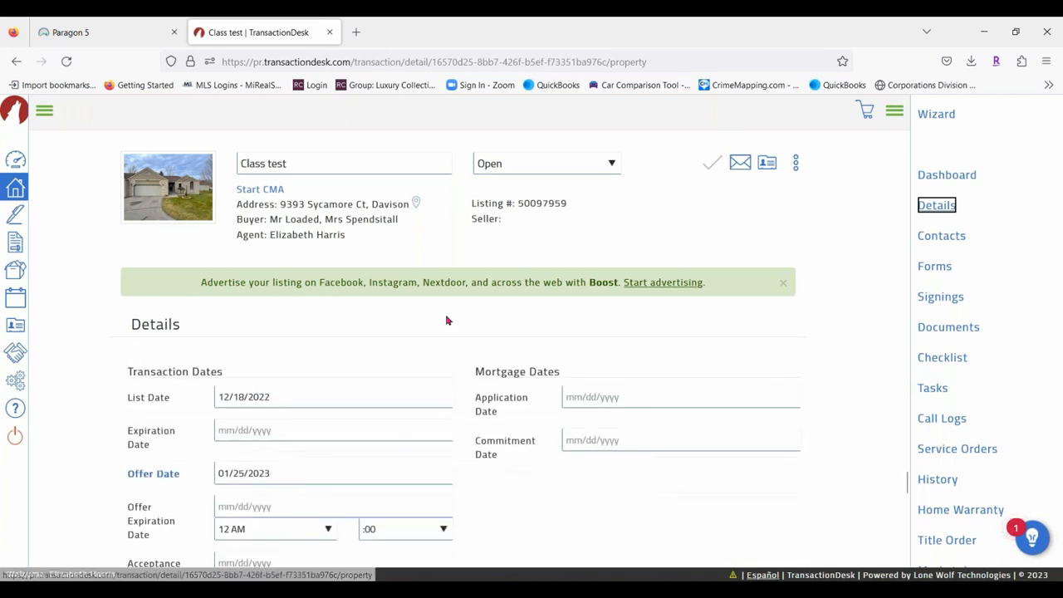
scroll(469, 388, "up", 6)
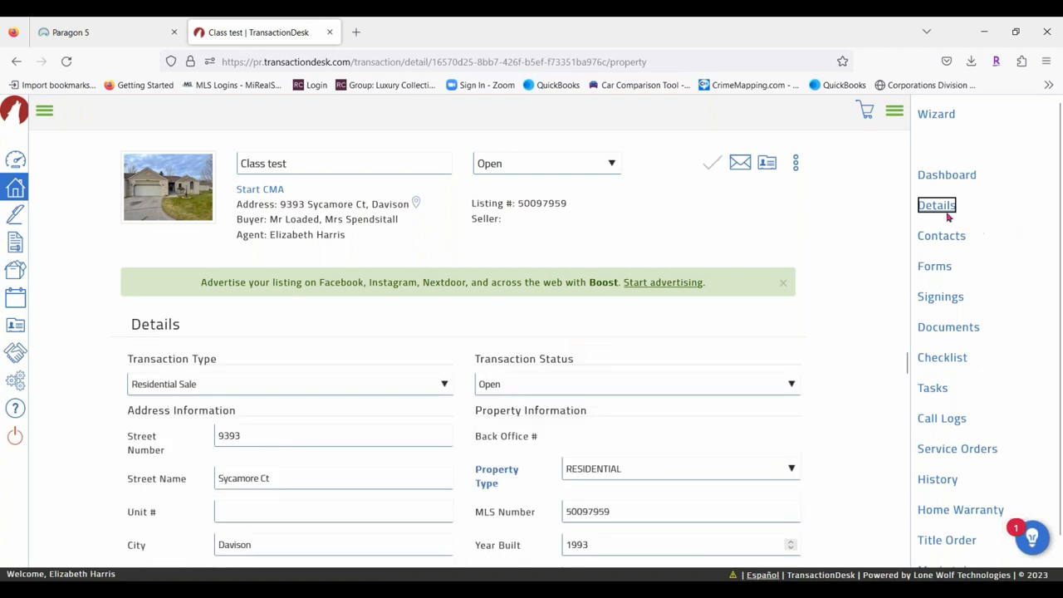
left_click(944, 237)
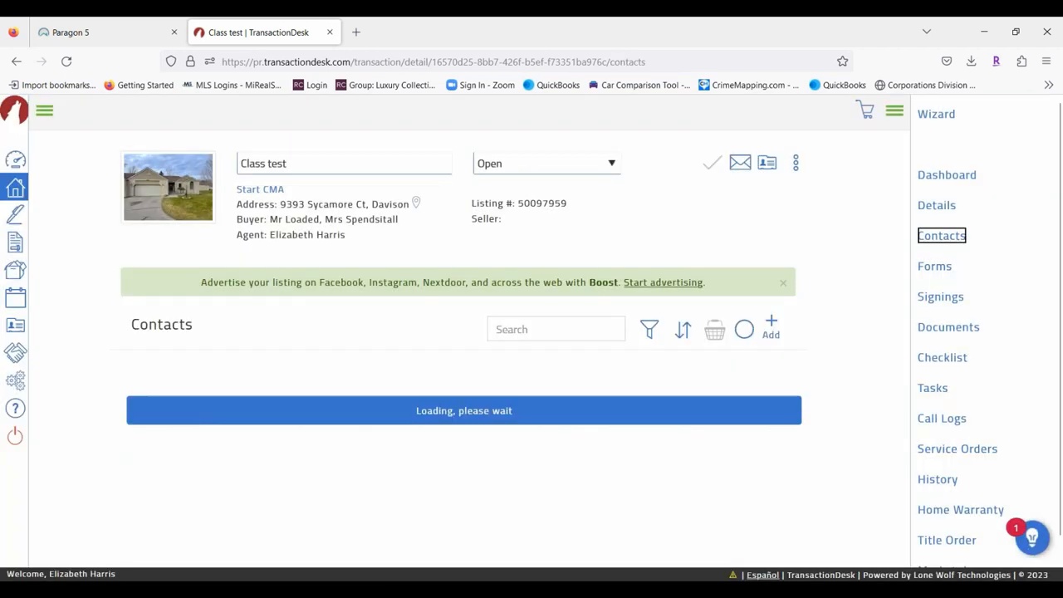
scroll(548, 449, "down", 2)
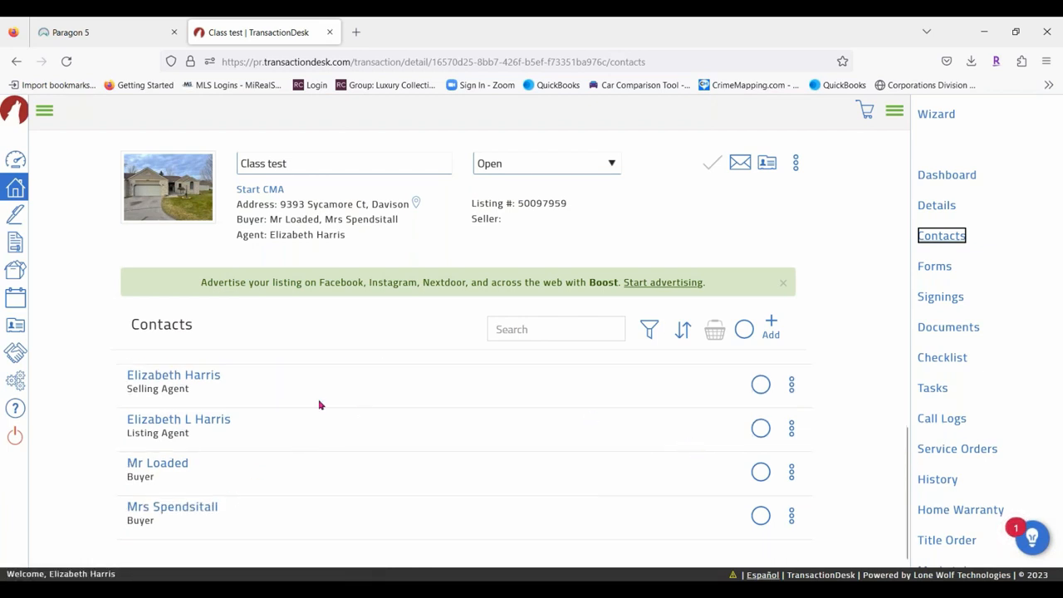
left_click(161, 464)
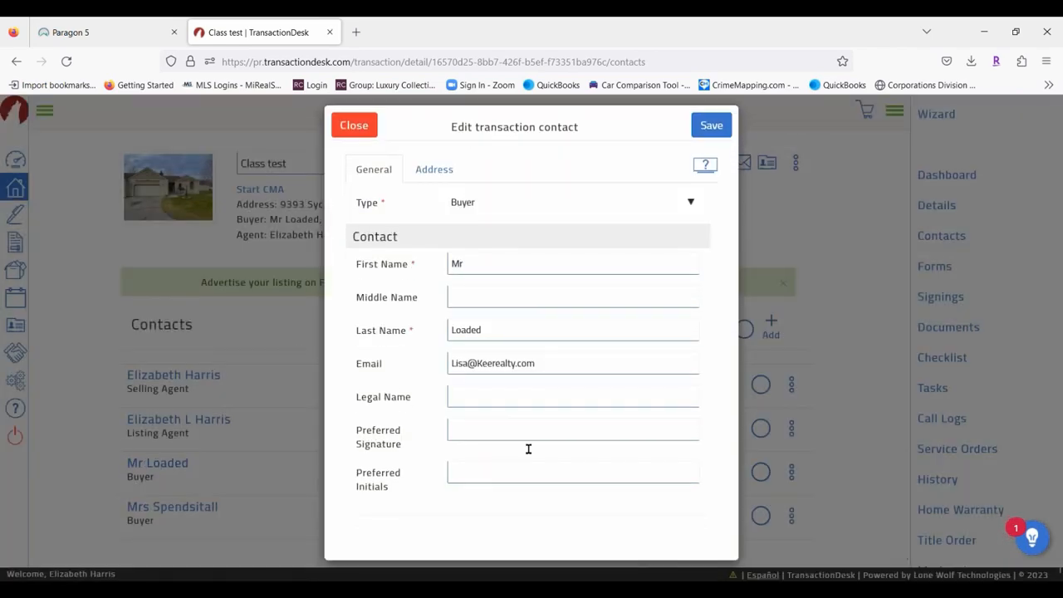
left_click(430, 169)
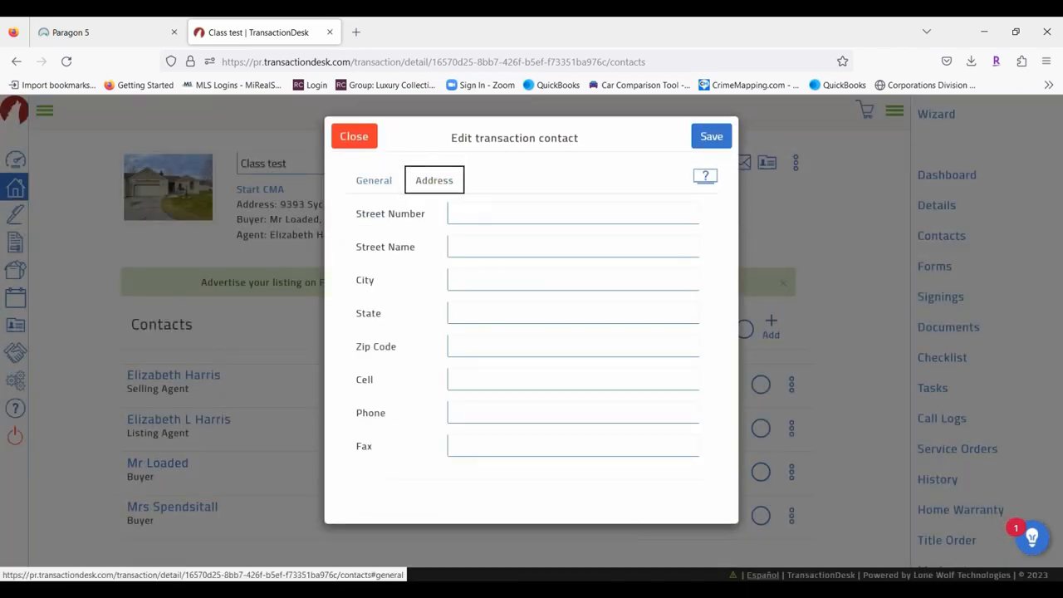
left_click(354, 126)
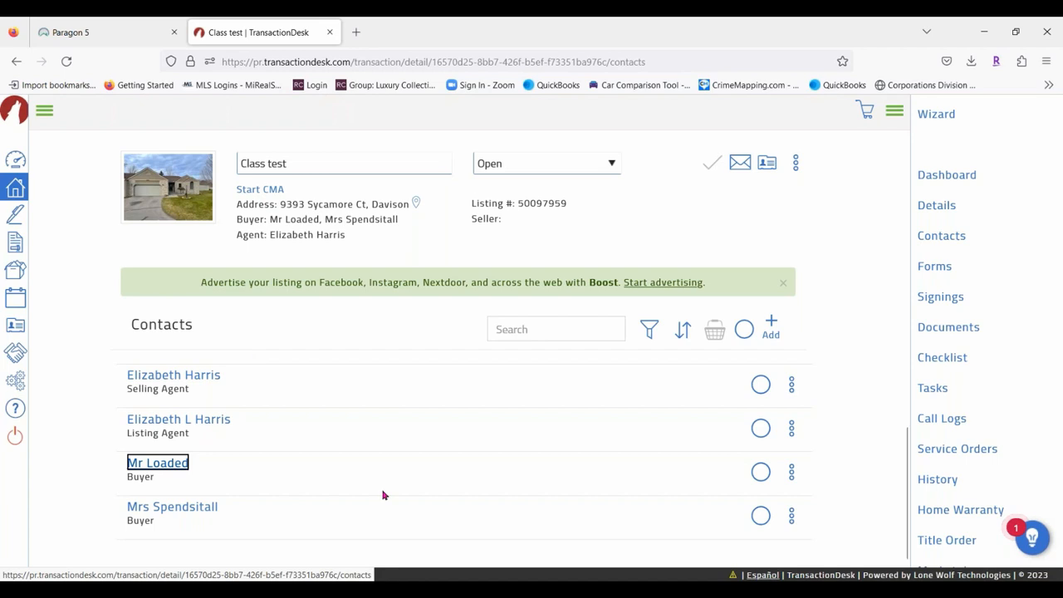
left_click(794, 385)
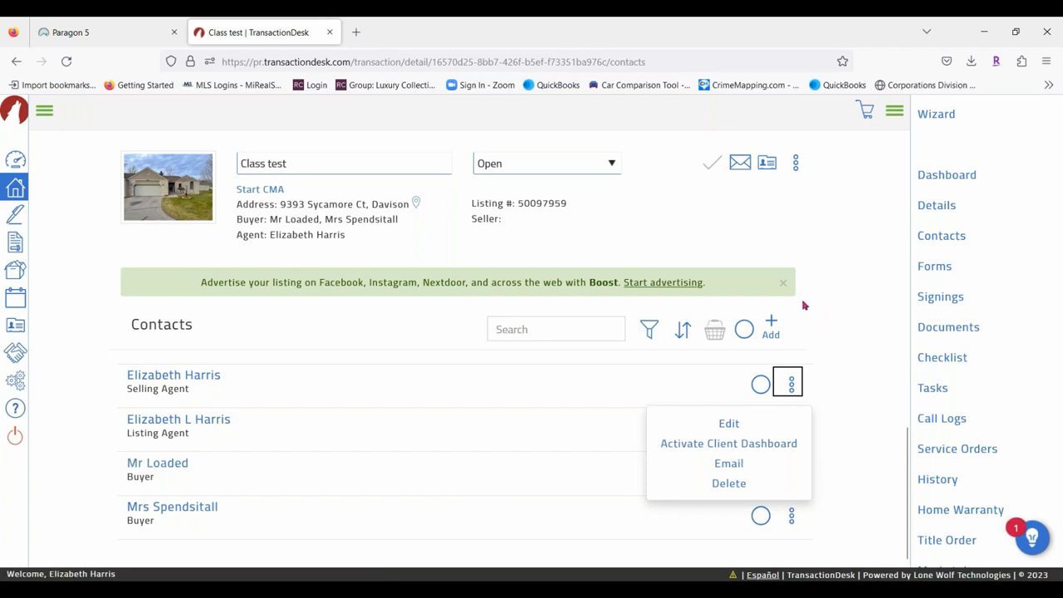
left_click(821, 273)
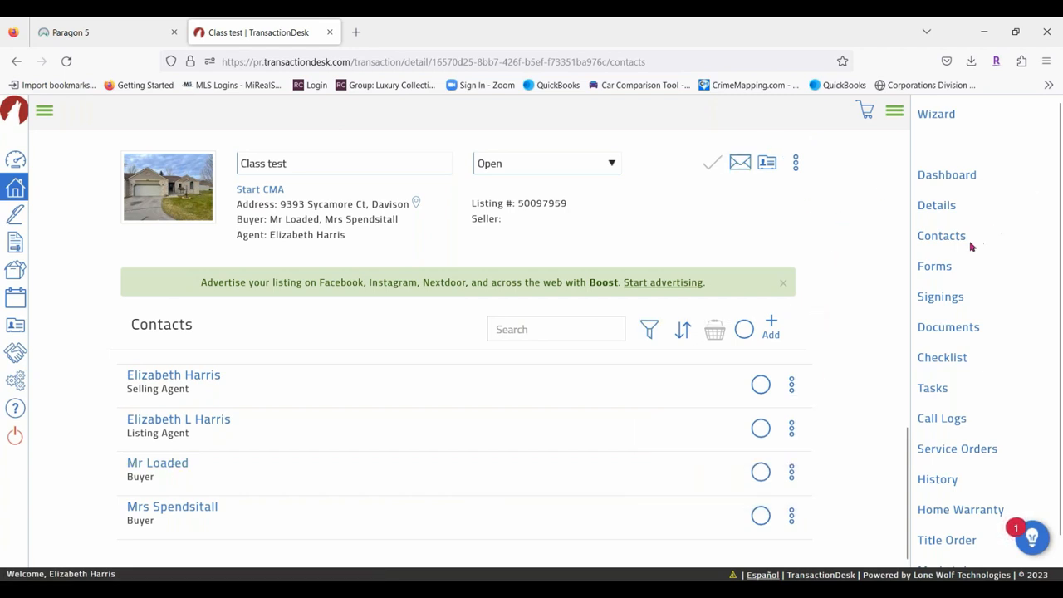
In the Forms list, move Michigan - Buy and Sell Agreement (Rev 8/13) to the top.
left_click(934, 267)
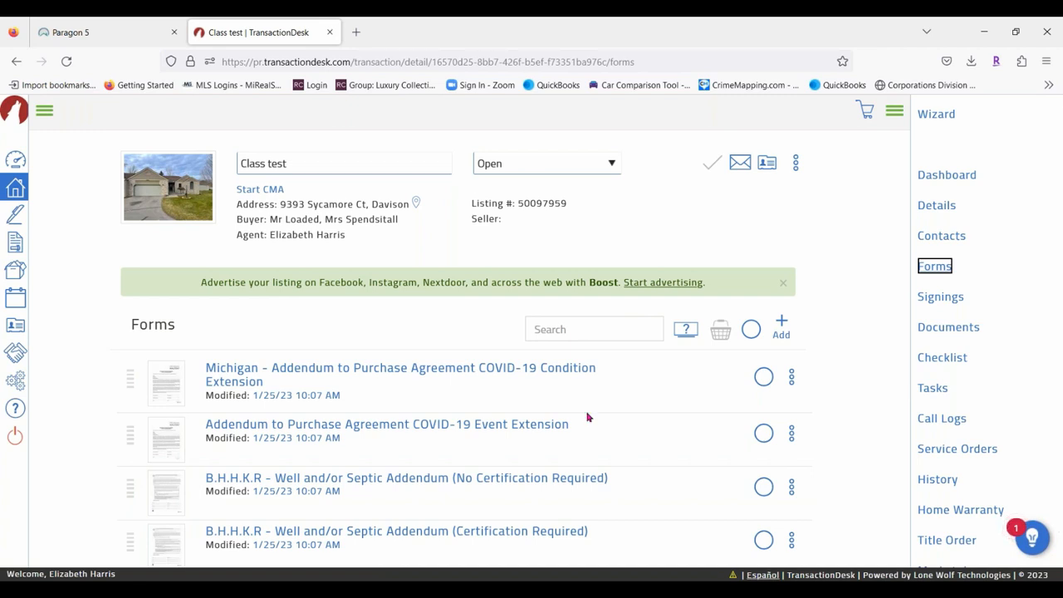
scroll(474, 475, "down", 5)
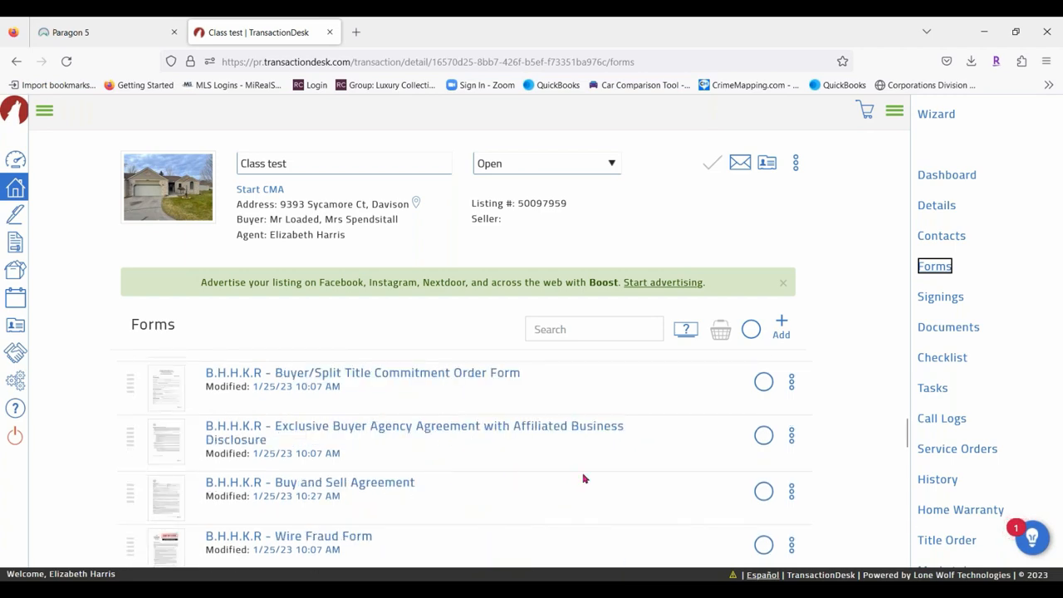
scroll(482, 461, "down", 3)
scroll(415, 468, "down", 6)
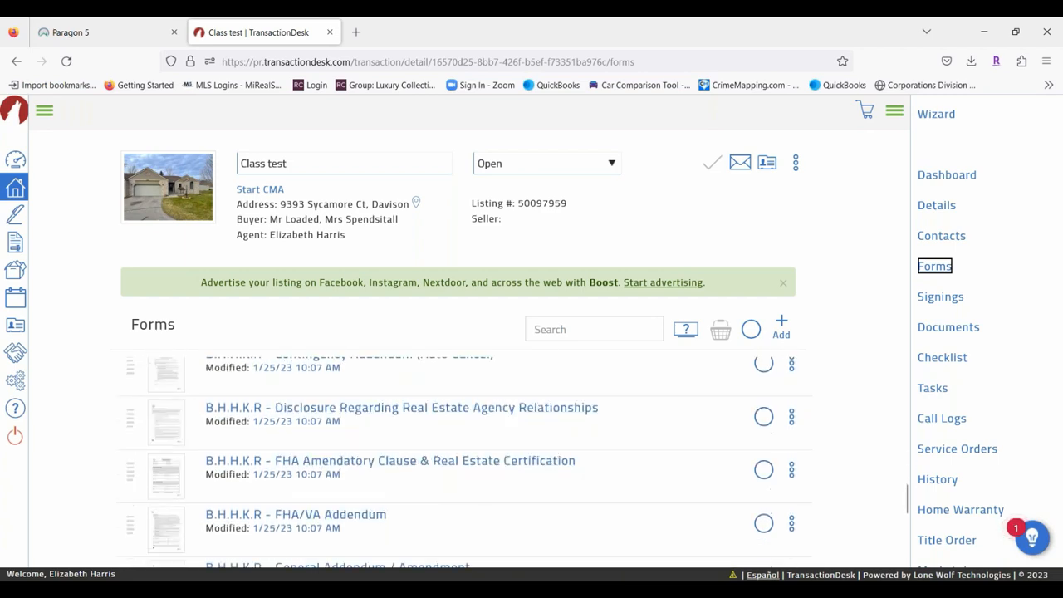
scroll(506, 435, "down", 2)
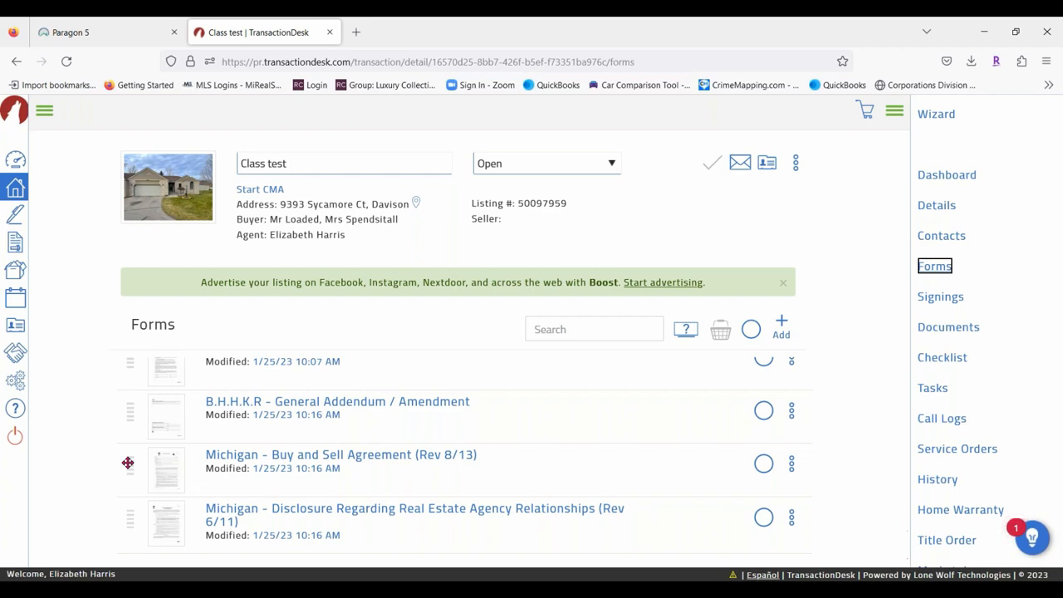
left_click_drag(127, 463, 118, 364)
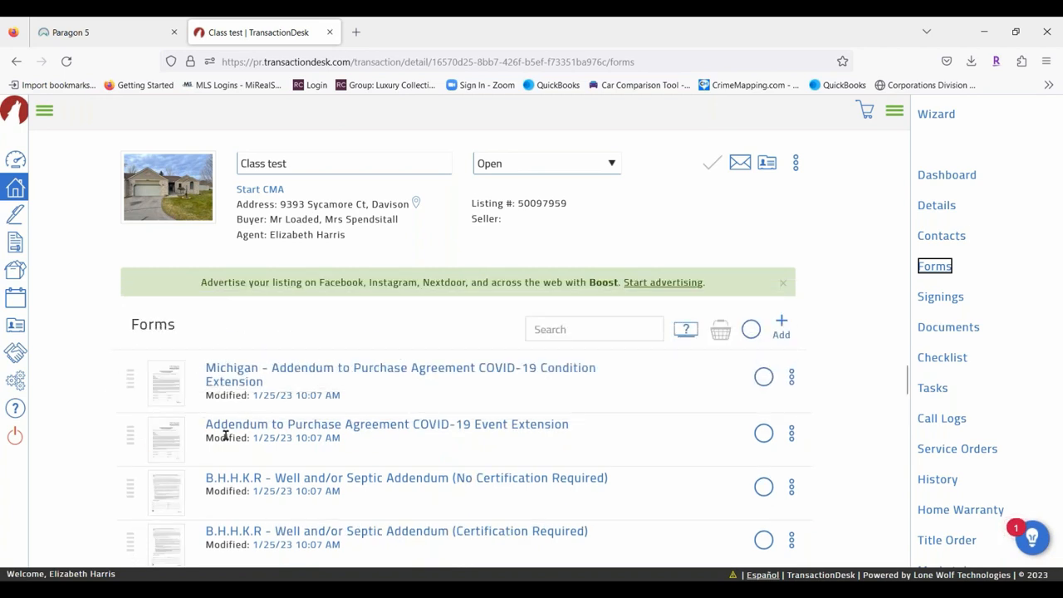
scroll(194, 453, "down", 5)
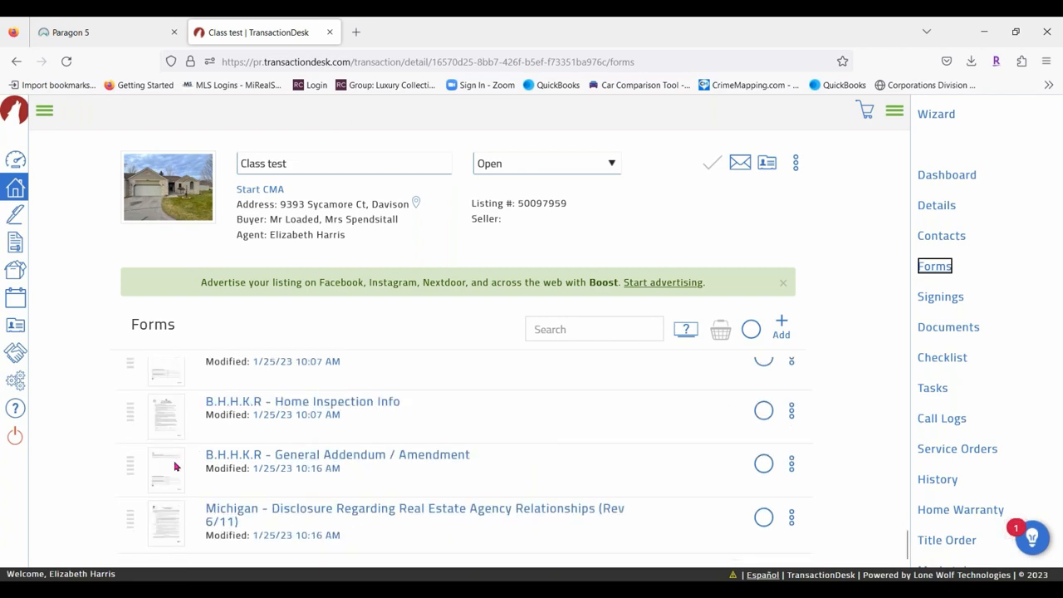
scroll(166, 470, "up", 5)
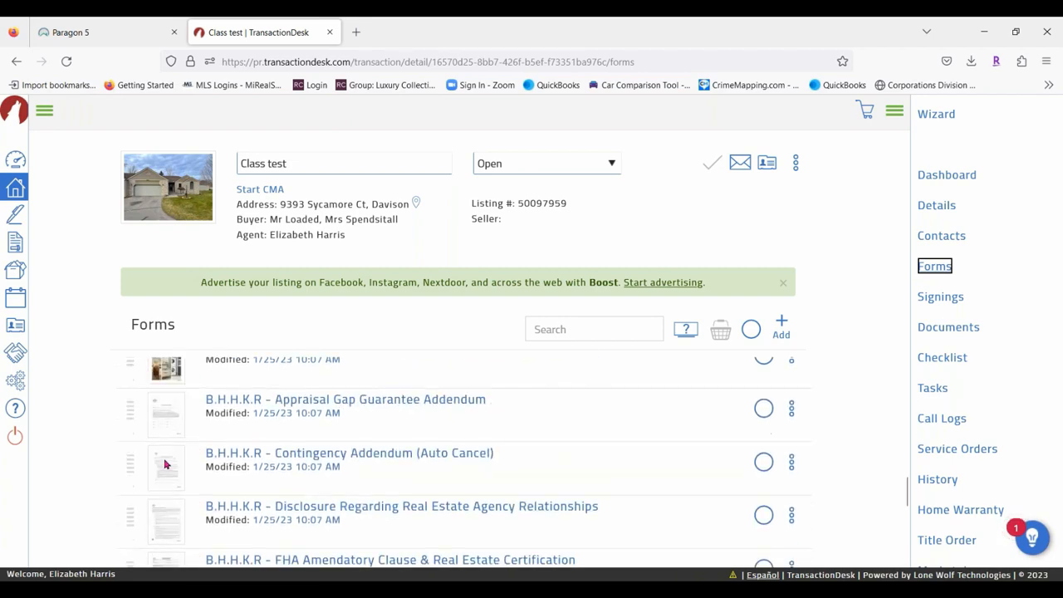
scroll(178, 469, "up", 3)
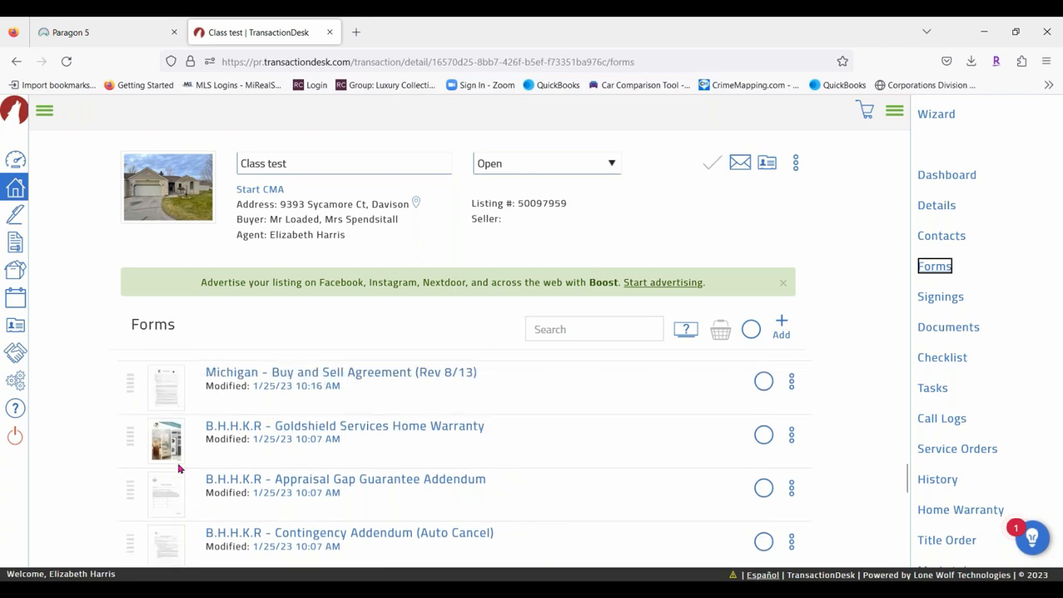
left_click_drag(129, 464, 129, 375)
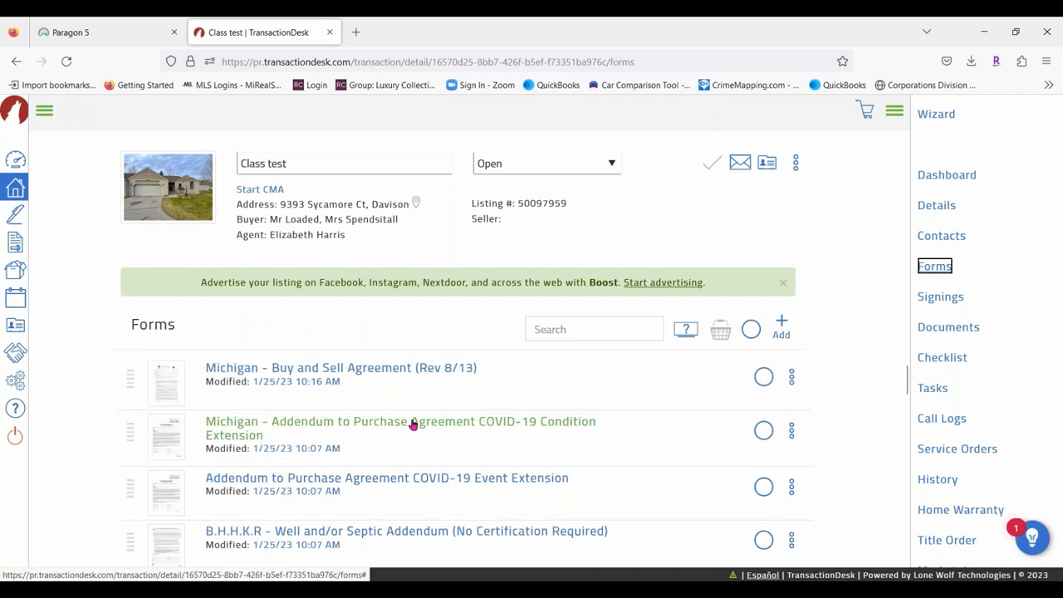
Move the B.H.H.K.R agency relationships disclosure up to second place.
scroll(380, 424, "down", 3)
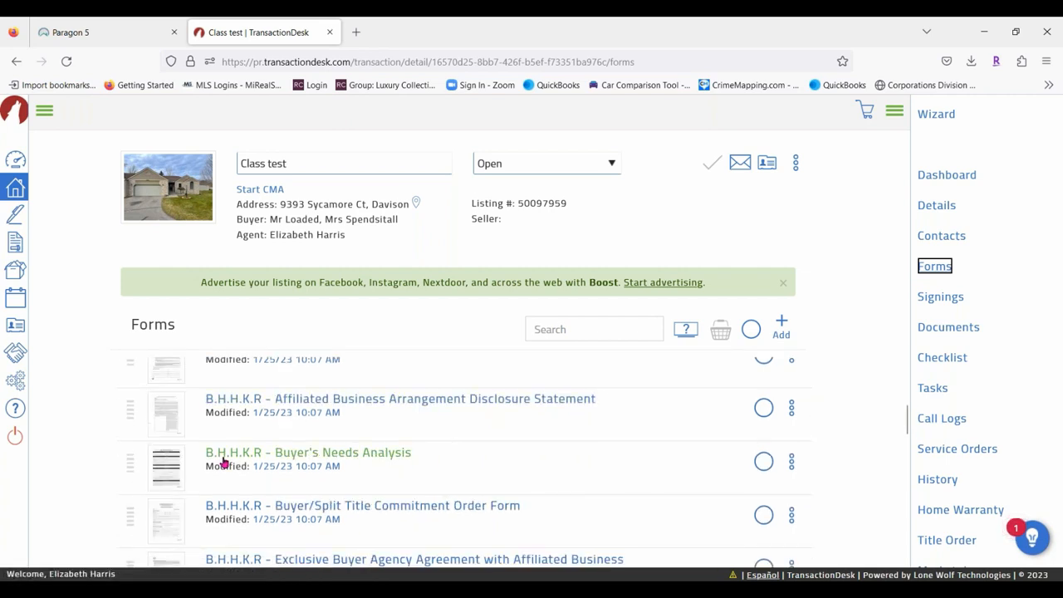
scroll(232, 454, "down", 3)
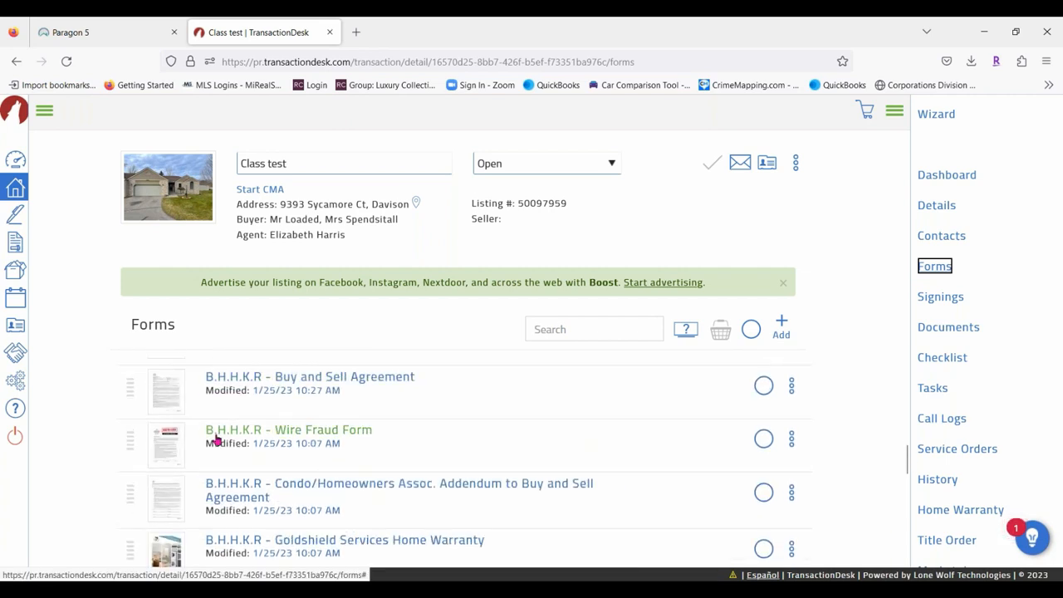
scroll(167, 496, "down", 1)
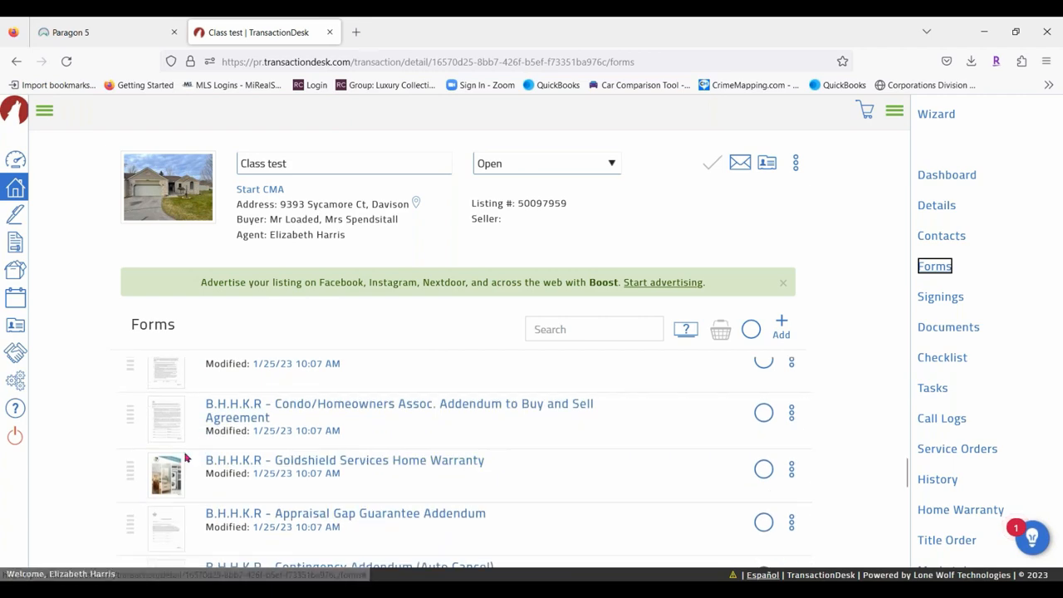
scroll(213, 438, "down", 3)
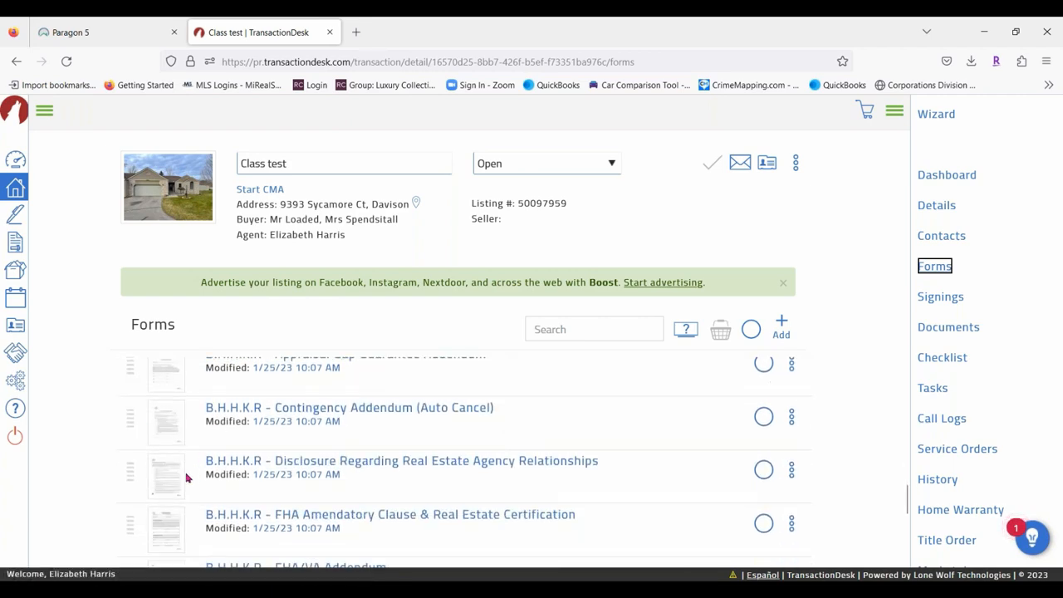
left_click_drag(132, 475, 149, 428)
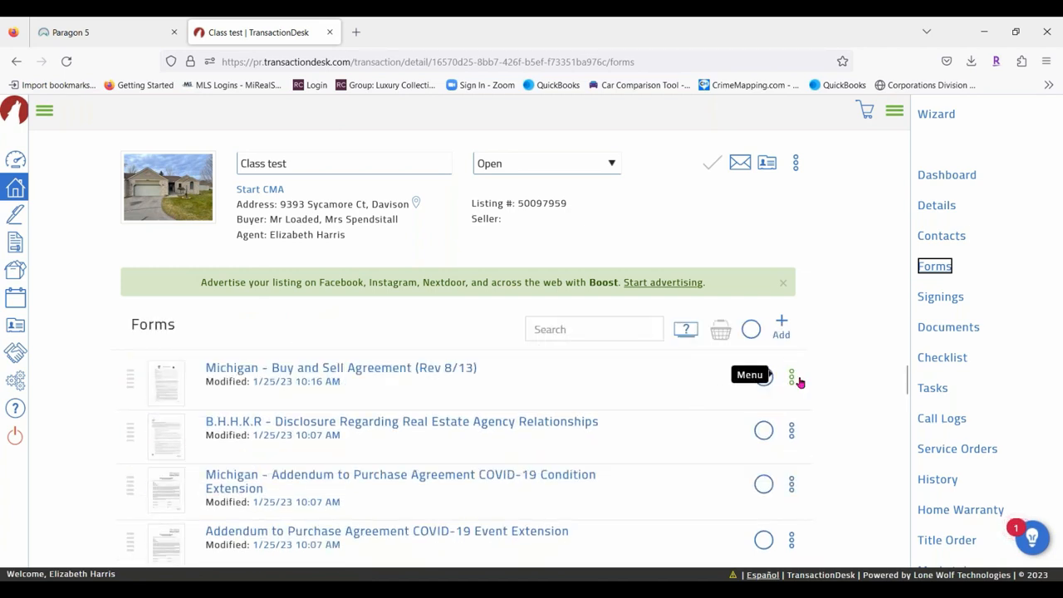
scroll(799, 382, "down", 3)
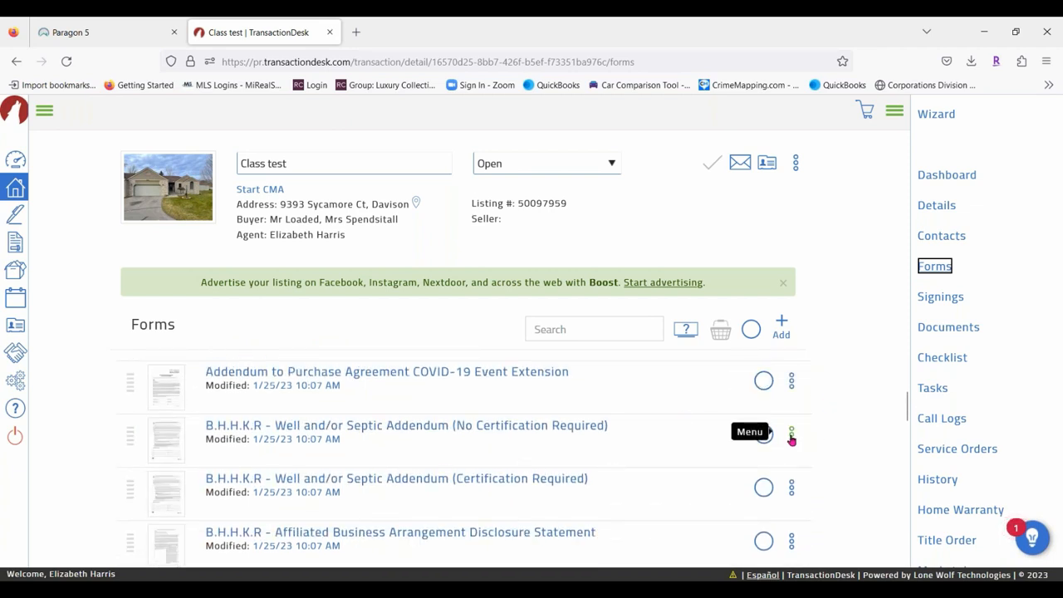
left_click(792, 434)
scroll(827, 394, "down", 2)
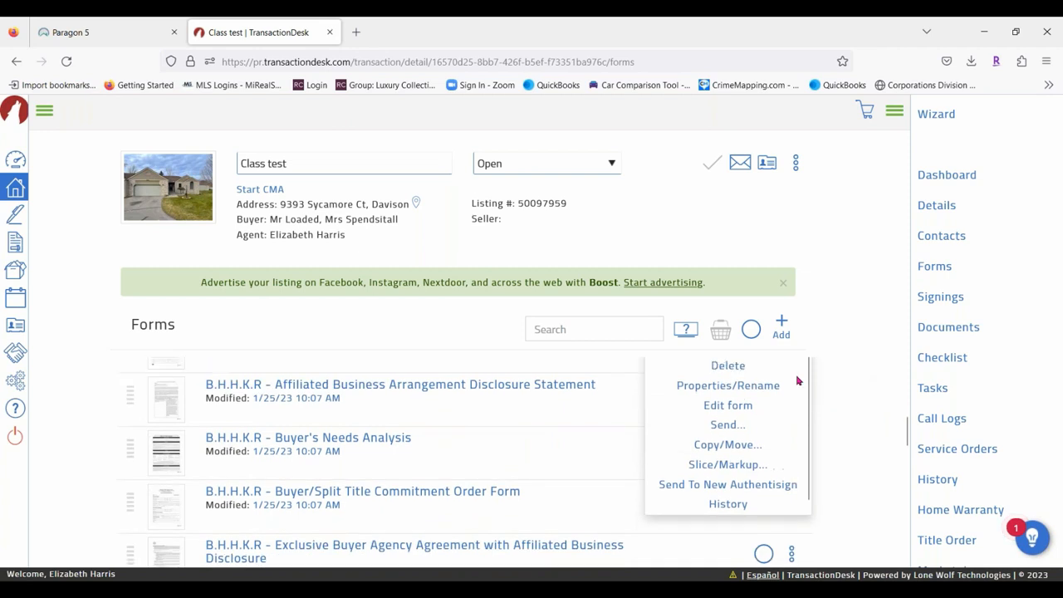
scroll(831, 382, "up", 1)
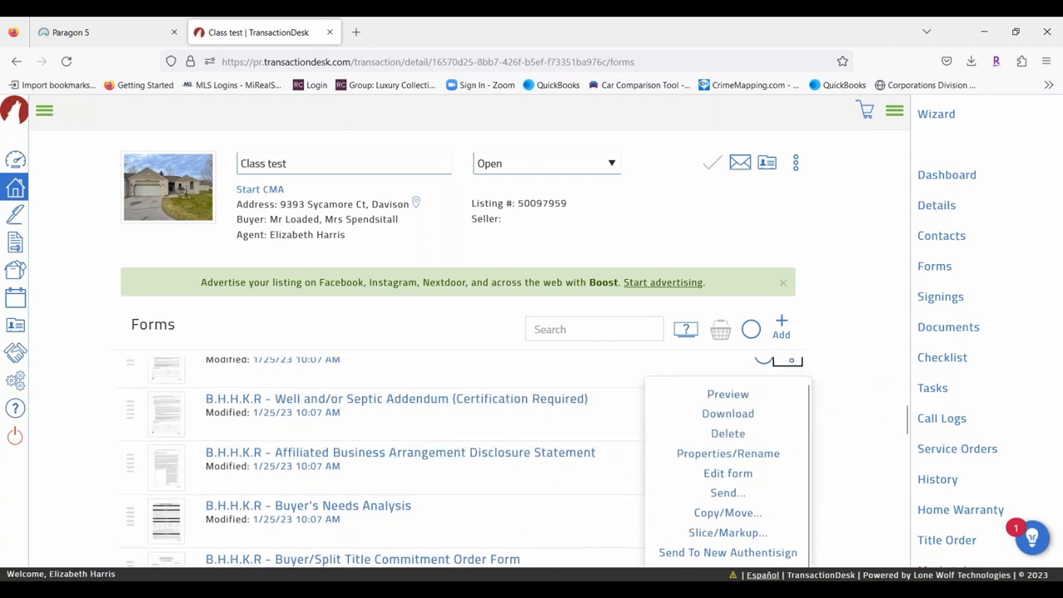
left_click(727, 397)
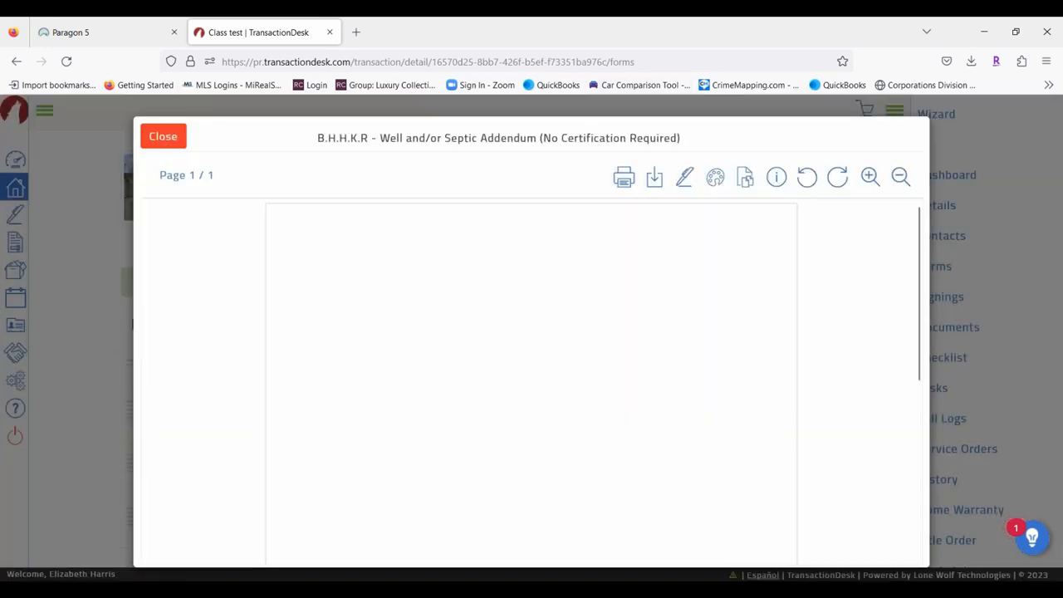
scroll(549, 387, "down", 5)
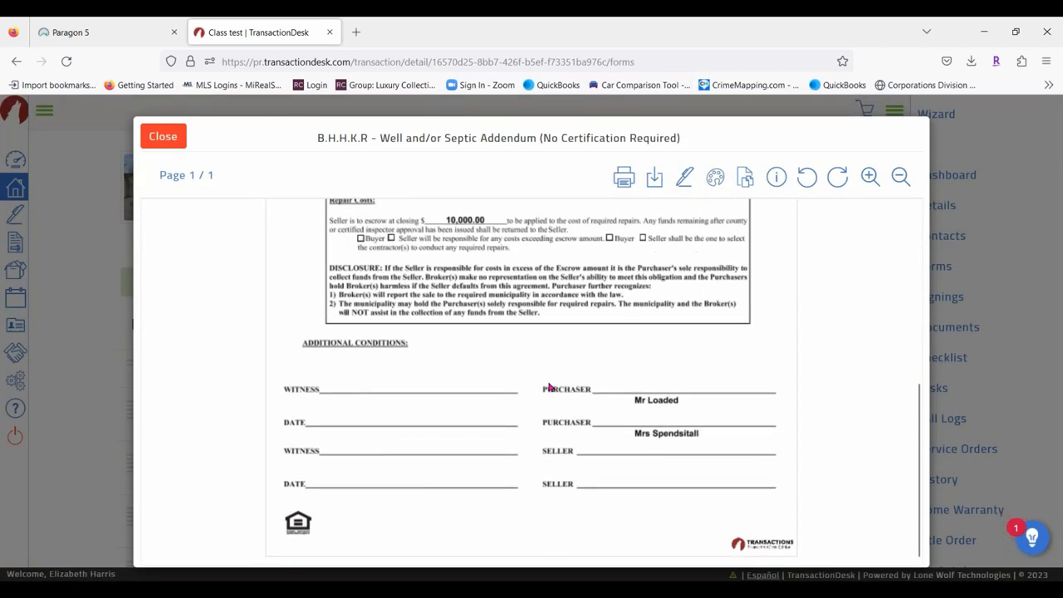
scroll(548, 387, "up", 5)
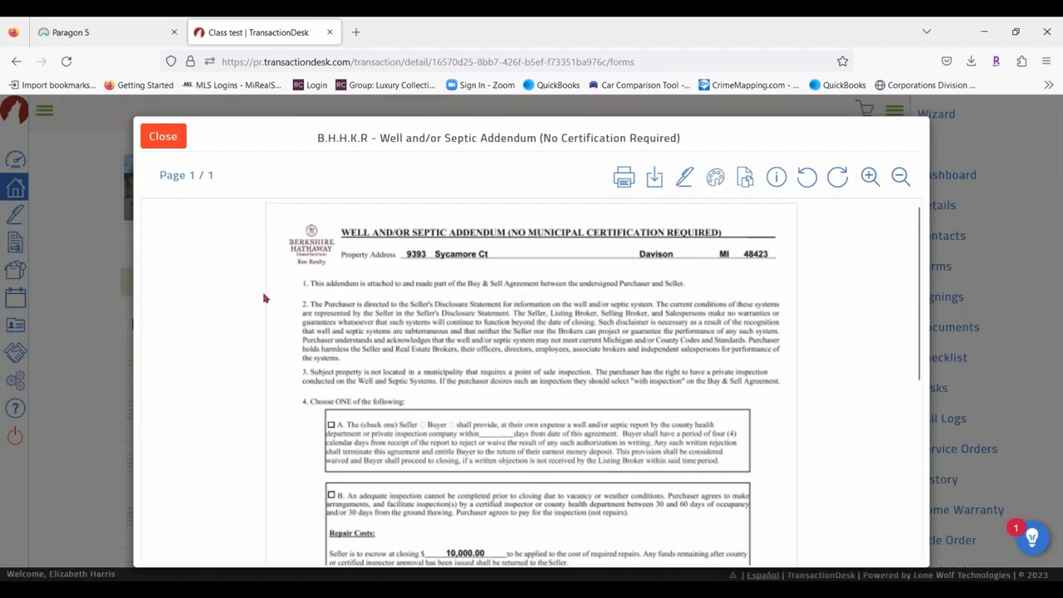
left_click(163, 138)
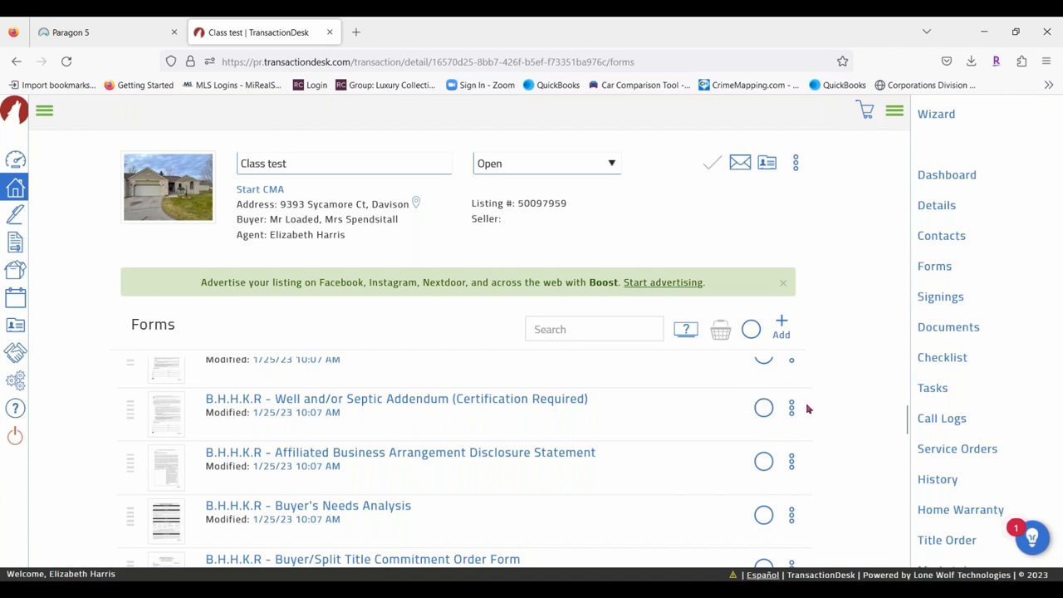
left_click(793, 408)
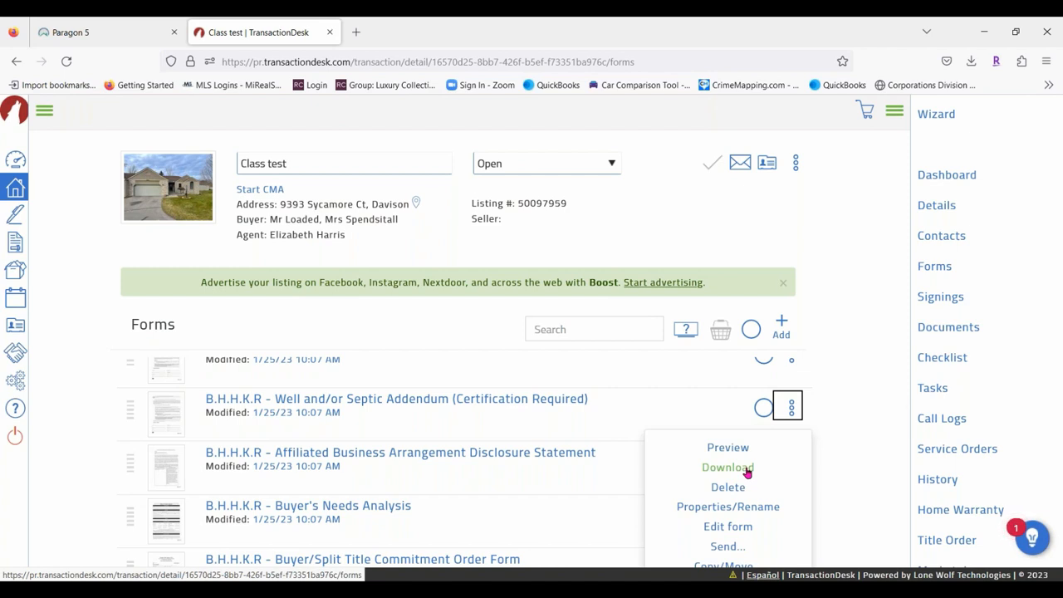
left_click(729, 507)
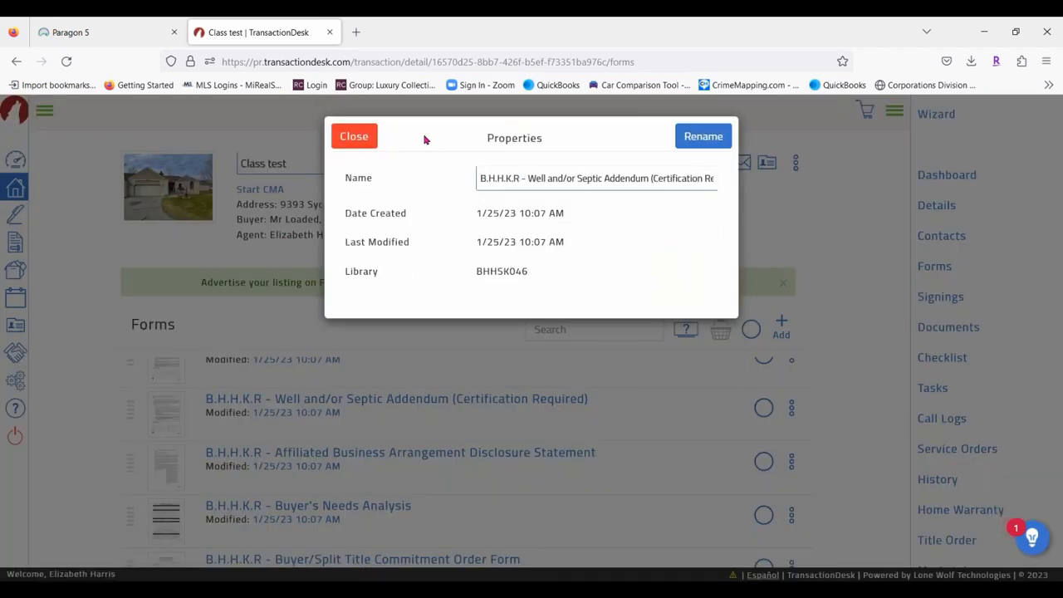
left_click(336, 139)
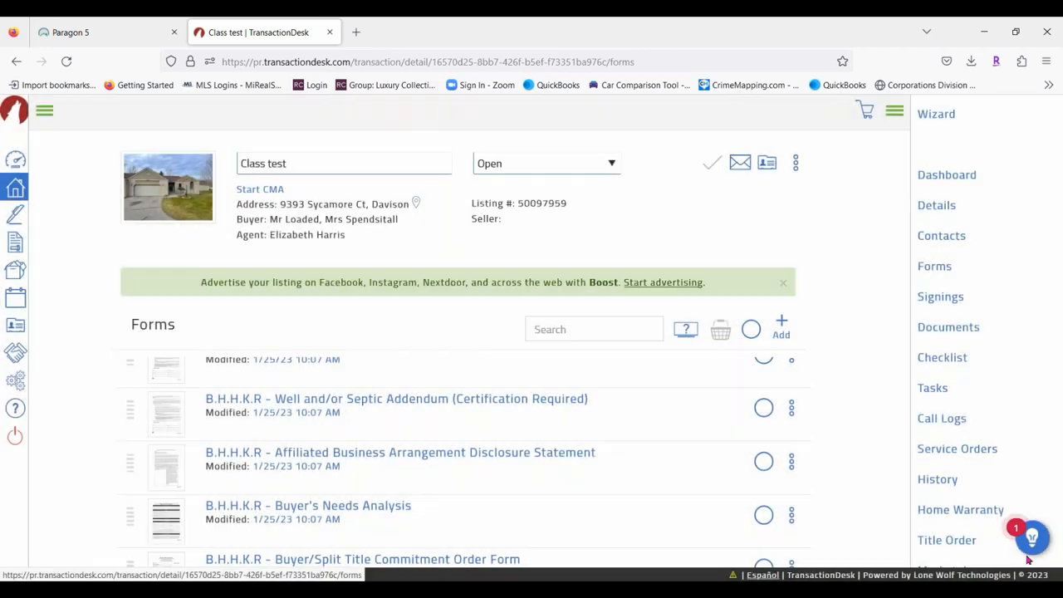
left_click(791, 409)
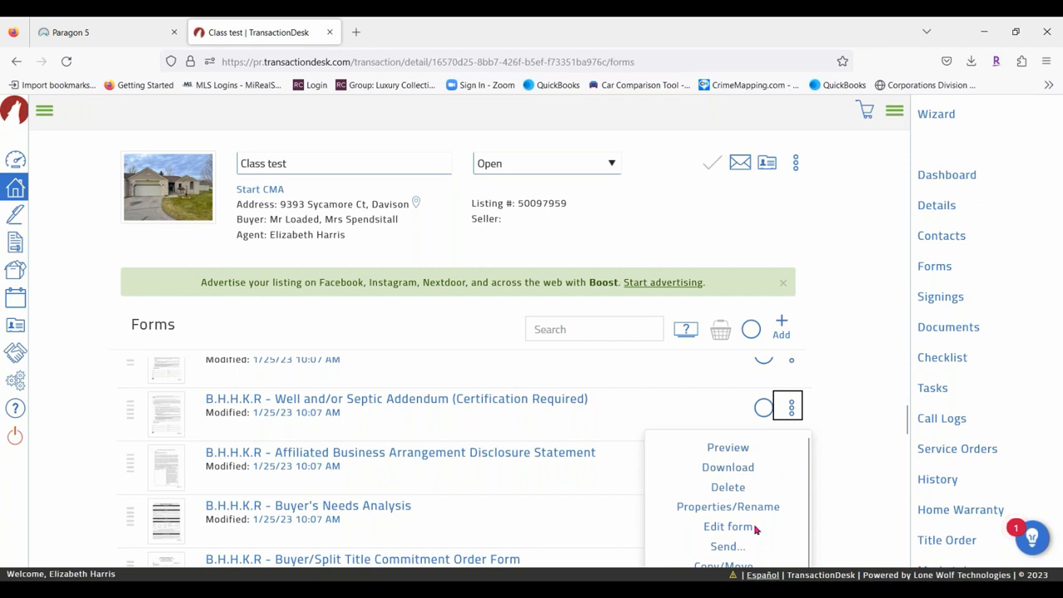
scroll(755, 508, "down", 1)
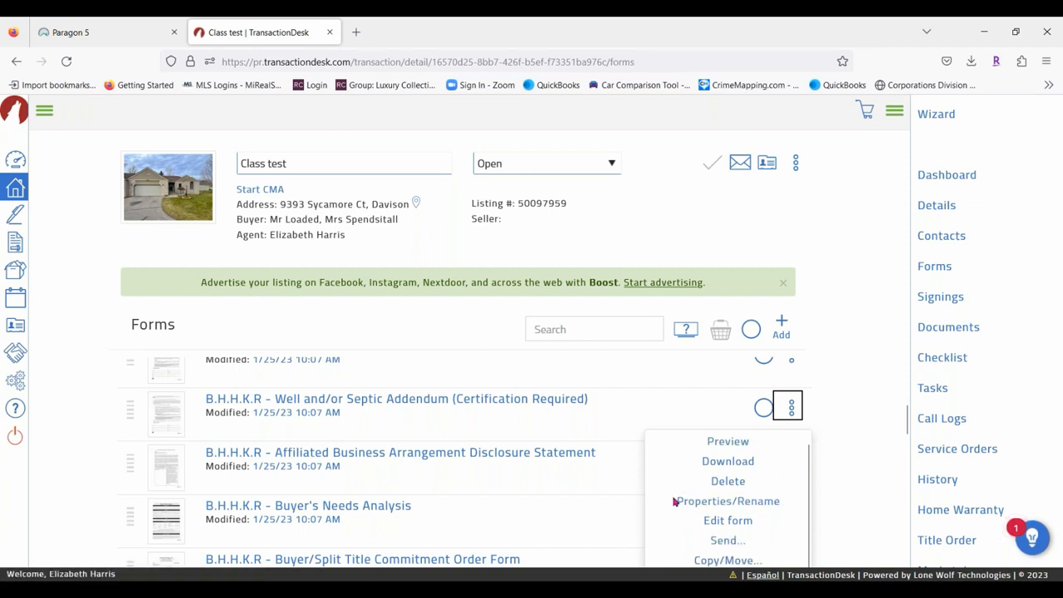
scroll(830, 440, "down", 2)
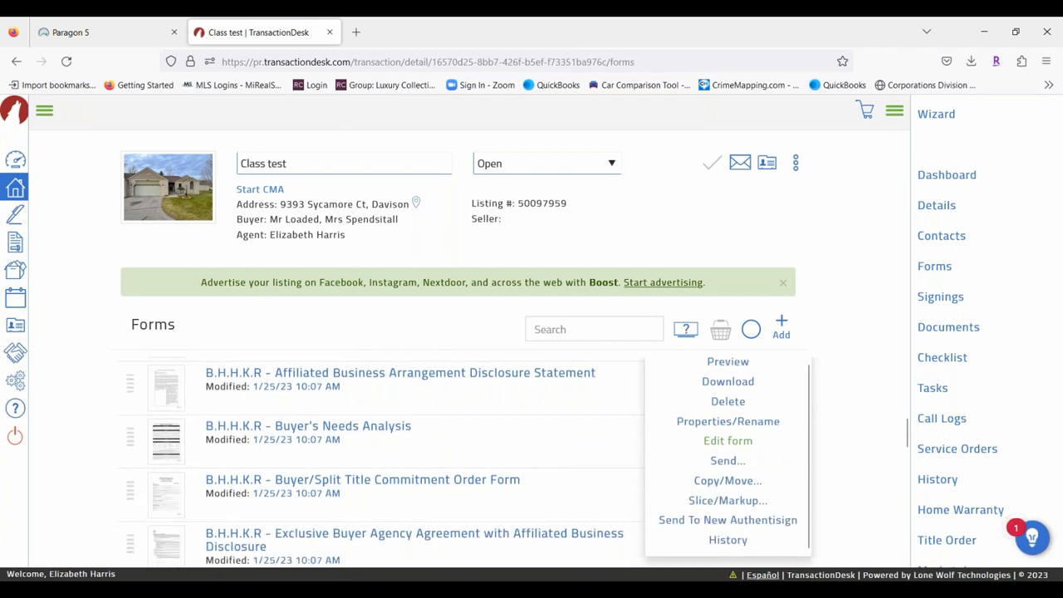
left_click(745, 482)
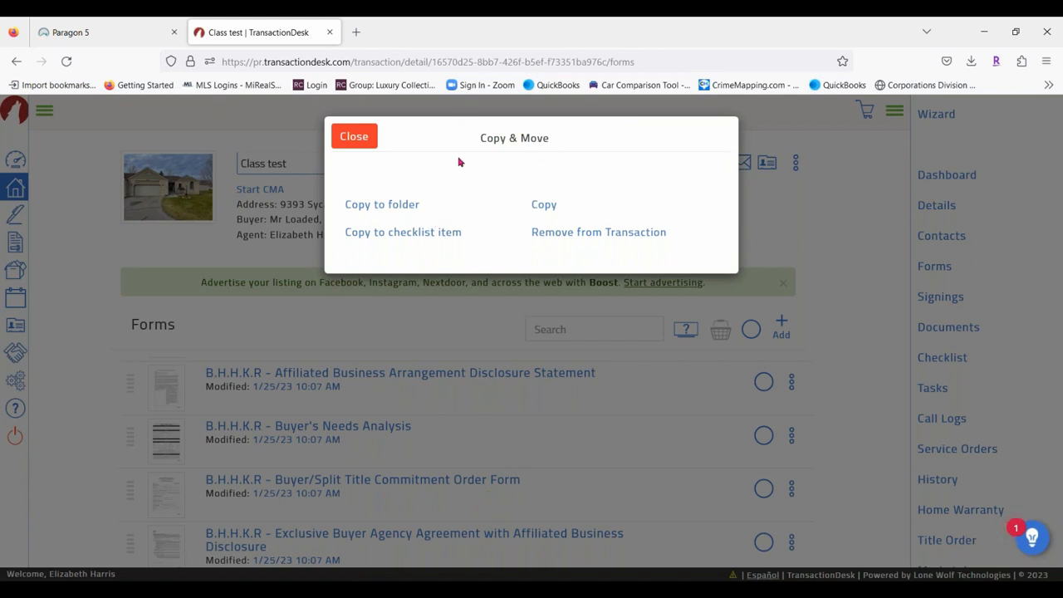
left_click(351, 143)
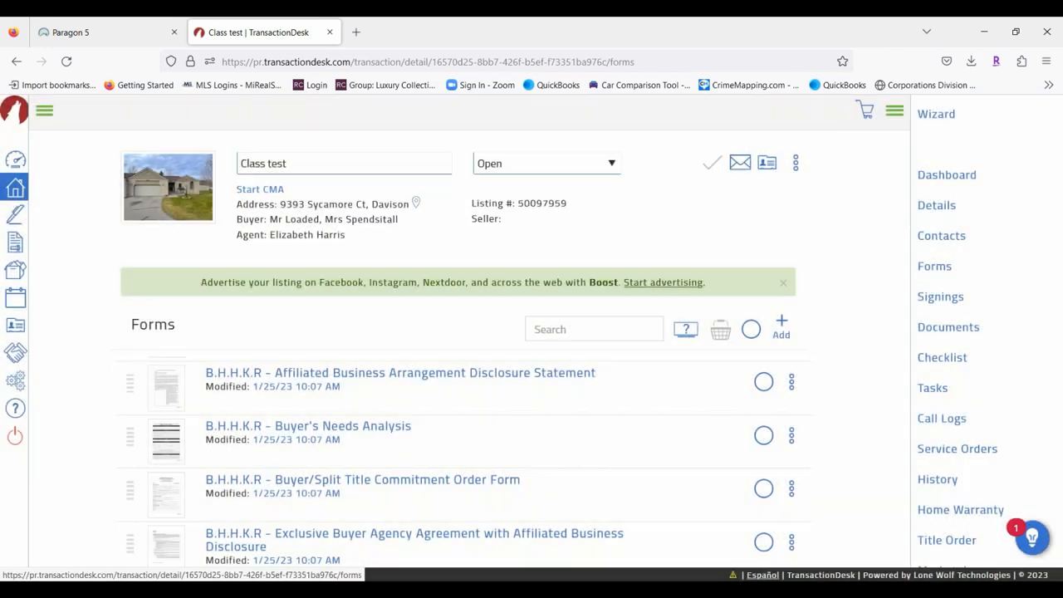
left_click(790, 433)
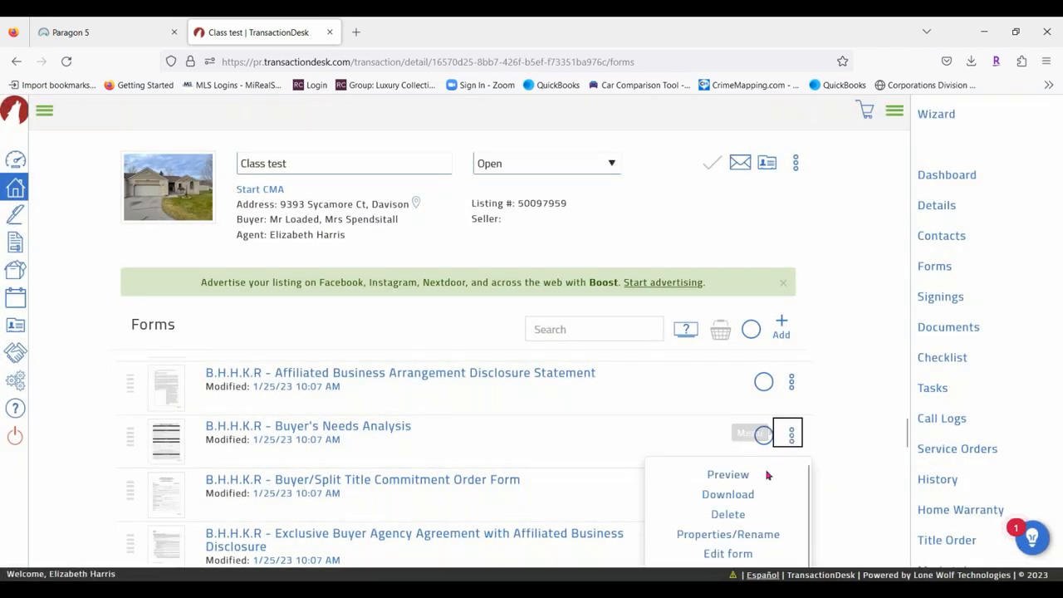
scroll(780, 485, "down", 3)
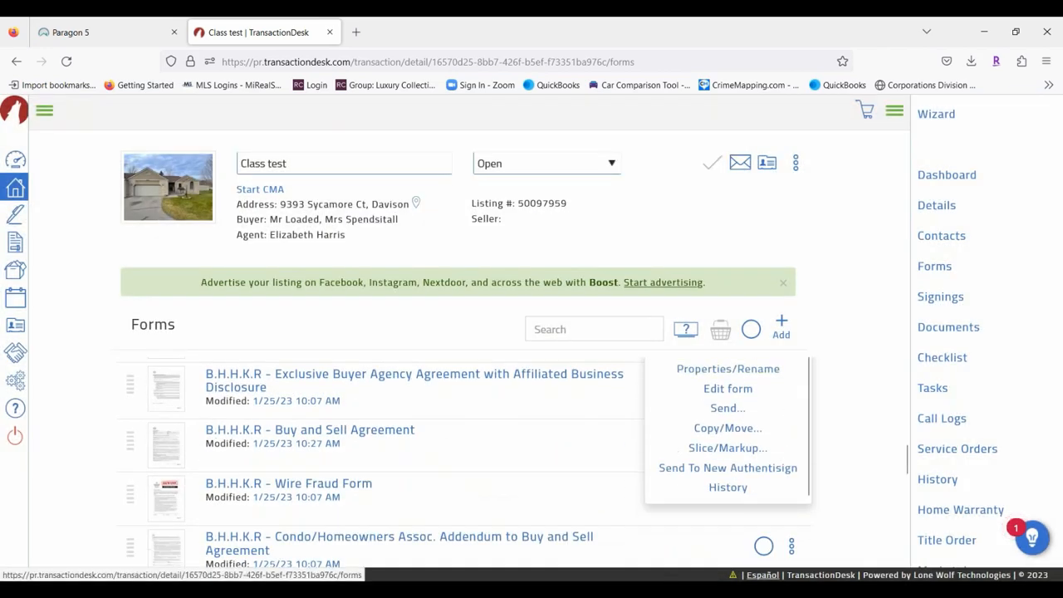
left_click(728, 448)
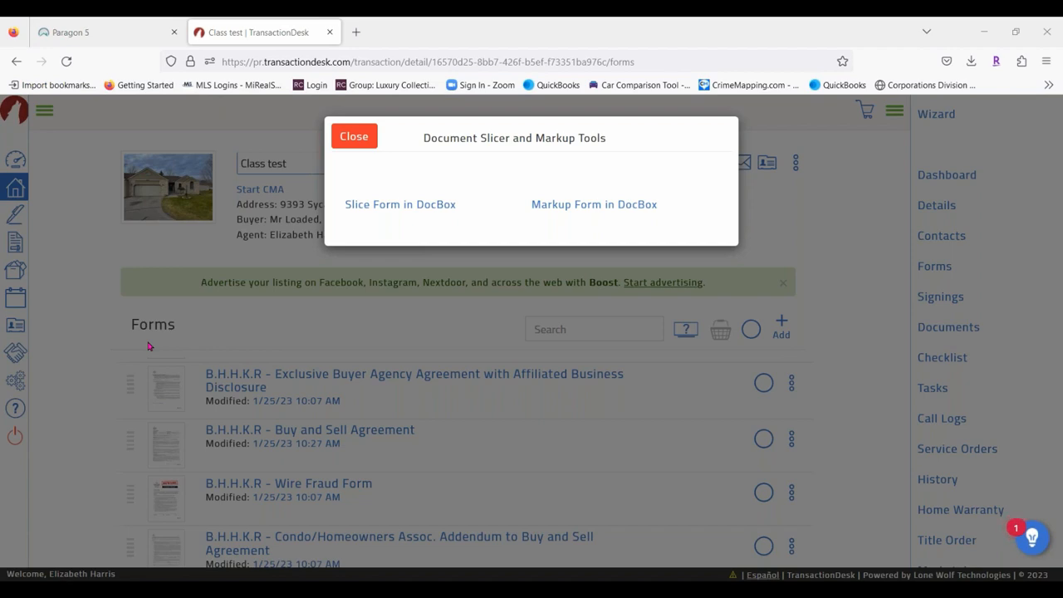
left_click(442, 207)
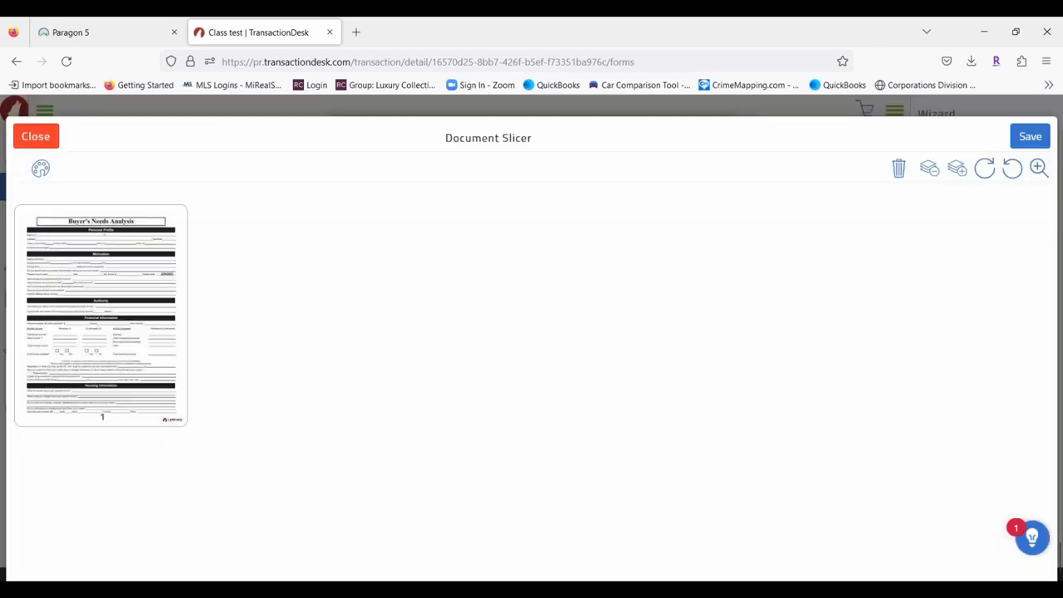
left_click(23, 139)
Open the B.H.H.K.R Buy and Sell Agreement in the DocBox Document Slicer via Slice/Markup.
scroll(482, 440, "down", 3)
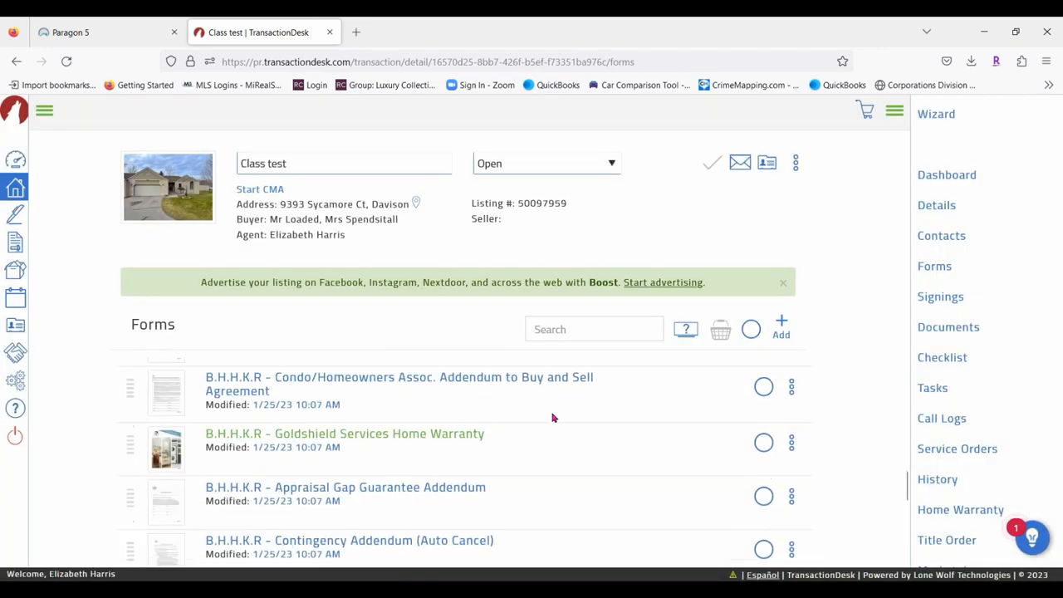
scroll(522, 427, "down", 3)
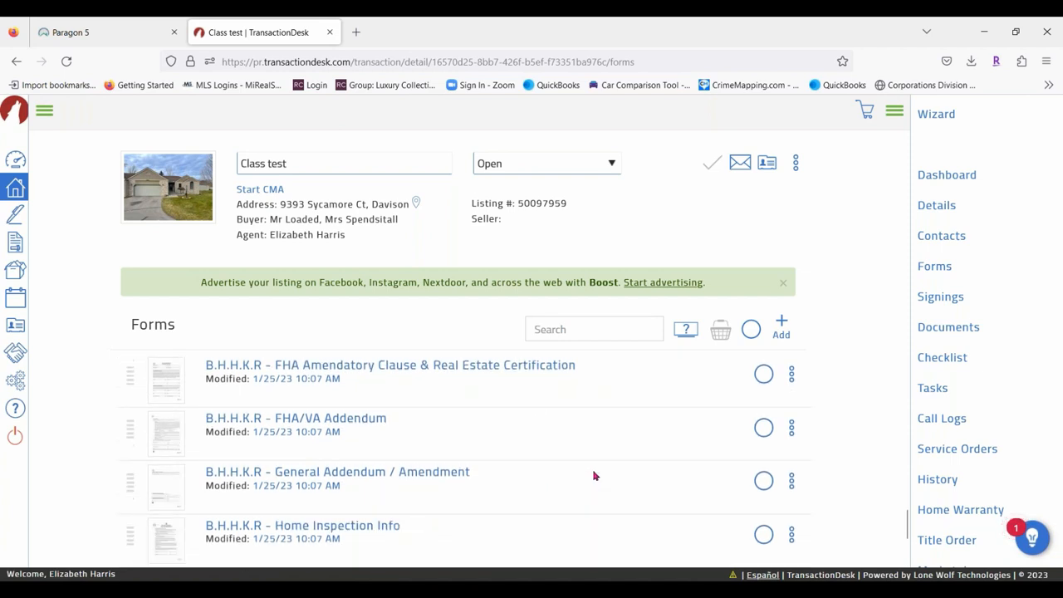
scroll(593, 474, "down", 1)
scroll(627, 486, "down", 2)
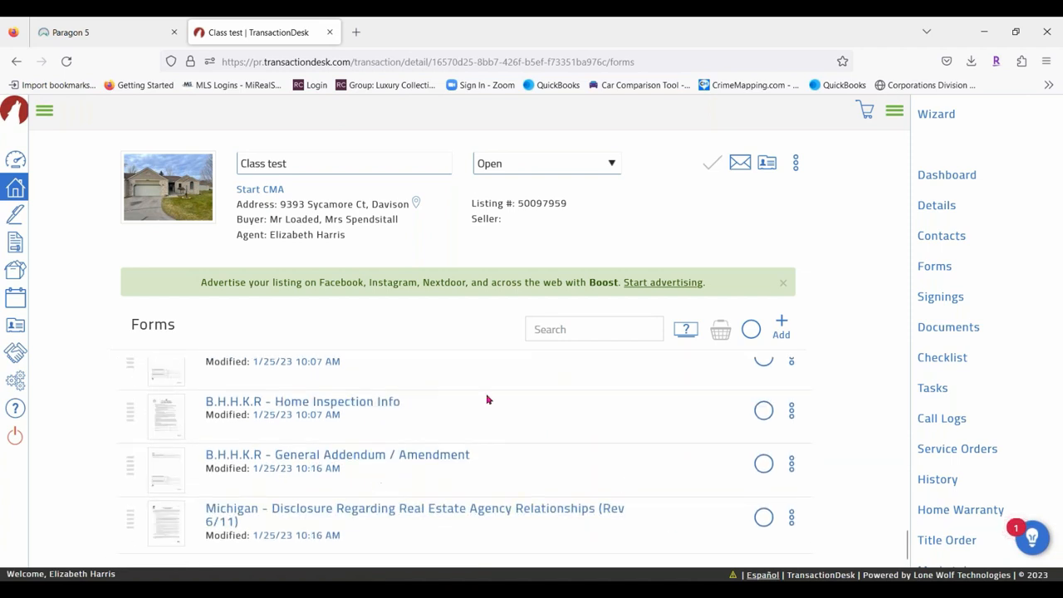
scroll(638, 478, "up", 4)
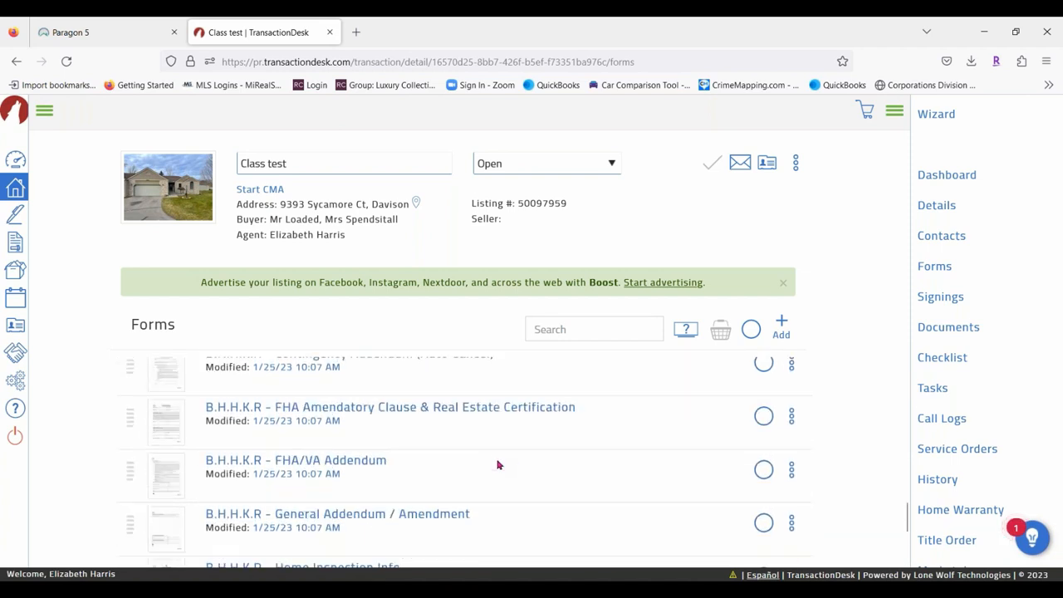
scroll(582, 482, "up", 2)
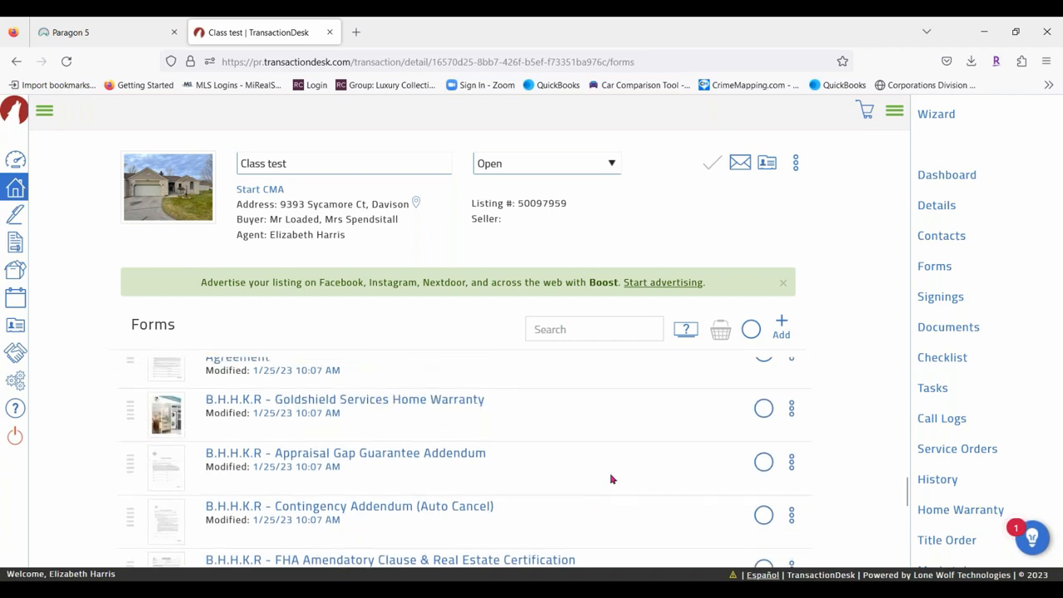
scroll(600, 477, "up", 2)
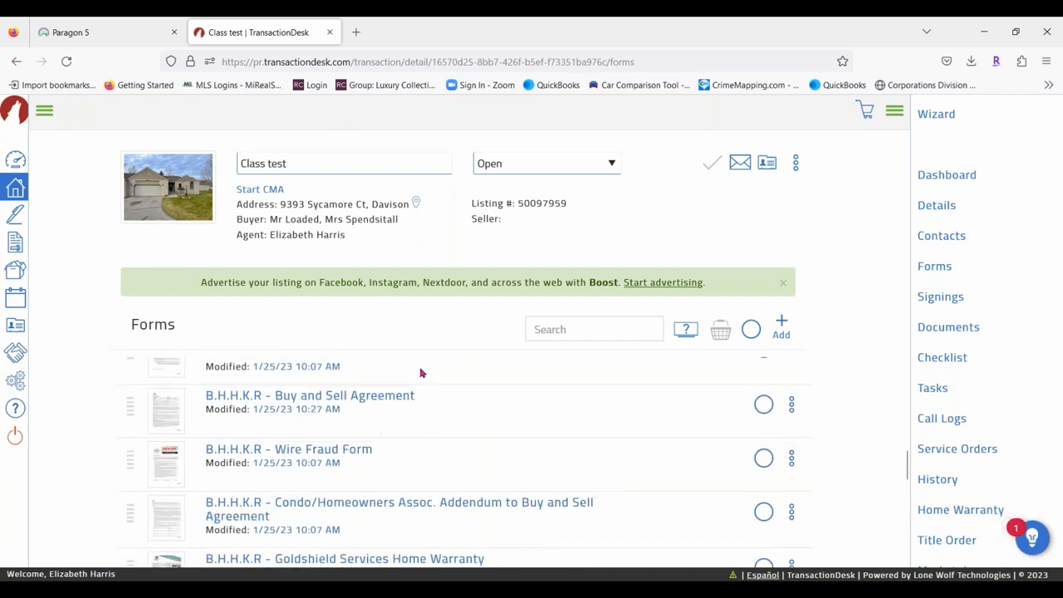
left_click(791, 404)
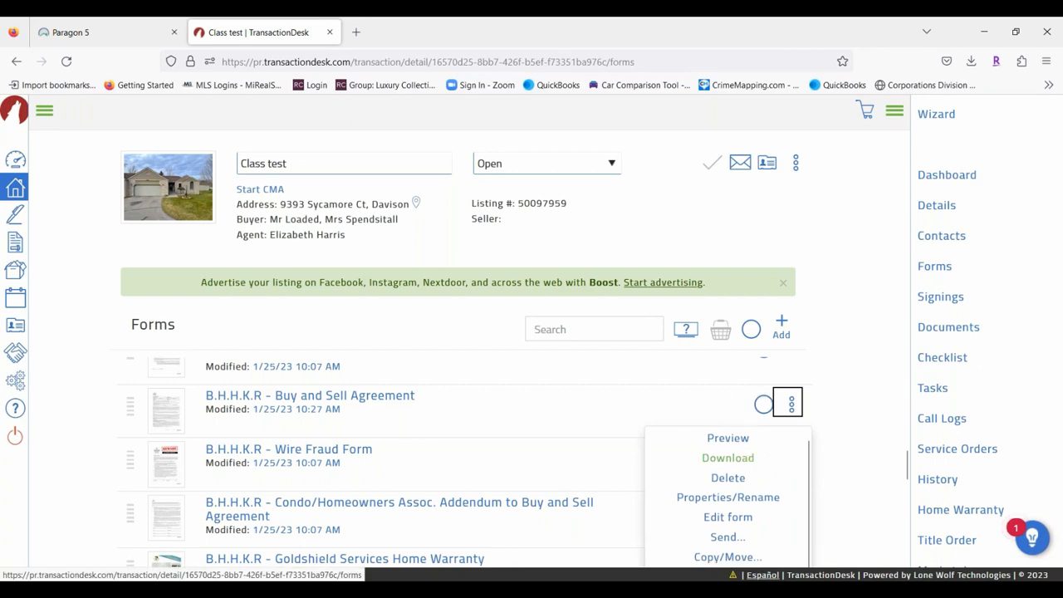
scroll(730, 498, "down", 2)
left_click(729, 498)
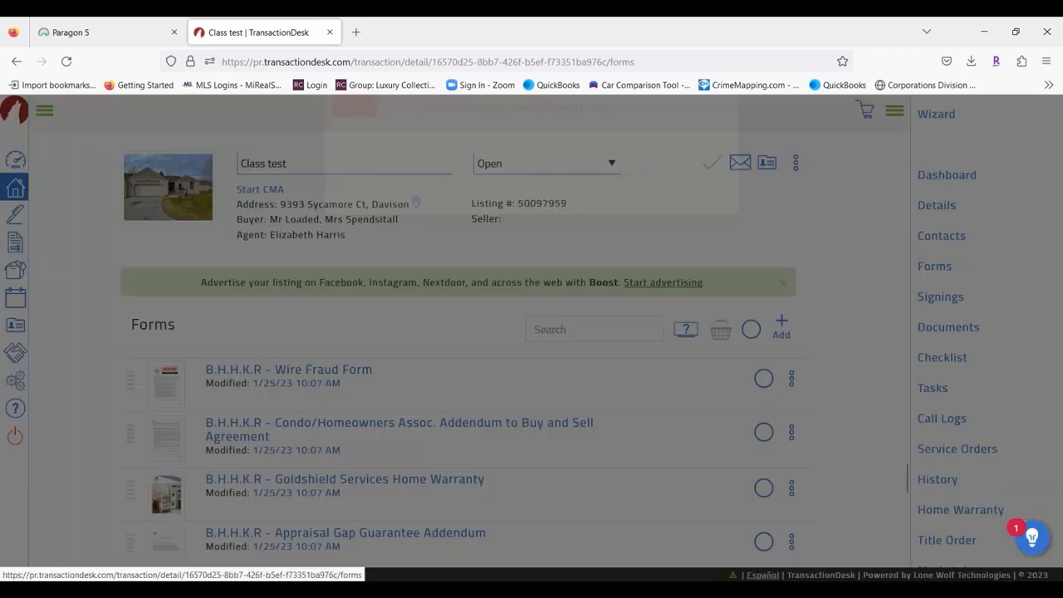
left_click(387, 204)
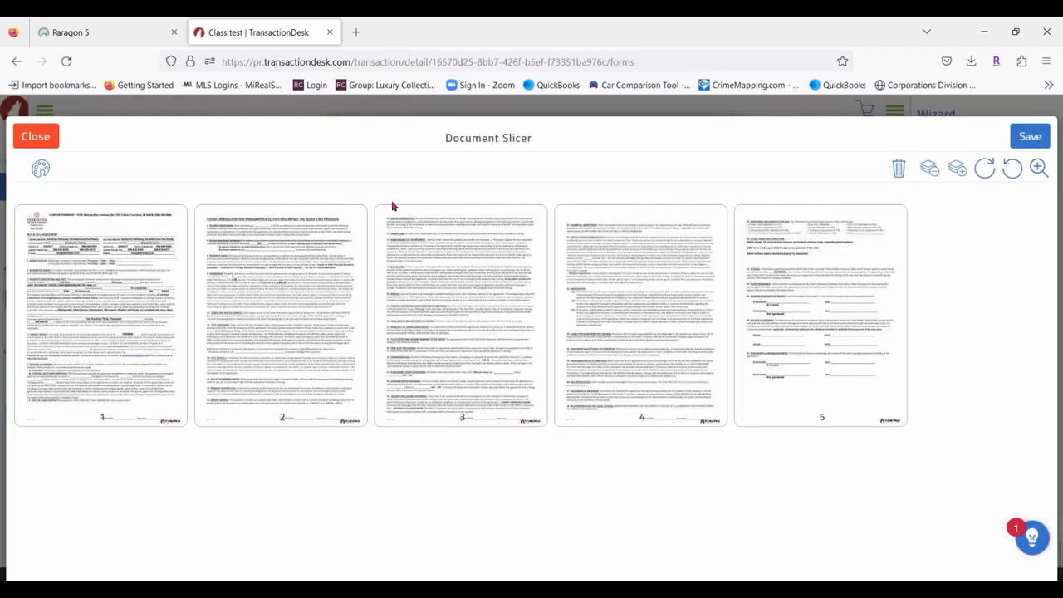
Select pages 5, 4, 3 and 2 and delete them, keeping only page 1.
left_click(872, 316)
left_click(687, 286)
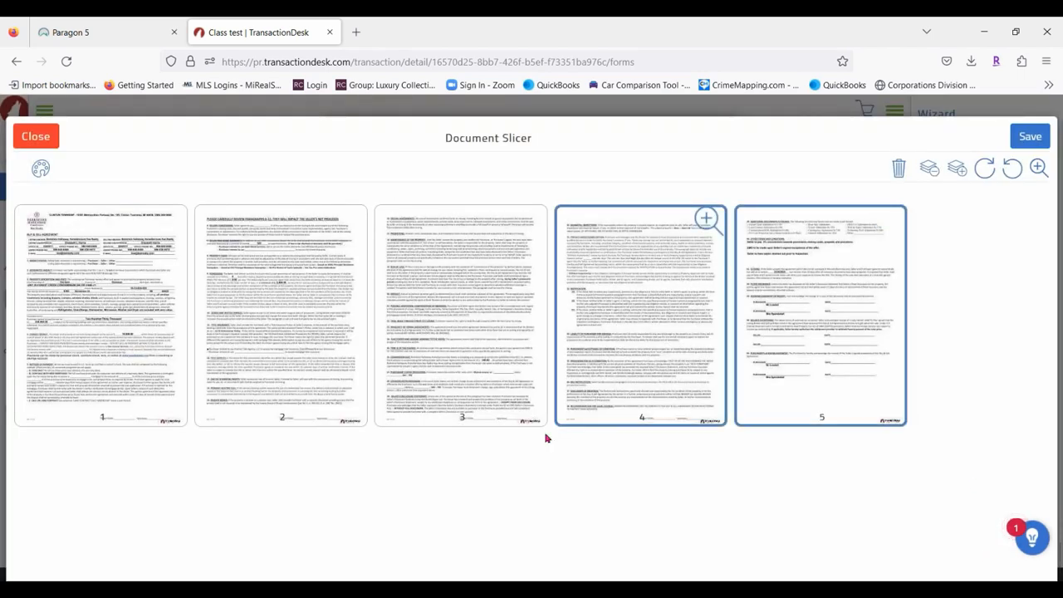
left_click(501, 271)
left_click(261, 258)
left_click(62, 278)
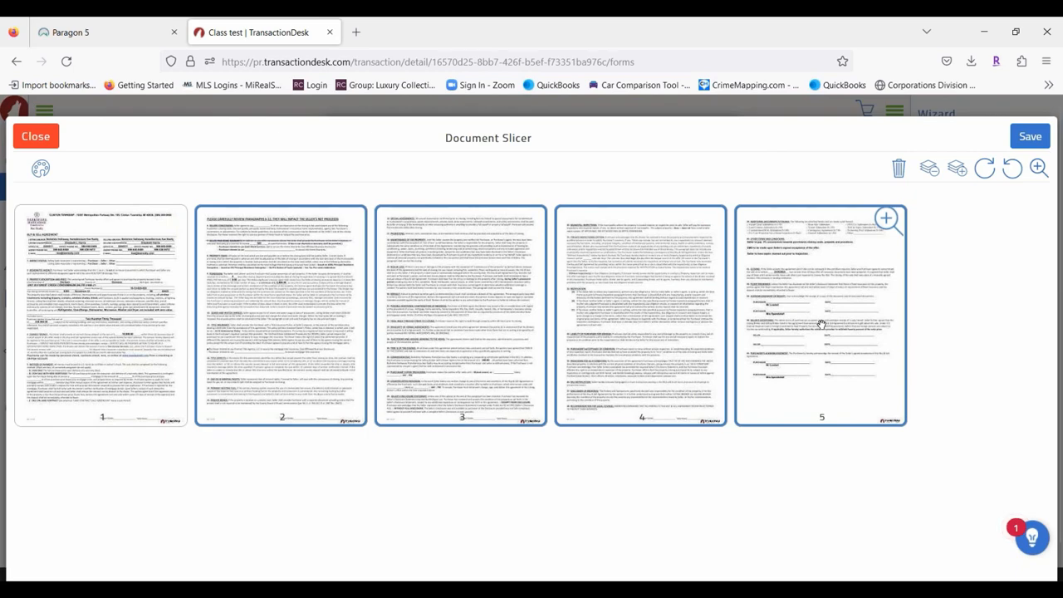
left_click(901, 169)
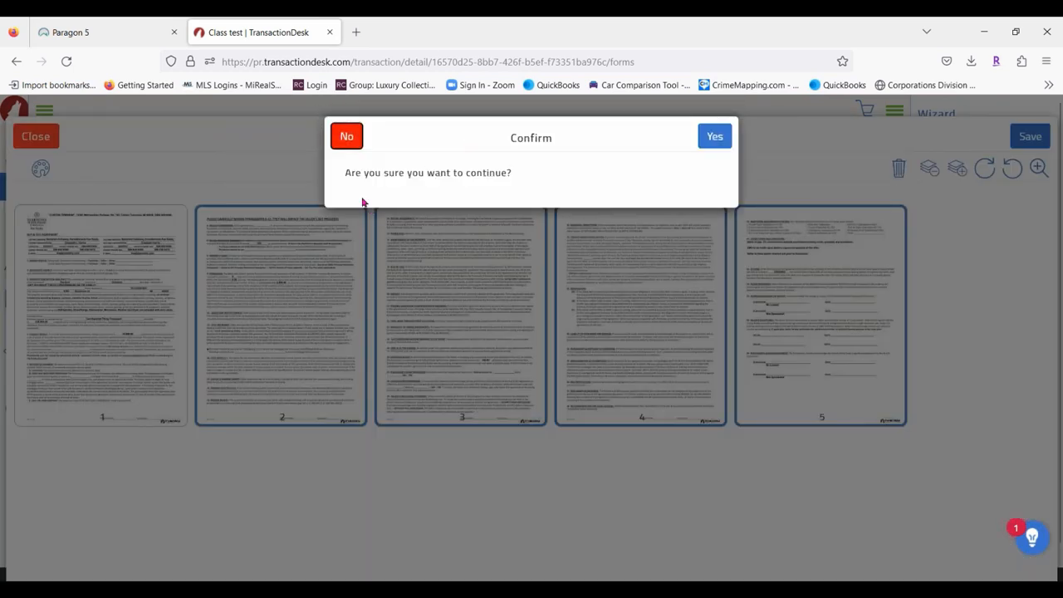
left_click(715, 137)
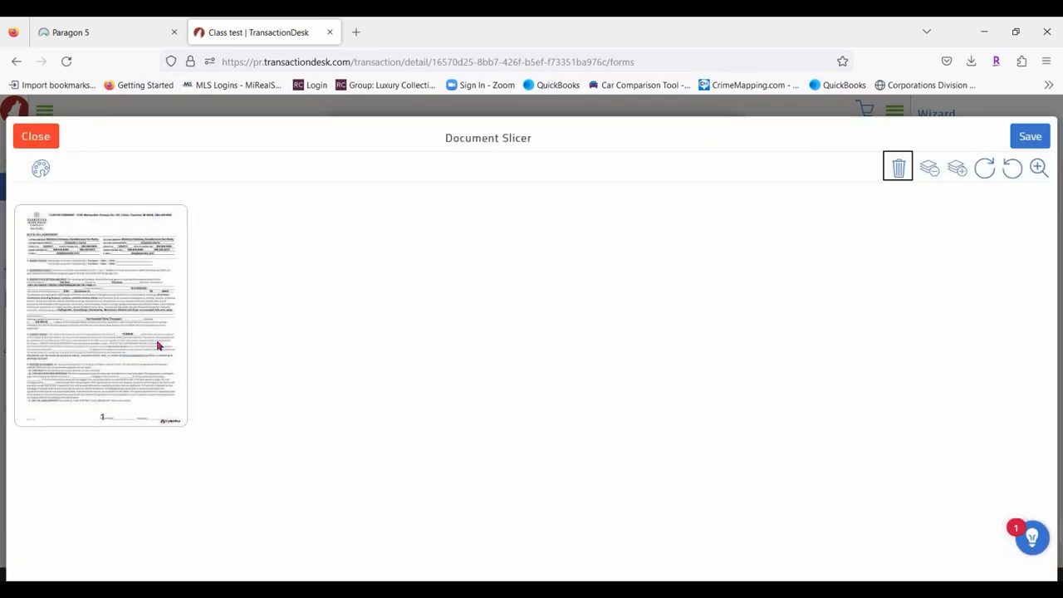
Save the sliced page as a new document named 'PA revised Page 1'.
left_click(1030, 136)
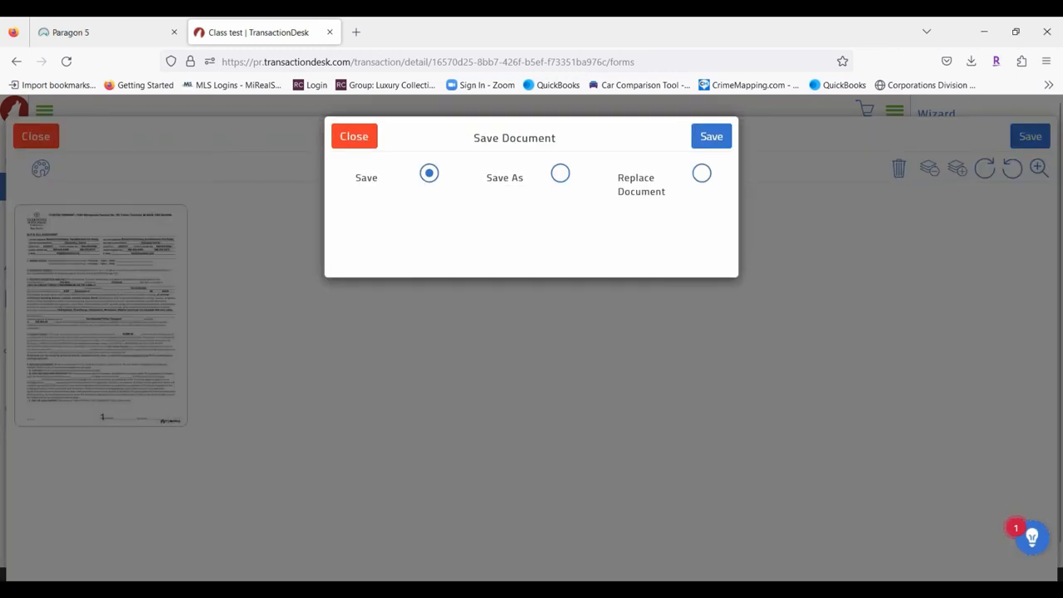
left_click(560, 174)
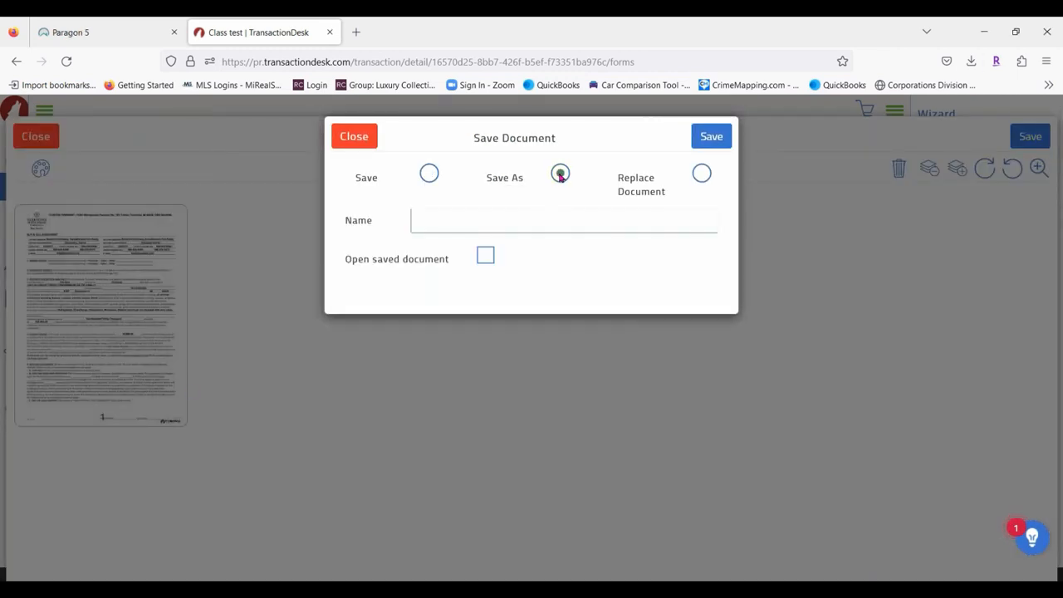
left_click(422, 220)
type("PA revis")
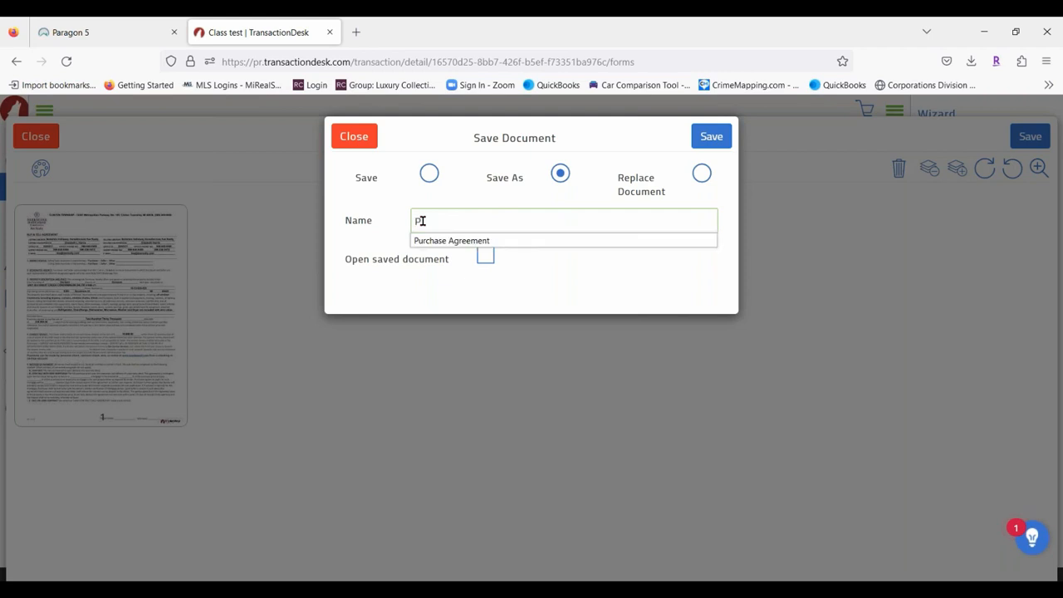
type("ed ")
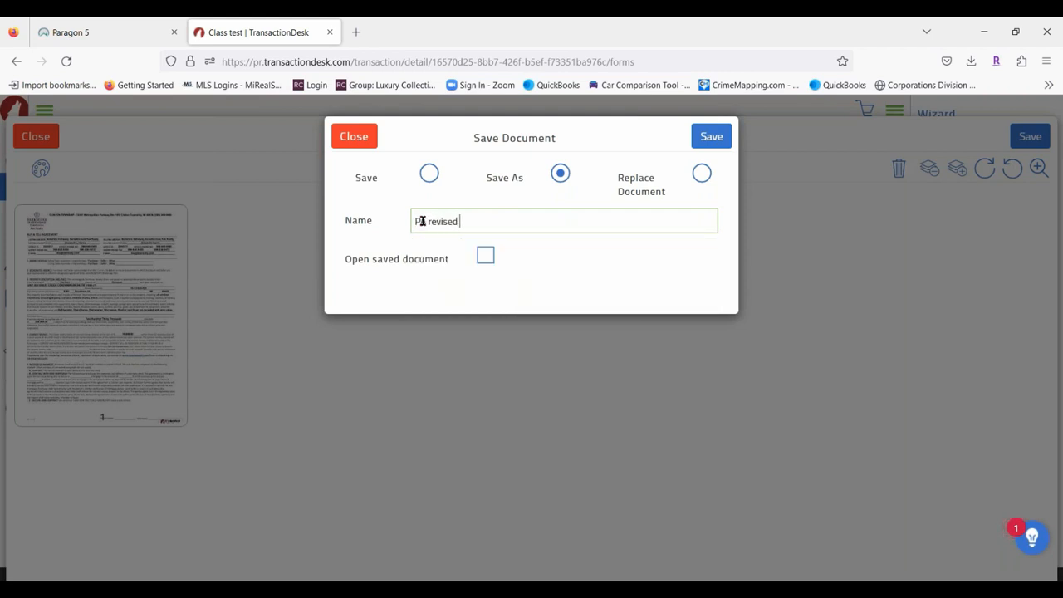
type("Page 1")
left_click(719, 139)
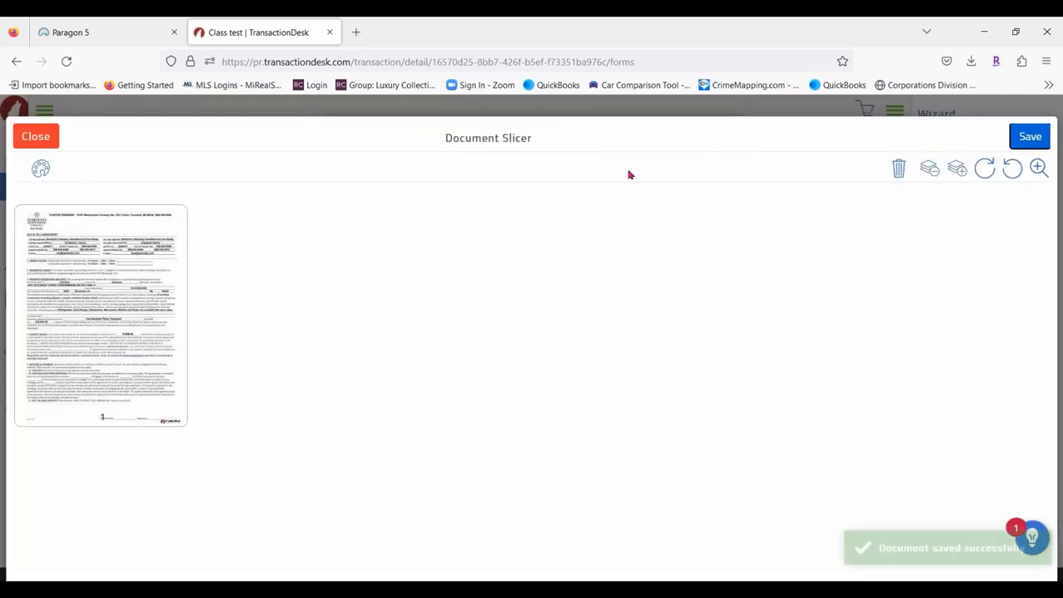
Close the slicer without saving further changes, returning to the Forms list.
left_click(36, 136)
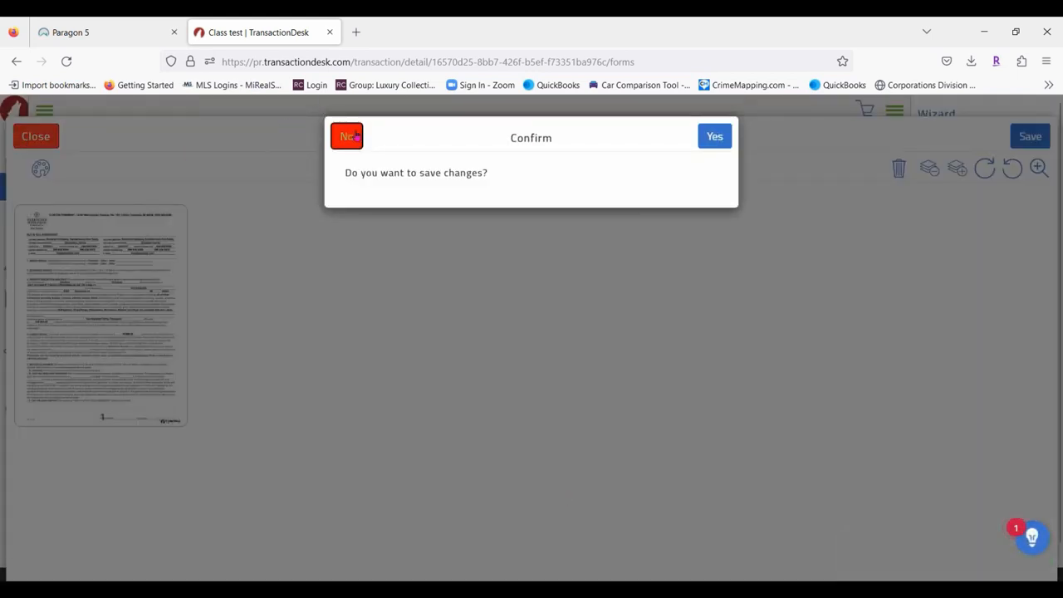
left_click(354, 135)
scroll(498, 440, "down", 2)
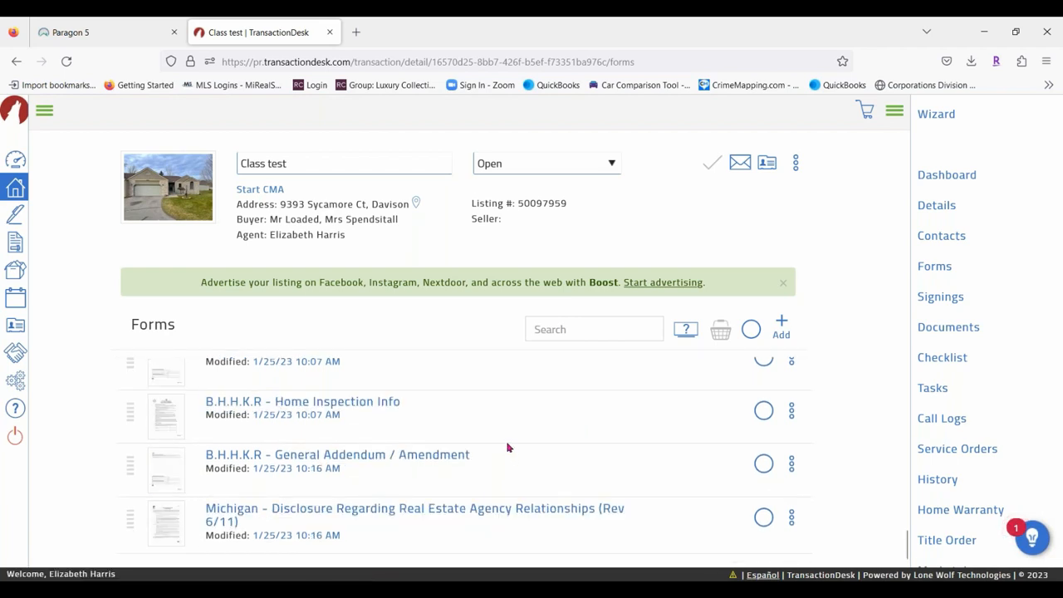
left_click(948, 327)
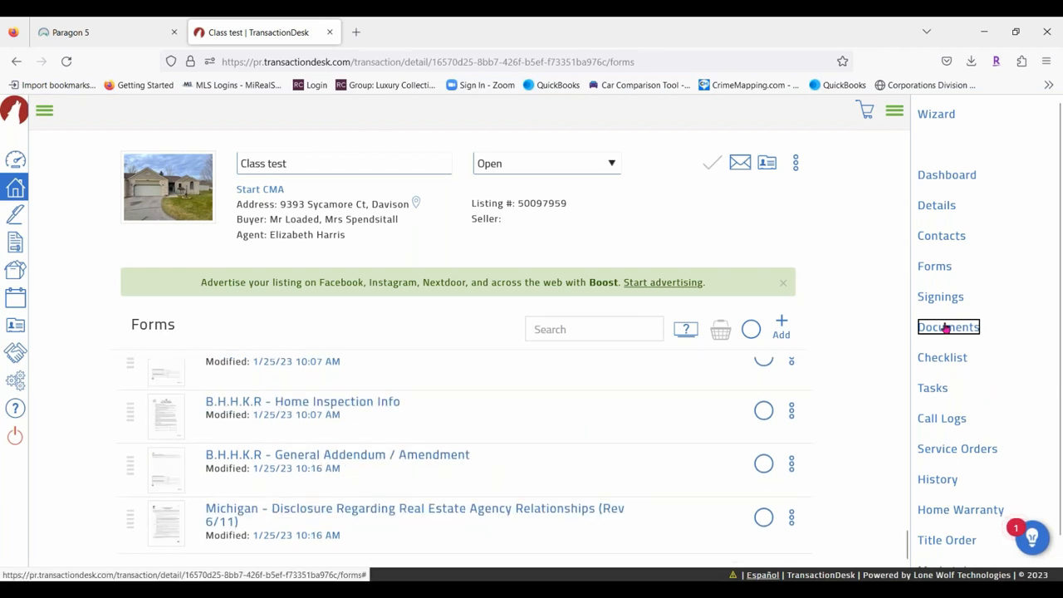
scroll(435, 406, "down", 3)
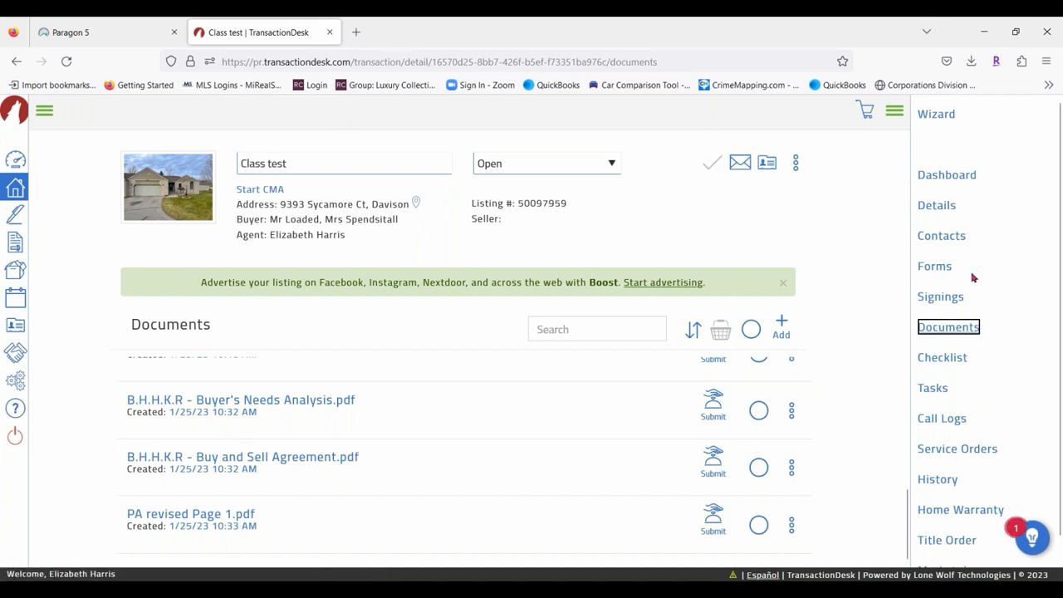
left_click(935, 275)
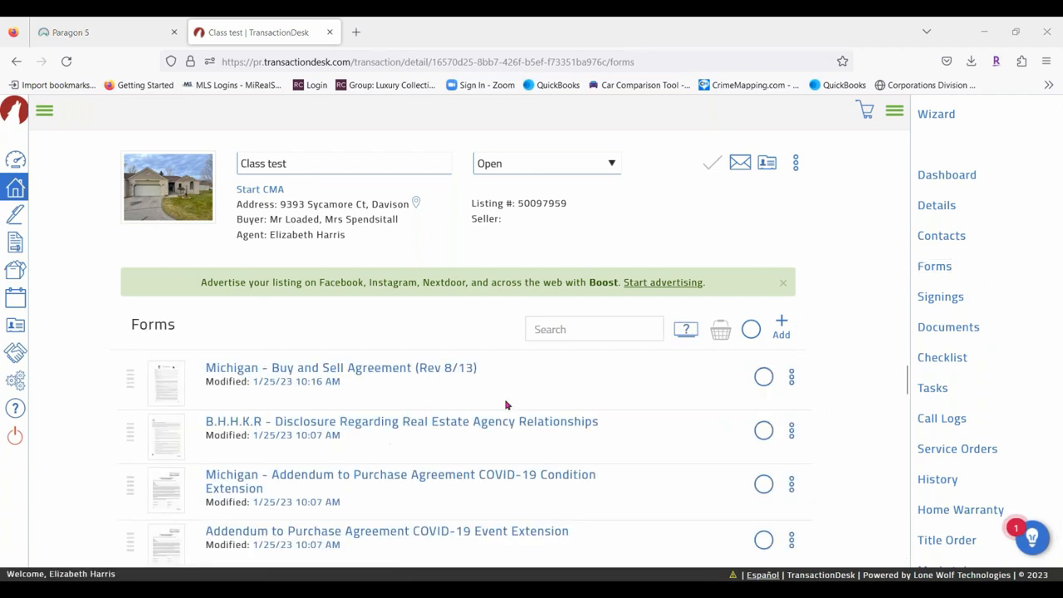
scroll(505, 404, "down", 5)
left_click(789, 407)
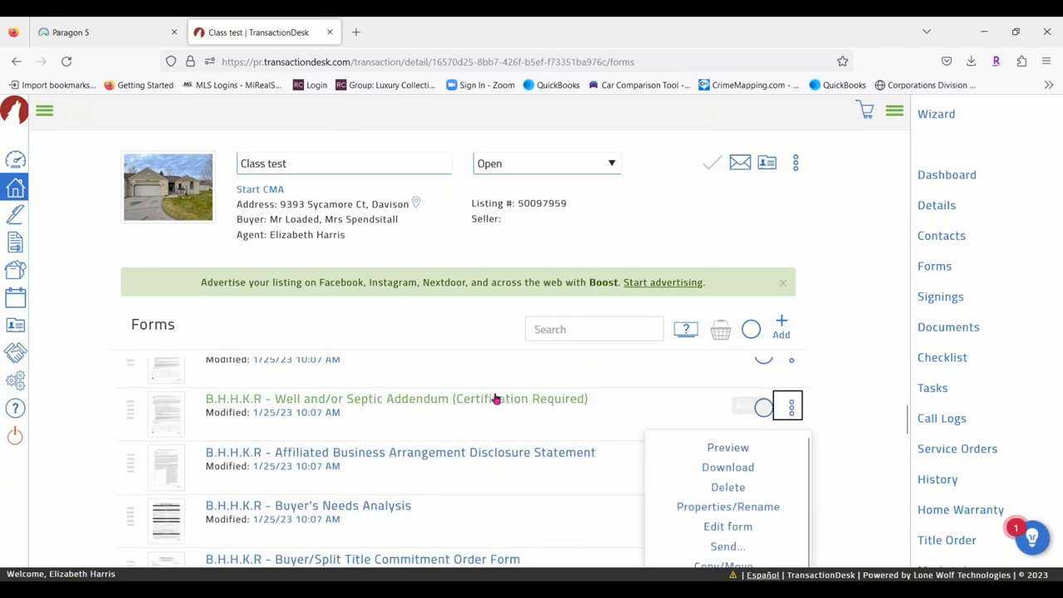
scroll(781, 416, "down", 3)
scroll(828, 408, "up", 1)
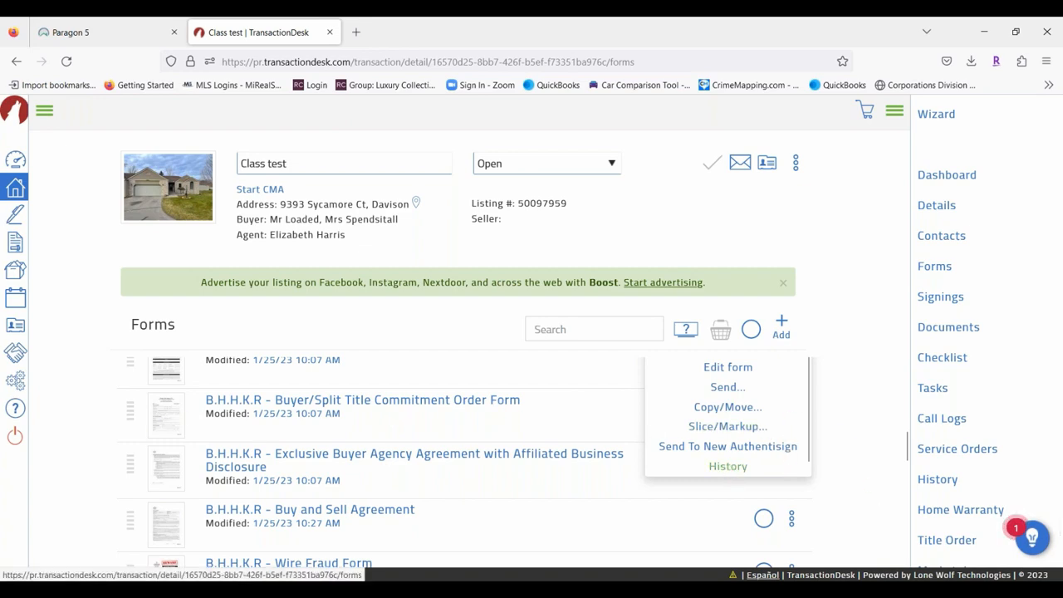
scroll(511, 449, "up", 2)
scroll(640, 393, "up", 3)
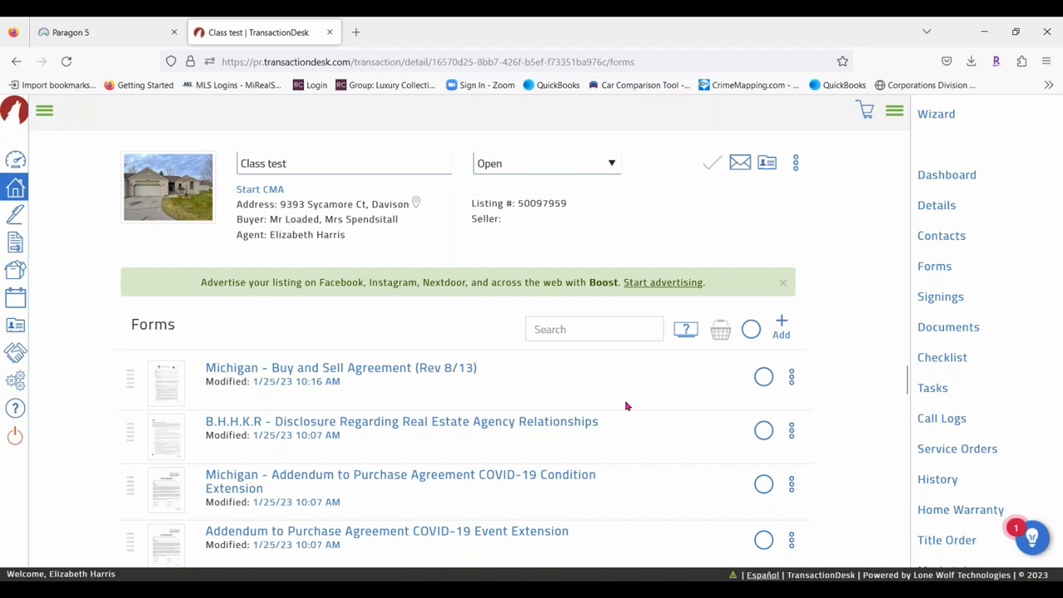
left_click(793, 377)
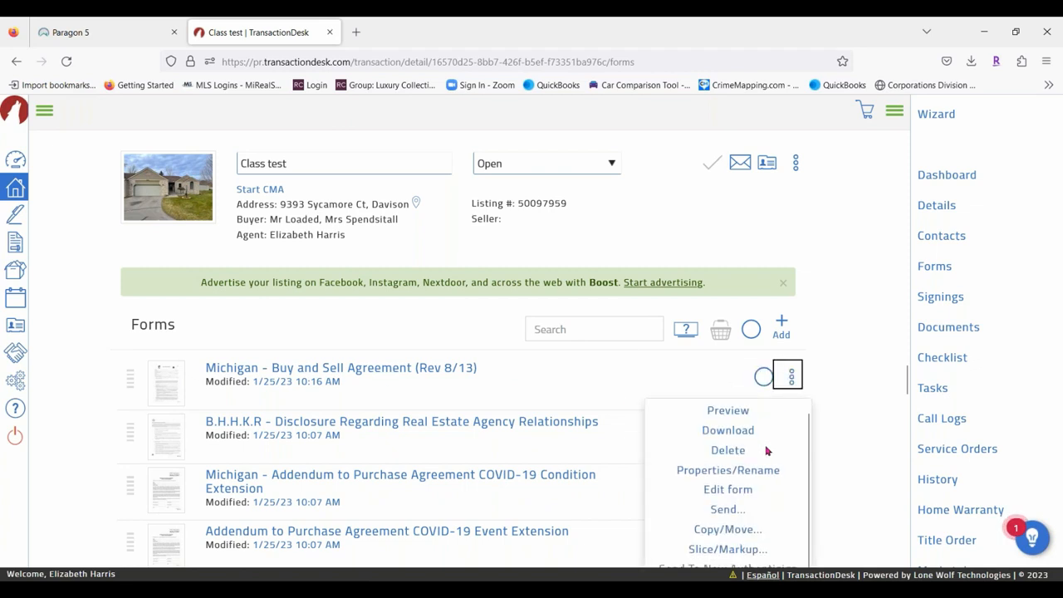
scroll(769, 477, "down", 3)
left_click(728, 430)
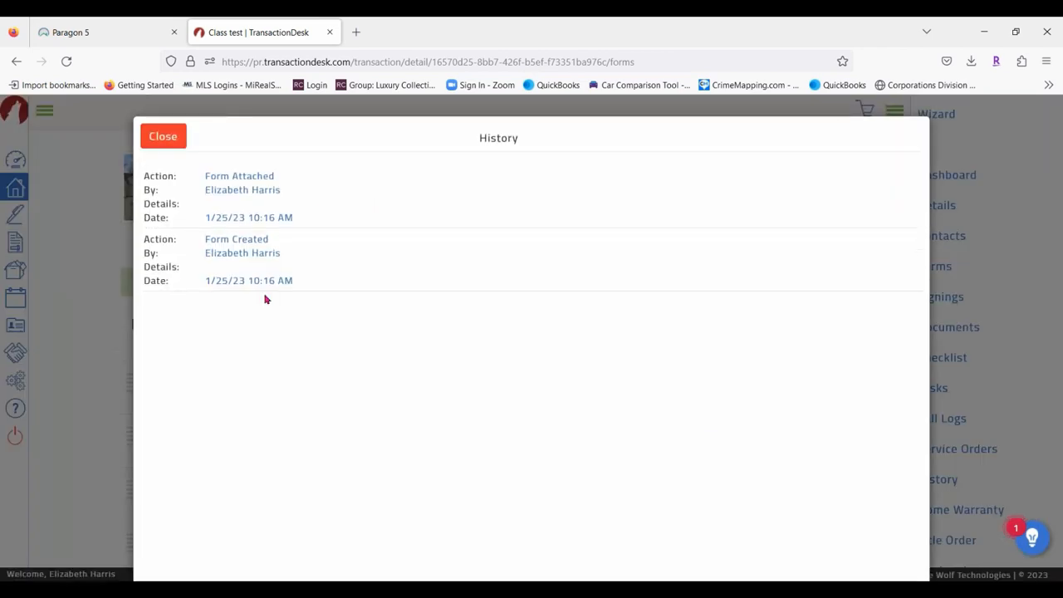
left_click(165, 137)
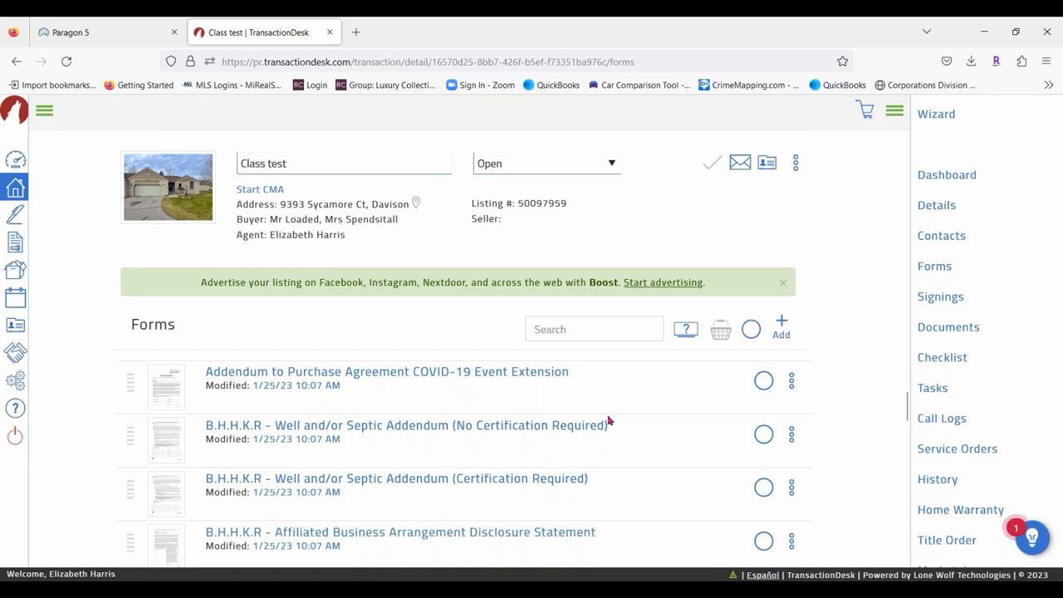
Check the Michigan Buy and Sell Agreement and agency disclosure, then view the forms basket.
scroll(609, 421, "up", 3)
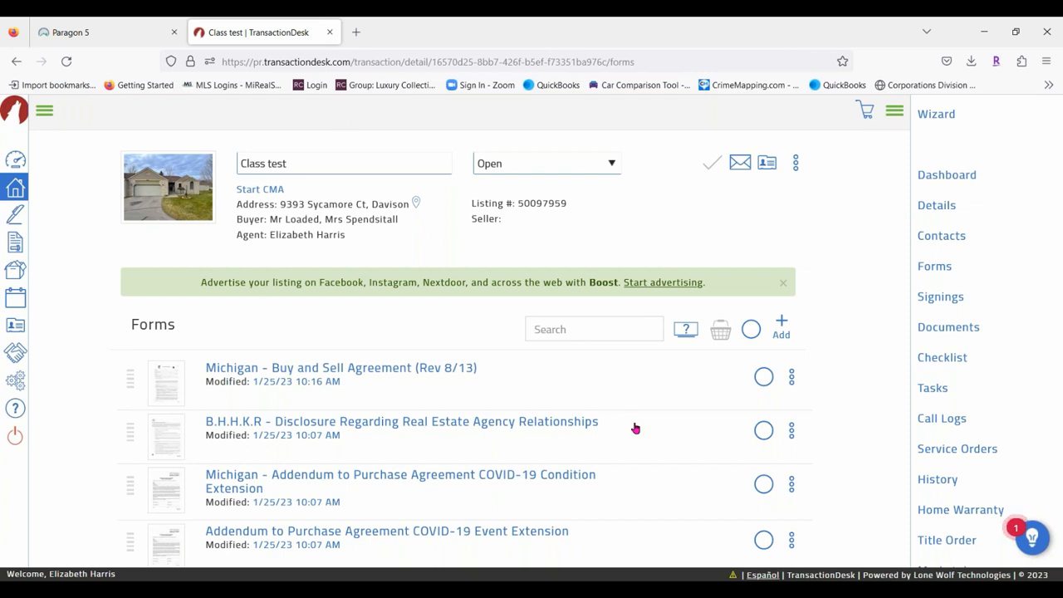
left_click(764, 376)
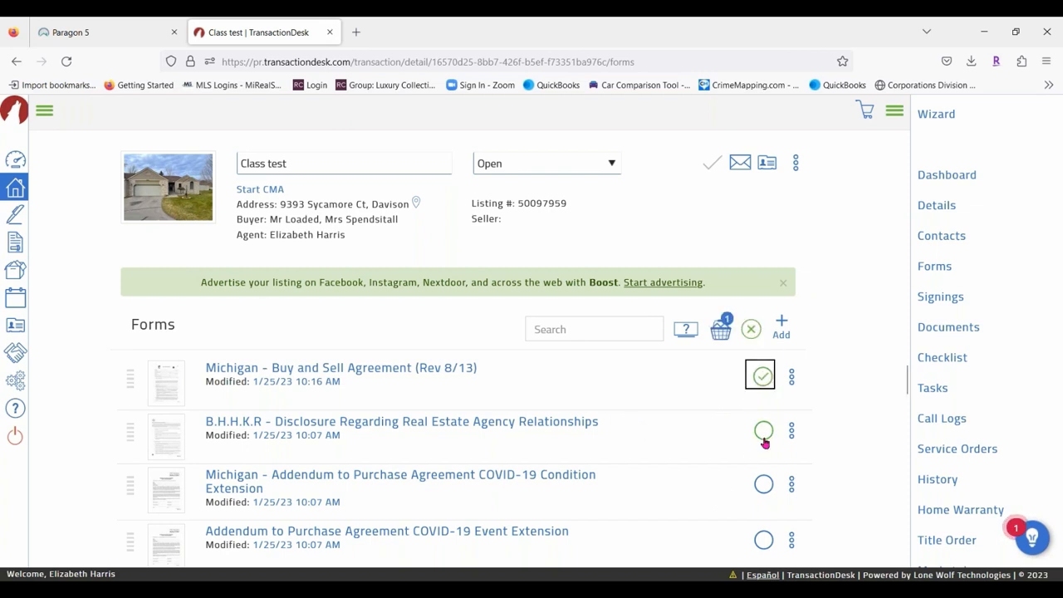
left_click(763, 431)
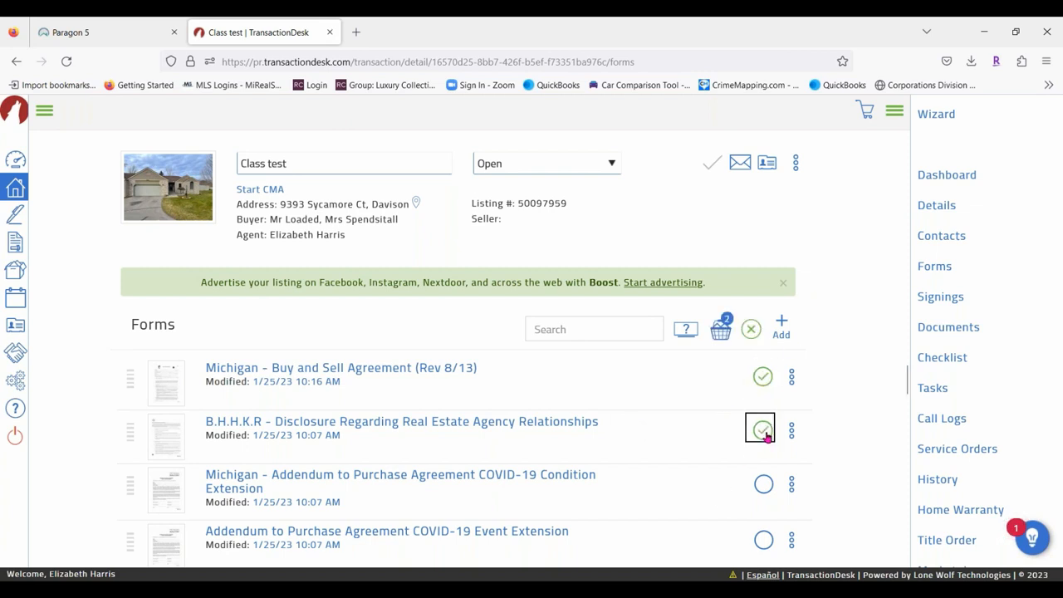
left_click(722, 331)
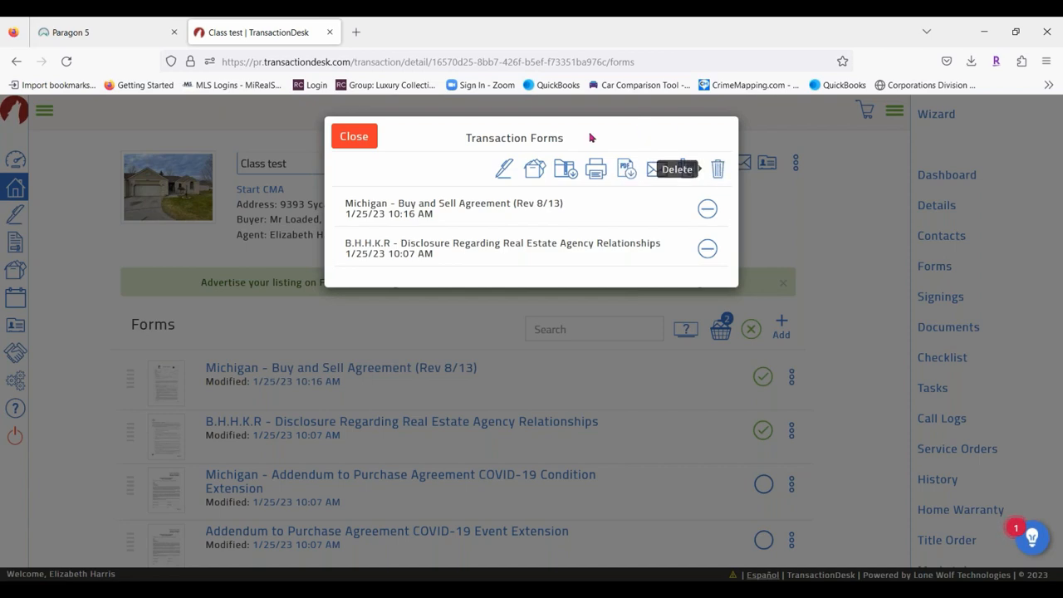
Close the Transaction Forms dialog, keeping both forms in the basket.
left_click(355, 139)
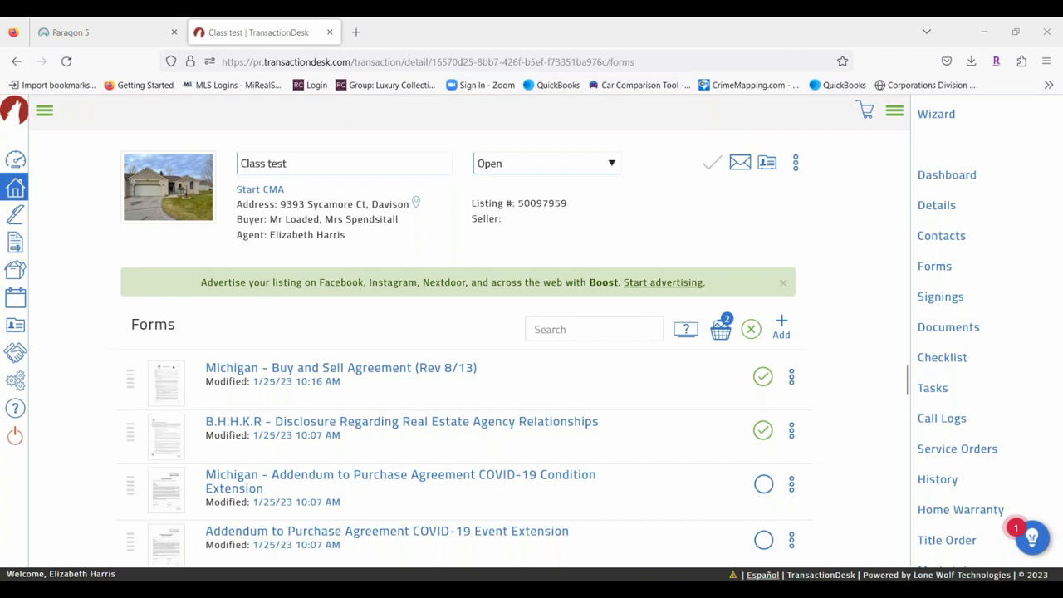
scroll(432, 441, "down", 2)
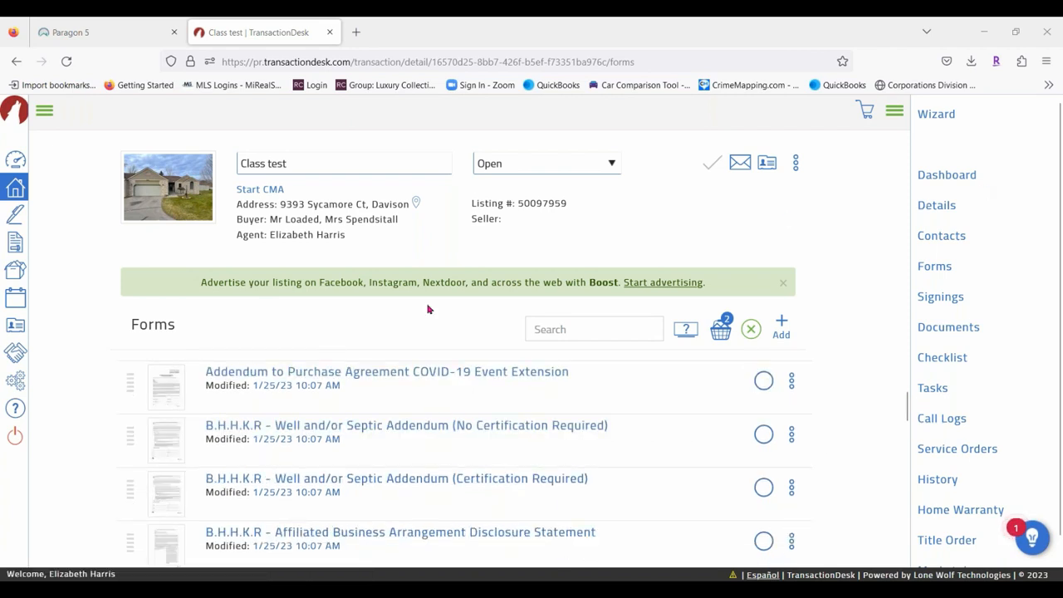
Via Signings and Documents, open PA revised Page 1.pdf in Markup from its Slice/Markup menu.
left_click(936, 300)
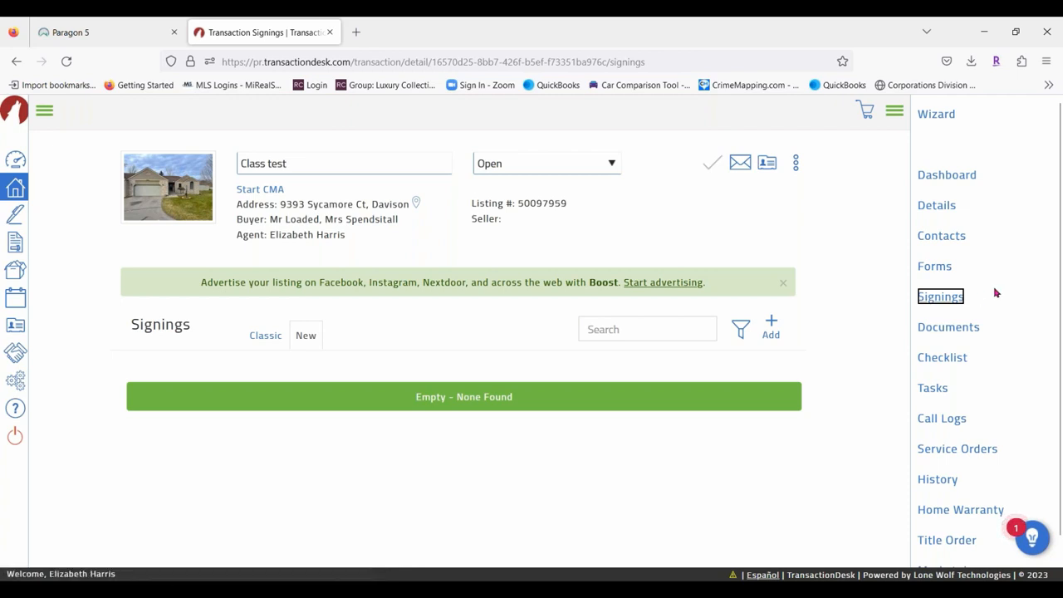
left_click(960, 334)
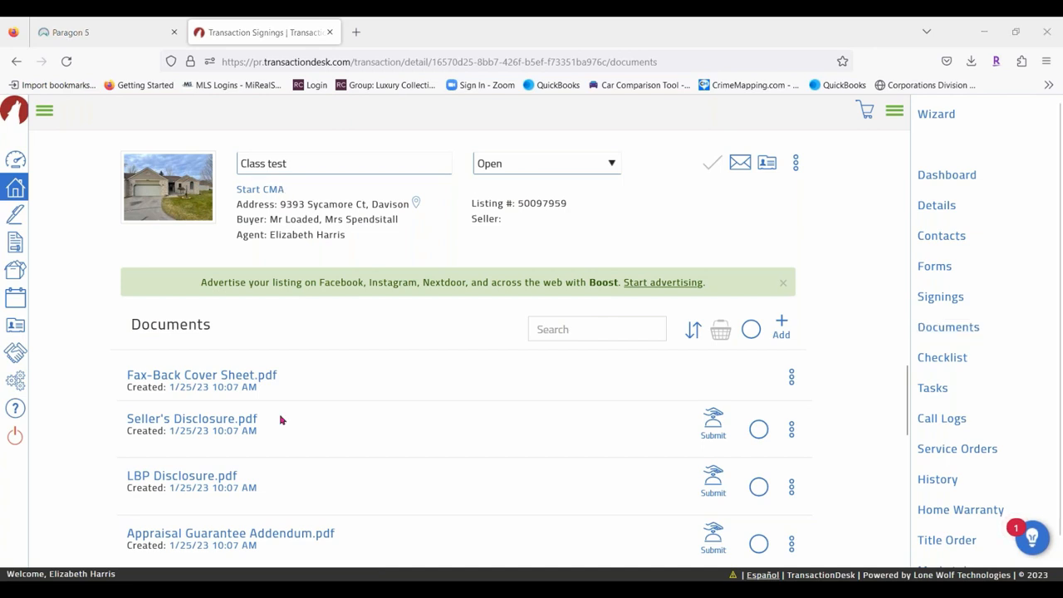
scroll(374, 371, "down", 5)
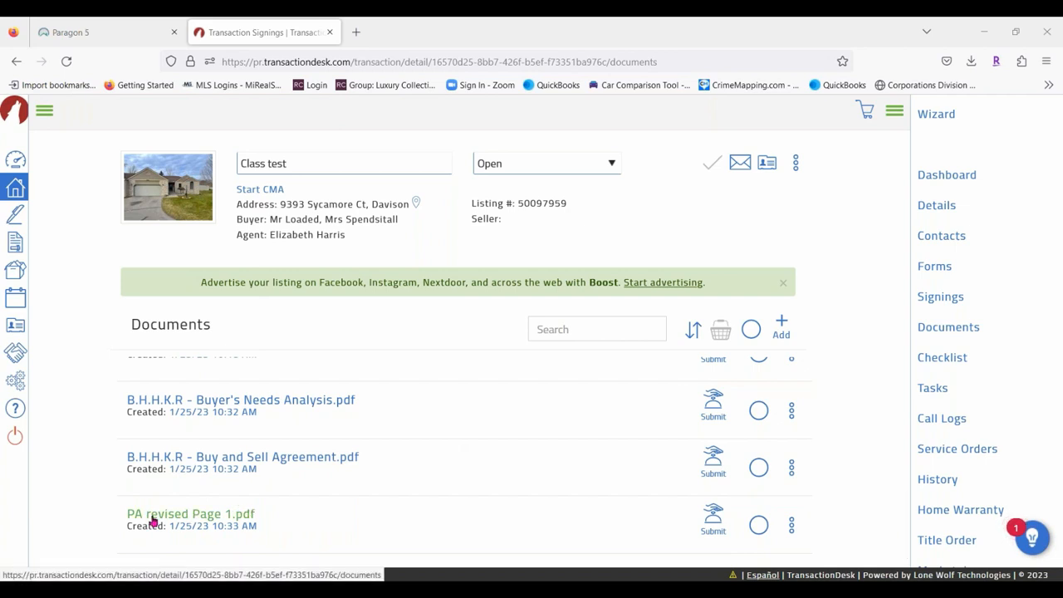
scroll(981, 490, "down", 1)
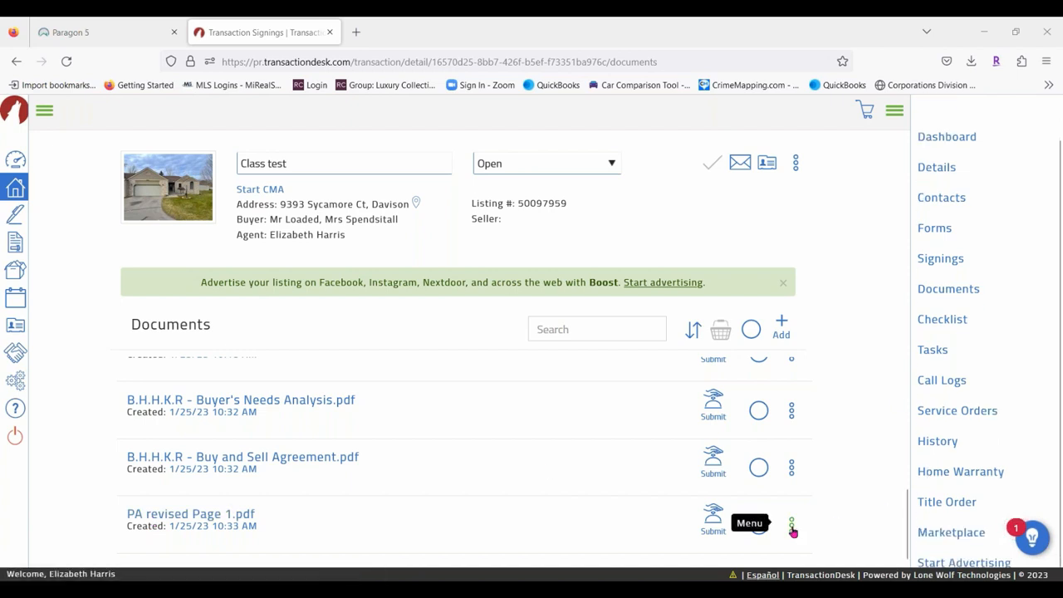
left_click(792, 528)
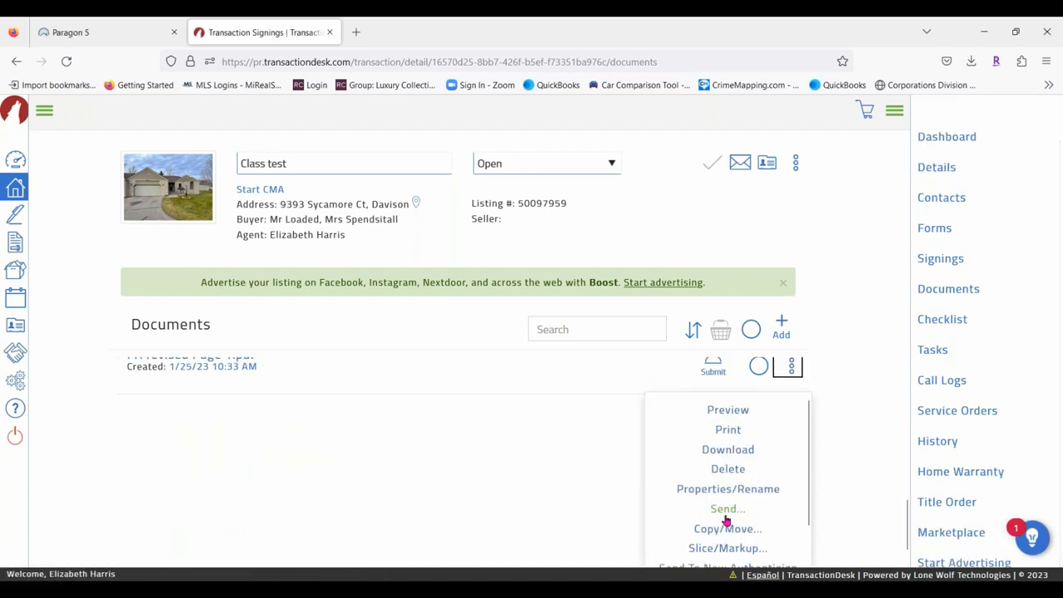
scroll(726, 515, "down", 2)
scroll(724, 508, "up", 2)
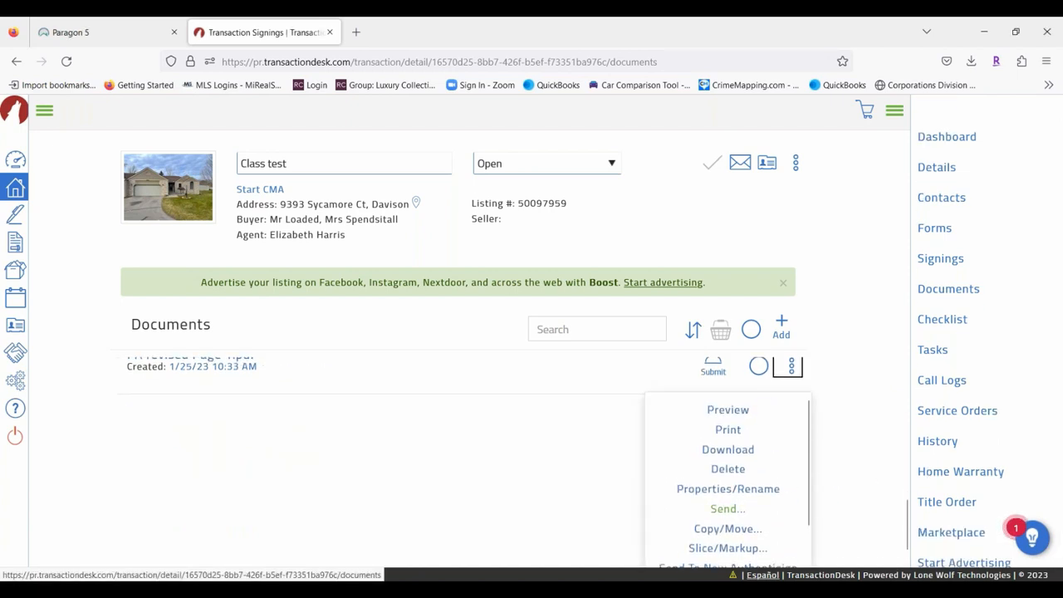
left_click(728, 549)
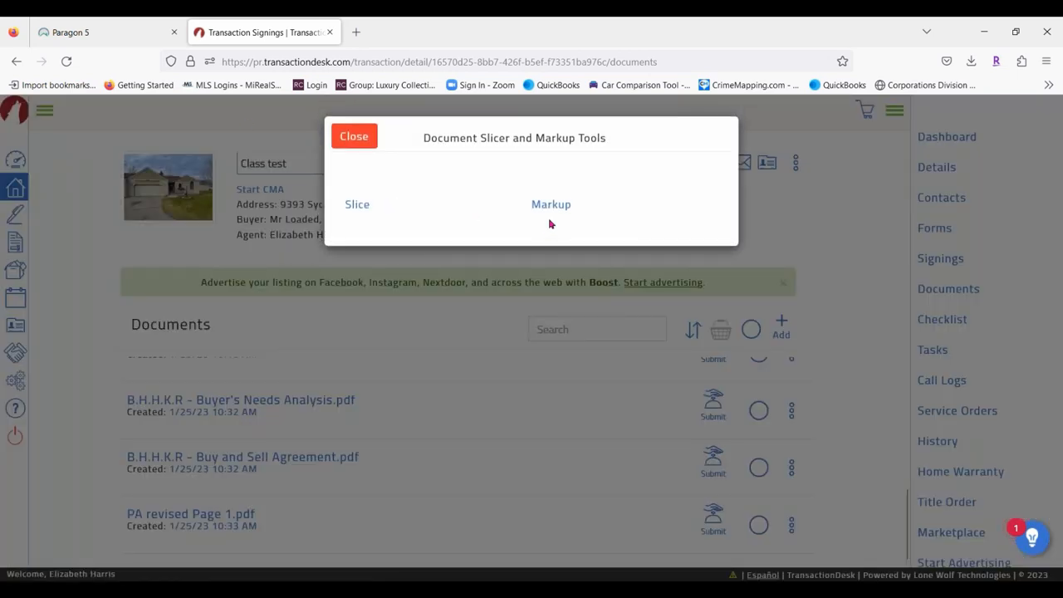
left_click(558, 207)
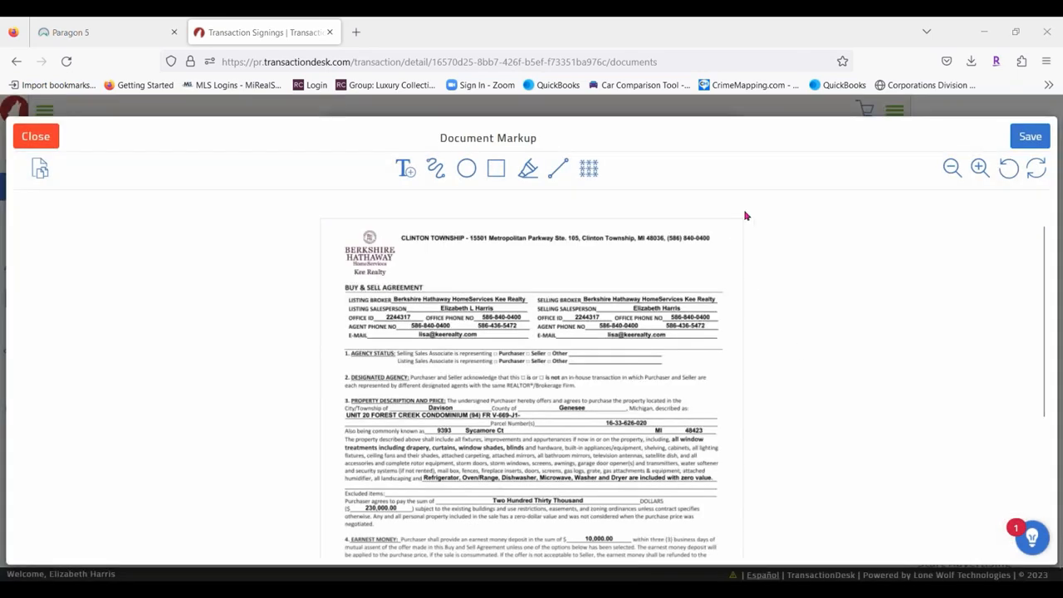
Zoom in three levels to the purchase-price section and pick the Text (T+) tool.
left_click(979, 169)
left_click(980, 169)
left_click(980, 169)
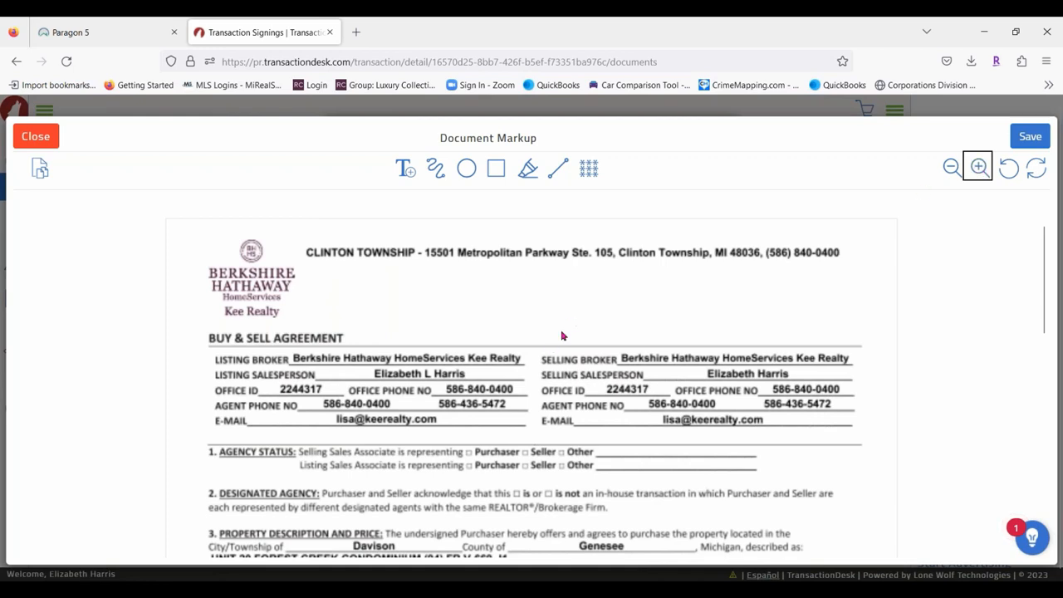
scroll(577, 328, "down", 3)
scroll(885, 332, "down", 4)
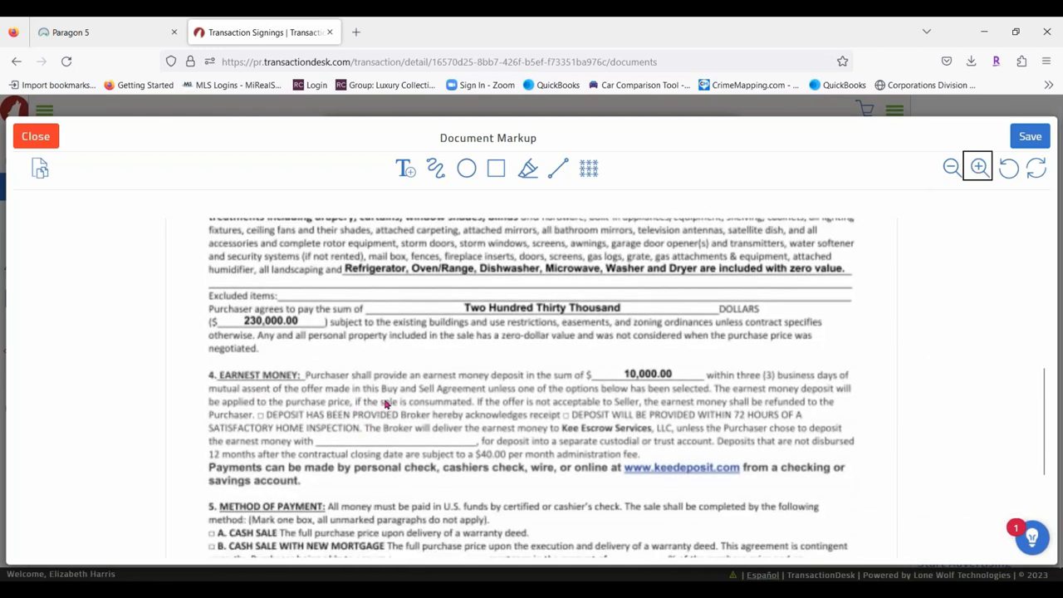
scroll(393, 404, "up", 3)
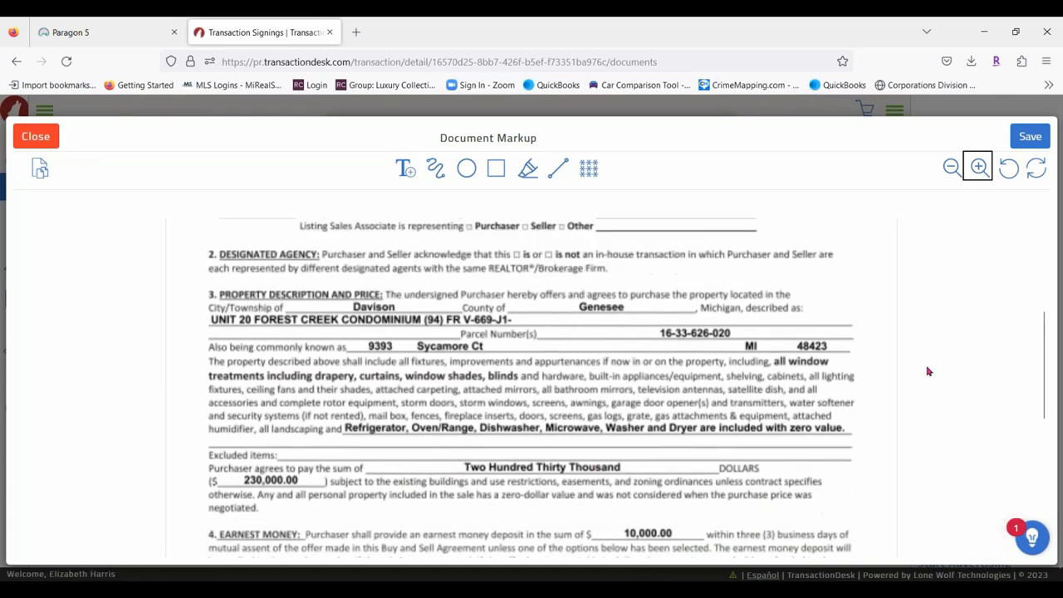
scroll(924, 373, "down", 2)
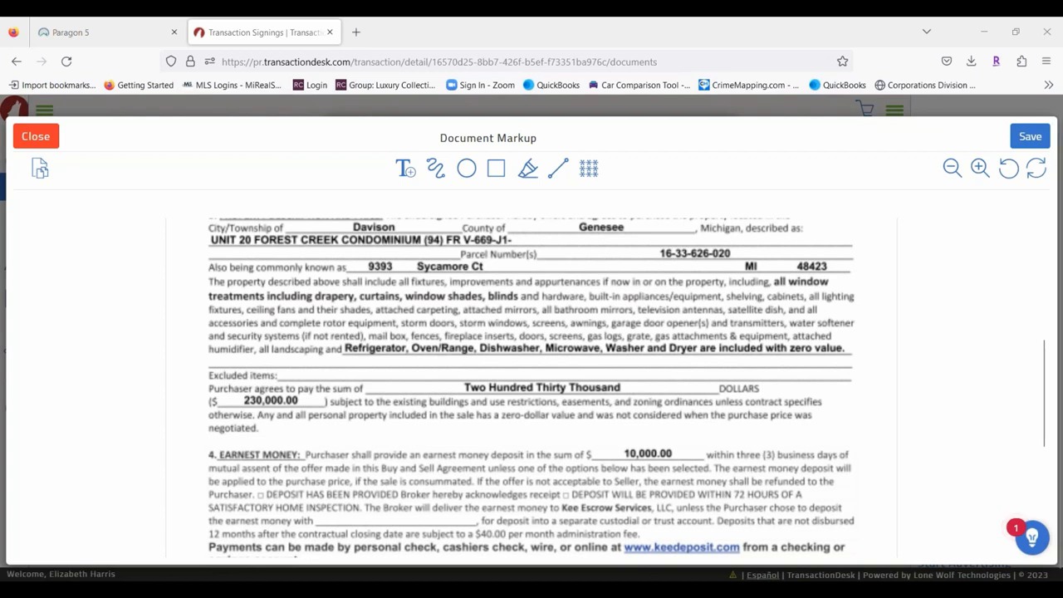
left_click(406, 170)
Add a note 'Two Hundred and Thirty Five Thousand' above the purchase price, widened onto one line.
left_click(406, 169)
left_click(358, 367)
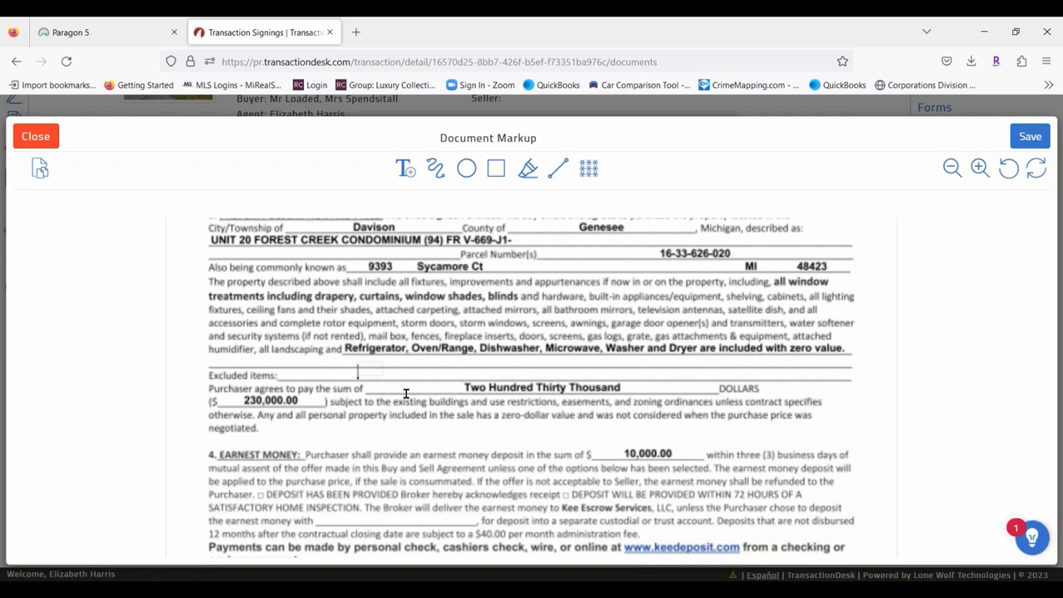
type("Two")
key("Return")
type("Hundred and Thir")
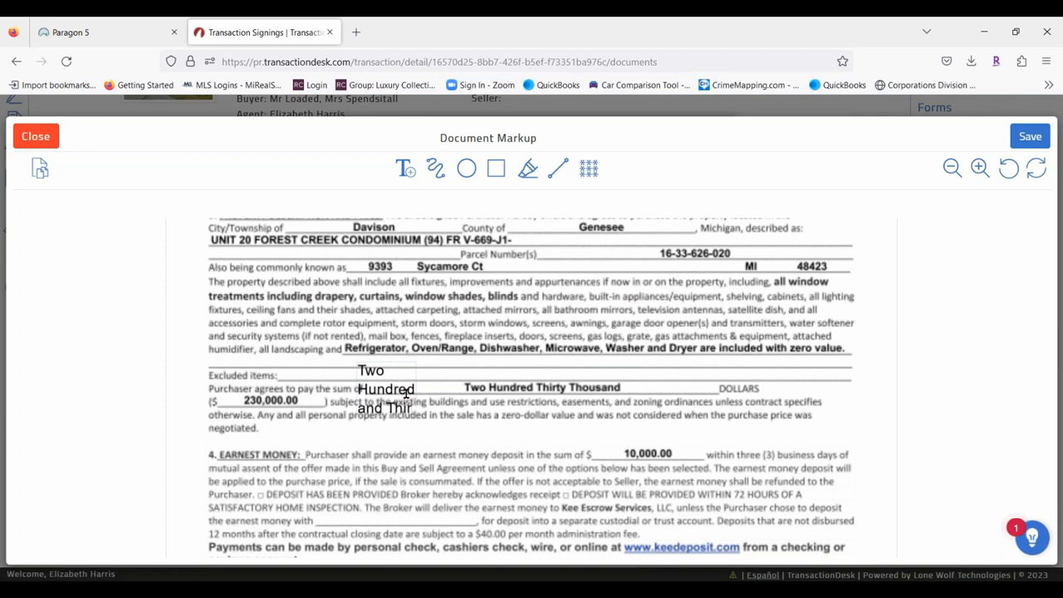
type("ty Fi")
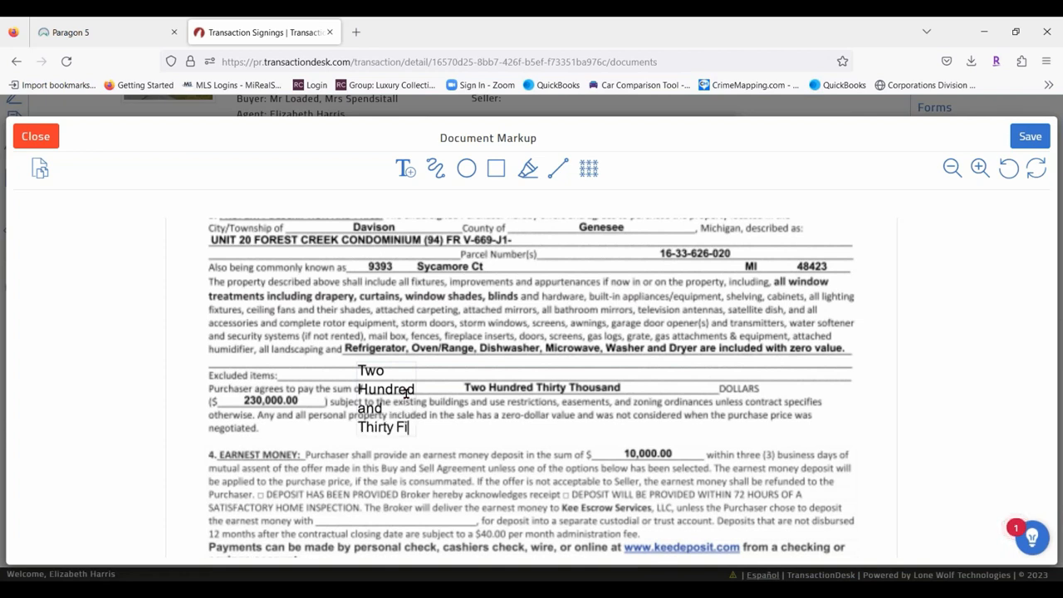
type("ve Thous")
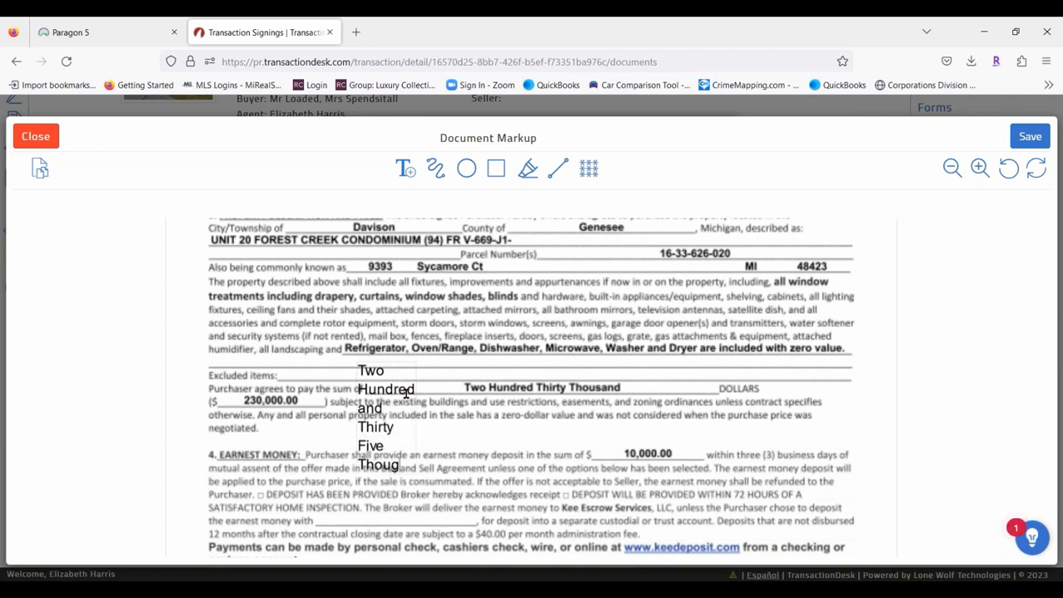
type("ans")
key("BackSpace")
type("d")
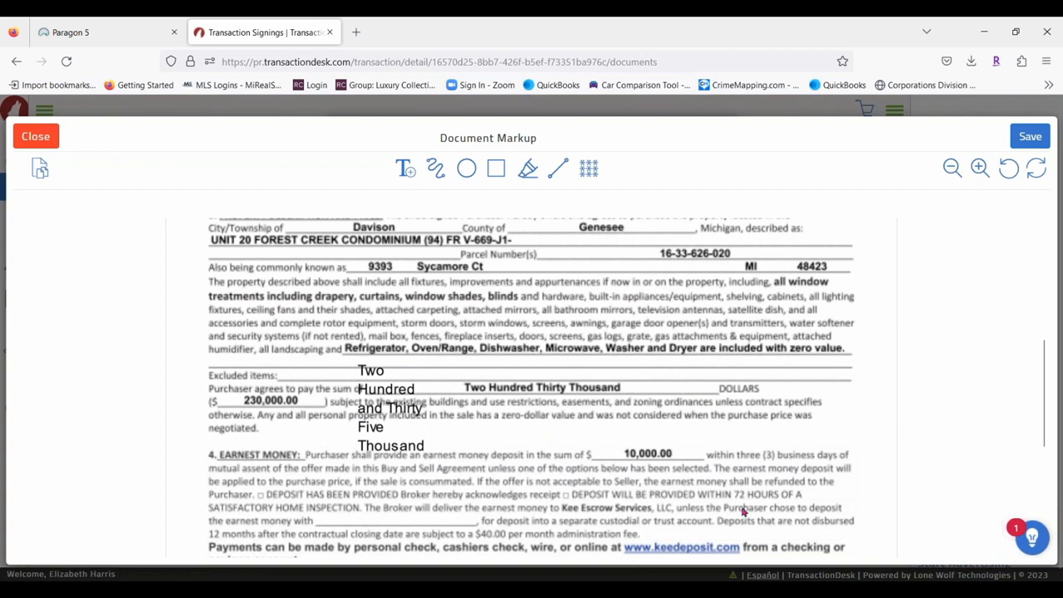
left_click(409, 393)
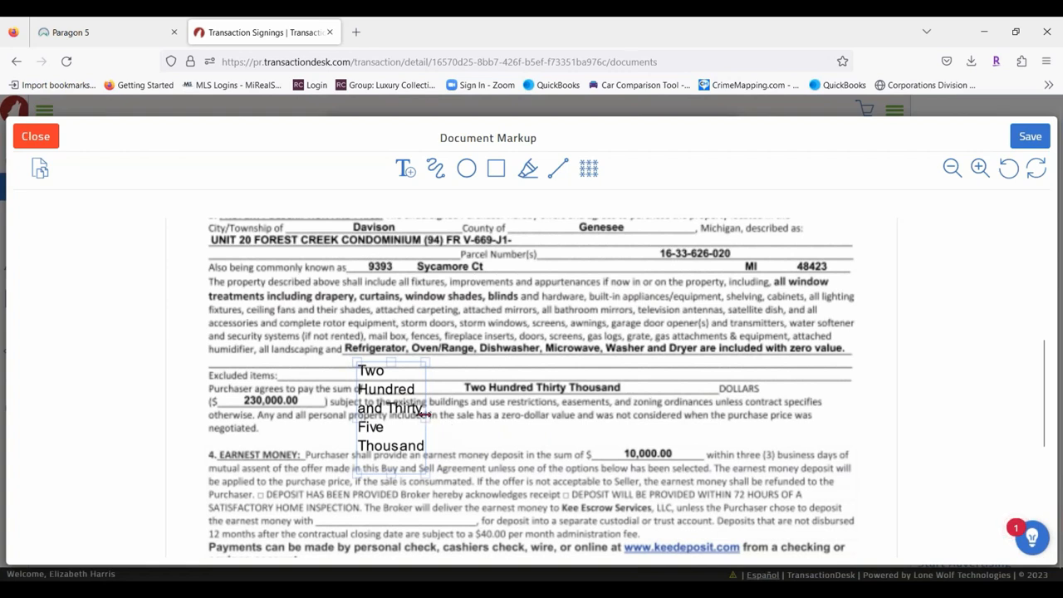
left_click_drag(428, 414, 664, 419)
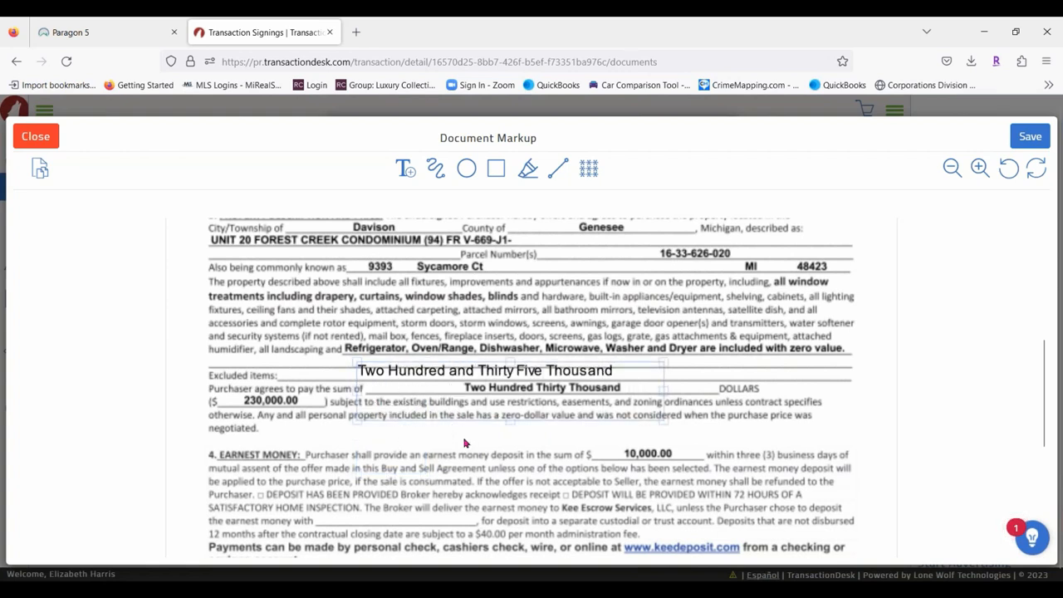
Style the 'Two Hundred and Thirty Five Thousand' note with a white background and bold, red, size-10 text.
left_click(576, 381)
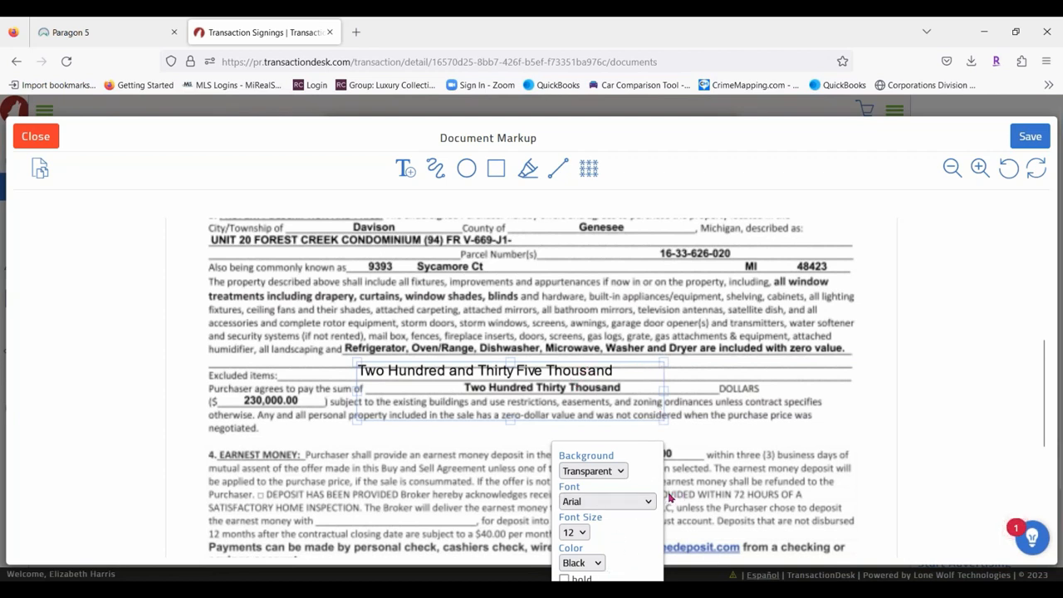
left_click(621, 472)
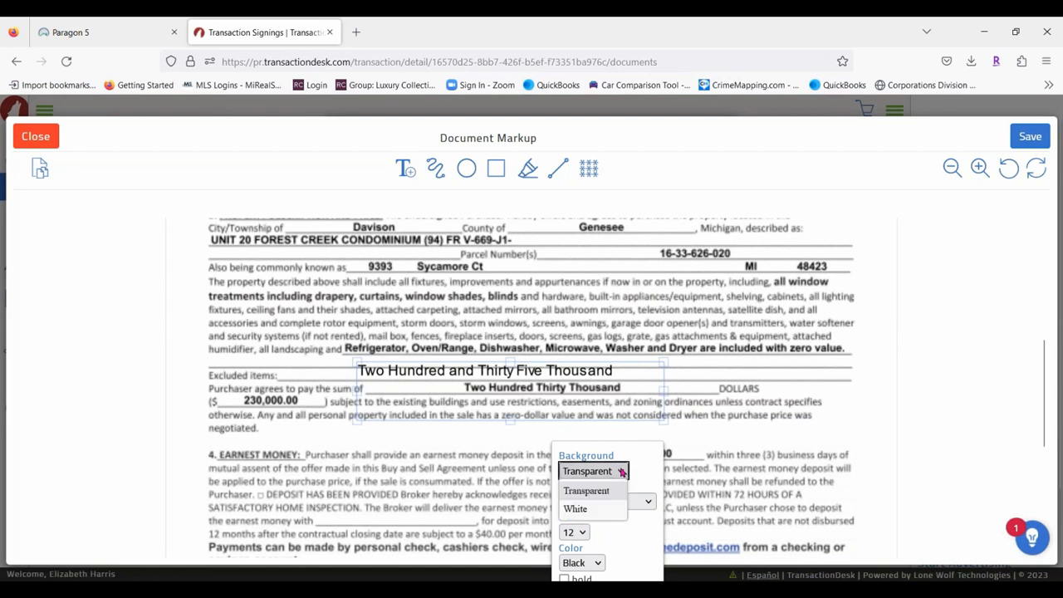
left_click(587, 507)
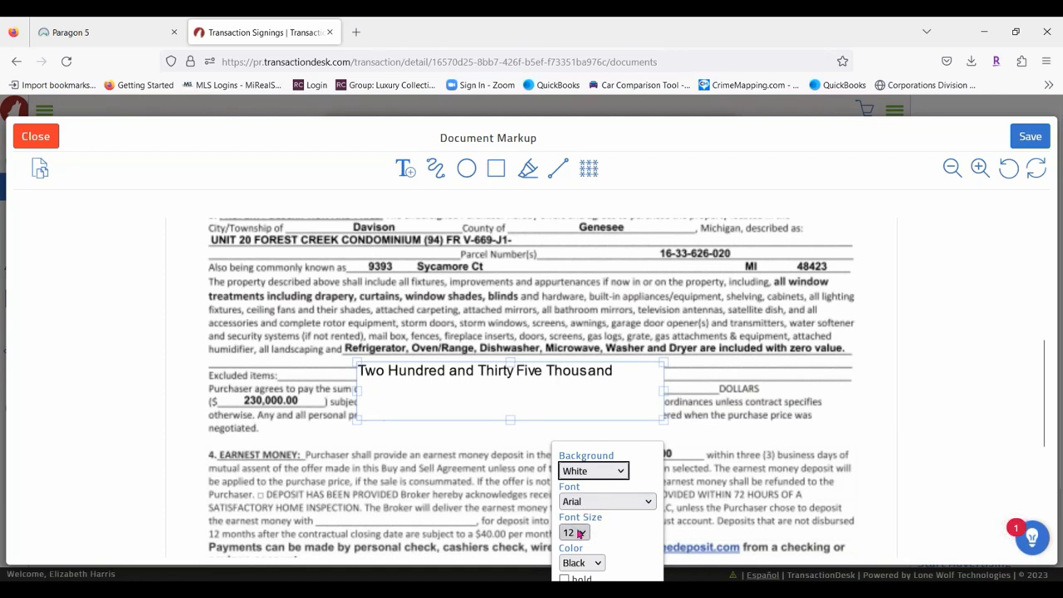
left_click(580, 534)
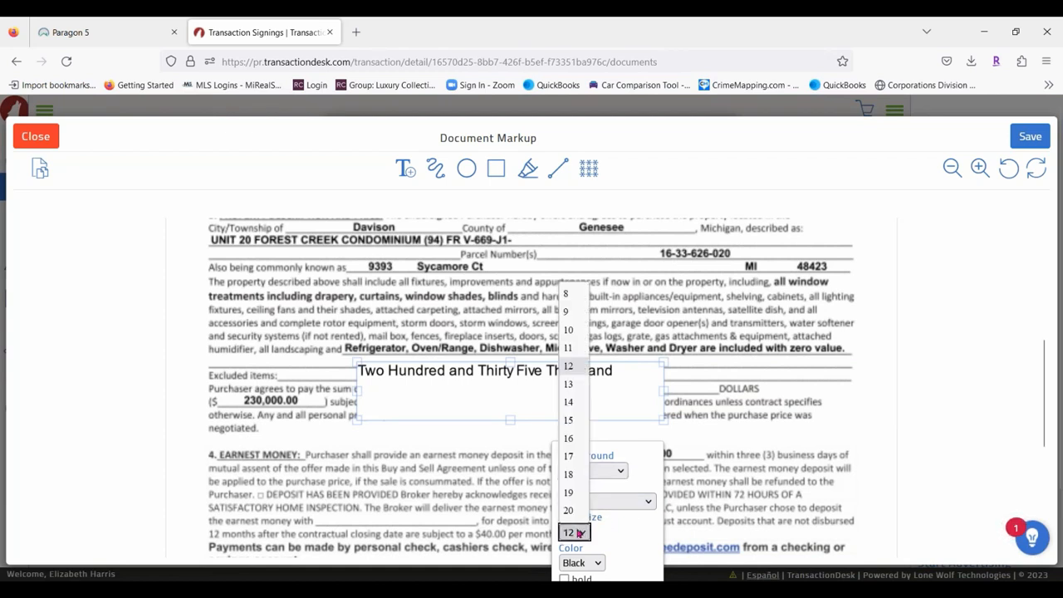
left_click(568, 331)
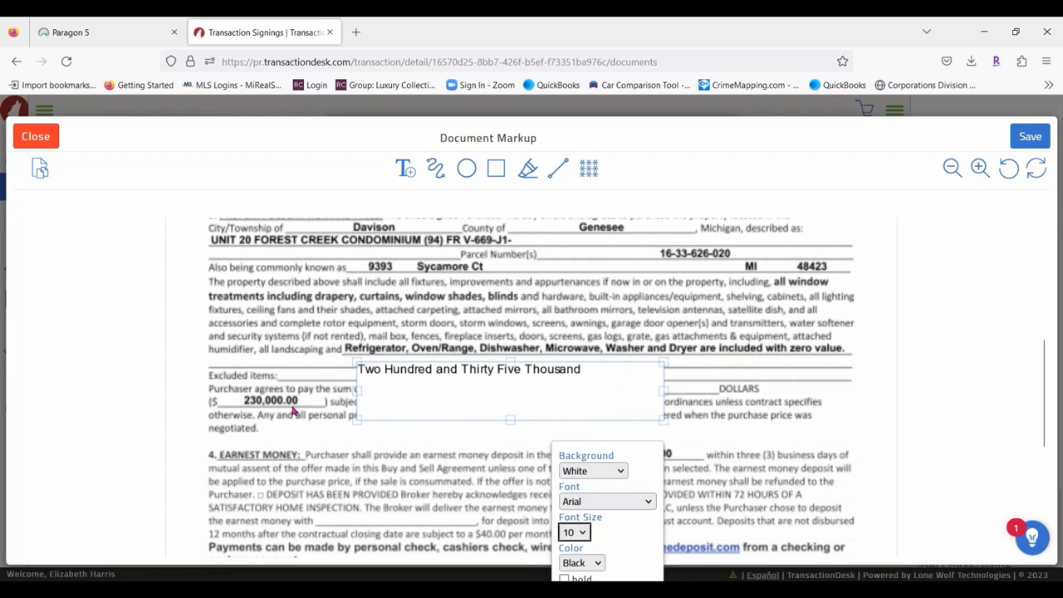
scroll(621, 519, "down", 3)
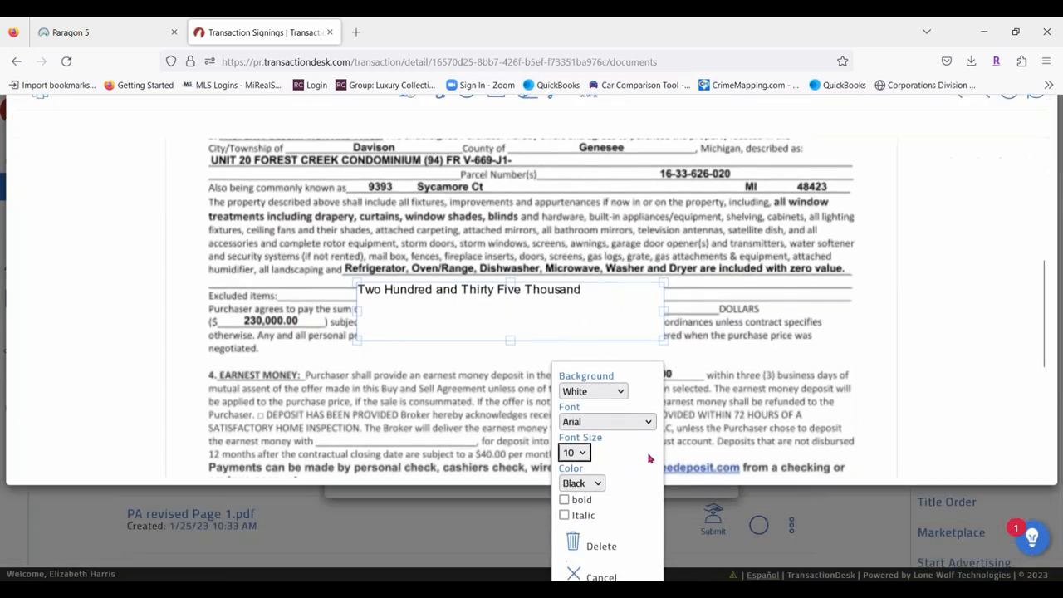
left_click(565, 483)
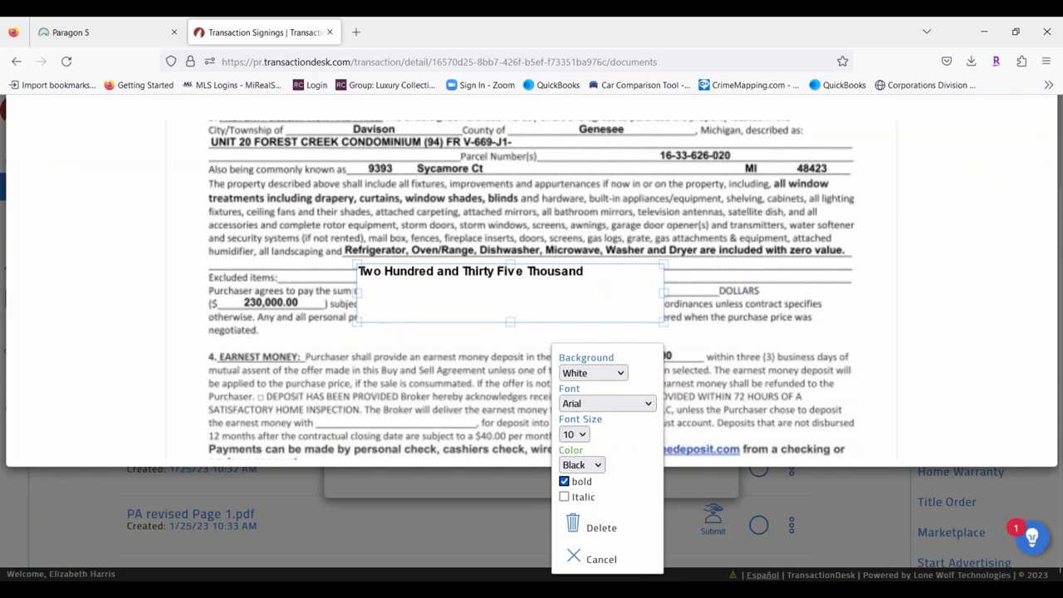
left_click(584, 465)
left_click(572, 390)
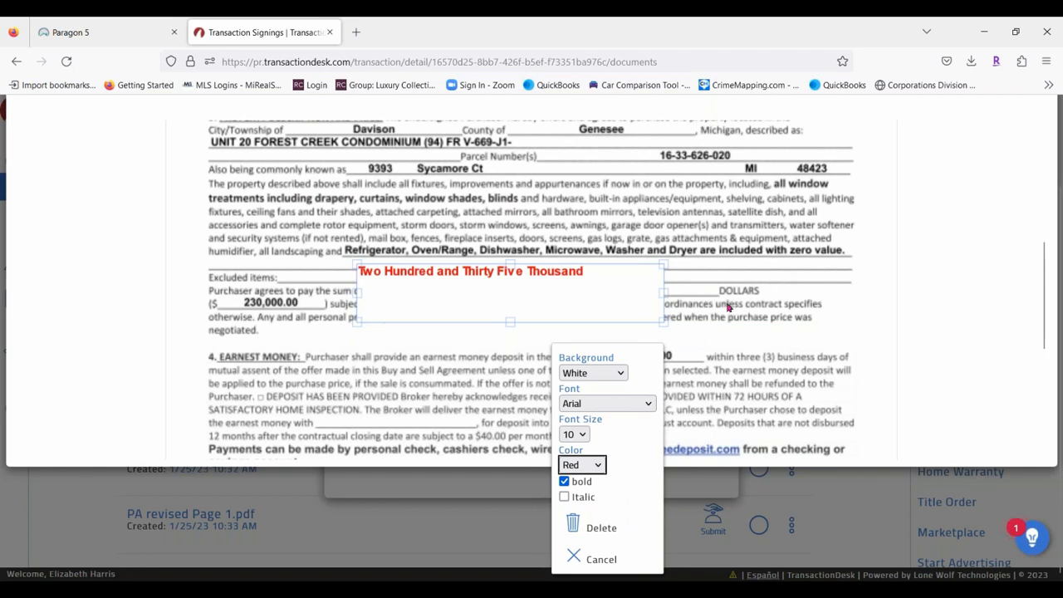
left_click(498, 404)
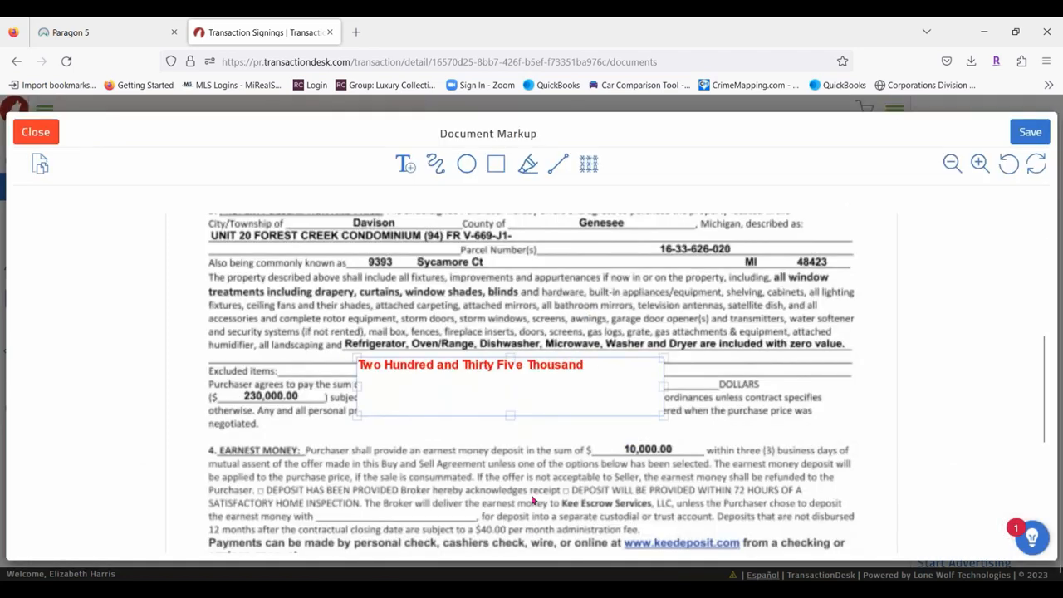
Resize the red note to a single line and position it over the written purchase price line.
left_click_drag(511, 413, 588, 366)
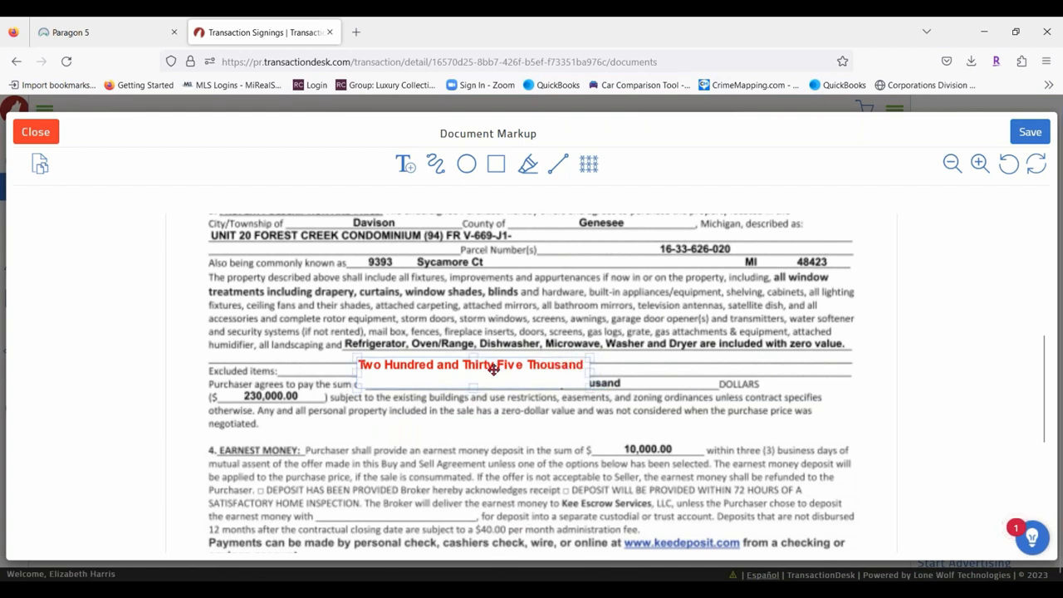
left_click_drag(494, 369, 557, 370)
left_click_drag(497, 413, 498, 398)
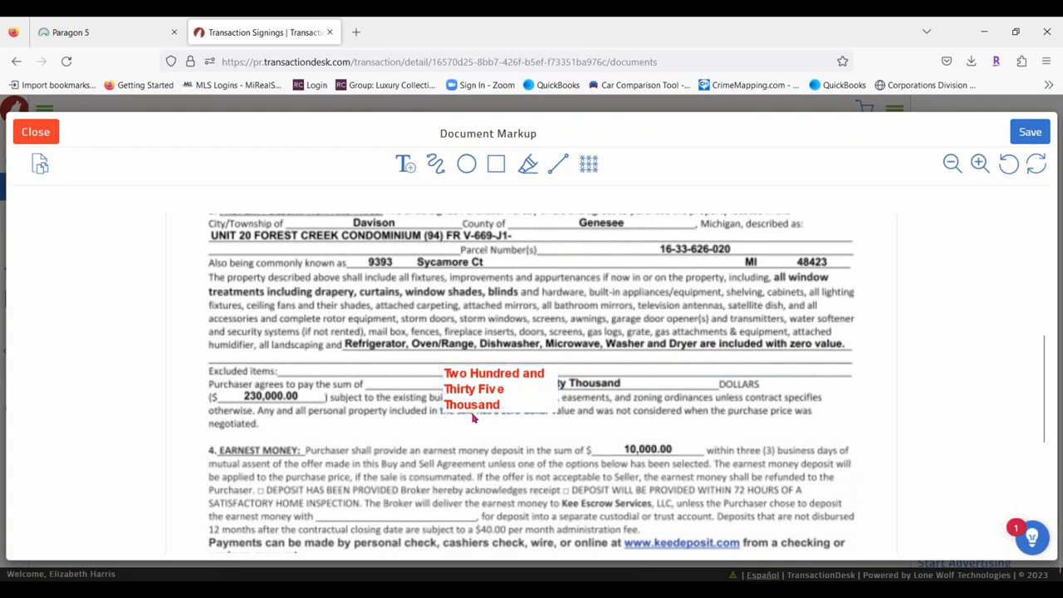
left_click_drag(628, 387, 831, 384)
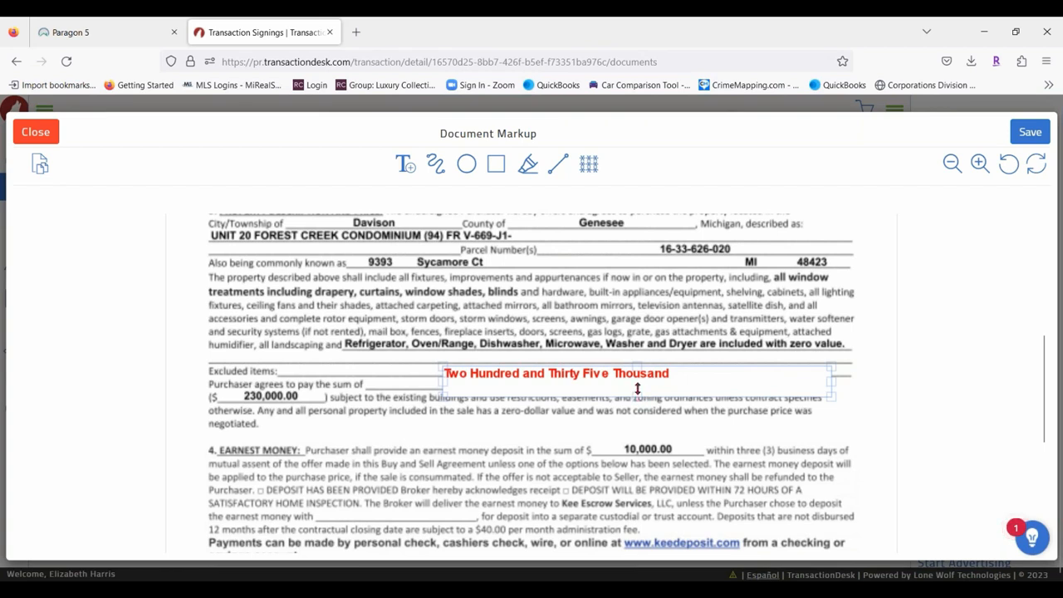
left_click_drag(638, 389, 682, 379)
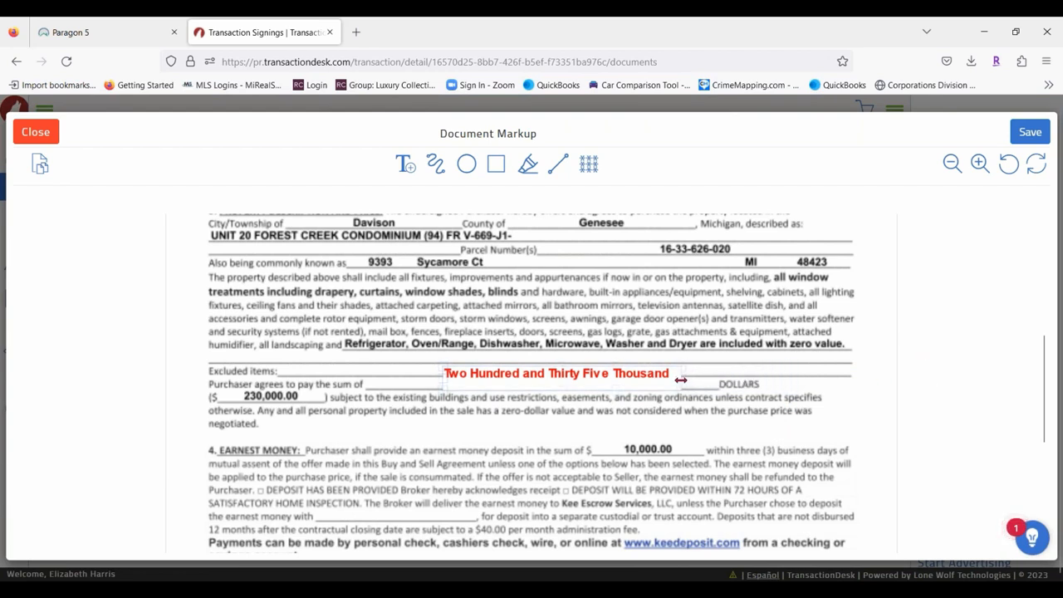
mouse_move(596, 391)
left_mouse_down()
mouse_move(589, 416)
mouse_move(592, 369)
mouse_move(596, 376)
left_mouse_up()
left_click(515, 445)
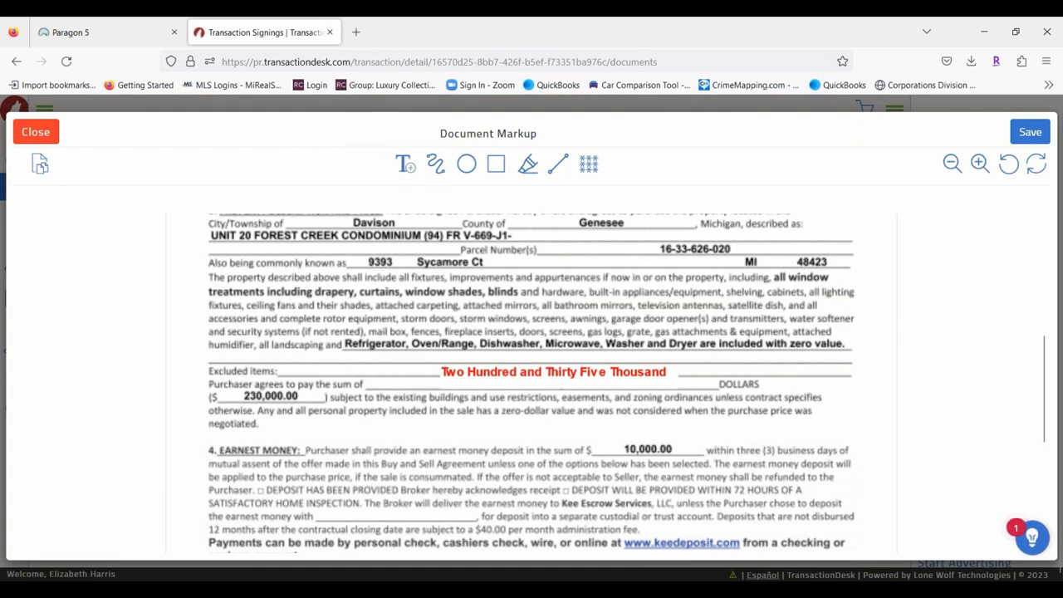
left_click(404, 163)
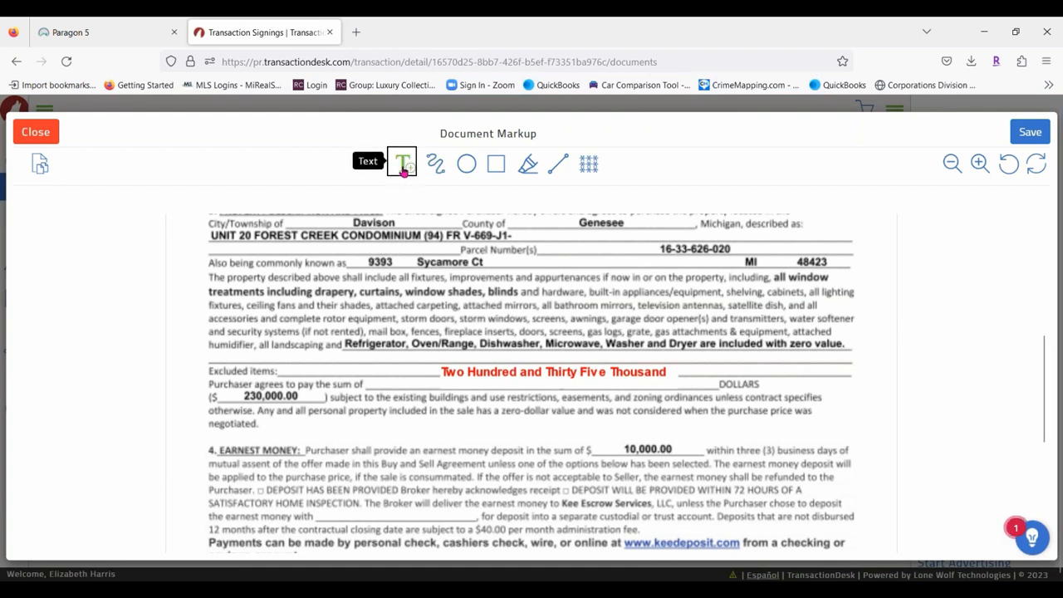
Add a '235,000.00' text note below the numeric price with a white background.
left_click(328, 427)
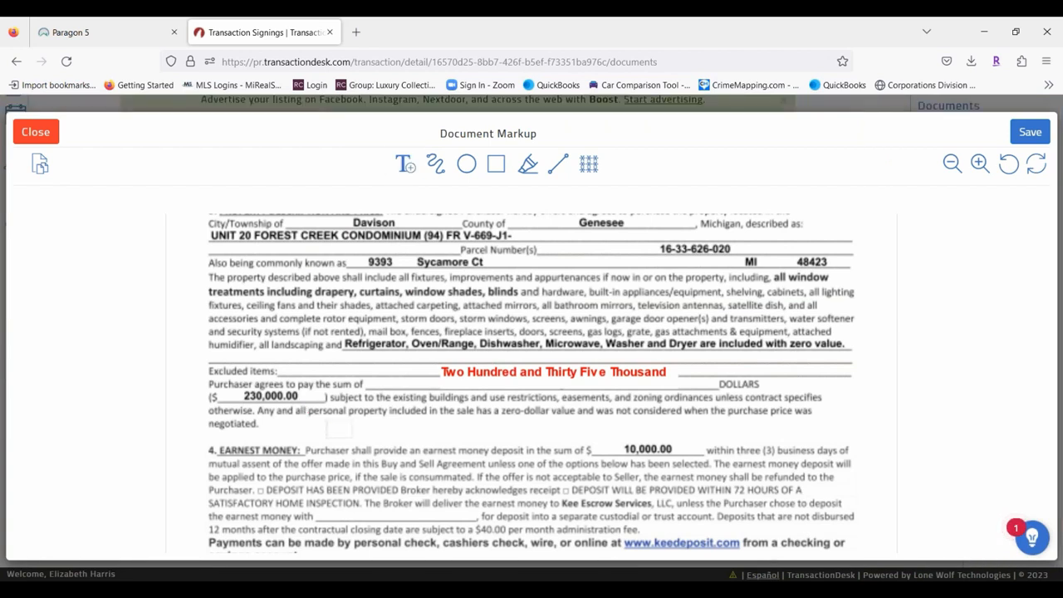
type("235,000.00")
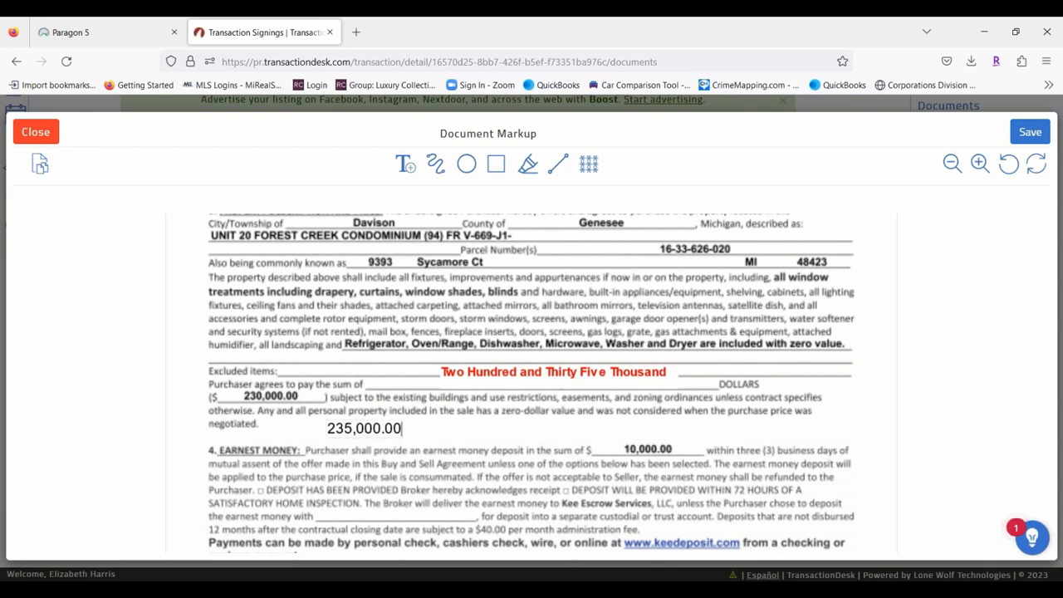
right_click(382, 426)
left_click(353, 486)
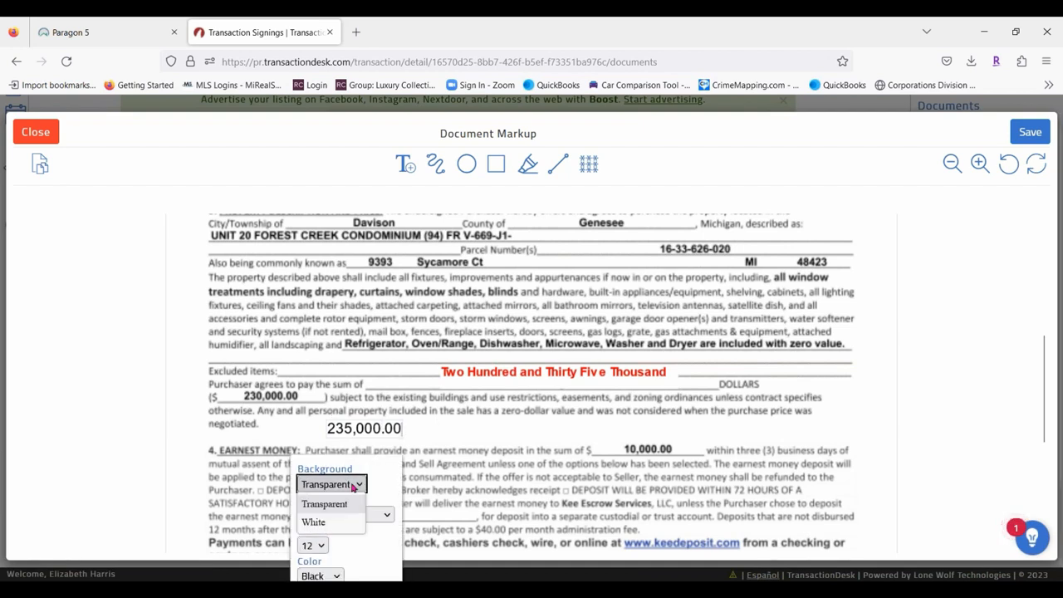
left_click(335, 523)
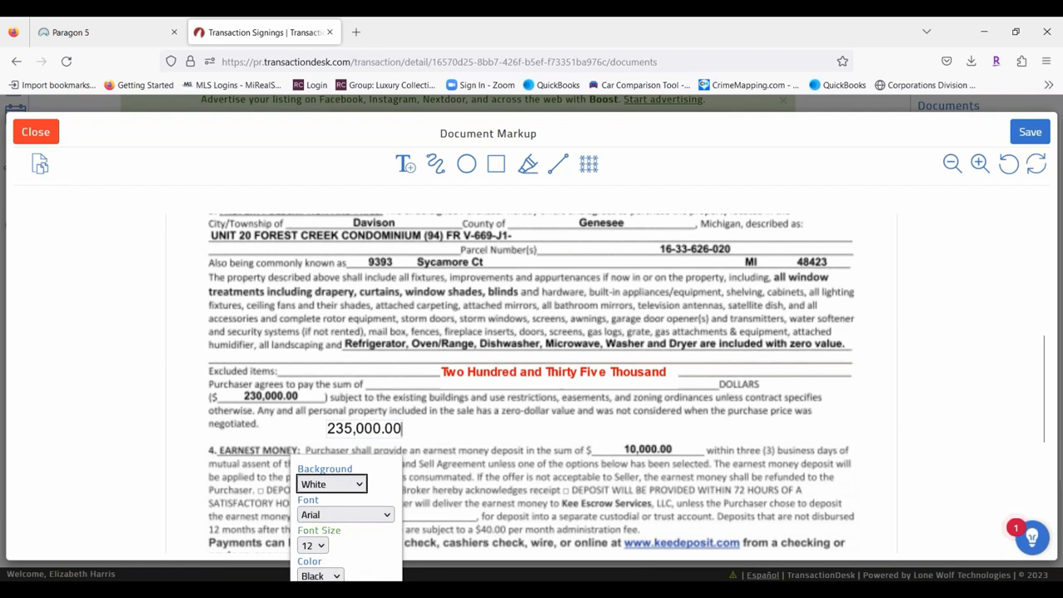
Make the 235,000.00 note bold at size 9 and drag it onto the 230,000.00 line.
left_click(312, 545)
left_click(306, 343)
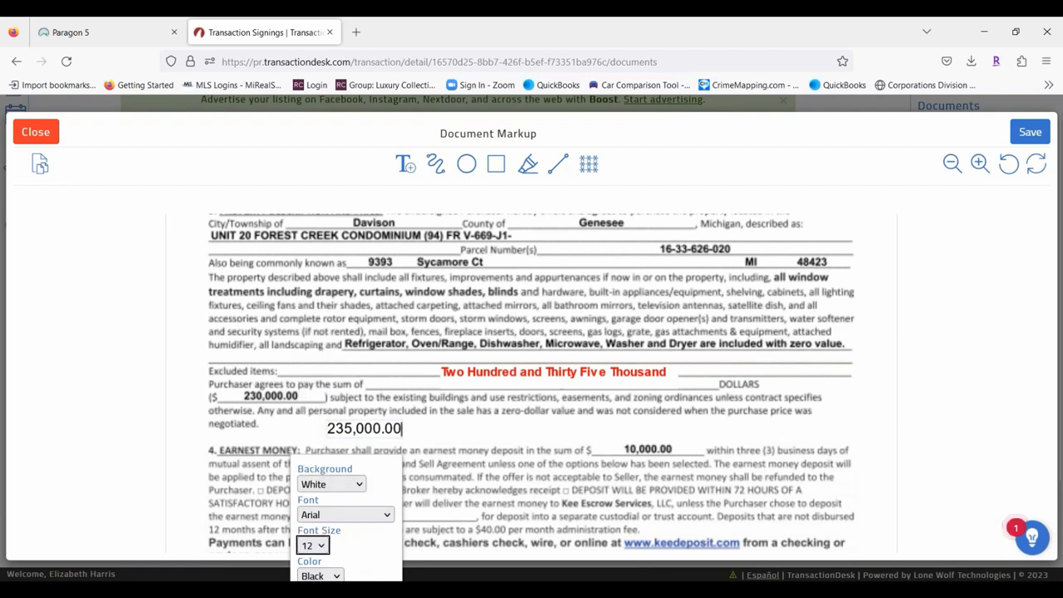
scroll(371, 531, "down", 2)
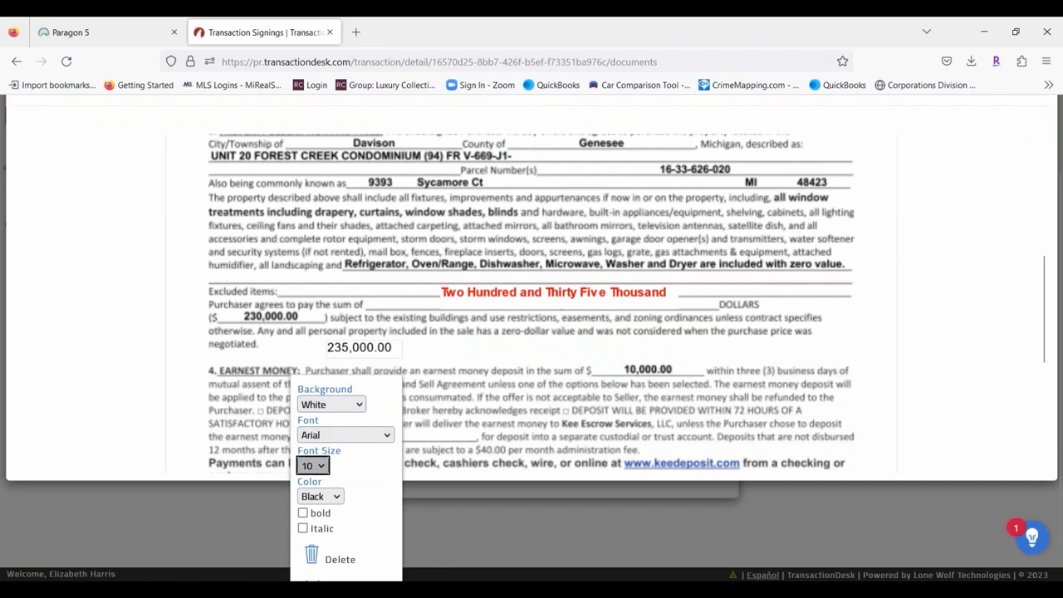
left_click(314, 466)
left_click(304, 249)
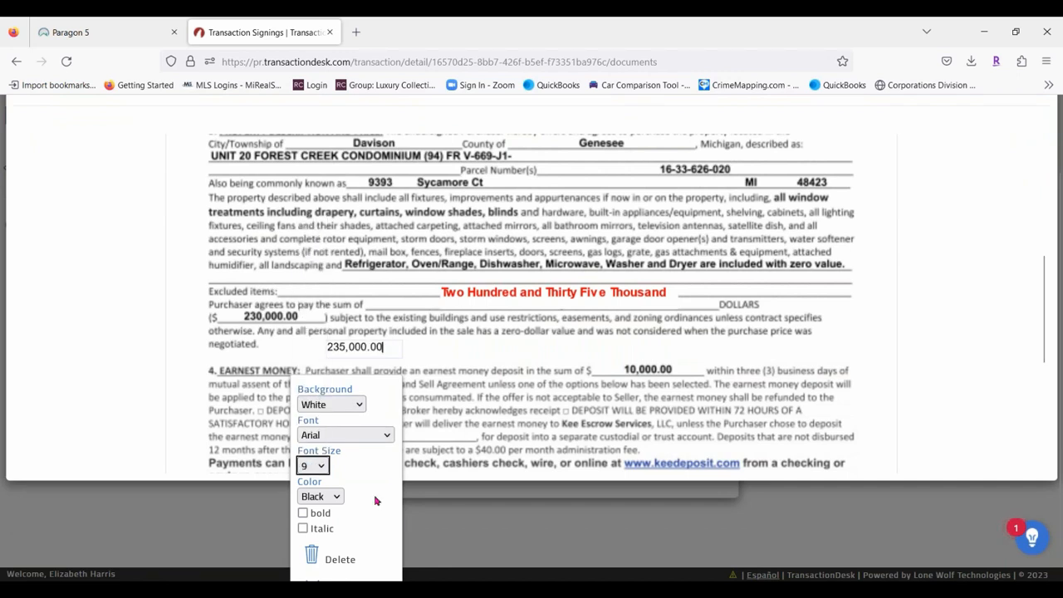
left_click(304, 514)
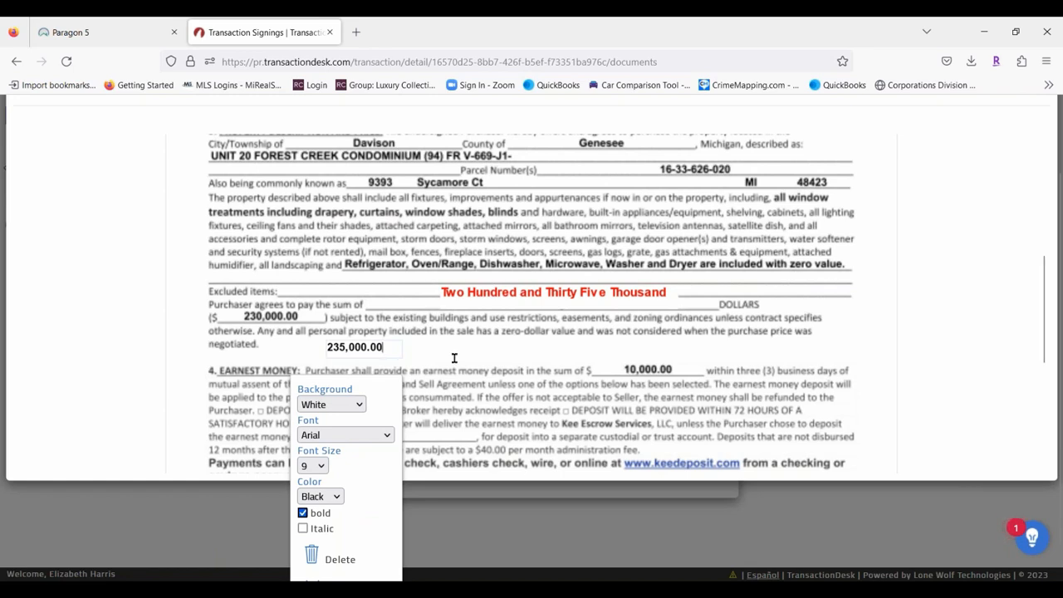
left_click(429, 357)
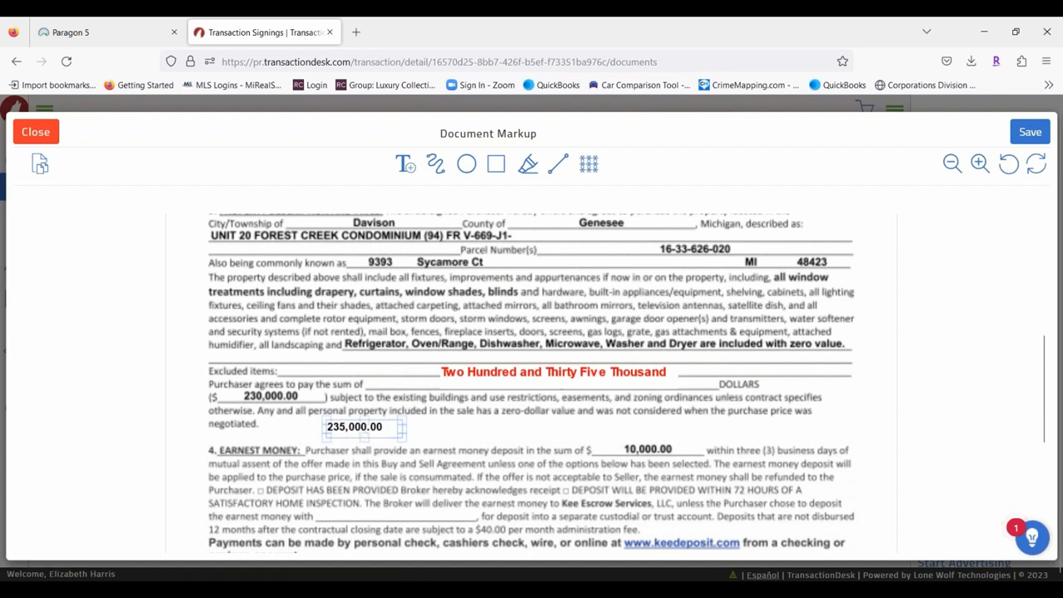
left_click_drag(344, 425, 285, 396)
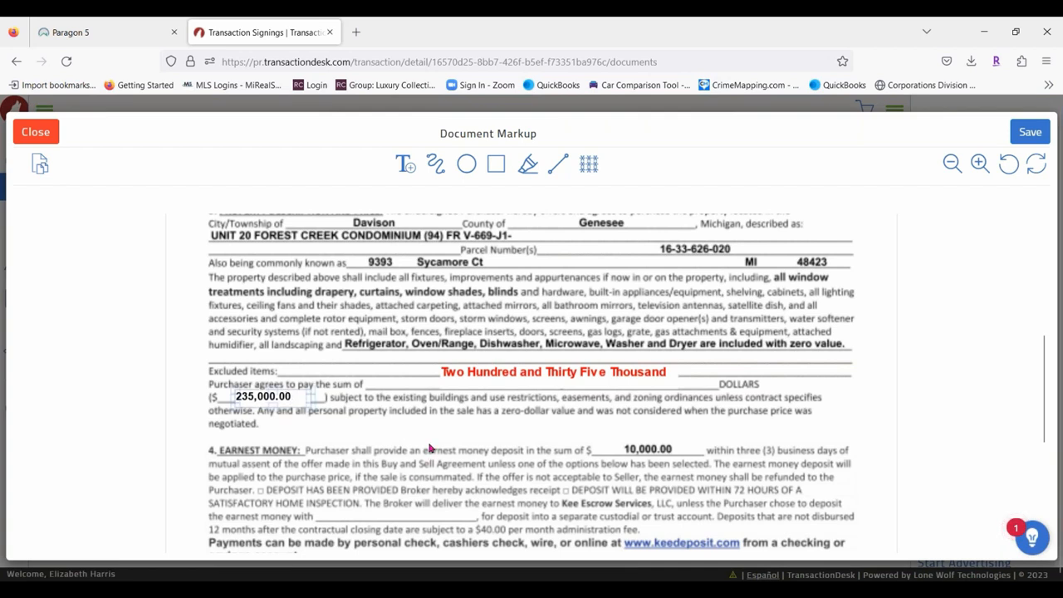
Reduce the red written-out amount to size 9 and shorten its text box.
left_click(570, 373)
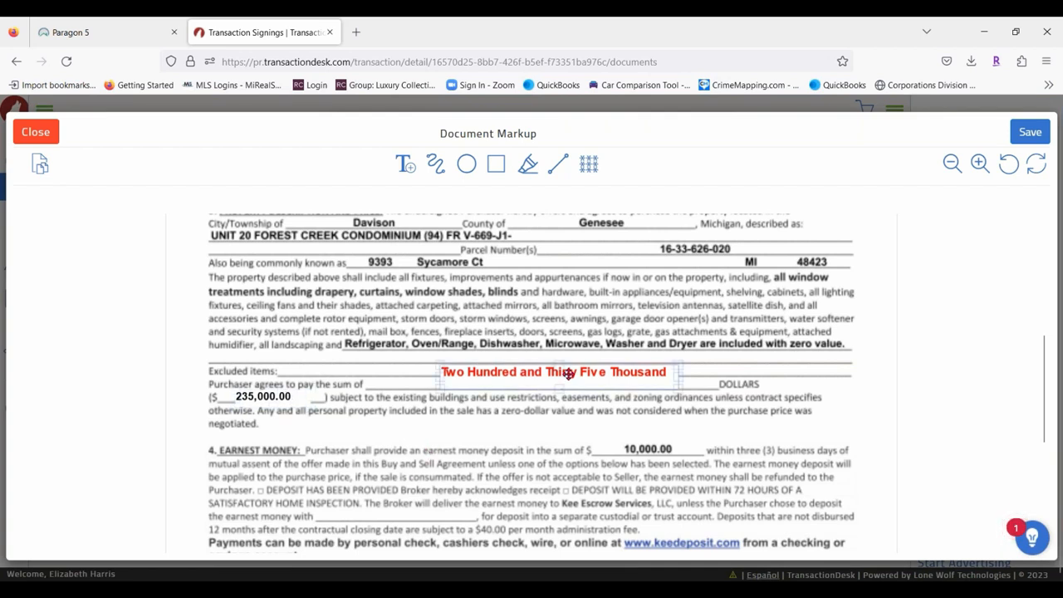
left_click(590, 497)
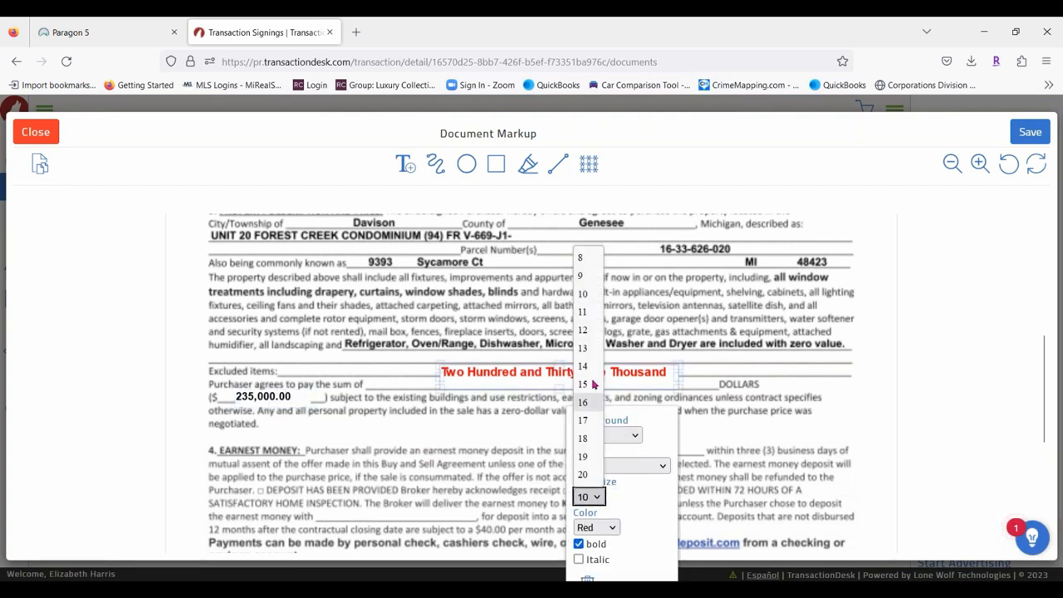
left_click(586, 277)
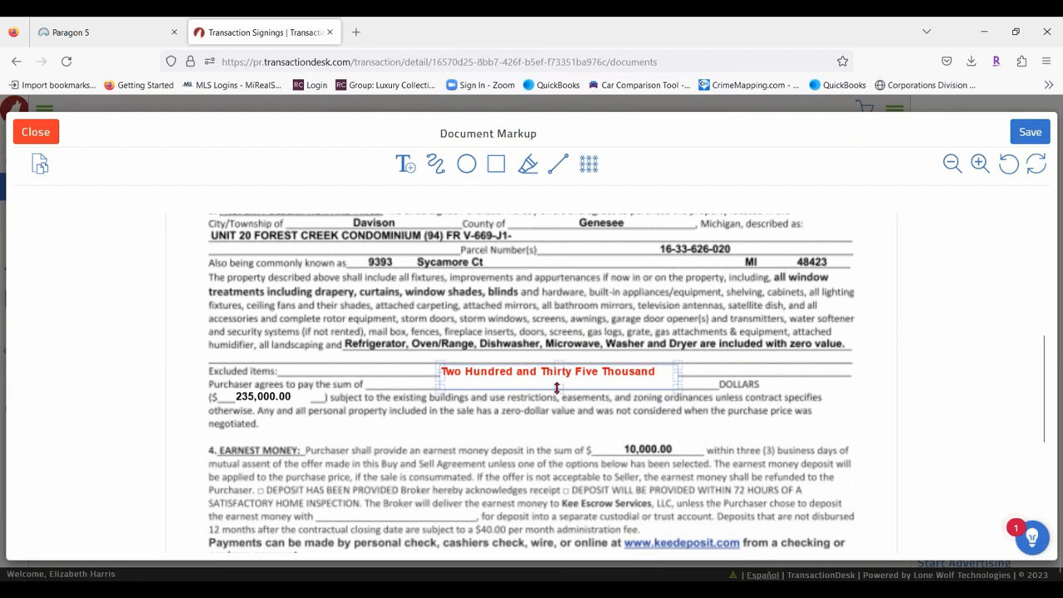
left_click_drag(557, 388, 664, 365)
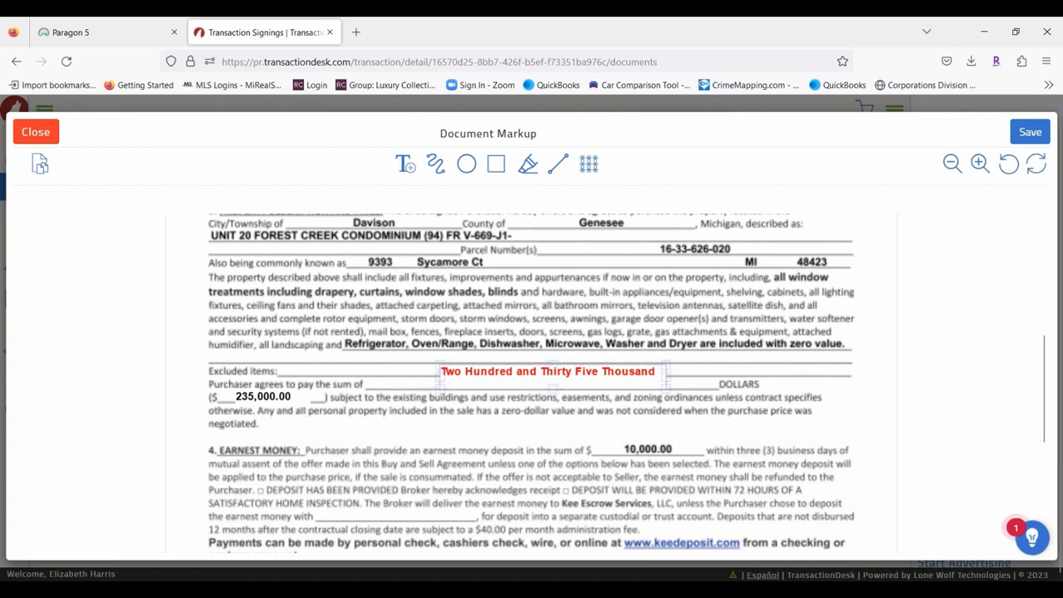
Move the 235,000.00 note down beside 'negotiated.', uncovering the original 230,000.00.
left_click(471, 433)
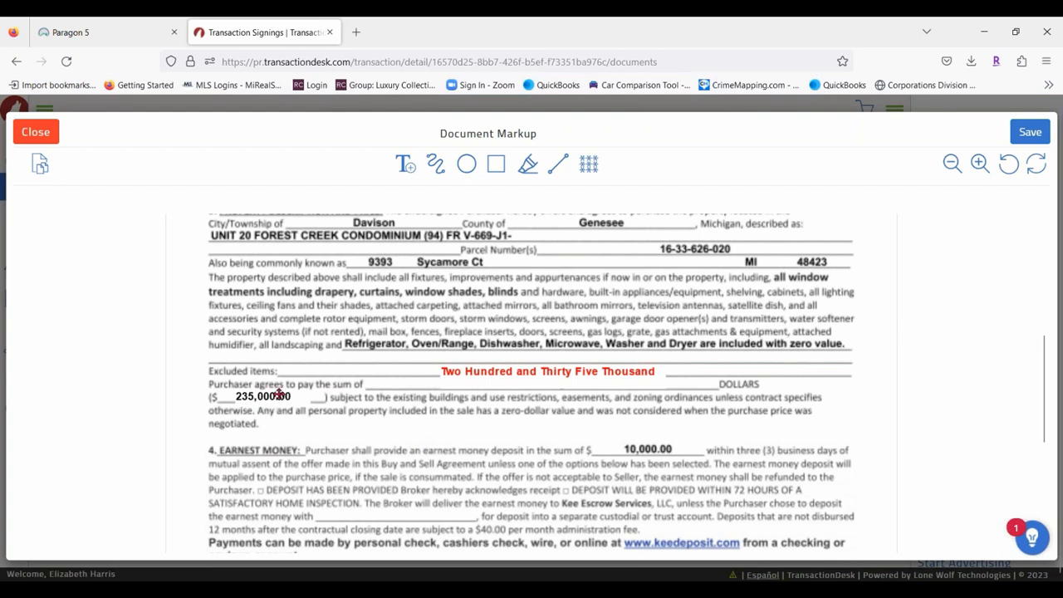
left_click(285, 402)
left_click_drag(287, 391, 324, 422)
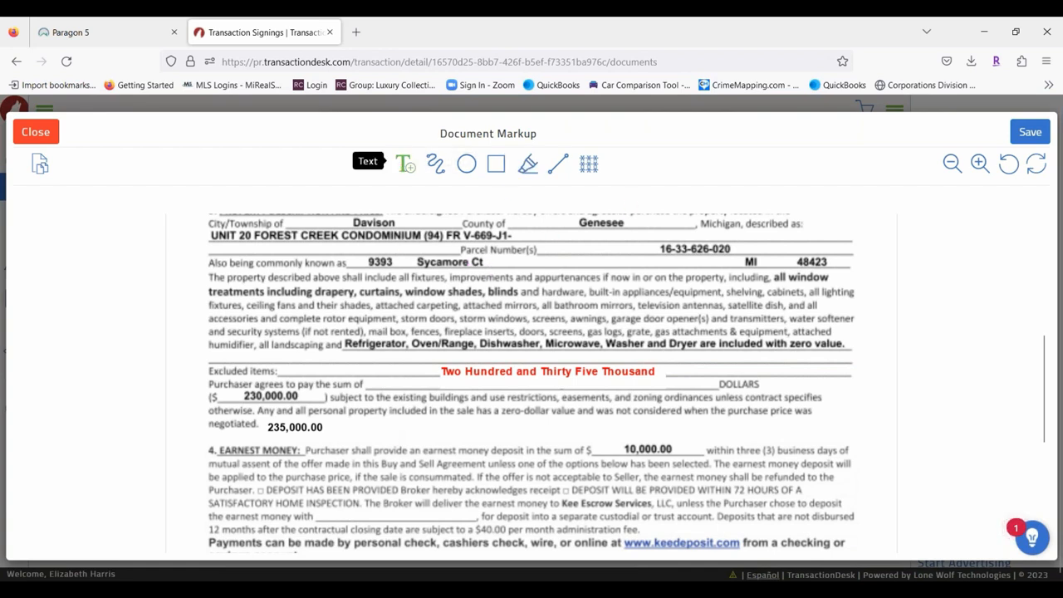
Draw a straight line striking through the 230,000.00 price.
left_click(557, 164)
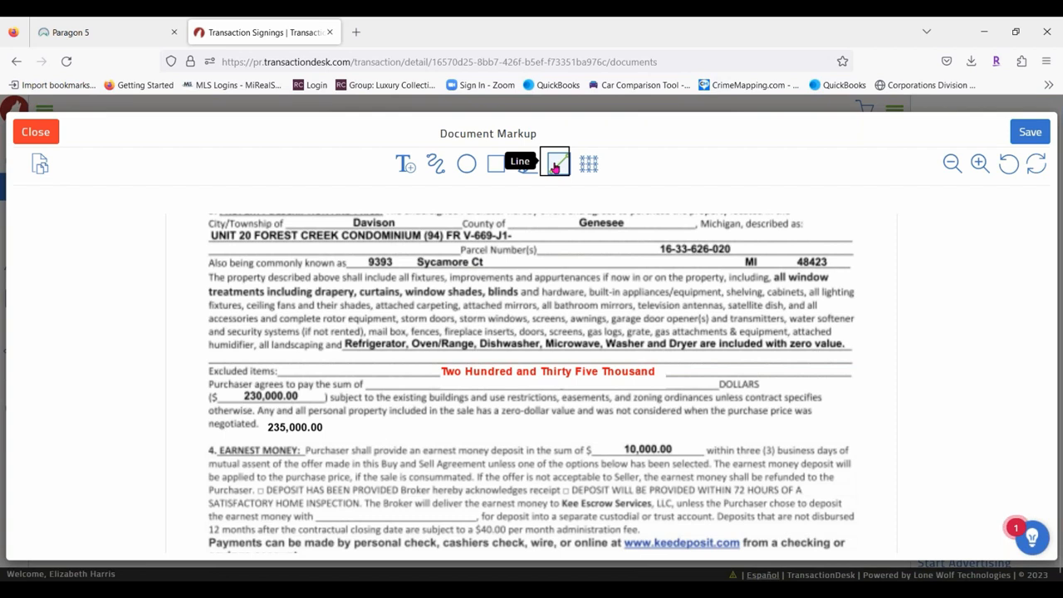
left_click(235, 398)
left_click_drag(235, 396, 314, 400)
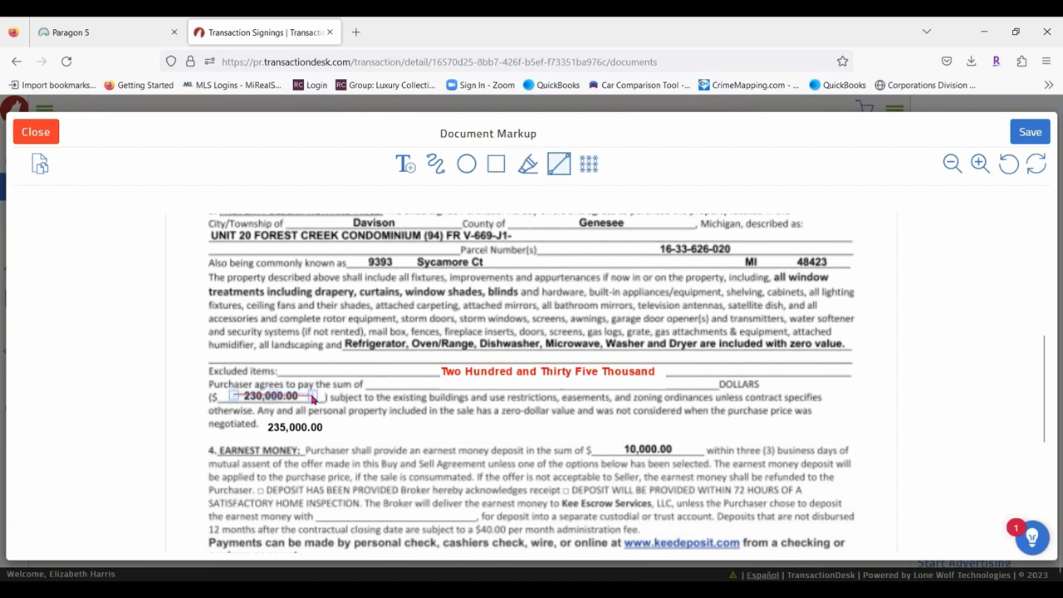
left_click(309, 399)
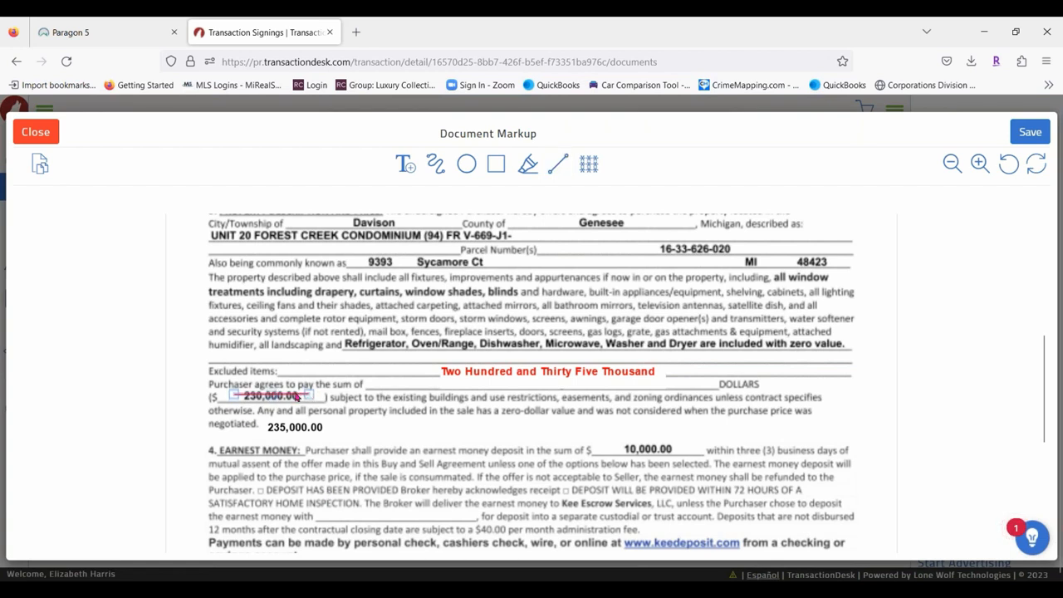
Make the strike-through line size 3 and green, and nudge 235,000.00 slightly.
left_click(297, 398)
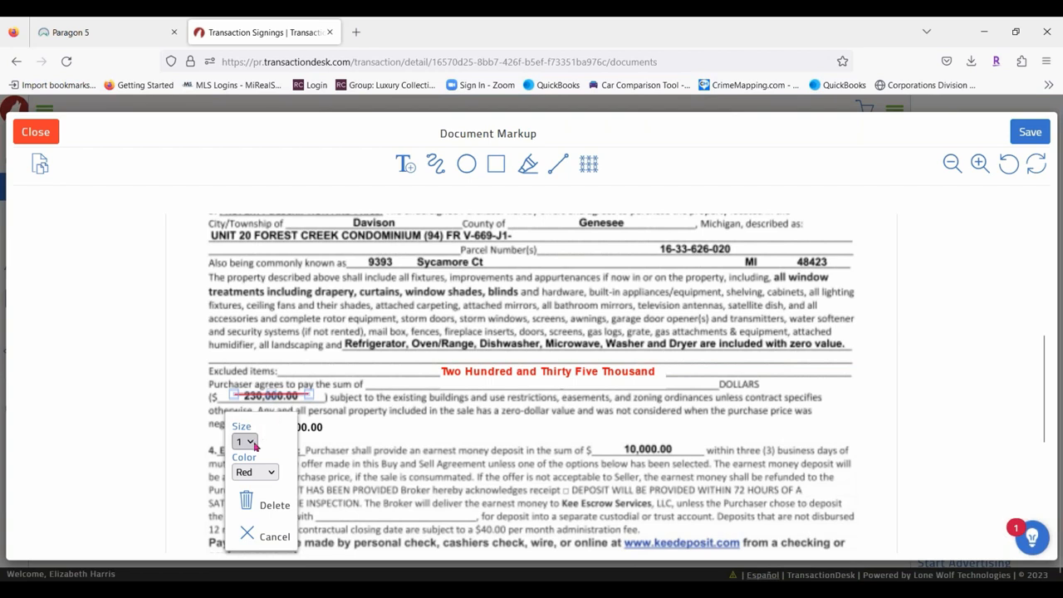
left_click(246, 441)
left_click(246, 498)
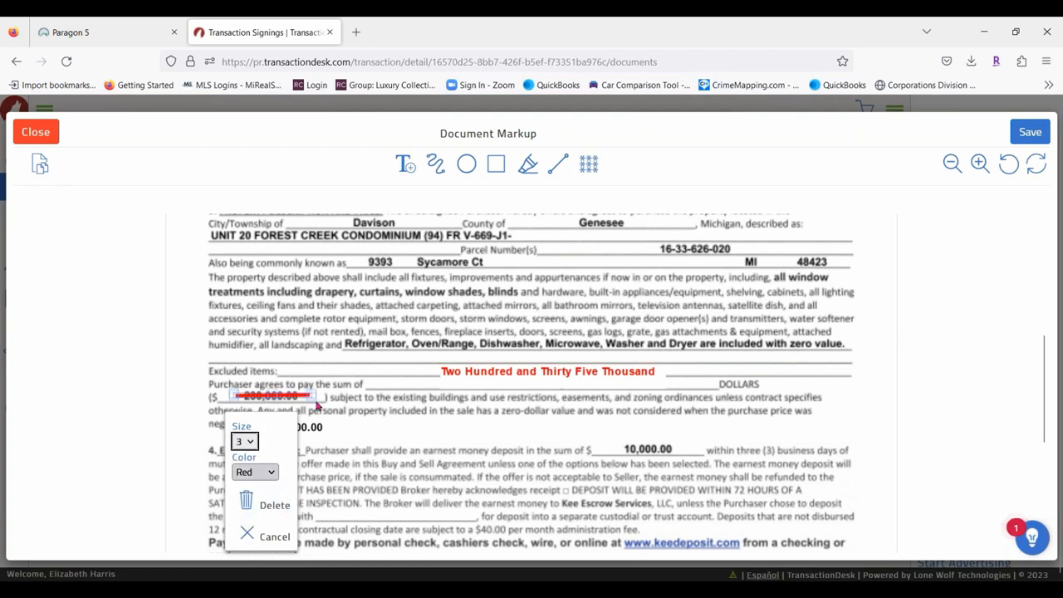
left_click(408, 430)
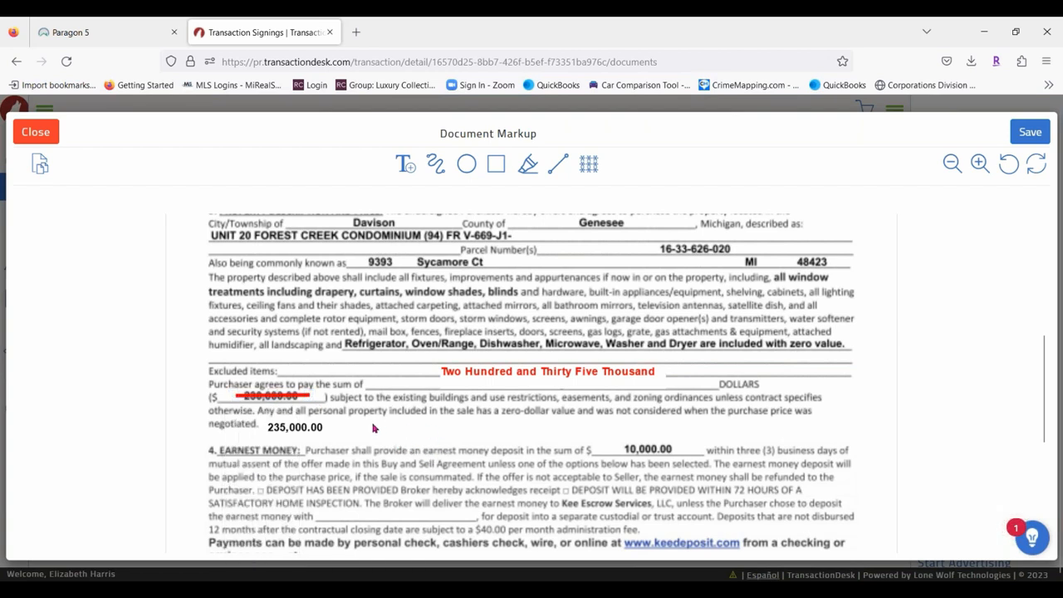
left_click(297, 398)
left_click(272, 476)
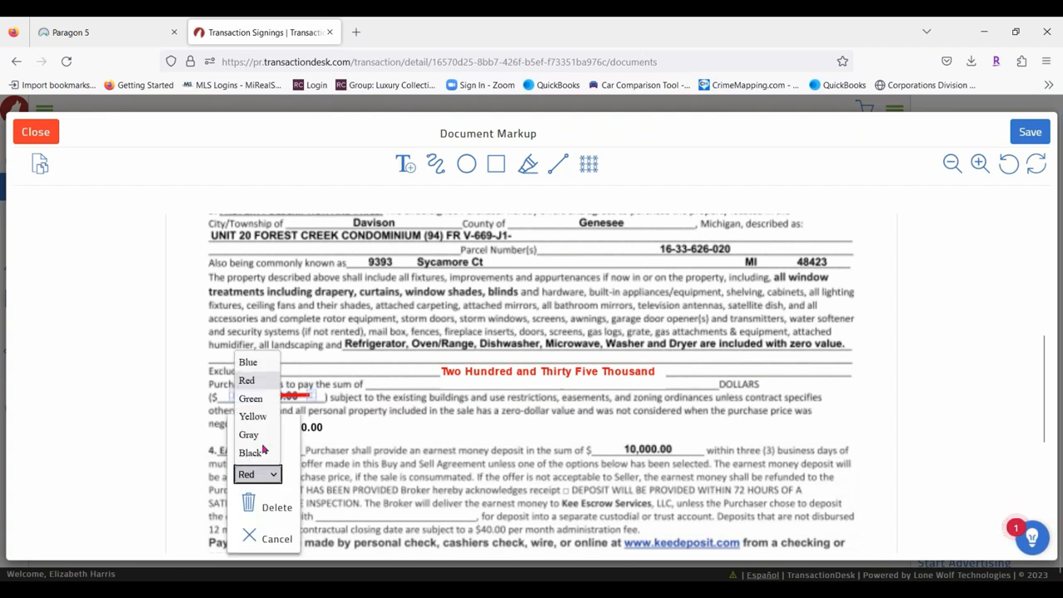
left_click(263, 400)
left_click(383, 448)
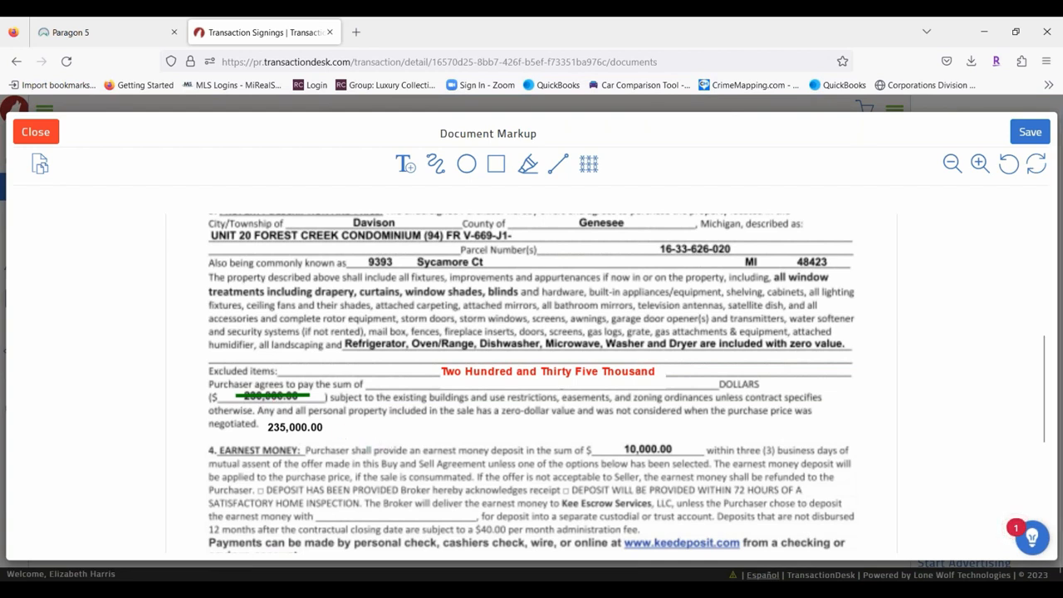
left_click_drag(322, 428, 317, 428)
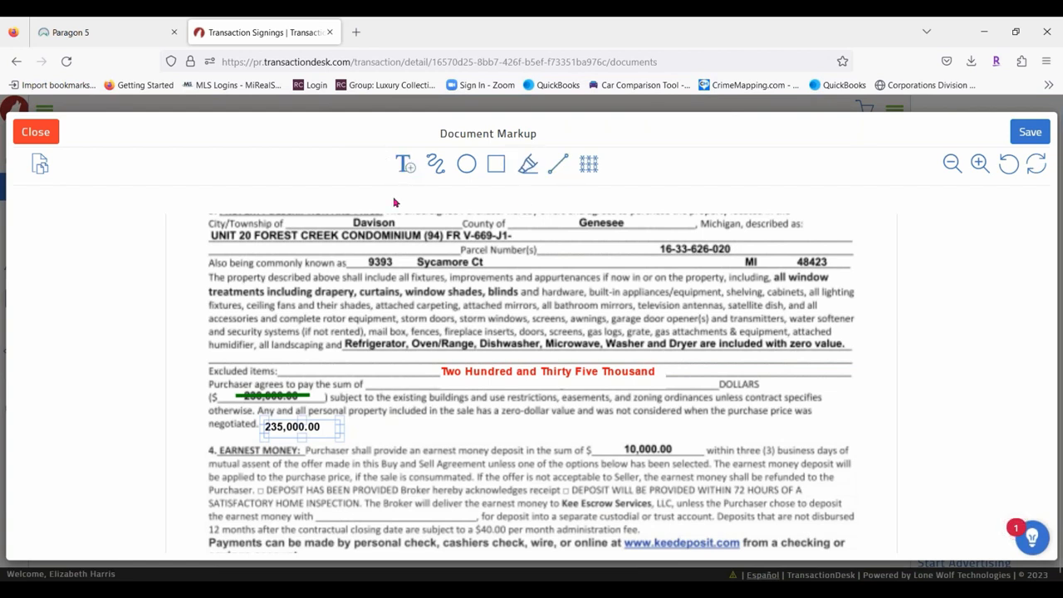
Draw a freehand strike-through across the Cash Sale With New Mortgage option.
left_click(439, 166)
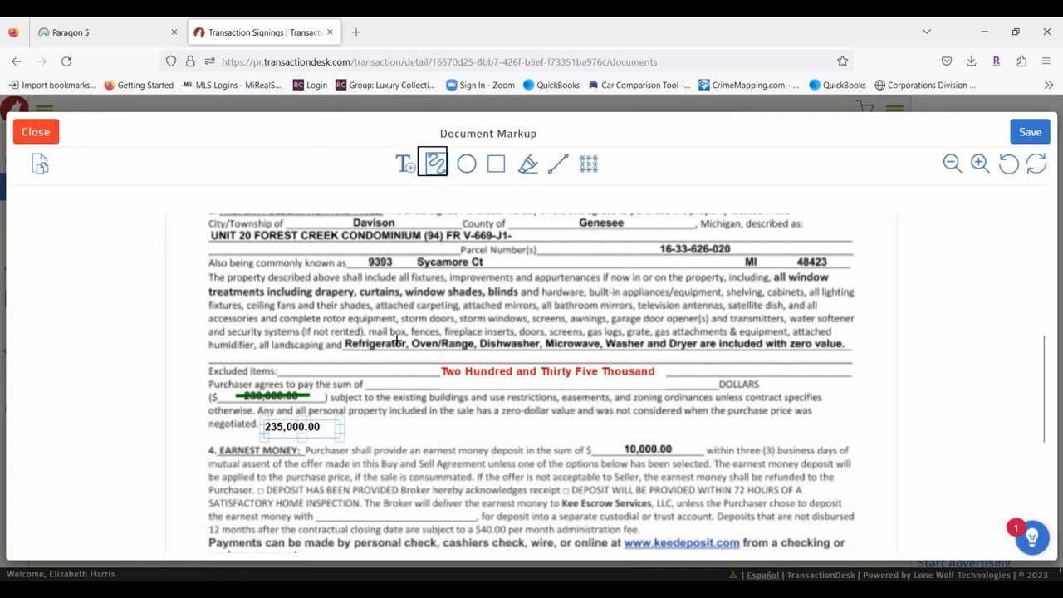
scroll(293, 420, "down", 2)
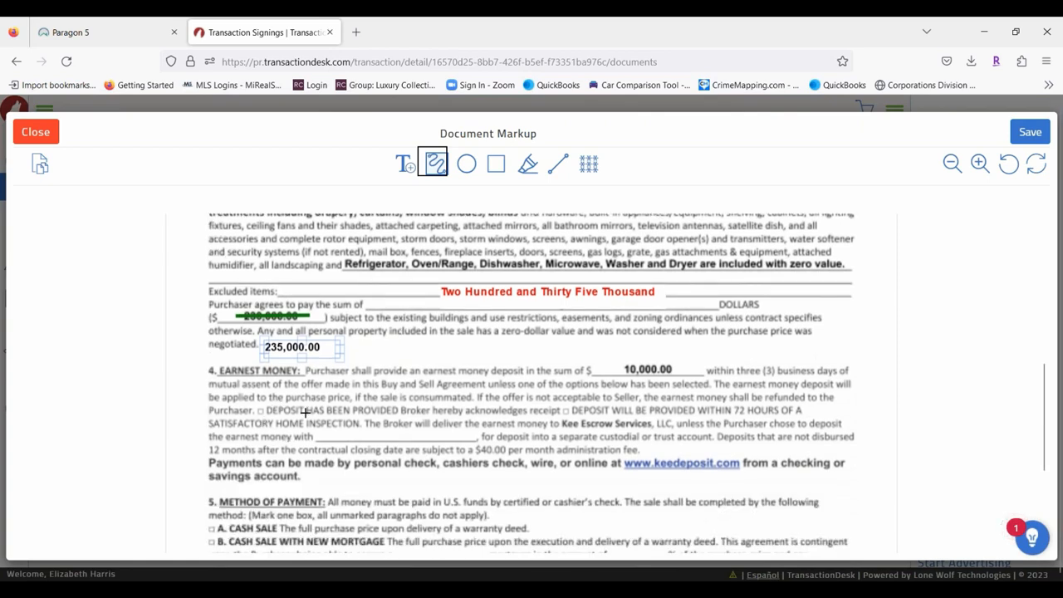
scroll(306, 412, "down", 5)
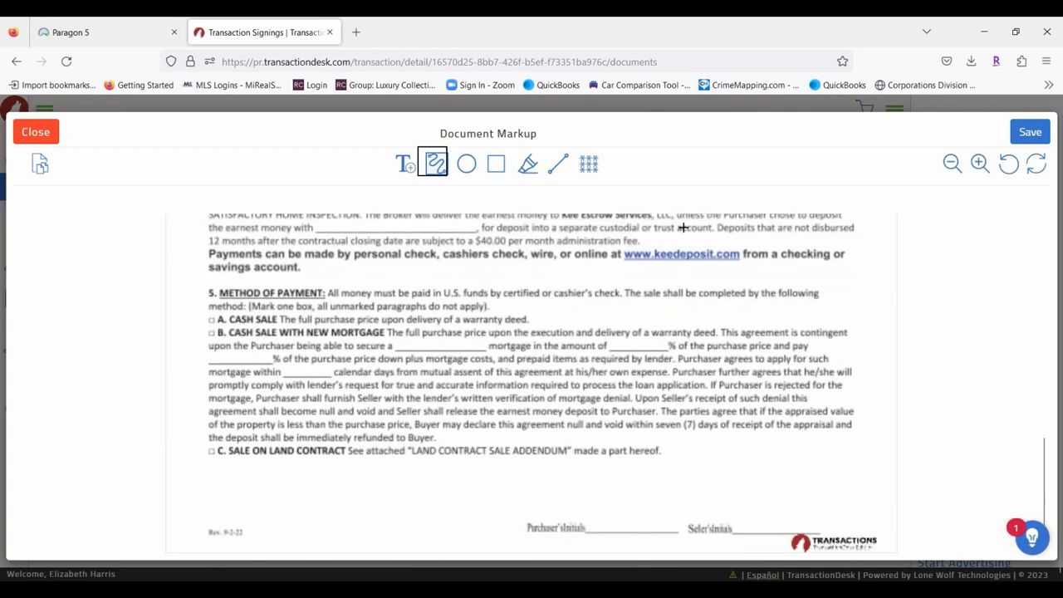
scroll(689, 385, "up", 15)
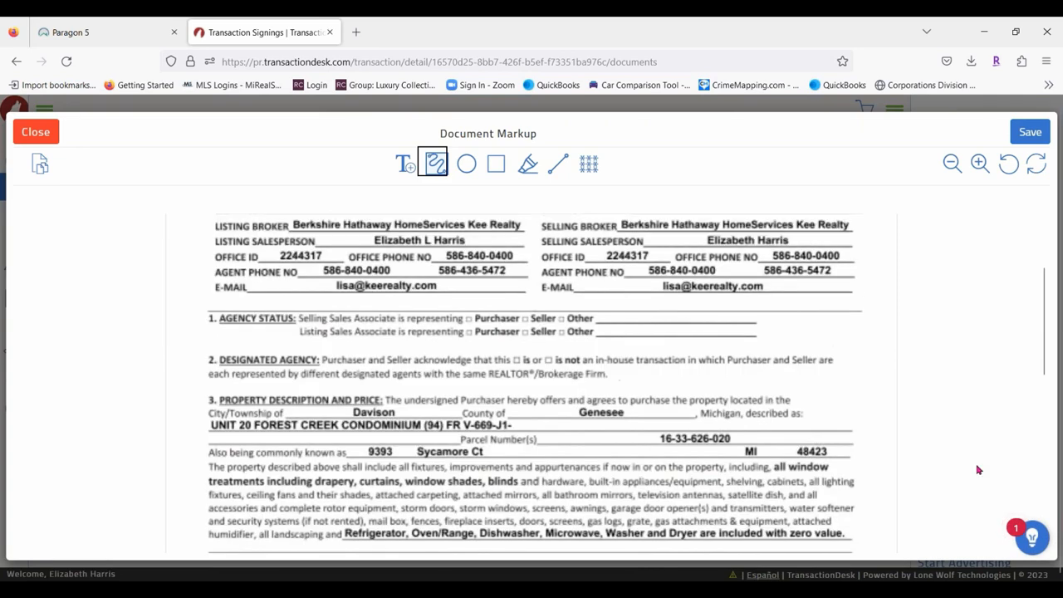
scroll(371, 407, "down", 7)
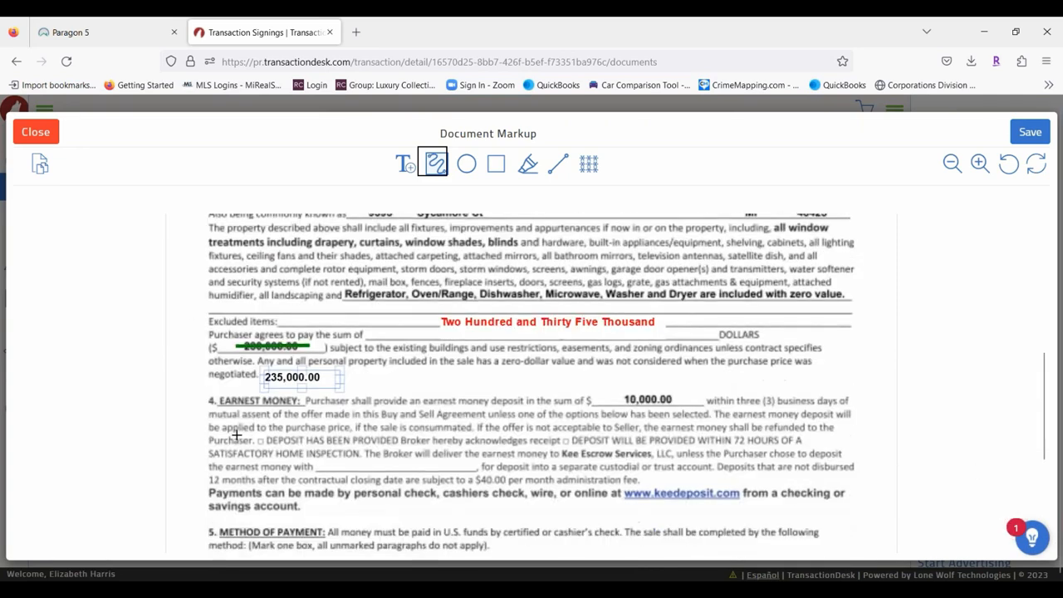
scroll(247, 442, "down", 4)
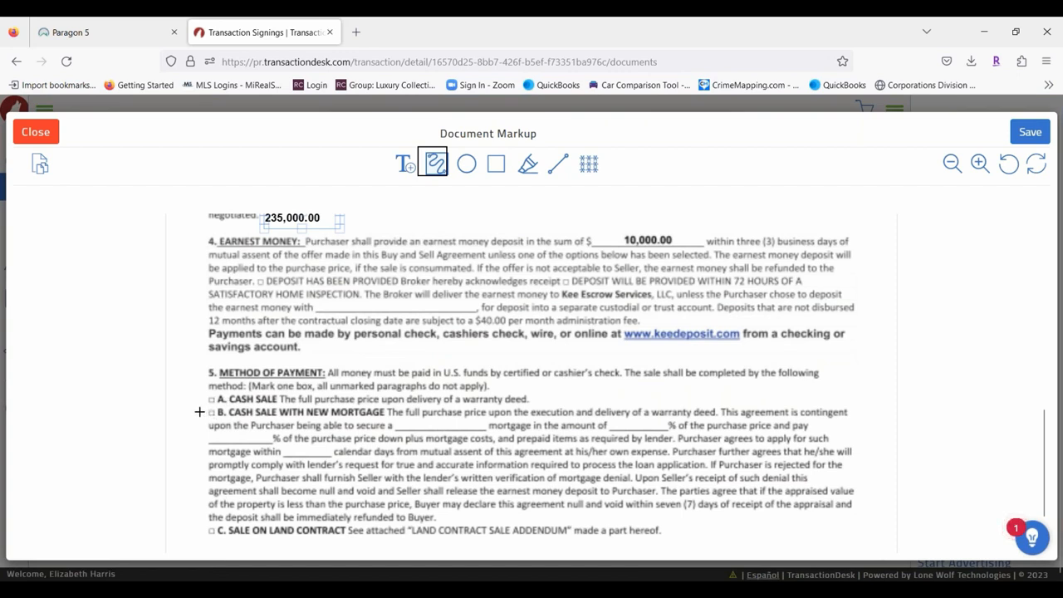
left_click_drag(200, 412, 578, 401)
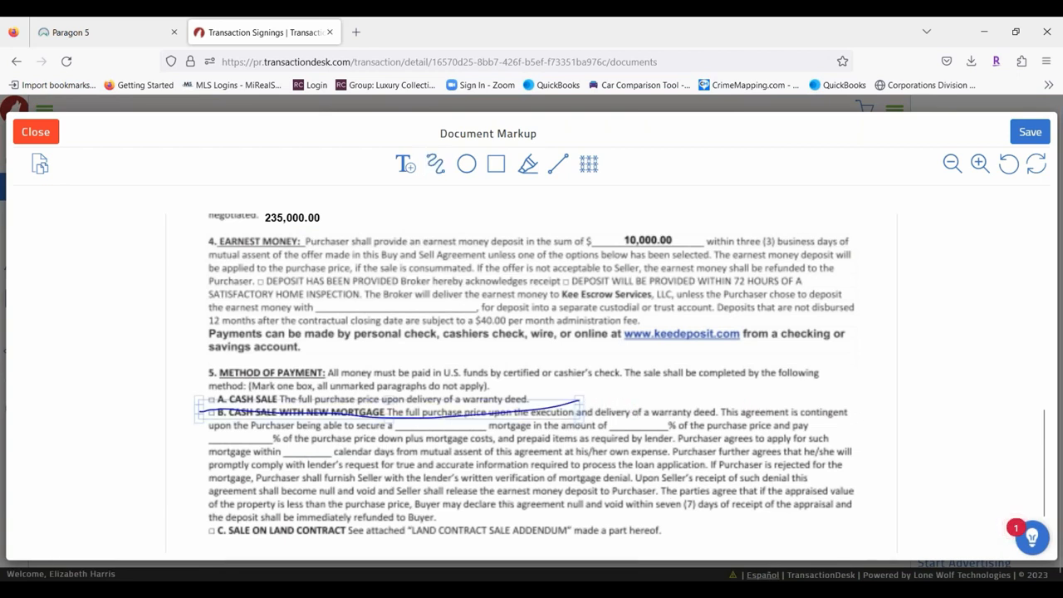
mouse_move(582, 411)
left_mouse_down()
mouse_move(765, 409)
mouse_move(872, 424)
left_mouse_up()
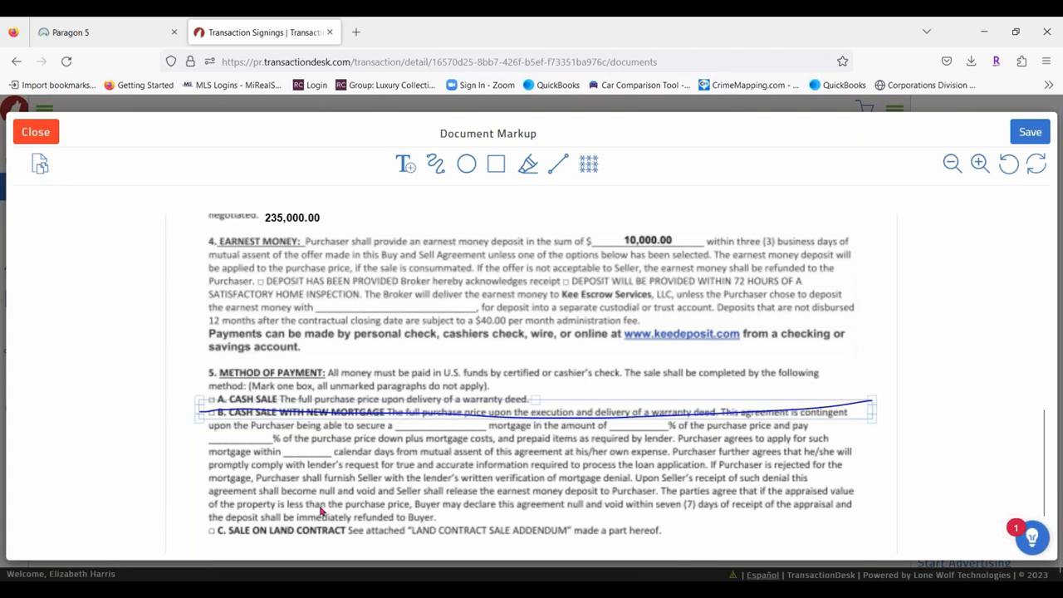
left_click(324, 511)
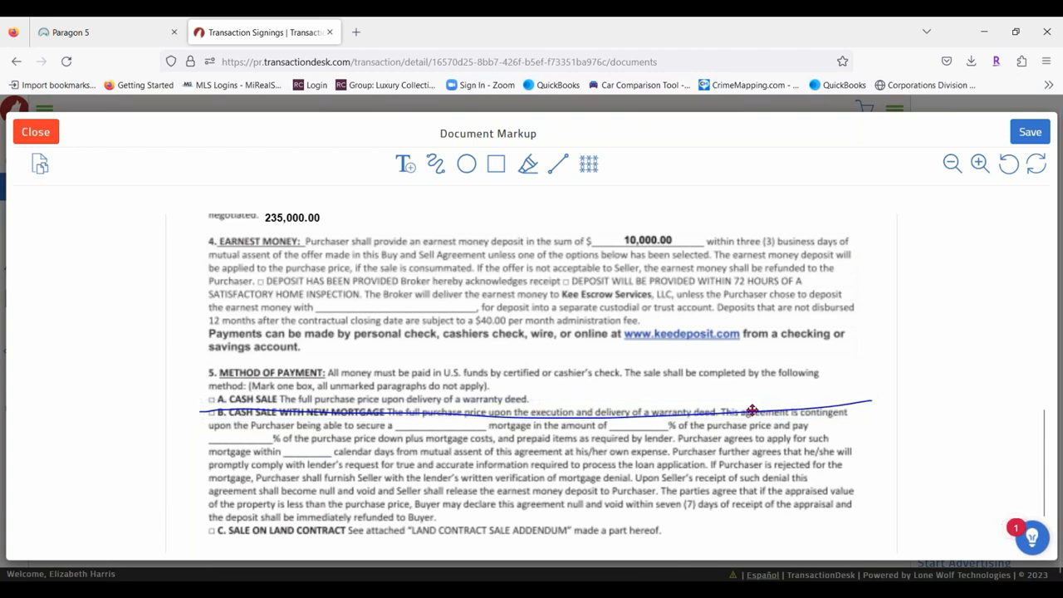
Delete the freehand strike-through line from the Cash Sale option.
left_click(466, 417)
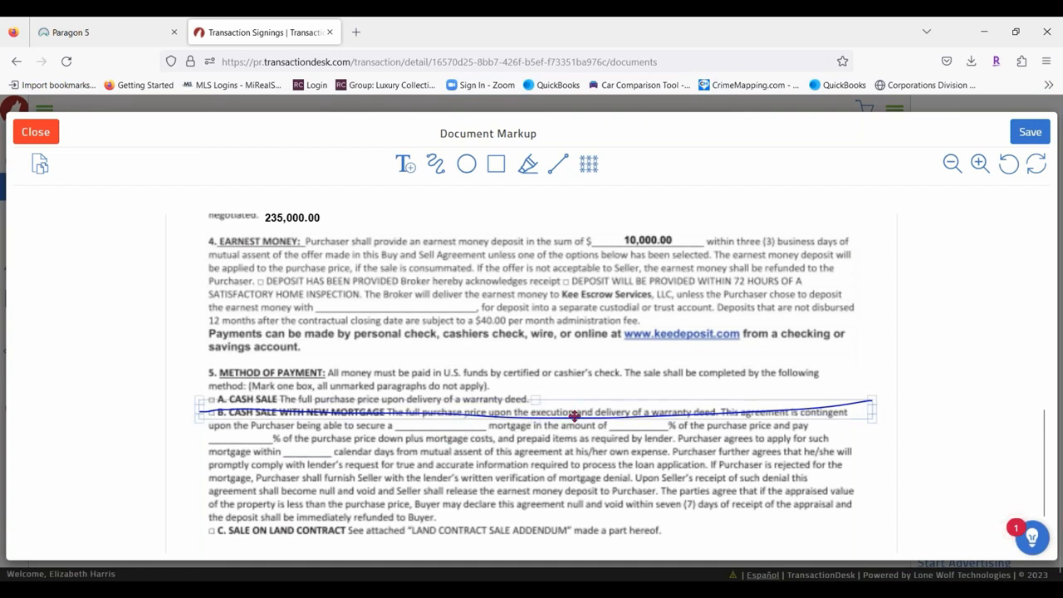
left_click(574, 415)
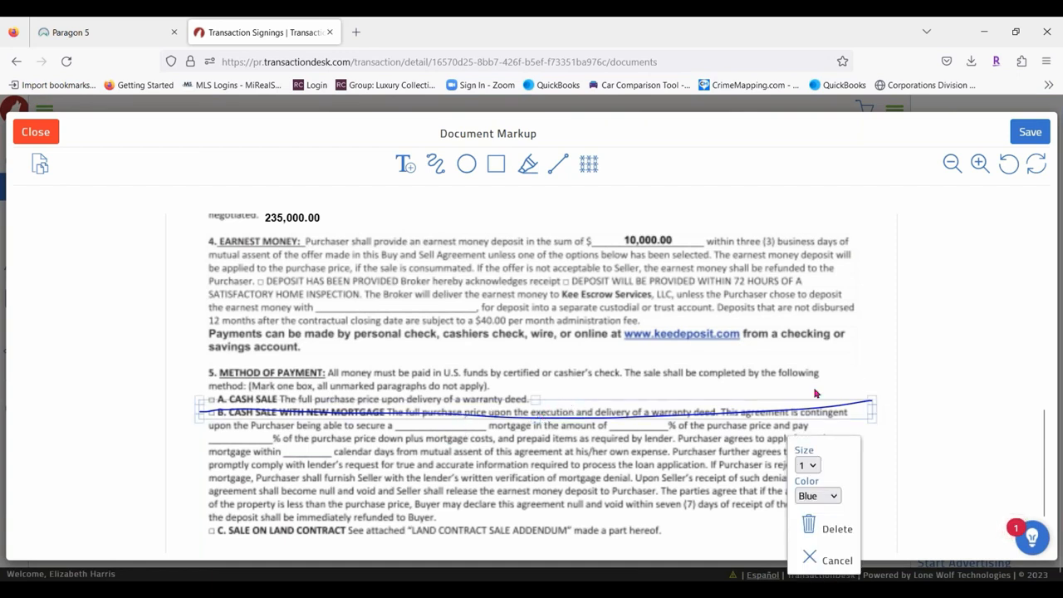
left_click(808, 525)
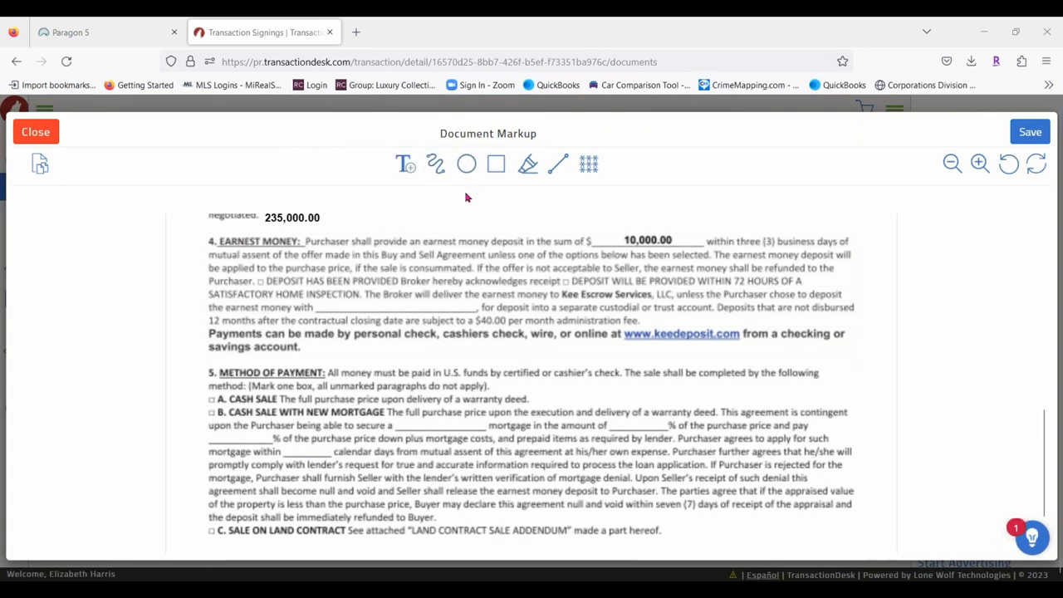
Highlight the whole Earnest Money paragraph.
left_click(528, 165)
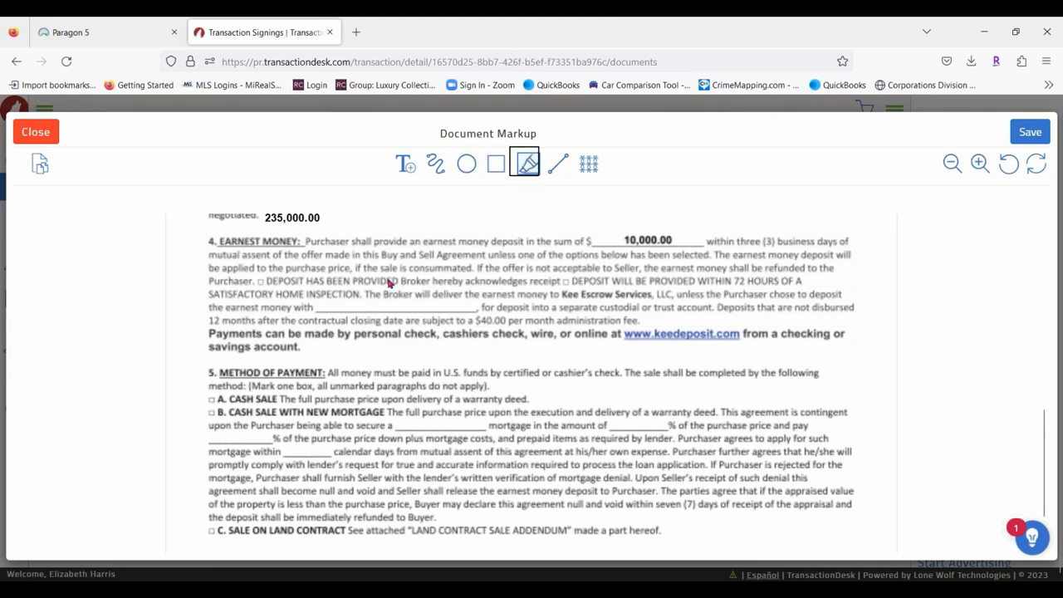
scroll(372, 282, "up", 4)
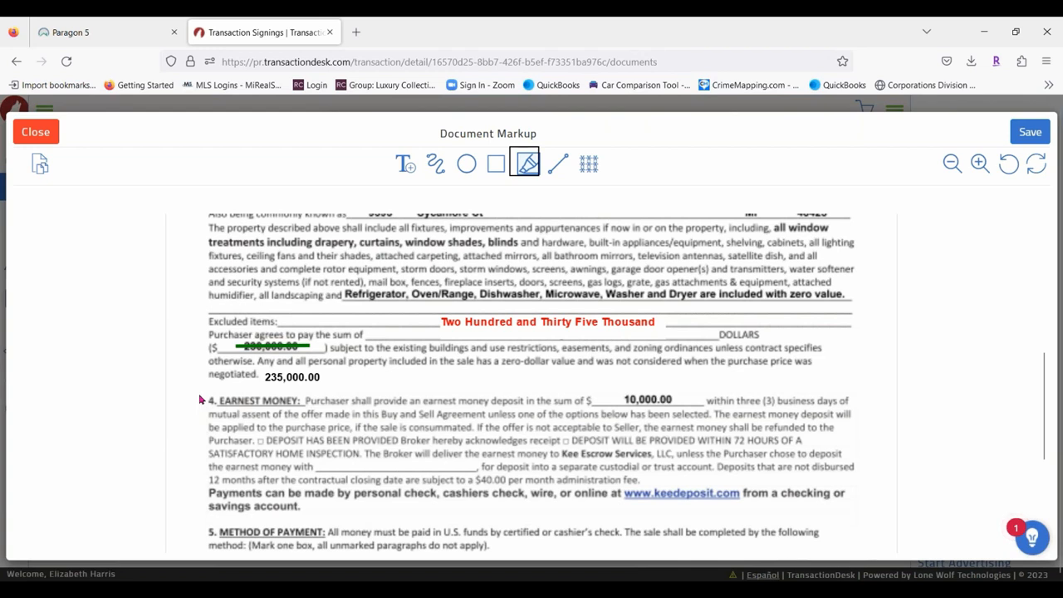
mouse_move(200, 400)
left_mouse_down()
mouse_move(279, 431)
mouse_move(628, 448)
mouse_move(818, 502)
mouse_move(812, 525)
mouse_move(806, 514)
left_mouse_up()
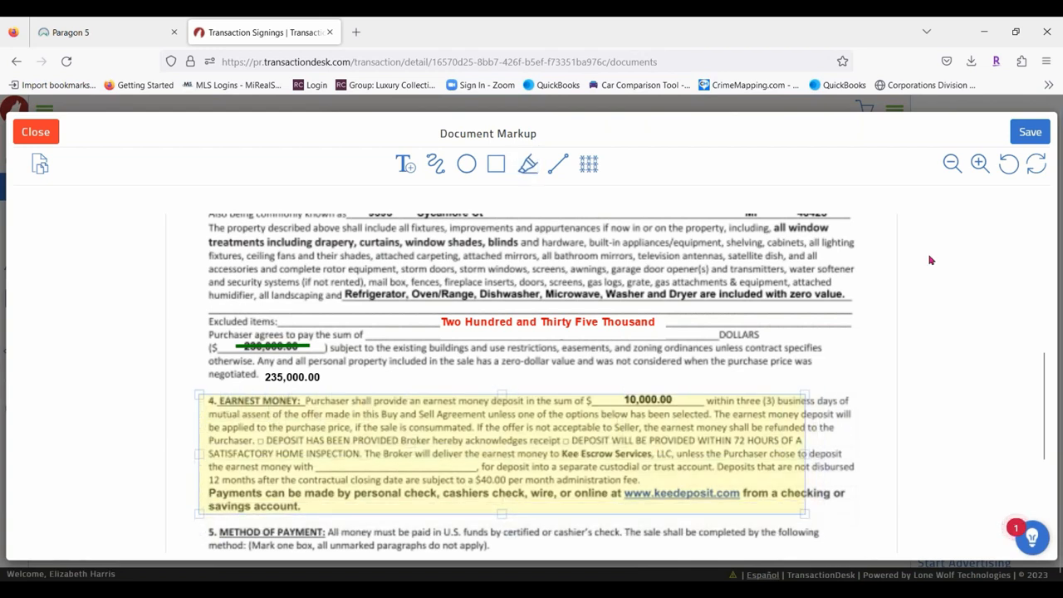
left_click_drag(805, 452, 871, 456)
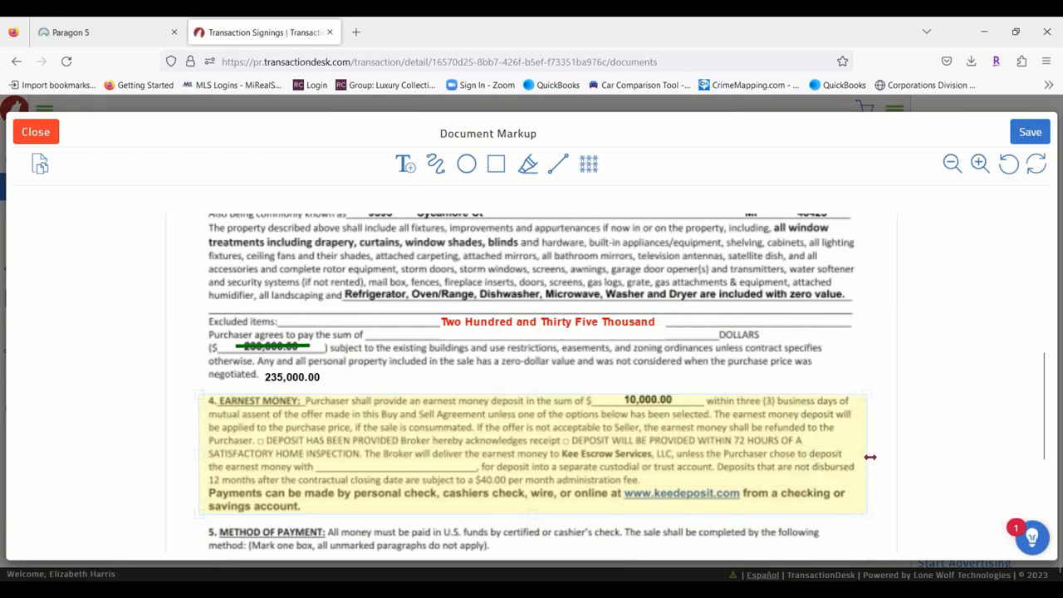
scroll(836, 334, "down", 2)
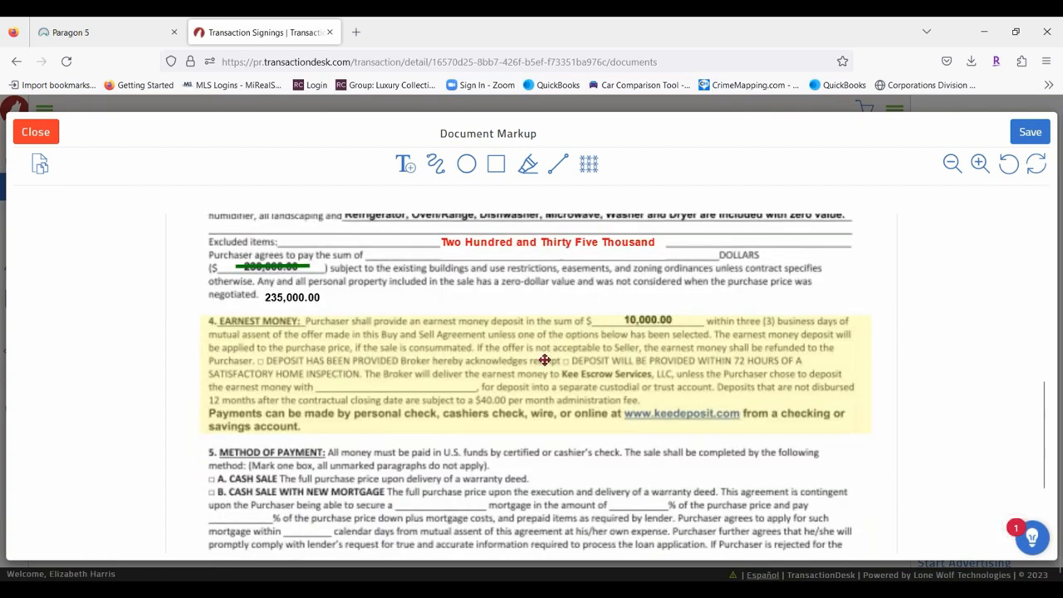
Set the Earnest Money highlight to red at 20% opacity.
left_click(544, 359)
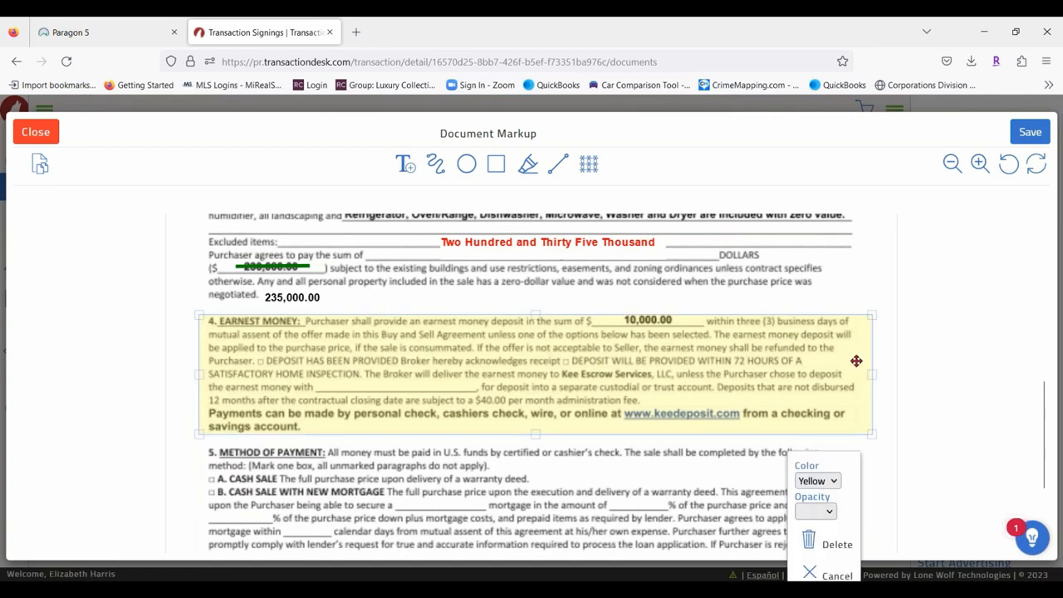
scroll(854, 366, "down", 3)
left_click(834, 481)
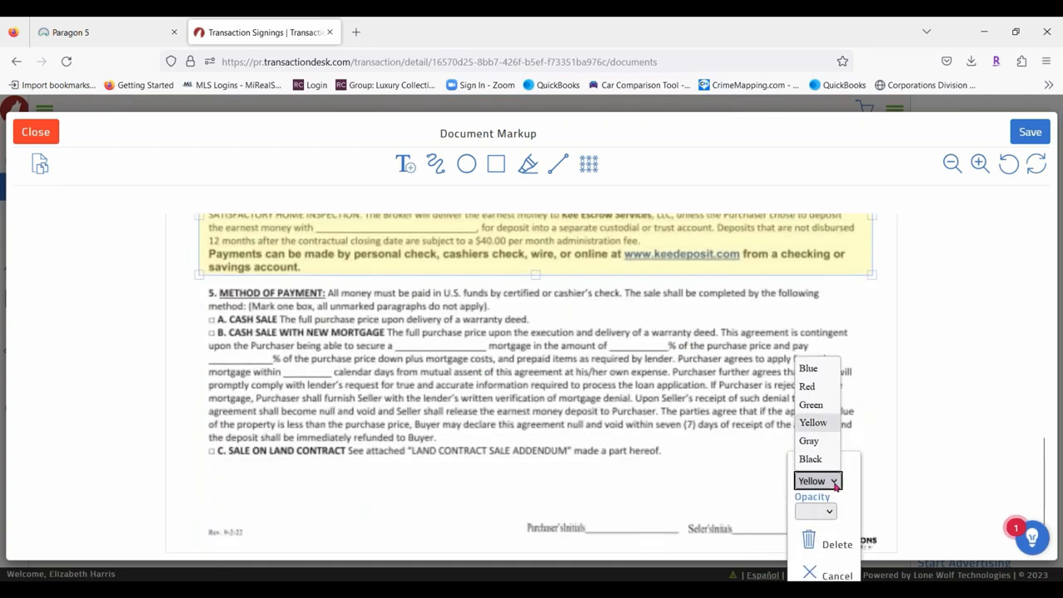
left_click(815, 394)
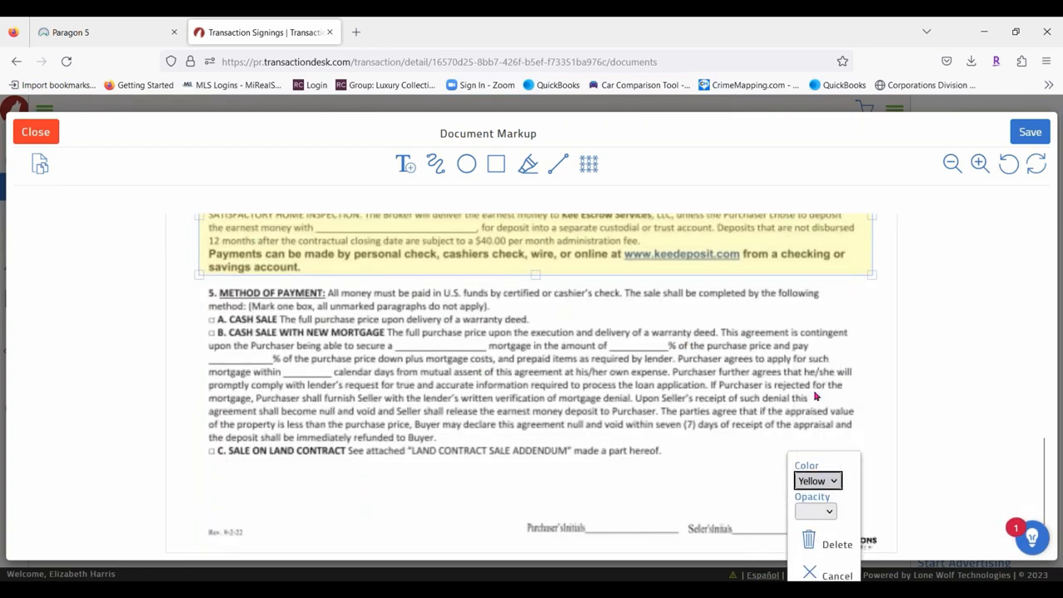
left_click(825, 511)
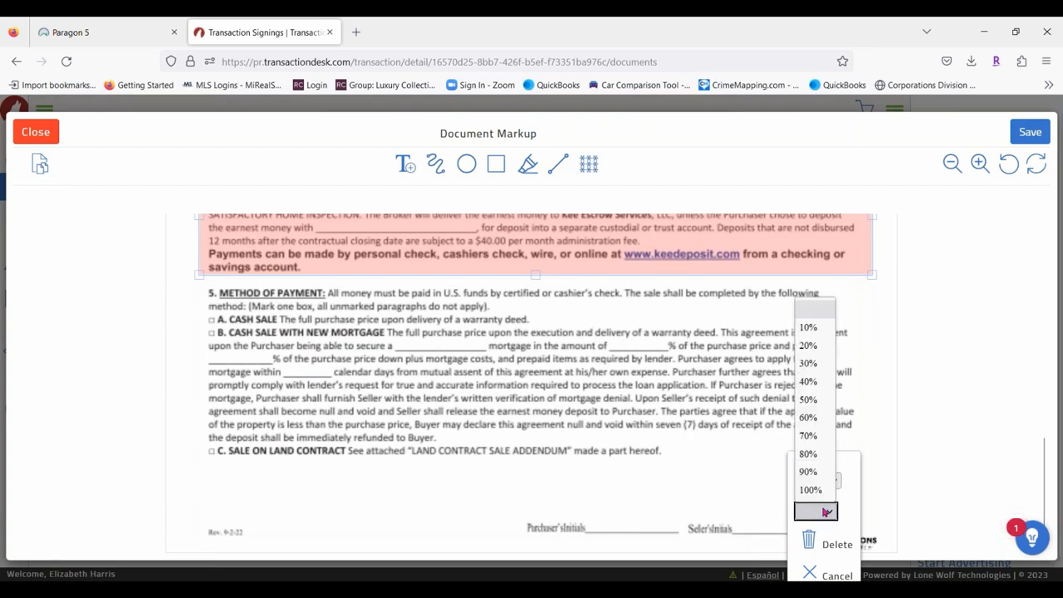
left_click(810, 365)
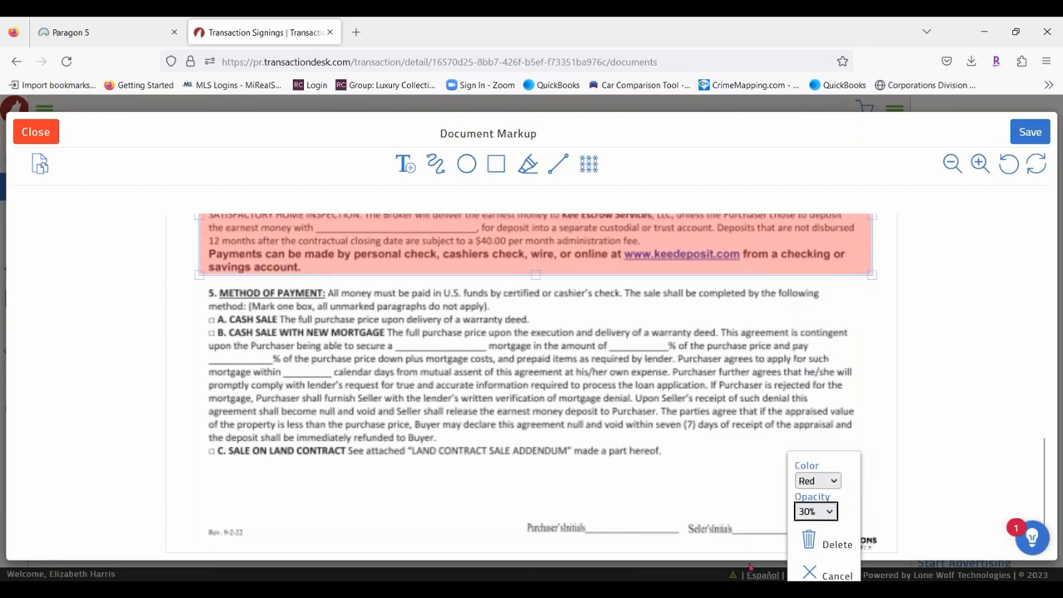
left_click(816, 512)
left_click(808, 472)
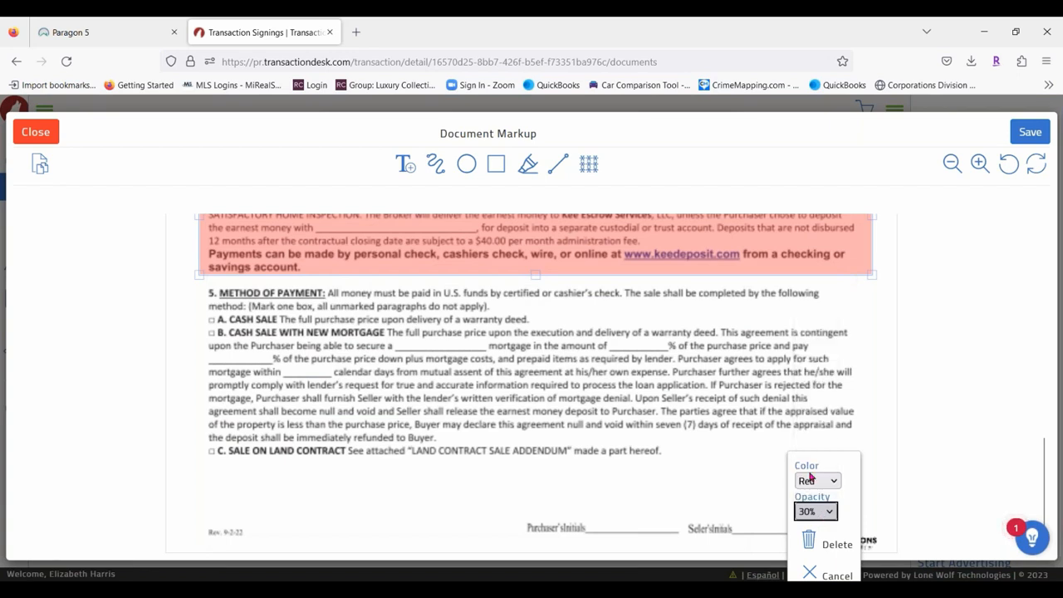
left_click(821, 512)
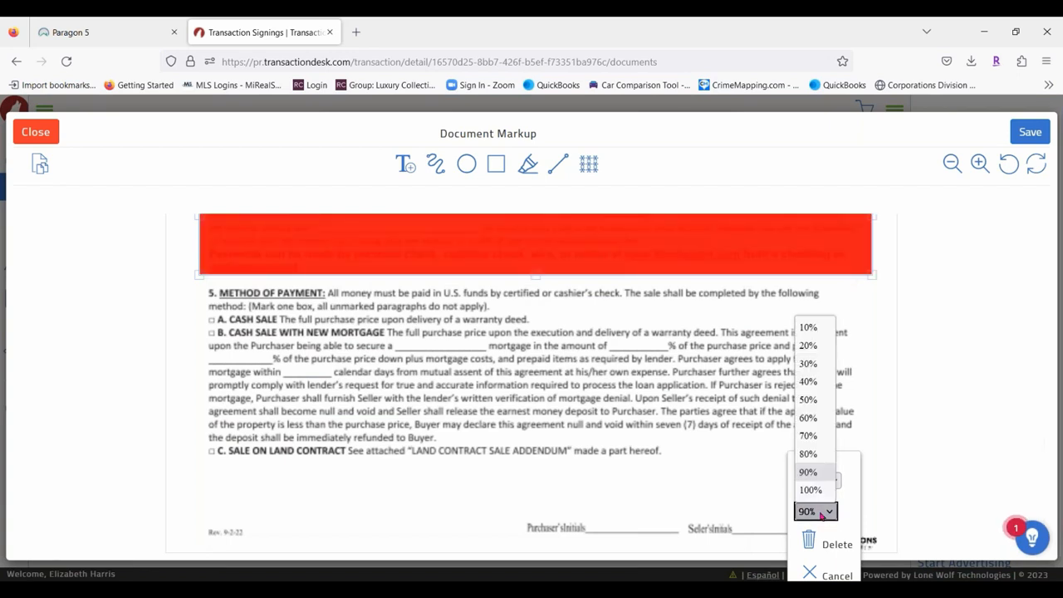
left_click(810, 382)
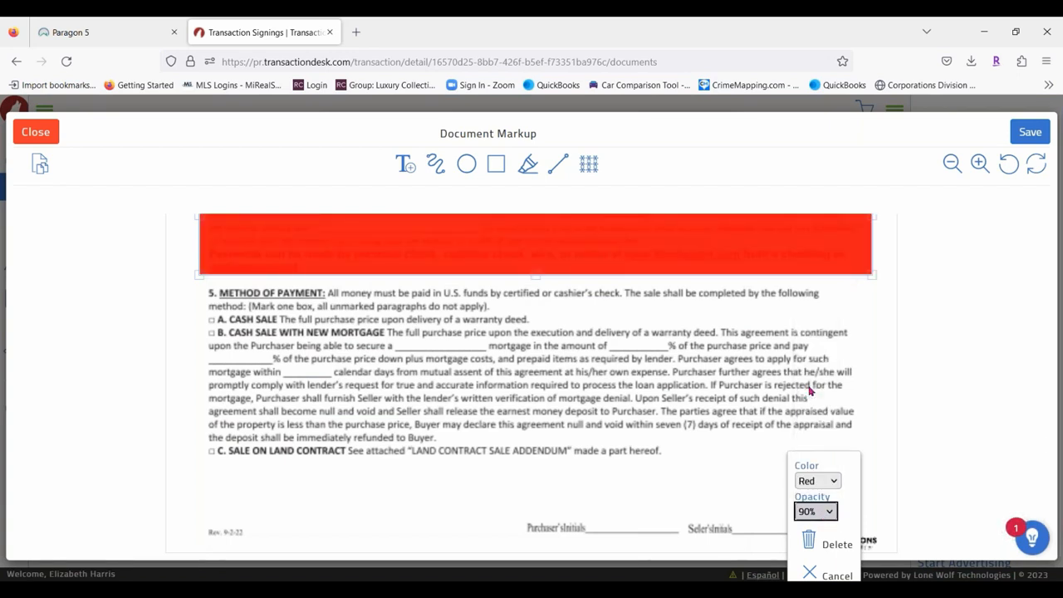
left_click(829, 512)
left_click(820, 356)
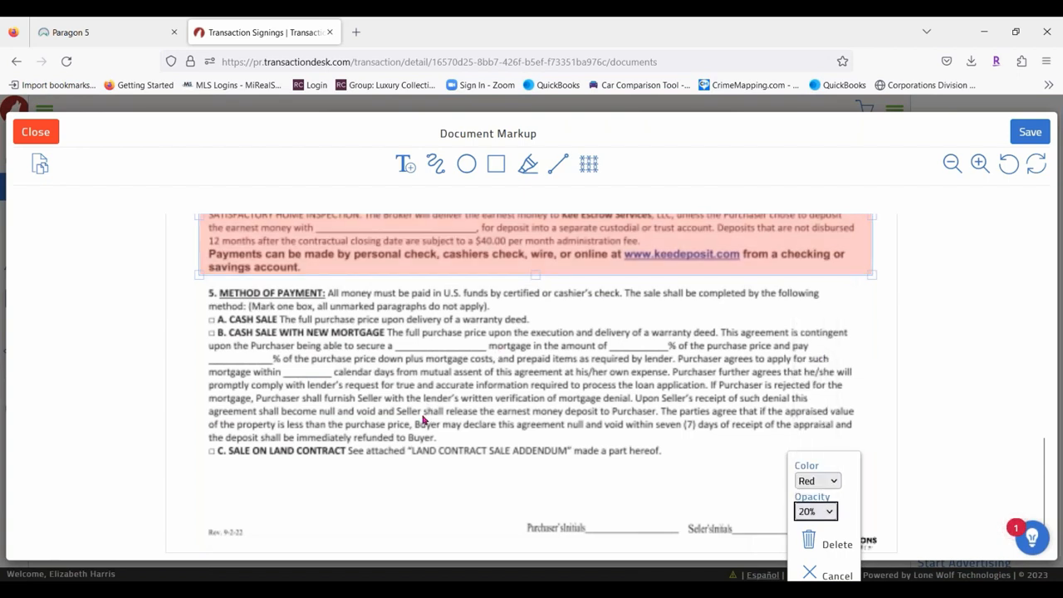
scroll(908, 425, "down", 1)
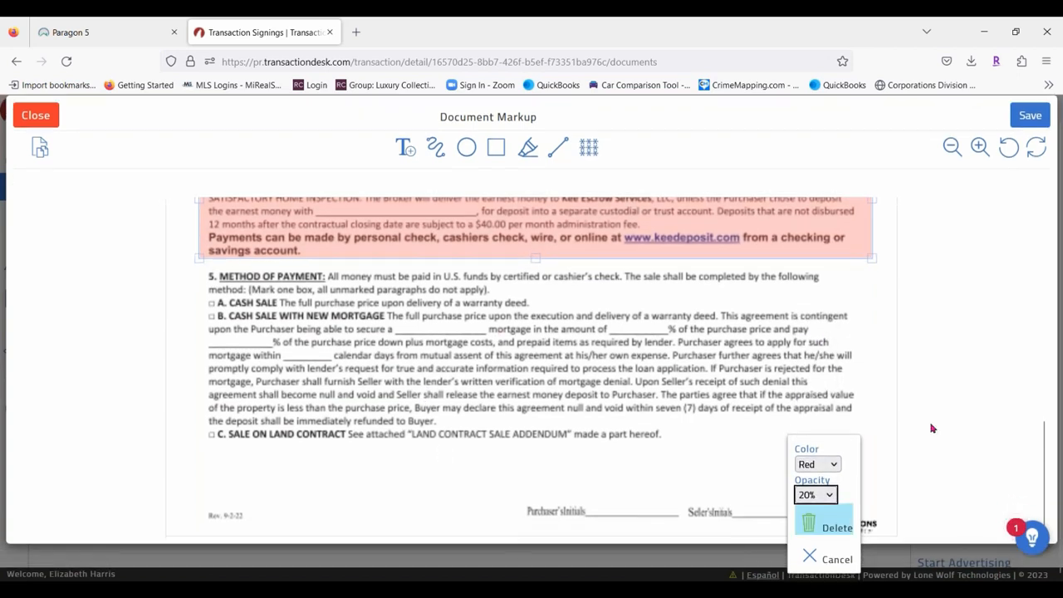
left_click(658, 387)
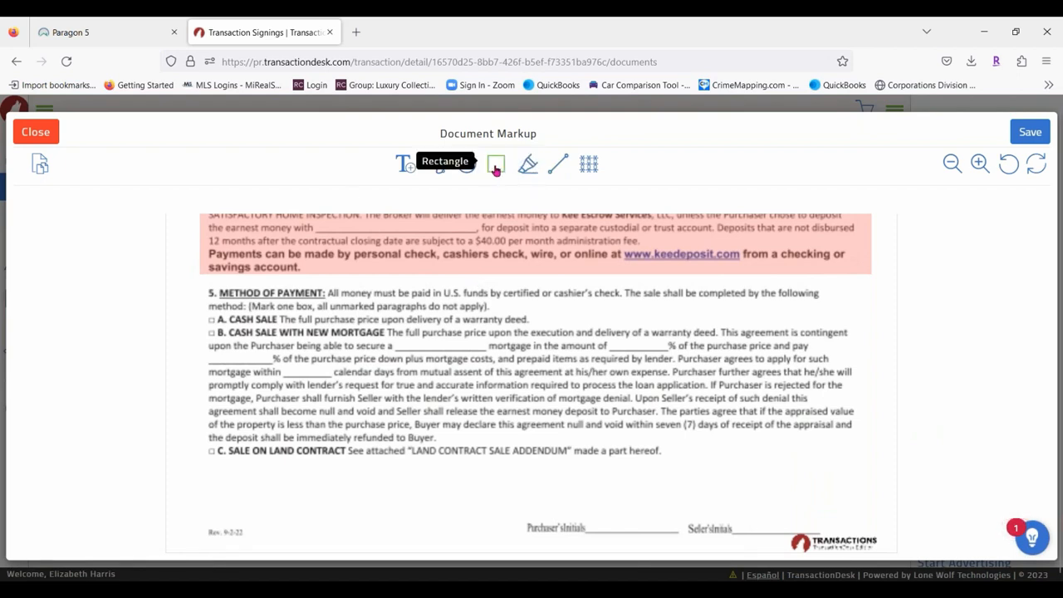
Draw a rectangle over section 5, Method of Payment, and set its opacity to 10%.
left_click(496, 167)
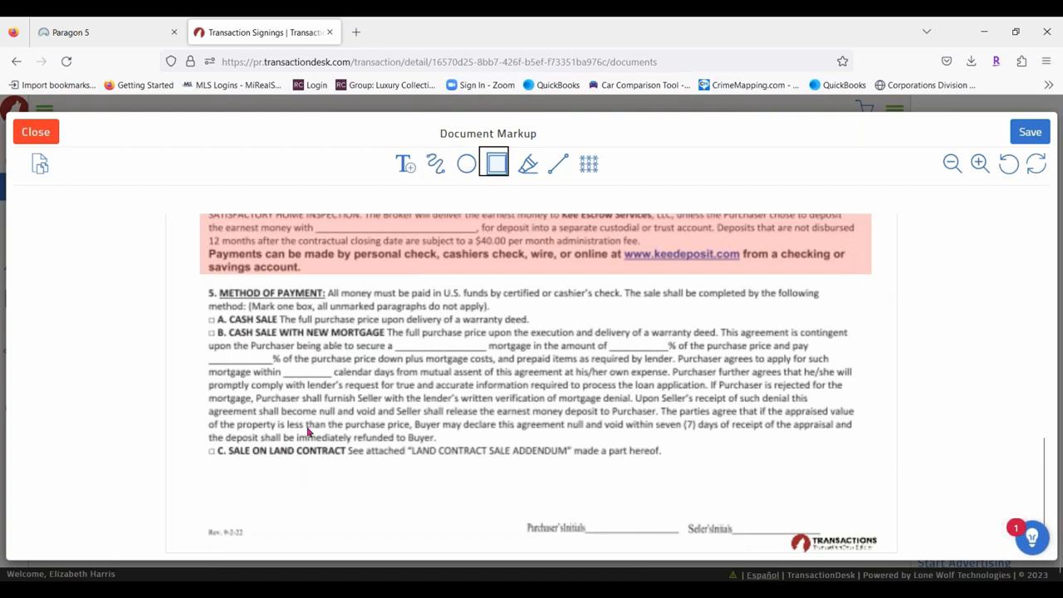
left_click_drag(207, 293, 862, 490)
mouse_move(758, 436)
left_mouse_down()
mouse_move(760, 415)
mouse_move(756, 426)
left_mouse_up()
right_click(511, 349)
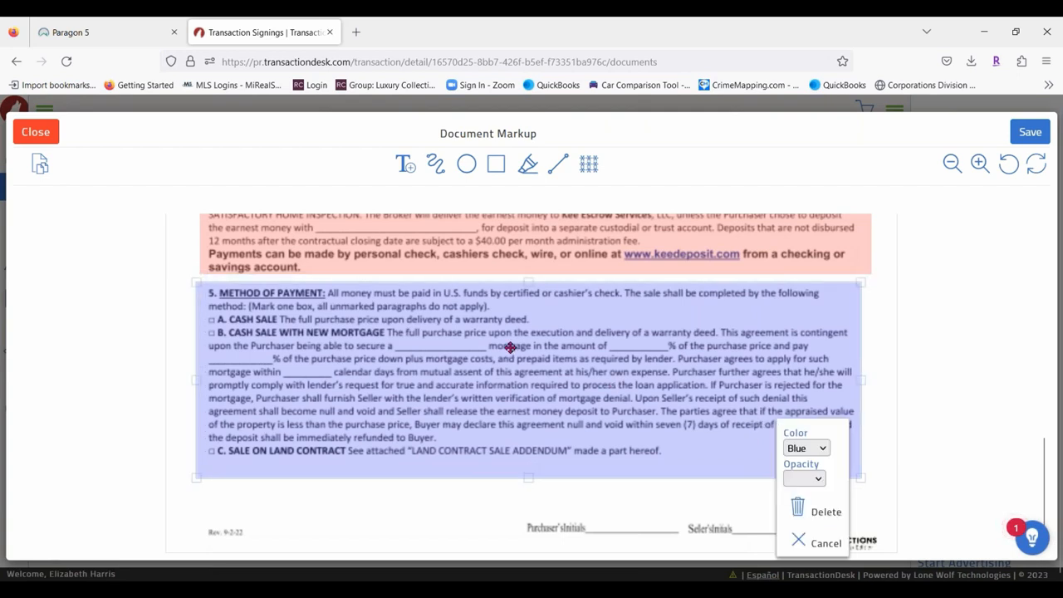
left_click(805, 478)
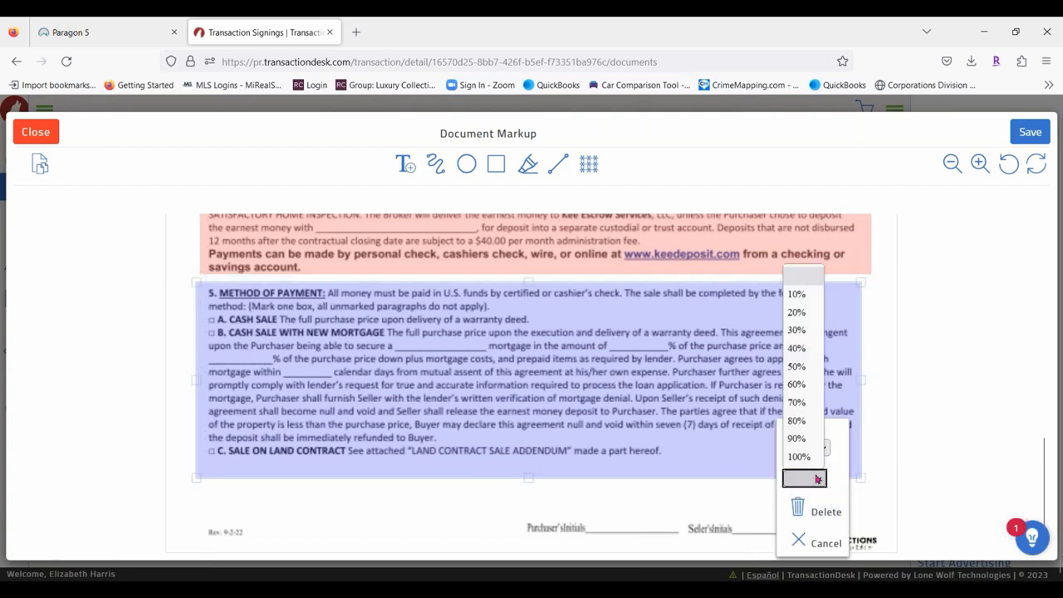
left_click(796, 294)
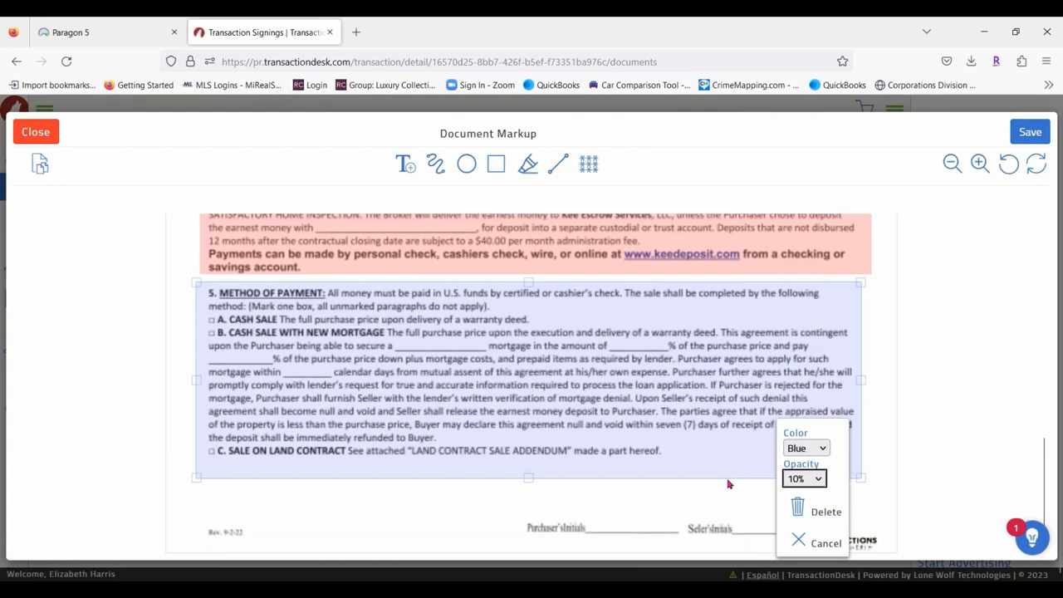
left_click(897, 408)
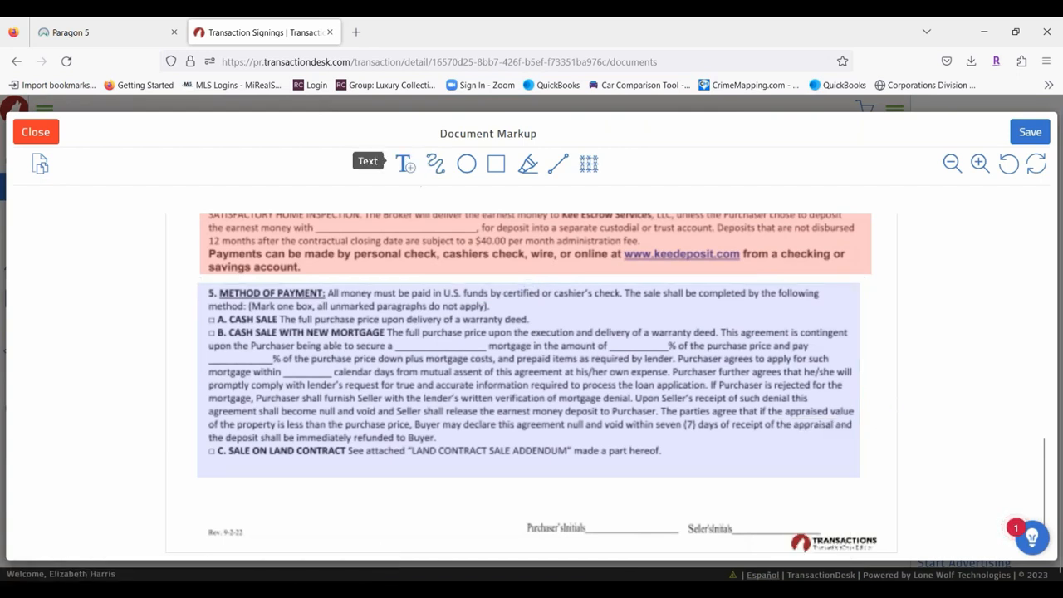
left_click(467, 165)
scroll(570, 435, "up", 5)
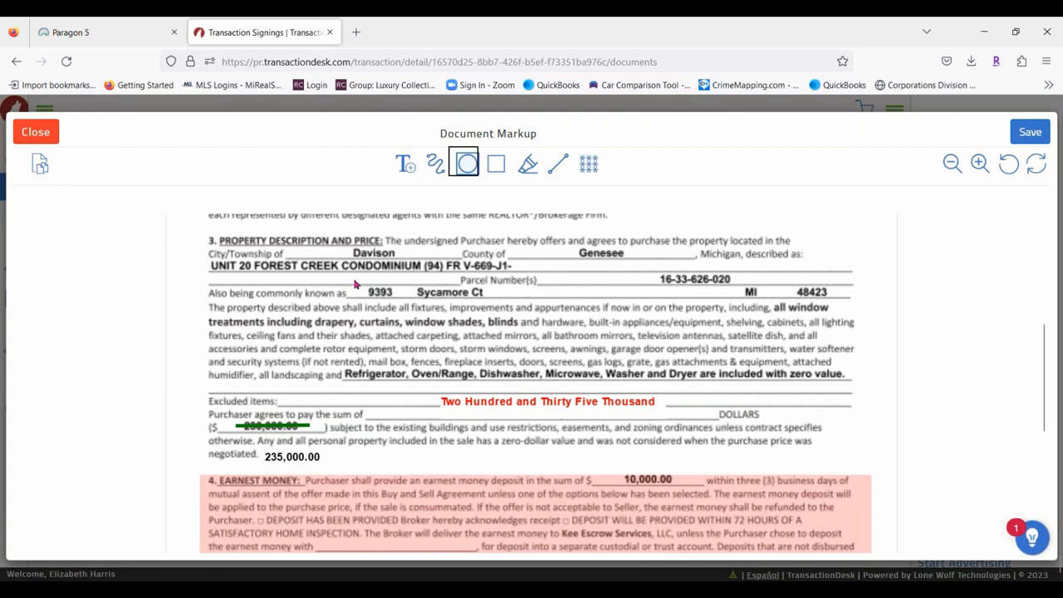
left_click_drag(355, 287, 490, 291)
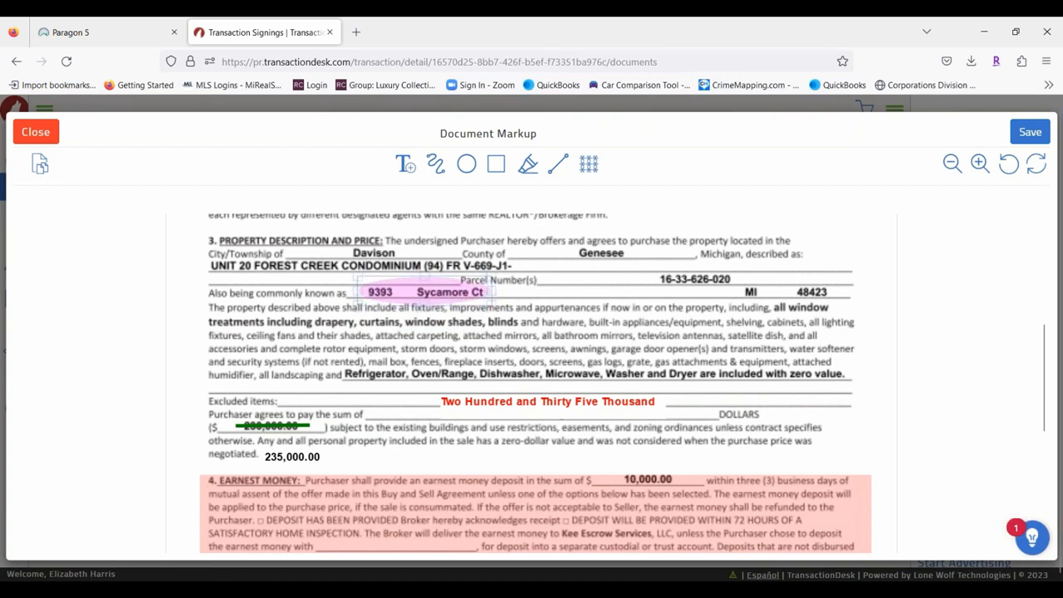
left_click_drag(425, 279, 428, 294)
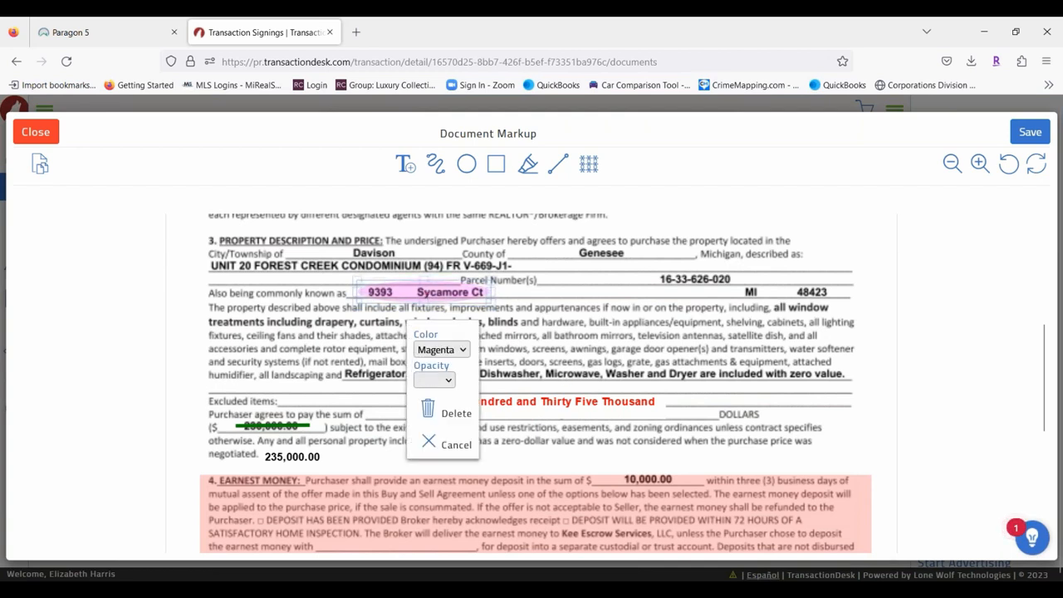
left_click(436, 379)
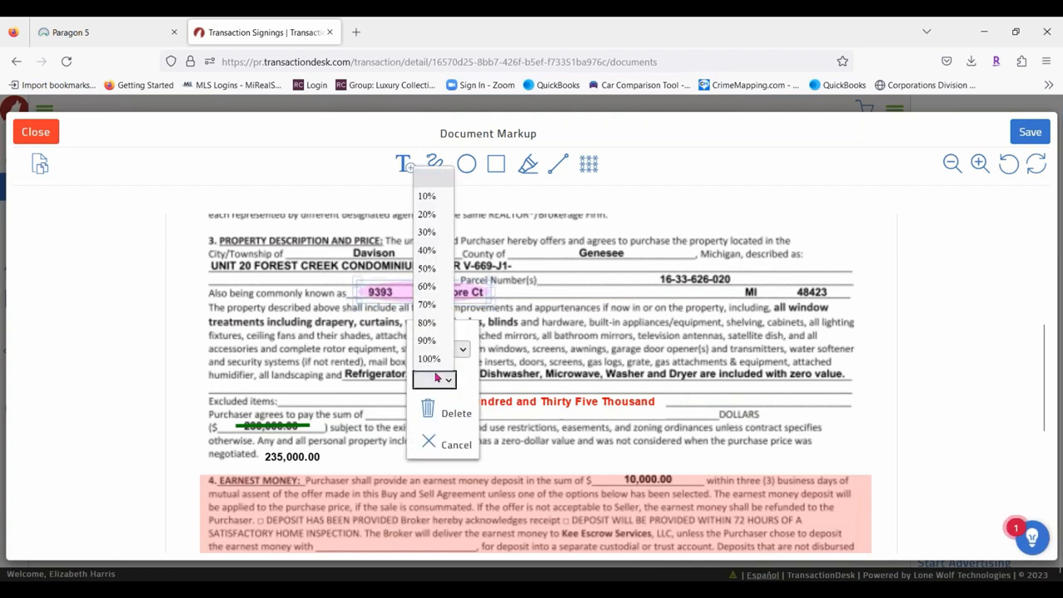
left_click(425, 214)
left_click(442, 350)
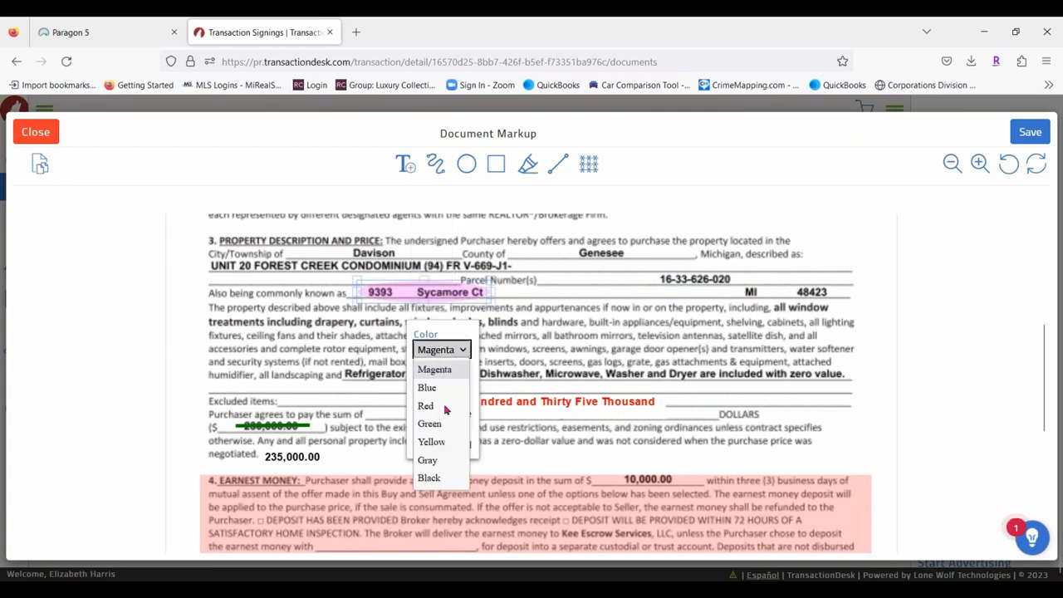
left_click(440, 449)
left_click(550, 472)
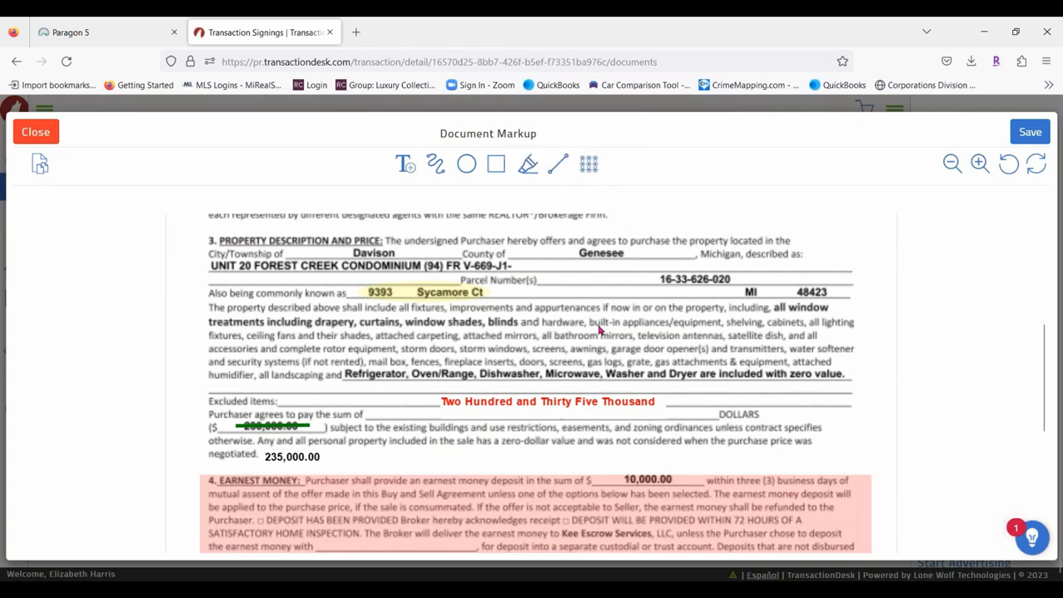
scroll(598, 328, "down", 5)
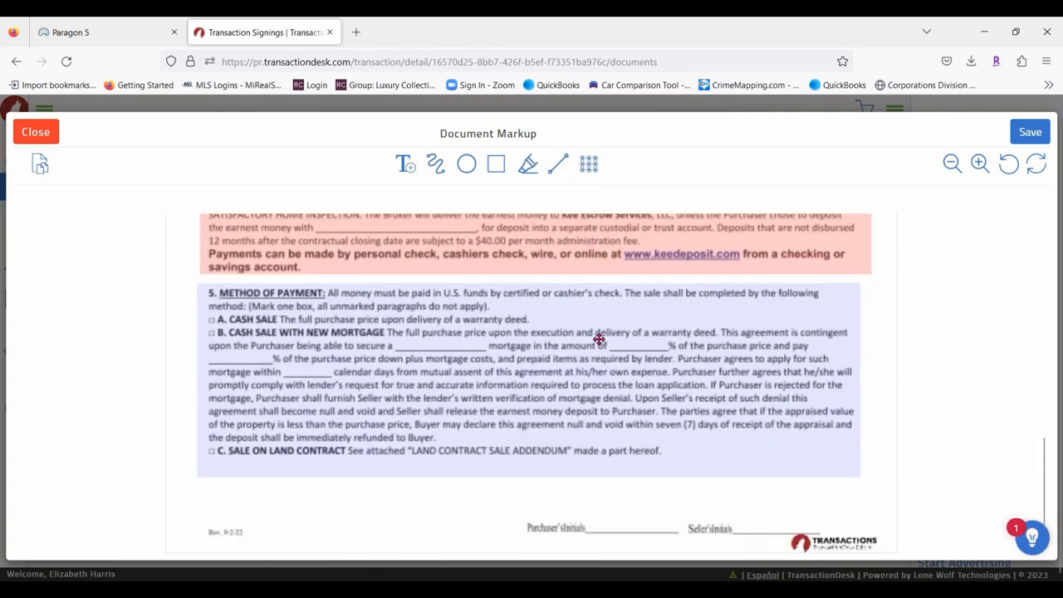
Redact paragraph 2, Designated Agency, resizing the redaction box to fit it exactly.
scroll(598, 339, "up", 6)
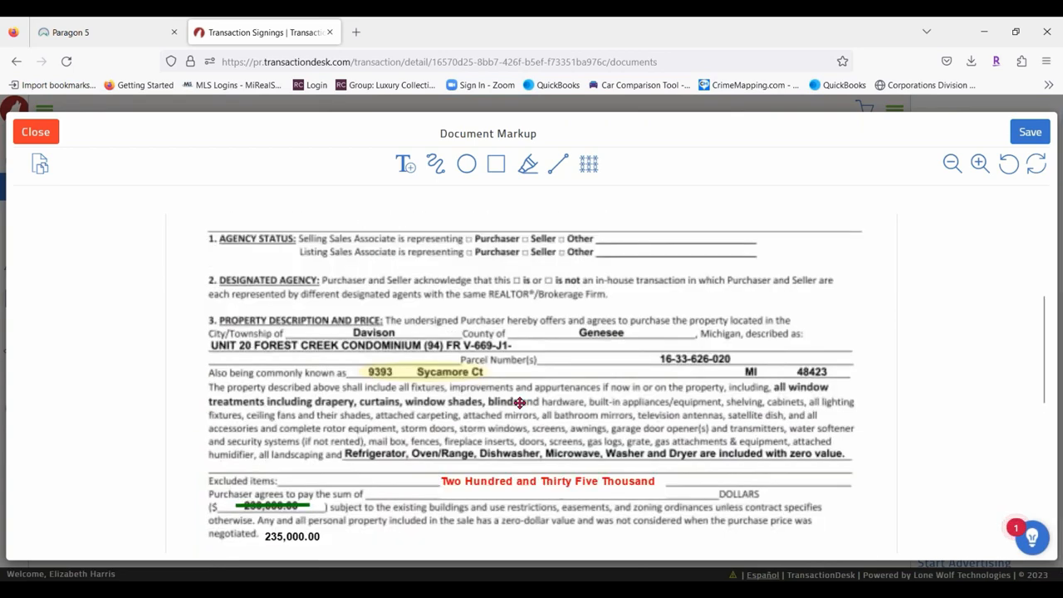
scroll(519, 403, "up", 1)
left_click(590, 163)
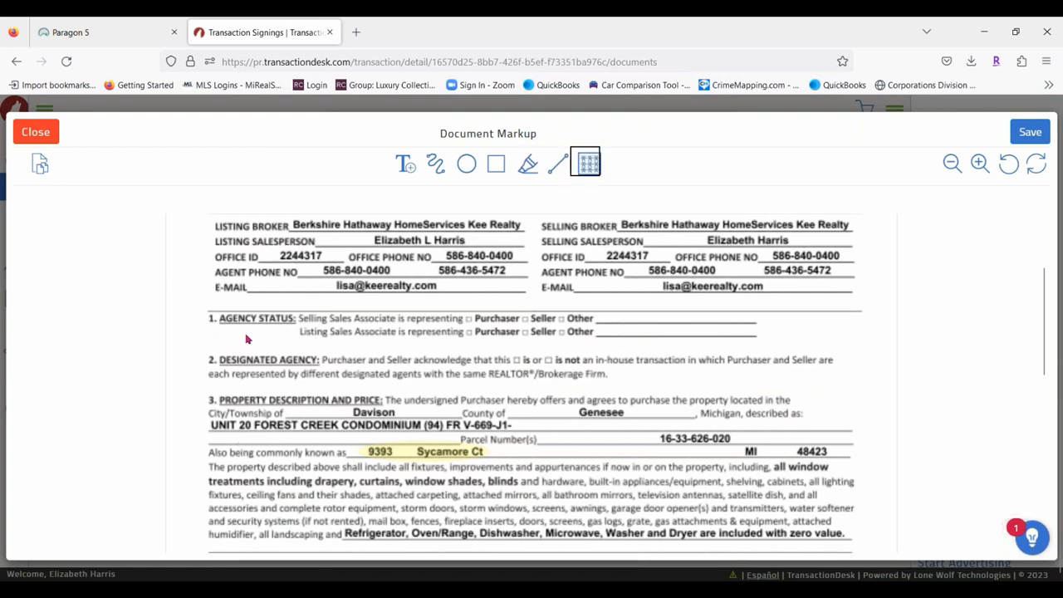
left_click_drag(193, 353, 853, 385)
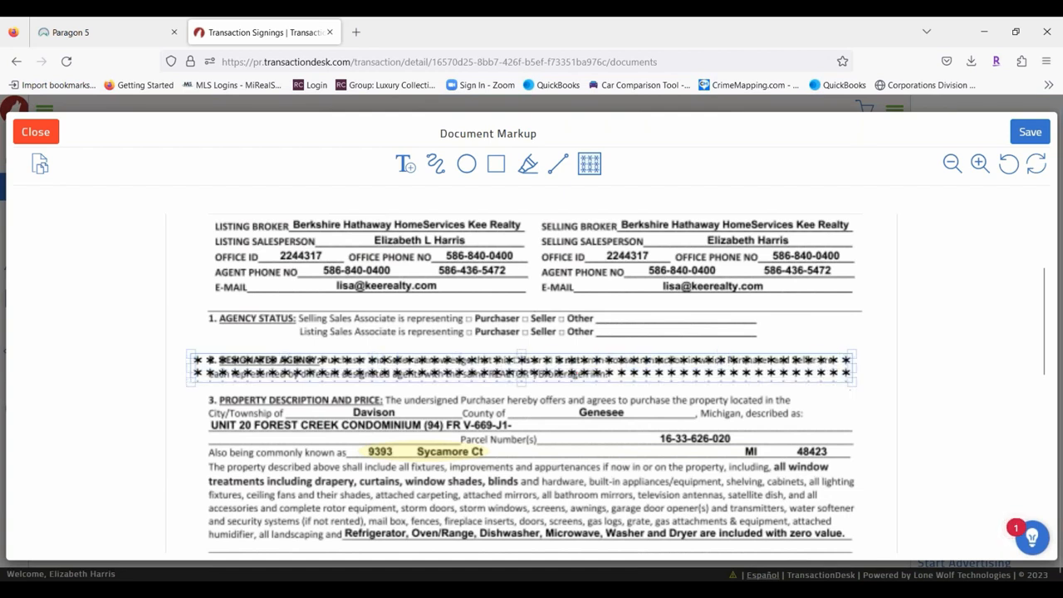
left_click_drag(784, 372, 792, 373)
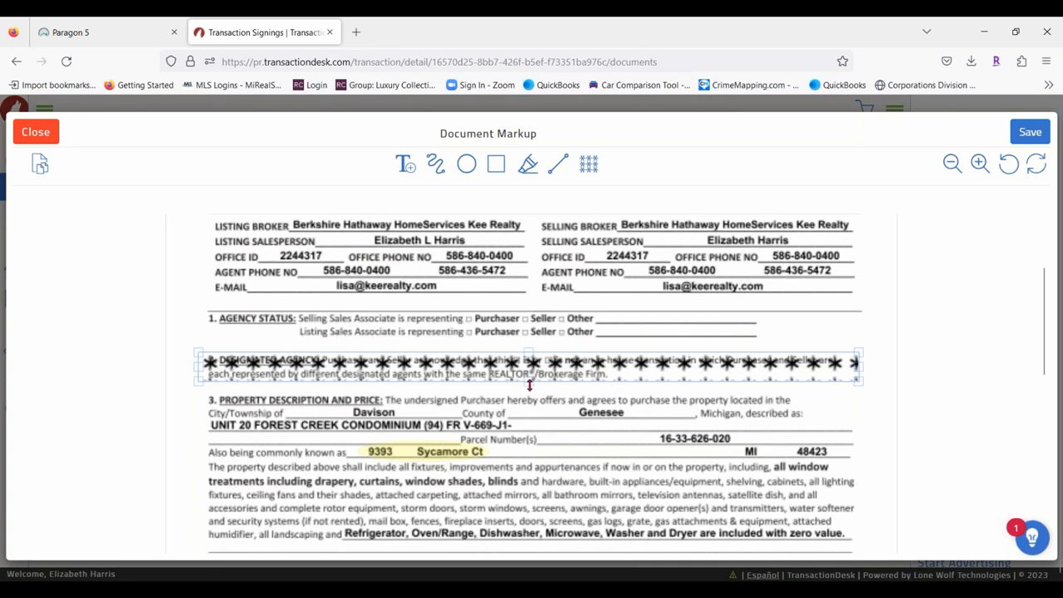
left_click_drag(528, 388, 542, 367)
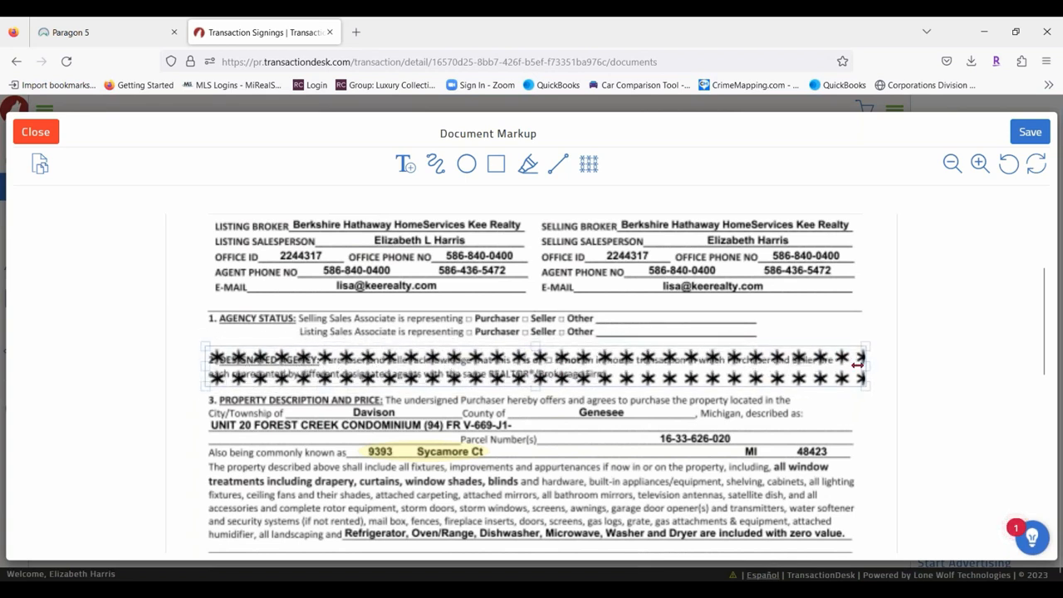
left_click_drag(858, 364, 832, 364)
left_click(497, 360)
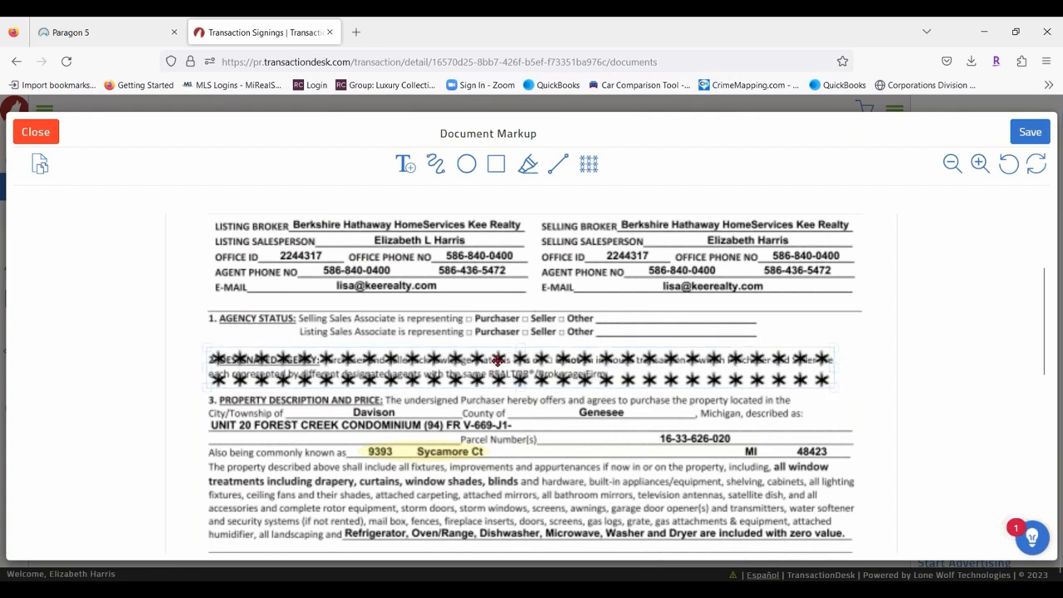
left_click_drag(497, 361, 499, 363)
left_click(829, 323)
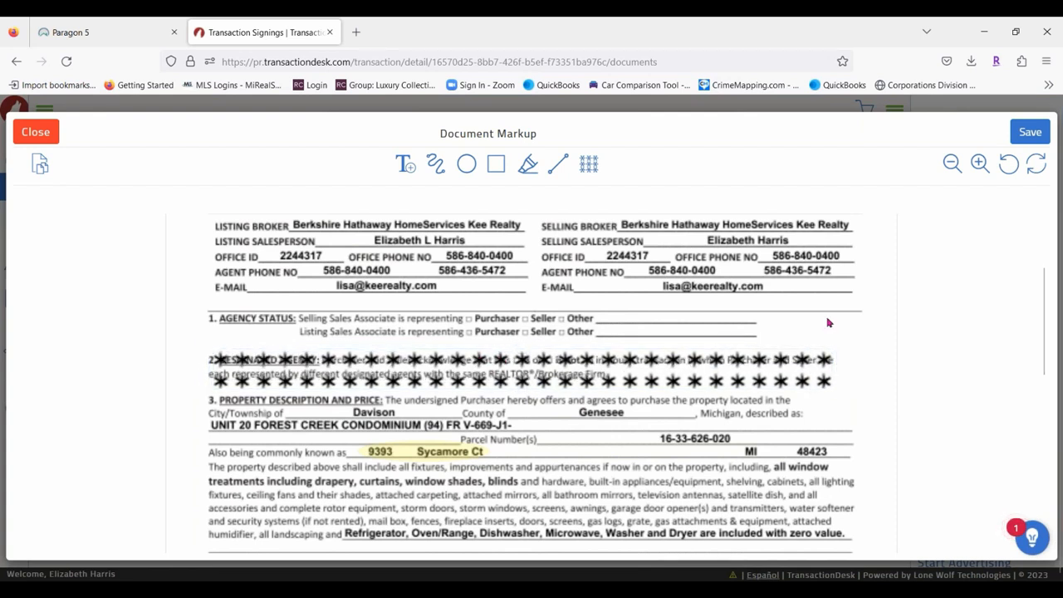
scroll(829, 323, "down", 10)
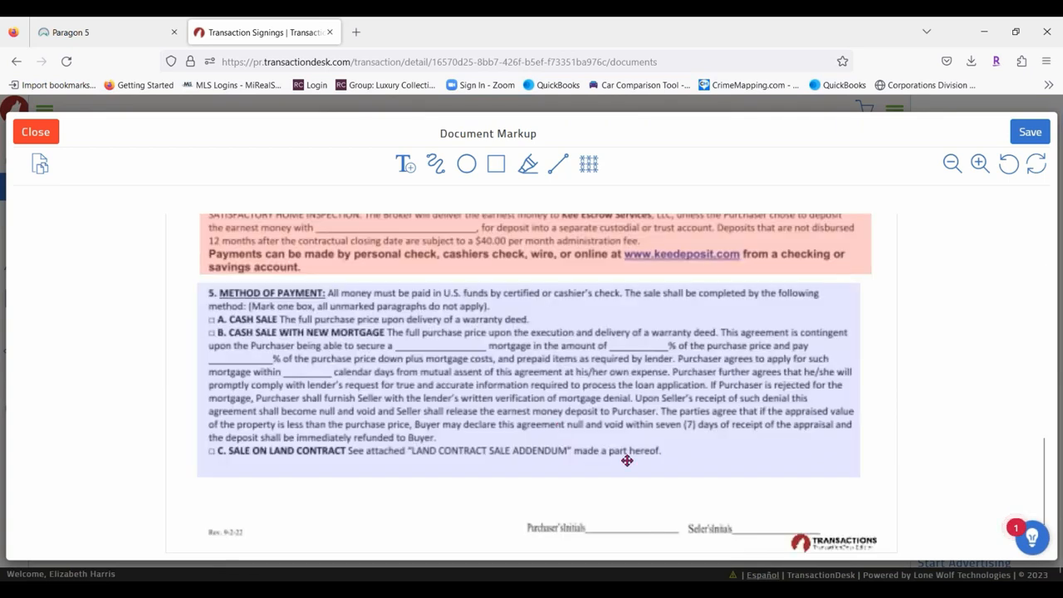
scroll(591, 340, "up", 10)
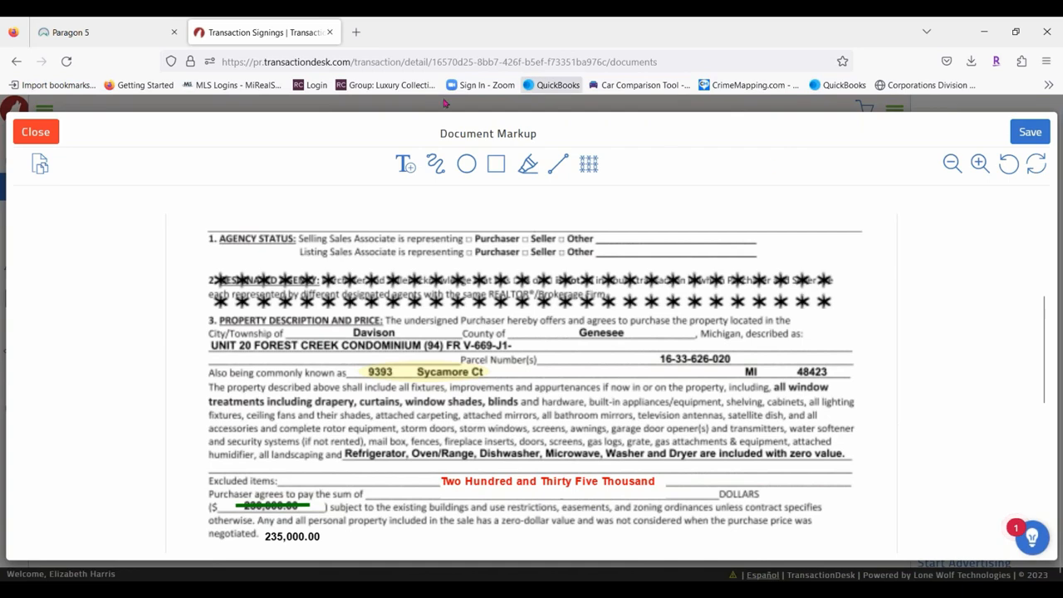
Save the redacted agreement via Save As under the new name 'Markup on Page 1 of PA'.
left_click(1032, 132)
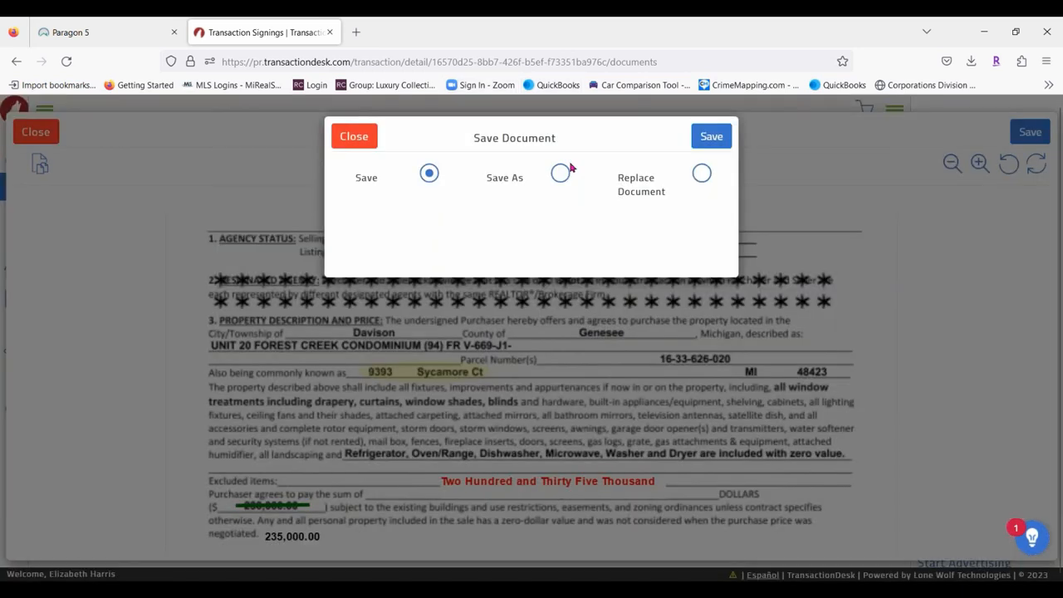
left_click(560, 174)
left_click(506, 220)
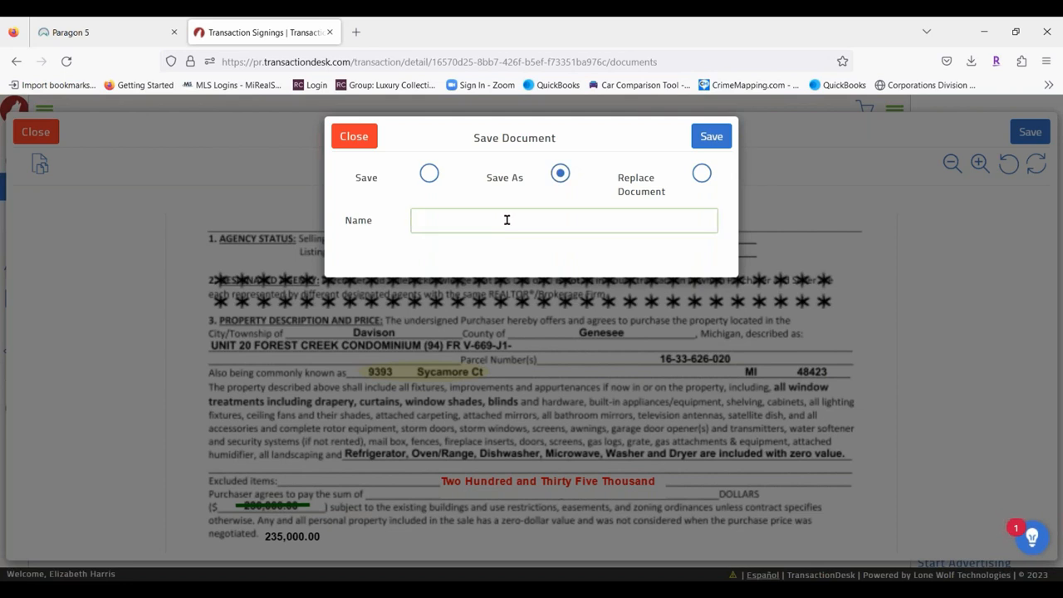
type("Markup on Page 1 of PA")
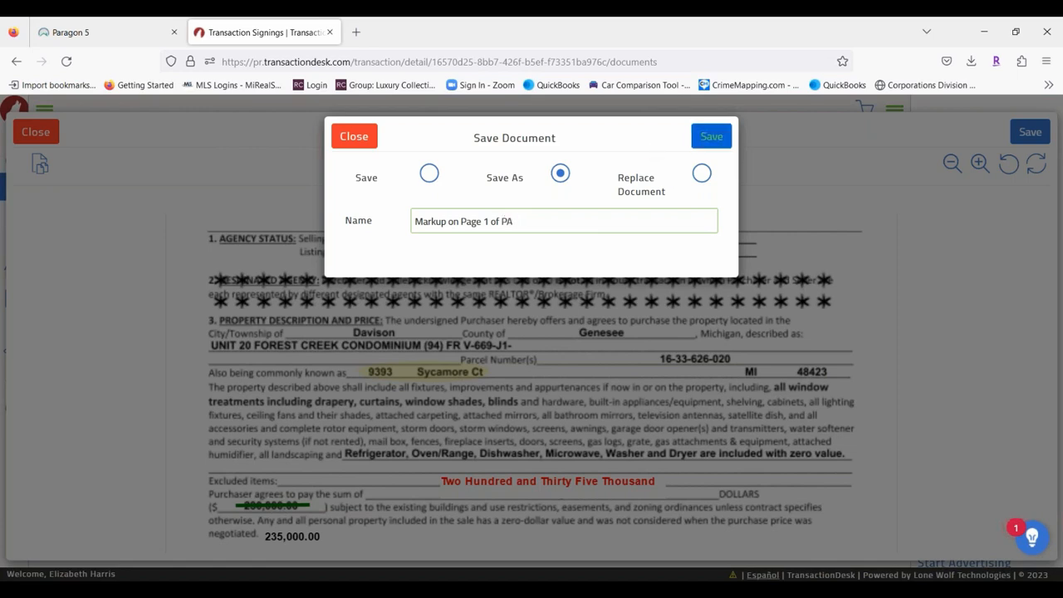
left_click(712, 137)
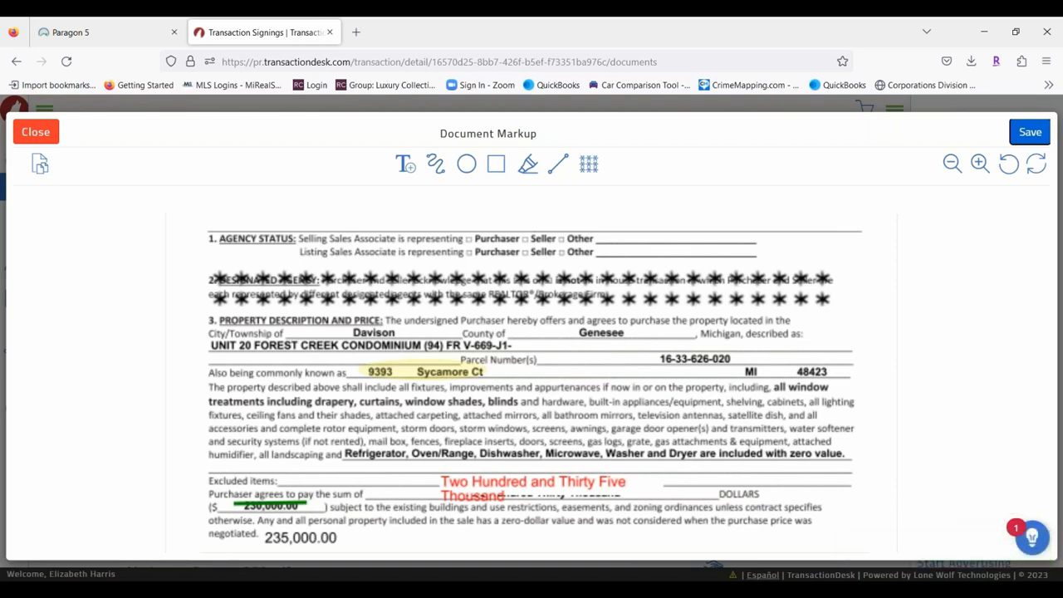
Zoom the page out, then exit the markup editor, confirming with Yes.
scroll(546, 424, "down", 3)
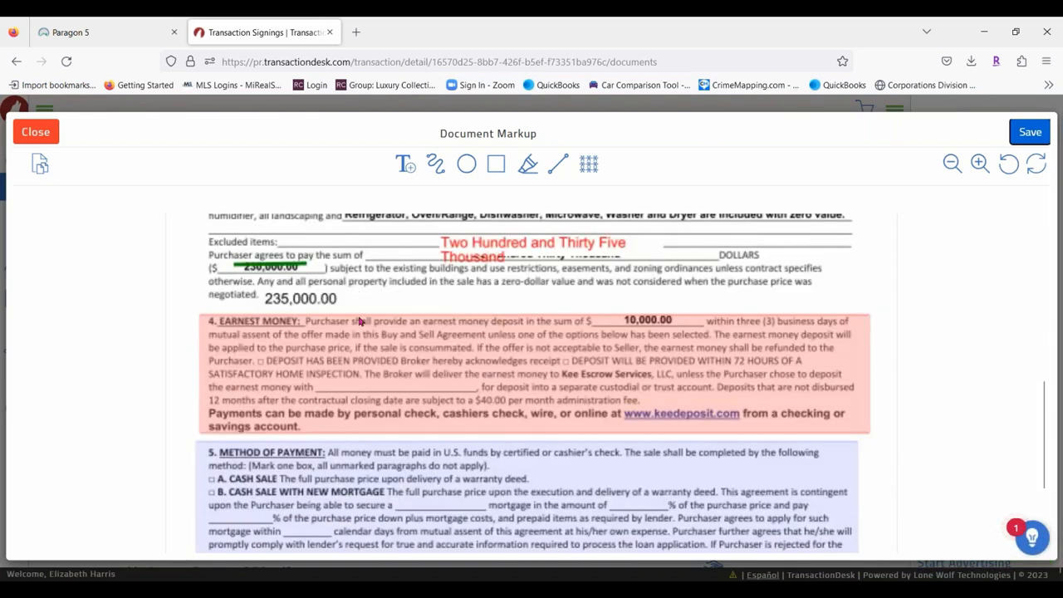
scroll(360, 323, "down", 2)
scroll(366, 420, "up", 3)
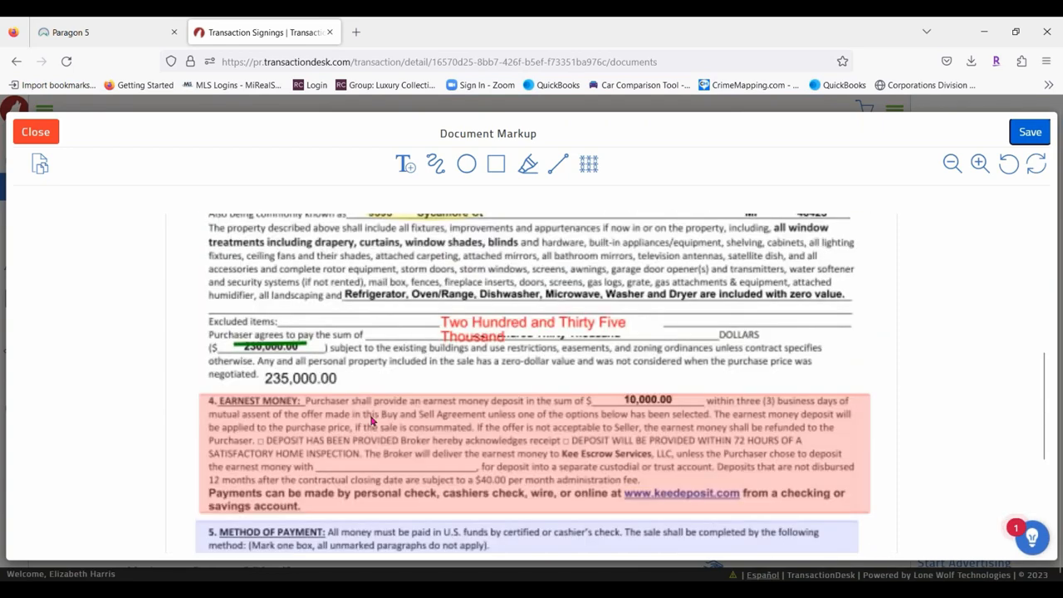
left_click(953, 163)
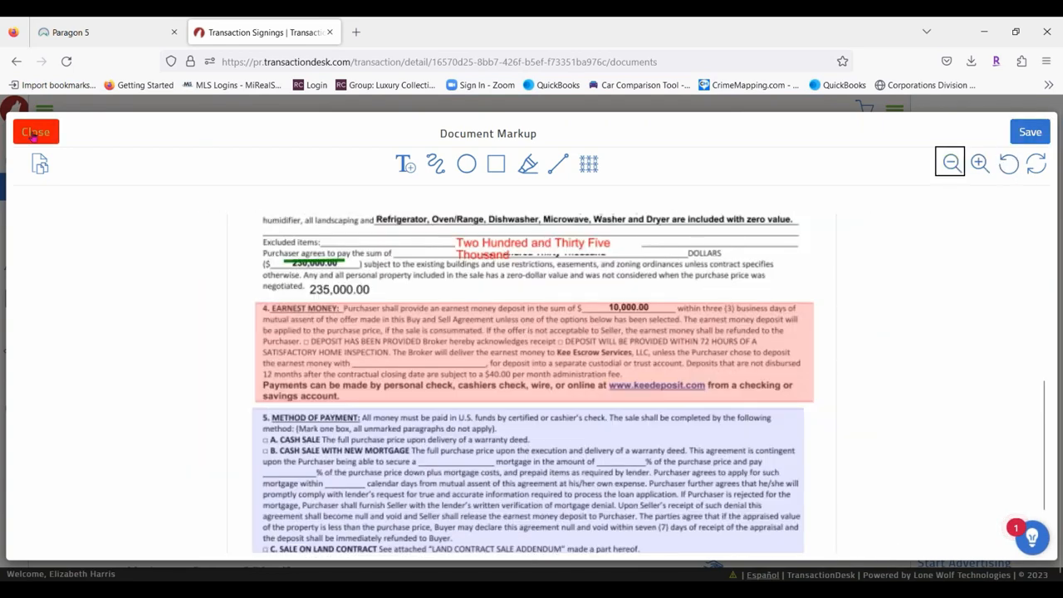
left_click(34, 132)
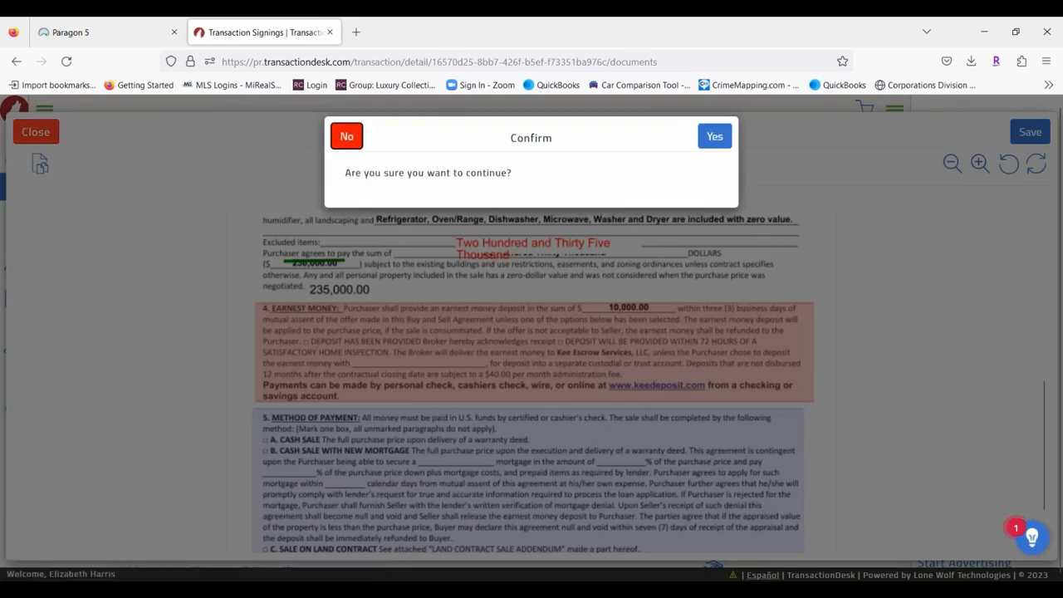
left_click(714, 136)
scroll(321, 420, "down", 1)
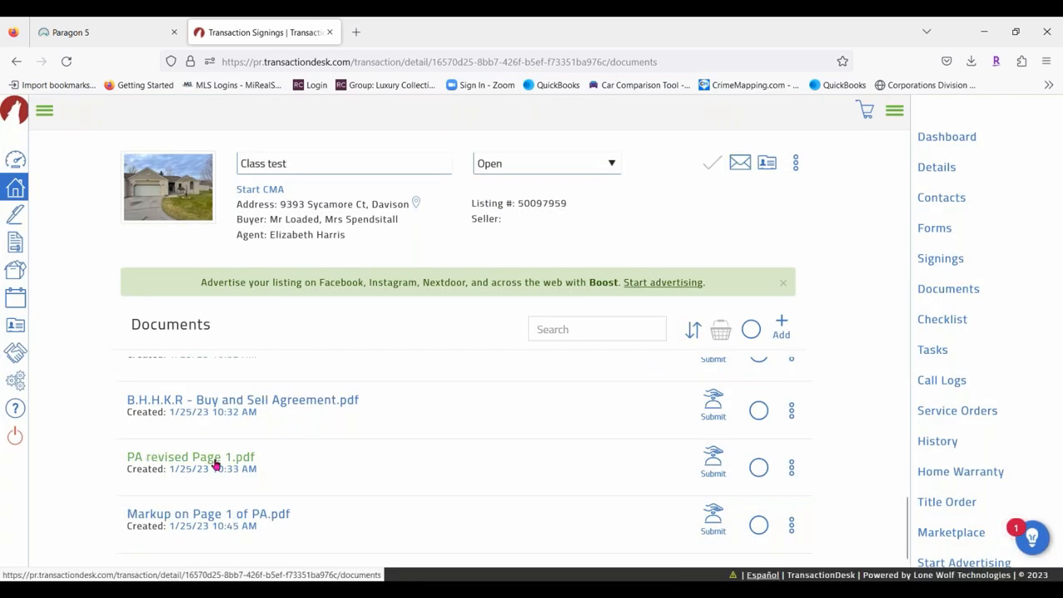
left_click(199, 515)
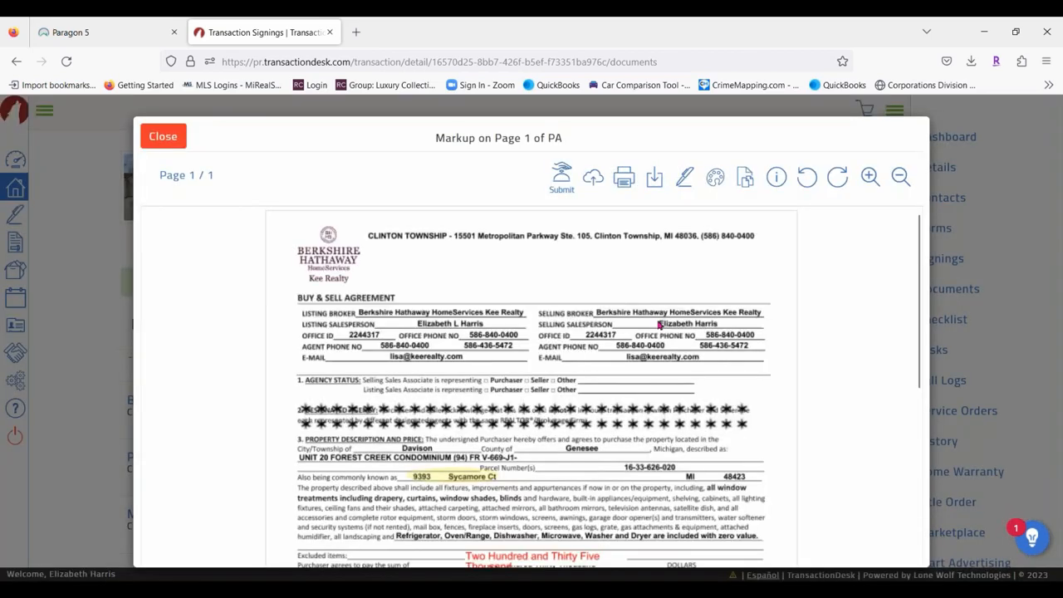
scroll(659, 326, "down", 4)
scroll(629, 349, "up", 4)
left_click(162, 136)
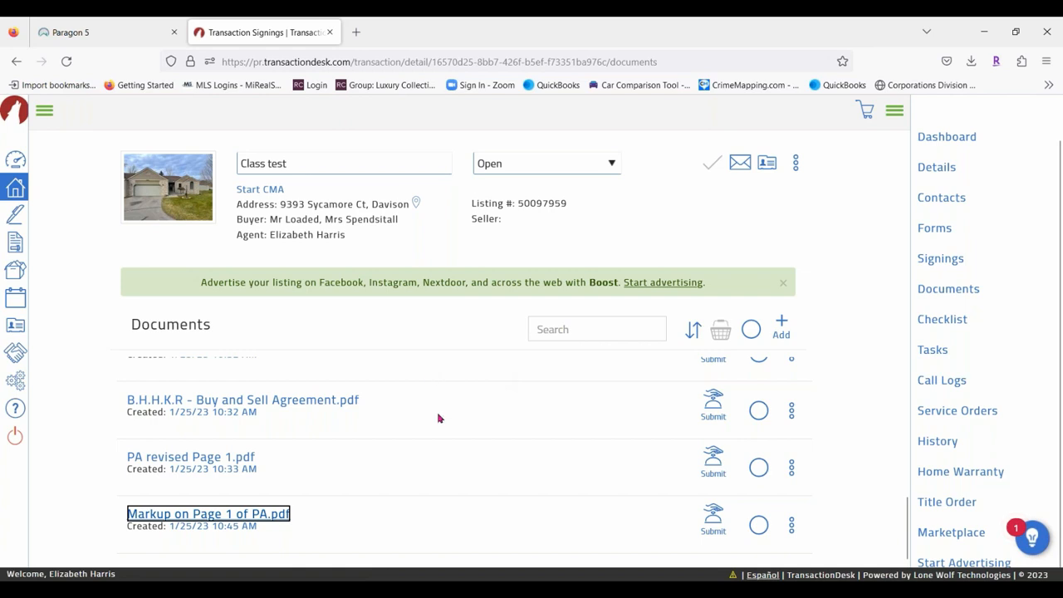
scroll(438, 418, "up", 6)
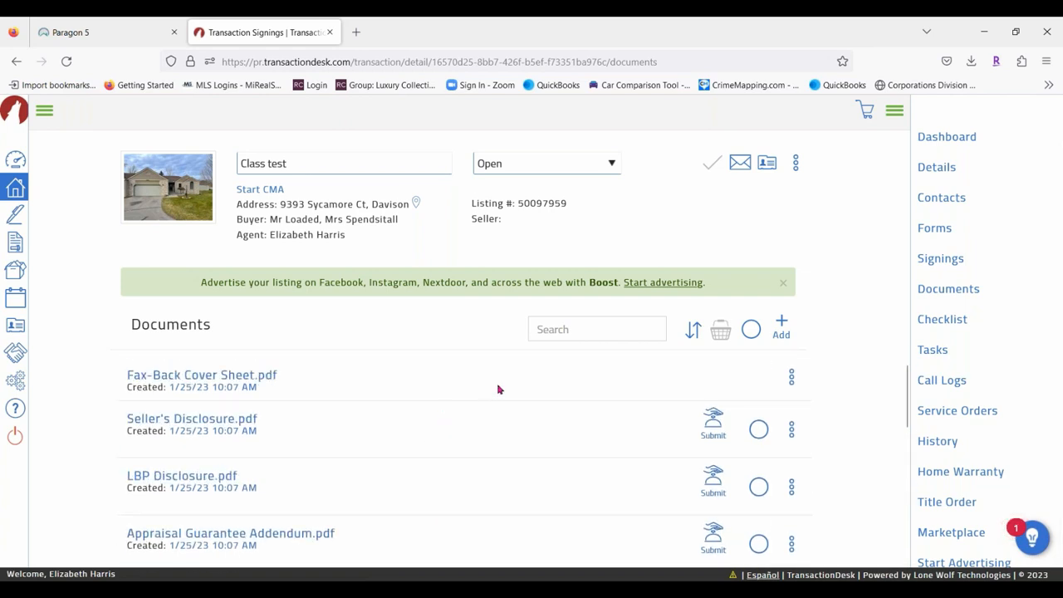
scroll(499, 387, "down", 3)
scroll(473, 389, "up", 1)
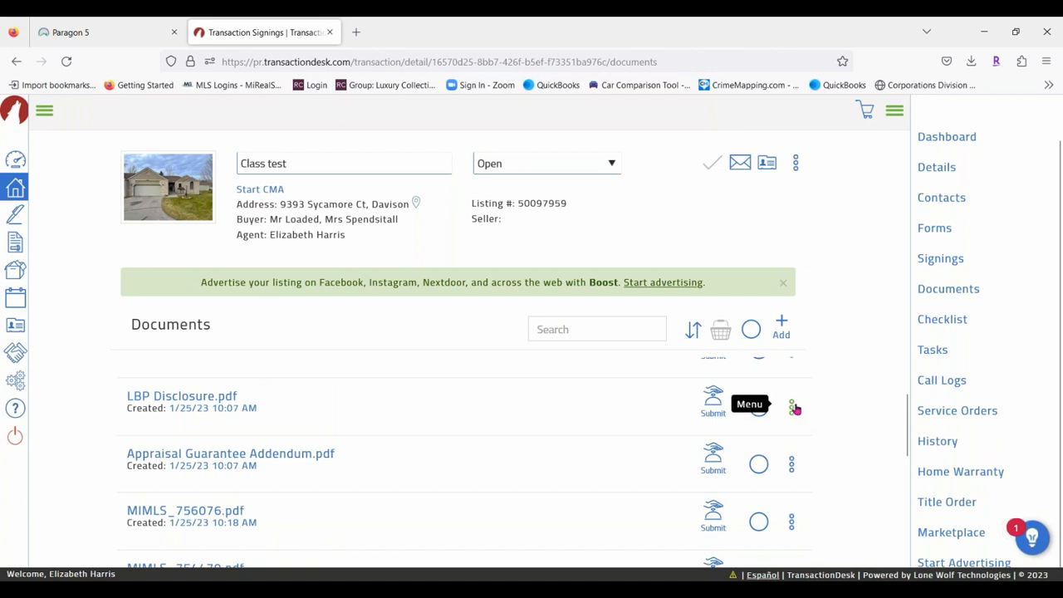
left_click(792, 463)
scroll(861, 373, "down", 2)
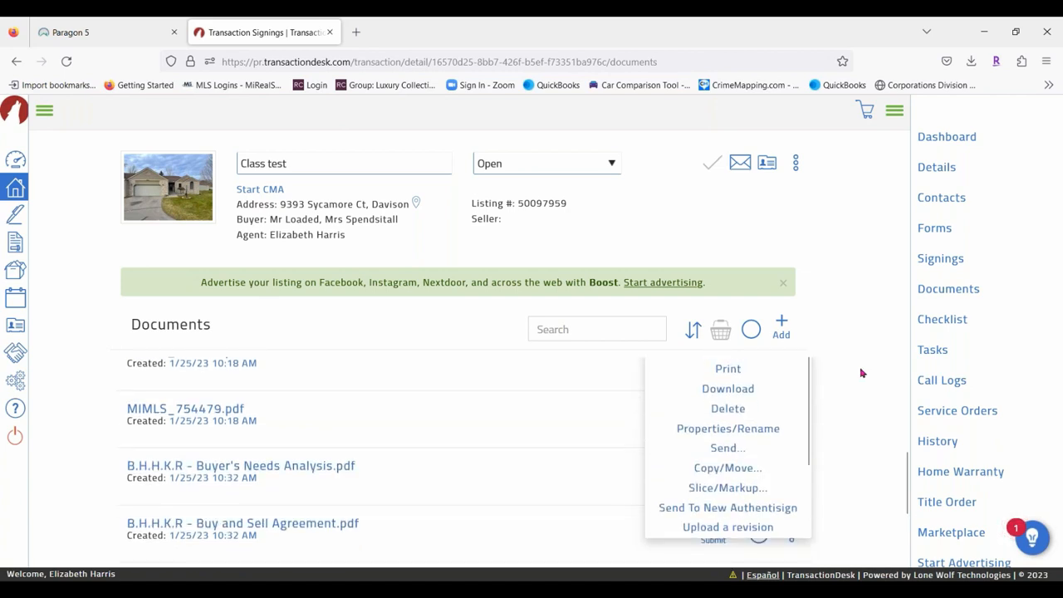
scroll(856, 372, "up", 2)
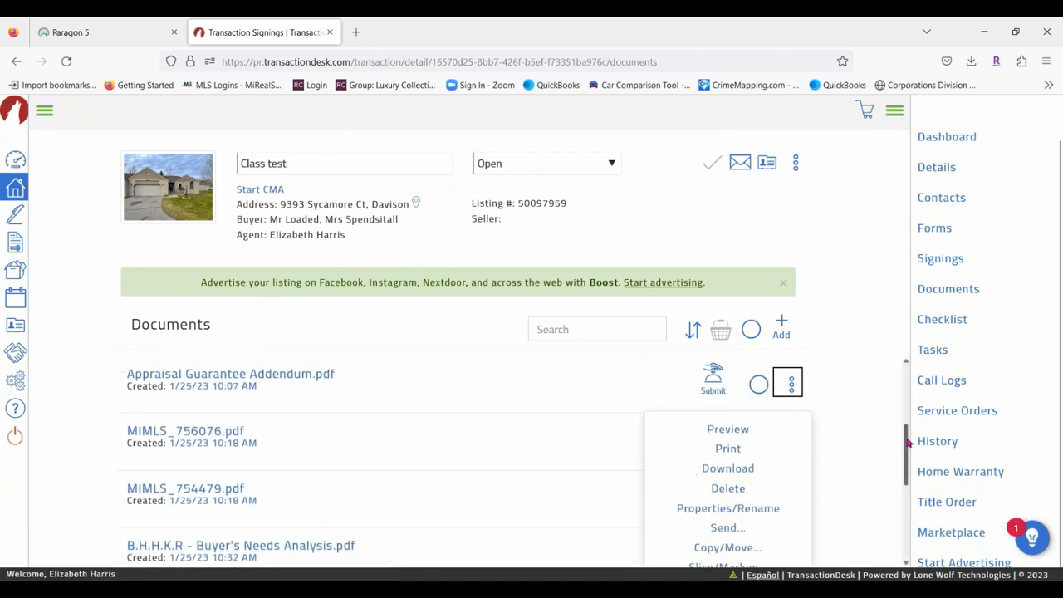
scroll(908, 445, "down", 2)
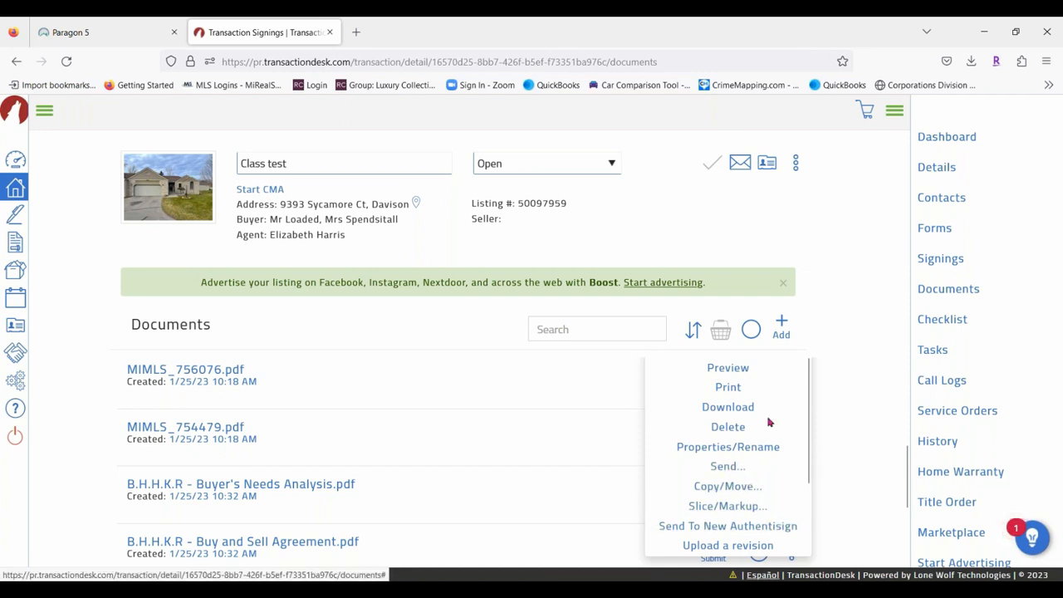
scroll(781, 465, "down", 5)
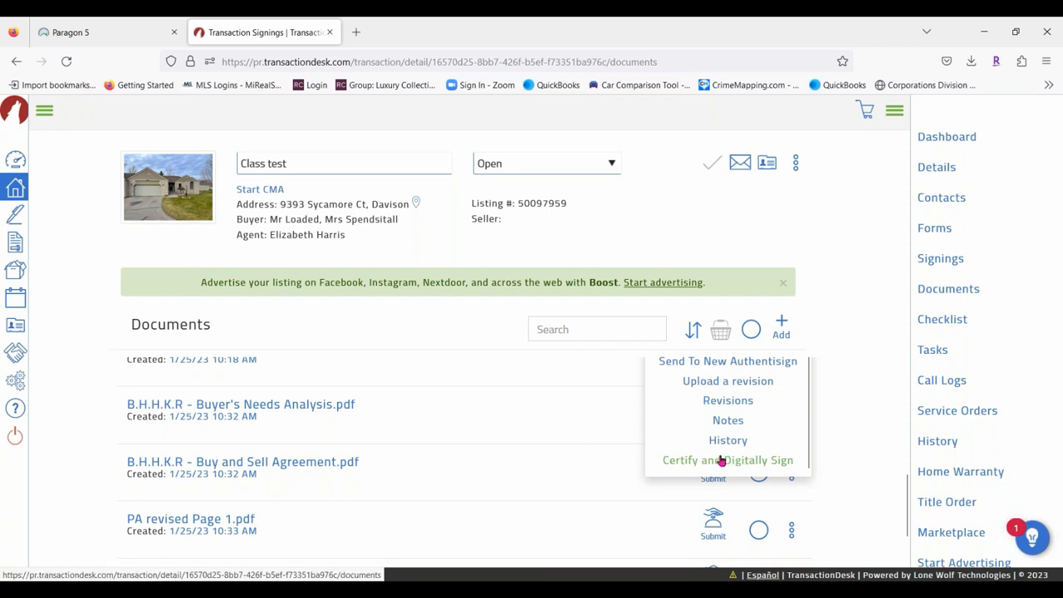
left_click(835, 343)
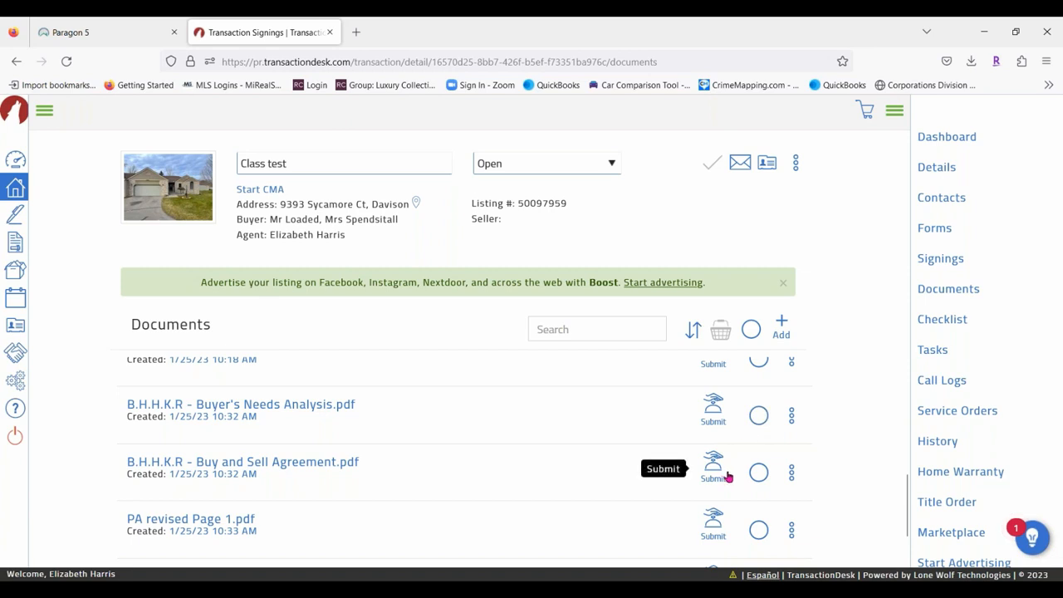
Select the Buy and Sell Agreement and Seller's Disclosure and open them in the basket.
left_click(759, 473)
scroll(828, 406, "up", 2)
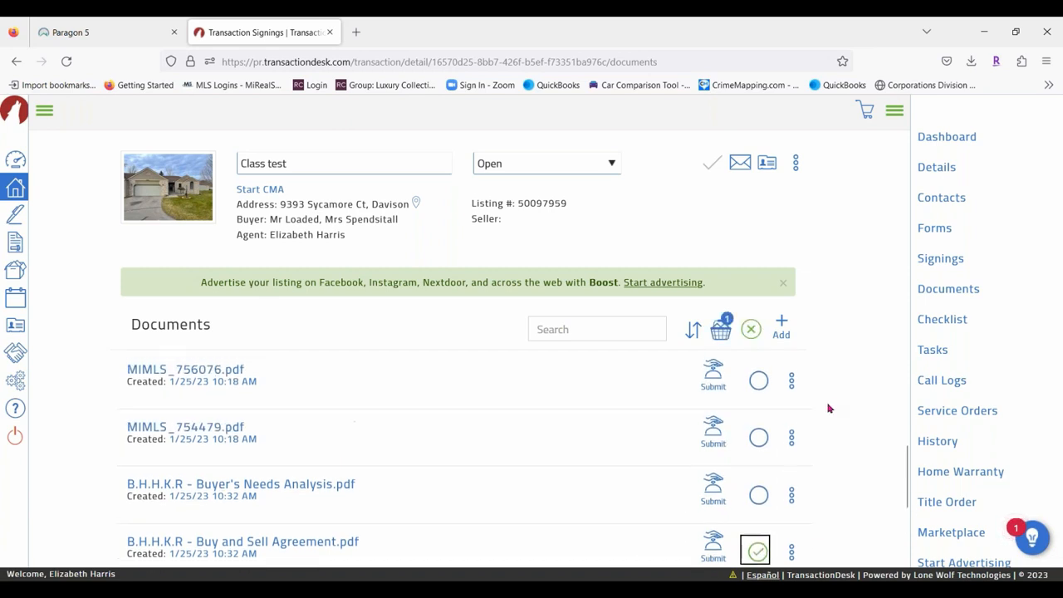
scroll(432, 494, "up", 3)
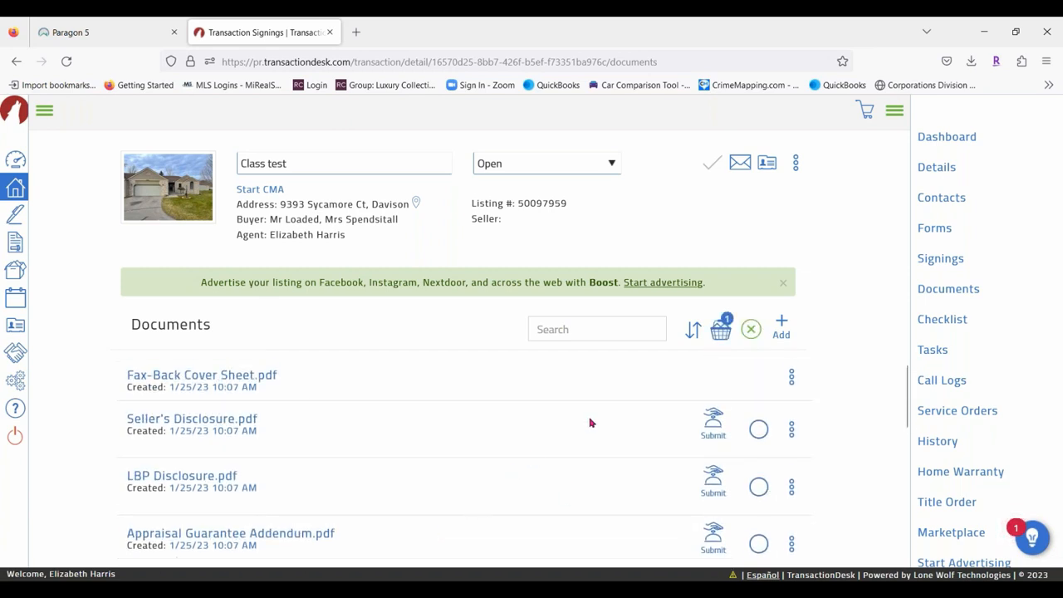
left_click(757, 429)
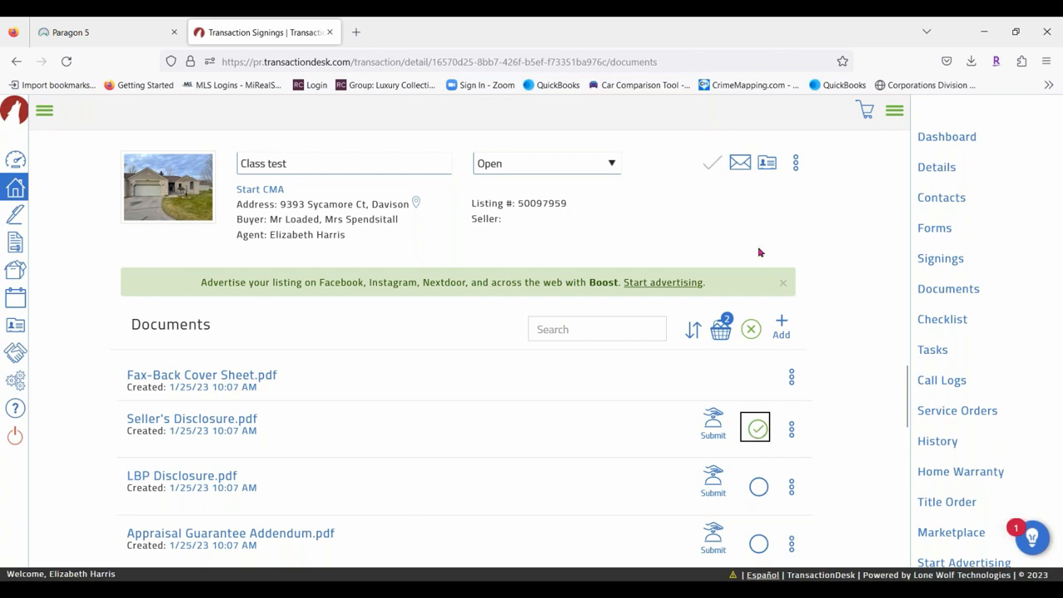
left_click(720, 329)
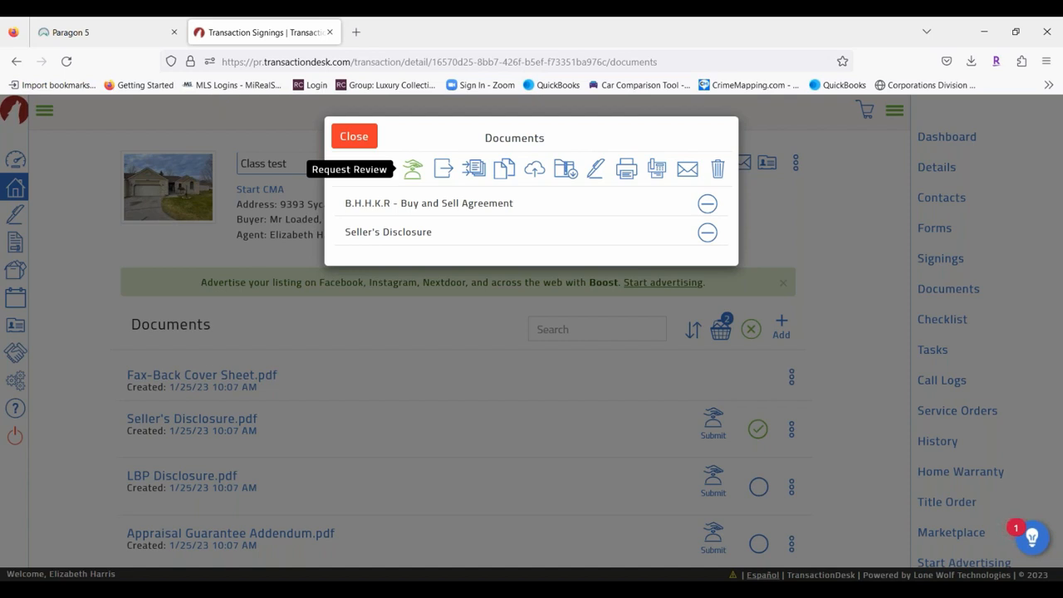
Start moving both basket documents and browse back into the Transaction Folder's transaction list.
left_click(444, 172)
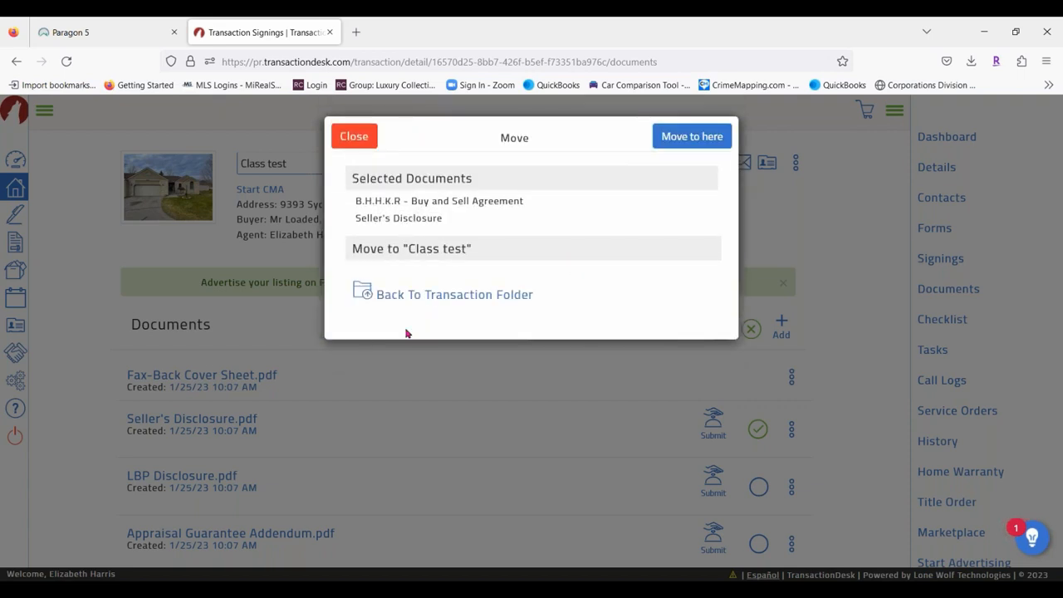
left_click(407, 293)
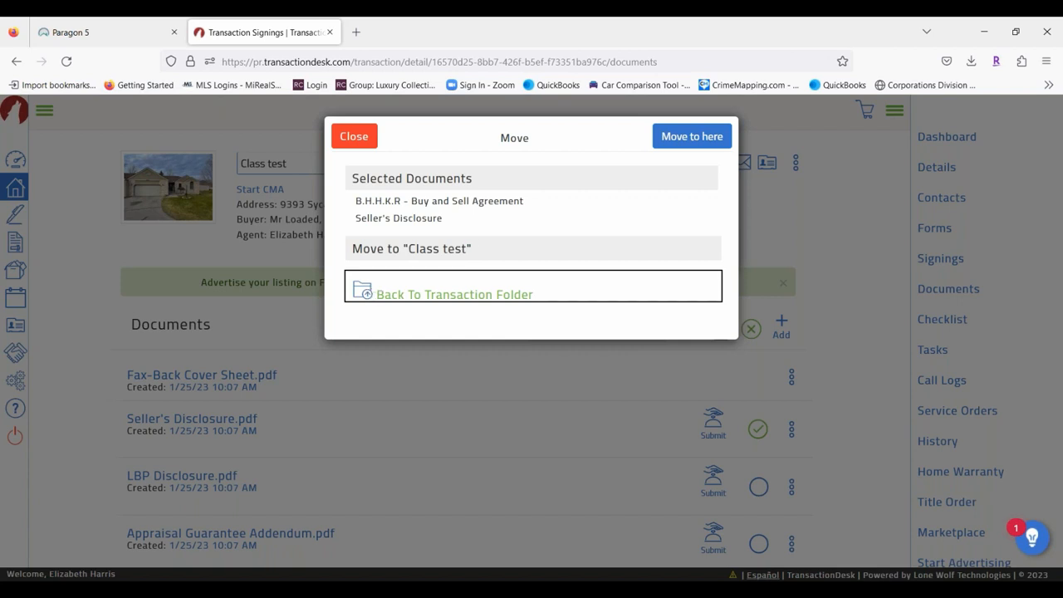
left_click(368, 293)
left_click(419, 357)
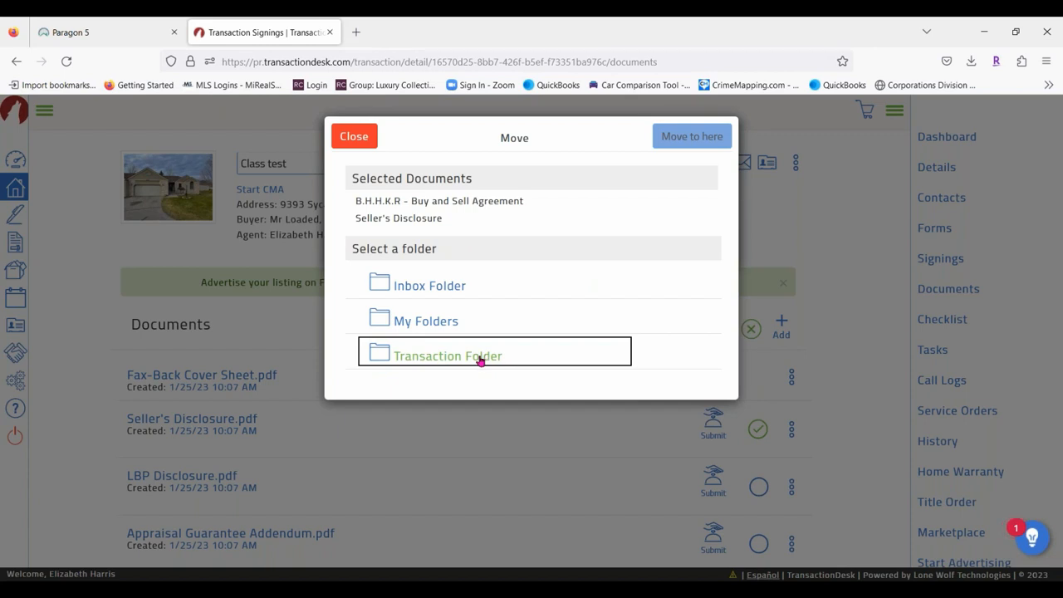
double_click(422, 328)
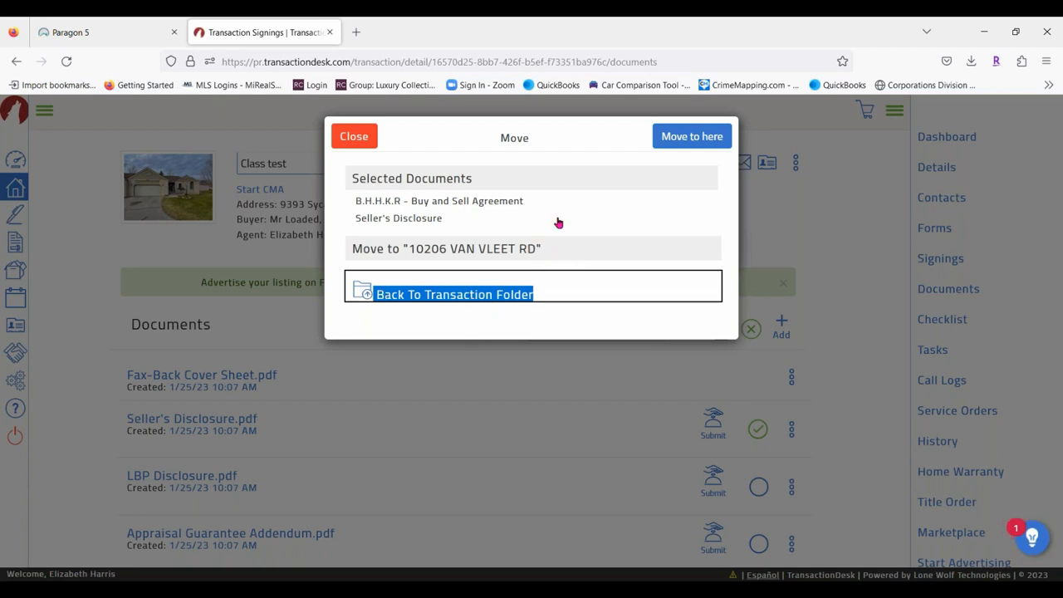
left_click(692, 136)
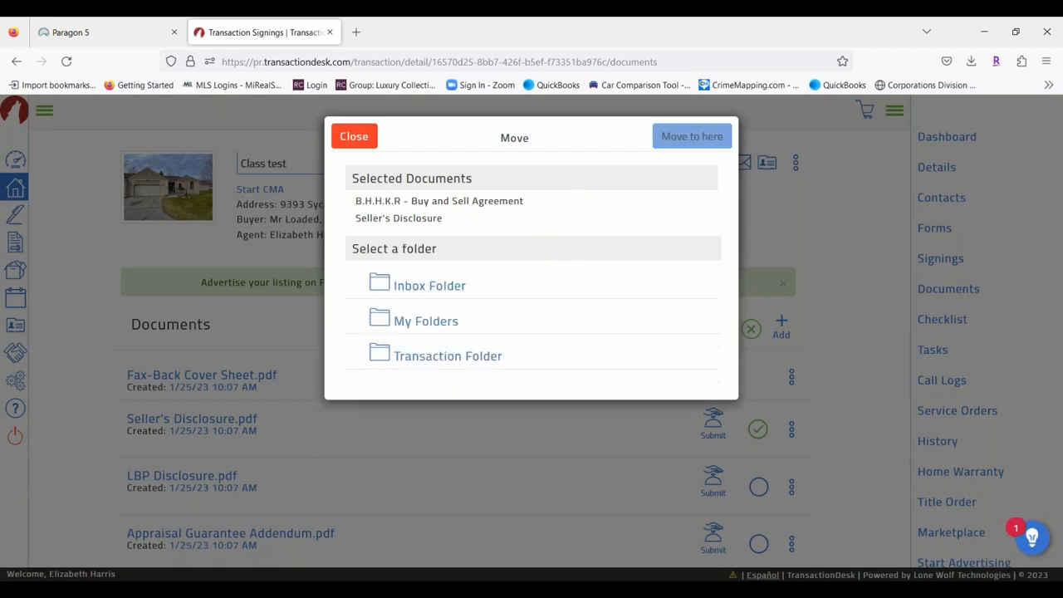
left_click(380, 355)
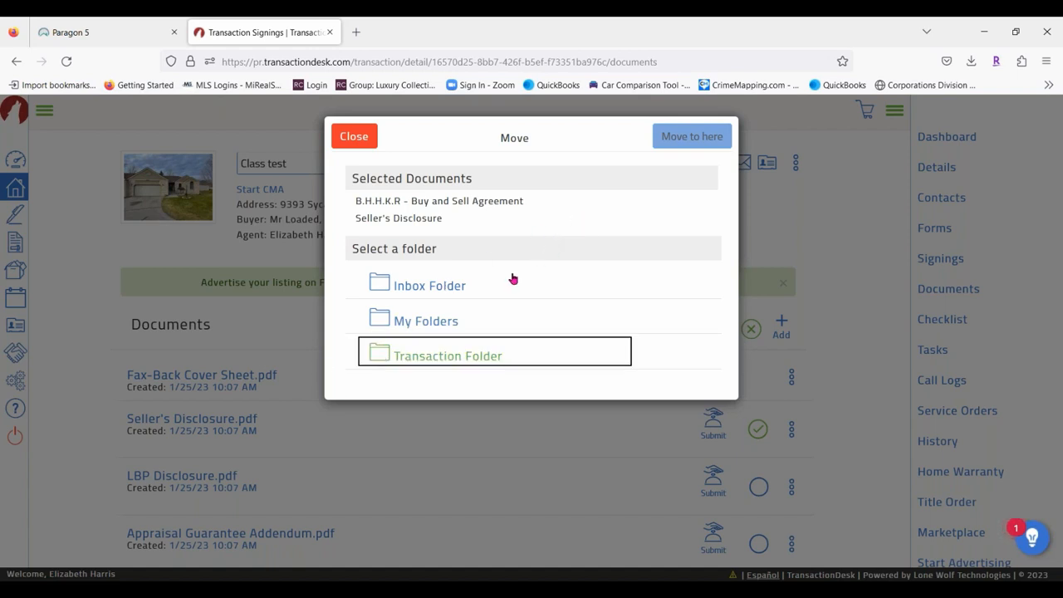
left_click(414, 350)
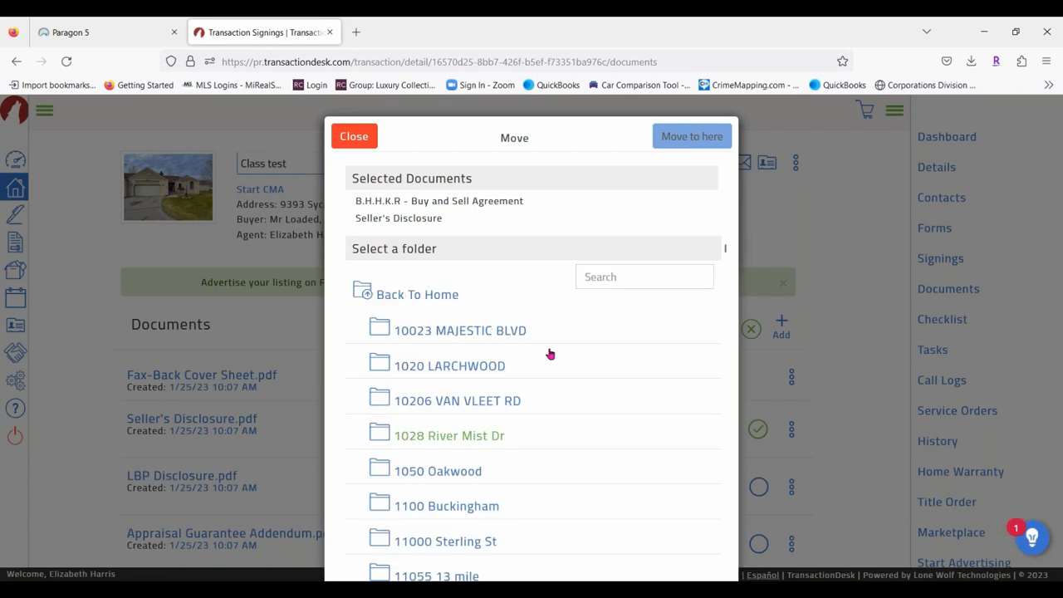
scroll(548, 354, "down", 3)
scroll(565, 332, "down", 2)
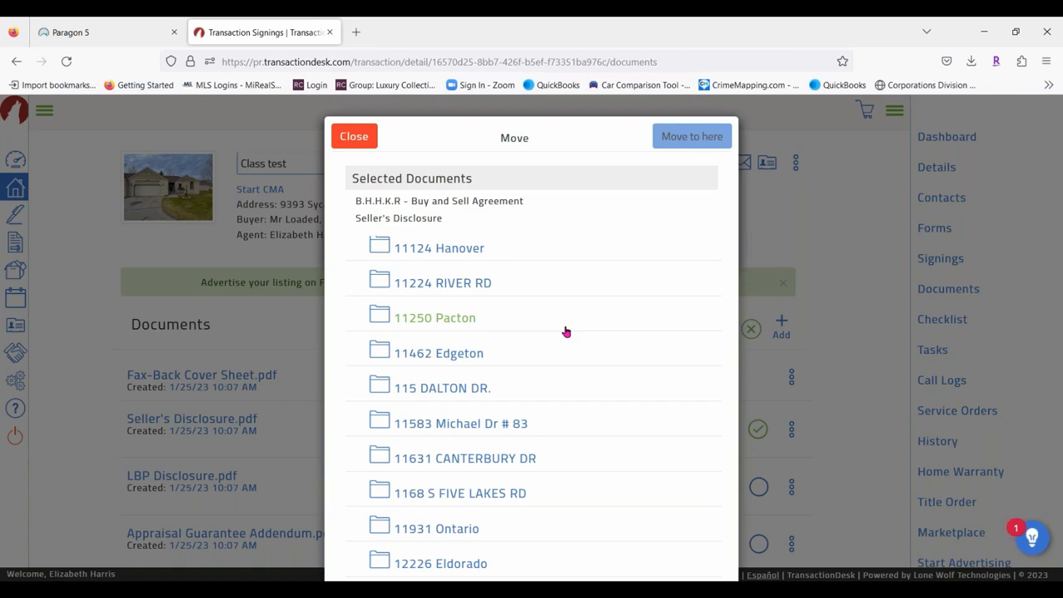
scroll(568, 332, "down", 10)
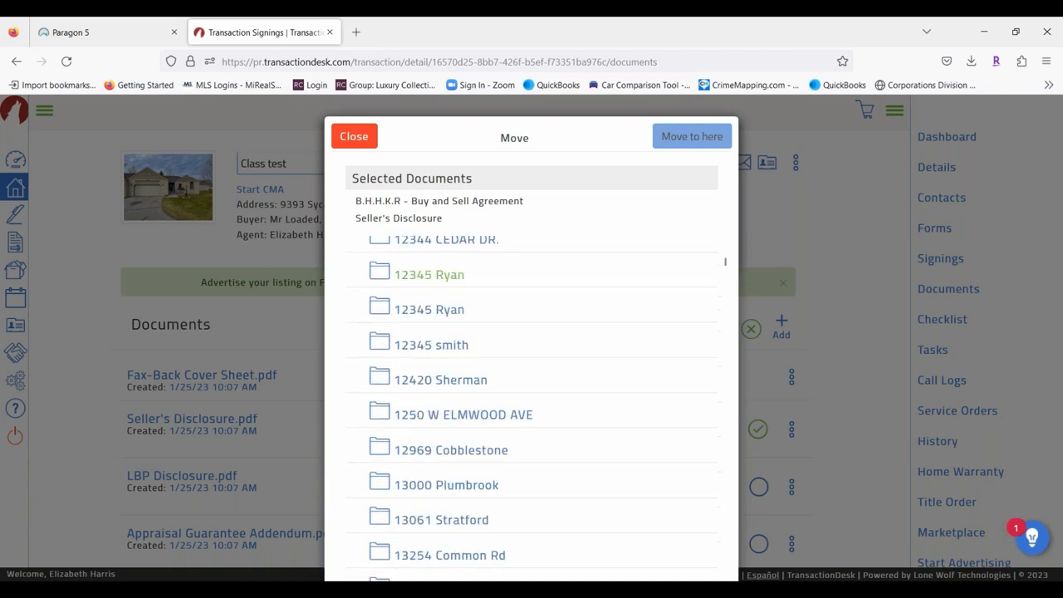
scroll(540, 340, "down", 15)
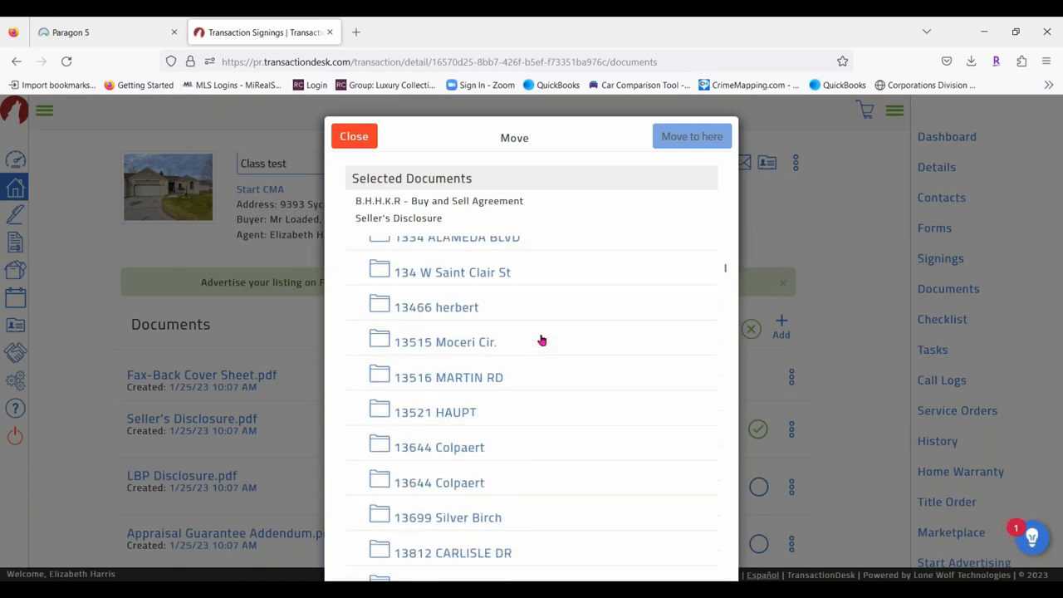
scroll(564, 452, "down", 20)
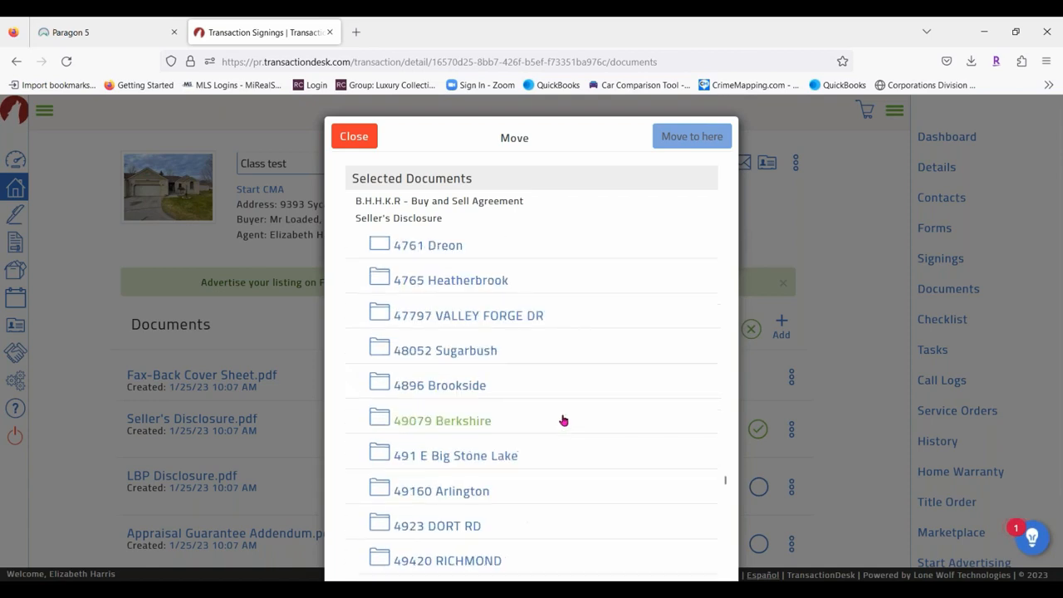
scroll(532, 407, "down", 20)
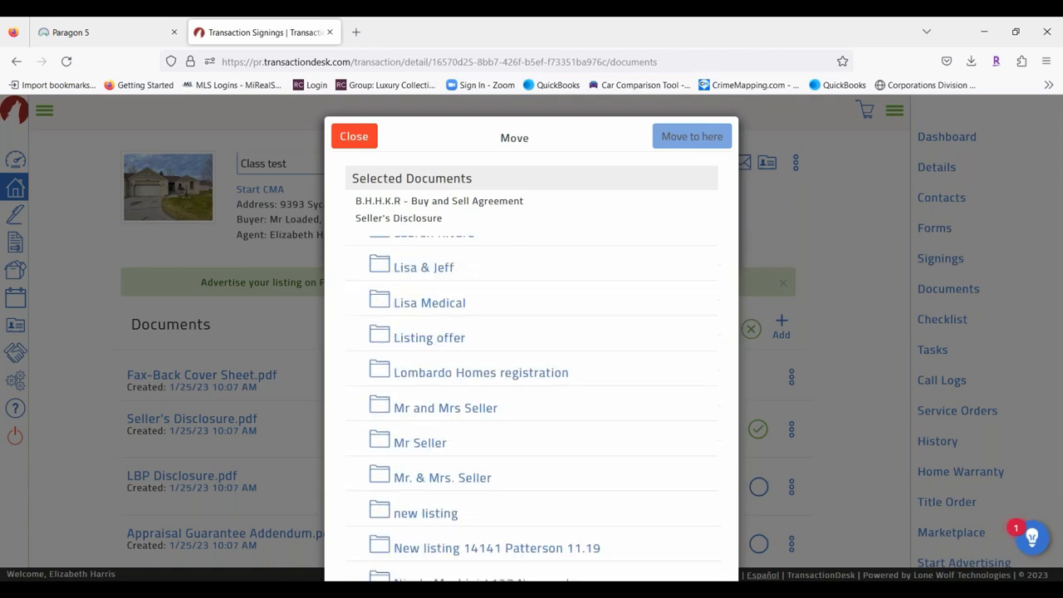
scroll(540, 345, "down", 10)
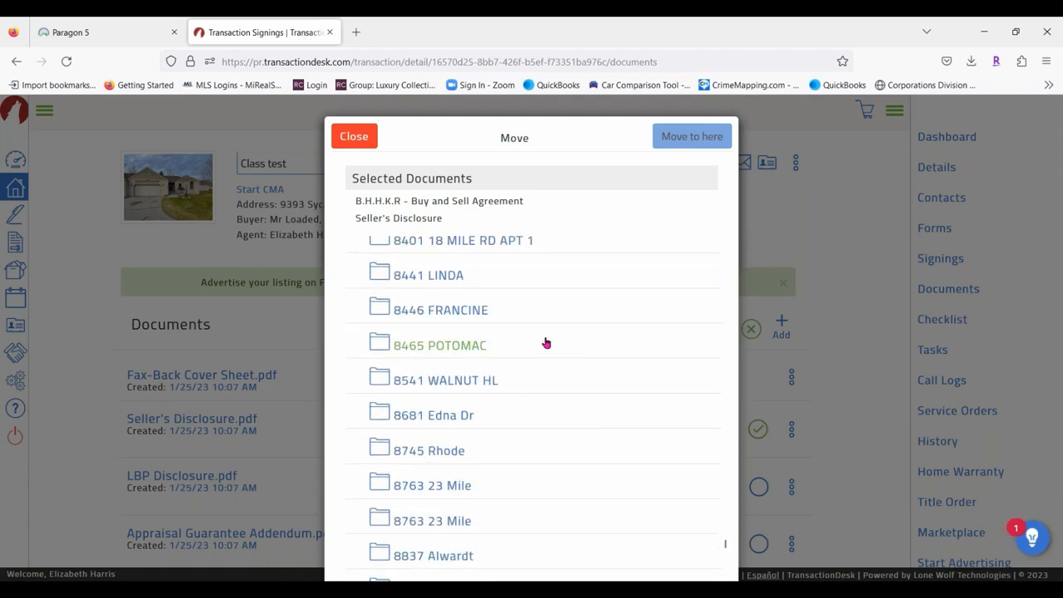
scroll(541, 345, "down", 2)
scroll(541, 346, "up", 5)
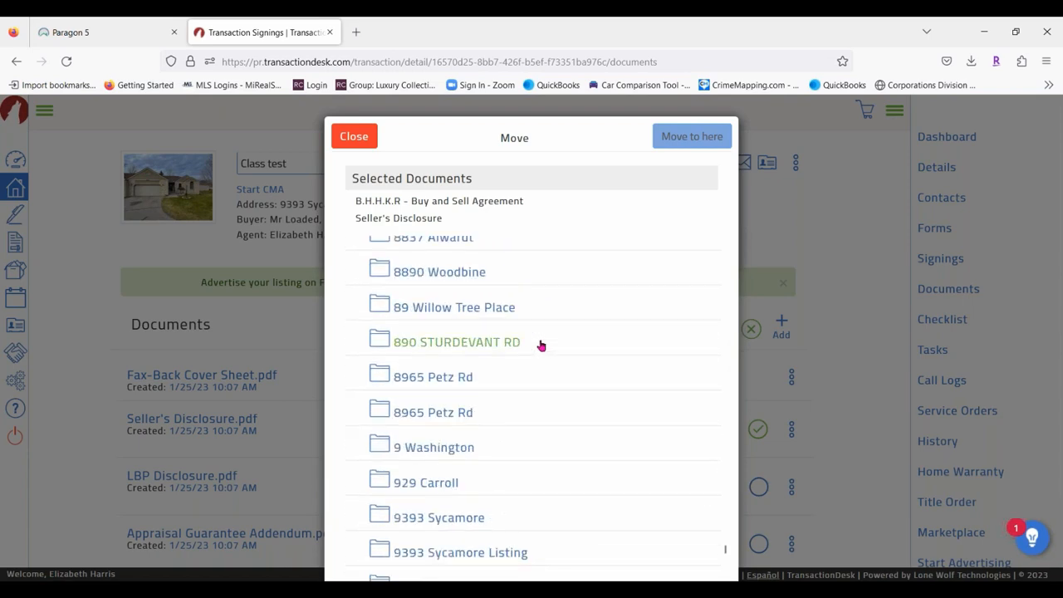
left_click(444, 518)
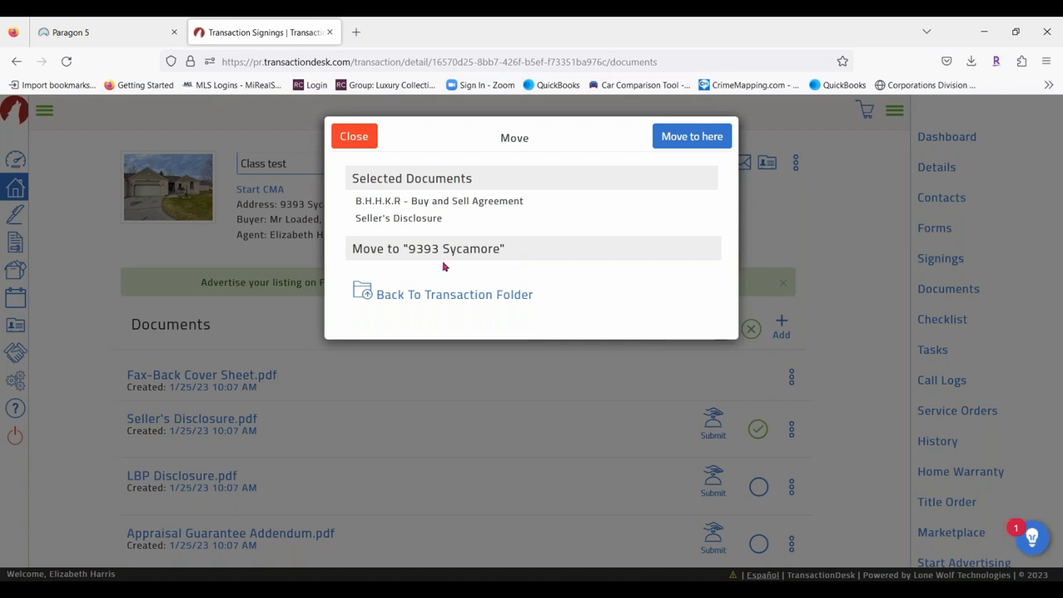
left_click(356, 136)
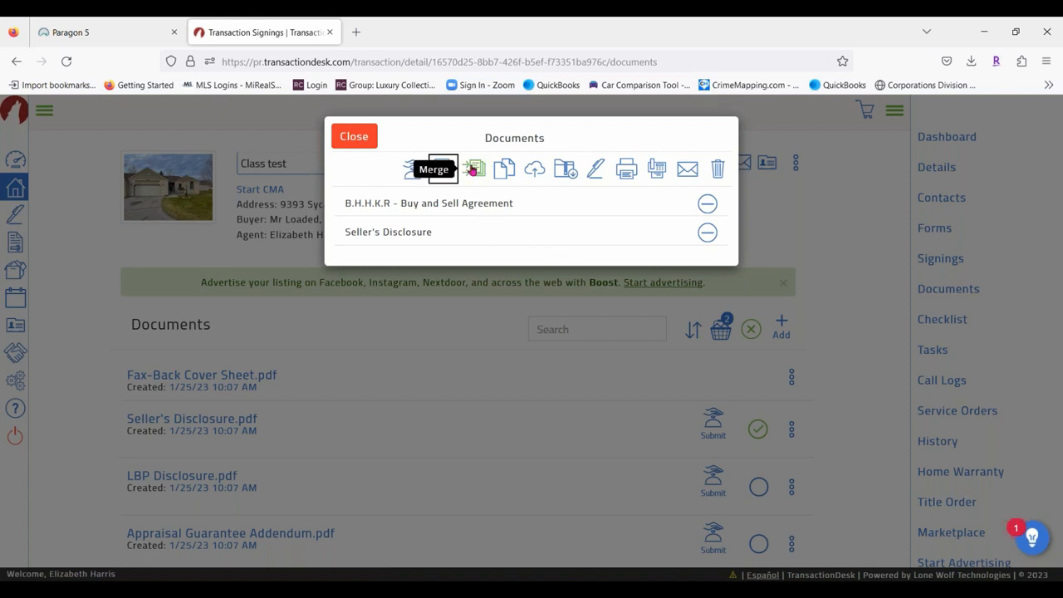
Merge the two basket documents into one named 'Offer for Sycamore'.
left_click(443, 169)
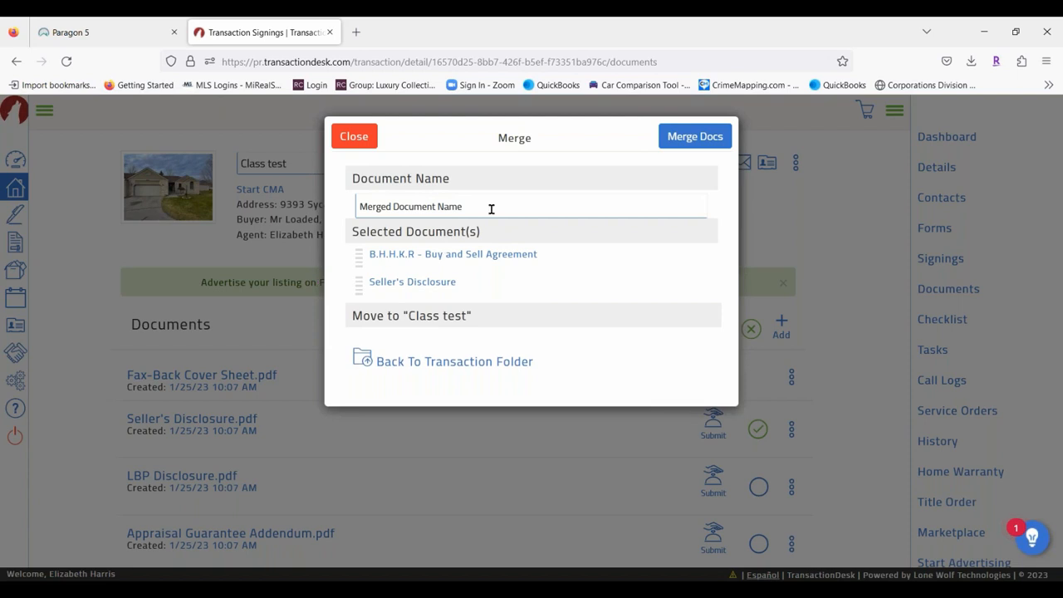
left_click(491, 210)
type("Off")
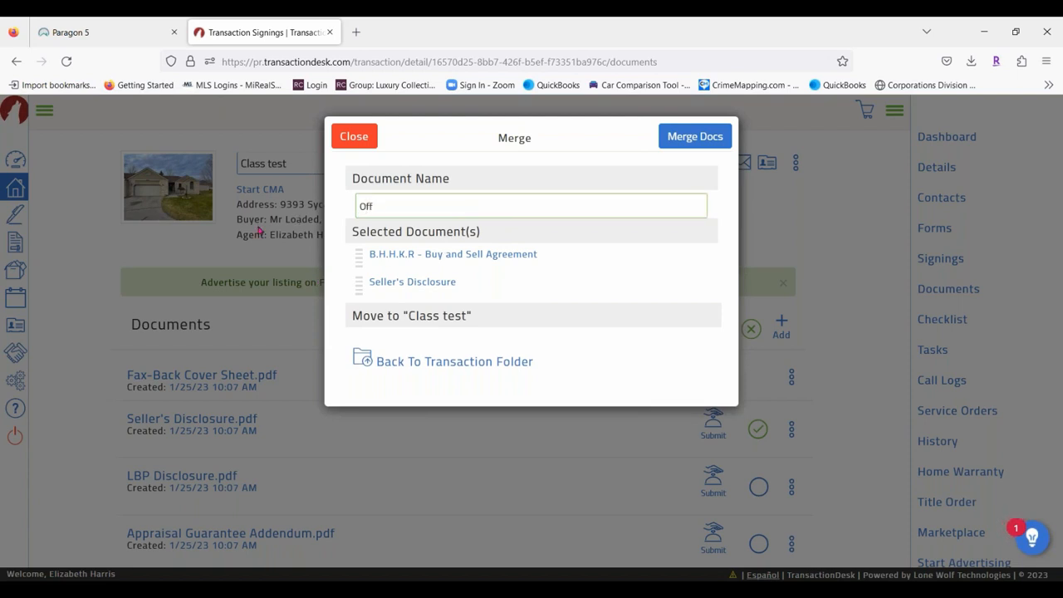
type("er for Sycamore")
left_click(684, 138)
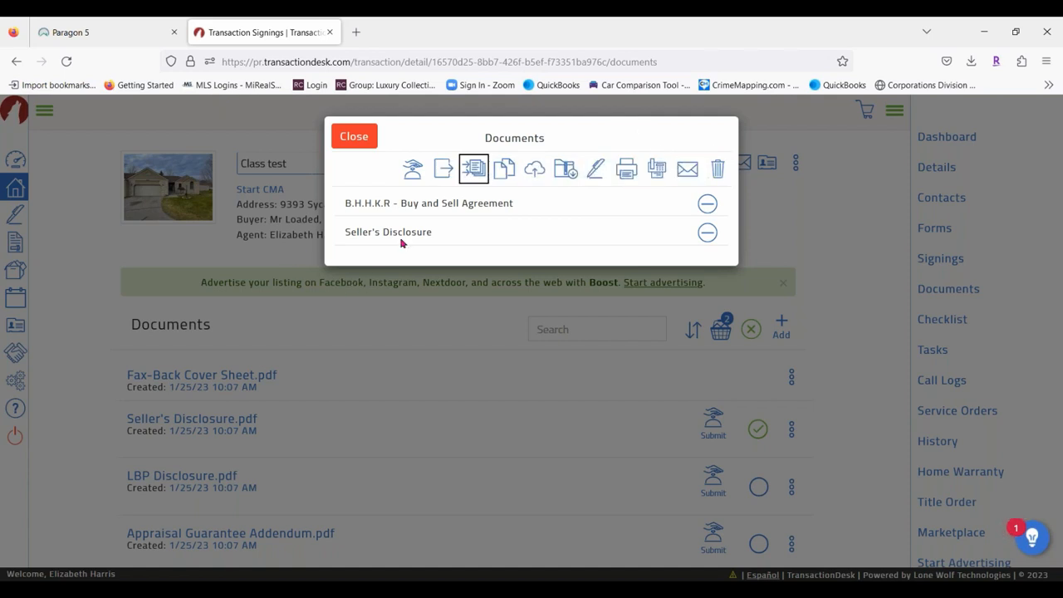
Close the basket and review the Class test checklist's 5 Pending/Kee Buyer items at 0%.
left_click(357, 139)
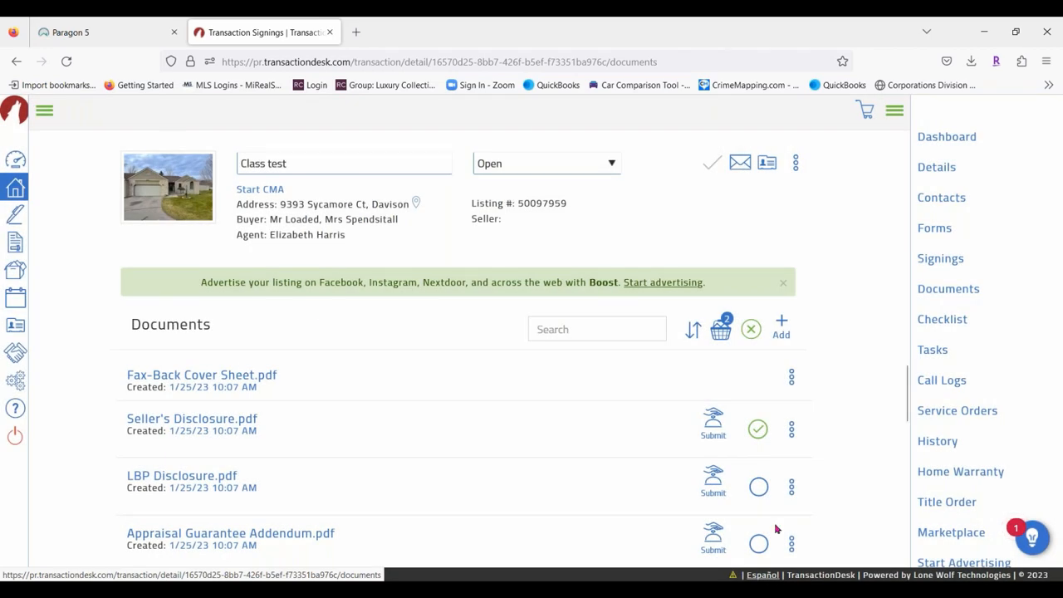
scroll(425, 419, "down", 2)
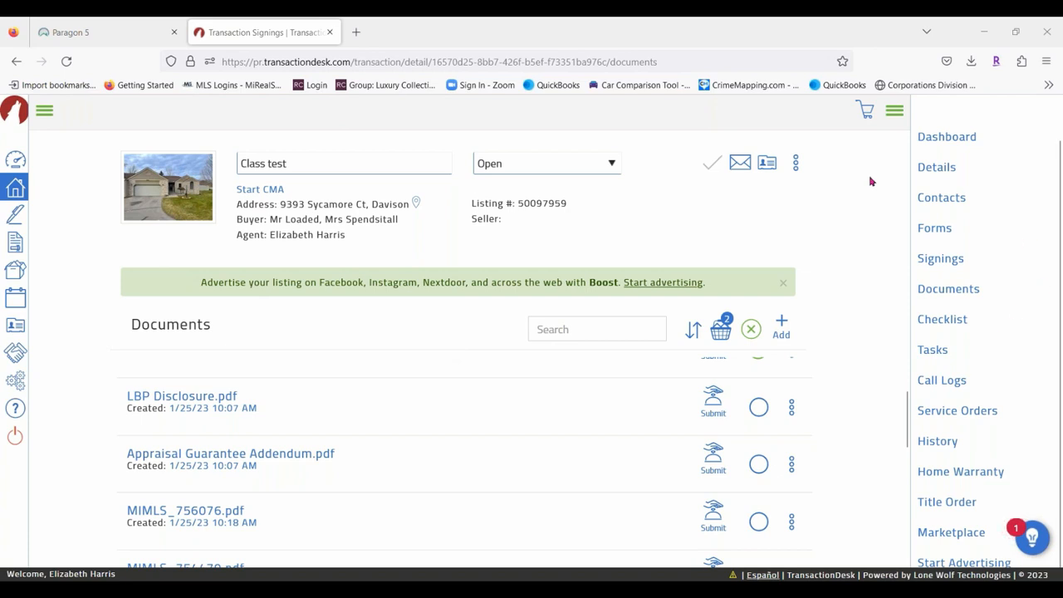
left_click(947, 324)
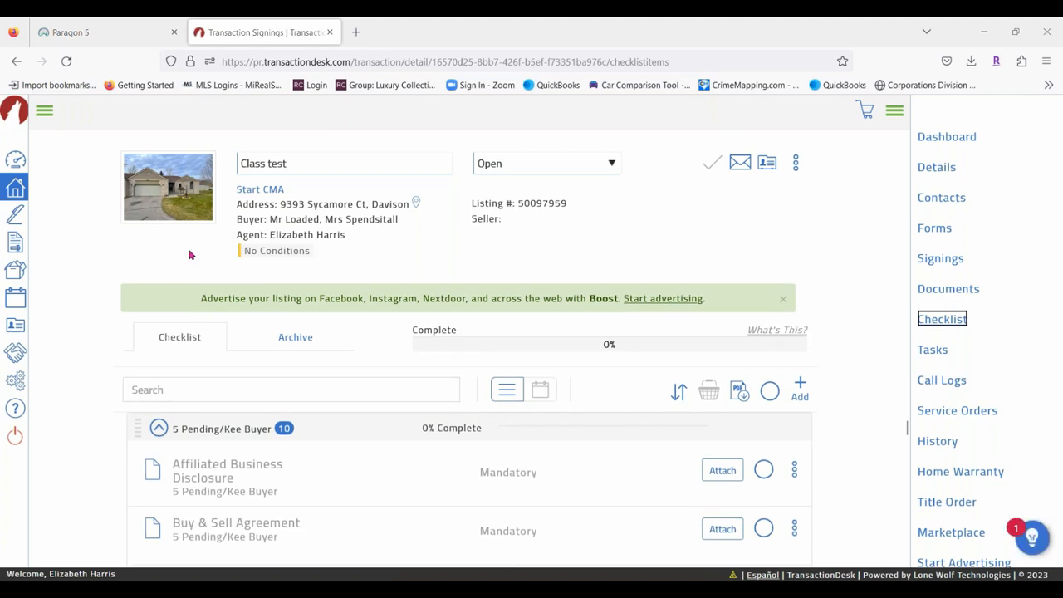
scroll(356, 430, "down", 6)
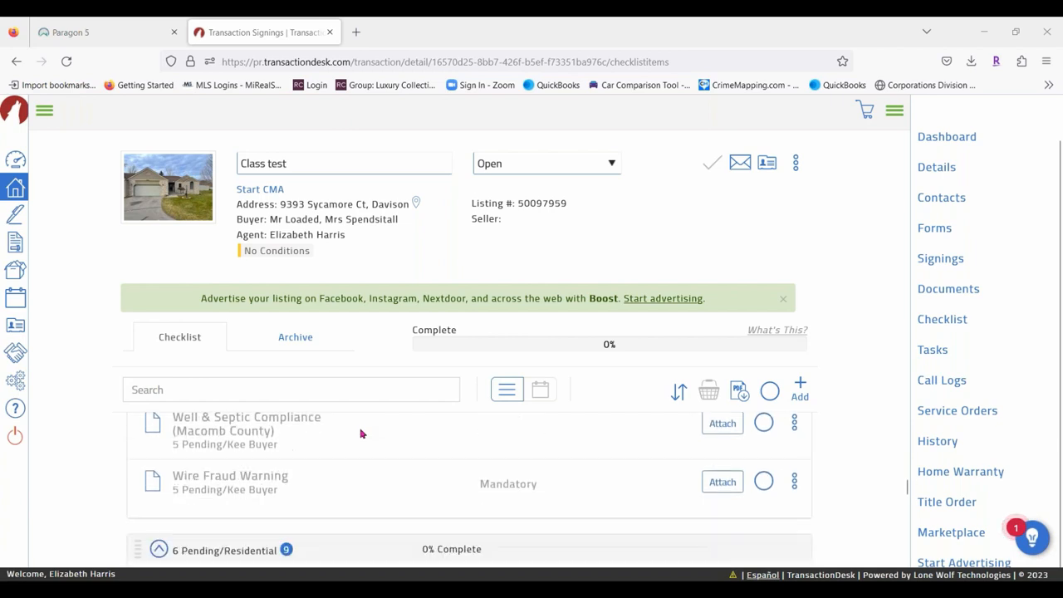
scroll(360, 433, "down", 3)
scroll(360, 433, "down", 3)
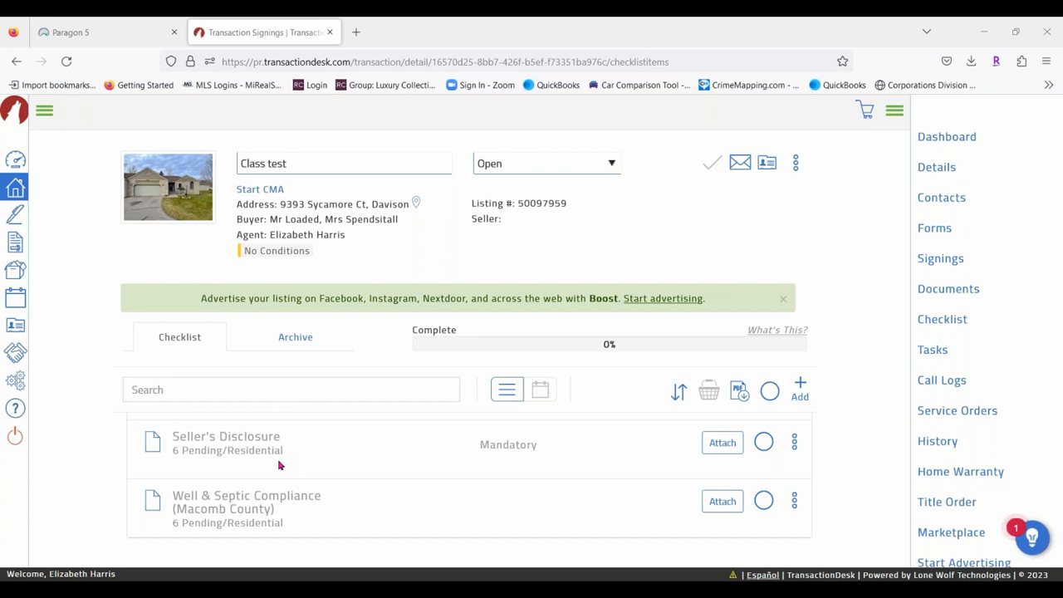
scroll(387, 482, "up", 10)
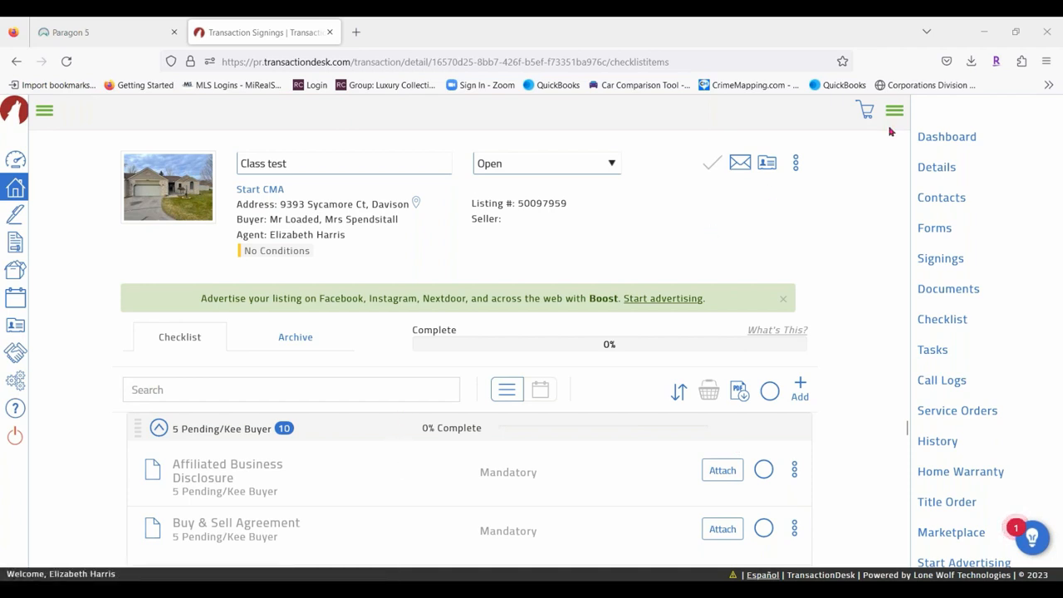
Open the empty Tasks page, start a new task, check due-date choices, then discard it.
left_click(933, 349)
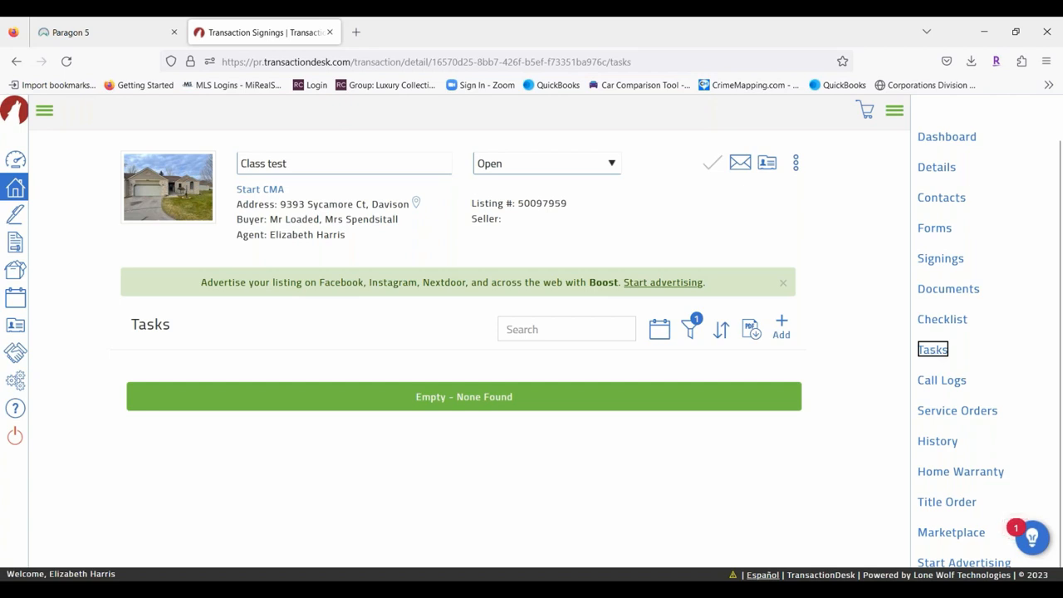
left_click(778, 315)
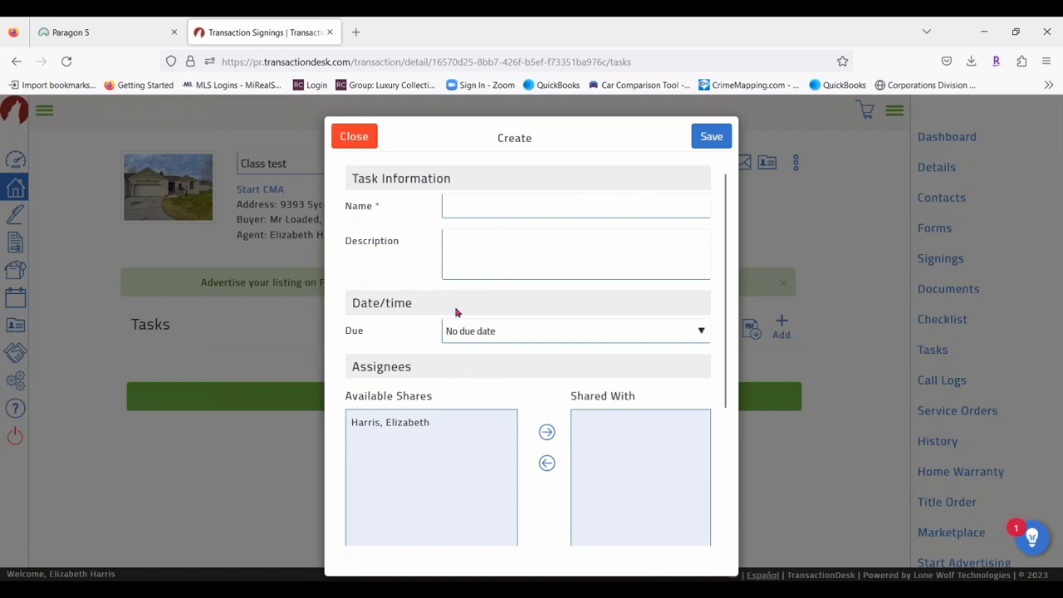
left_click(518, 341)
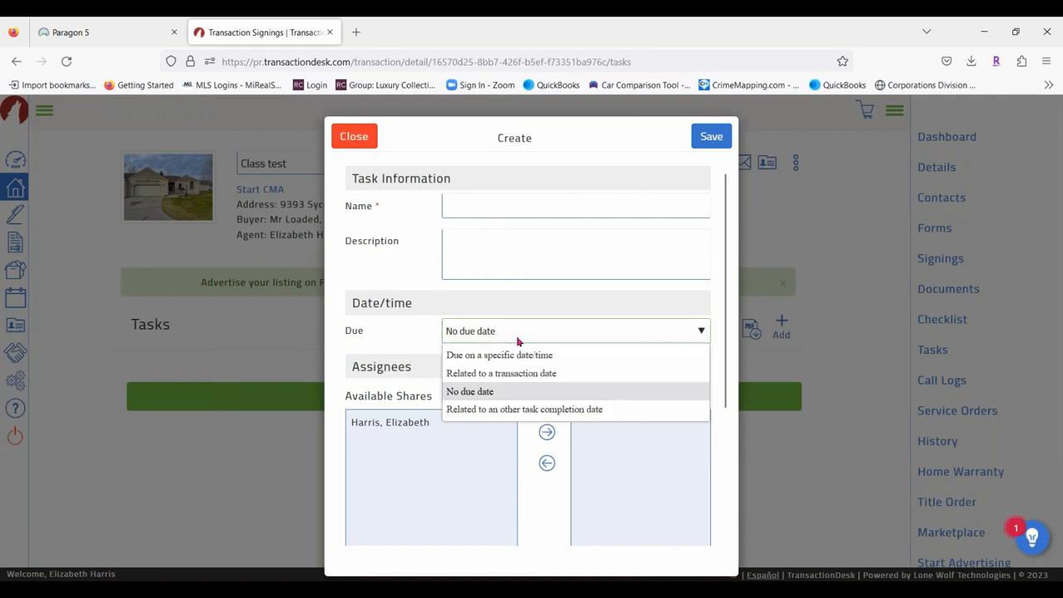
left_click(465, 467)
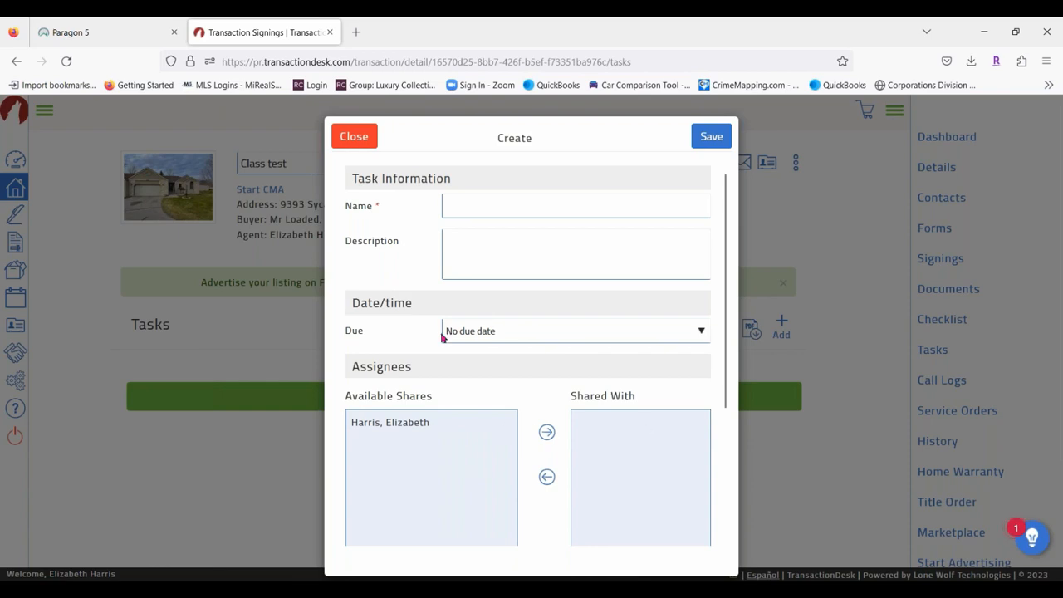
left_click(358, 138)
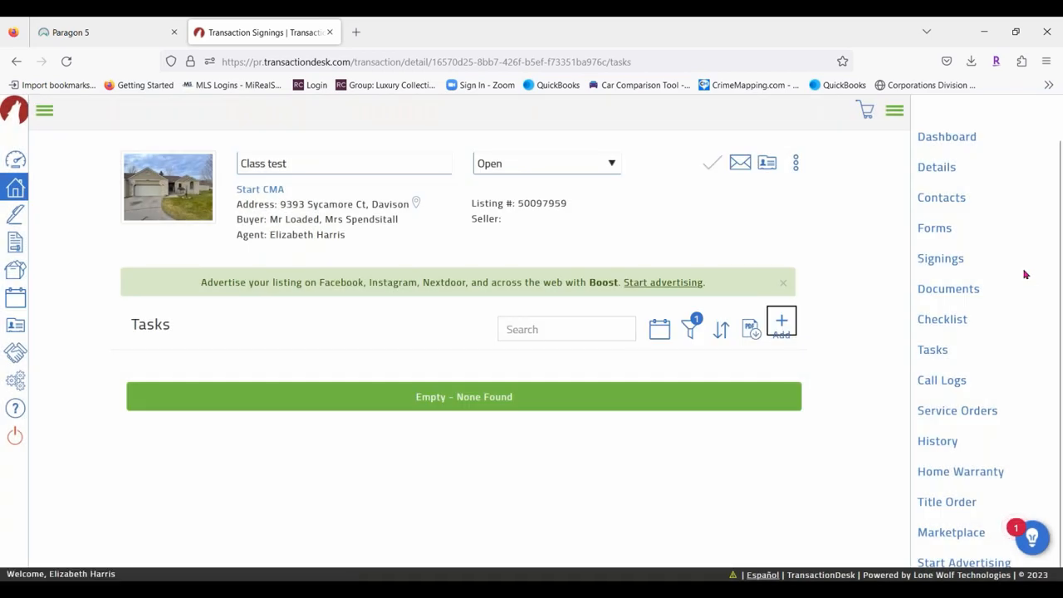
Open the empty Call Logs page, start a new call log, then discard it unsaved.
left_click(956, 386)
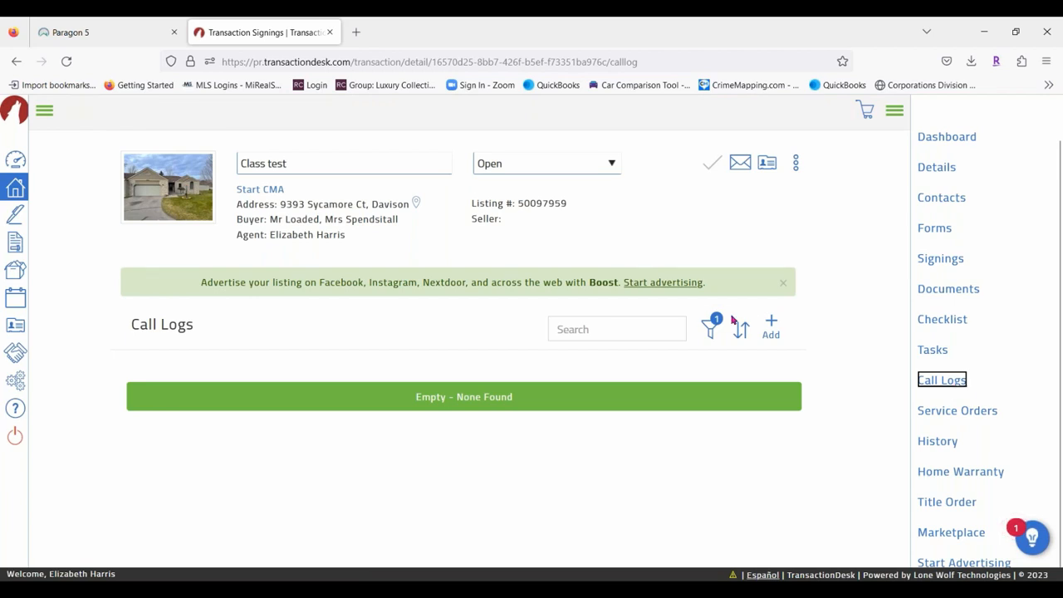
left_click(771, 326)
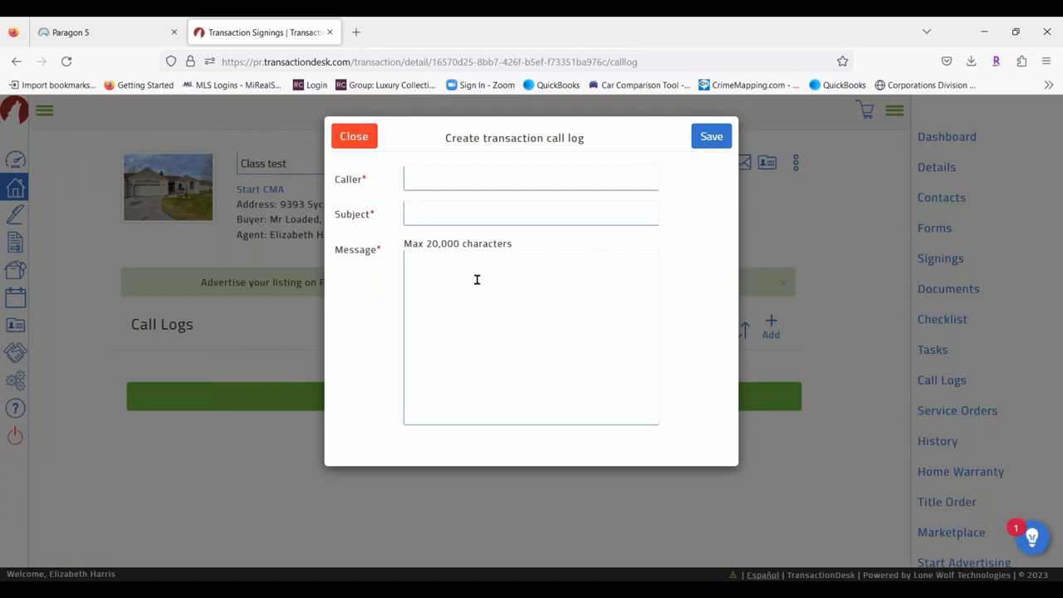
left_click(413, 178)
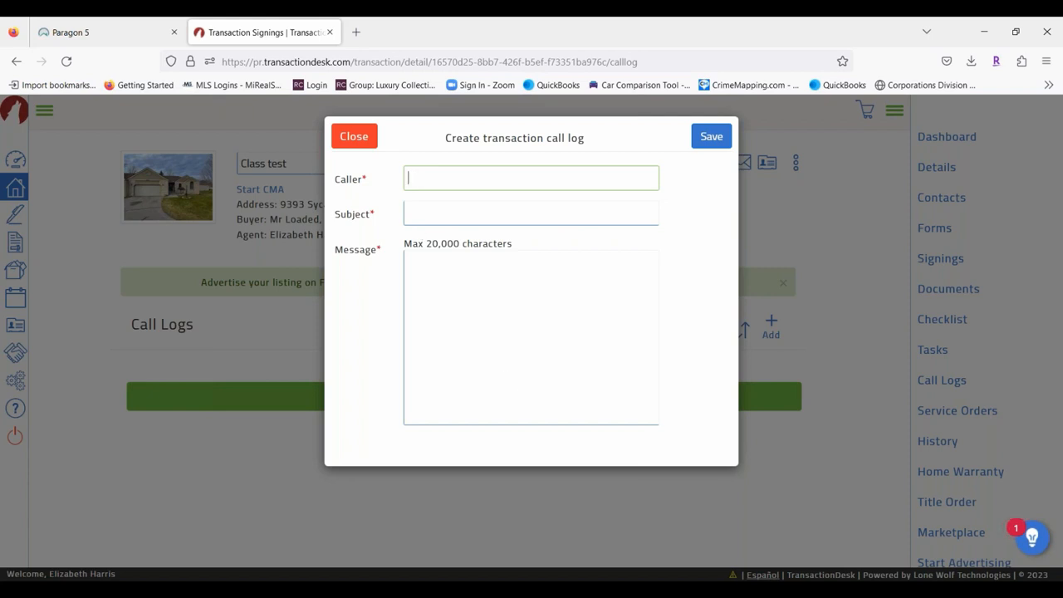
left_click(363, 138)
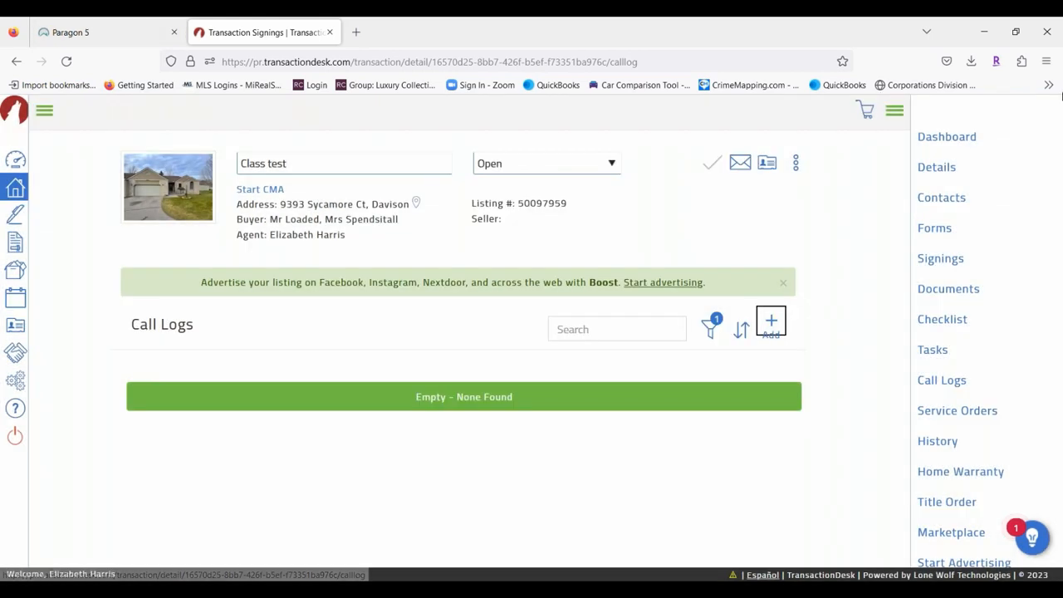
Open Service Orders, start an order and new provider, view provider types, then cancel both.
left_click(992, 414)
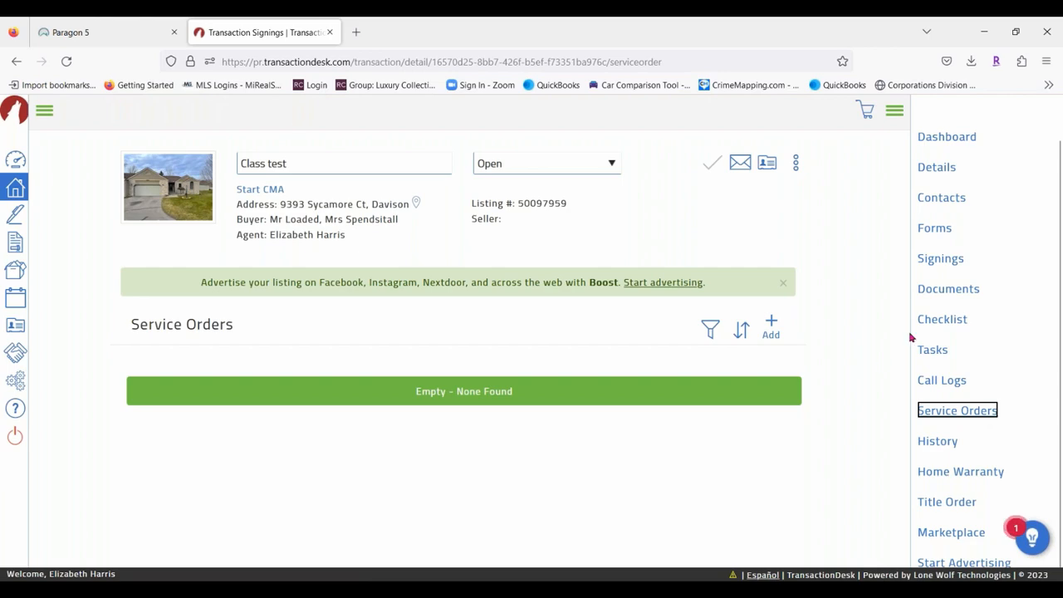
left_click(771, 325)
left_click(531, 302)
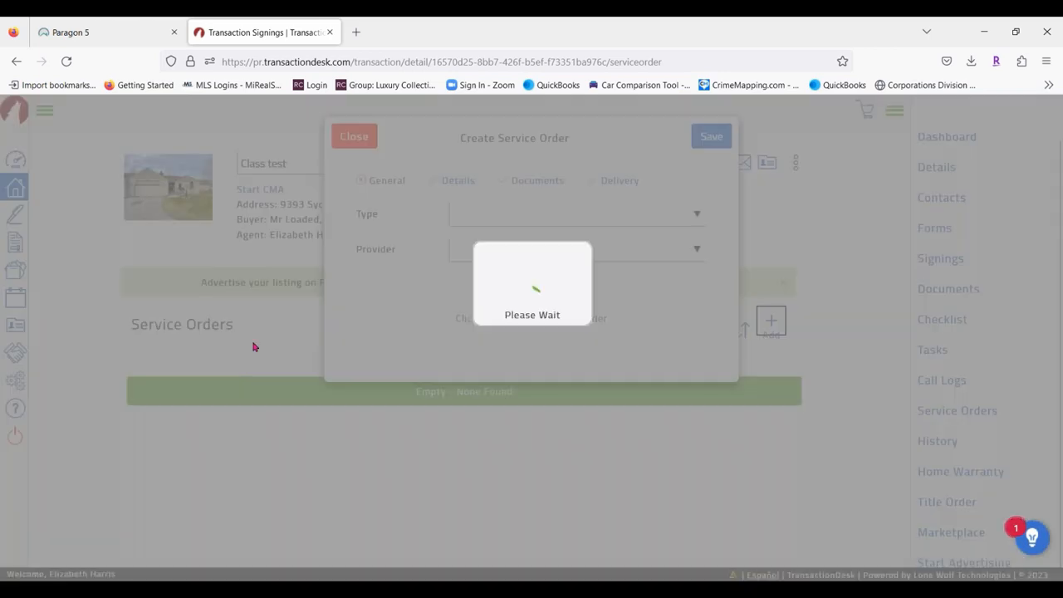
left_click(499, 223)
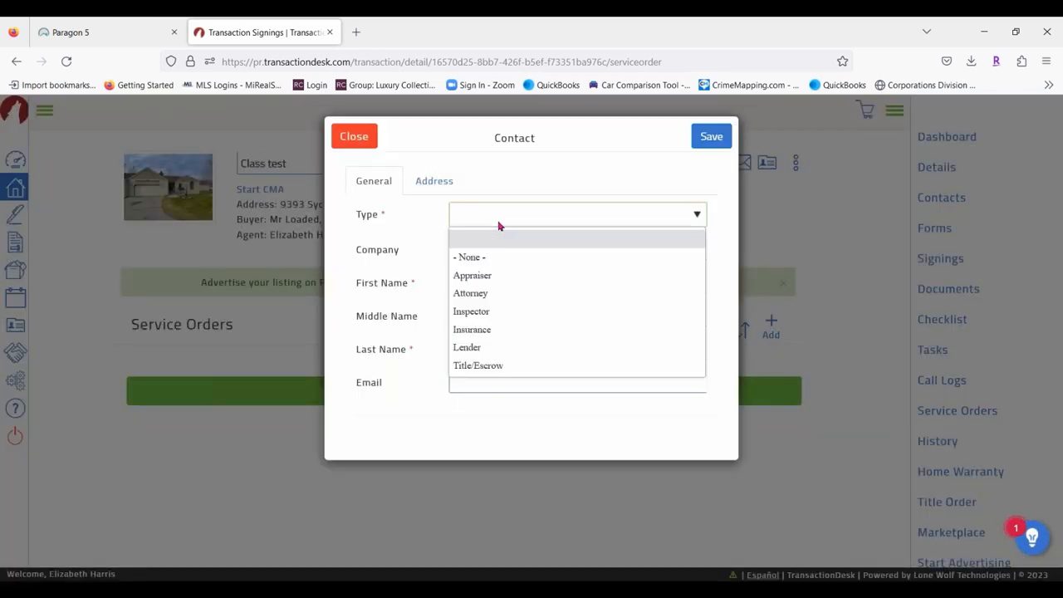
left_click(354, 136)
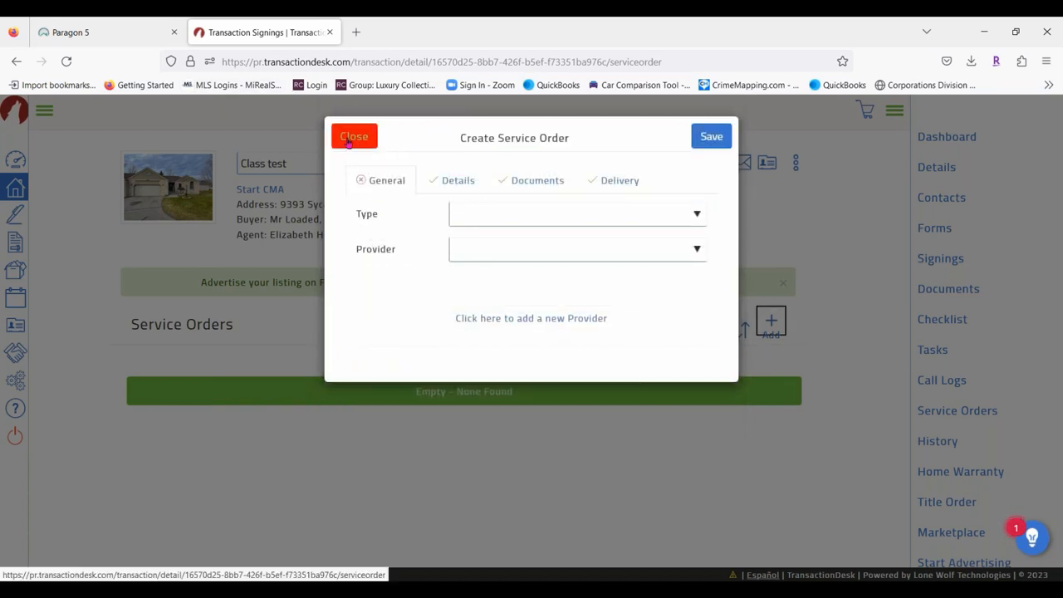
left_click(350, 139)
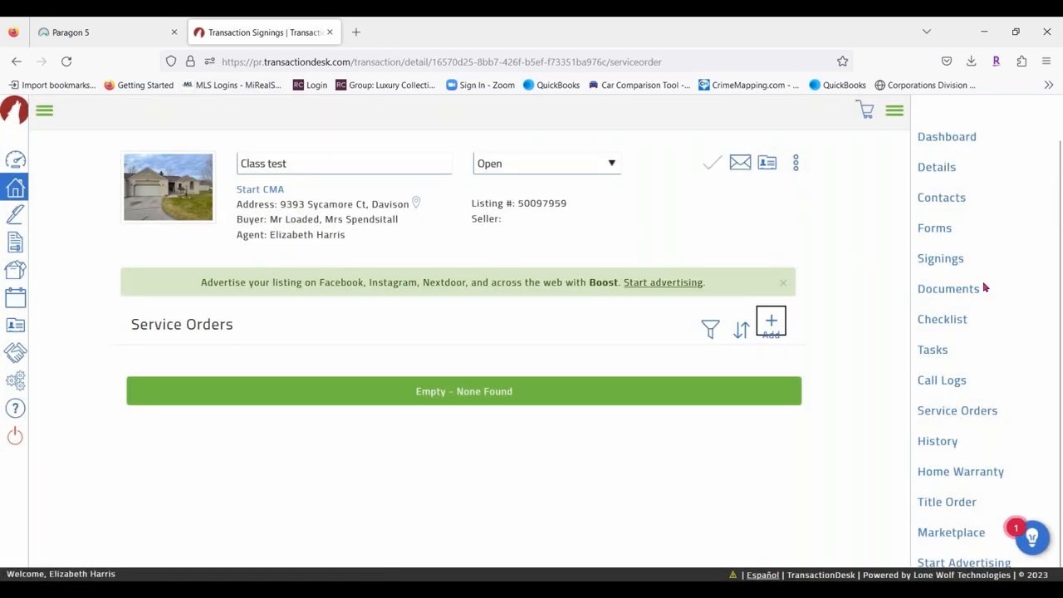
Review the Class test History log and inspect the details of a Form Copied entry.
left_click(952, 444)
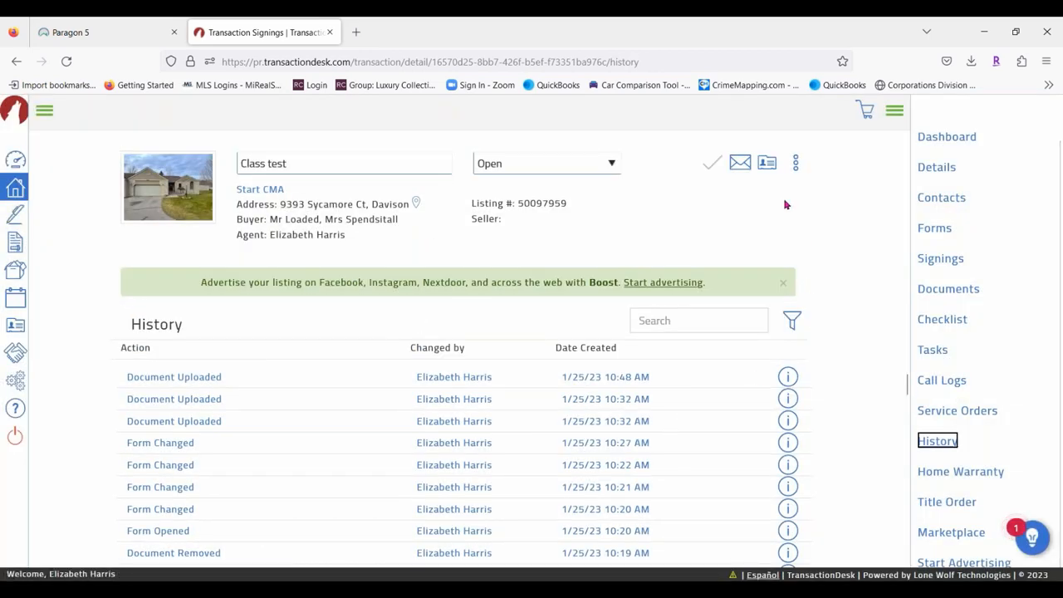
scroll(332, 457, "down", 10)
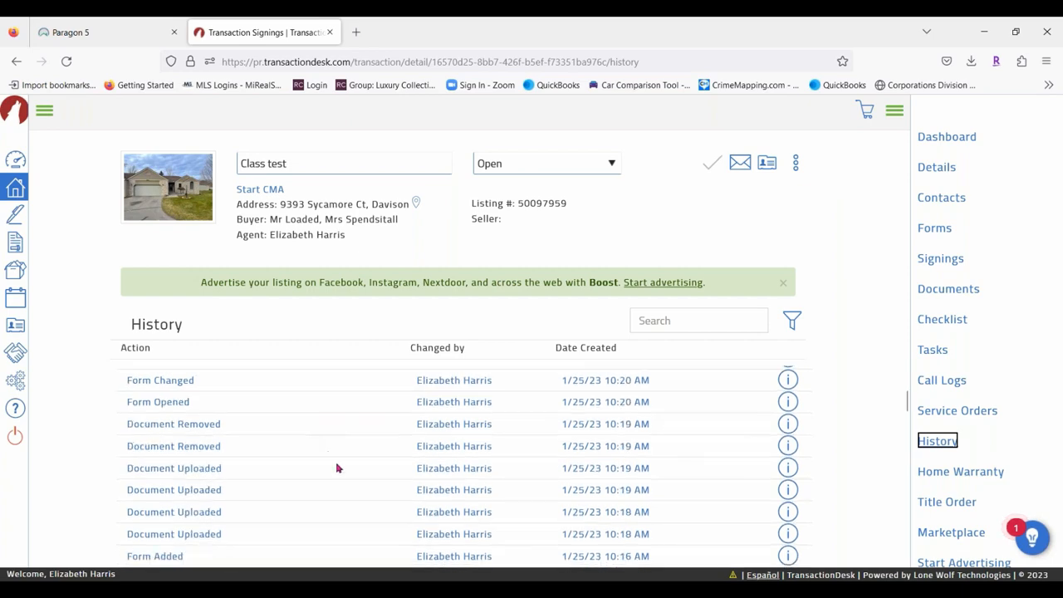
scroll(338, 473, "down", 3)
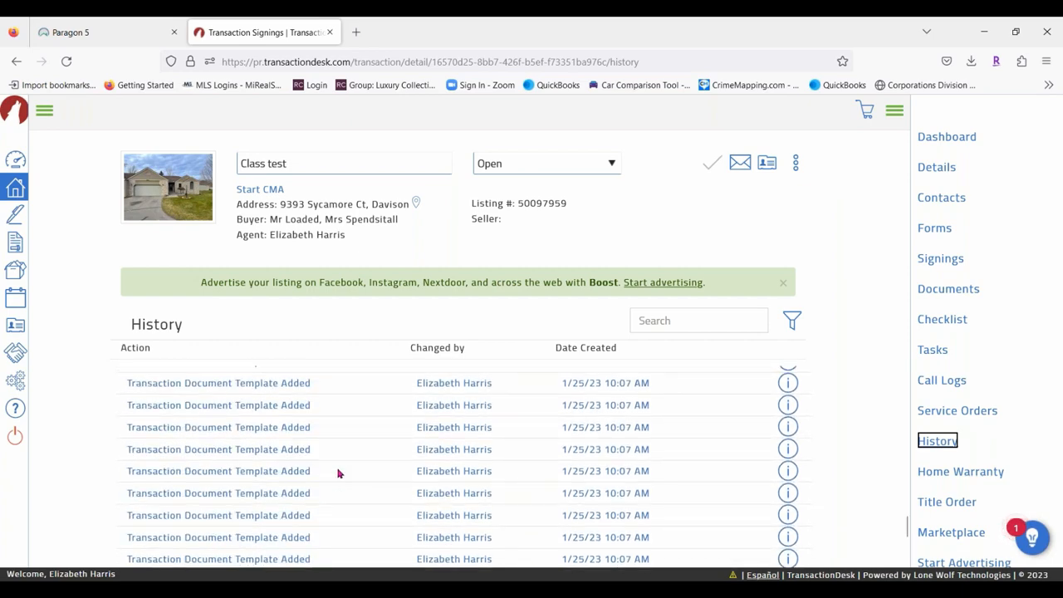
scroll(332, 461, "down", 2)
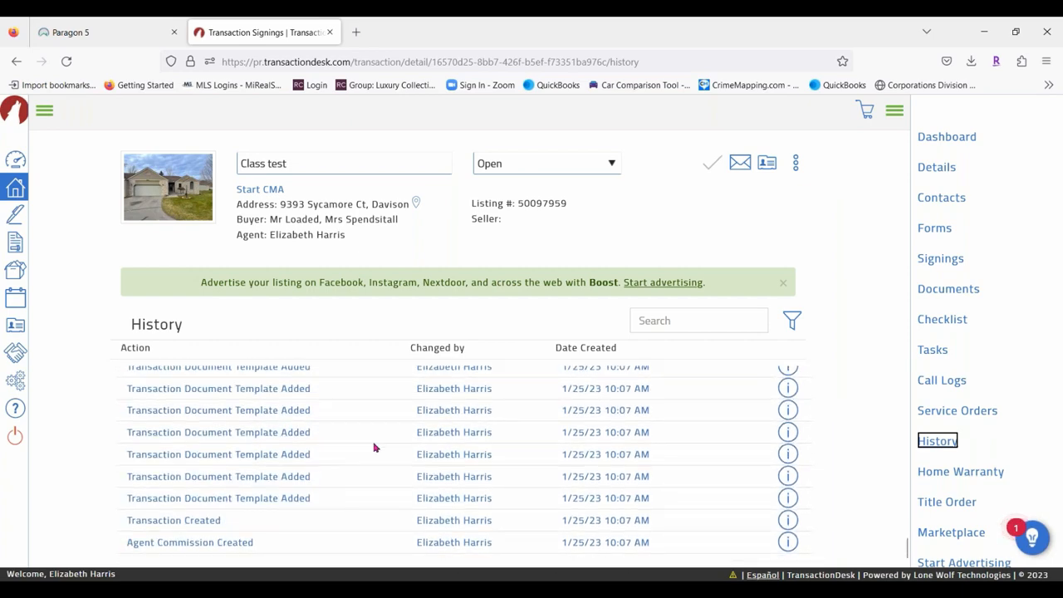
scroll(324, 415, "up", 3)
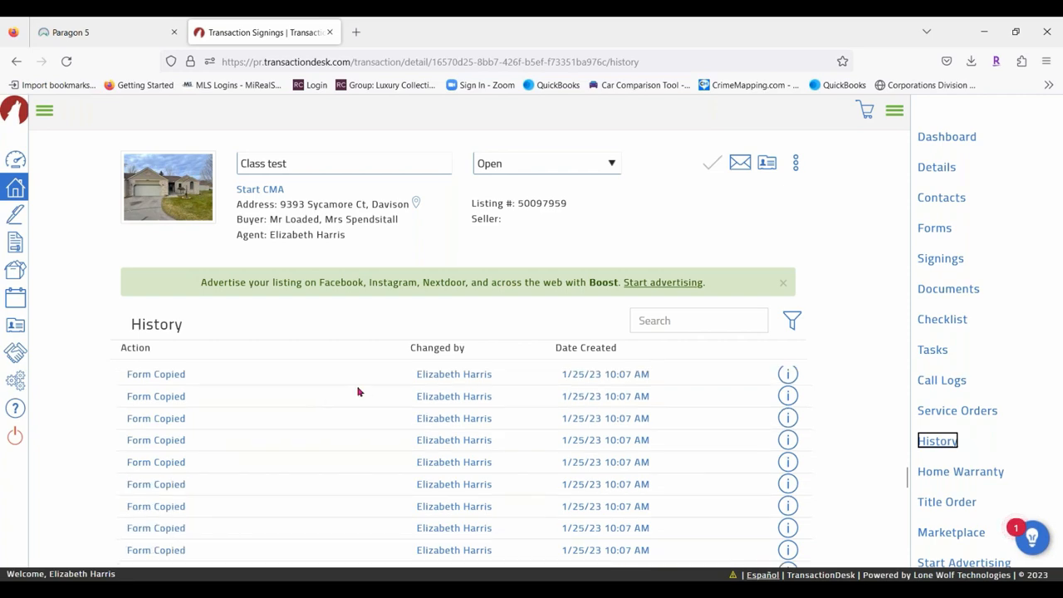
left_click(790, 375)
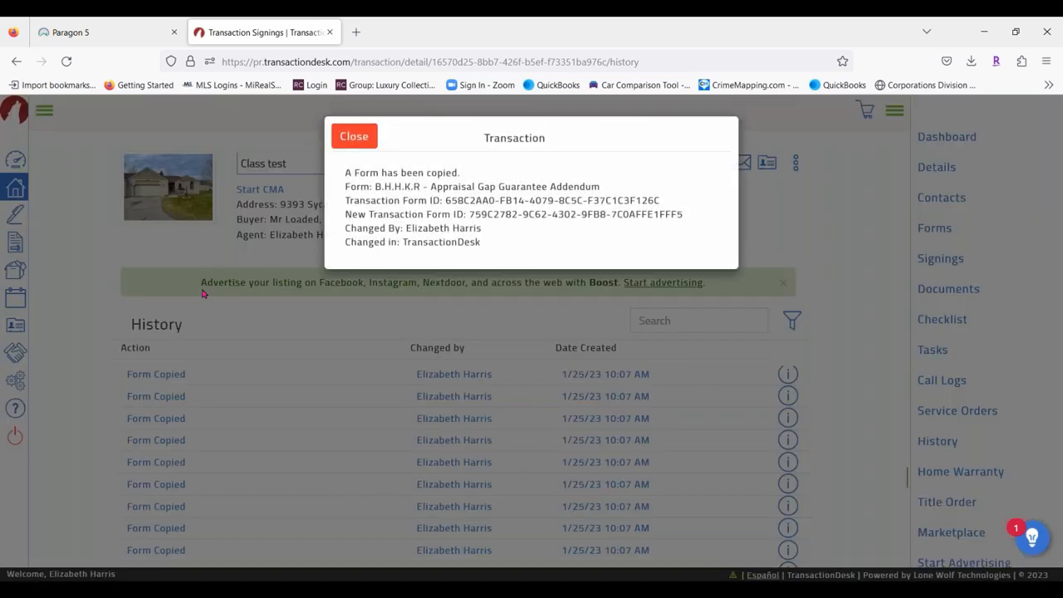
left_click(353, 138)
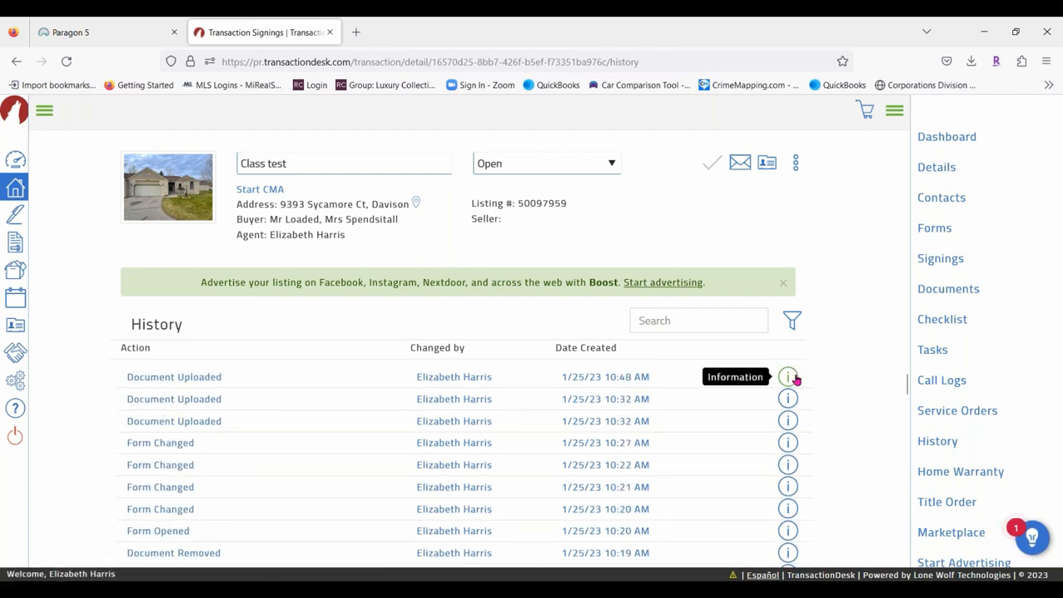
Look over the Home Warranty request and the transaction's Title Orders.
left_click(985, 471)
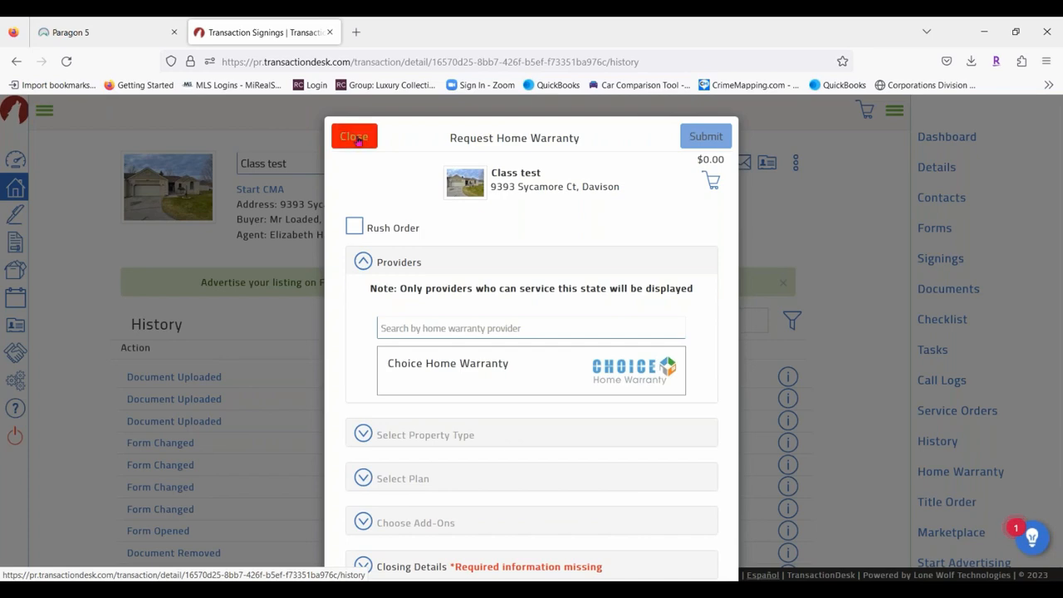
left_click(354, 136)
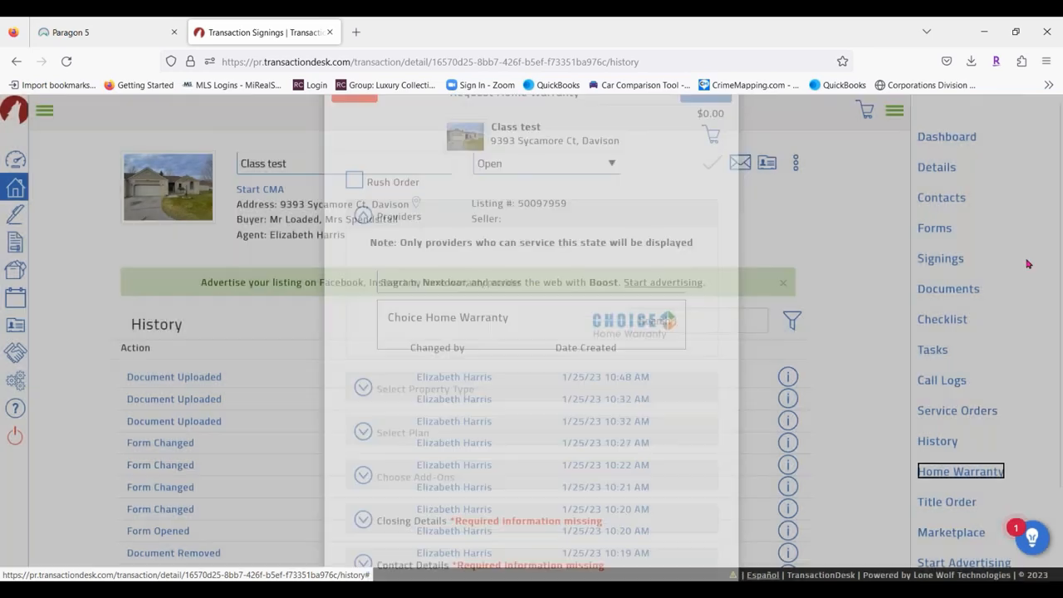
left_click(956, 502)
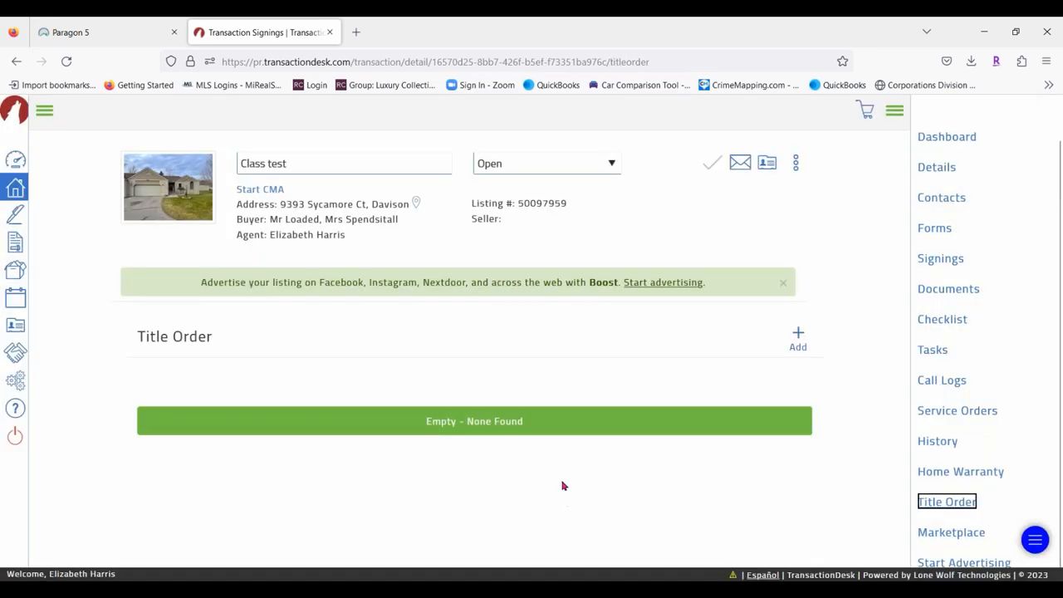
Check the Marketplace and Start Advertising pages, then return to the Transaction Dashboard.
left_click(970, 535)
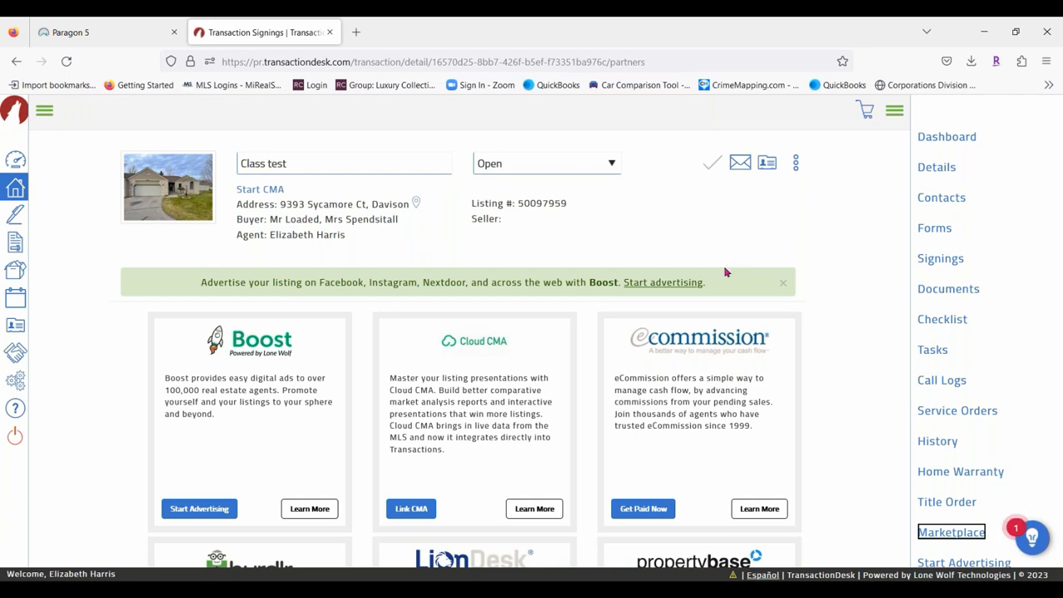
left_click(956, 563)
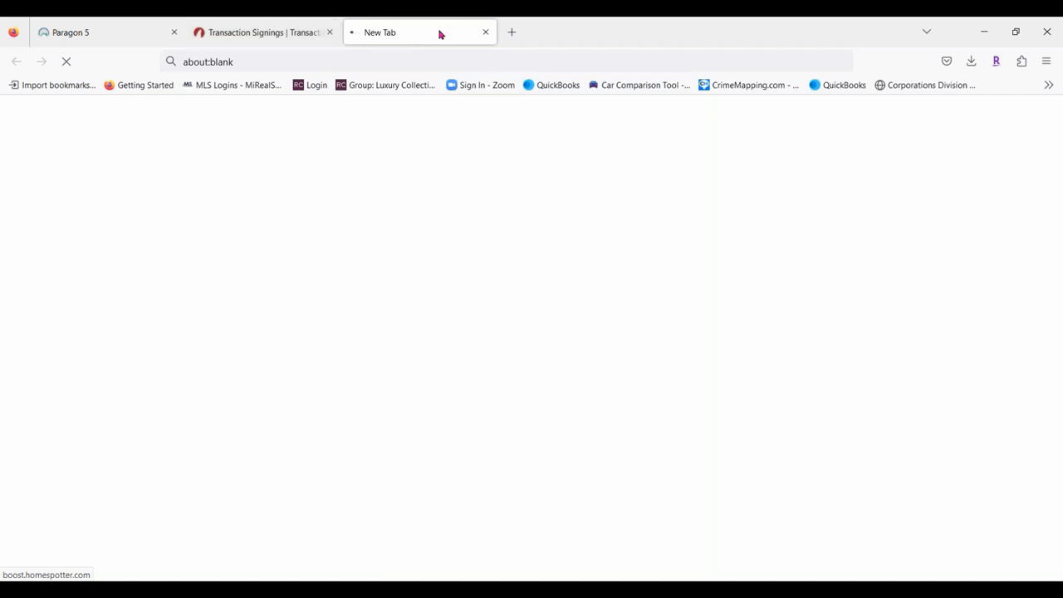
left_click(485, 33)
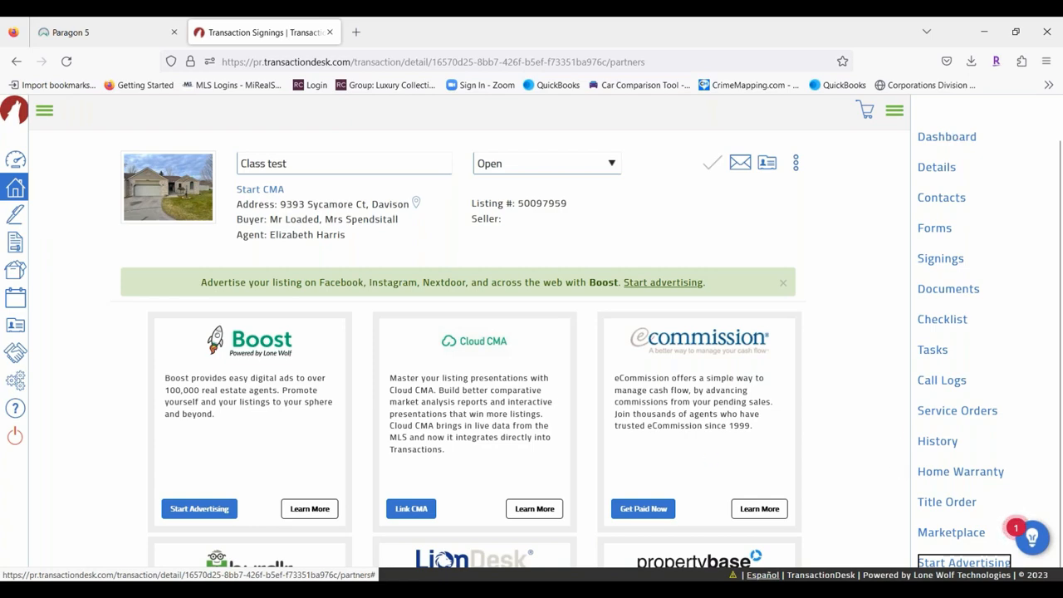
left_click(955, 139)
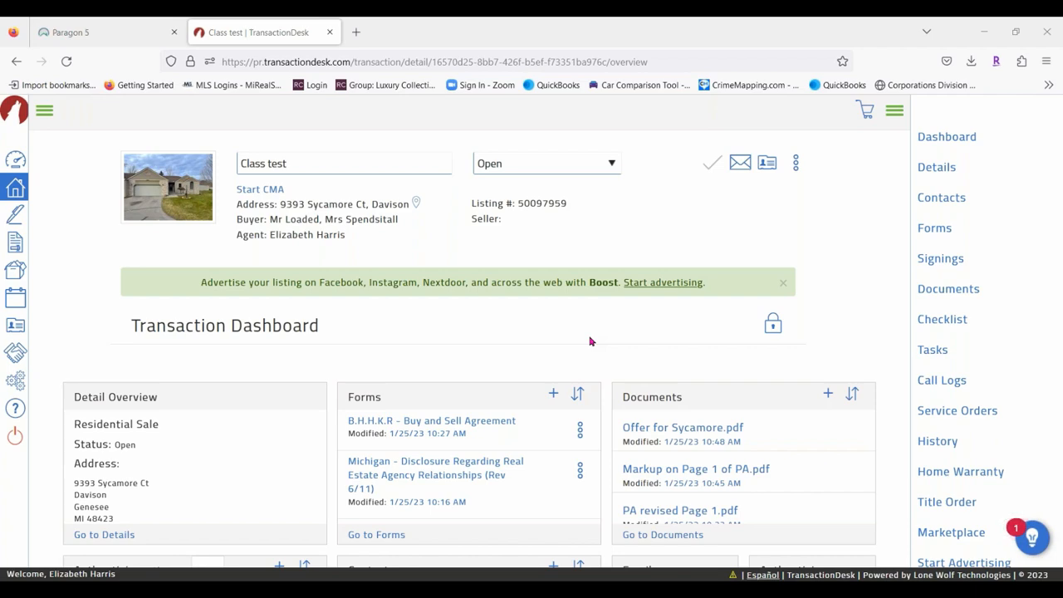
After glancing at the Paragon 5 listing, finish the Class test transaction Wizard with Done.
left_click(80, 26)
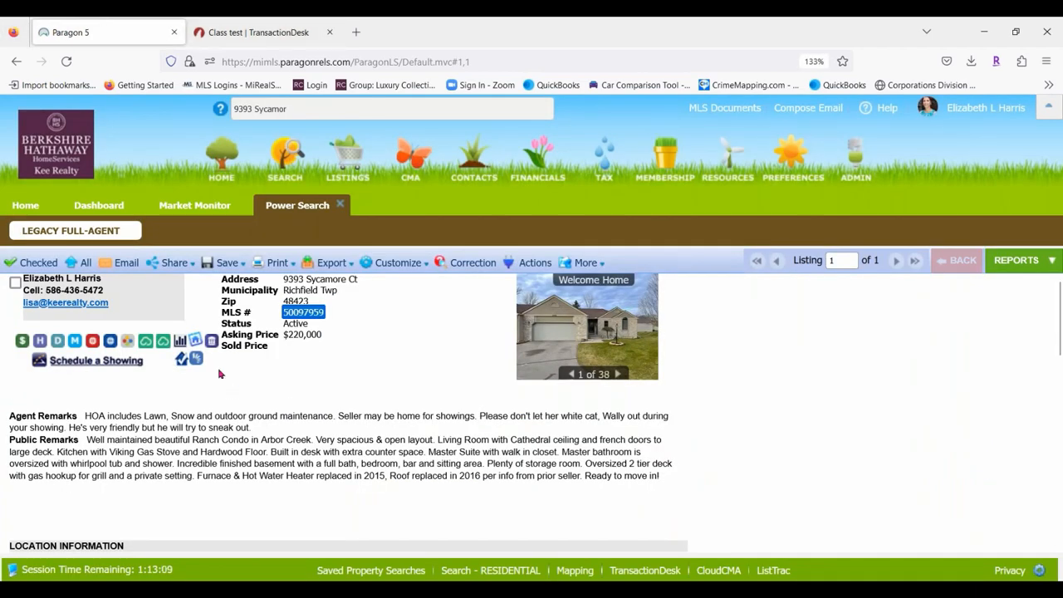
left_click(243, 32)
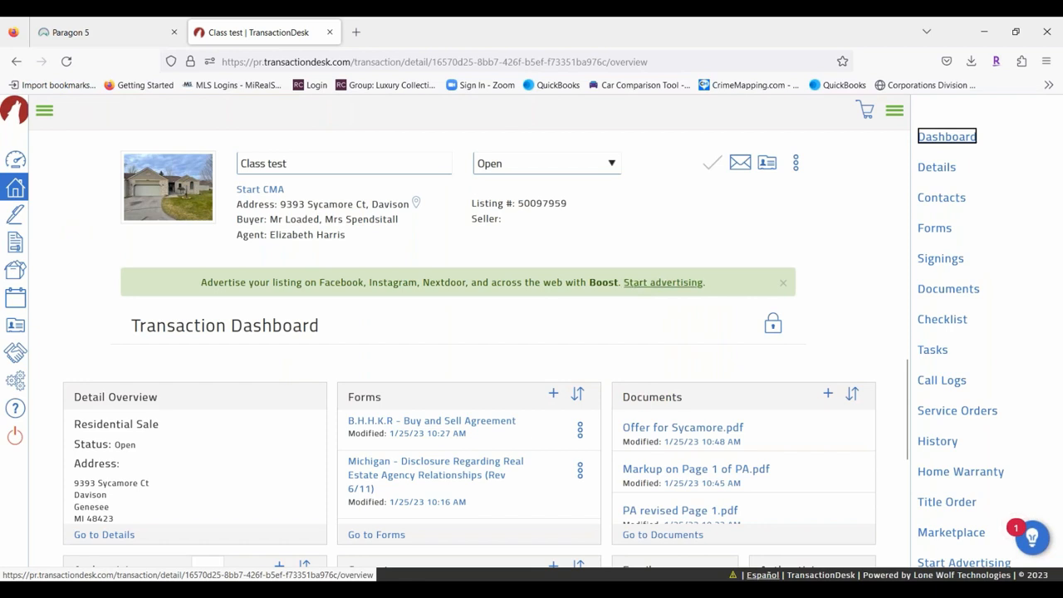
left_click_drag(1057, 202, 1054, 163)
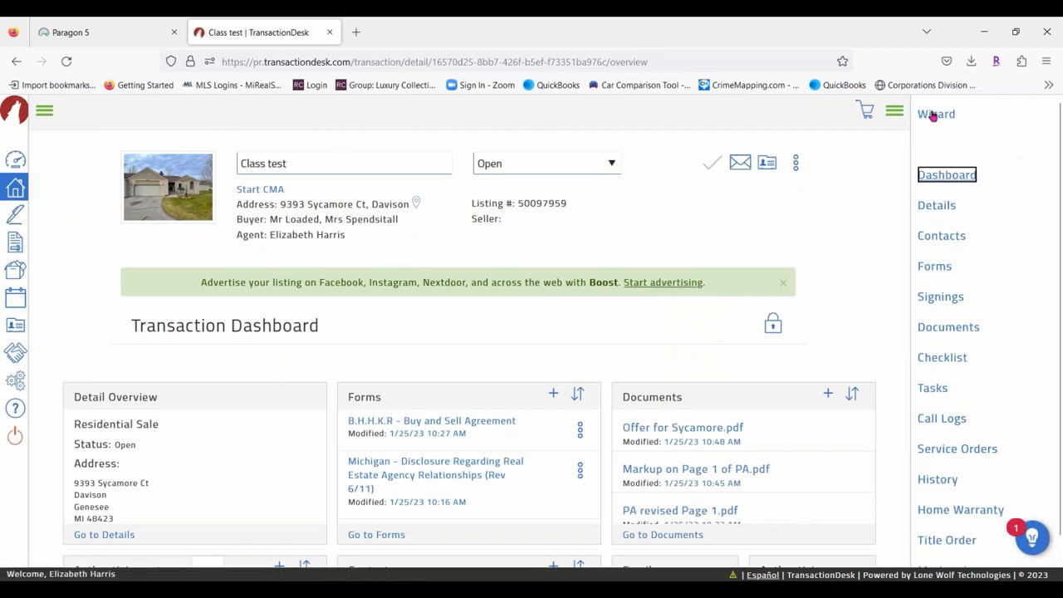
left_click(932, 114)
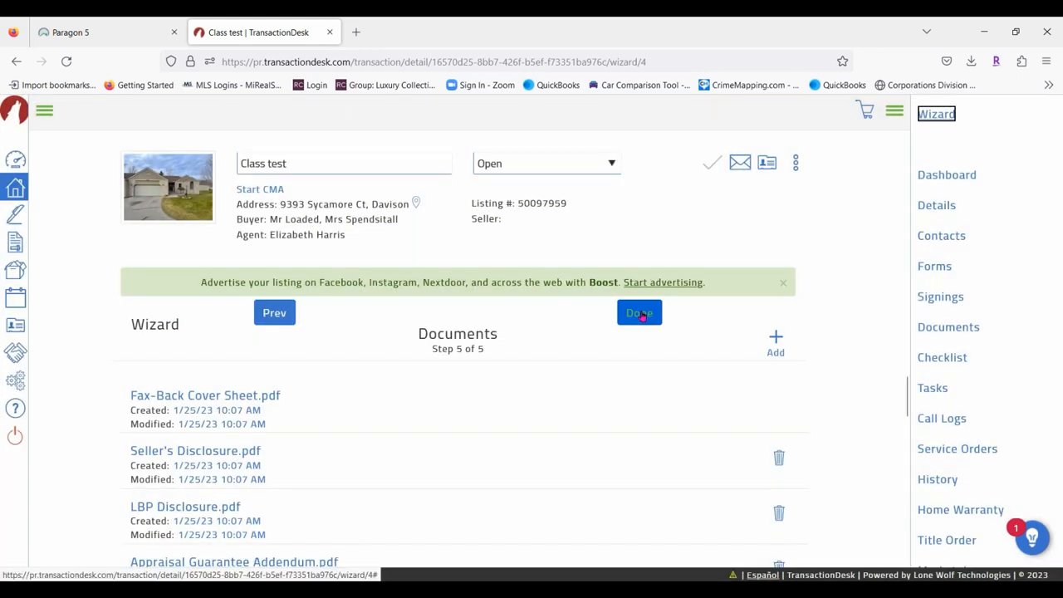
left_click(640, 313)
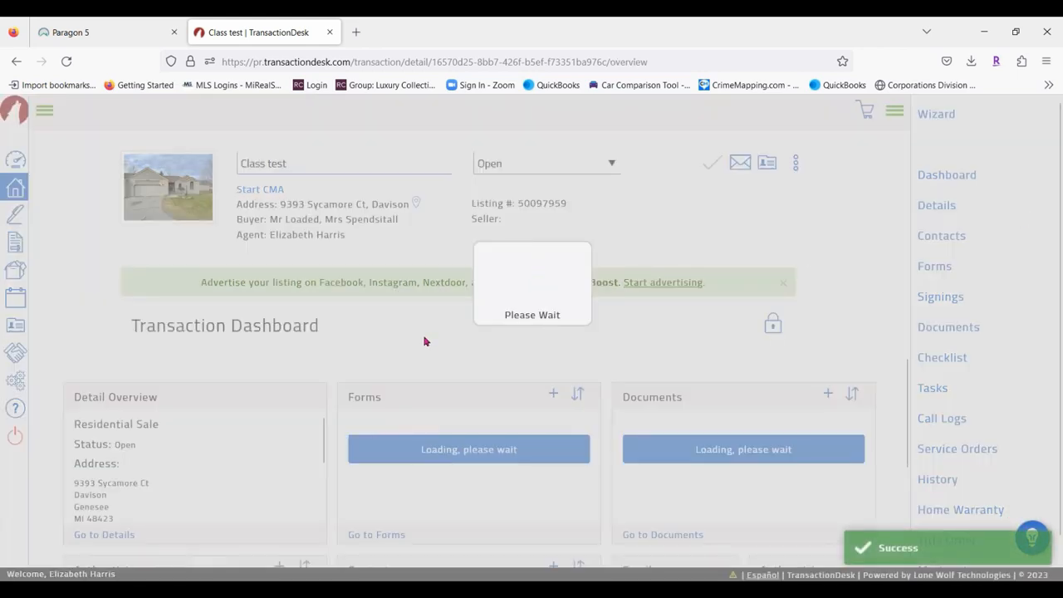
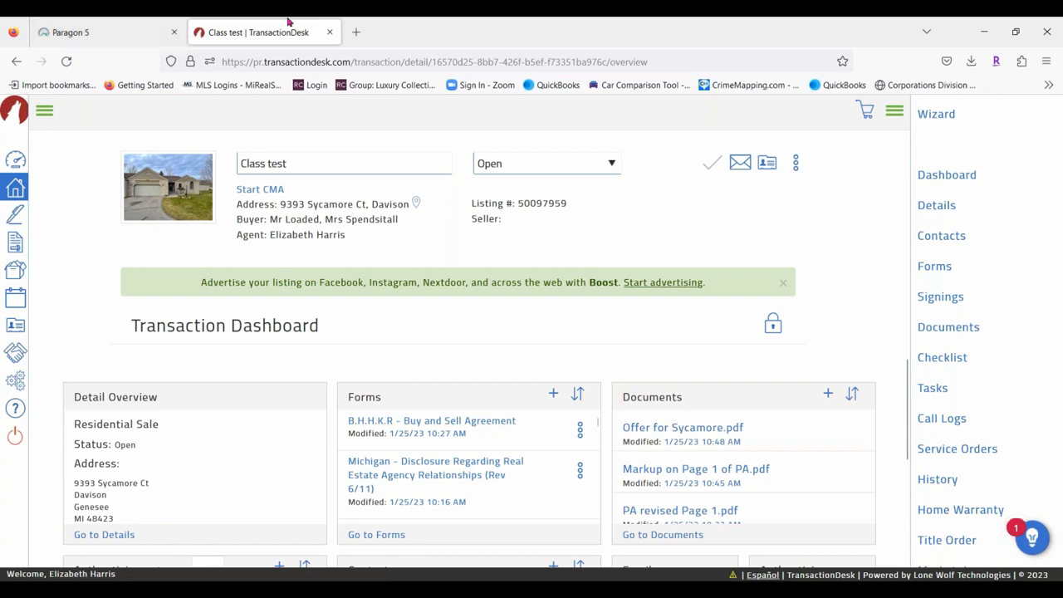
Close the Class test transaction tab and launch TransactionDesk from Paragon's Resources menu.
left_click(330, 33)
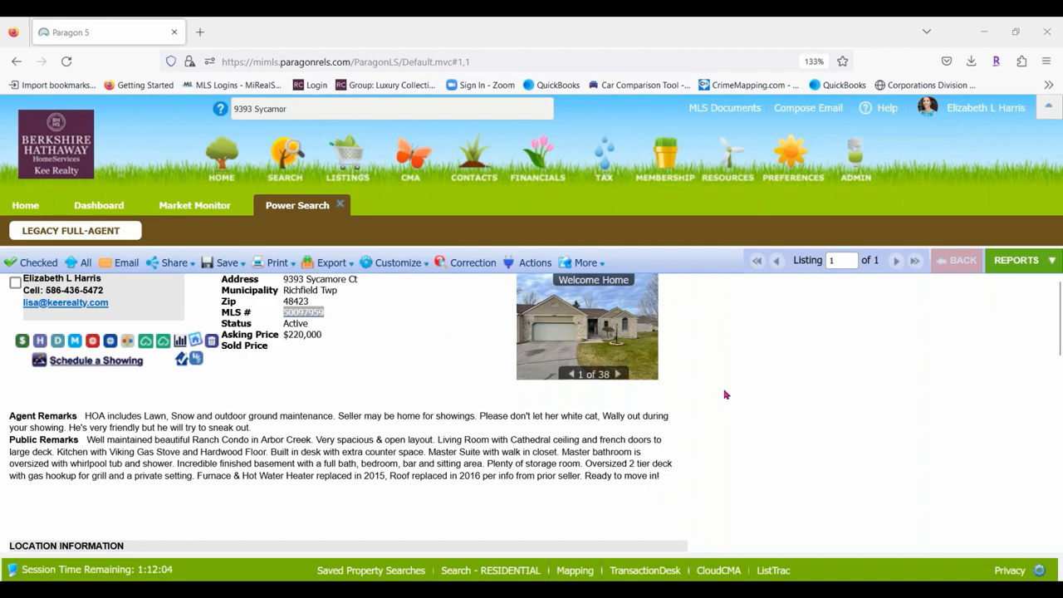
mouse_move(736, 164)
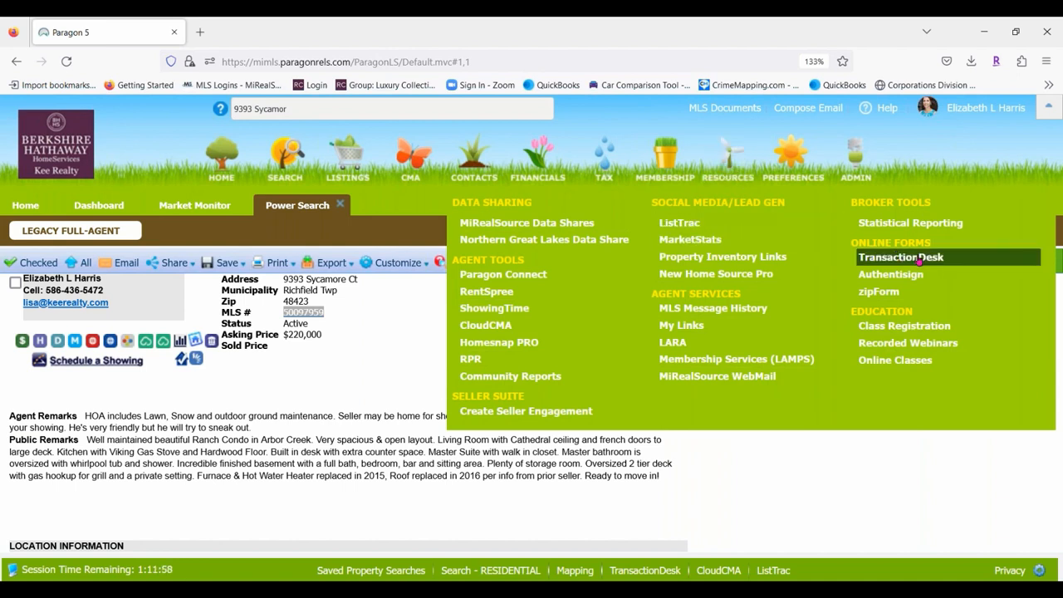
left_click(901, 258)
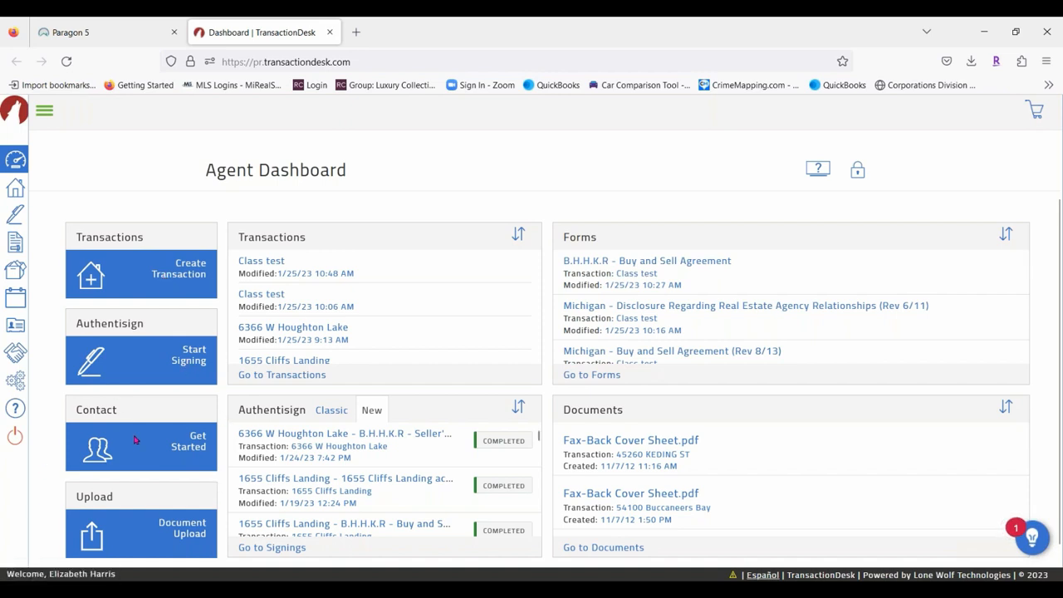
Start a new transaction from the Agent Dashboard's Create Transaction tile.
scroll(156, 431, "down", 1)
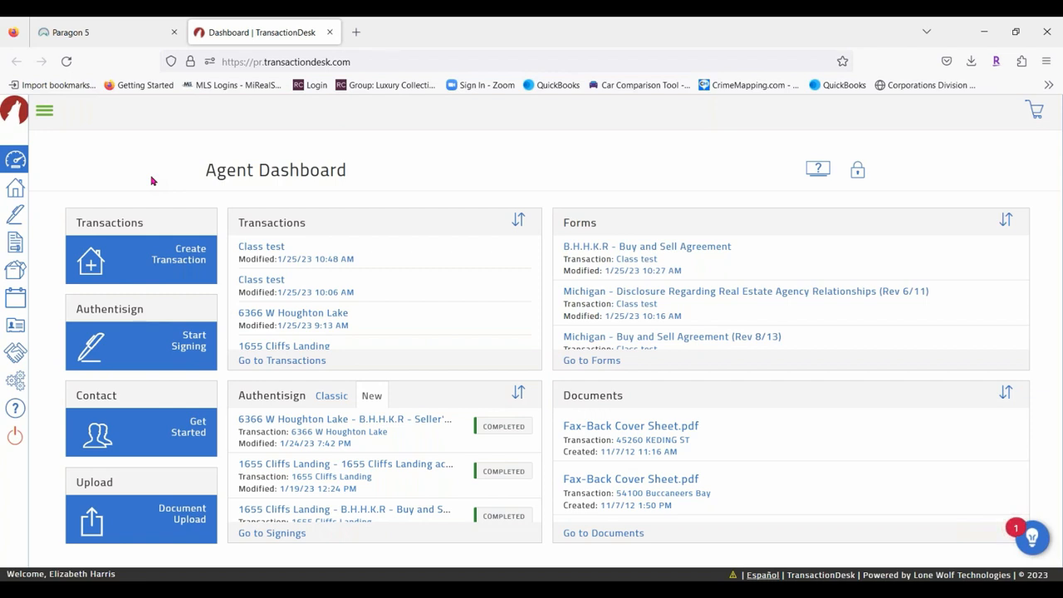
left_click(187, 262)
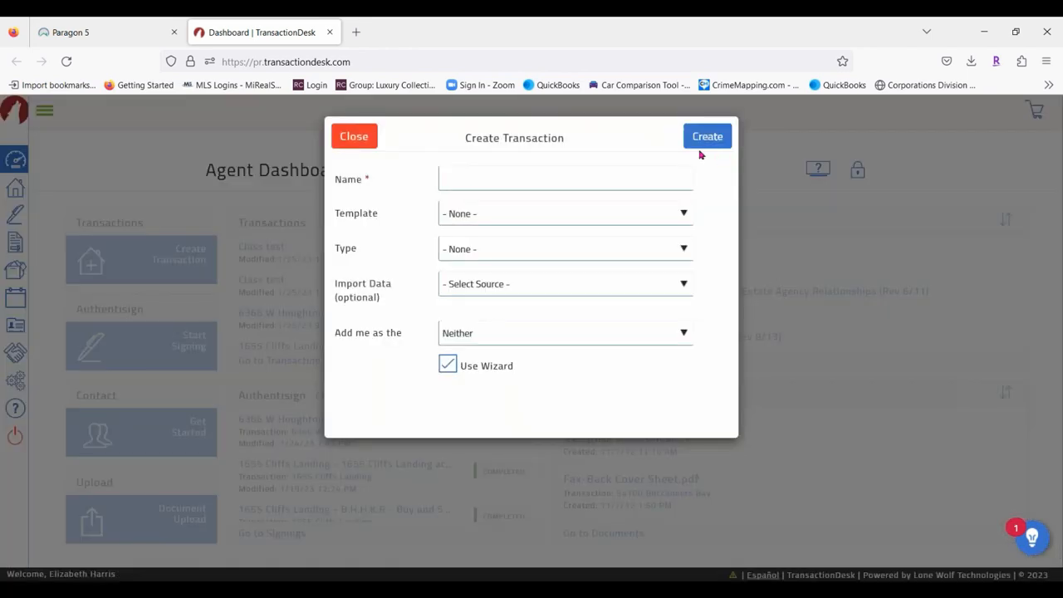
Name the new transaction 'Class listing pkg', correcting the mistyped ending.
left_click(480, 181)
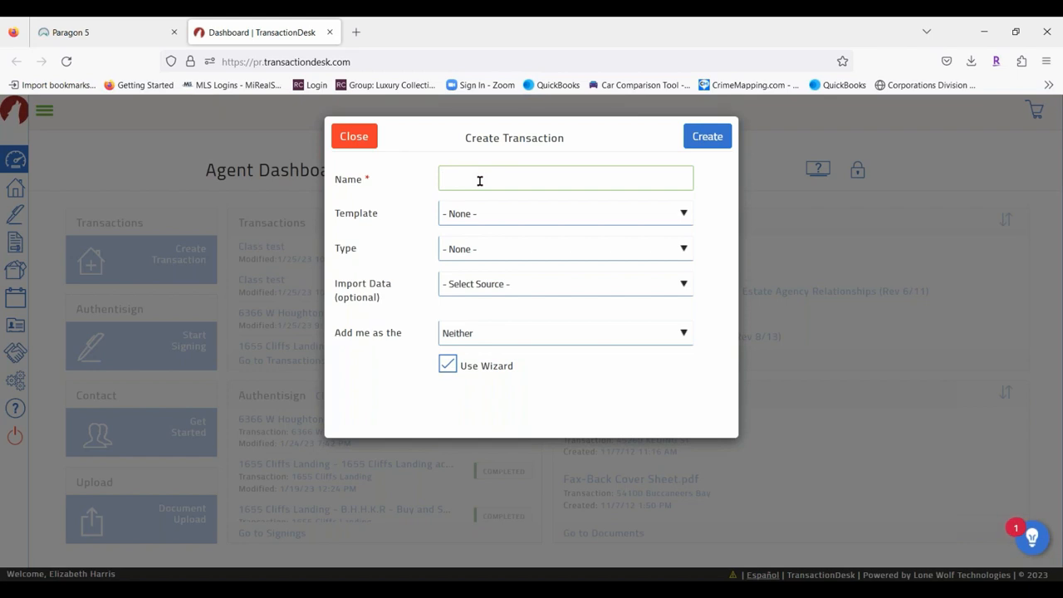
type("Class")
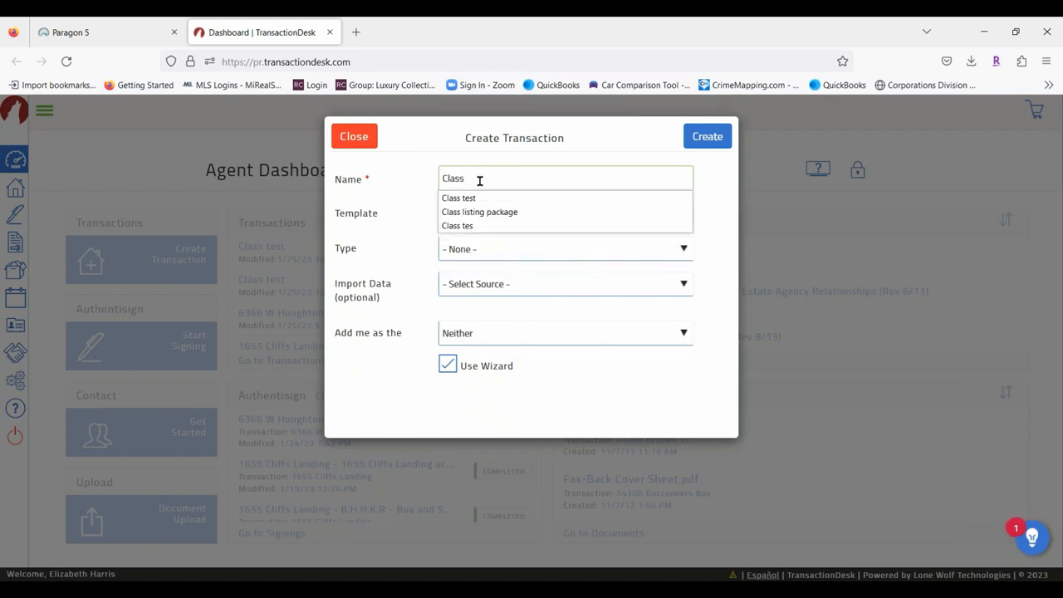
type(" listing pa")
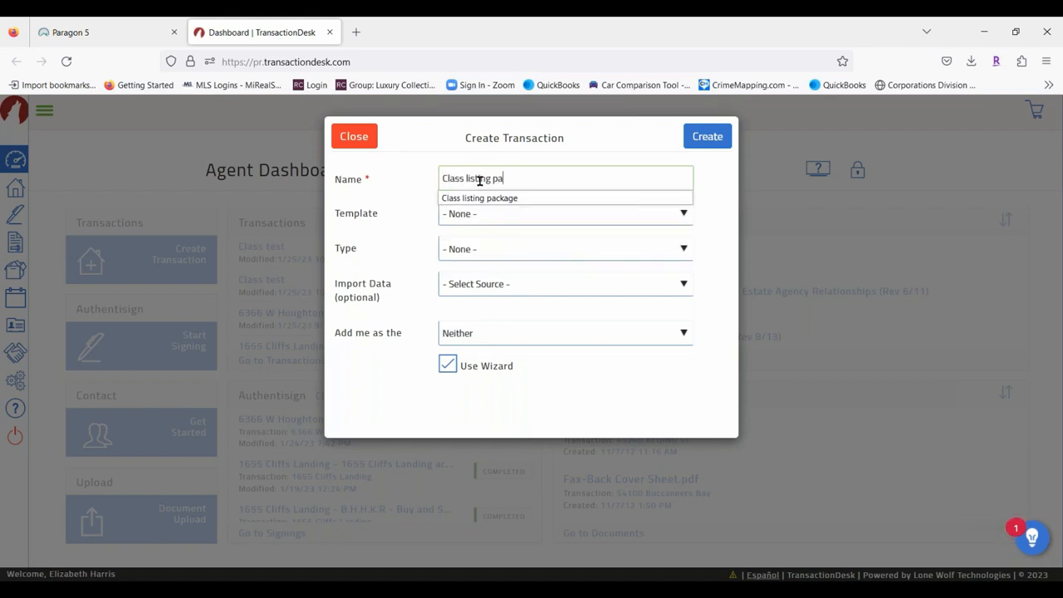
key("BackSpace")
type("ck")
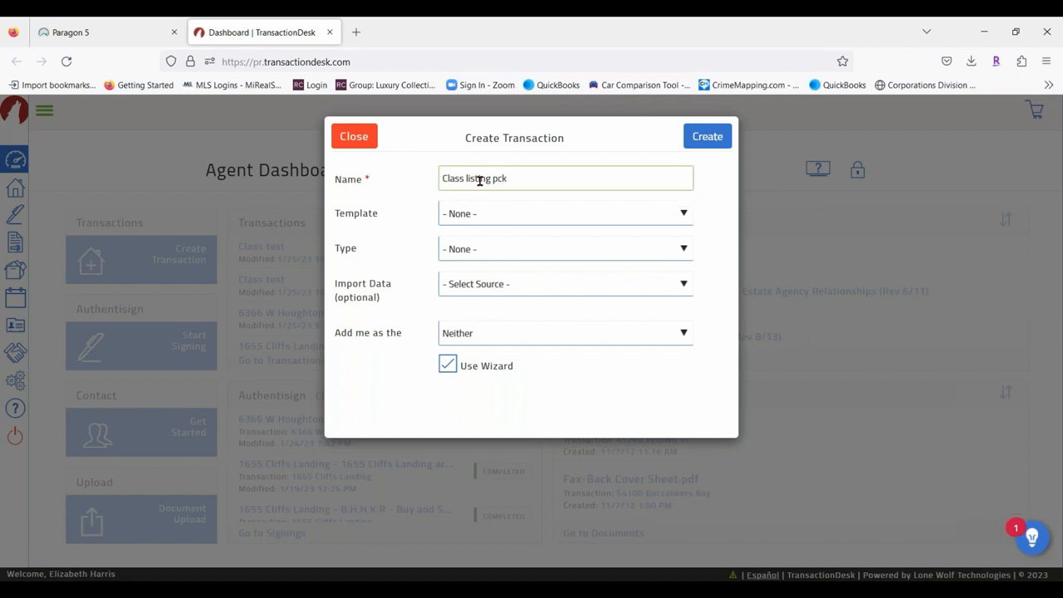
key("BackSpace")
key("BackSpace")
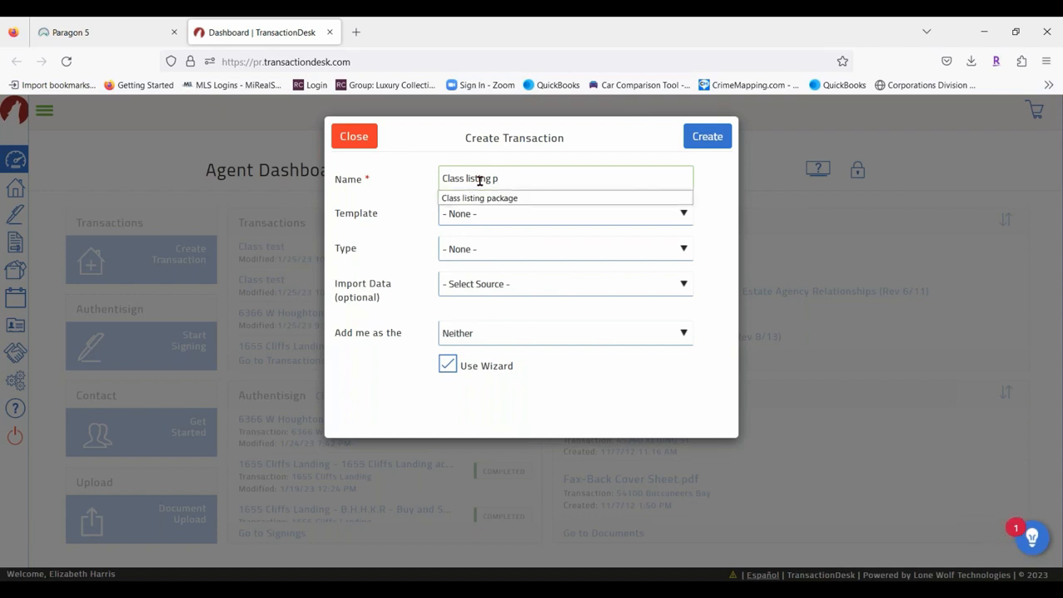
type("kg")
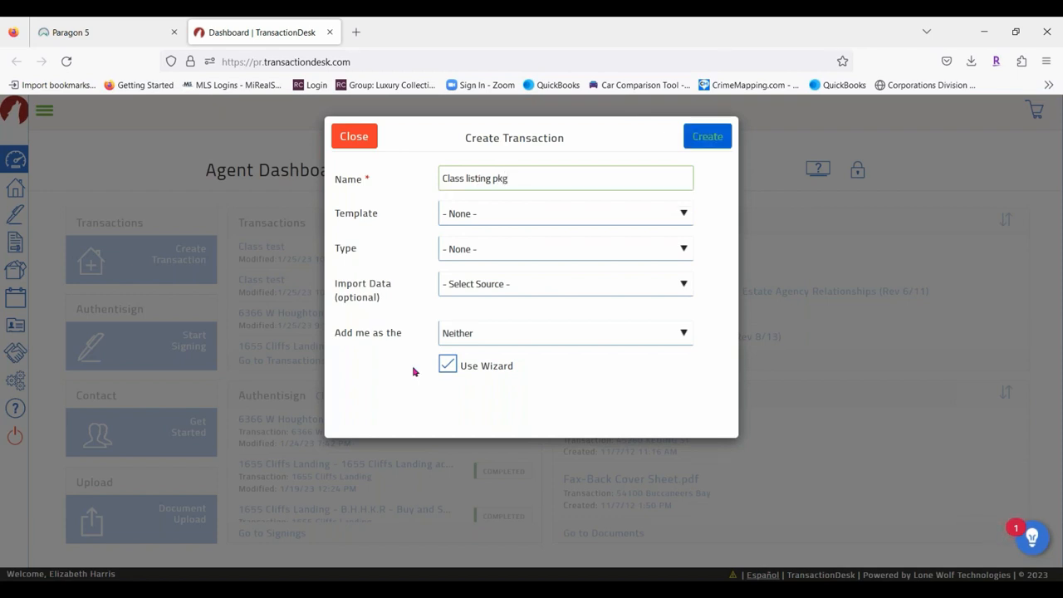
left_click(510, 214)
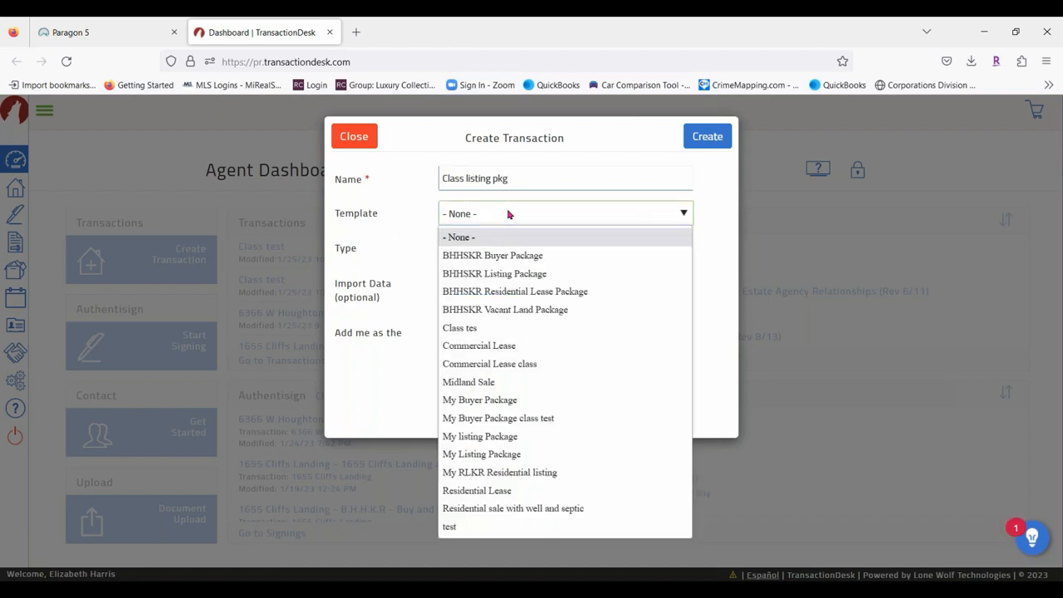
Choose the BHHSKR Listing Package template and Realist (MiRealSource) as the data import source.
left_click(533, 274)
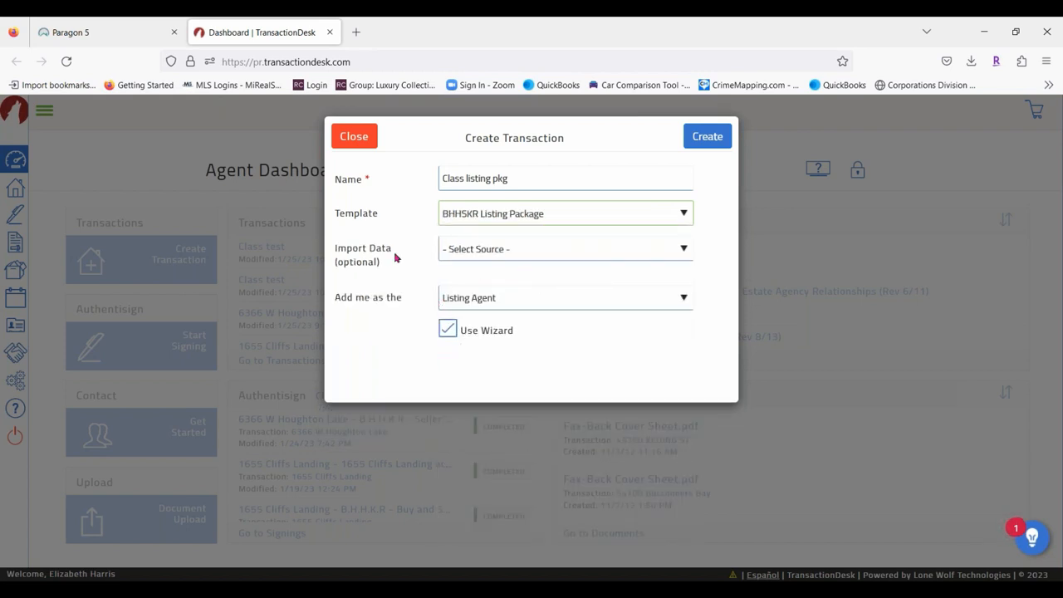
left_click(537, 256)
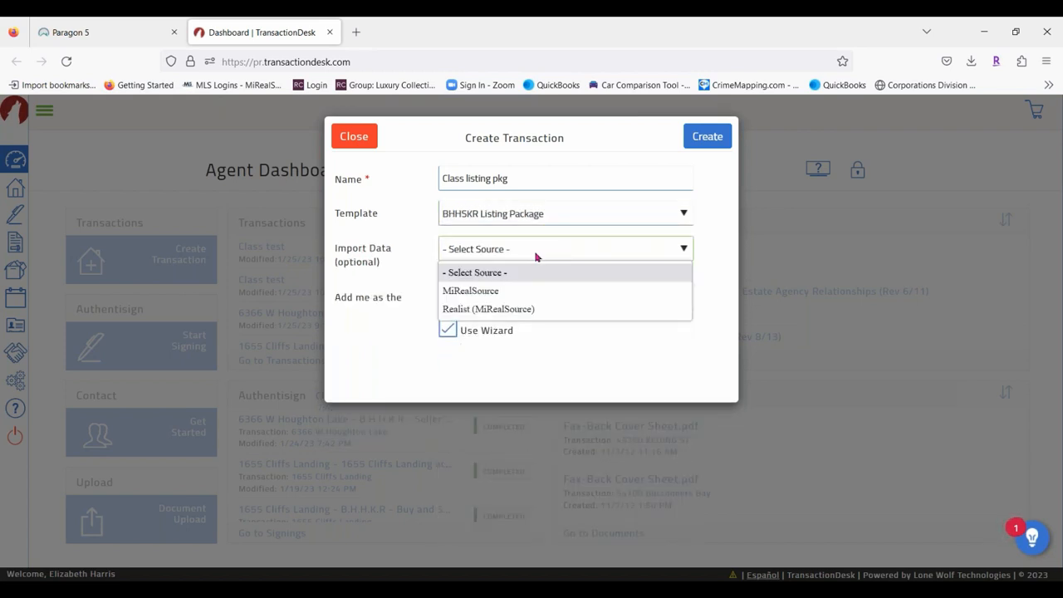
left_click(490, 309)
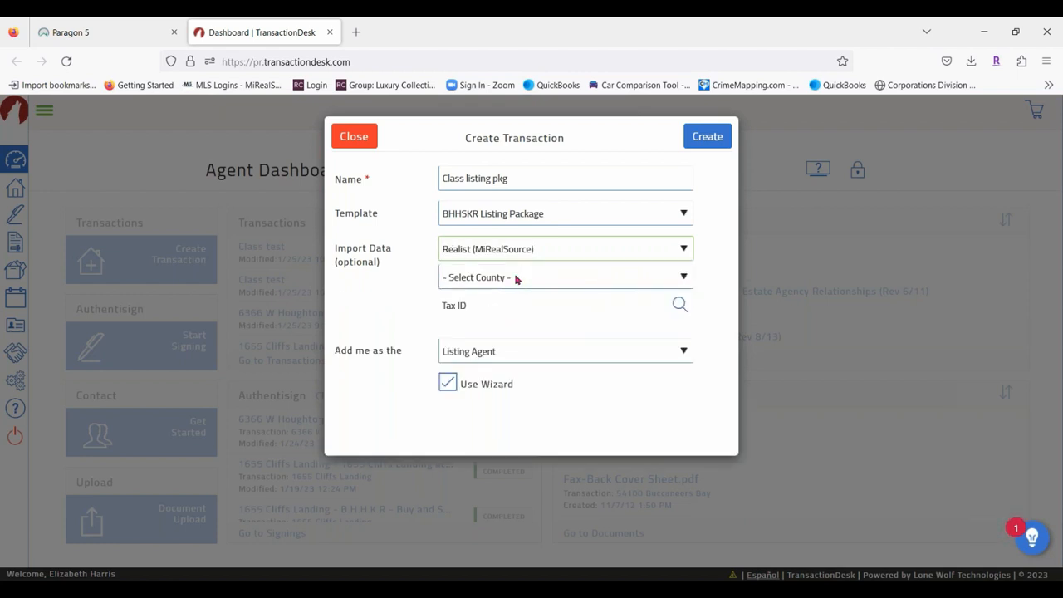
After checking the listing's county in Paragon, set County to Genesee and open the tax search.
left_click(519, 278)
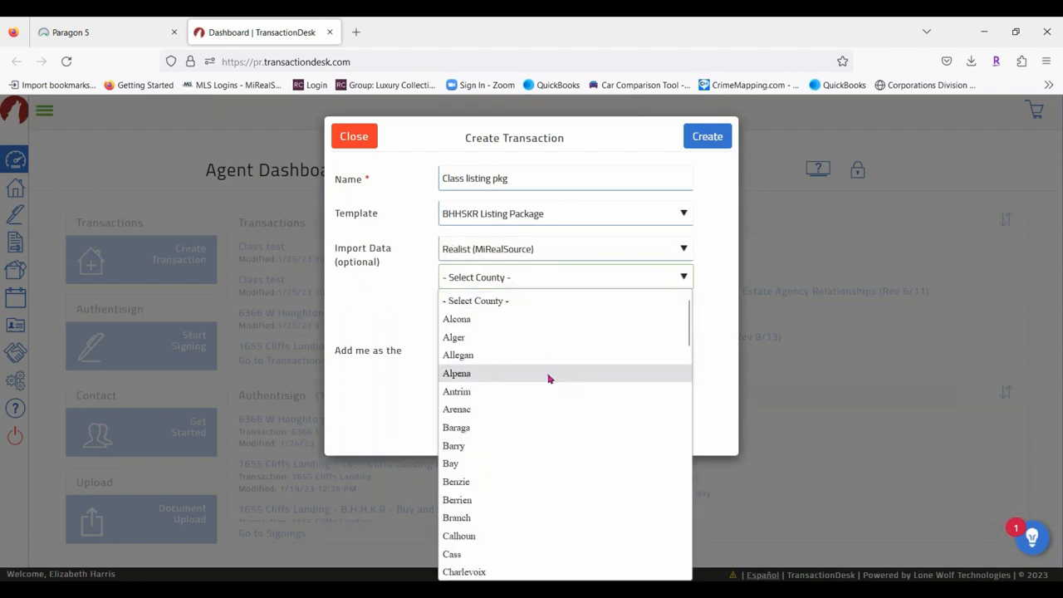
left_click(131, 35)
scroll(377, 439, "down", 4)
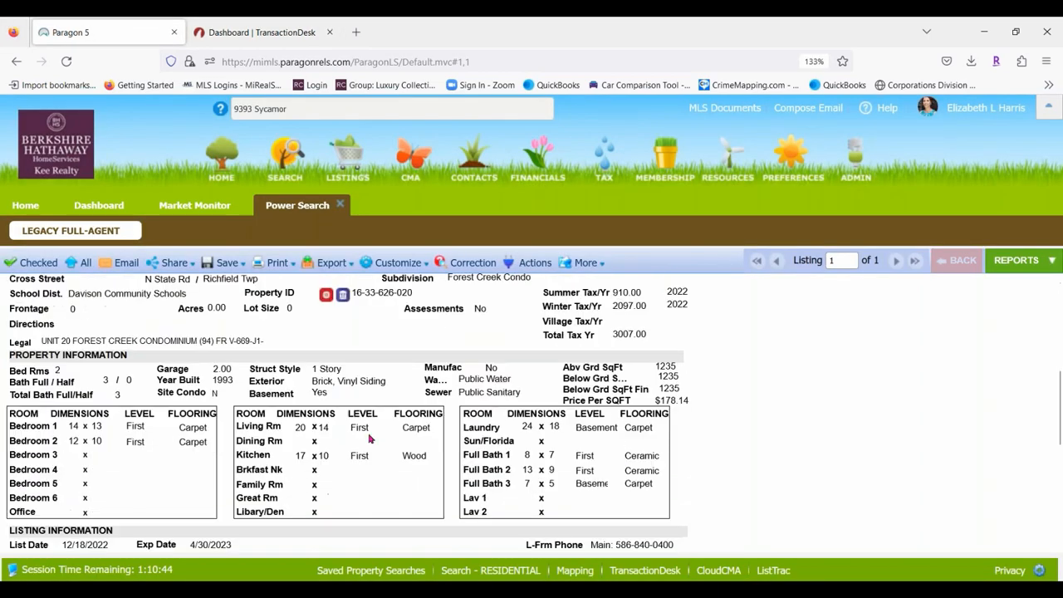
scroll(365, 439, "up", 2)
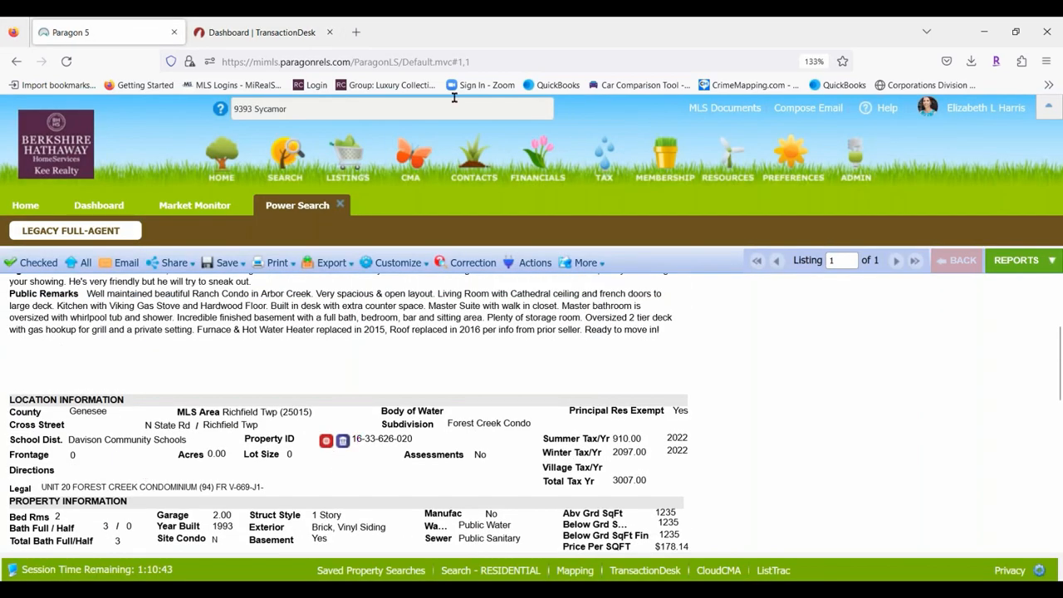
left_click(290, 33)
left_click(502, 283)
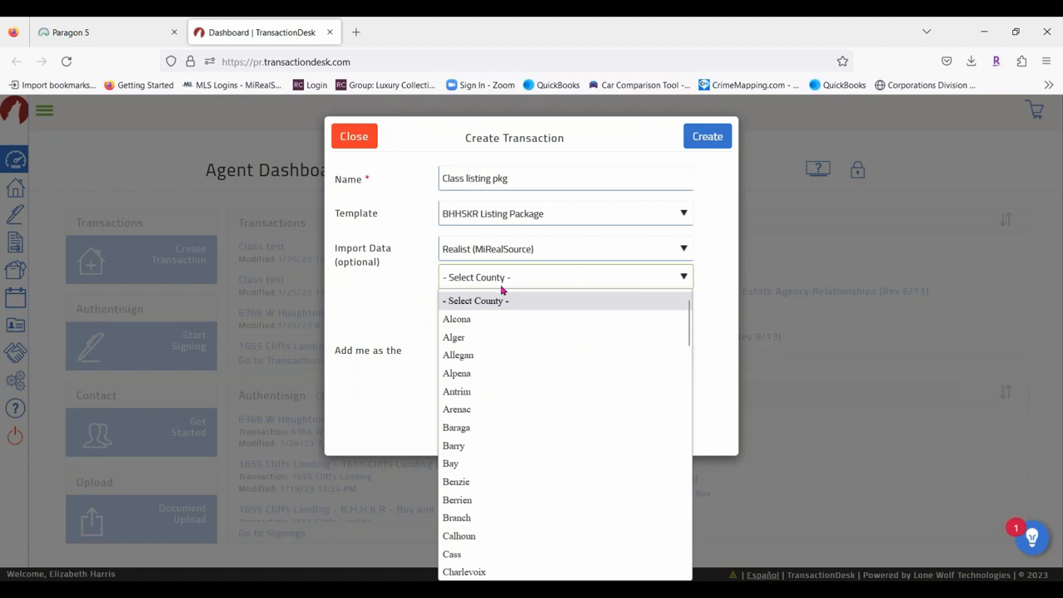
scroll(523, 360, "down", 5)
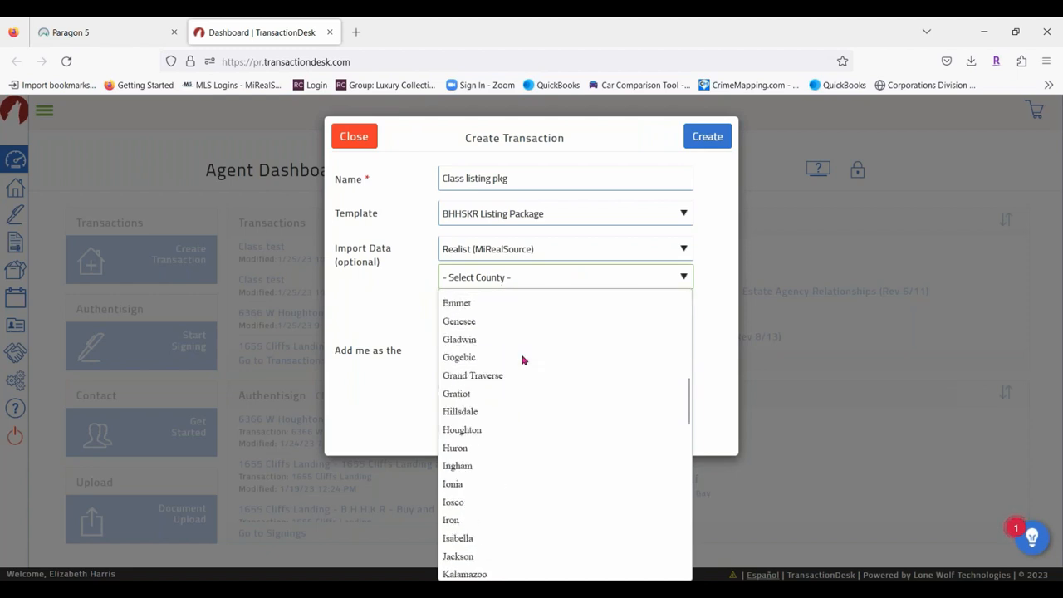
left_click(471, 322)
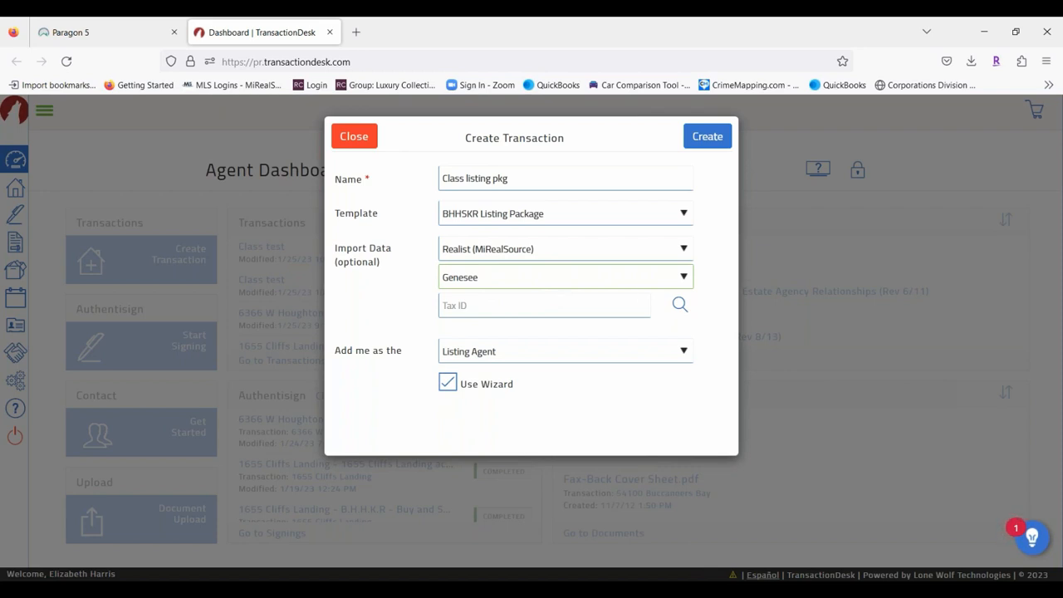
left_click(678, 305)
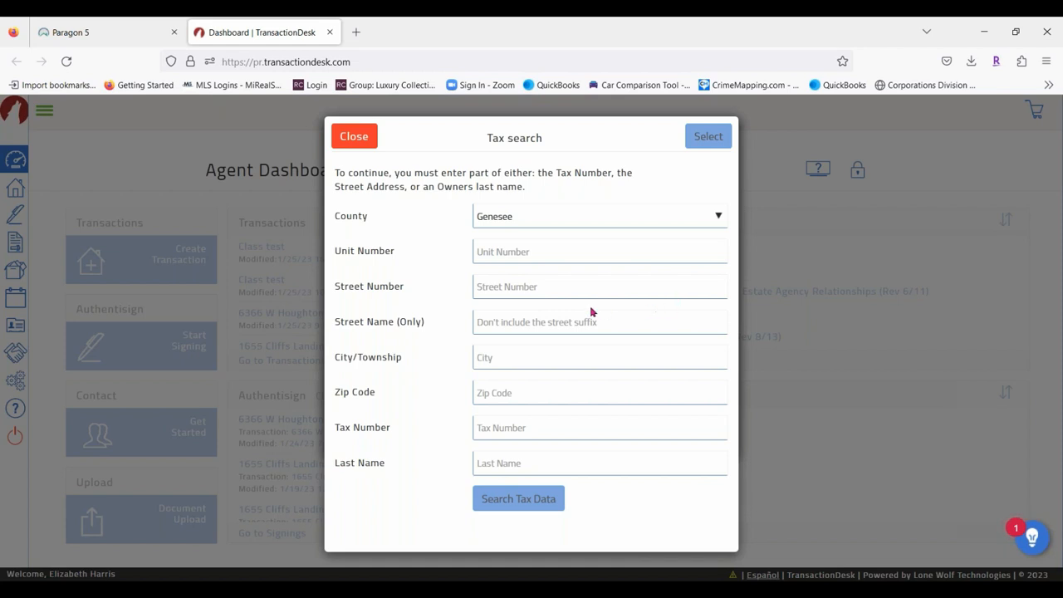
left_click(557, 286)
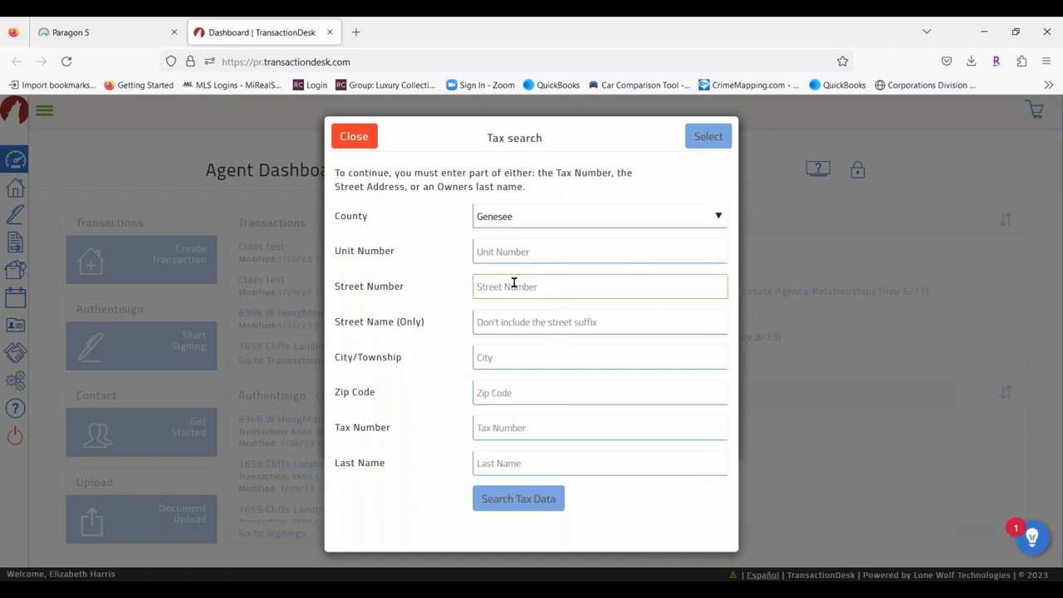
left_click(497, 324)
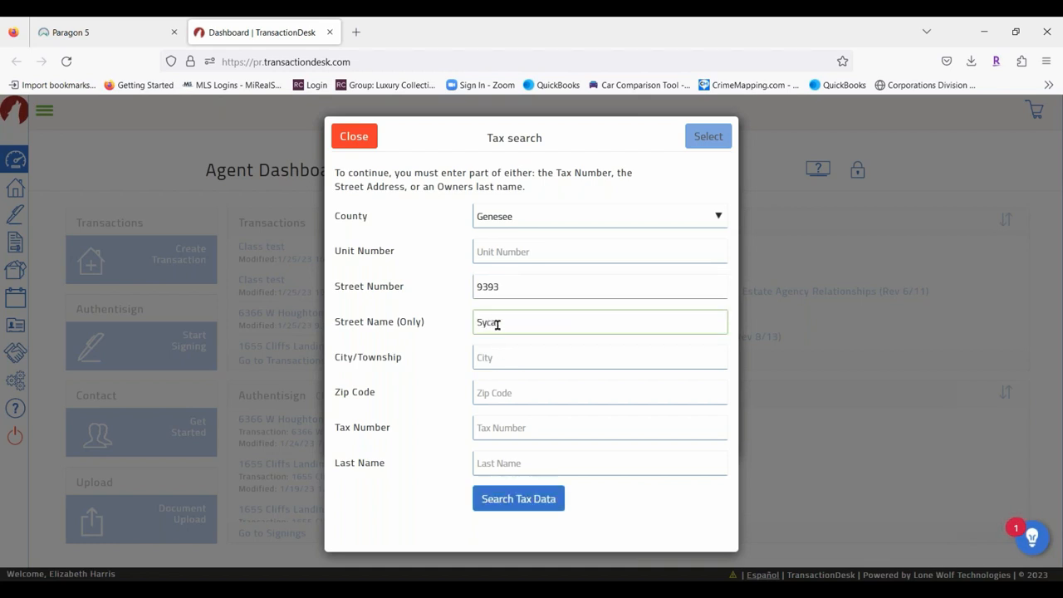
left_click(107, 33)
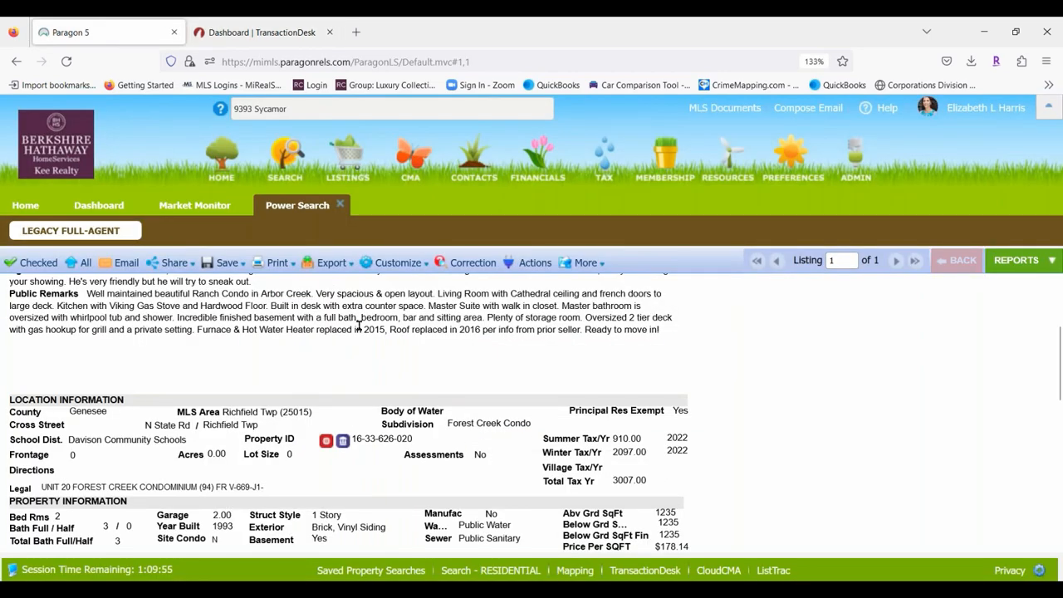
scroll(359, 326, "up", 4)
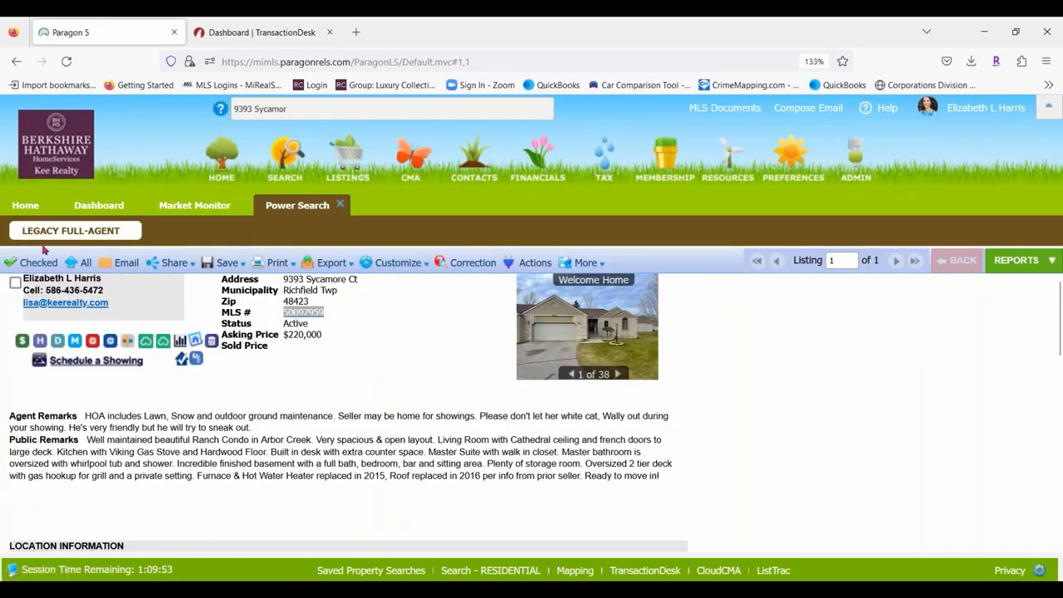
left_click(225, 209)
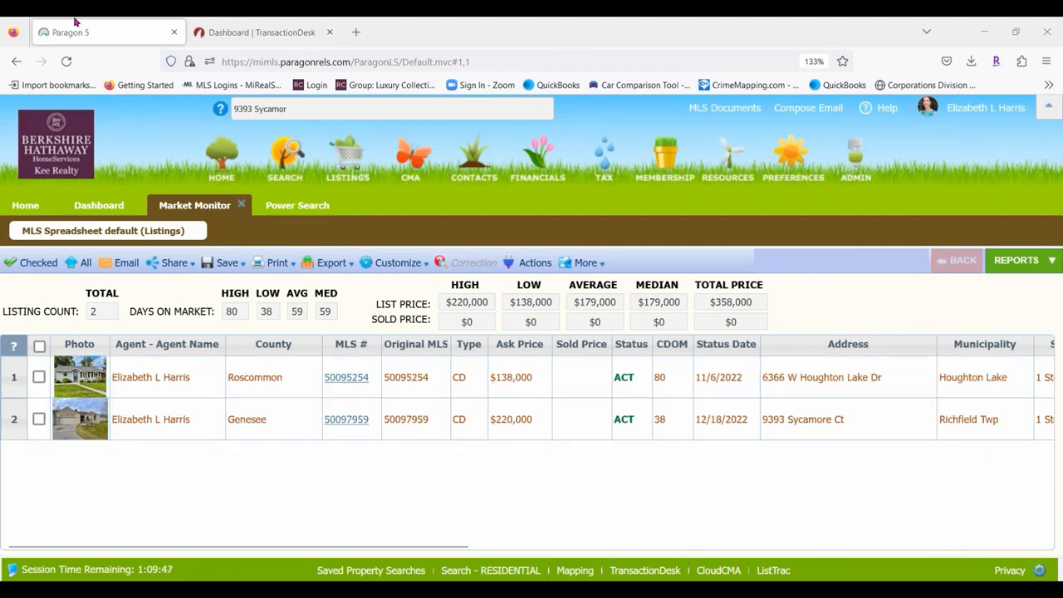
left_click(246, 34)
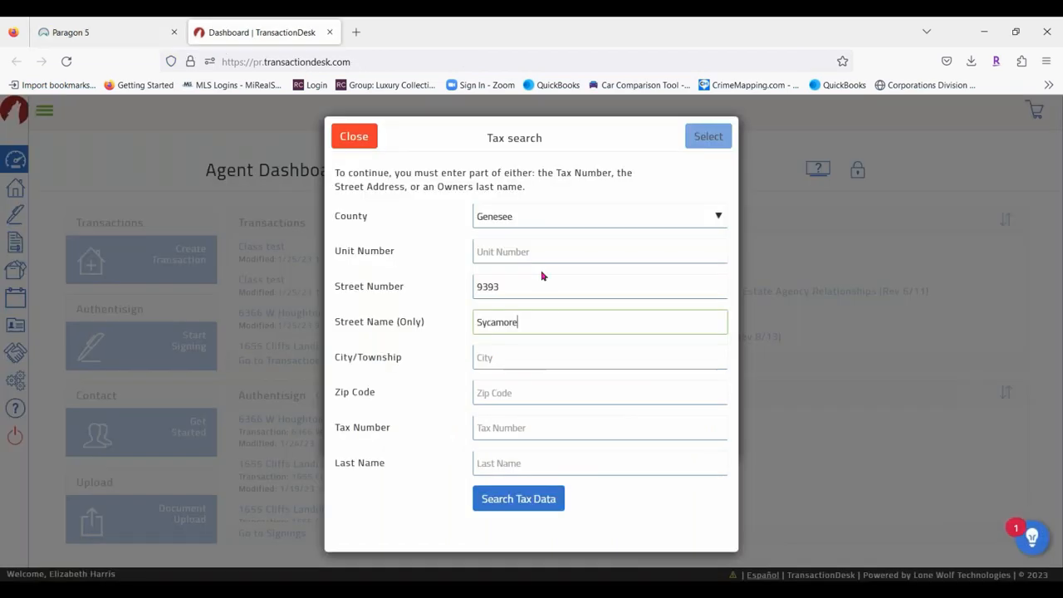
left_click(50, 34)
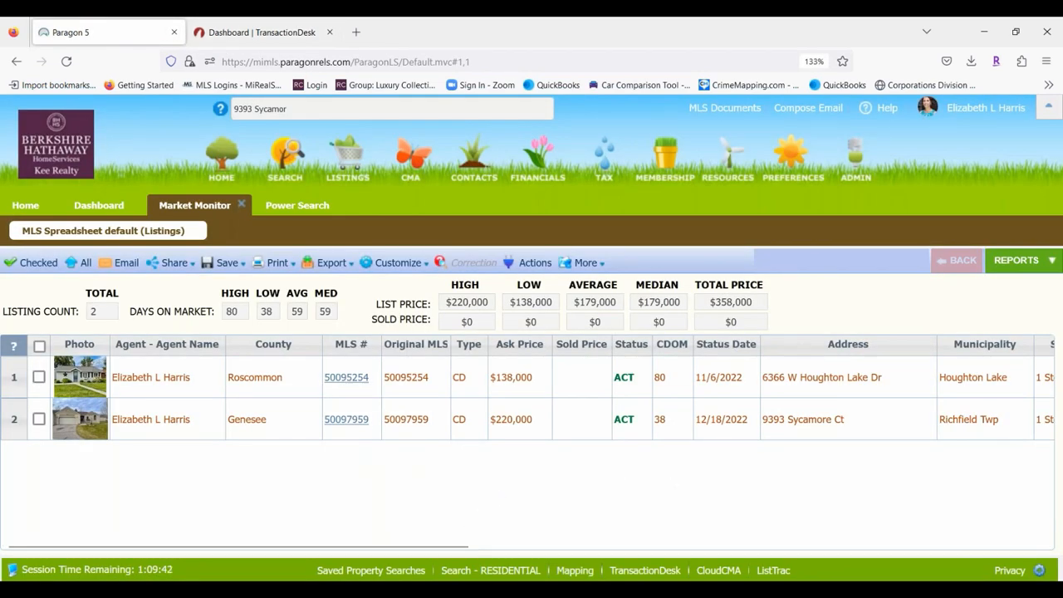
left_click(246, 32)
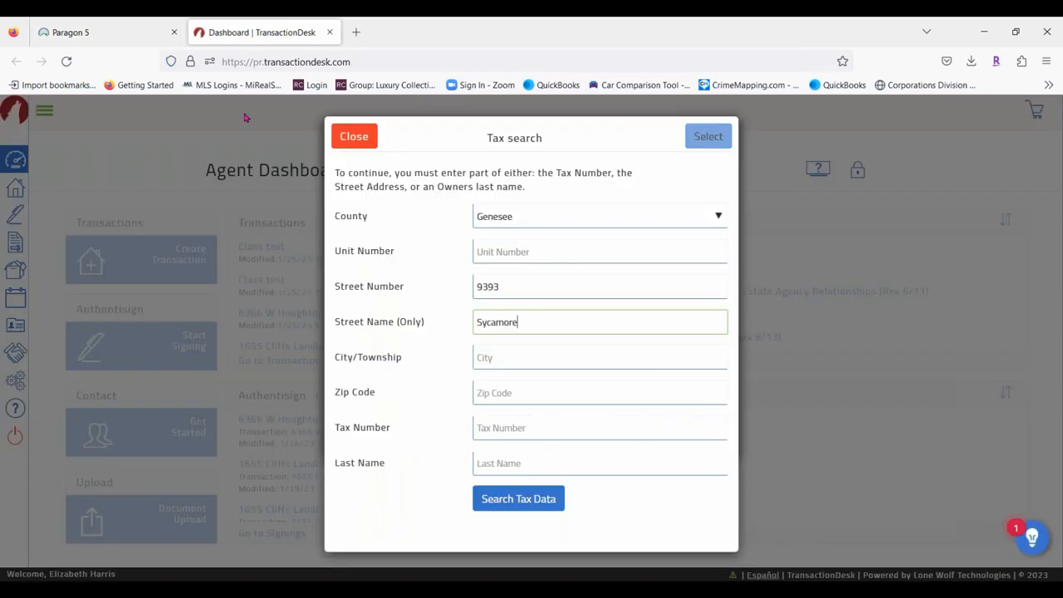
left_click(524, 221)
scroll(581, 373, "down", 10)
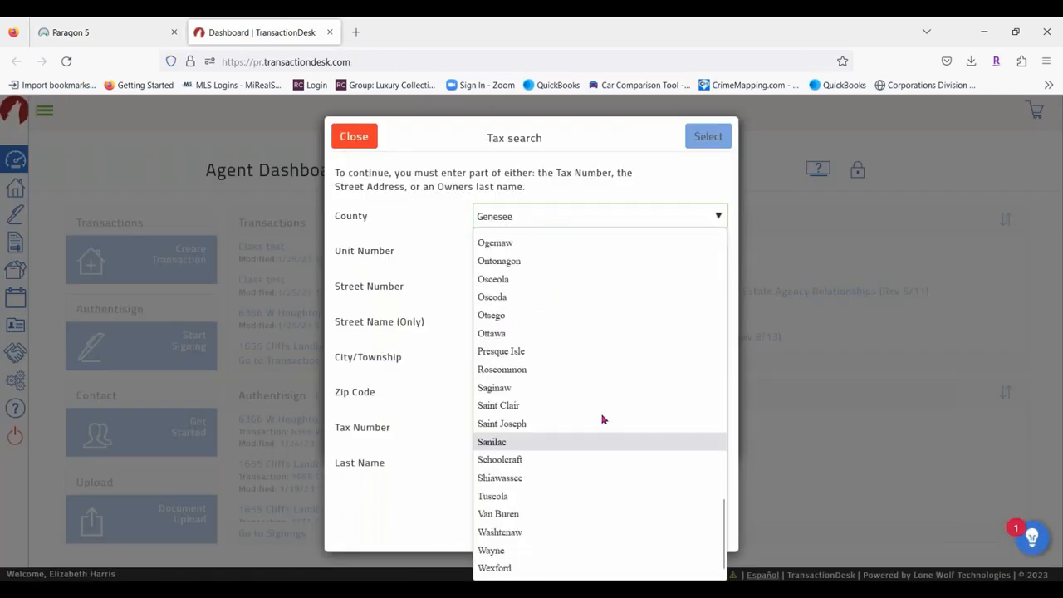
left_click(537, 370)
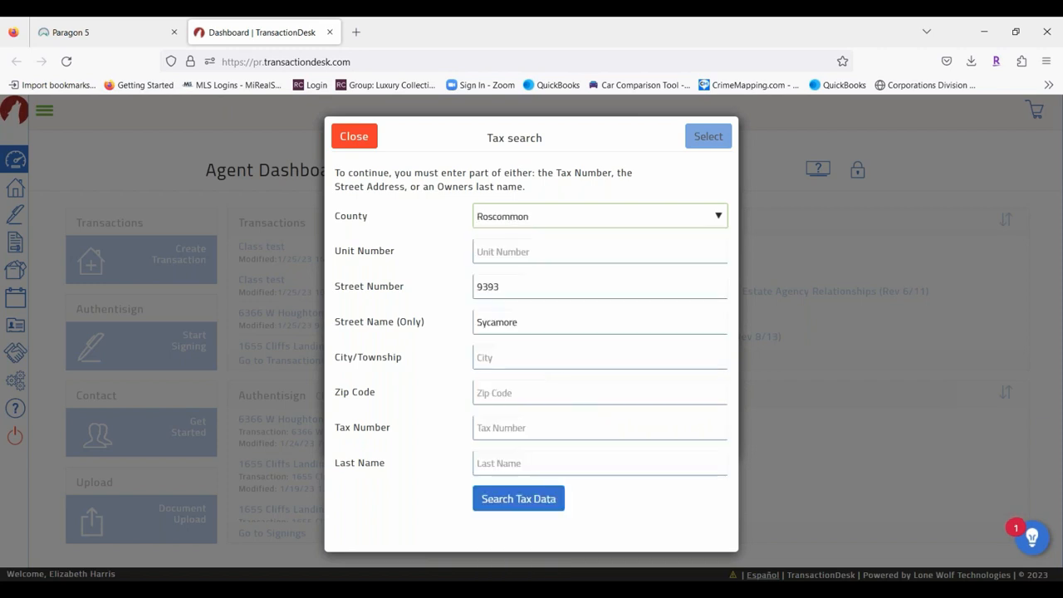
double_click(521, 291)
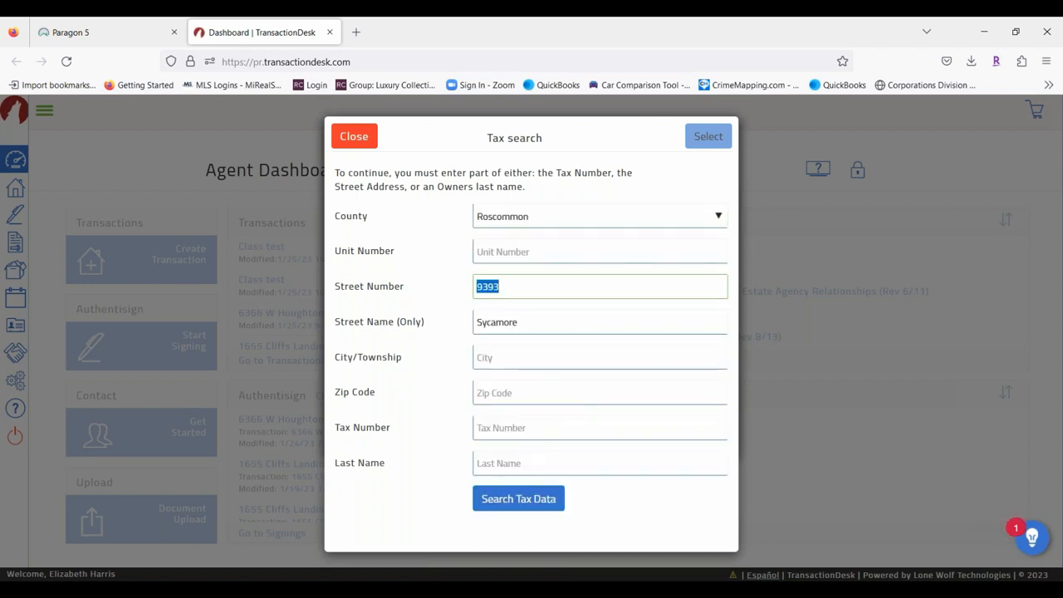
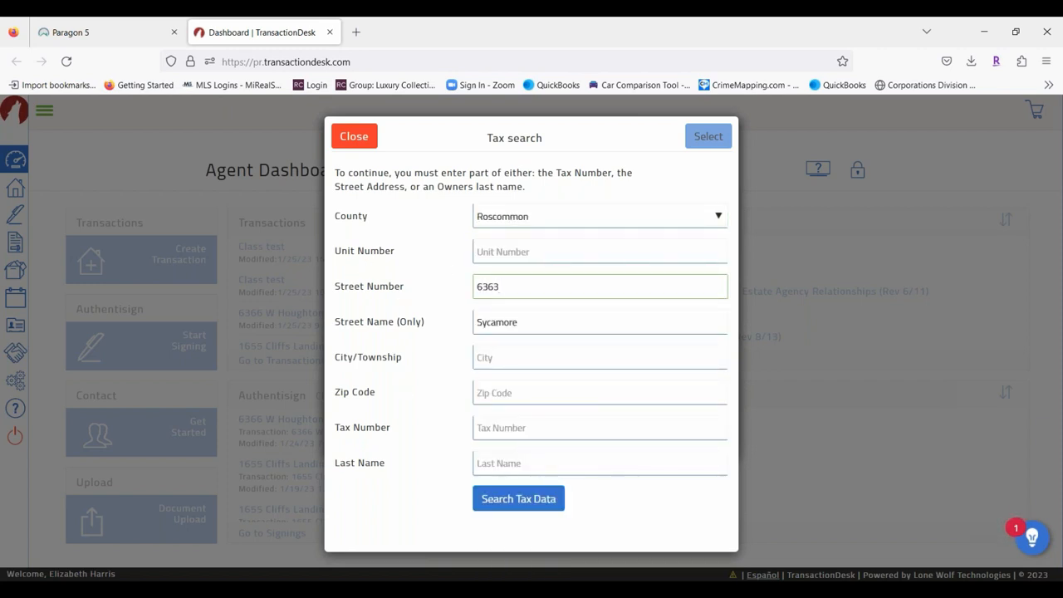
double_click(532, 323)
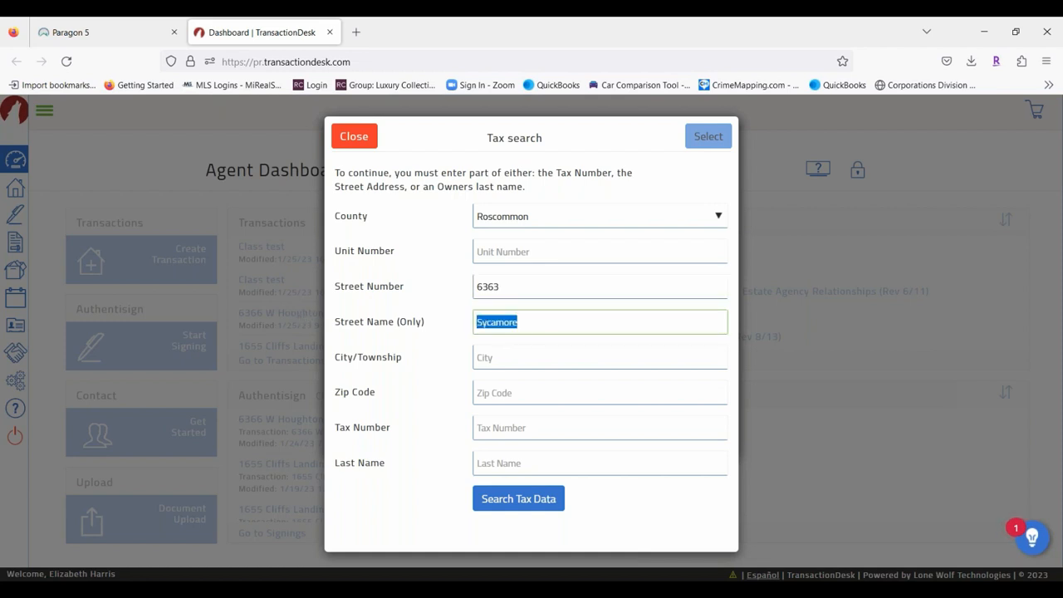
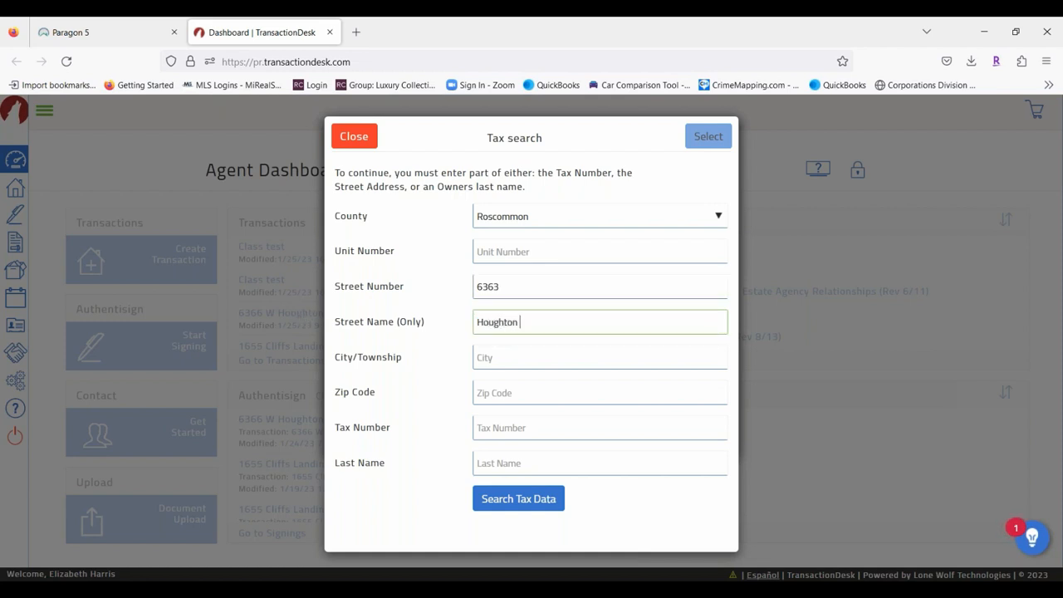
left_click(540, 500)
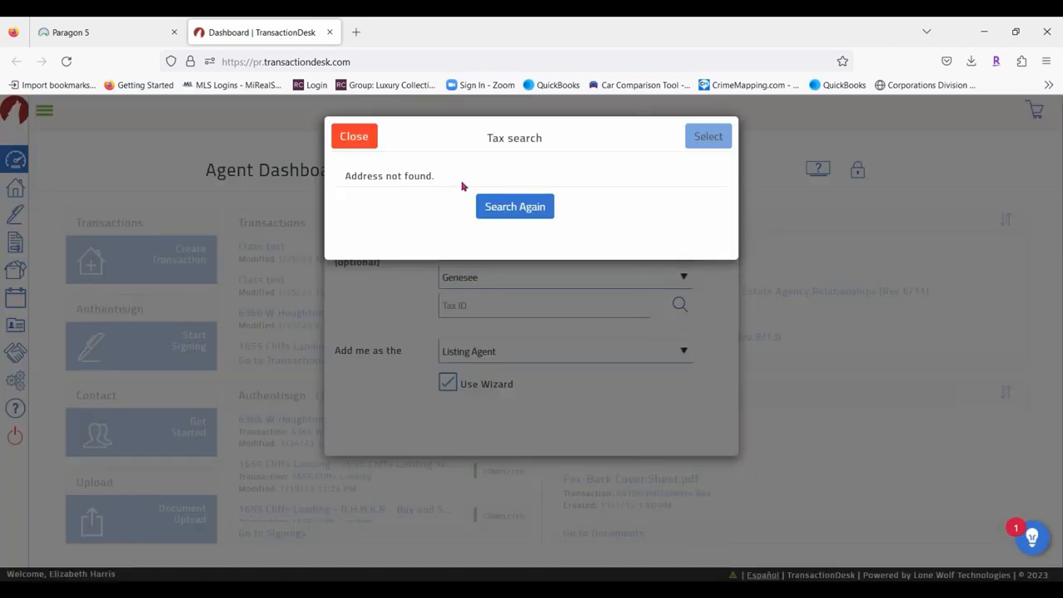
left_click(487, 207)
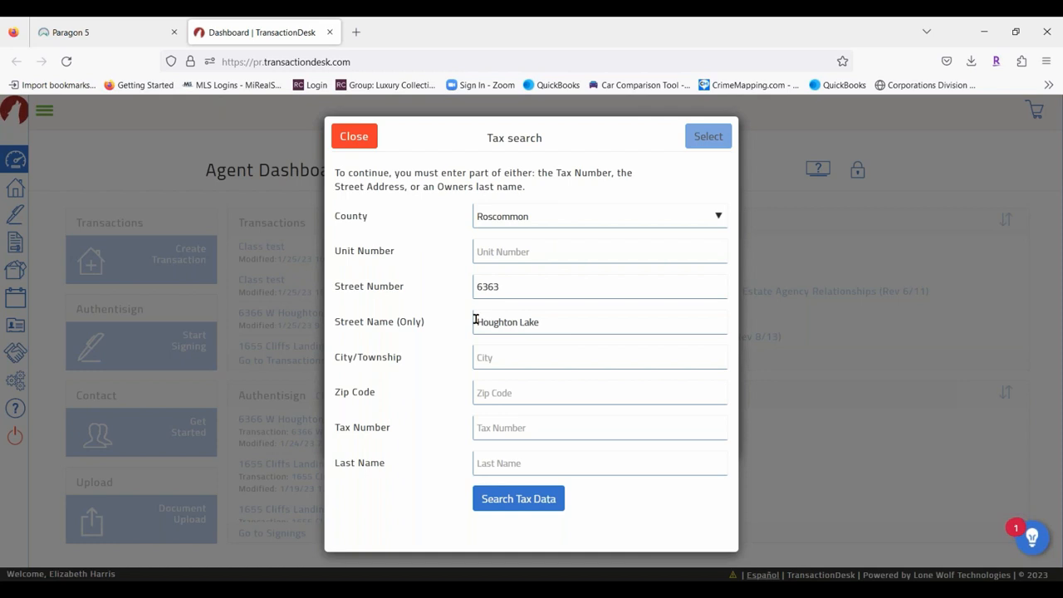
left_click(483, 323)
type("W")
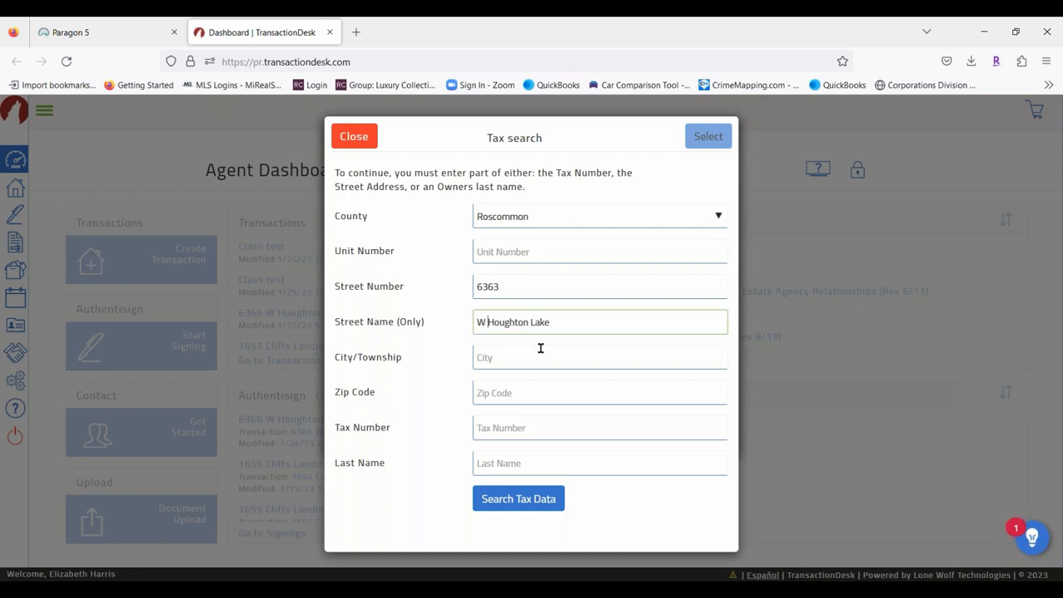
left_click(519, 498)
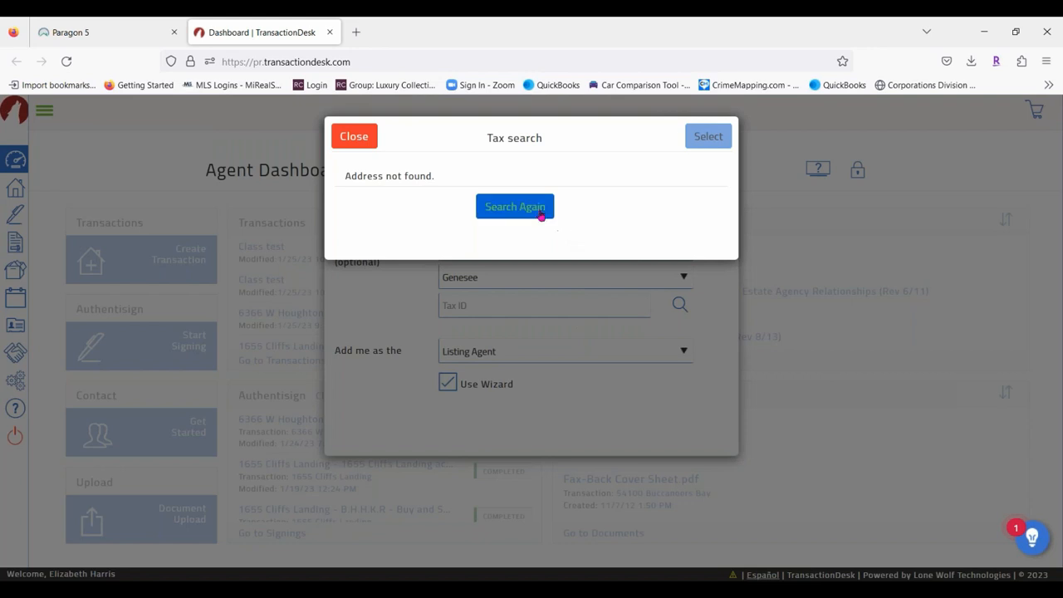
left_click(541, 216)
left_click(581, 328)
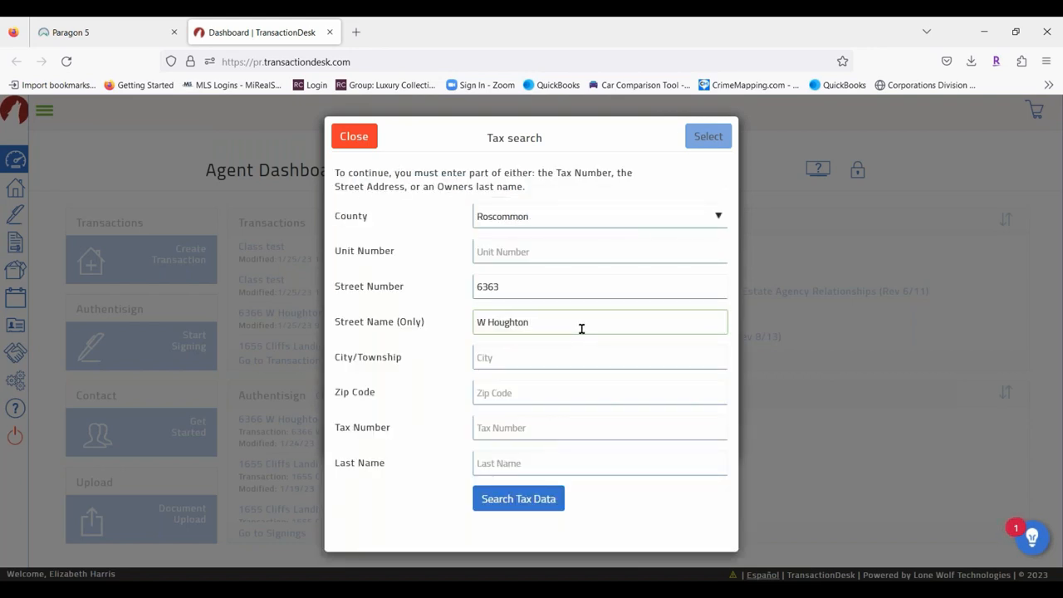
left_click(519, 509)
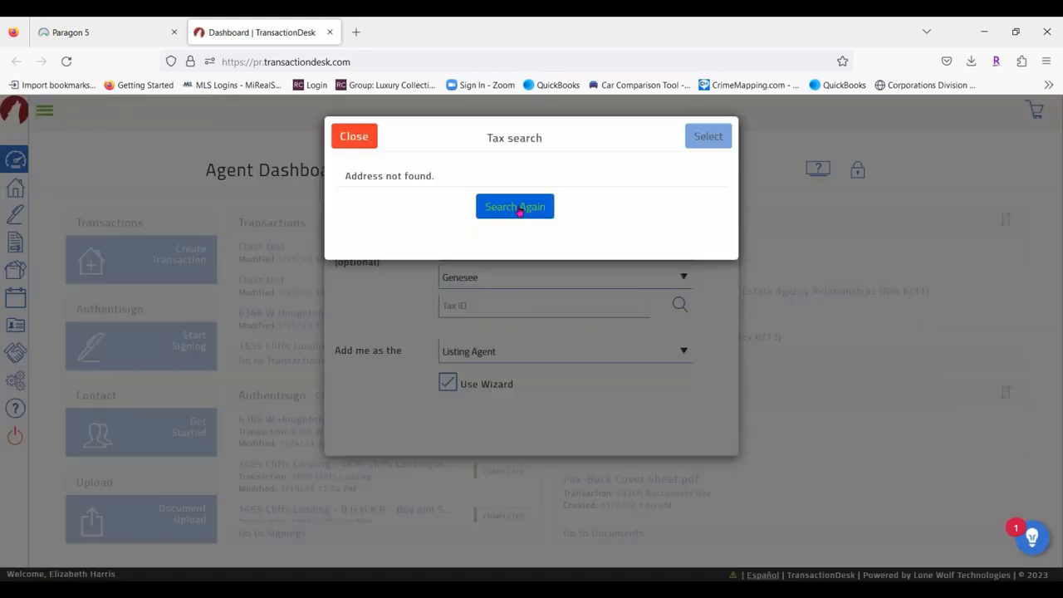
left_click(517, 209)
left_click(487, 322)
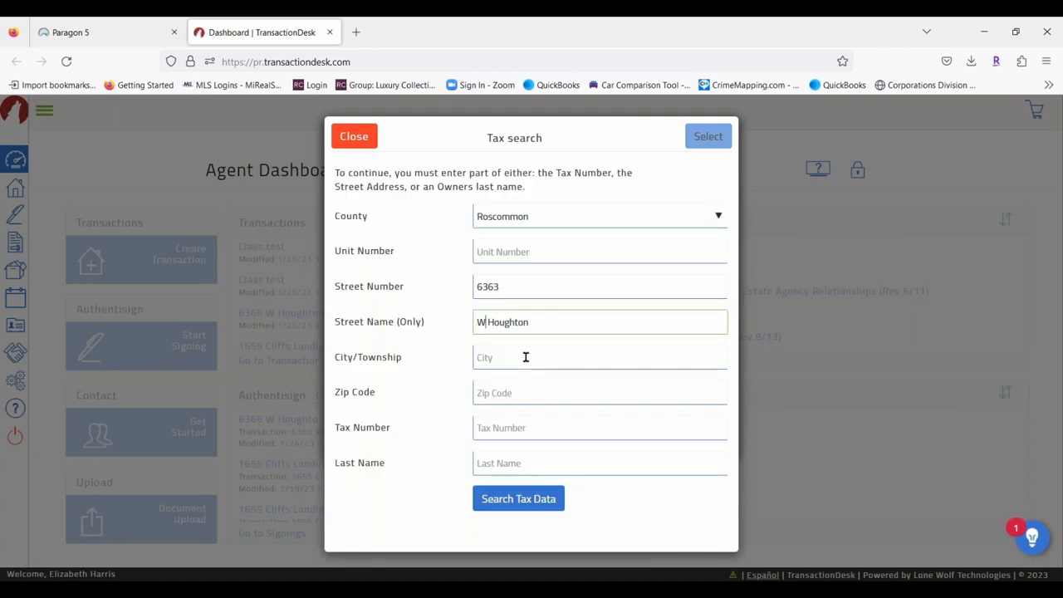
key("BackSpace")
key("BackSpace")
key("BackSpace")
left_click(542, 505)
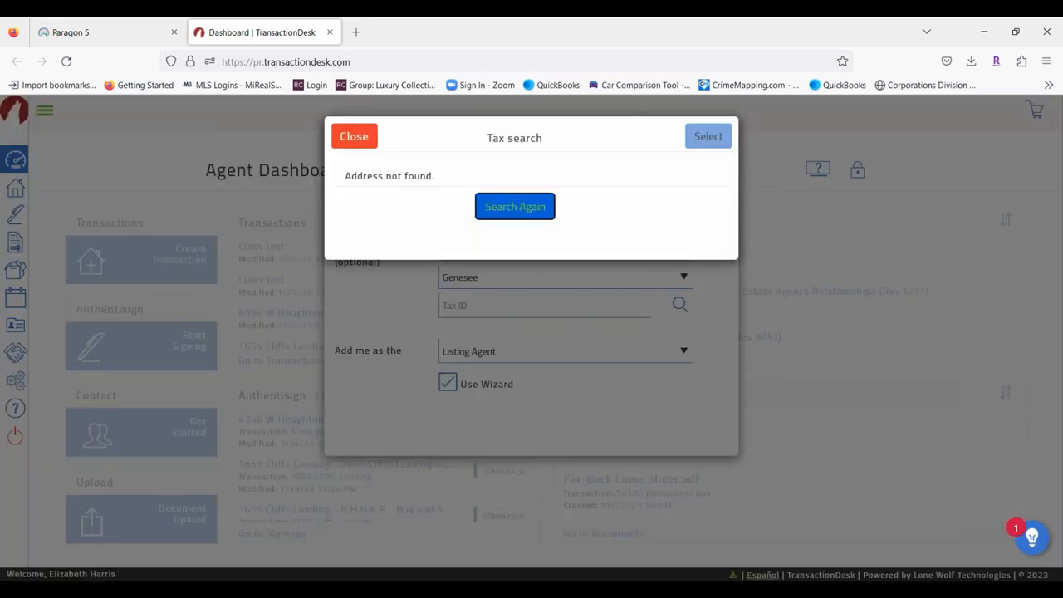
left_click(481, 208)
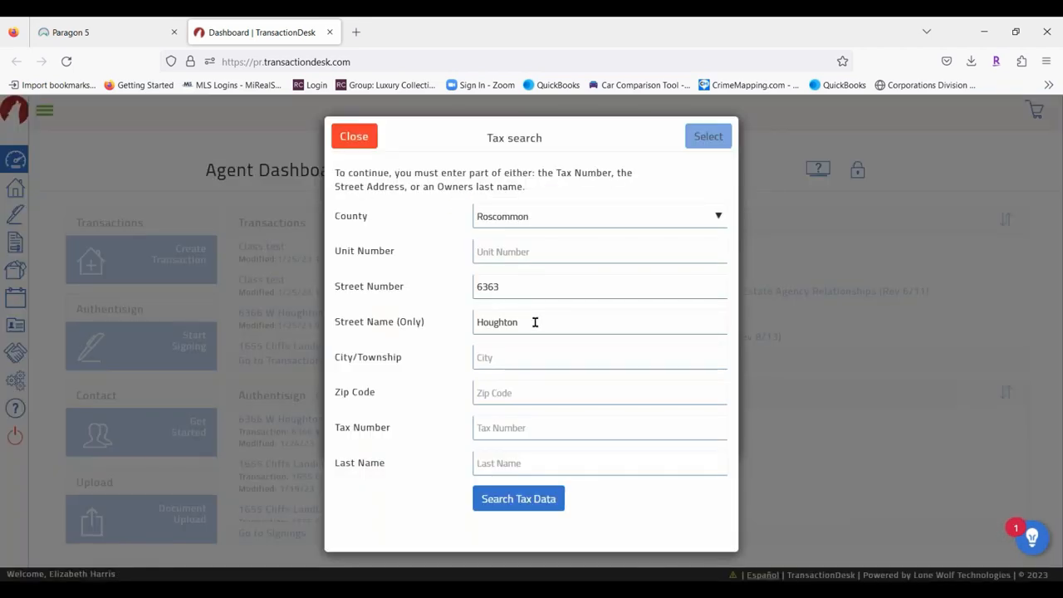
left_click(535, 322)
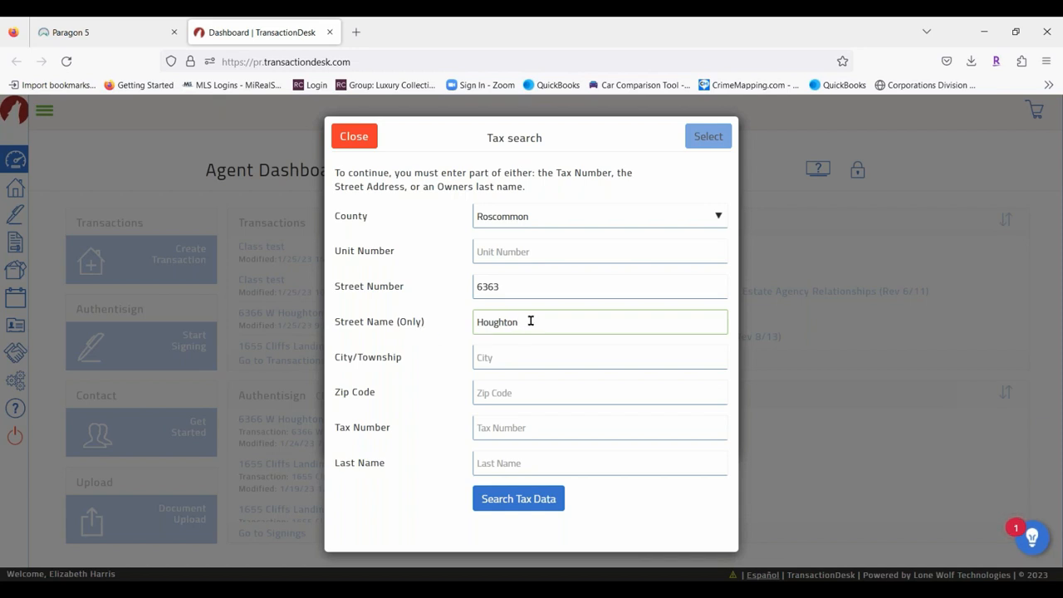
key("ctrl+a")
type("W. Houghton")
left_click(550, 499)
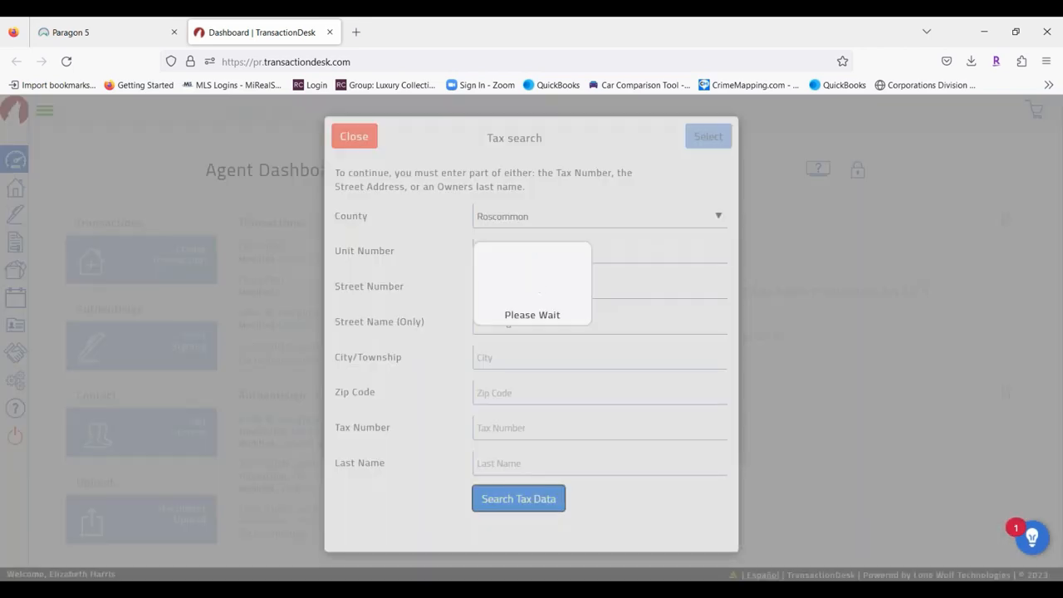
left_click(513, 207)
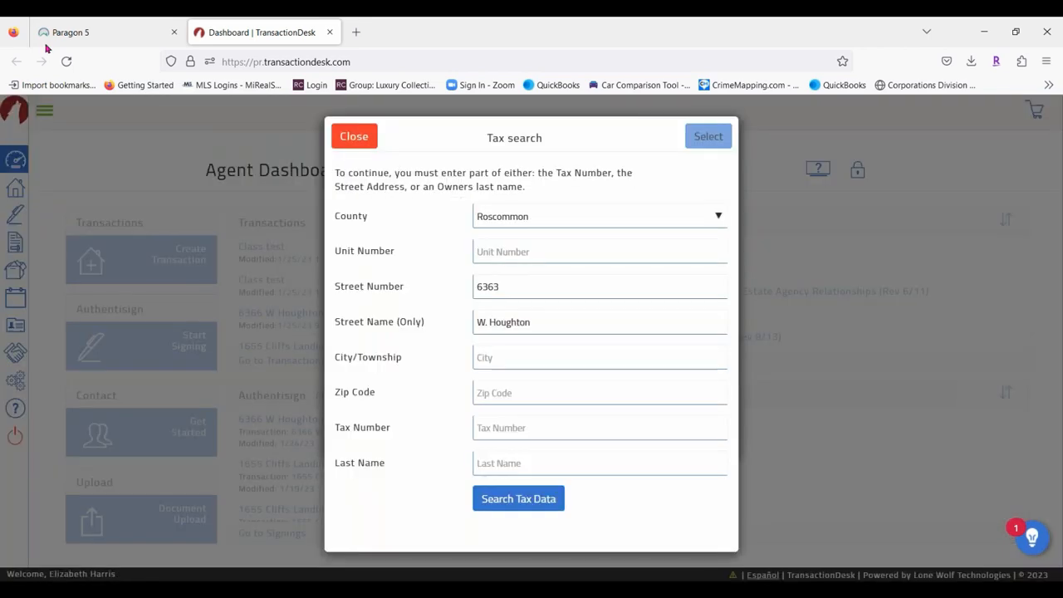
left_click(79, 31)
double_click(522, 382)
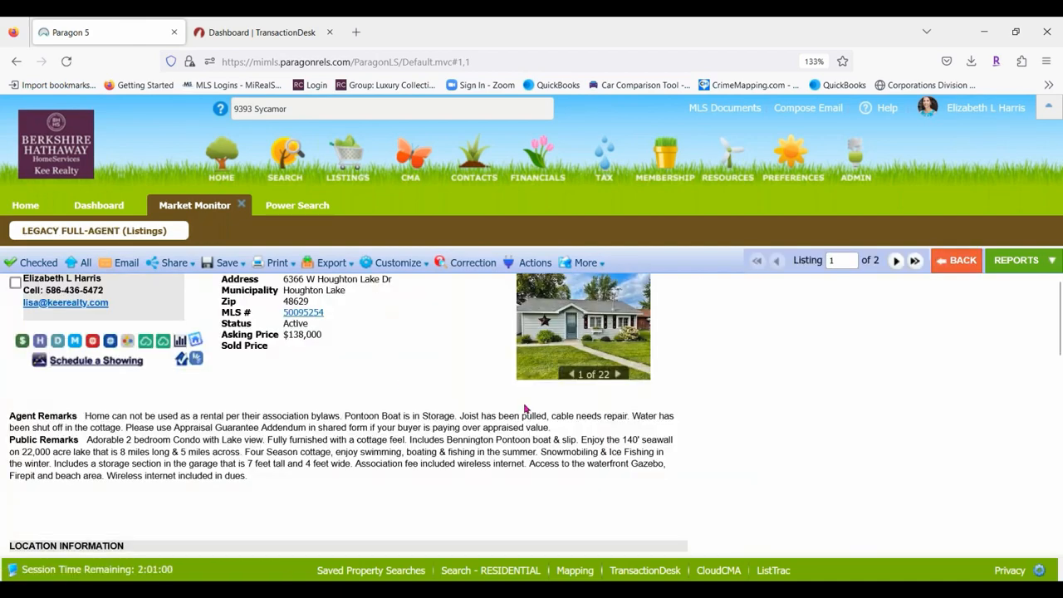
scroll(381, 365, "down", 3)
scroll(380, 372, "down", 1)
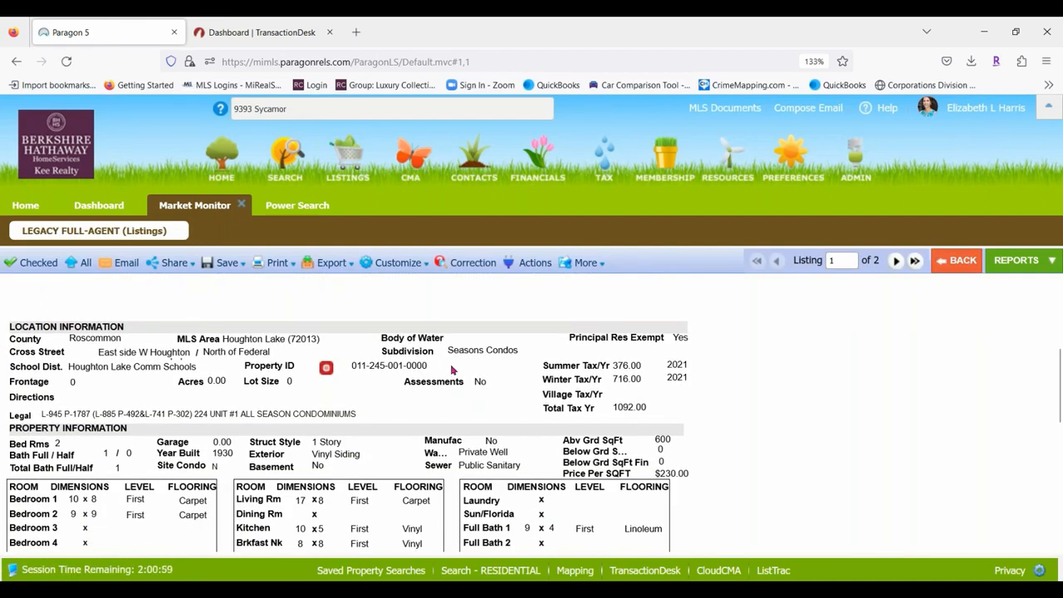
key("ctrl+a")
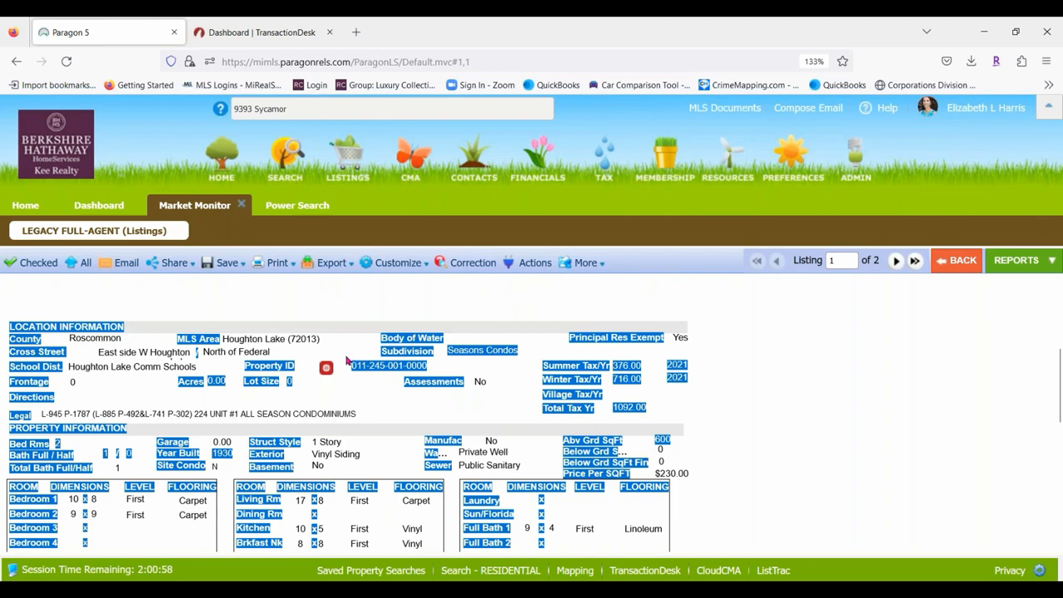
left_click(414, 373)
left_click_drag(429, 372, 352, 366)
key("ctrl+c")
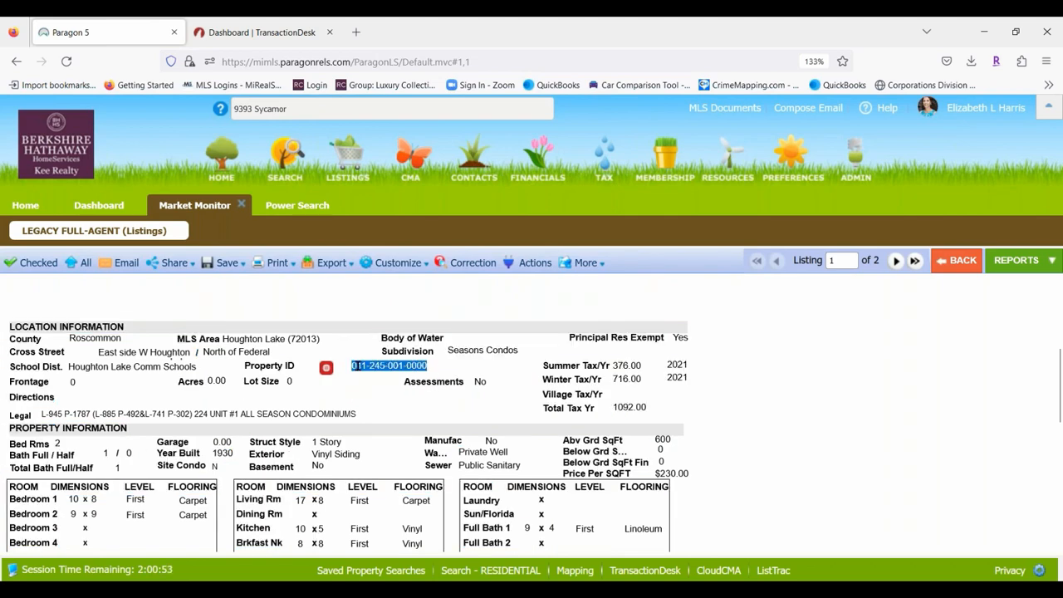
left_click(262, 32)
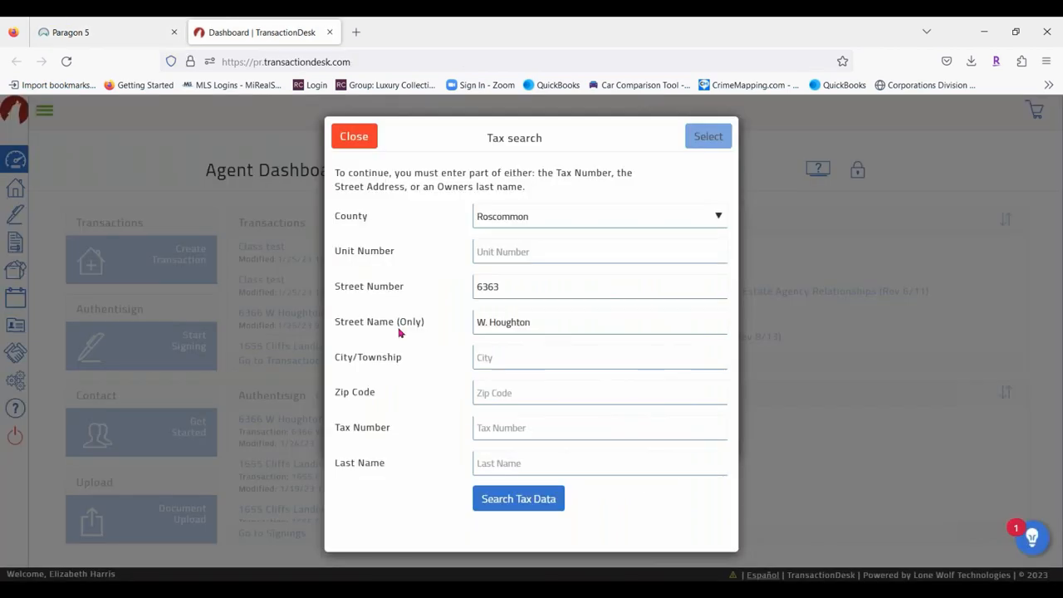
left_click(509, 322)
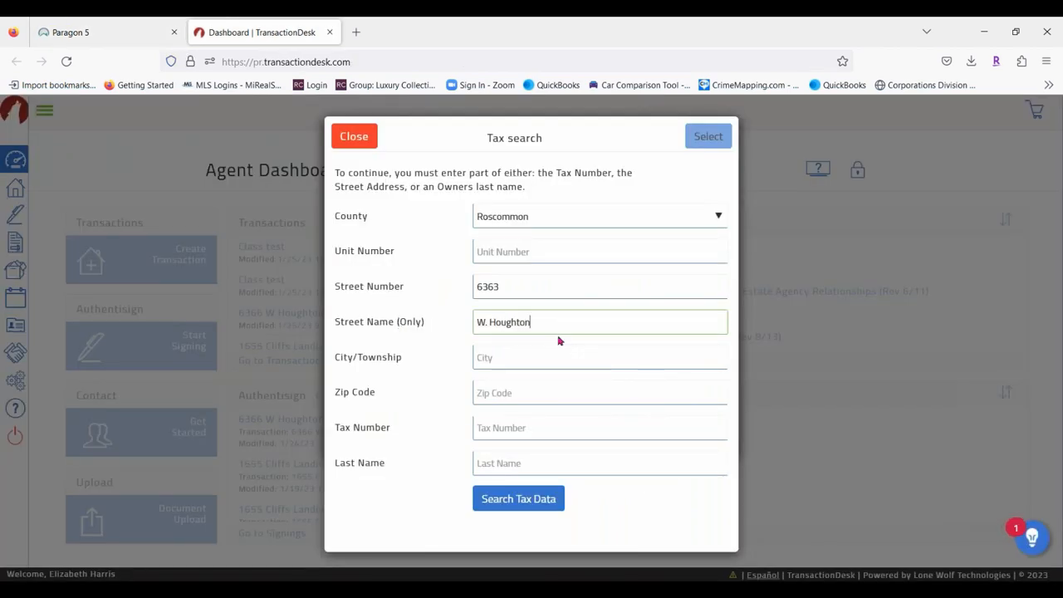
key("ctrl+a")
key("BackSpace")
left_click(489, 287)
key("ctrl+a")
key("BackSpace")
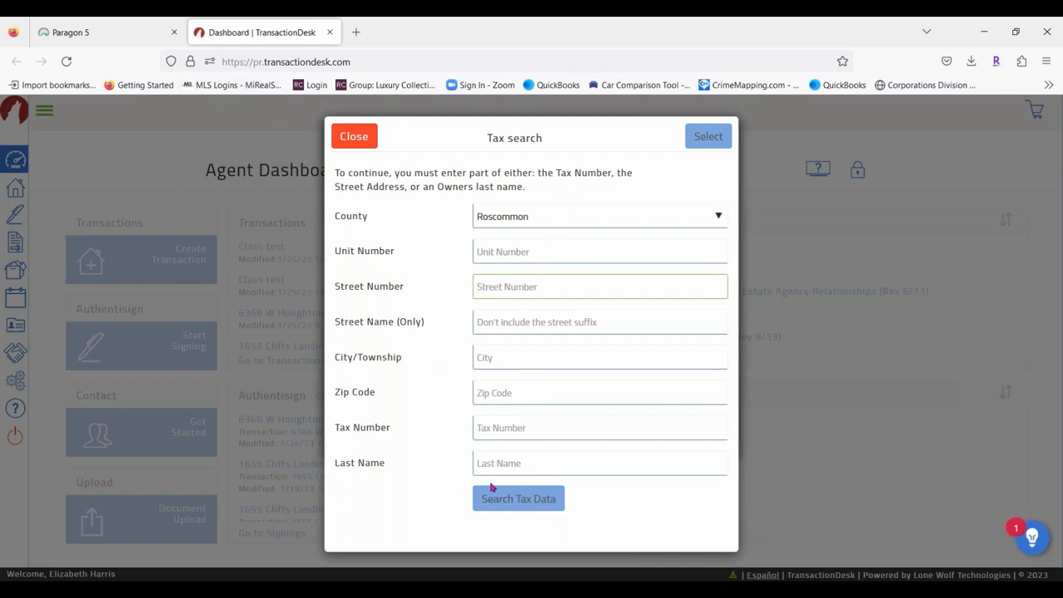
left_click(501, 430)
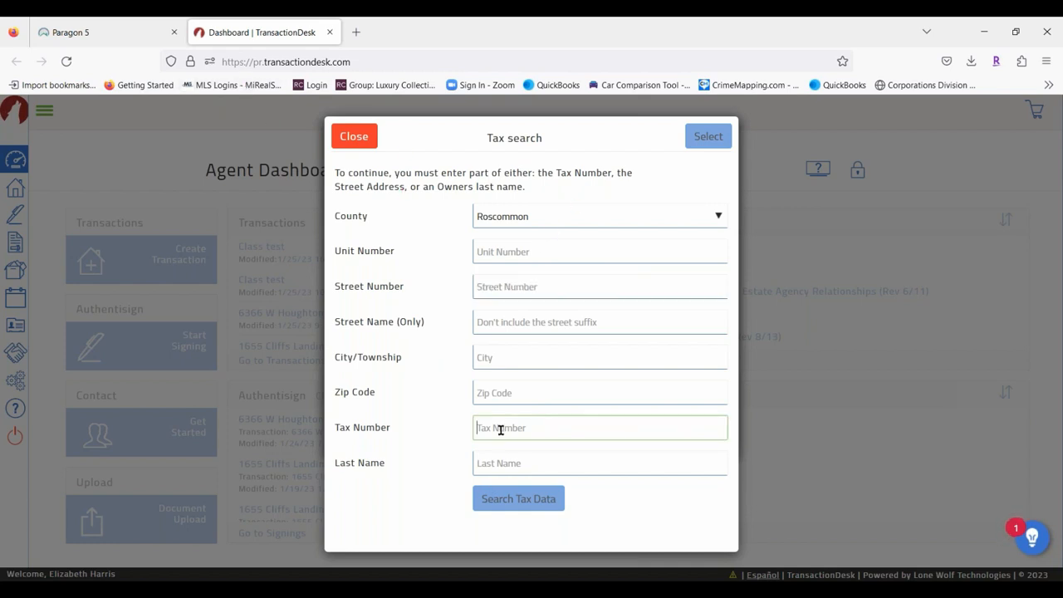
key("ctrl+v")
left_click(525, 500)
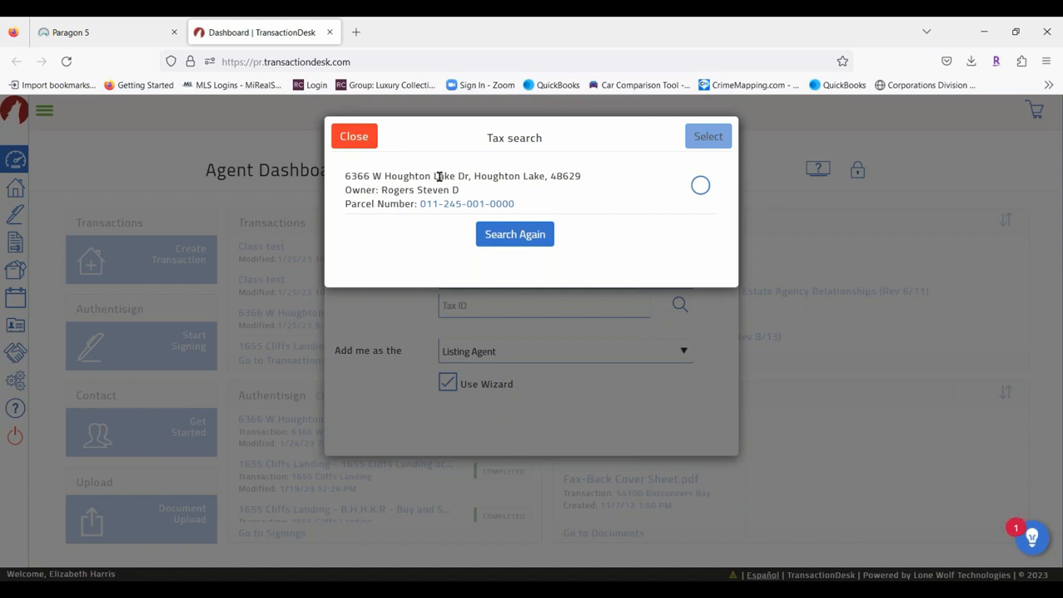
left_click(701, 186)
left_click(731, 127)
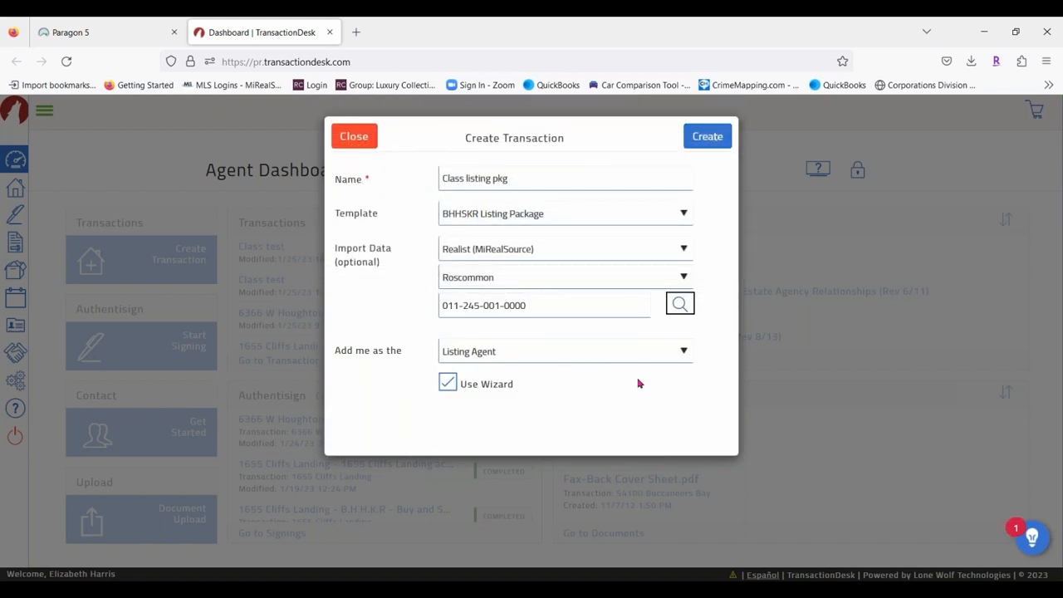
Create the transaction, enter list price 14000 in the Details step, and continue to Transaction Dates.
left_click(708, 138)
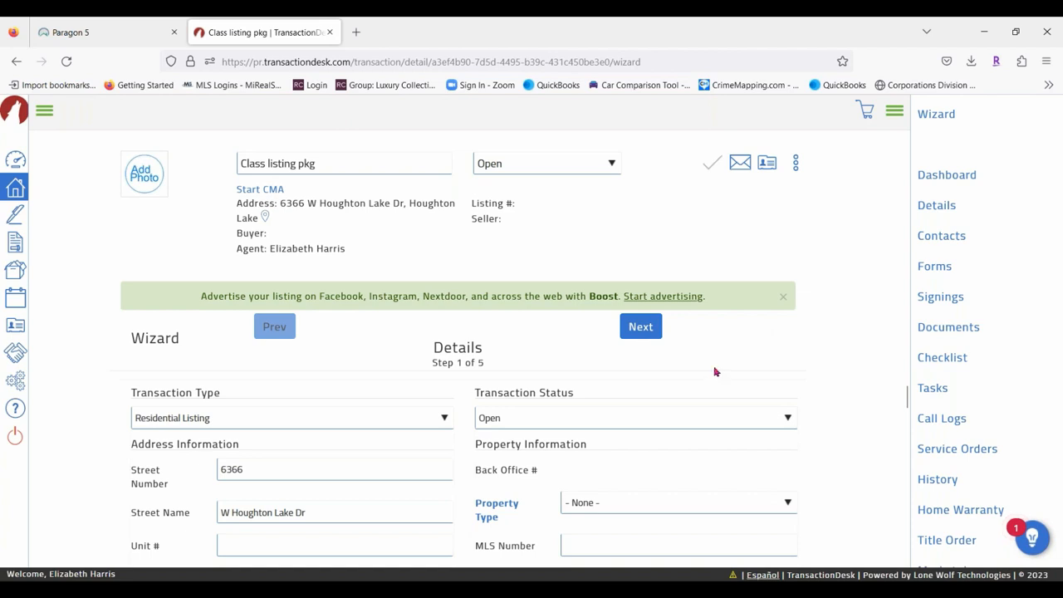
scroll(623, 482, "down", 5)
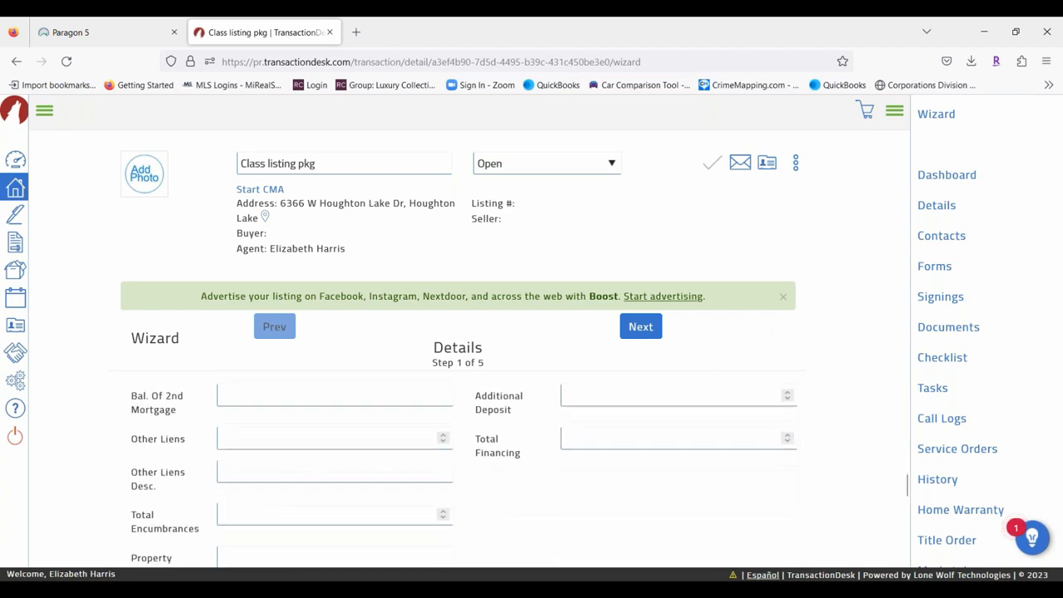
scroll(207, 456, "up", 10)
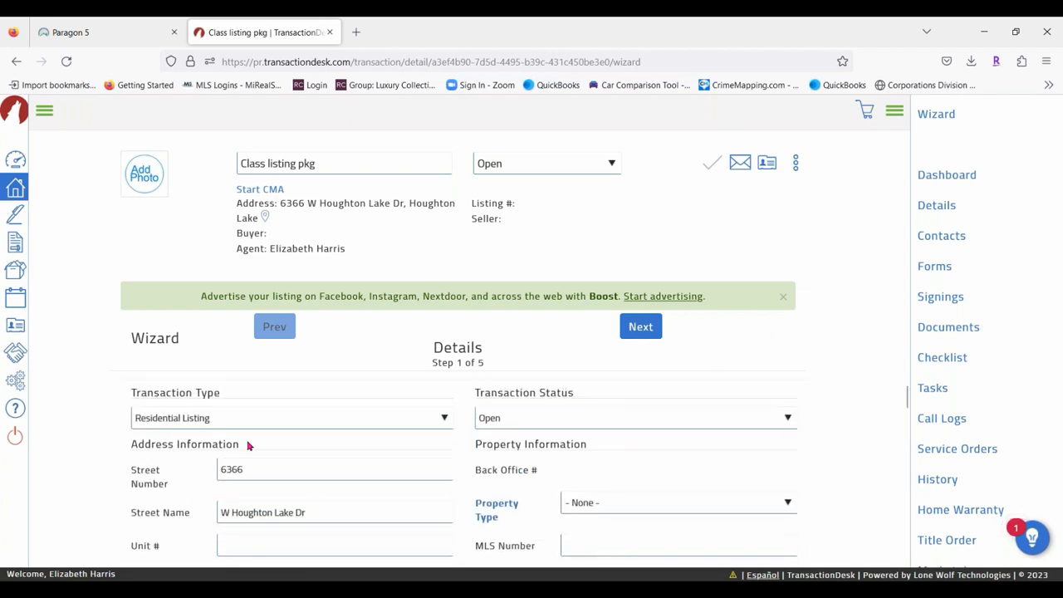
scroll(249, 447, "down", 2)
scroll(262, 438, "down", 2)
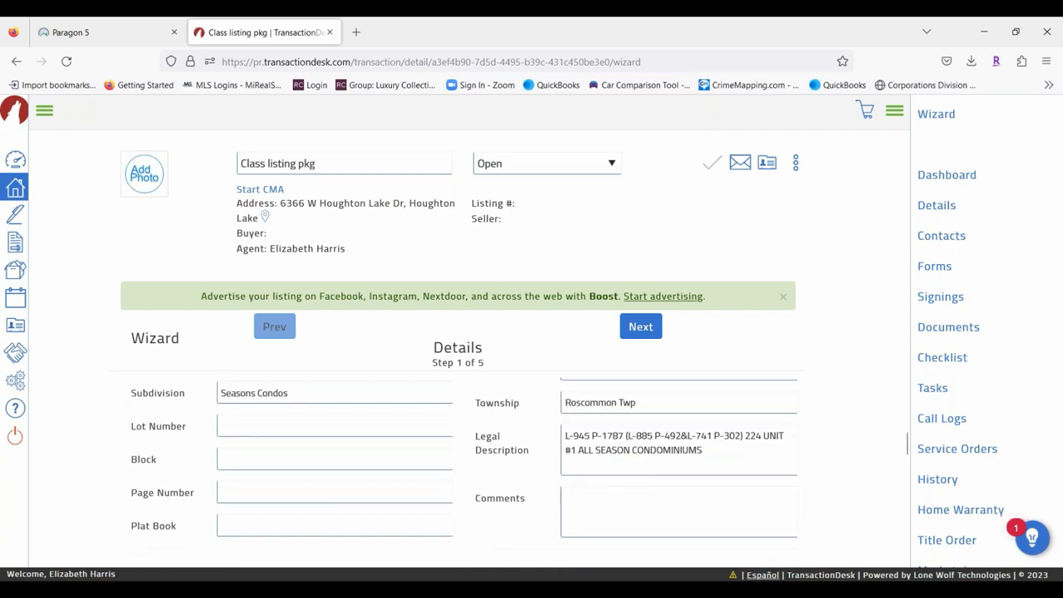
scroll(464, 472, "down", 2)
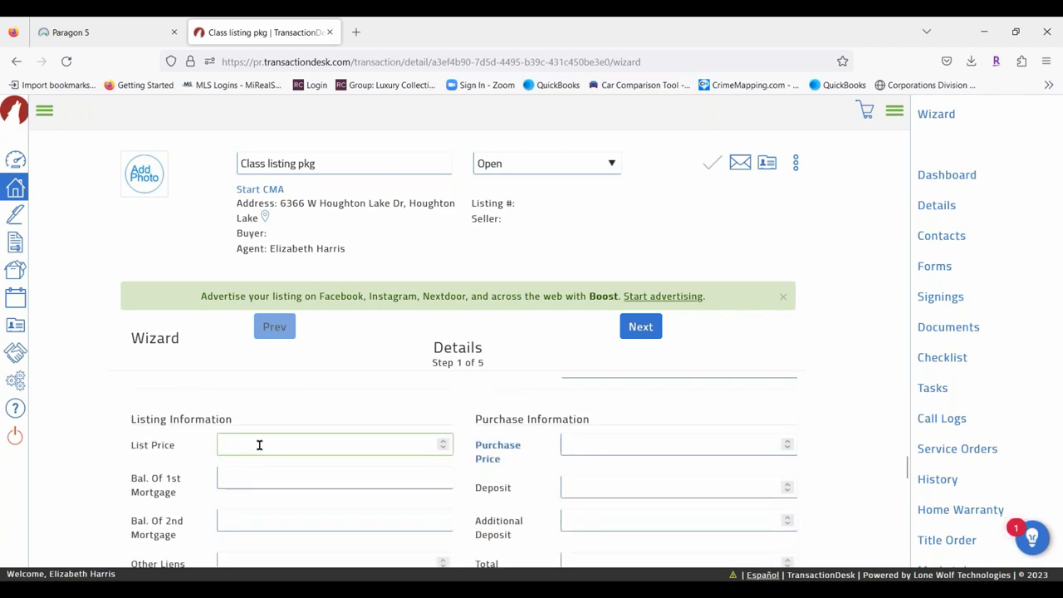
type("140000")
left_click(641, 326)
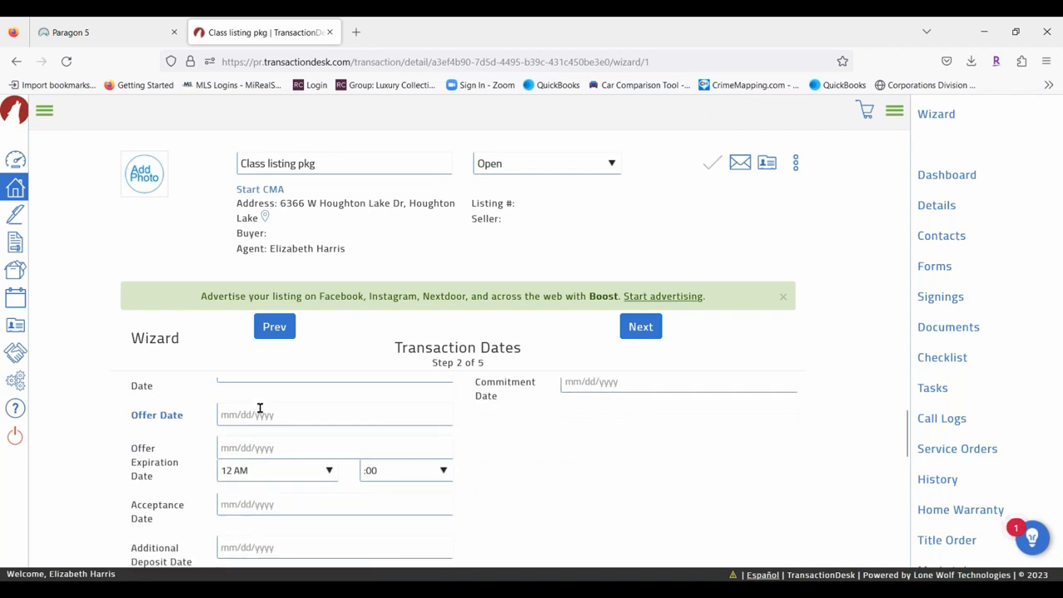
Set List Date to 01/28/2023 and Expiration Date to 01/31/2023, then continue to Contacts.
left_click(241, 415)
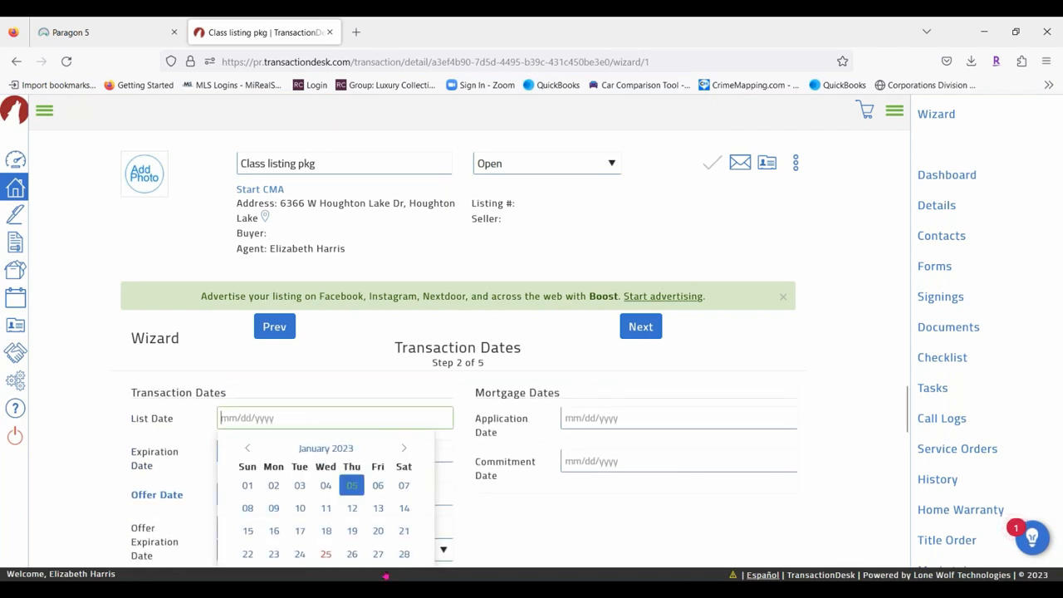
left_click(404, 553)
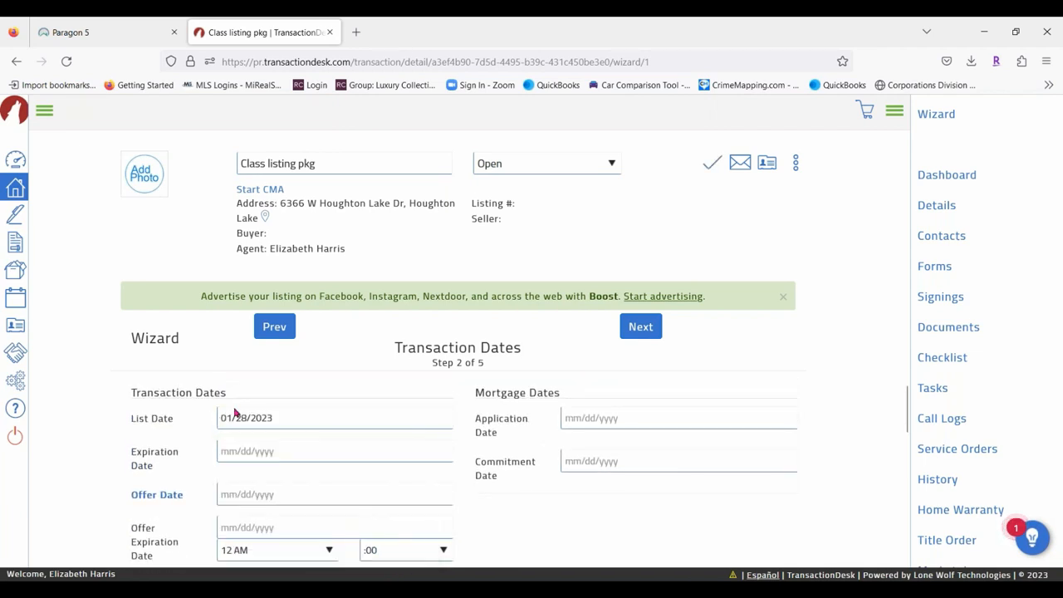
left_click(252, 451)
scroll(206, 555, "down", 1)
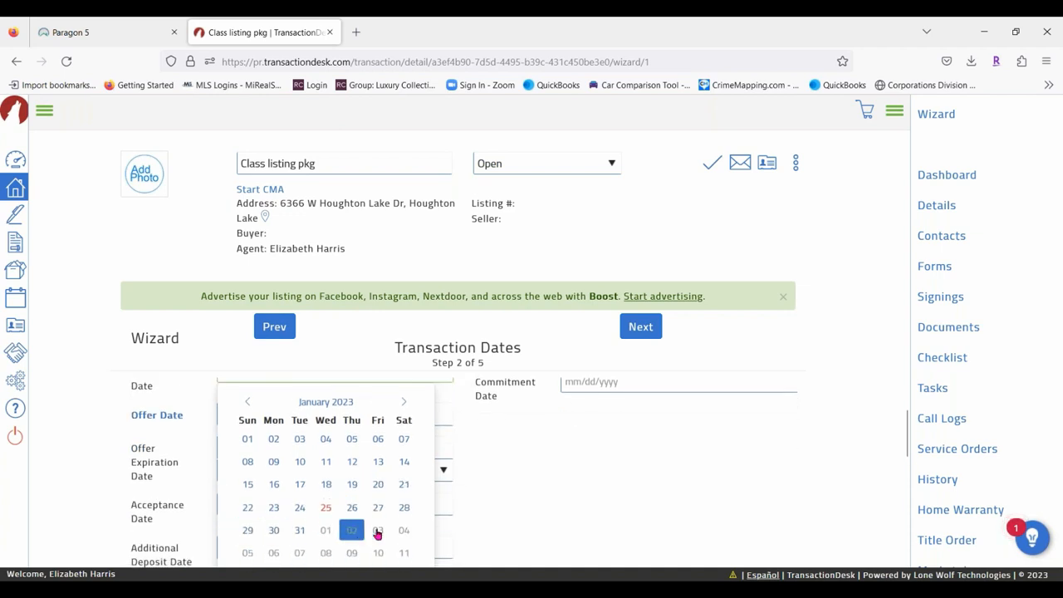
left_click(300, 530)
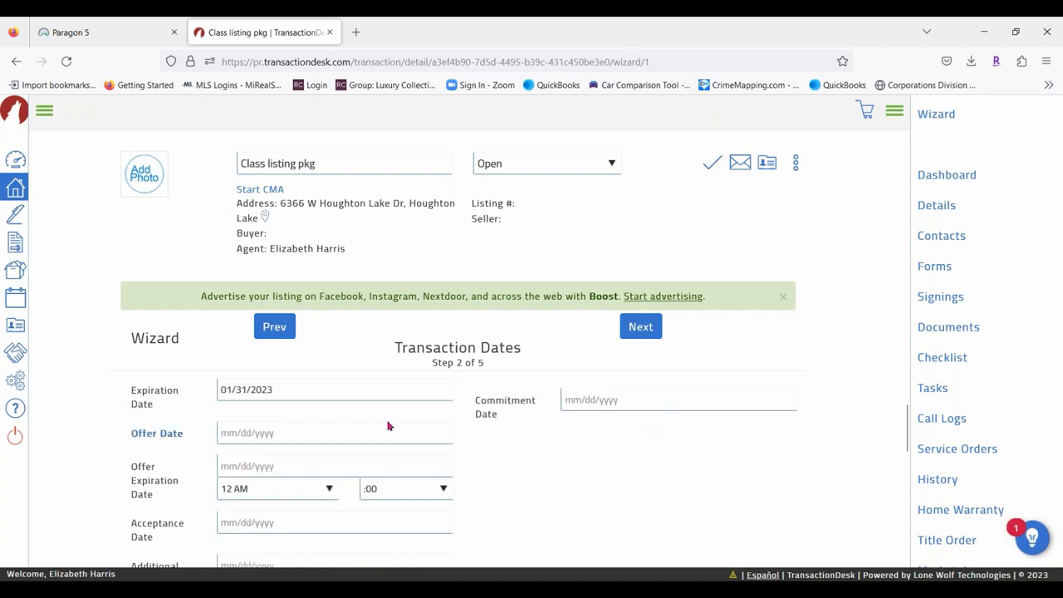
left_click(640, 332)
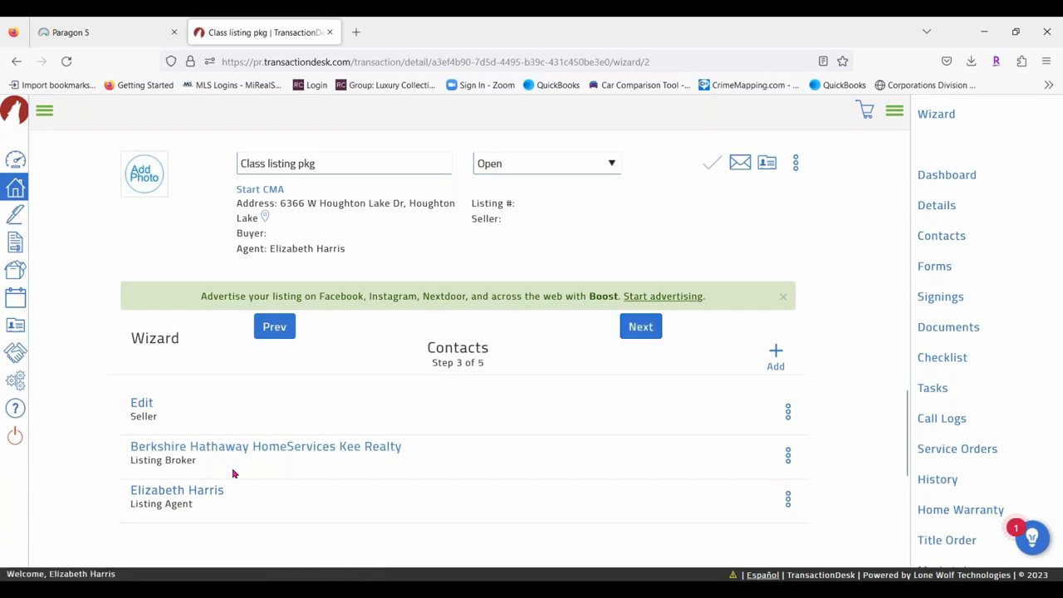
Edit the seller contact to first name Mr, last name Seller, with the suggested e-mail, and save.
left_click(142, 404)
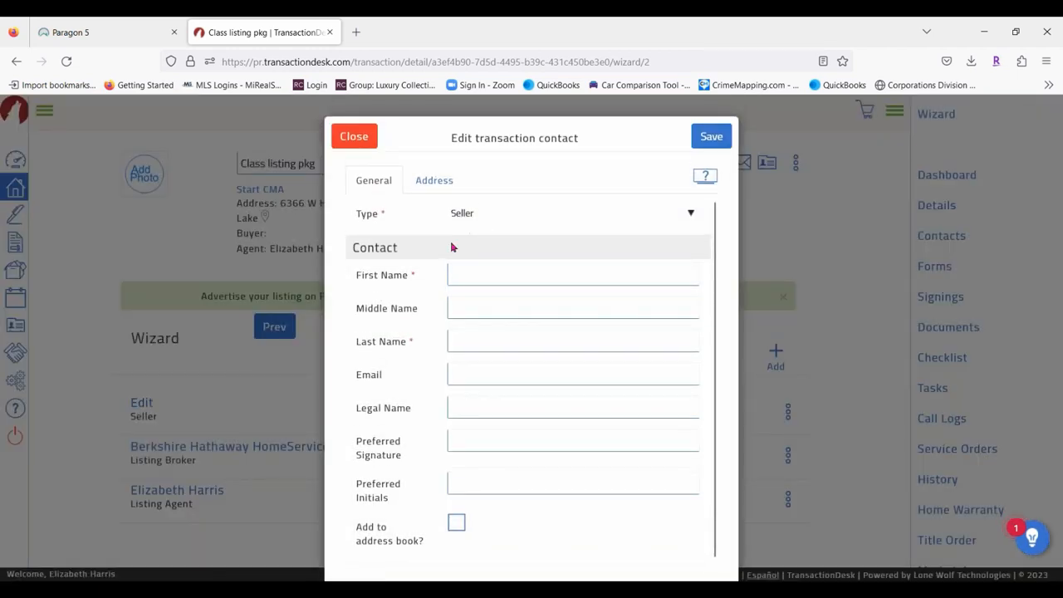
scroll(554, 432, "down", 1)
scroll(553, 433, "down", 1)
scroll(554, 432, "up", 1)
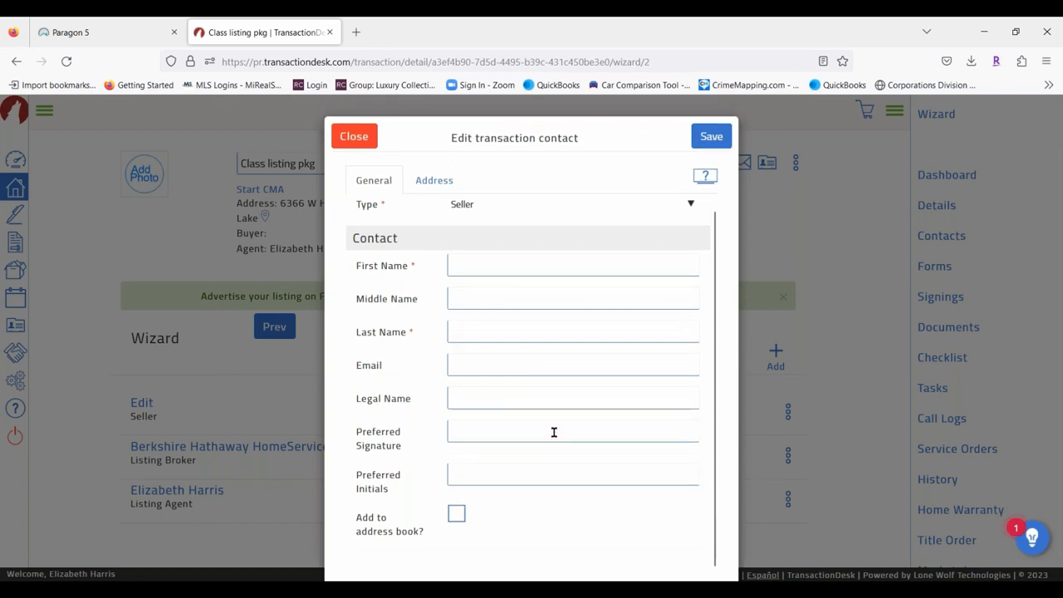
left_click(463, 267)
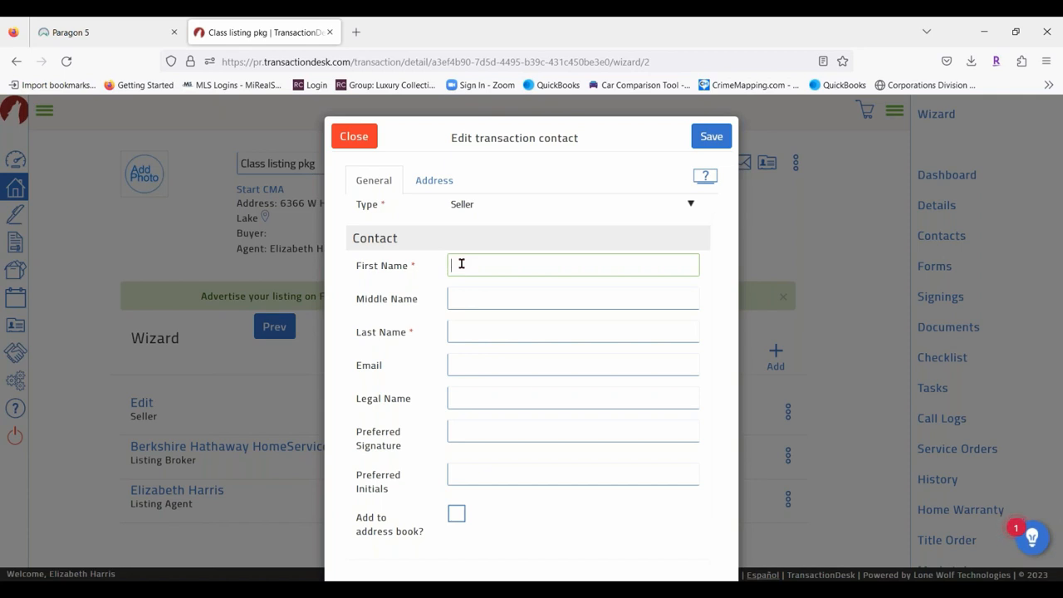
type("M")
key("Tab")
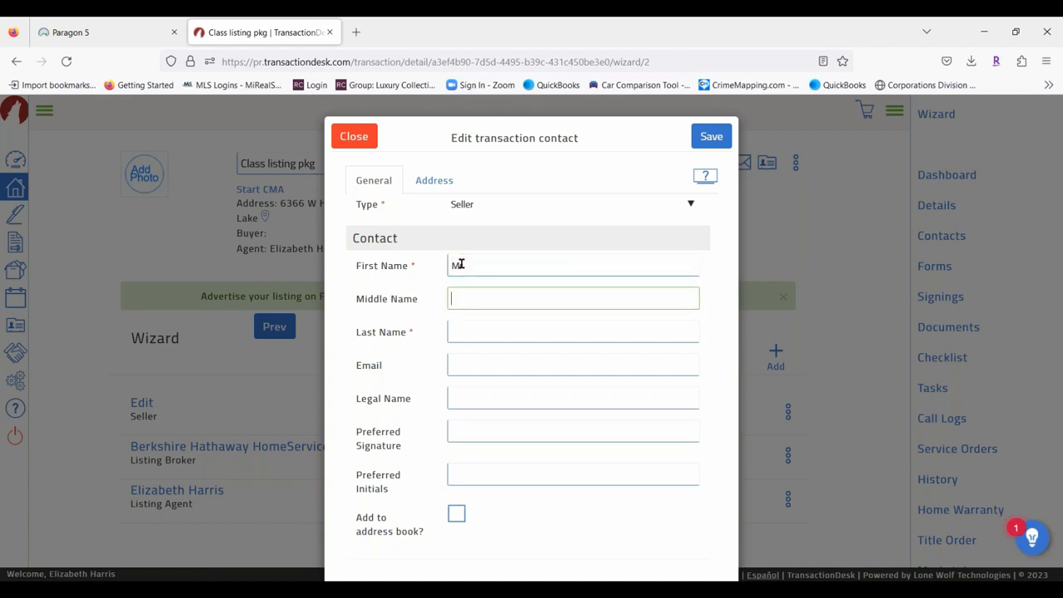
key("Tab")
type("Seller")
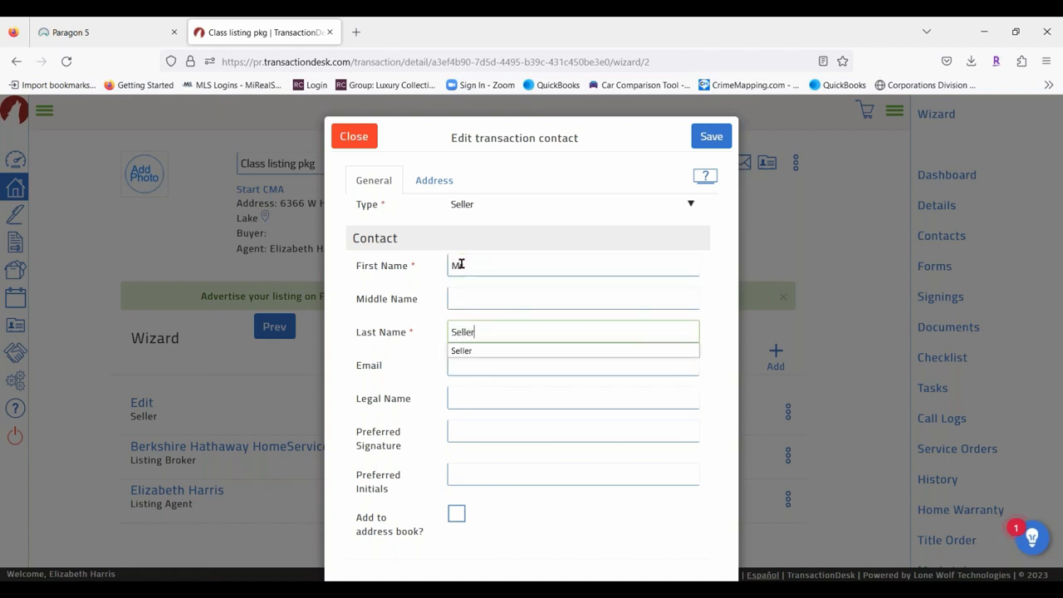
left_click(462, 363)
type("Lisa")
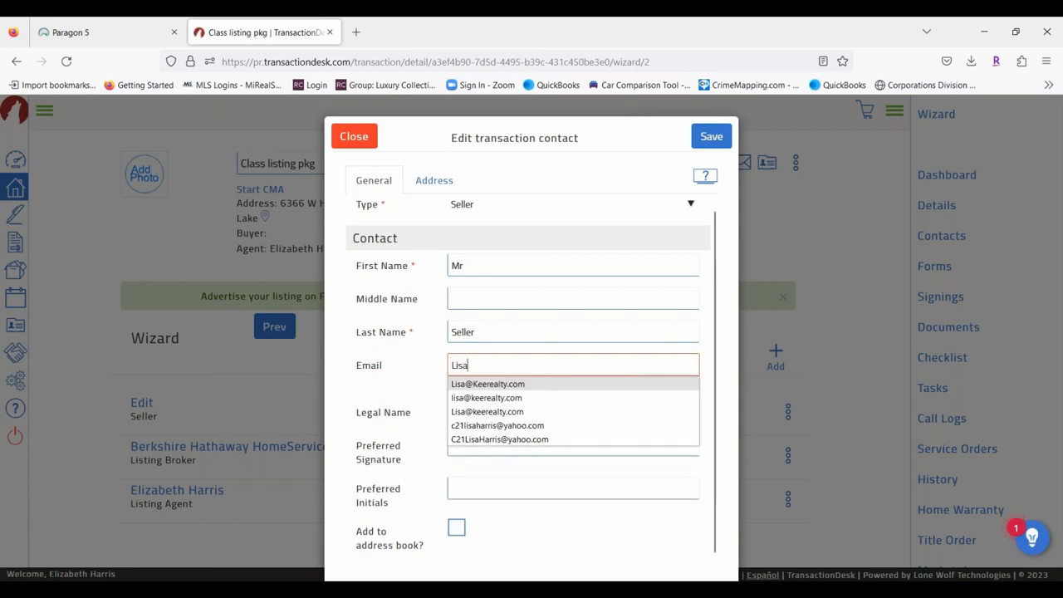
left_click(498, 384)
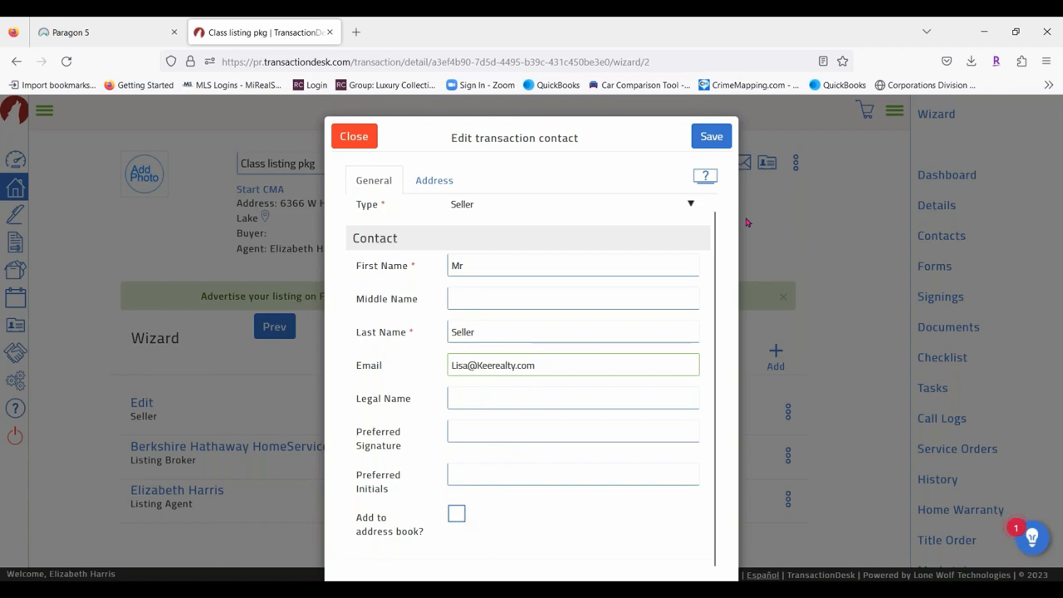
left_click(718, 137)
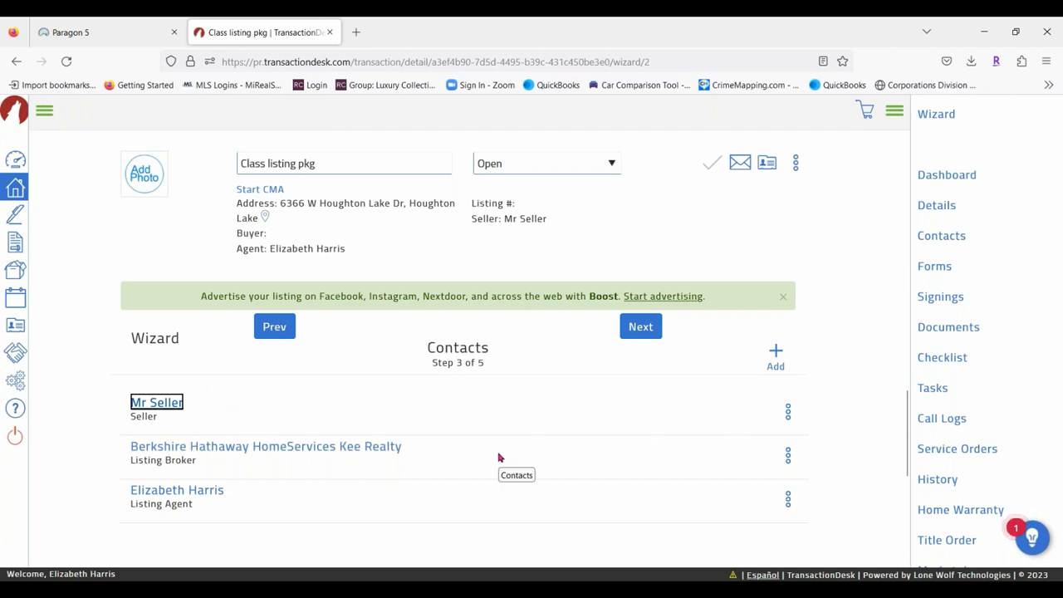
Create a new transaction contact of type Seller.
left_click(778, 353)
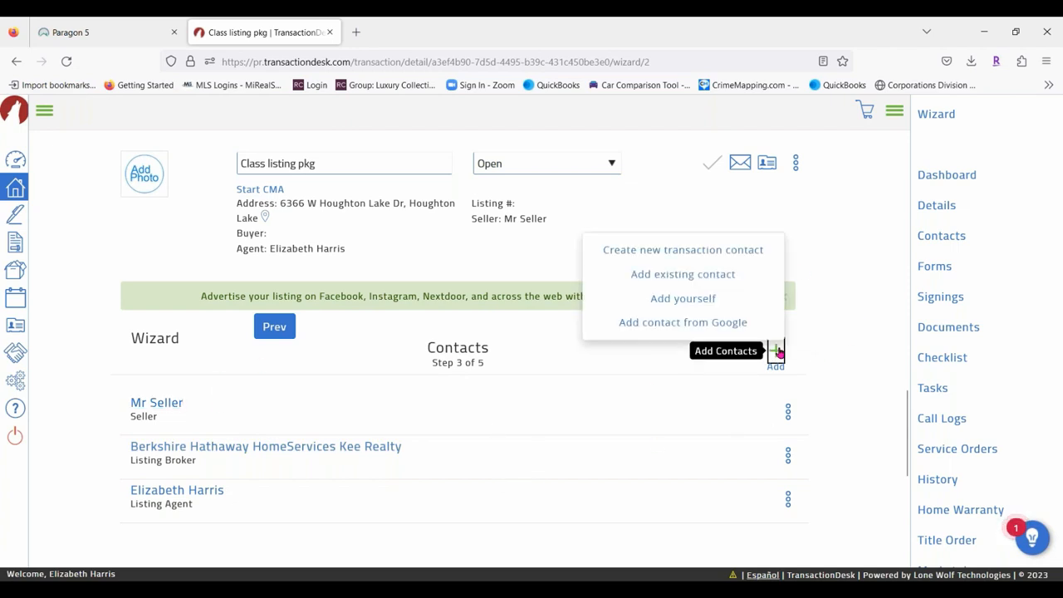
left_click(674, 251)
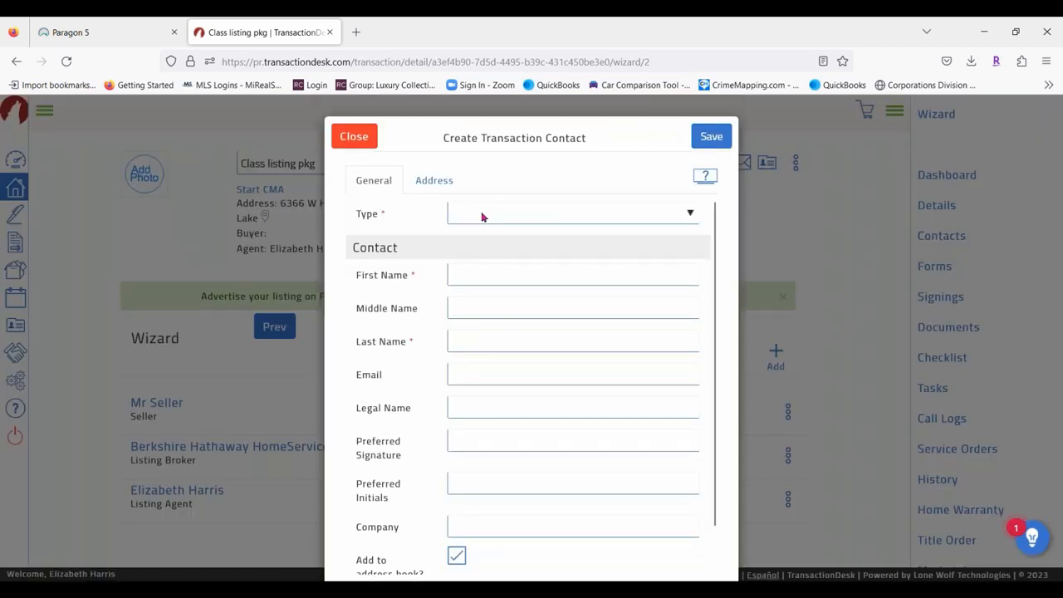
left_click(482, 217)
left_click(496, 454)
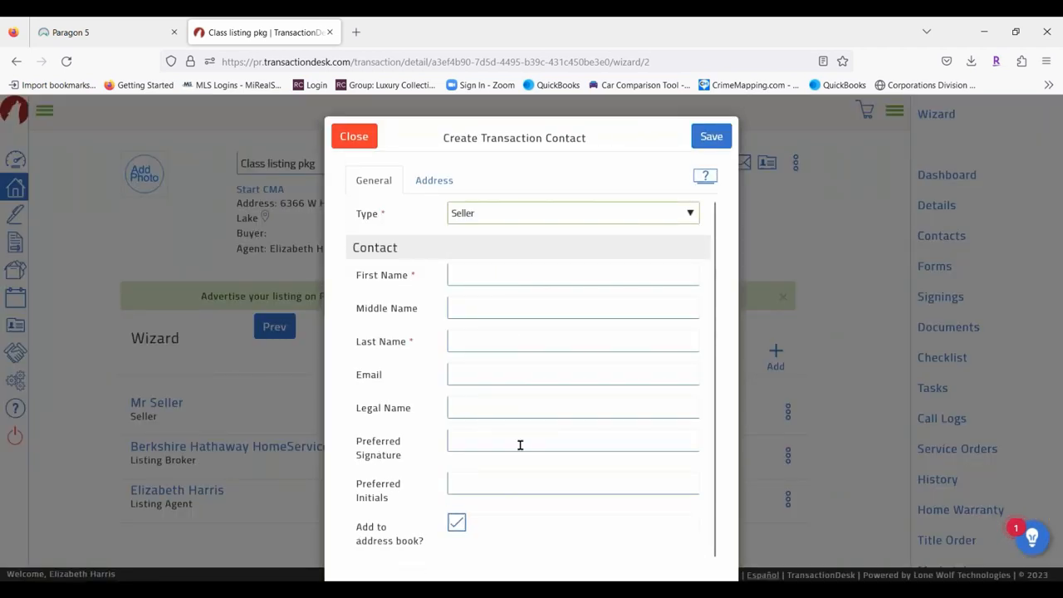
Enter first name Mrs, last name Seller and the suggested e-mail, then save.
left_click(515, 276)
type("Mrs")
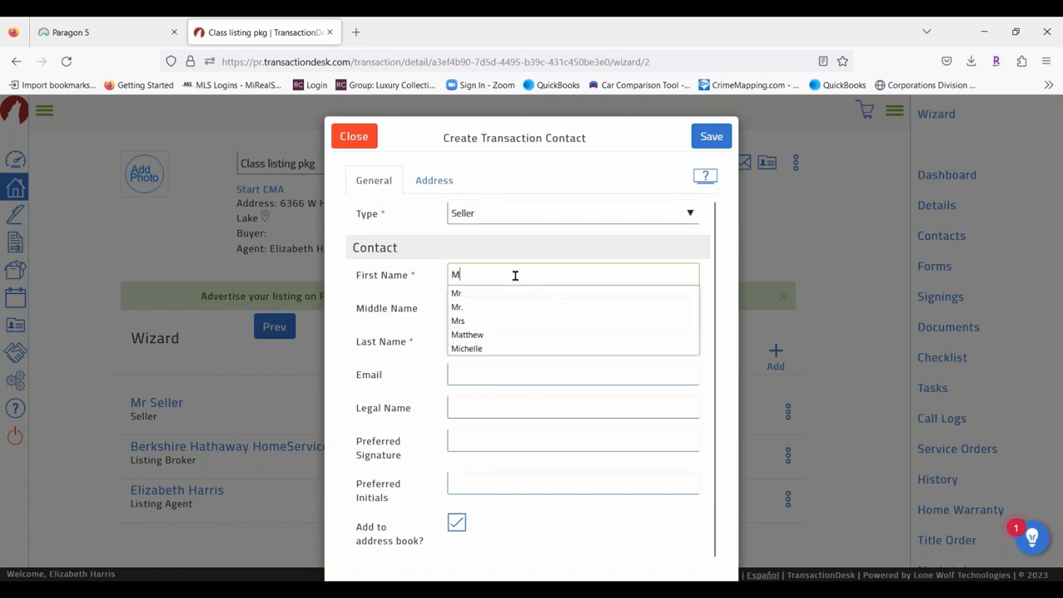
key("Tab")
key("Tab")
type("Seller")
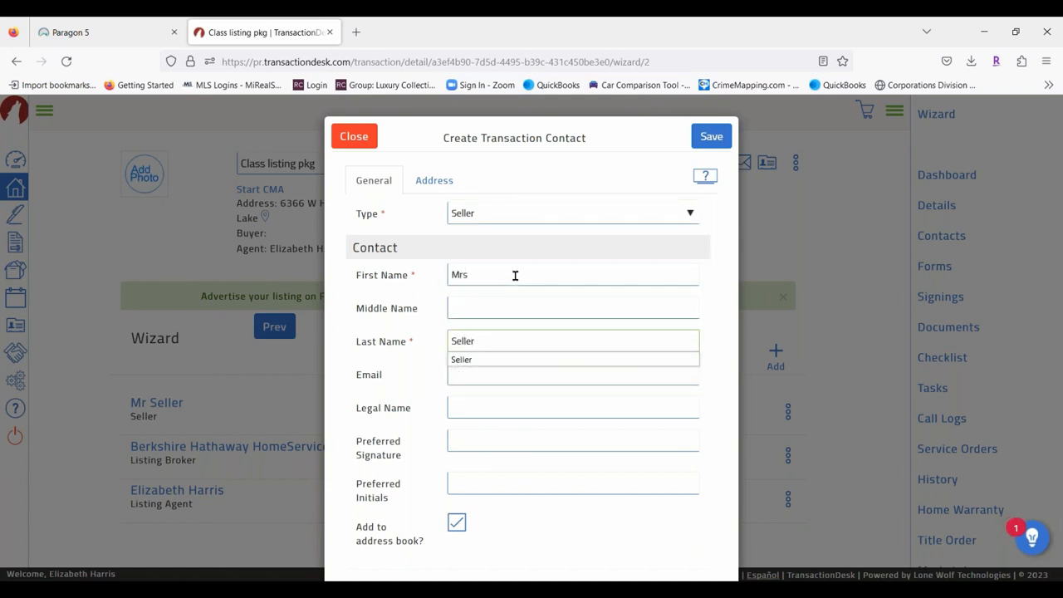
left_click(475, 432)
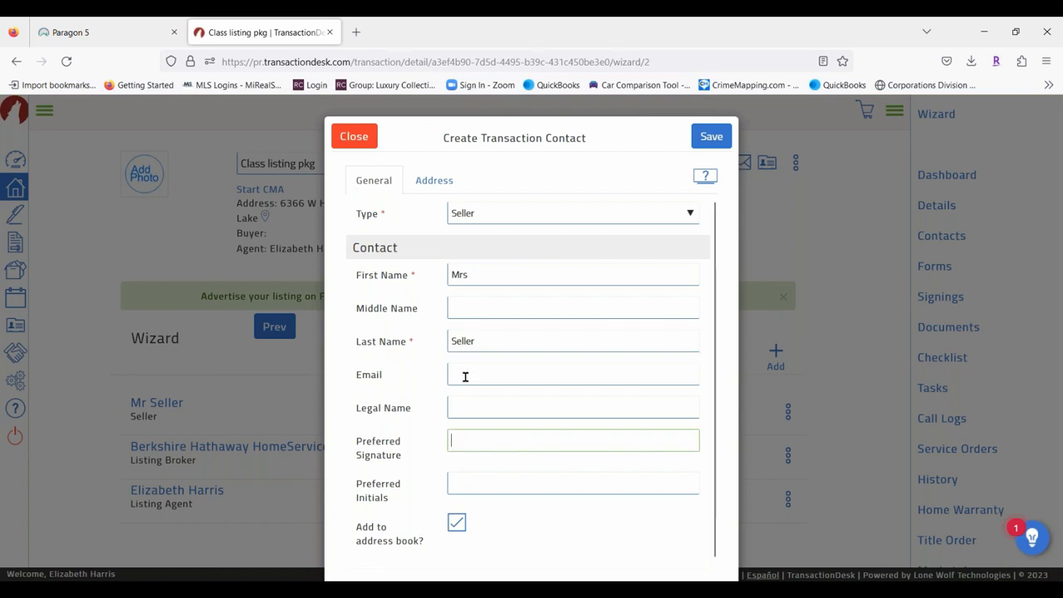
left_click(465, 376)
type("Lisa")
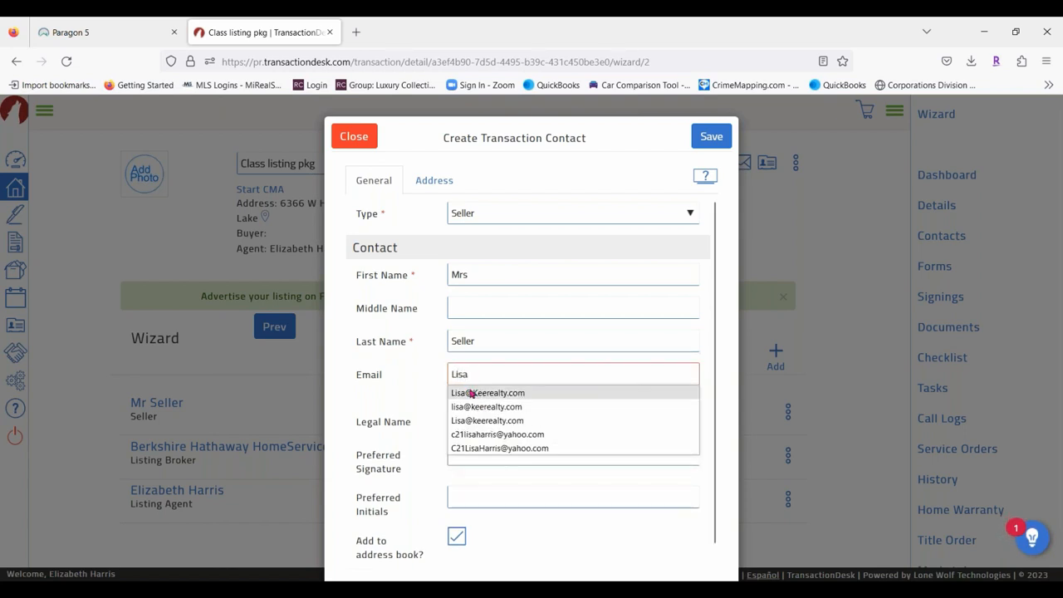
left_click(488, 393)
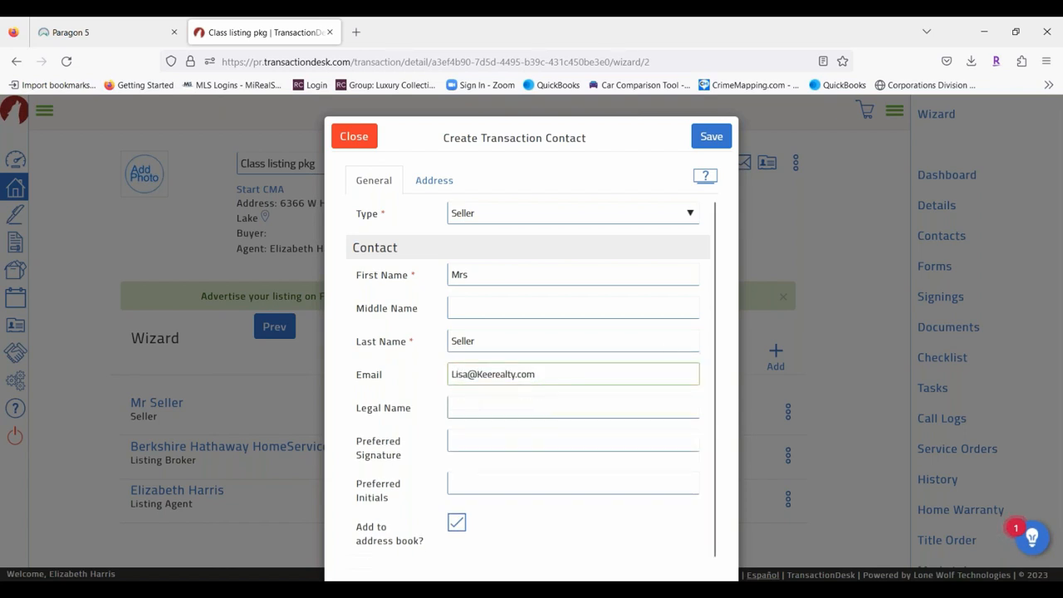
left_click(710, 136)
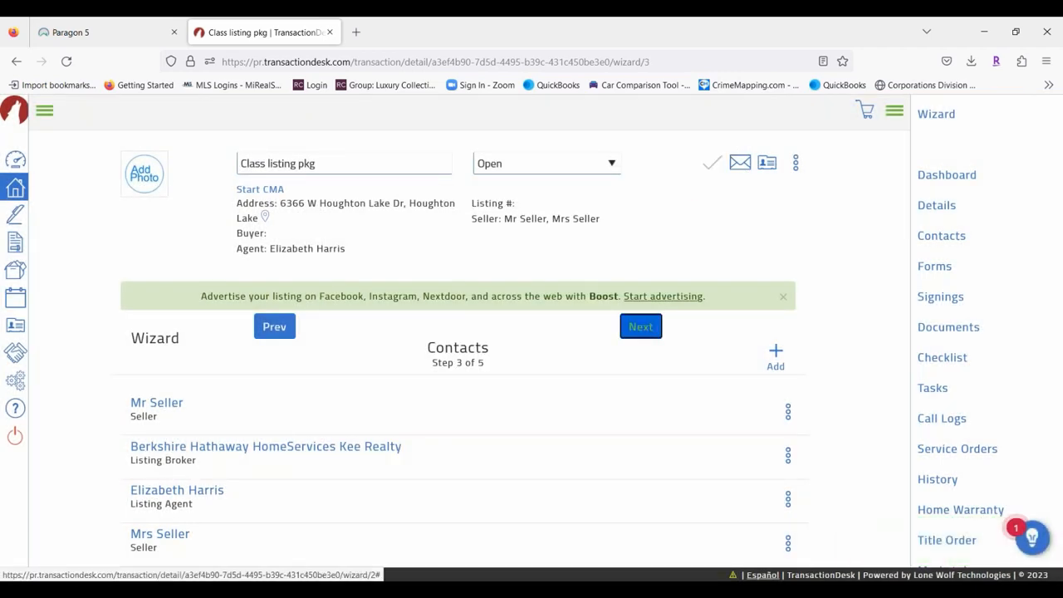
Advance the wizard to step 4, Forms, and scroll through the attached forms.
left_click(640, 326)
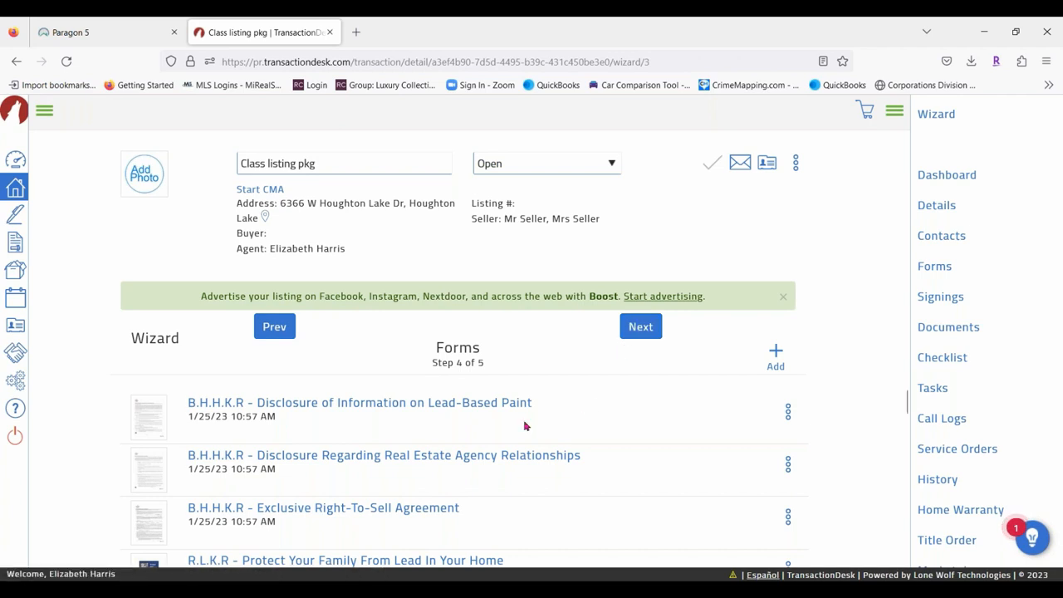
scroll(600, 491, "down", 3)
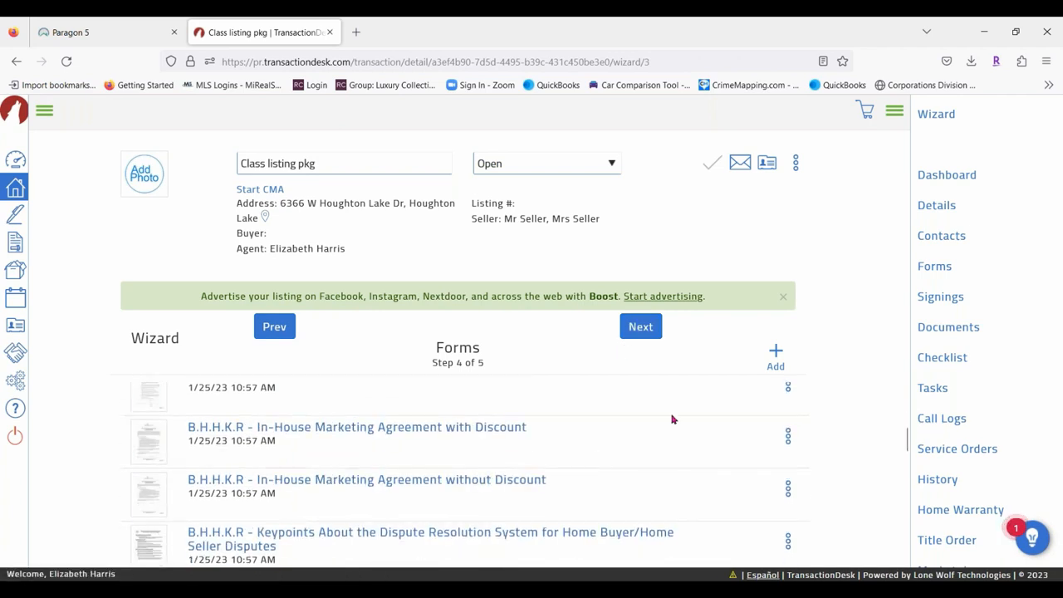
Search the form library for 'seller'.
left_click(776, 353)
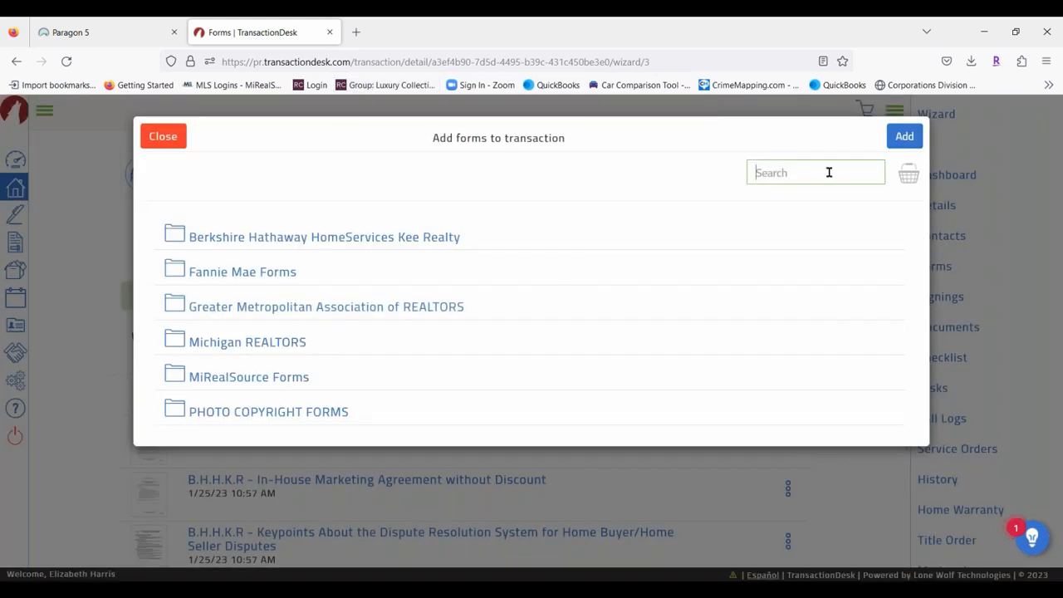
type("sellers")
key("Return")
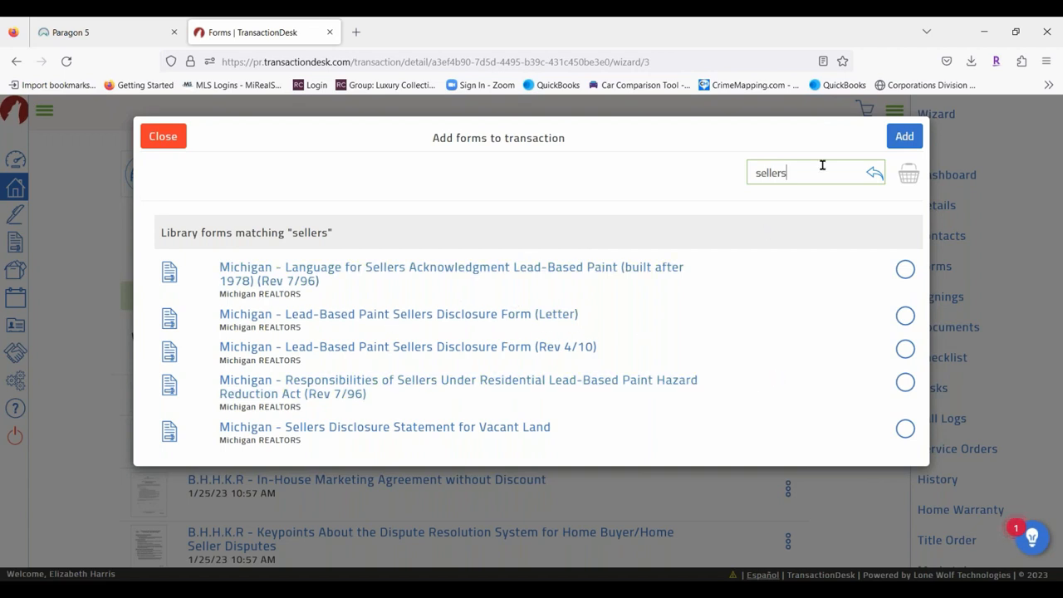
key("BackSpace")
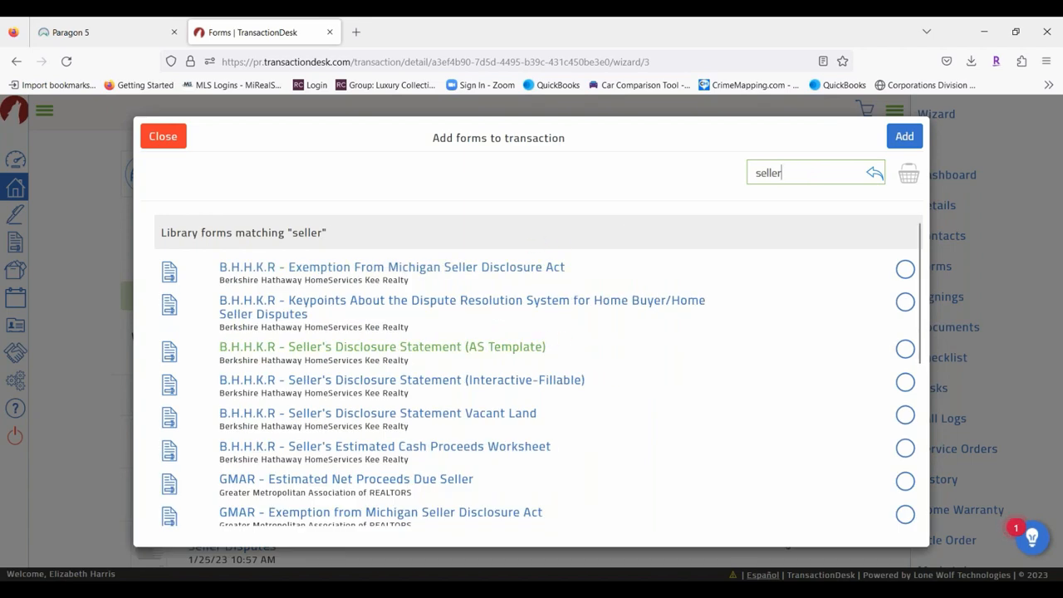
Tick Michigan - Seller Disclosure Statement (Rev 6/06) in the results and select the search term.
scroll(451, 346, "down", 3)
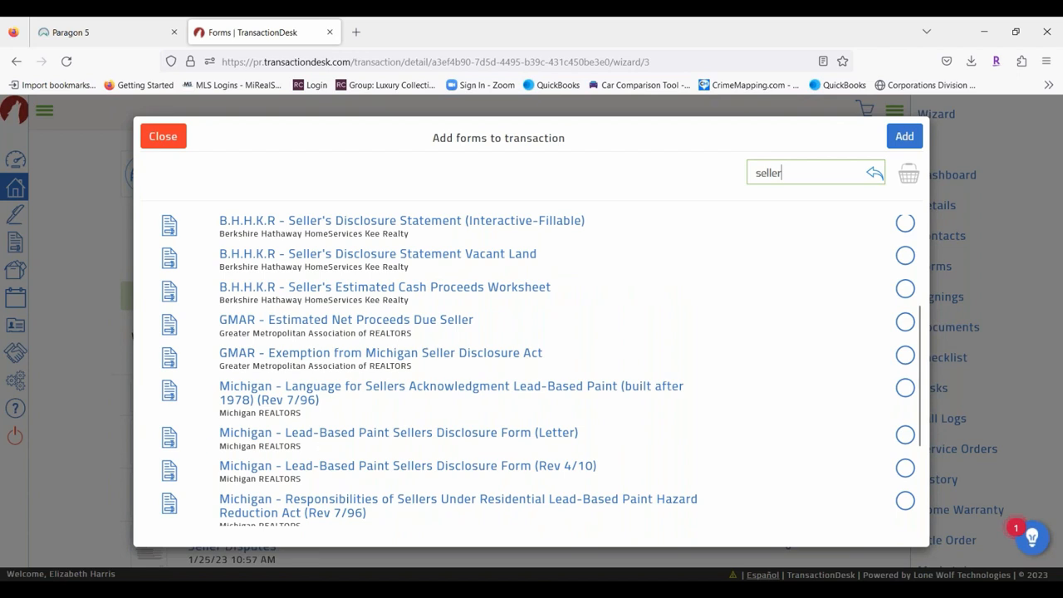
scroll(654, 337, "down", 3)
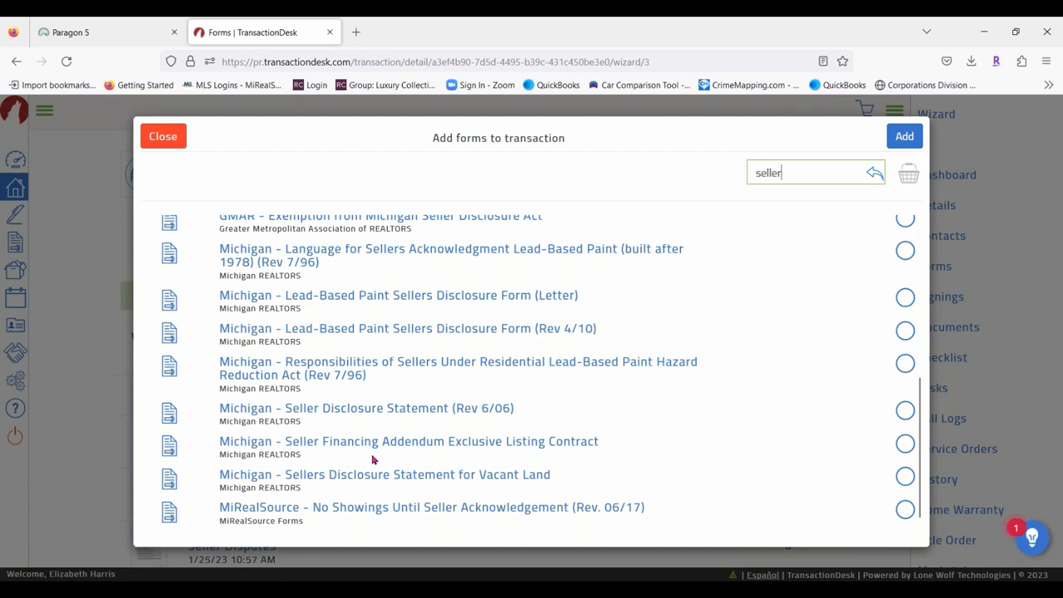
scroll(369, 457, "up", 2)
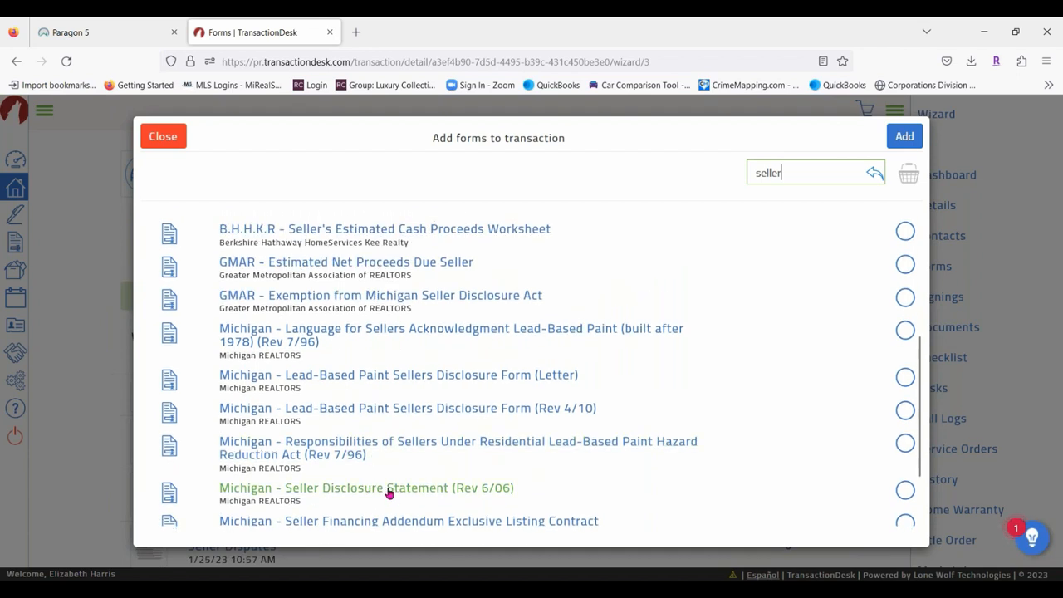
scroll(274, 416, "down", 2)
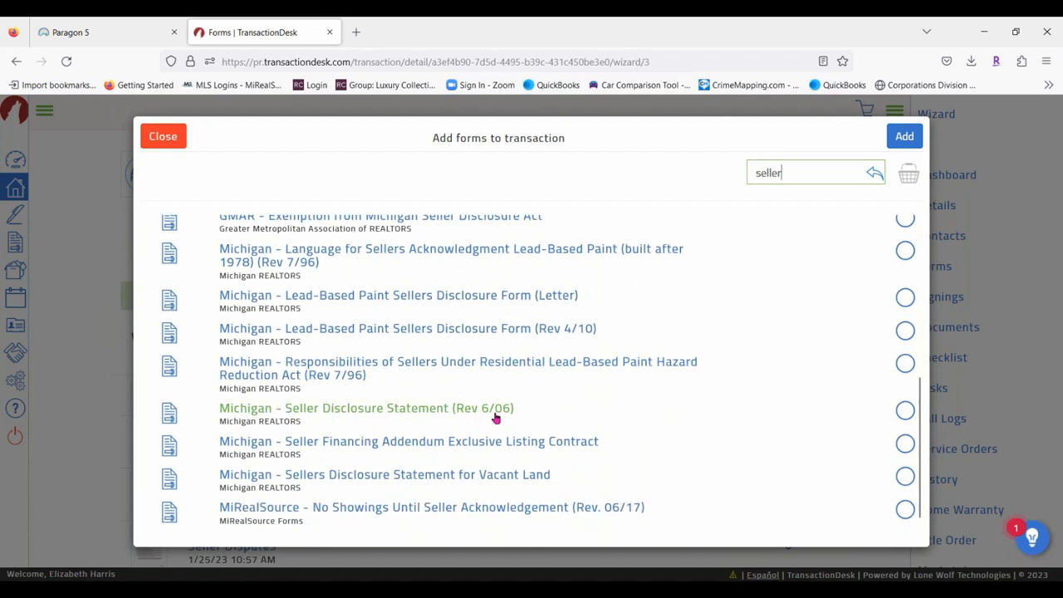
left_click(904, 410)
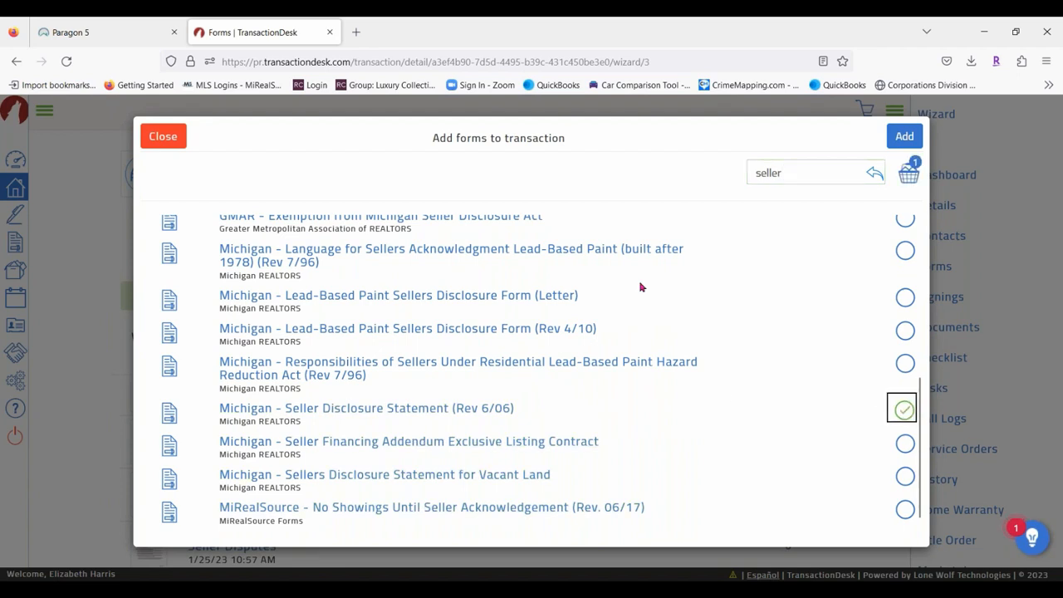
left_click(905, 138)
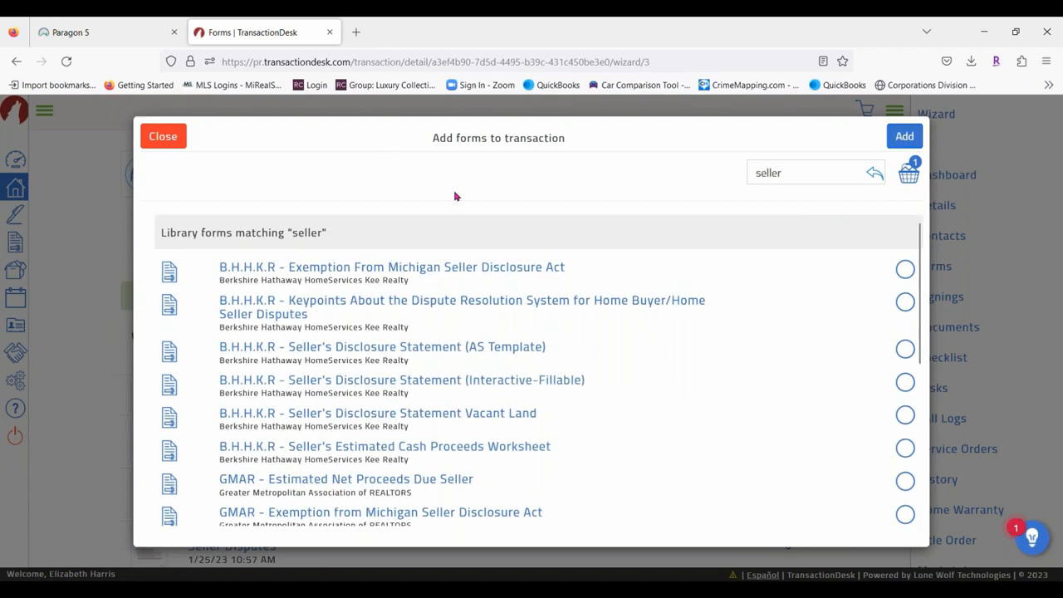
scroll(353, 380, "down", 5)
scroll(349, 394, "up", 10)
left_click_drag(795, 172, 664, 169)
Search 'Data shee', tick MiRealSource - Data Sheet - Residential/Condo (Rev 4/21), and add the chosen forms.
type("P")
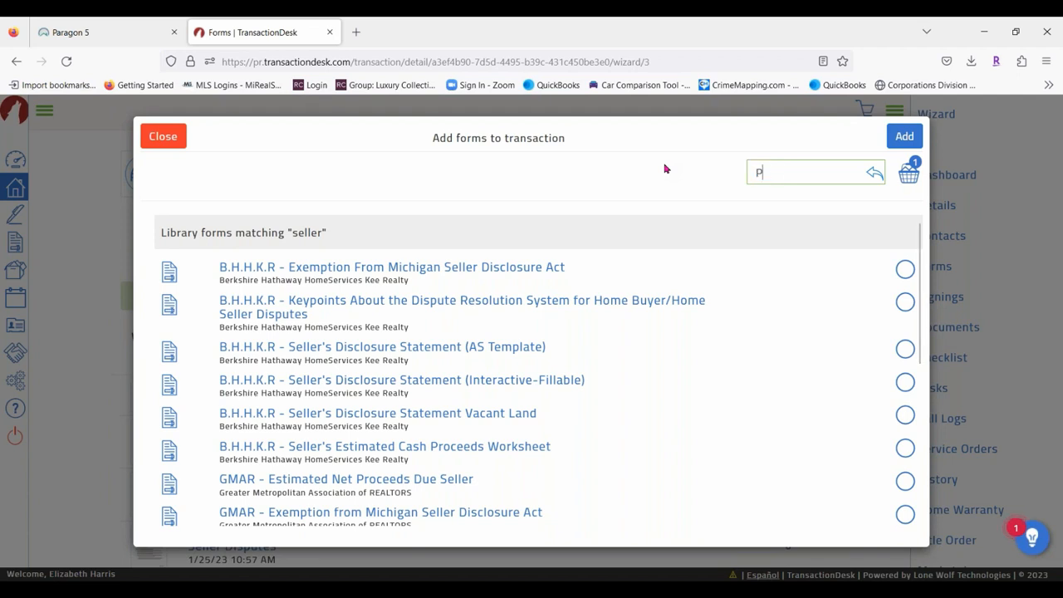
type("urchase A")
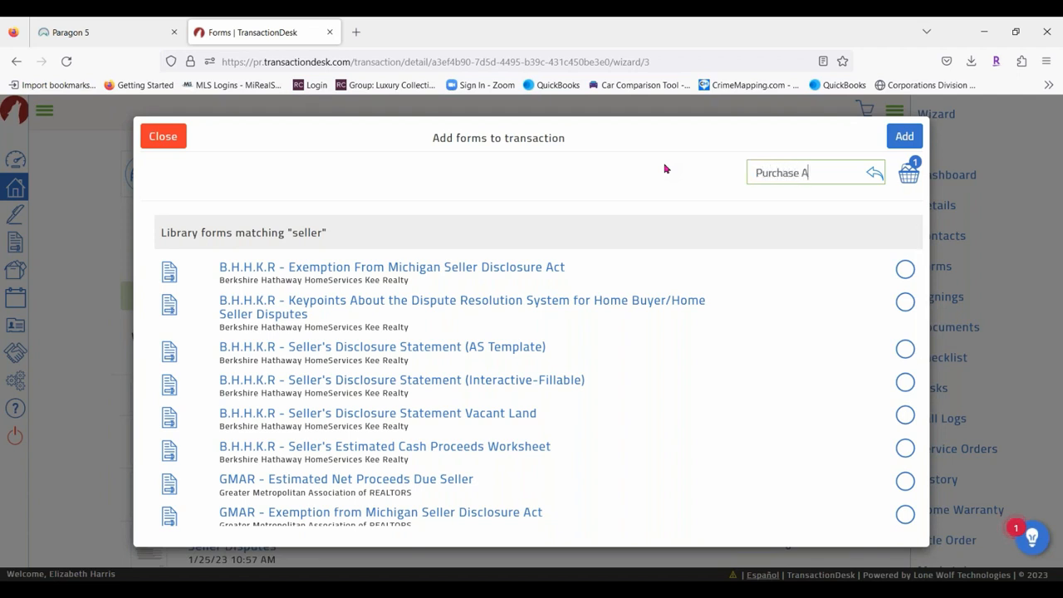
type("greemen")
type("d")
key("BackSpace")
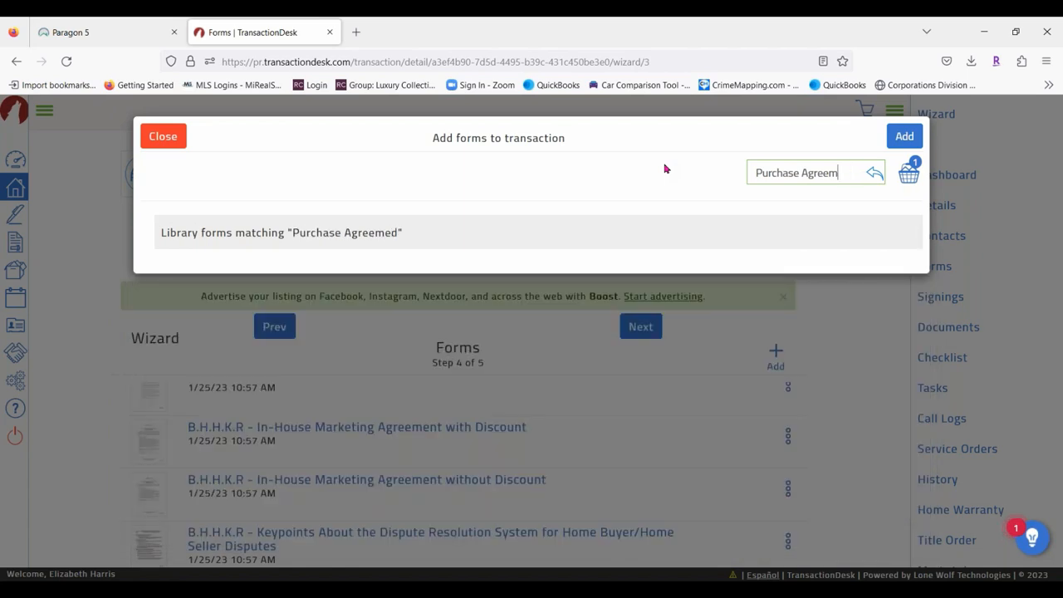
key("BackSpace")
key("BackSpace")
key("BackSpace")
key("BackSpace")
key("BackSpace")
key("BackSpace")
key("BackSpace")
key("BackSpace")
key("BackSpace")
key("BackSpace")
key("BackSpace")
key("BackSpace")
key("BackSpace")
key("BackSpace")
key("BackSpace")
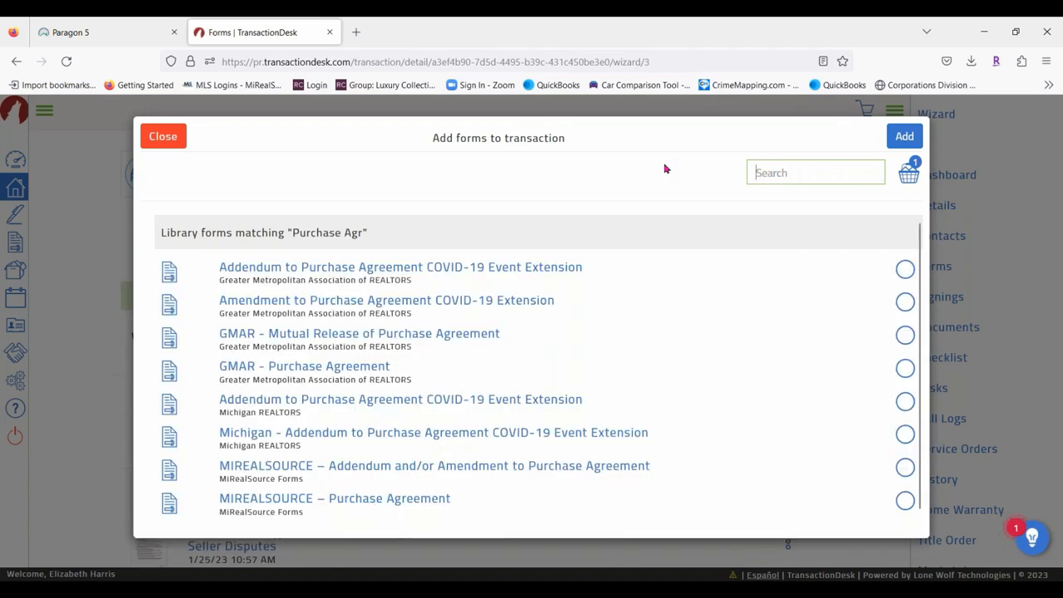
type("Data s")
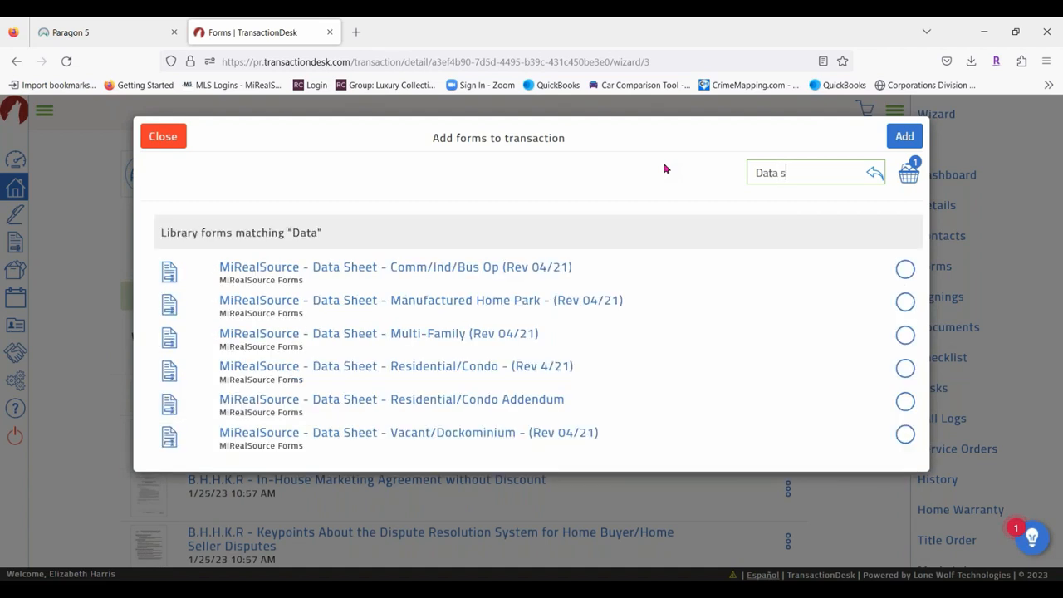
type("heet")
left_click(349, 374)
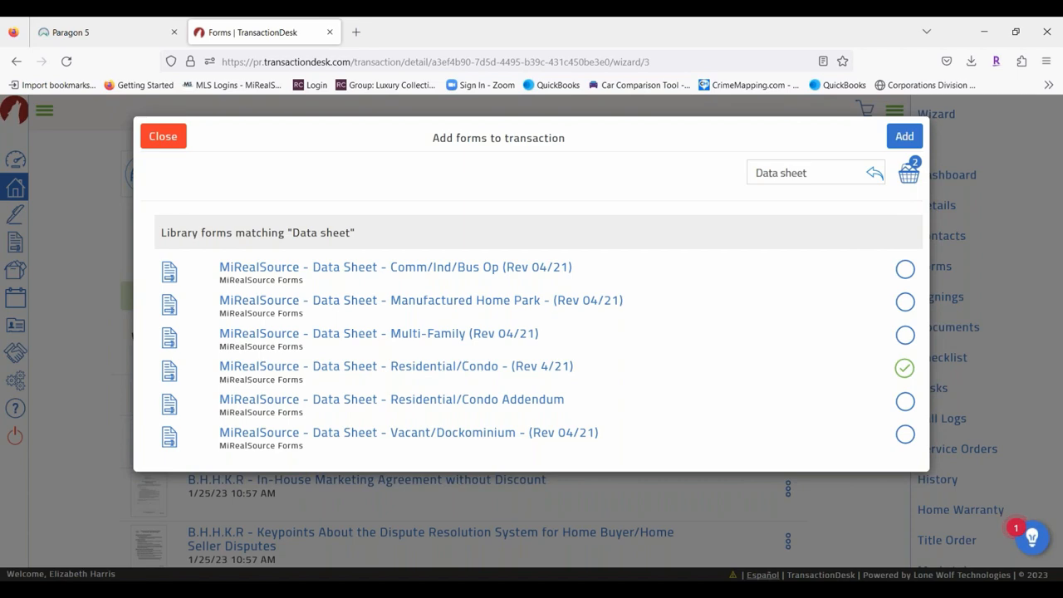
left_click(905, 136)
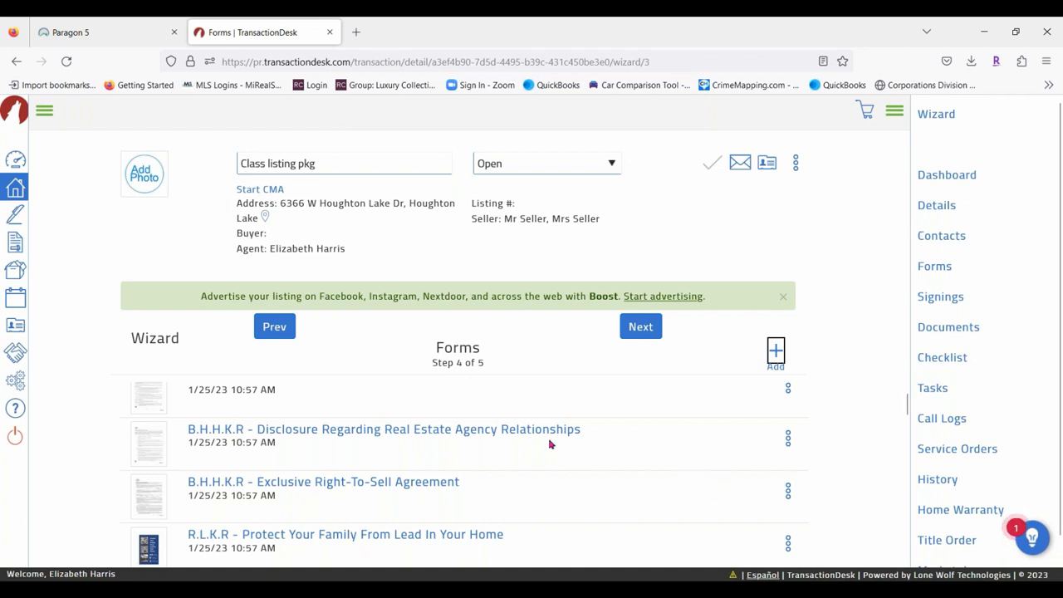
Open the B.H.H.K.R - Seller's Disclosure Statement from the wizard's Forms list.
scroll(586, 456, "down", 3)
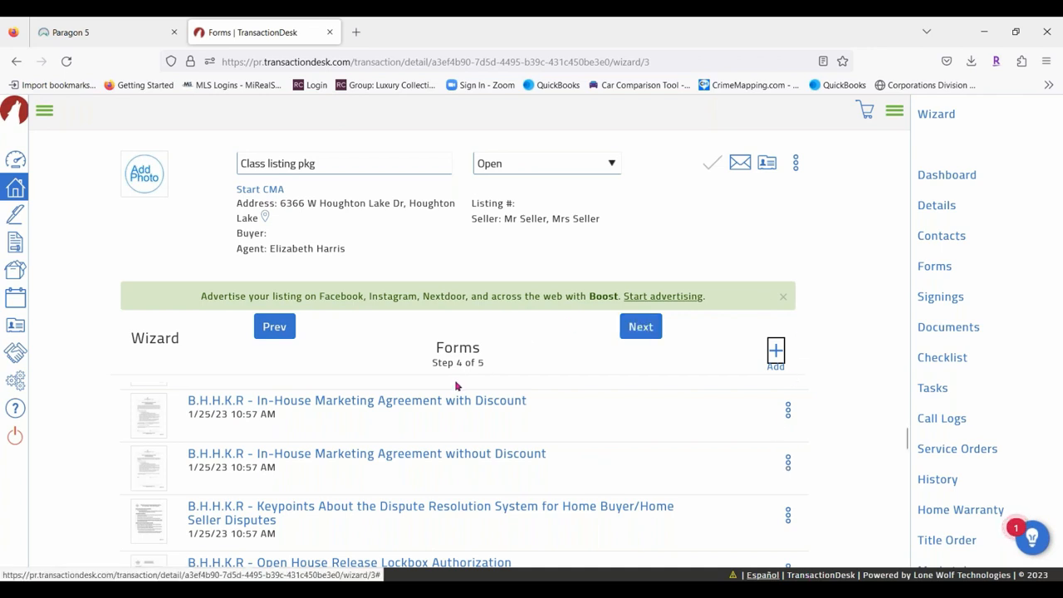
scroll(632, 415, "down", 1)
scroll(653, 445, "down", 2)
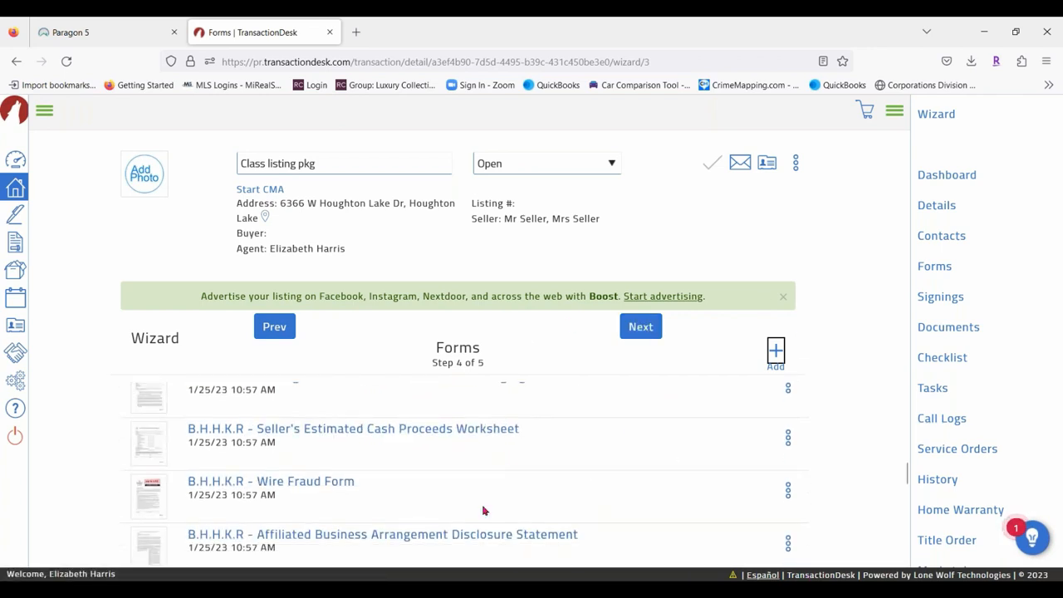
scroll(518, 456, "down", 1)
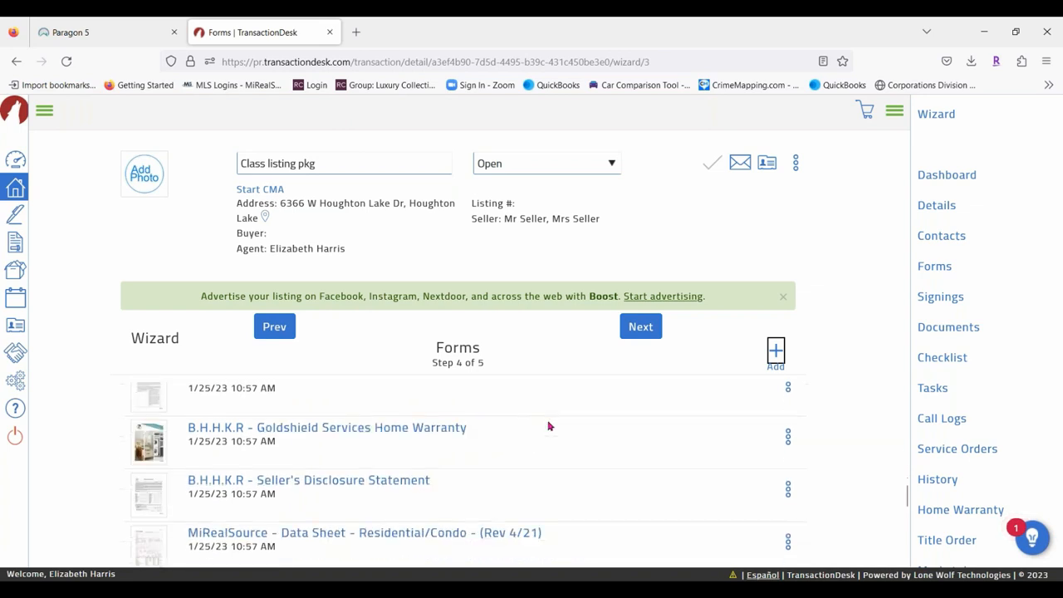
left_click(382, 480)
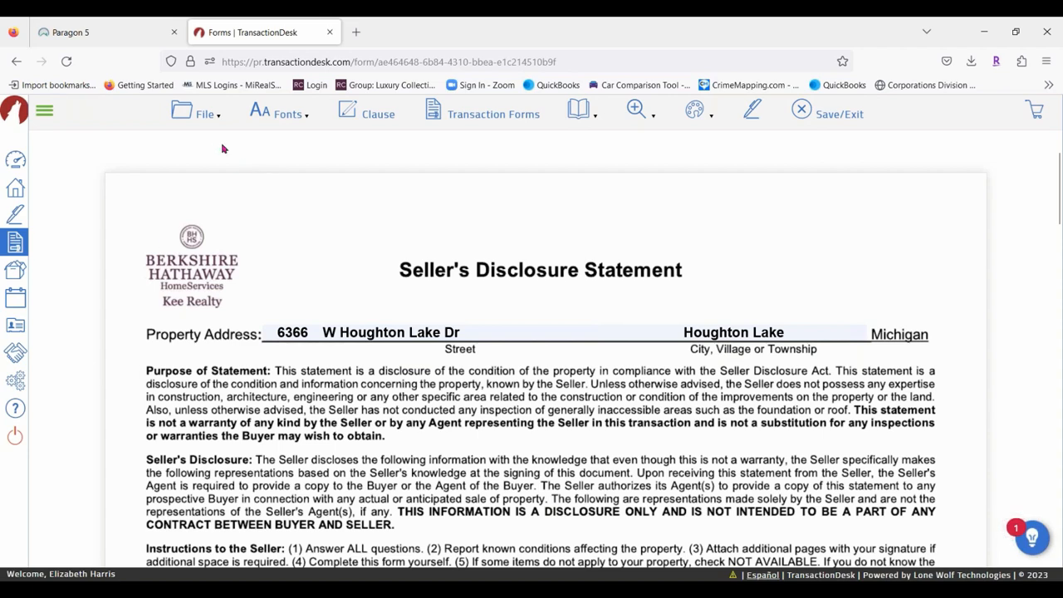
Use File > Send > Email to attach the Seller's Disclosure Statement to a new email.
left_click(213, 118)
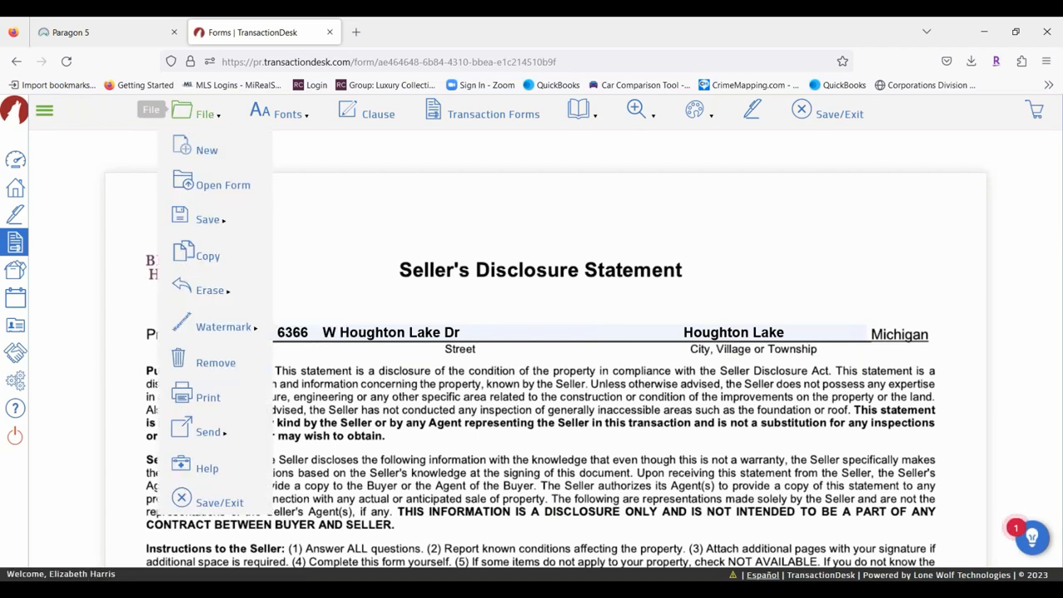
mouse_move(207, 432)
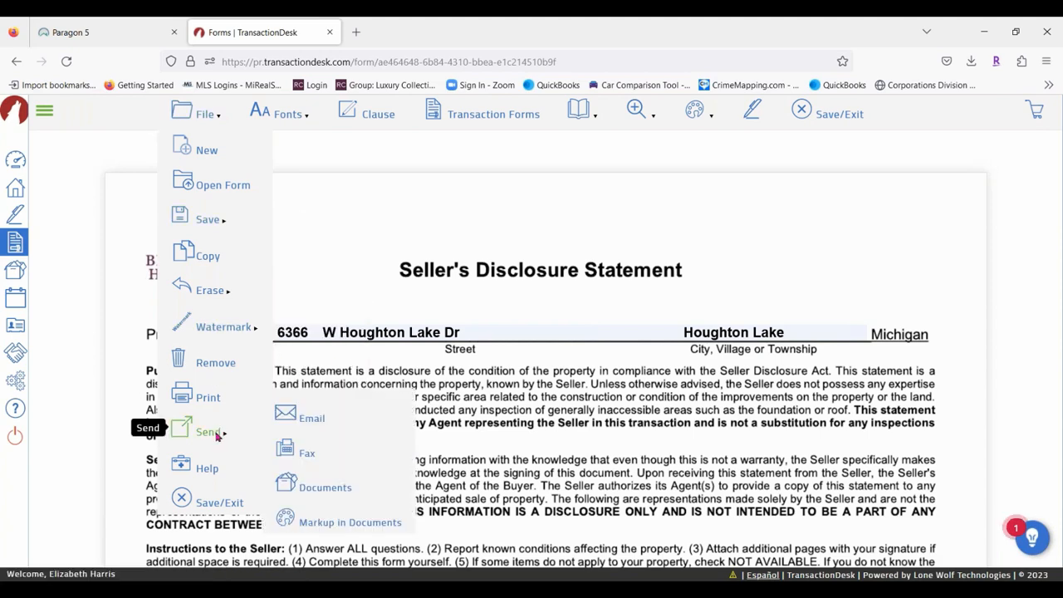
left_click(305, 418)
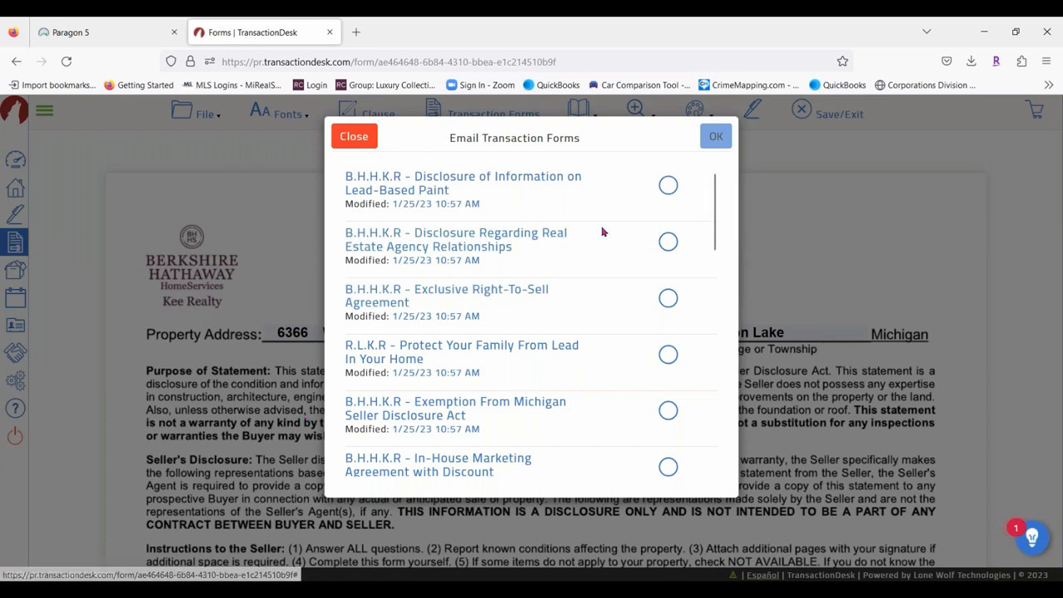
scroll(589, 247, "down", 5)
scroll(589, 247, "down", 2)
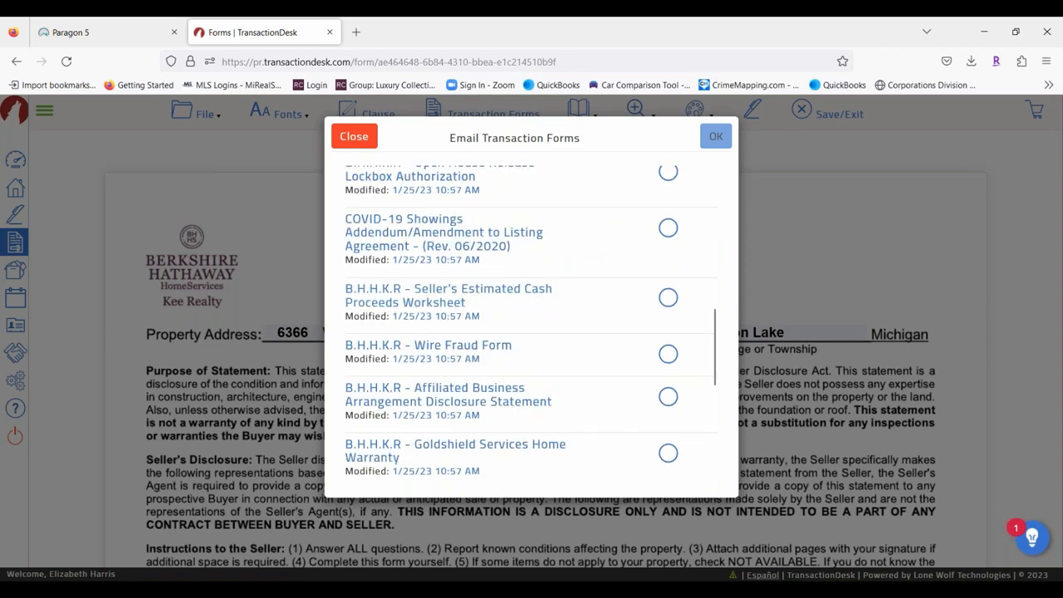
scroll(586, 365, "down", 3)
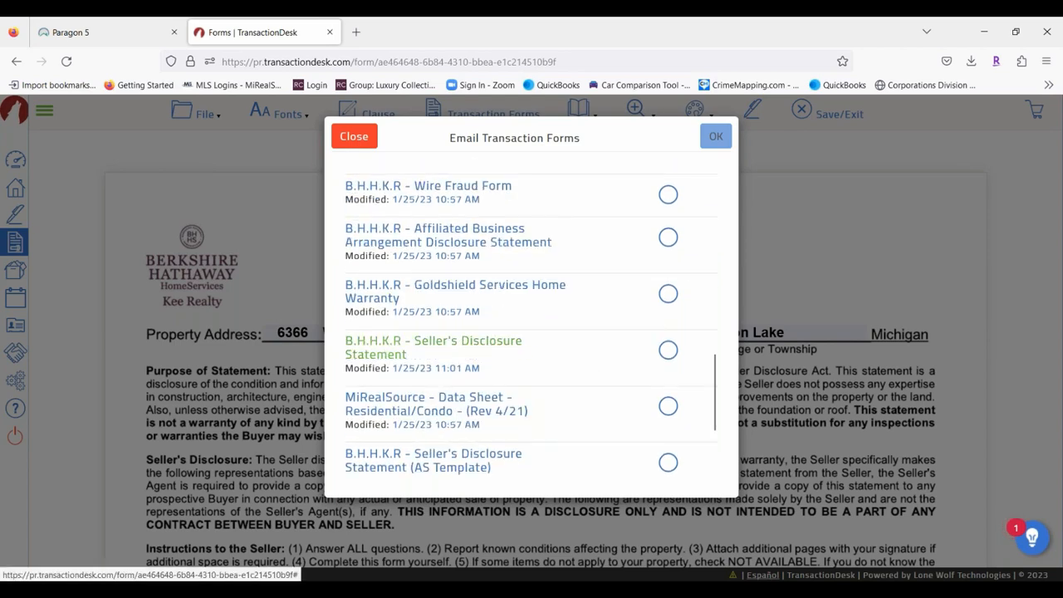
left_click(669, 351)
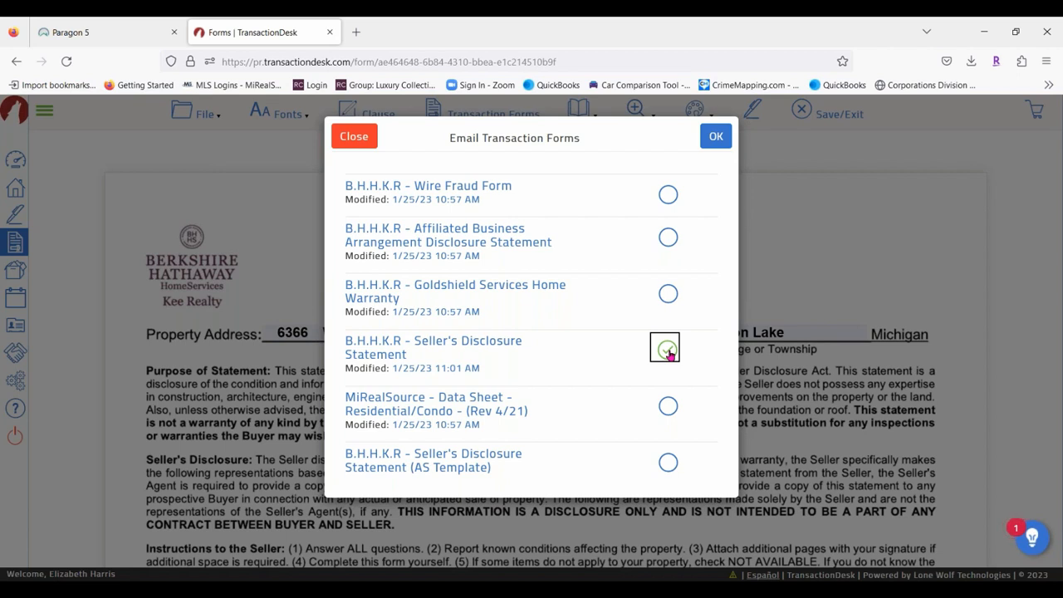
left_click(716, 136)
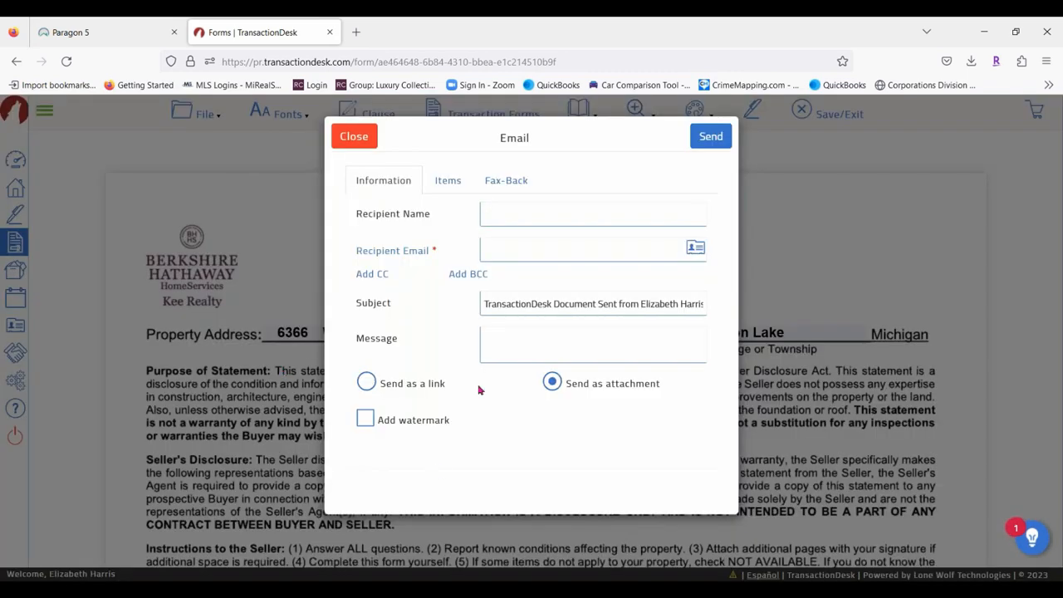
left_click(491, 210)
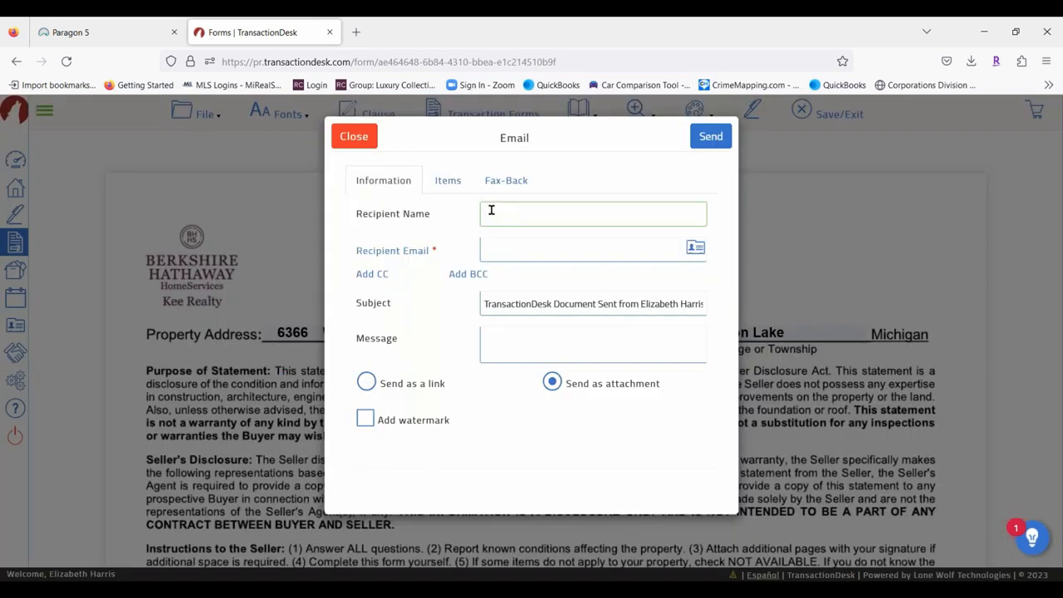
Address the email to Mr Seller's suggested e-mail with subject 'Sellers disclosure statement'.
type("m")
type("Mr seller")
key("Tab")
key("Tab")
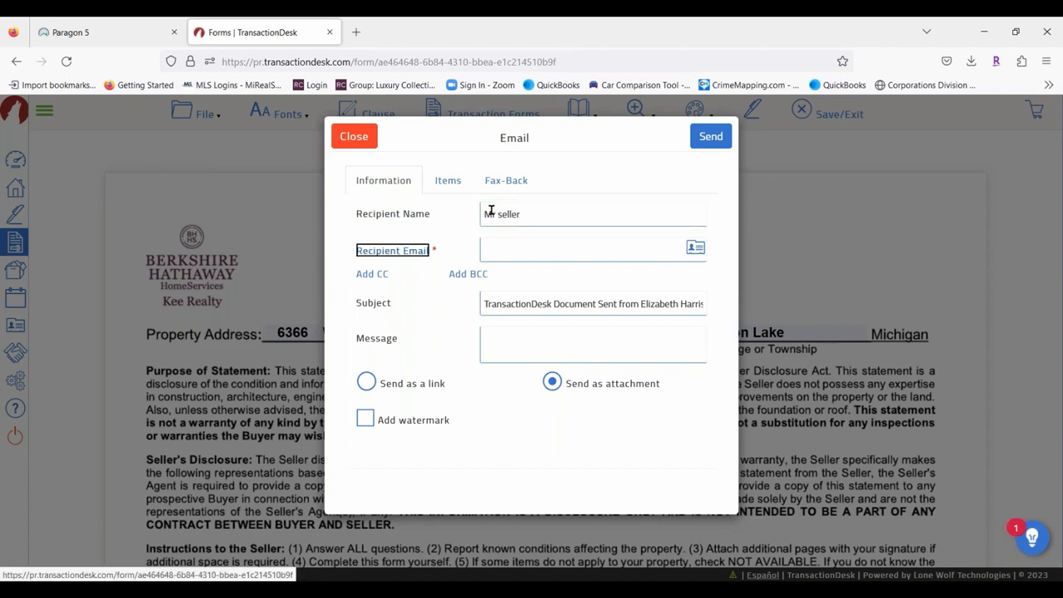
type("Lisa")
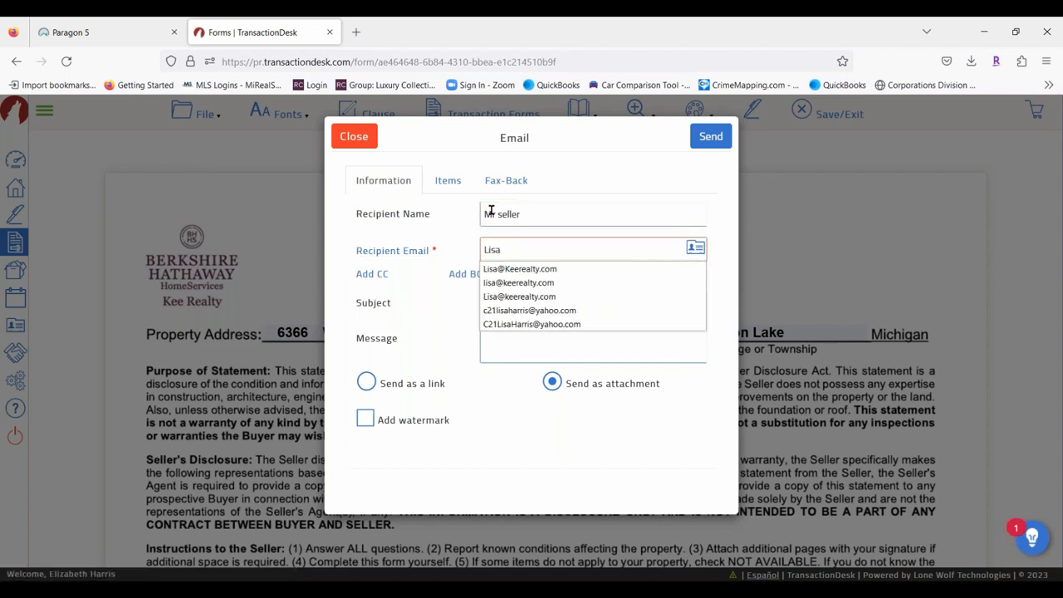
left_click(548, 270)
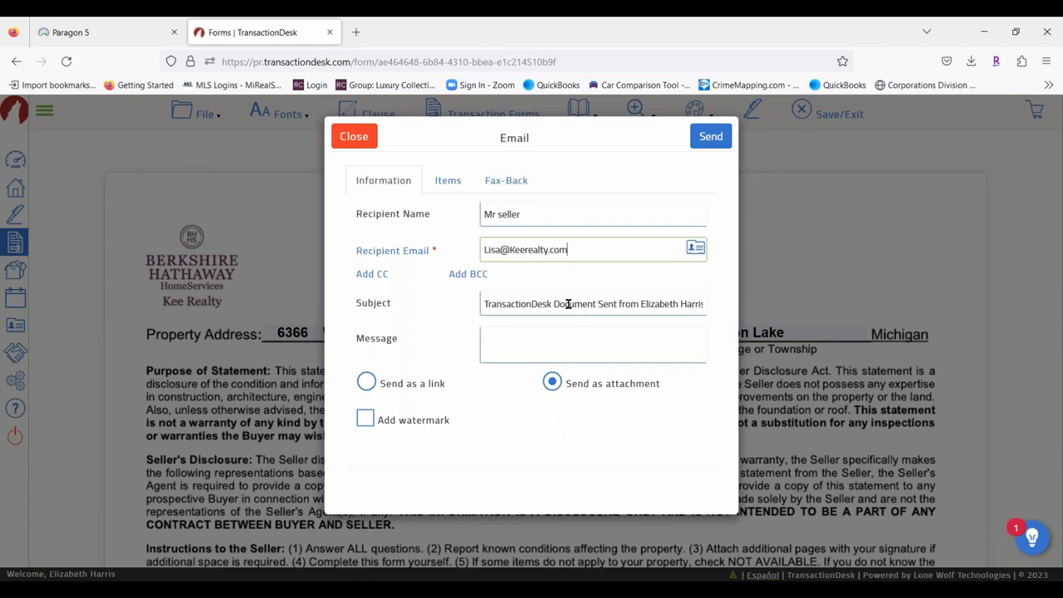
left_click_drag(484, 304, 415, 350)
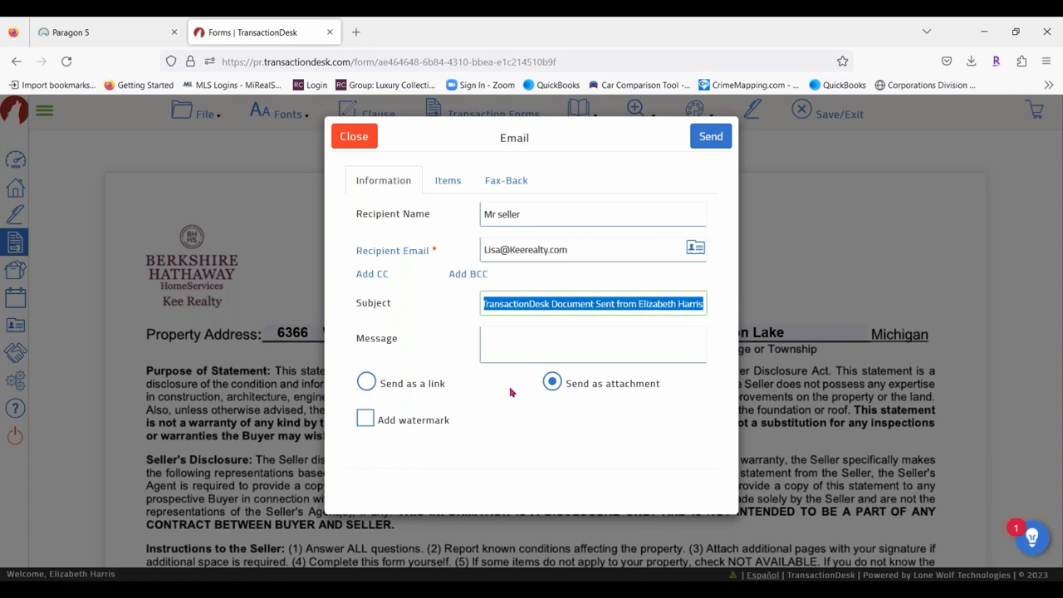
type("Seller")
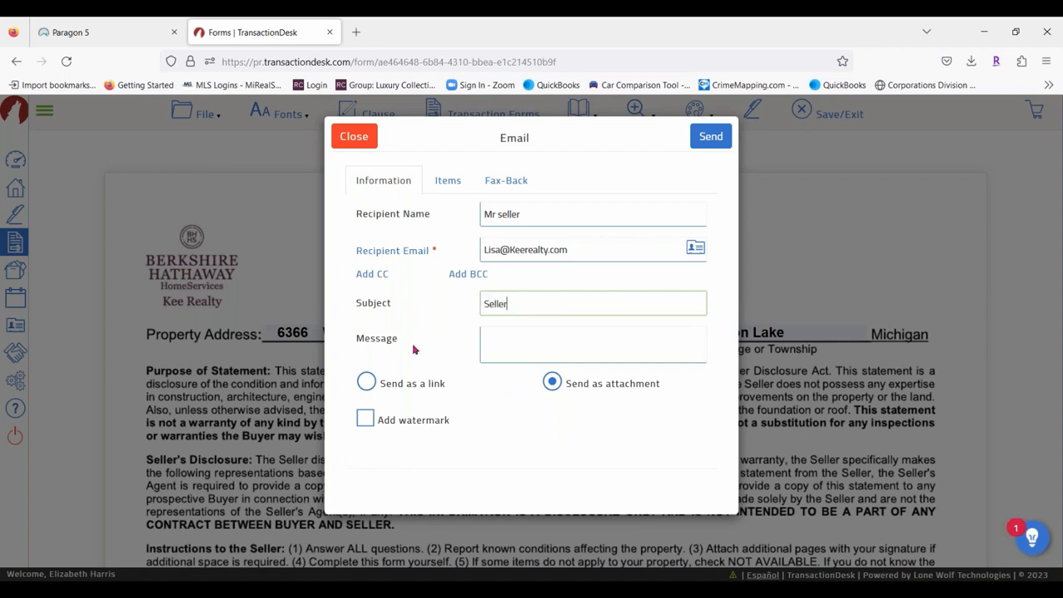
type("s disclosure statement")
left_click(522, 332)
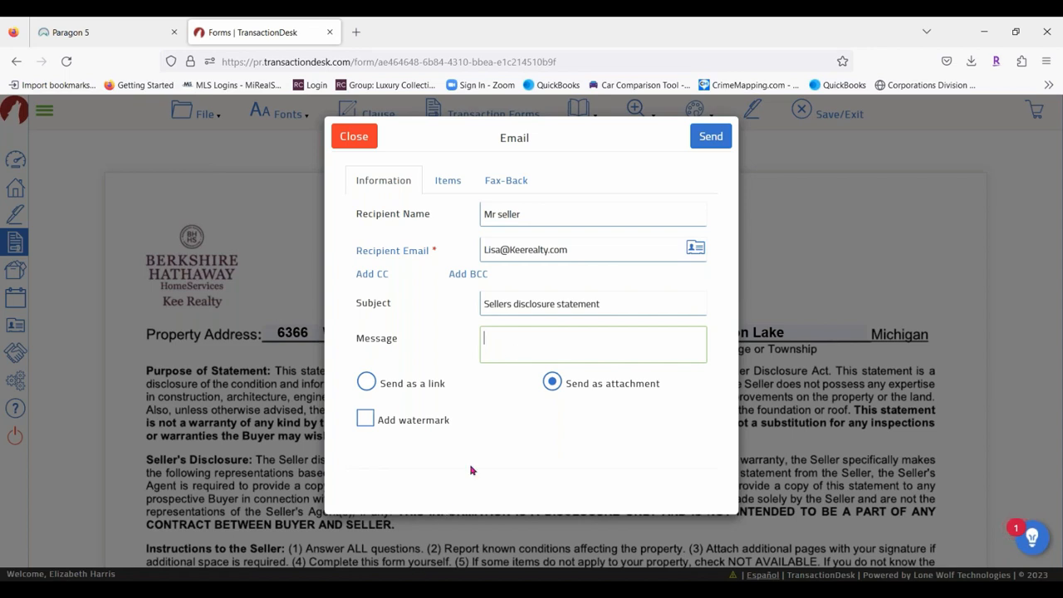
Send the form as an editable link expiring 01/31/2023.
left_click(367, 382)
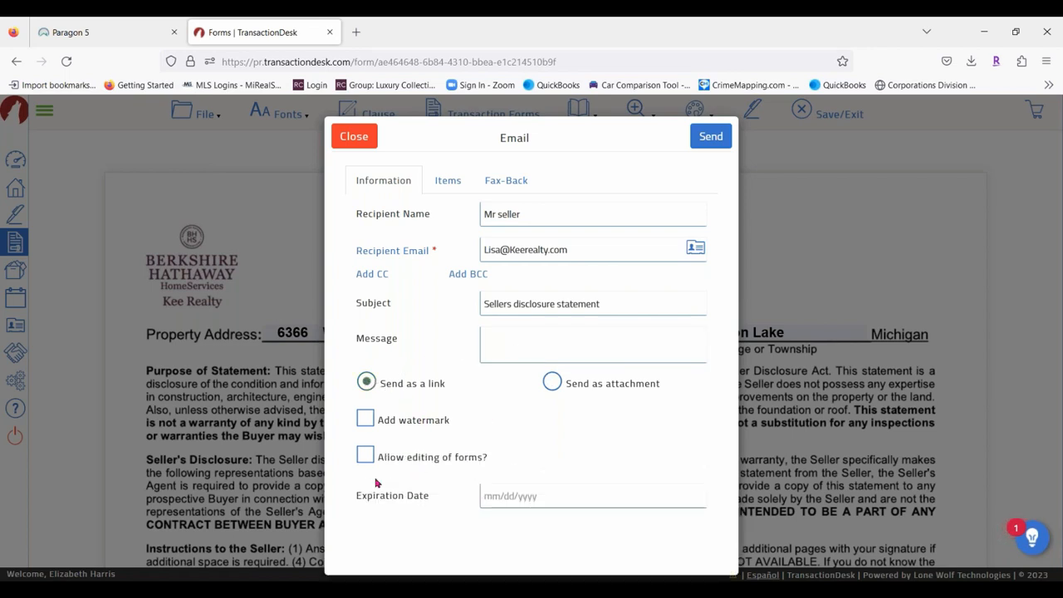
left_click(364, 455)
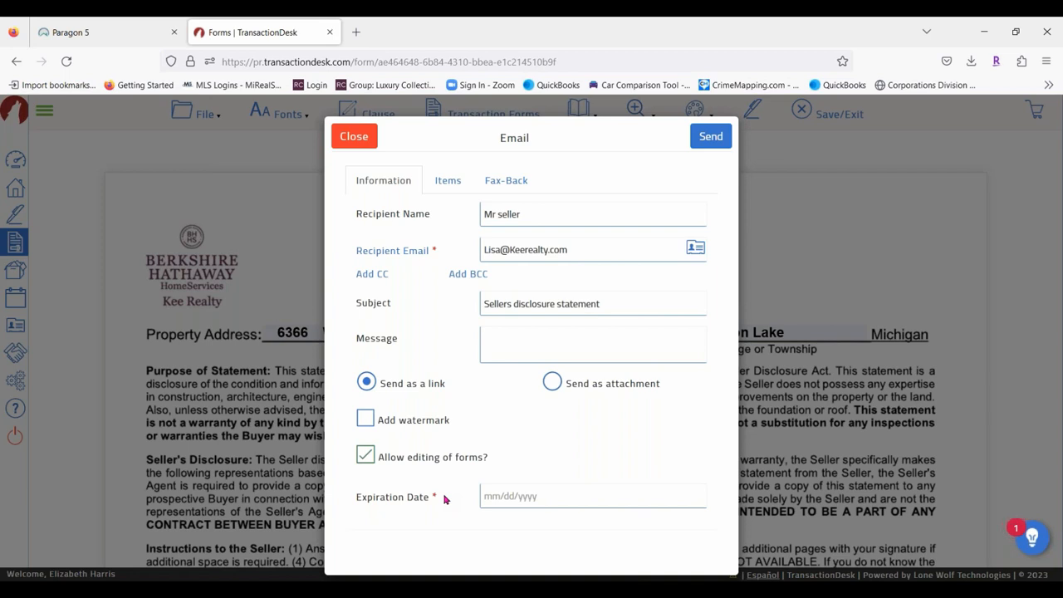
left_click(518, 497)
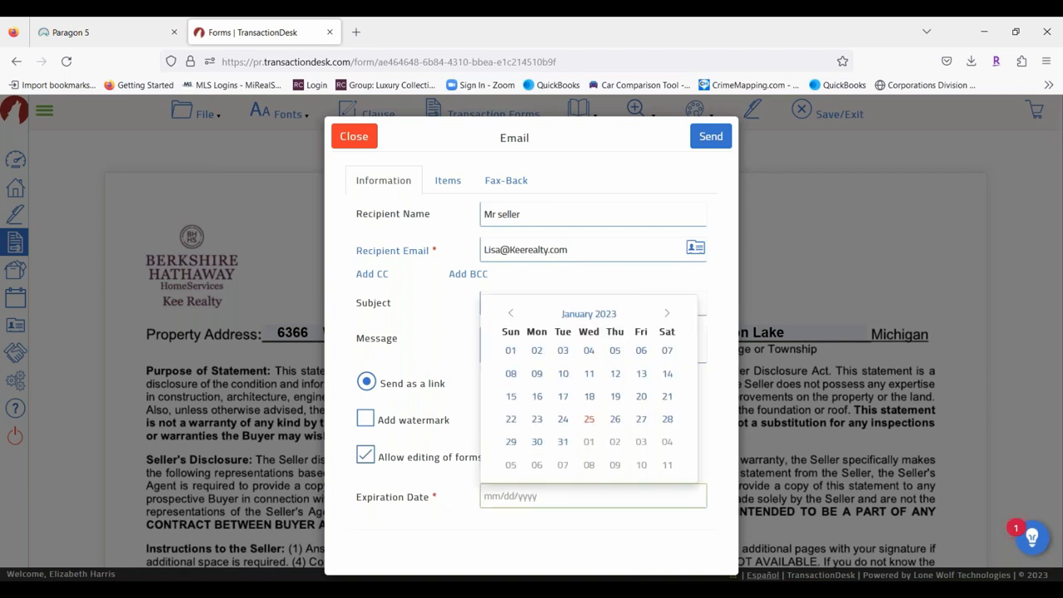
left_click(562, 442)
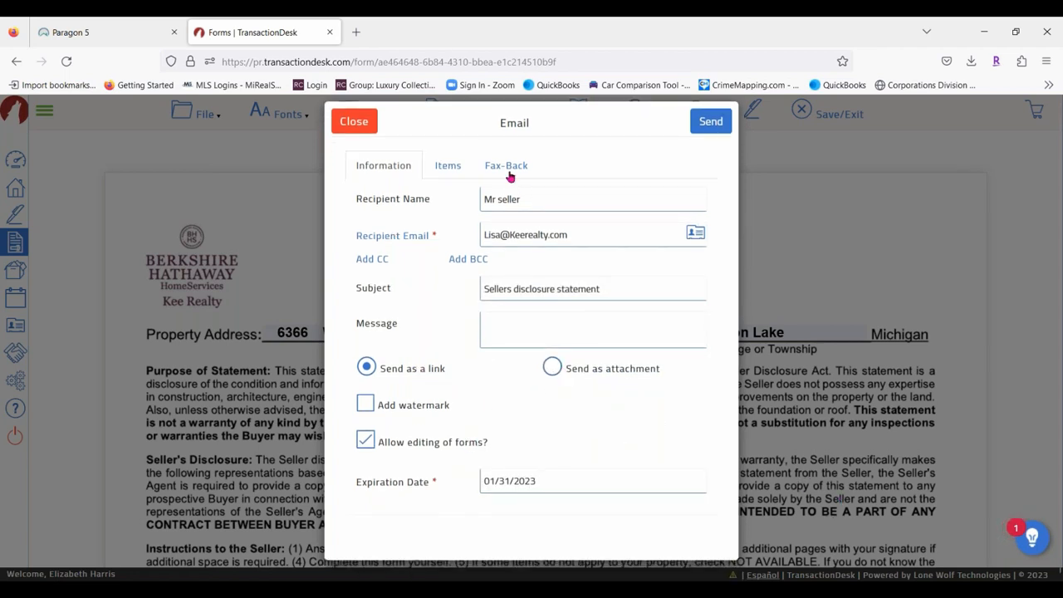
left_click(711, 131)
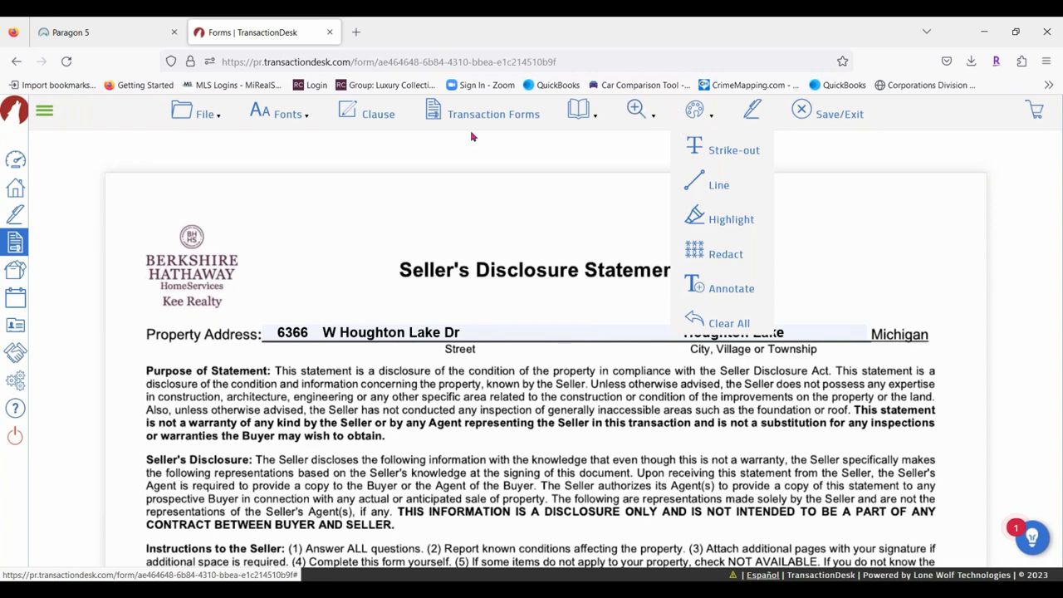
left_click(356, 31)
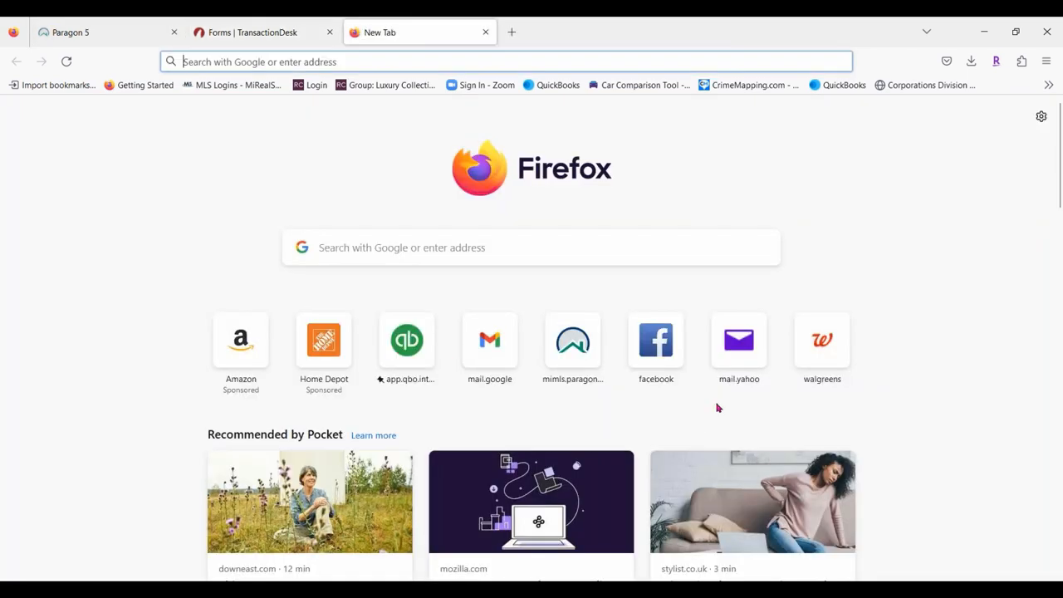
In Gmail, open the Sellers disclosure statement email and follow its document link.
left_click(489, 341)
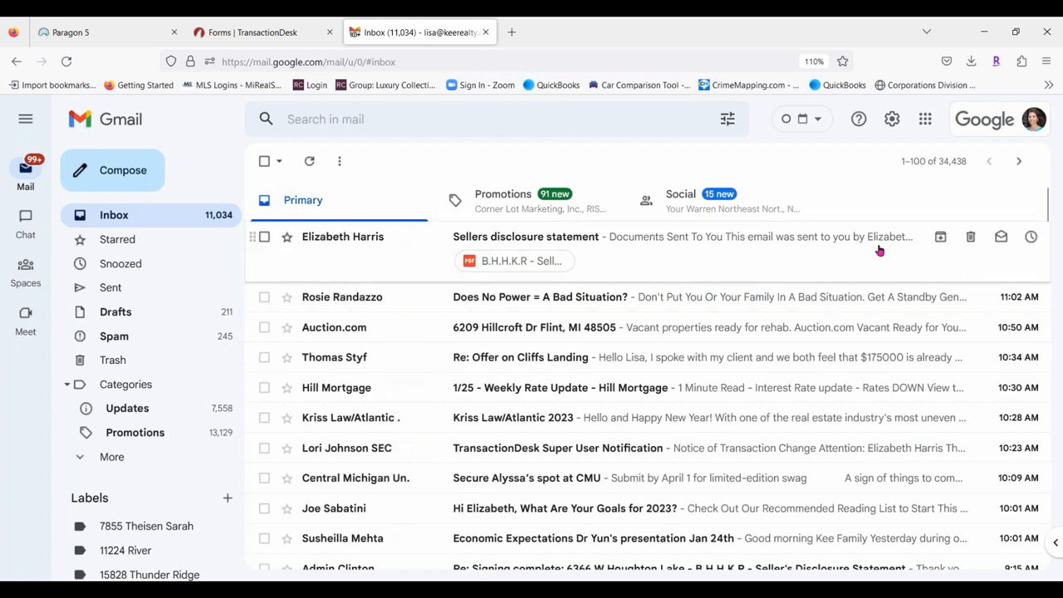
left_click(777, 239)
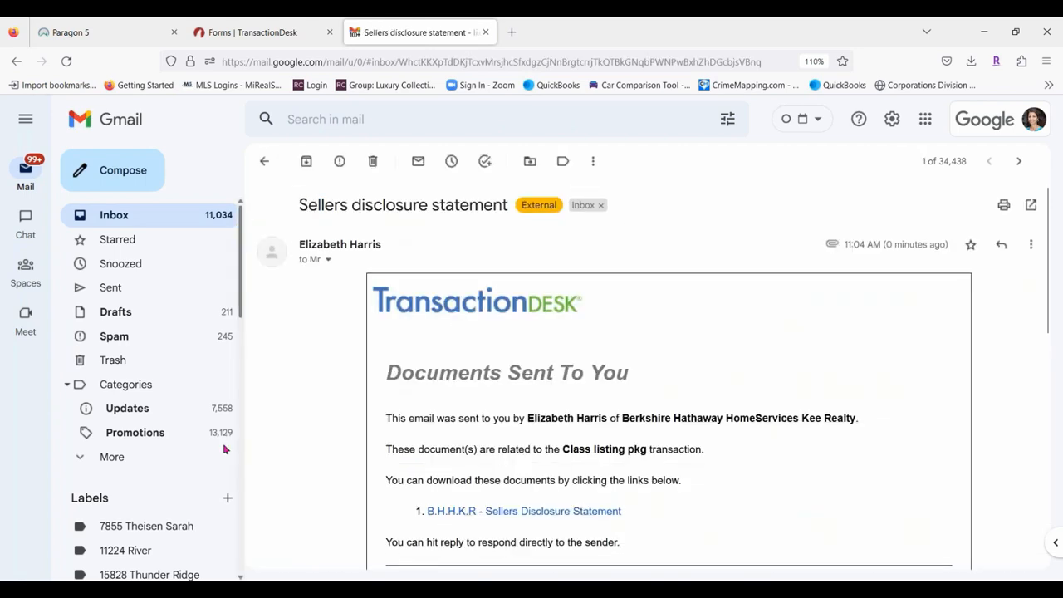
scroll(653, 349, "down", 2)
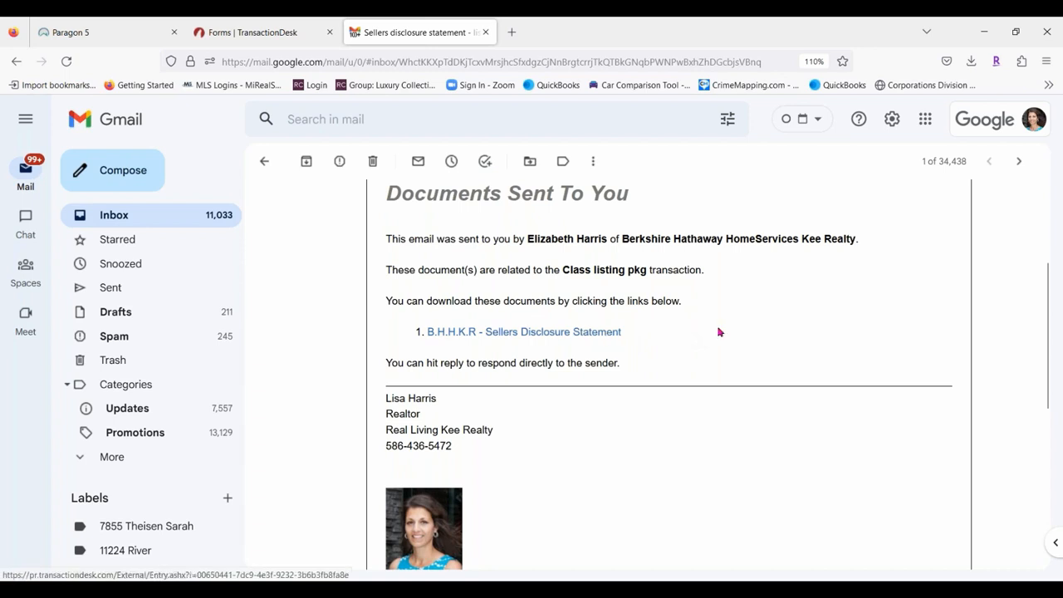
scroll(425, 276, "down", 2)
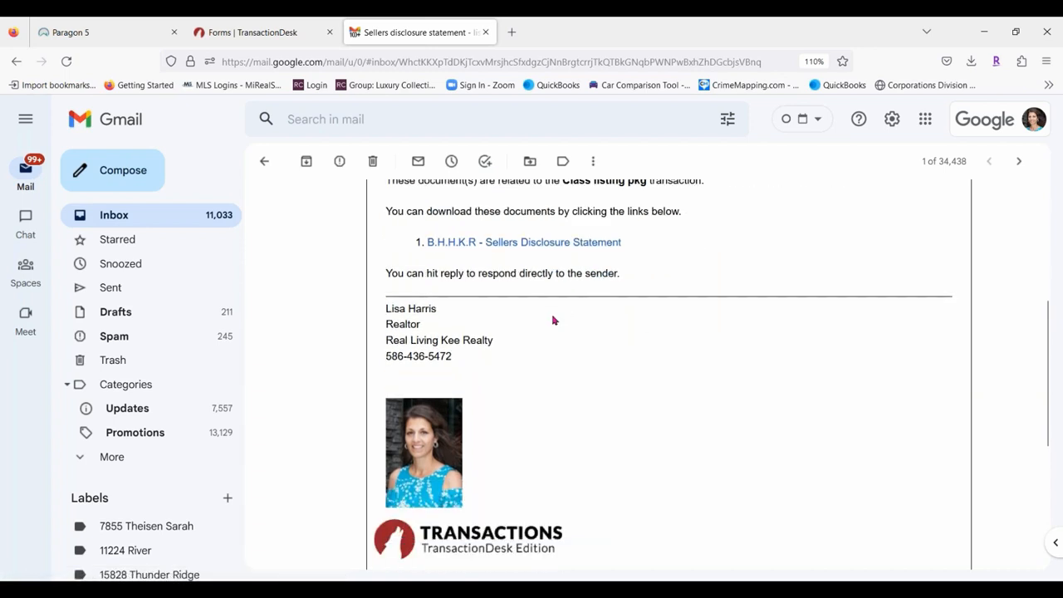
scroll(550, 322, "down", 4)
scroll(549, 326, "up", 1)
scroll(548, 326, "up", 5)
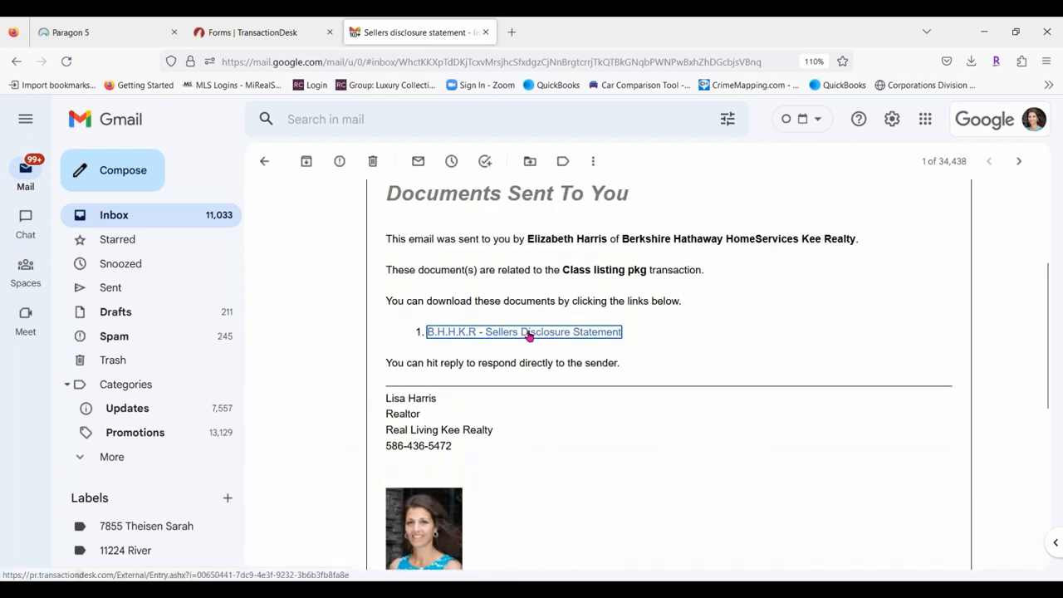
left_click(527, 333)
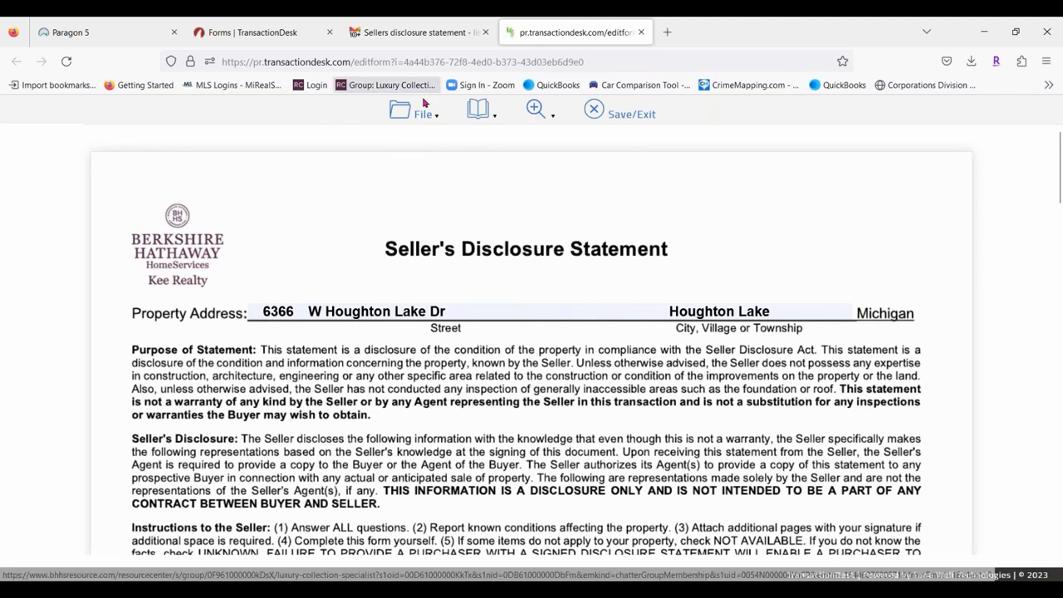
Mark Range/Oven, Dishwasher and Refrigerator as Yes in the appliance checklist.
mouse_move(415, 123)
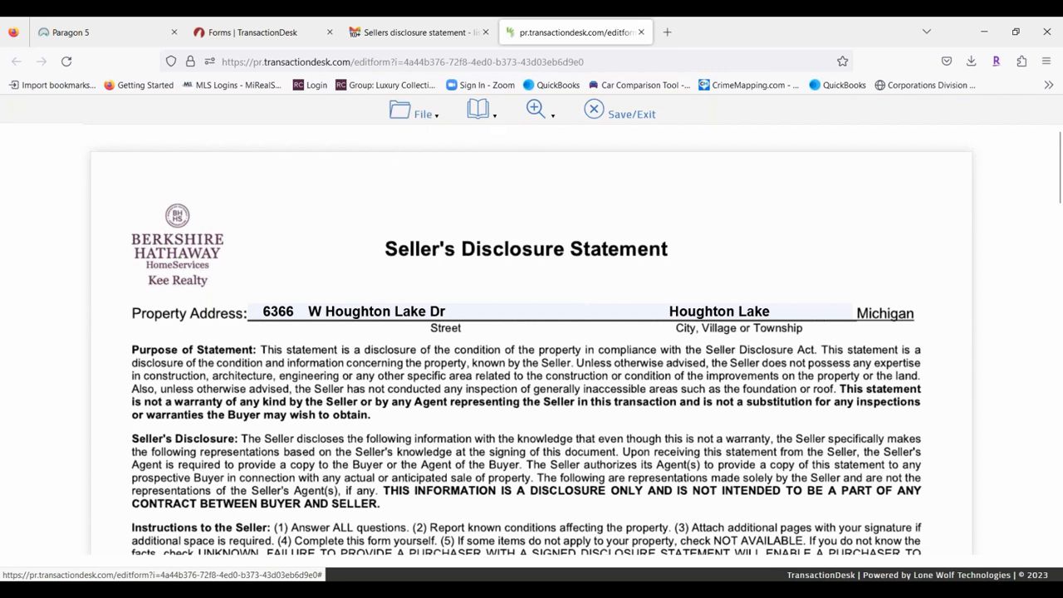
mouse_move(481, 113)
mouse_move(544, 114)
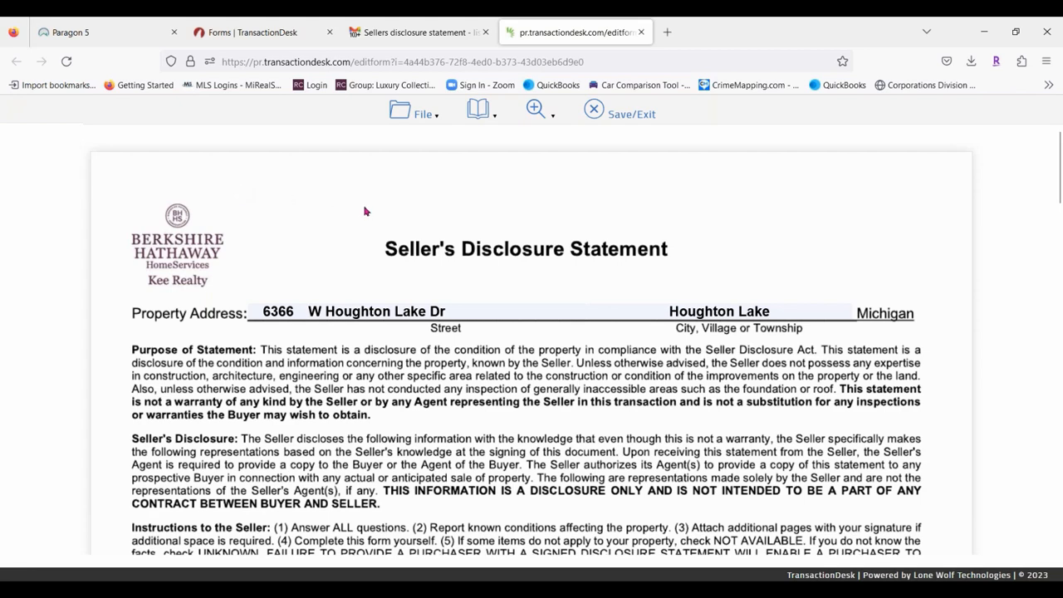
scroll(663, 550, "down", 3)
scroll(663, 550, "down", 3)
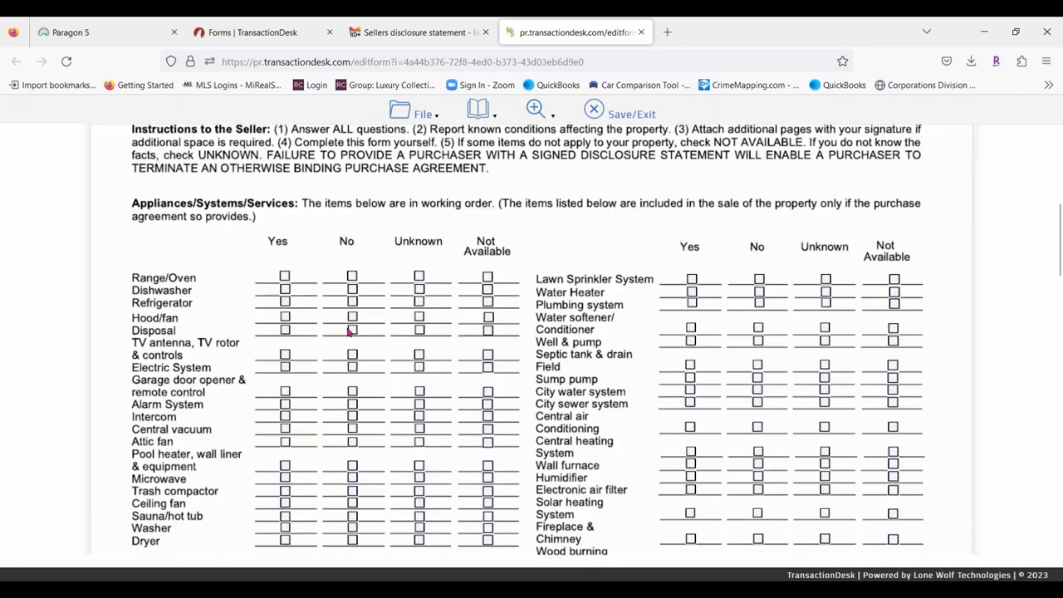
left_click(285, 275)
left_click(285, 289)
left_click(285, 303)
Mark Hood/fan, Electric System, Central vacuum, Intercom, Alarm System and garage door opener Not Available.
left_click(488, 318)
left_click(489, 369)
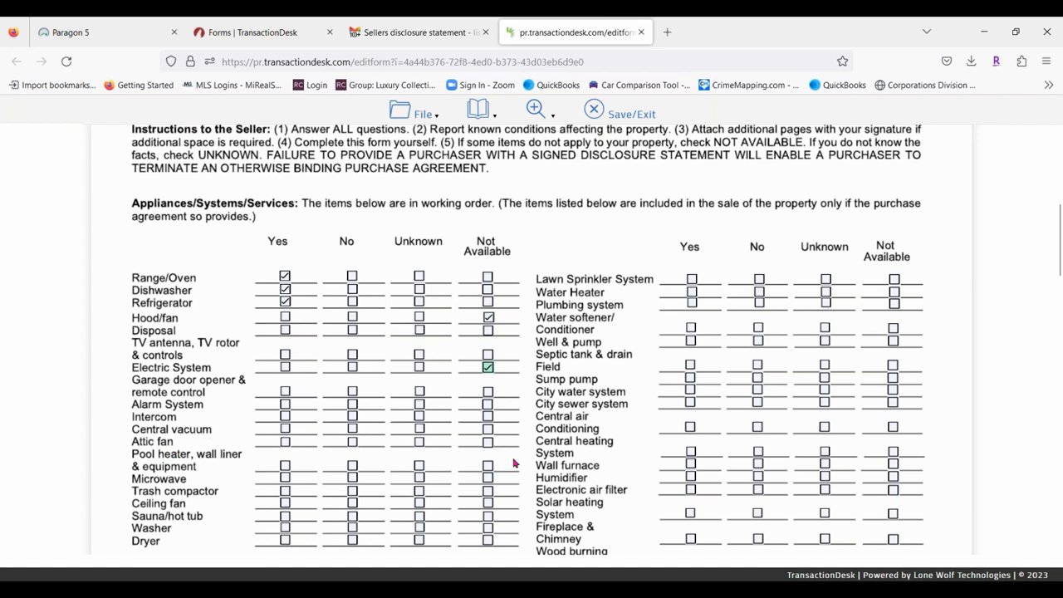
left_click(488, 429)
left_click(489, 416)
left_click(489, 404)
left_click(489, 391)
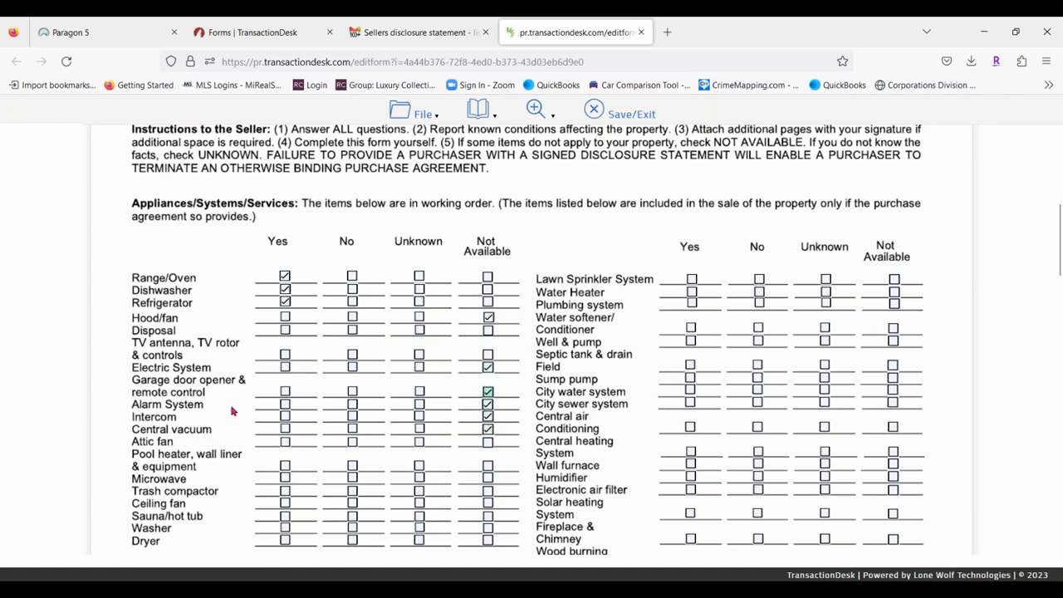
Mark pool heater, Microwave, Sauna/hot tub, Dryer, Lawn Sprinkler, Water Heater, Water softener, Well & pump Yes.
left_click(285, 465)
left_click(285, 478)
left_click(284, 516)
left_click(285, 540)
left_click(692, 280)
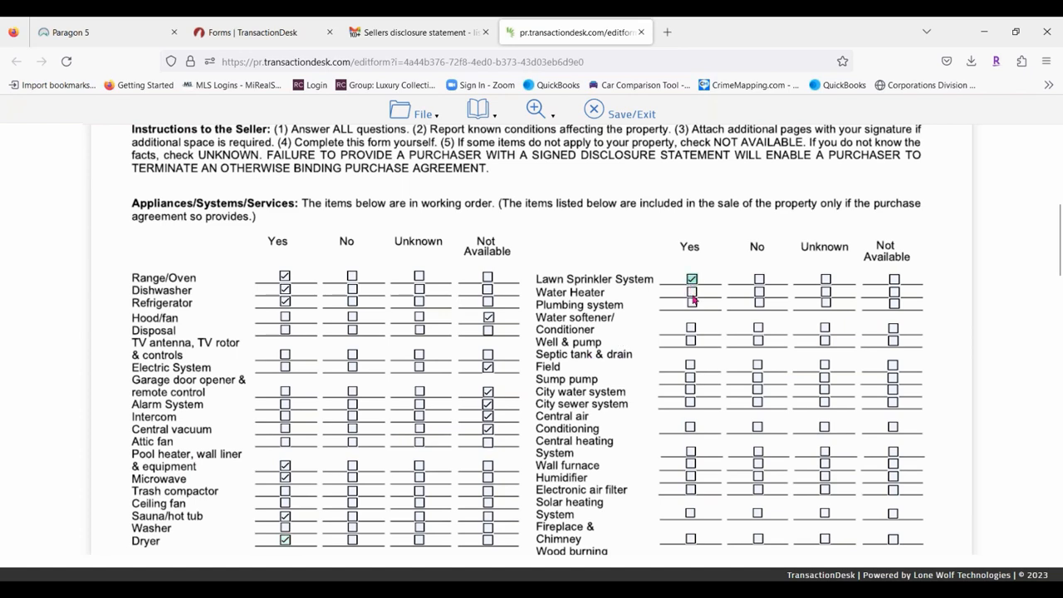
left_click(692, 293)
left_click(690, 328)
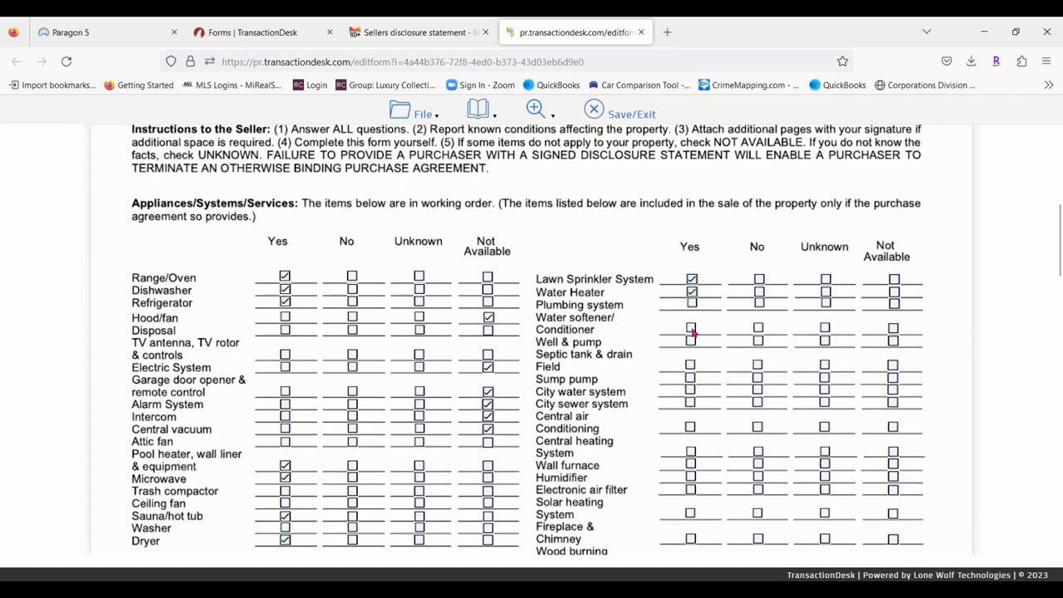
left_click(690, 340)
Answer Yes to basement water and explain that the failed sump pump was replaced.
scroll(425, 459, "down", 5)
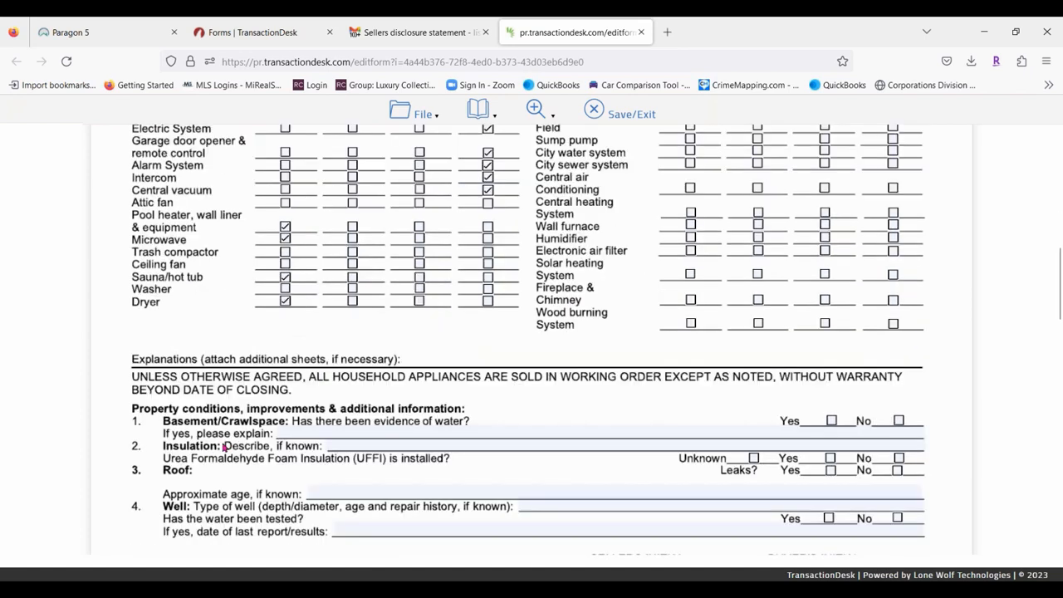
left_click(835, 265)
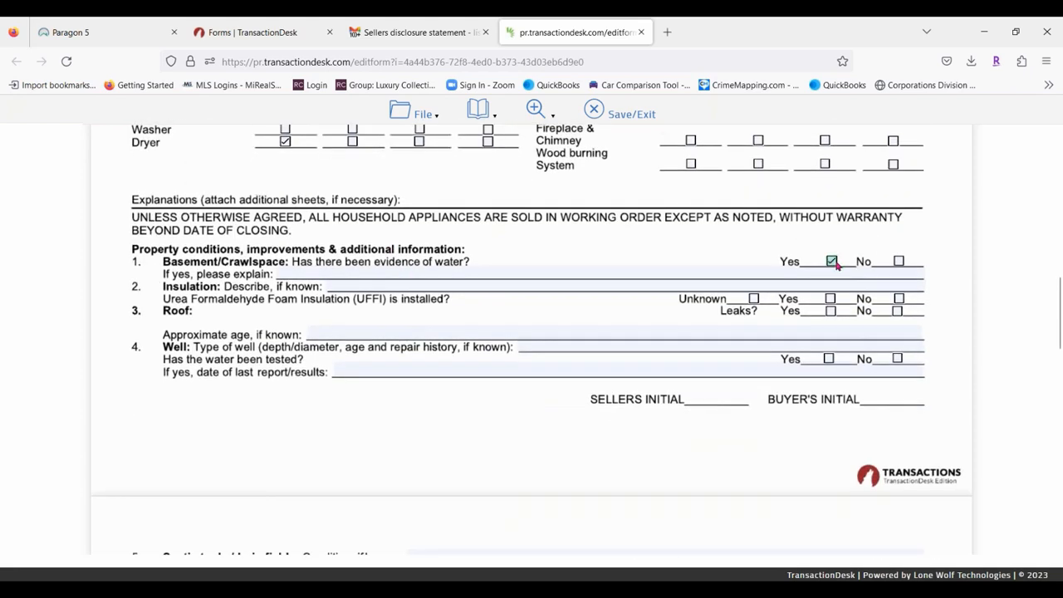
left_click(316, 275)
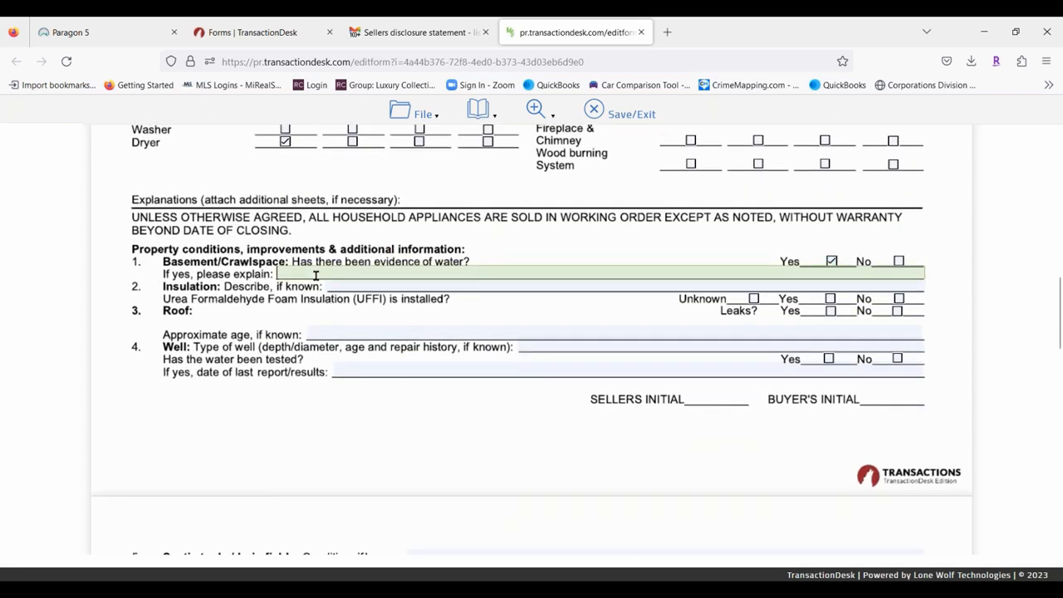
type("Sumb PumpbPump")
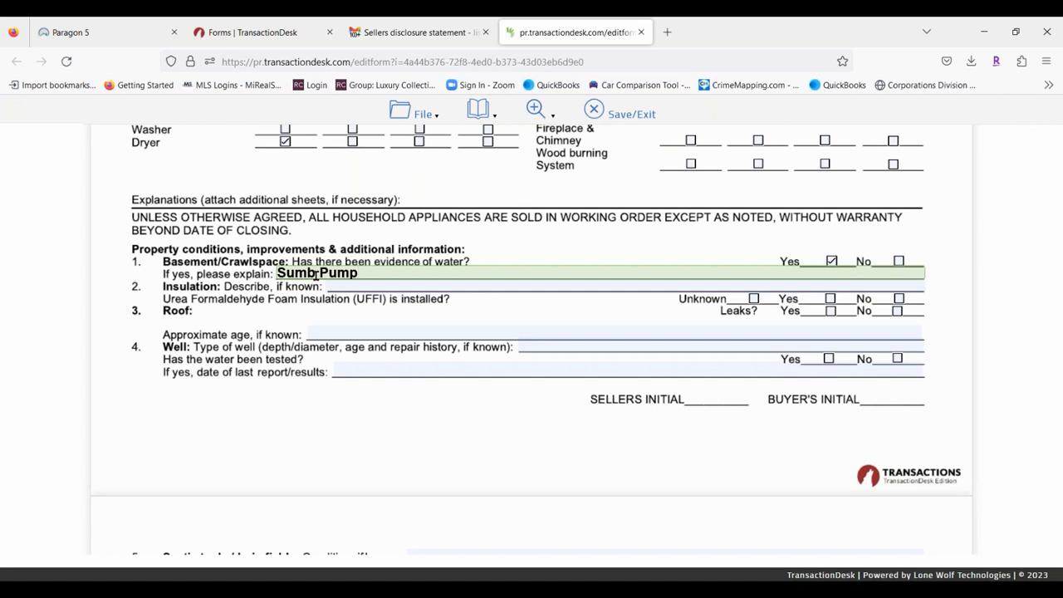
type(" failed has been ")
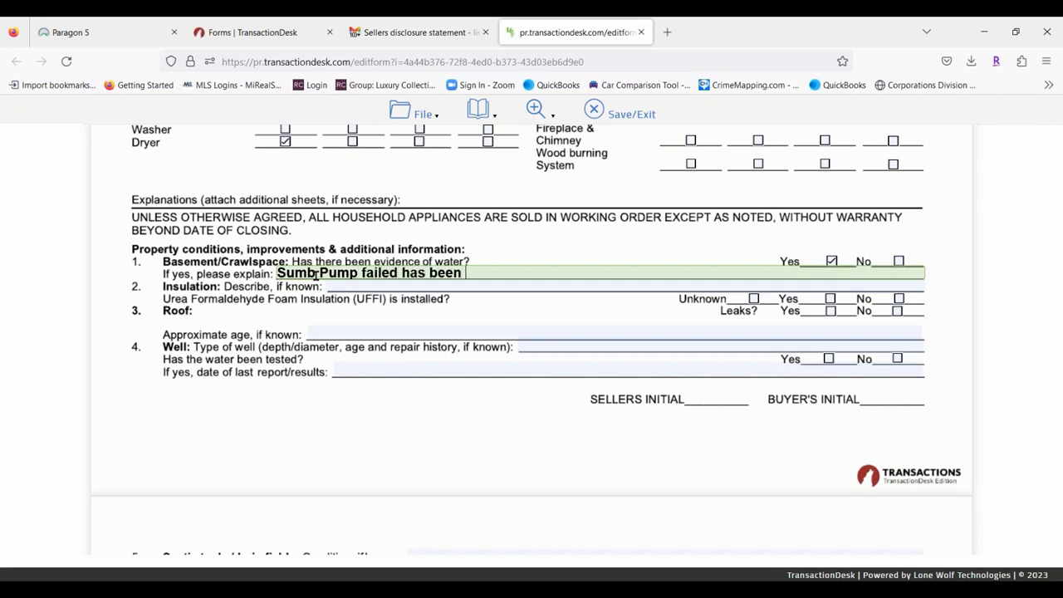
type("replaced")
Answer No to UFFI and roof leaks, and enter the roof age as '10 years old'.
left_click(899, 298)
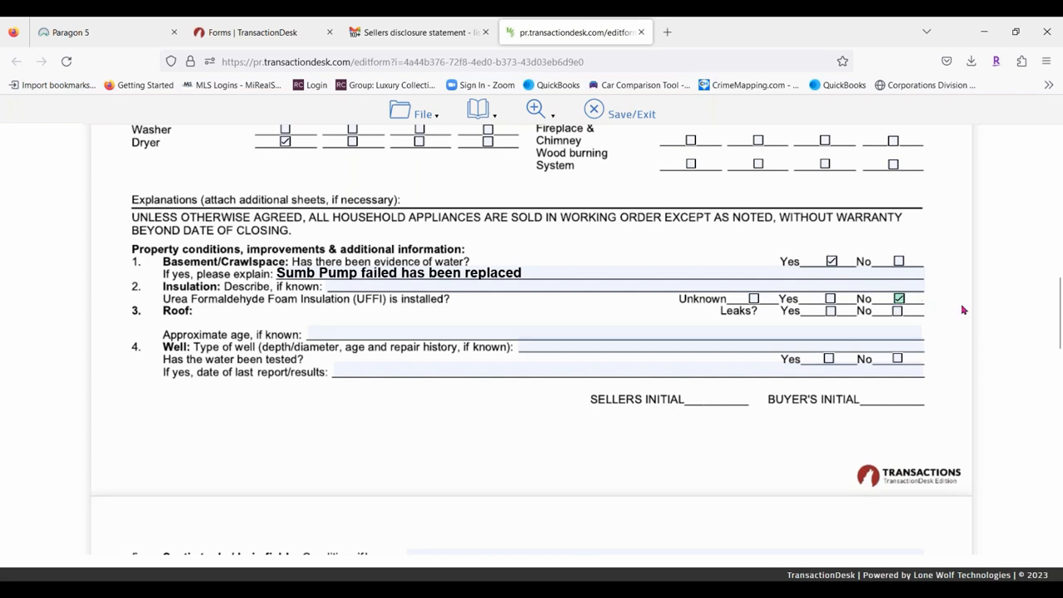
left_click(897, 311)
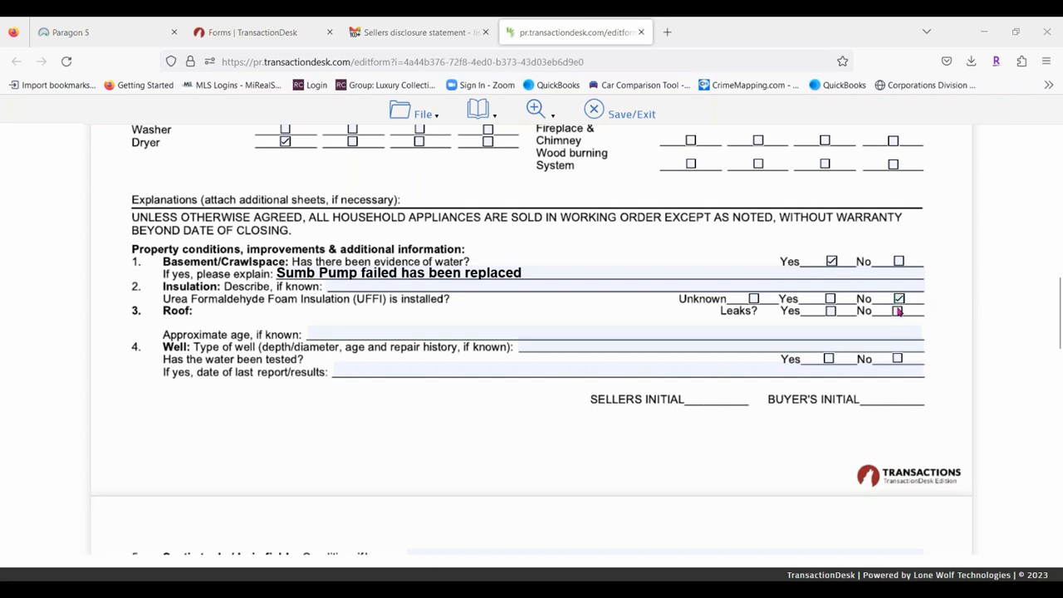
left_click(336, 330)
type("10 ")
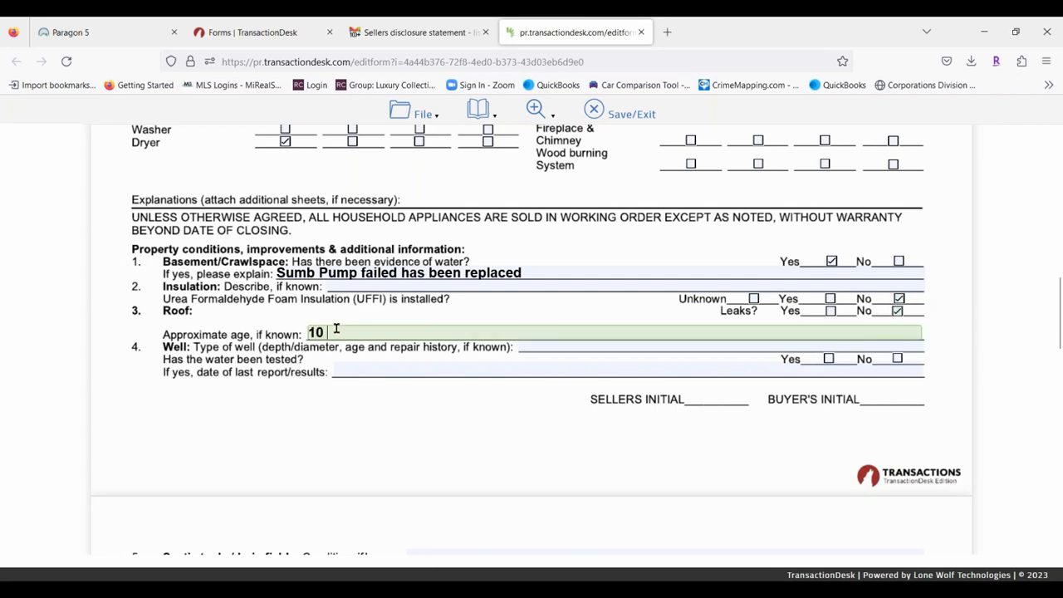
type("years old")
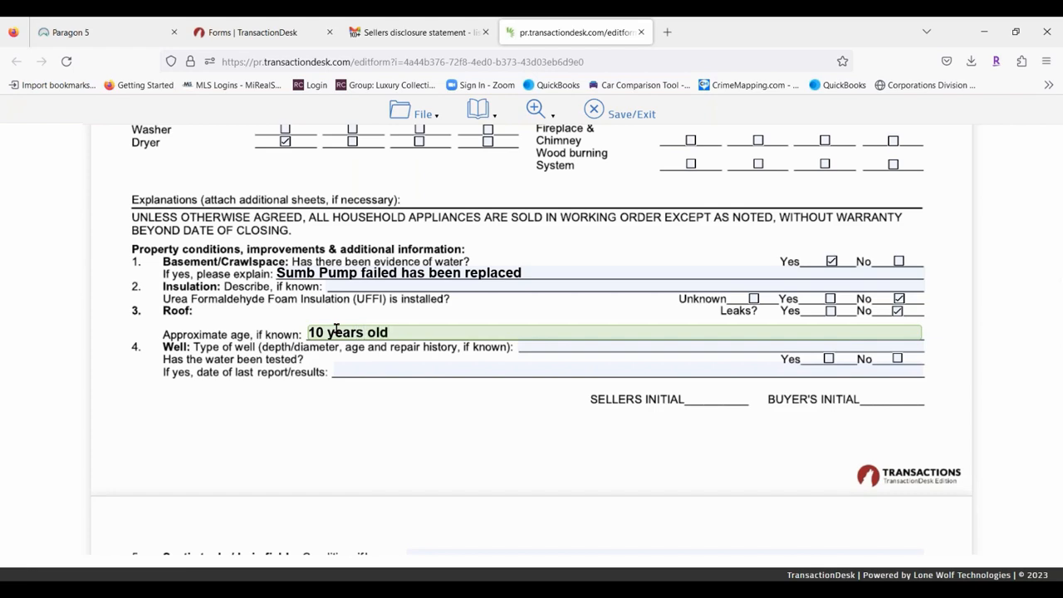
scroll(333, 332, "down", 4)
Enter the heating system type and age as 'Gas Force air, 5 years'.
left_click(473, 236)
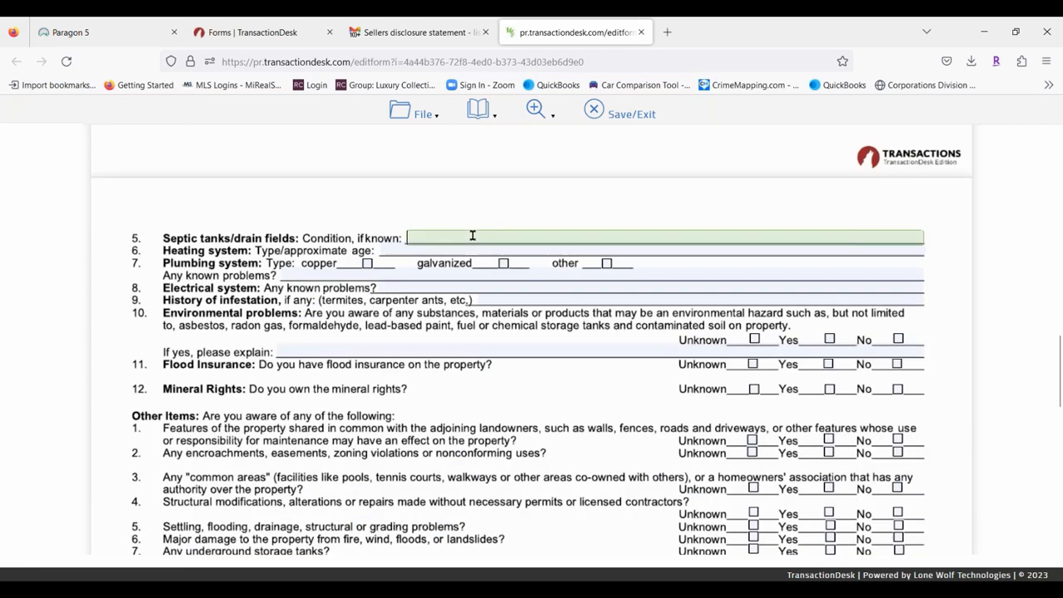
left_click(401, 247)
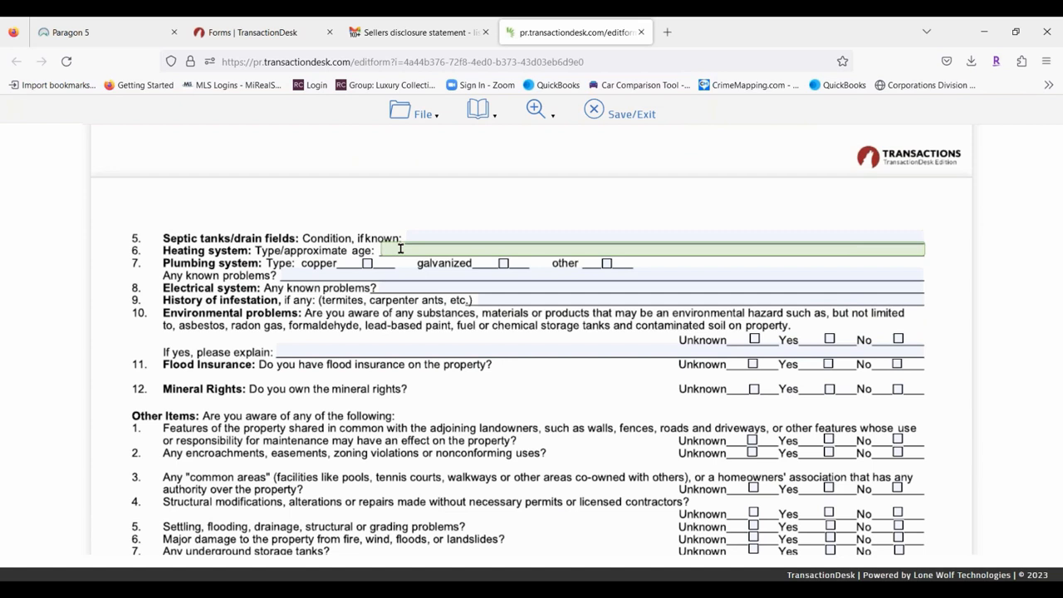
type("Gas Force air,")
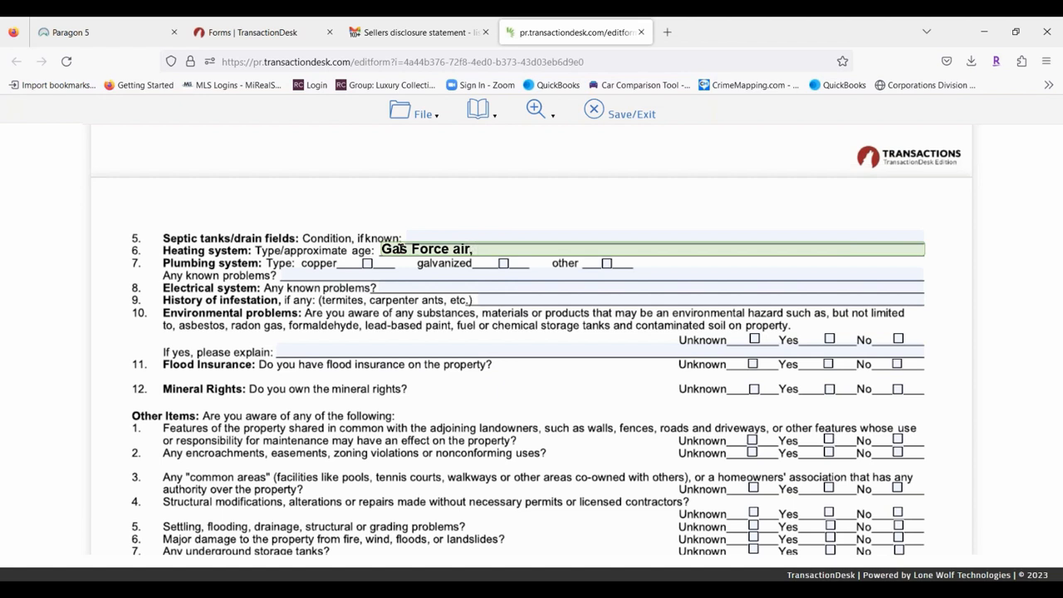
type("years")
scroll(442, 359, "down", 7)
scroll(432, 353, "up", 8)
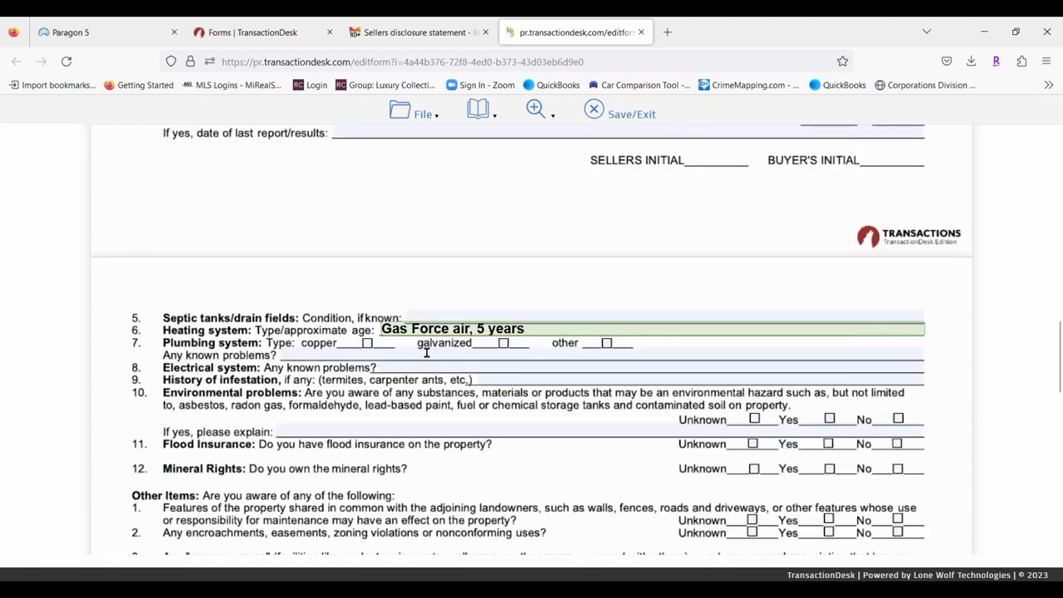
Save the disclosure form and exit to the thank-you page.
left_click(423, 117)
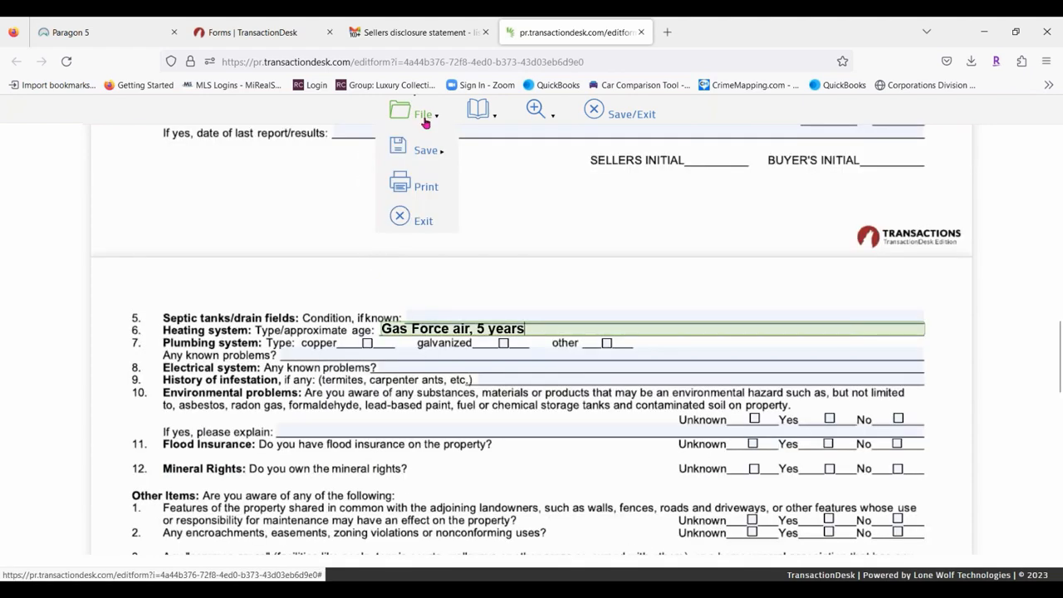
mouse_move(425, 151)
left_click(478, 155)
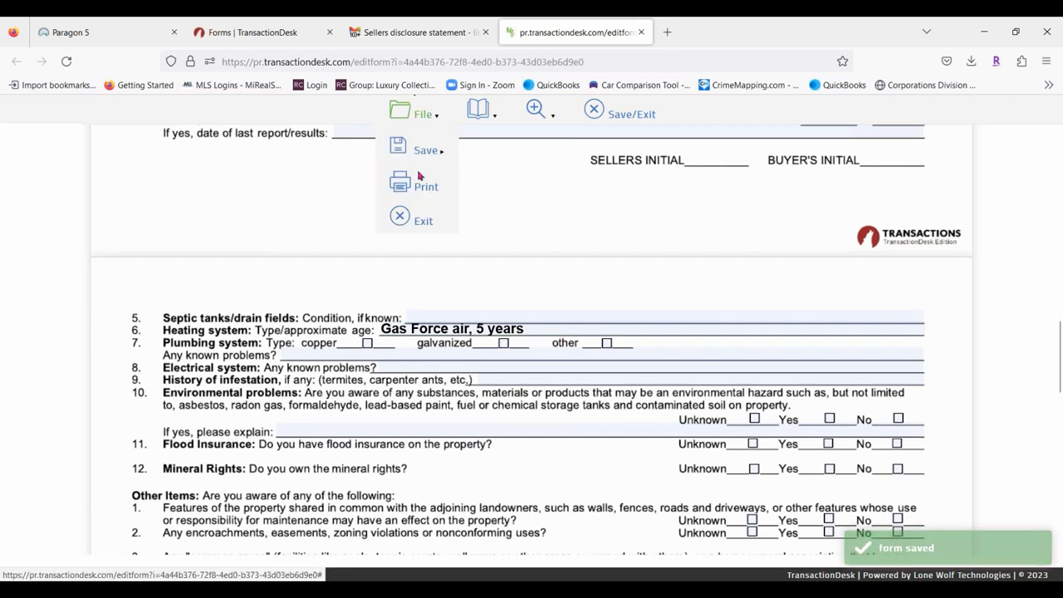
left_click(624, 117)
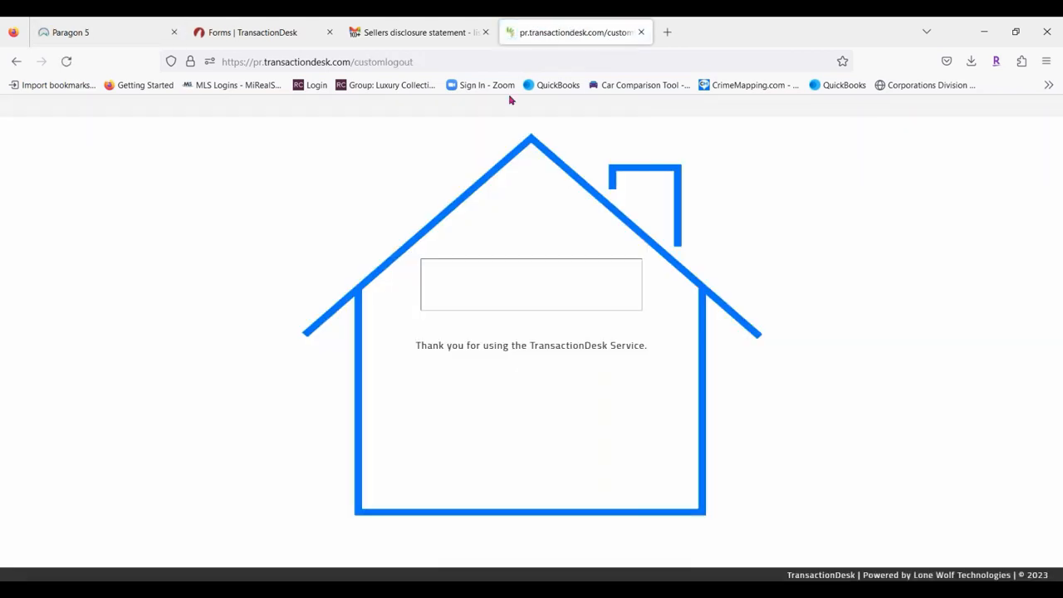
Close the form tab, read the Form Opened email in Gmail, and return to TransactionDesk.
left_click(641, 33)
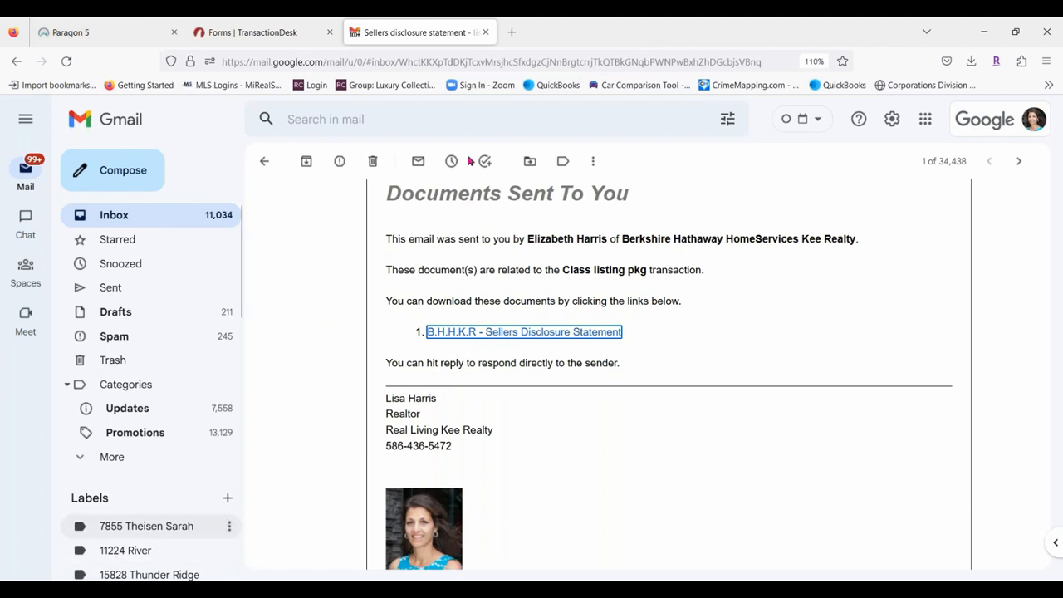
left_click(265, 161)
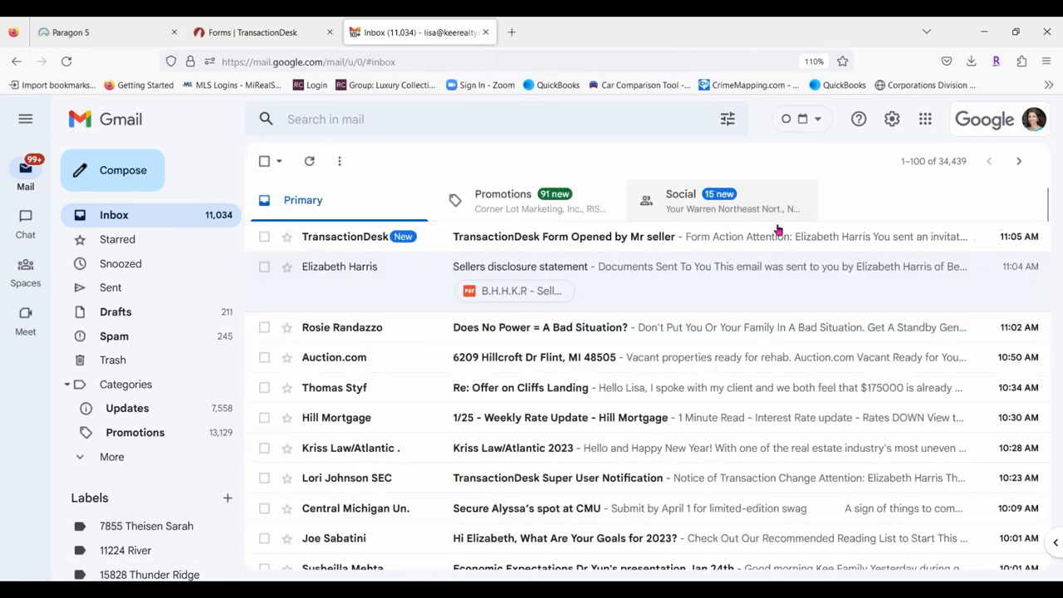
left_click(775, 236)
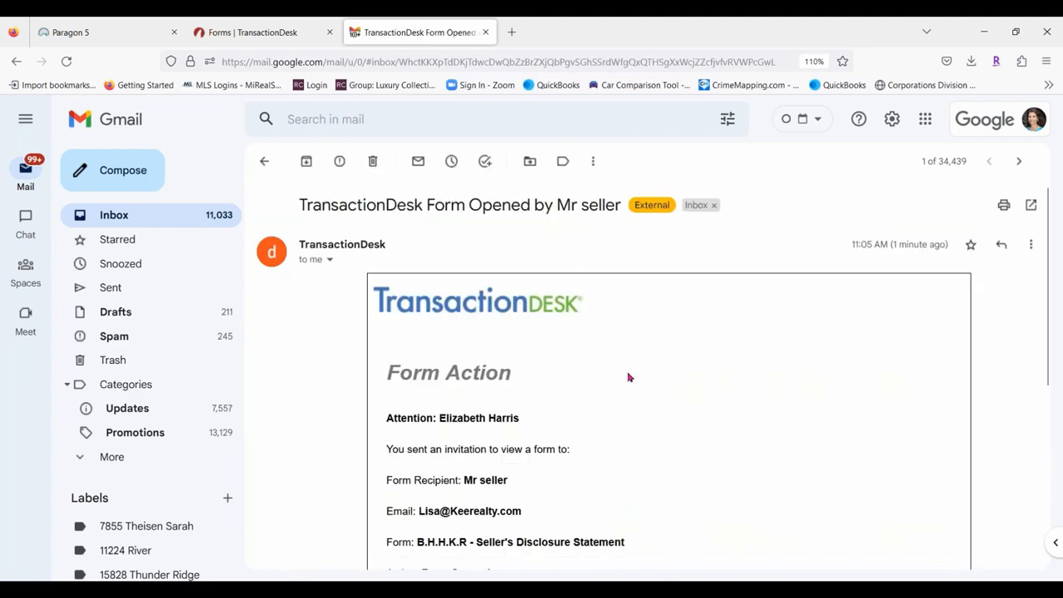
scroll(665, 382, "down", 3)
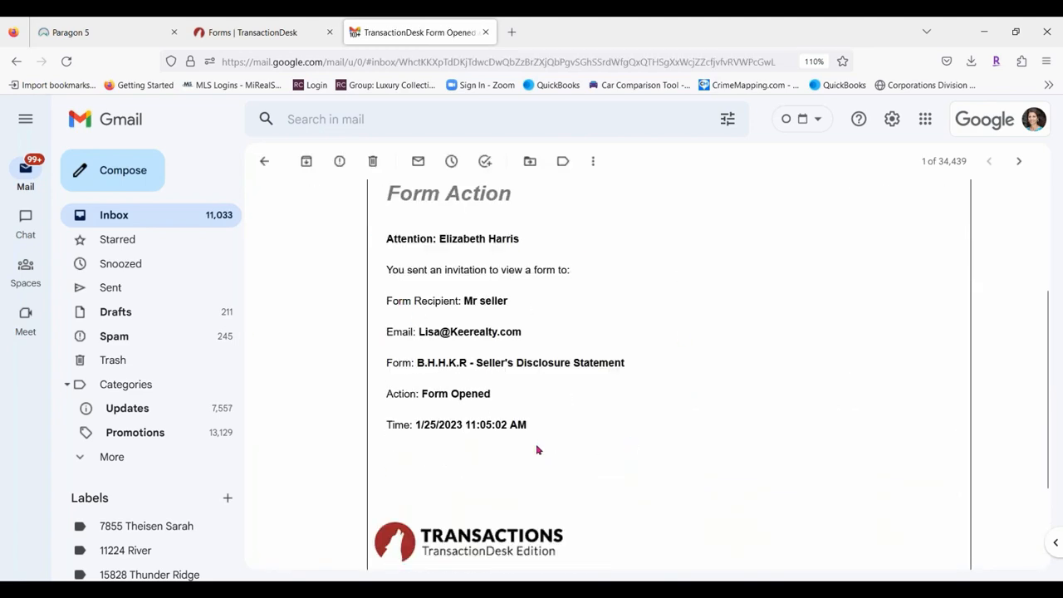
scroll(611, 395, "down", 2)
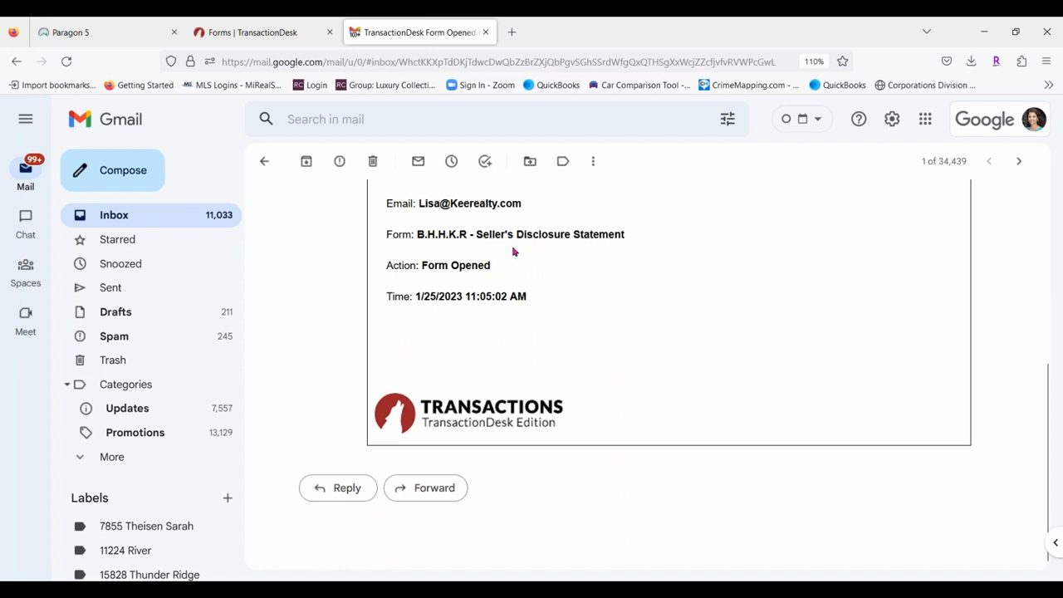
left_click(253, 31)
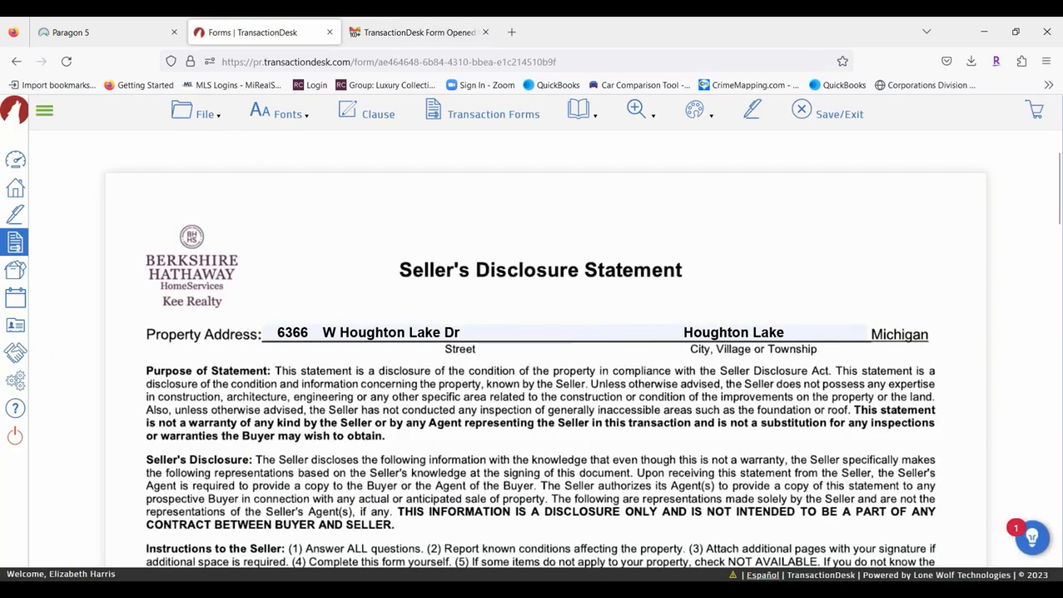
Save and exit the disclosure form, returning to the wizard's Forms list.
left_click(209, 116)
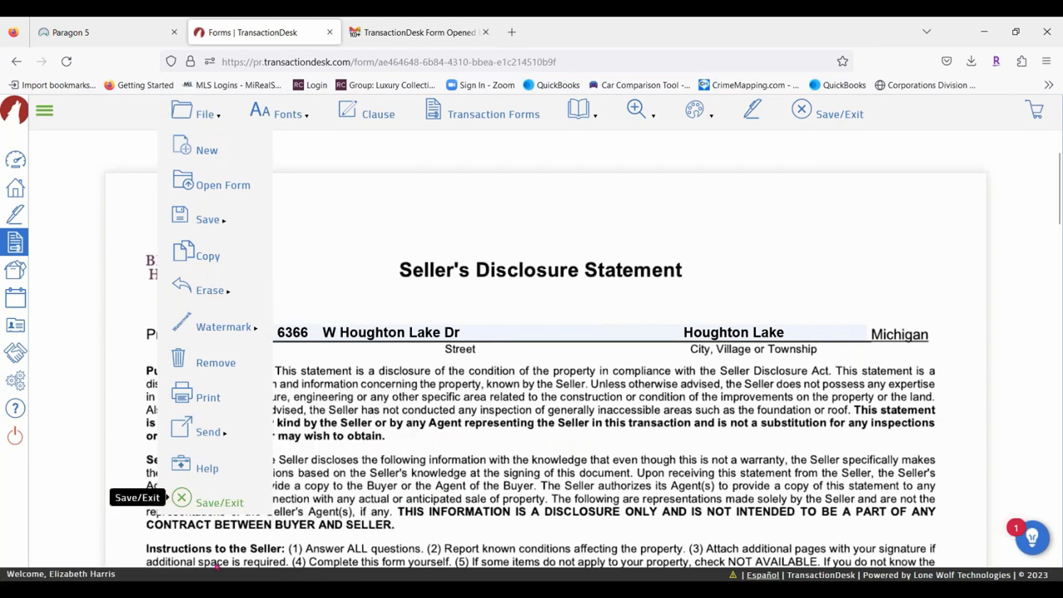
left_click(219, 503)
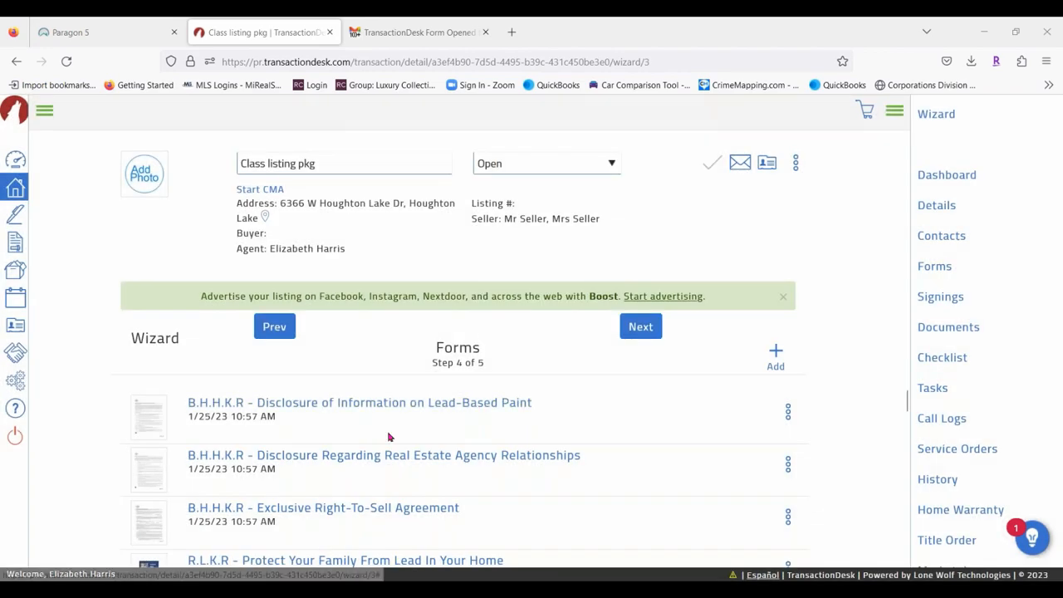
scroll(499, 399, "down", 3)
scroll(499, 396, "down", 6)
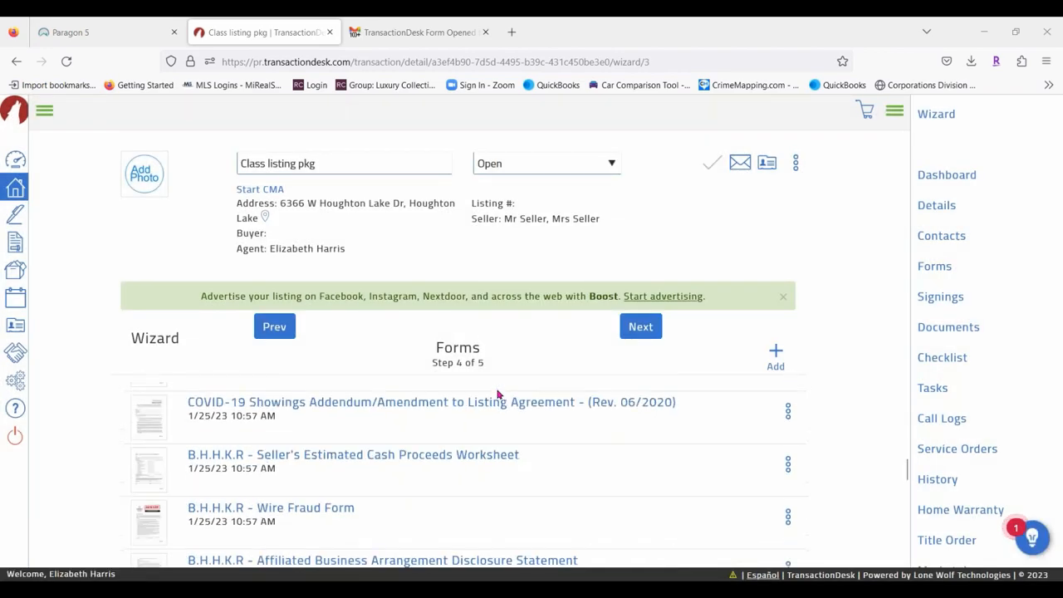
scroll(475, 503, "down", 3)
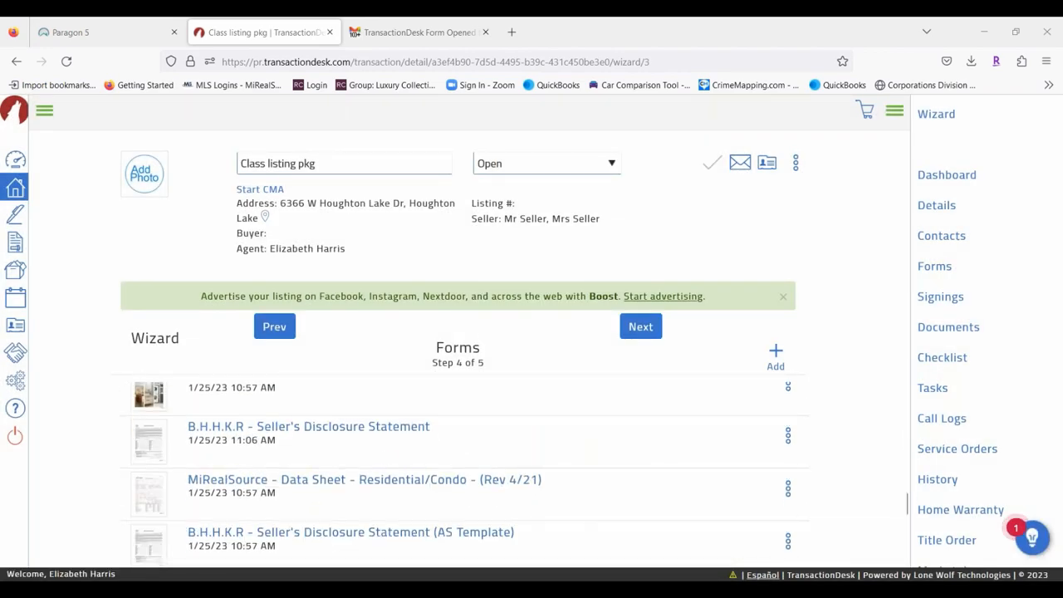
Reopen B.H.K.R - Seller's Disclosure Statement and review the seller's filled answers.
left_click(363, 427)
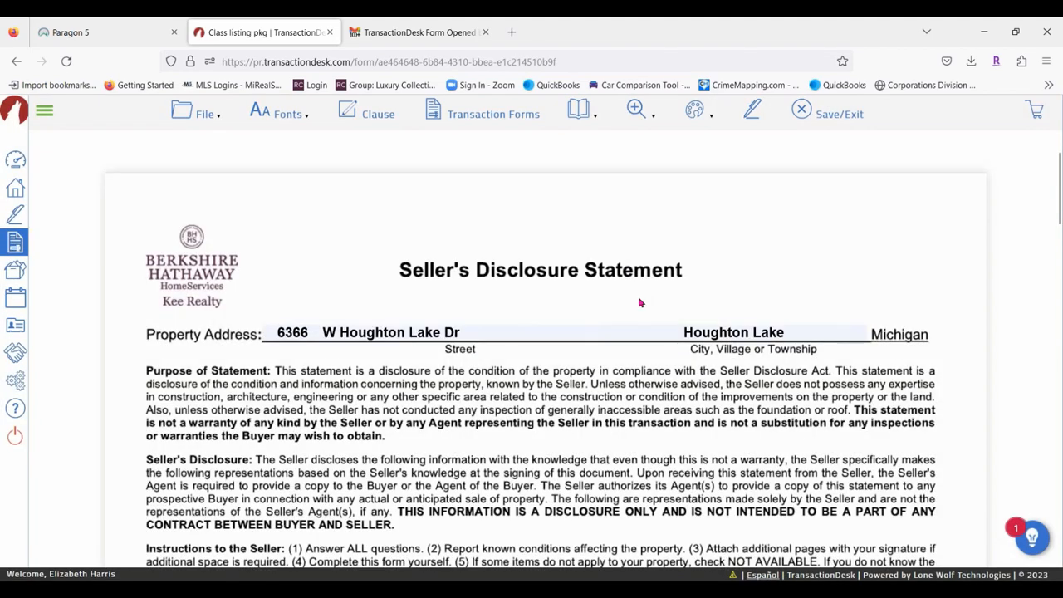
scroll(364, 285, "down", 4)
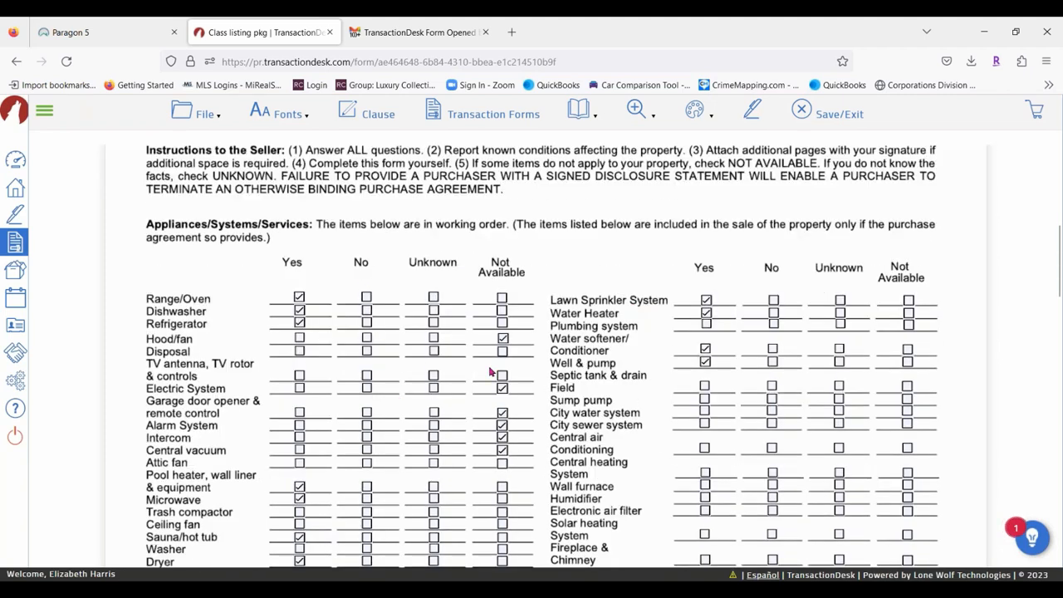
scroll(491, 371, "down", 4)
scroll(540, 357, "down", 2)
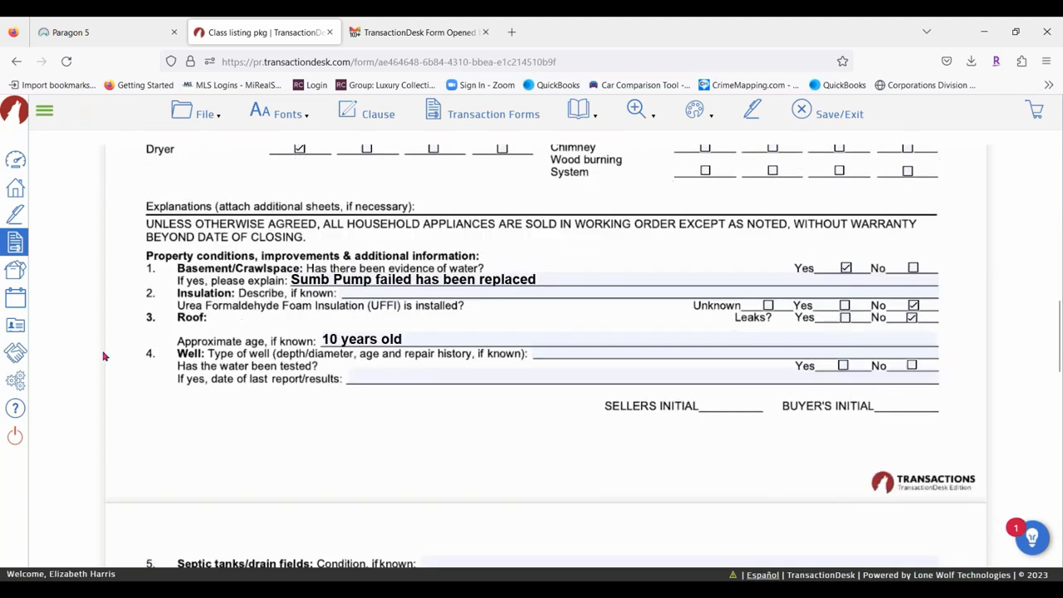
scroll(446, 260, "down", 2)
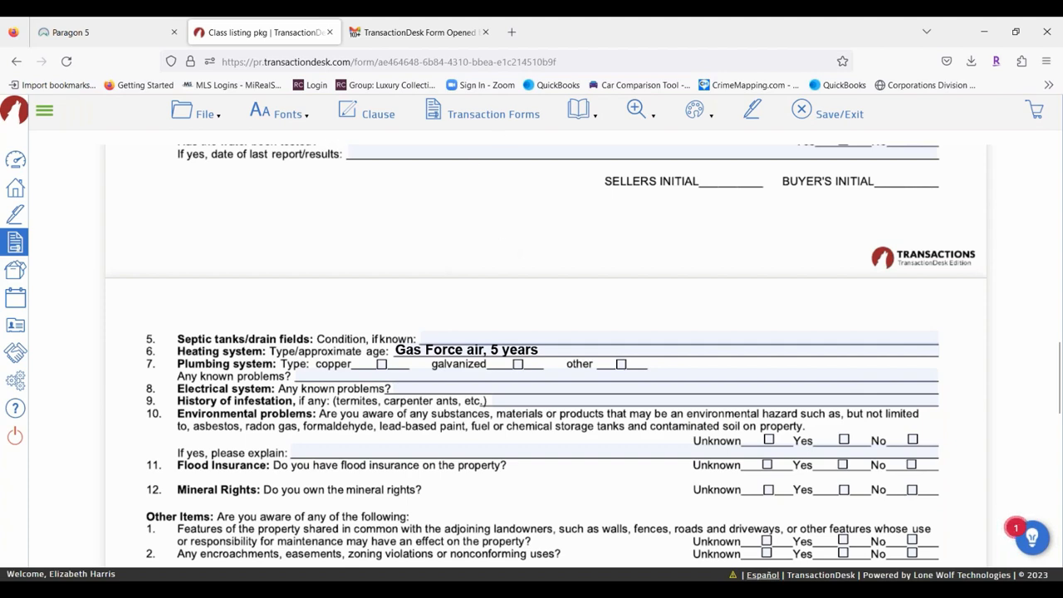
Open MiRealSource - Data Sheet - Residential/Condo (Rev 4/21) from the Transaction Forms list.
left_click(493, 114)
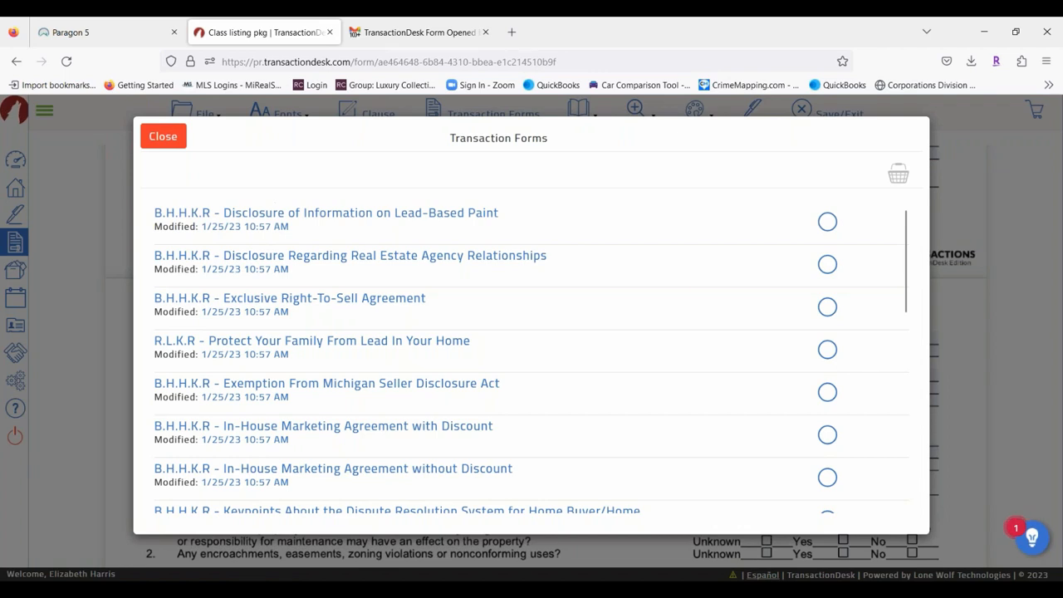
scroll(570, 331, "down", 4)
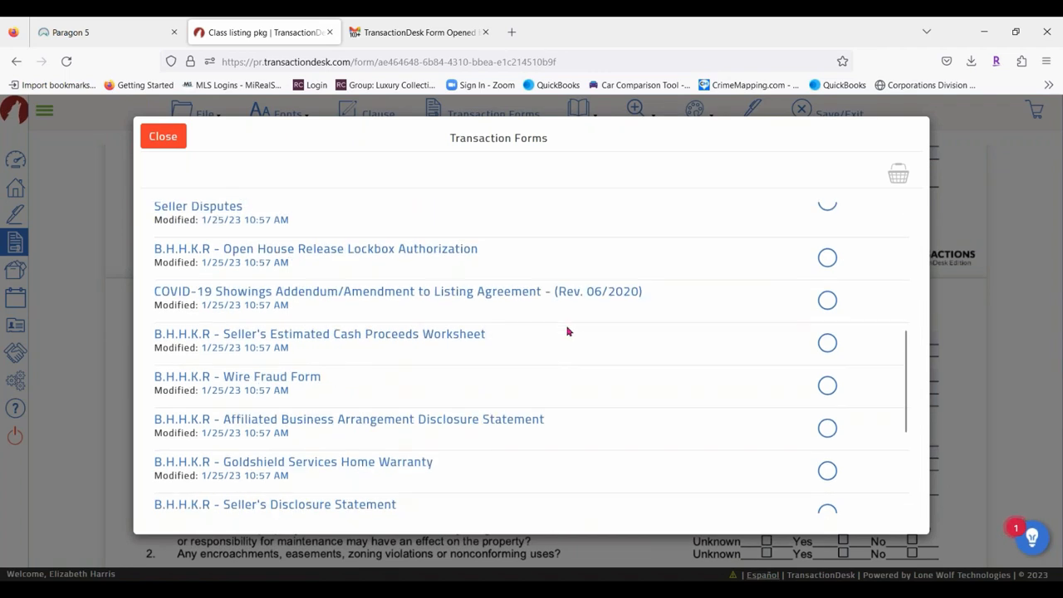
scroll(569, 332, "down", 5)
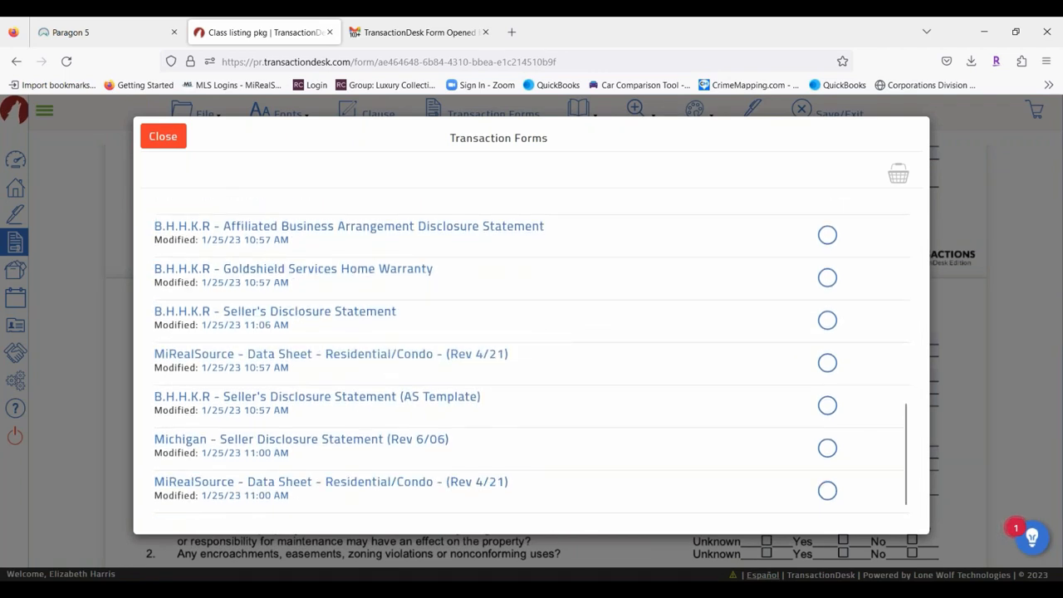
left_click(382, 361)
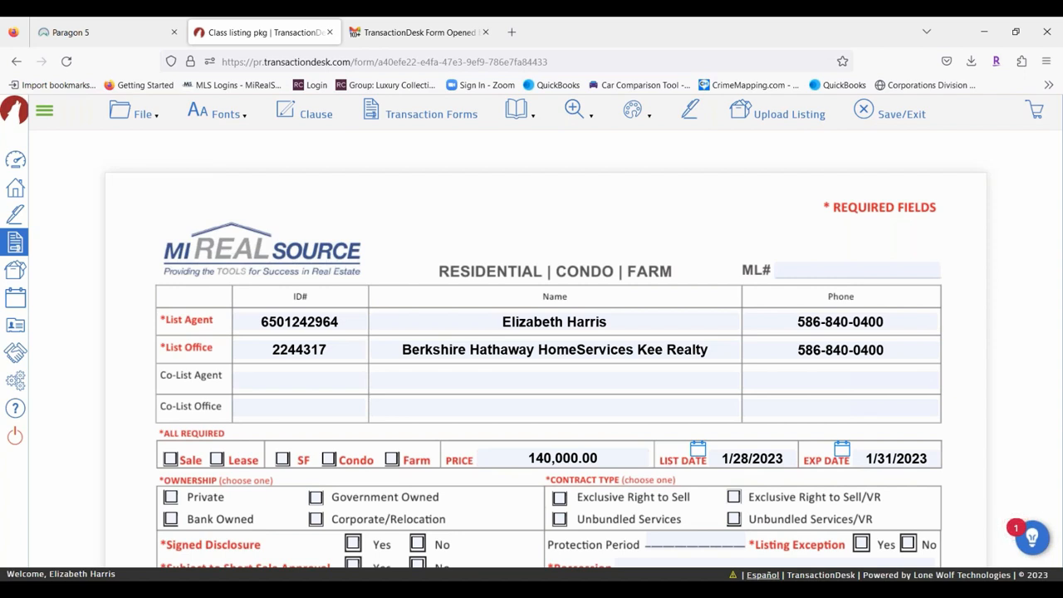
Mark the listing as a Sale with property type Condo.
scroll(279, 310, "down", 2)
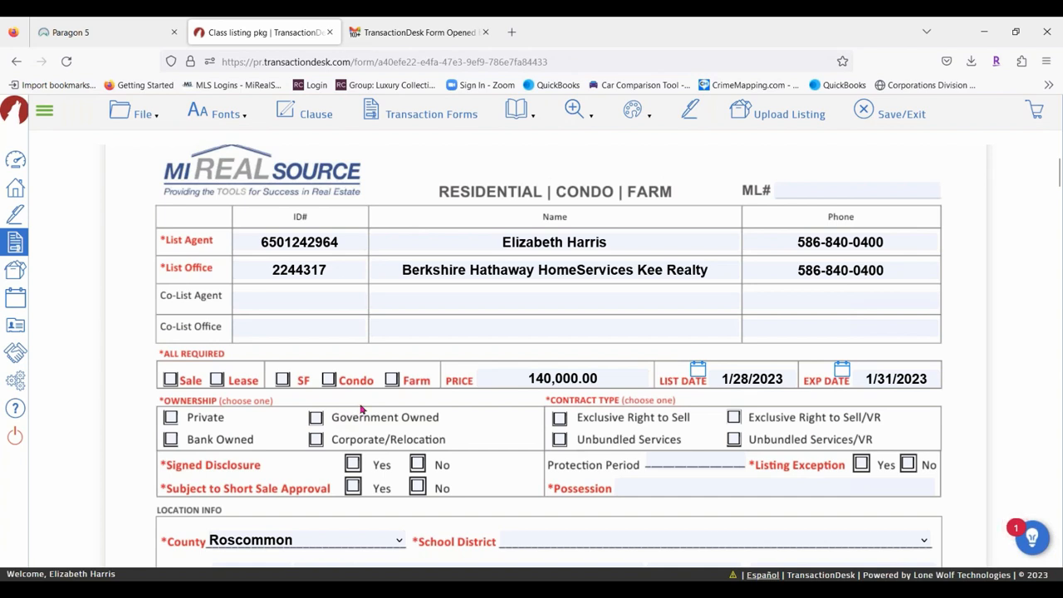
left_click(175, 381)
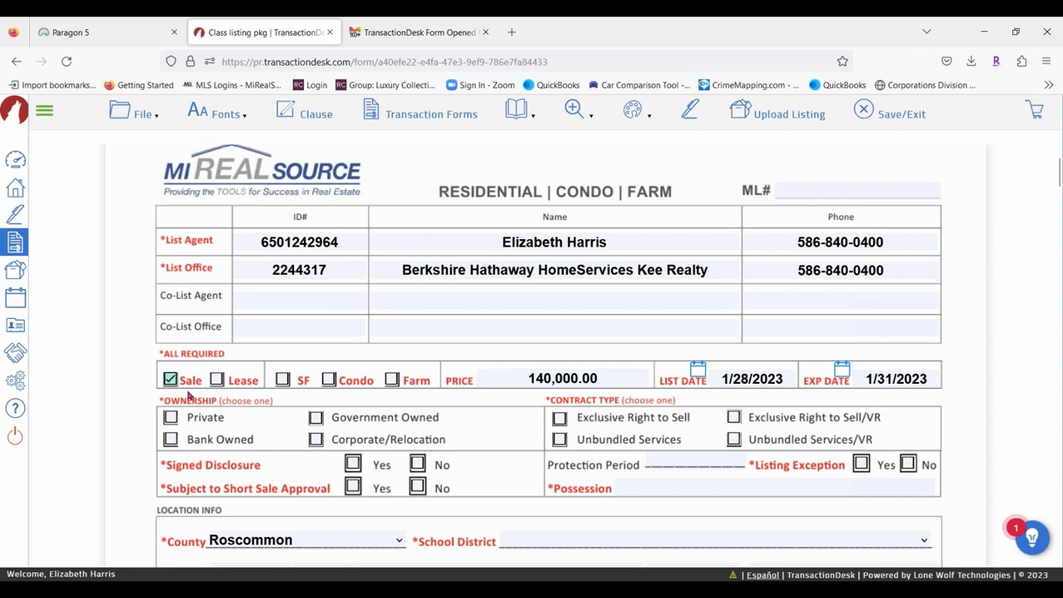
left_click(330, 381)
scroll(834, 293, "down", 2)
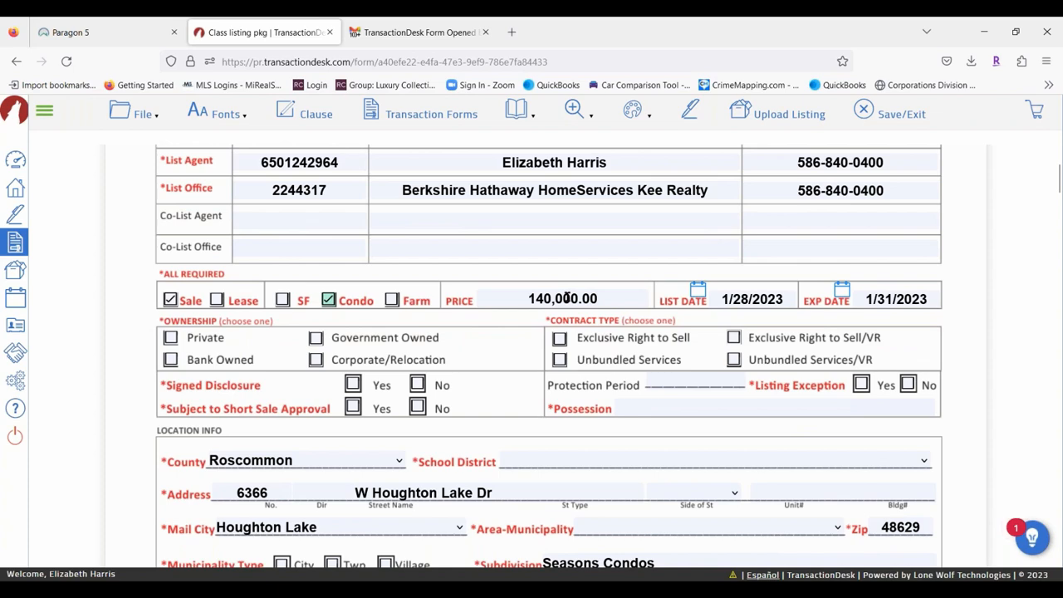
scroll(123, 278, "down", 4)
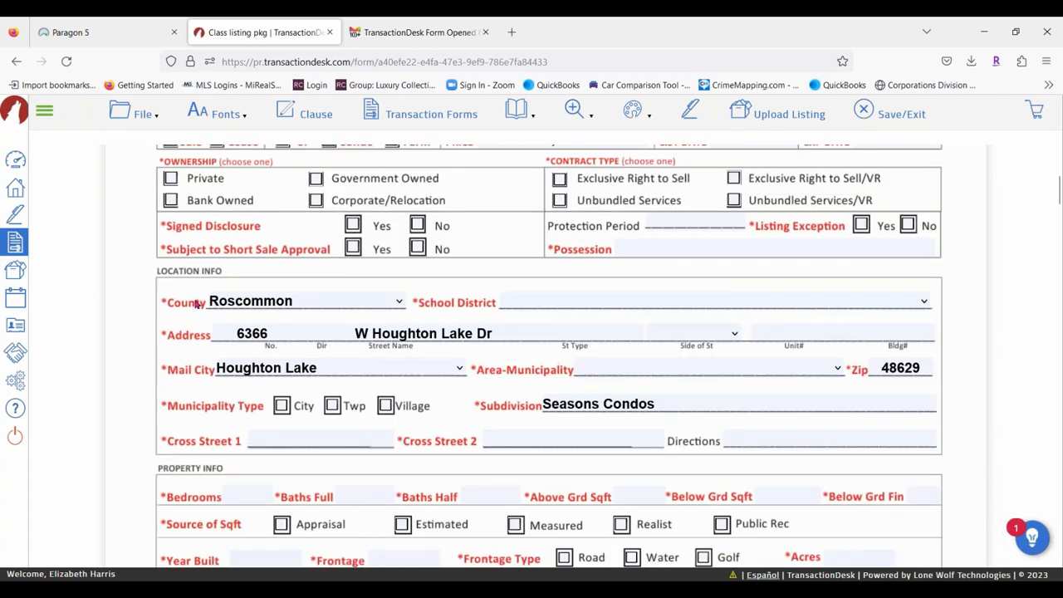
scroll(198, 303, "up", 2)
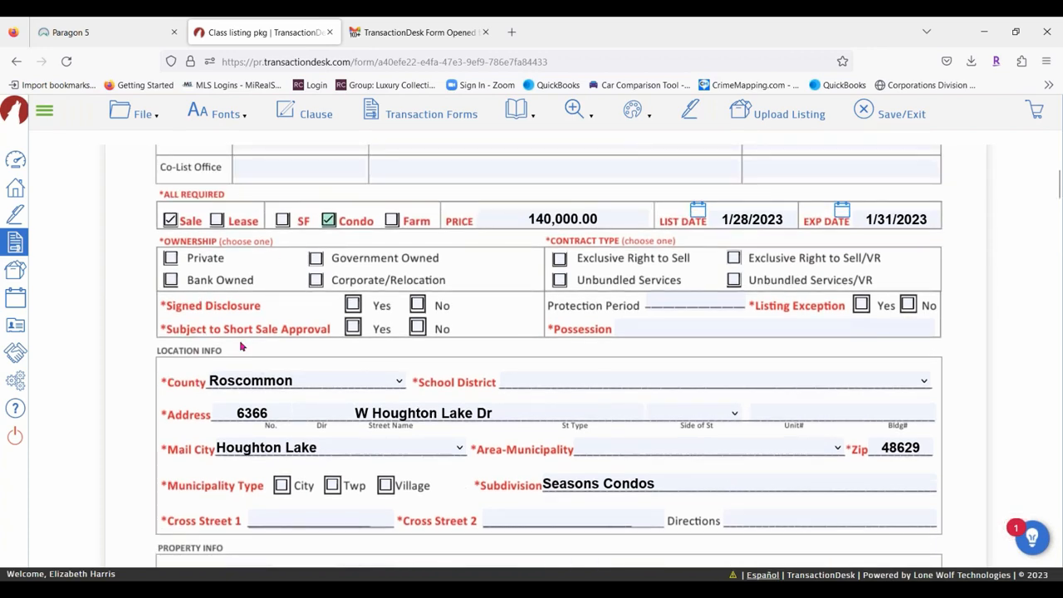
scroll(204, 404, "down", 2)
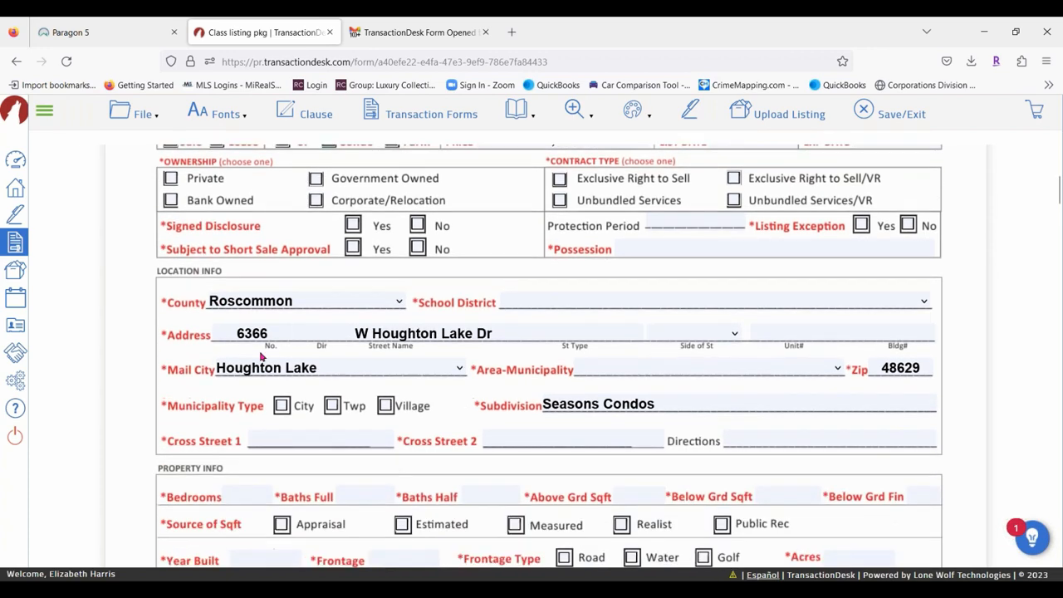
Choose Davison Community Schools as school district and Denton Twp (72003) as municipality.
left_click(626, 305)
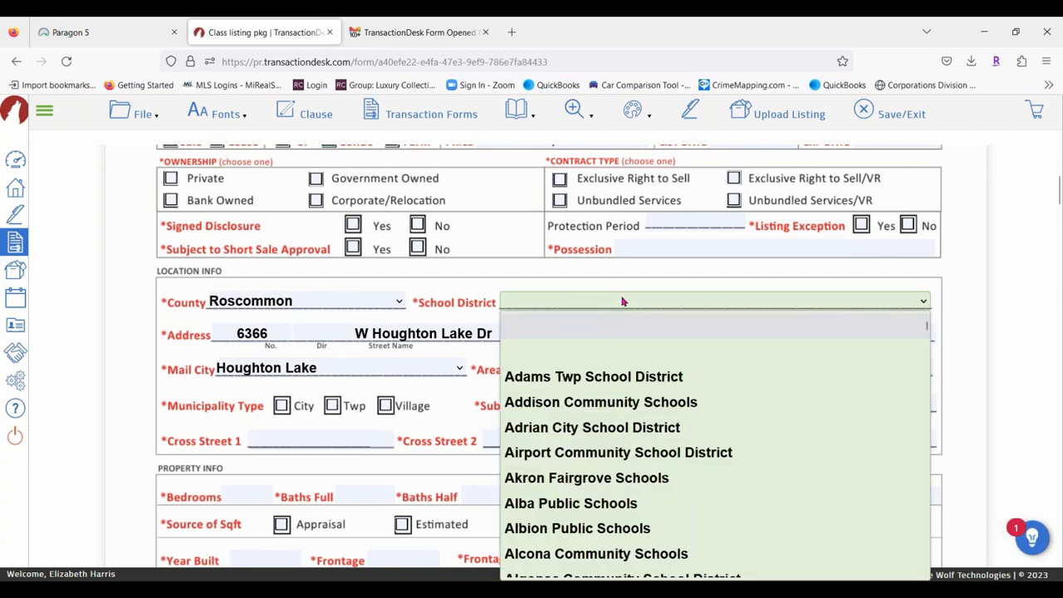
type("d")
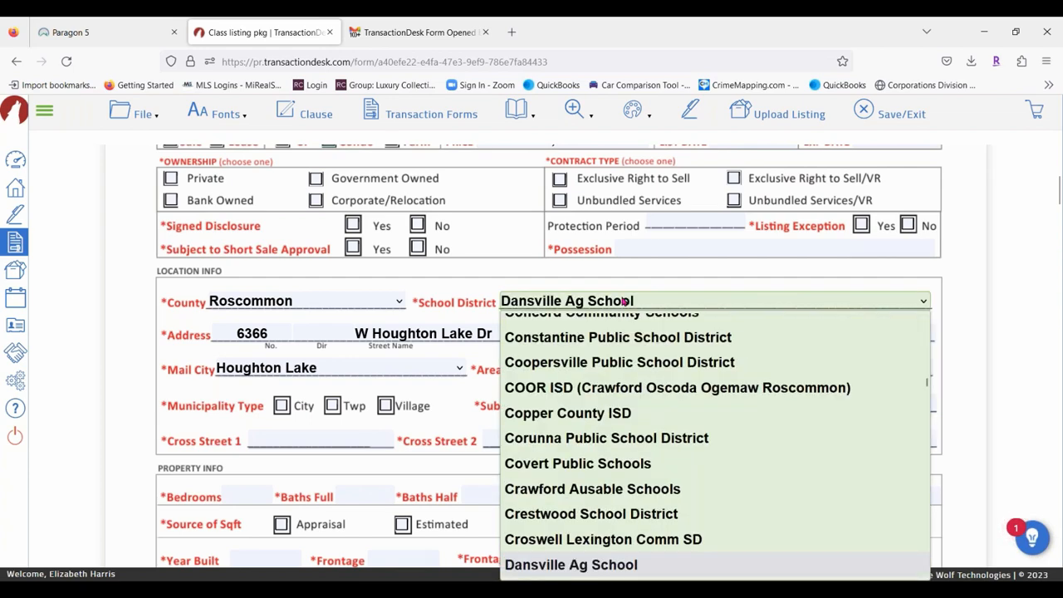
key("Down")
key("Return")
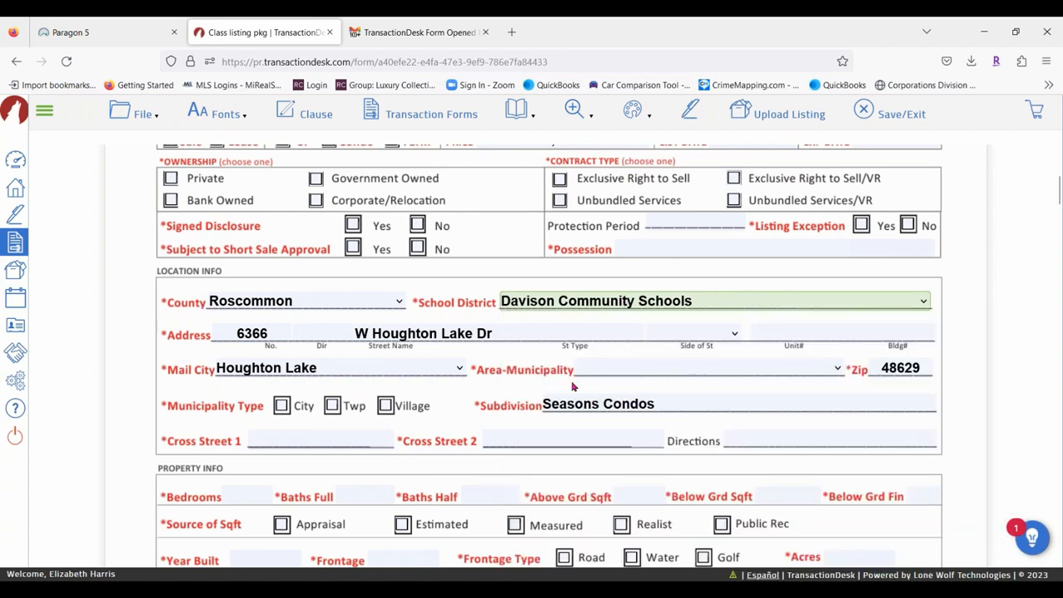
left_click(640, 376)
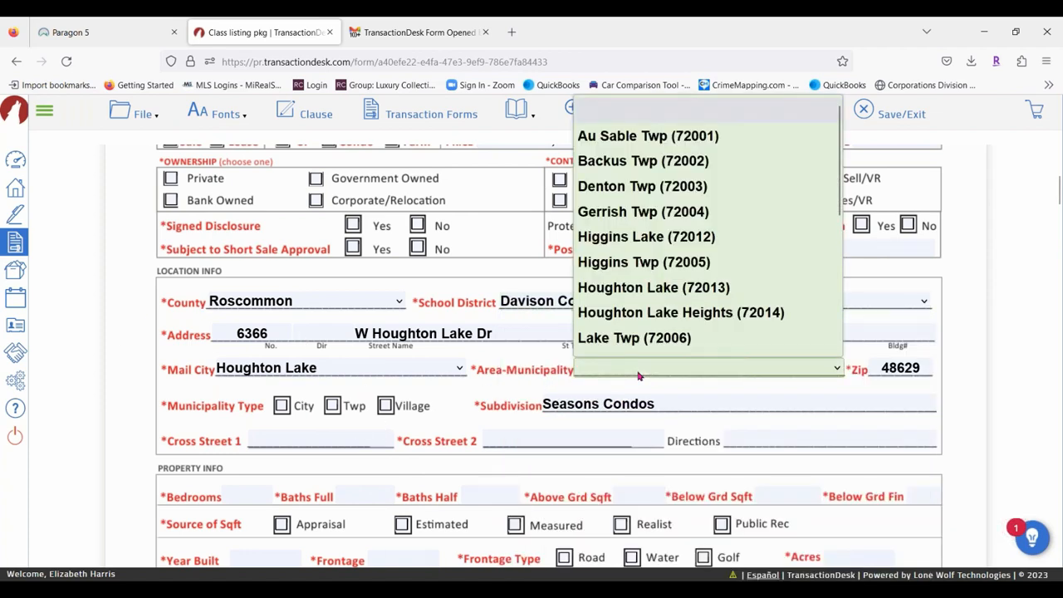
key("d")
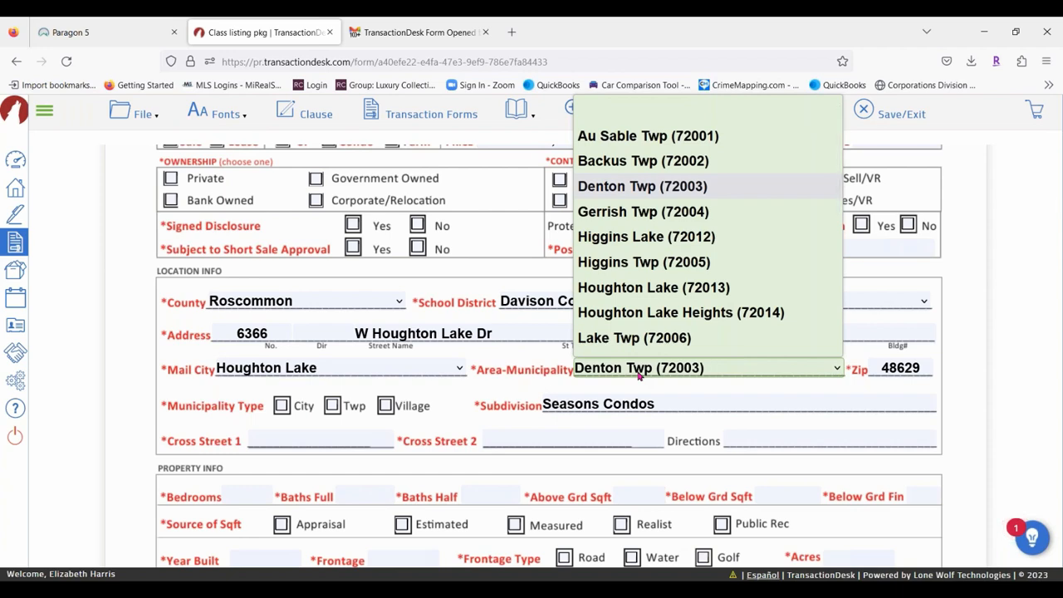
left_click(435, 369)
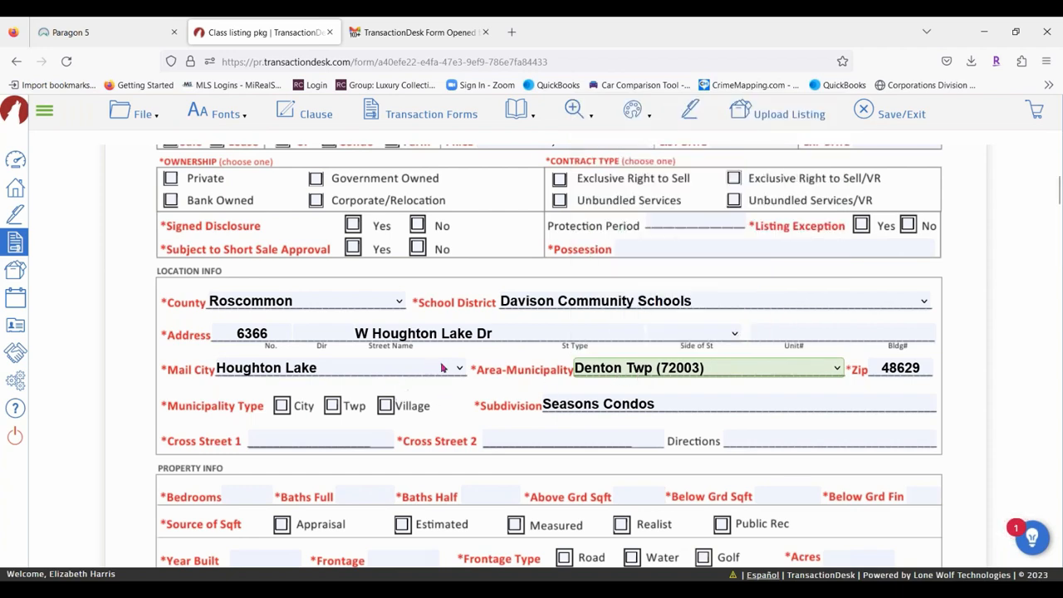
left_click(701, 304)
left_click(698, 304)
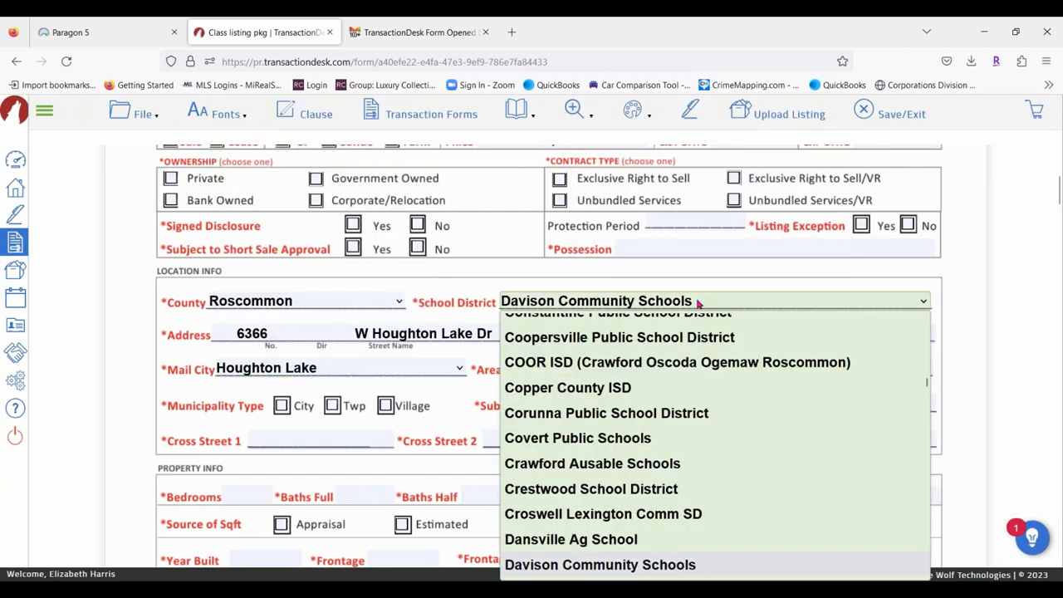
scroll(685, 382, "down", 12)
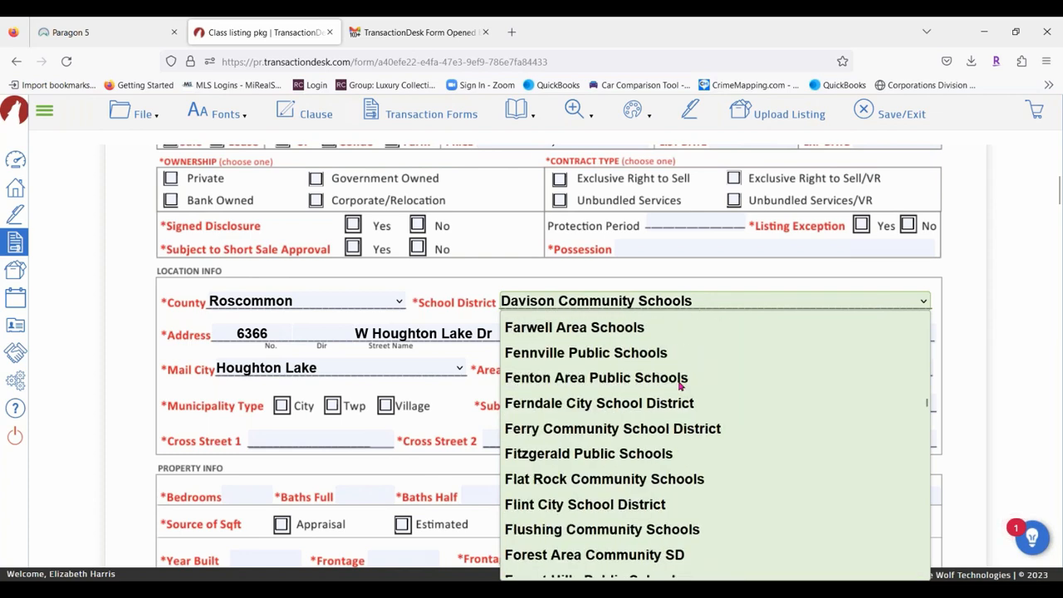
scroll(679, 385, "down", 12)
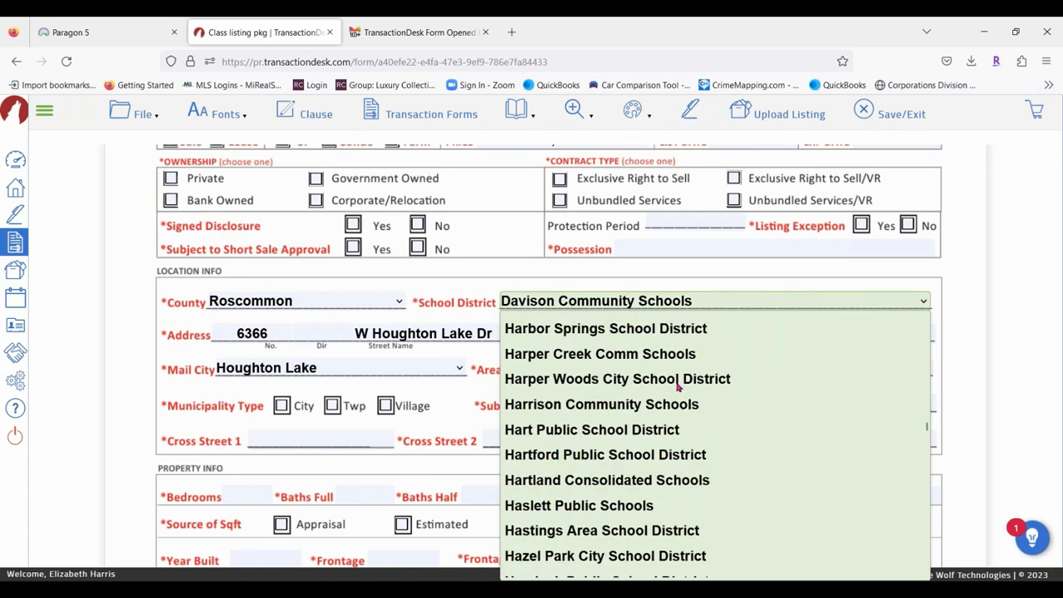
scroll(672, 389, "down", 2)
scroll(598, 465, "down", 4)
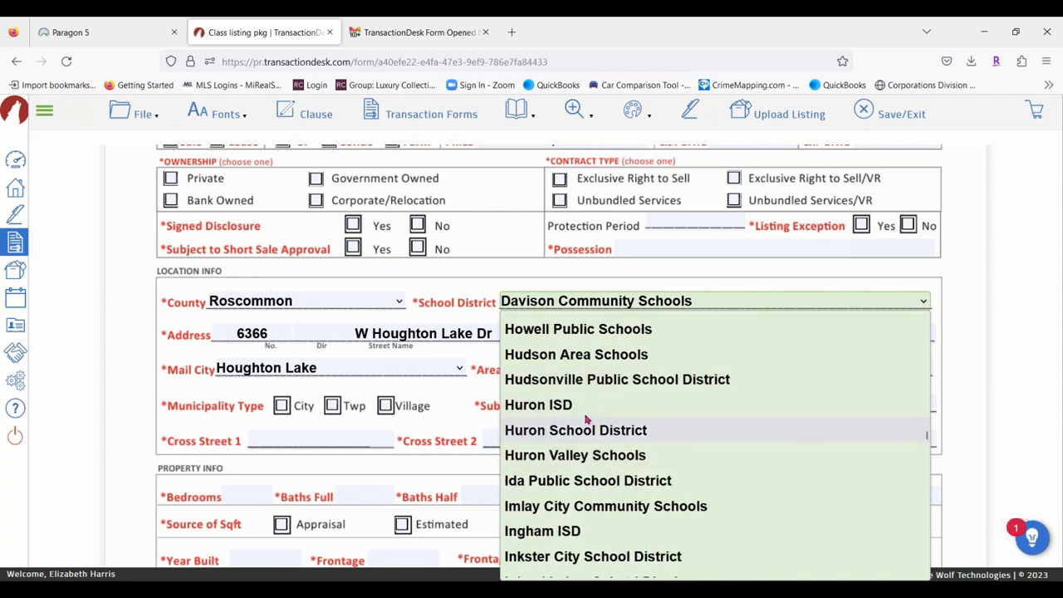
scroll(598, 405, "up", 2)
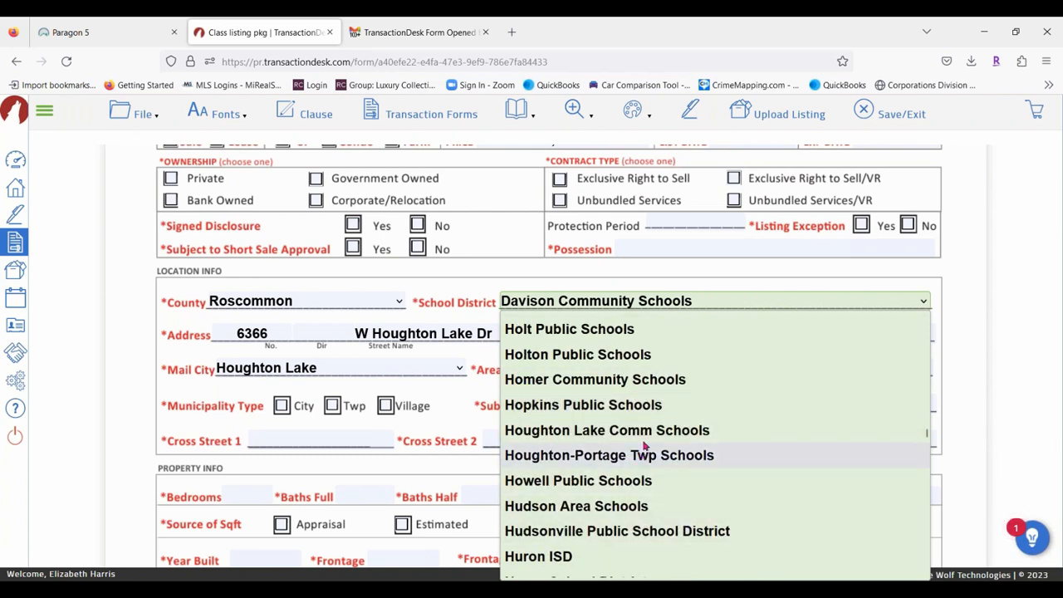
left_click(648, 432)
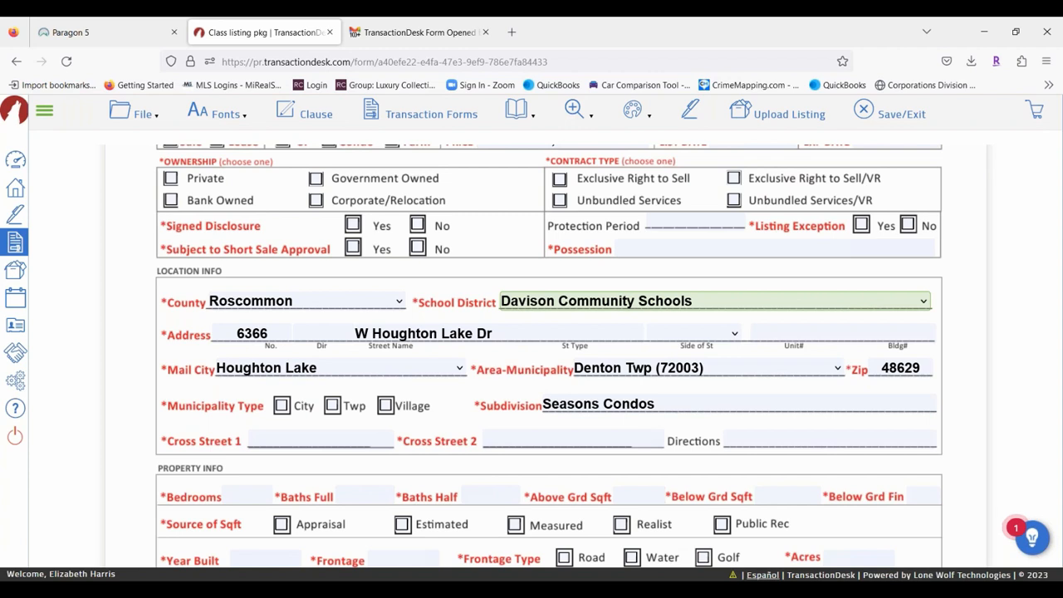
left_click(680, 372)
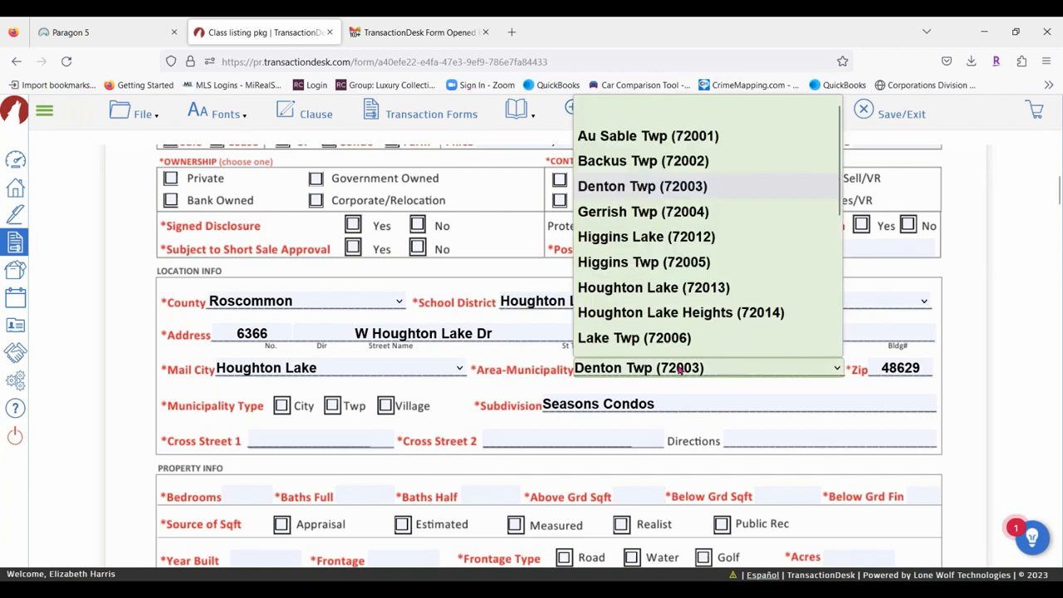
left_click(655, 288)
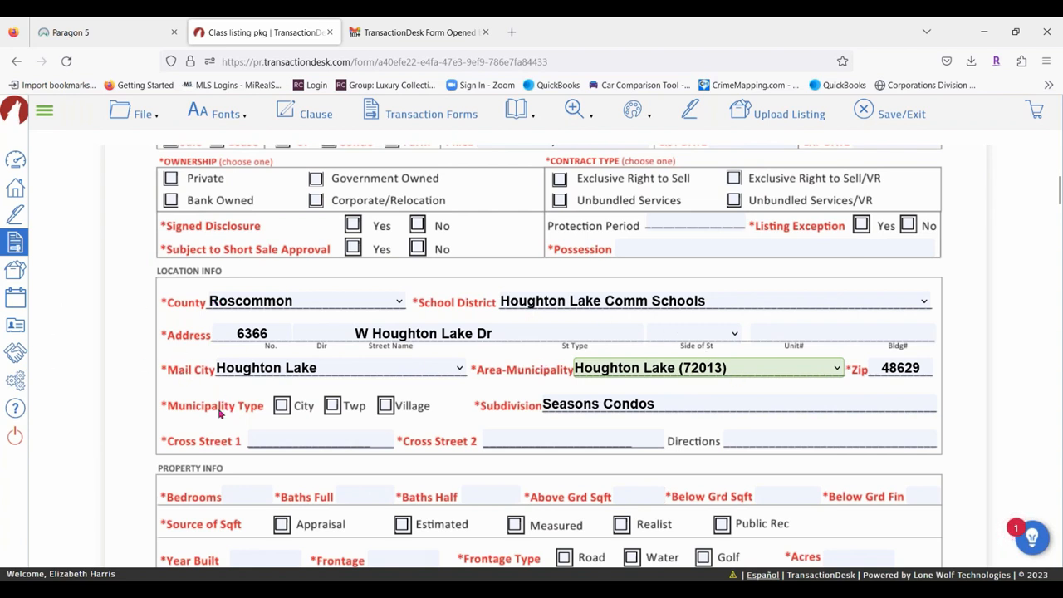
left_click(283, 406)
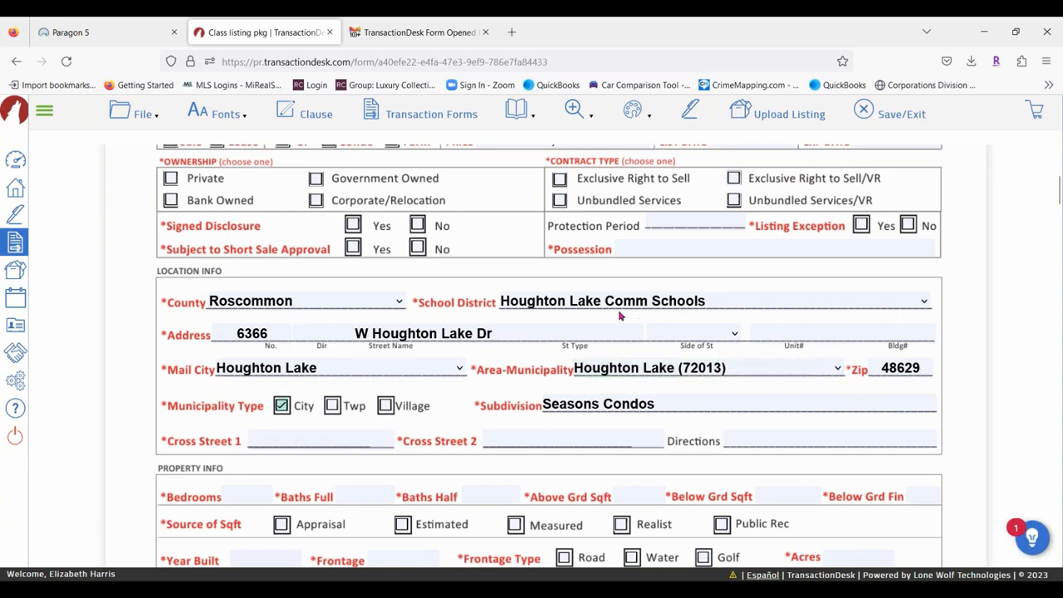
scroll(344, 280, "down", 2)
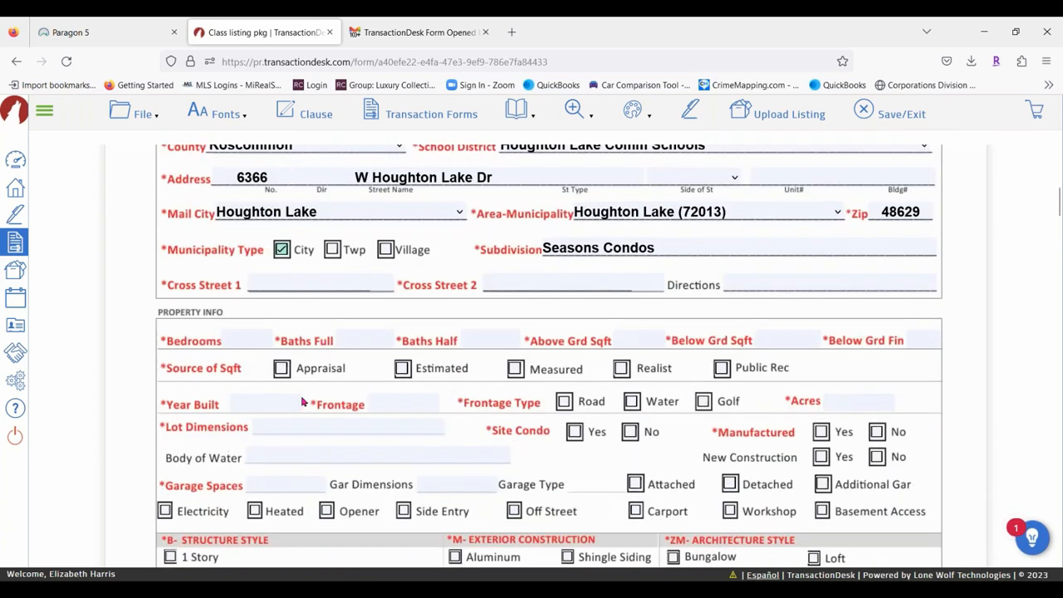
scroll(410, 403, "up", 2)
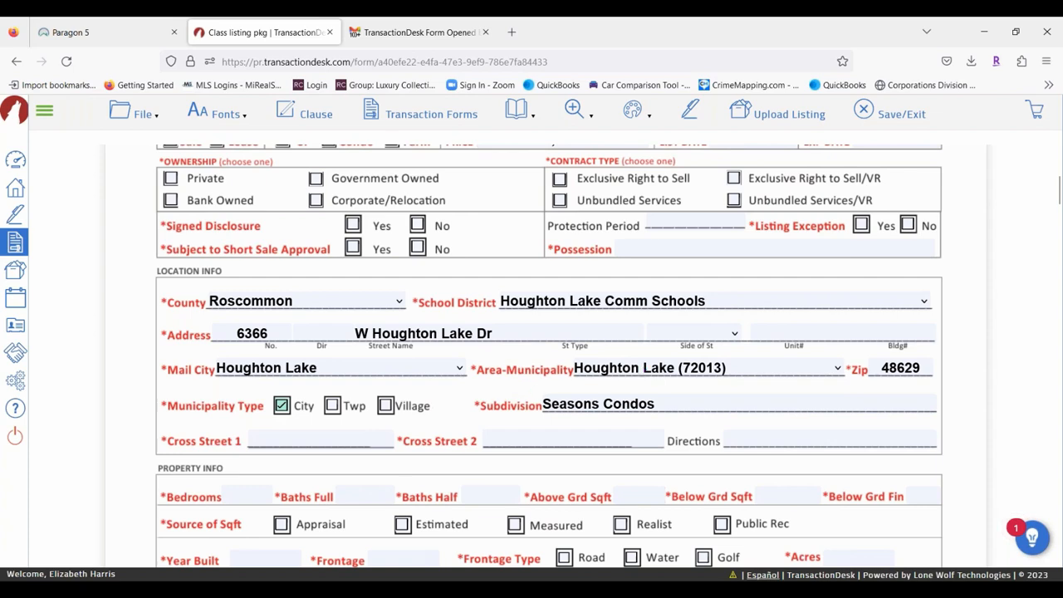
Save the MiRealSource data sheet and send it to the MLS with Upload Listing.
left_click(140, 113)
mouse_move(149, 219)
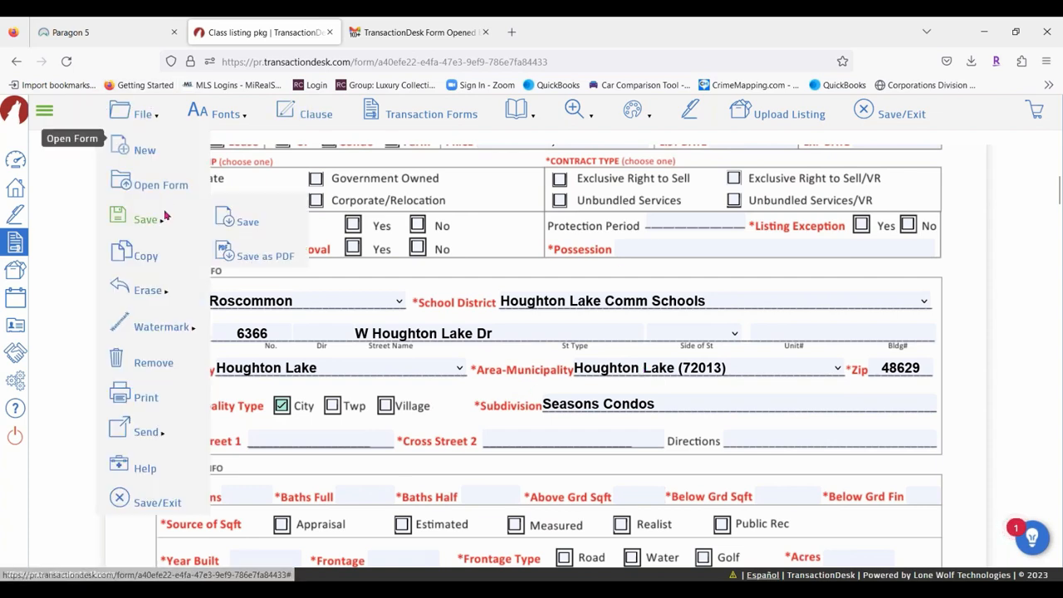
left_click(250, 218)
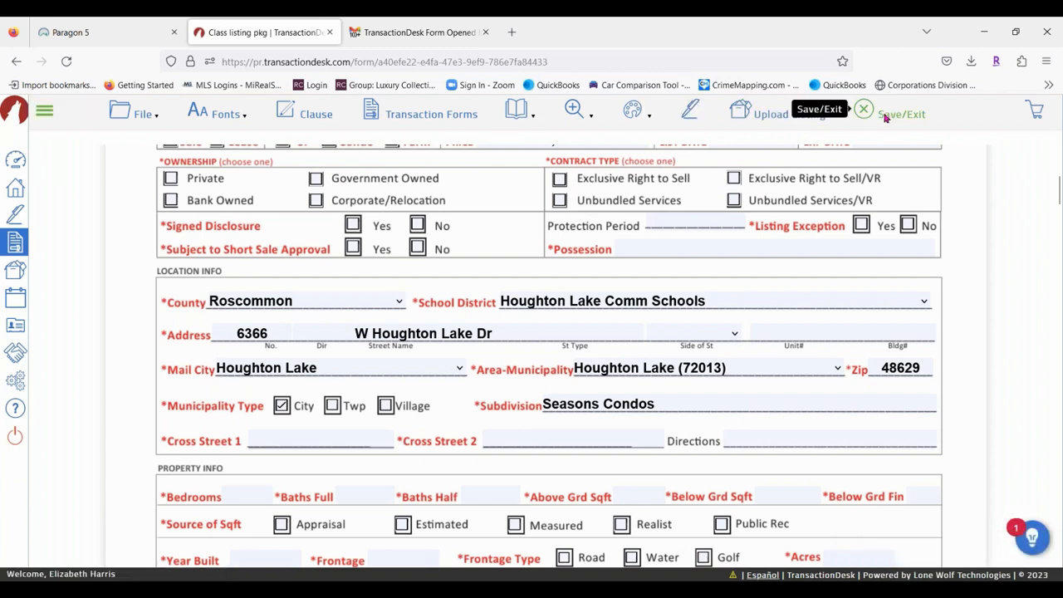
left_click(786, 115)
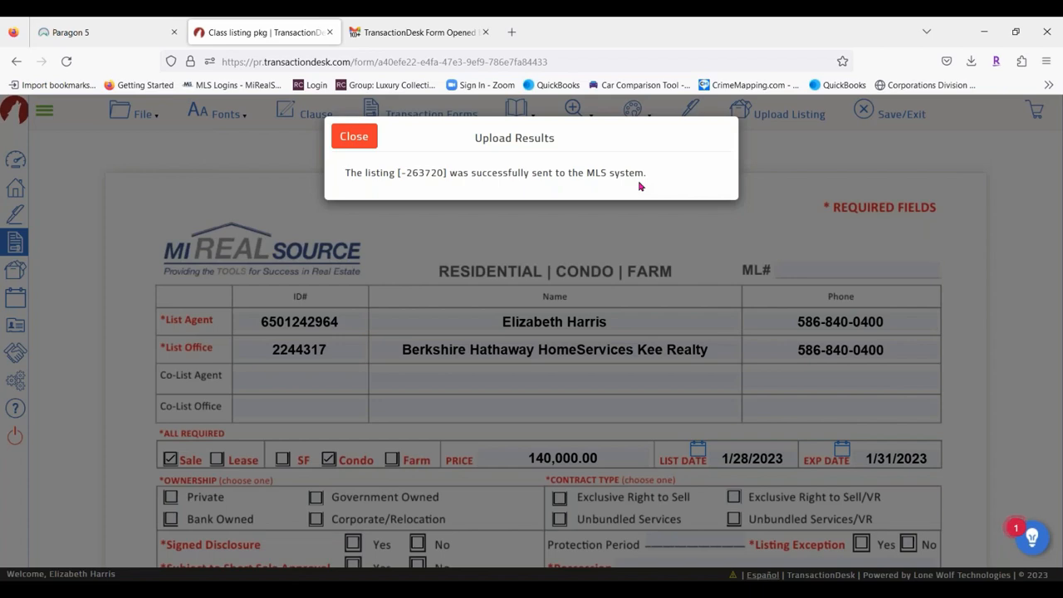
In Paragon, search Partial listings filtered to My Listings.
left_click(70, 34)
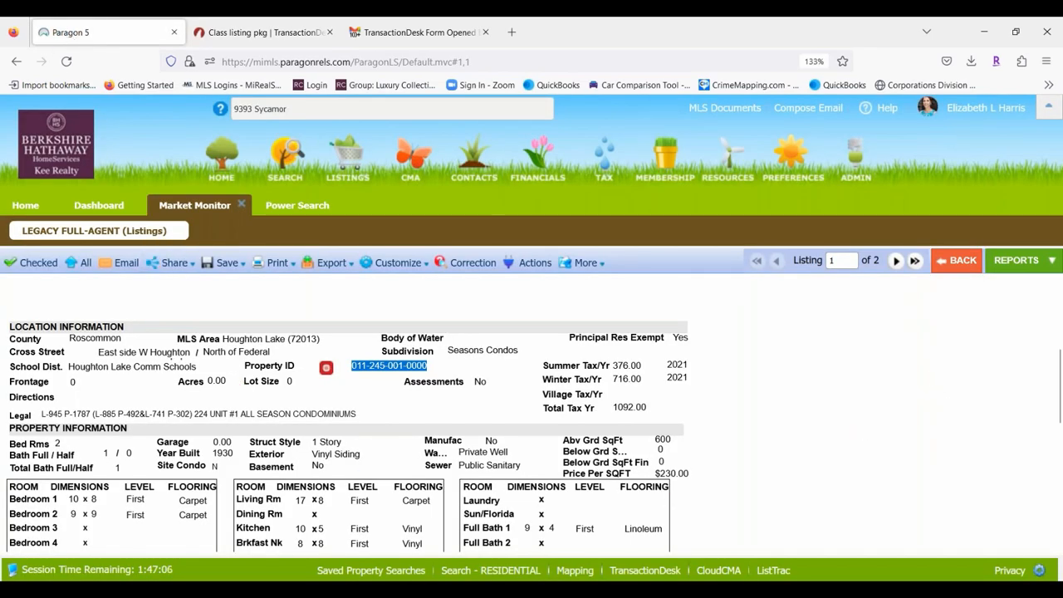
left_click(338, 156)
mouse_move(338, 157)
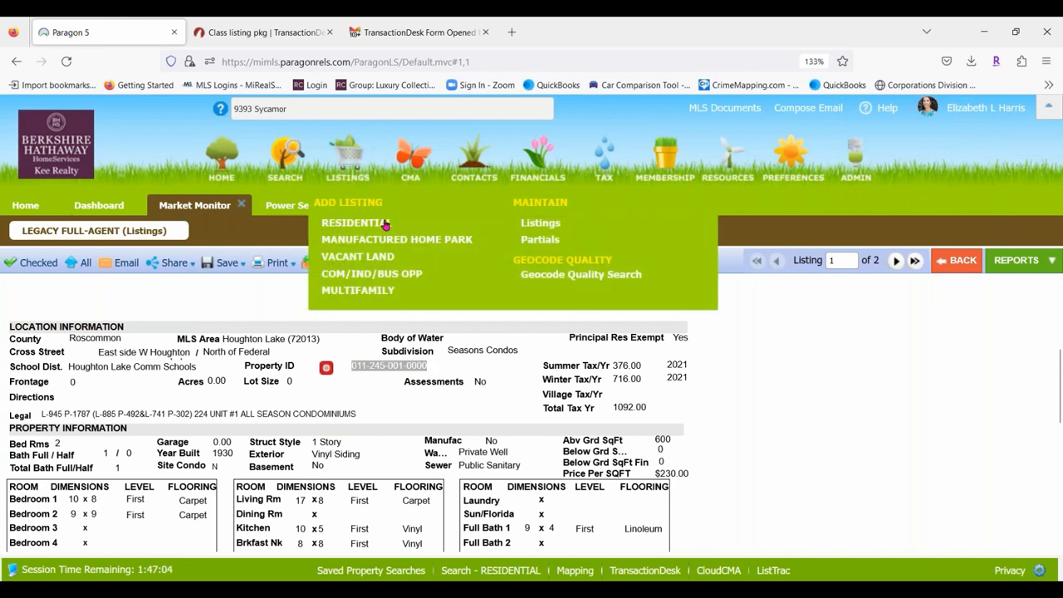
left_click(548, 245)
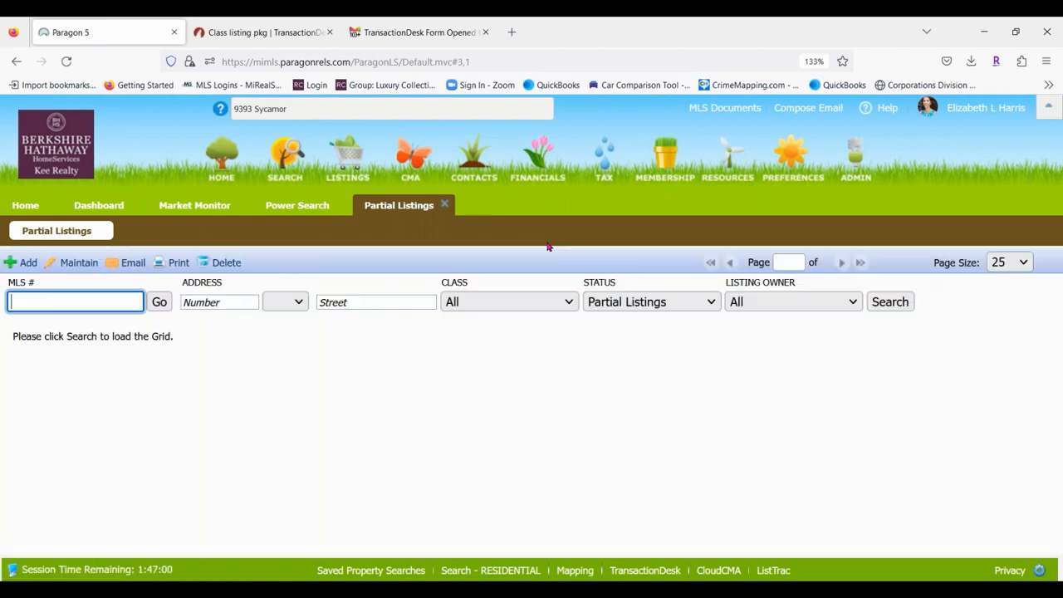
left_click(784, 307)
left_click(775, 352)
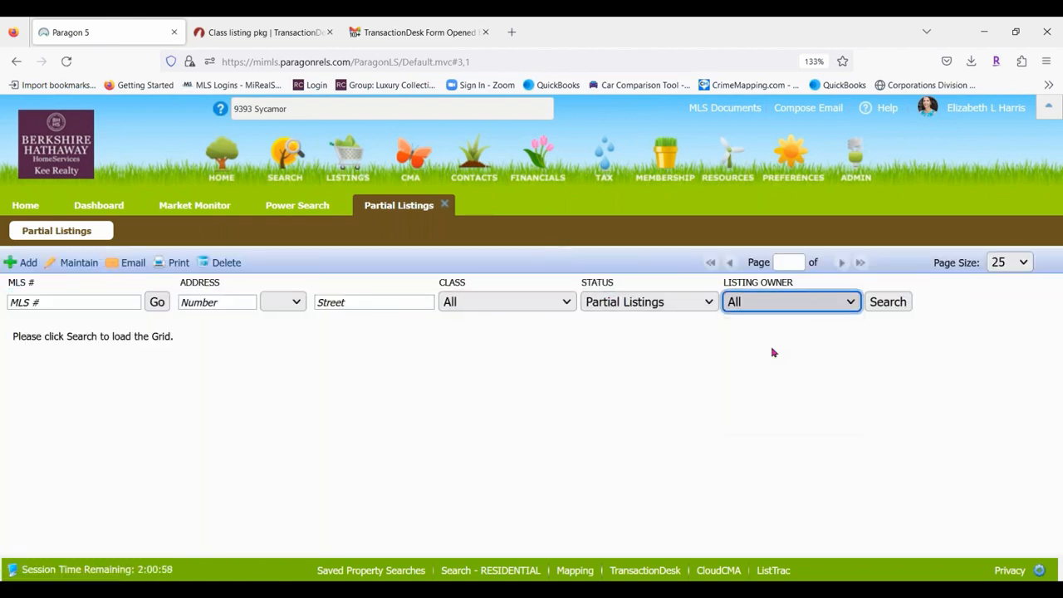
left_click(898, 304)
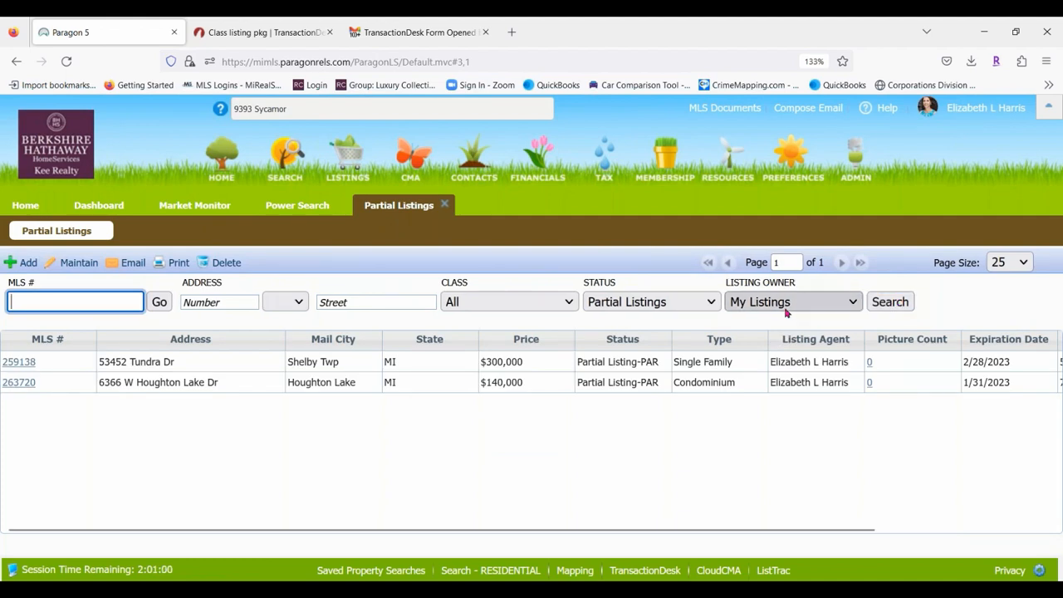
left_click(166, 388)
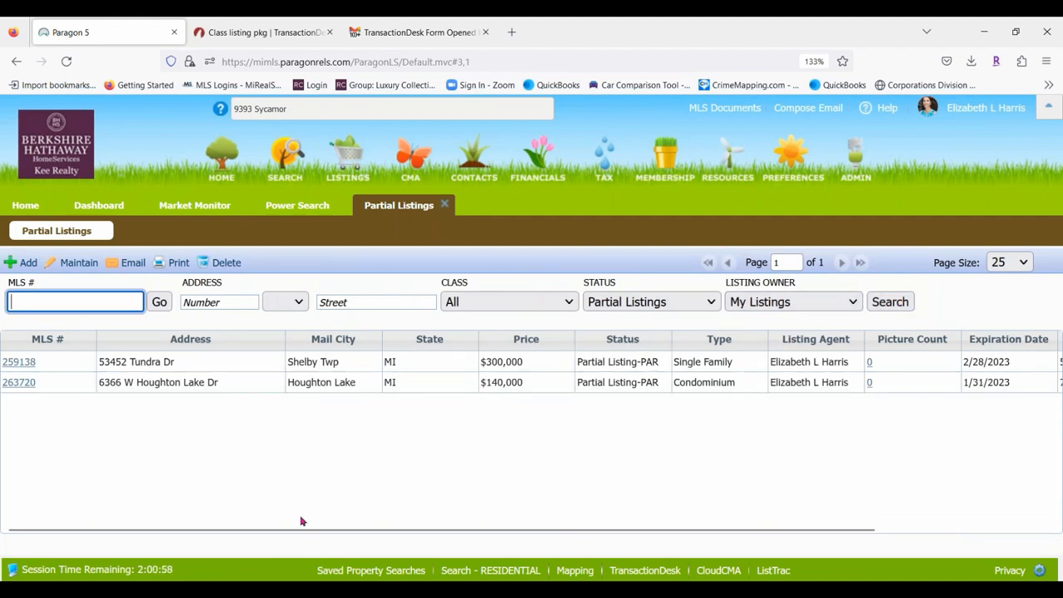
left_click_drag(300, 530, 621, 554)
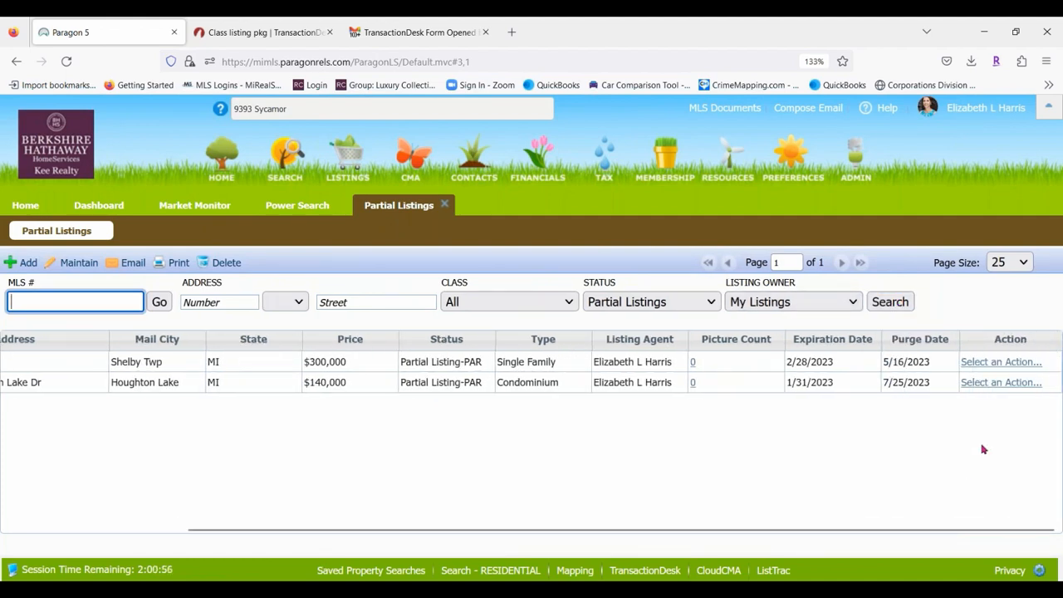
left_click(1017, 387)
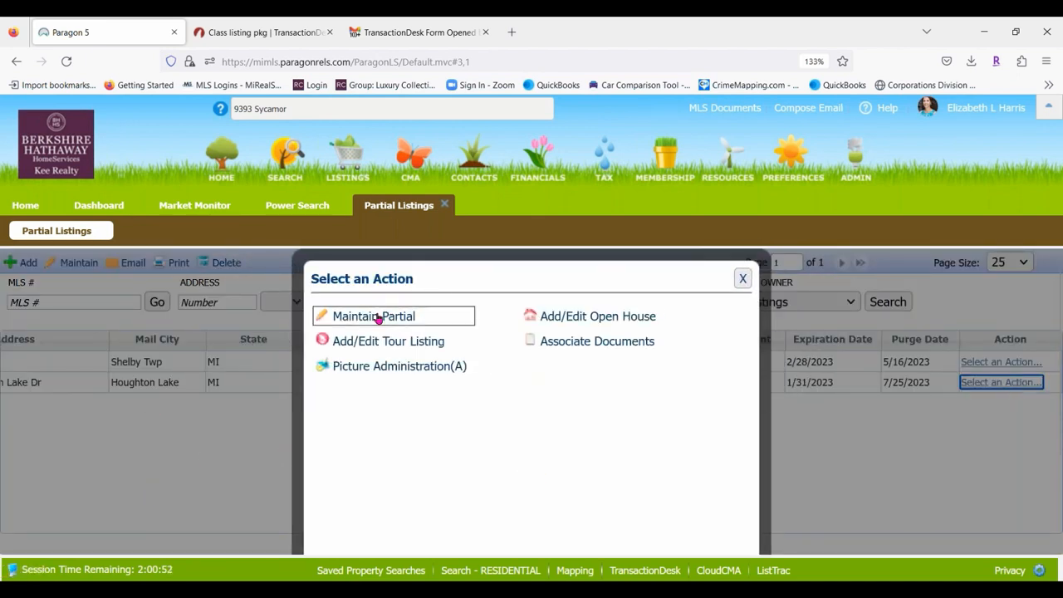
left_click(378, 317)
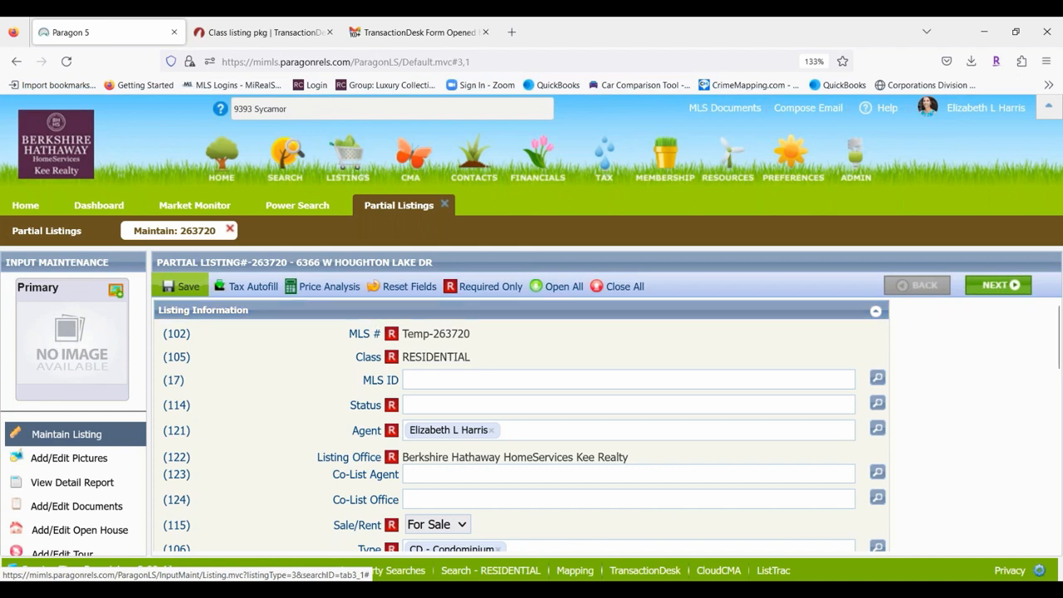
Browse the listing's pictures and documents, close Partial Listings, and switch to Gmail.
left_click(627, 286)
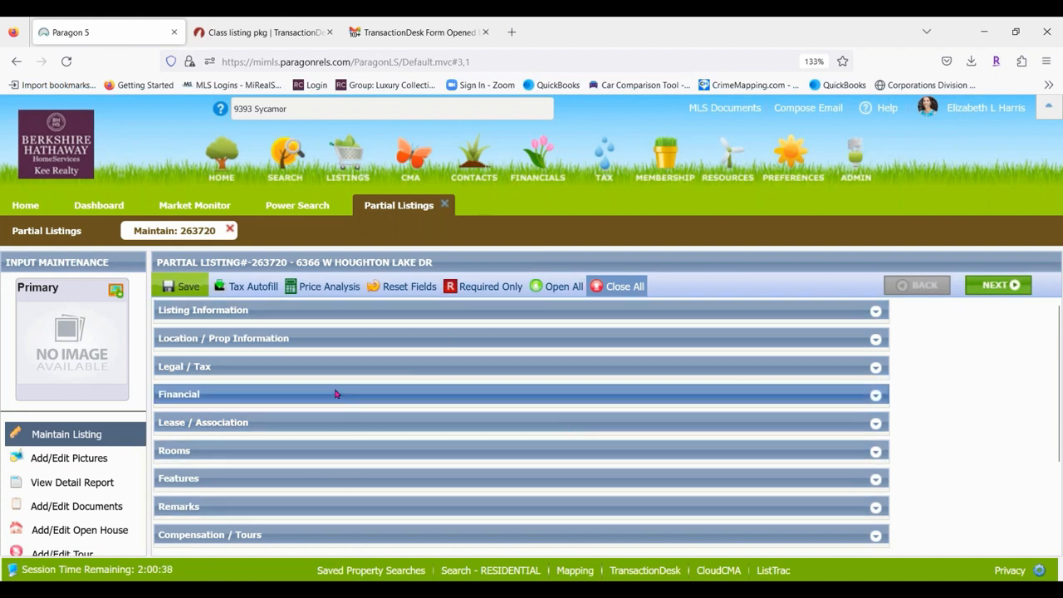
left_click(84, 457)
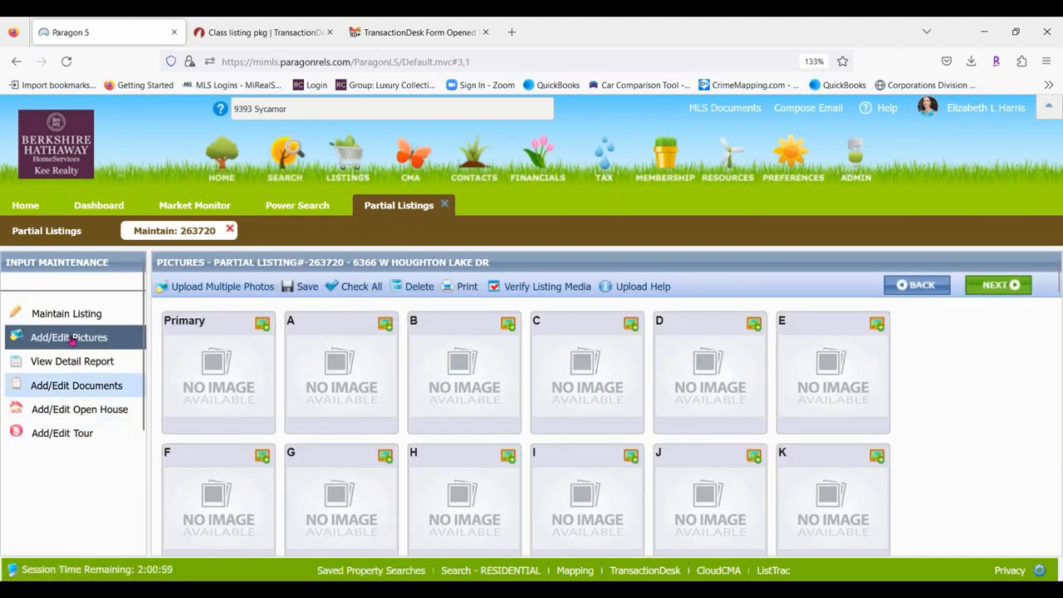
left_click(72, 388)
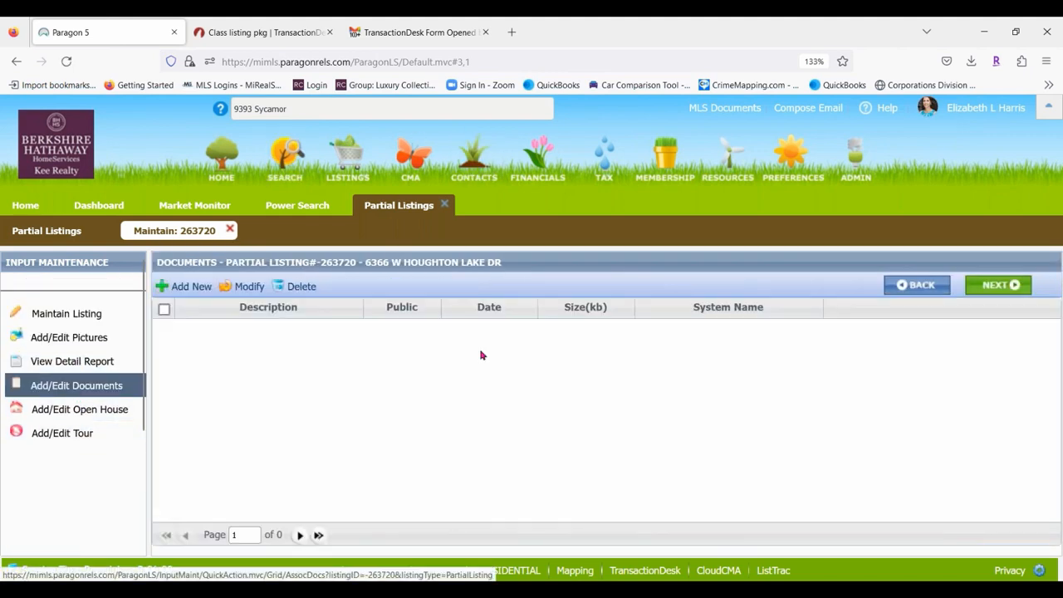
left_click(60, 324)
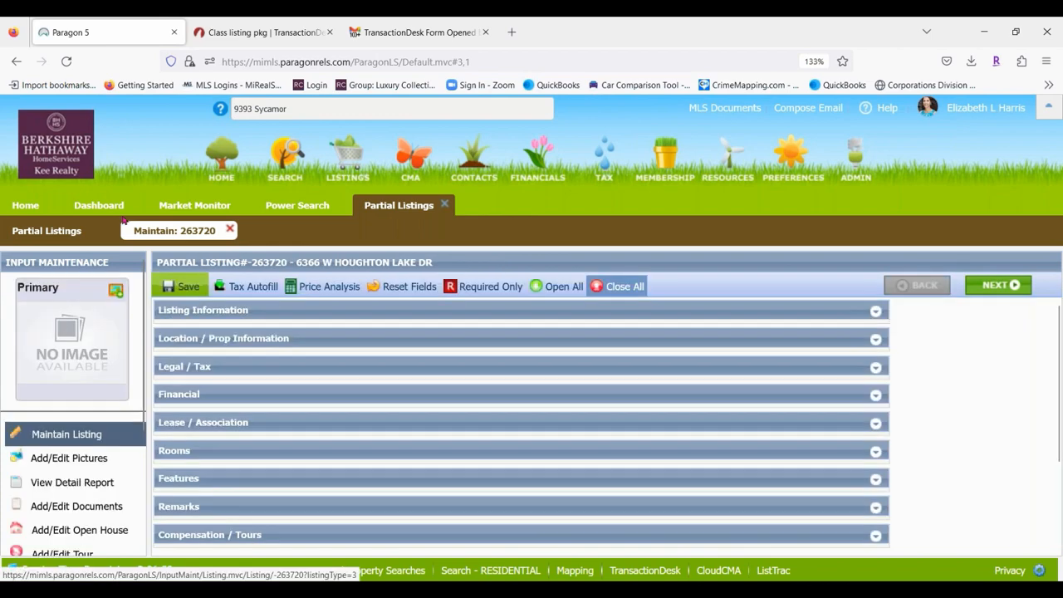
left_click(446, 206)
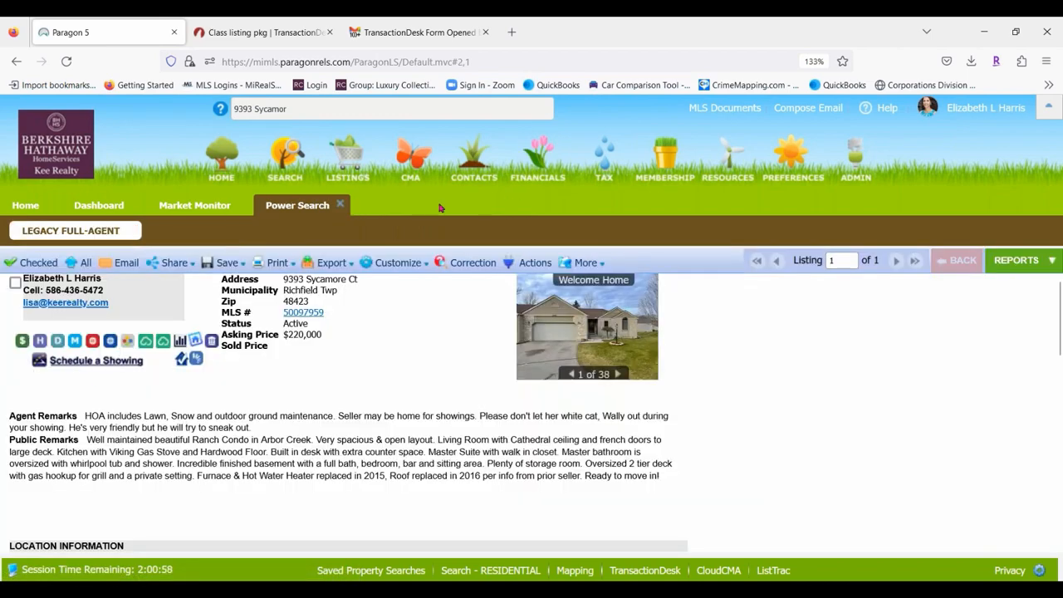
left_click(420, 33)
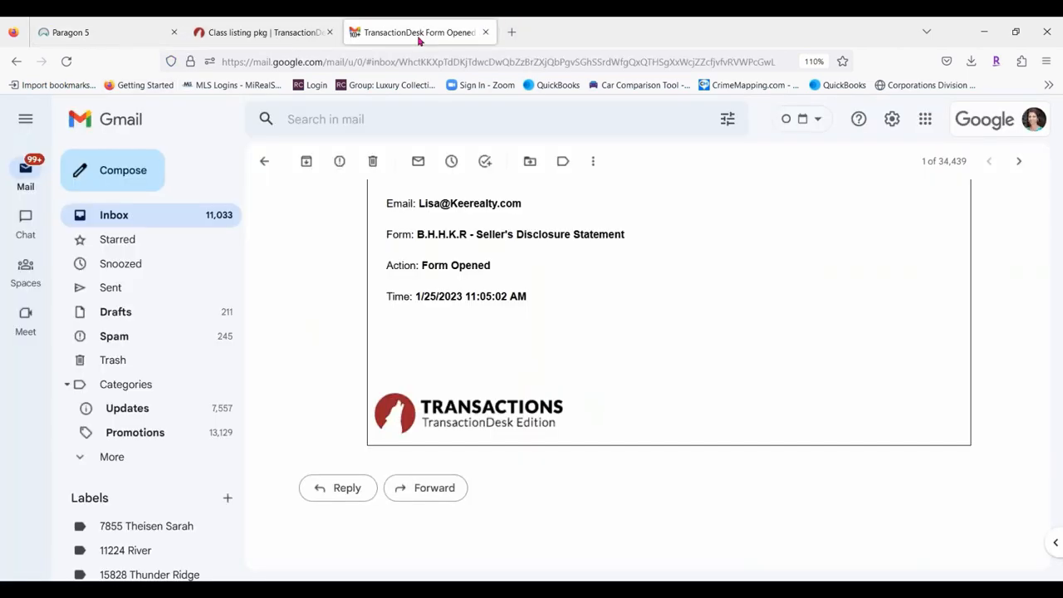
Dismiss the upload results, save and exit the data sheet, and advance to Documents.
left_click(264, 33)
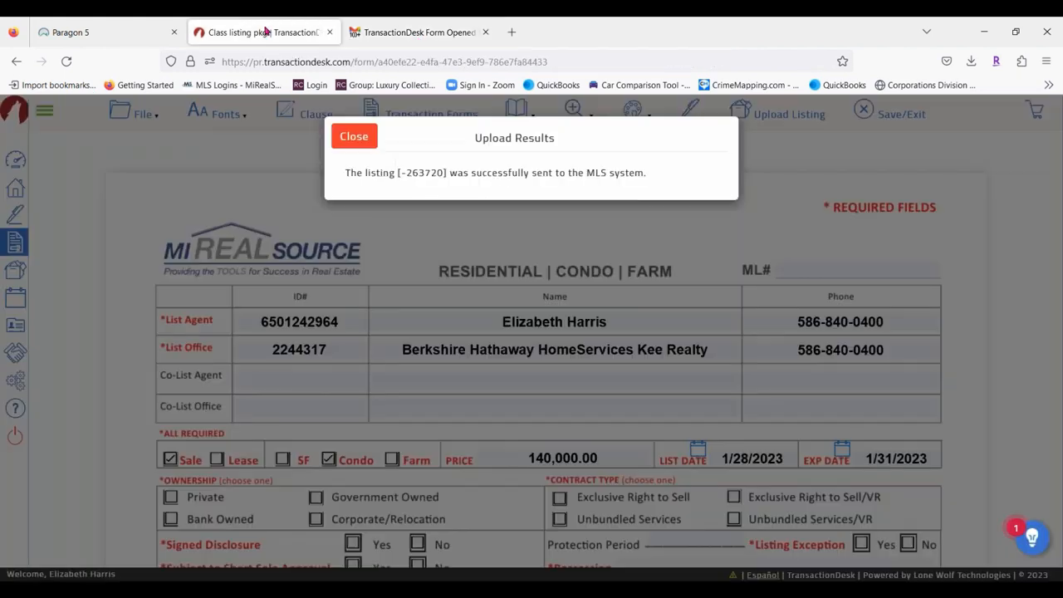
left_click(370, 137)
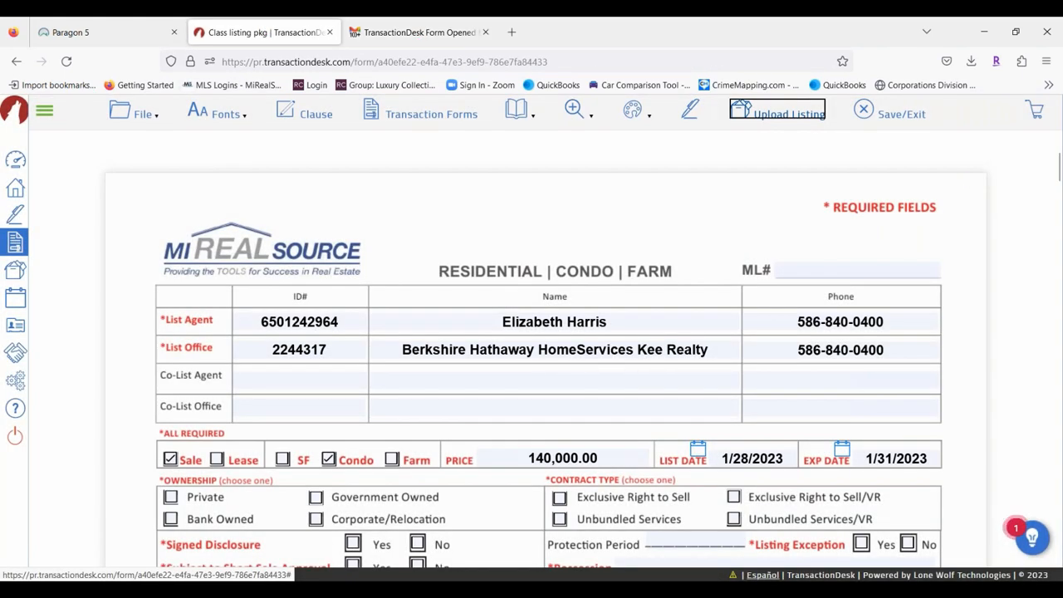
left_click(911, 115)
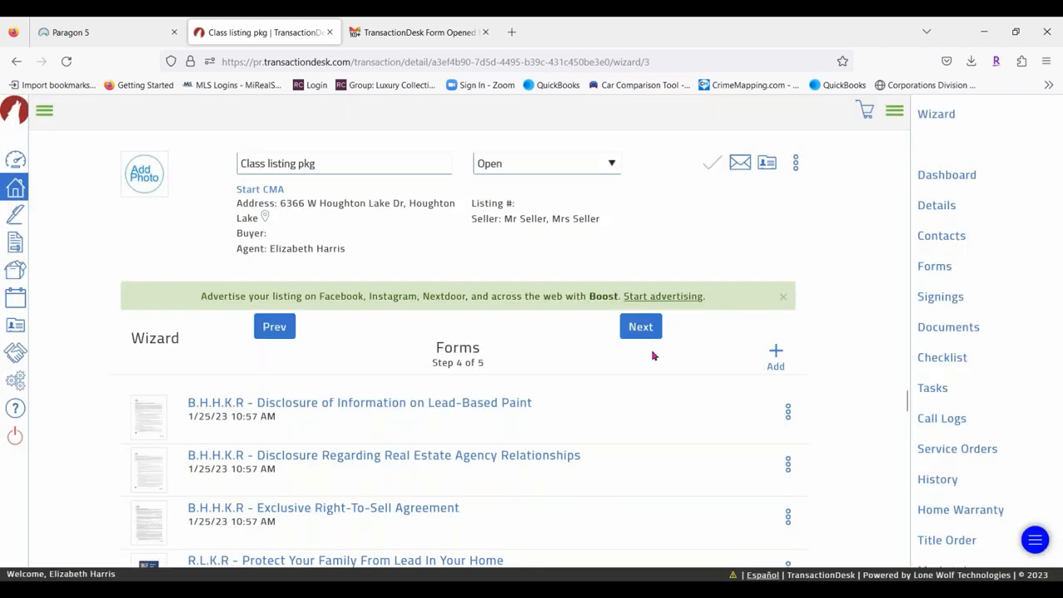
left_click(640, 327)
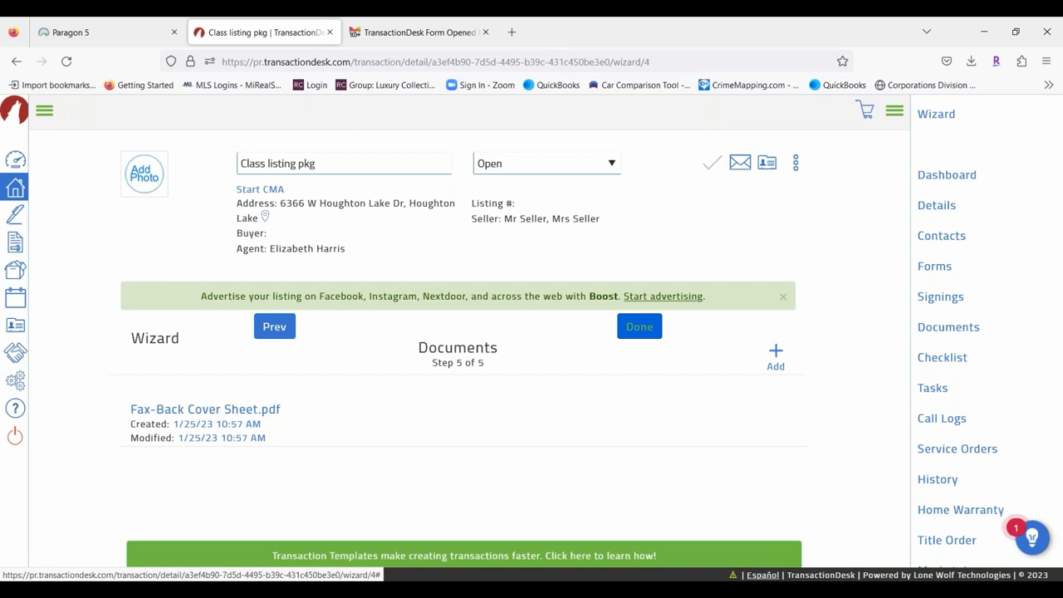
Finish the wizard with Done without adding a new document.
left_click(639, 330)
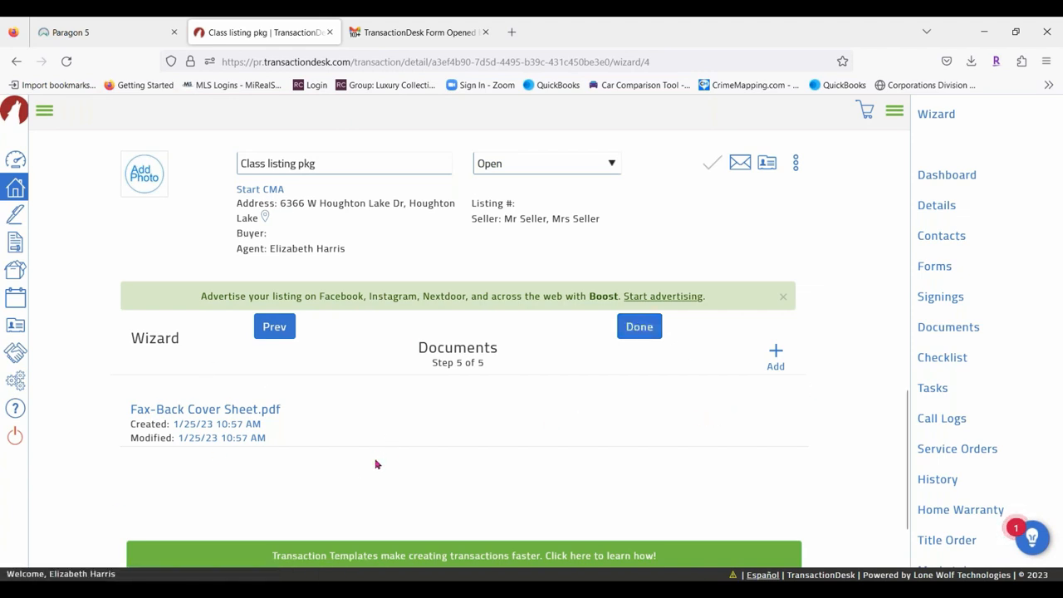
left_click(776, 351)
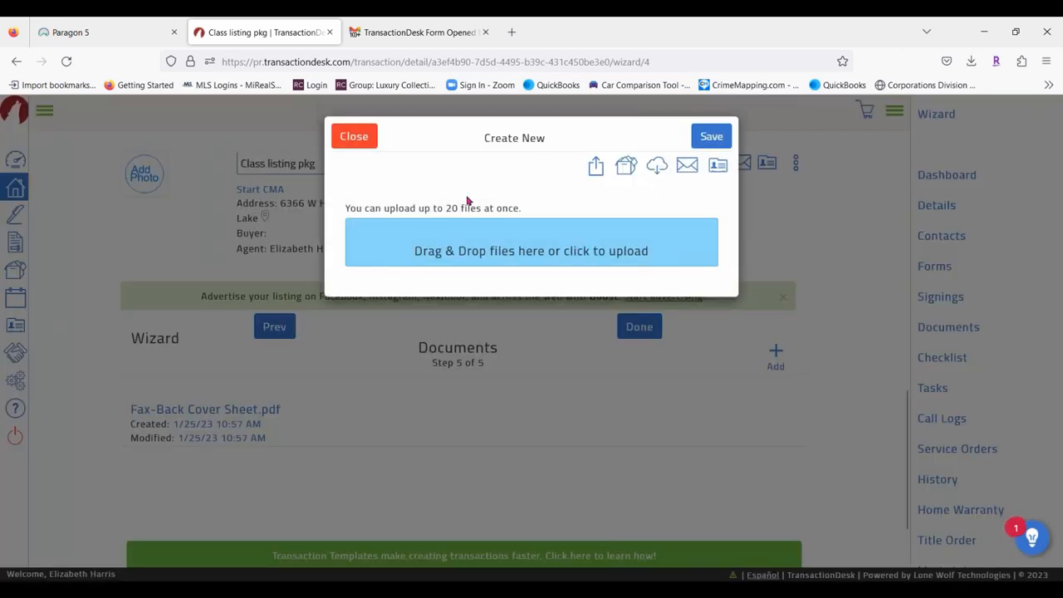
left_click(346, 137)
left_click(633, 329)
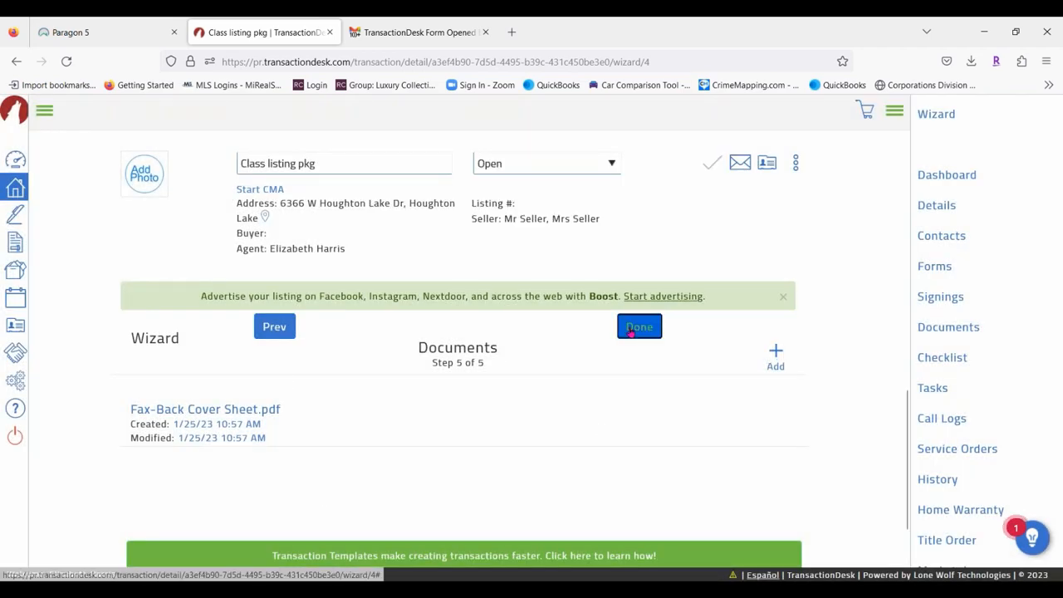
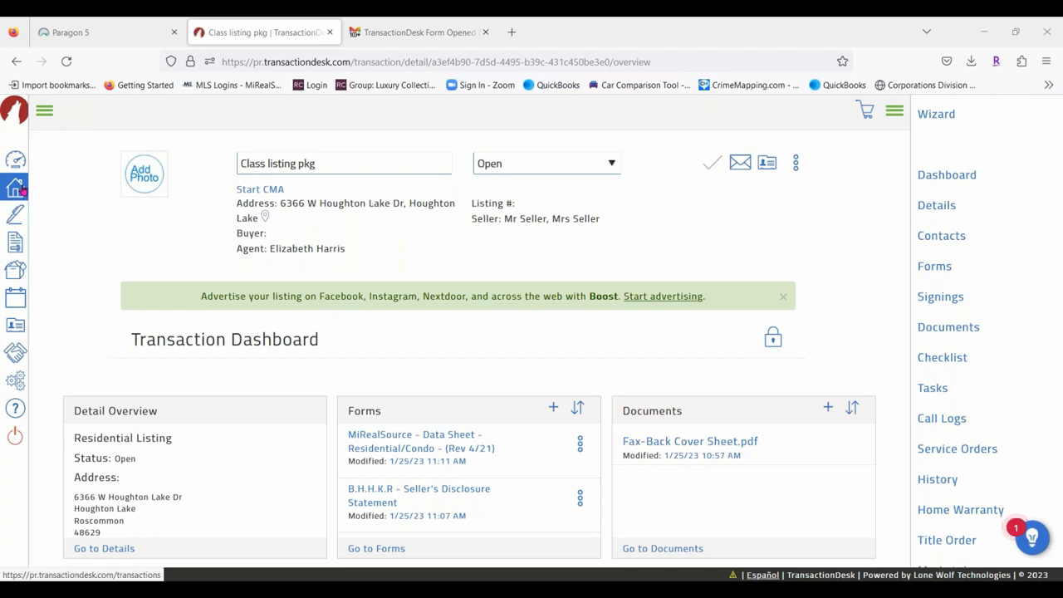
Open the Class test transaction's dashboard from the transactions list and hide its navigation panel.
left_click(16, 189)
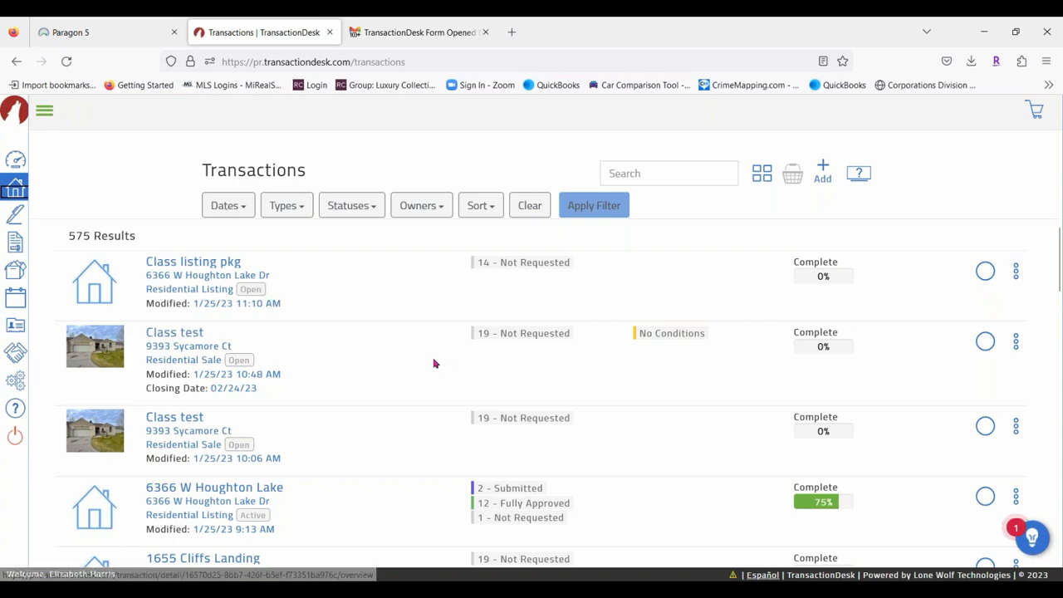
scroll(350, 349, "down", 2)
scroll(350, 349, "down", 2)
scroll(350, 349, "up", 3)
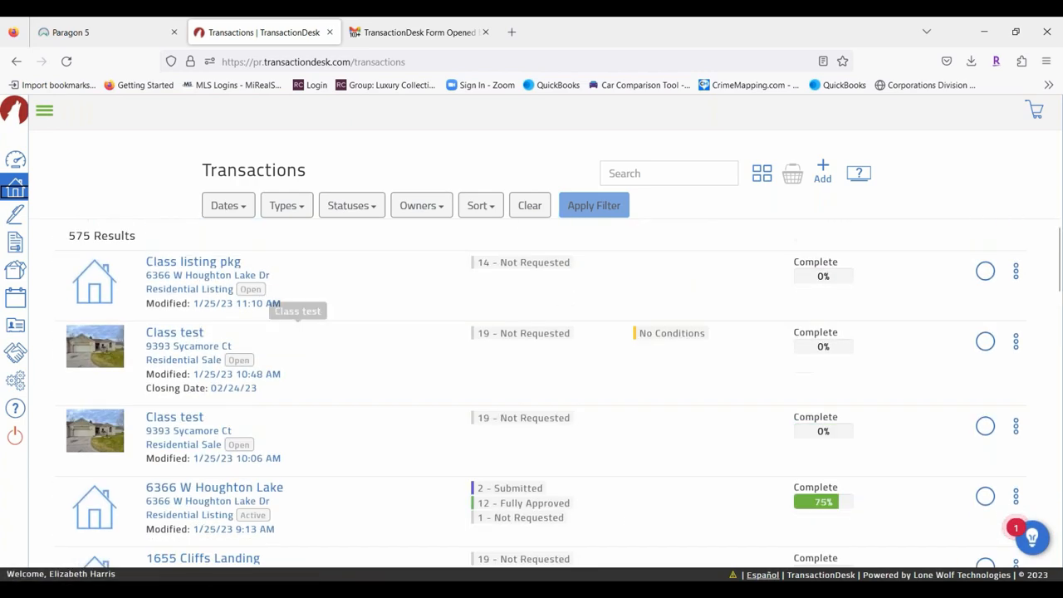
left_click(175, 332)
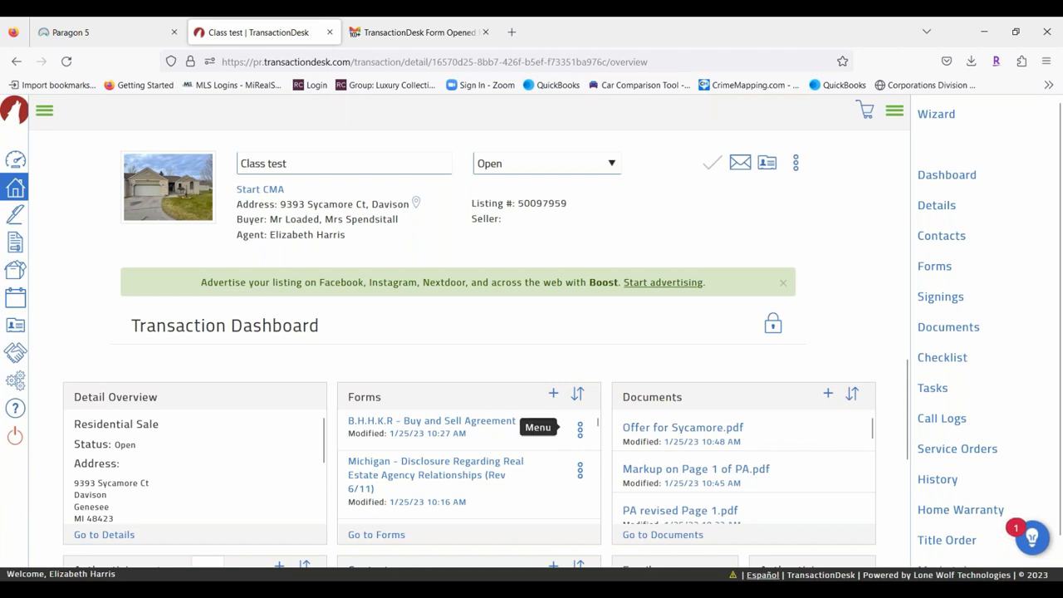
scroll(774, 470, "down", 4)
scroll(758, 471, "up", 2)
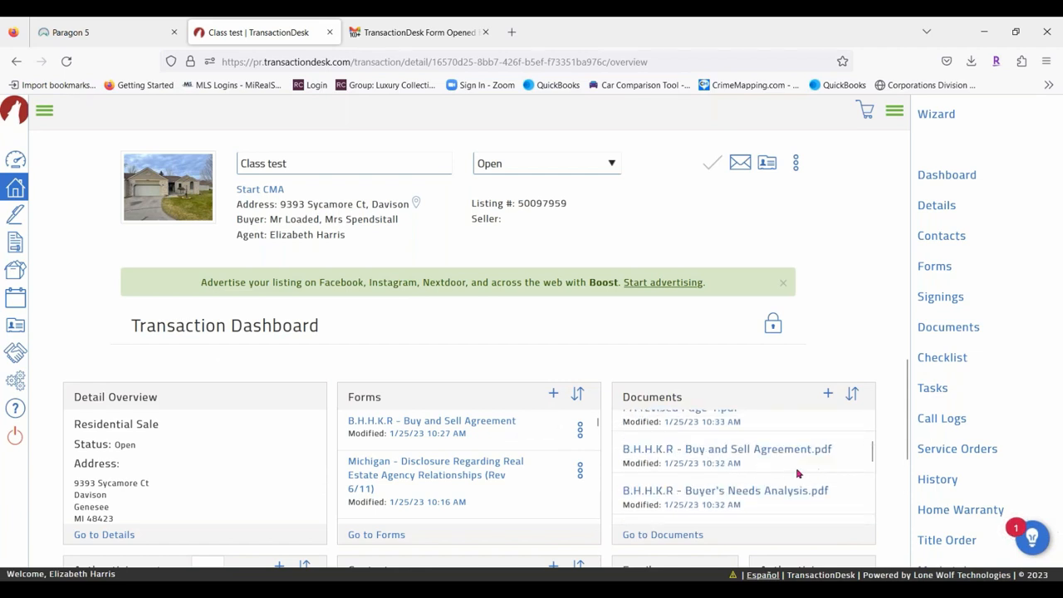
scroll(789, 473, "up", 3)
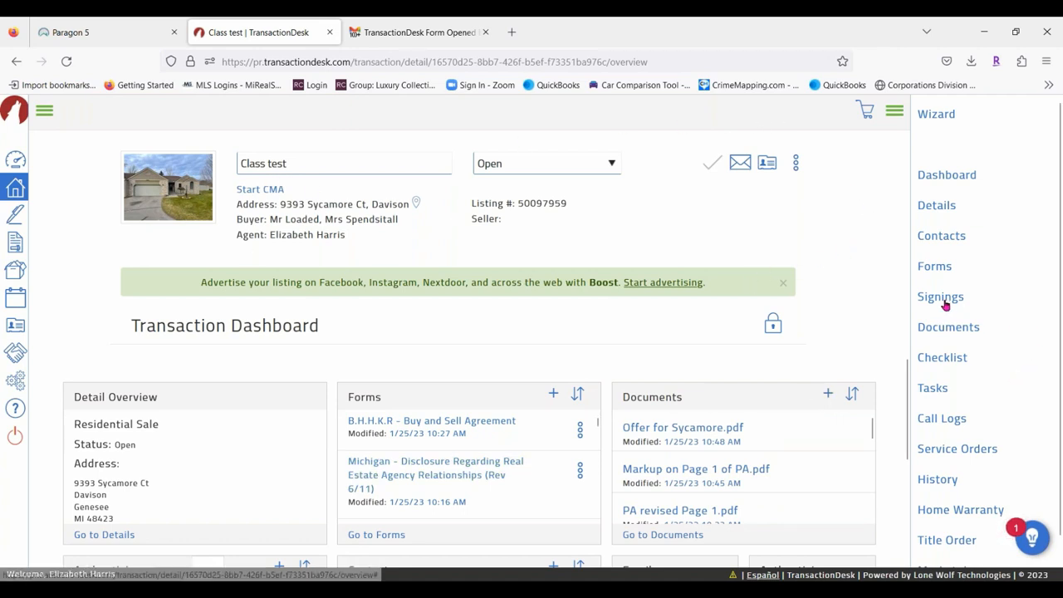
left_click(898, 111)
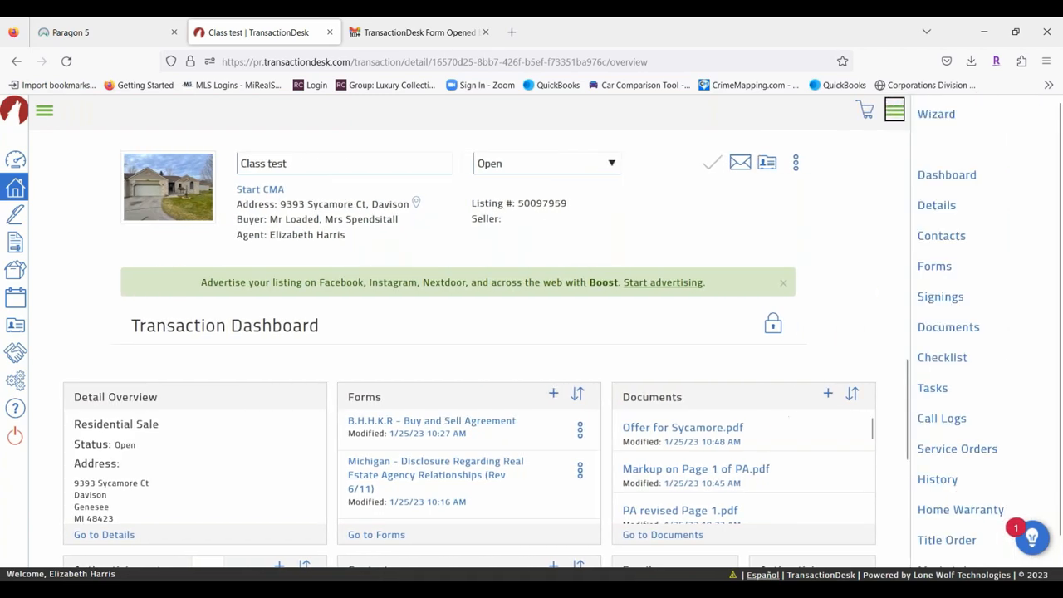
Create a new signing named 'Offer Package' from the transaction's Signings list and save it.
left_click(947, 296)
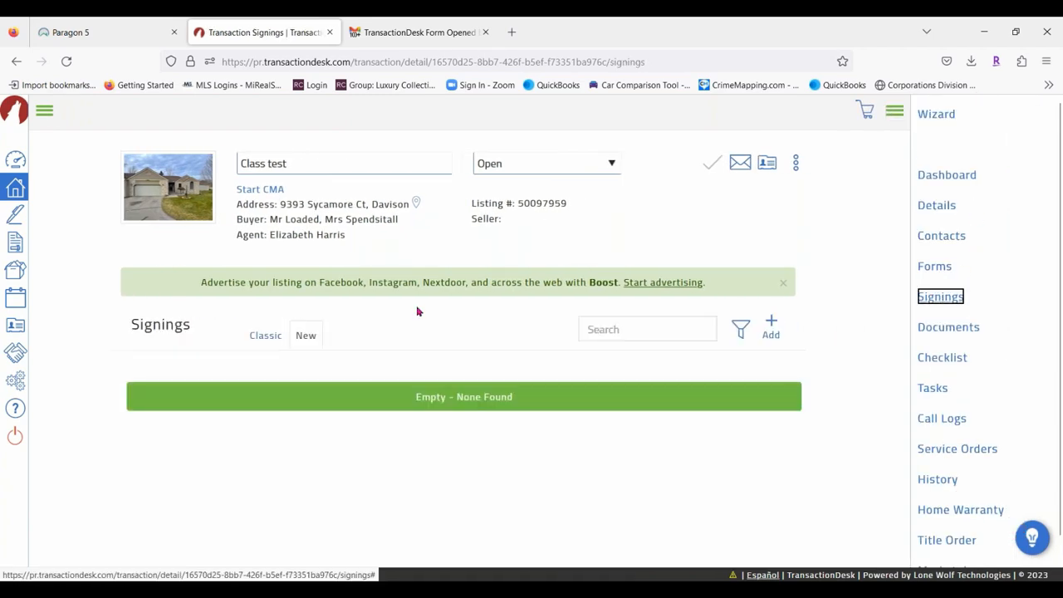
left_click(772, 326)
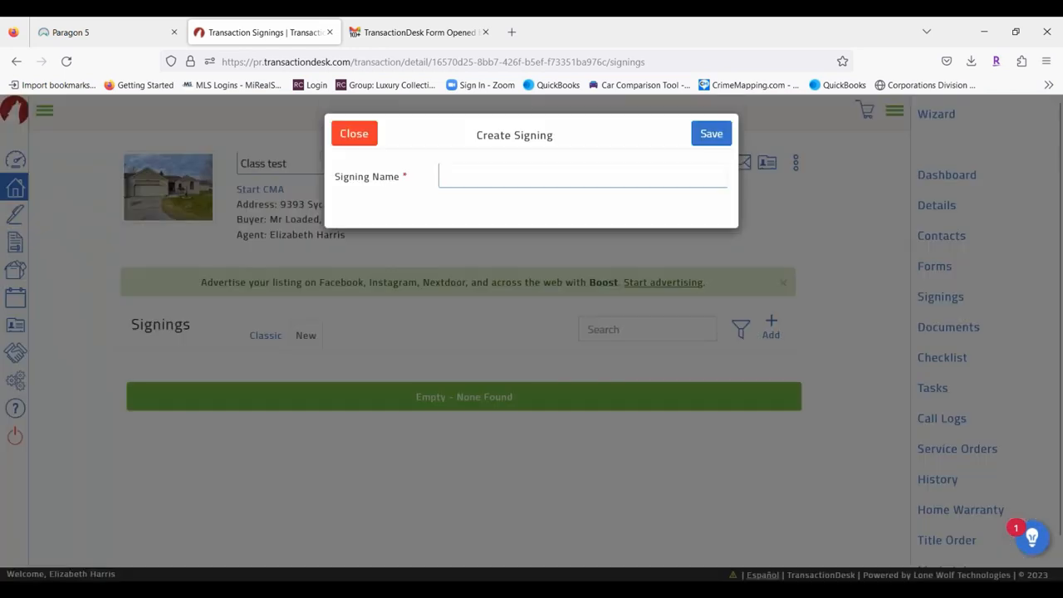
left_click(445, 180)
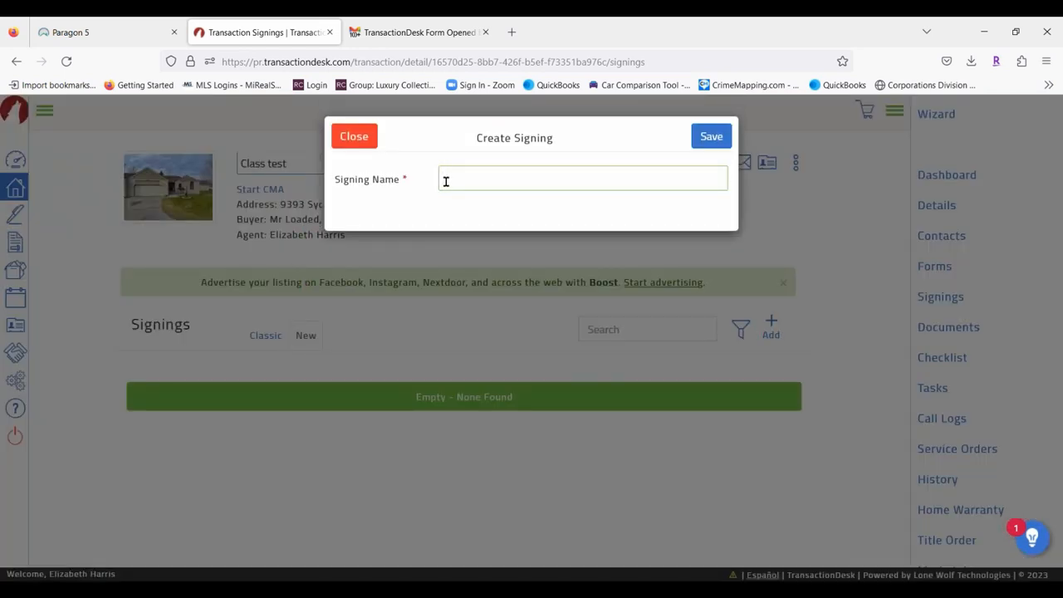
type("Offer")
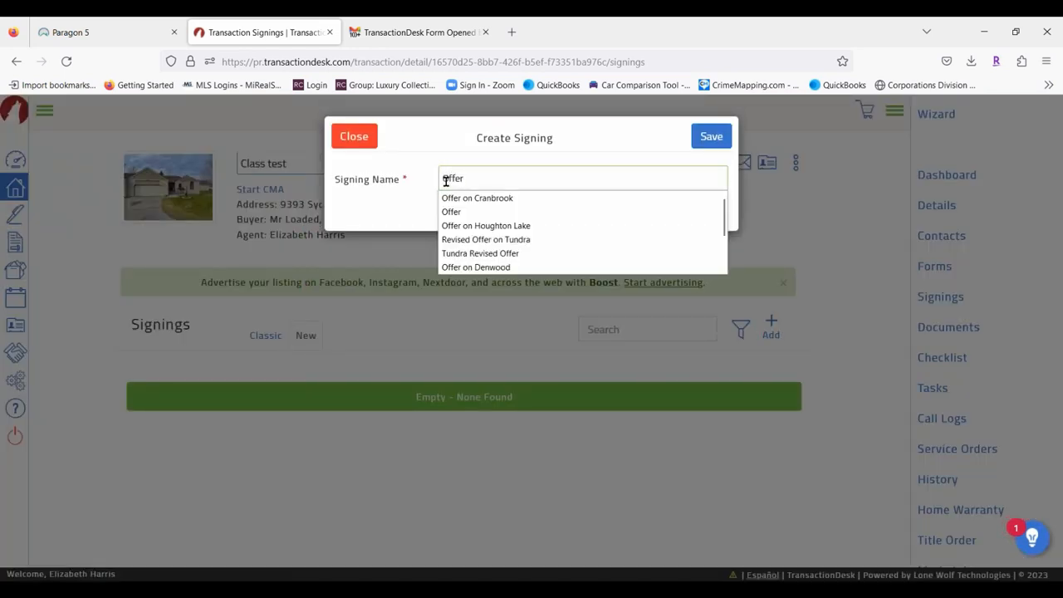
type(" Package")
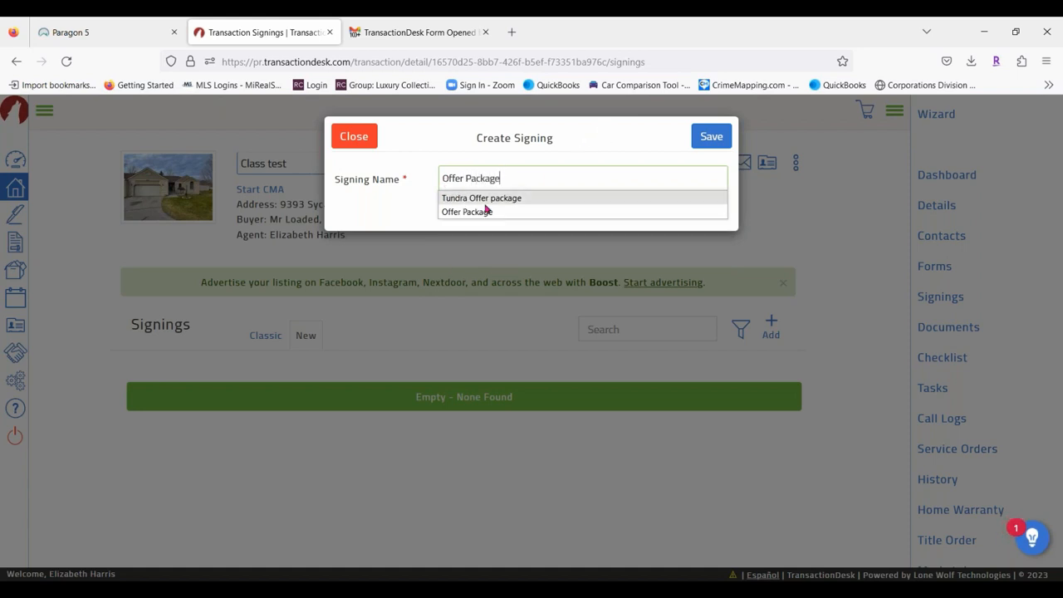
left_click(473, 211)
left_click(712, 136)
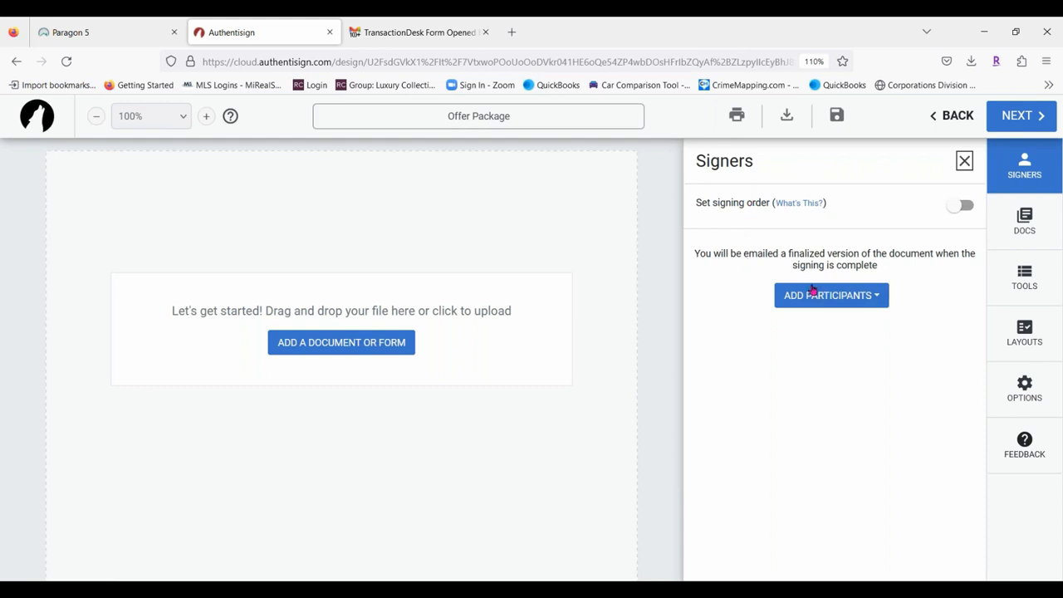
Add the selling agent and both buyers from the transaction's contacts as signers.
left_click(854, 304)
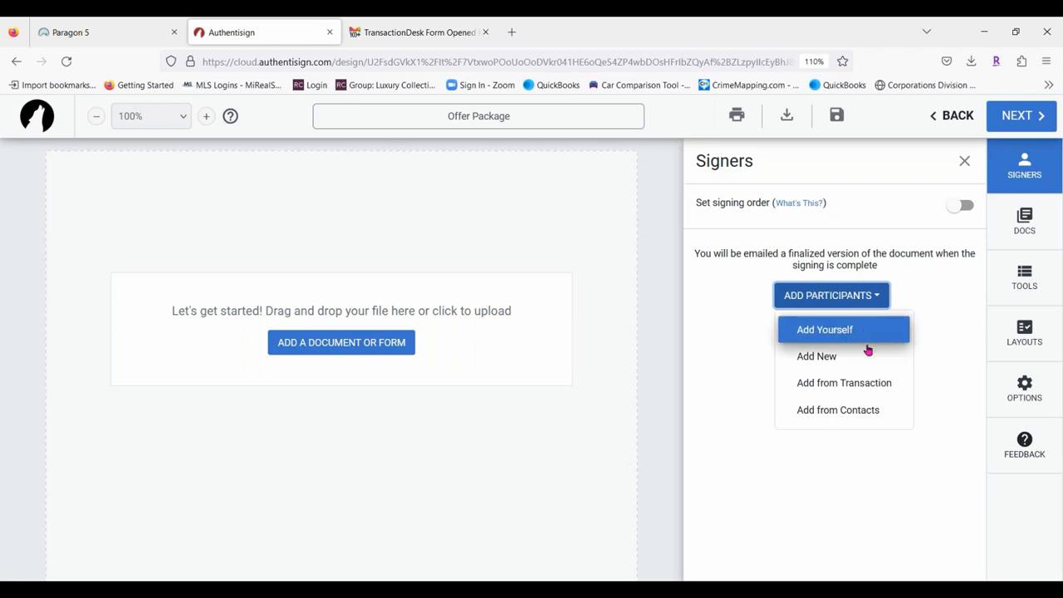
left_click(860, 381)
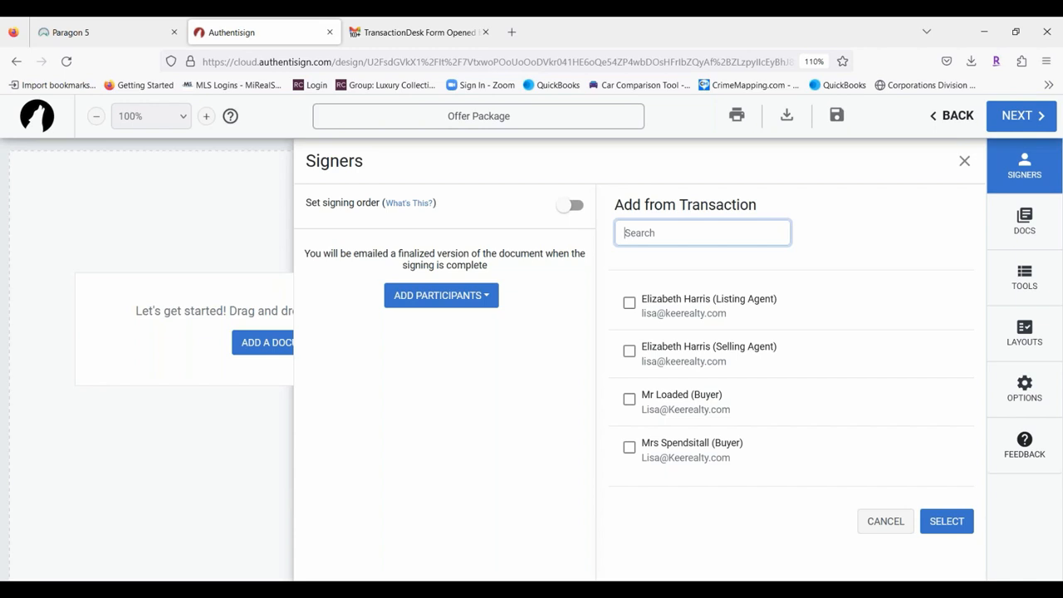
left_click(629, 352)
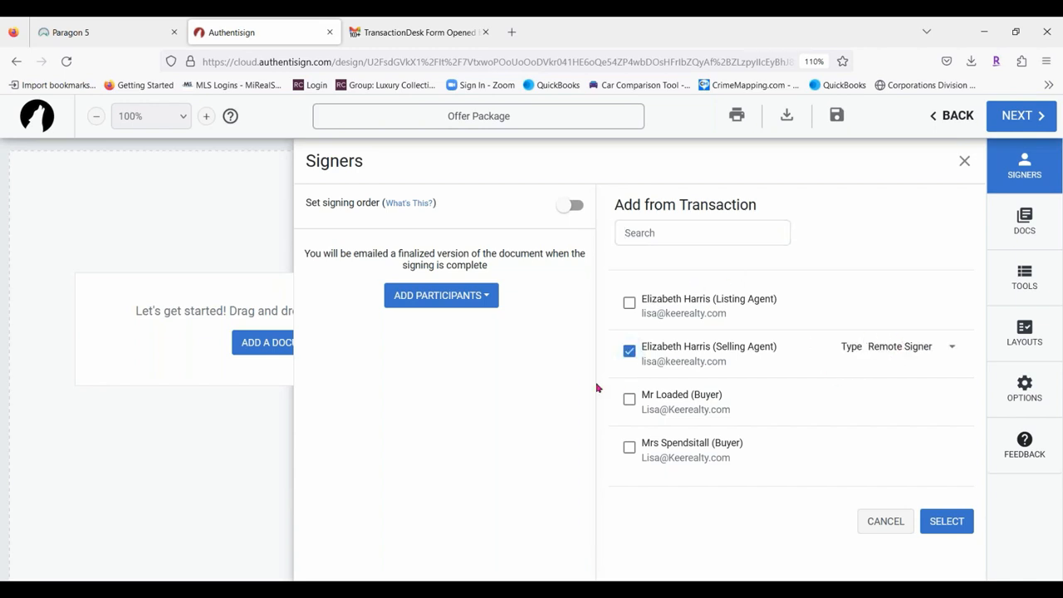
left_click(629, 398)
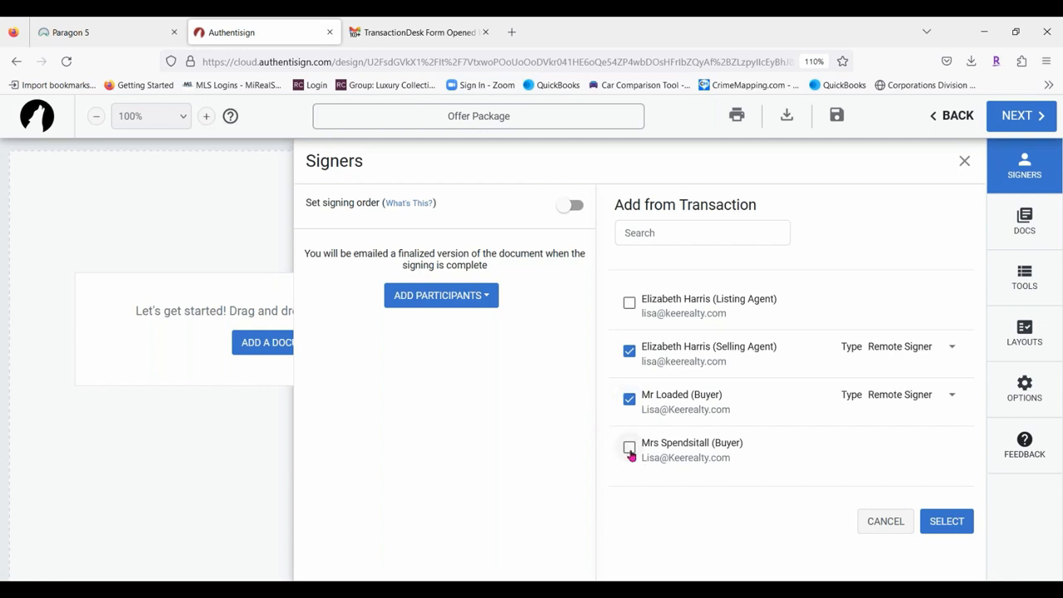
left_click(630, 450)
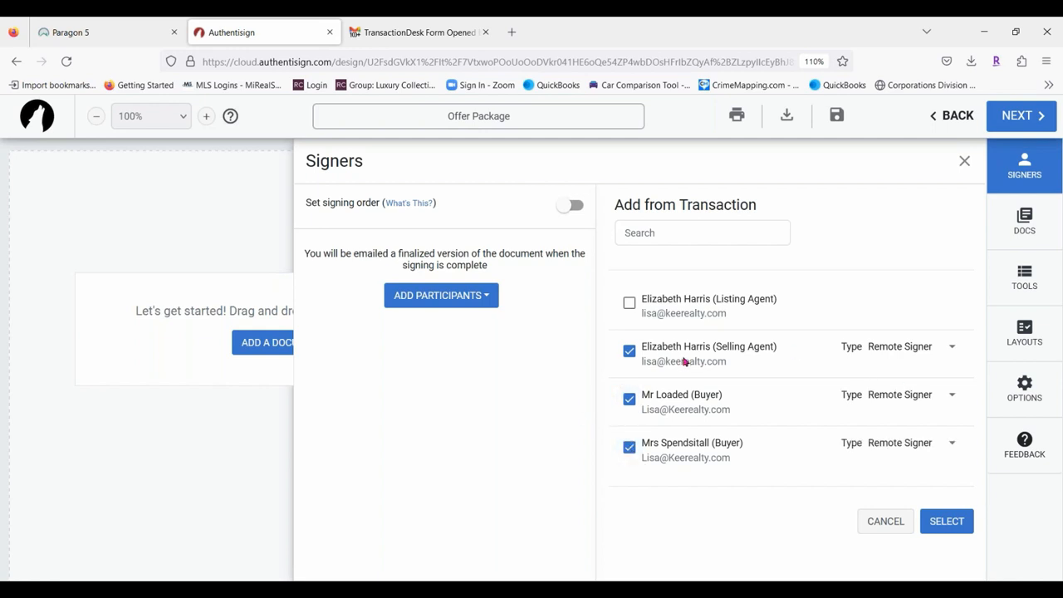
Keep the selling agent as a remote signer and also include the listing agent.
left_click(953, 351)
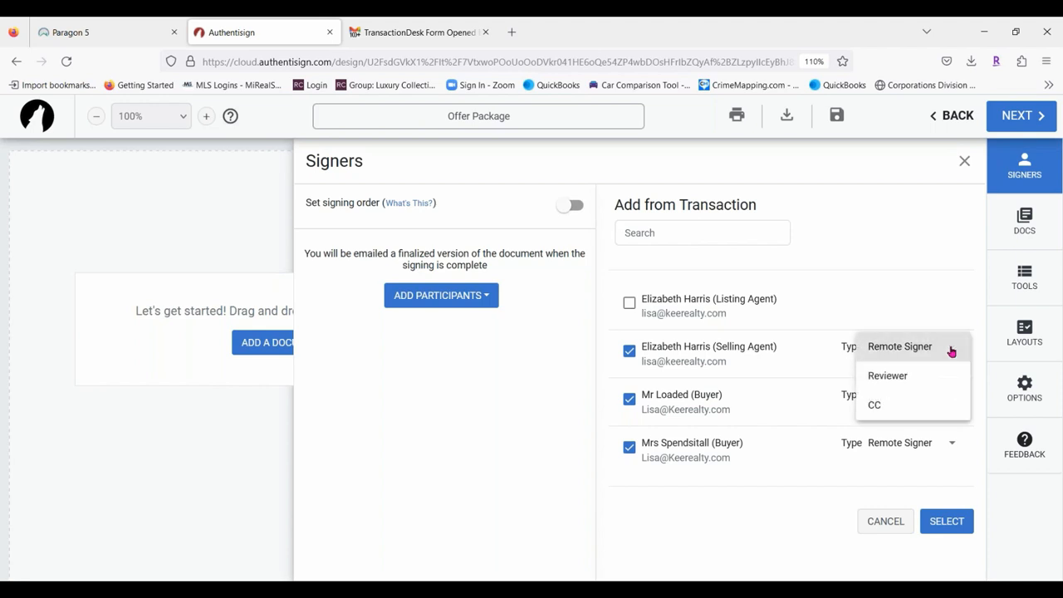
left_click(910, 298)
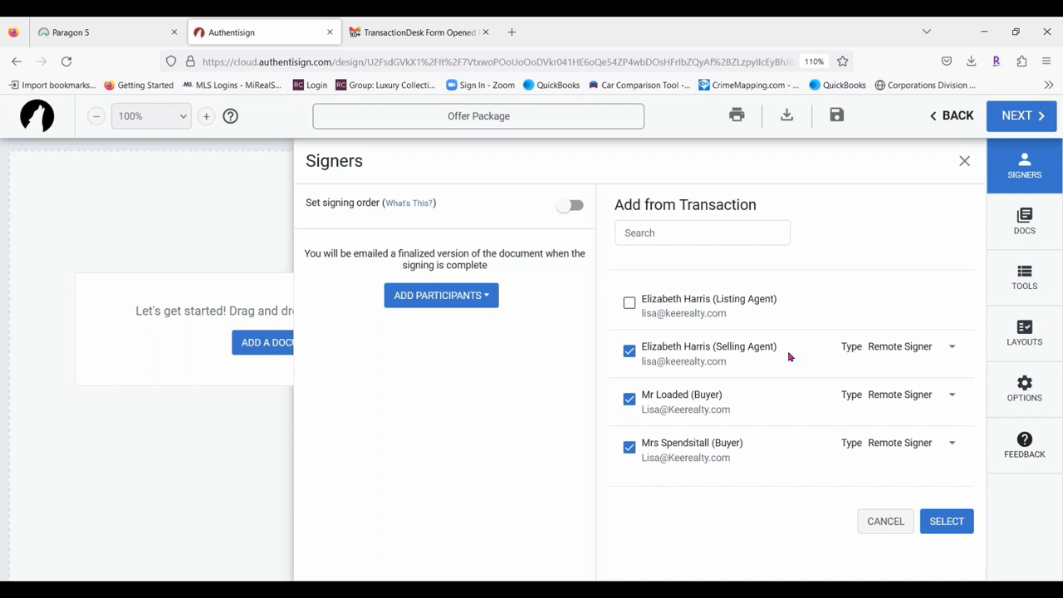
left_click(904, 352)
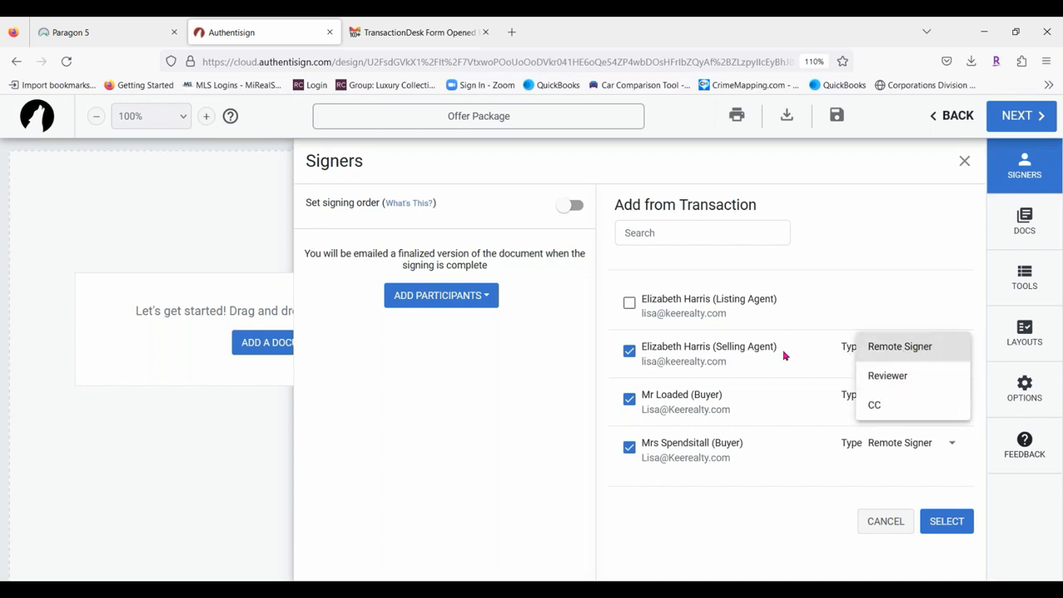
left_click(818, 353)
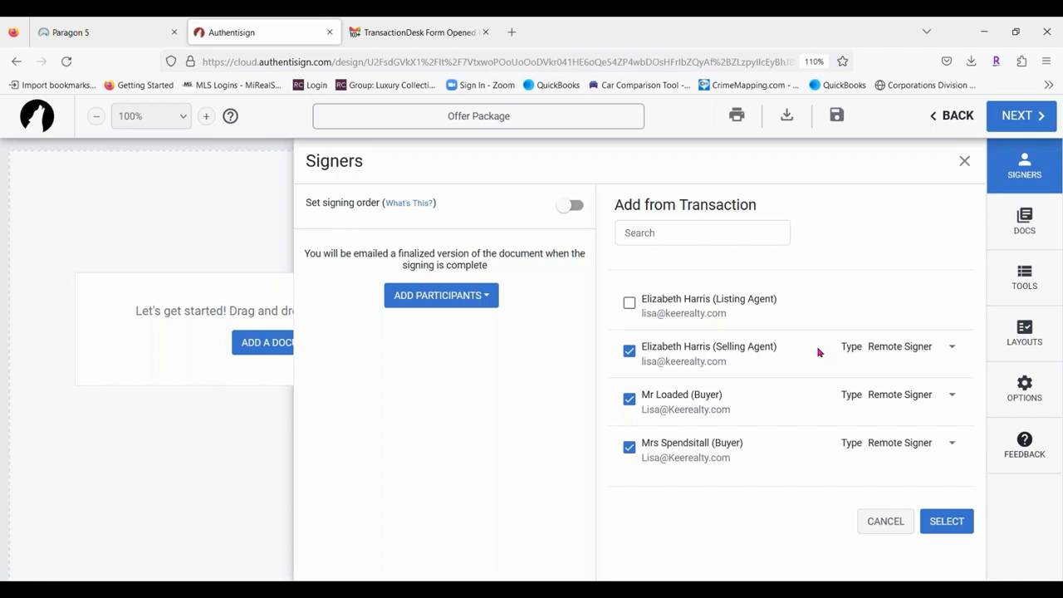
left_click(628, 303)
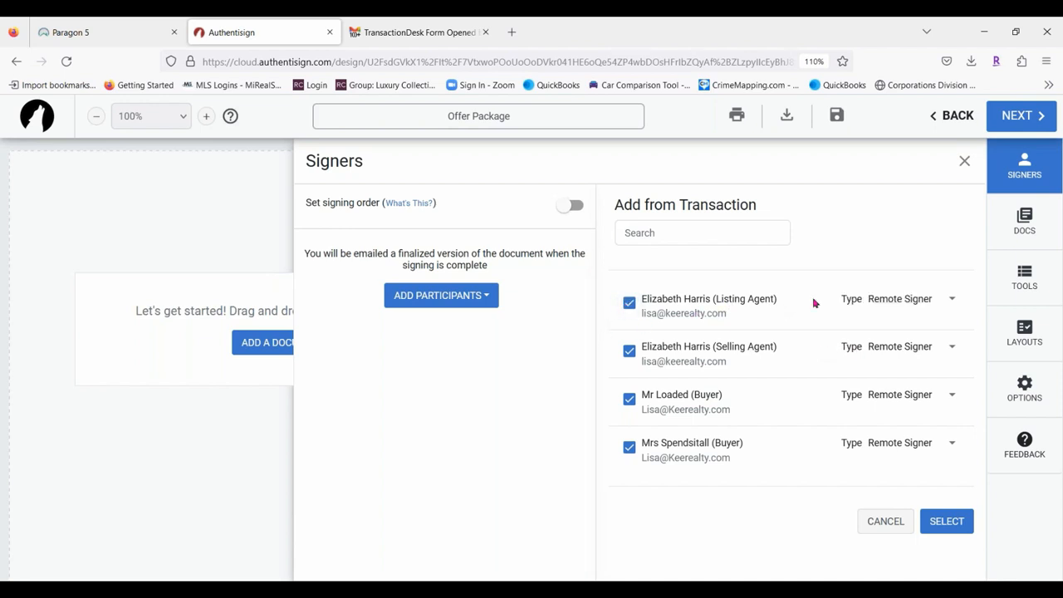
left_click(919, 305)
Make the listing agent a CC-only recipient and add the selected participants to the signing.
left_click(873, 359)
left_click(952, 521)
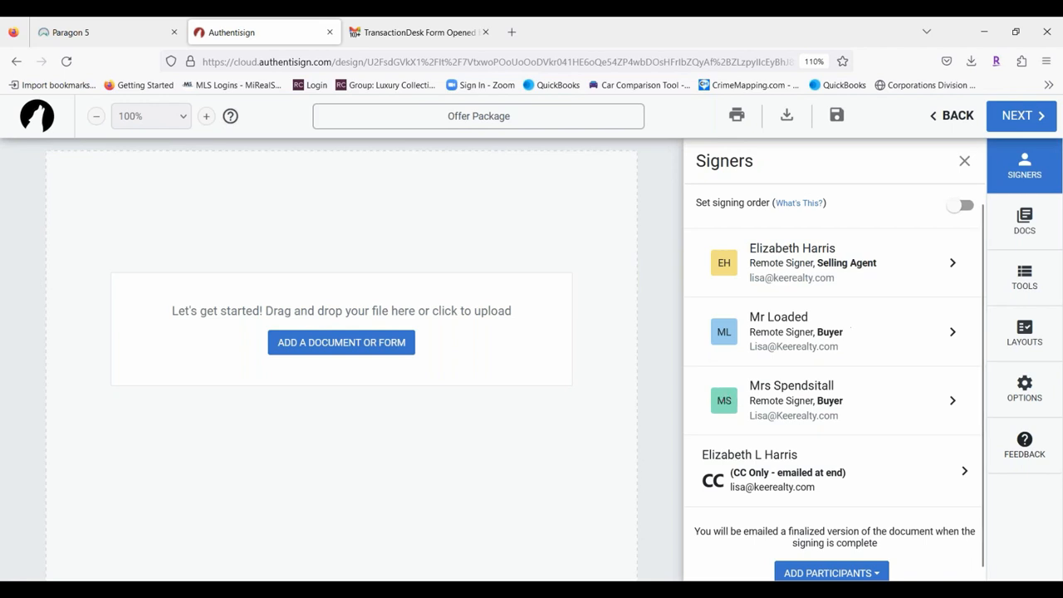
Enable signing order with the two buyers first and second and the selling agent third.
left_click(964, 208)
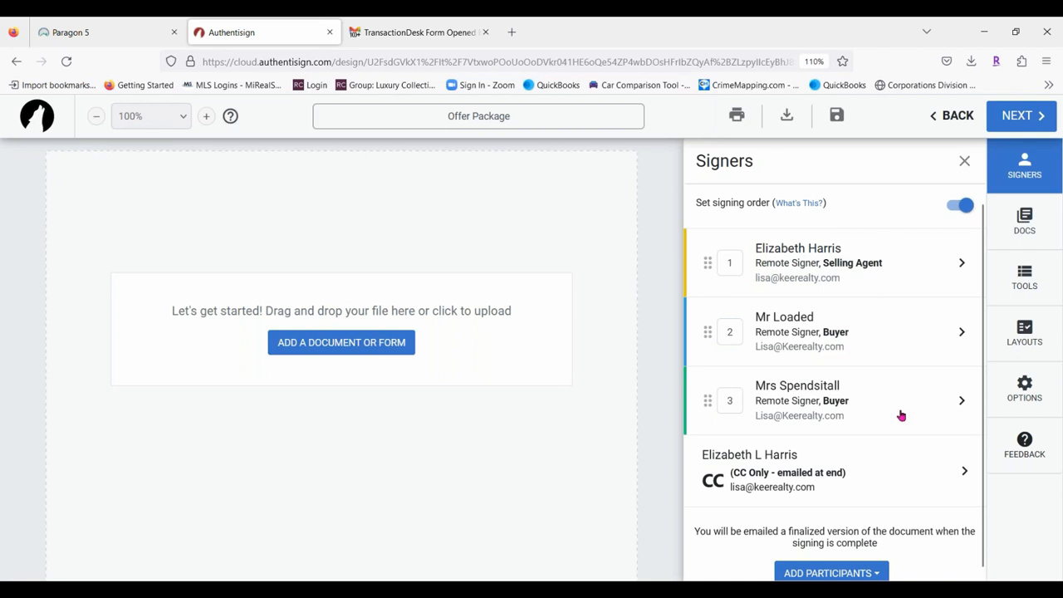
left_click_drag(705, 333, 705, 262)
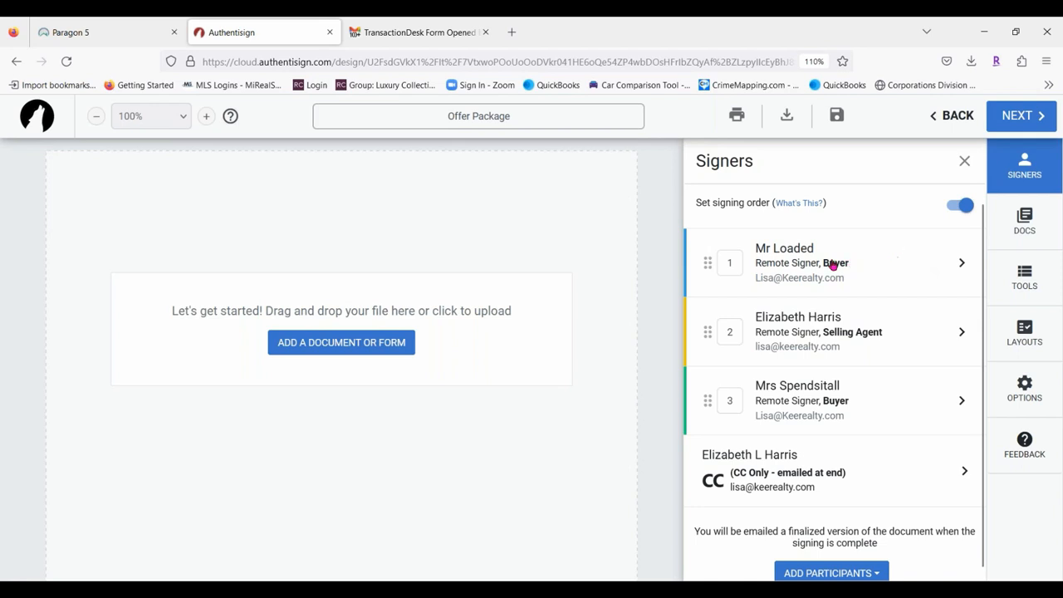
left_click_drag(706, 401, 719, 324)
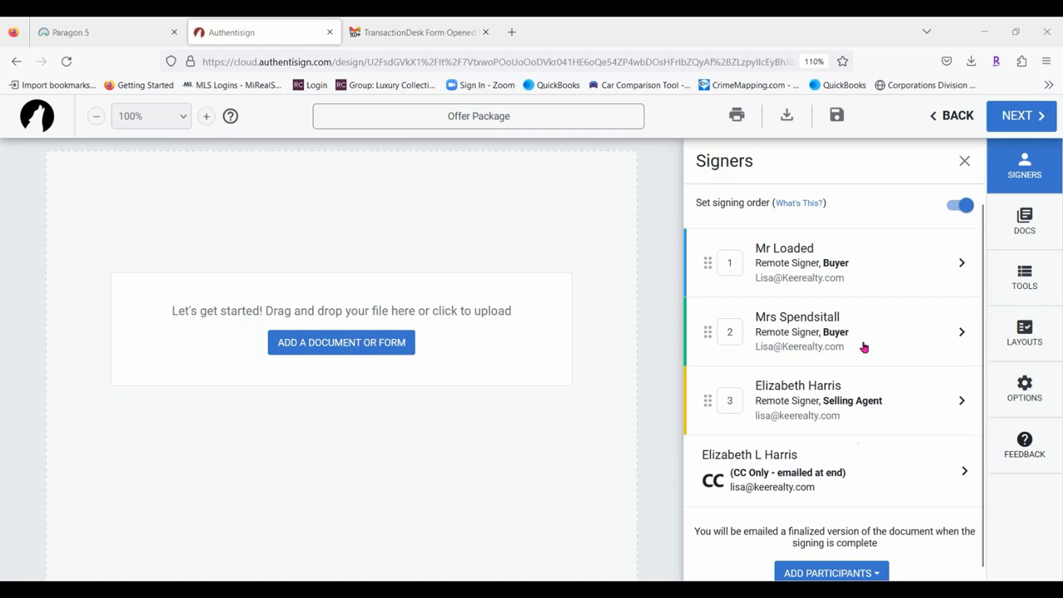
scroll(869, 332, "down", 1)
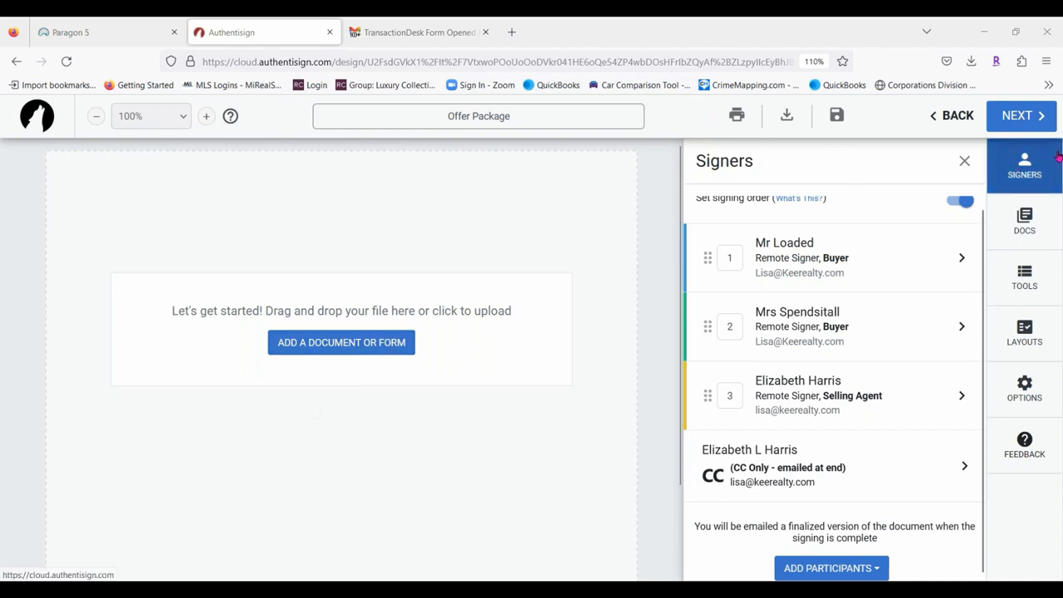
Add the Michigan Buy and Sell Agreement and the agency relationships disclosure to the package.
left_click(1038, 221)
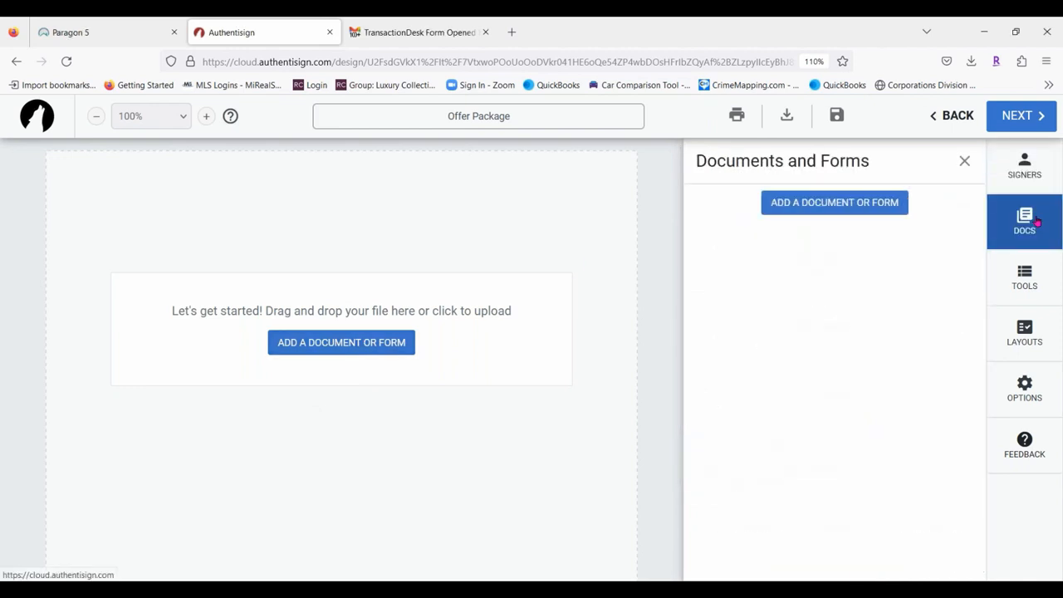
left_click(853, 207)
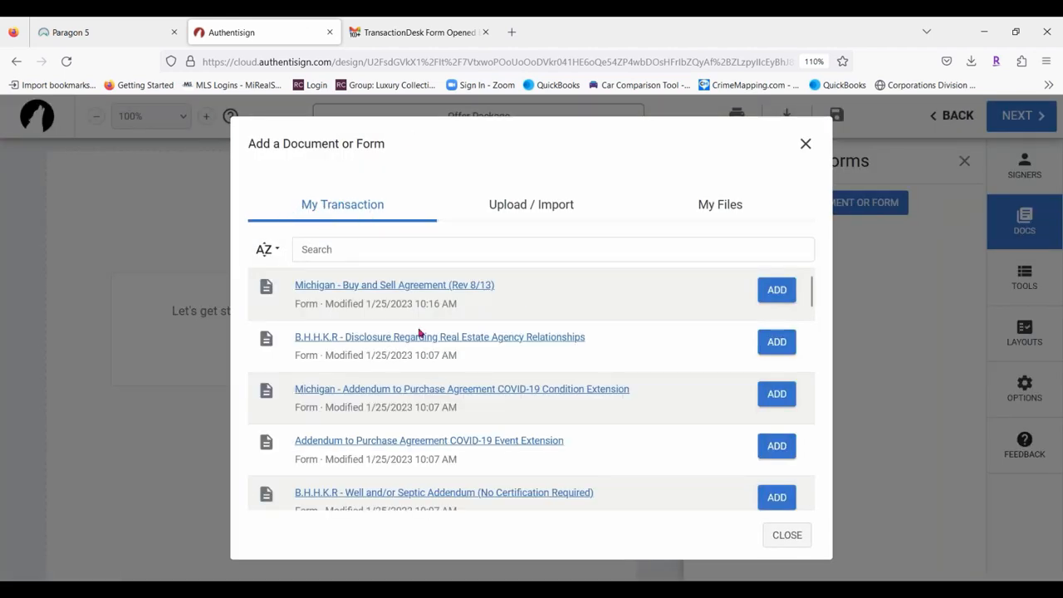
scroll(531, 351, "down", 5)
scroll(590, 398, "down", 5)
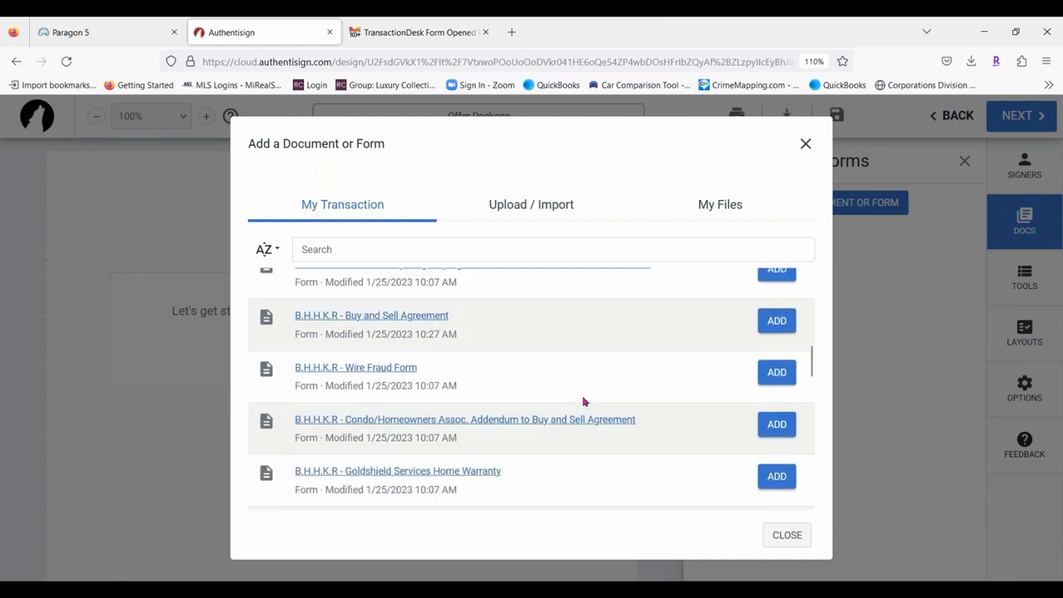
scroll(582, 394, "up", 3)
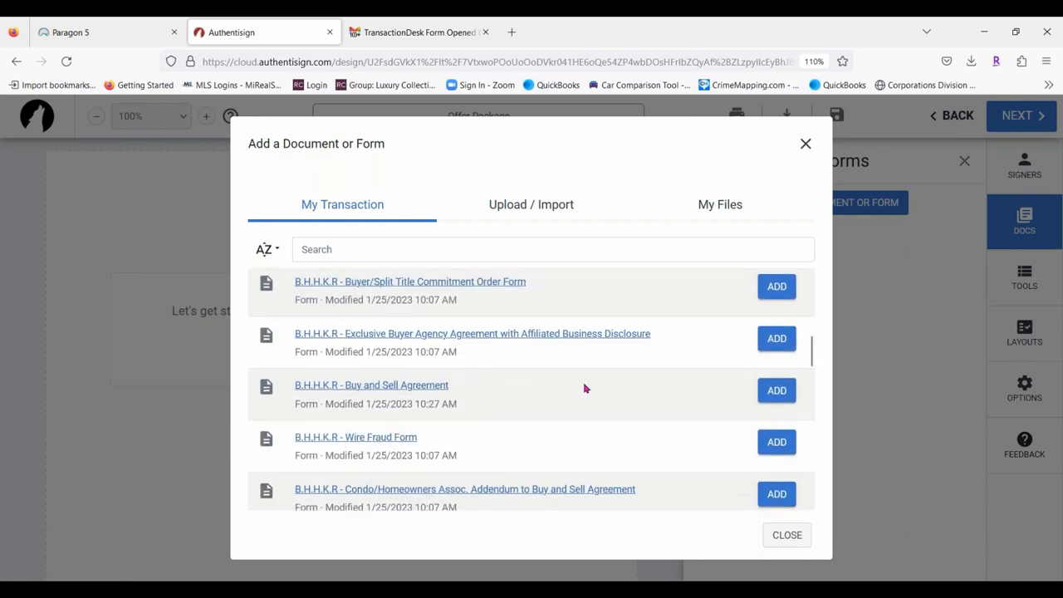
scroll(577, 415, "up", 5)
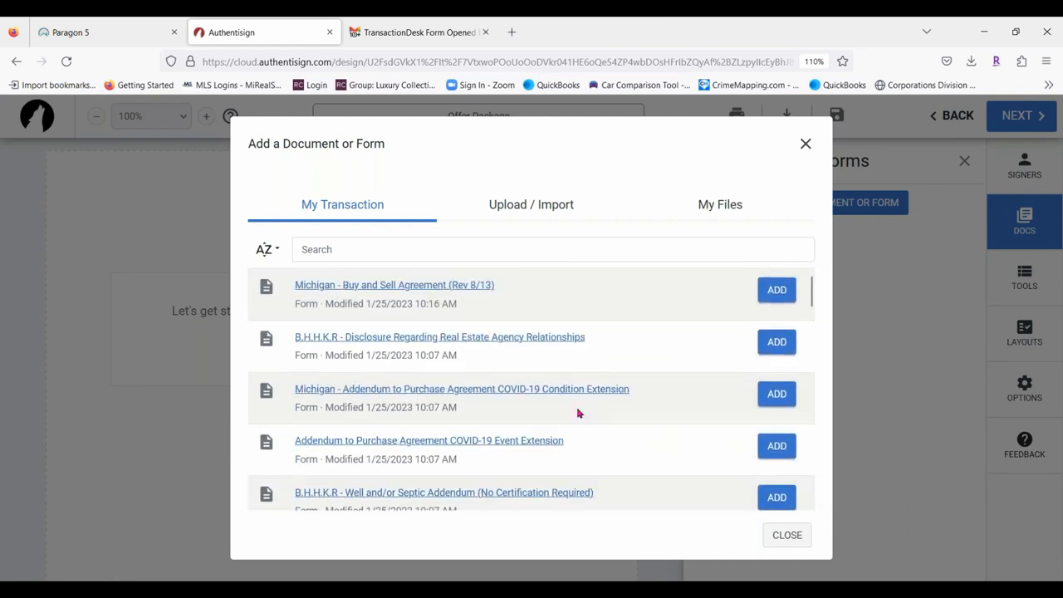
left_click(779, 290)
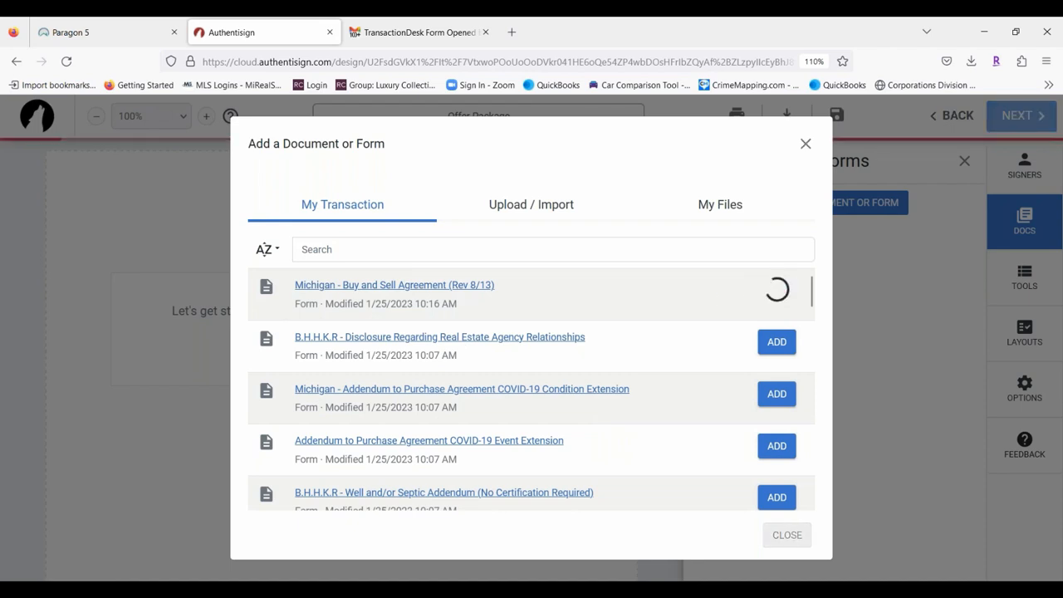
left_click(777, 343)
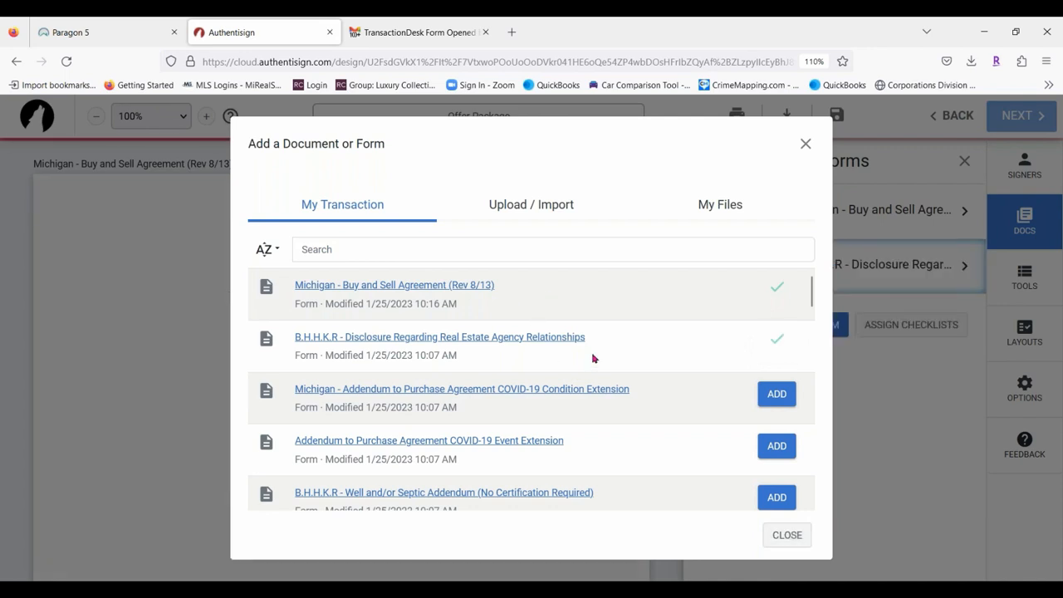
Add the Seller's Disclosure and LBP Disclosure, then return to the transaction's forms list.
scroll(595, 357, "down", 4)
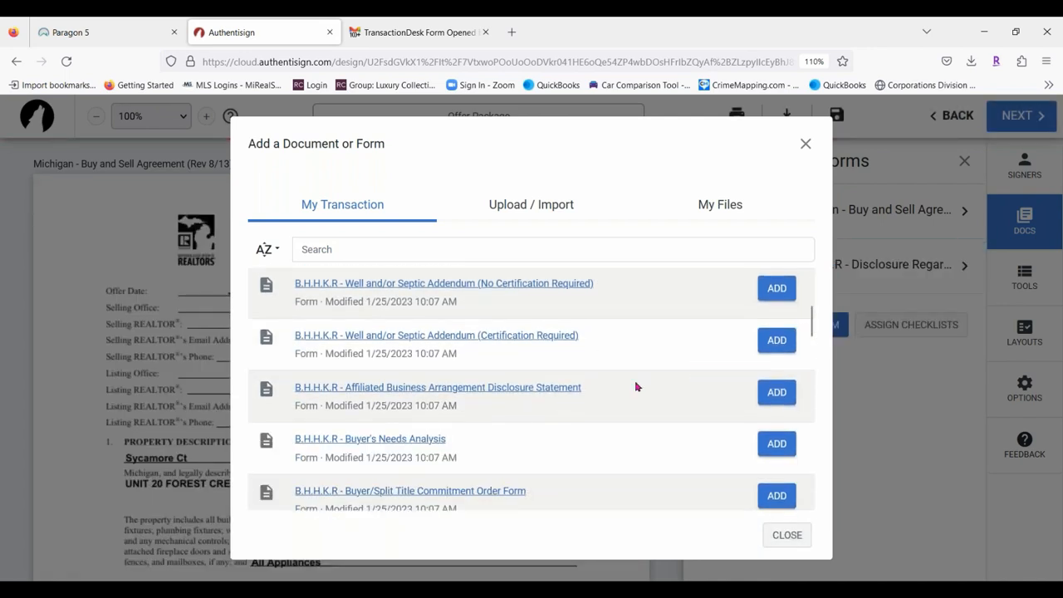
scroll(637, 385, "down", 3)
scroll(385, 387, "down", 2)
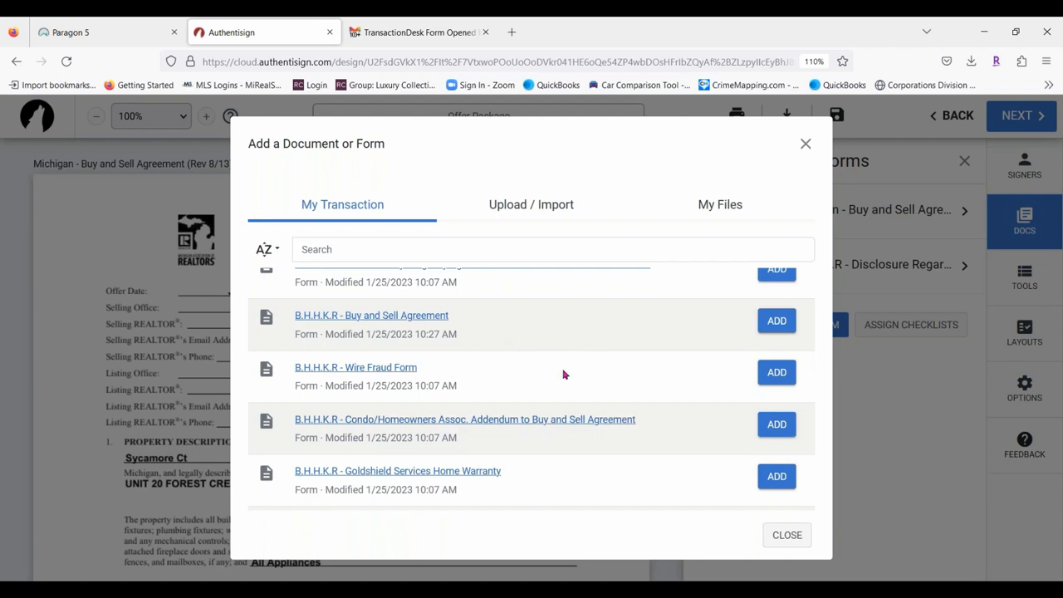
scroll(563, 374, "down", 3)
scroll(545, 358, "down", 1)
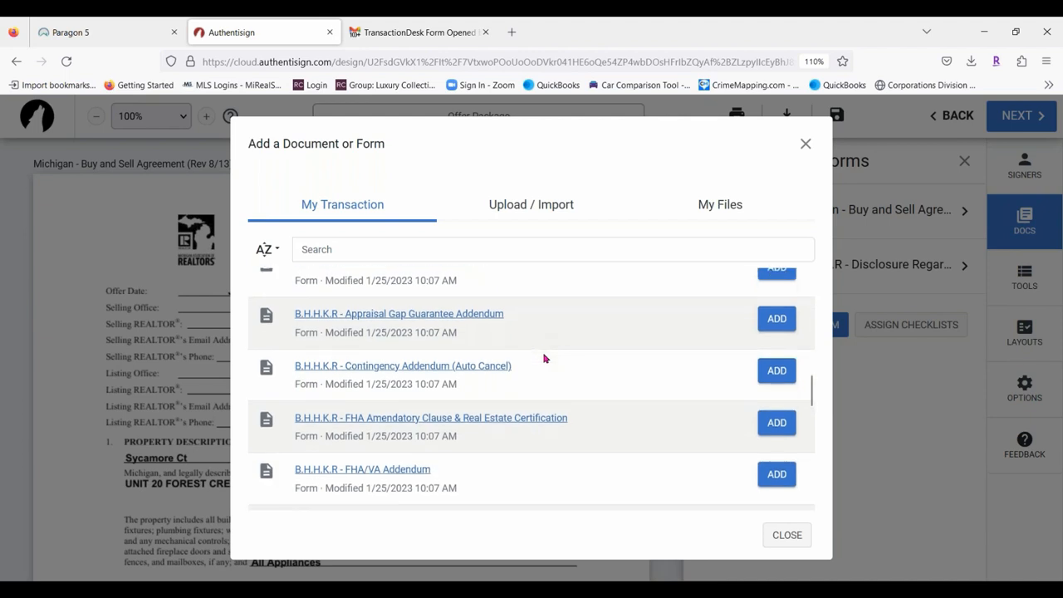
scroll(545, 358, "down", 4)
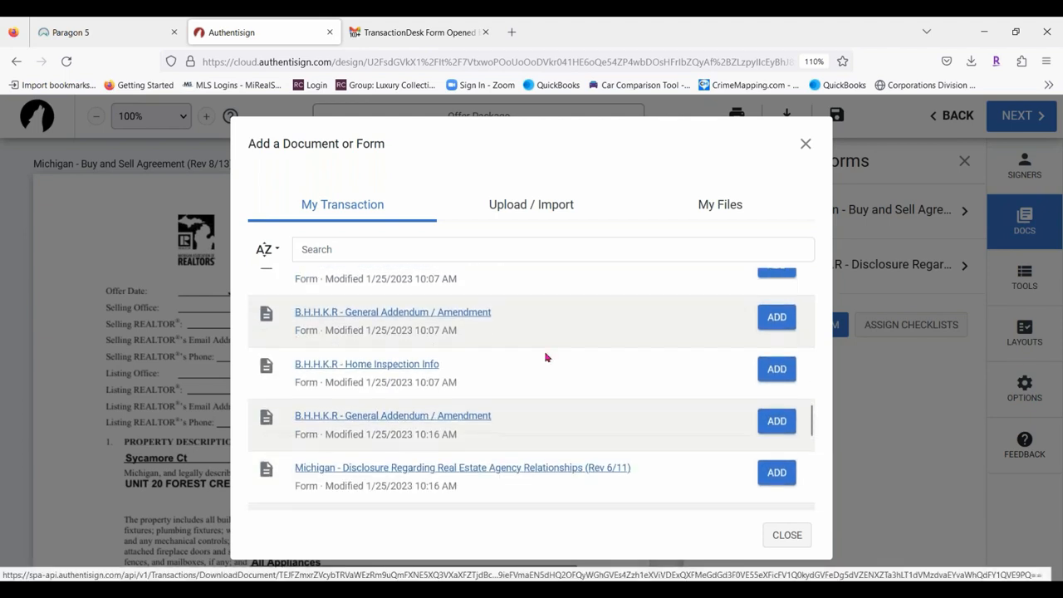
scroll(616, 342, "down", 3)
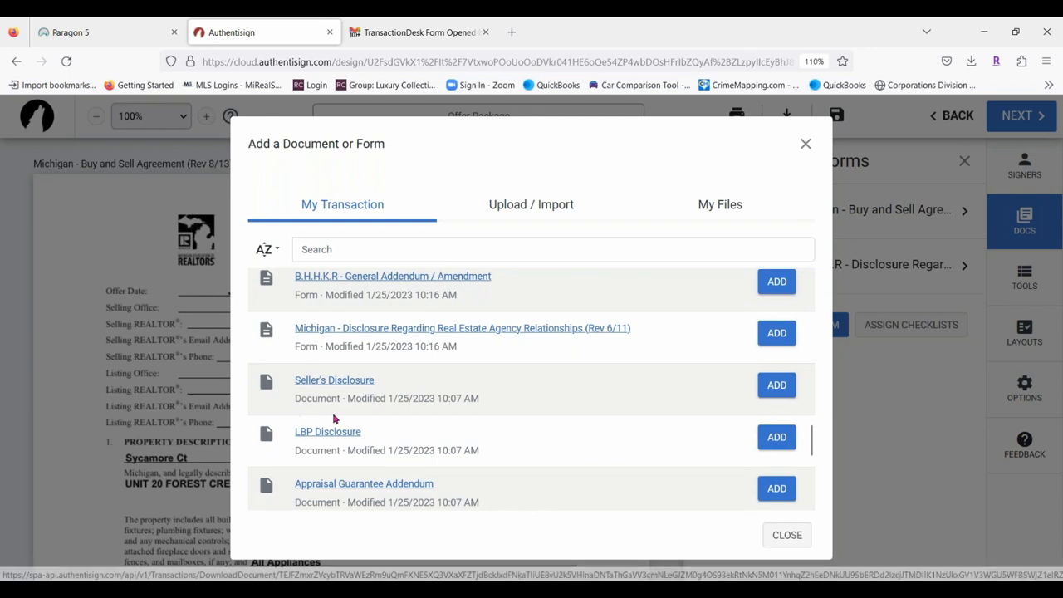
left_click(779, 390)
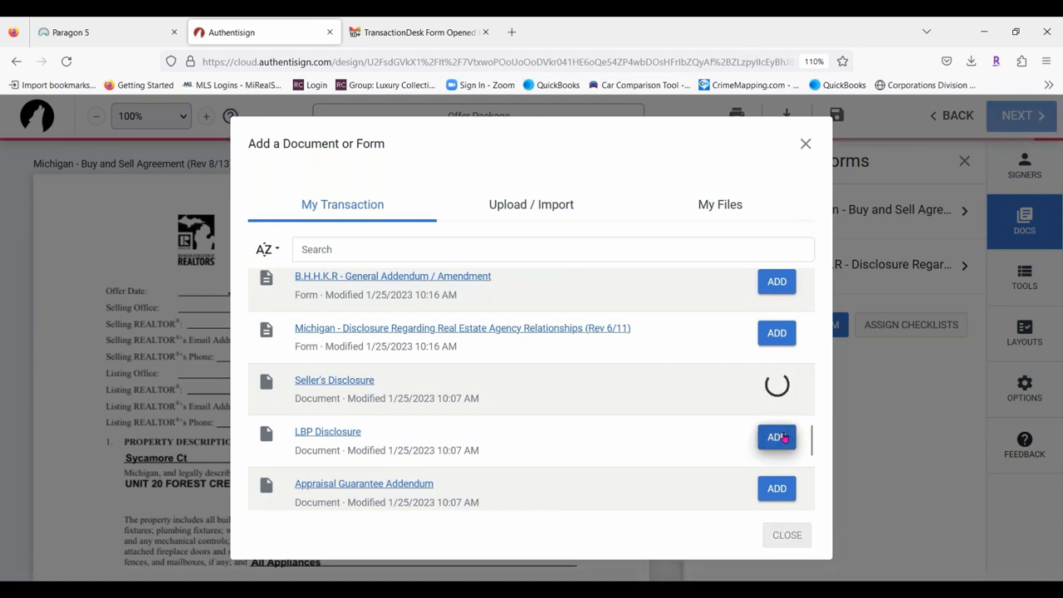
left_click(779, 438)
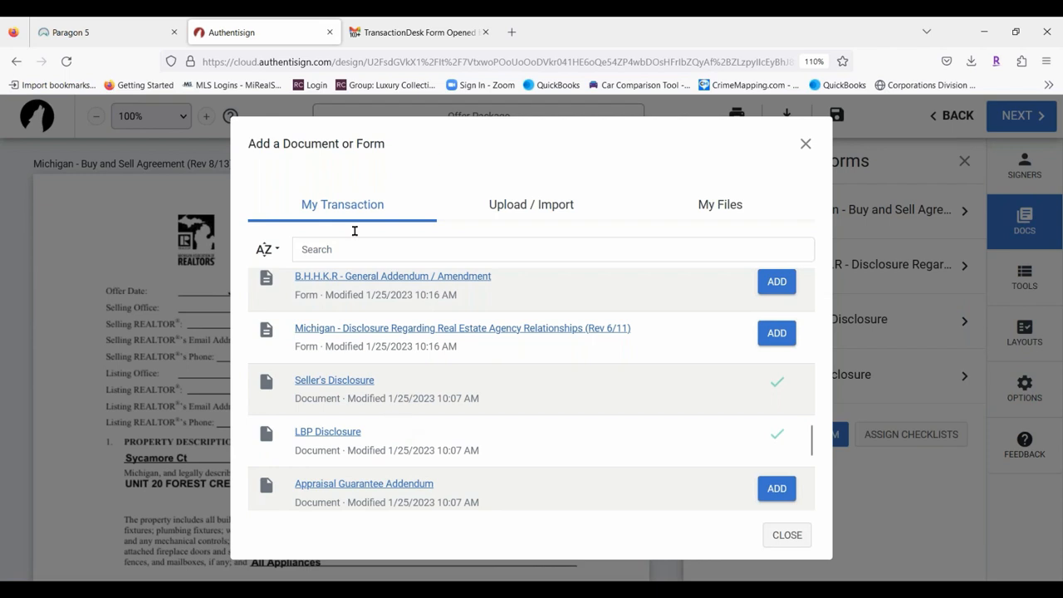
left_click(547, 208)
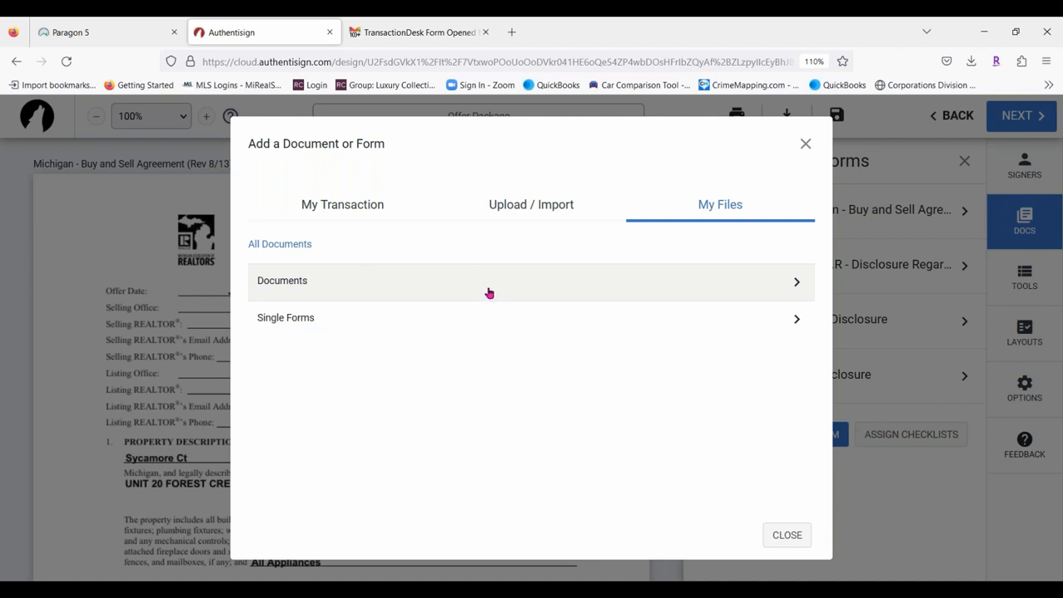
left_click(344, 215)
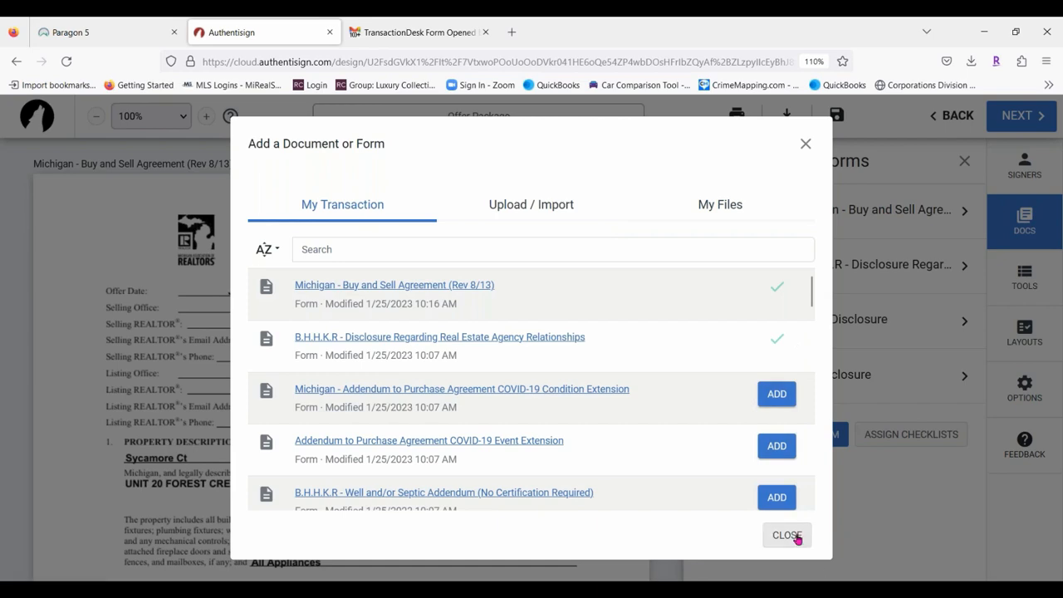
Map the two buyer contacts to Buyer 1 and Buyer 2, ignore sellers, and assign signature blocks.
left_click(787, 536)
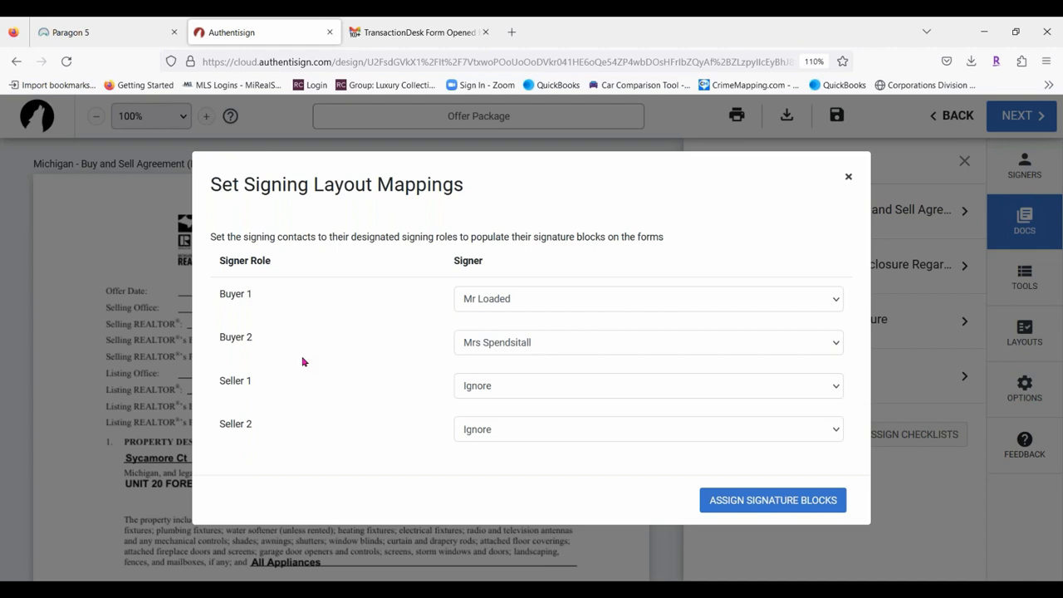
left_click(561, 344)
left_click(561, 344)
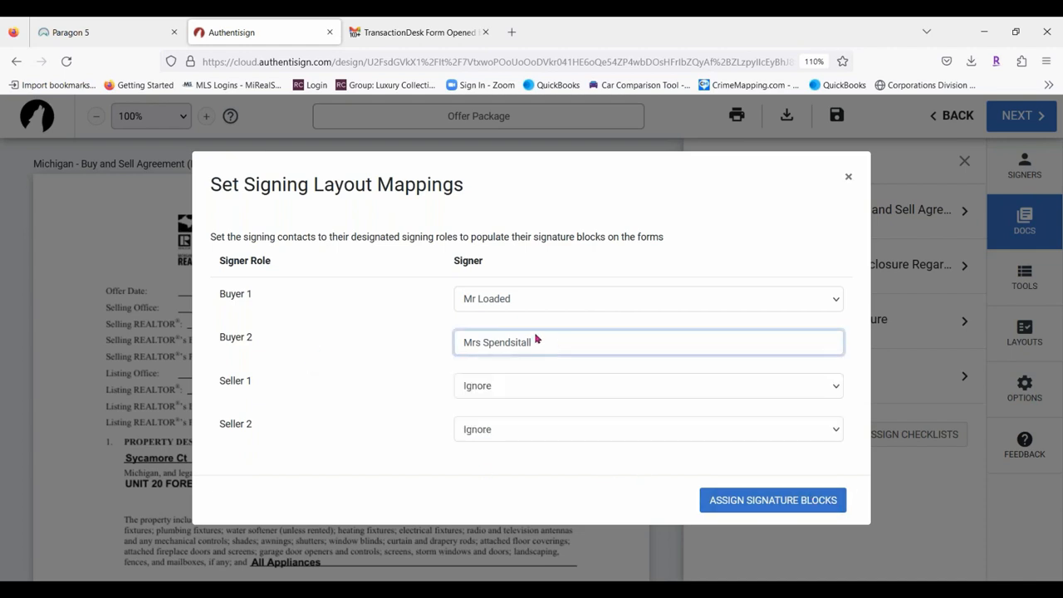
left_click(773, 502)
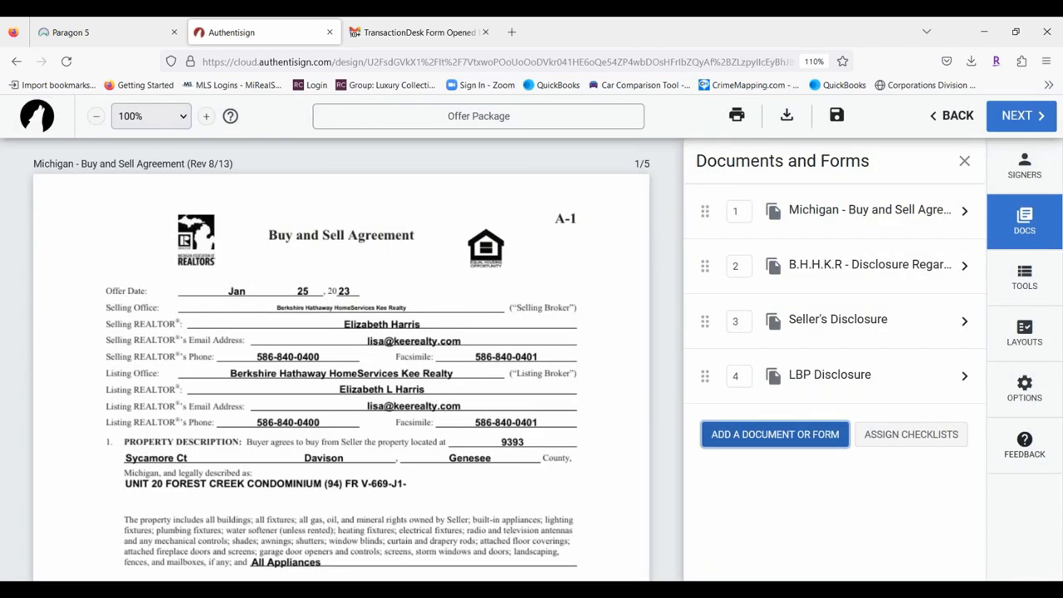
Reposition the ML - Add Text field on the Seller's Disclosure and scroll toward the LBP Disclosure.
scroll(343, 392, "down", 5)
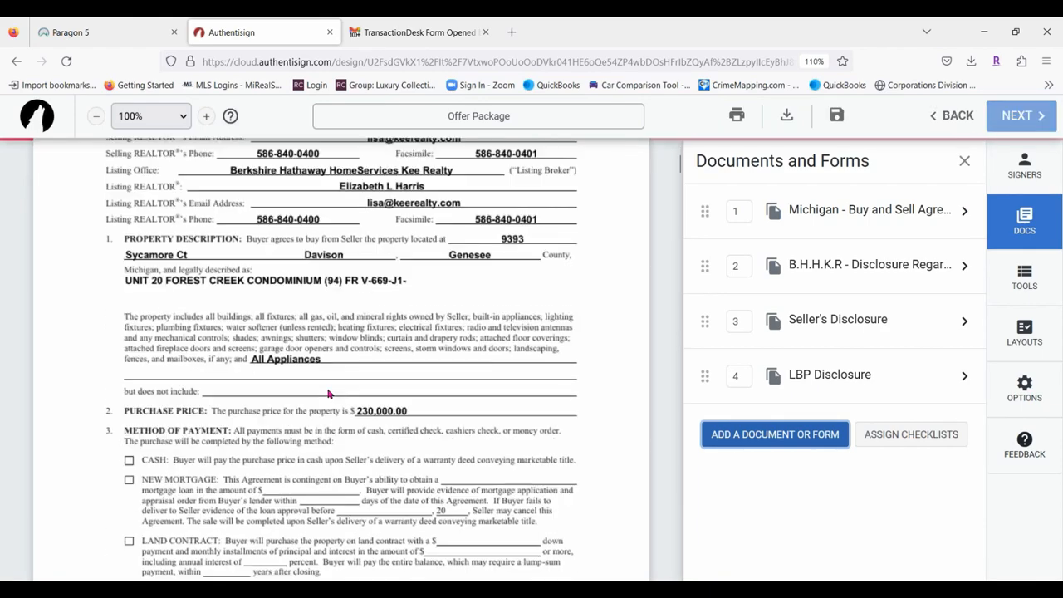
scroll(476, 368, "down", 10)
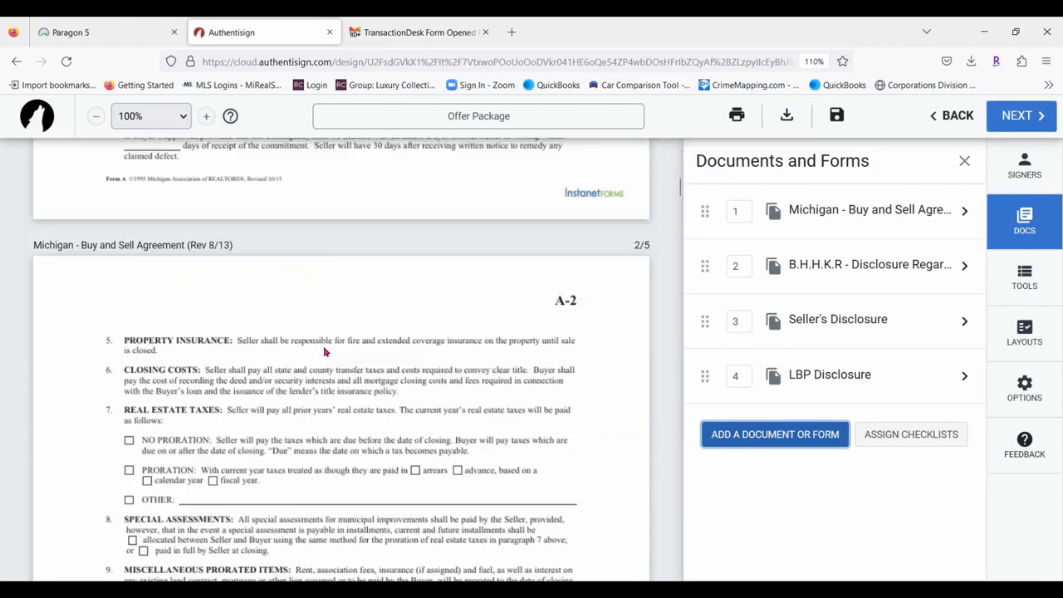
scroll(325, 353, "down", 15)
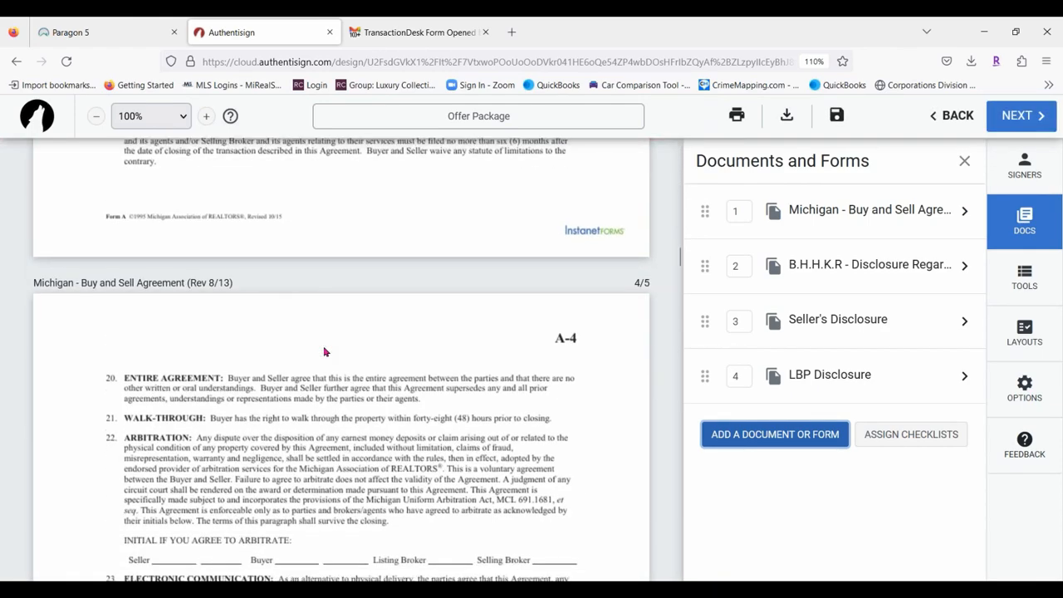
scroll(324, 352, "up", 3)
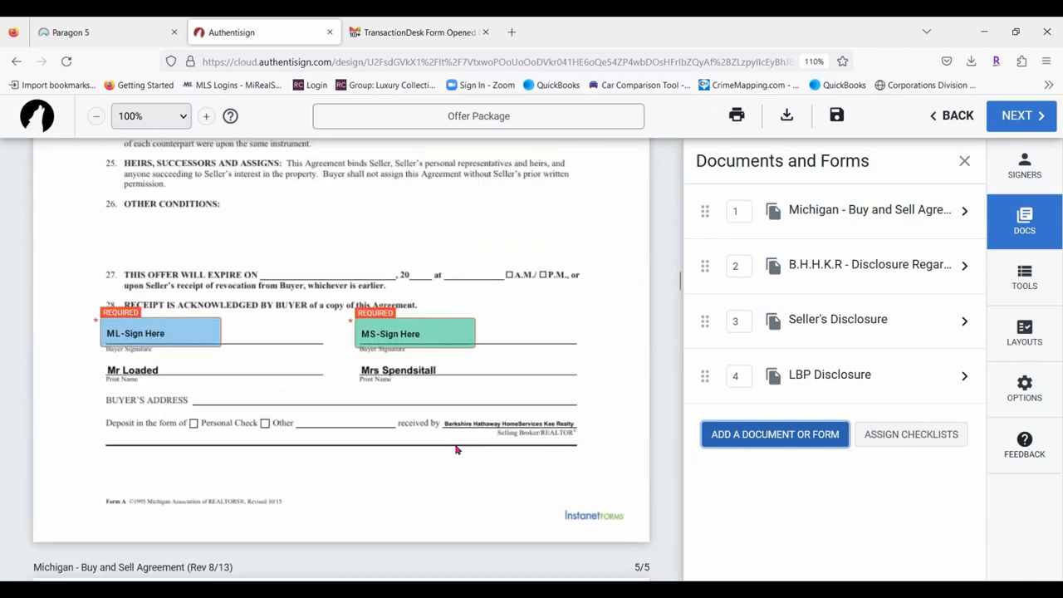
scroll(325, 341, "down", 10)
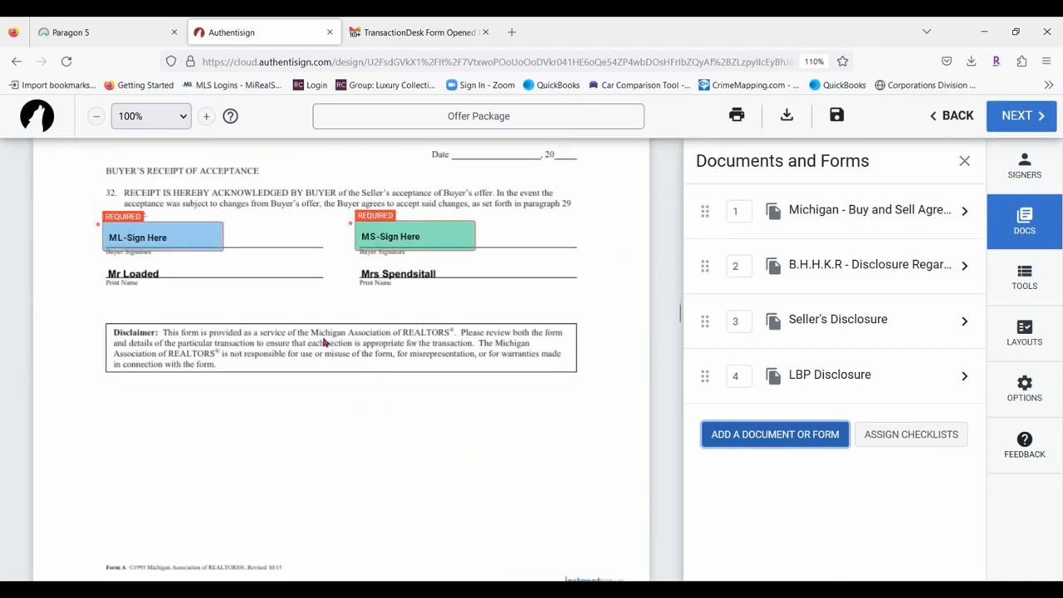
scroll(352, 381, "down", 15)
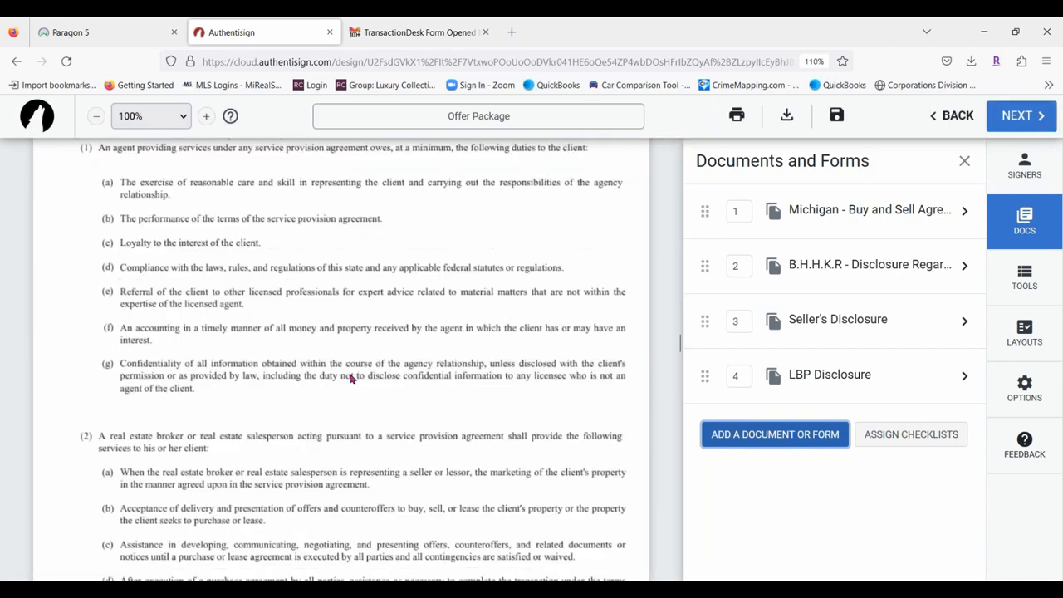
scroll(440, 343, "down", 15)
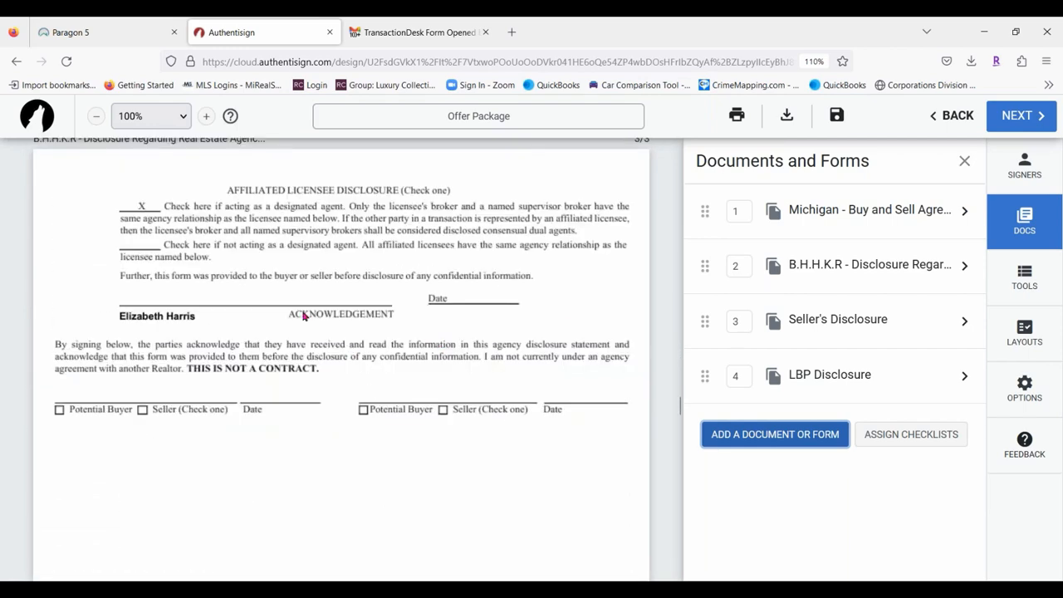
scroll(302, 315, "down", 6)
scroll(302, 315, "down", 15)
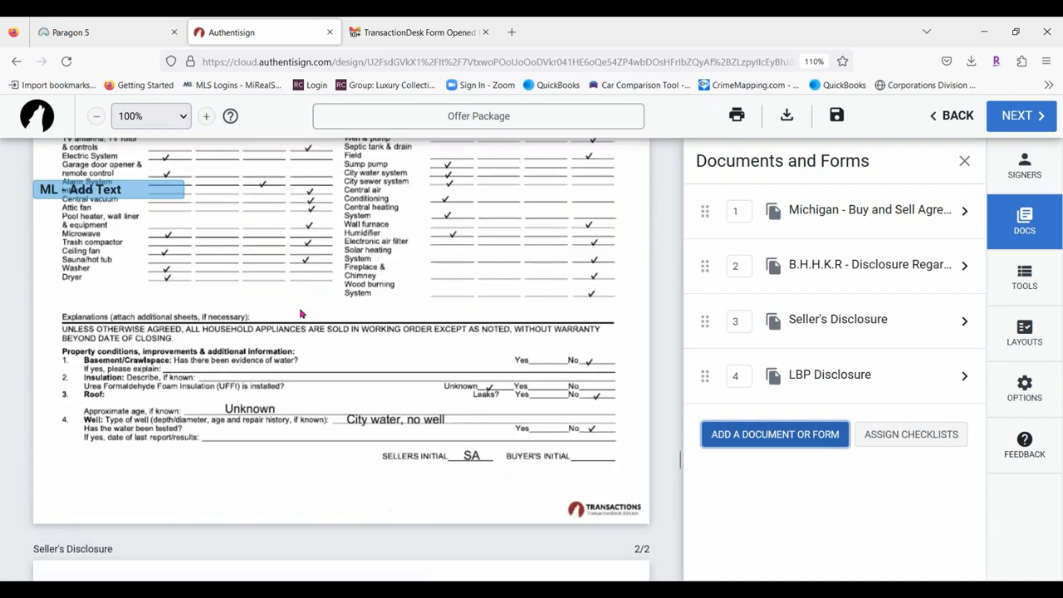
scroll(355, 308, "up", 6)
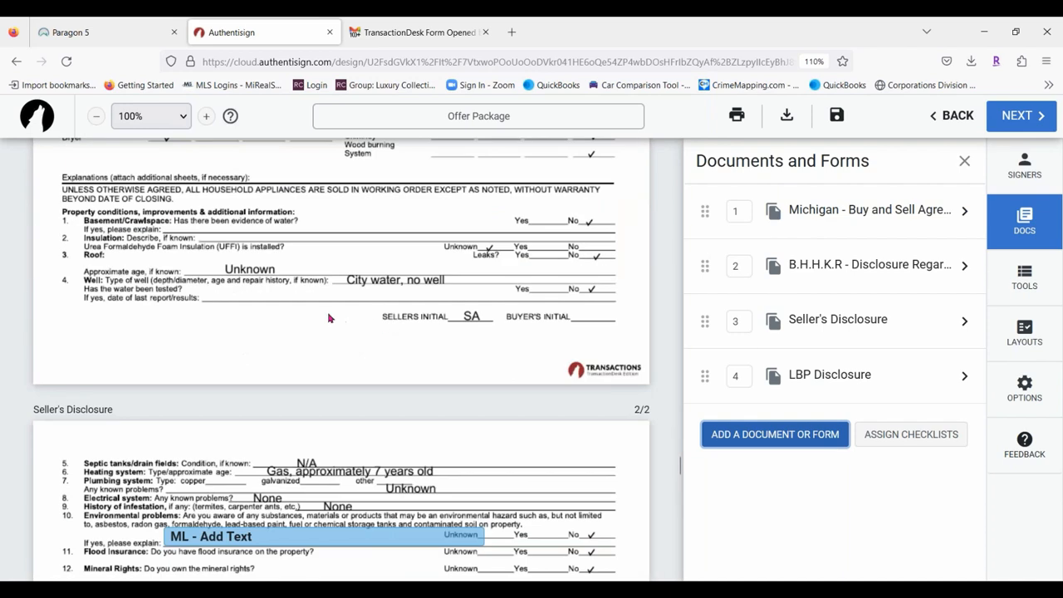
scroll(332, 318, "down", 3)
mouse_move(340, 261)
left_mouse_down()
mouse_move(340, 288)
mouse_move(357, 292)
mouse_move(337, 260)
left_mouse_up()
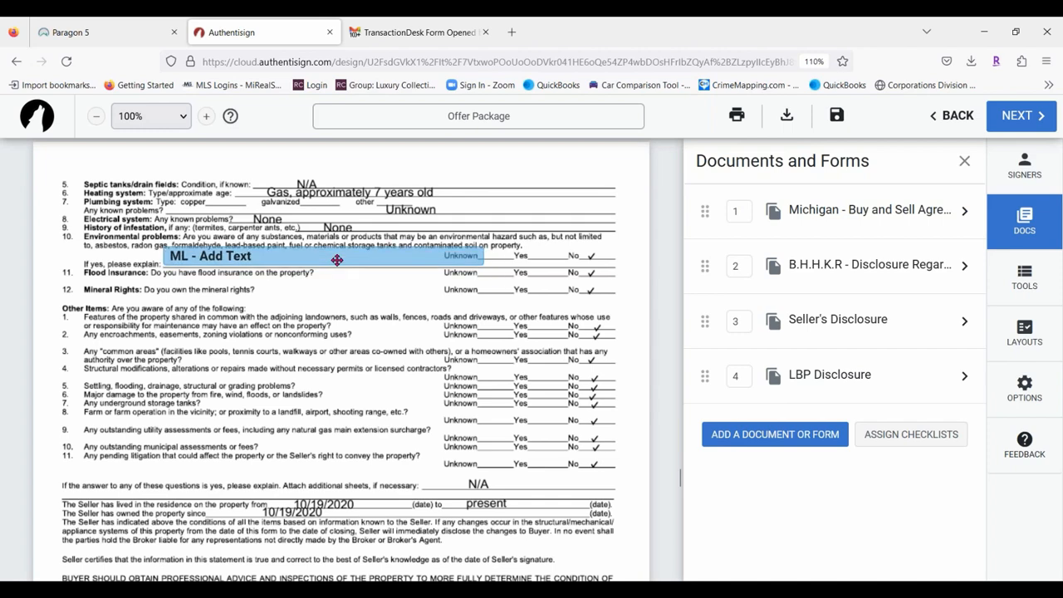
right_click(337, 261)
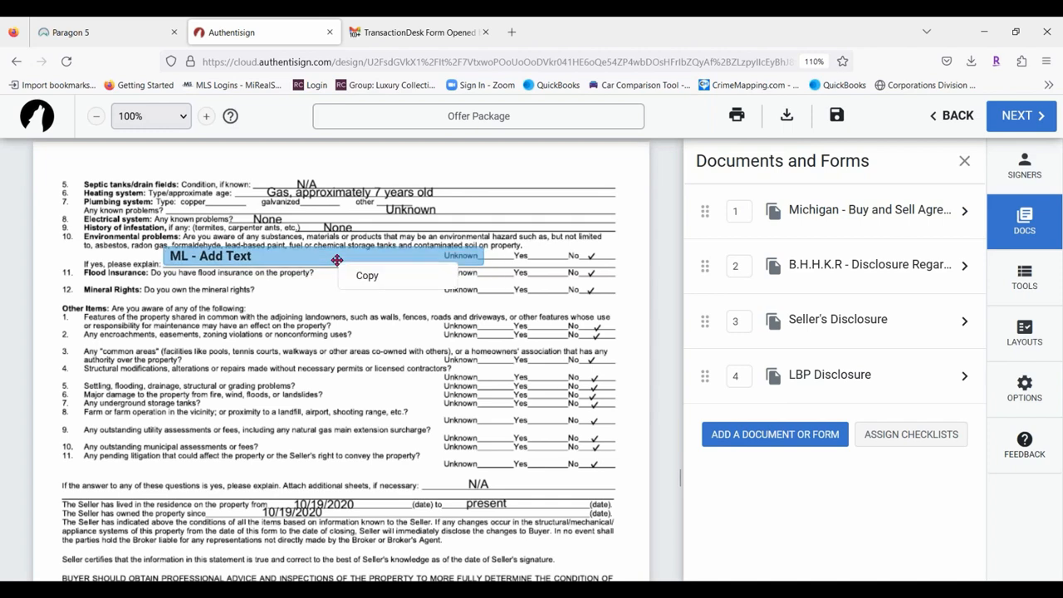
left_click(315, 319)
scroll(390, 291, "down", 10)
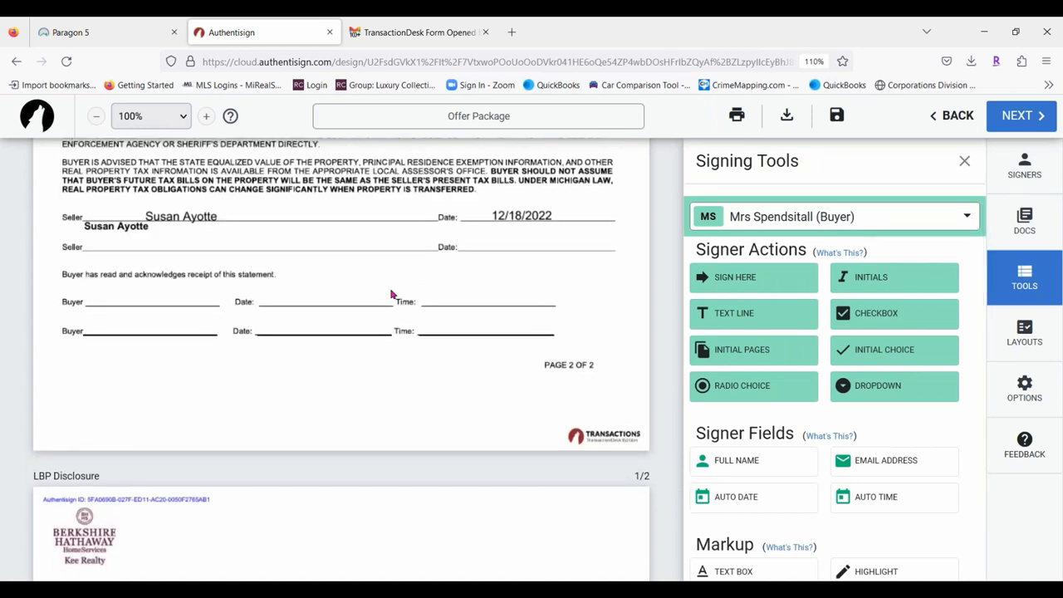
Scroll back past the Buy and Sell Agreement to the agency disclosure's page 2 Licensee Disclosure checklist.
scroll(403, 289, "down", 3)
scroll(404, 288, "down", 15)
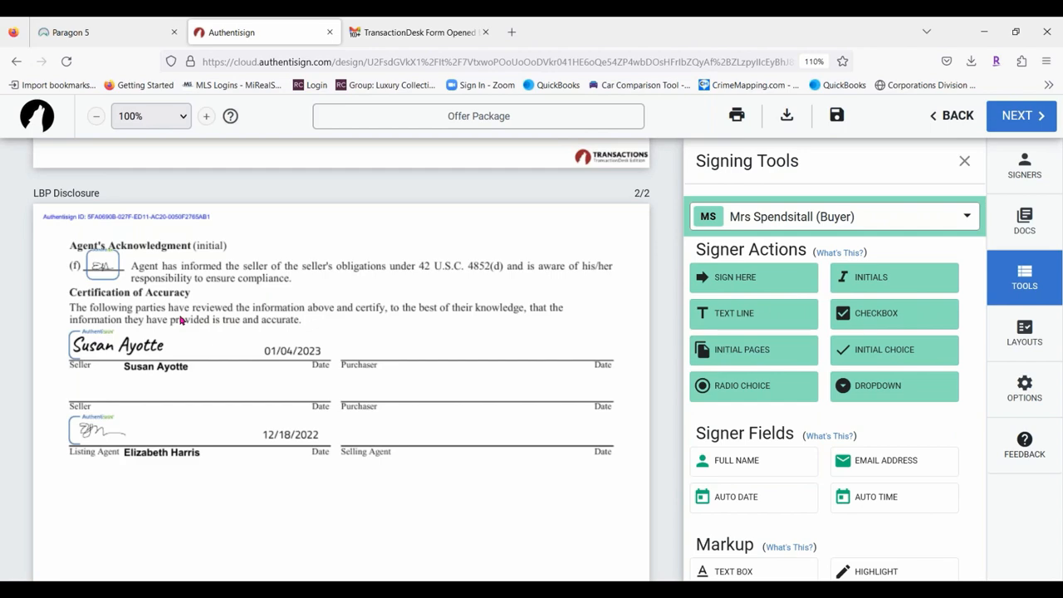
scroll(173, 355, "up", 15)
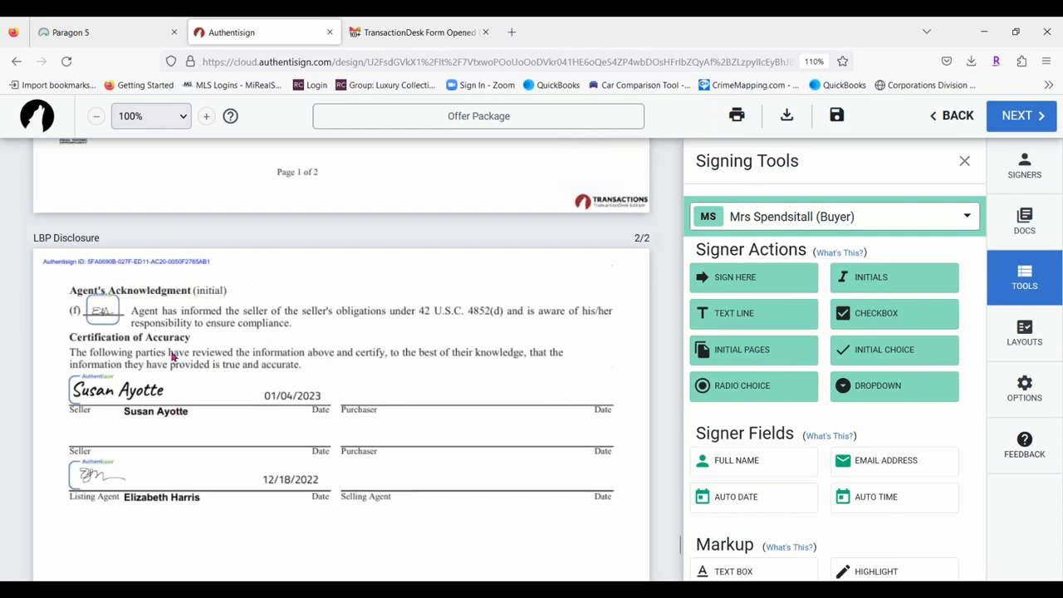
scroll(341, 358, "up", 5)
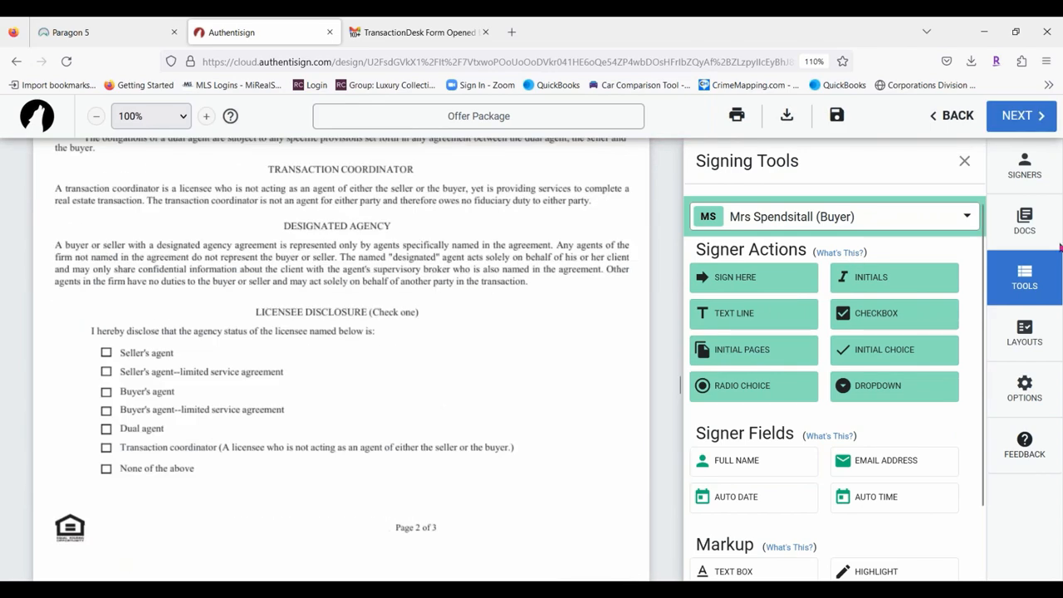
scroll(361, 339, "up", 10)
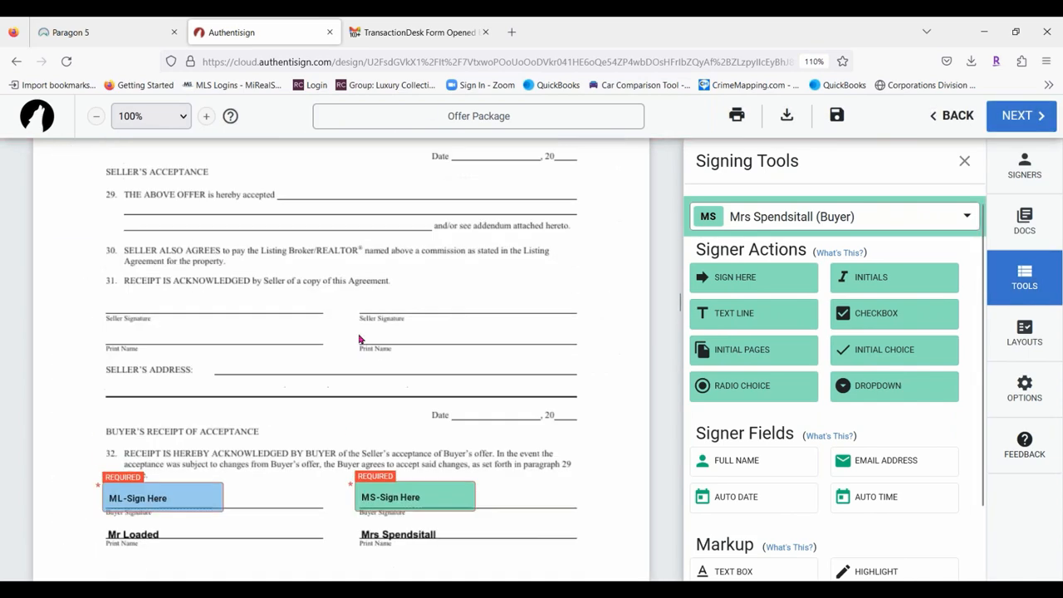
scroll(361, 339, "up", 10)
scroll(488, 320, "down", 5)
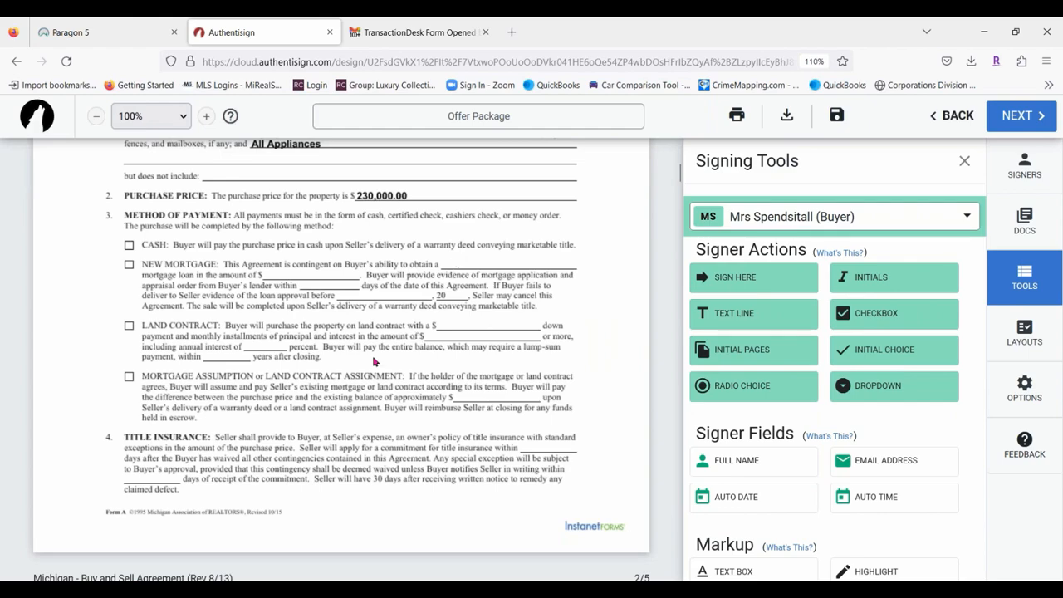
scroll(456, 317, "down", 5)
scroll(455, 317, "down", 15)
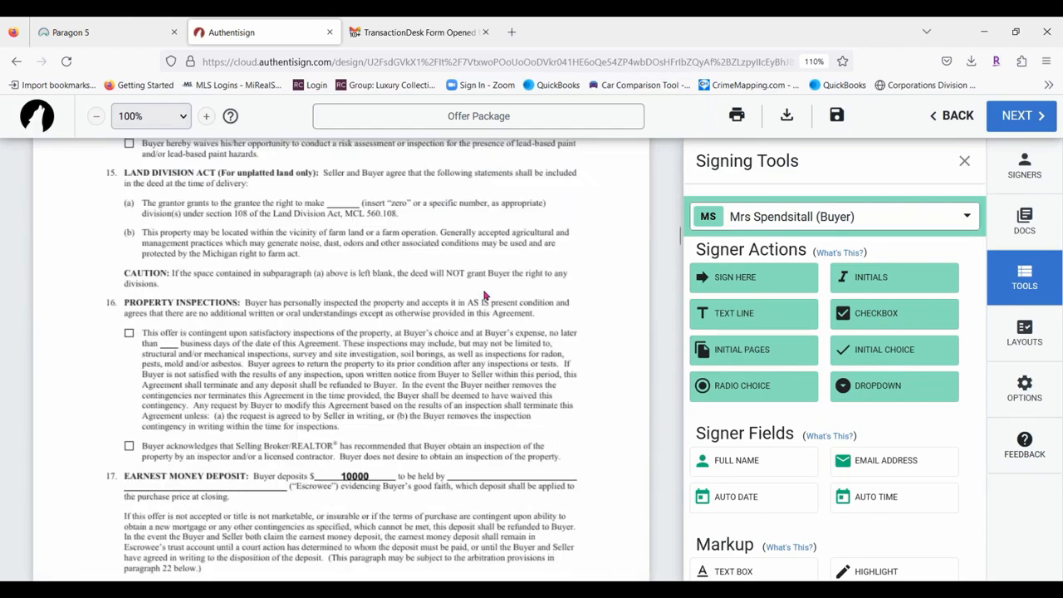
scroll(485, 301, "down", 6)
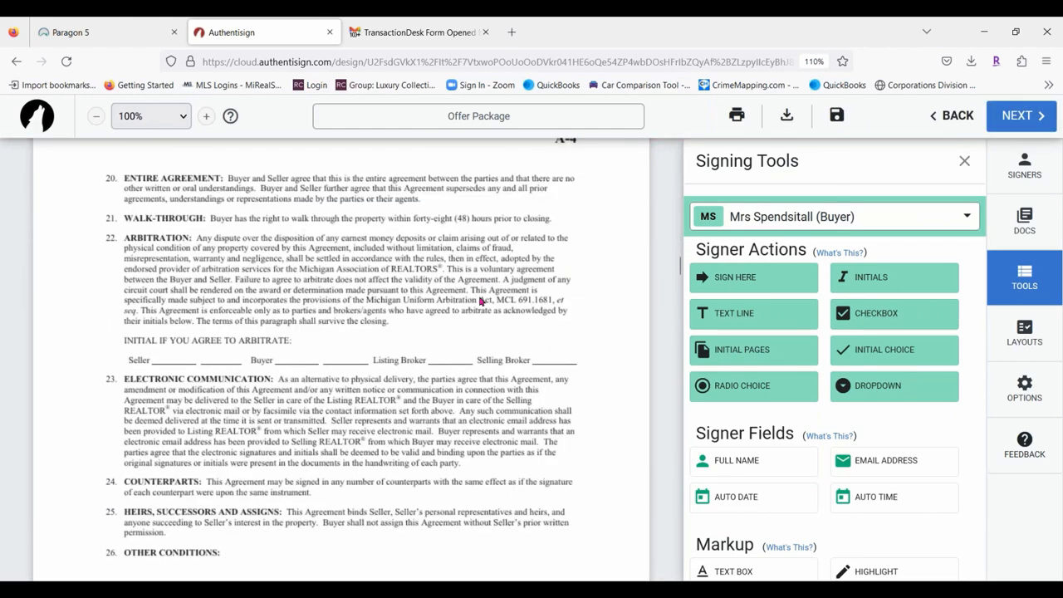
scroll(509, 347, "up", 2)
scroll(427, 324, "down", 6)
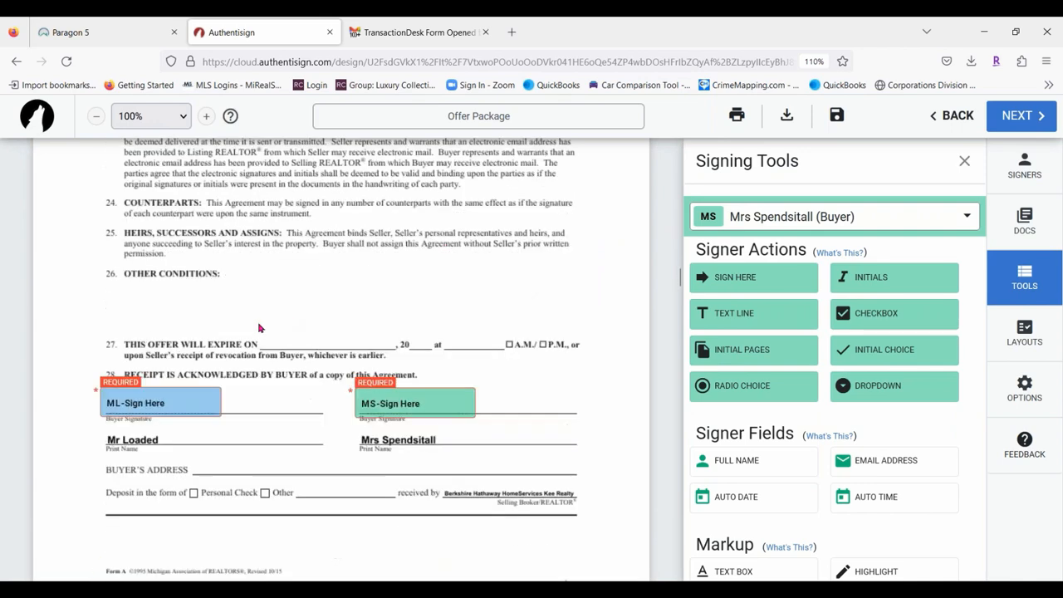
scroll(327, 333, "up", 2)
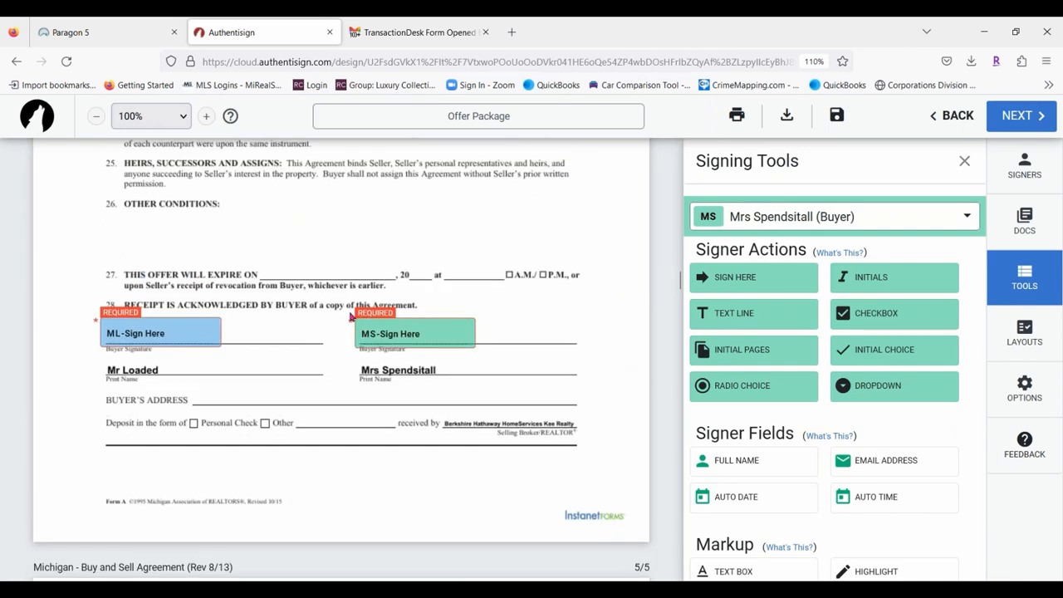
scroll(499, 312, "down", 5)
scroll(466, 312, "down", 10)
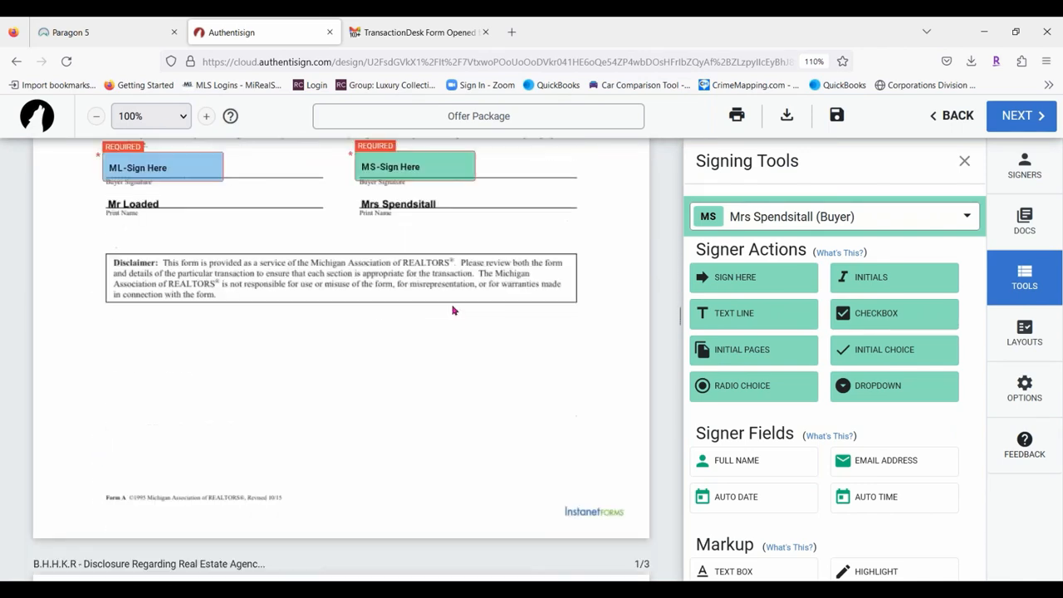
scroll(452, 311, "down", 10)
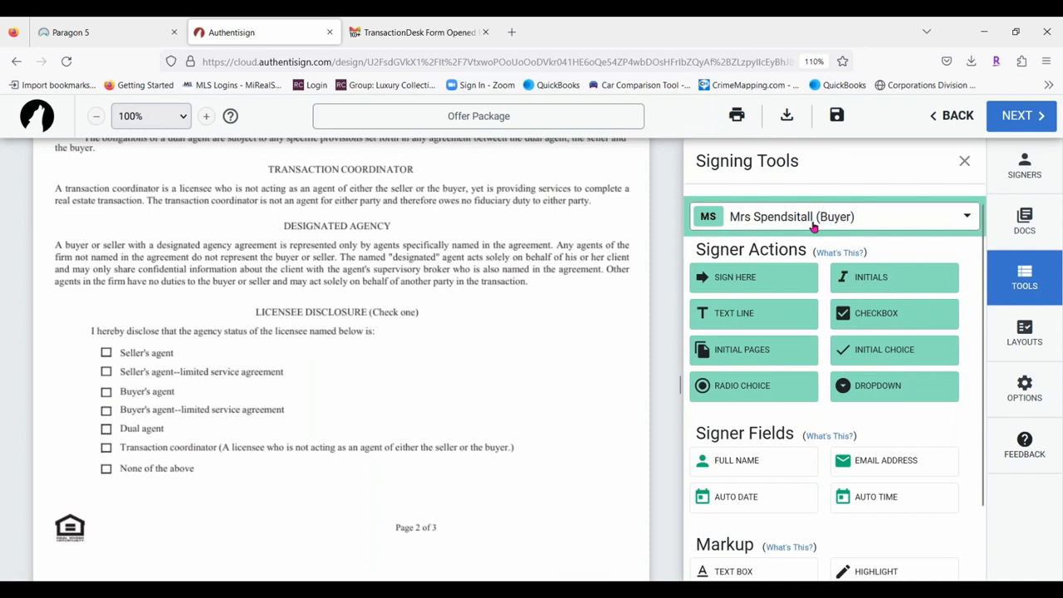
For the first buyer, place a signature, date and Potential Buyer checkbox on the acknowledgement line.
left_click(930, 217)
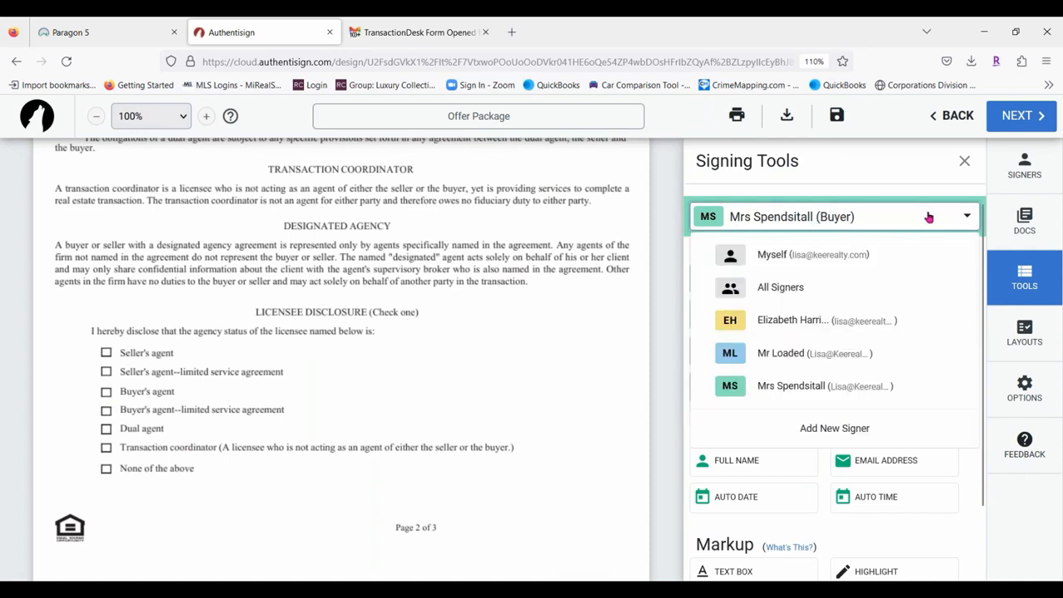
left_click(762, 353)
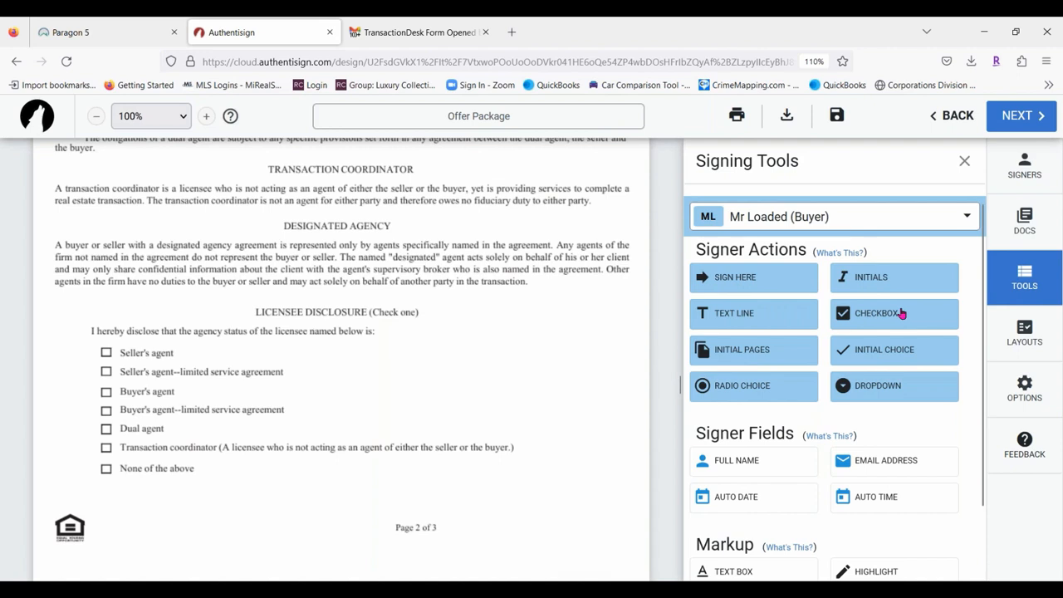
left_click_drag(902, 313, 103, 394)
scroll(507, 309, "down", 5)
scroll(422, 311, "down", 2)
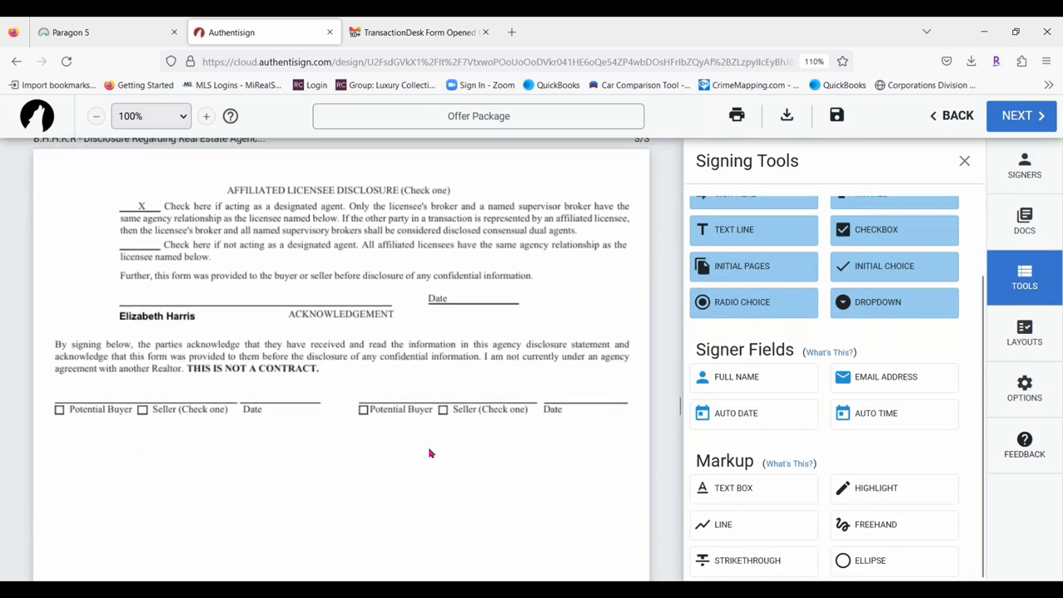
scroll(821, 304, "up", 3)
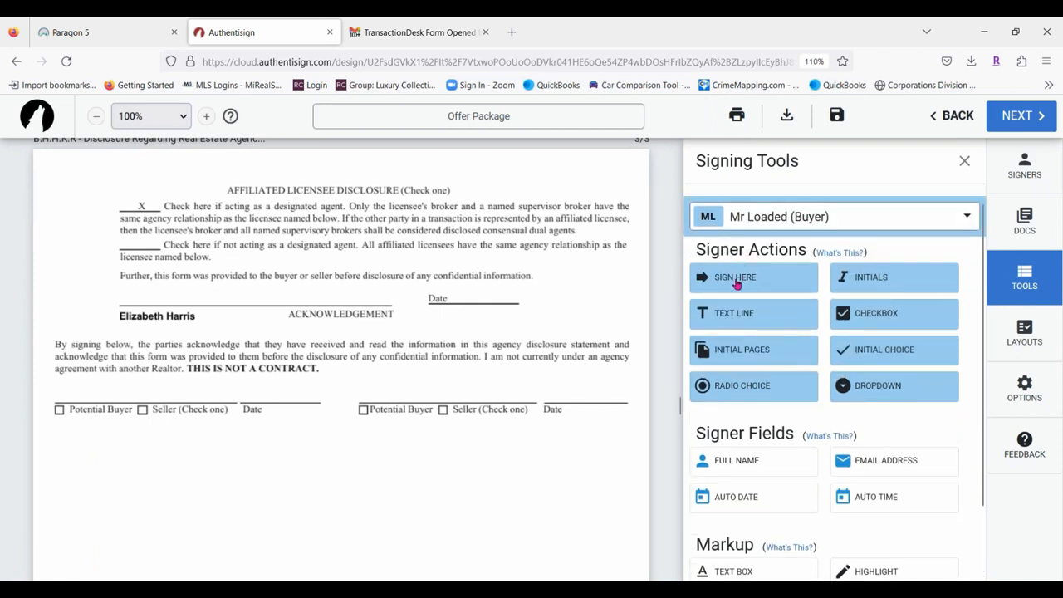
left_click_drag(736, 279, 54, 383)
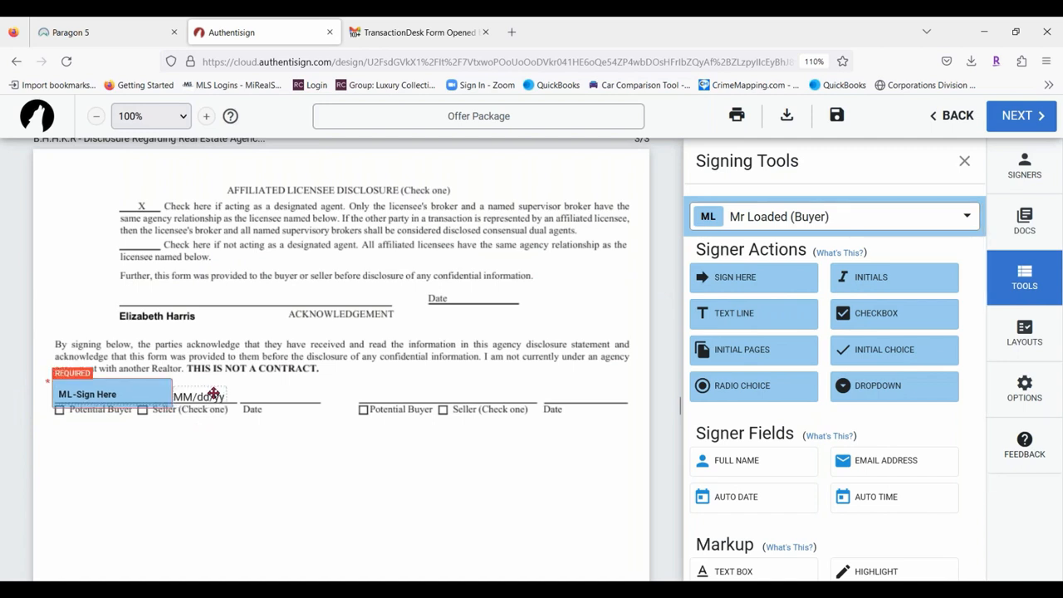
left_click_drag(207, 394, 289, 394)
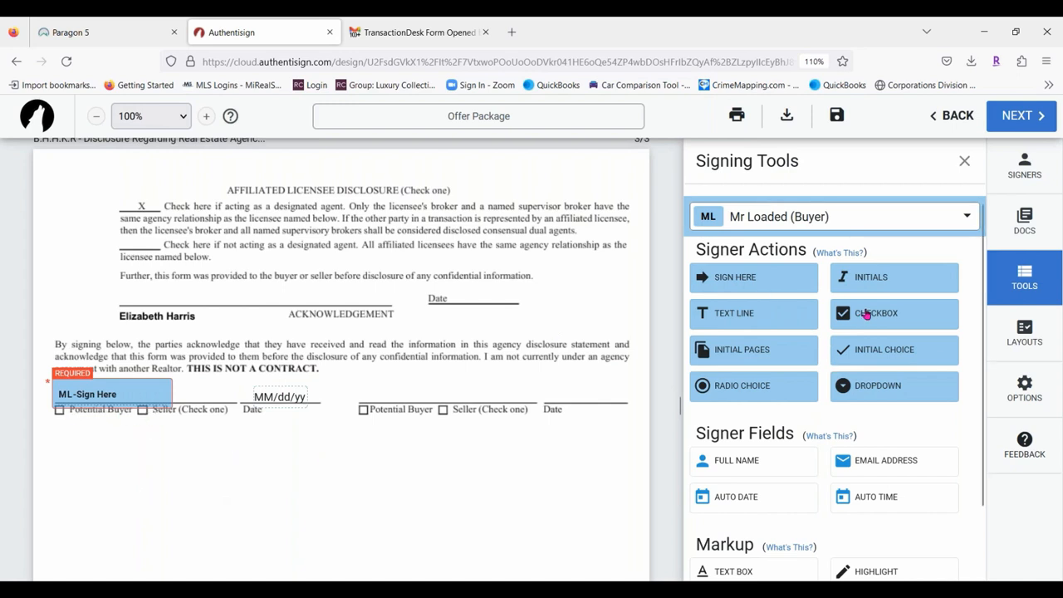
left_click_drag(866, 314, 52, 409)
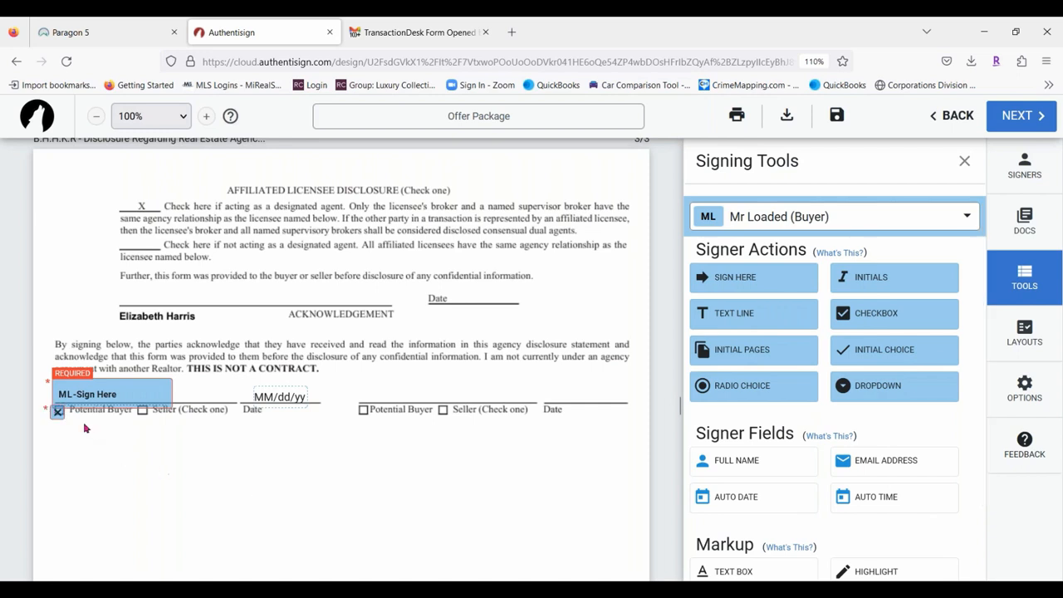
For the second buyer, add a signature, date and Potential Buyer checkbox on the second line.
left_click(879, 216)
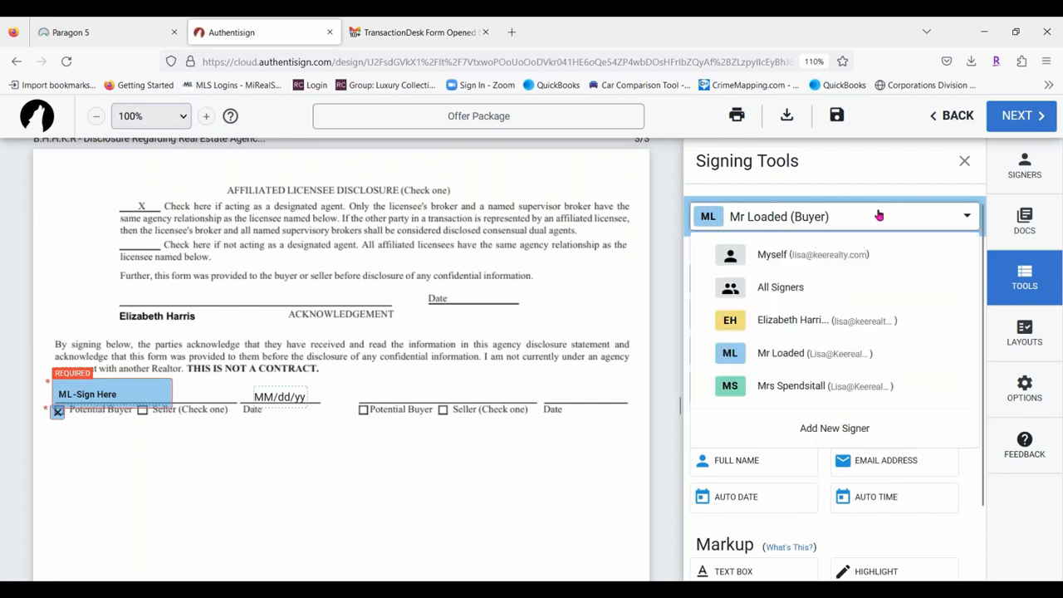
left_click(780, 389)
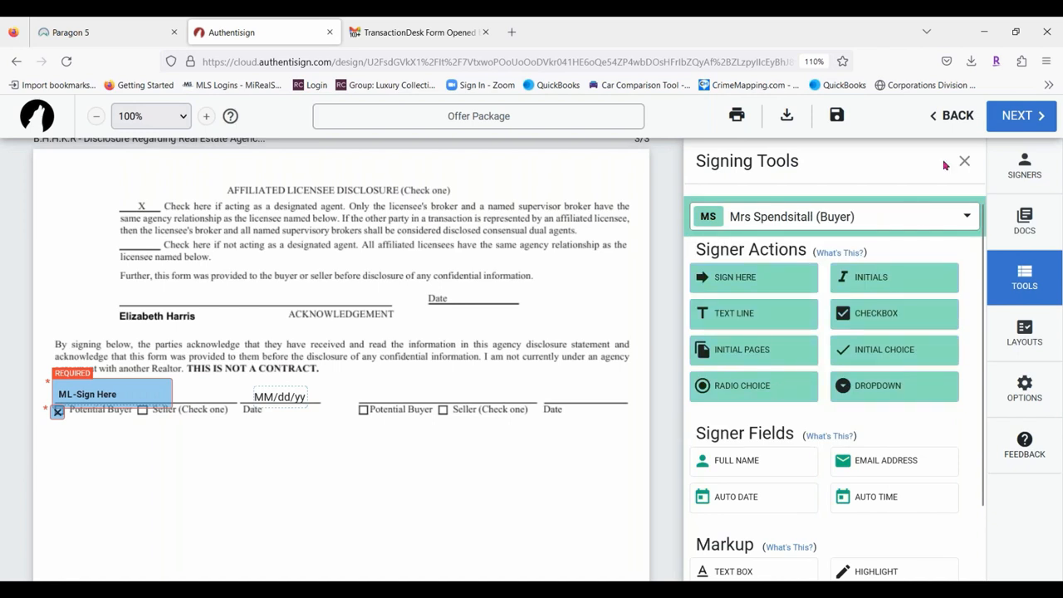
left_click_drag(759, 277, 359, 383)
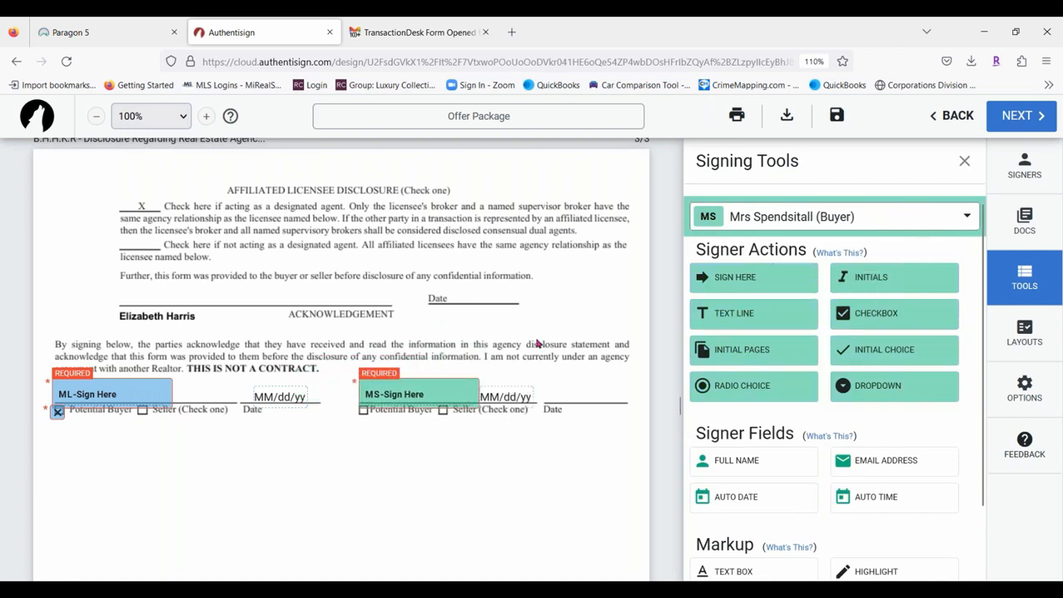
left_click_drag(488, 397, 573, 400)
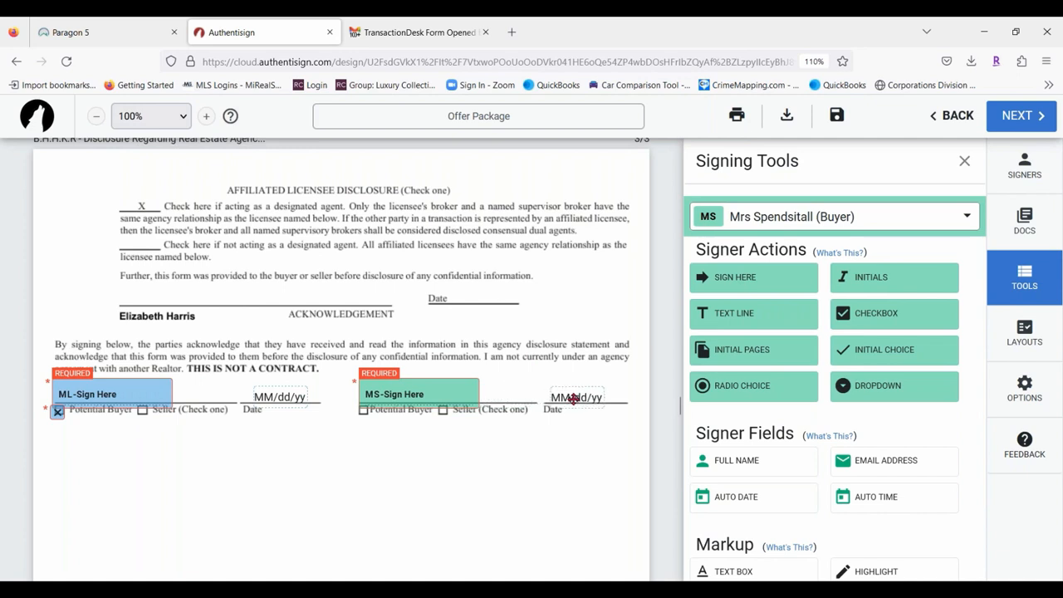
left_click_drag(897, 322, 365, 410)
left_click(884, 218)
left_click(793, 319)
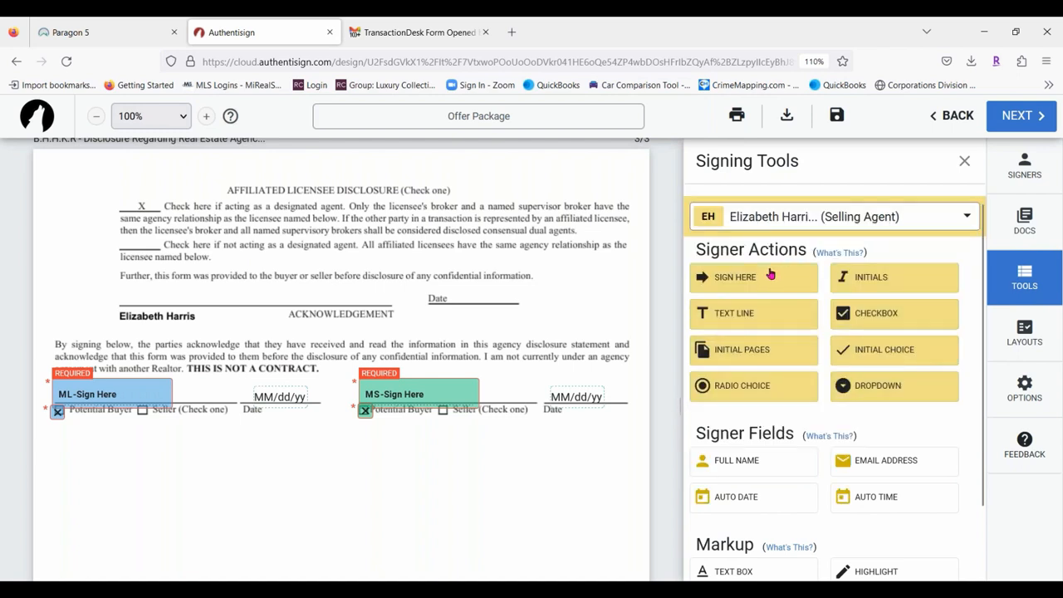
left_click_drag(771, 275, 109, 290)
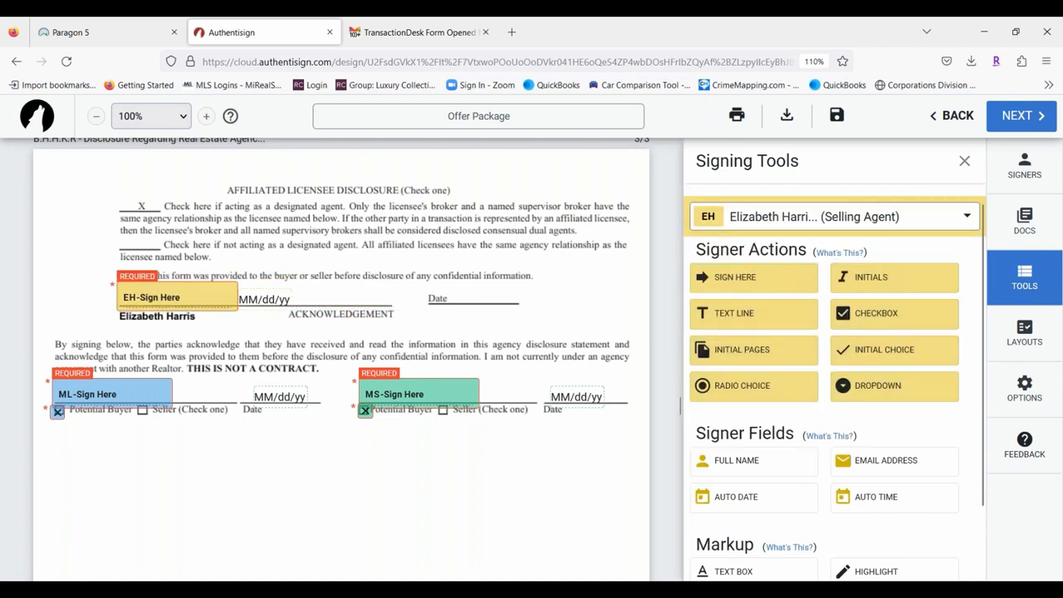
left_click_drag(280, 297, 491, 296)
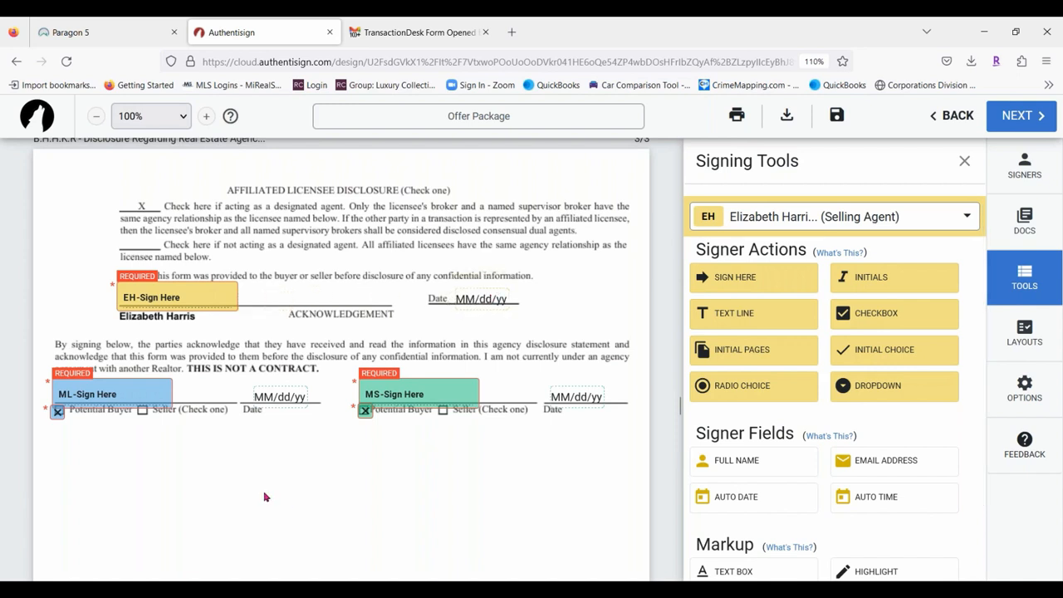
left_click_drag(202, 290, 205, 294)
right_click(204, 293)
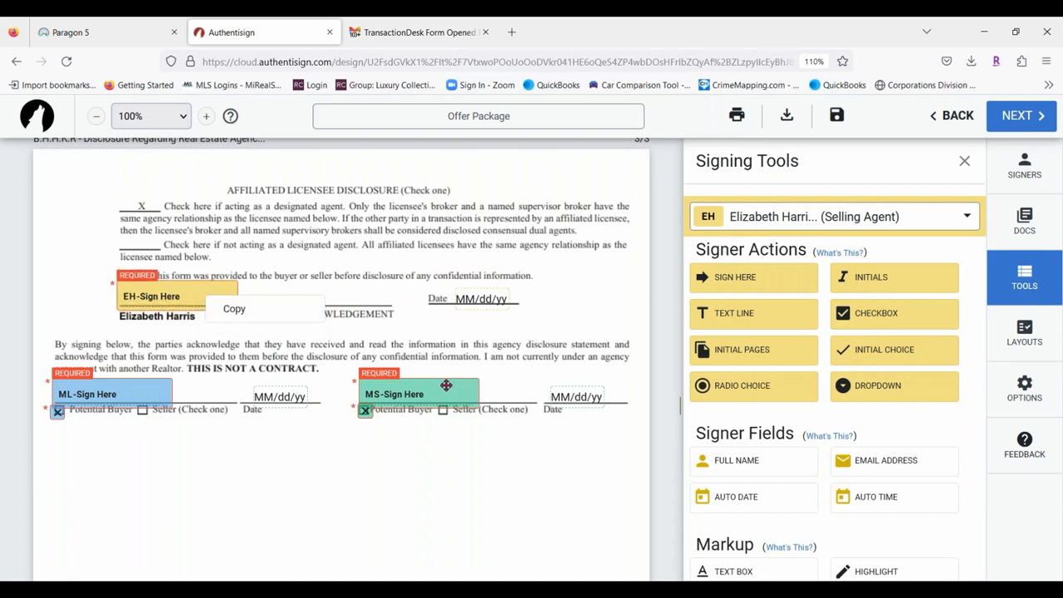
left_click_drag(444, 382, 447, 383)
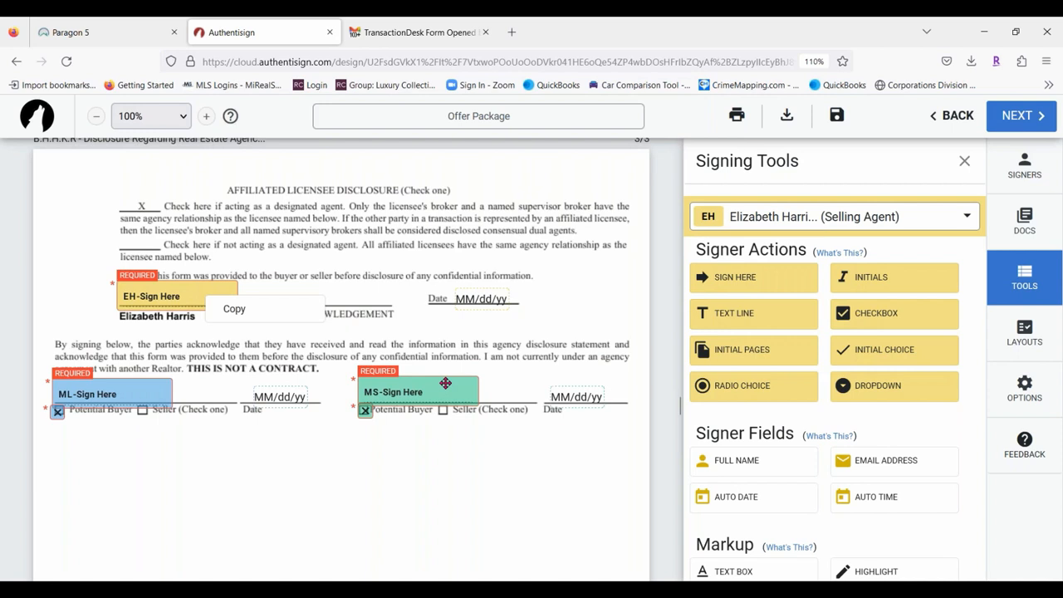
left_click(445, 383)
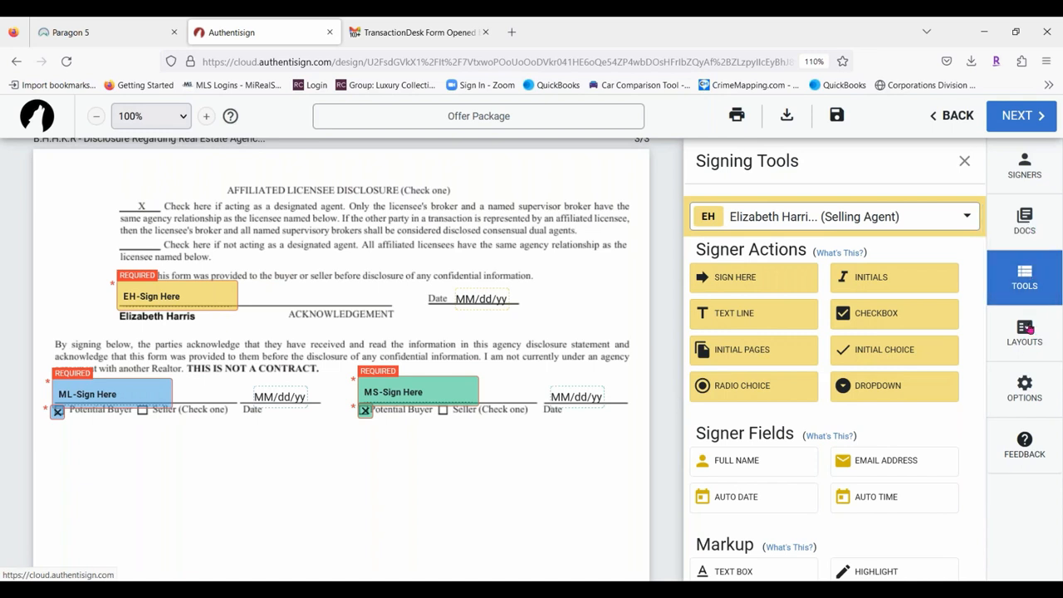
In Create Layouts, blank the Michigan and Seller's Disclosure layout names and close without saving any.
left_click(1030, 330)
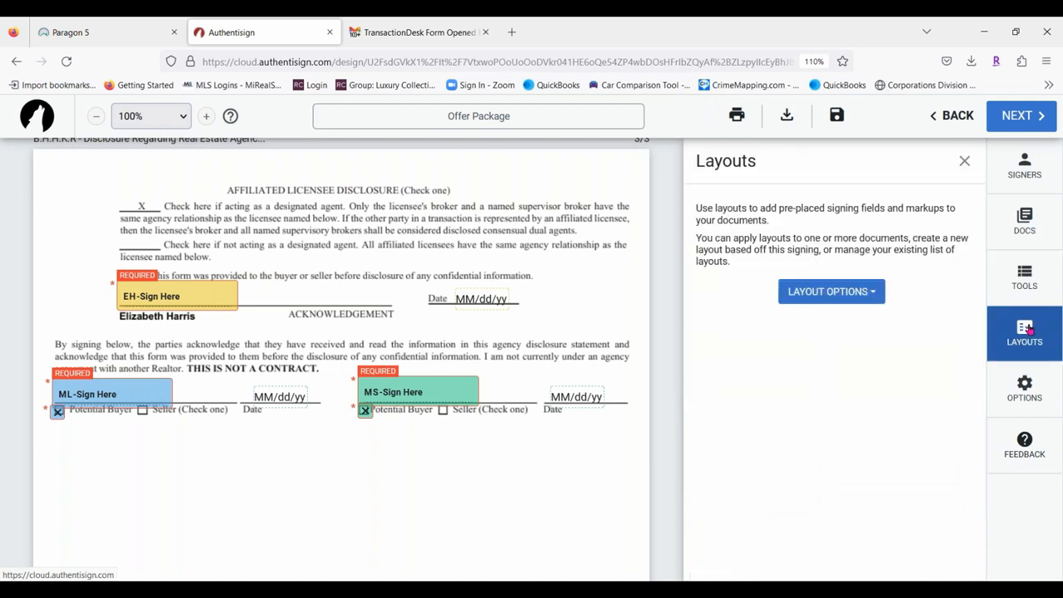
left_click(870, 295)
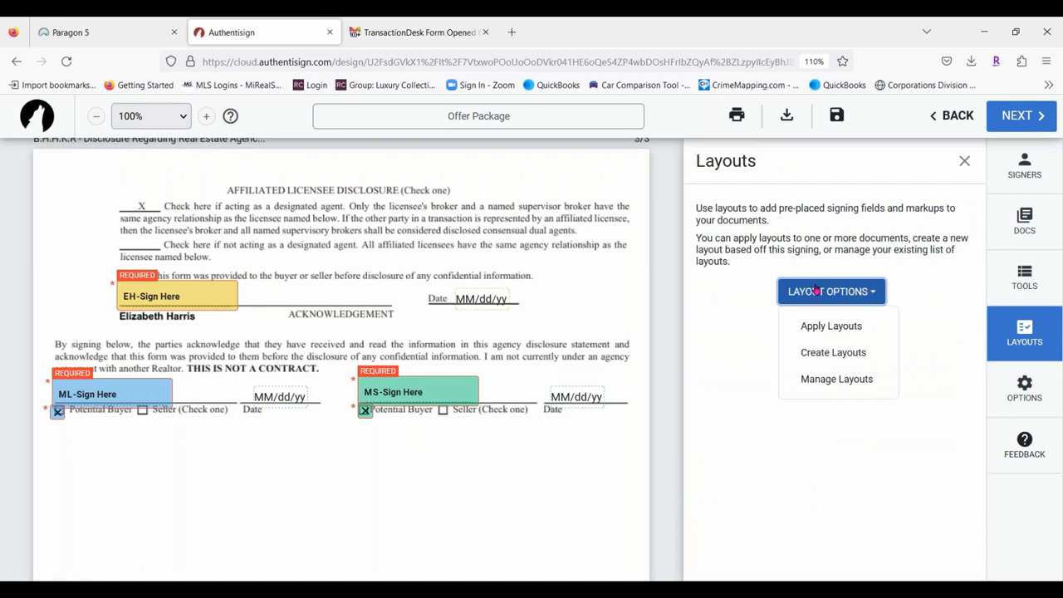
left_click(841, 355)
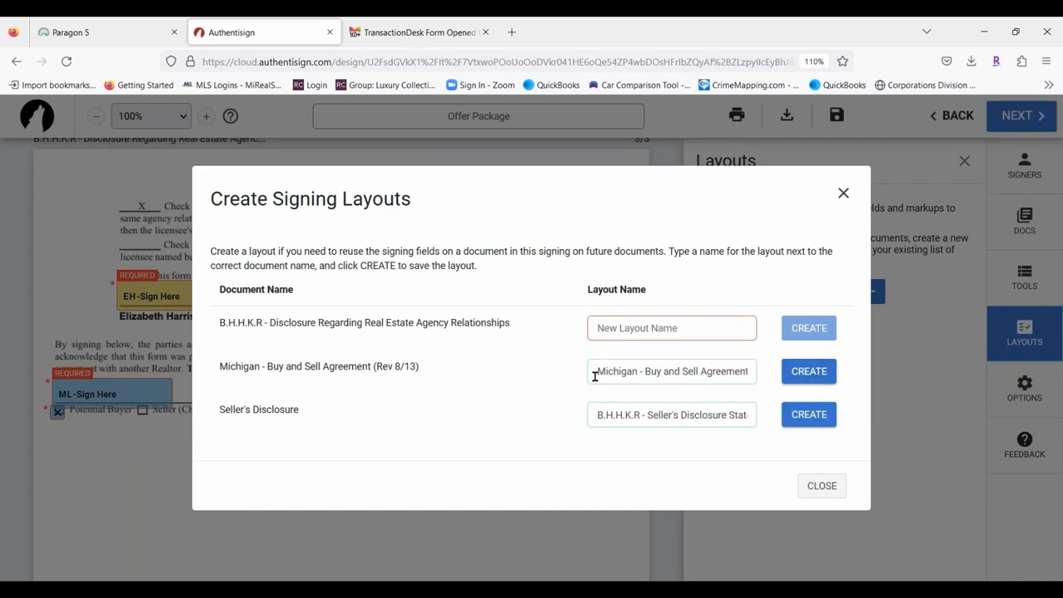
left_click_drag(596, 373, 871, 403)
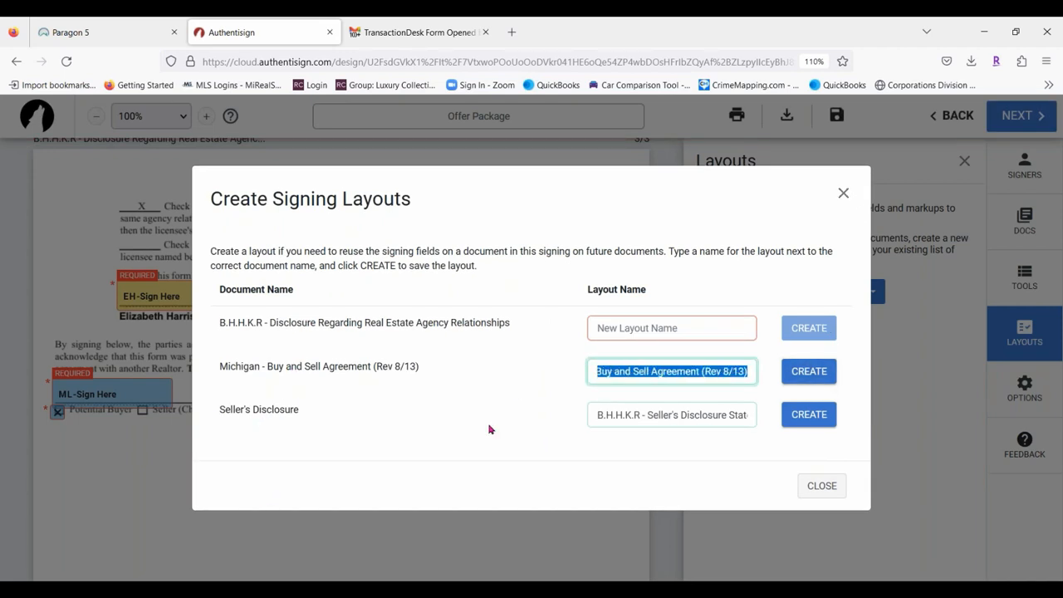
key("BackSpace")
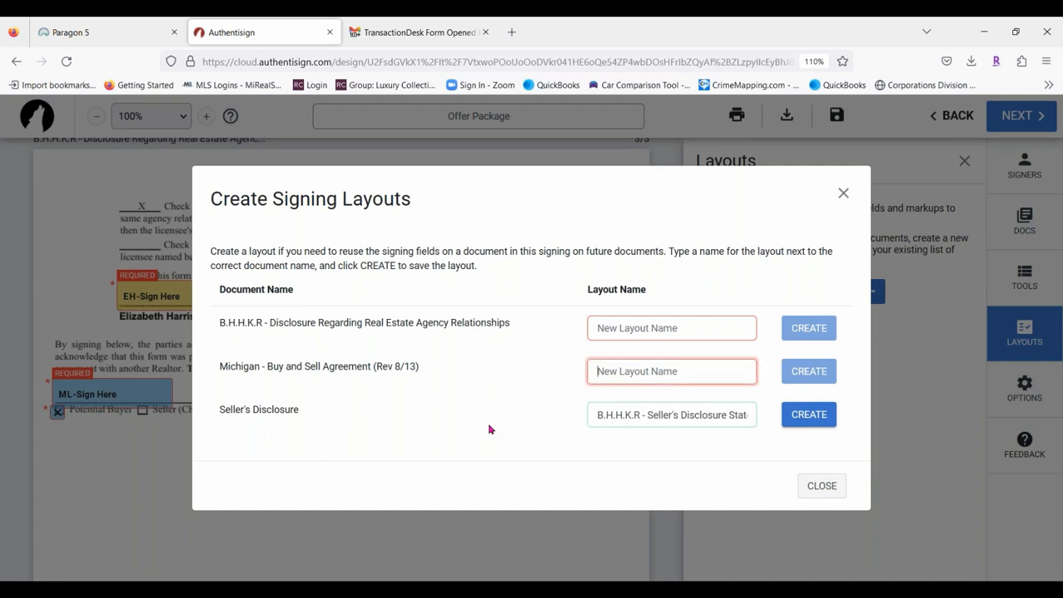
left_click(614, 326)
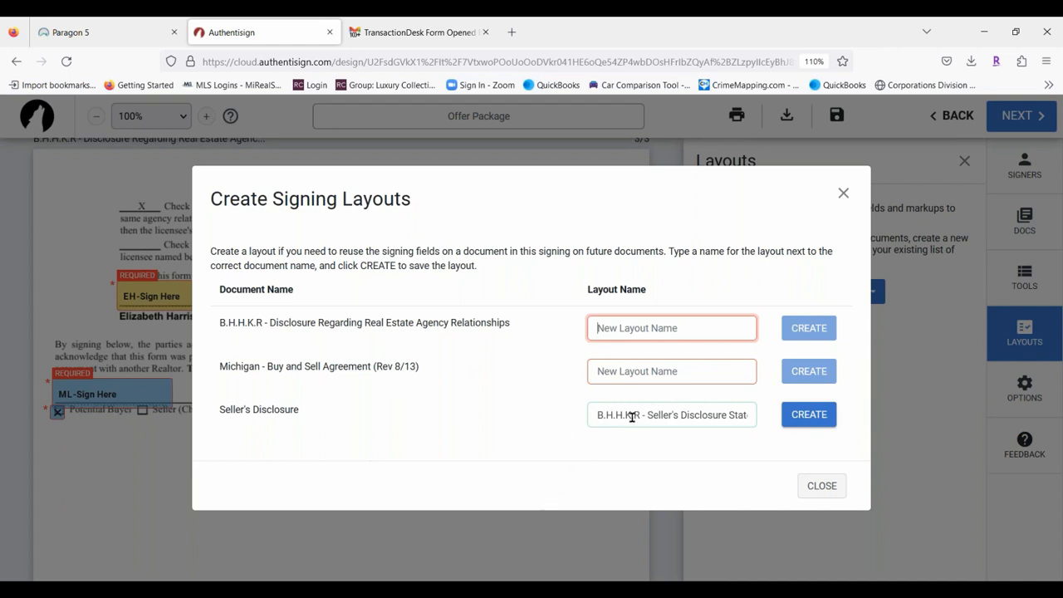
left_click_drag(596, 418, 604, 453)
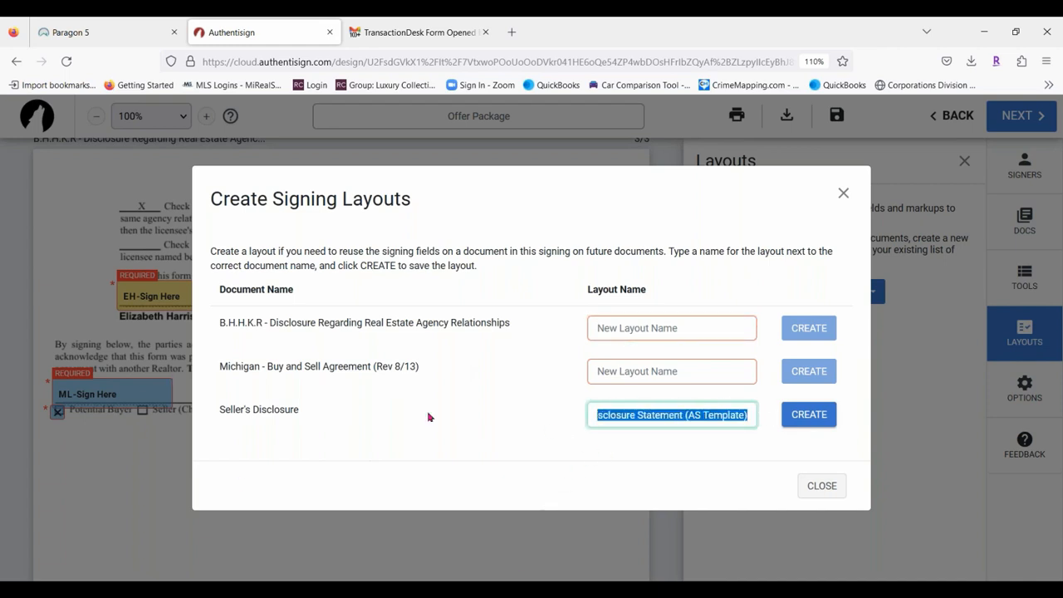
key("BackSpace")
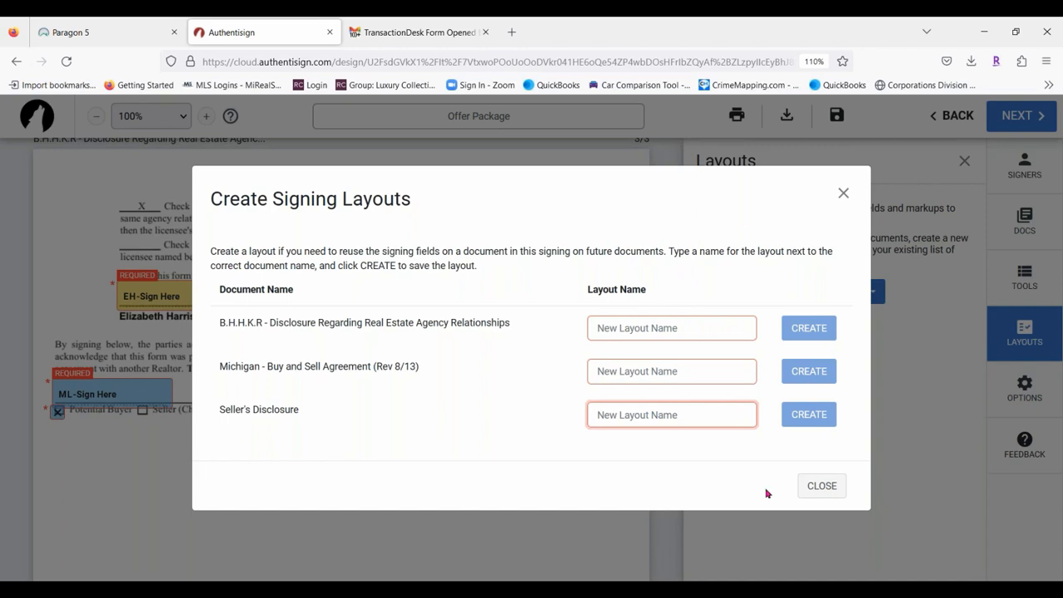
left_click(823, 485)
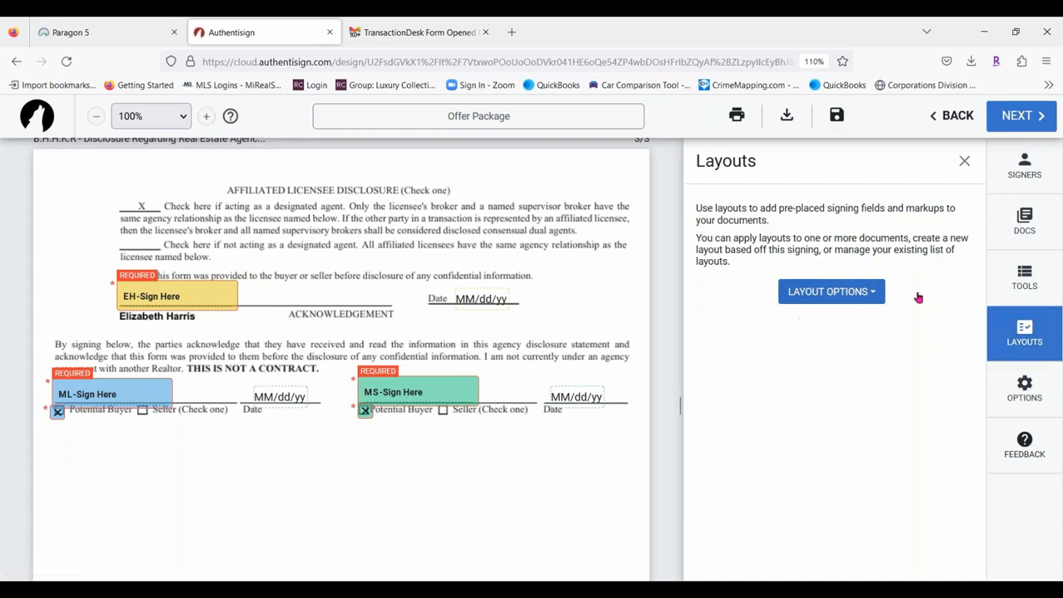
Browse the saved layouts list in Manage Layouts, then close it.
left_click(1028, 335)
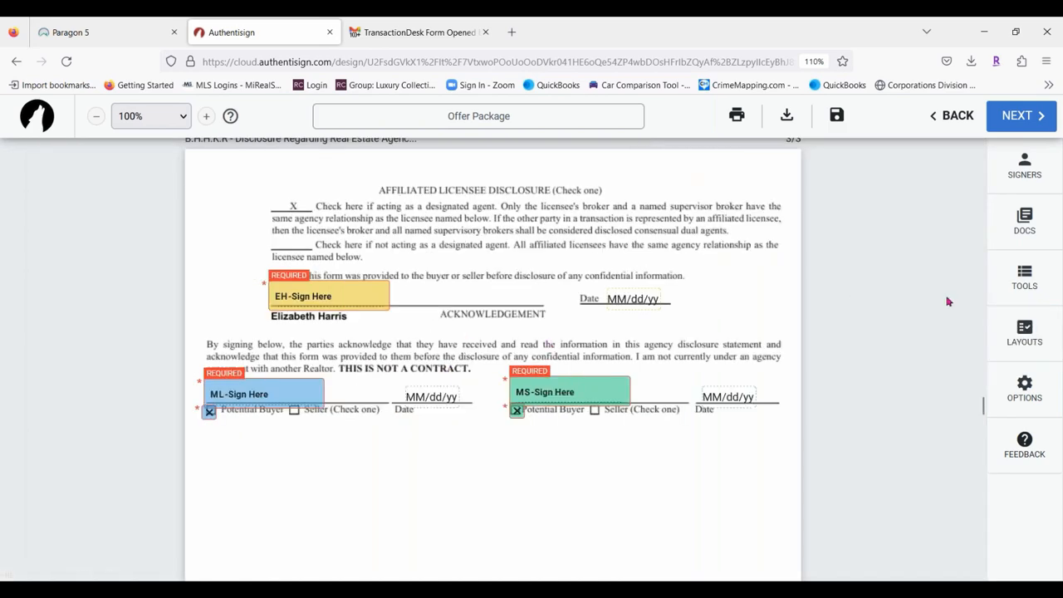
left_click(1025, 337)
left_click(854, 292)
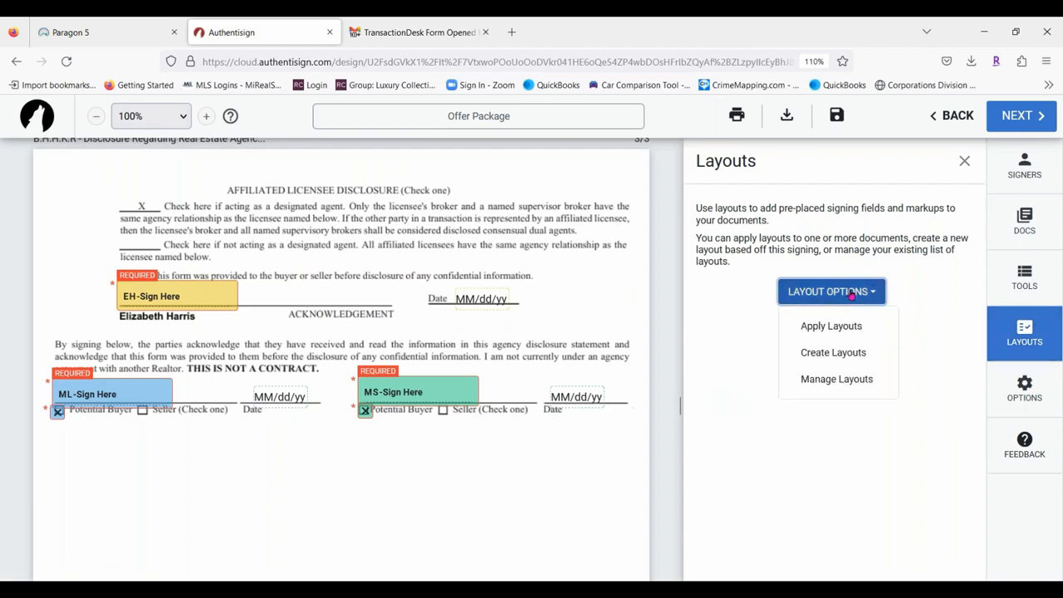
left_click(804, 379)
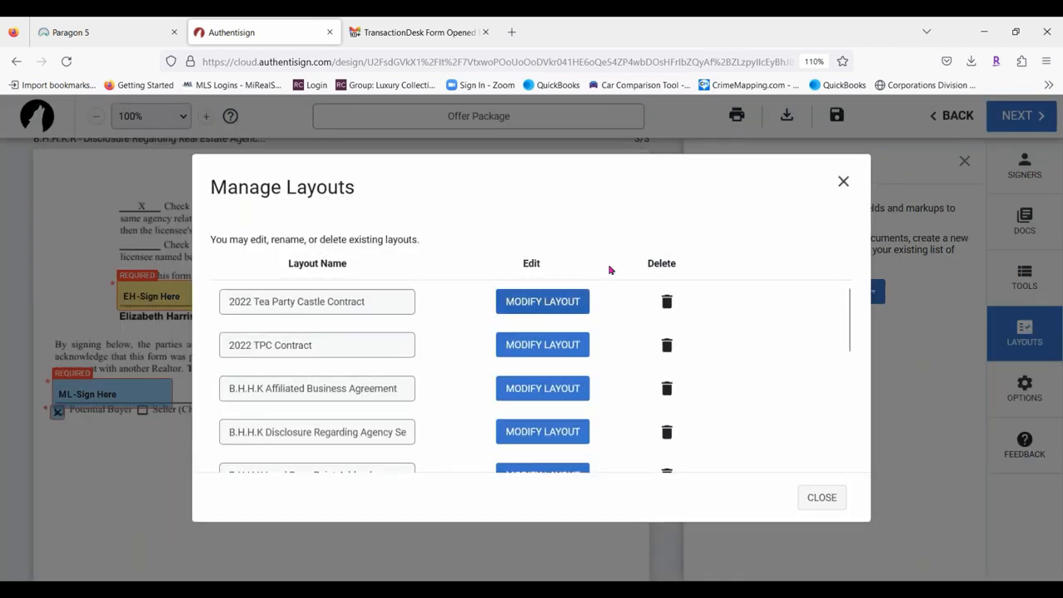
scroll(419, 341, "down", 4)
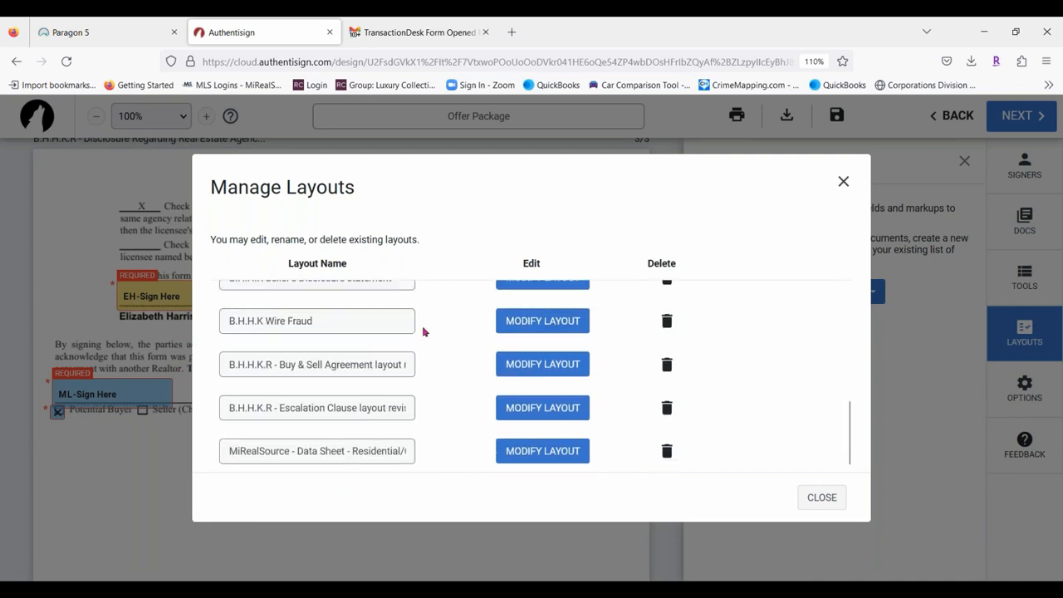
scroll(423, 332, "up", 1)
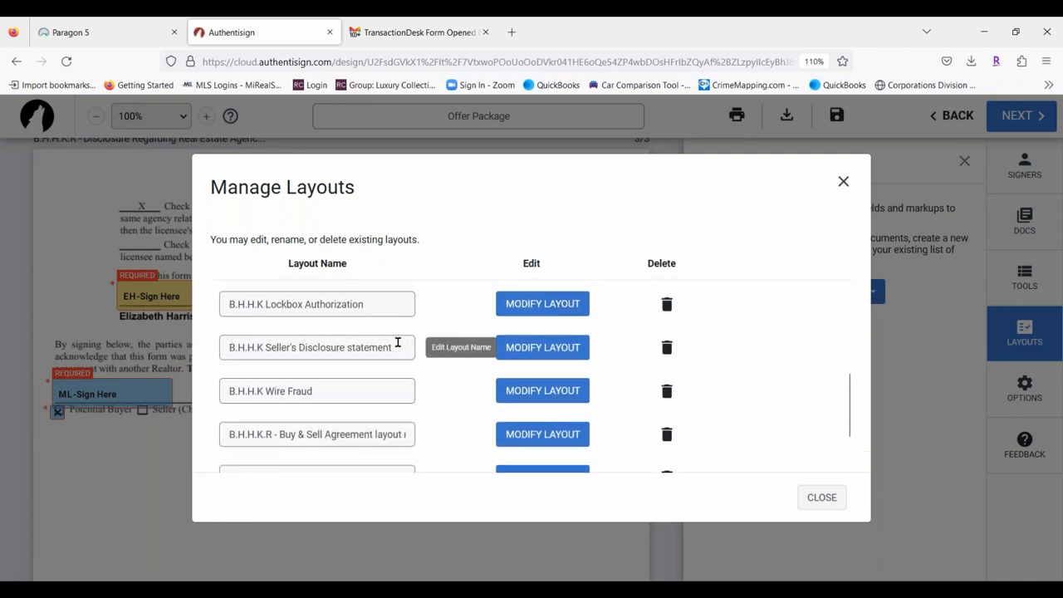
scroll(407, 345, "down", 1)
scroll(430, 356, "up", 1)
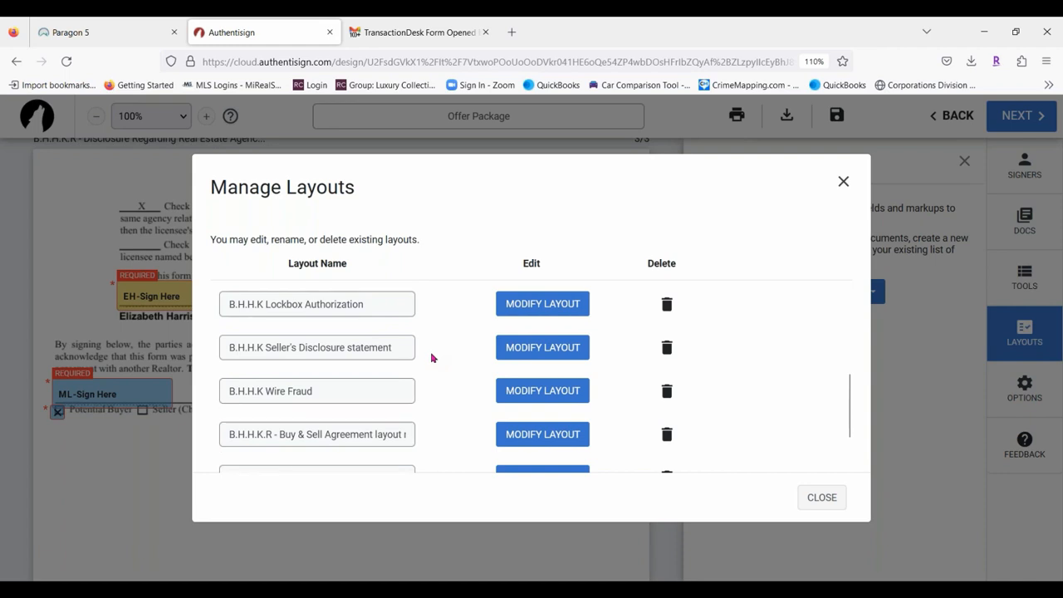
scroll(431, 357, "up", 1)
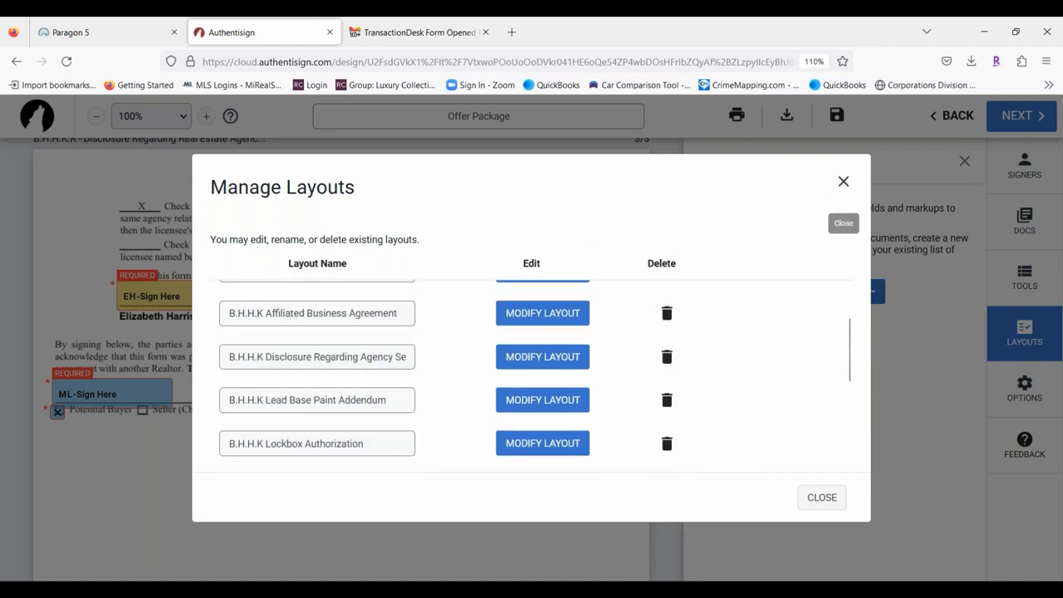
left_click(822, 498)
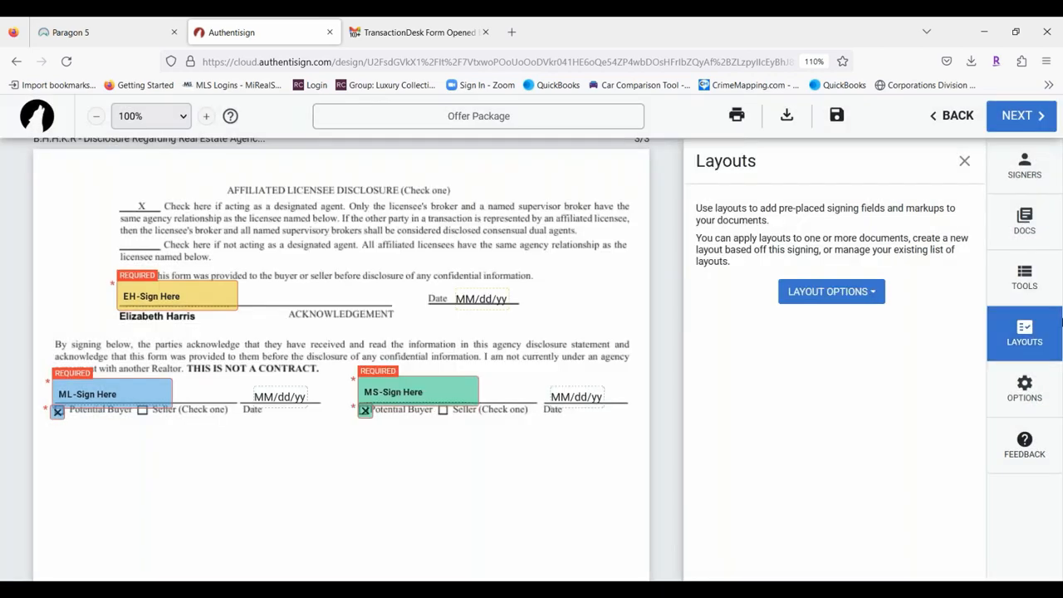
Reopen the Layouts panel and bring up the Layout Options menu.
left_click(1039, 330)
left_click(1042, 330)
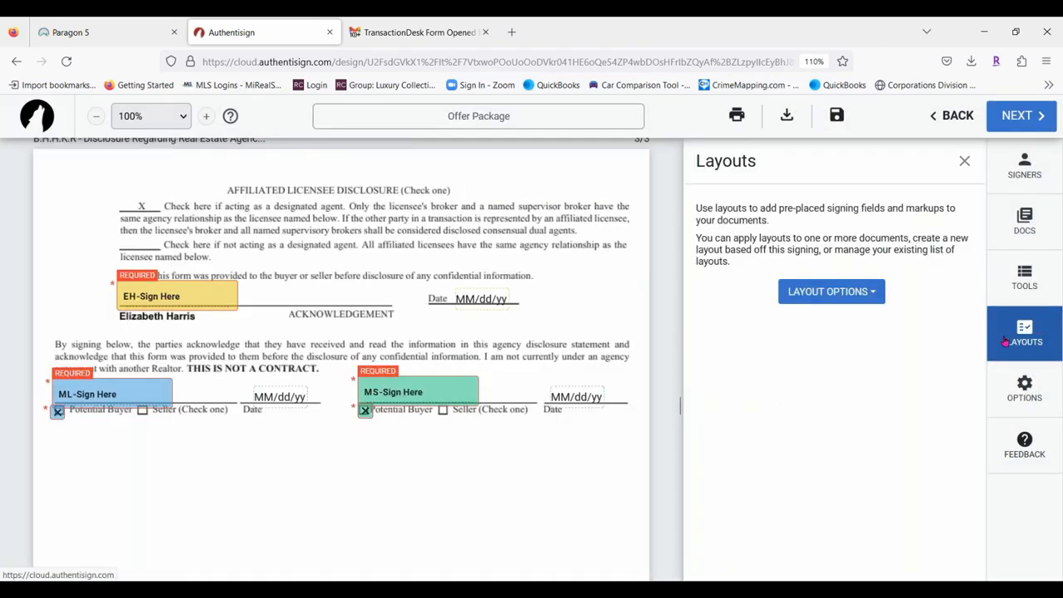
left_click(868, 296)
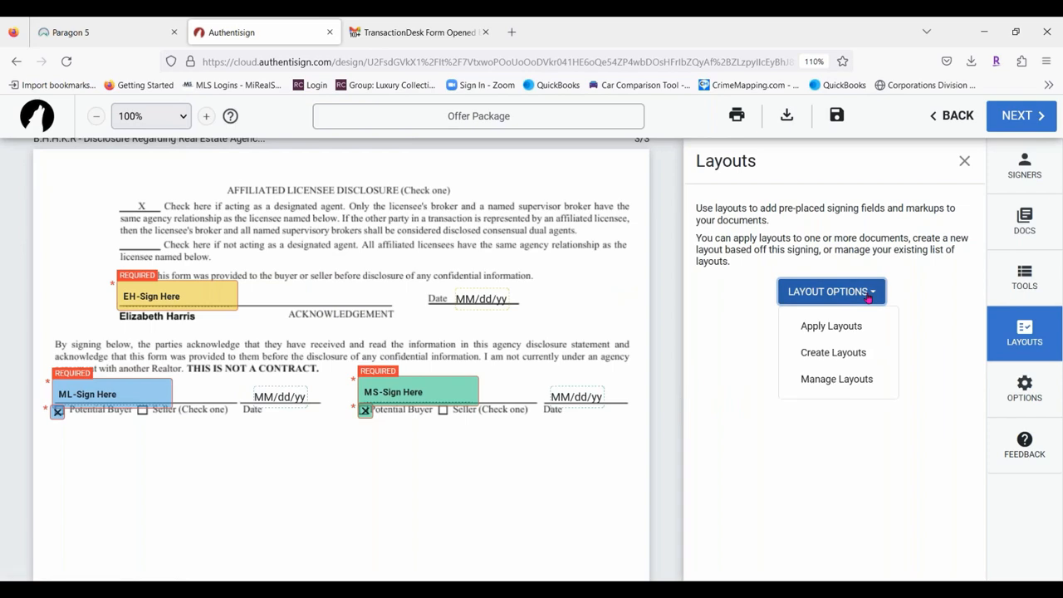
Assign the 'Michigan - Disclosure Regarding Real Estate Agency Relationships (Rev 6/11)' layout to the agency disclosure.
left_click(818, 326)
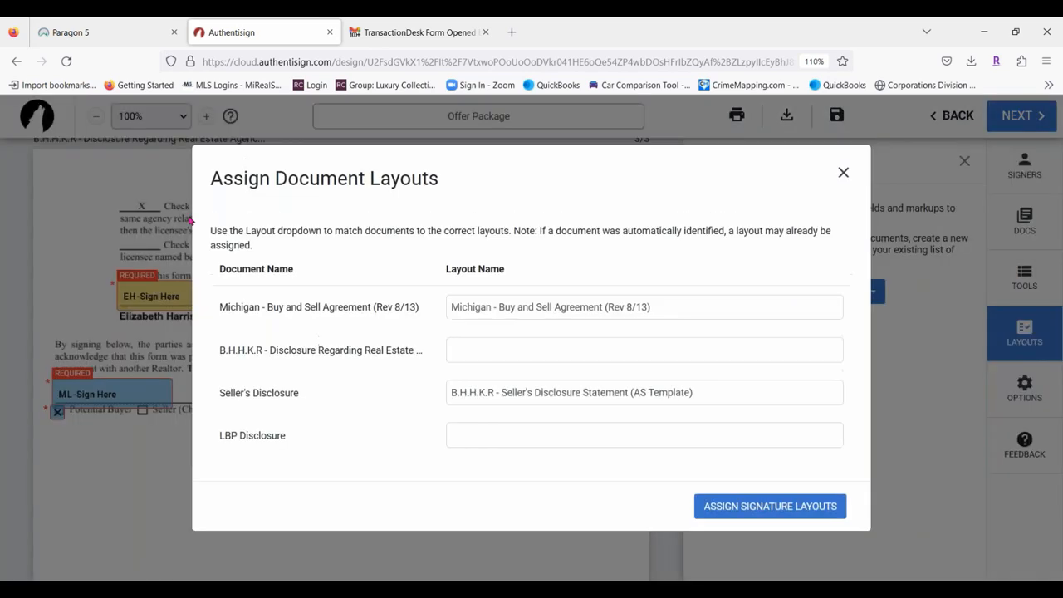
left_click(491, 347)
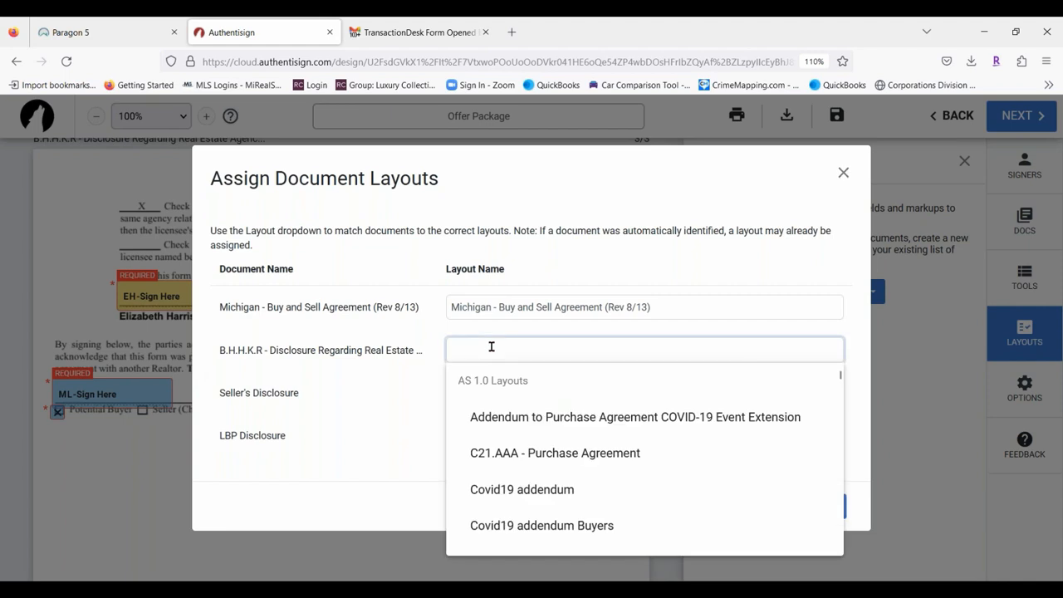
scroll(565, 405, "down", 3)
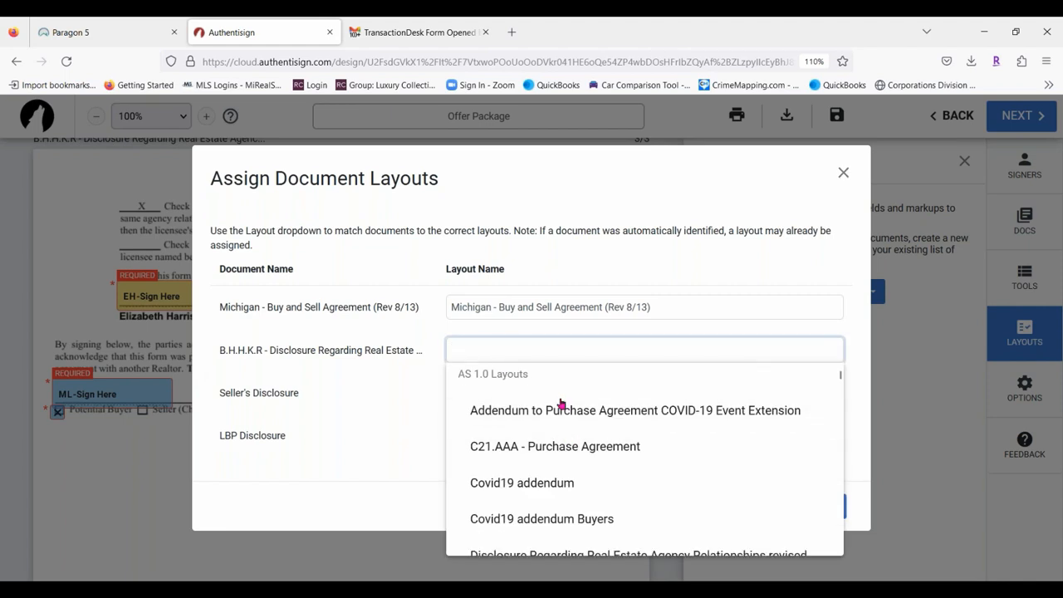
scroll(615, 418, "down", 10)
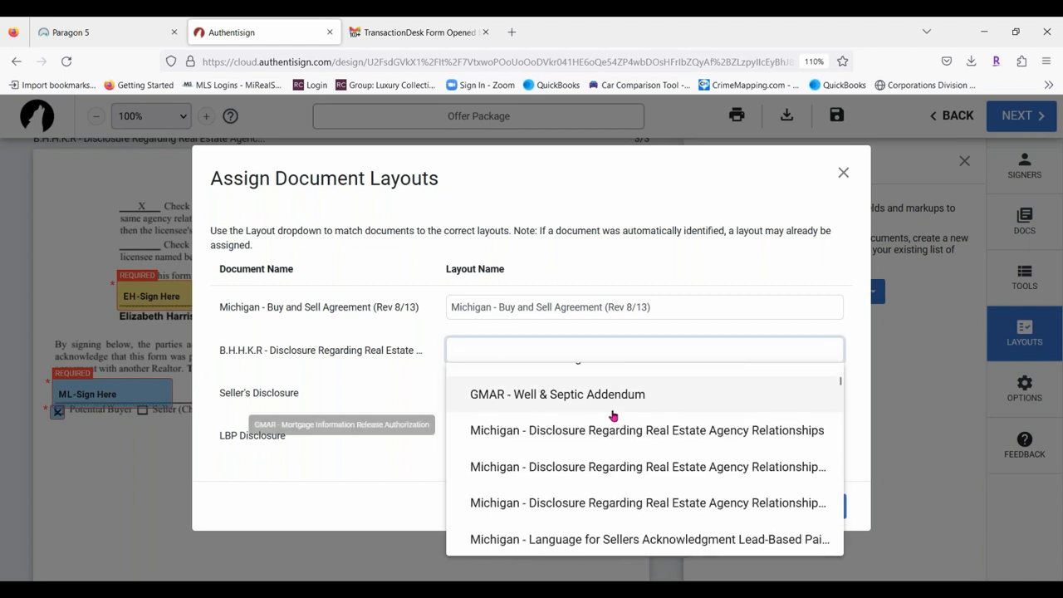
scroll(613, 416, "down", 10)
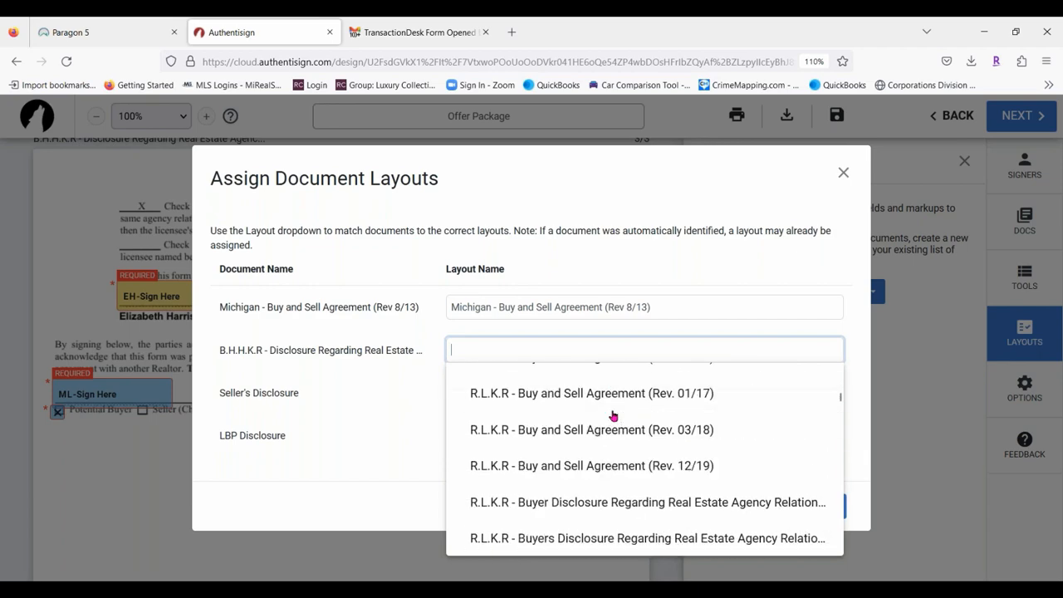
scroll(619, 422, "down", 15)
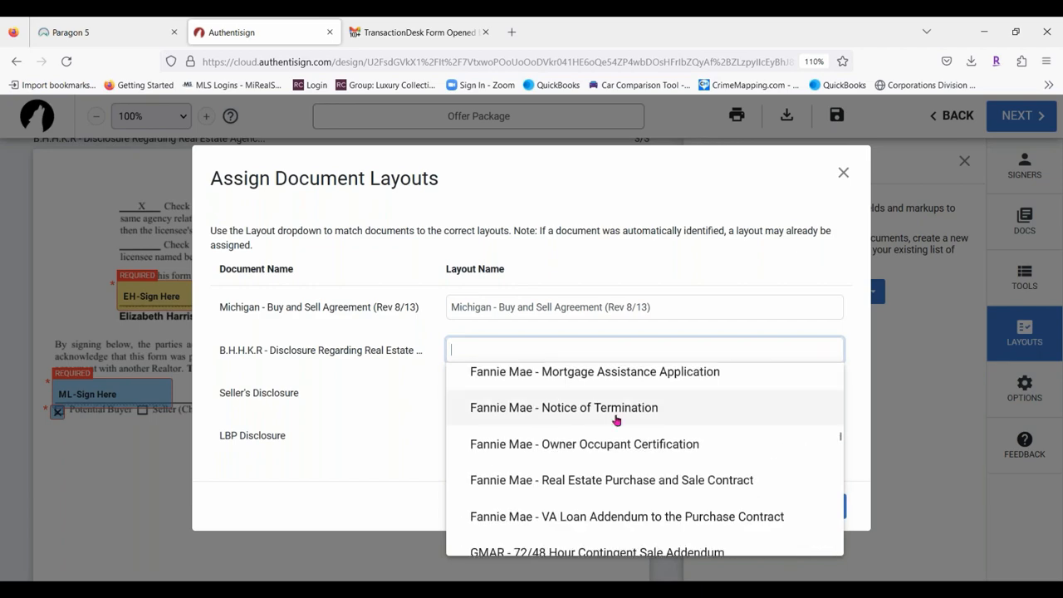
scroll(623, 424, "down", 15)
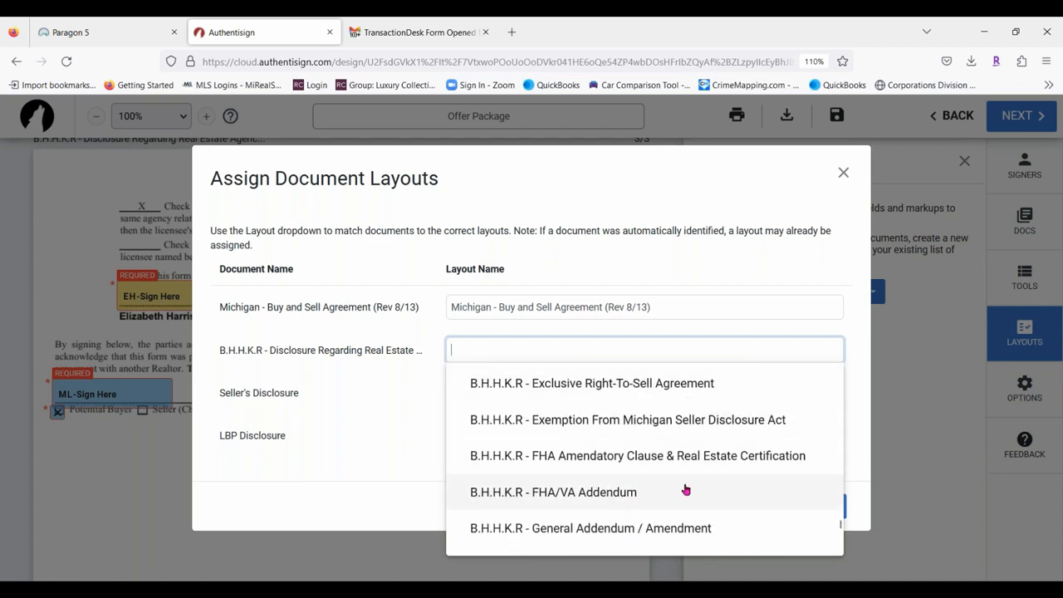
scroll(656, 427, "down", 3)
scroll(651, 429, "up", 1)
scroll(695, 454, "up", 4)
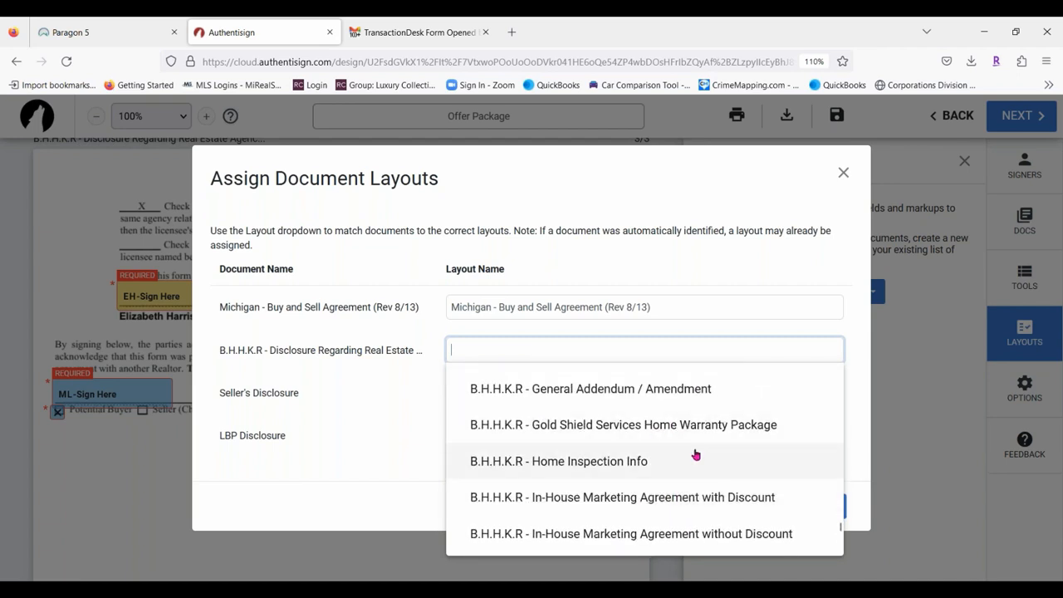
scroll(693, 455, "up", 5)
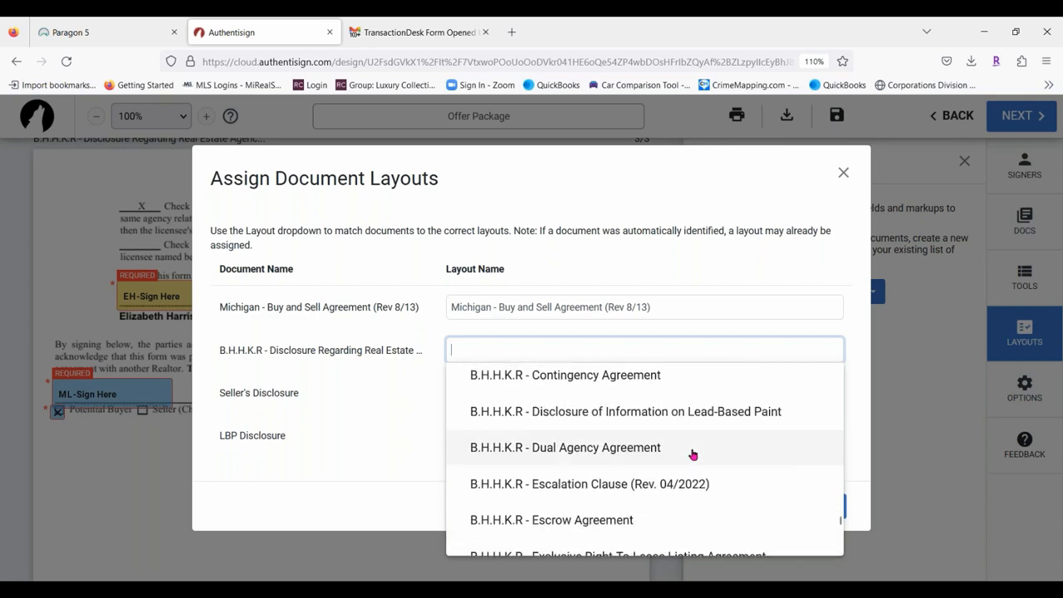
scroll(684, 469, "up", 1)
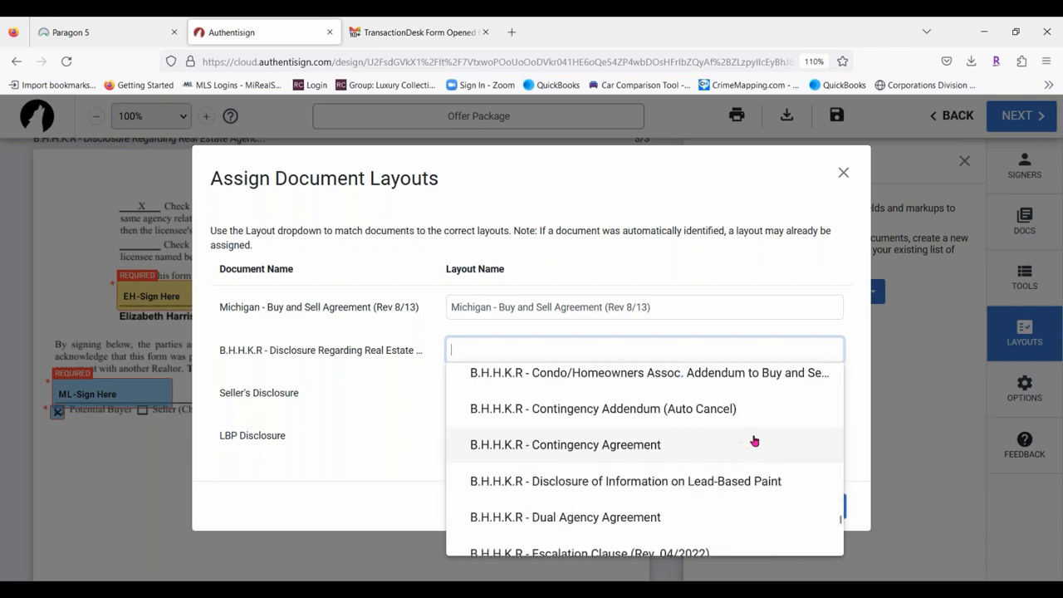
scroll(723, 437, "up", 2)
scroll(688, 429, "down", 4)
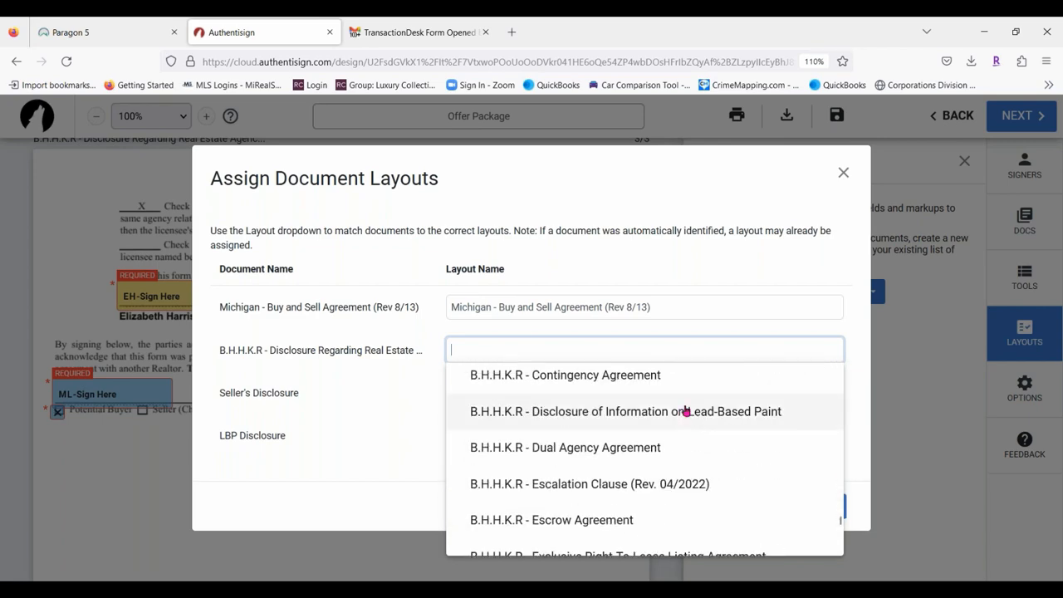
scroll(681, 421, "up", 9)
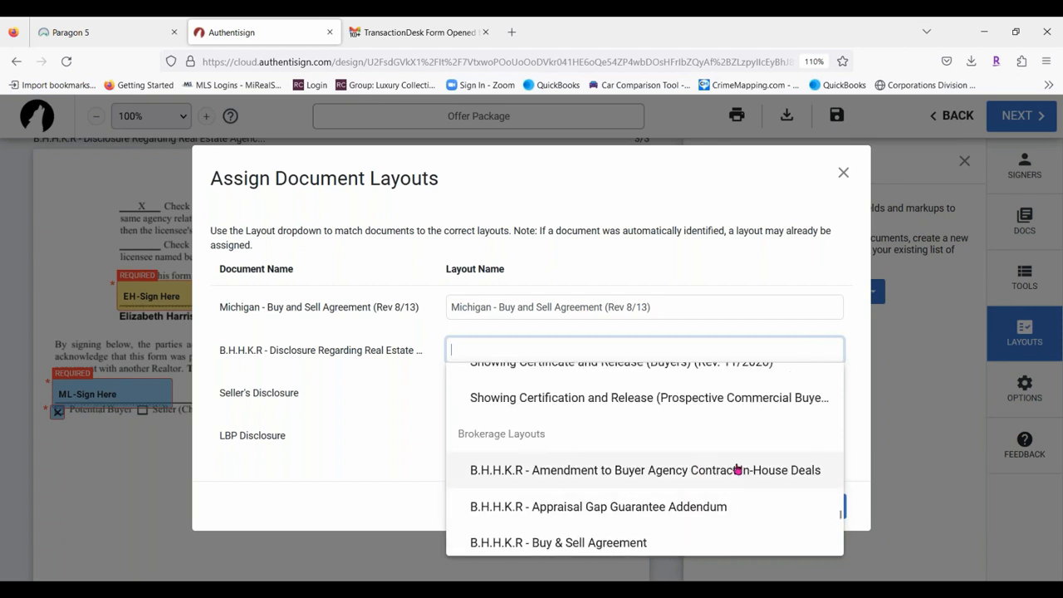
scroll(731, 464, "down", 3)
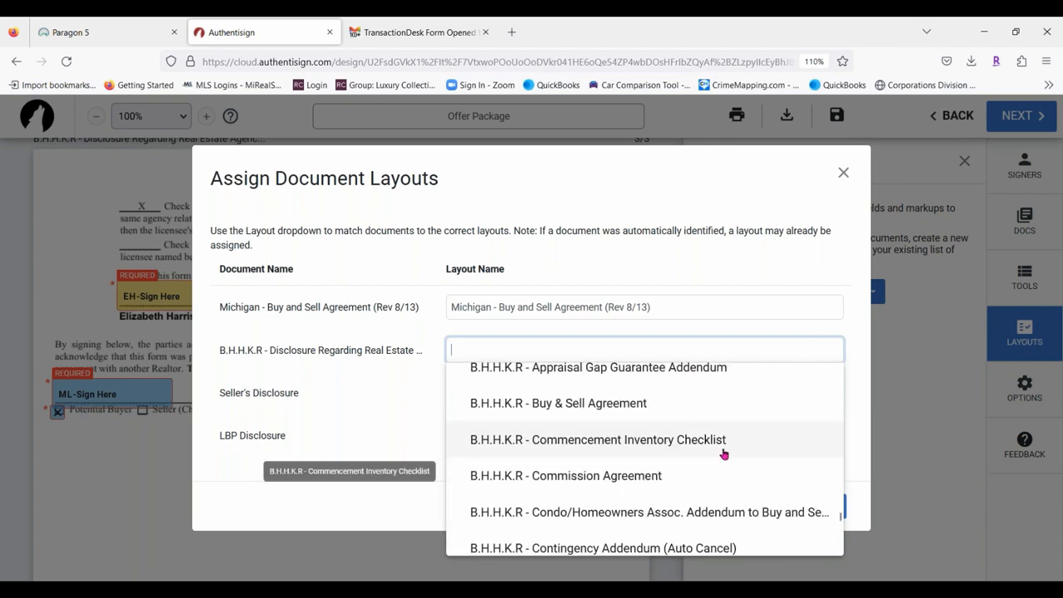
scroll(719, 432, "down", 5)
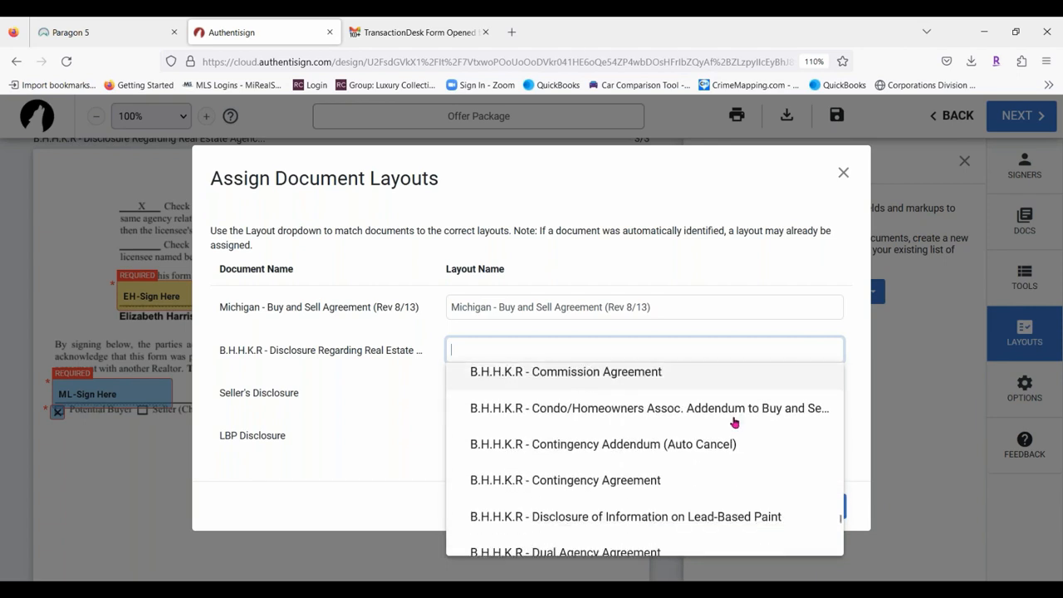
scroll(673, 451, "down", 5)
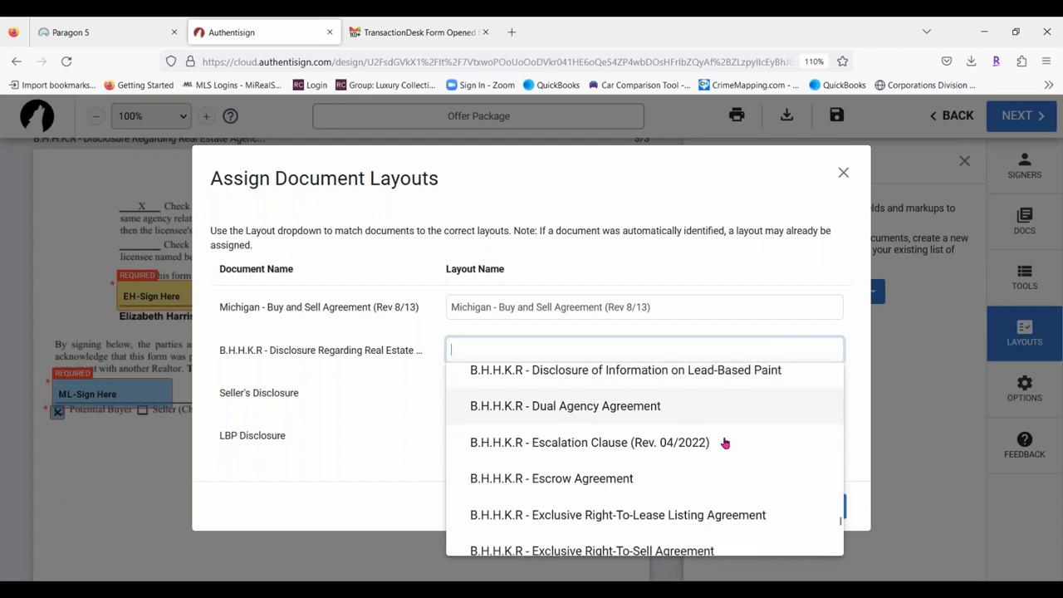
scroll(729, 455, "down", 7)
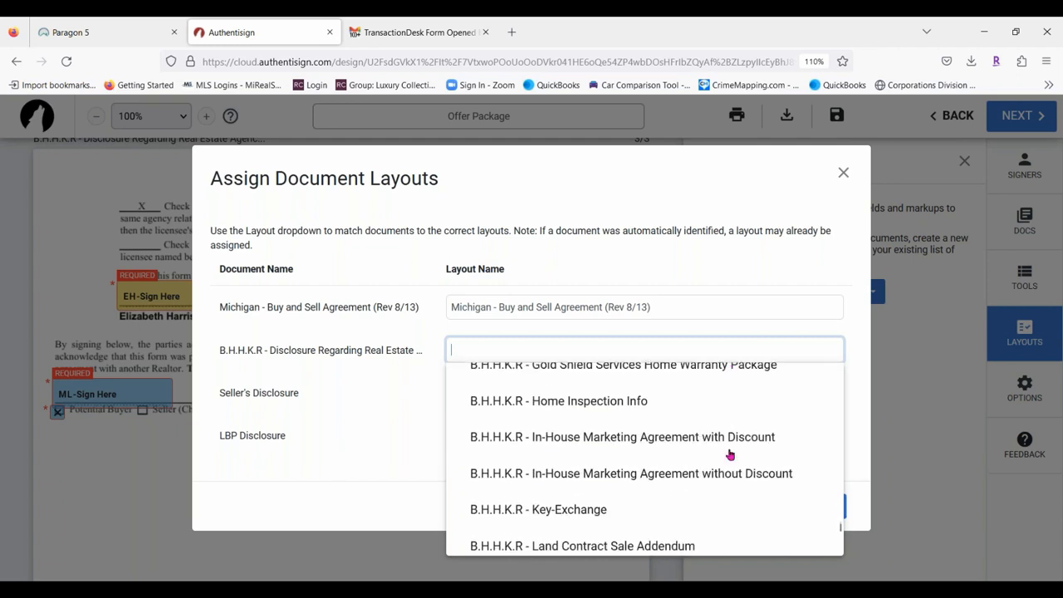
scroll(729, 454, "down", 2)
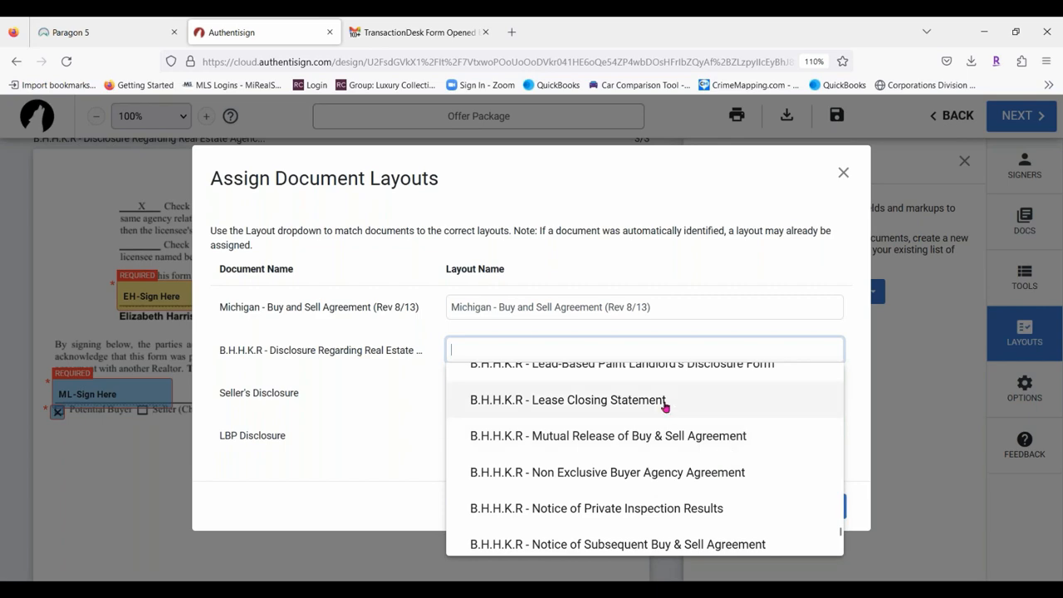
scroll(740, 458, "up", 10)
scroll(742, 457, "up", 10)
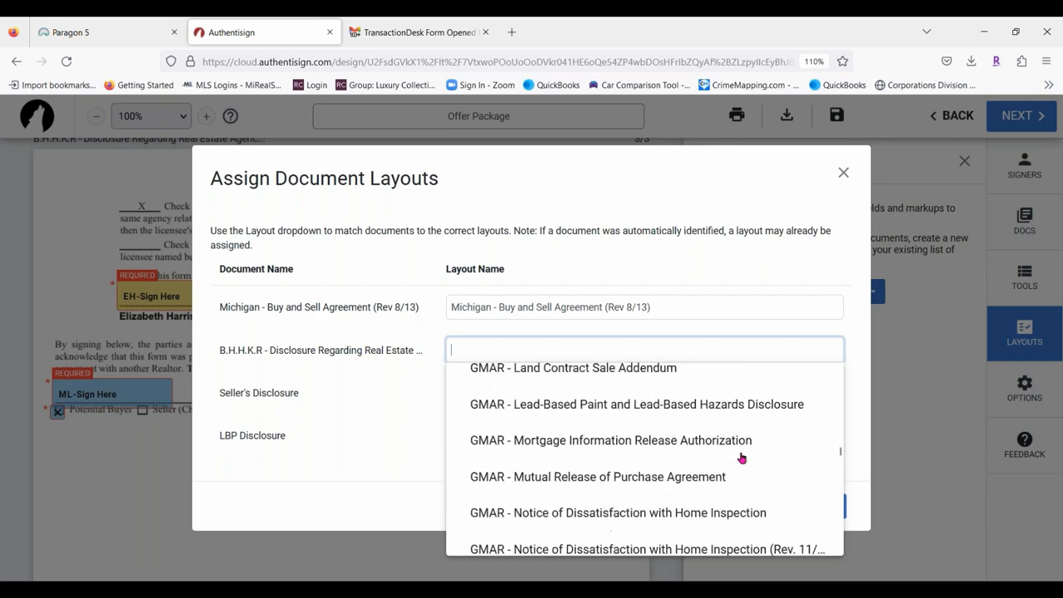
scroll(757, 423, "down", 3)
scroll(757, 423, "up", 12)
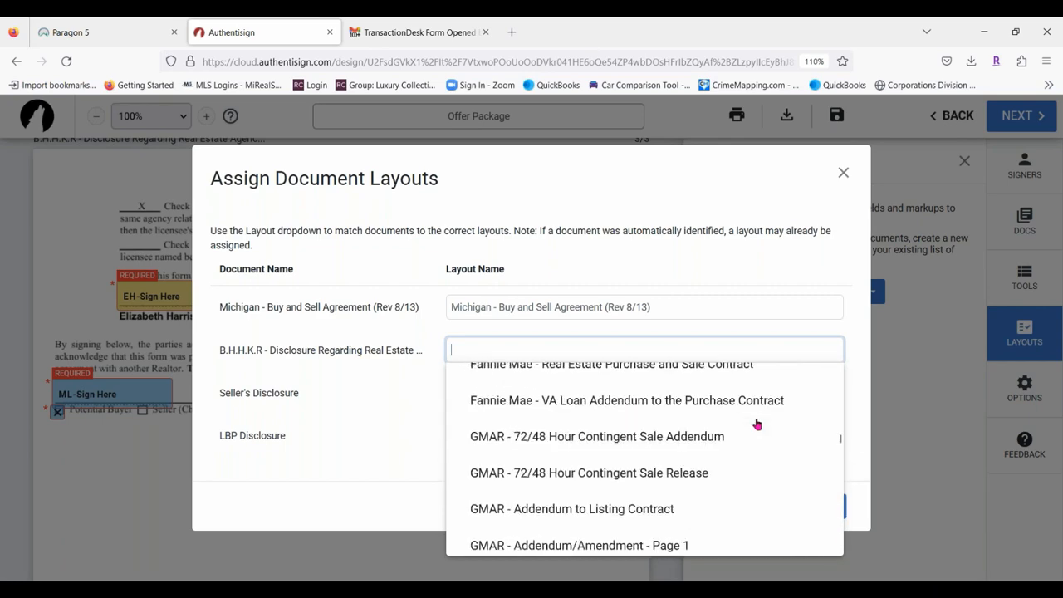
scroll(757, 422, "down", 5)
scroll(758, 426, "up", 6)
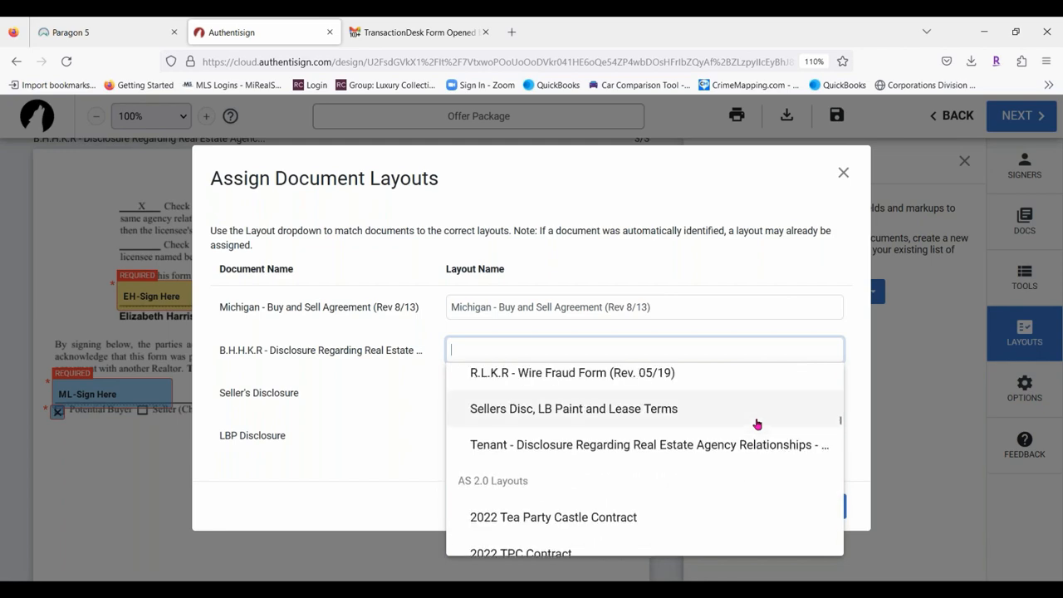
scroll(757, 425, "up", 5)
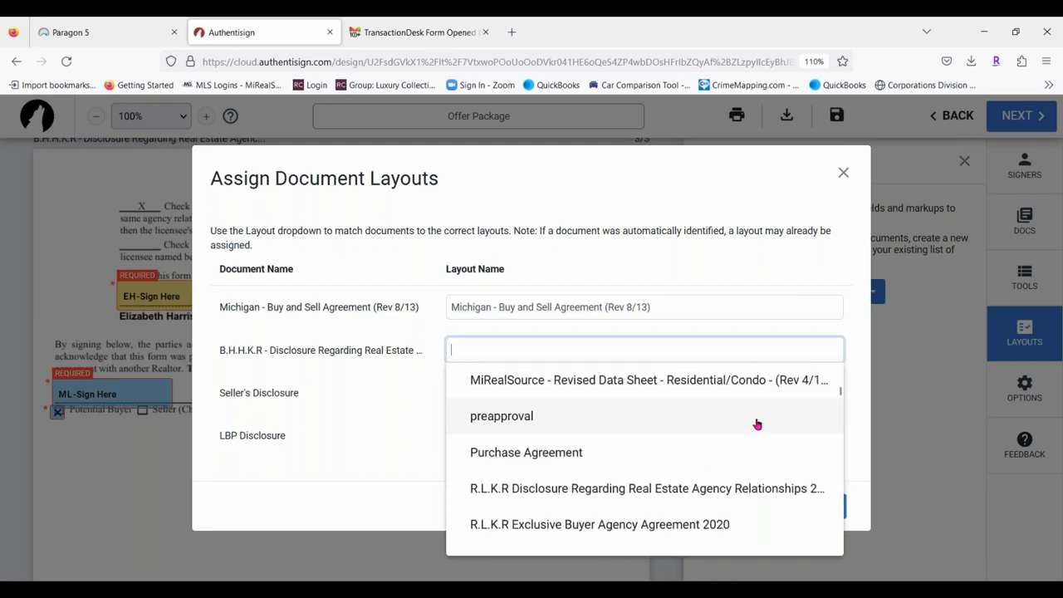
scroll(756, 424, "up", 3)
scroll(756, 428, "up", 4)
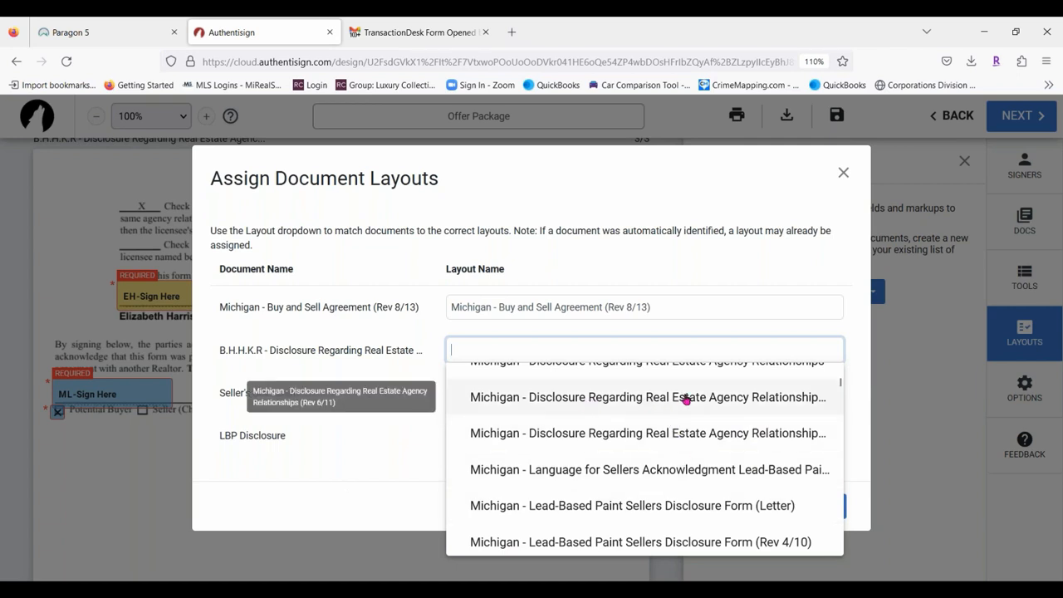
left_click(686, 398)
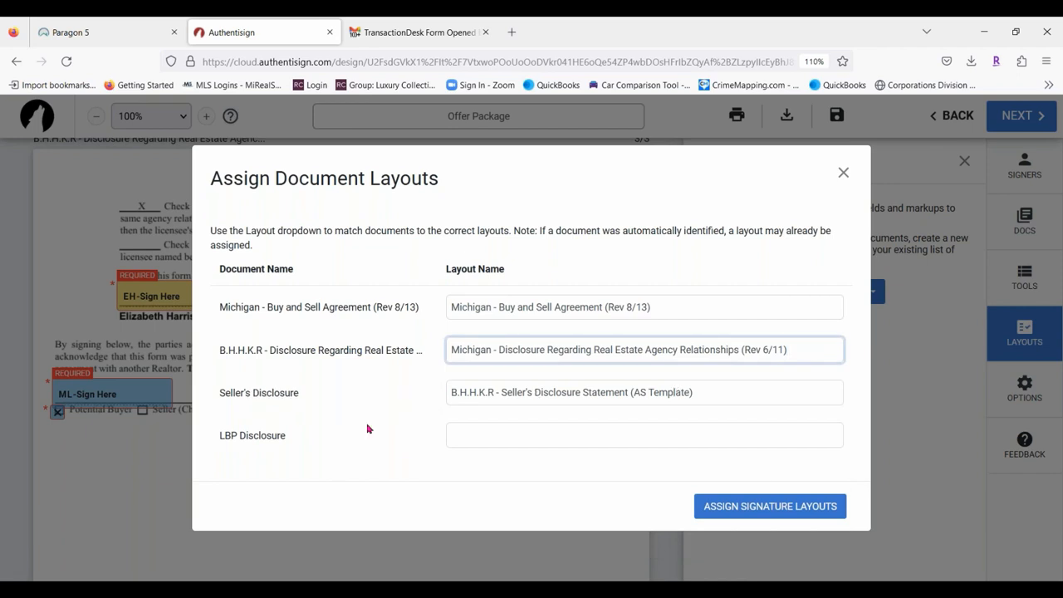
Clear the Seller's Disclosure layout assignment so it stays blank.
left_click(724, 390)
key("BackSpace")
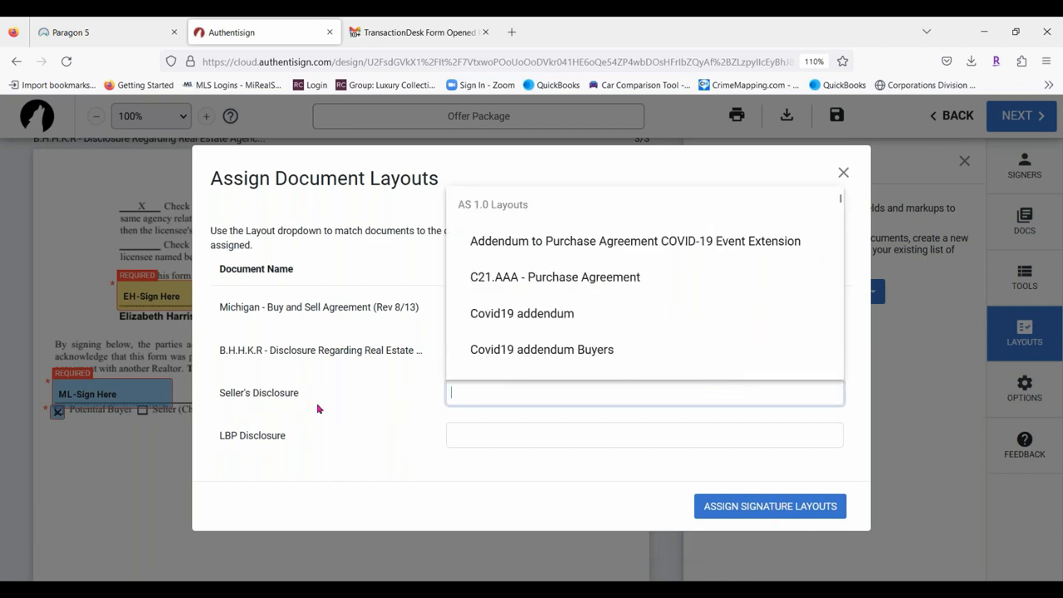
left_click(302, 422)
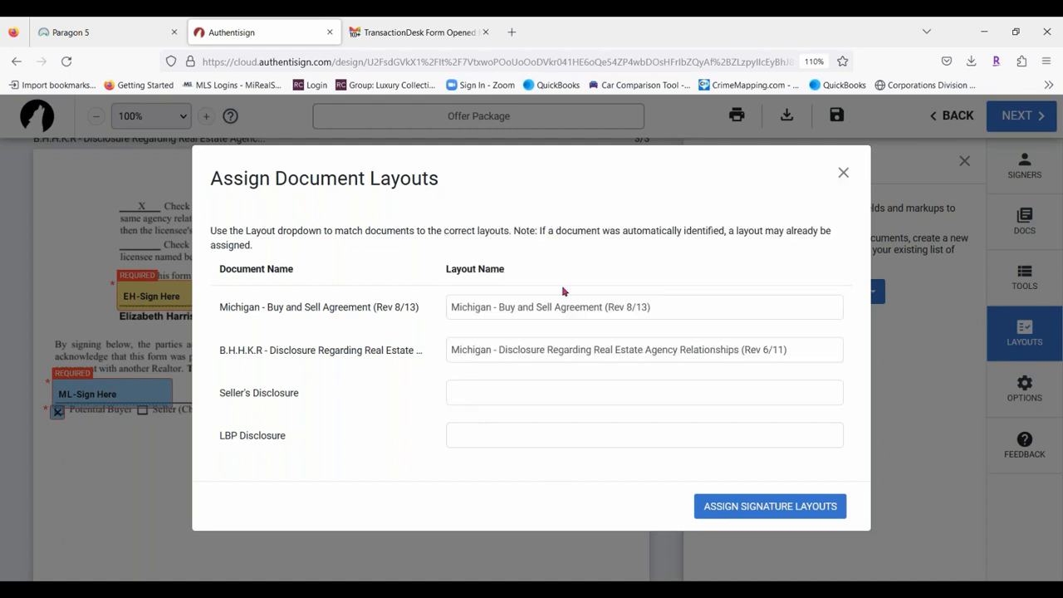
Apply the matched layouts and delete the duplicate buyer and agent Sign Here fields.
left_click(745, 506)
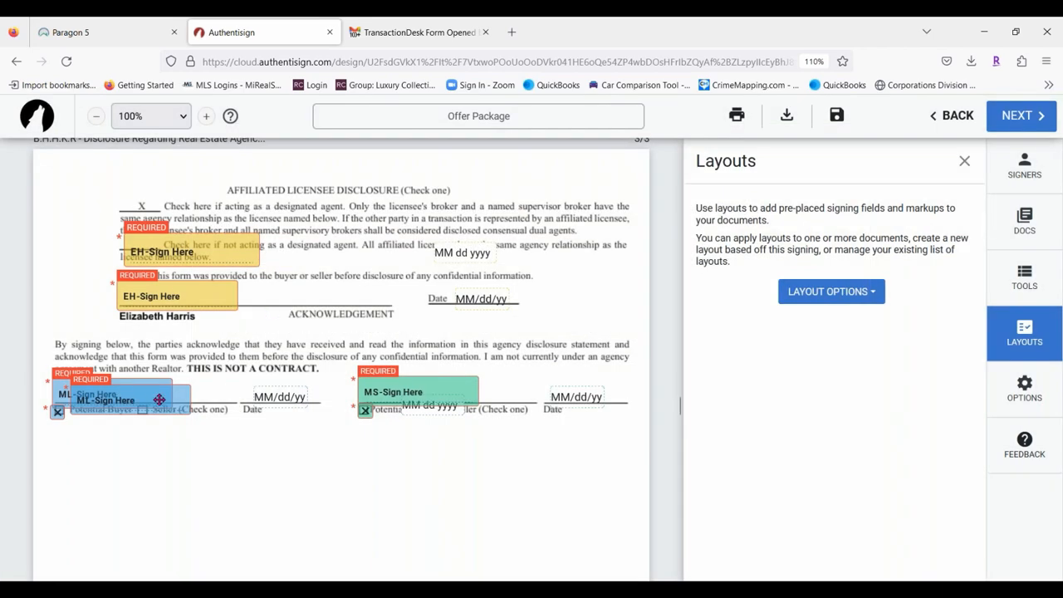
left_click_drag(159, 400, 221, 445)
left_click(230, 447)
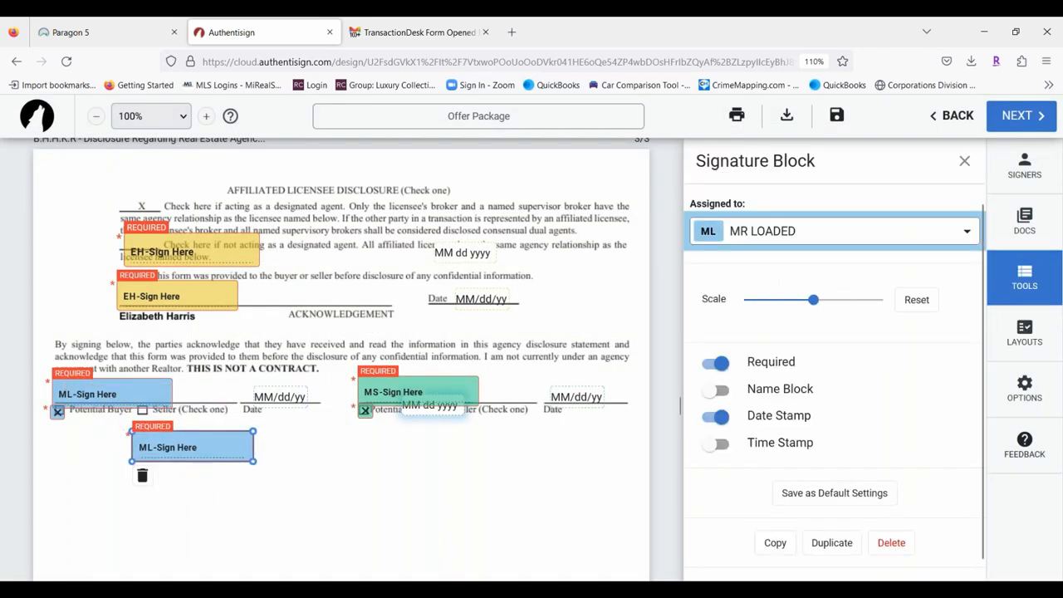
left_click(141, 487)
left_click_drag(400, 387, 398, 386)
left_click_drag(234, 254, 291, 483)
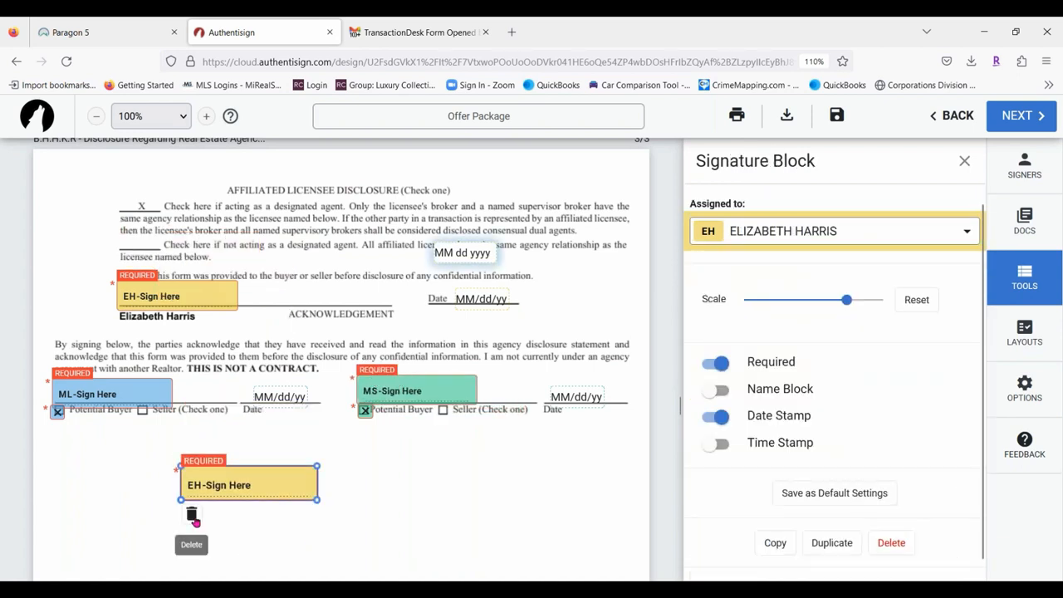
left_click(191, 515)
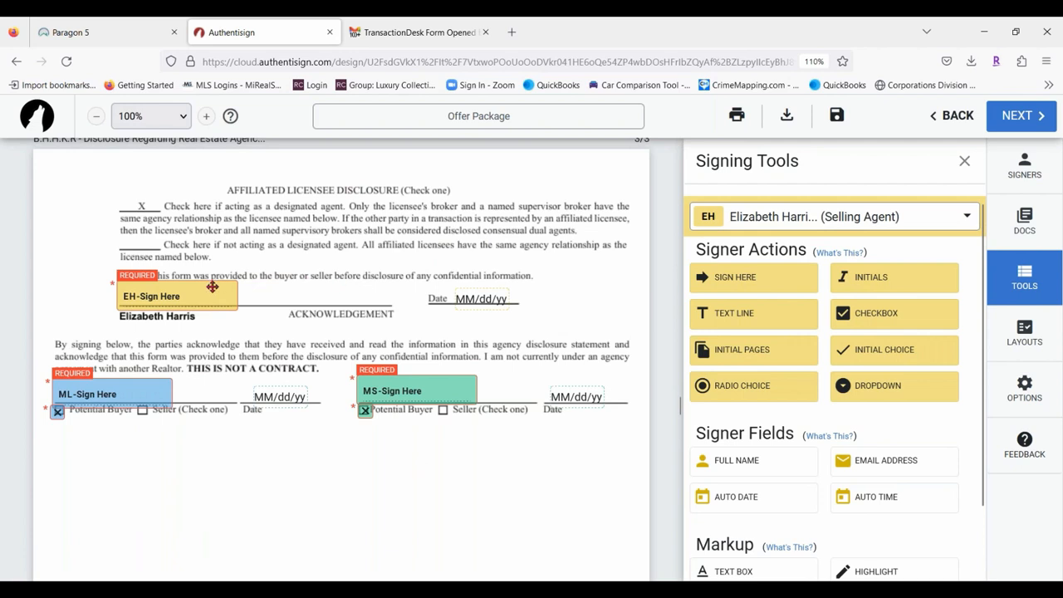
left_click_drag(213, 287, 212, 286)
Make the first buyer the active signer and place an Initials field on page 2.
scroll(463, 499, "down", 20)
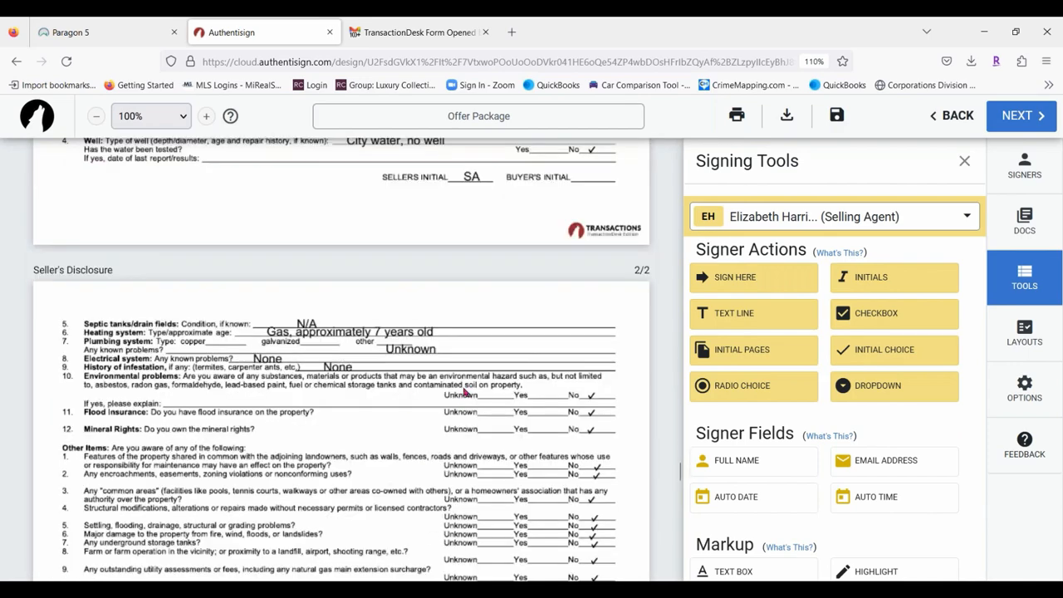
scroll(465, 393, "down", 10)
scroll(424, 418, "up", 2)
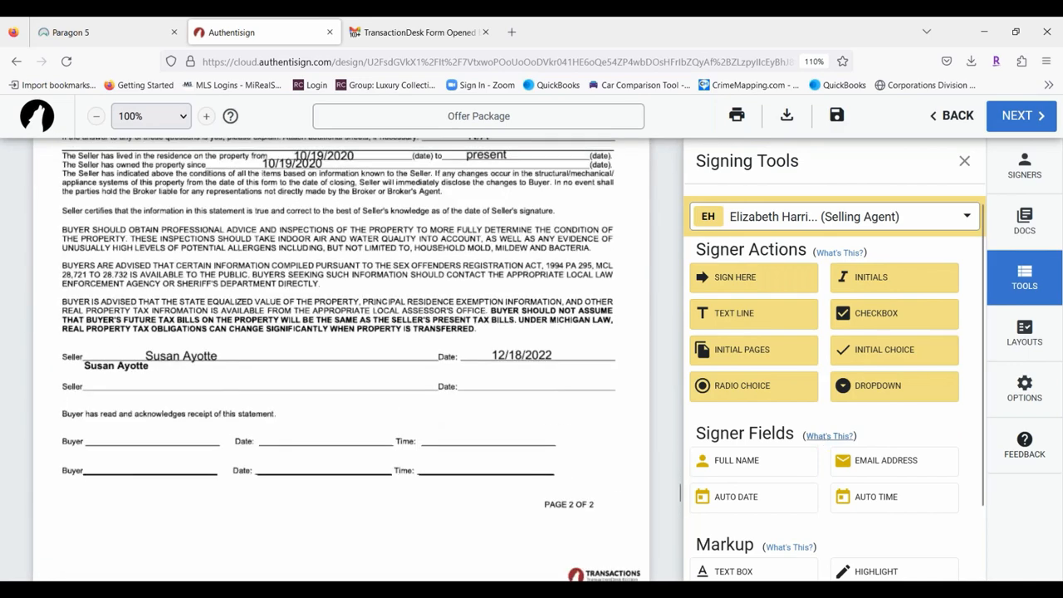
left_click(834, 221)
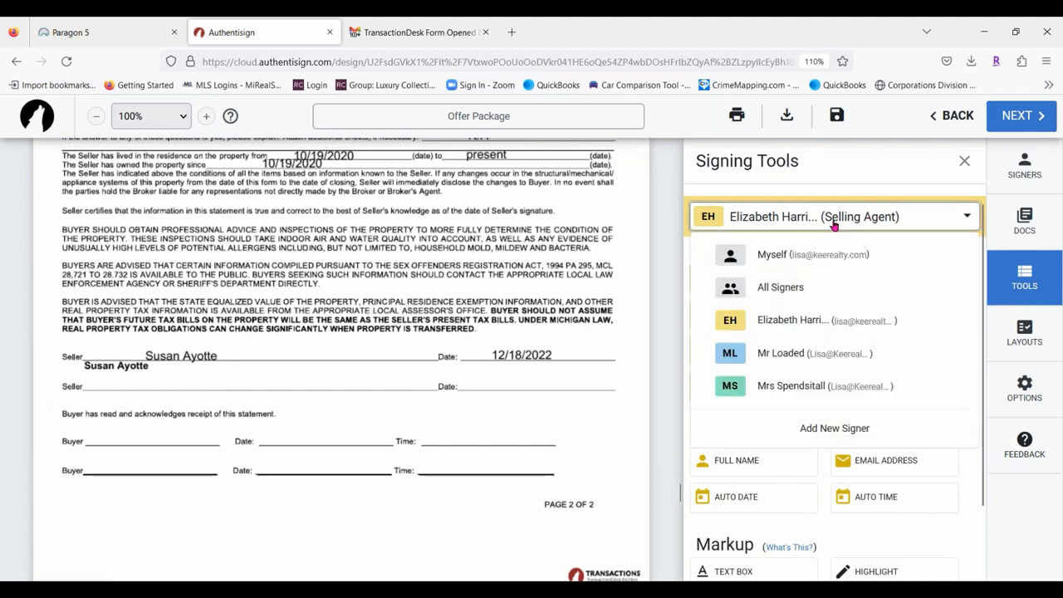
left_click(789, 353)
left_click_drag(869, 280, 348, 383)
scroll(485, 395, "down", 3)
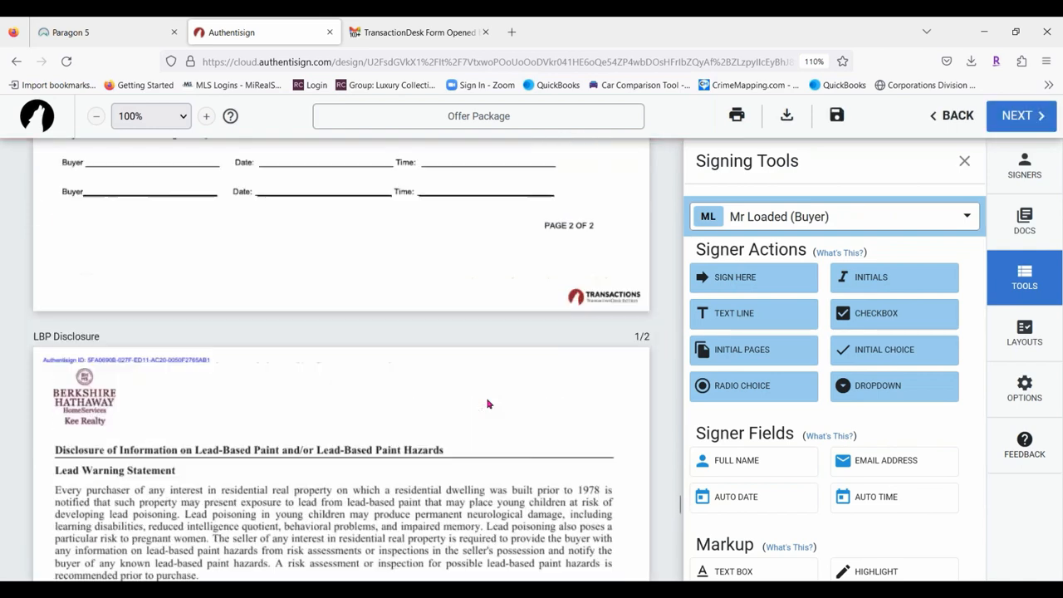
scroll(488, 402, "up", 3)
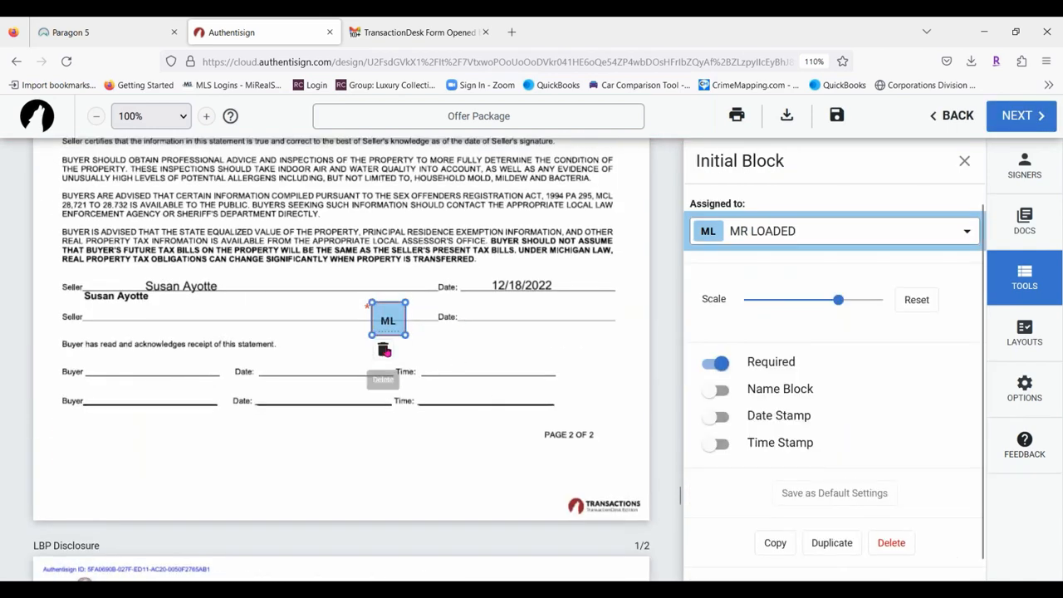
Replace the misplaced initials with signature fields for each buyer on the two Buyer lines.
left_click(384, 349)
mouse_move(748, 278)
left_mouse_down()
mouse_move(322, 281)
mouse_move(38, 347)
mouse_move(94, 355)
left_mouse_up()
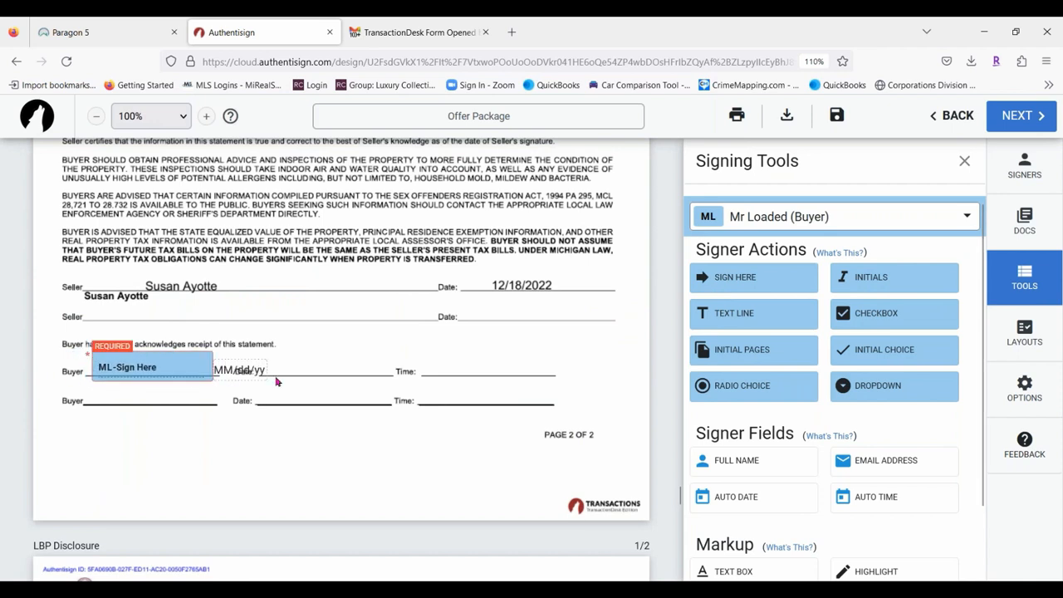
left_click(825, 218)
left_click(789, 388)
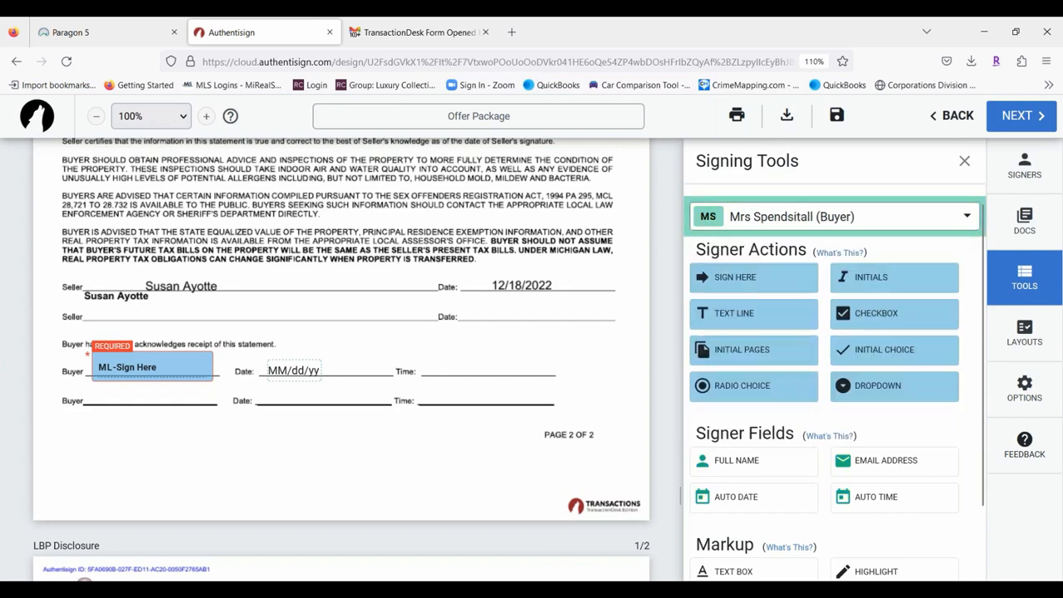
left_click_drag(743, 277, 87, 381)
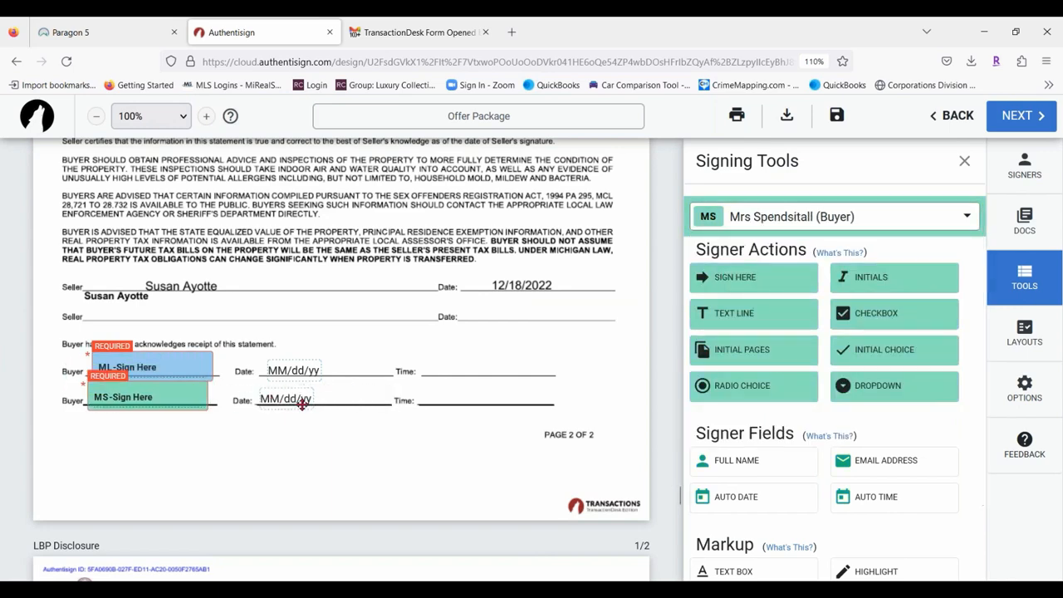
Place both buyers' initials fields side by side on the Buyer's Initial line.
scroll(429, 423, "up", 10)
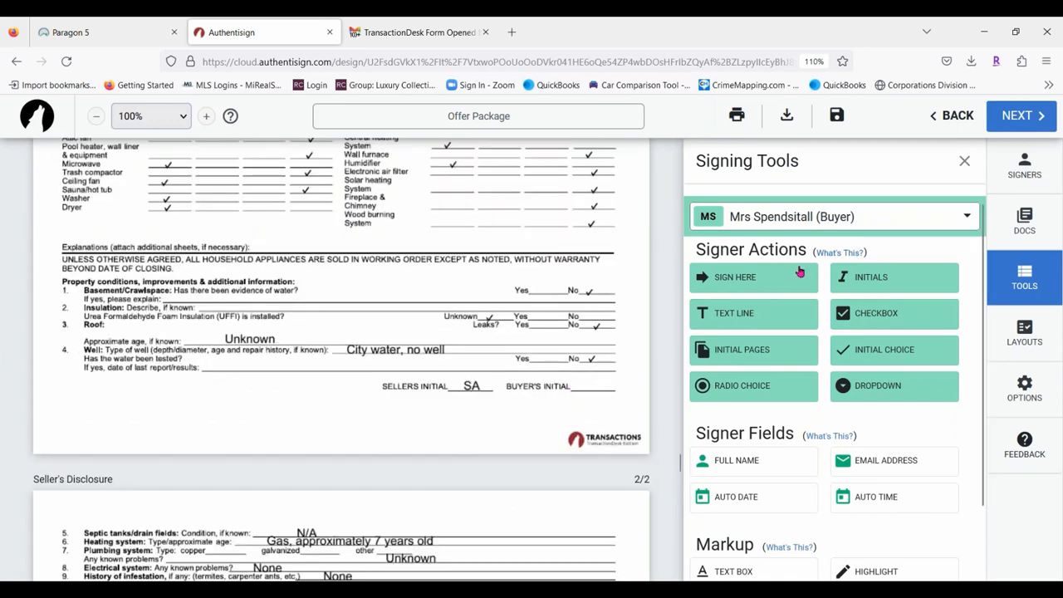
left_click_drag(864, 277, 605, 384)
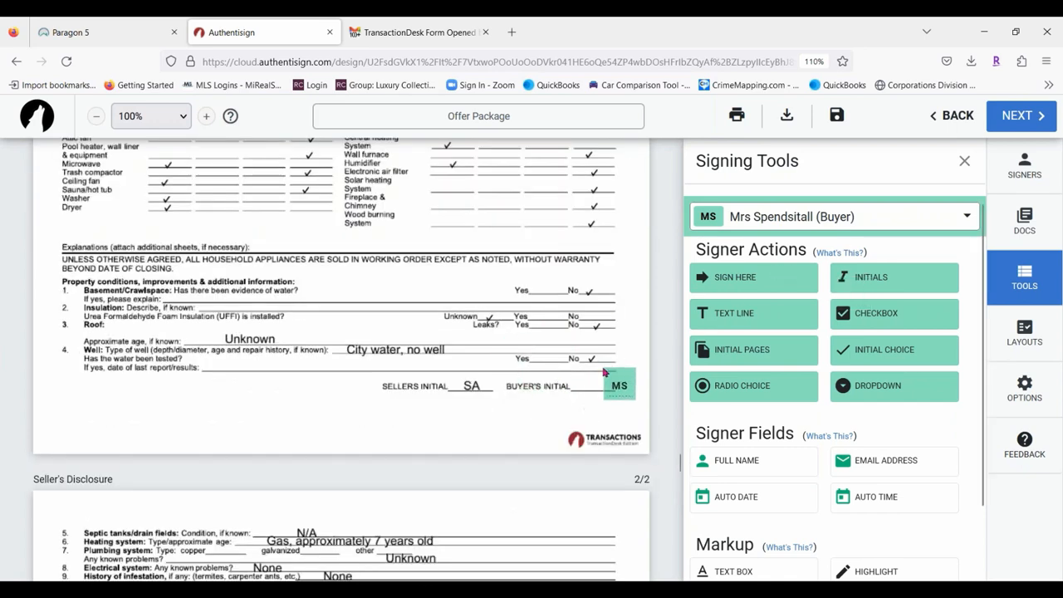
left_click(835, 217)
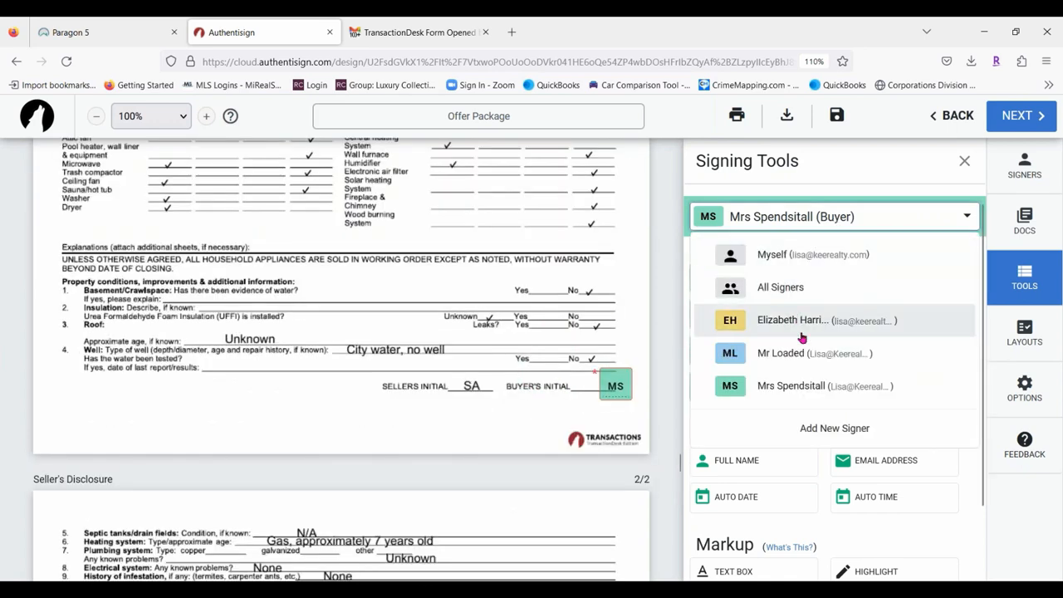
left_click(785, 353)
left_click_drag(879, 277, 591, 375)
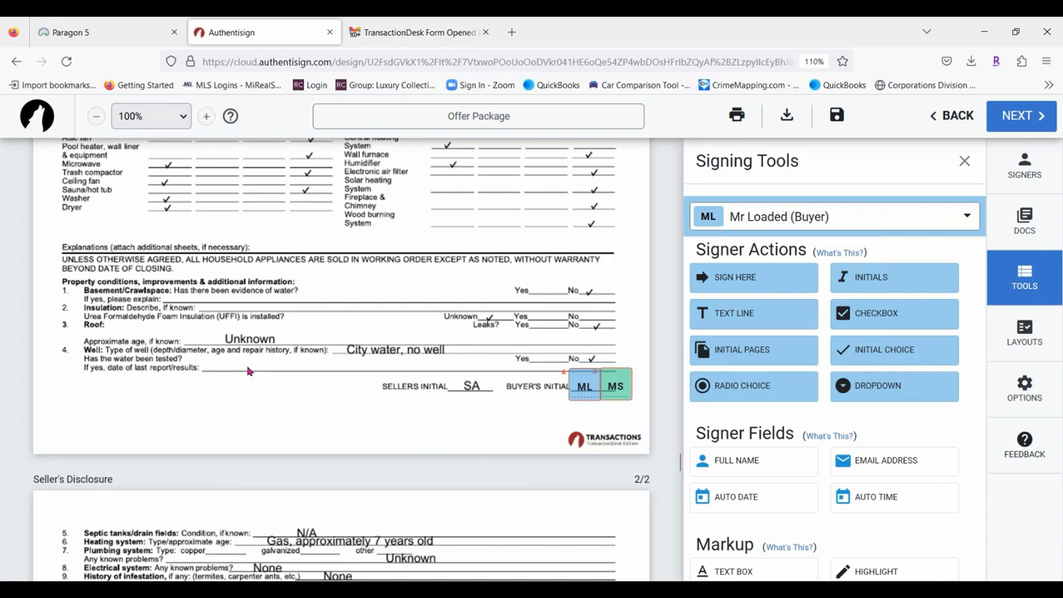
scroll(247, 372, "down", 15)
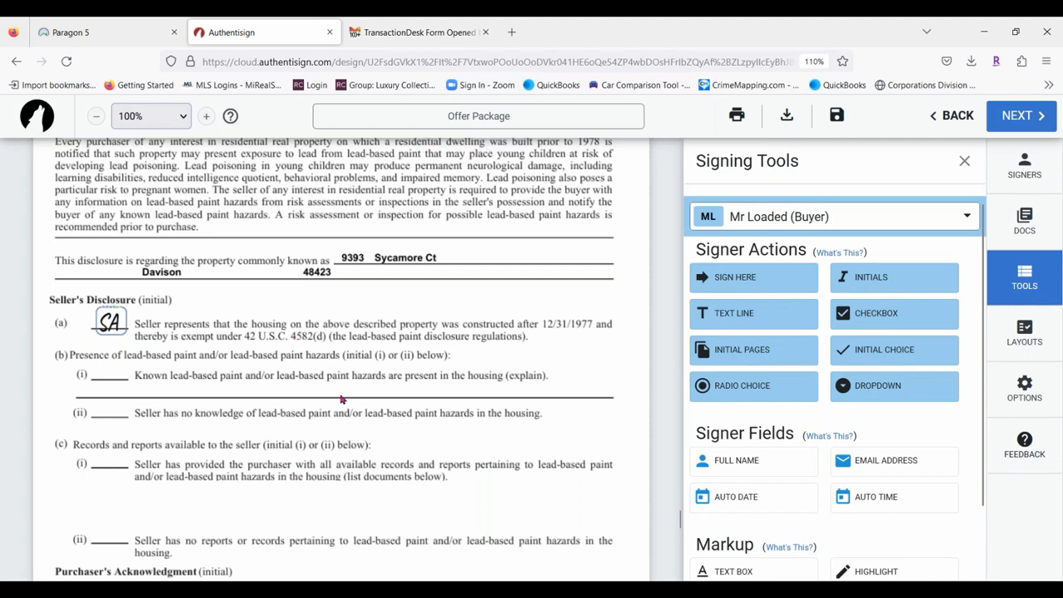
At paragraph 26 Other Conditions, drop a trial Text Line field, then delete it.
scroll(355, 374, "down", 3)
scroll(356, 374, "up", 7)
scroll(356, 373, "up", 20)
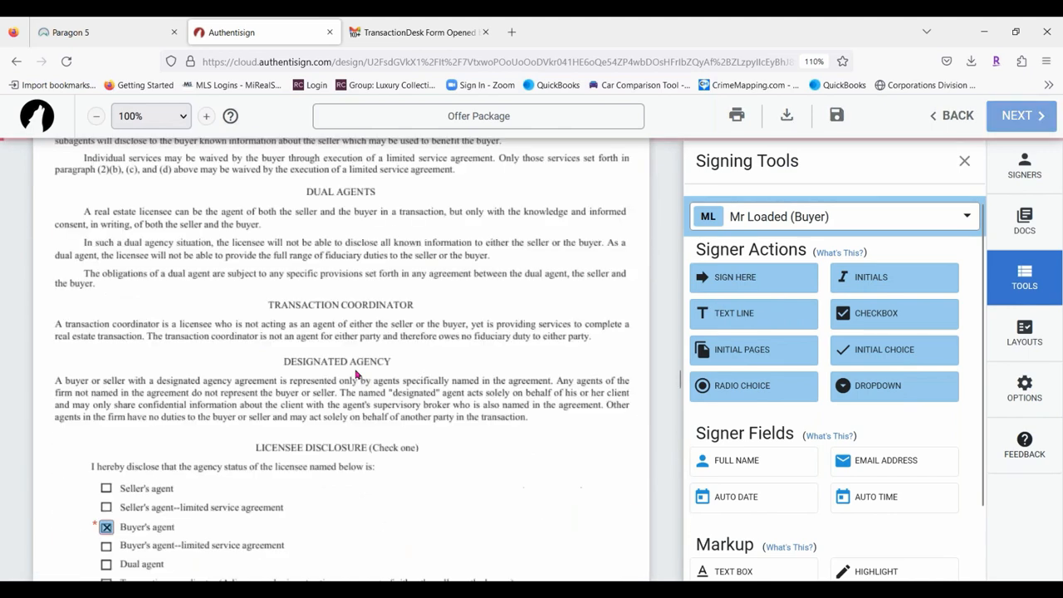
scroll(355, 374, "up", 20)
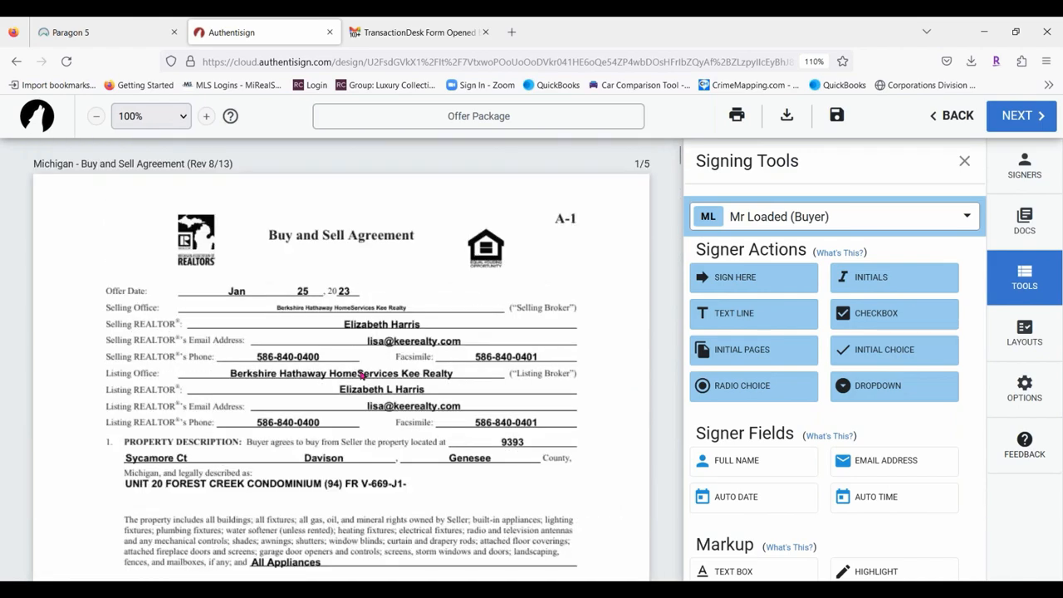
scroll(377, 292, "down", 2)
scroll(376, 293, "down", 2)
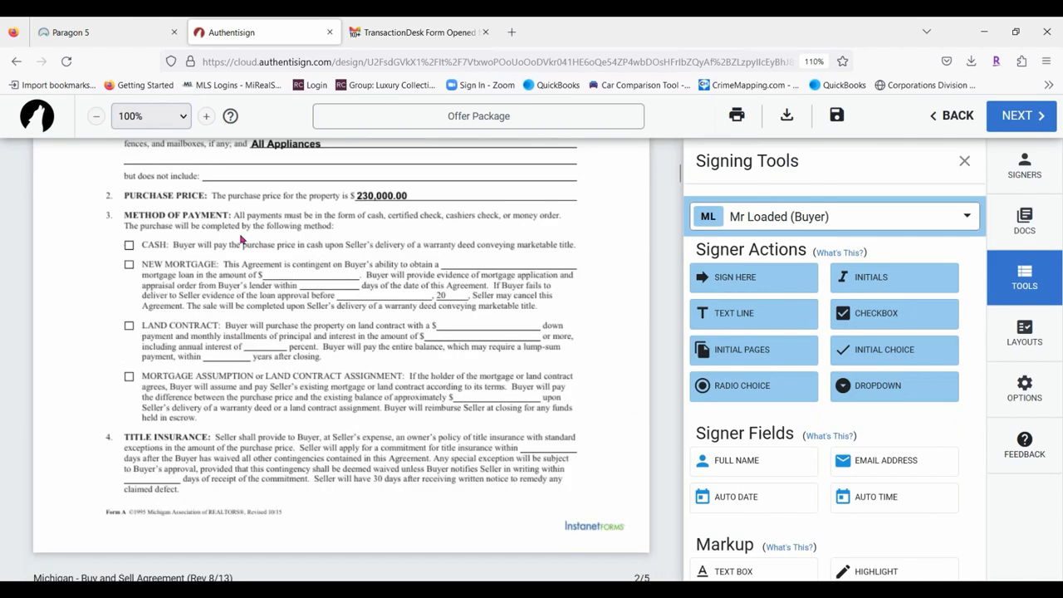
scroll(332, 245, "down", 12)
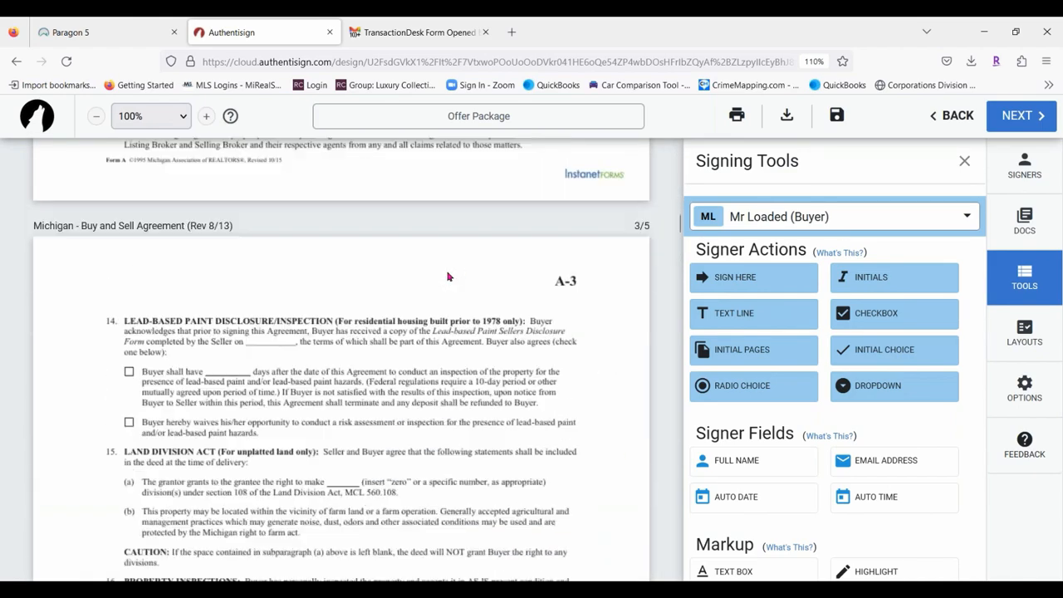
scroll(447, 276, "down", 12)
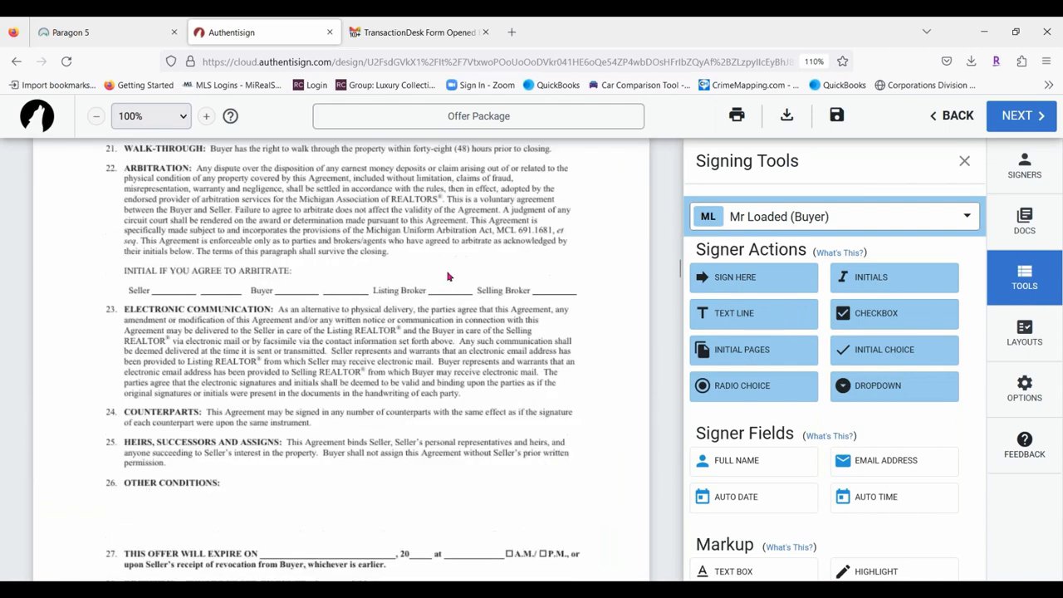
scroll(447, 277, "down", 2)
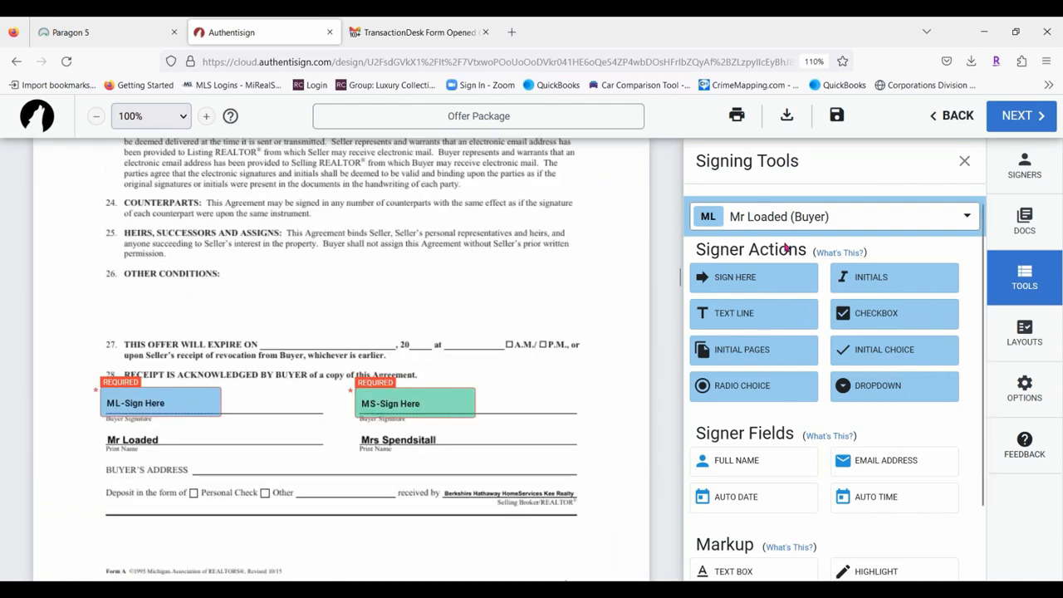
left_click(737, 316)
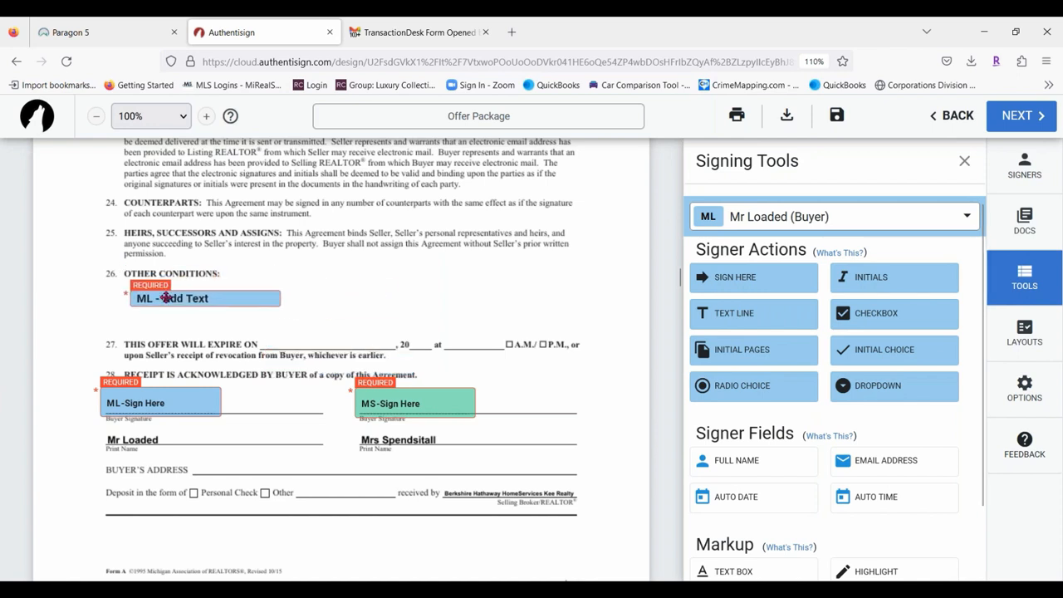
left_click(158, 299)
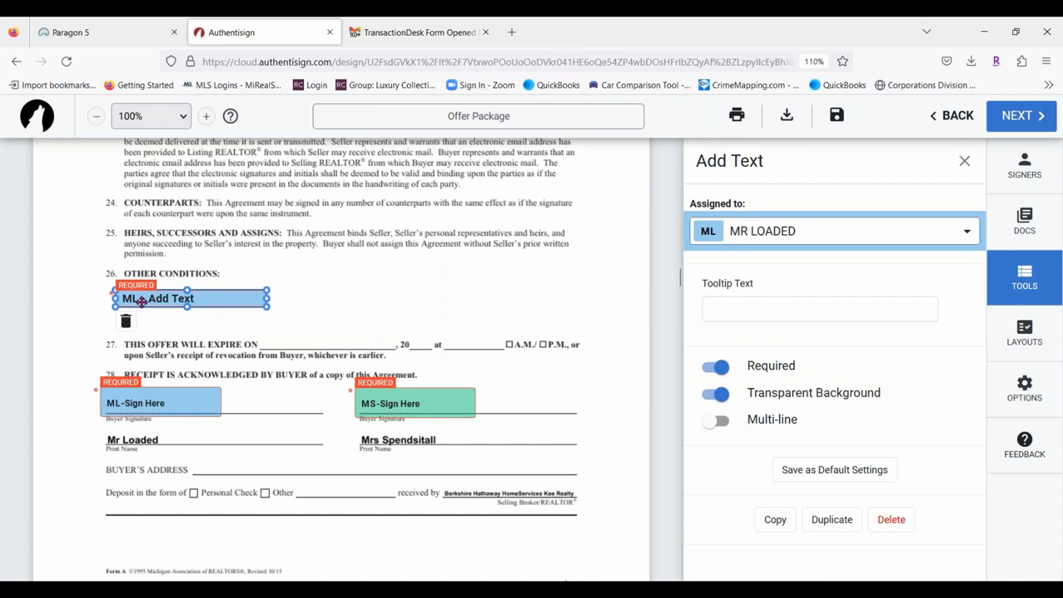
left_click(127, 322)
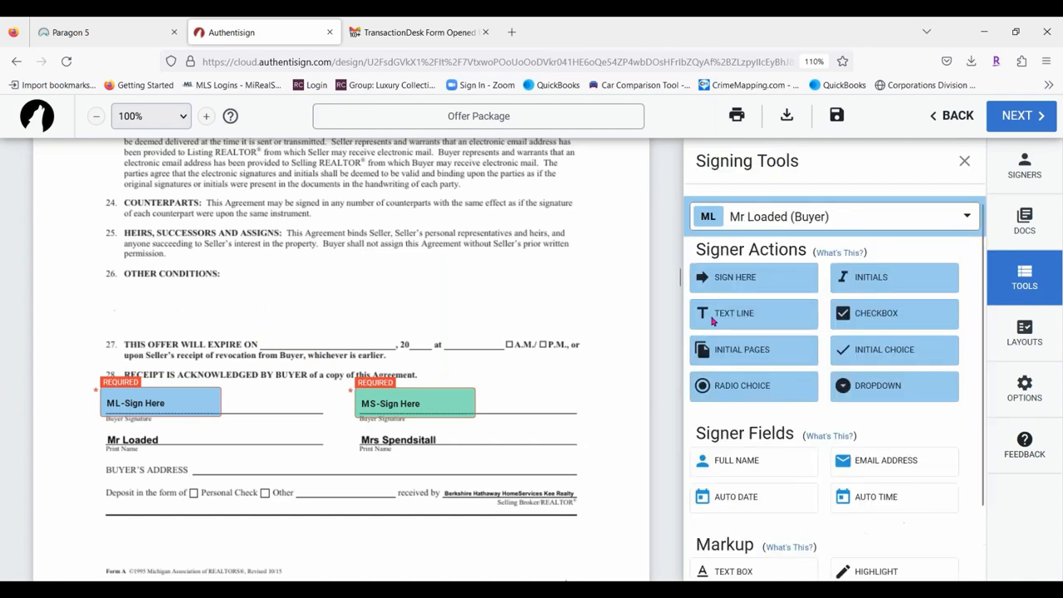
scroll(740, 266, "down", 1)
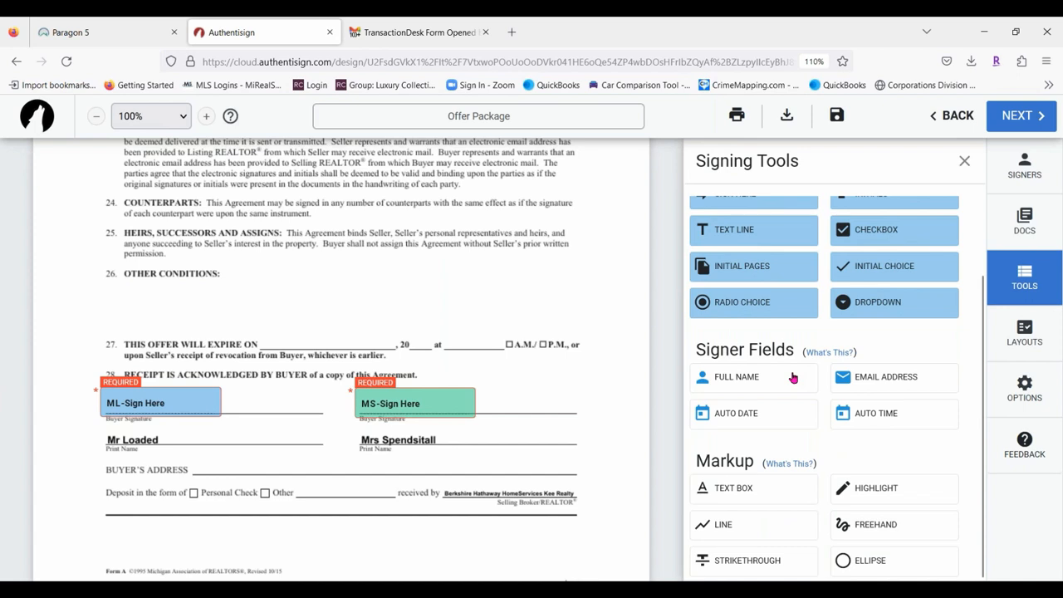
scroll(794, 378, "up", 1)
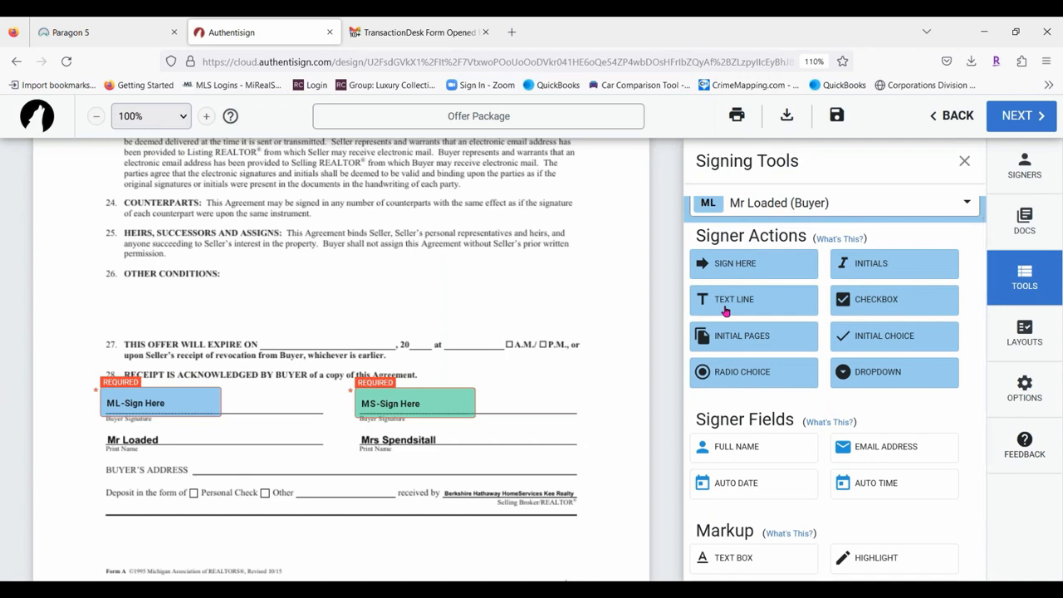
Add a markup text box under Other Conditions with the 3% seller concessions sentence.
scroll(751, 264, "down", 1)
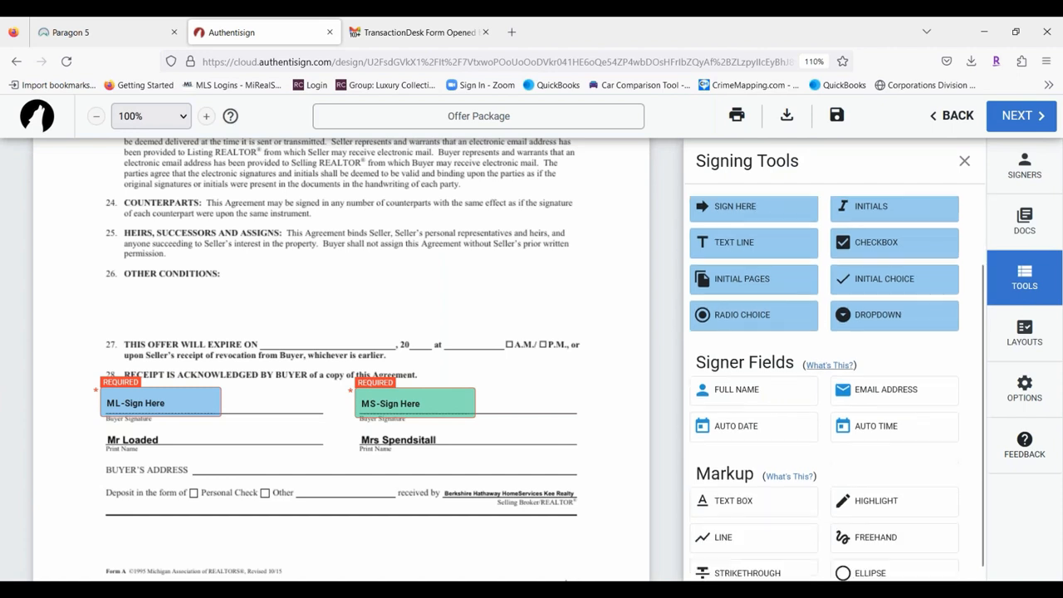
left_click(742, 495)
left_click(133, 300)
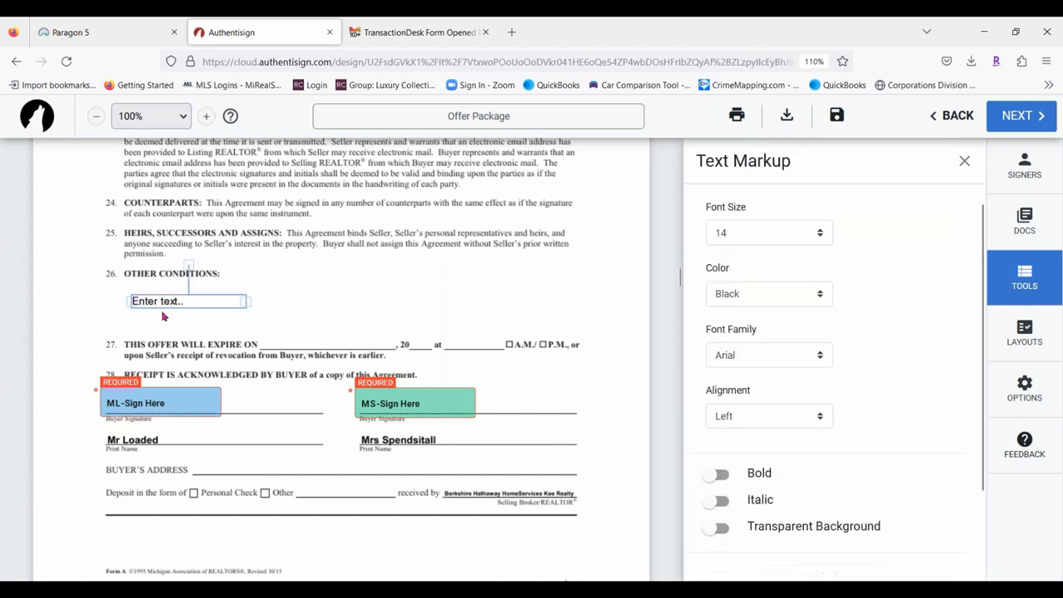
left_click(150, 300)
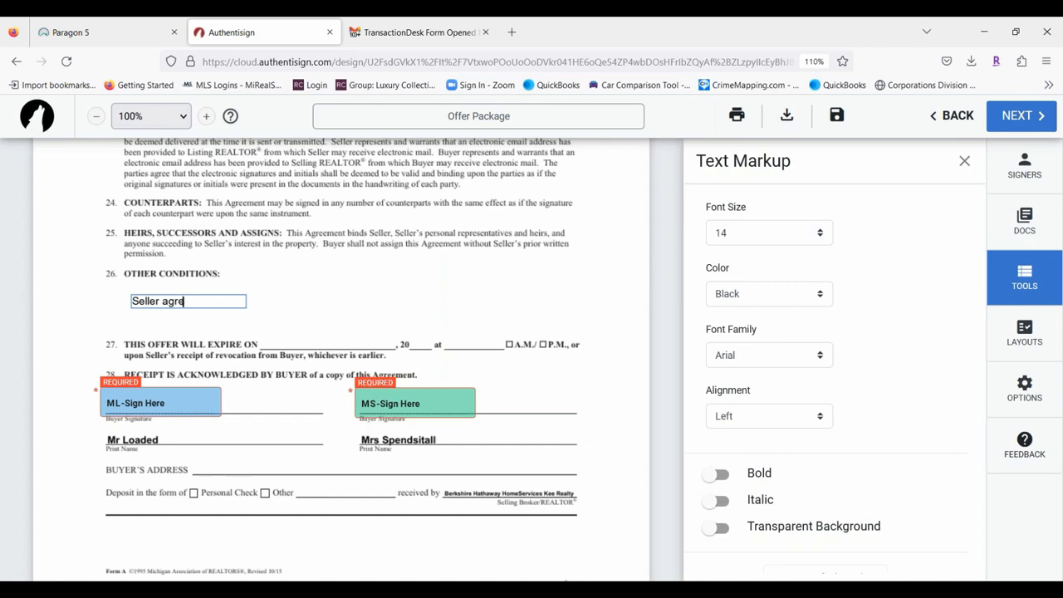
type("Seller agrees to pay 3%")
key("Return")
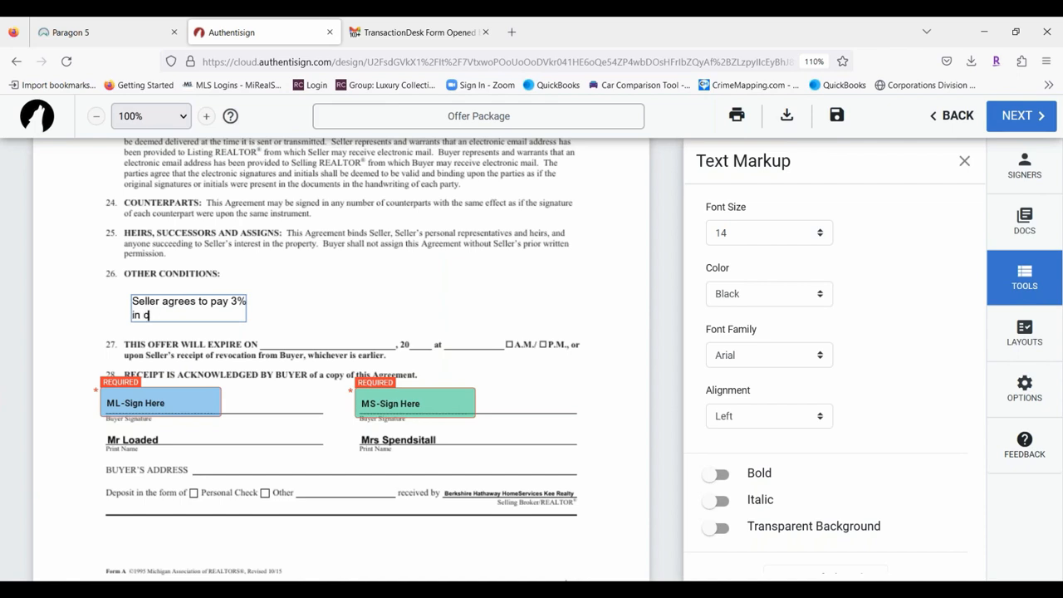
type("in concessions towards")
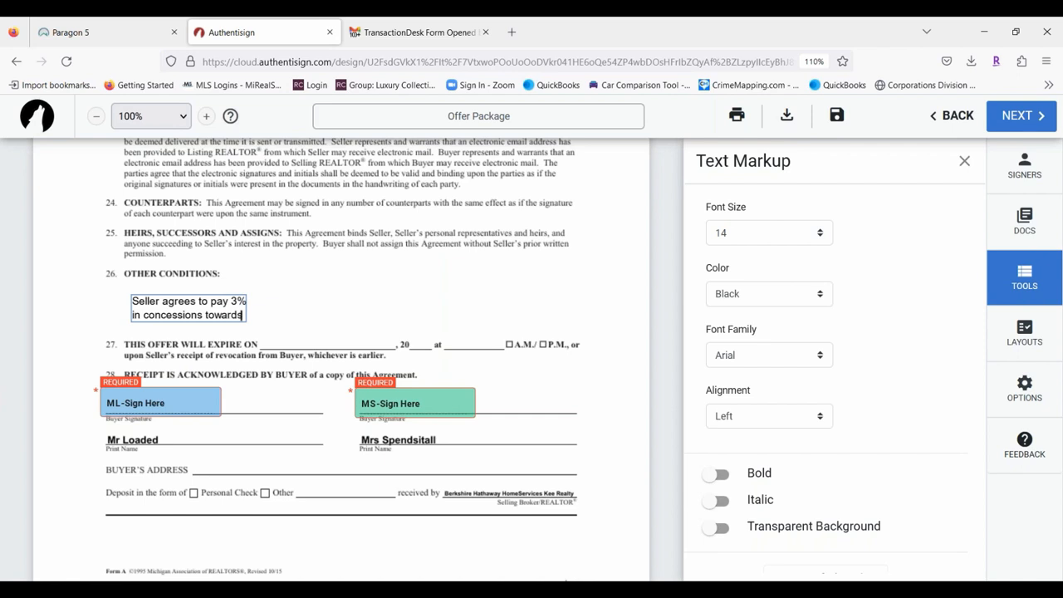
key("Return")
type("p")
type("urchas")
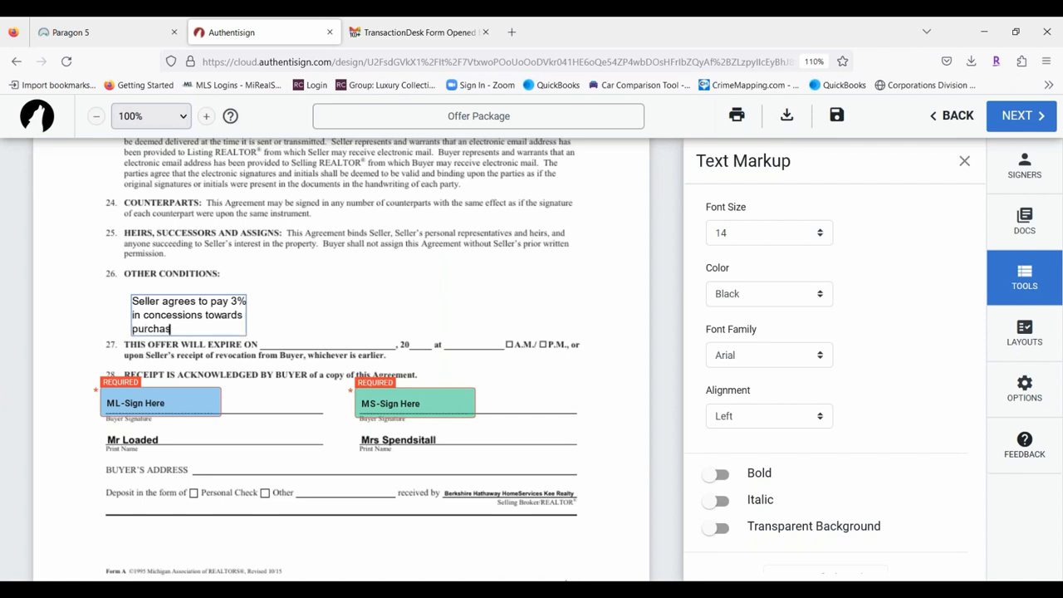
type("ers closing s")
type(" cos")
type("ts")
type(", prepa")
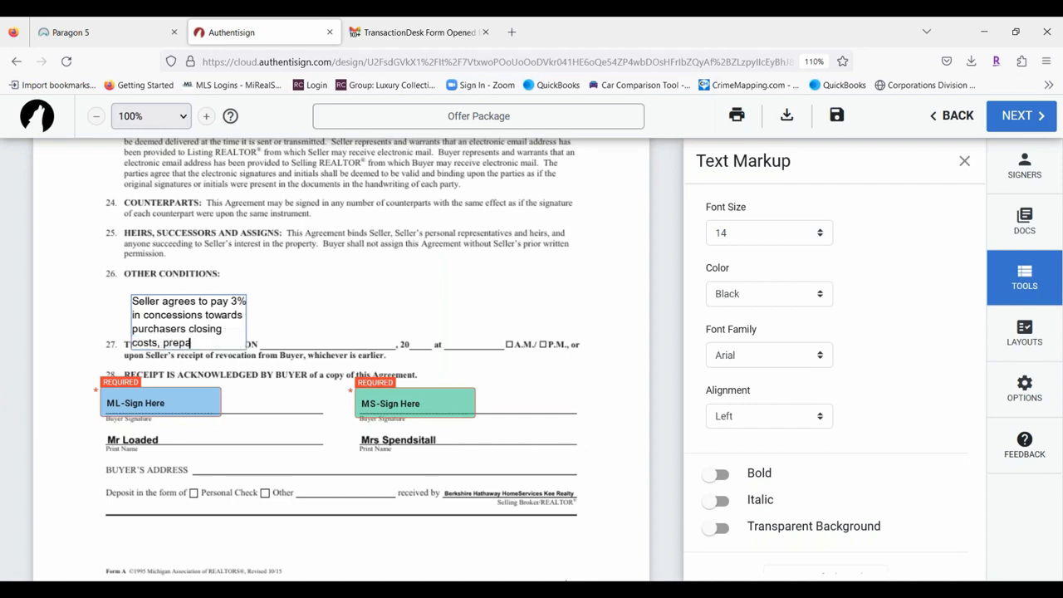
type("ids and prorations.")
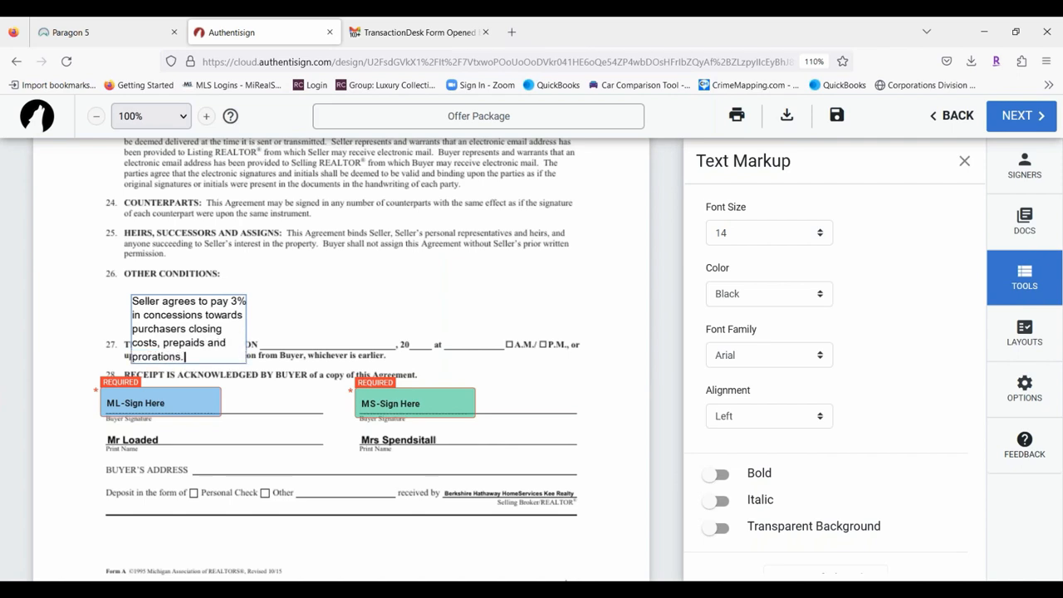
Widen the text box so the sentence fits one line and align it under Other Conditions.
left_click(298, 305)
left_click(220, 335)
left_click_drag(249, 331, 603, 323)
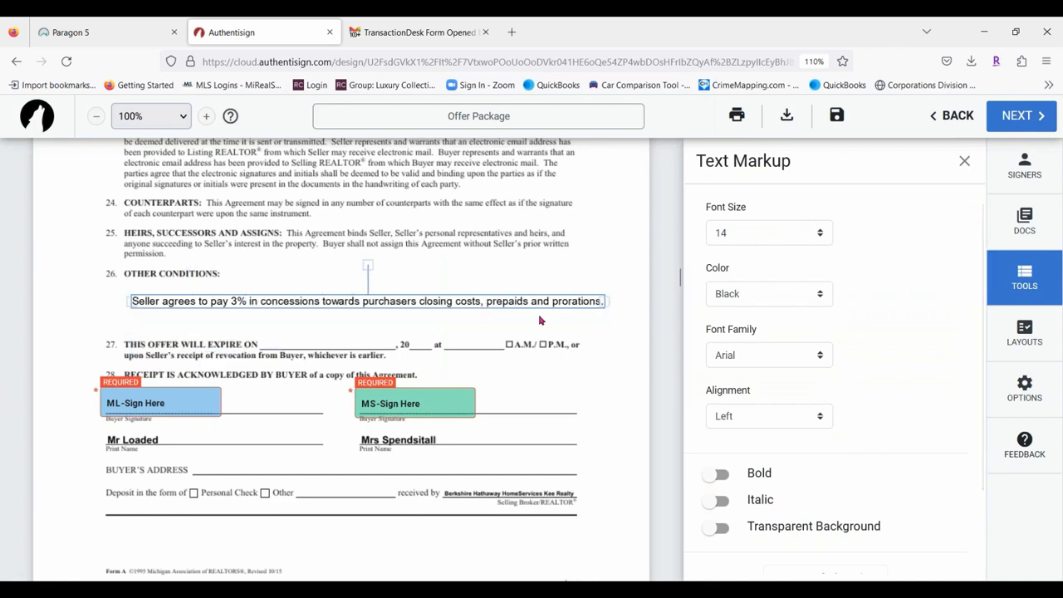
mouse_move(529, 302)
left_mouse_down()
mouse_move(456, 301)
mouse_move(511, 294)
left_mouse_up()
left_click(311, 335)
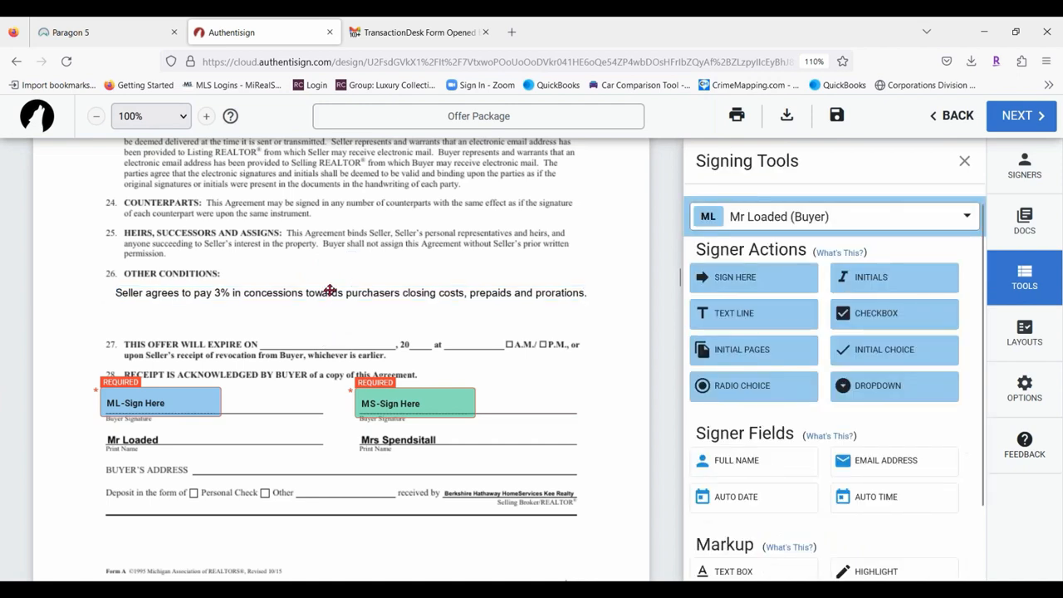
left_click_drag(330, 290, 322, 291)
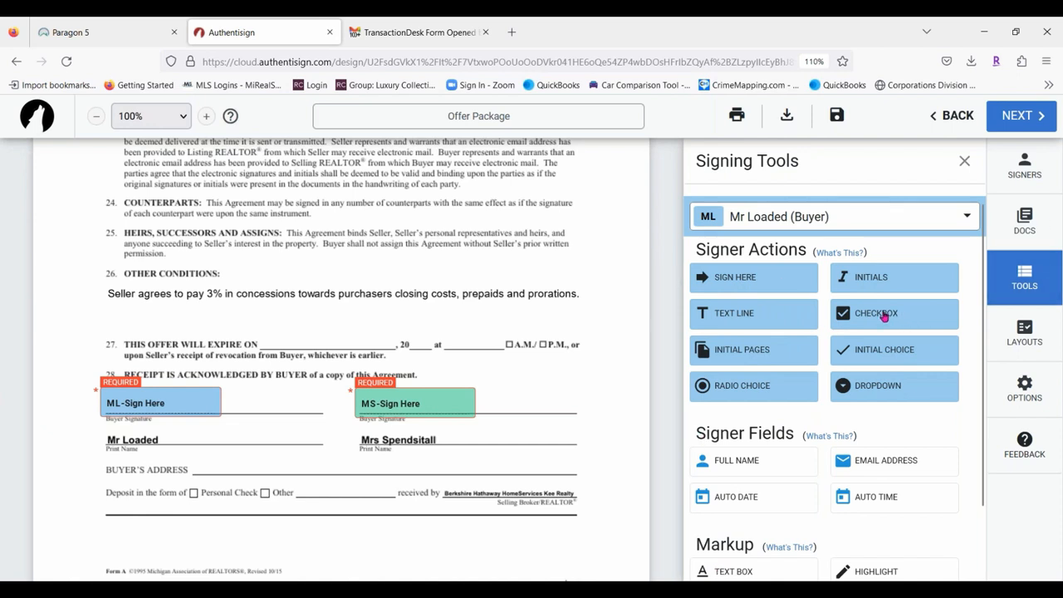
scroll(587, 326, "down", 1)
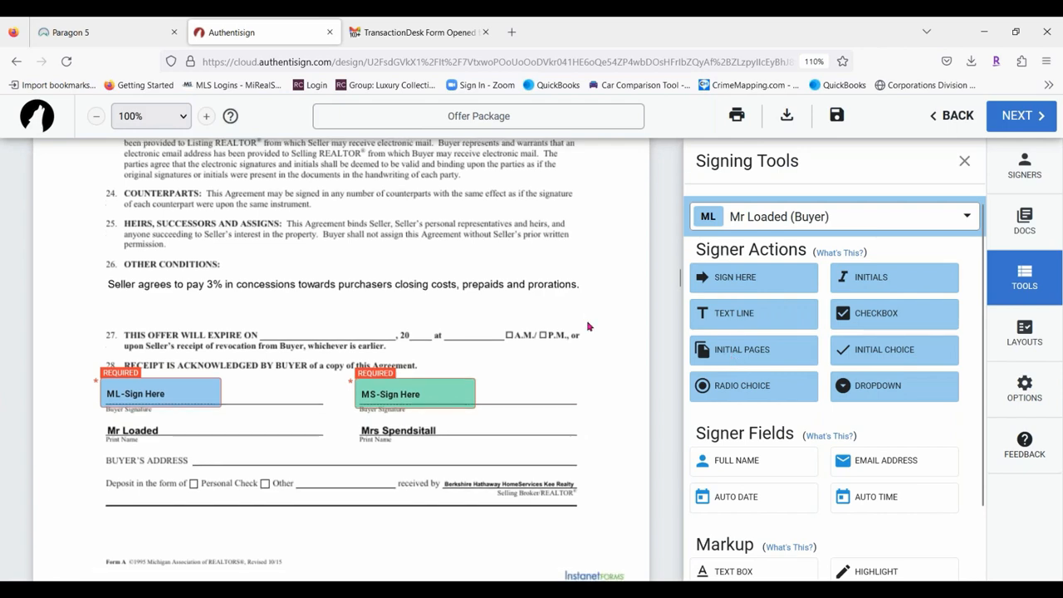
scroll(587, 327, "down", 3)
scroll(440, 381, "up", 20)
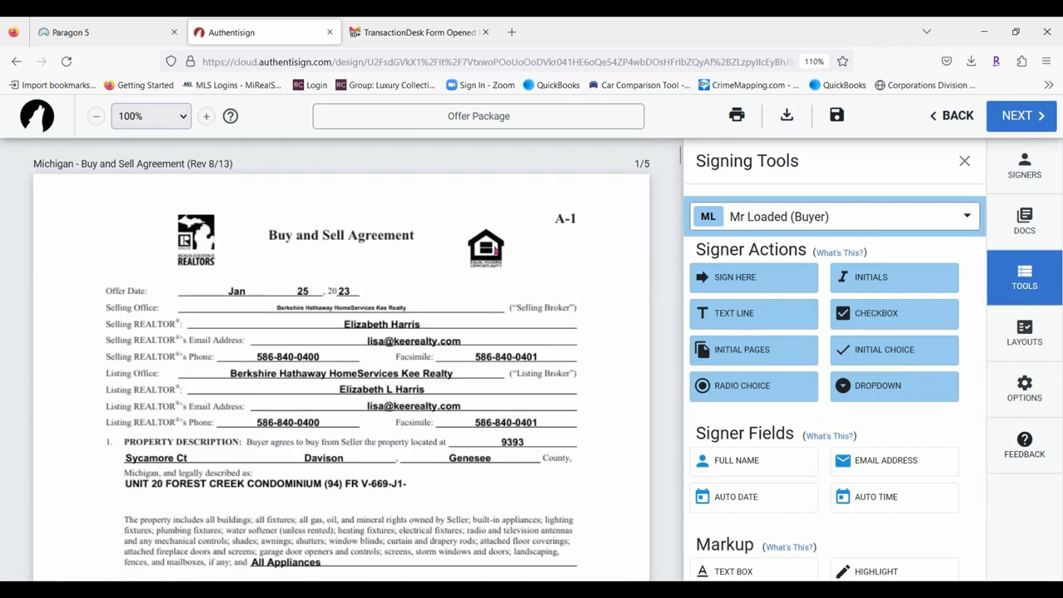
scroll(496, 251, "down", 20)
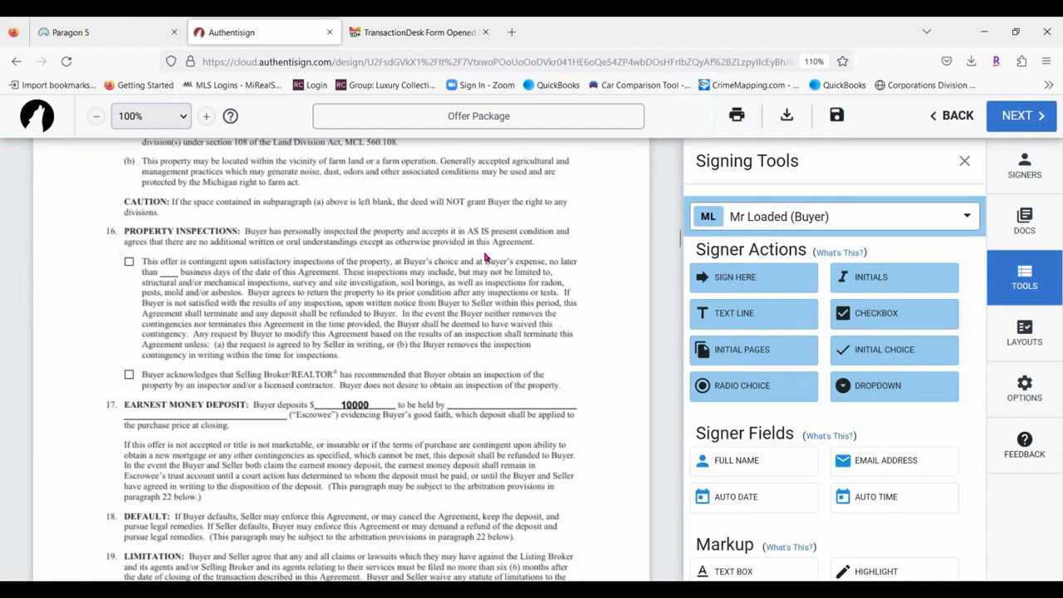
scroll(486, 258, "down", 4)
scroll(486, 258, "up", 3)
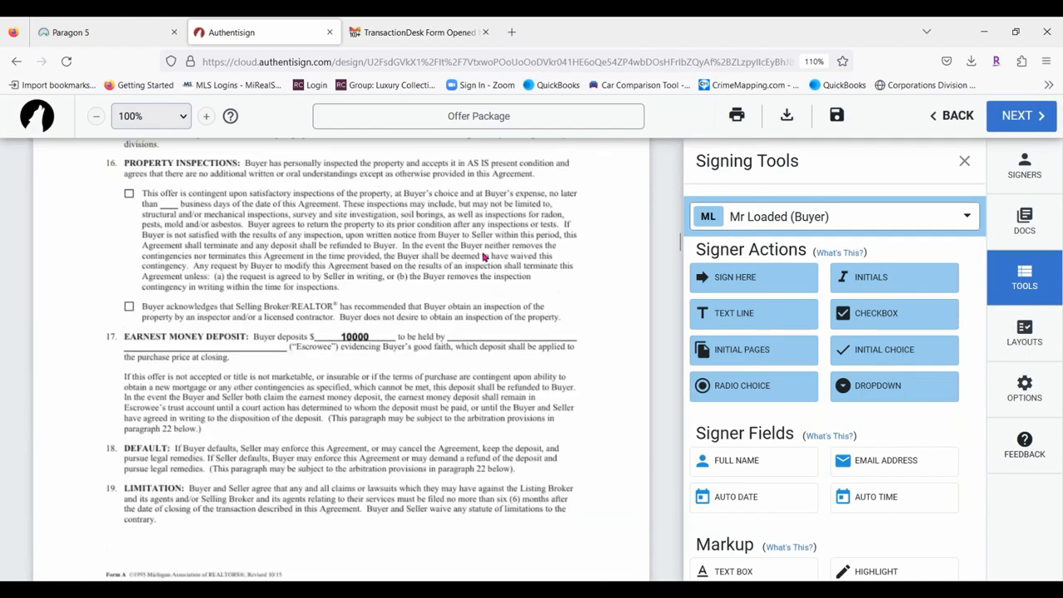
scroll(444, 281, "down", 1)
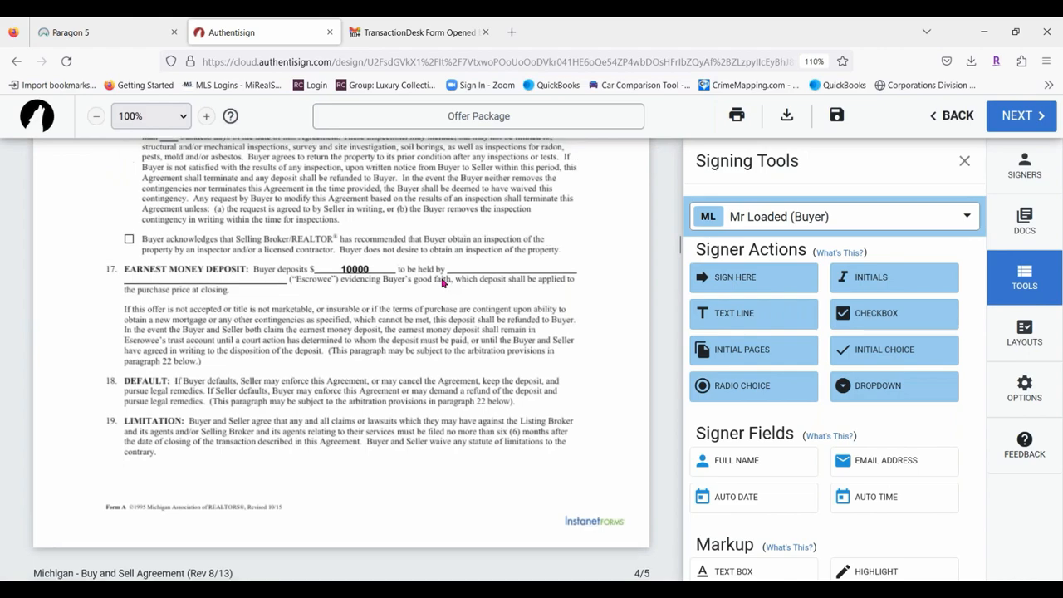
scroll(445, 282, "up", 20)
scroll(442, 283, "down", 12)
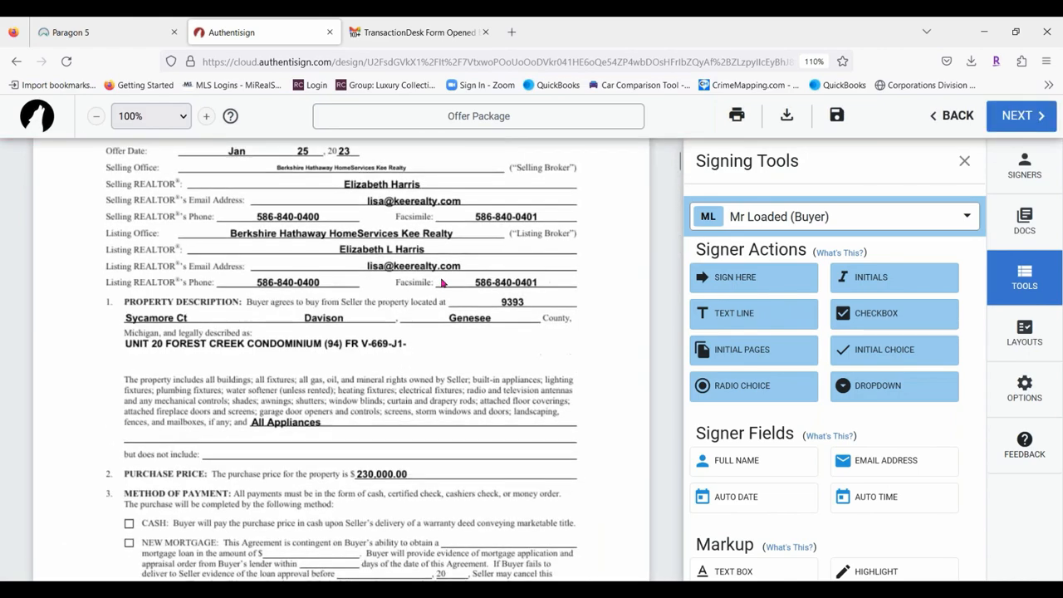
scroll(442, 284, "down", 12)
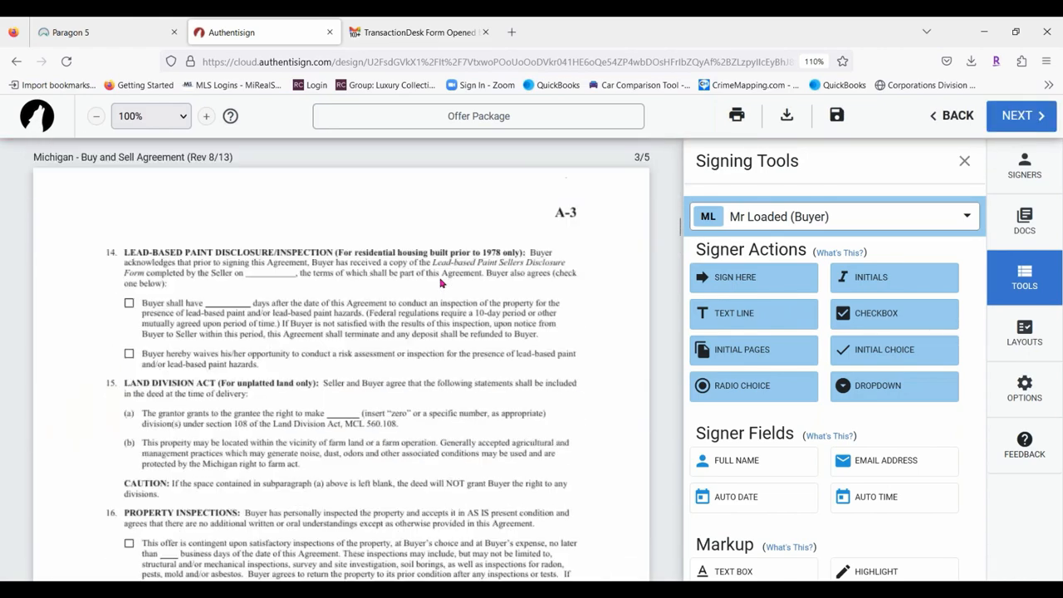
scroll(442, 285, "down", 20)
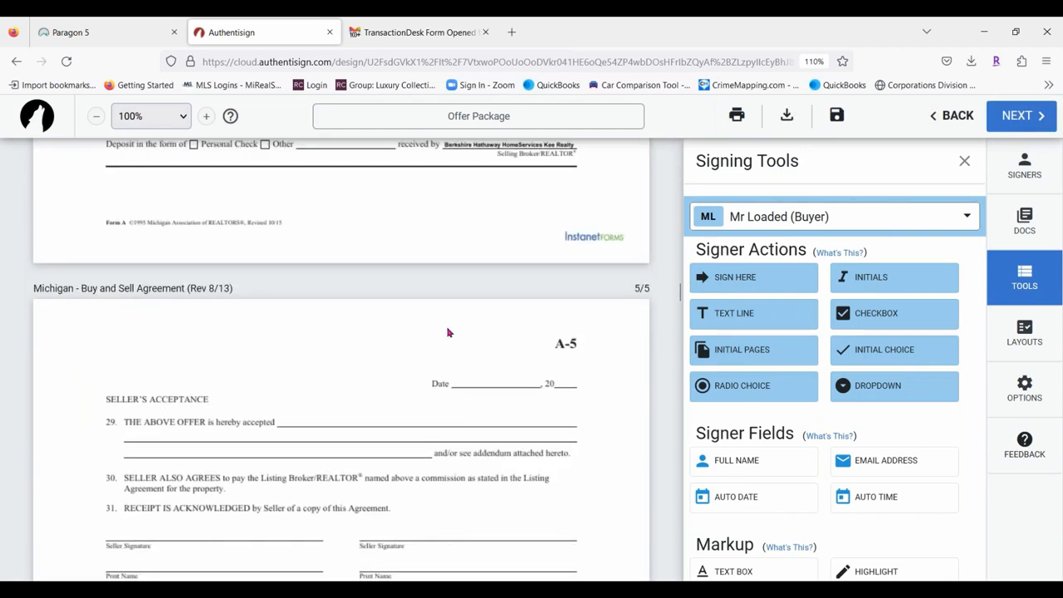
scroll(450, 325, "down", 10)
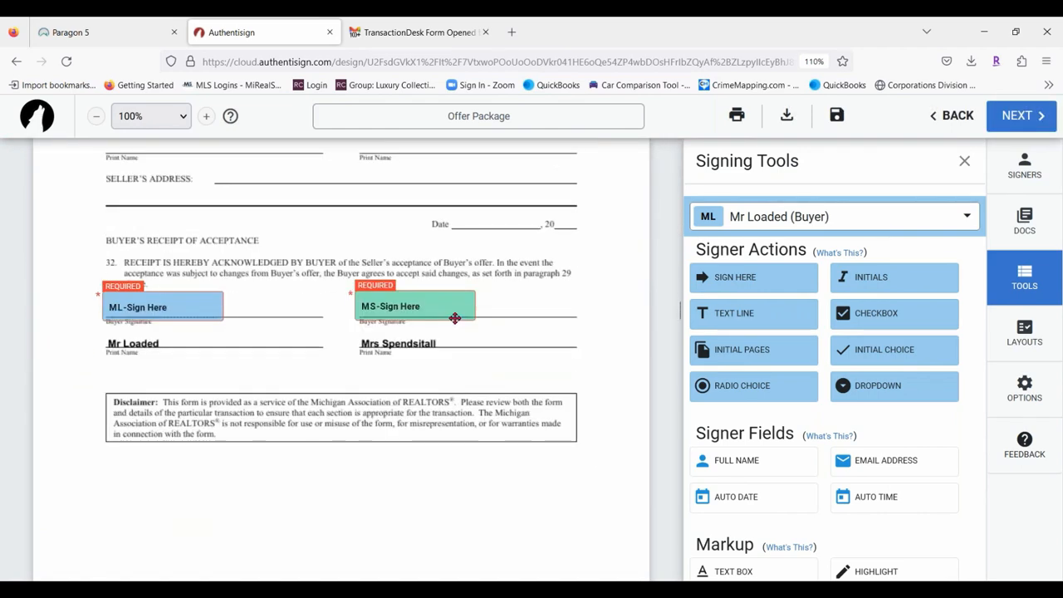
Set page initials to Large size, Right alignment, at the Bottom of Document.
left_click(772, 354)
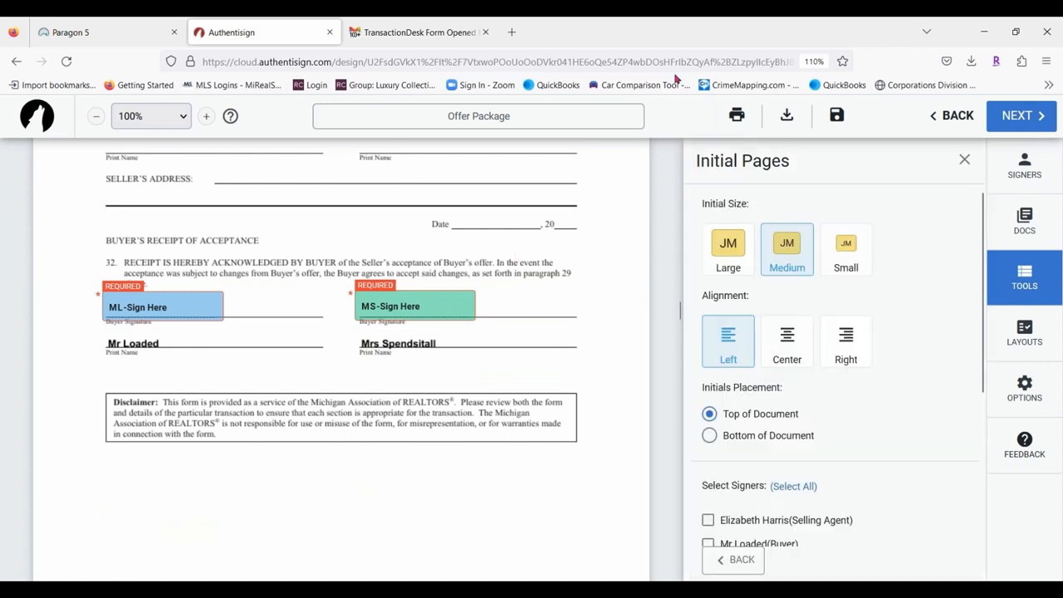
left_click(729, 258)
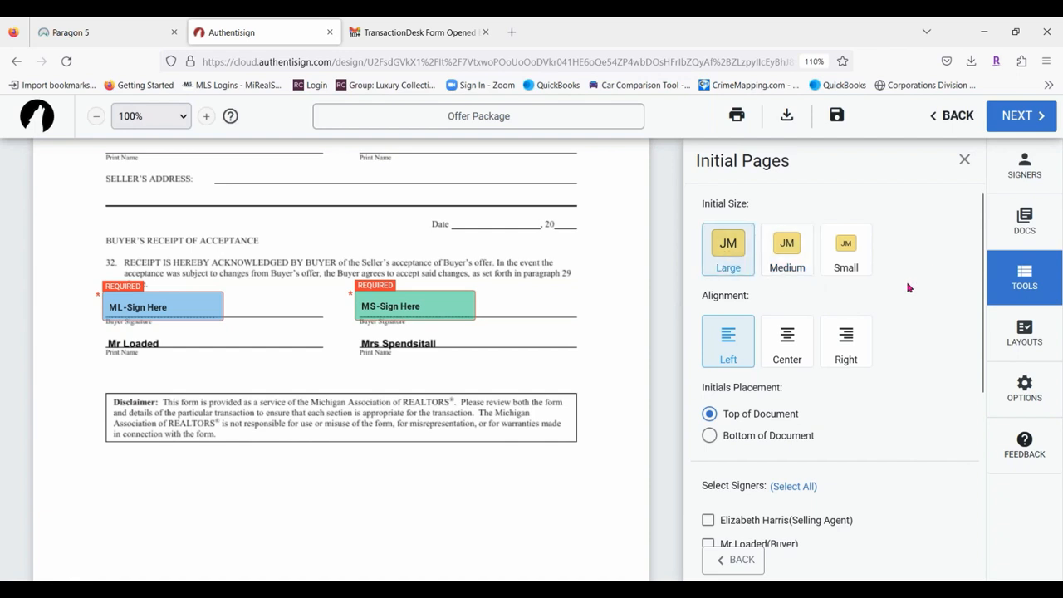
left_click(862, 344)
left_click(711, 435)
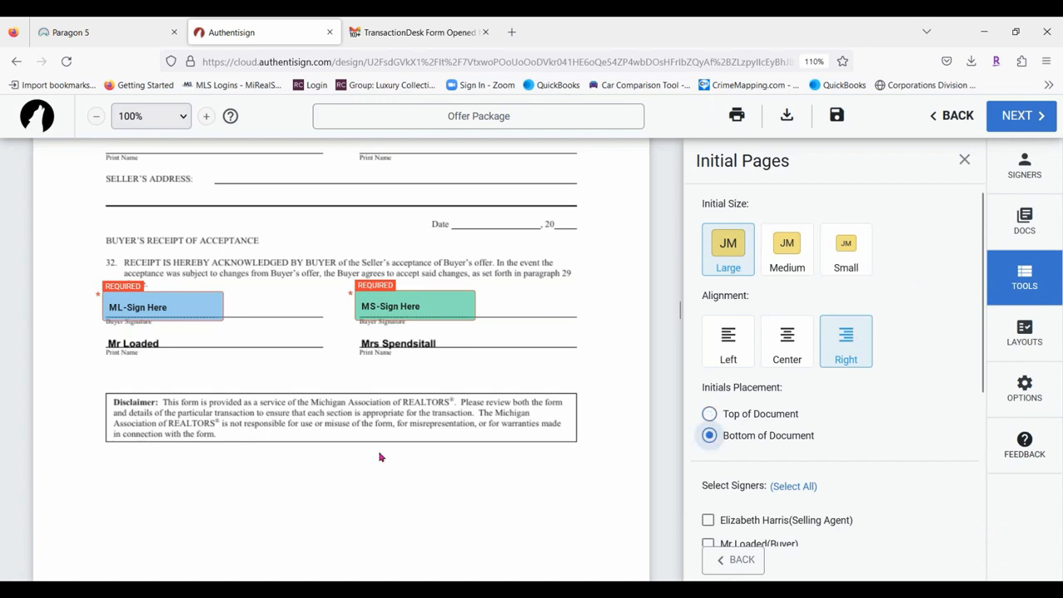
scroll(358, 334, "down", 3)
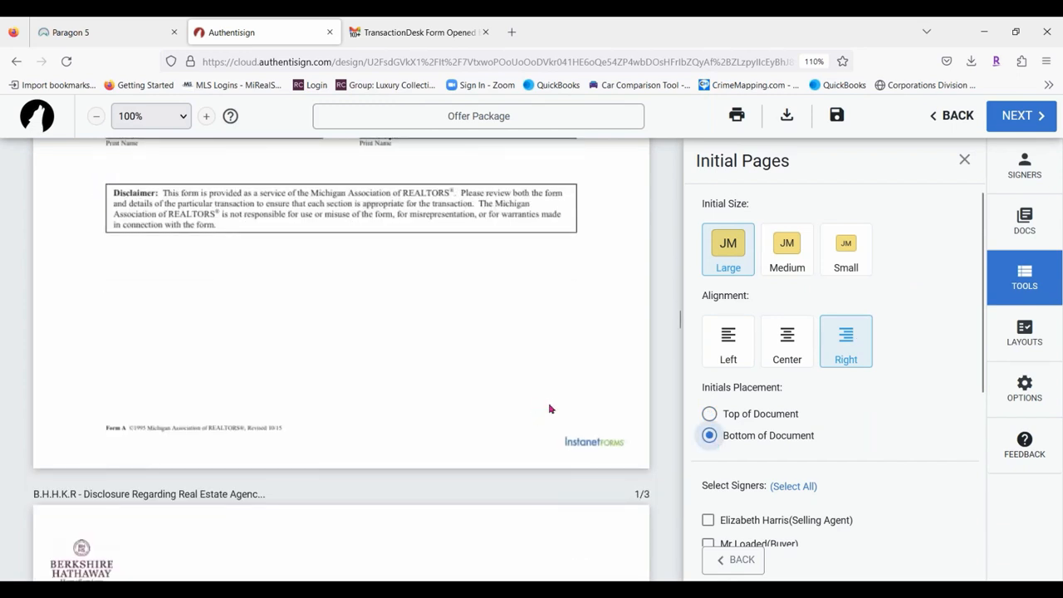
scroll(911, 331, "down", 3)
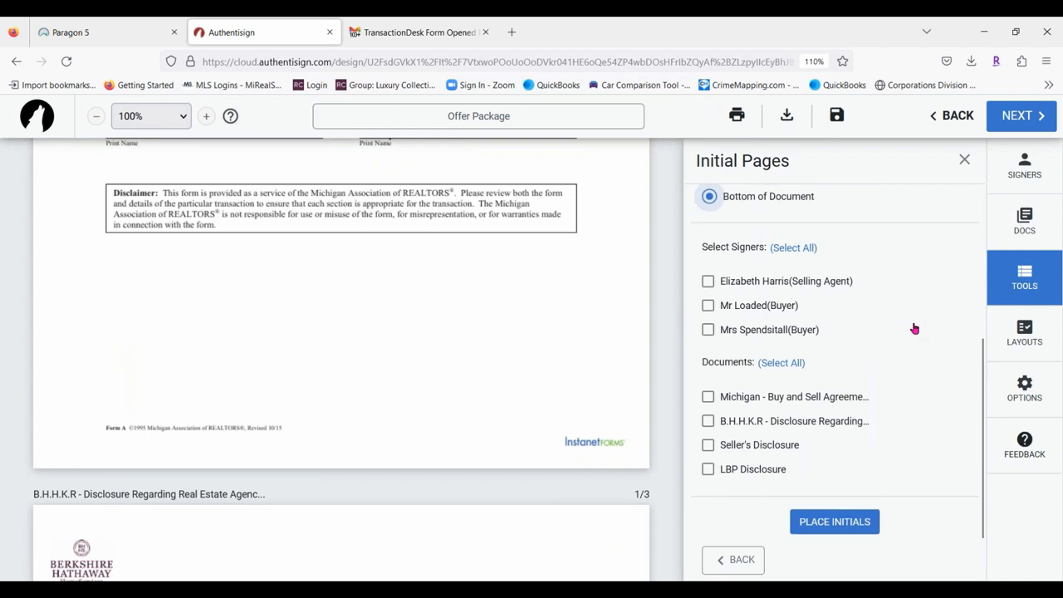
Place both buyers' initials on all 5 pages of the Buy and Sell Agreement.
left_click(707, 305)
left_click(708, 329)
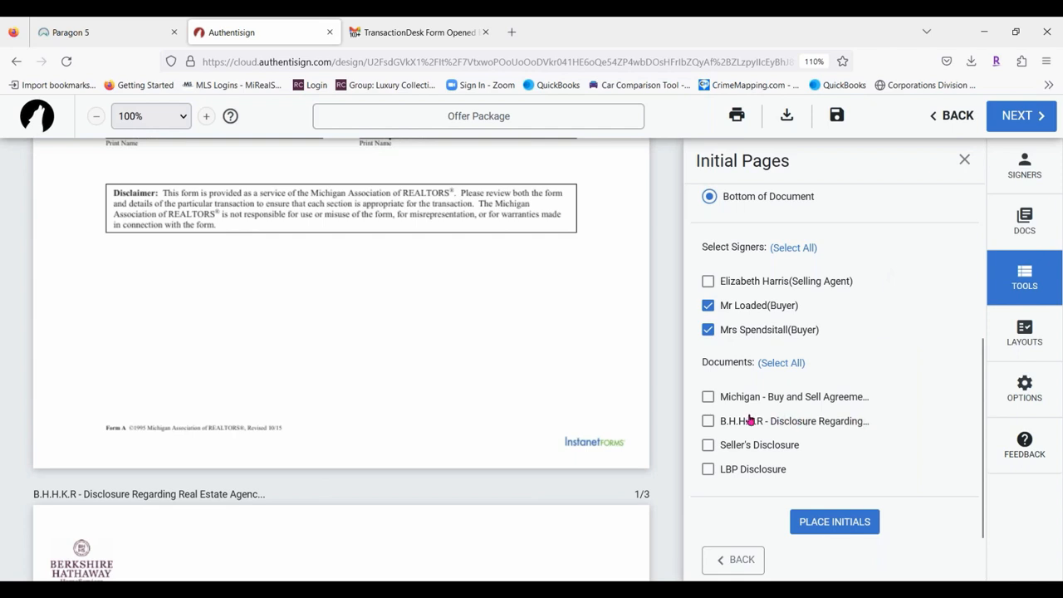
left_click(708, 398)
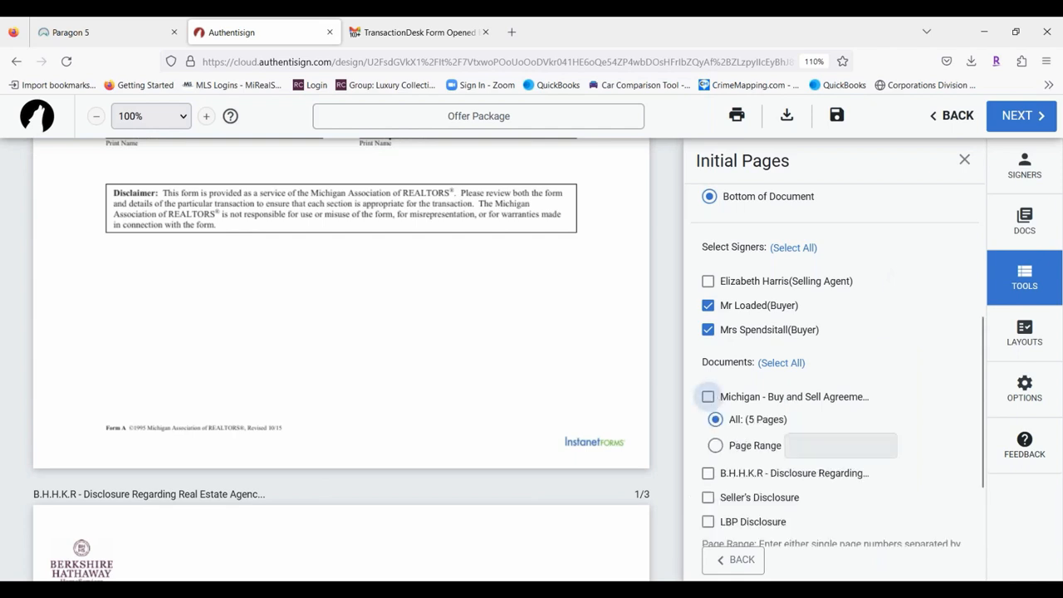
left_click(715, 446)
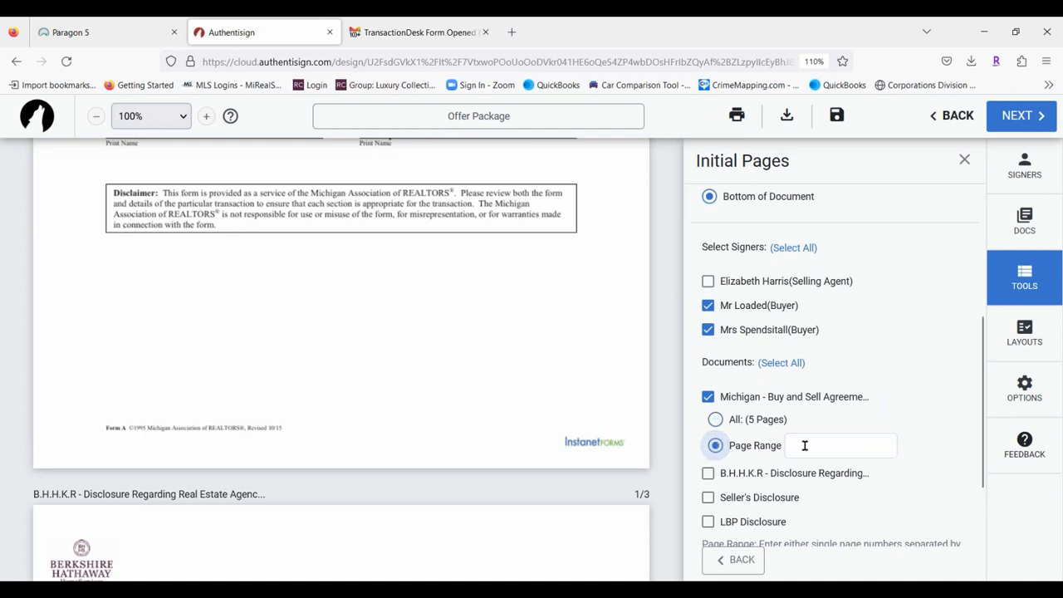
left_click(739, 413)
scroll(876, 330, "down", 2)
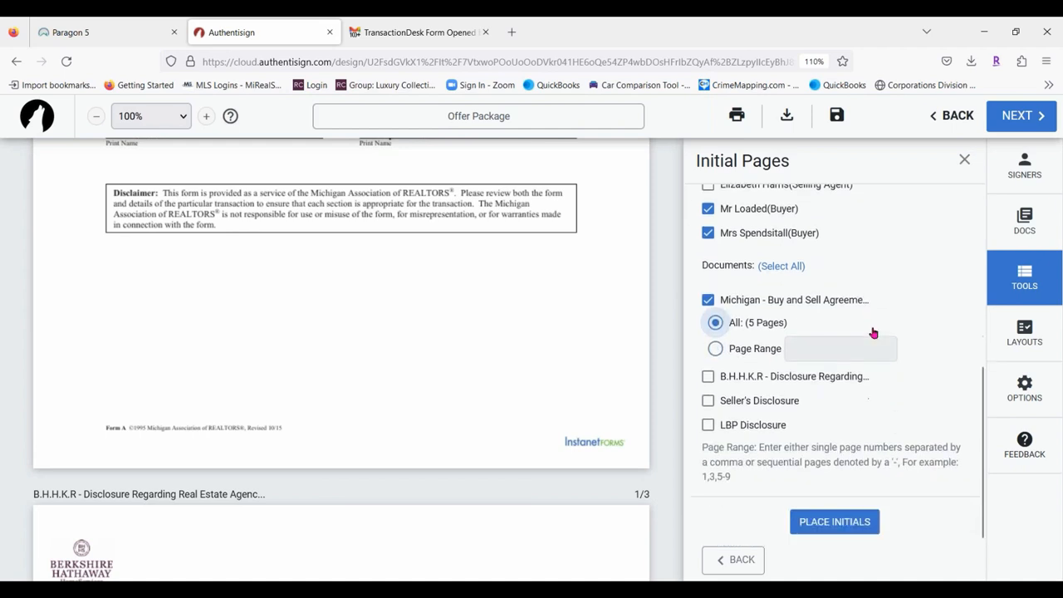
left_click(861, 521)
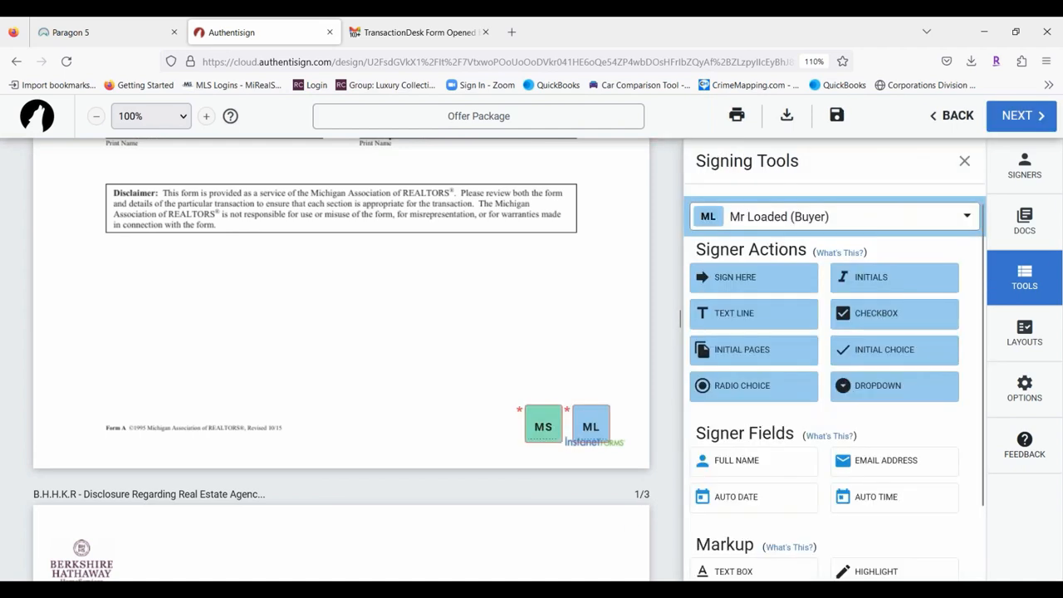
scroll(670, 430, "up", 10)
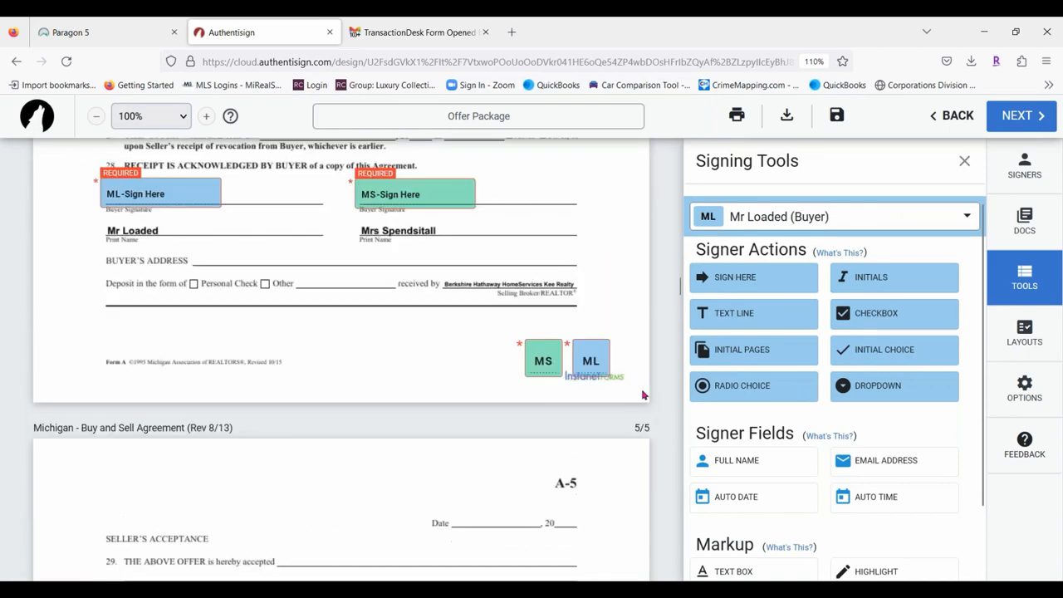
scroll(630, 386, "up", 10)
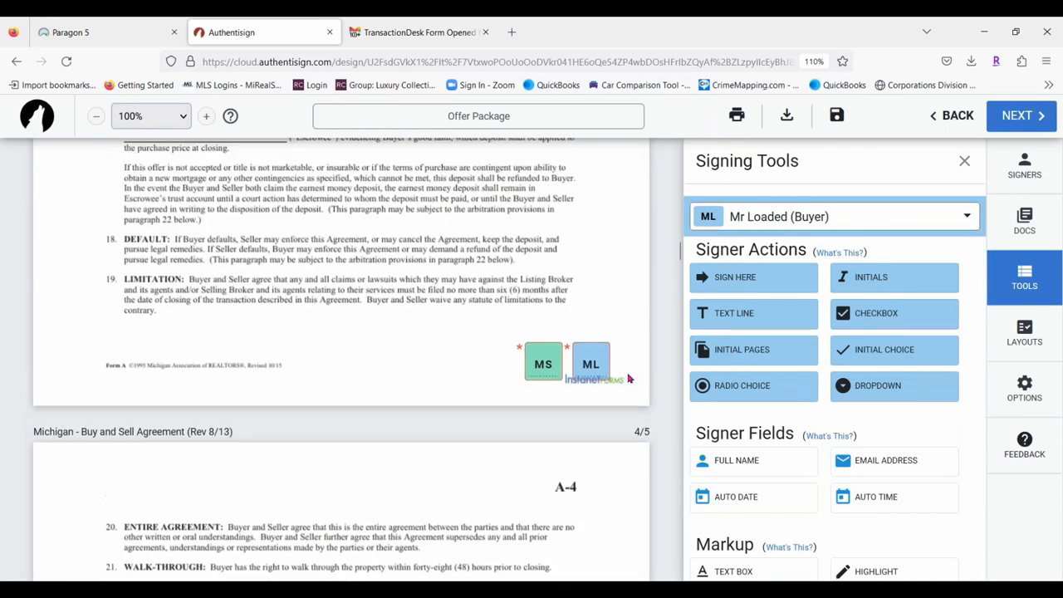
scroll(629, 379, "up", 3)
scroll(629, 379, "up", 10)
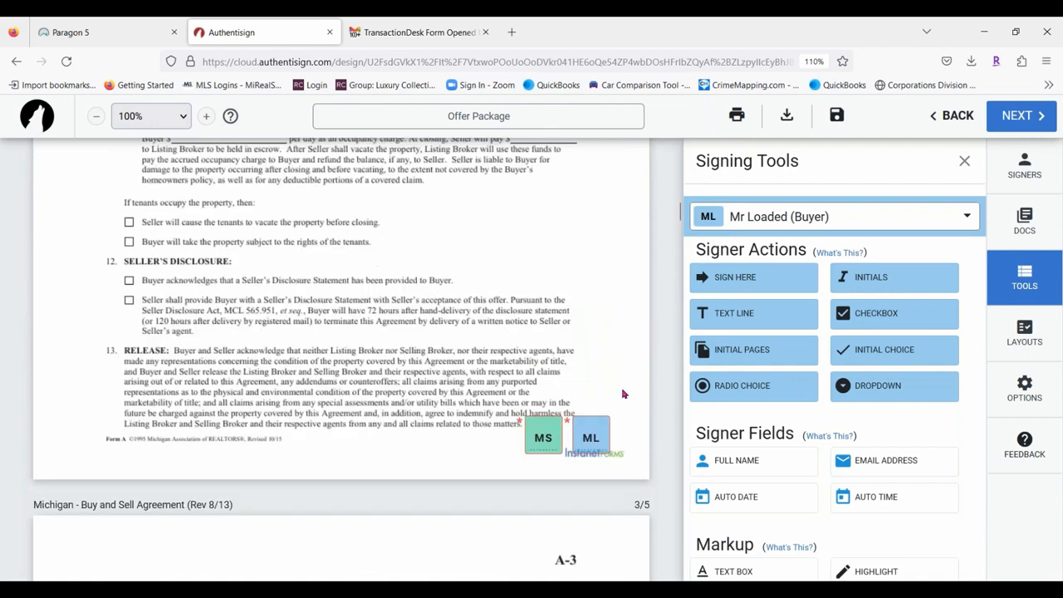
scroll(624, 334, "up", 5)
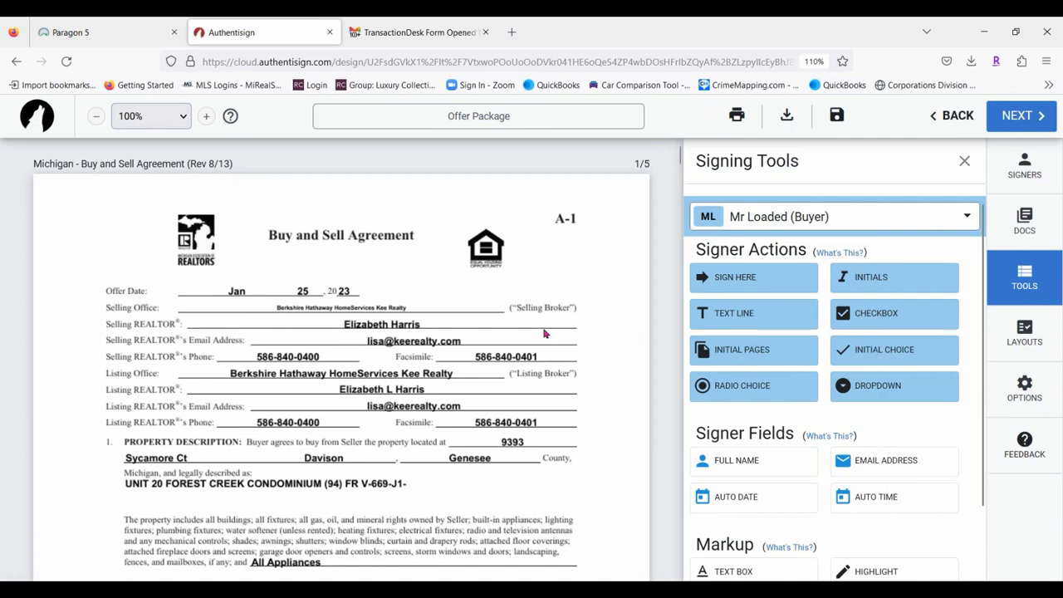
scroll(511, 341, "down", 20)
scroll(417, 336, "down", 20)
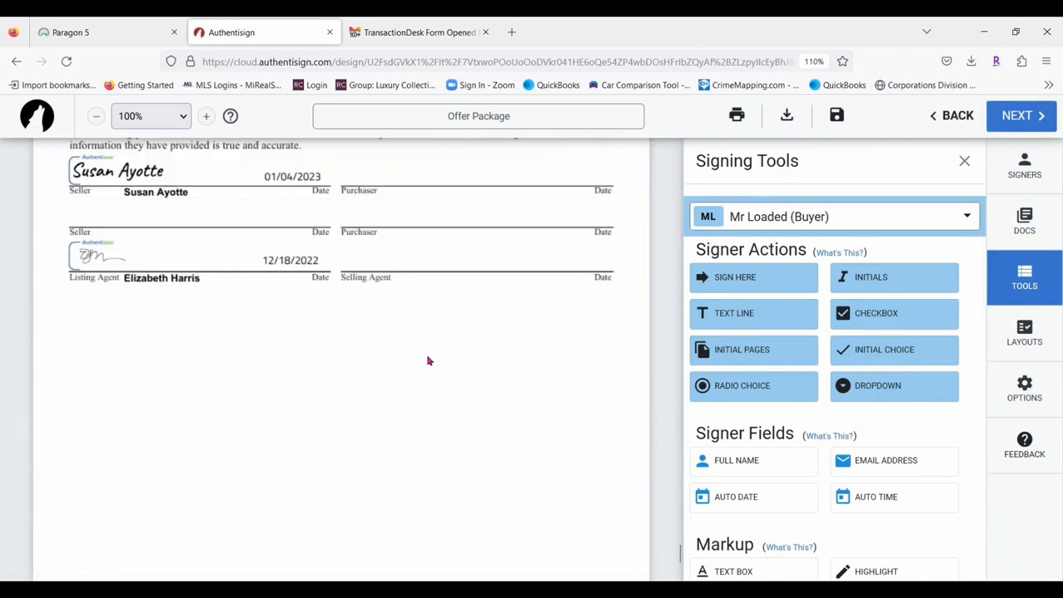
scroll(440, 361, "up", 10)
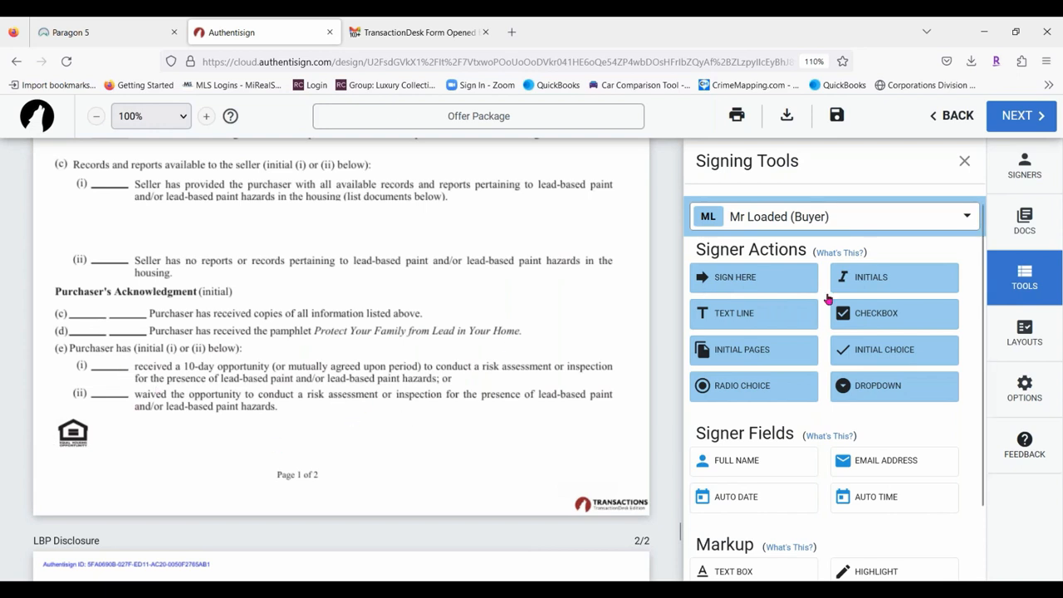
scroll(537, 364, "up", 1)
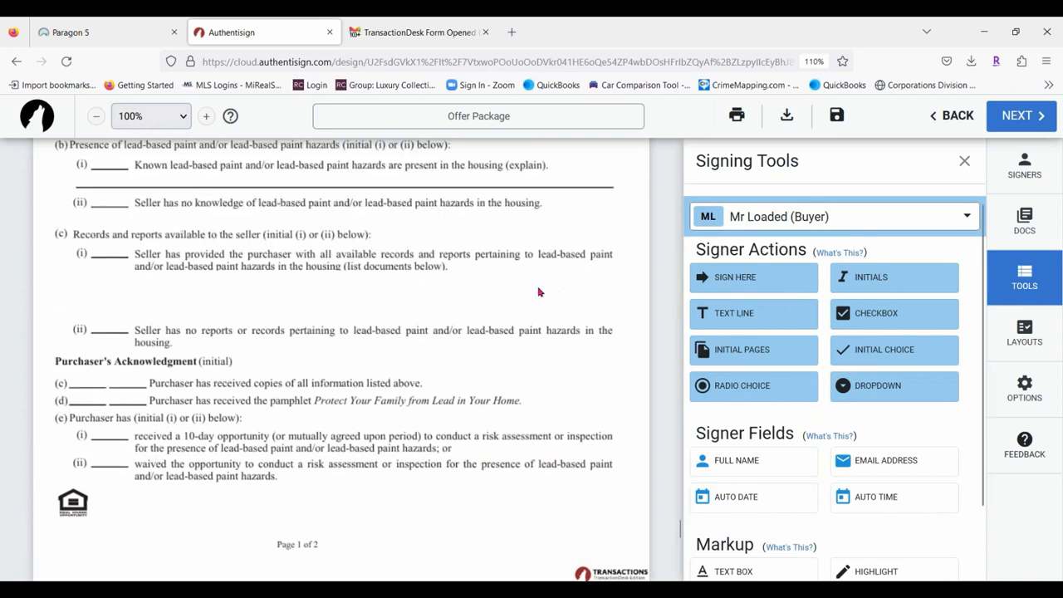
scroll(541, 293, "down", 3)
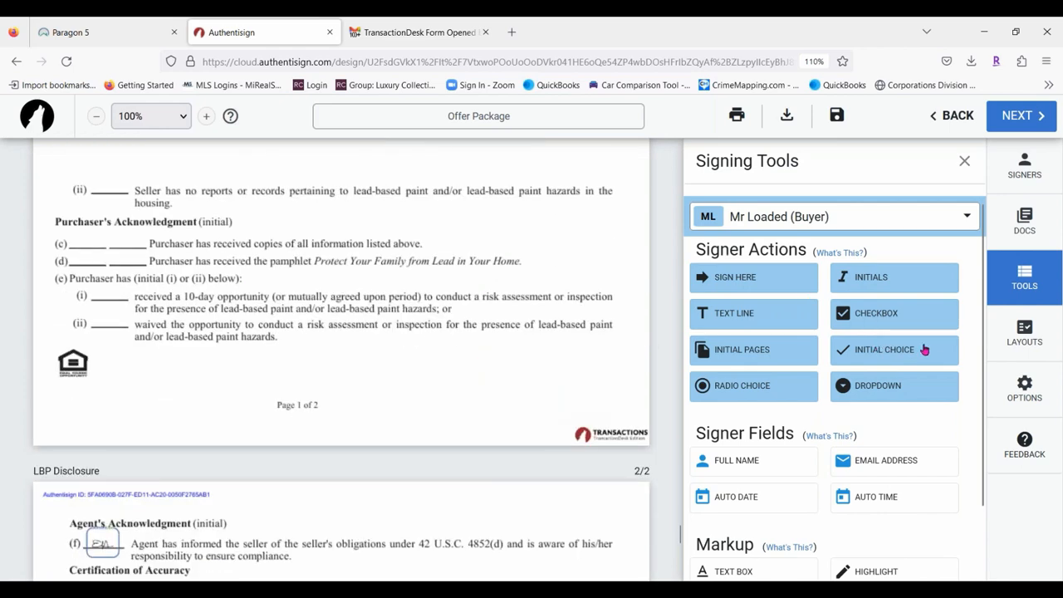
Place the first buyer's initial-choice pair on the (i) and (ii) blanks of item (e).
left_click(885, 350)
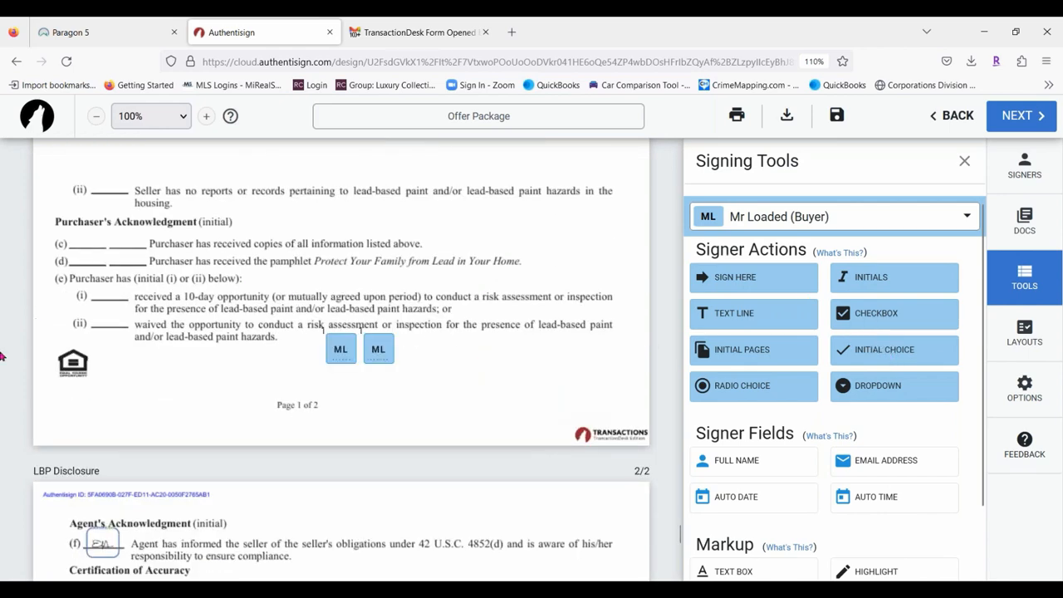
left_click_drag(340, 353, 98, 299)
left_click_drag(379, 349, 101, 324)
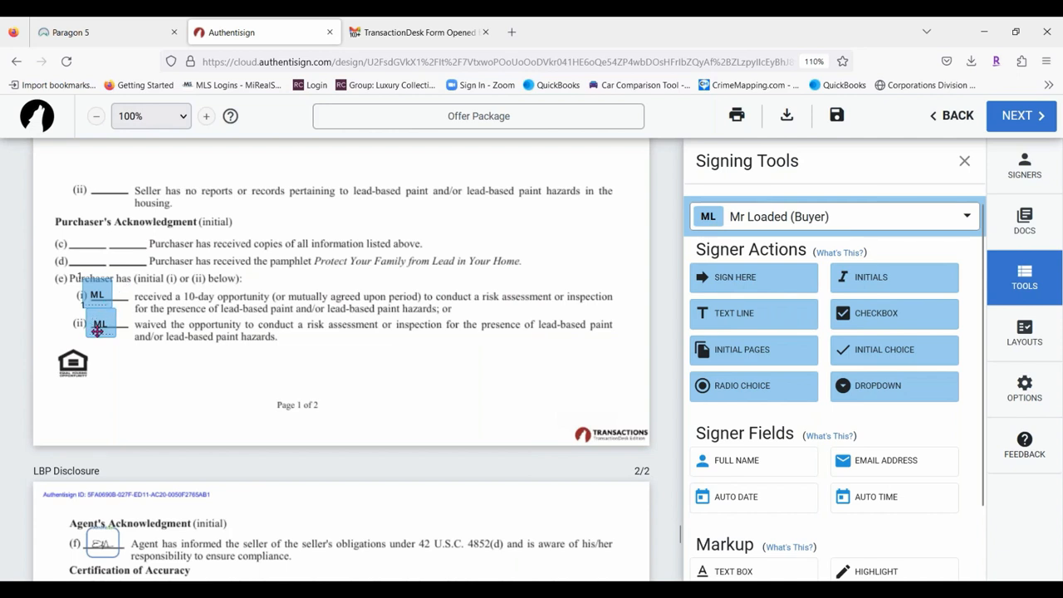
left_click_drag(96, 331, 93, 331)
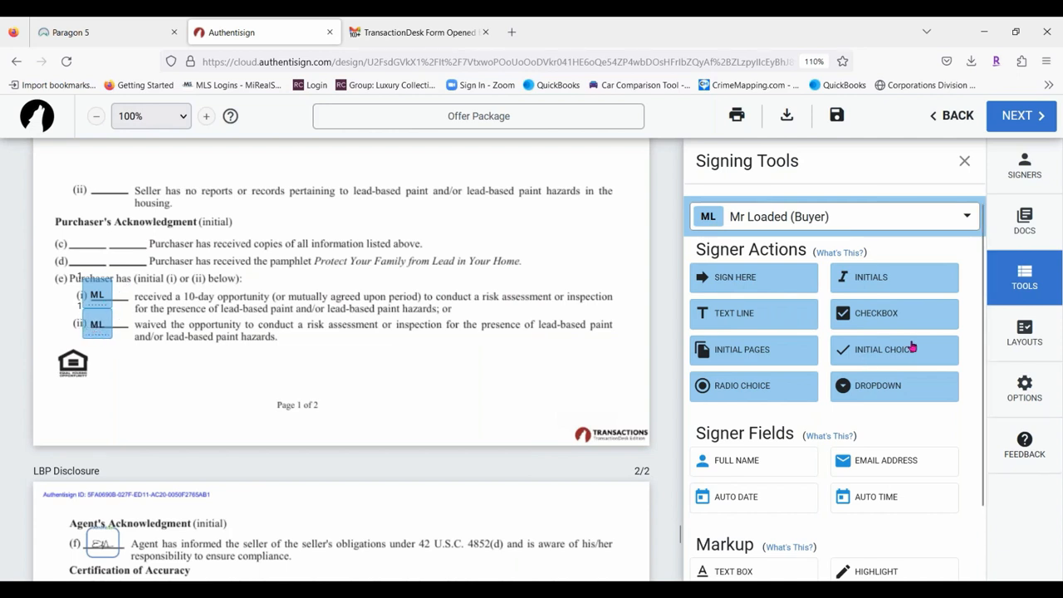
Switch to the MS buyer and place their initial-choice pair beside options (i) and (ii).
left_click(843, 216)
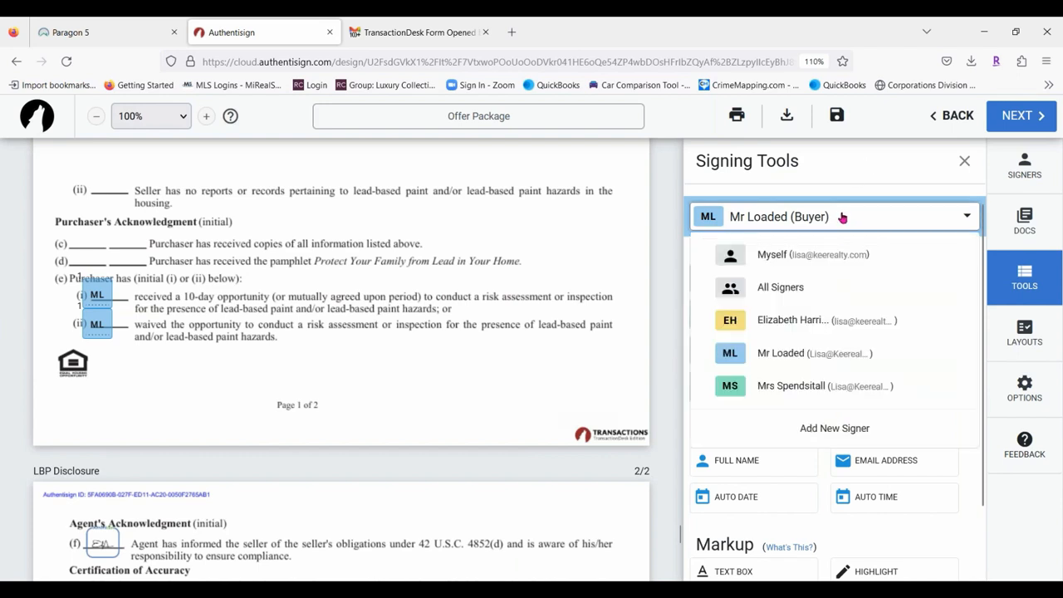
left_click(795, 389)
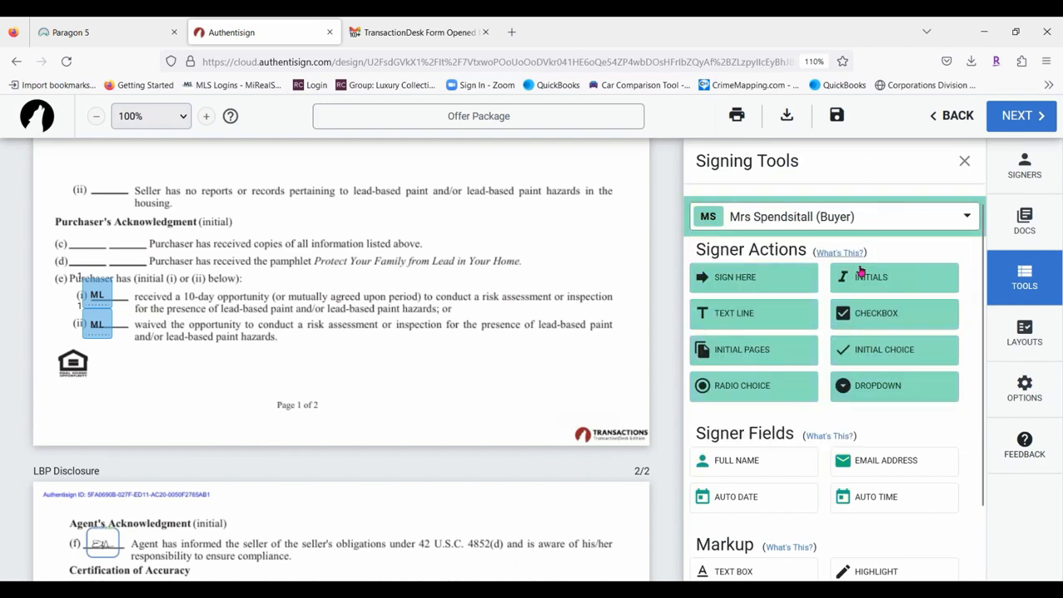
left_click(911, 350)
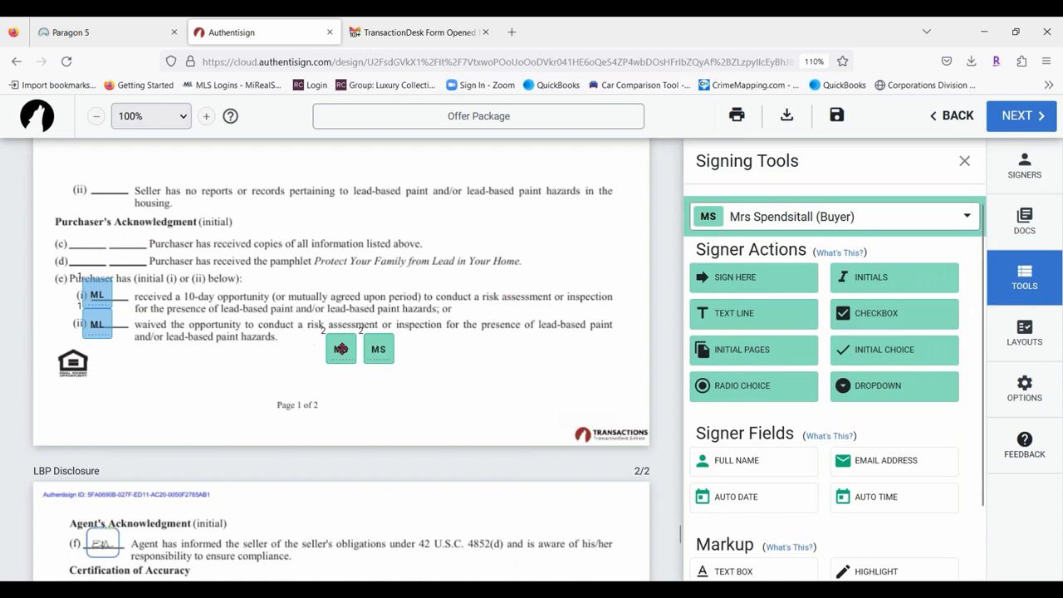
left_click_drag(339, 347, 124, 295)
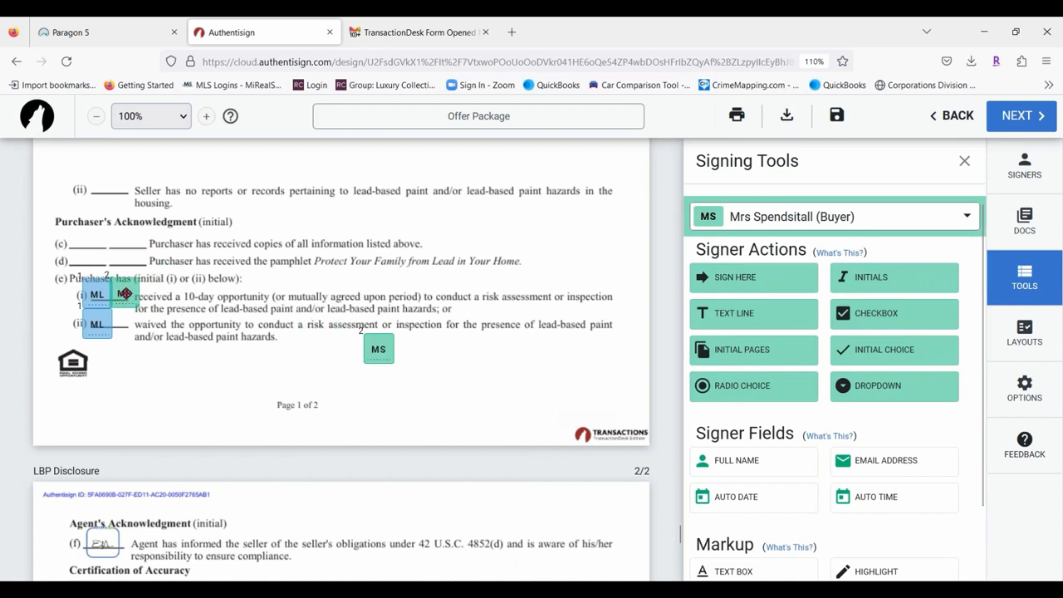
left_click_drag(368, 349, 122, 326)
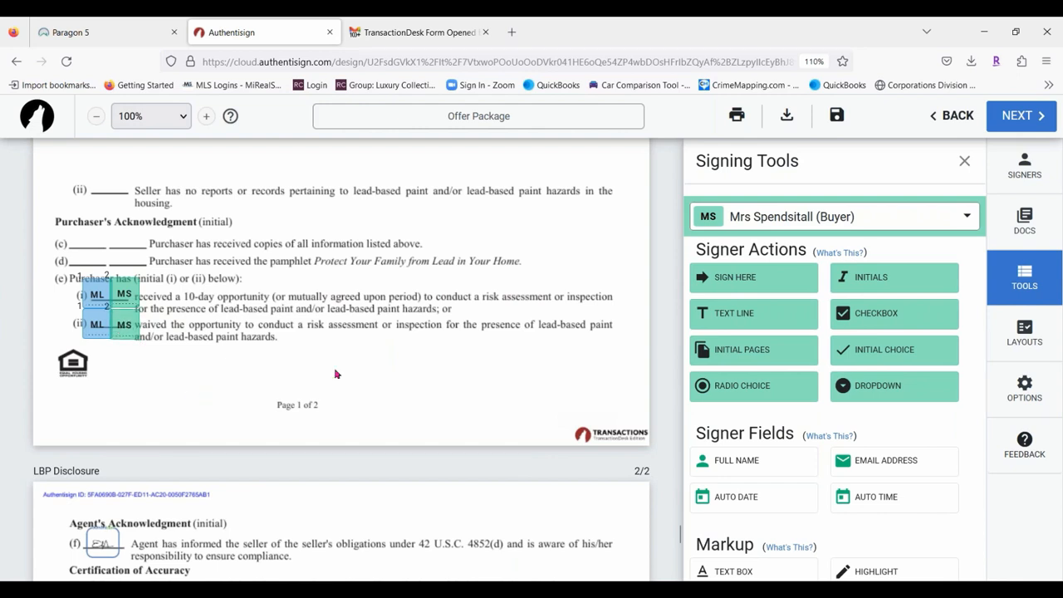
Add an MS buyer radio-choice pair and align its two buttons beside options (i) and (ii).
left_click(738, 393)
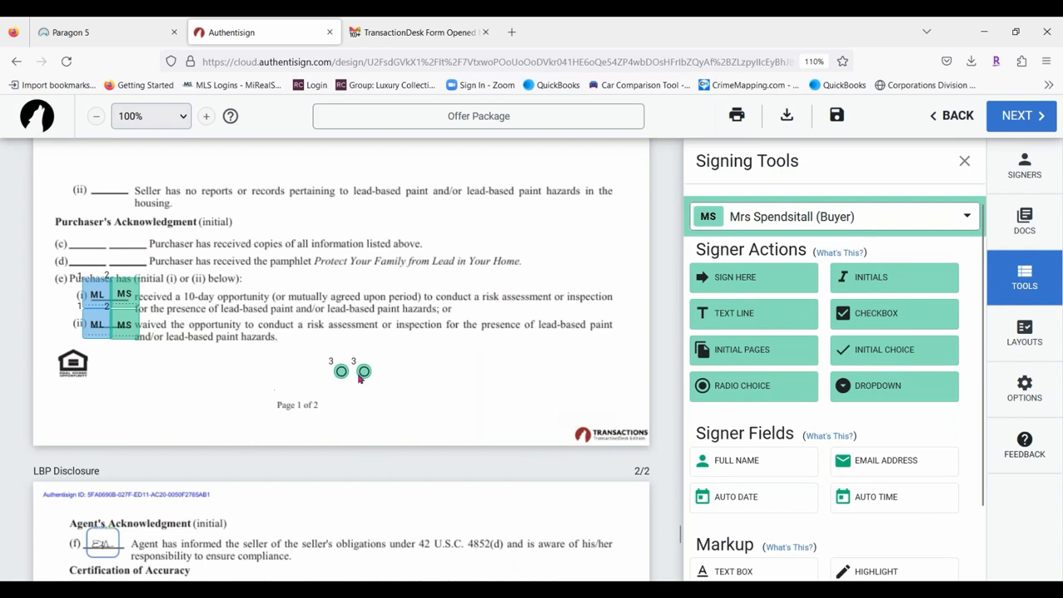
right_click(361, 376)
left_click(426, 340)
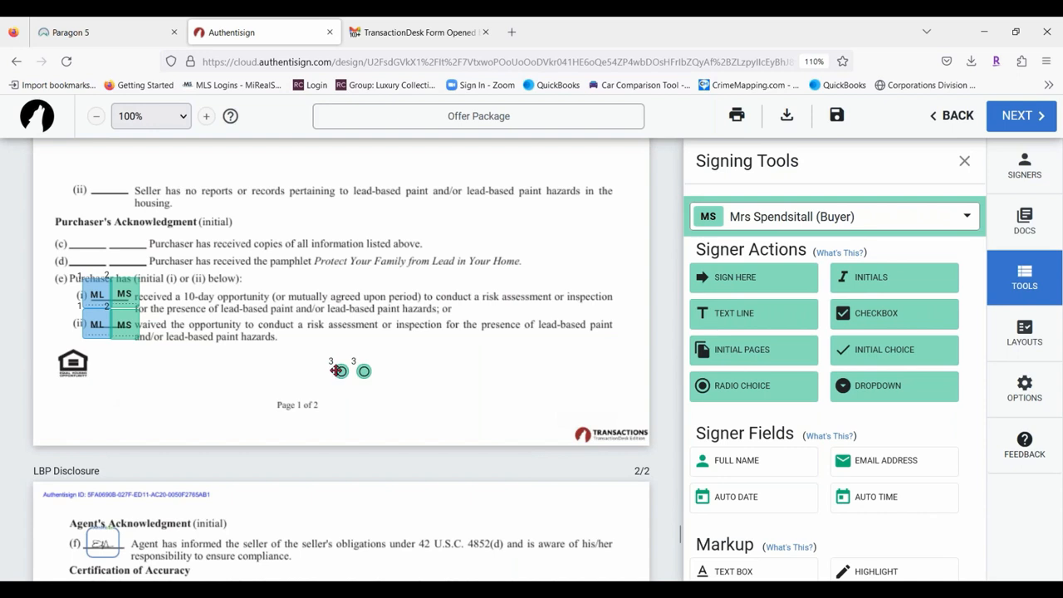
left_click_drag(340, 371, 68, 298)
left_click_drag(362, 373, 73, 328)
left_click_drag(72, 301, 69, 300)
right_click(69, 329)
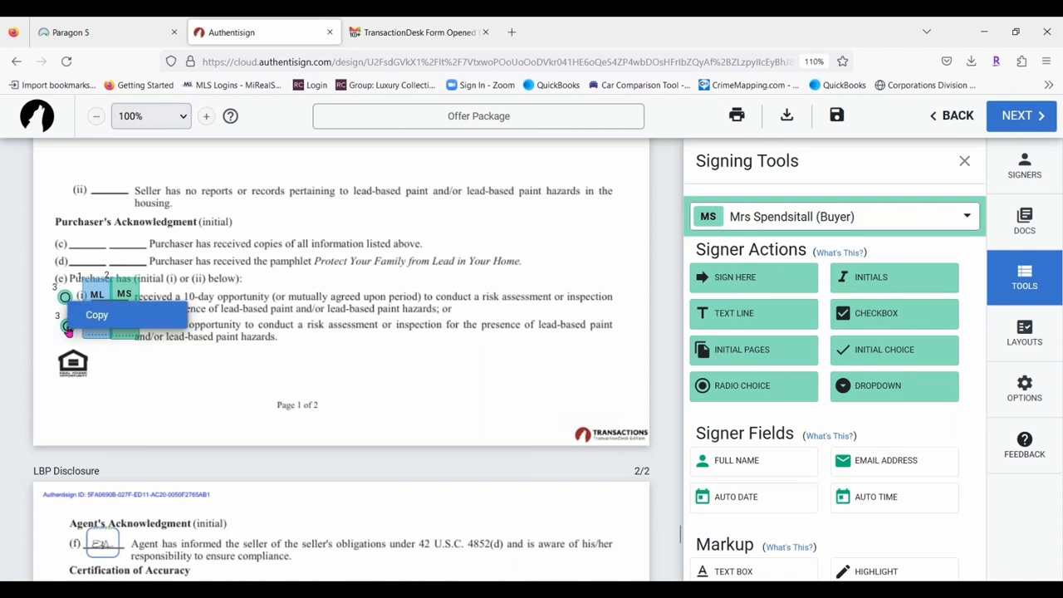
left_click(269, 369)
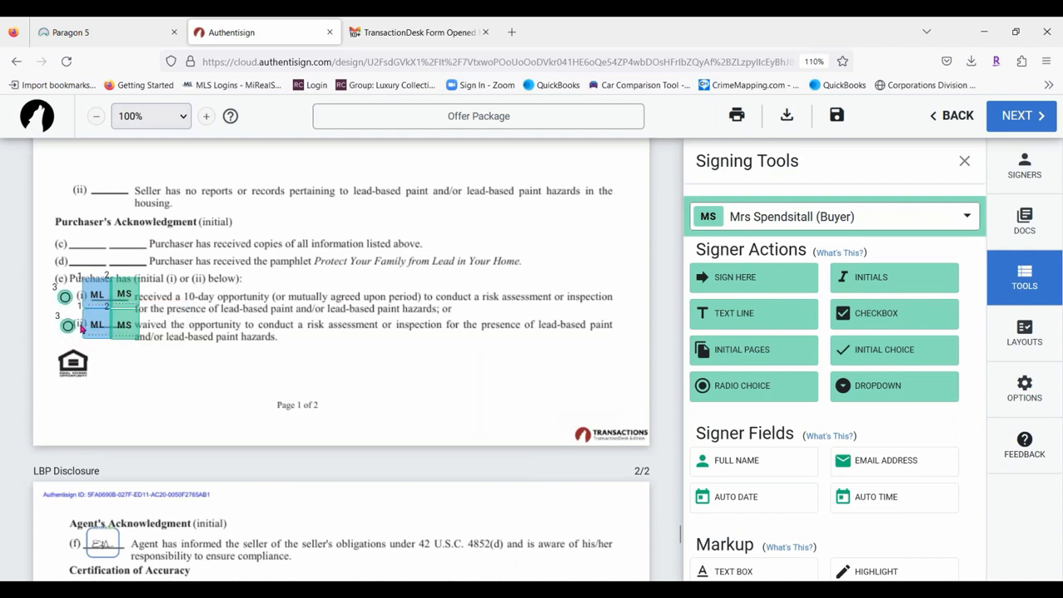
left_click_drag(72, 325, 68, 327)
right_click(68, 327)
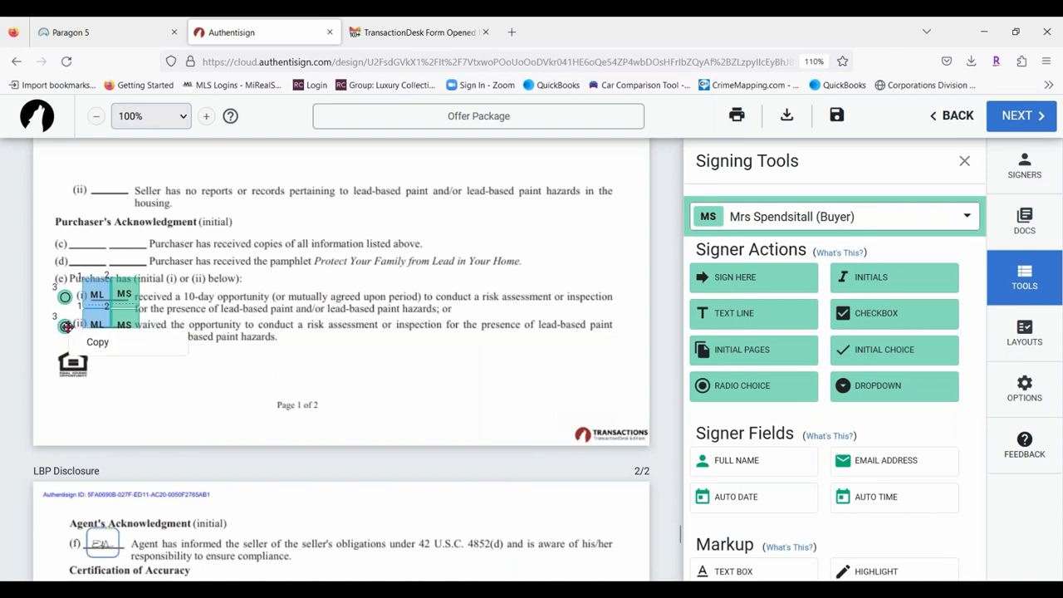
left_click(306, 324)
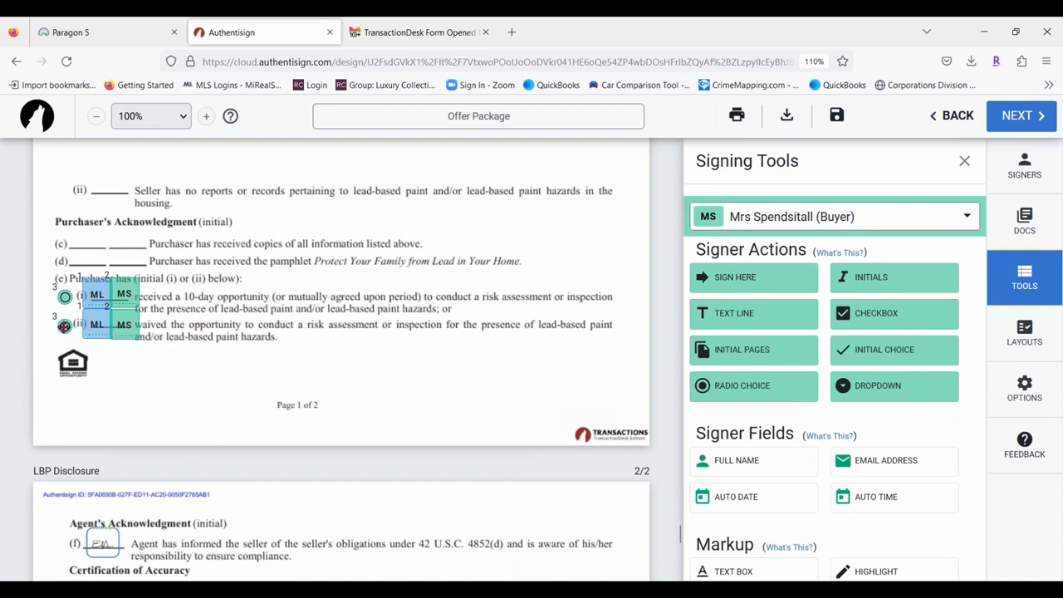
Review the Radio Group settings of both radio buttons, then deselect the group.
left_click(64, 326)
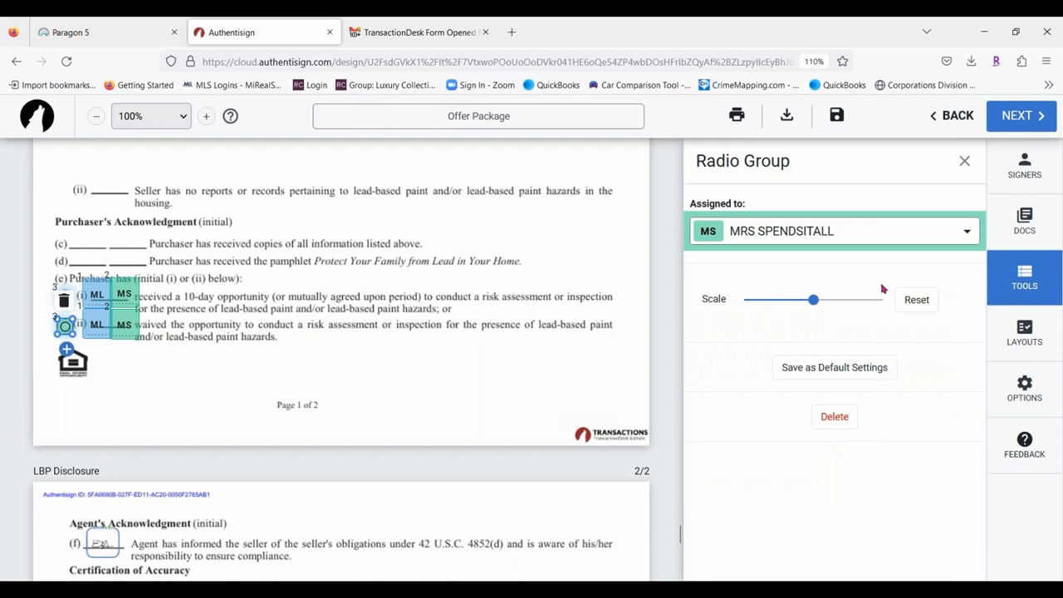
left_click(117, 360)
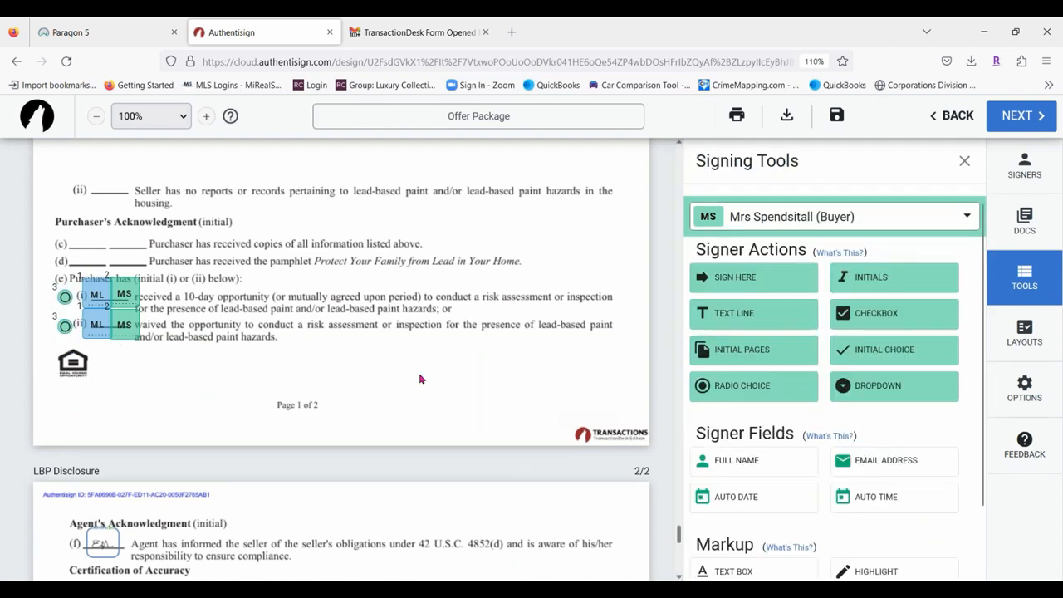
left_click(65, 297)
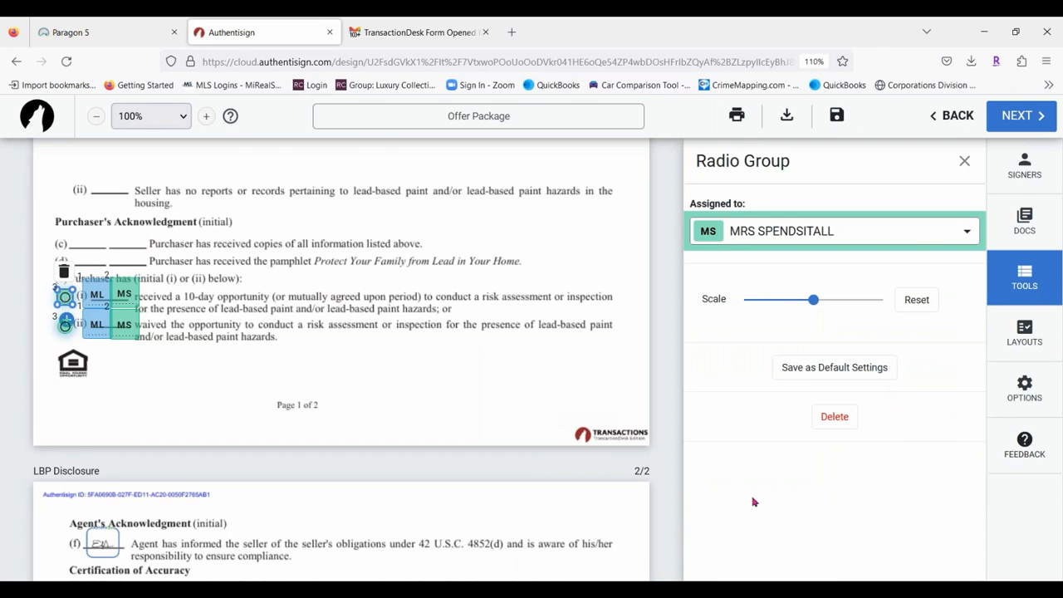
left_click(561, 374)
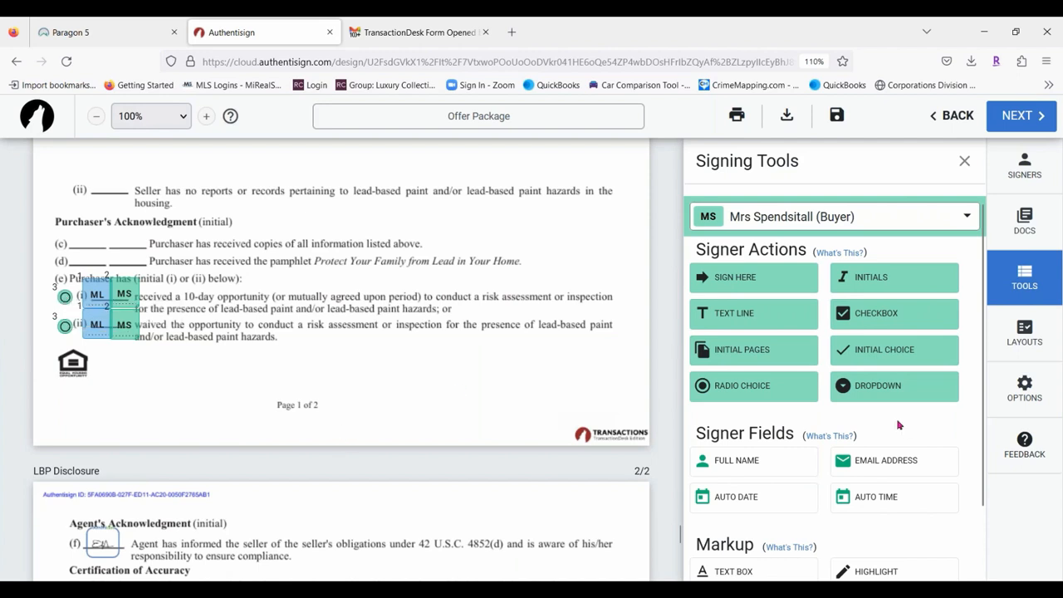
scroll(898, 426, "down", 2)
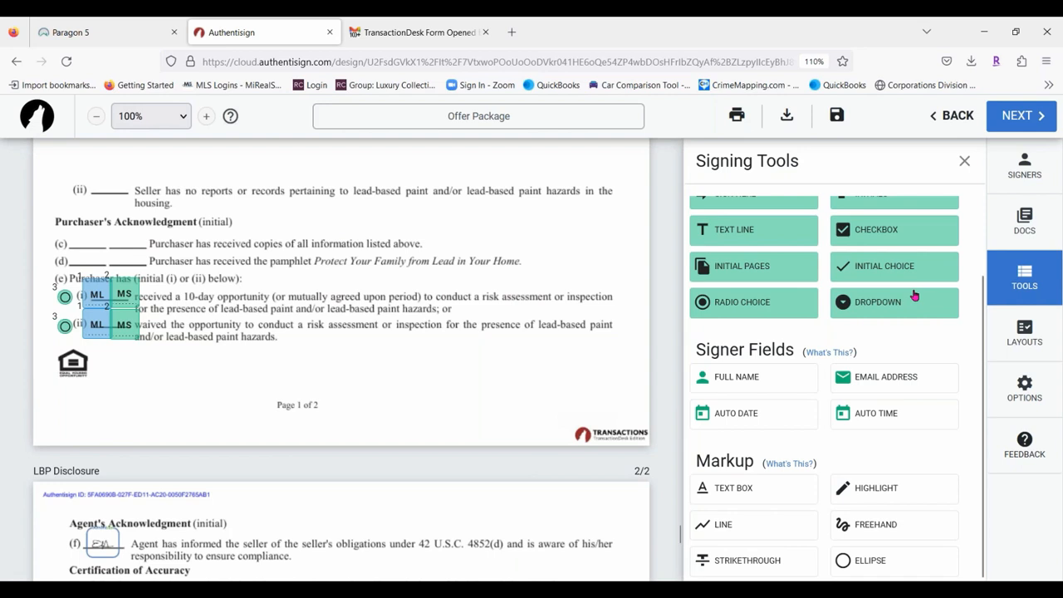
Place a trial dropdown field for the MS buyer near the top of page 1.
left_click_drag(915, 296, 439, 365)
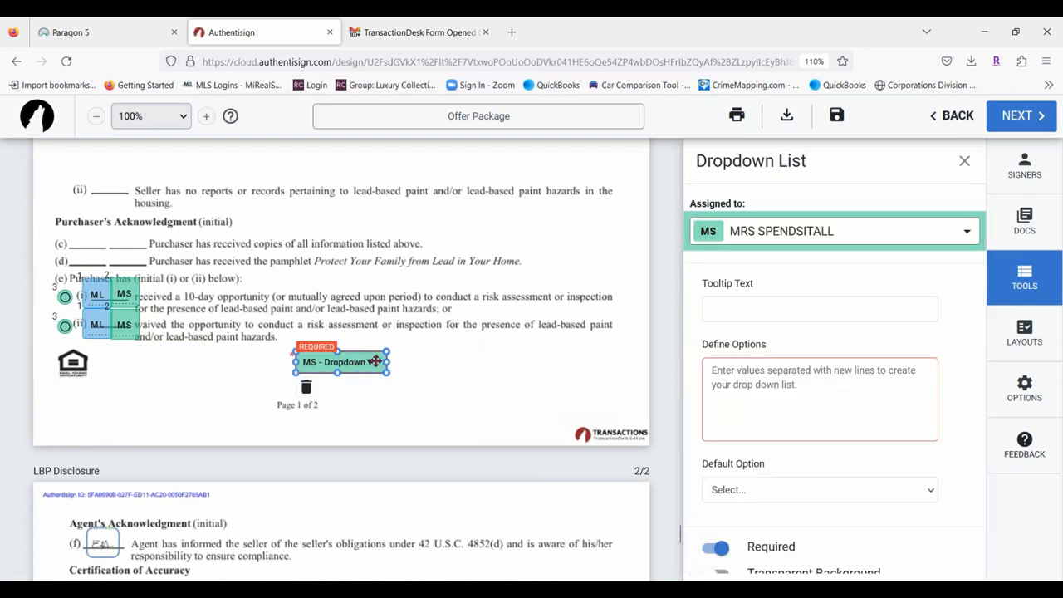
left_click_drag(368, 363, 149, 154)
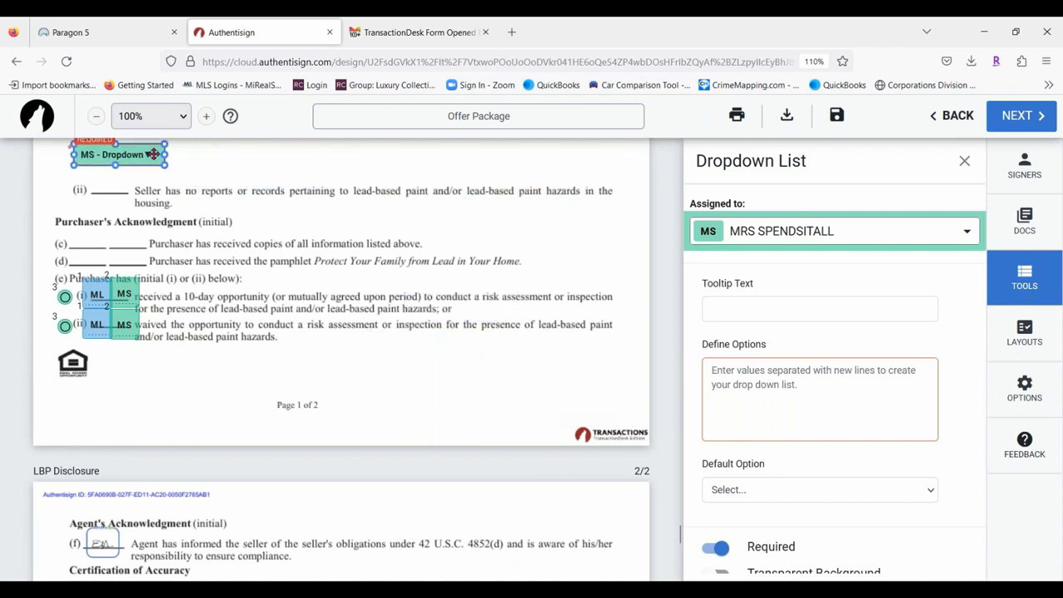
left_click(719, 405)
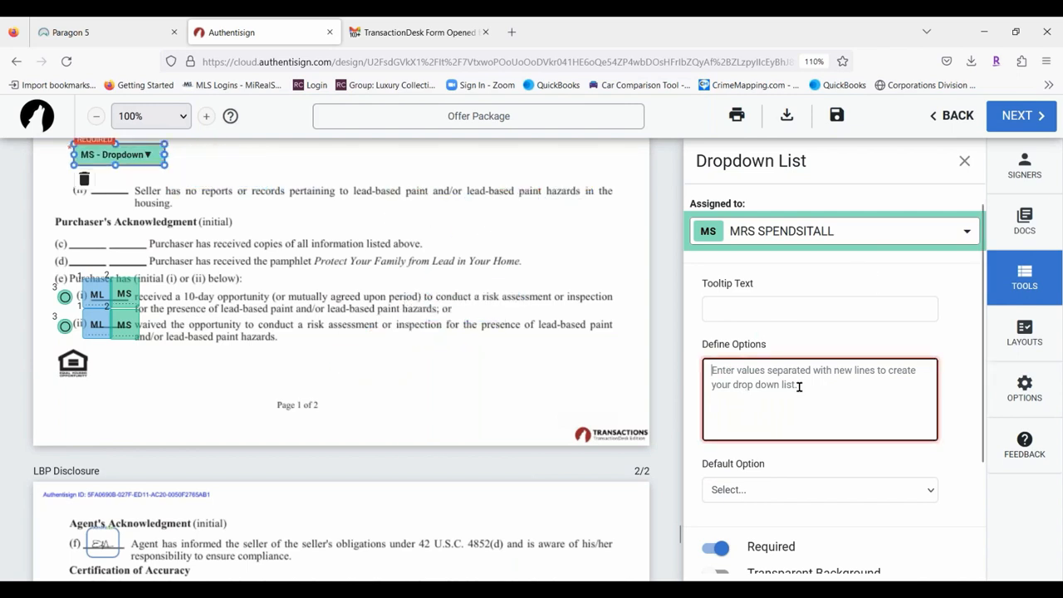
scroll(844, 379, "down", 2)
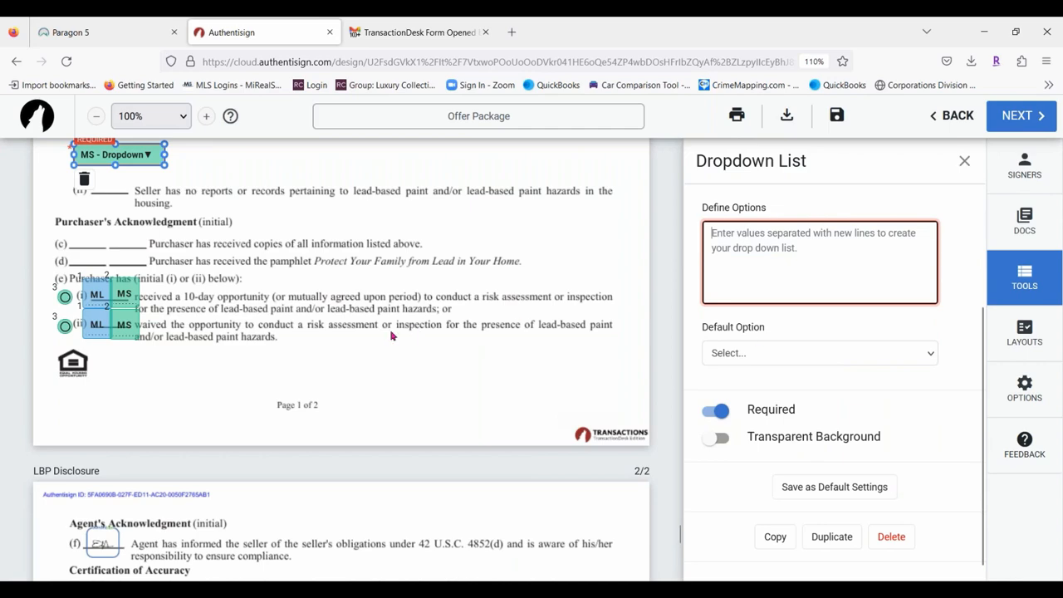
scroll(169, 355, "up", 3)
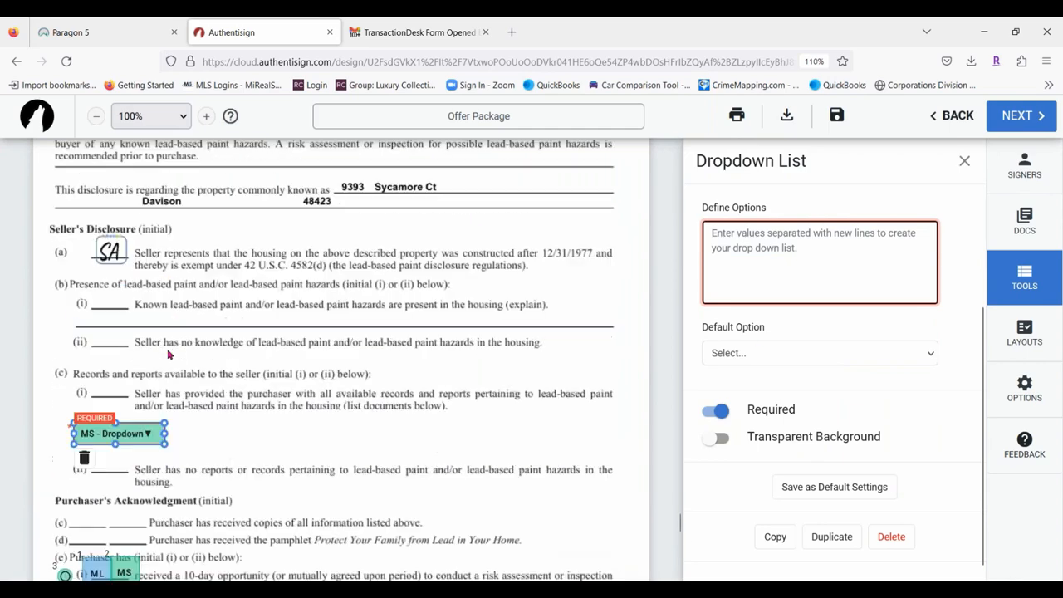
Delete the trial dropdown field and scroll down to page 2's signature lines.
left_click(72, 468)
left_click(83, 458)
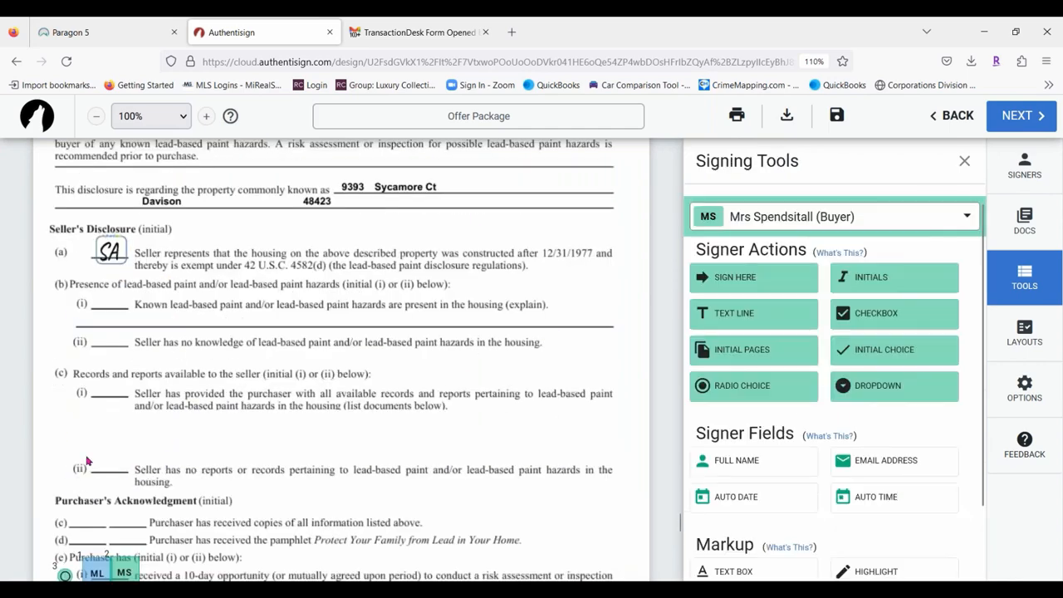
scroll(831, 283, "down", 2)
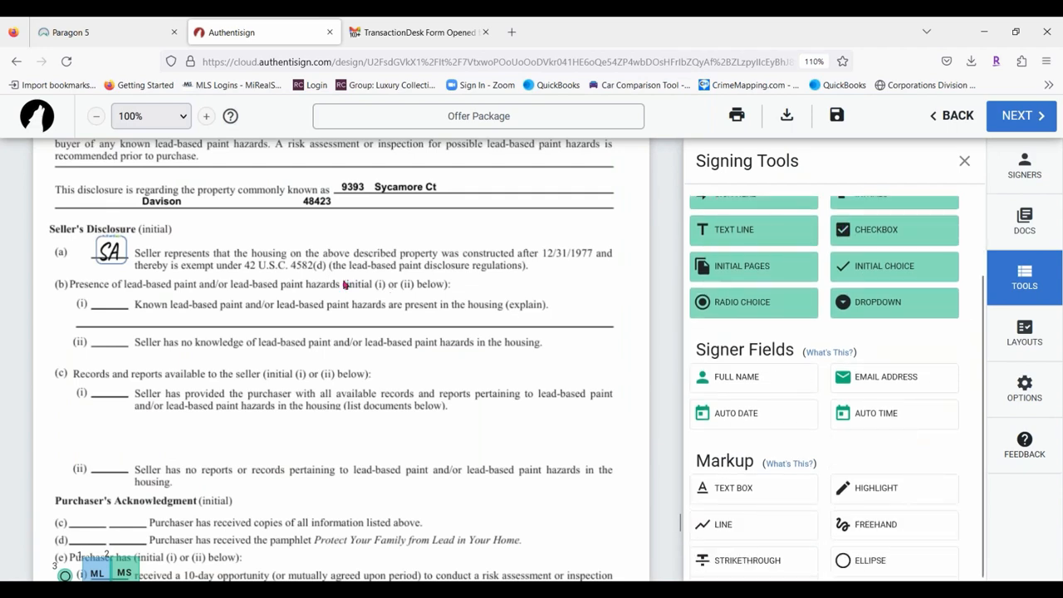
scroll(345, 285, "down", 3)
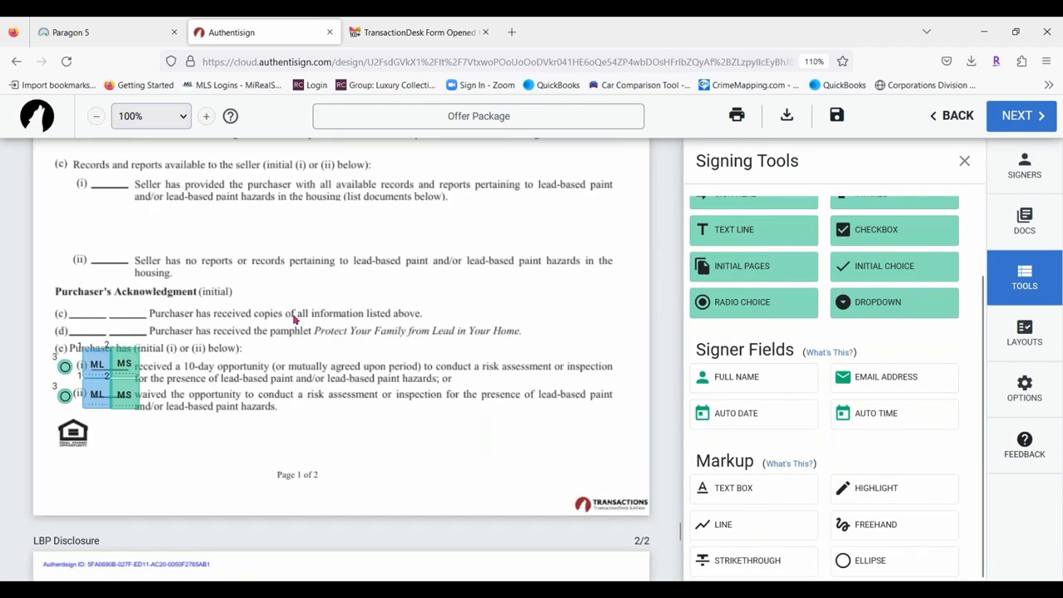
scroll(295, 320, "down", 6)
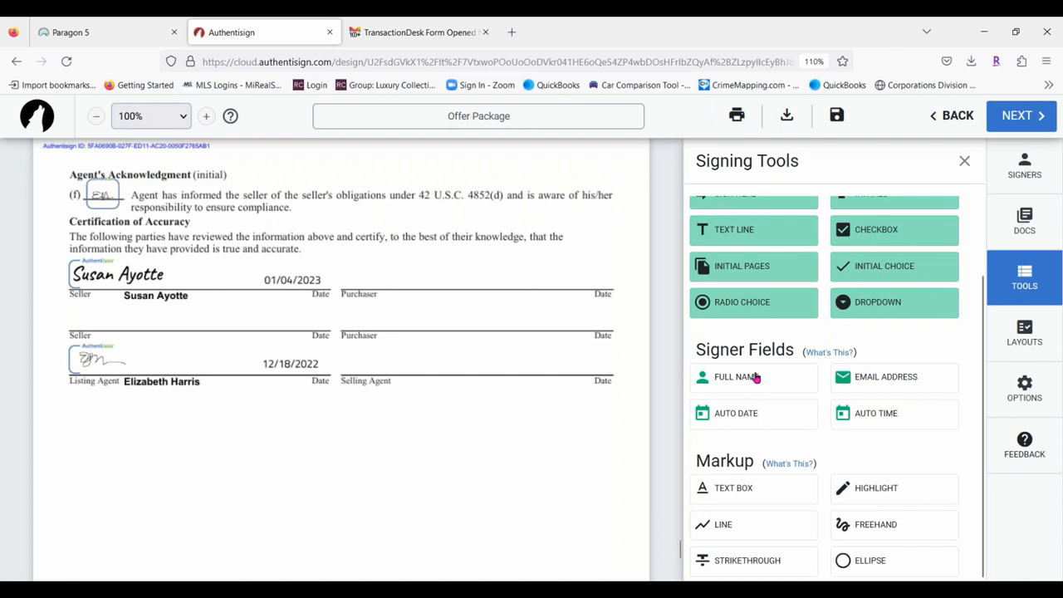
Place Full Name fields: the MS buyer on the lower Purchaser line, the ML buyer on the upper.
scroll(814, 330, "up", 2)
scroll(819, 325, "down", 2)
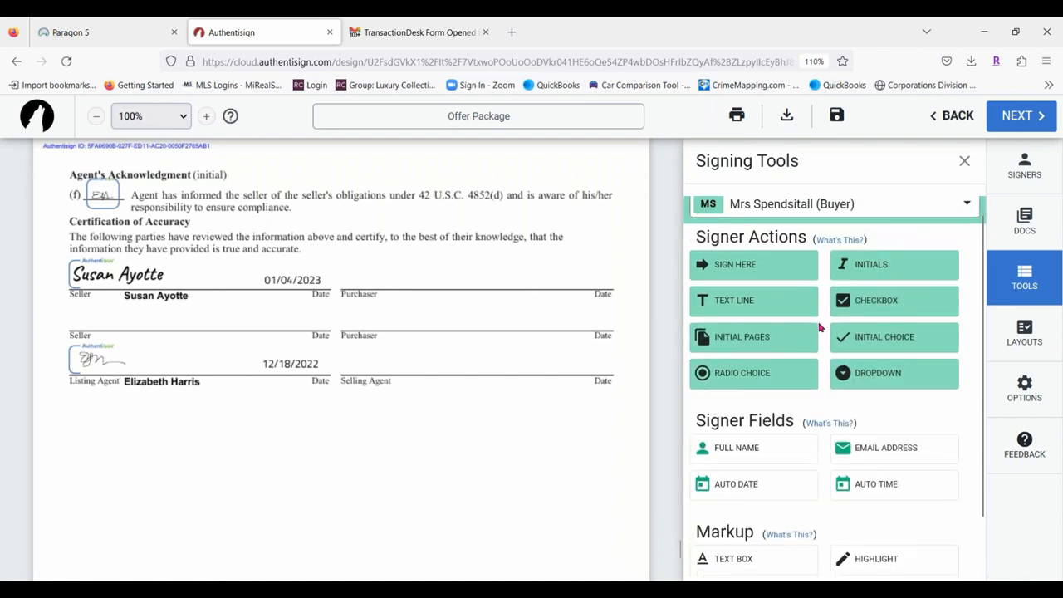
left_click_drag(764, 379, 430, 344)
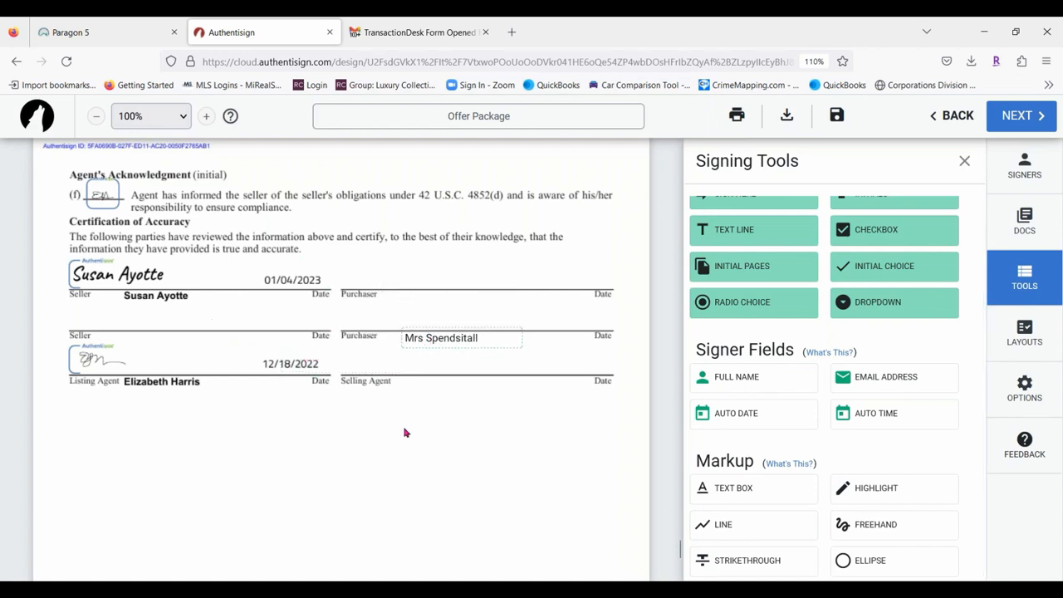
scroll(925, 214, "up", 2)
left_click(863, 206)
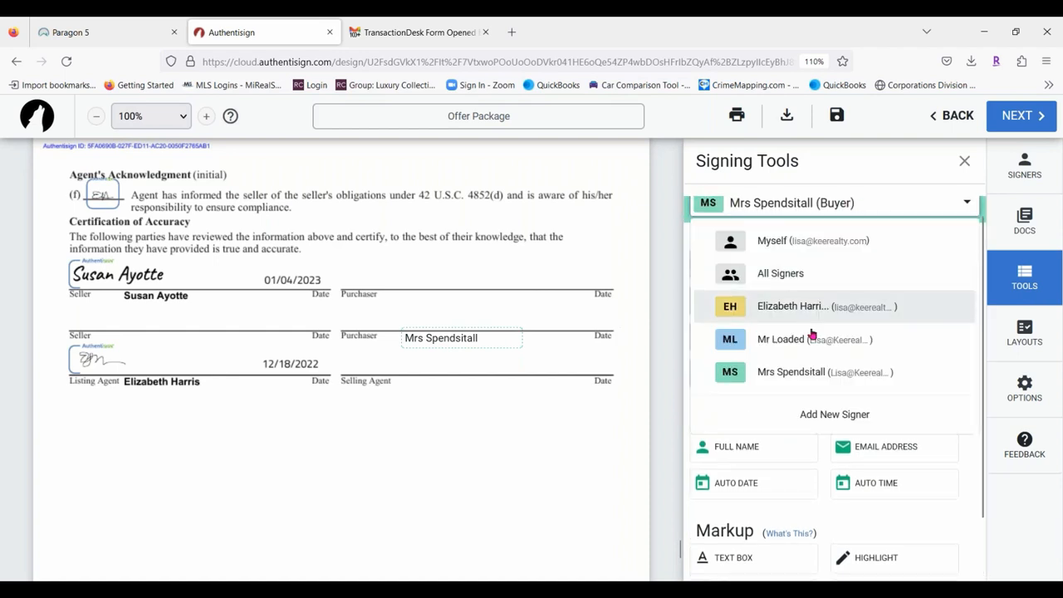
left_click(802, 343)
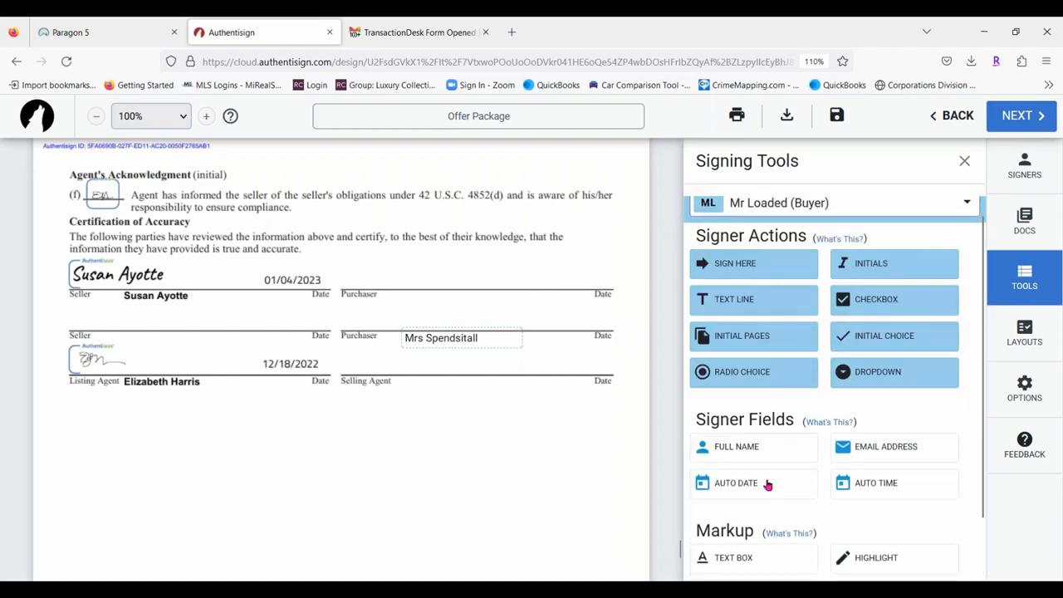
left_click_drag(750, 449, 444, 300)
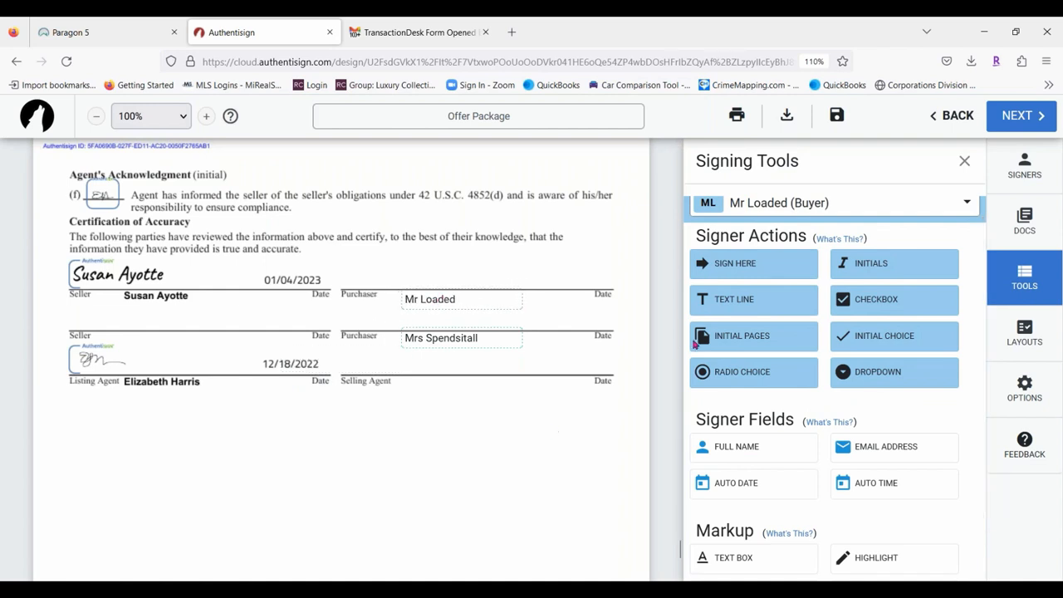
scroll(748, 382, "down", 1)
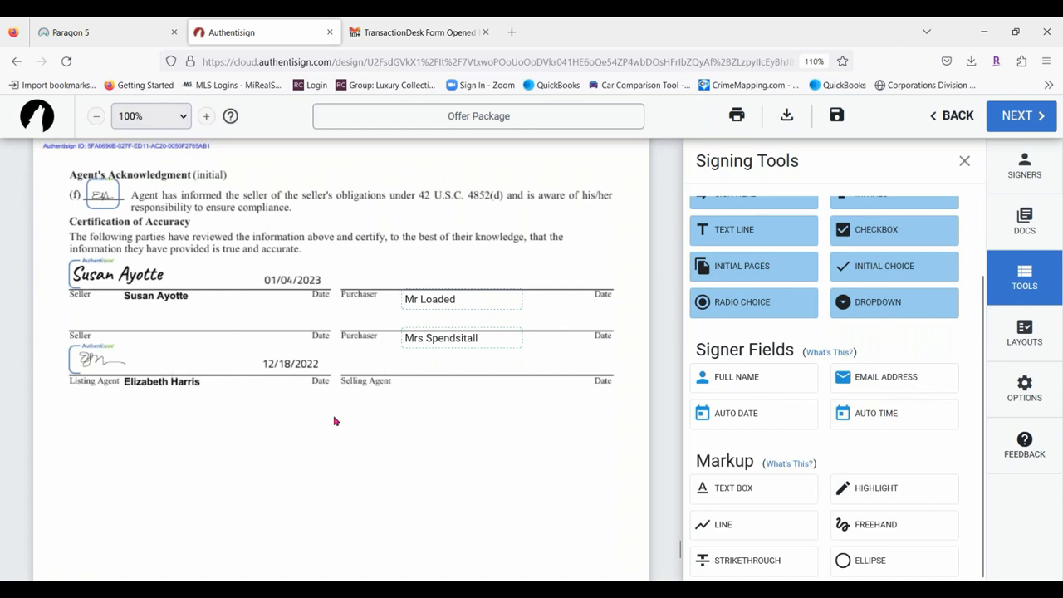
Scroll up past the LBP and Seller's Disclosures to the agreement's first page with the $230,000.00 price.
scroll(444, 414, "down", 2)
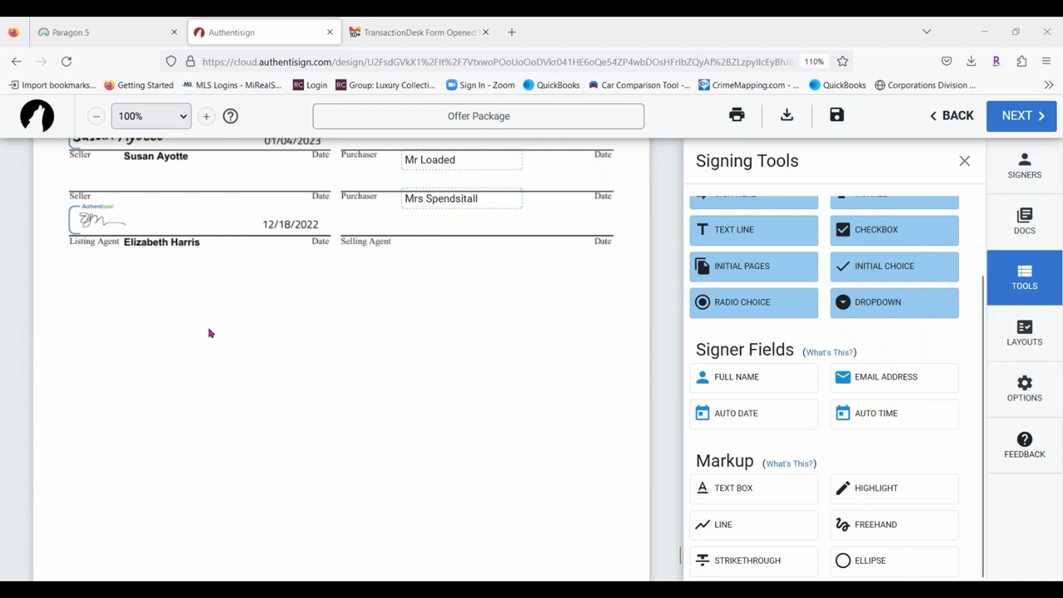
scroll(208, 332, "up", 2)
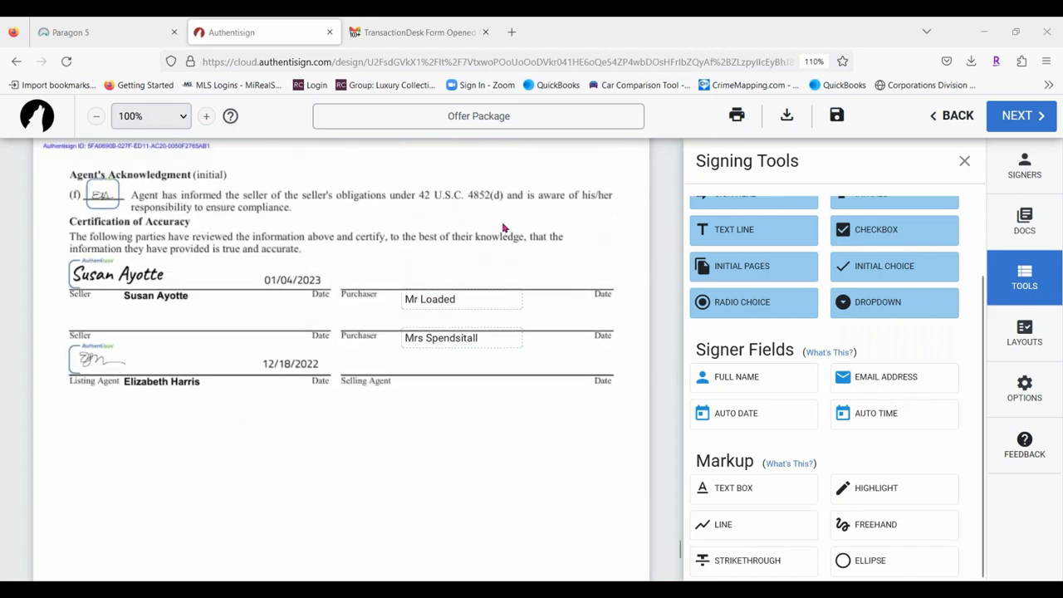
scroll(242, 263, "up", 2)
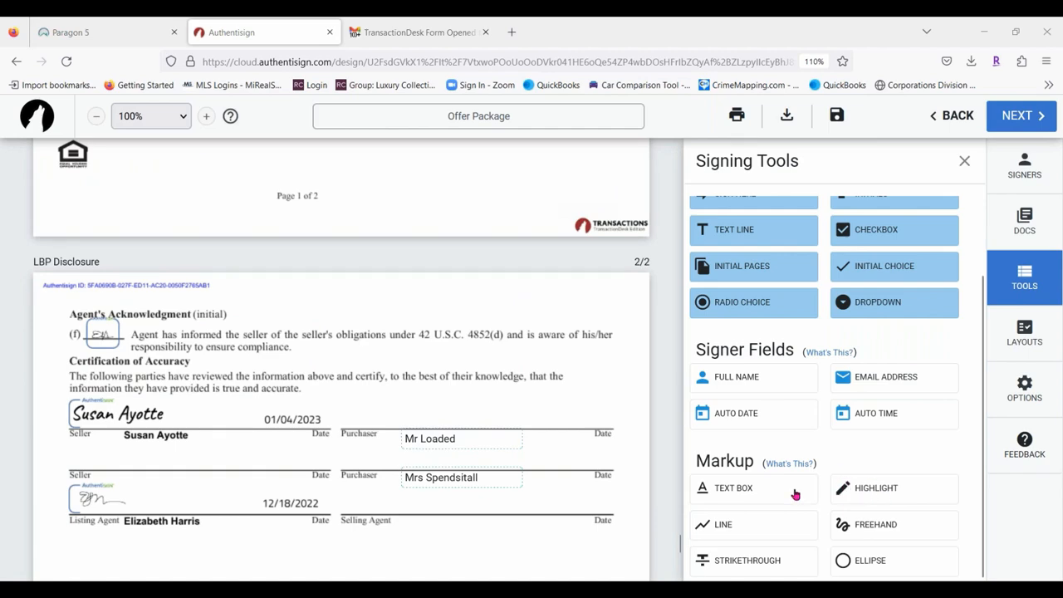
scroll(304, 330, "up", 20)
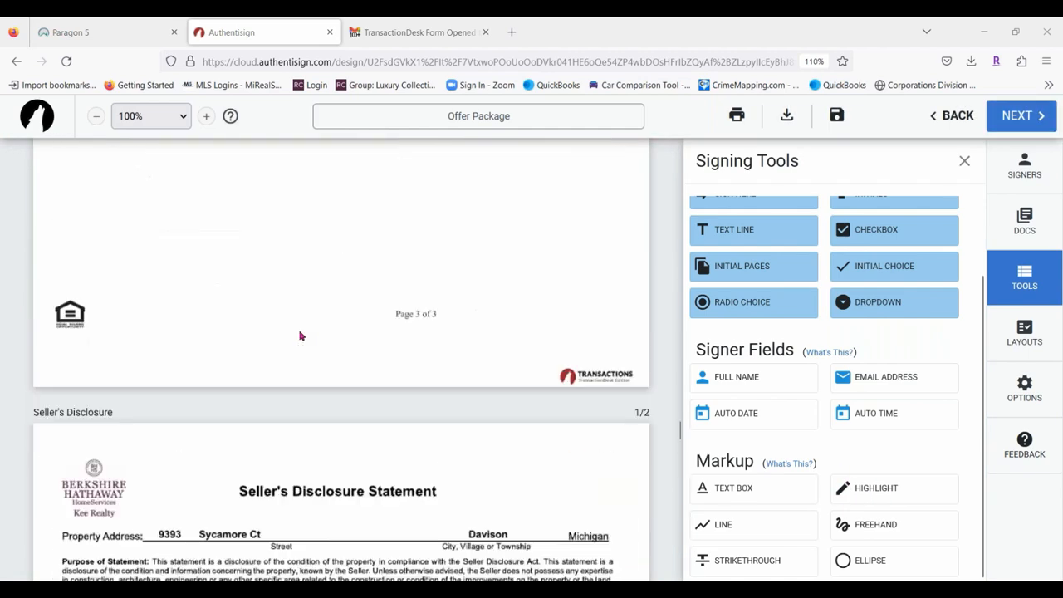
scroll(301, 335, "up", 20)
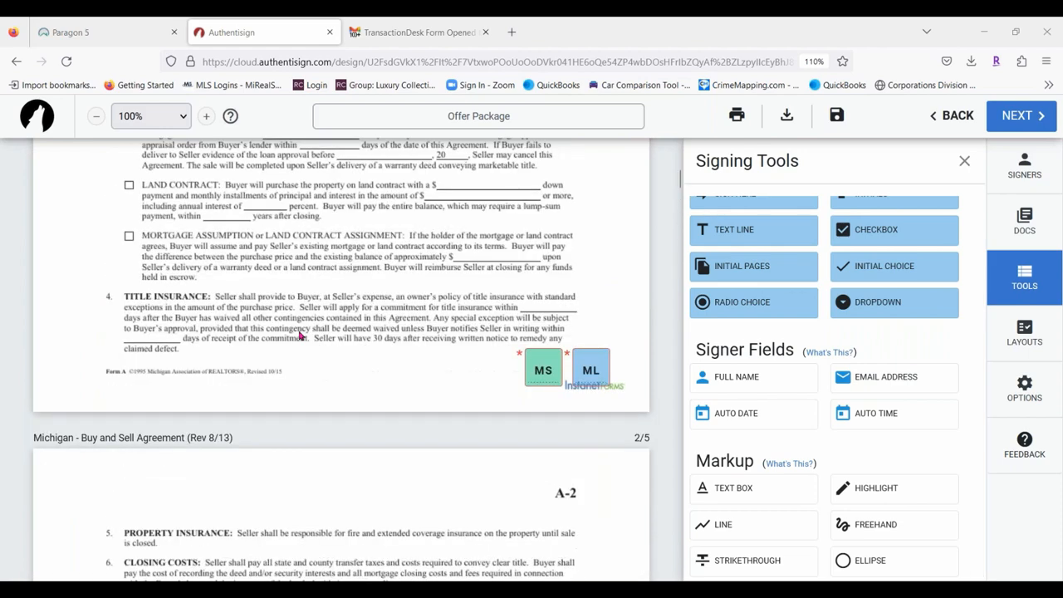
scroll(297, 337, "down", 5)
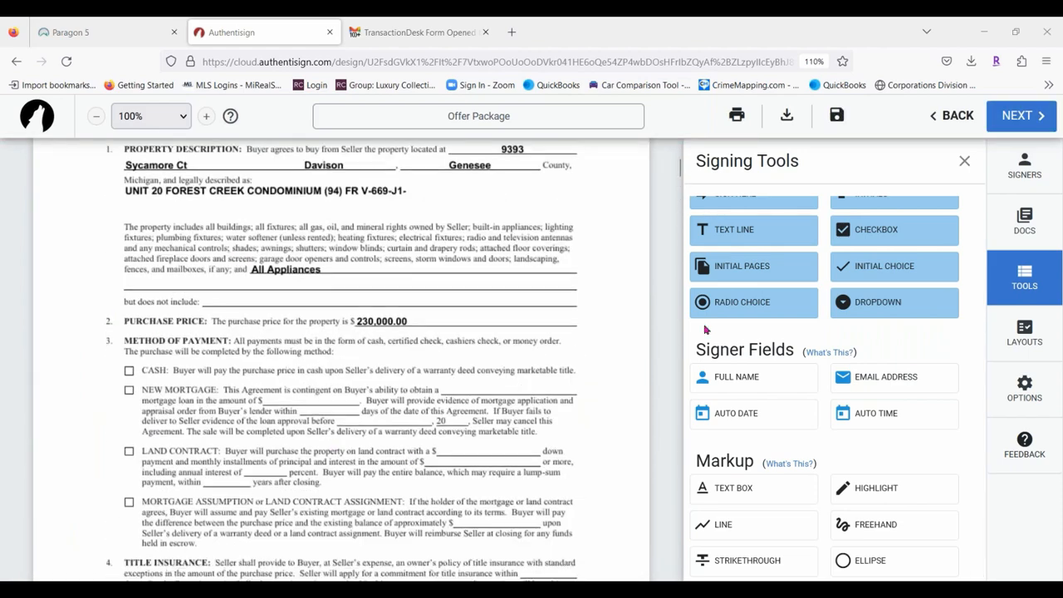
Add a bold text box reading 'with zero value' and move it beside All Appliances.
left_click(747, 488)
left_click(444, 240)
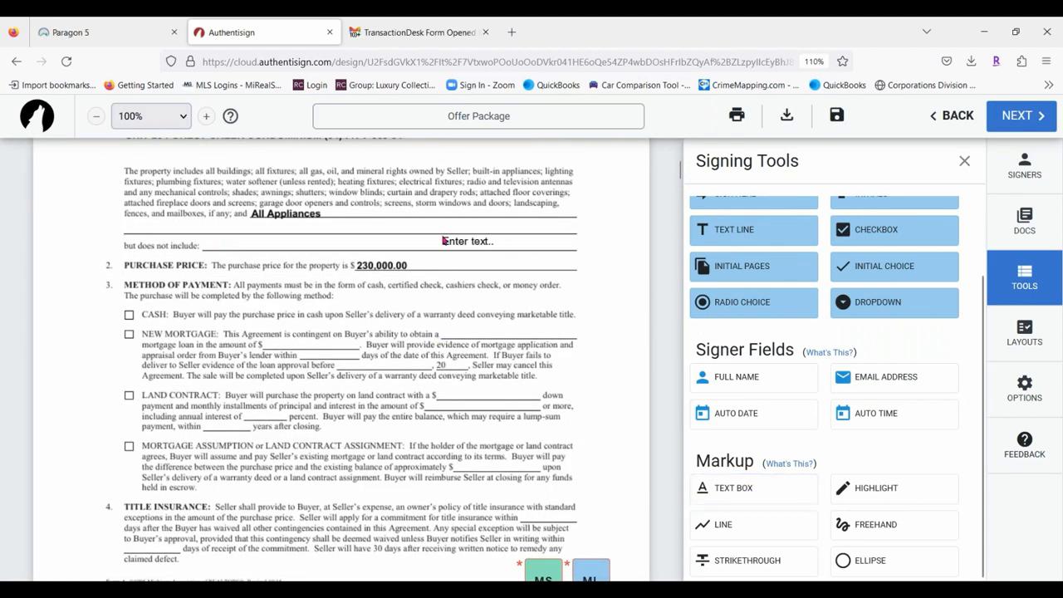
left_click(486, 241)
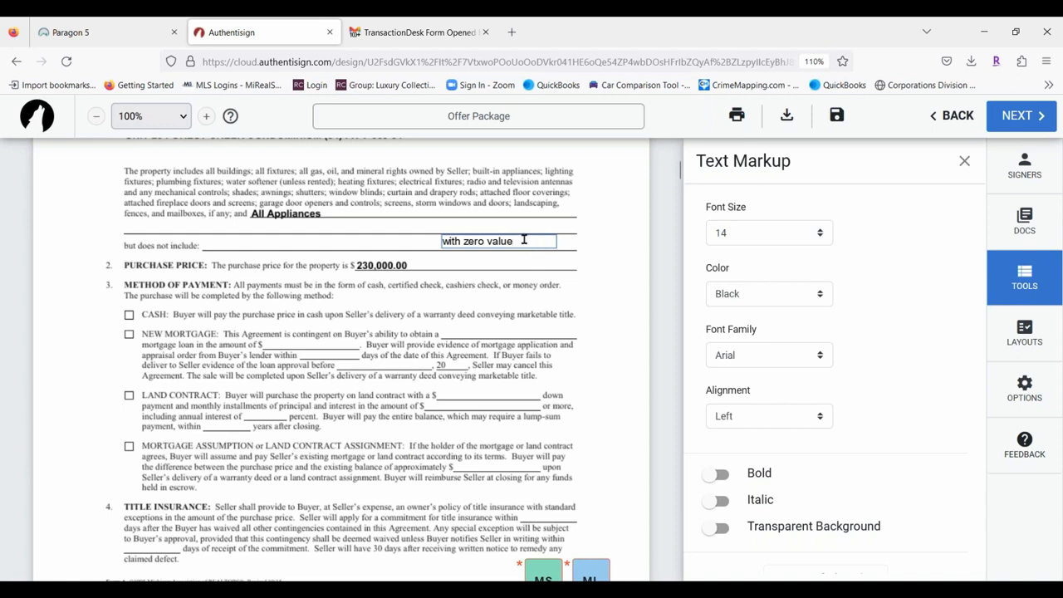
right_click(523, 240)
left_click(497, 241)
left_click(497, 241)
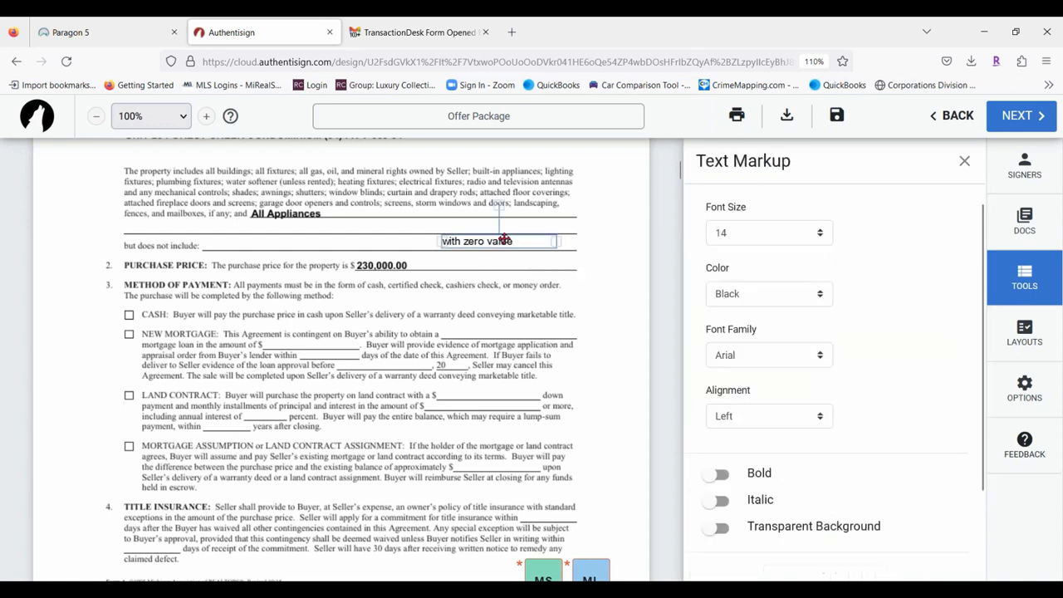
left_click(720, 477)
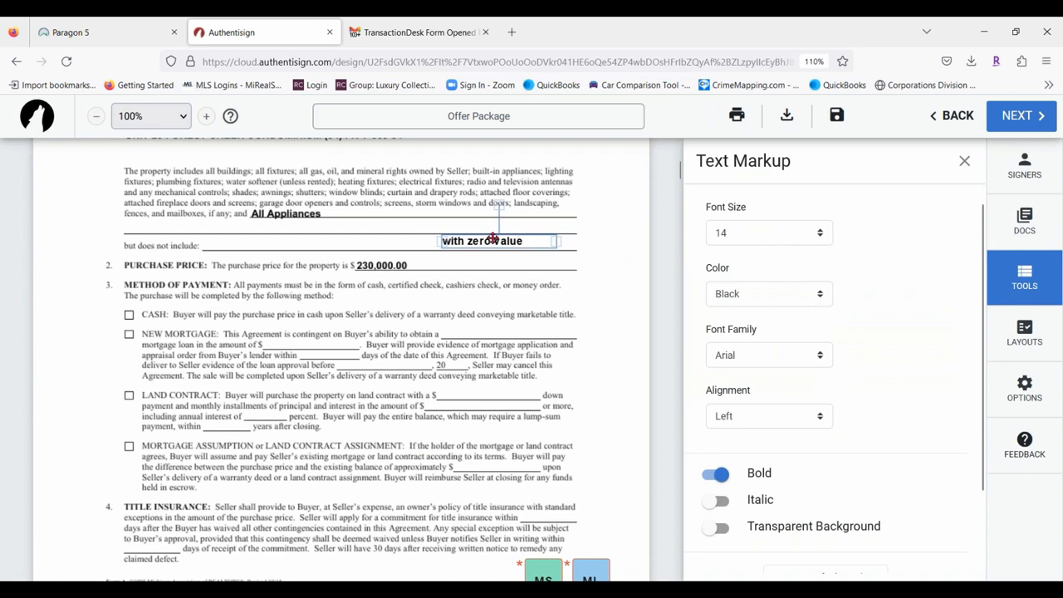
left_click_drag(494, 240, 412, 215)
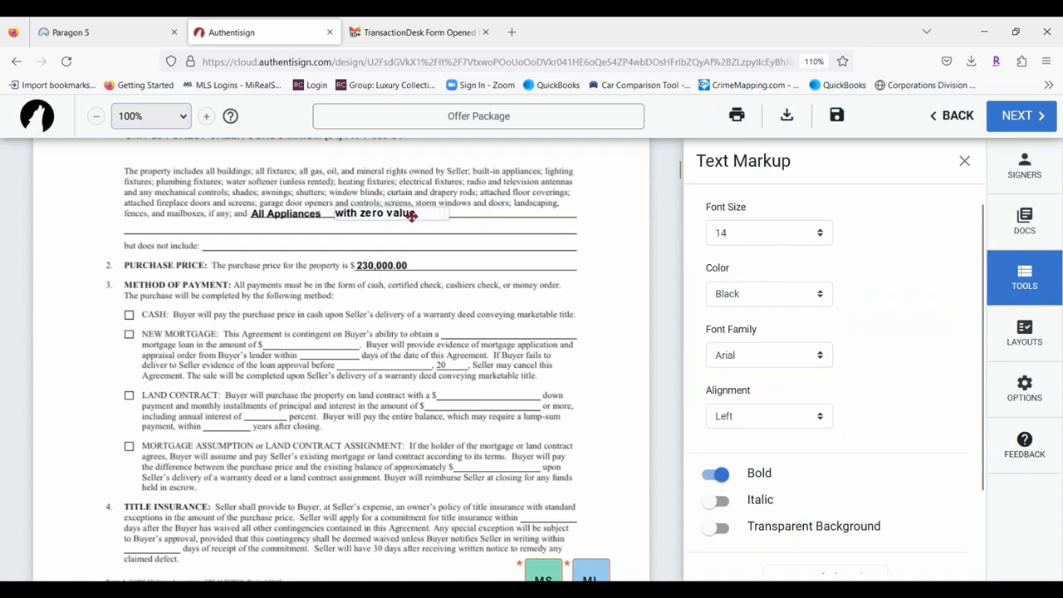
Set the 'with zero value' text to font size 13.
left_click(798, 233)
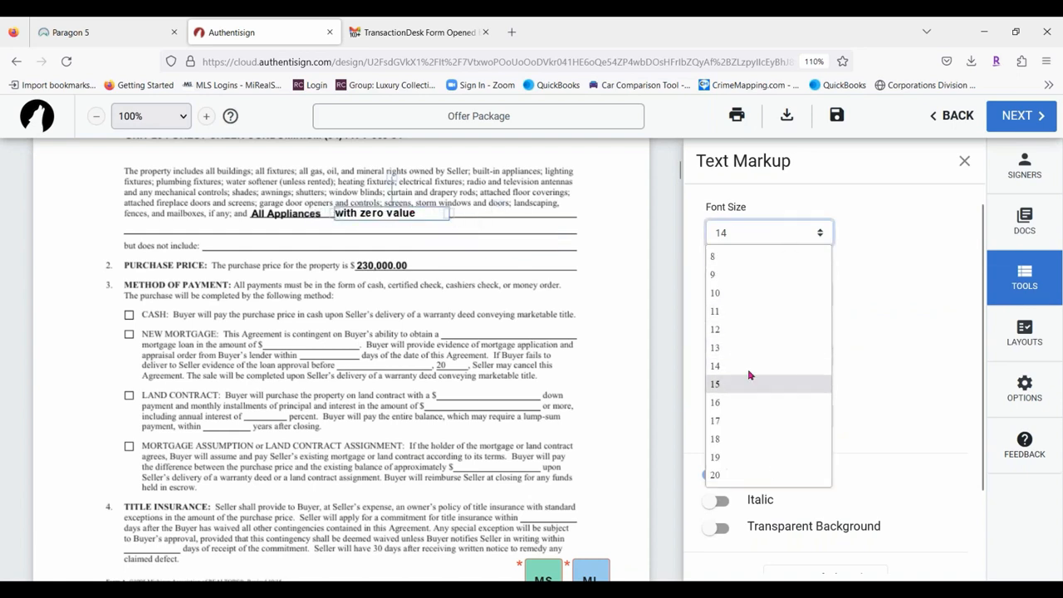
left_click(732, 280)
left_click(785, 234)
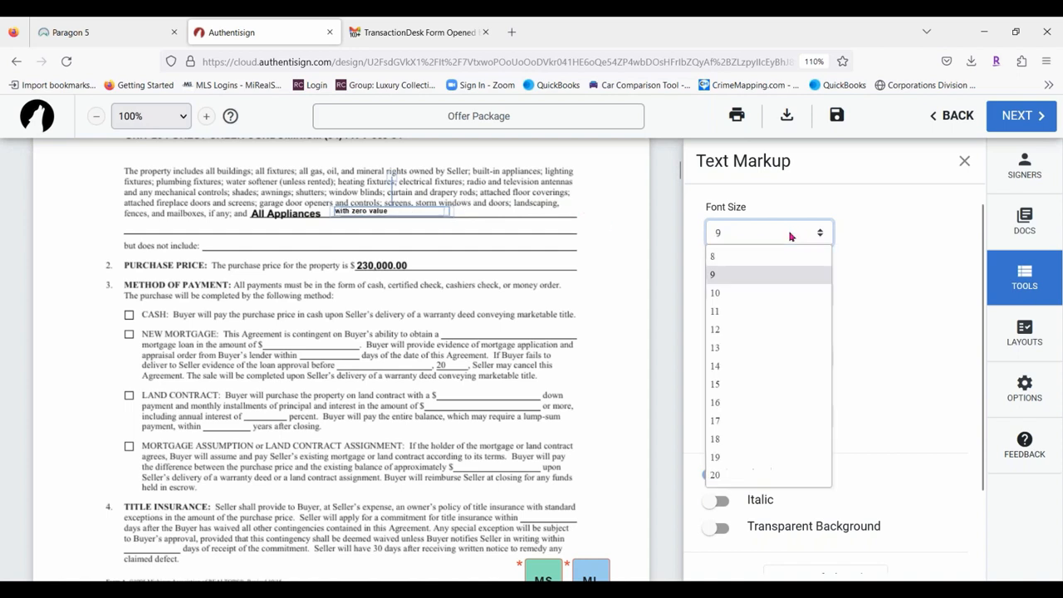
left_click(733, 323)
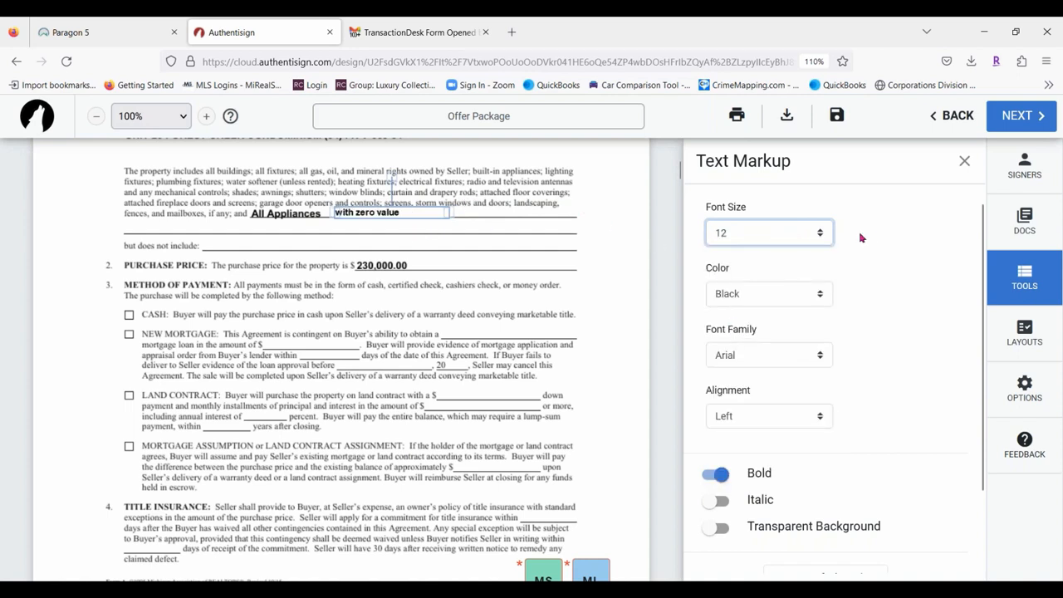
left_click(798, 234)
left_click(737, 347)
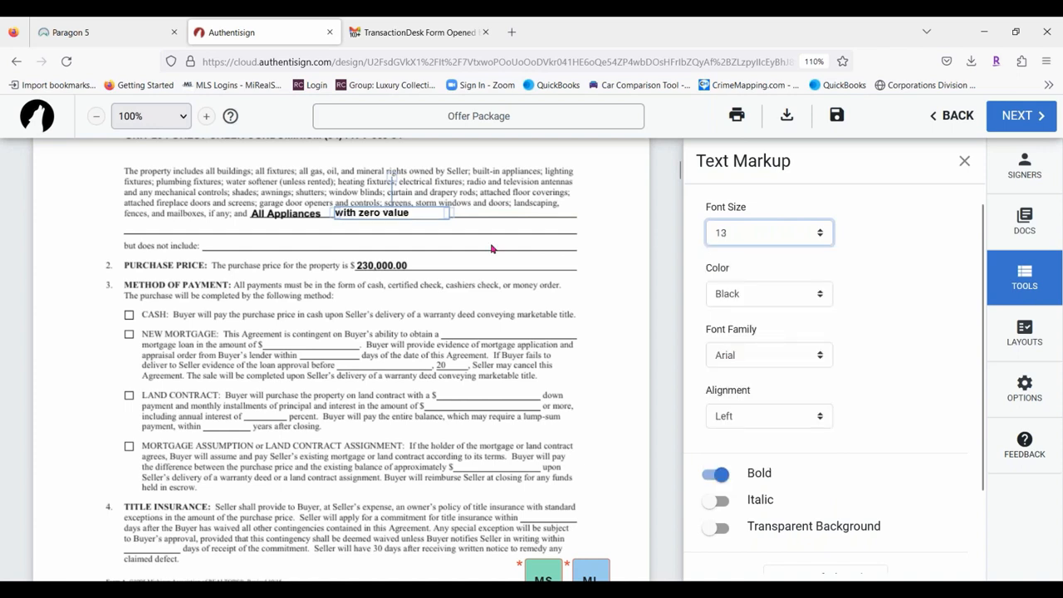
left_click(411, 213)
left_click_drag(416, 213, 410, 215)
Give the text box a transparent background and align it right after All Appliances.
right_click(411, 216)
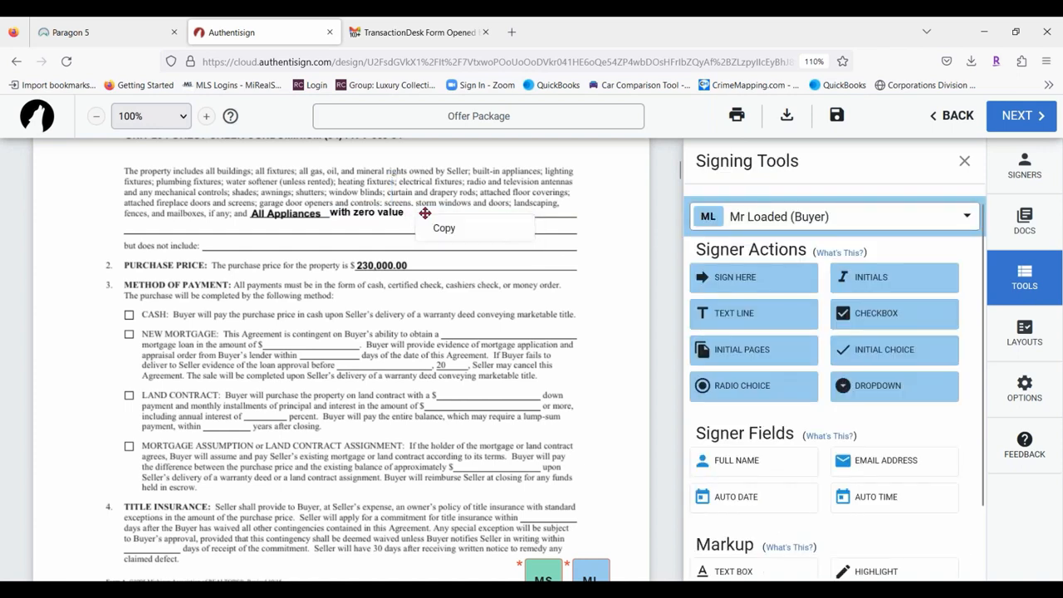
left_click(376, 213)
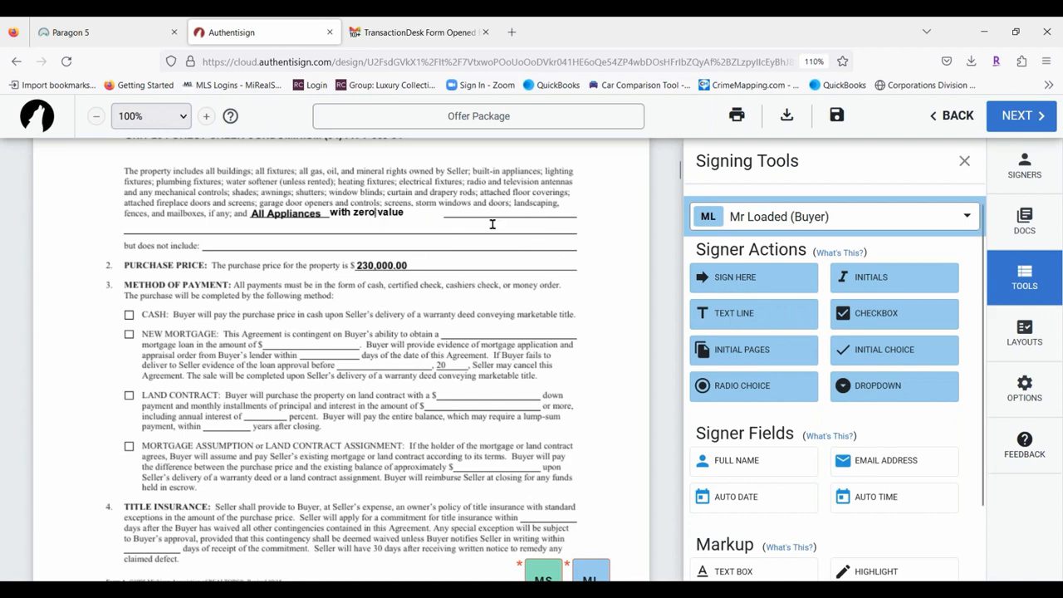
left_click(428, 212)
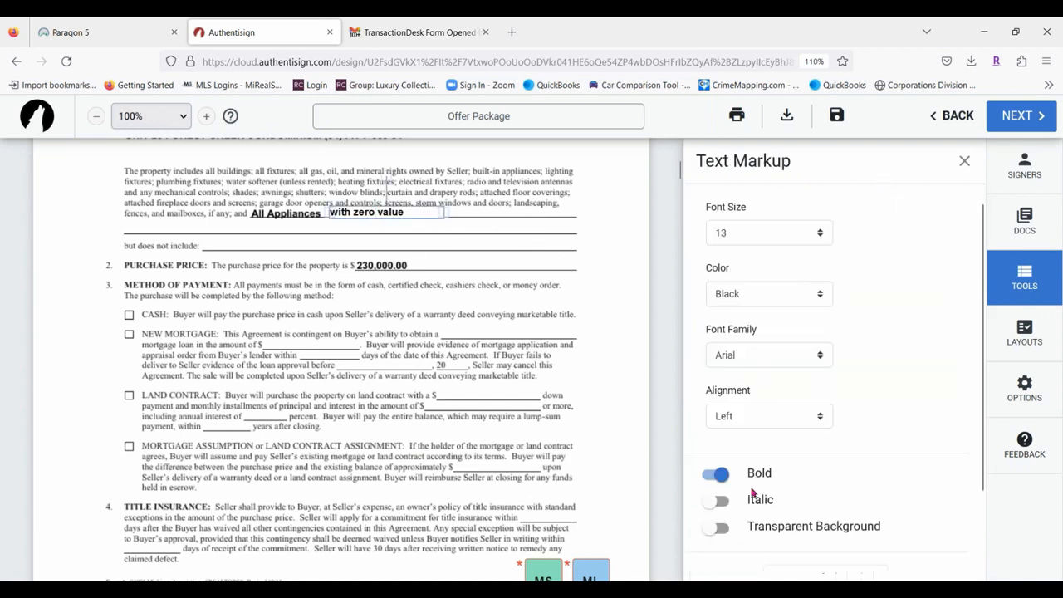
left_click(714, 528)
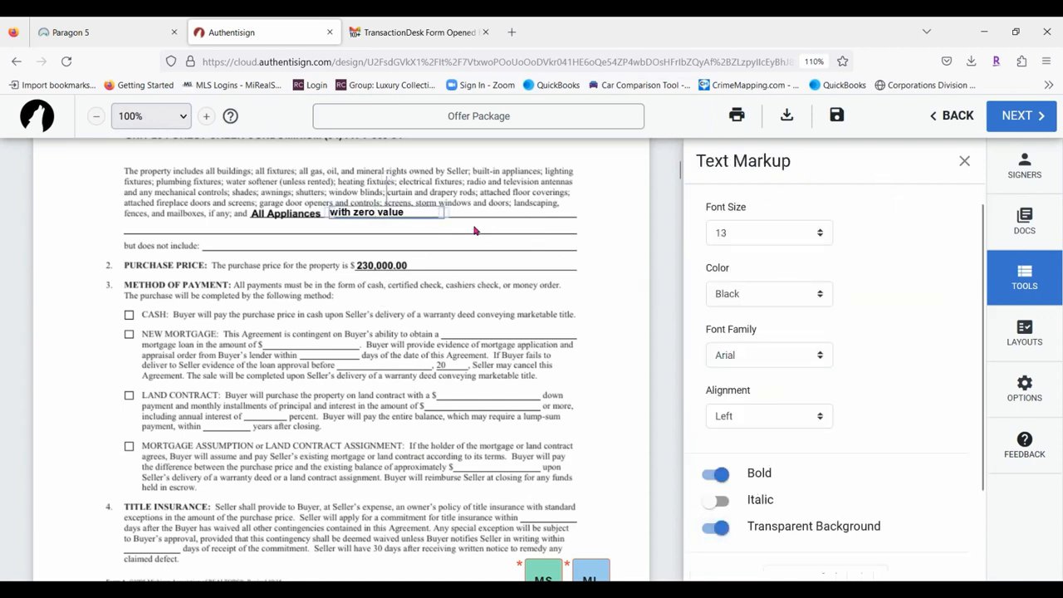
left_click_drag(391, 212, 389, 214)
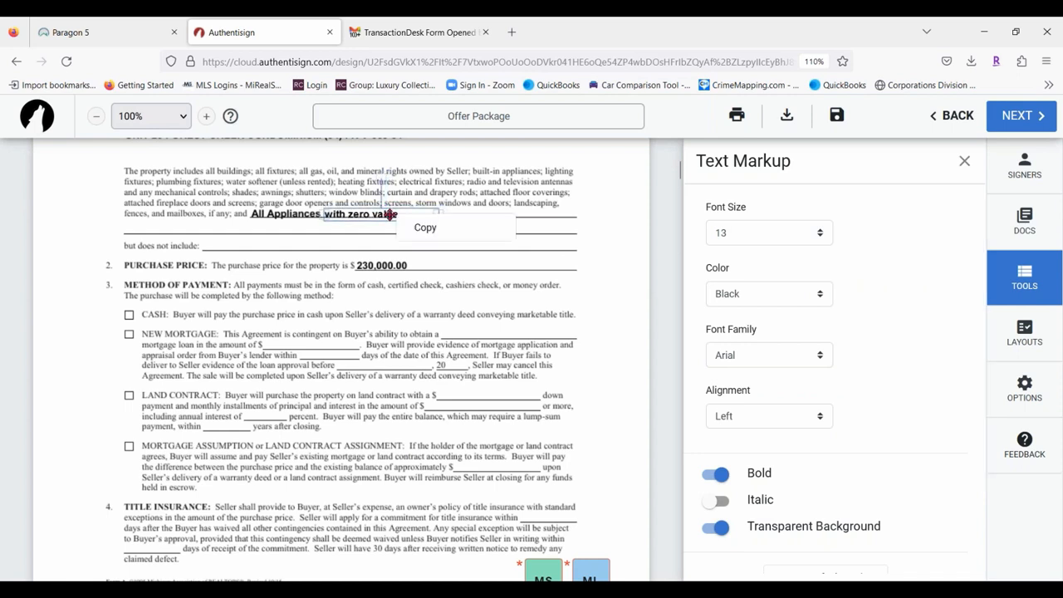
left_click(293, 261)
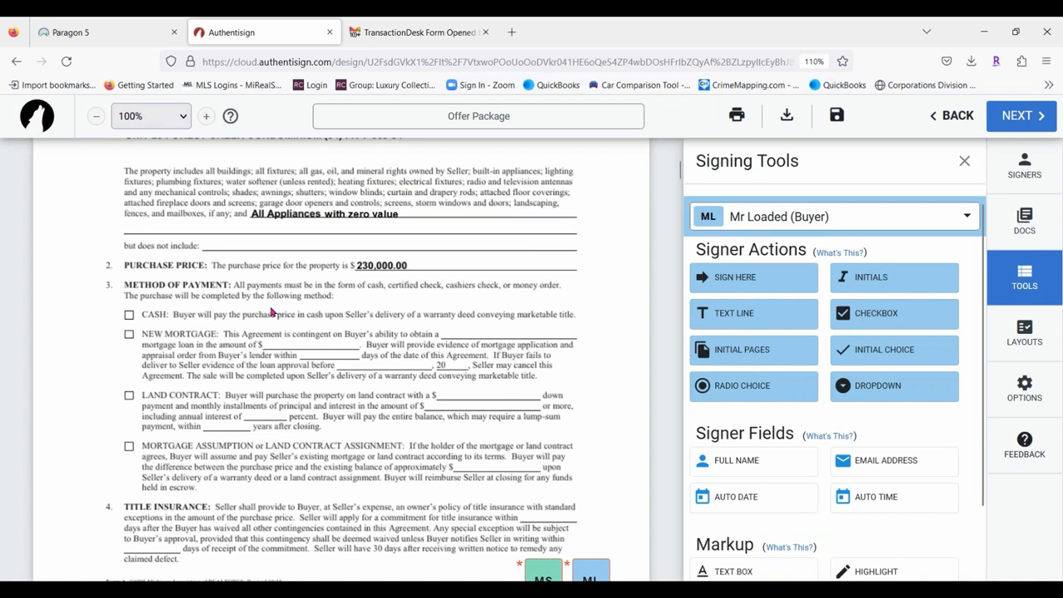
Draw a red line through the first line of paragraph 19, LIMITATION.
scroll(864, 444, "down", 2)
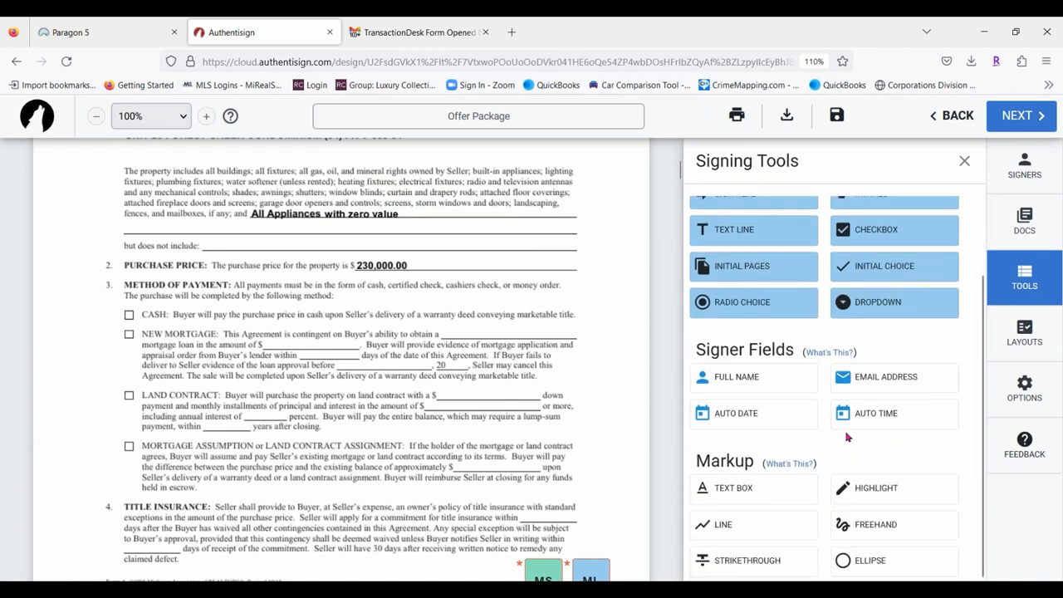
left_click(757, 529)
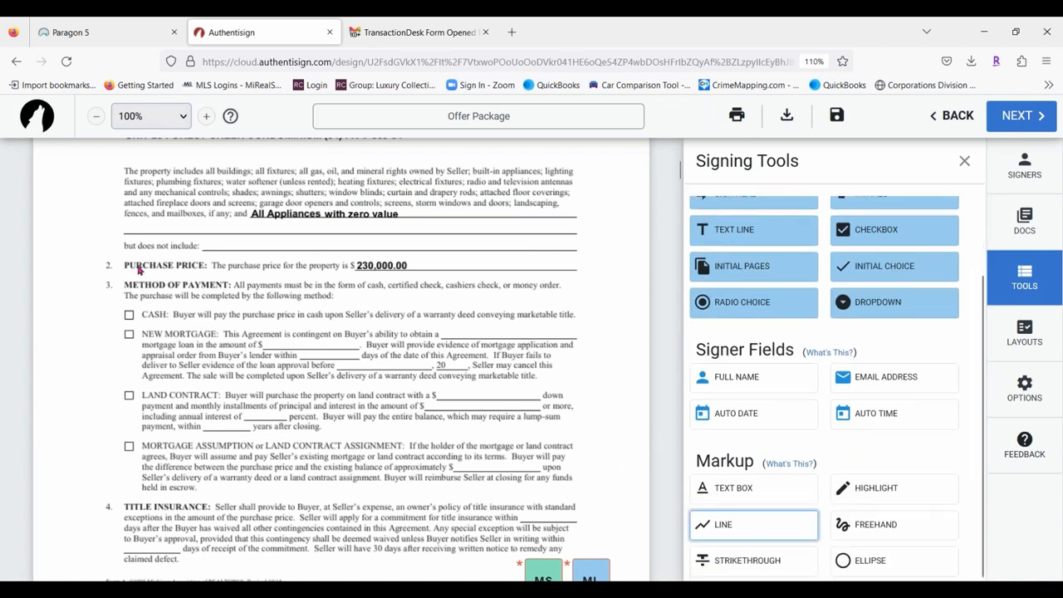
scroll(177, 333, "down", 2)
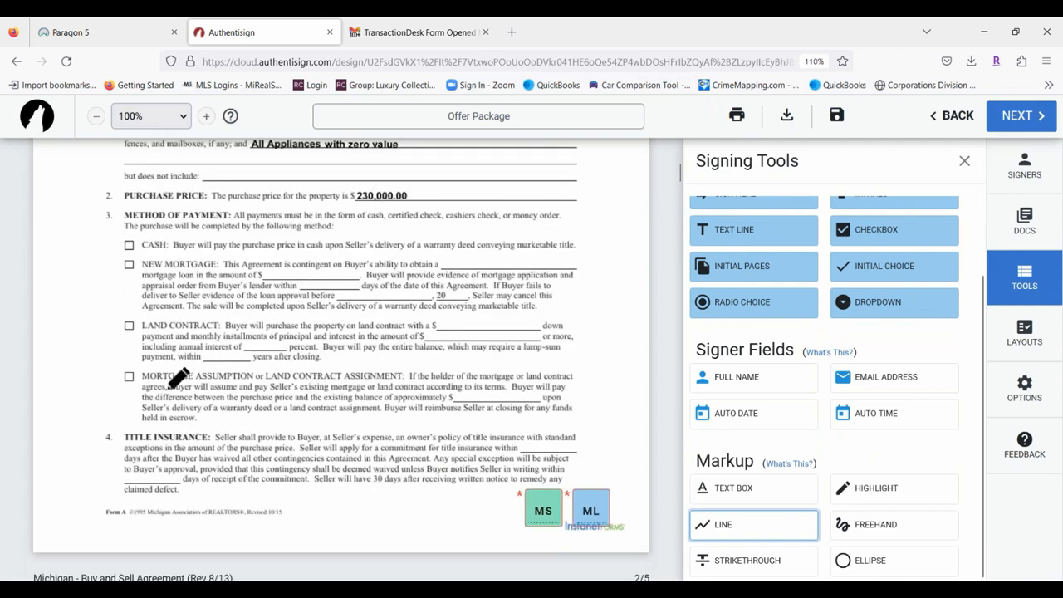
scroll(199, 279, "down", 6)
scroll(200, 279, "down", 4)
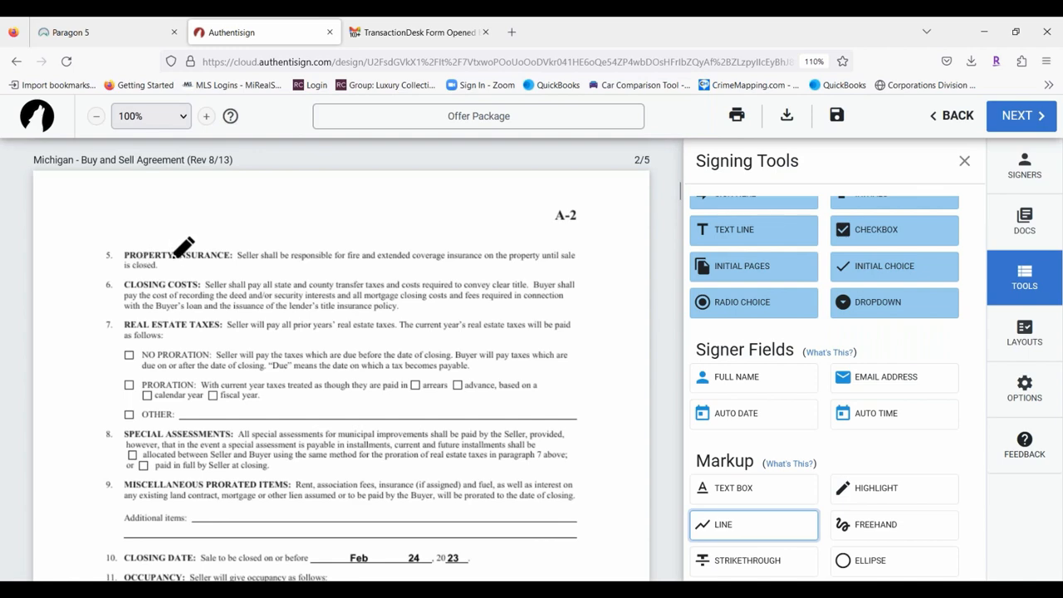
scroll(180, 246, "down", 3)
scroll(249, 258, "down", 7)
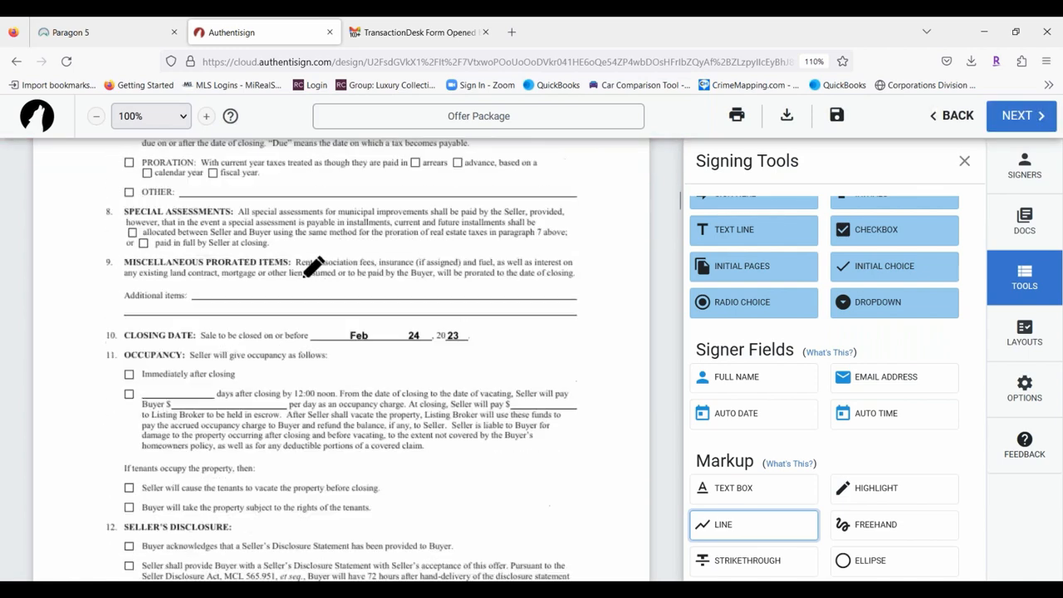
scroll(261, 246, "down", 11)
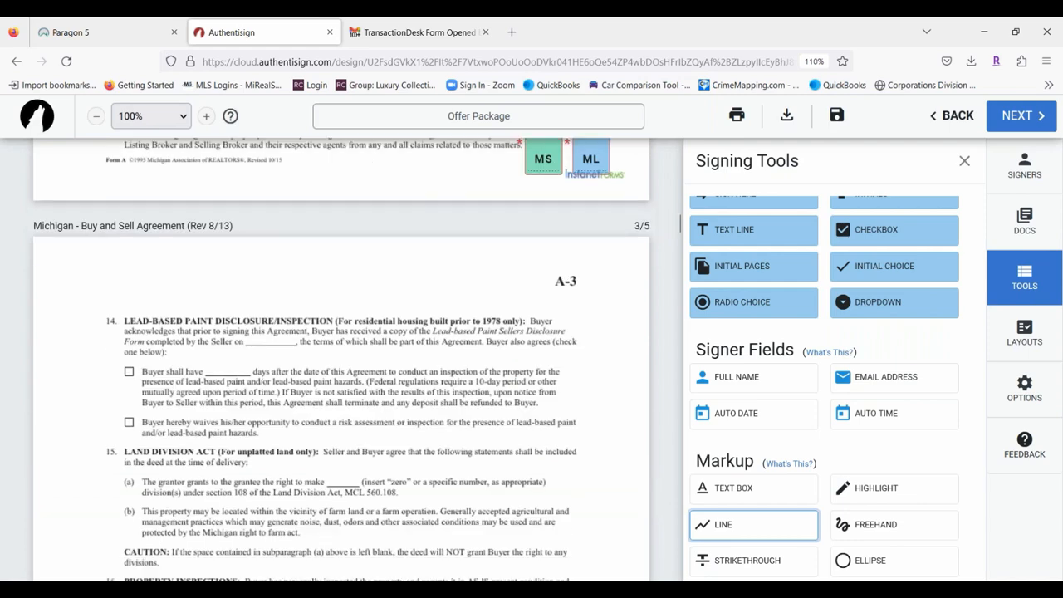
scroll(249, 247, "down", 7)
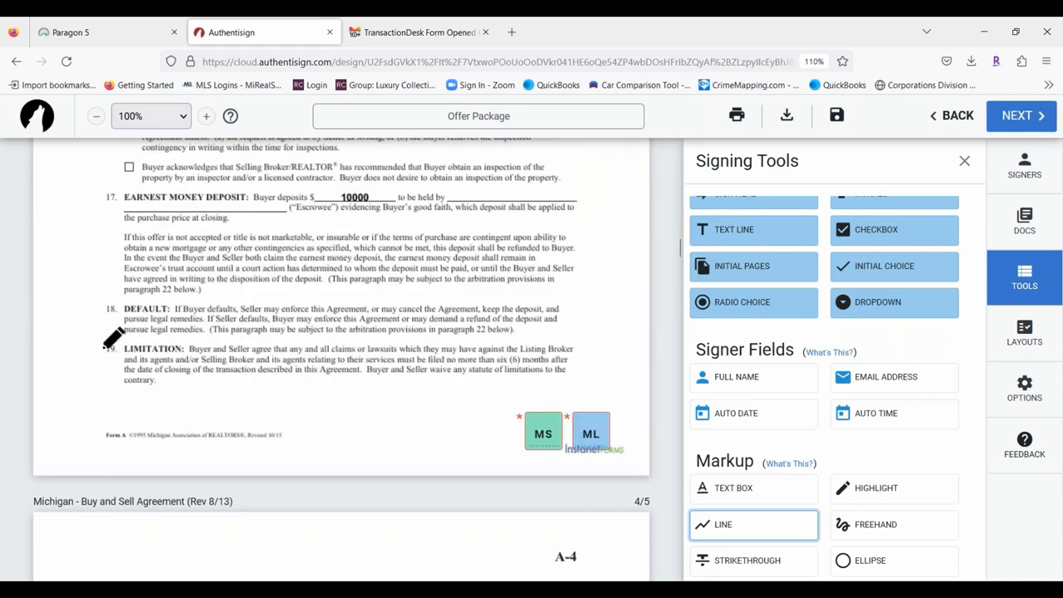
mouse_move(102, 348)
left_mouse_down()
mouse_move(591, 351)
mouse_move(580, 346)
left_mouse_up()
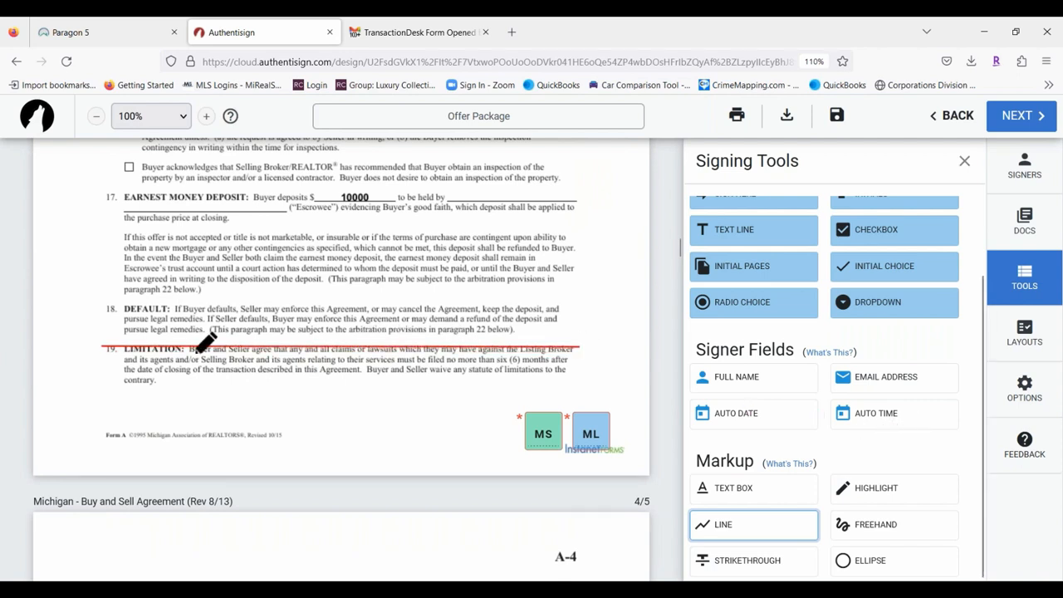
left_click(303, 346)
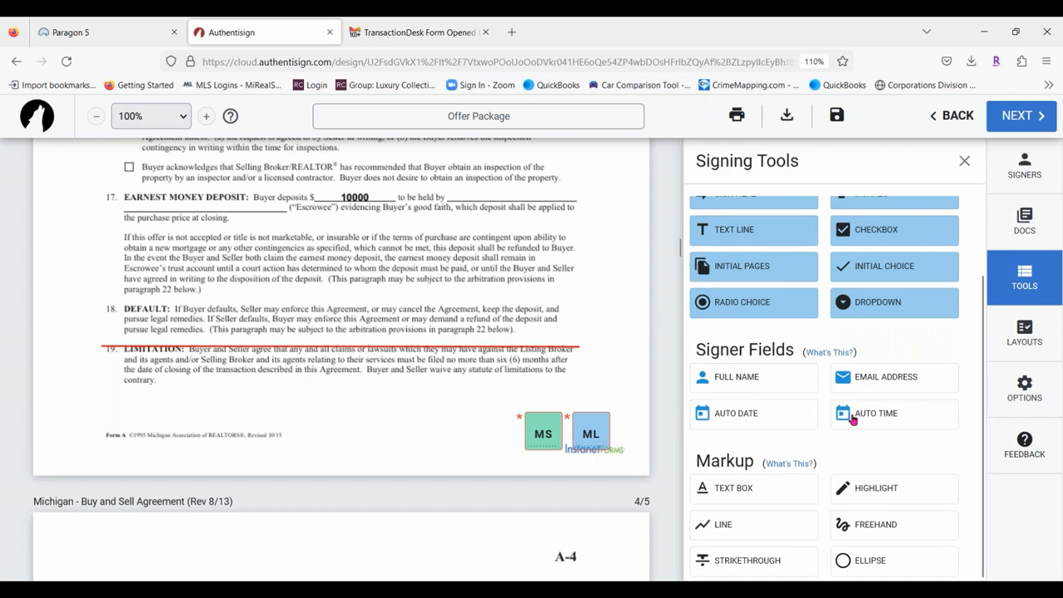
Set the red strikethrough line's stroke width to 4.
left_click(370, 346)
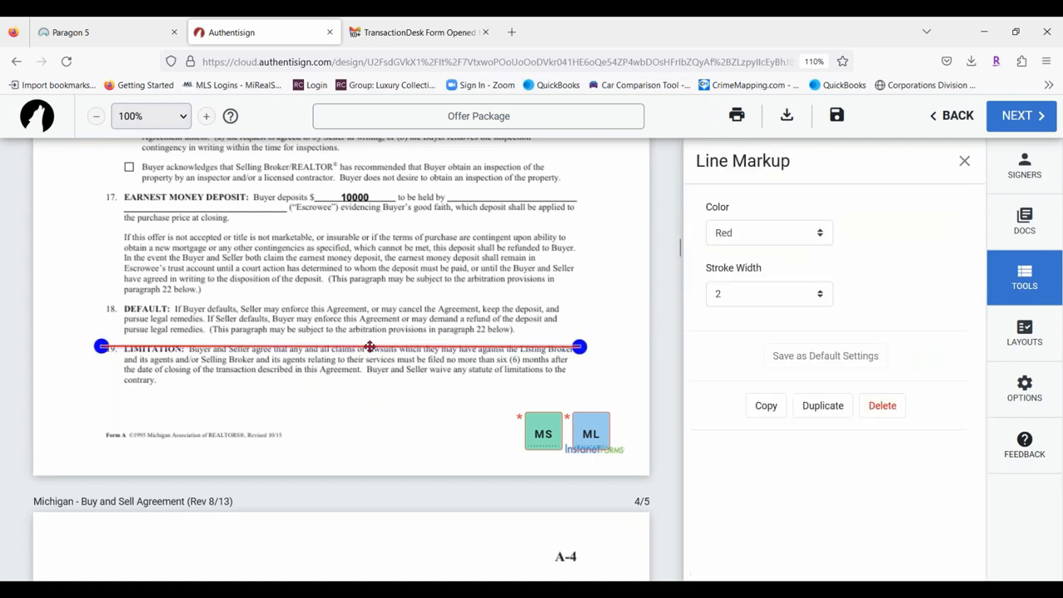
left_click_drag(370, 347, 369, 349)
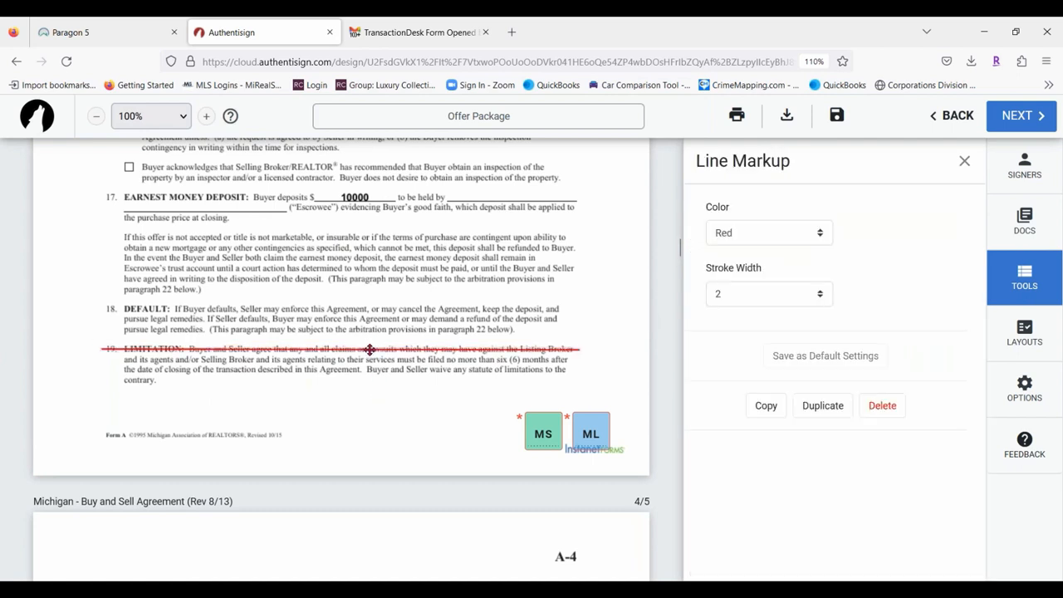
left_click(818, 293)
left_click(720, 373)
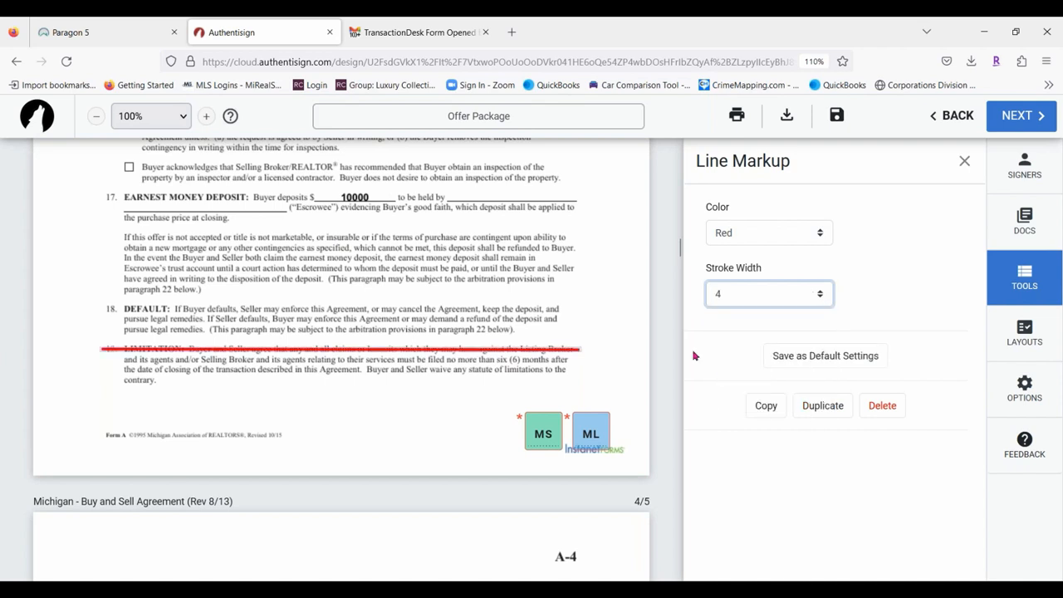
left_click(588, 379)
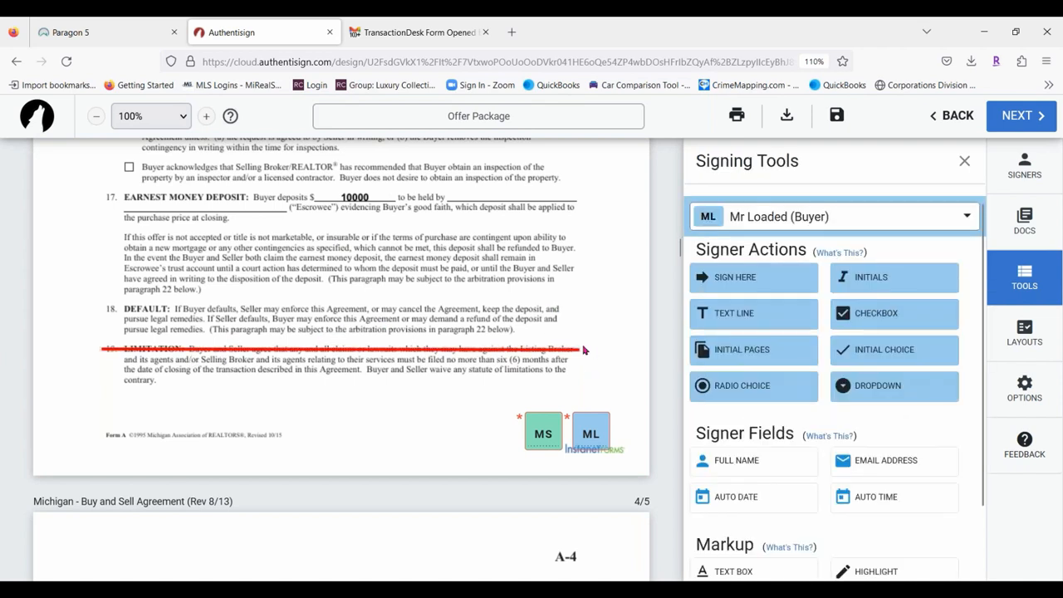
scroll(901, 316, "down", 2)
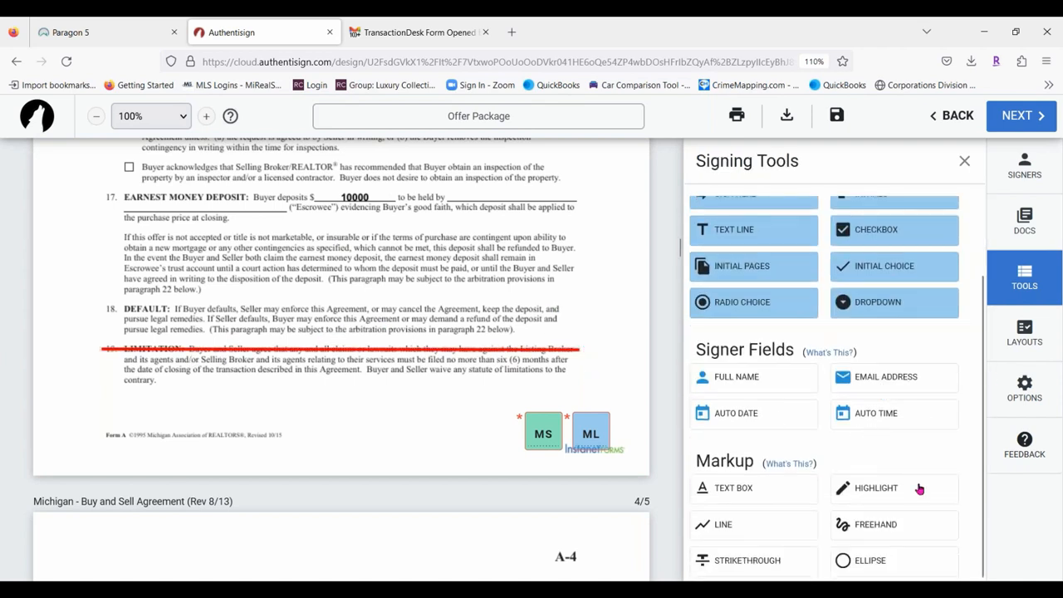
Highlight paragraph 17 in yellow and scribble freehand across paragraphs 17–19.
left_click(893, 490)
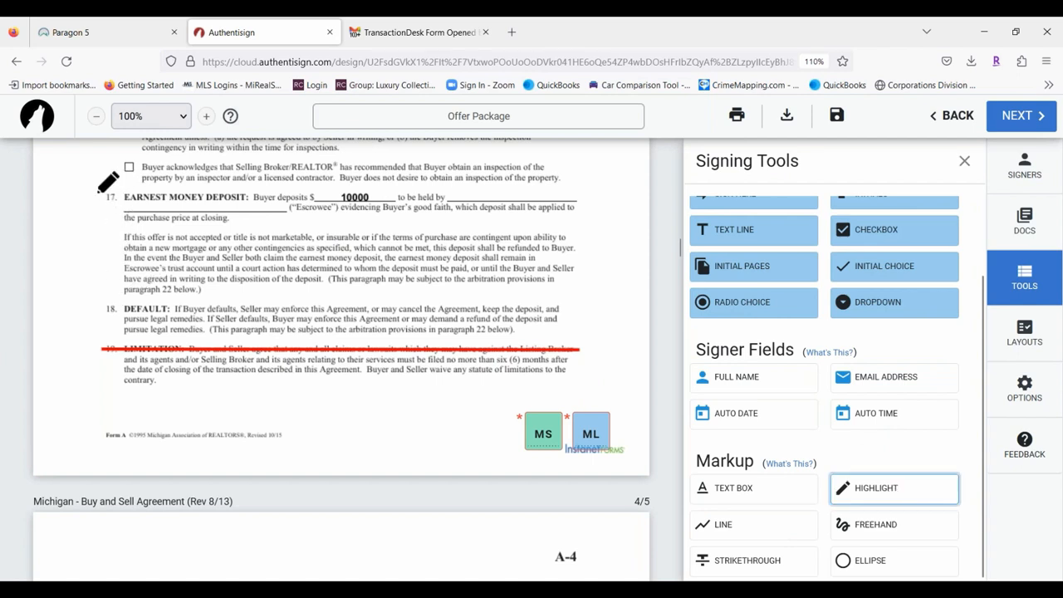
left_click_drag(98, 192, 598, 228)
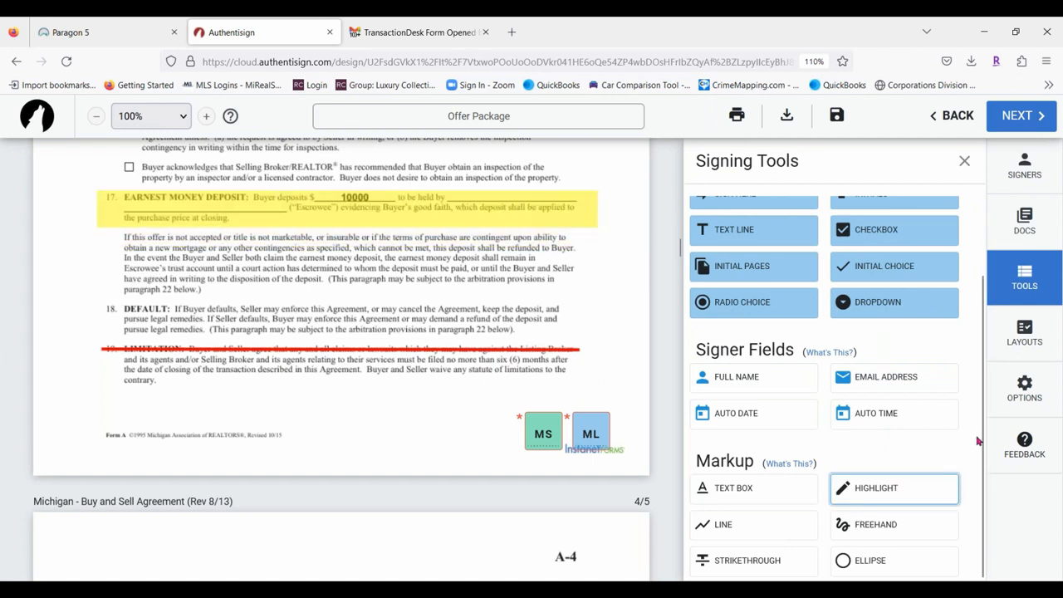
left_click(864, 525)
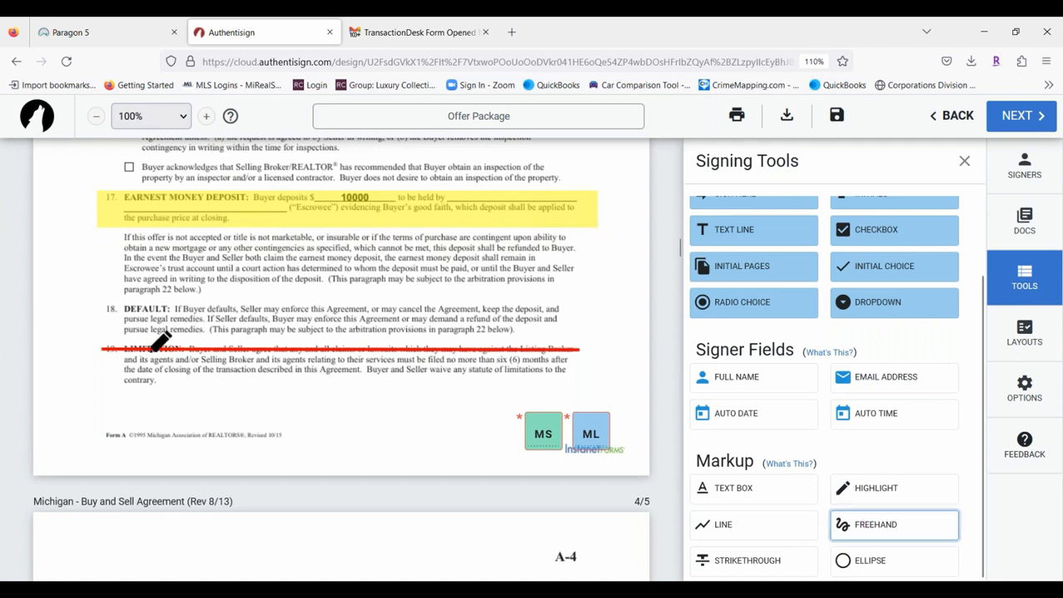
mouse_move(88, 234)
left_mouse_down()
mouse_move(456, 263)
mouse_move(583, 243)
left_mouse_up()
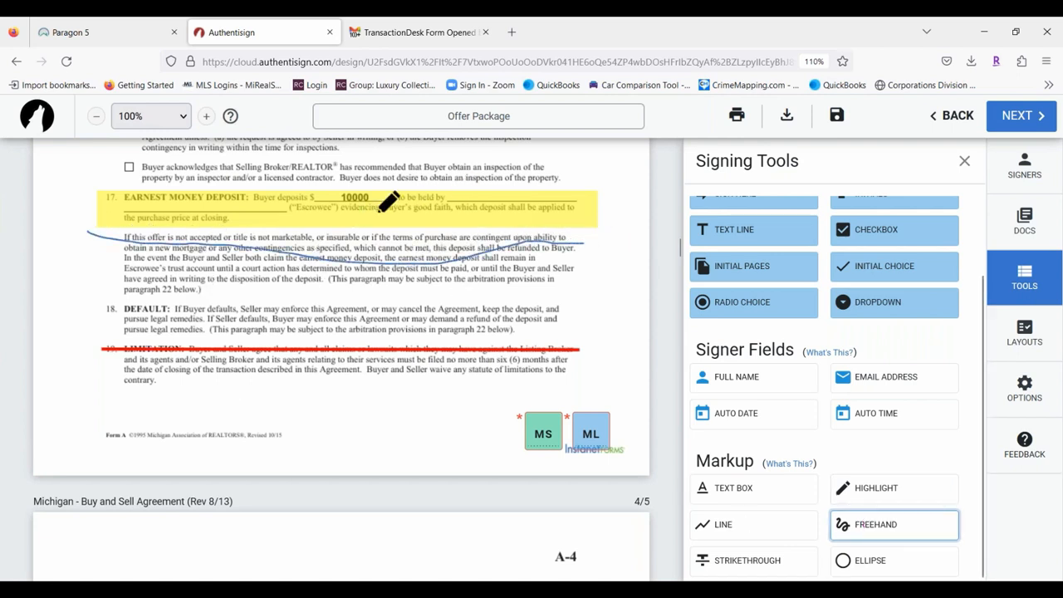
mouse_move(124, 290)
left_mouse_down()
mouse_move(580, 349)
mouse_move(260, 339)
mouse_move(449, 299)
left_mouse_up()
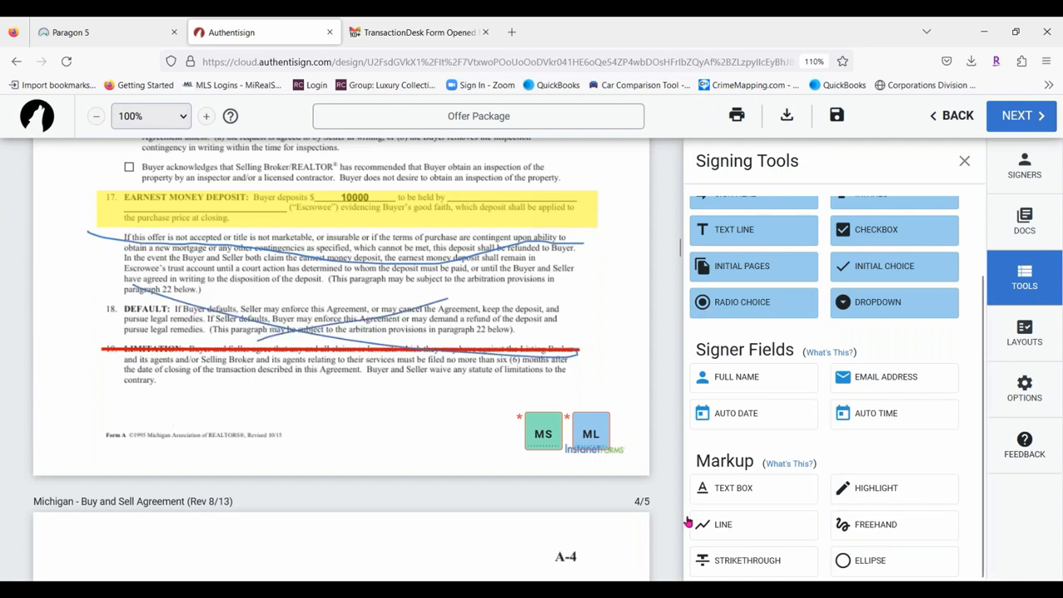
Circle CAUTION in paragraph 15 with an ellipse and make it blue.
left_click(869, 565)
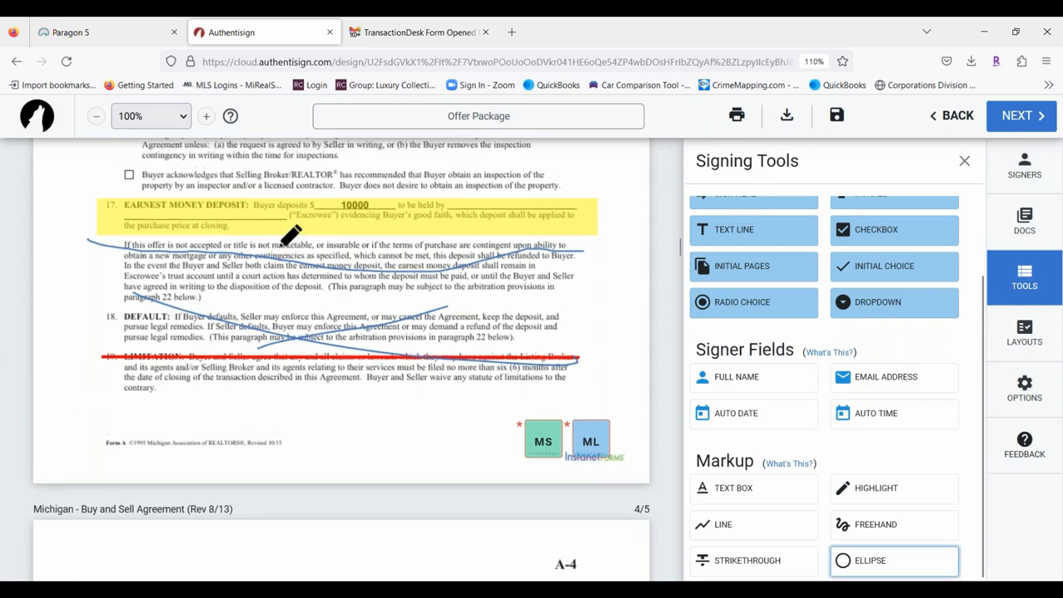
scroll(290, 235, "up", 3)
left_click_drag(111, 264, 192, 285)
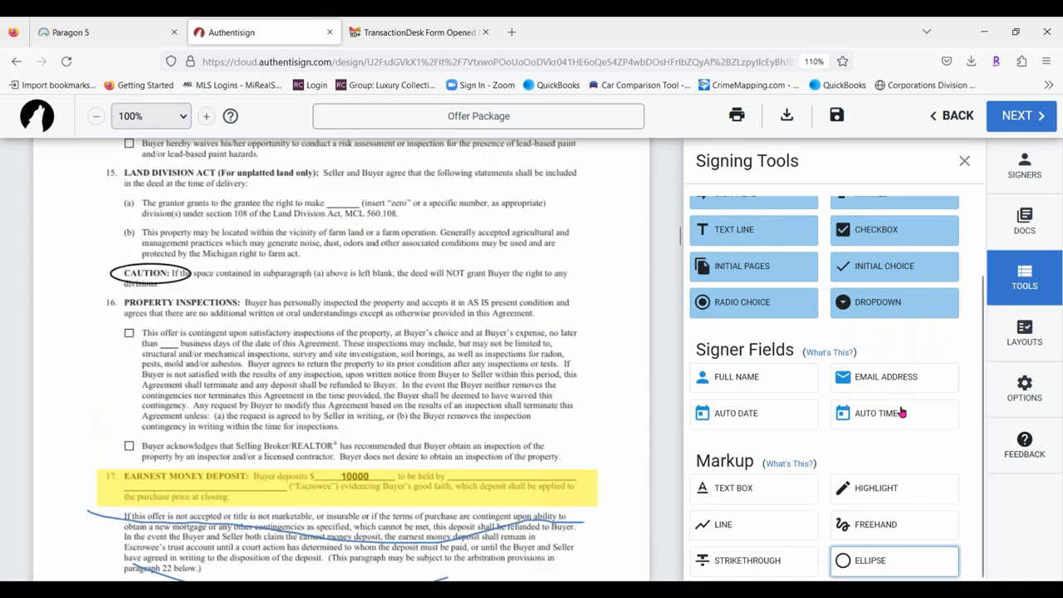
left_click(171, 273)
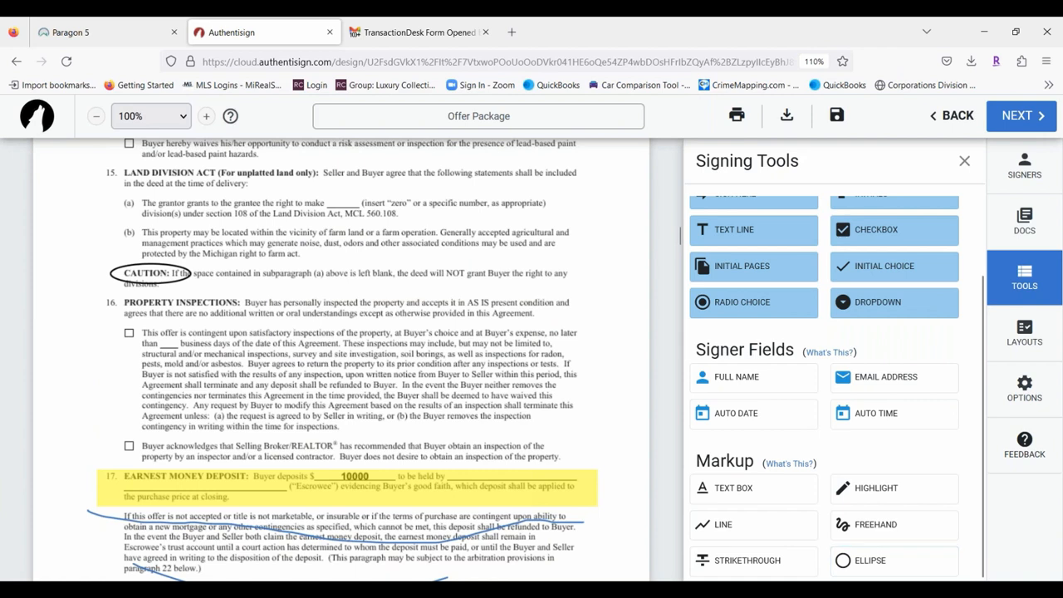
left_click(143, 275)
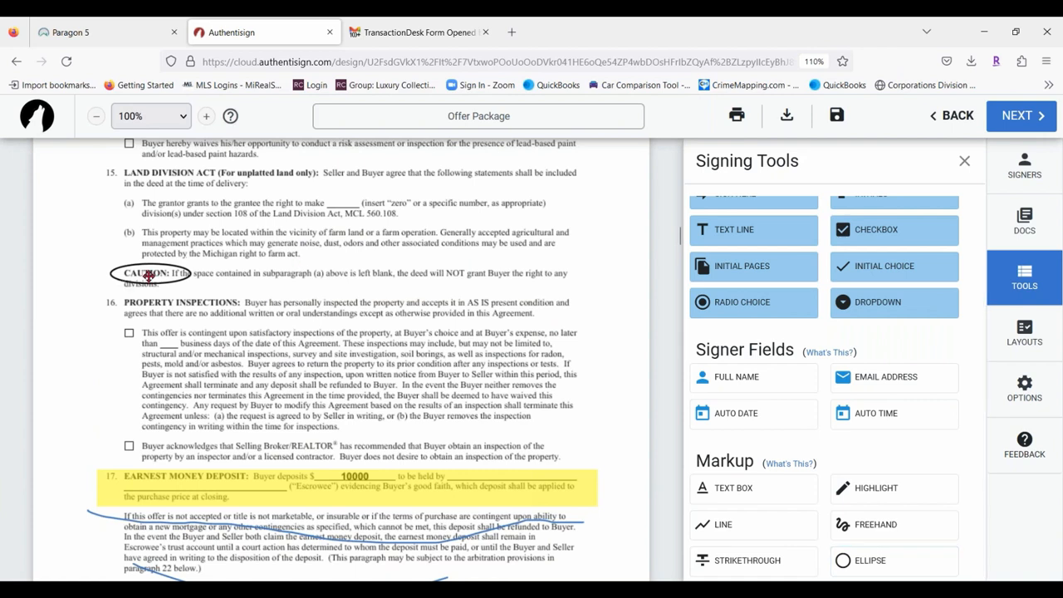
left_click(771, 235)
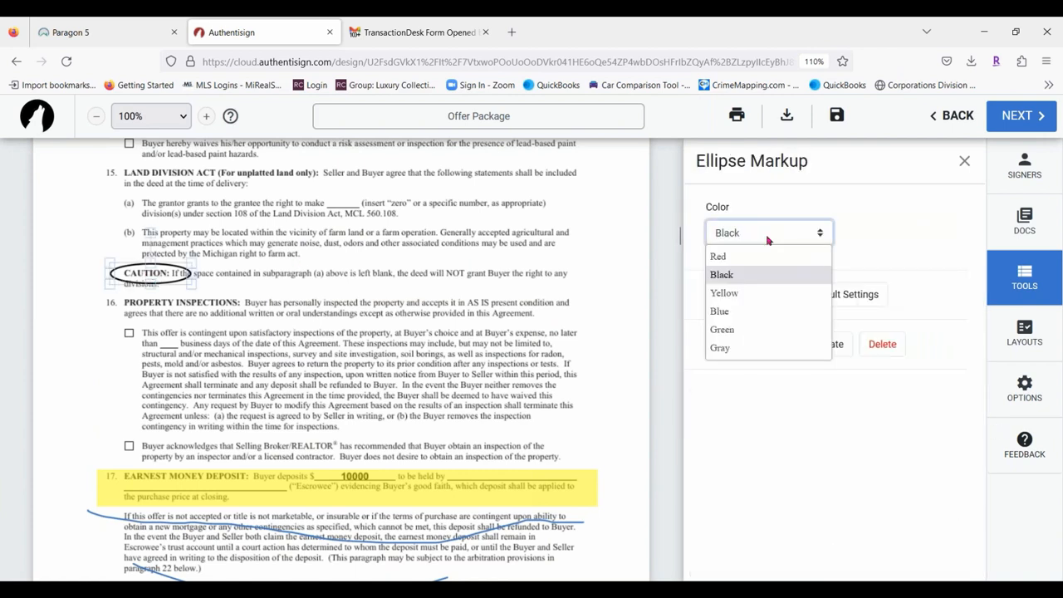
left_click(740, 312)
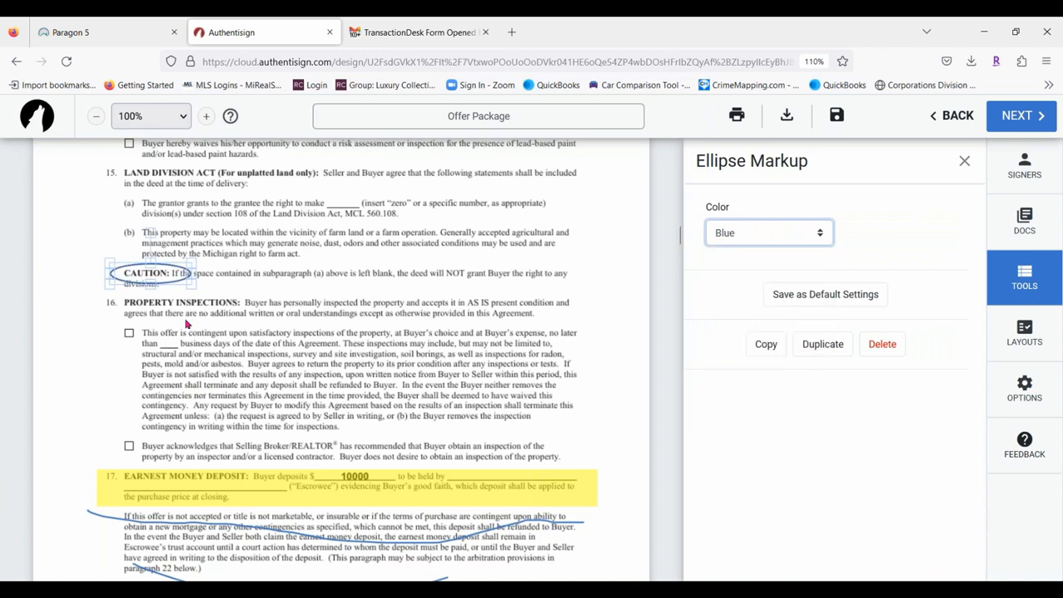
left_click(284, 317)
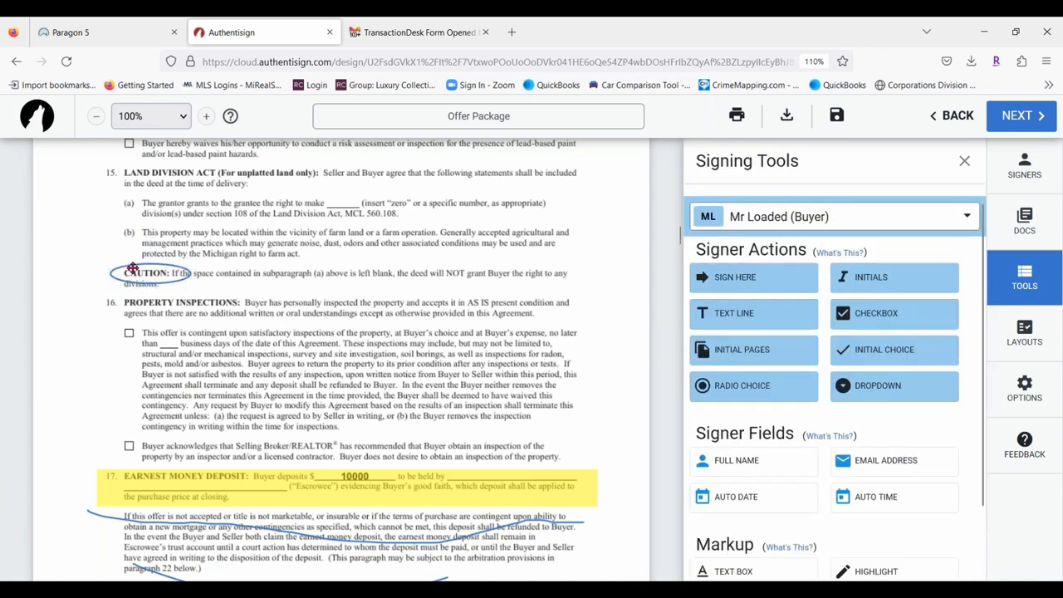
mouse_move(131, 267)
left_mouse_down()
mouse_move(138, 193)
mouse_move(149, 197)
mouse_move(154, 271)
mouse_move(143, 272)
left_mouse_up()
scroll(932, 558, "down", 2)
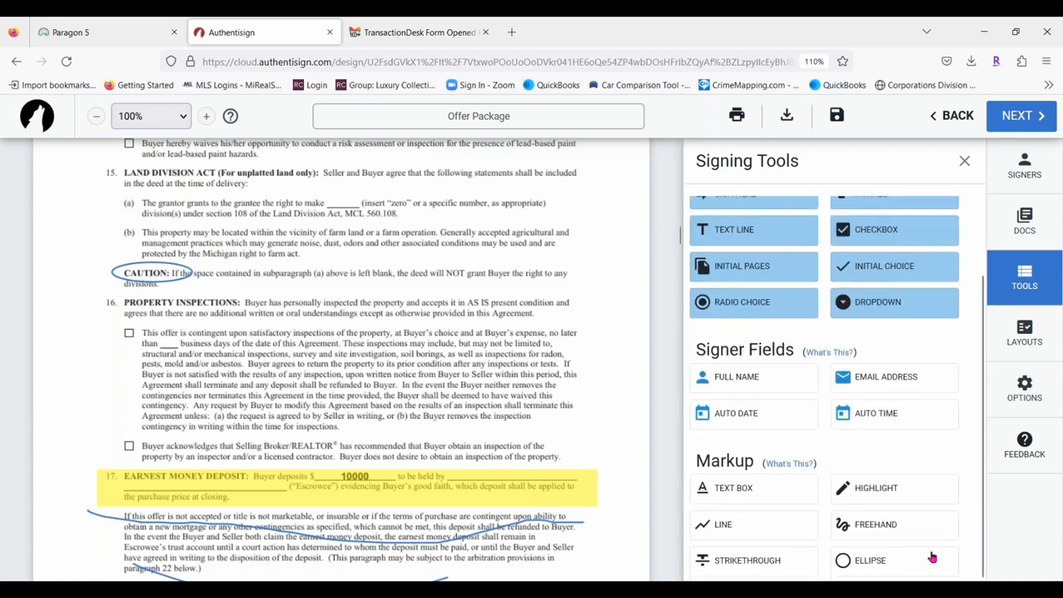
Strike through the heading and second line of paragraph 16, PROPERTY INSPECTIONS.
left_click(771, 561)
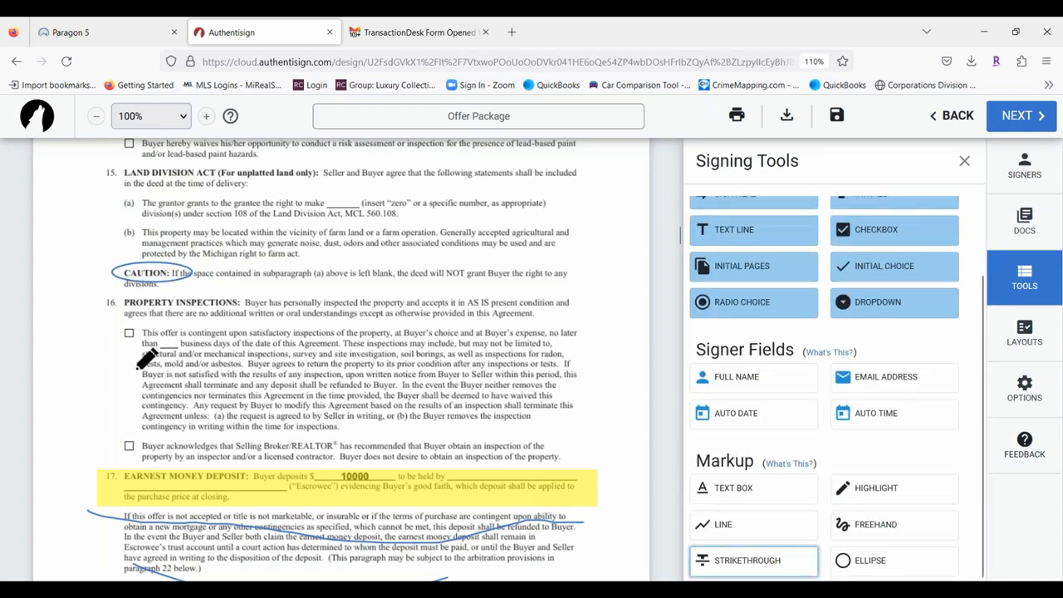
mouse_move(109, 301)
left_mouse_down()
mouse_move(601, 302)
mouse_move(576, 302)
left_mouse_up()
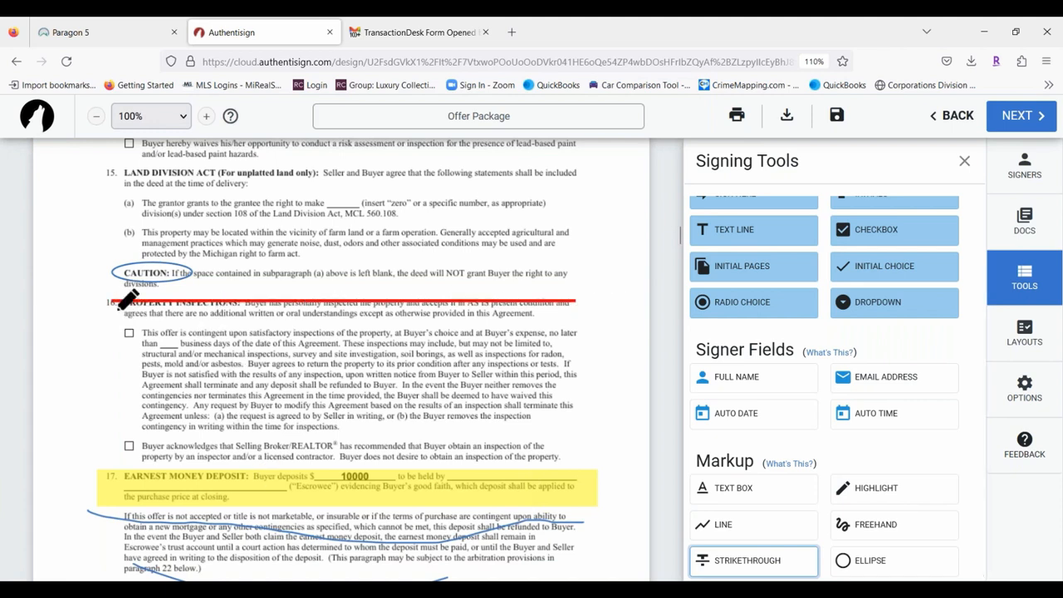
left_click_drag(120, 313, 533, 314)
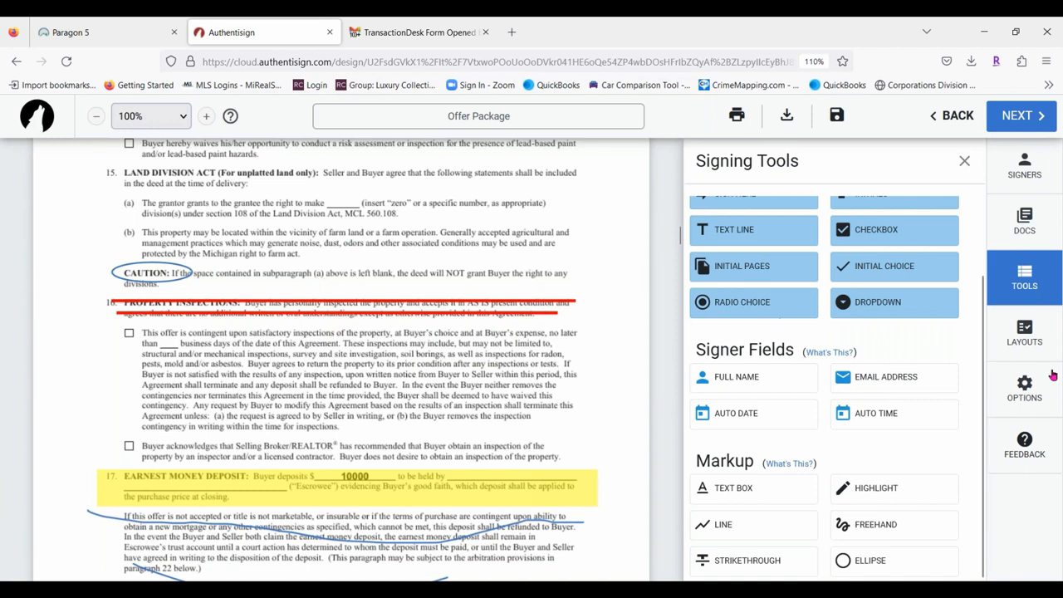
scroll(860, 424, "up", 2)
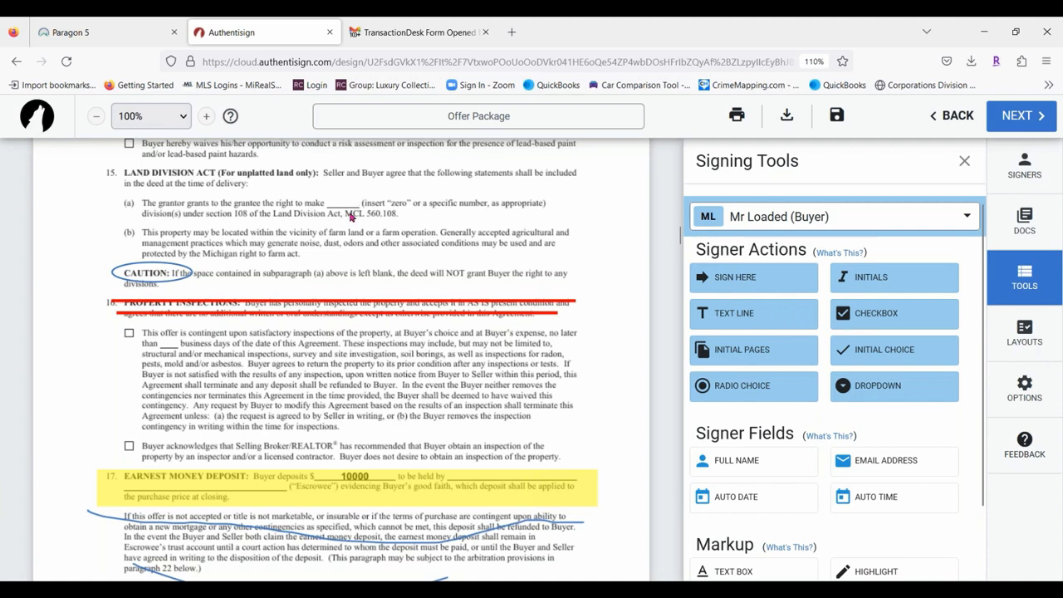
scroll(349, 216, "up", 20)
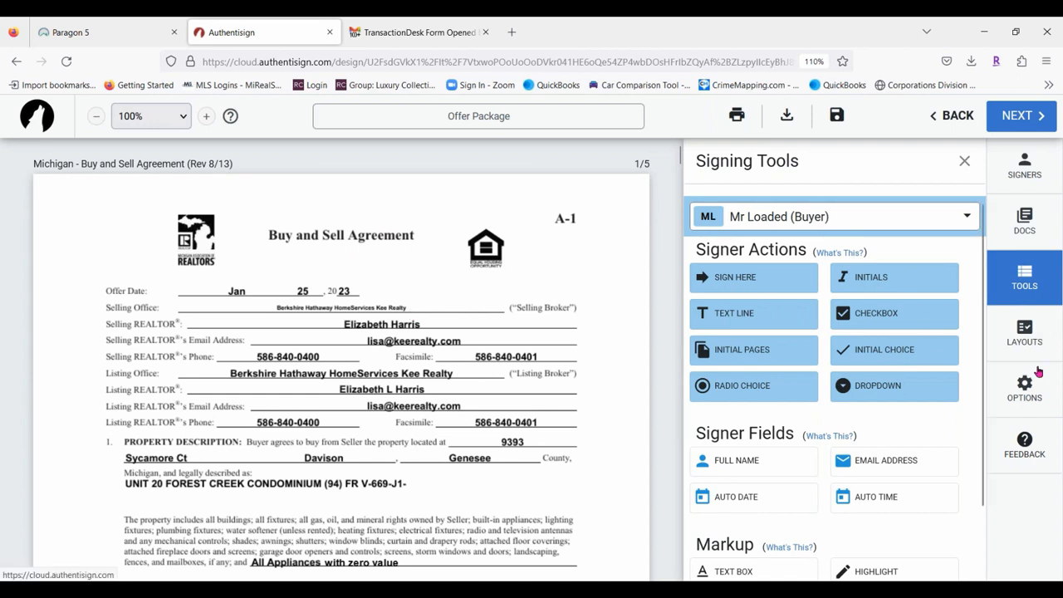
In Layouts options, decline Change Signature with I DO NOT ACCEPT and open Signing Details.
left_click(1027, 330)
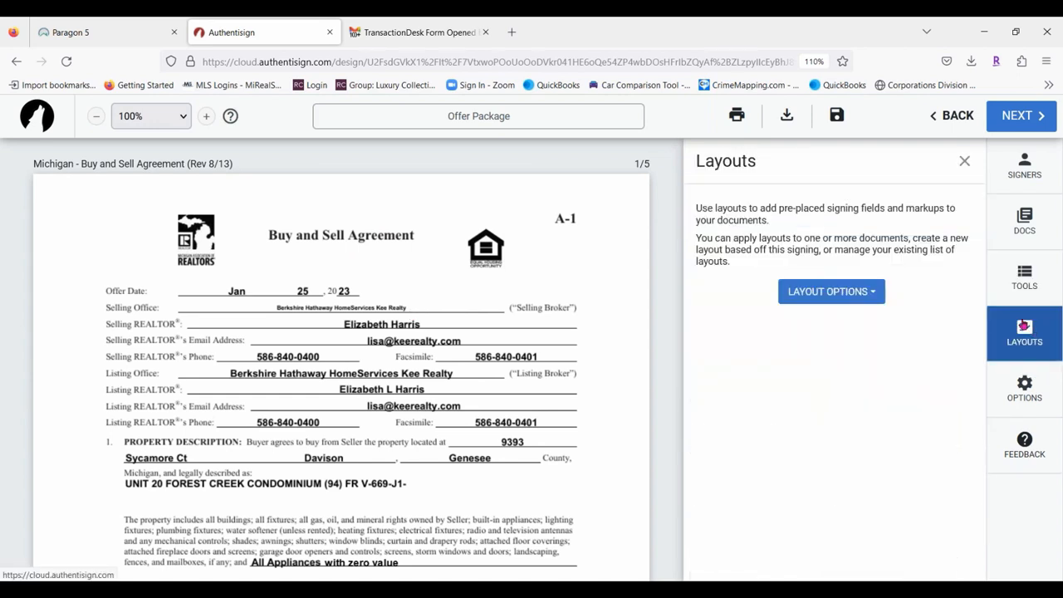
left_click(875, 294)
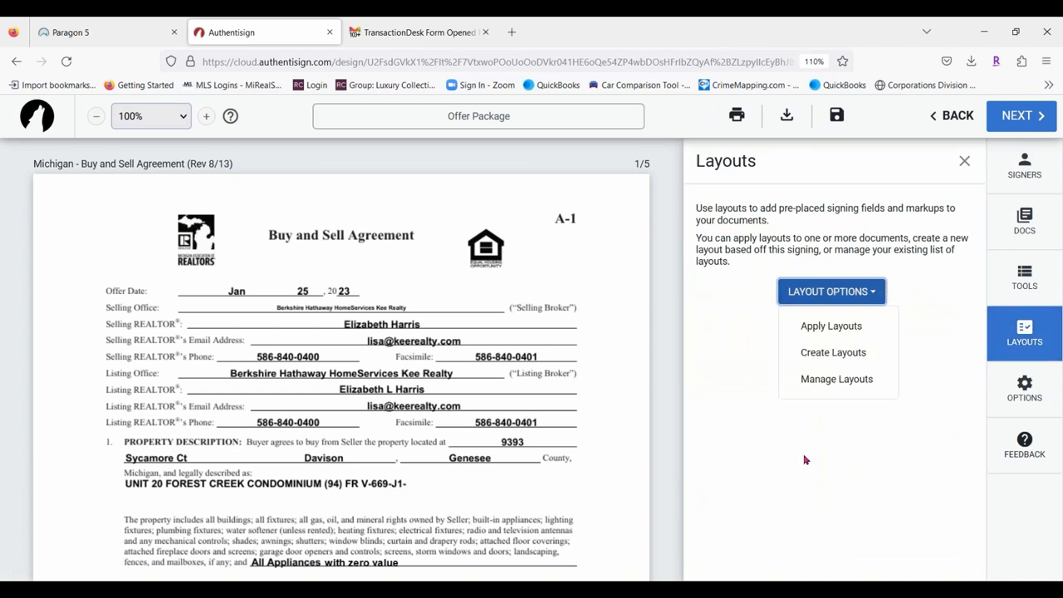
left_click(1025, 388)
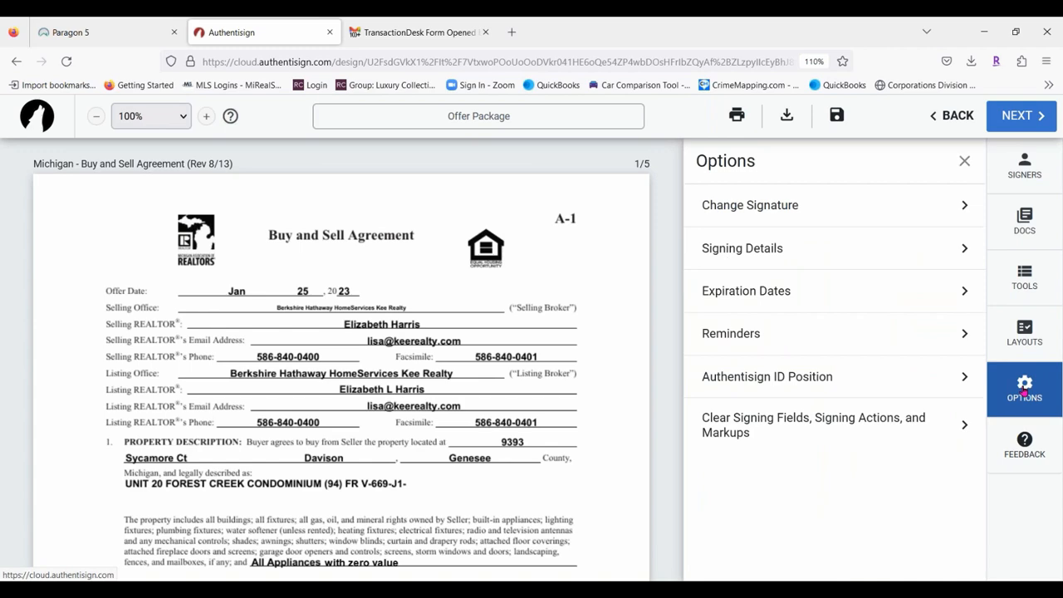
left_click(796, 211)
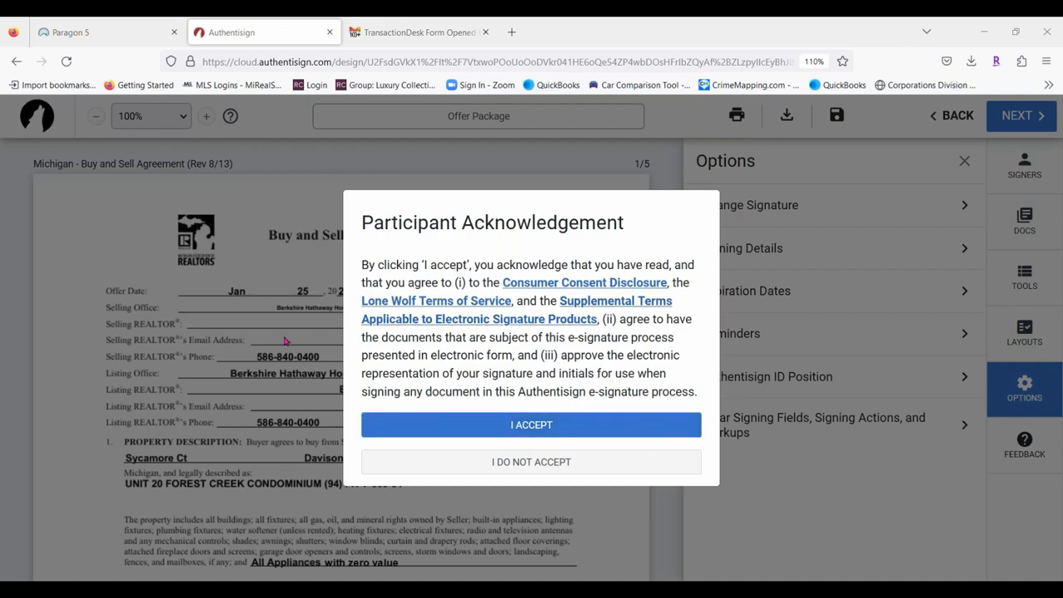
left_click(527, 468)
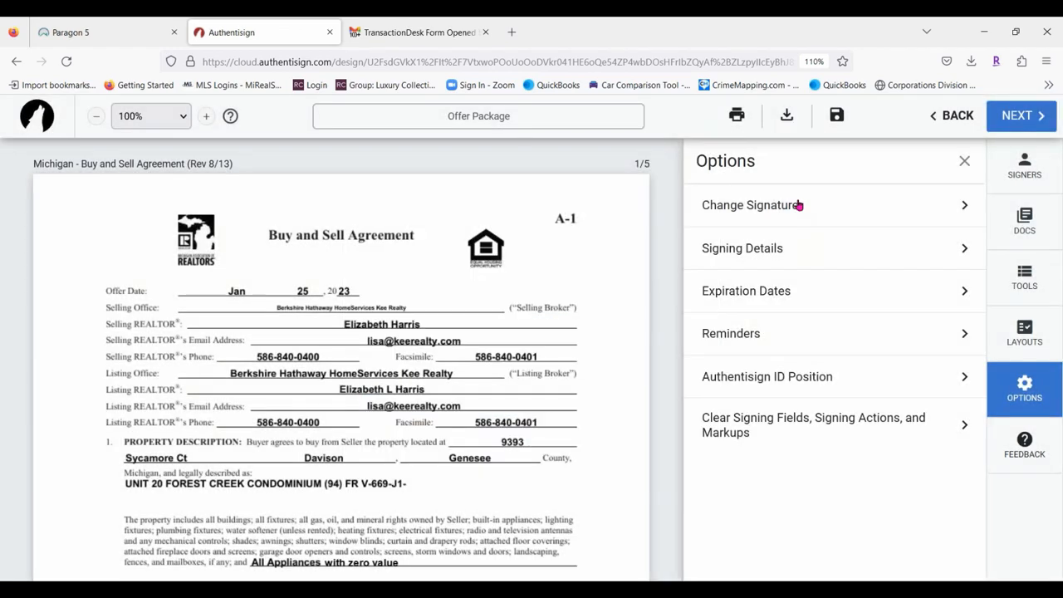
left_click(769, 252)
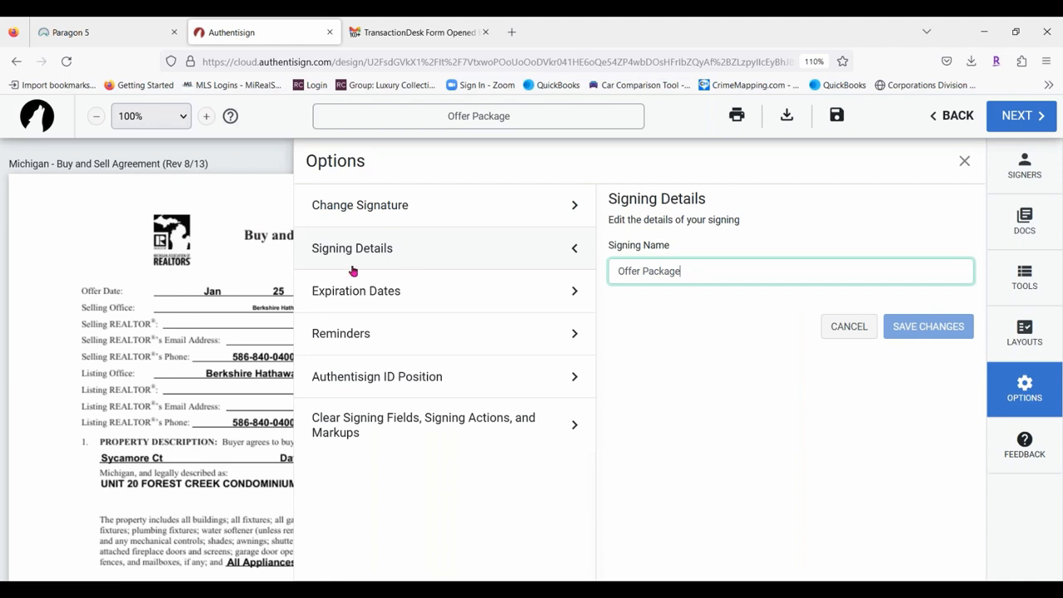
left_click(387, 290)
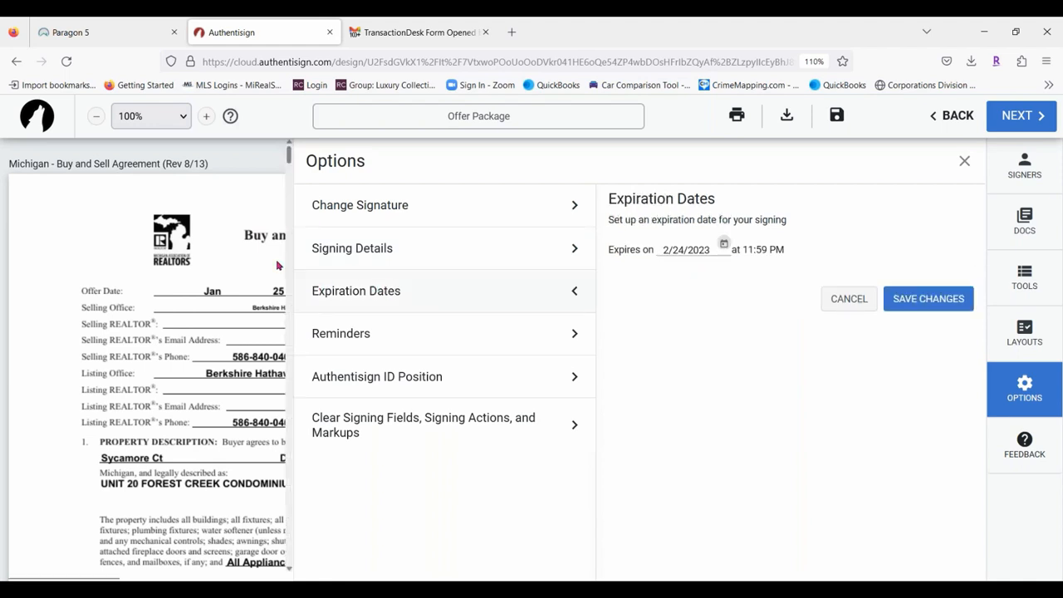
left_click(362, 314)
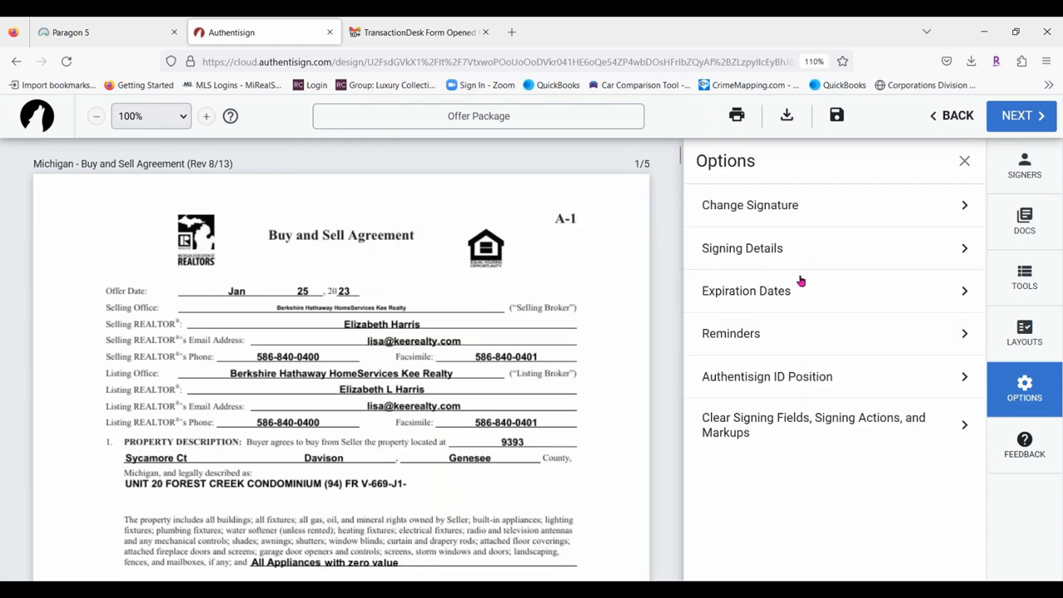
left_click(776, 249)
left_click(402, 330)
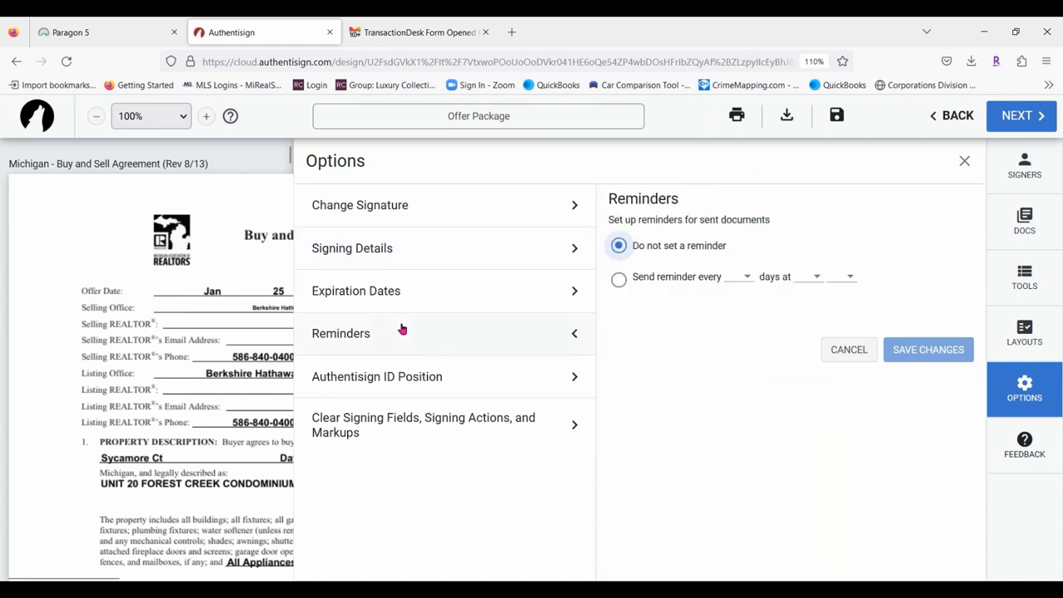
left_click(619, 279)
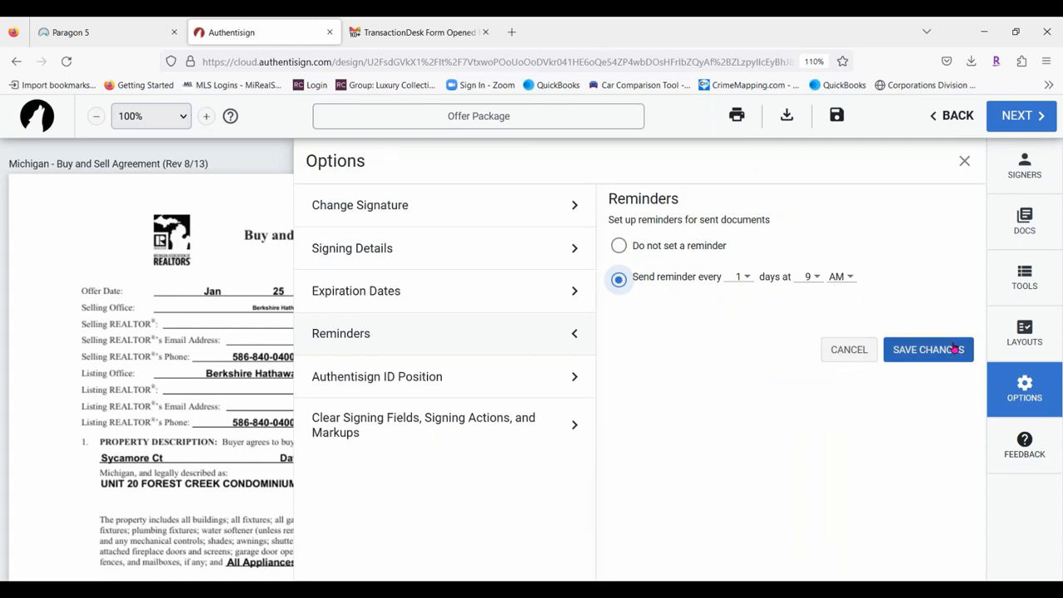
left_click(956, 350)
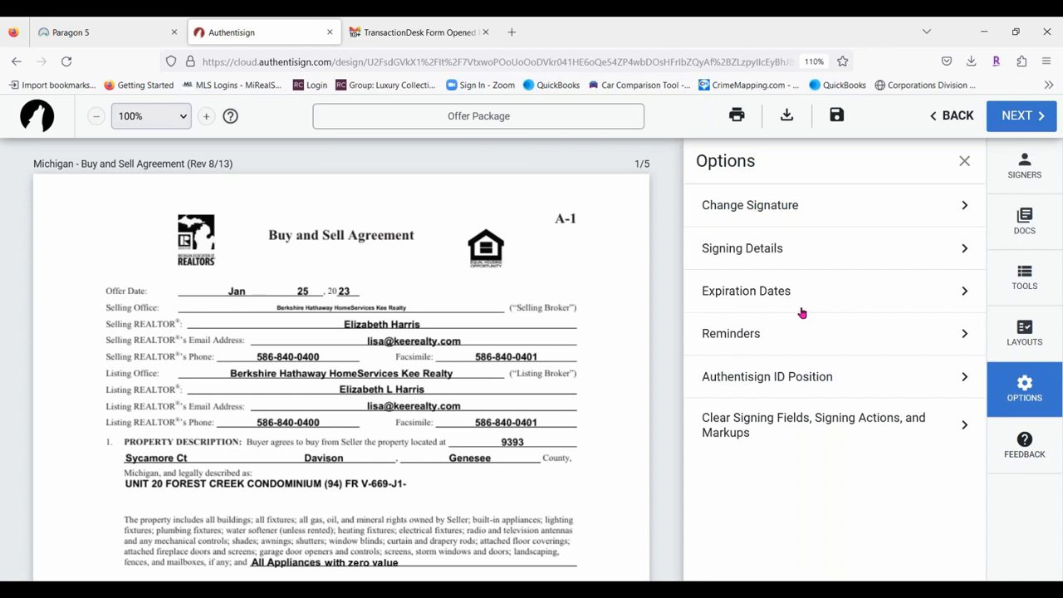
left_click(782, 379)
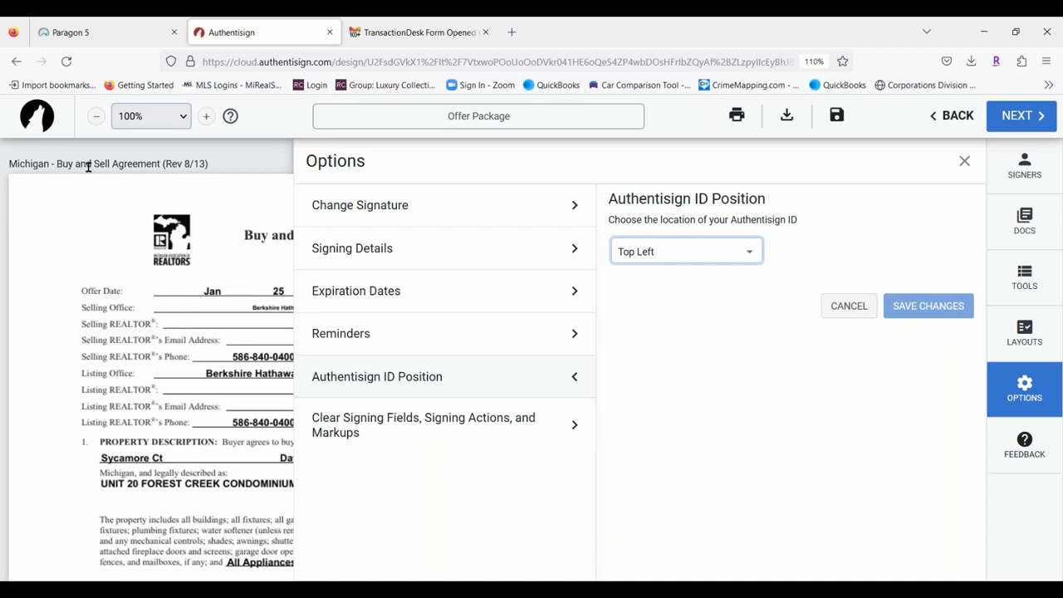
left_click(743, 263)
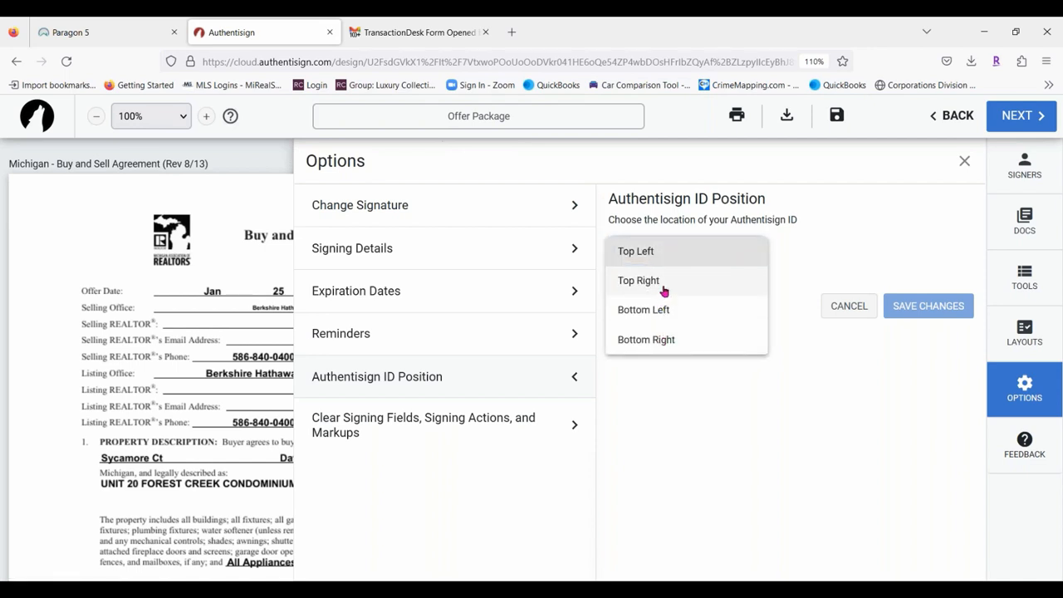
left_click(827, 306)
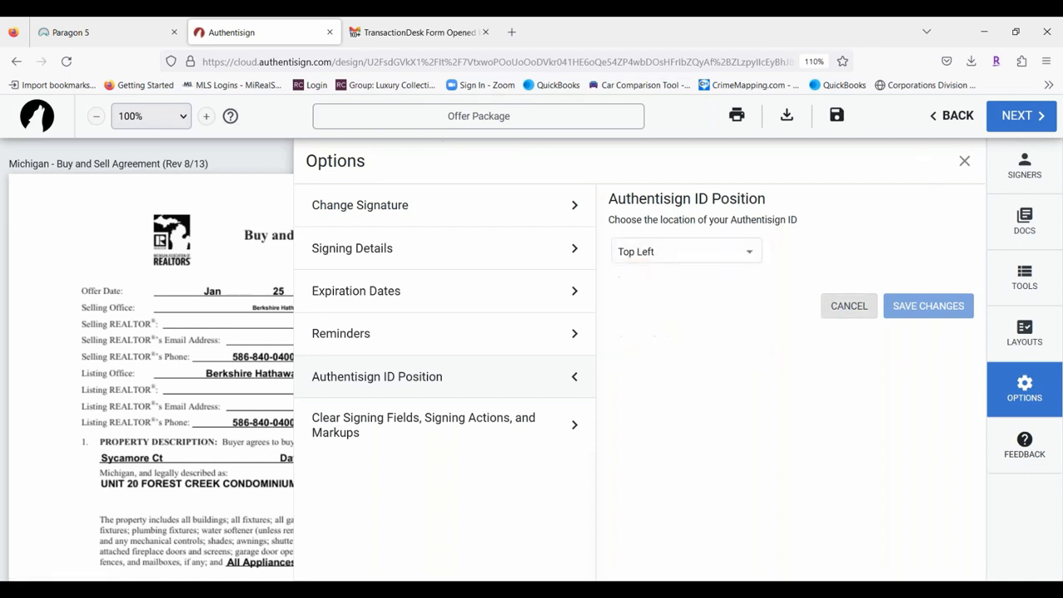
left_click(388, 428)
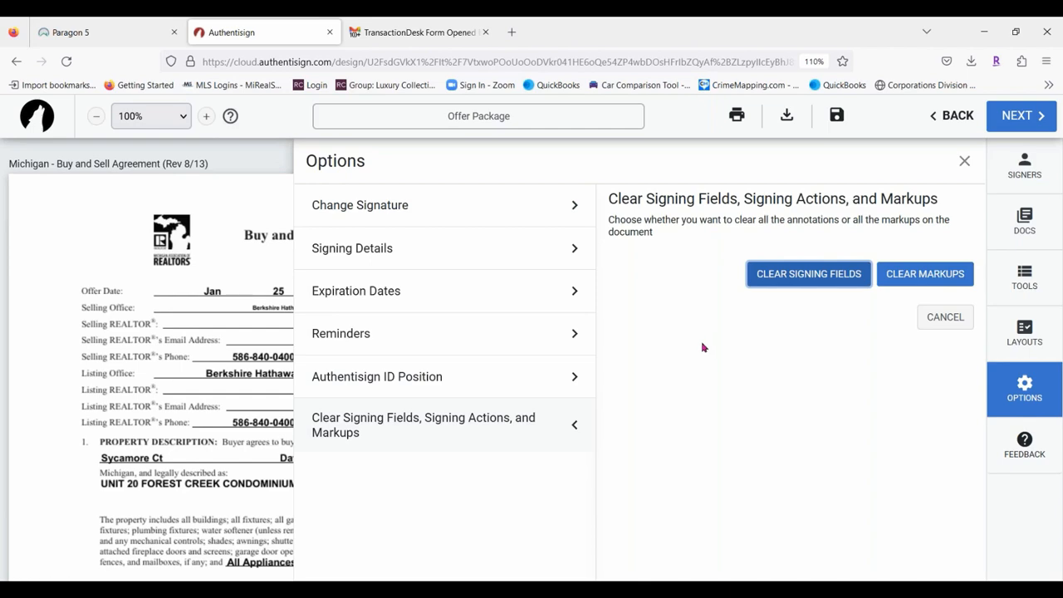
left_click(945, 324)
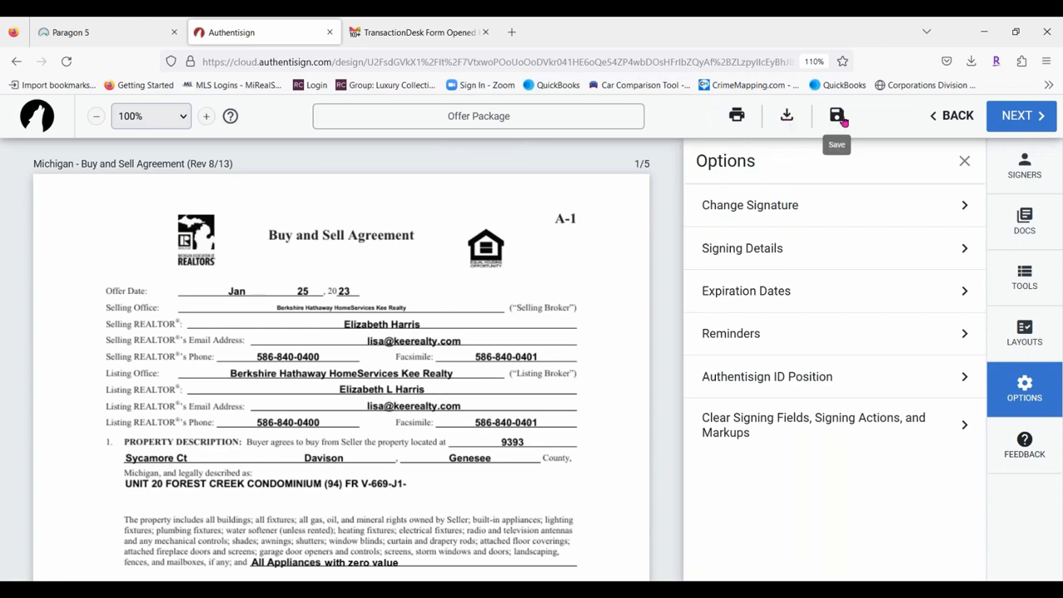
Advance to Finalize Signing Setup and set the invitation to expire January 28, 2023.
left_click(1017, 118)
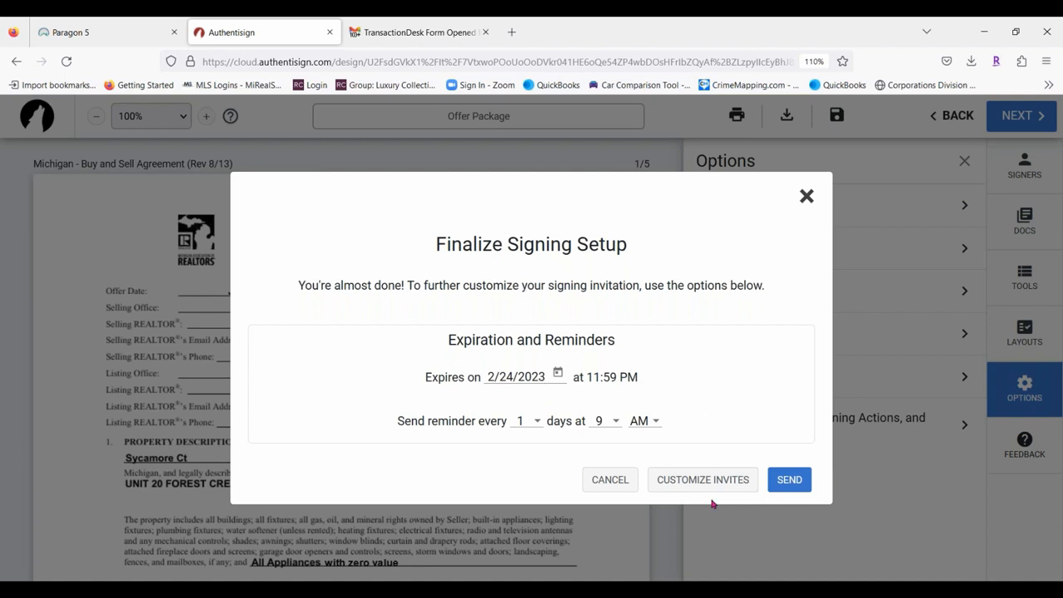
left_click(558, 376)
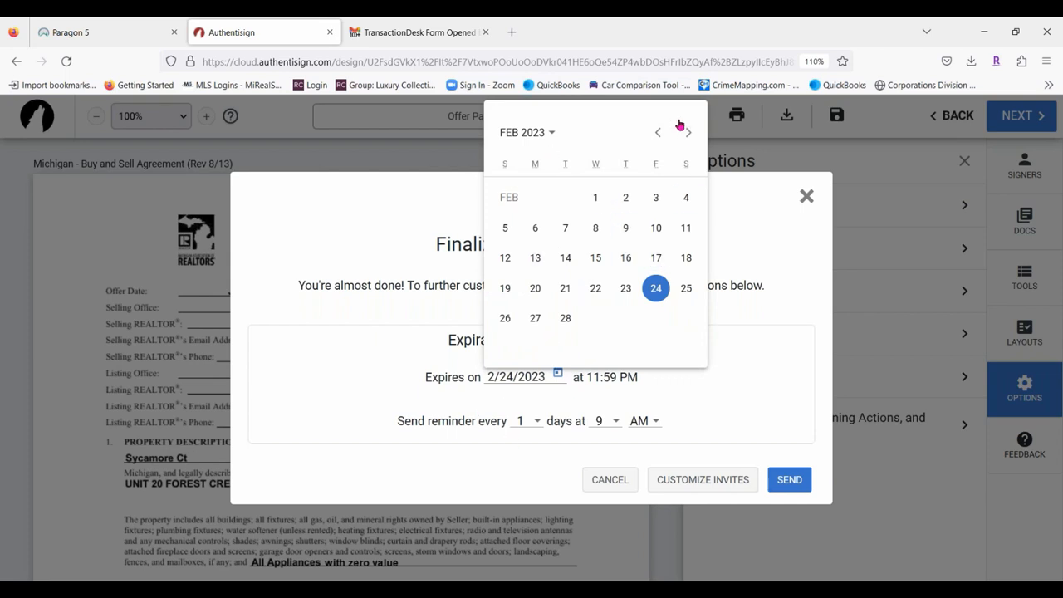
left_click(656, 133)
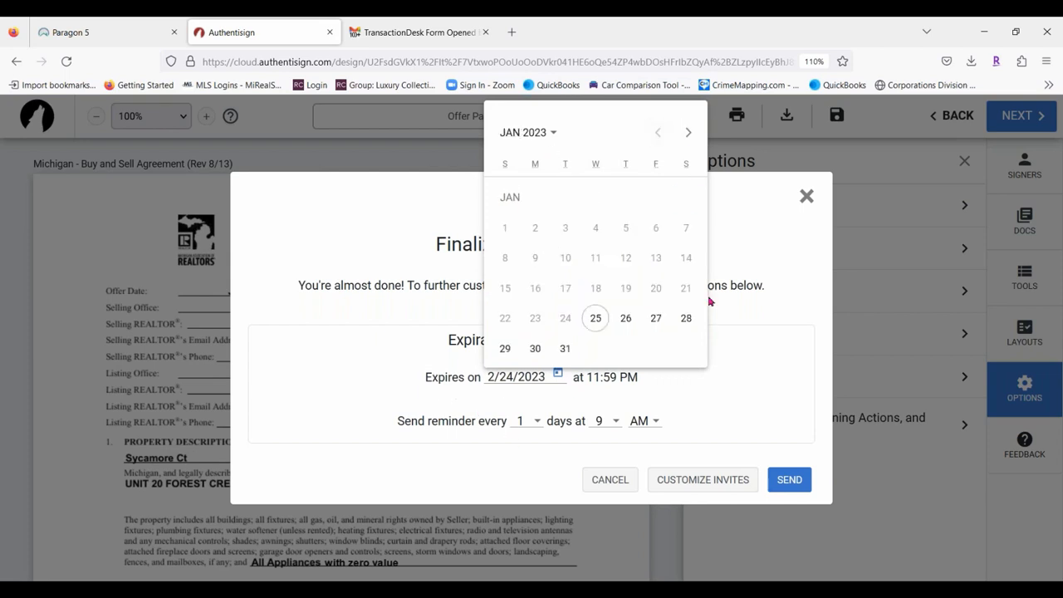
left_click(685, 322)
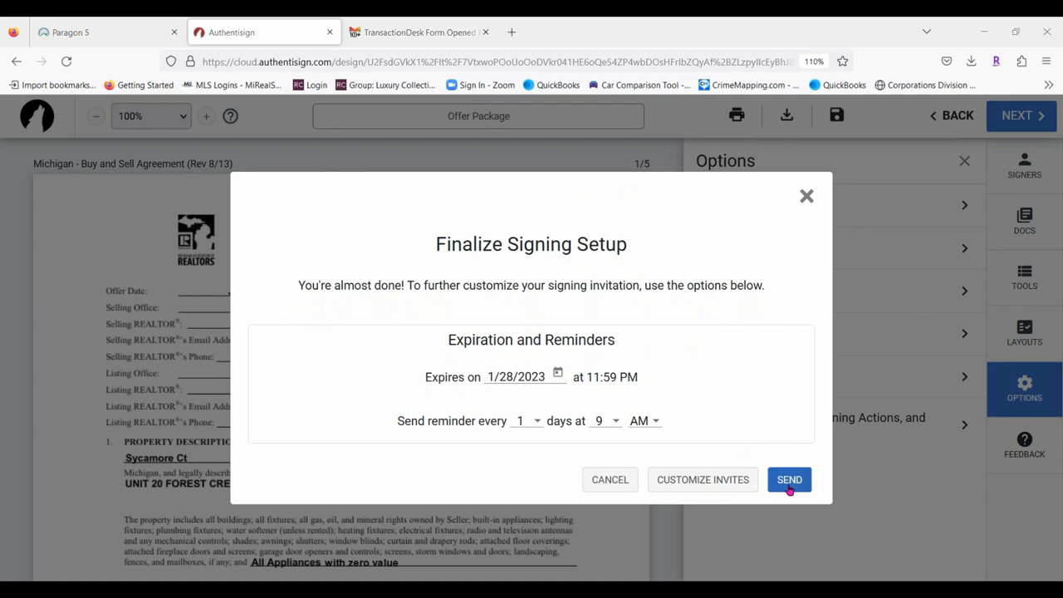
left_click(683, 477)
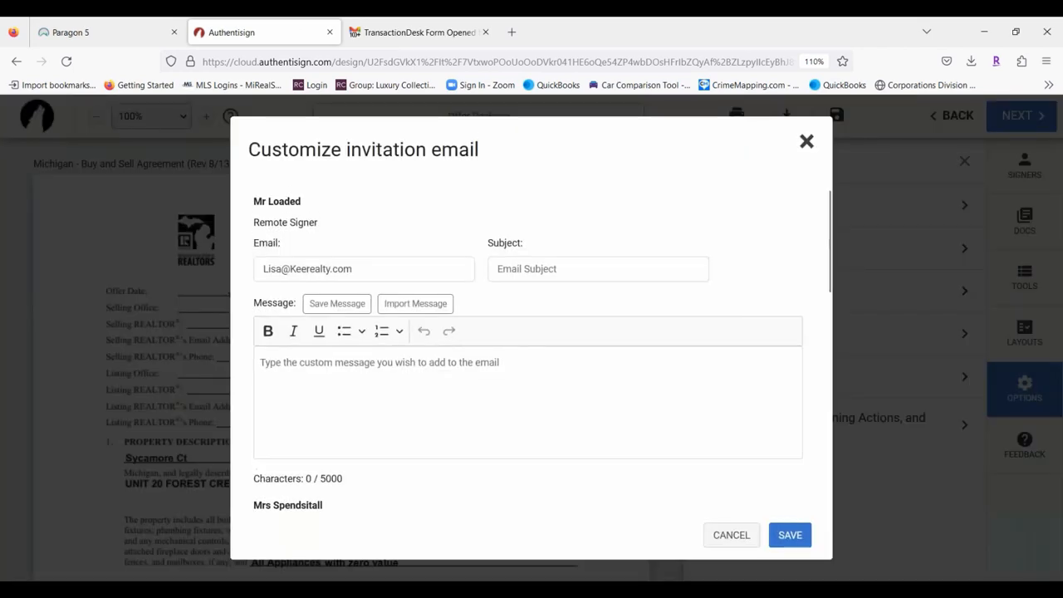
Enter 'Offer on Sycamore' as the email subject for each of the three signers.
left_click(600, 275)
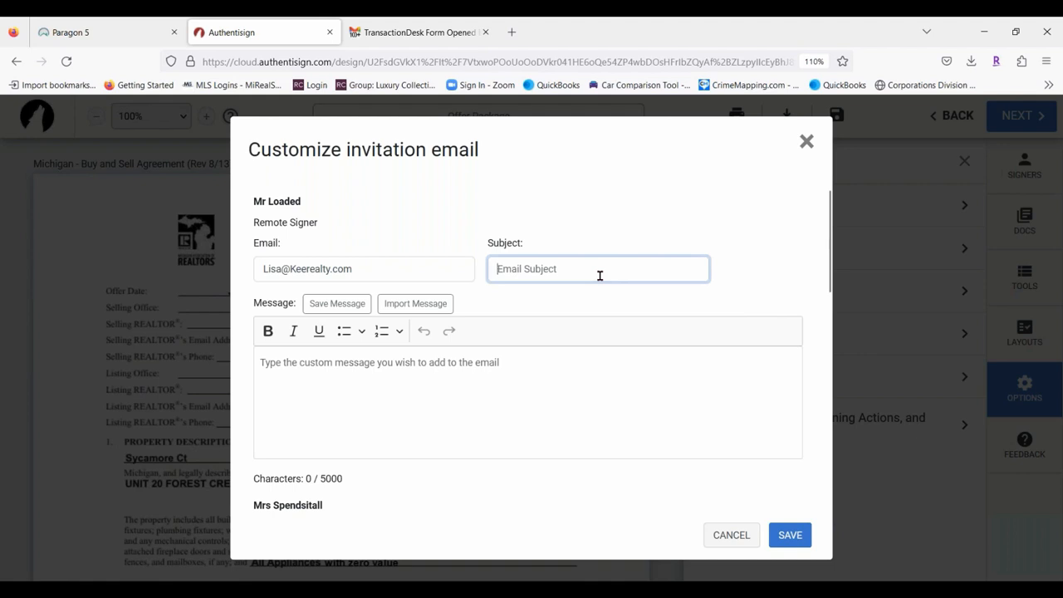
type("Offer on Sycamore")
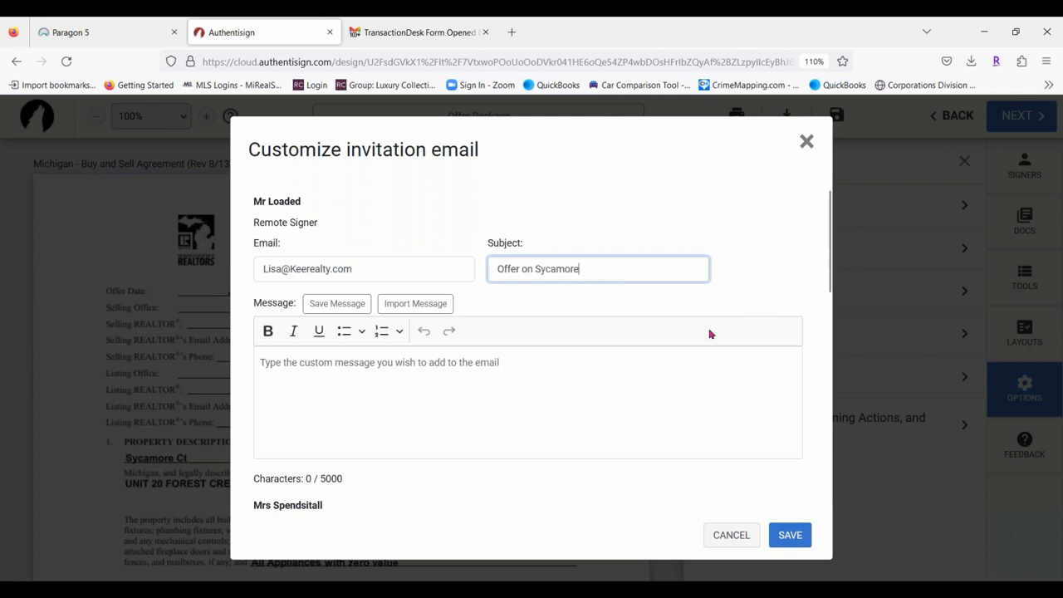
scroll(707, 333, "down", 3)
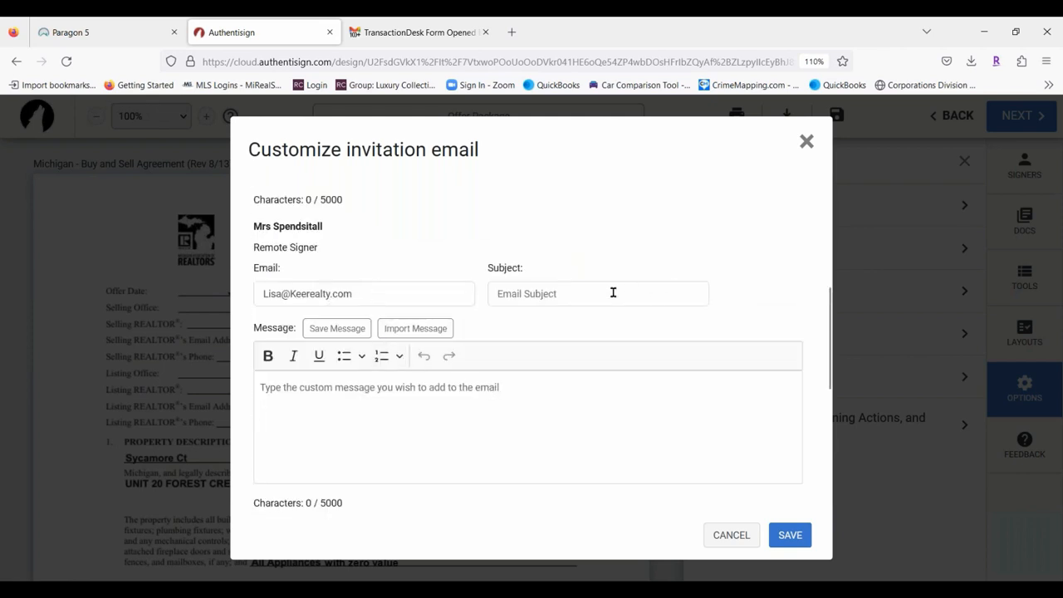
left_click(589, 290)
type("Offer")
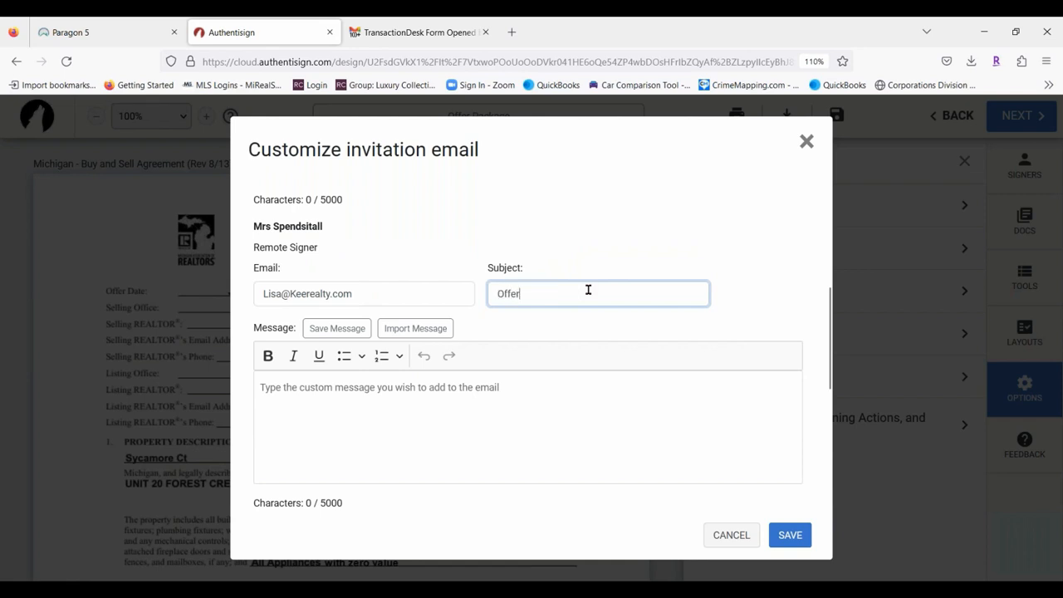
type(" on Sycamore")
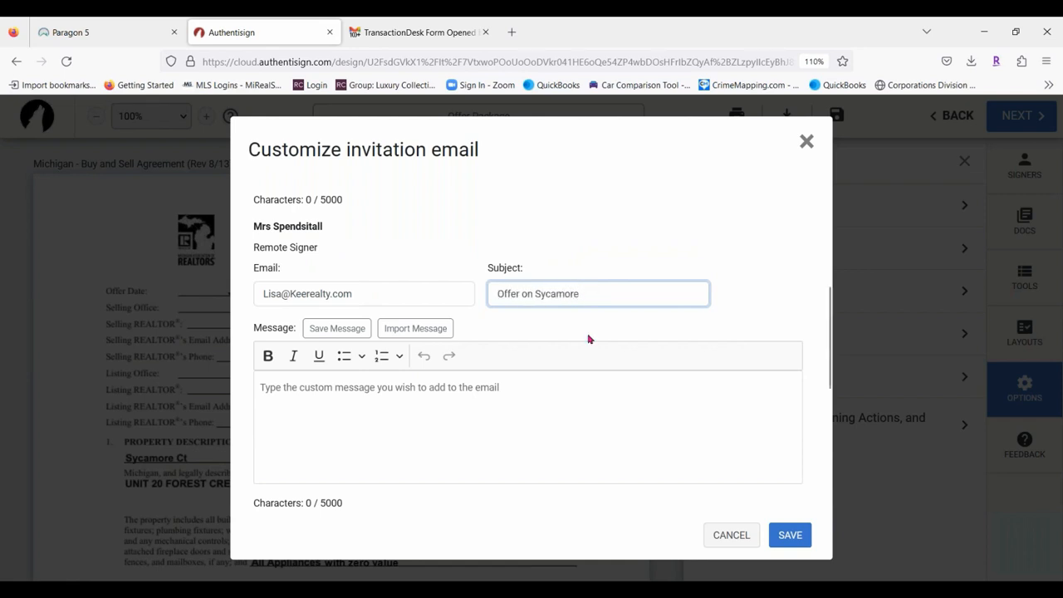
scroll(589, 338, "down", 3)
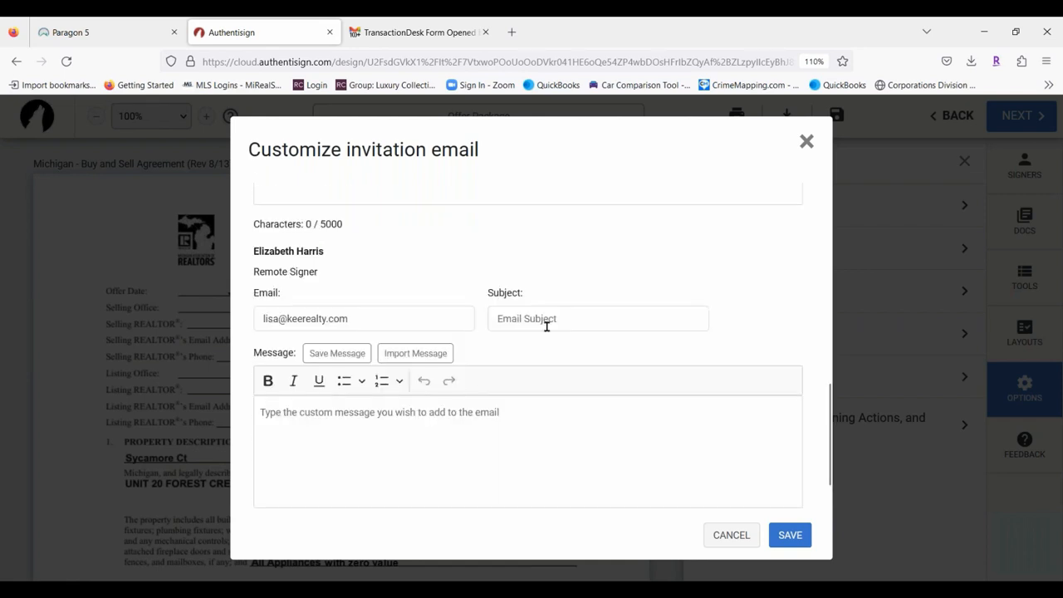
left_click(544, 318)
type("Offer")
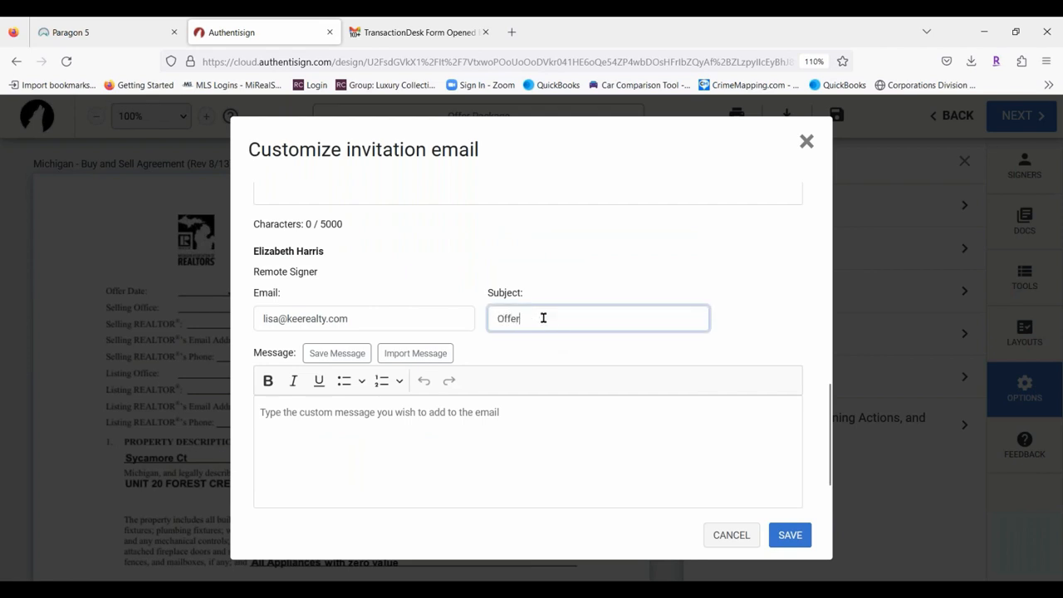
type(" on Sycamore")
left_click(546, 318)
key("BackSpace")
type("Y")
key("BackSpace")
type("y")
Save the customized invitation emails and send them to all signers.
scroll(543, 352, "down", 1)
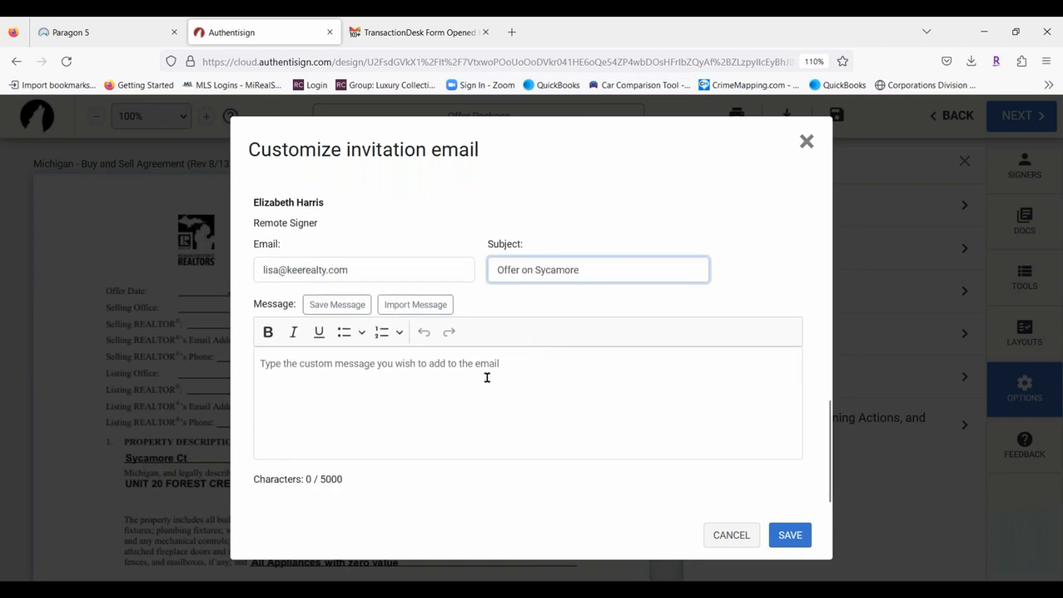
scroll(515, 363, "down", 2)
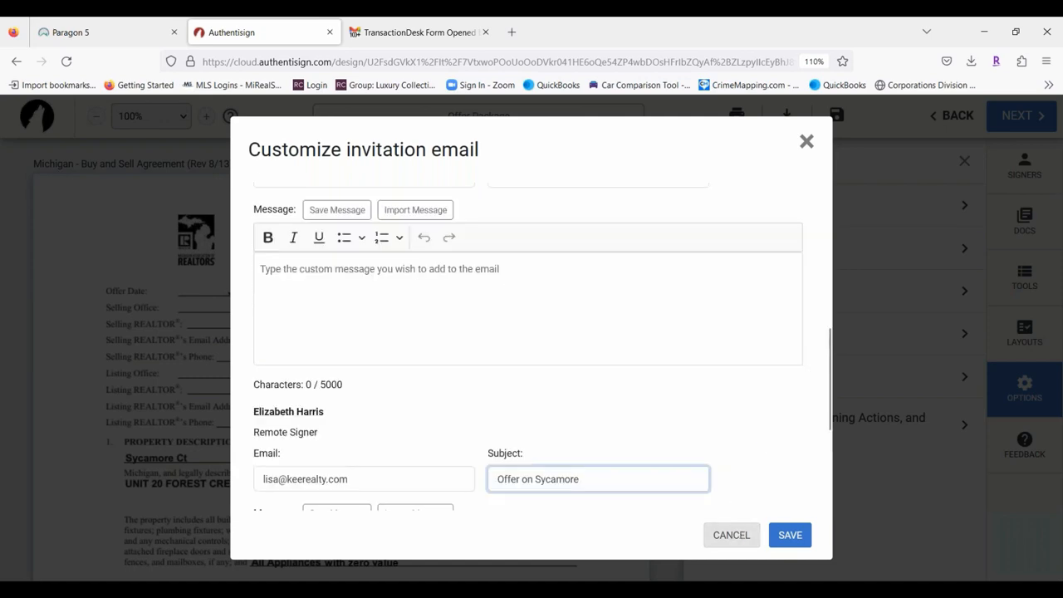
left_click(791, 534)
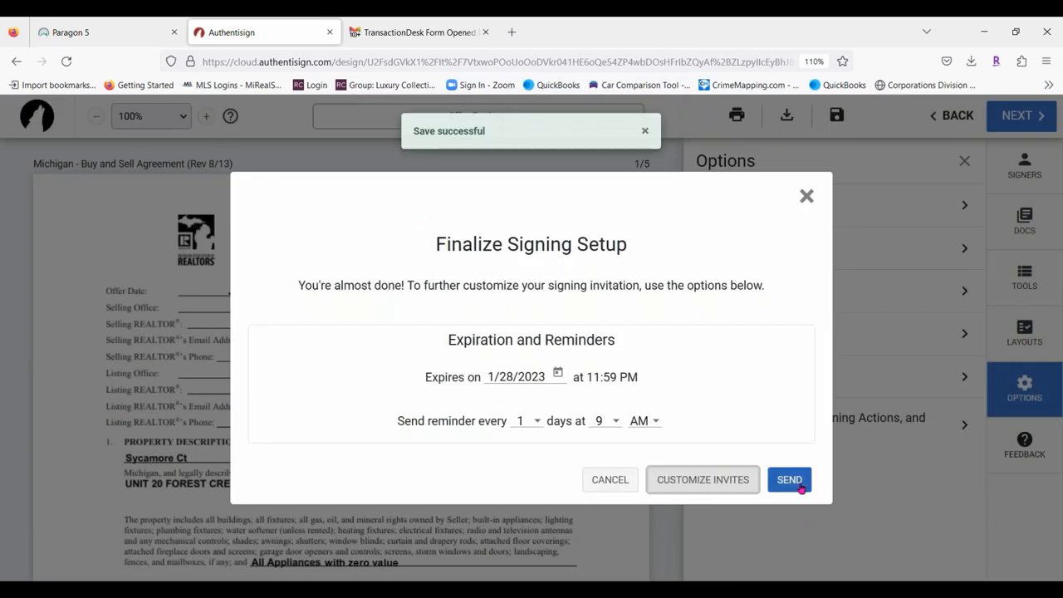
left_click(801, 489)
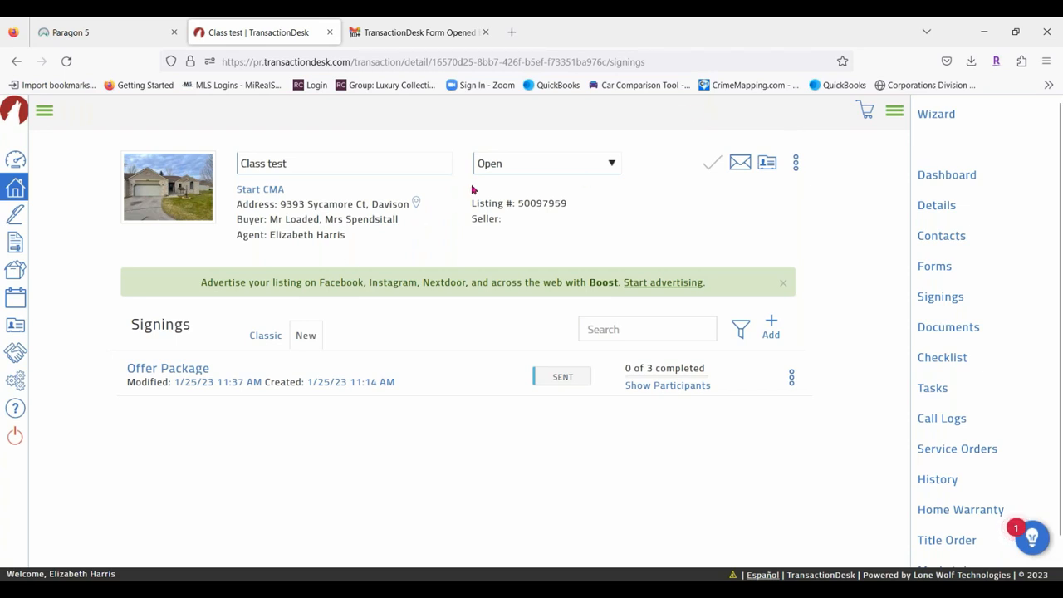
In Gmail, refresh the inbox, open the 'Offer on Sycamore' email and start signing.
left_click(383, 33)
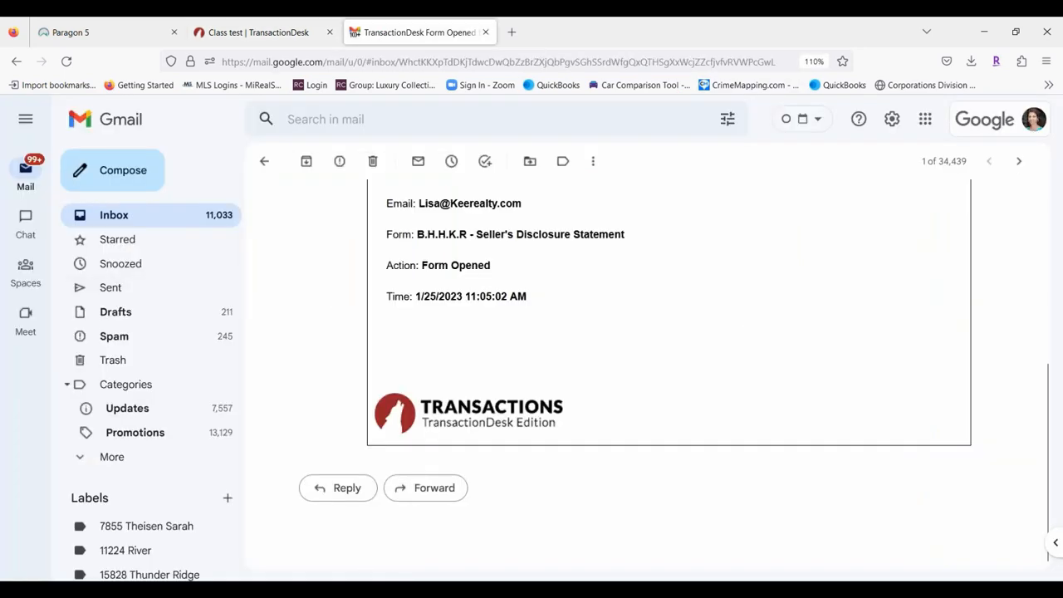
left_click(143, 216)
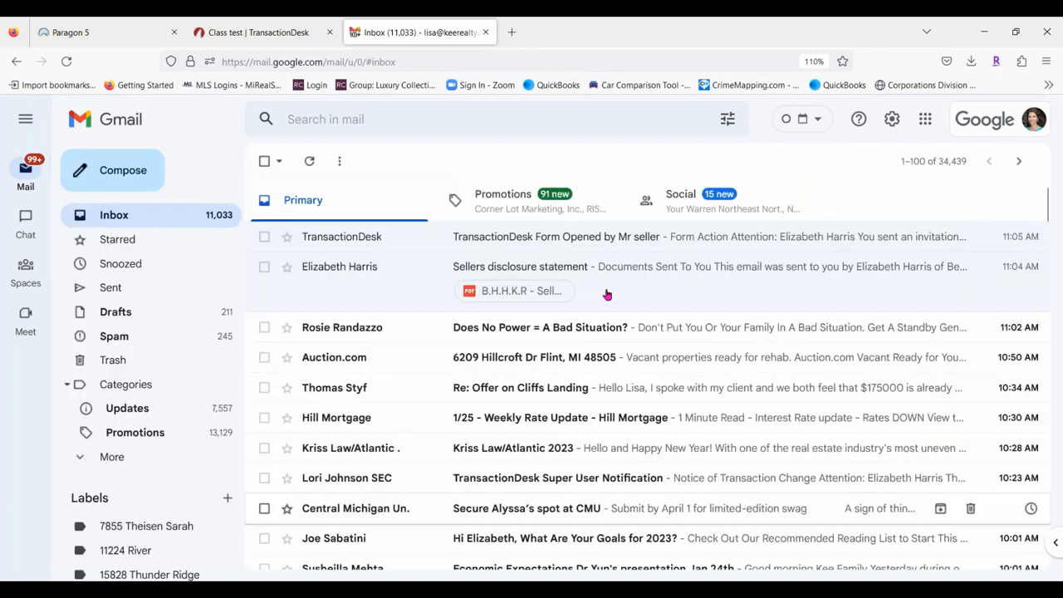
left_click(312, 161)
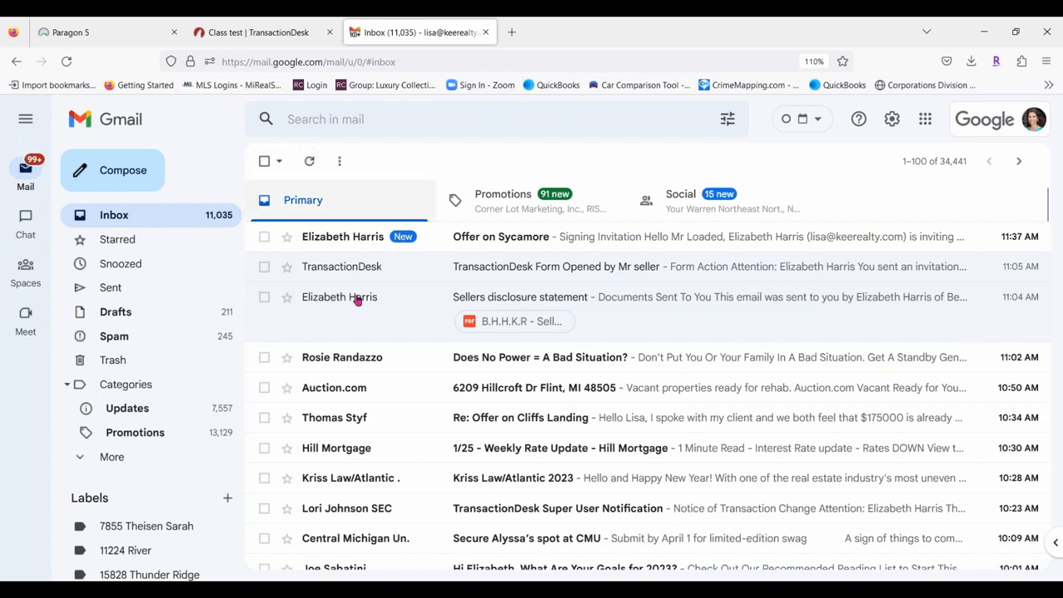
left_click(661, 240)
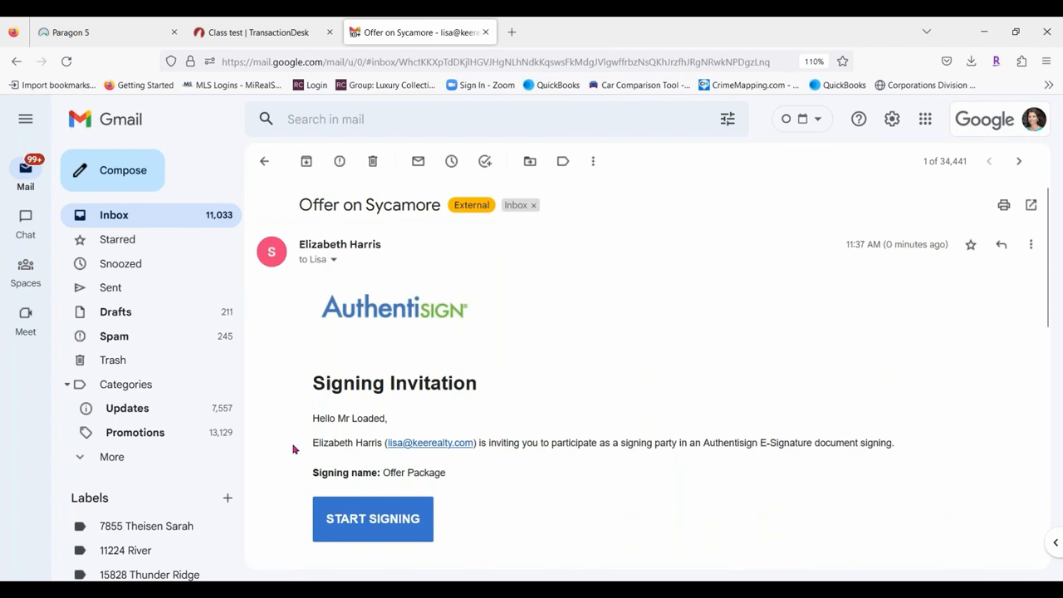
scroll(665, 287, "down", 5)
scroll(486, 294, "up", 2)
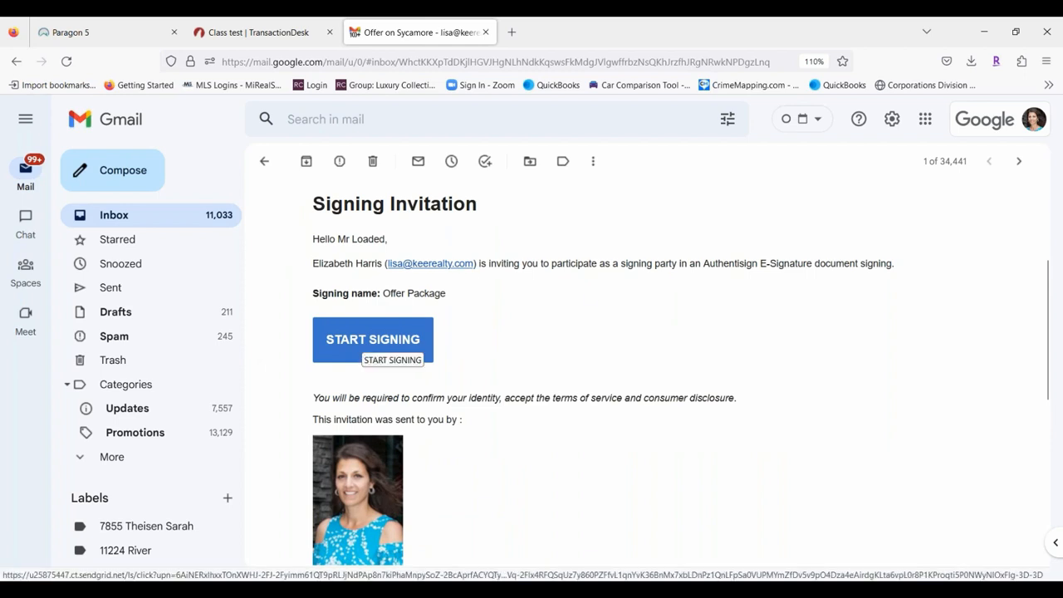
left_click(360, 339)
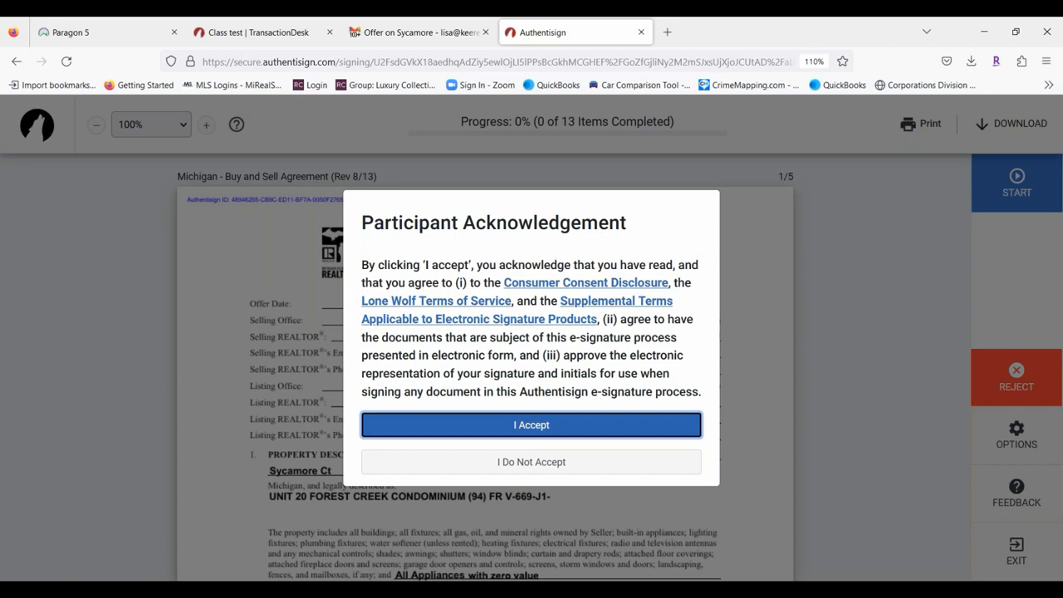
Accept the participant terms, start guided signing, and begin creating initials for the first field.
left_click(548, 427)
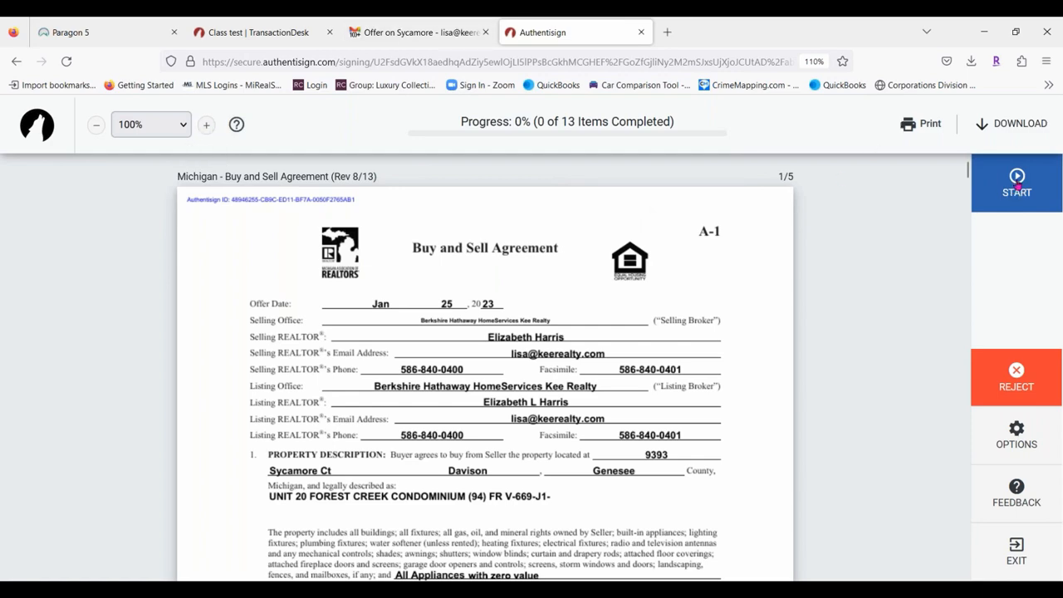
left_click(1028, 436)
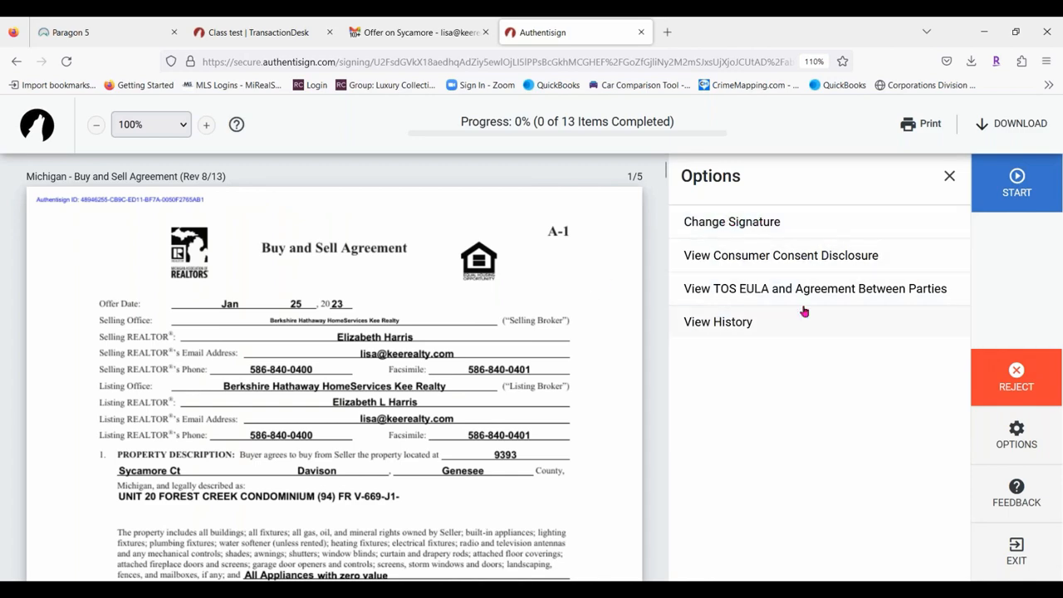
left_click(950, 176)
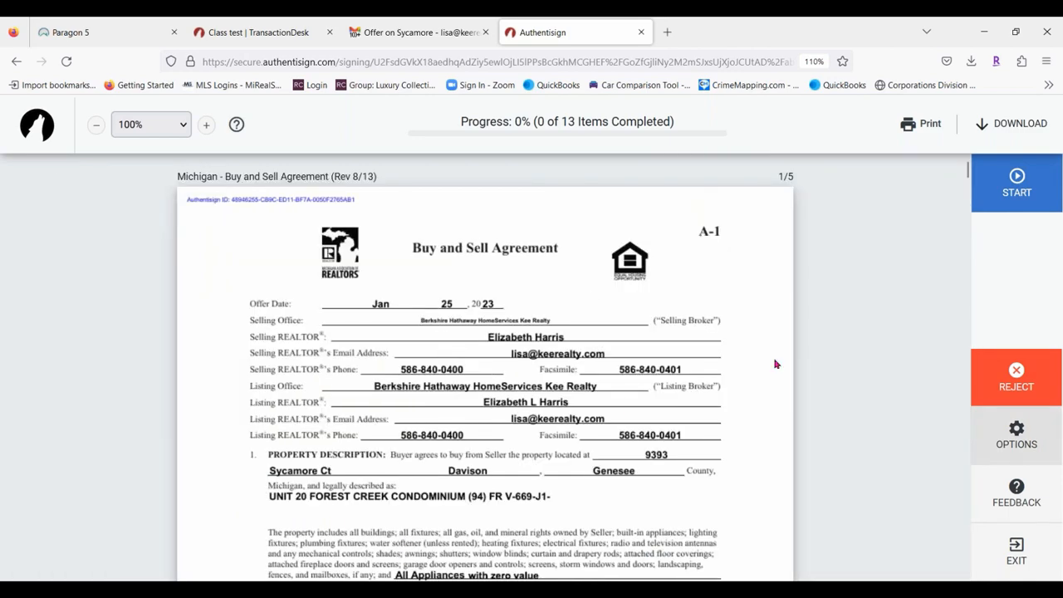
left_click(1025, 172)
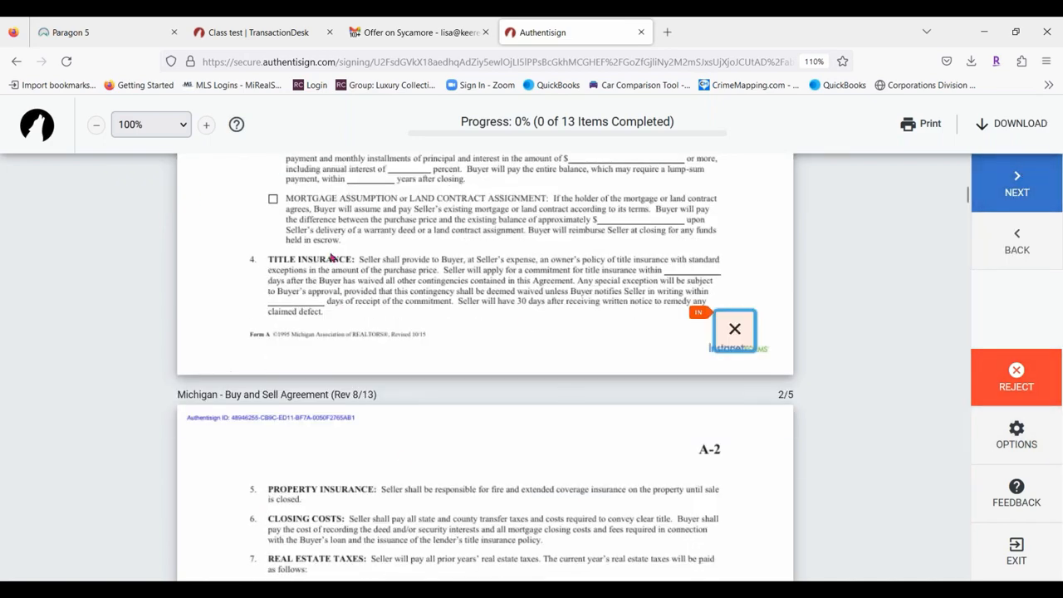
left_click(736, 331)
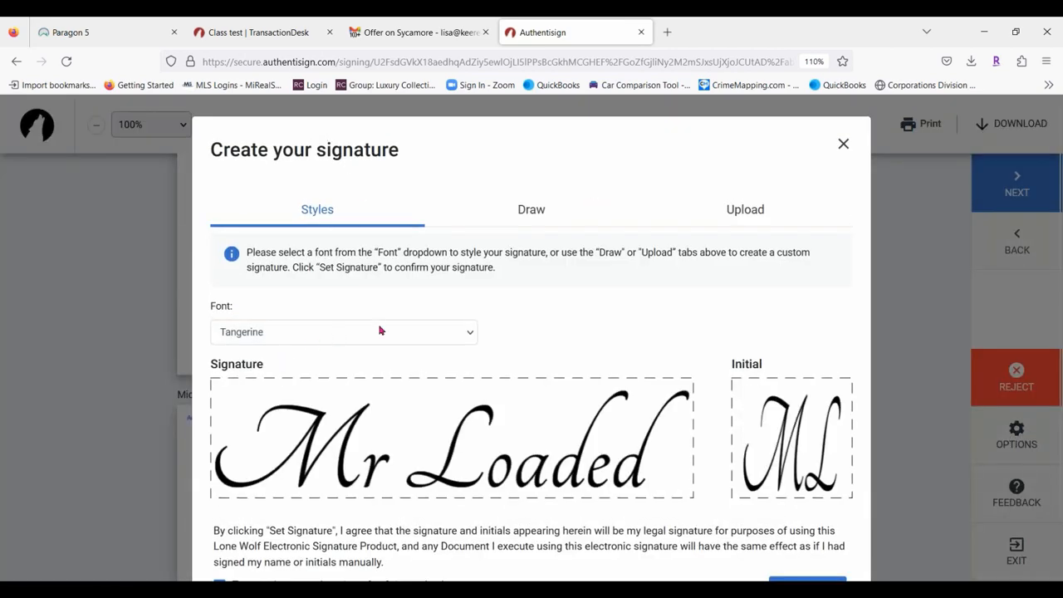
Try the Patrick Hand SC font for the buyer's signature style.
left_click(398, 338)
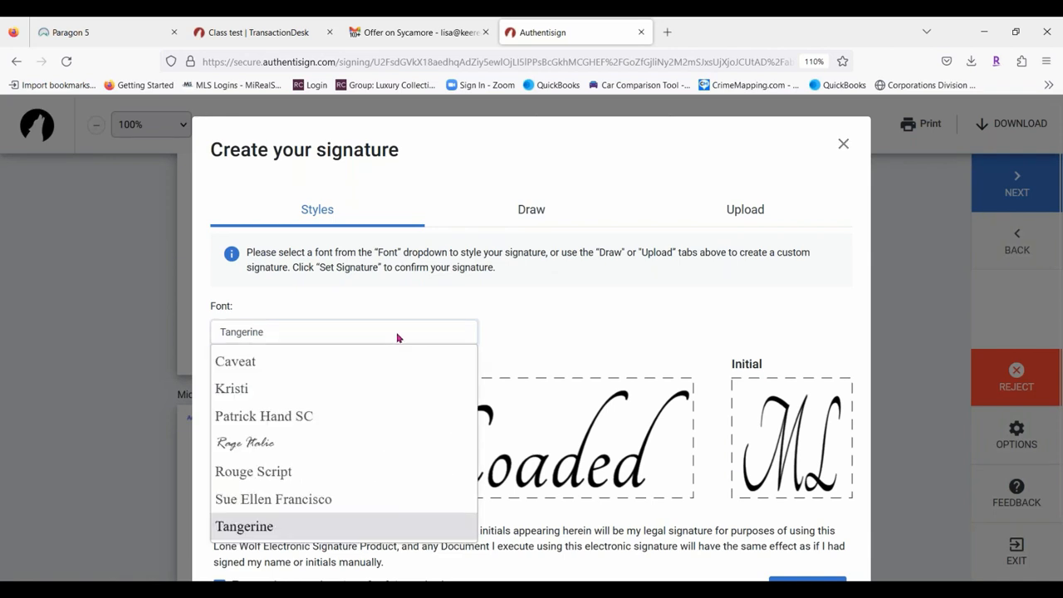
left_click(273, 416)
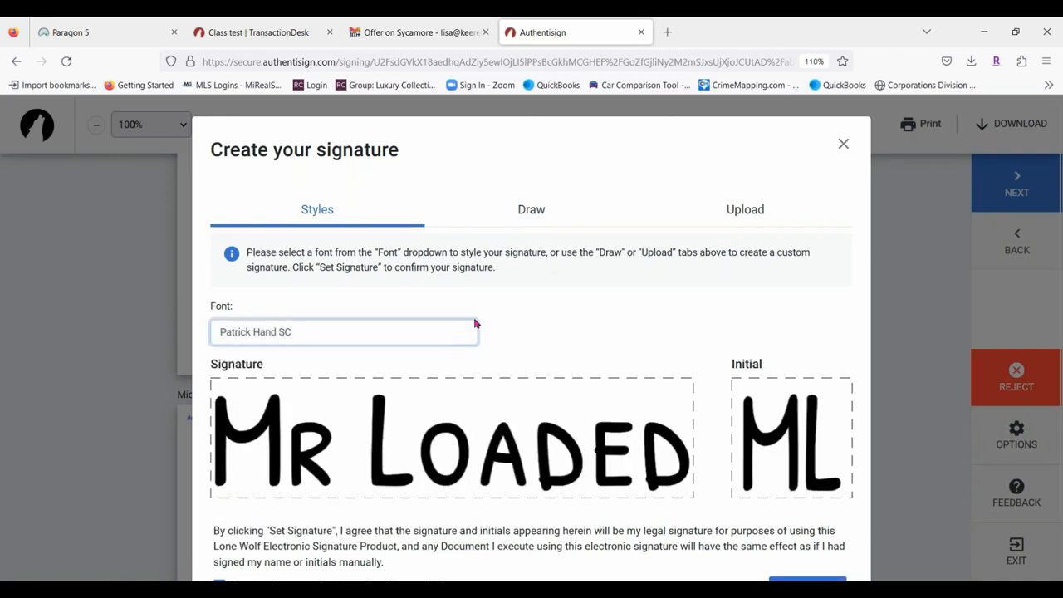
left_click(365, 339)
left_click(366, 339)
Hand-draw the buyer's signature and initials and set them as the signature.
left_click(540, 207)
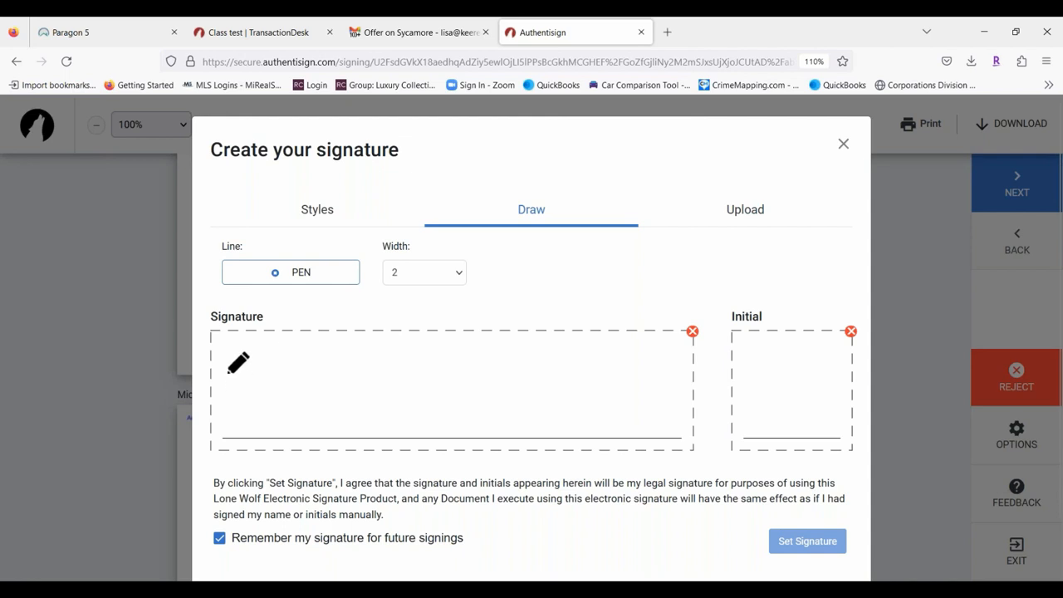
mouse_move(227, 363)
left_mouse_down()
mouse_move(244, 413)
mouse_move(294, 380)
mouse_move(333, 425)
left_mouse_up()
left_click(347, 425)
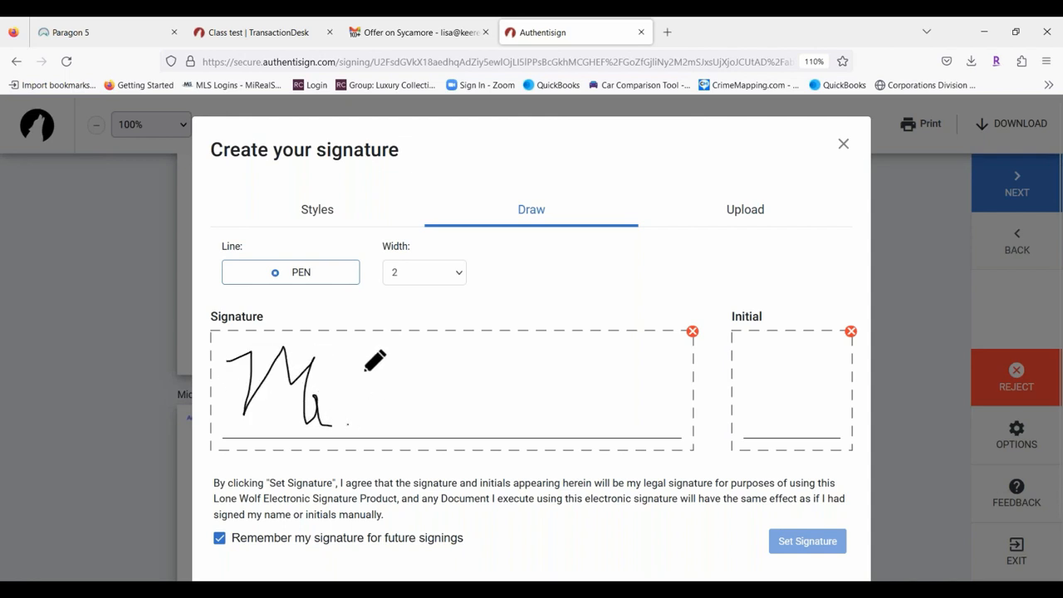
left_click_drag(364, 371, 393, 366)
mouse_move(396, 430)
left_mouse_down()
mouse_move(612, 419)
mouse_move(606, 406)
mouse_move(688, 429)
left_mouse_up()
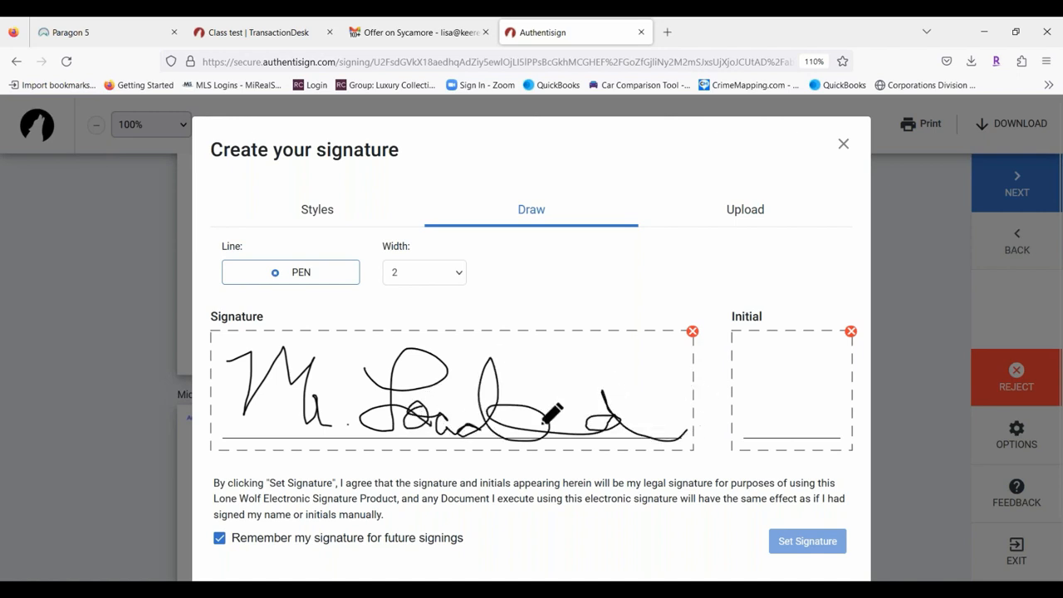
mouse_move(747, 366)
left_mouse_down()
mouse_move(760, 391)
mouse_move(789, 382)
mouse_move(787, 404)
mouse_move(844, 391)
left_mouse_up()
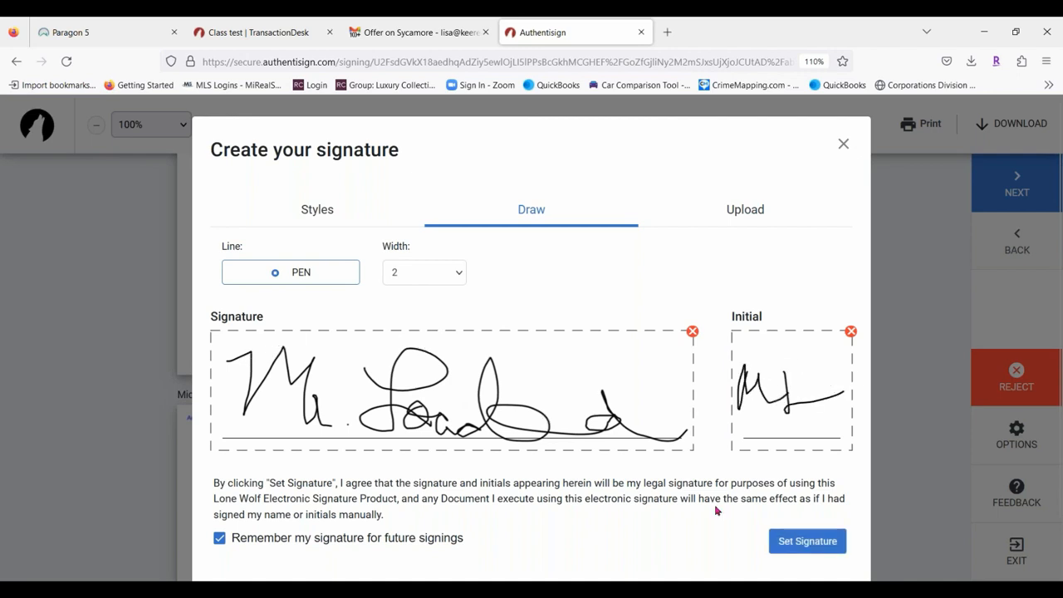
left_click(794, 542)
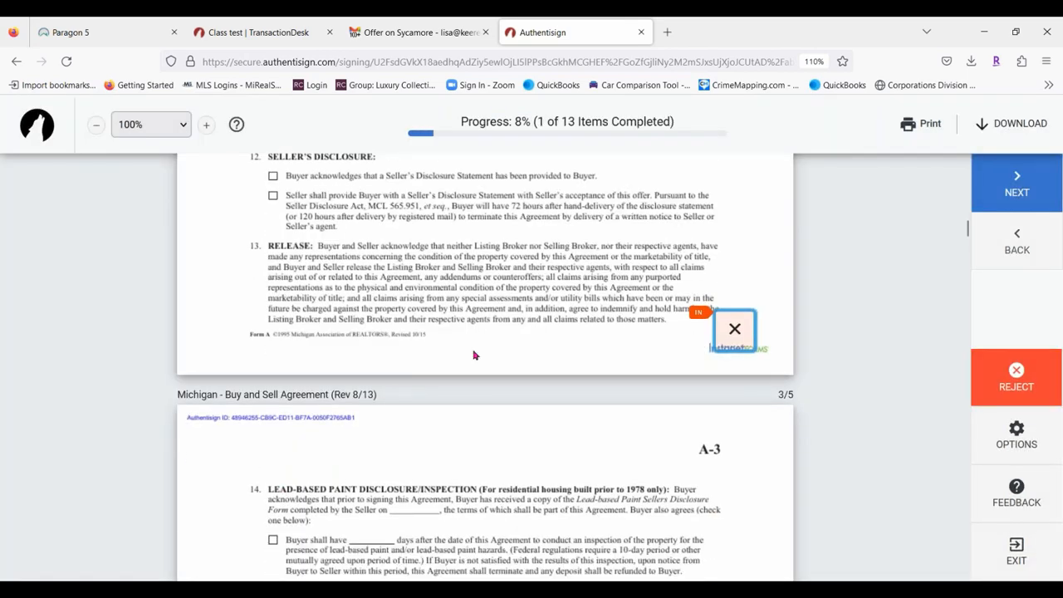
Fill every initial, signature and date field, checking Buyer's agent and Potential Buyer.
left_click(734, 325)
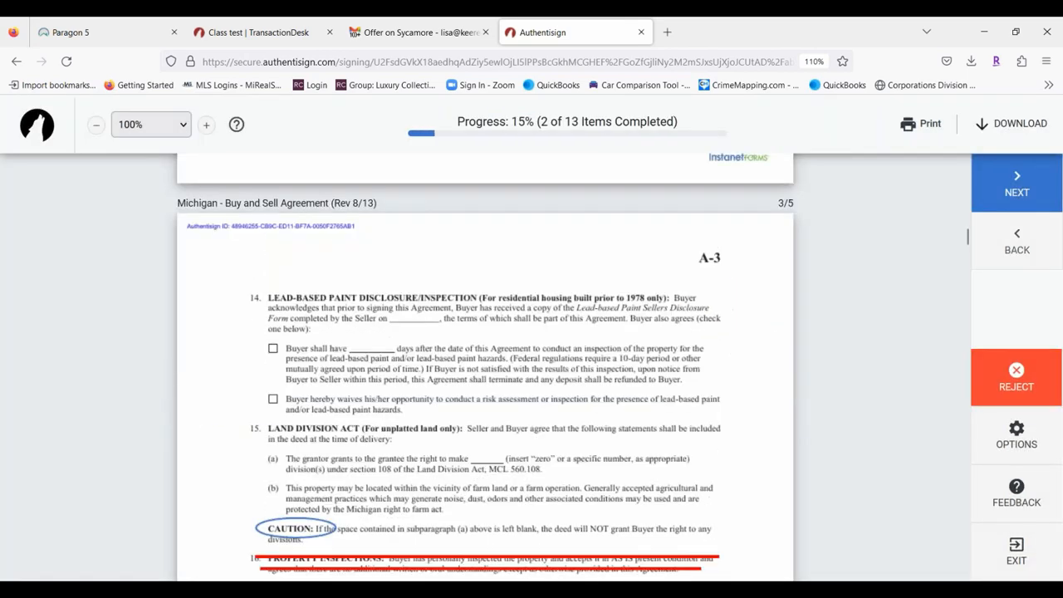
left_click(726, 321)
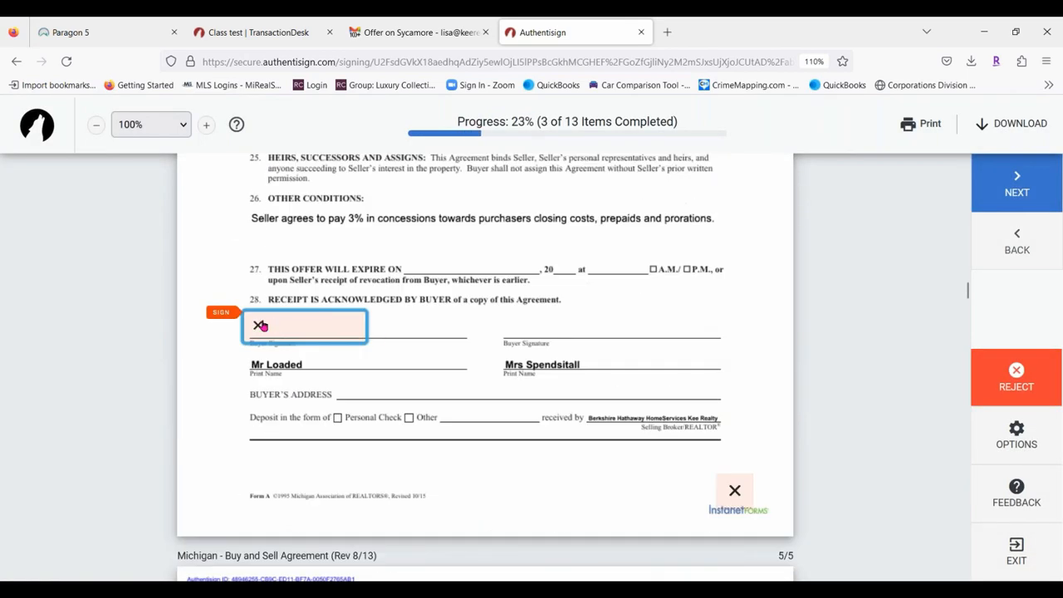
left_click(265, 326)
left_click(746, 333)
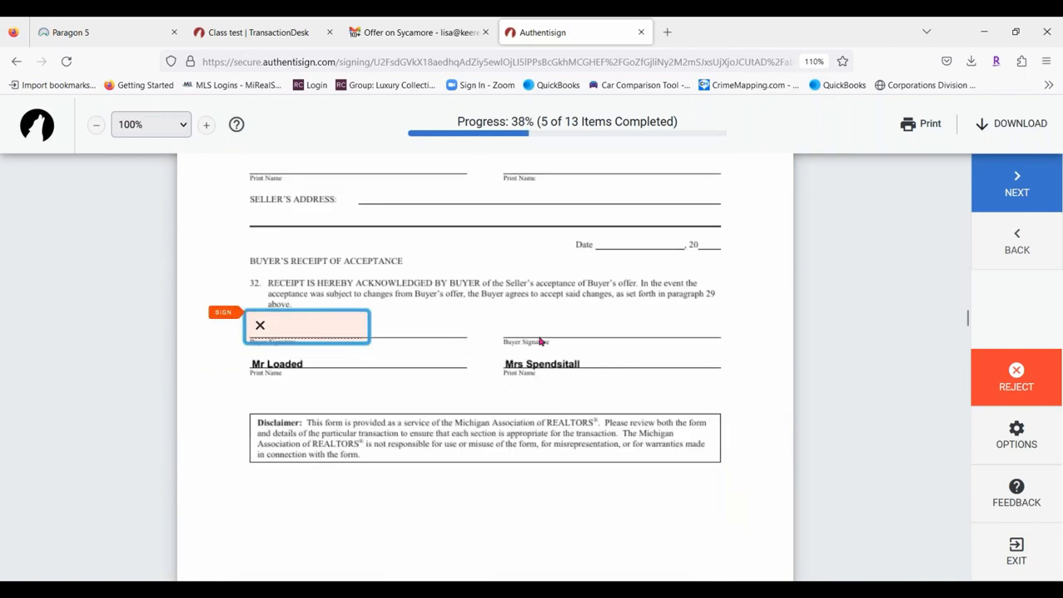
left_click(329, 332)
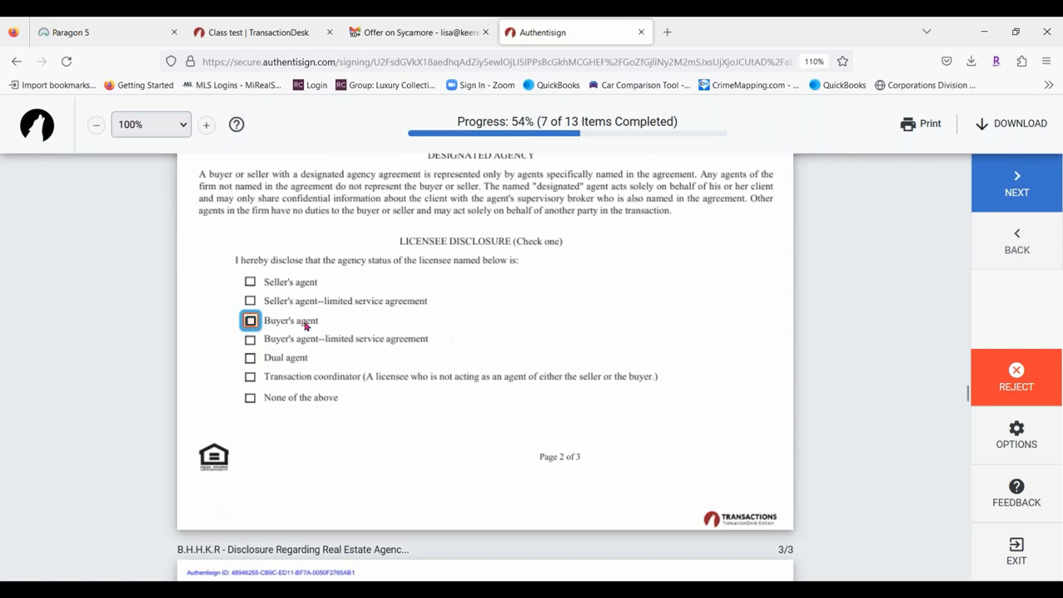
left_click(251, 321)
left_click(286, 334)
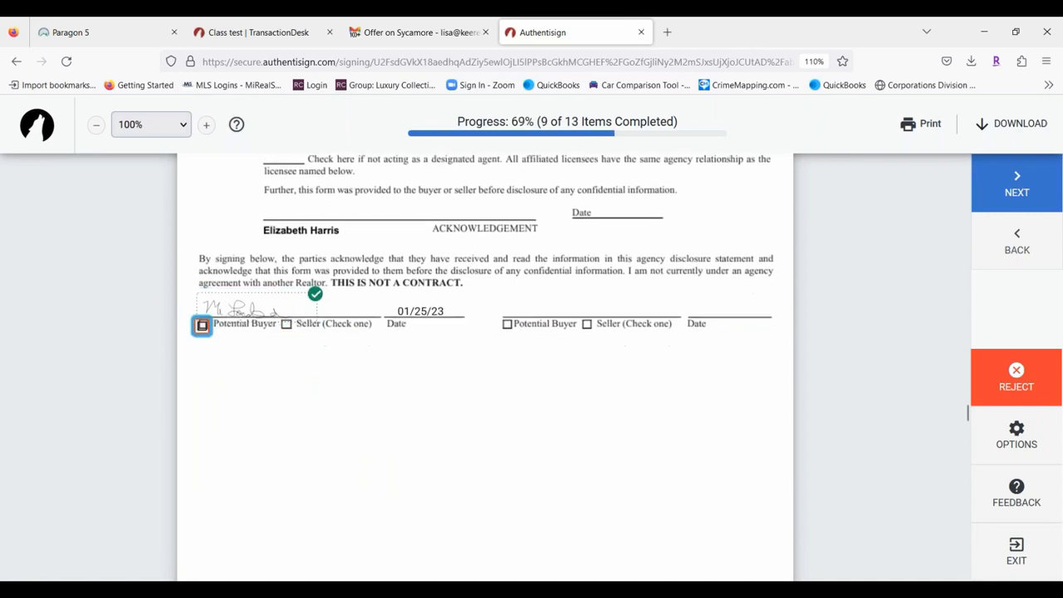
left_click(203, 319)
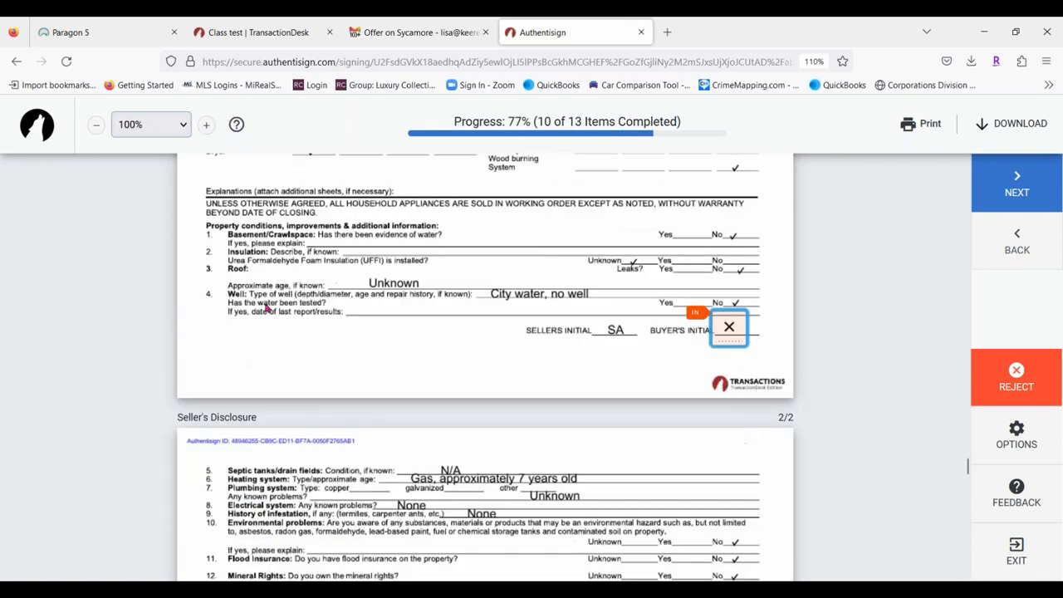
left_click(735, 326)
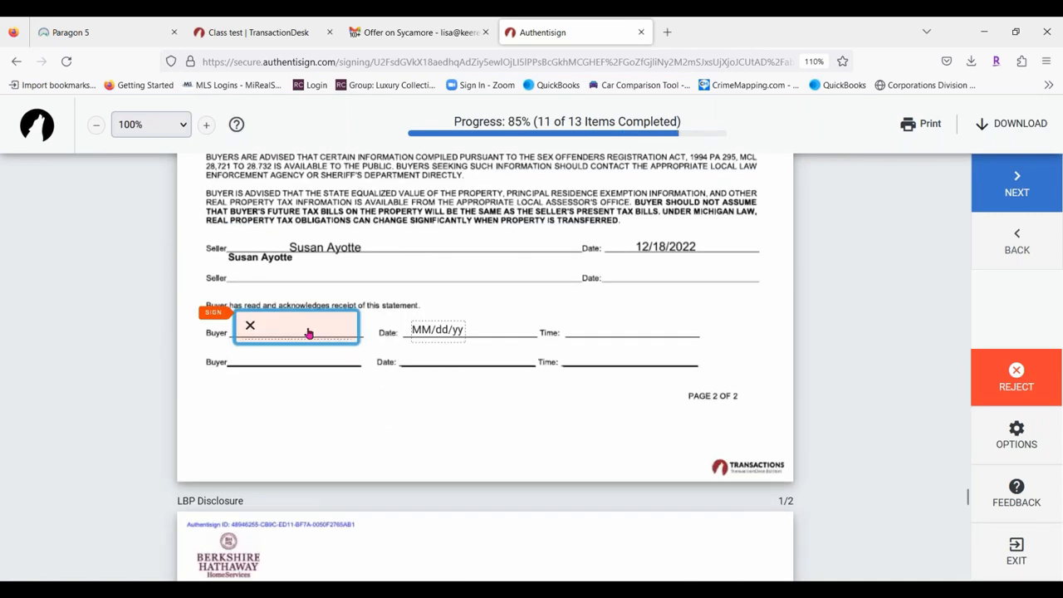
left_click(306, 331)
left_click(239, 327)
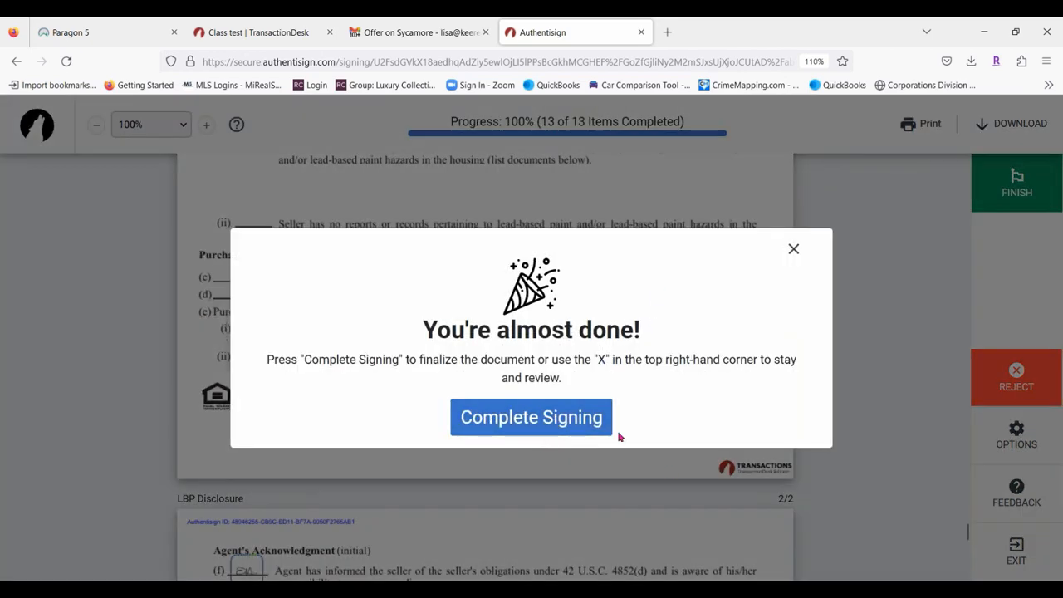
Complete the buyer's signing, review the Congratulations page, and close the Authentisign tab.
left_click(538, 431)
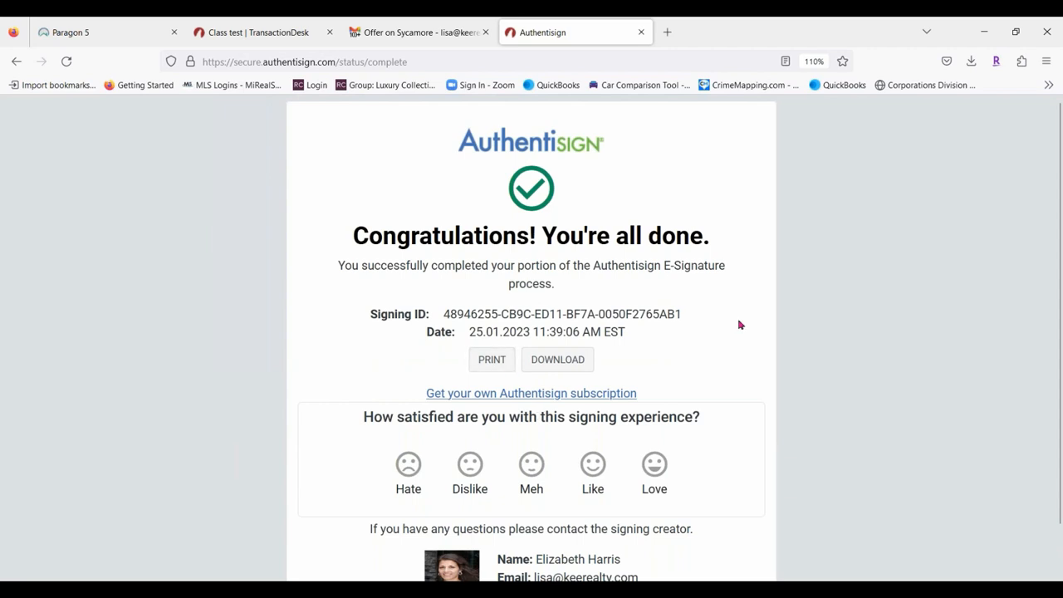
scroll(740, 325, "down", 2)
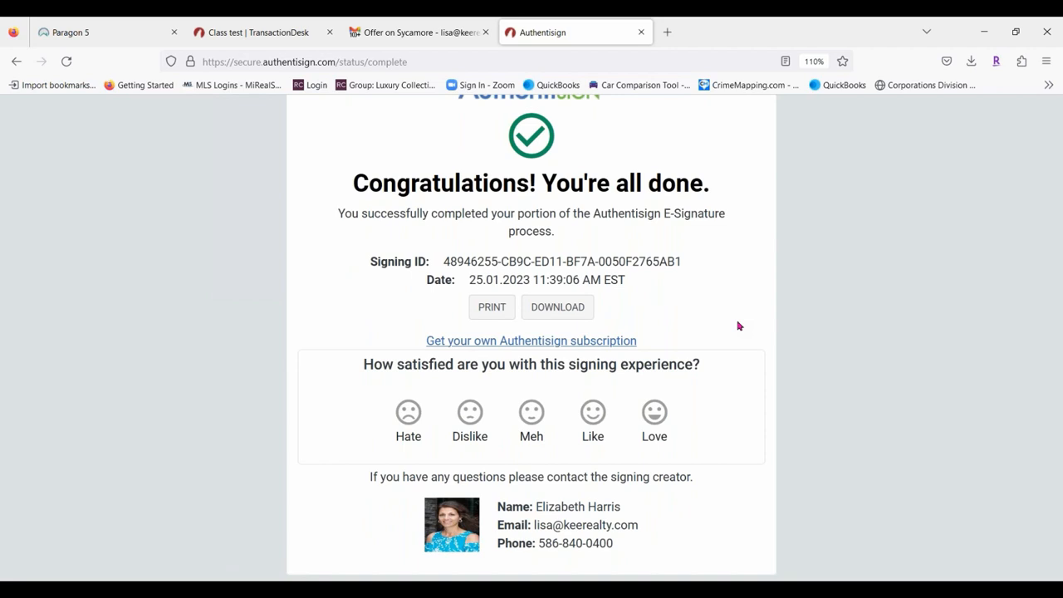
left_click(641, 31)
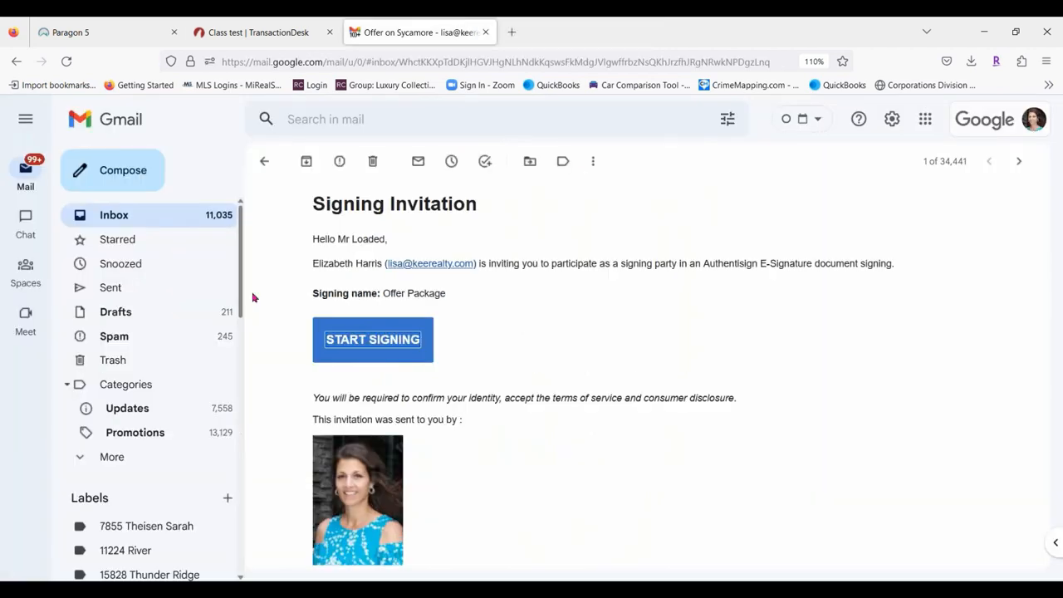
Read the Document Accepted signing update email in the inbox.
left_click(147, 214)
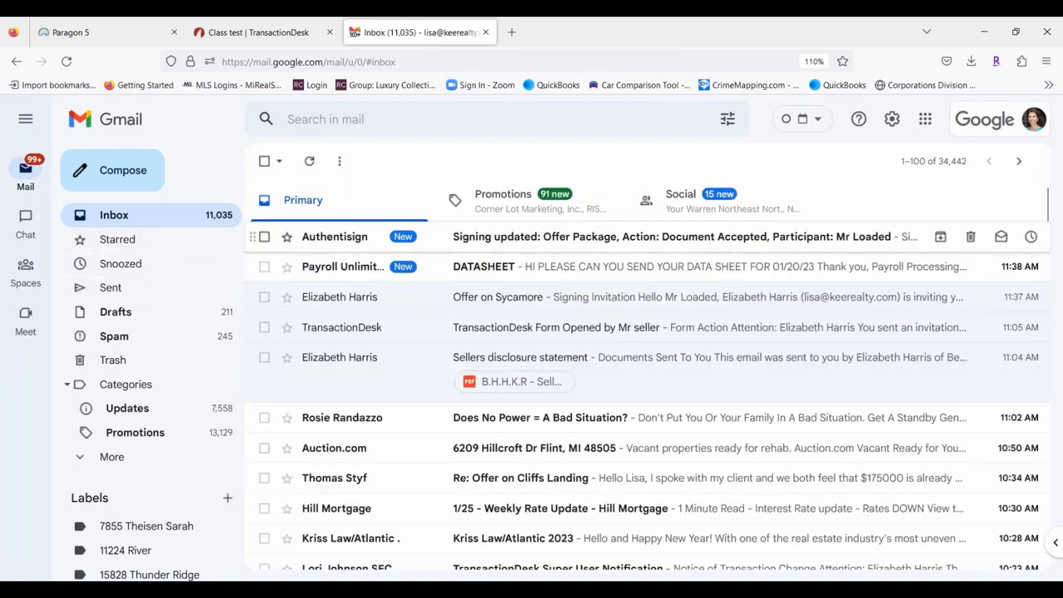
left_click(644, 243)
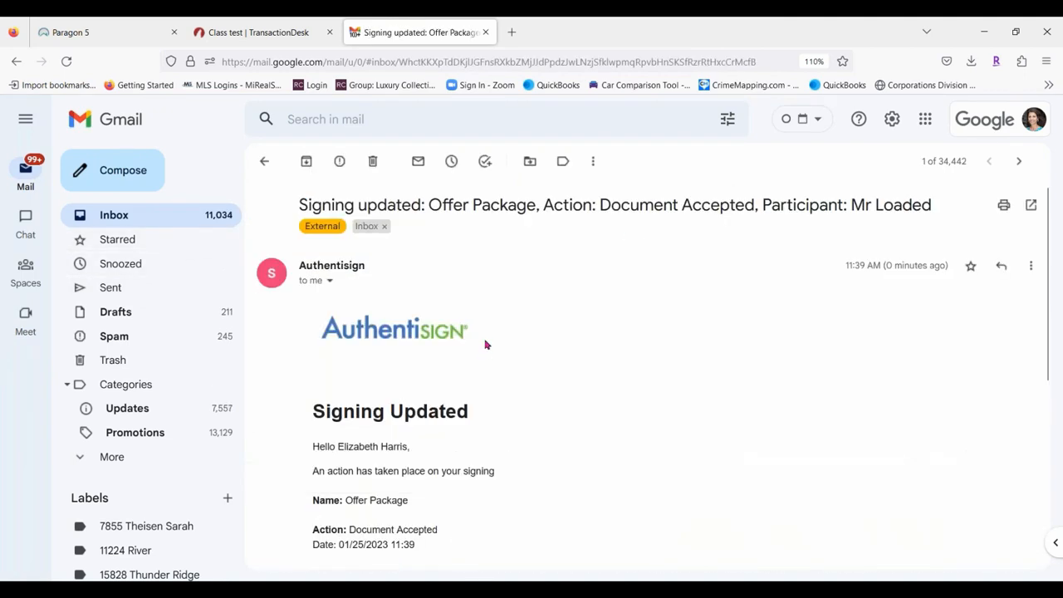
scroll(445, 252, "down", 2)
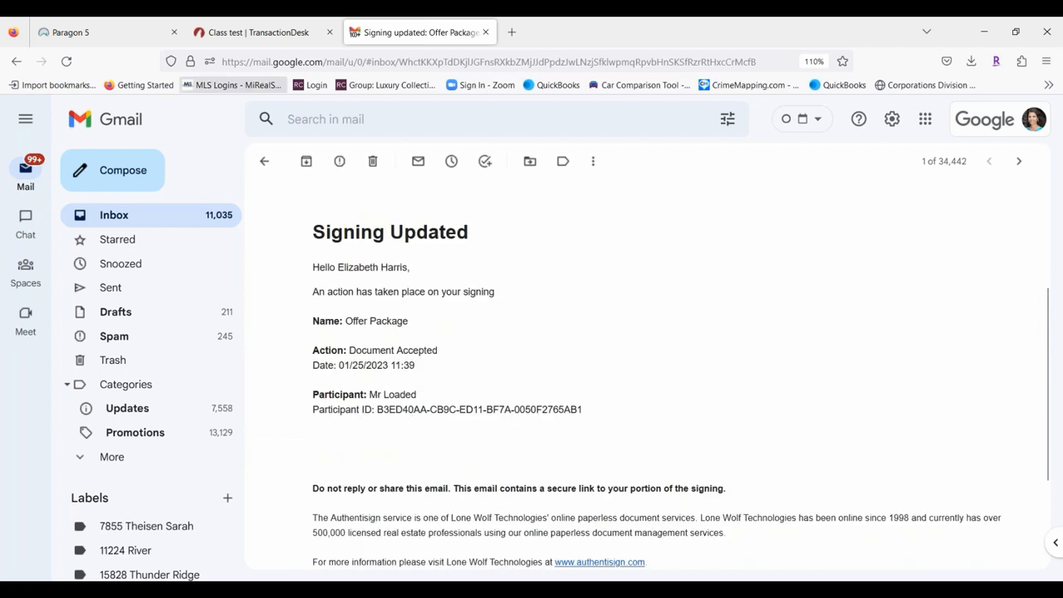
Open the Offer on Sycamore invitation and start the second buyer's signing.
left_click(149, 215)
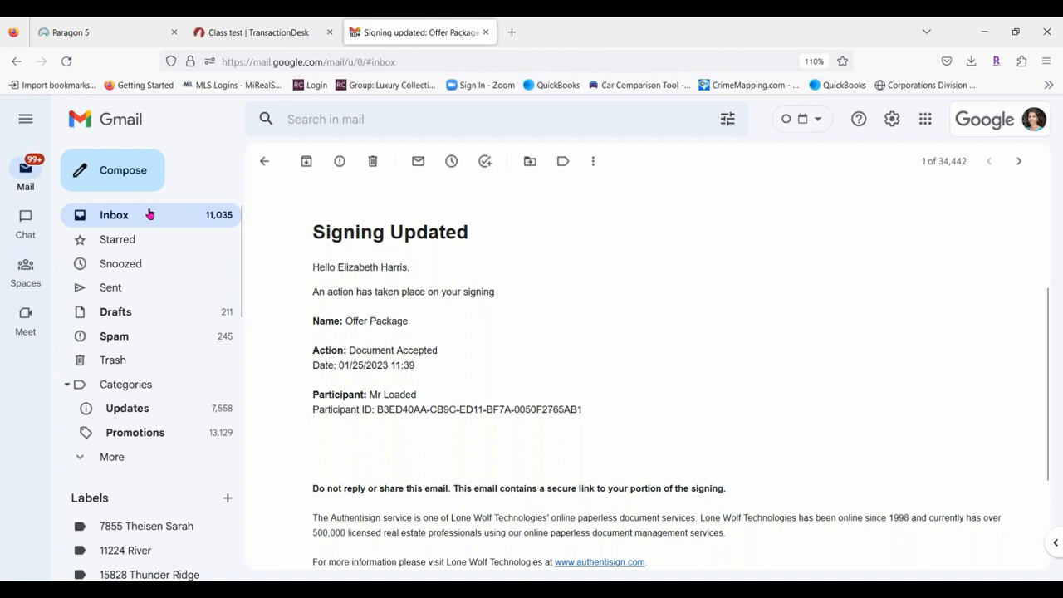
left_click(595, 243)
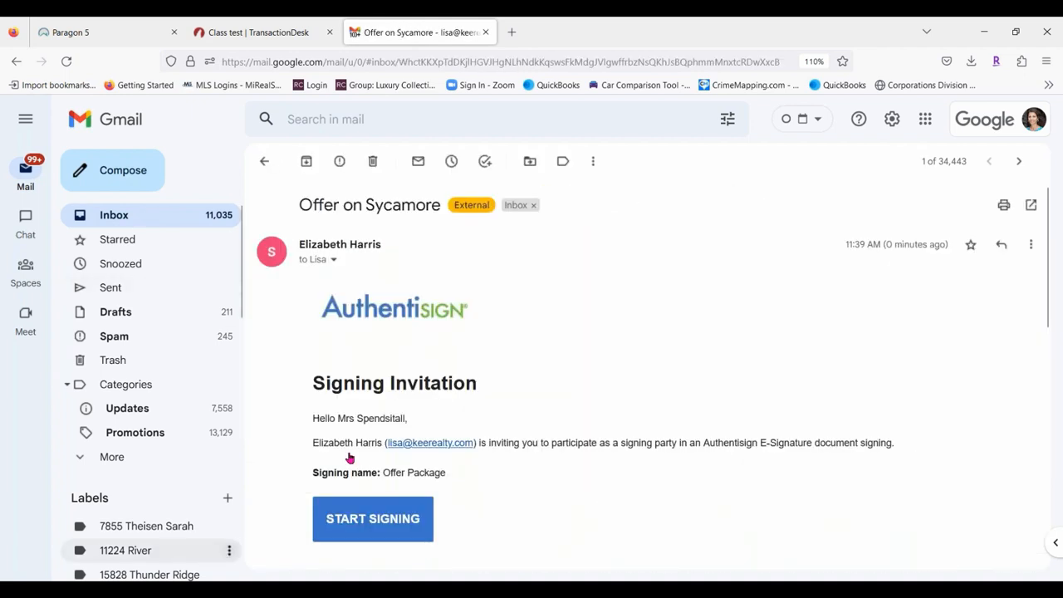
scroll(343, 243, "down", 3)
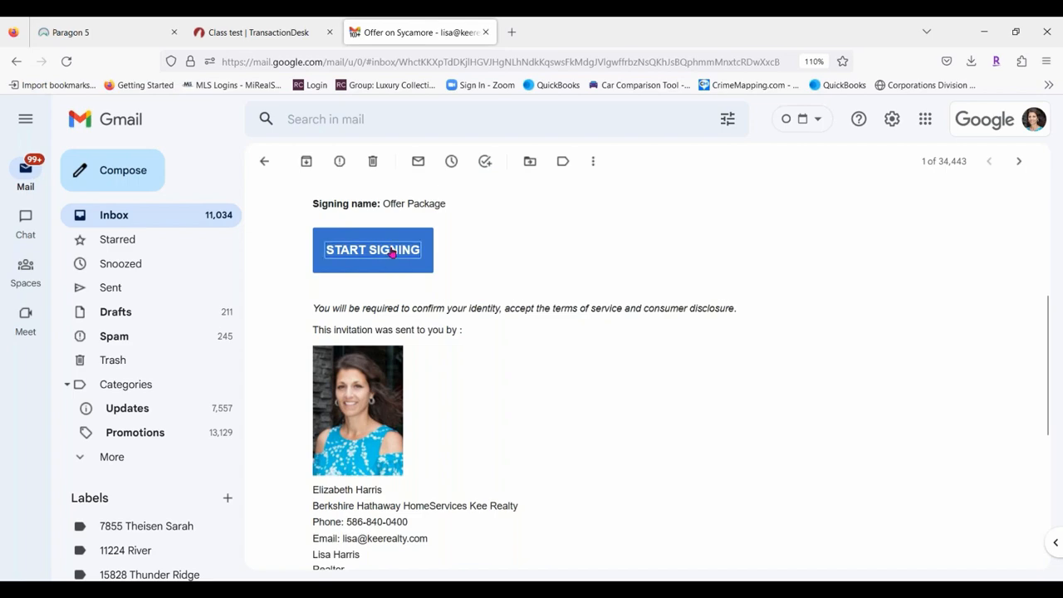
left_click(392, 259)
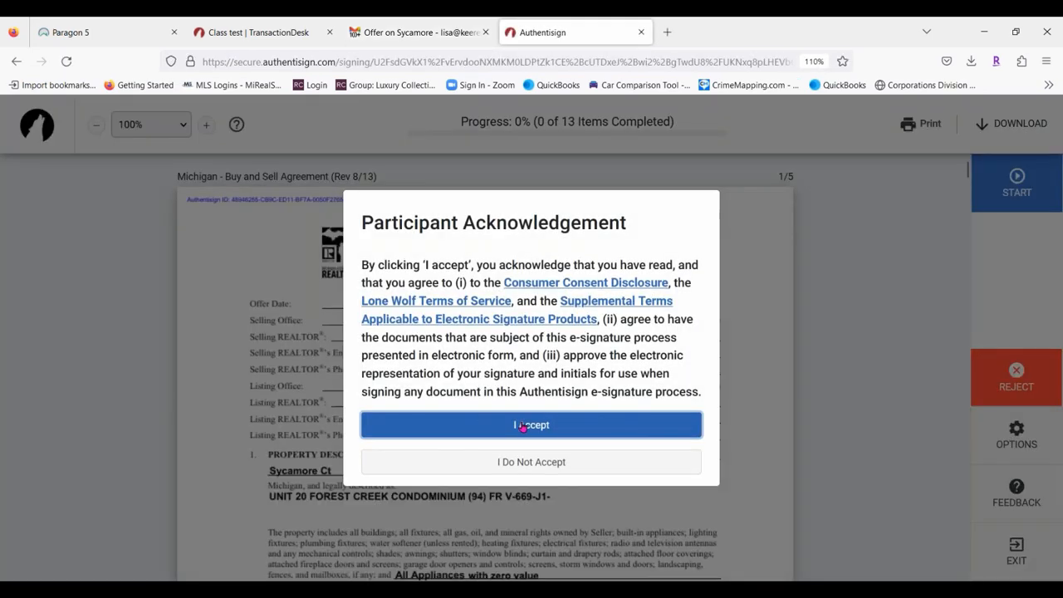
Accept the participant terms and begin setting up the second buyer's signature.
left_click(522, 425)
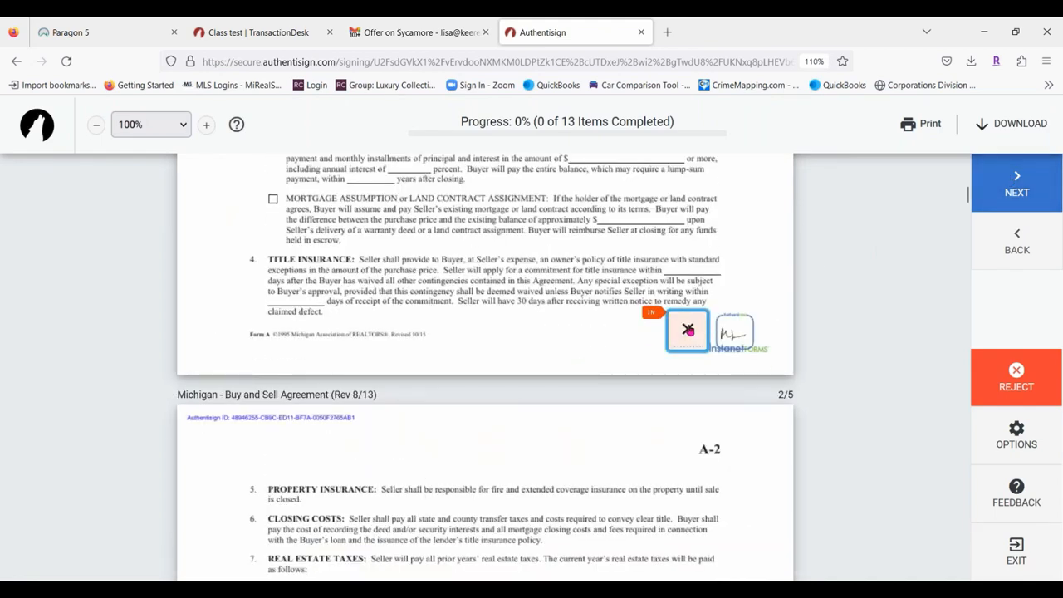
left_click(688, 330)
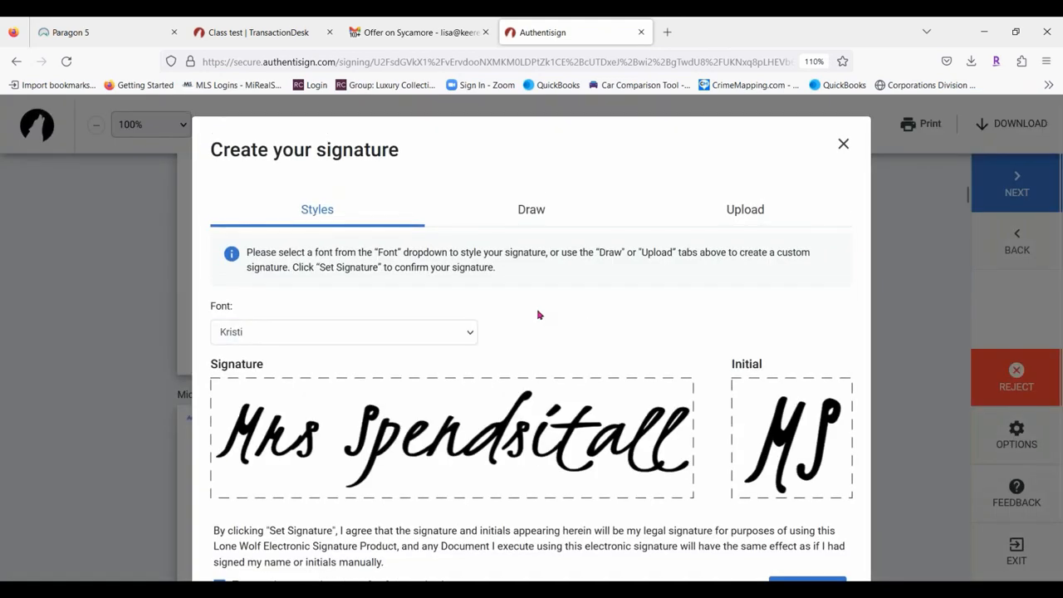
scroll(427, 446, "down", 1)
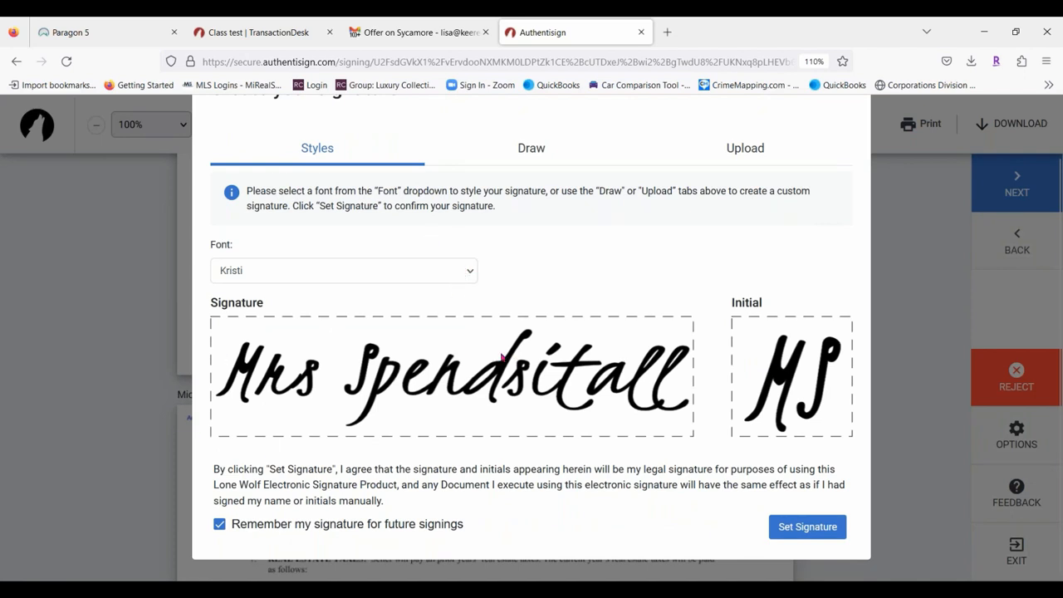
Try a hand-drawn version, then adopt the Kristi-styled signature and initials.
left_click(529, 148)
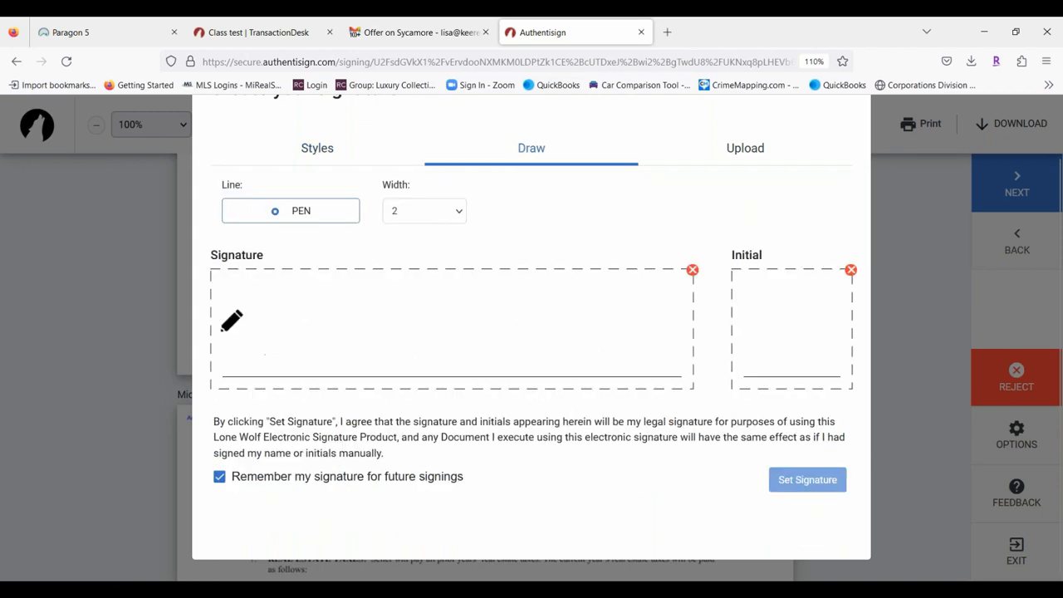
mouse_move(236, 327)
left_mouse_down()
mouse_move(292, 304)
mouse_move(307, 377)
mouse_move(332, 363)
mouse_move(361, 377)
mouse_move(387, 352)
mouse_move(503, 356)
mouse_move(564, 333)
mouse_move(665, 345)
left_mouse_up()
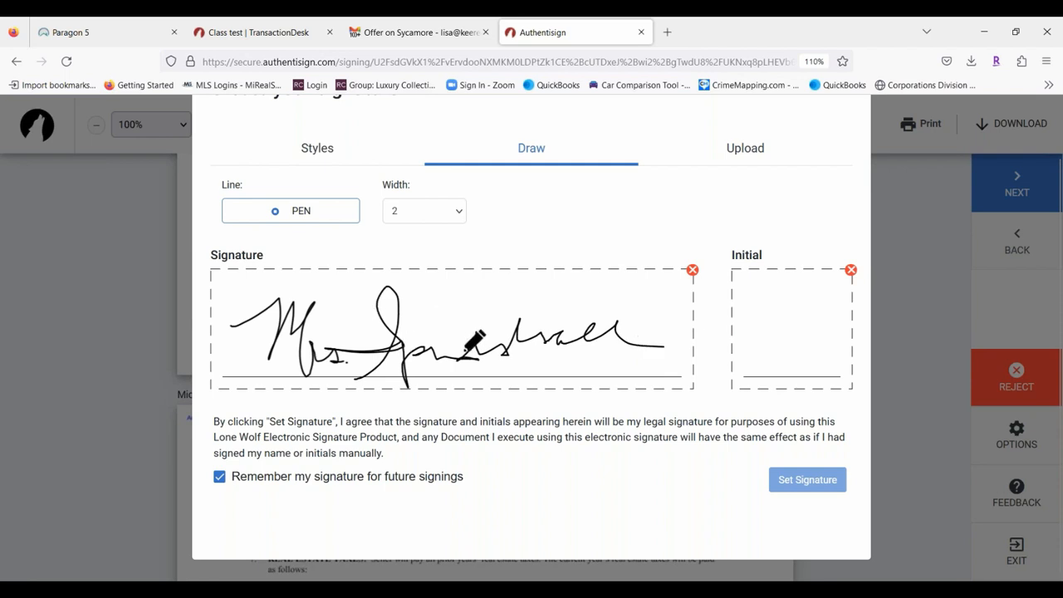
left_click_drag(467, 350, 508, 315)
mouse_move(742, 303)
left_mouse_down()
mouse_move(756, 338)
mouse_move(781, 304)
mouse_move(773, 343)
left_mouse_up()
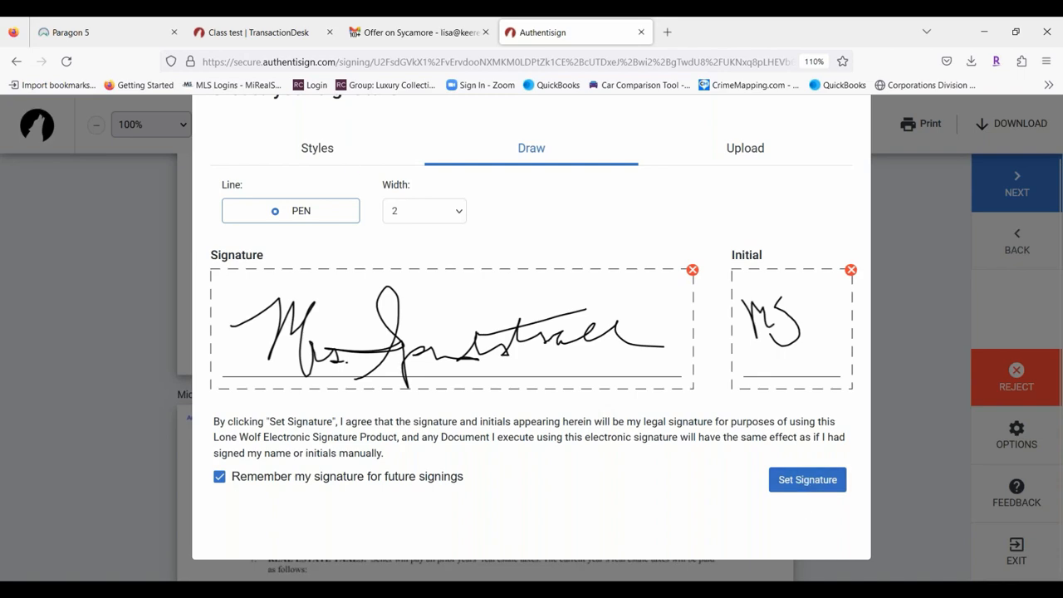
left_click(334, 148)
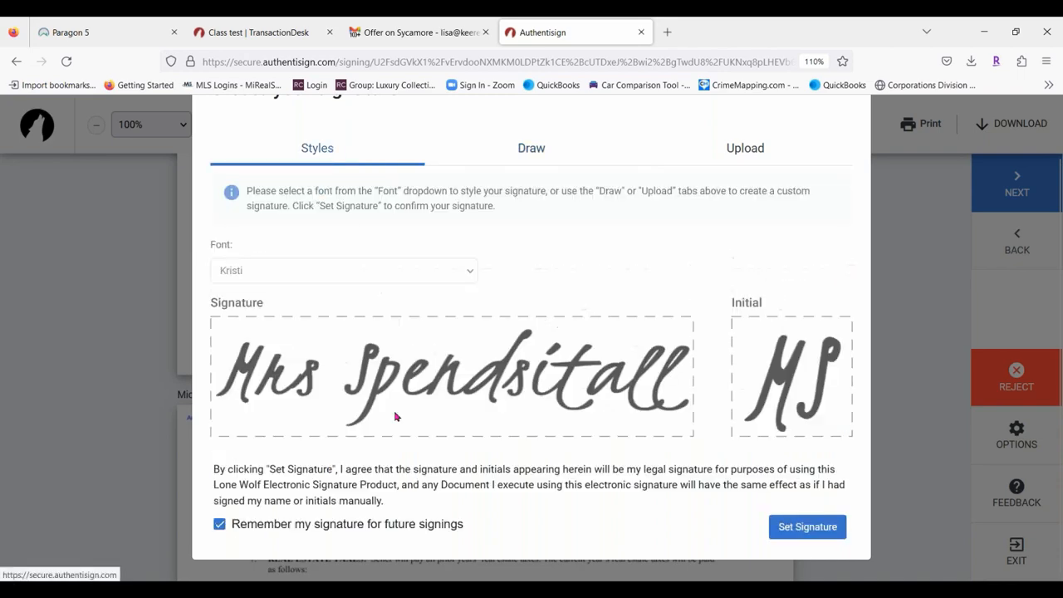
left_click(773, 530)
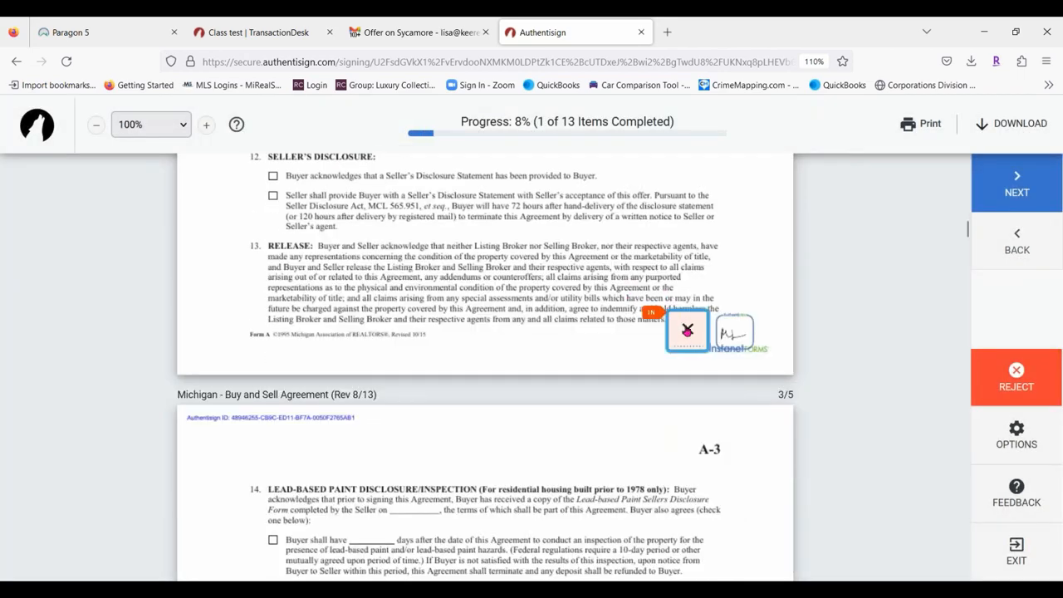
Apply the second buyer's initials and signatures and mark them as Potential Buyer.
left_click(681, 330)
left_click(679, 337)
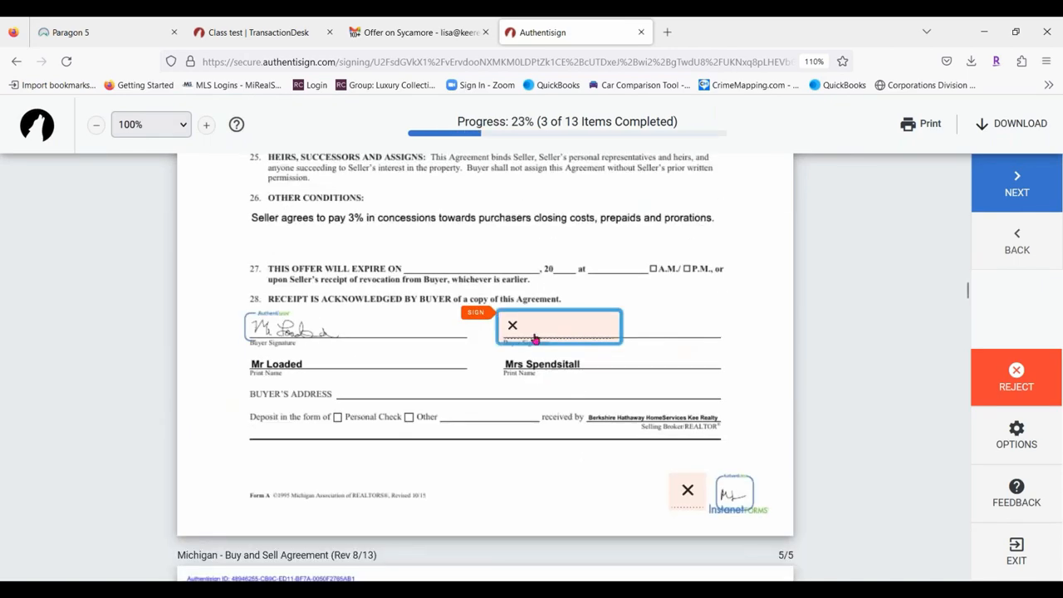
left_click(536, 336)
left_click(677, 331)
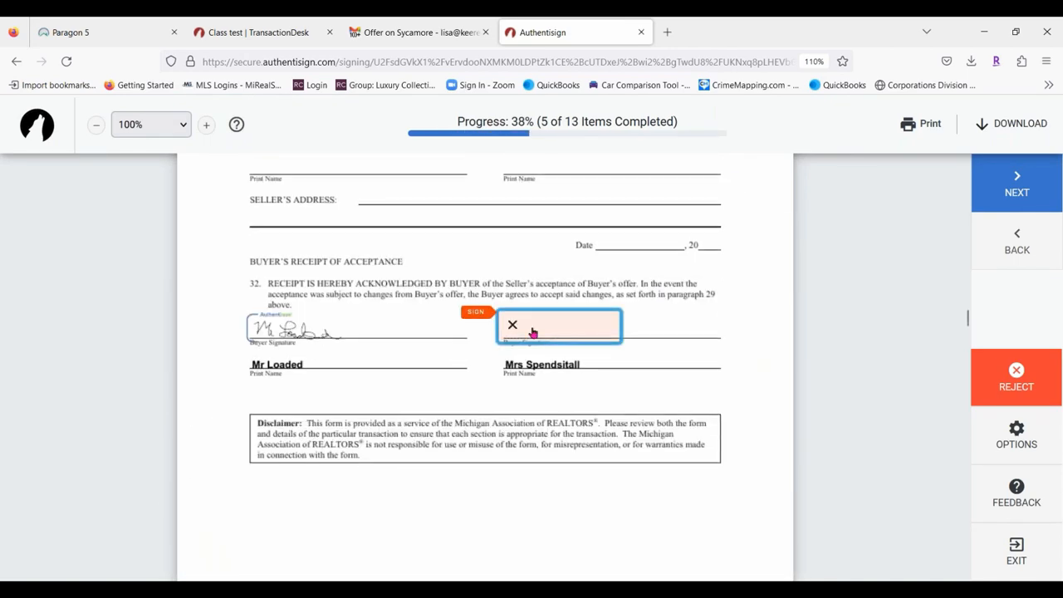
left_click(534, 334)
left_click(677, 329)
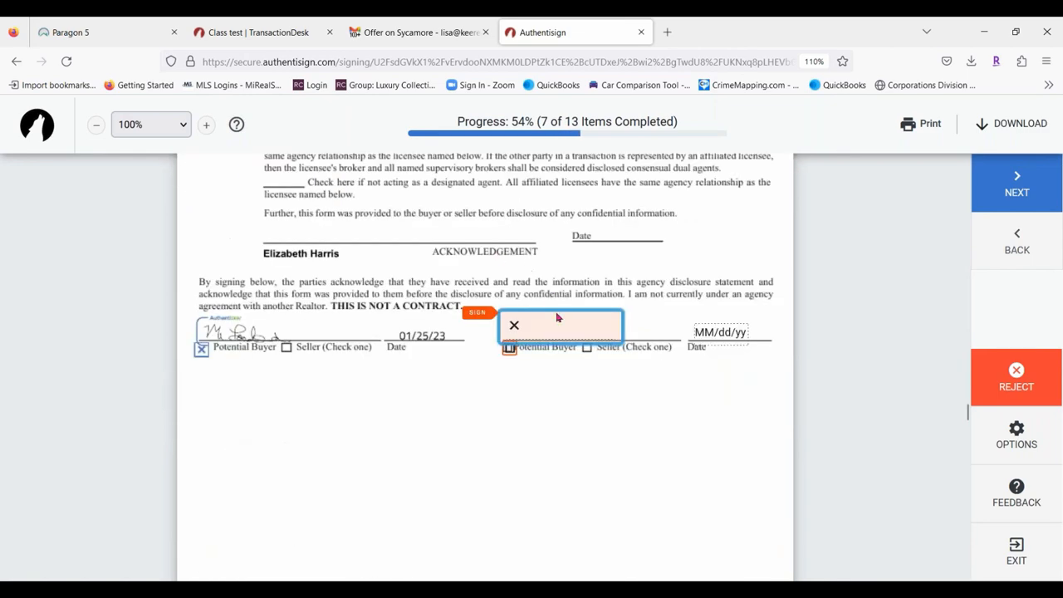
left_click(559, 323)
left_click(508, 325)
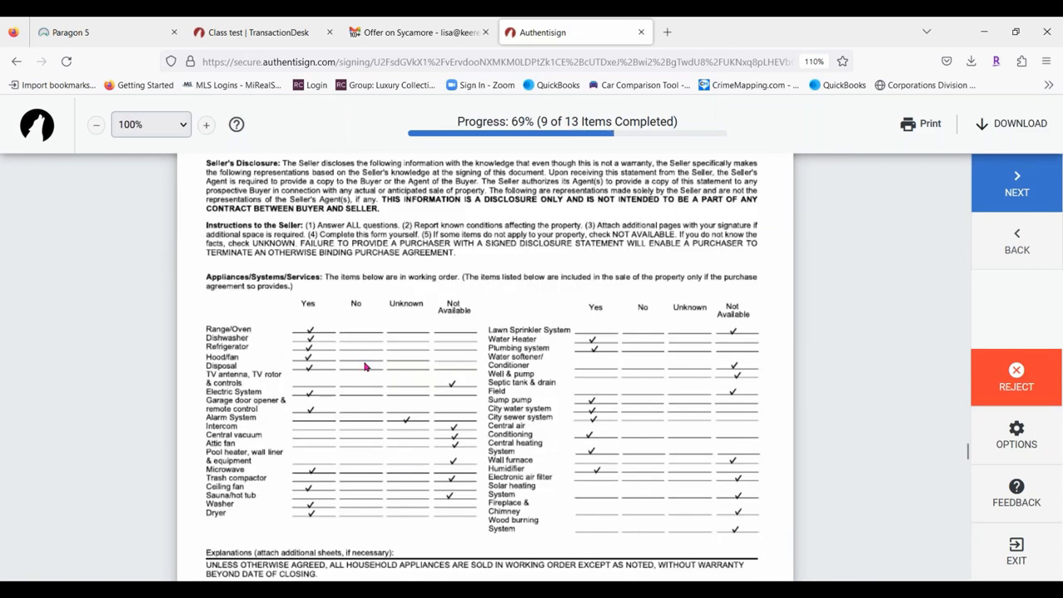
left_click(761, 329)
left_click(275, 326)
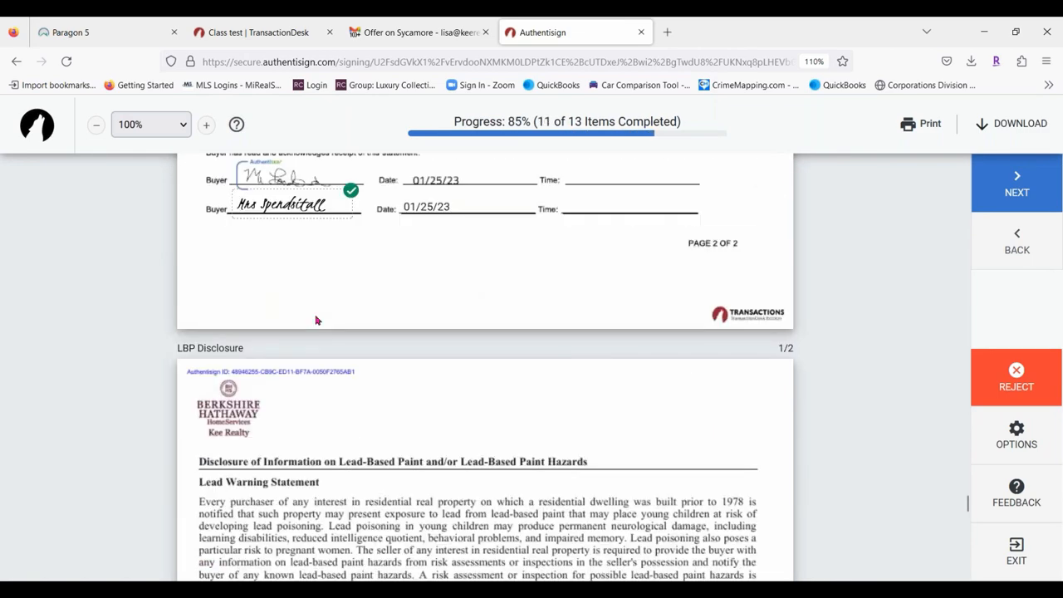
Place the lead-paint initials on option (ii), waiving the inspection.
left_click(268, 325)
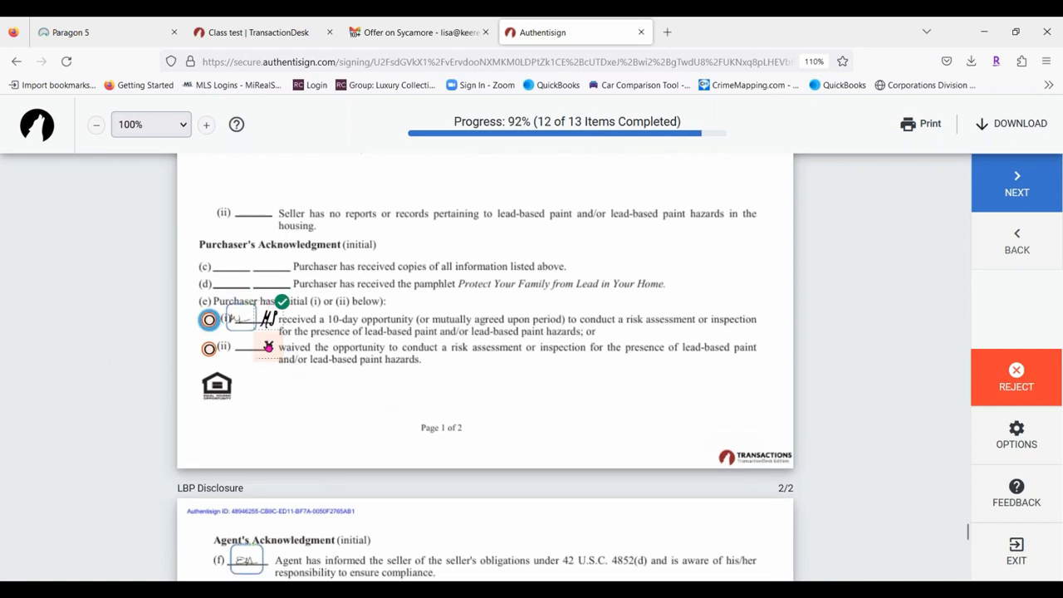
left_click(268, 347)
left_click(267, 329)
left_click(268, 347)
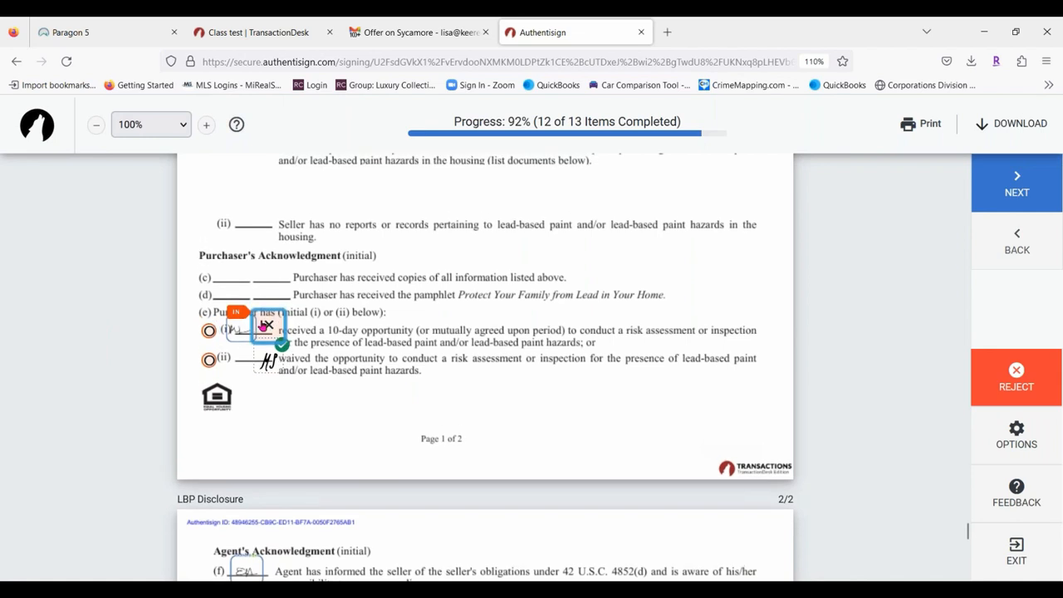
left_click(266, 325)
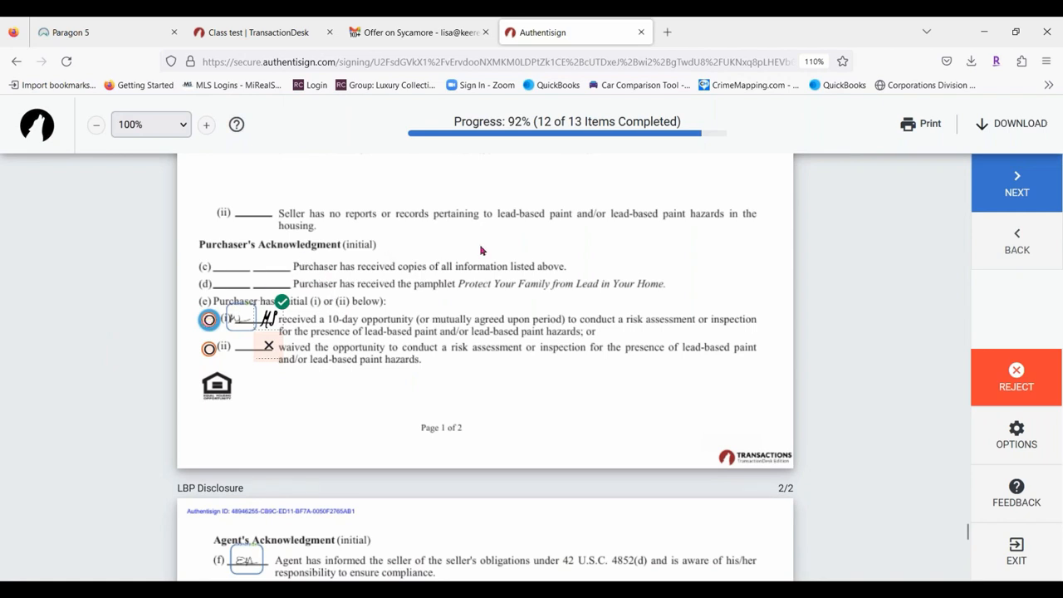
left_click(259, 349)
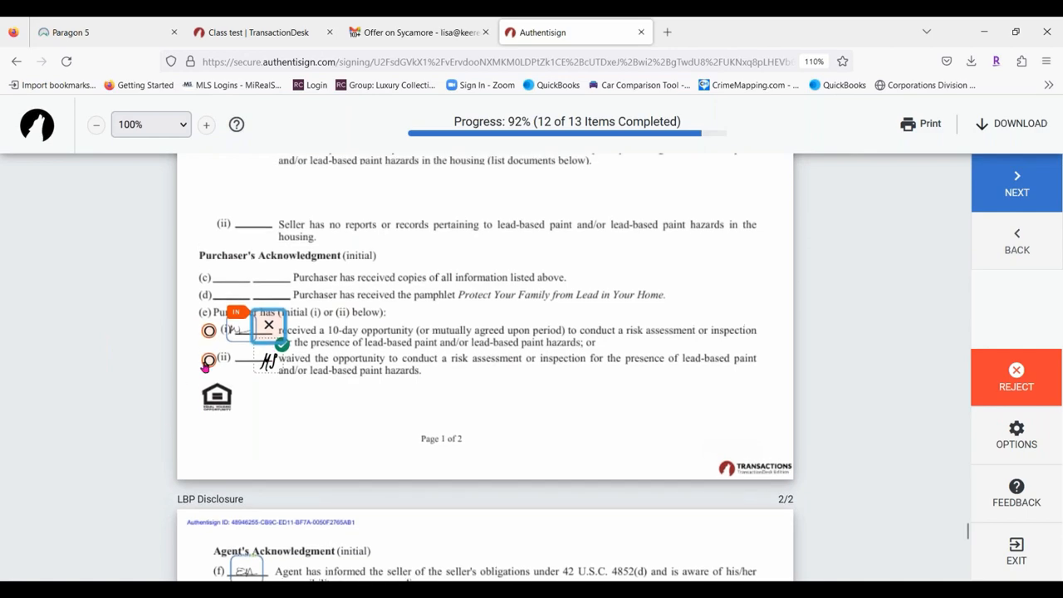
left_click(207, 360)
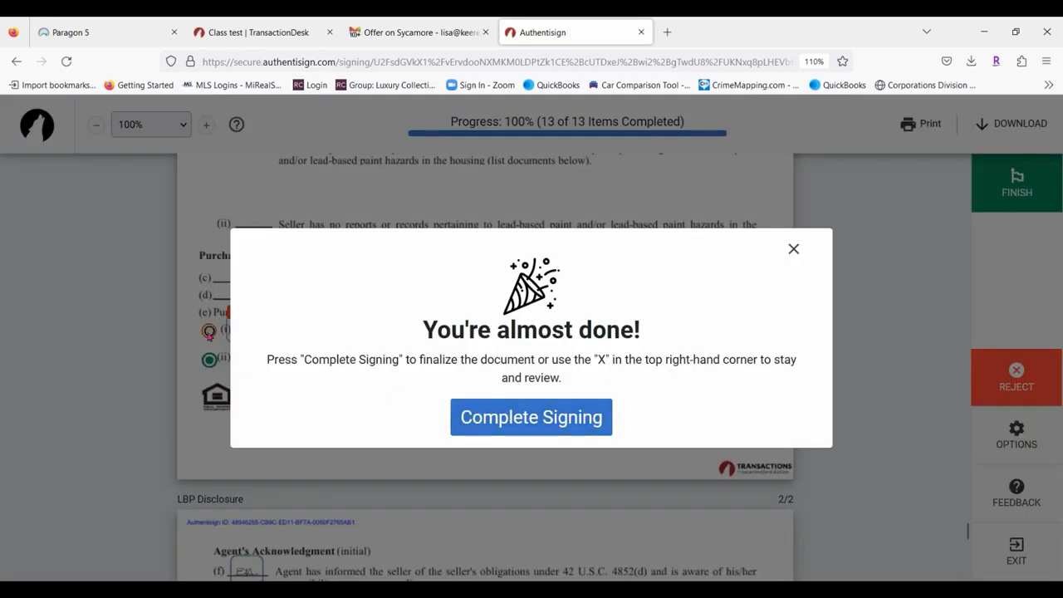
Finish and complete the second buyer's signing.
left_click(793, 249)
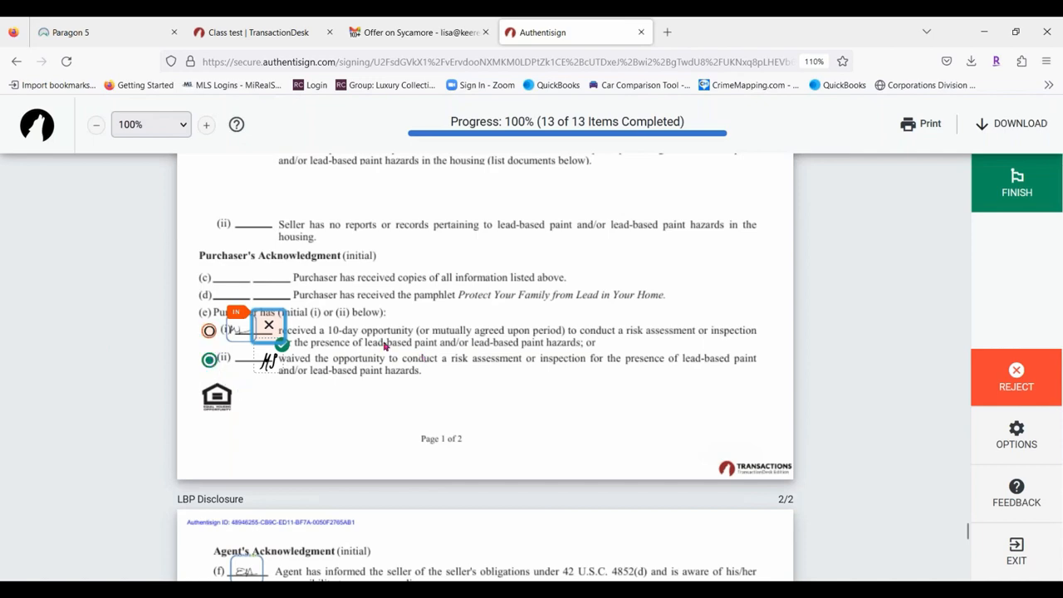
left_click(1036, 178)
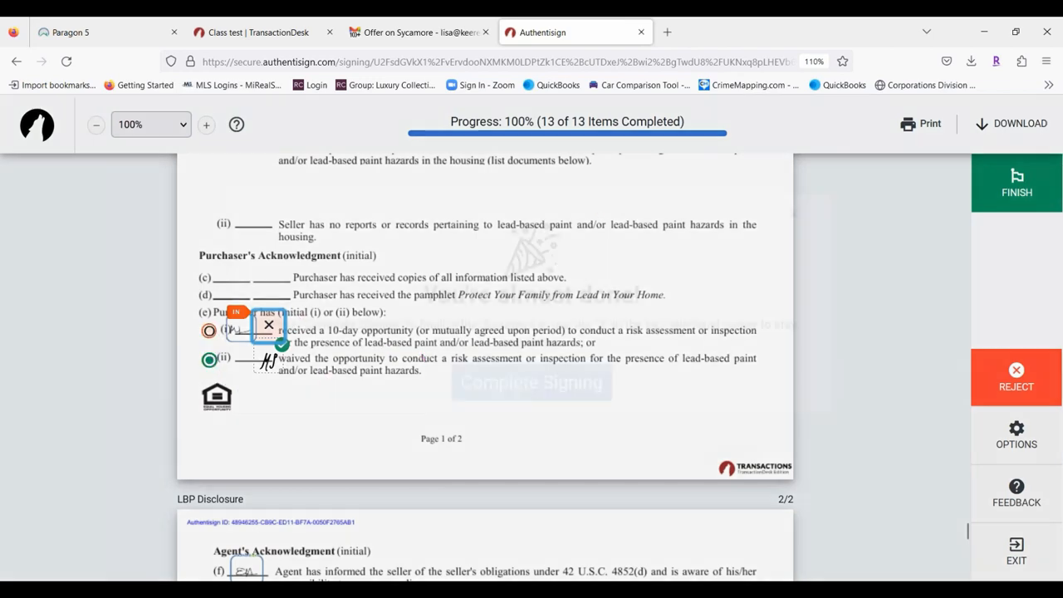
left_click(525, 420)
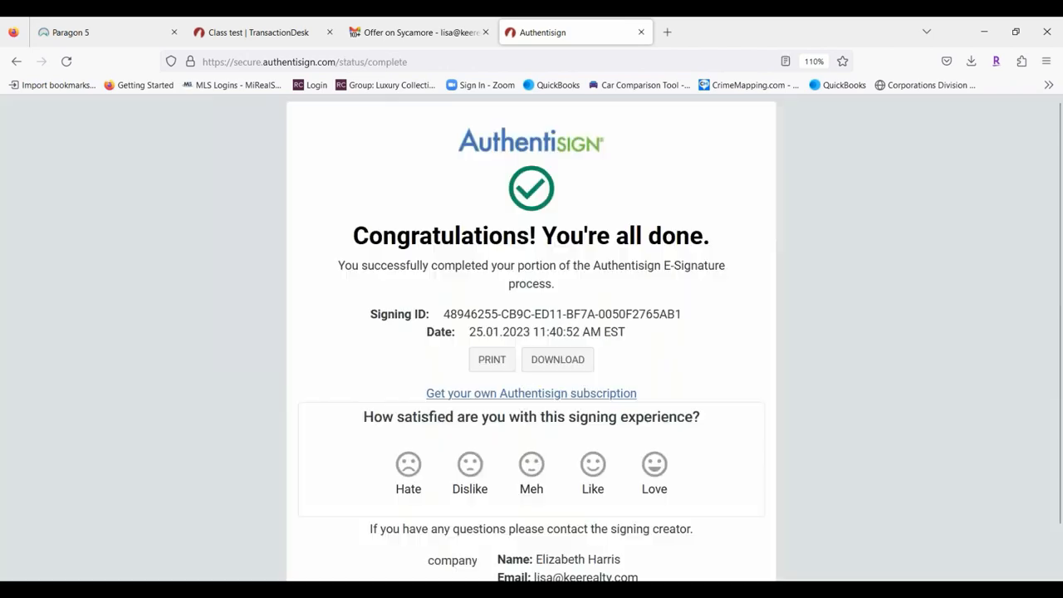
Open the newest Offer on Sycamore email and start signing the Offer Package.
left_click(642, 32)
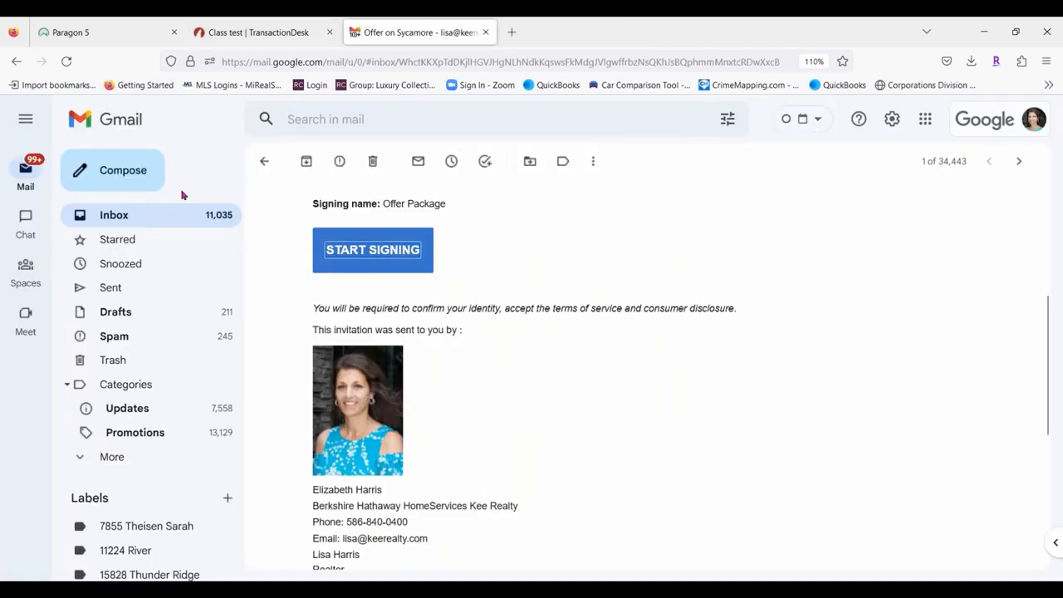
left_click(175, 214)
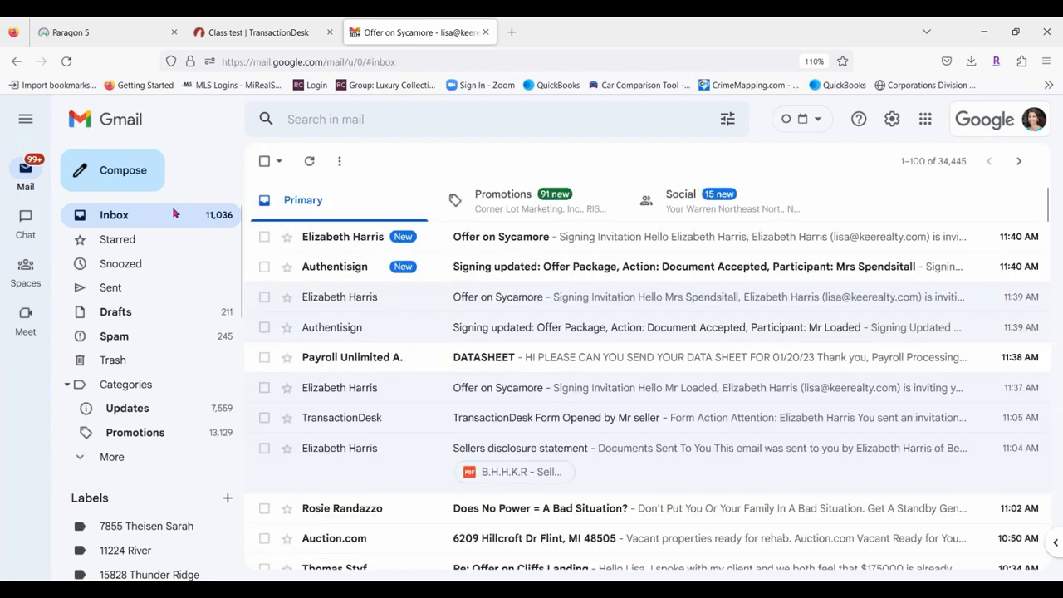
left_click(632, 238)
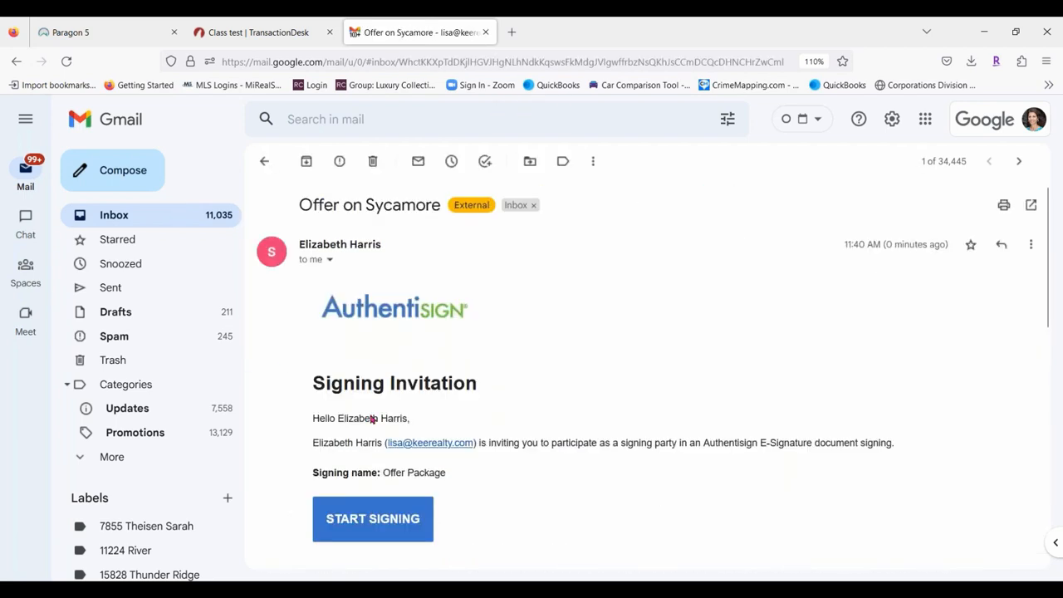
left_click(380, 533)
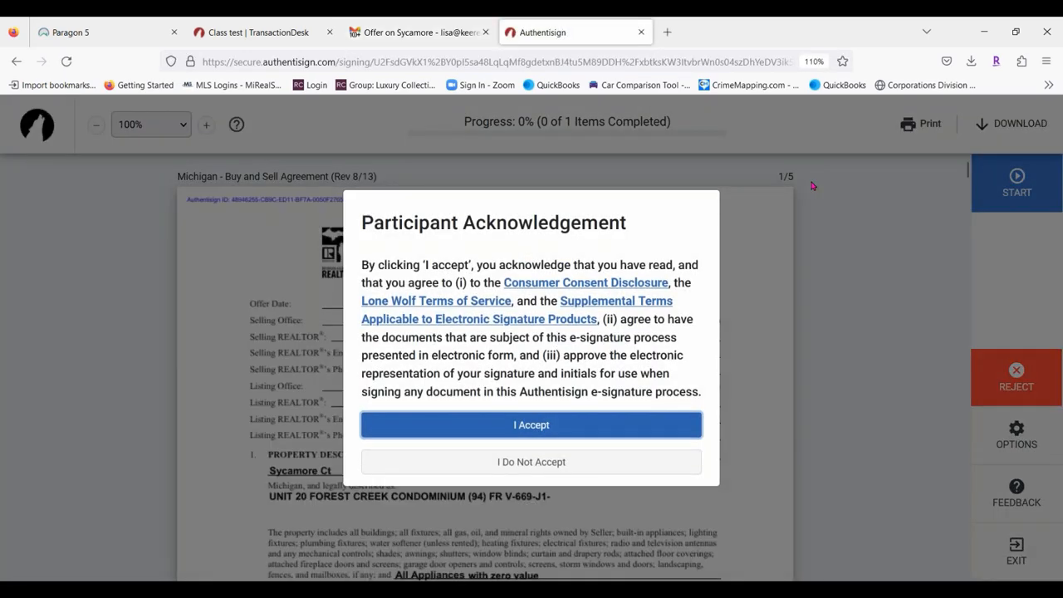
Accept the terms, sign the agent's signature field, and complete the signing.
left_click(532, 425)
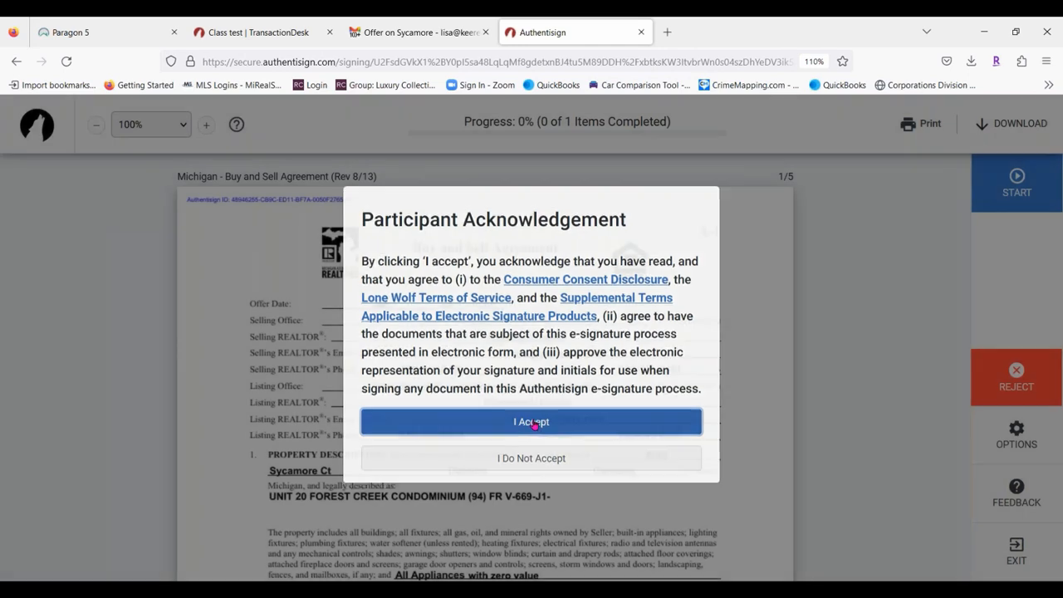
left_click(1031, 176)
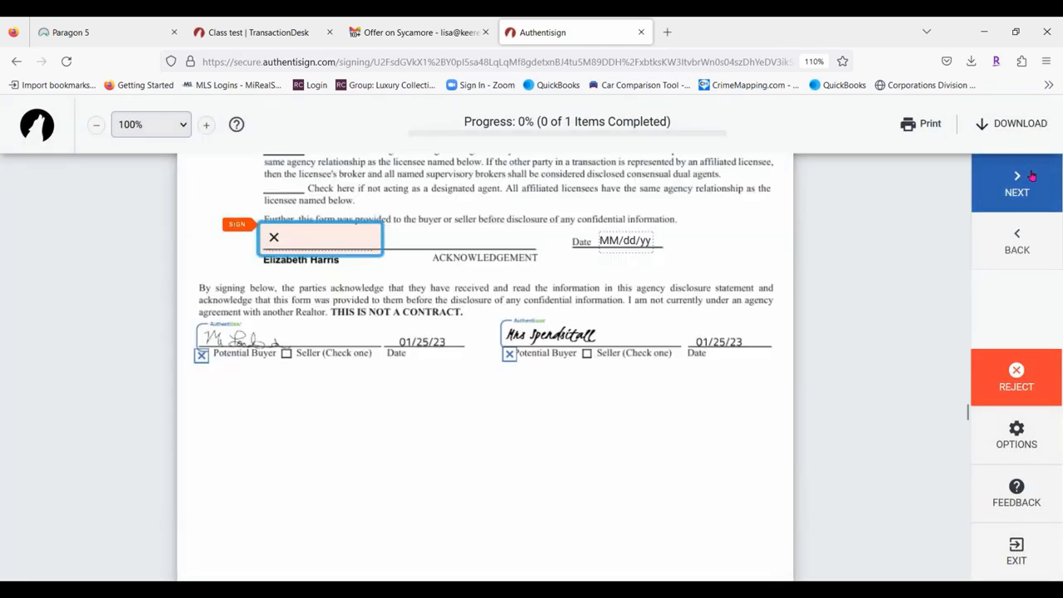
left_click(344, 243)
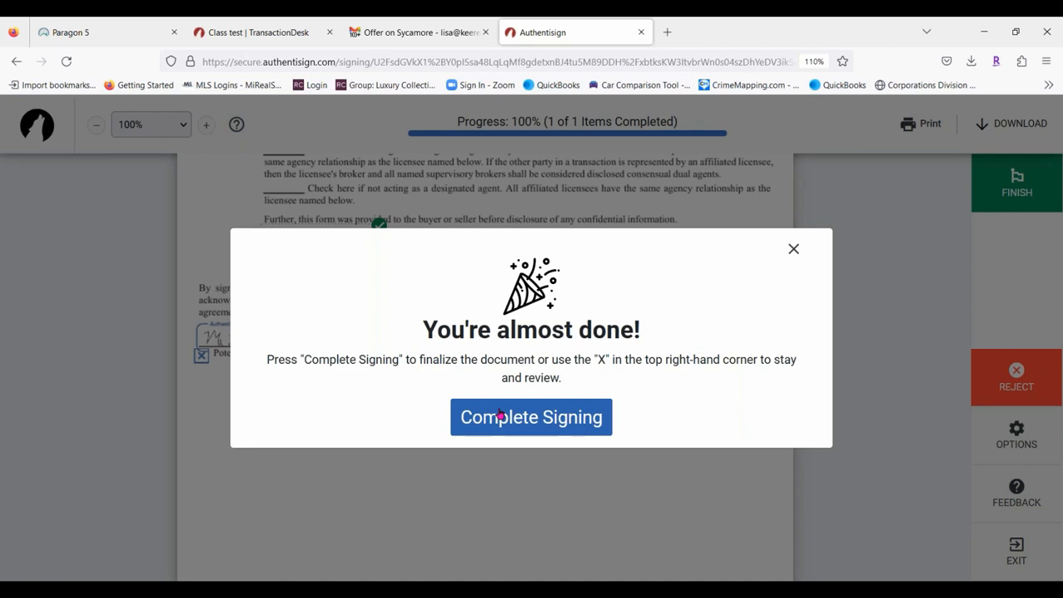
left_click(500, 416)
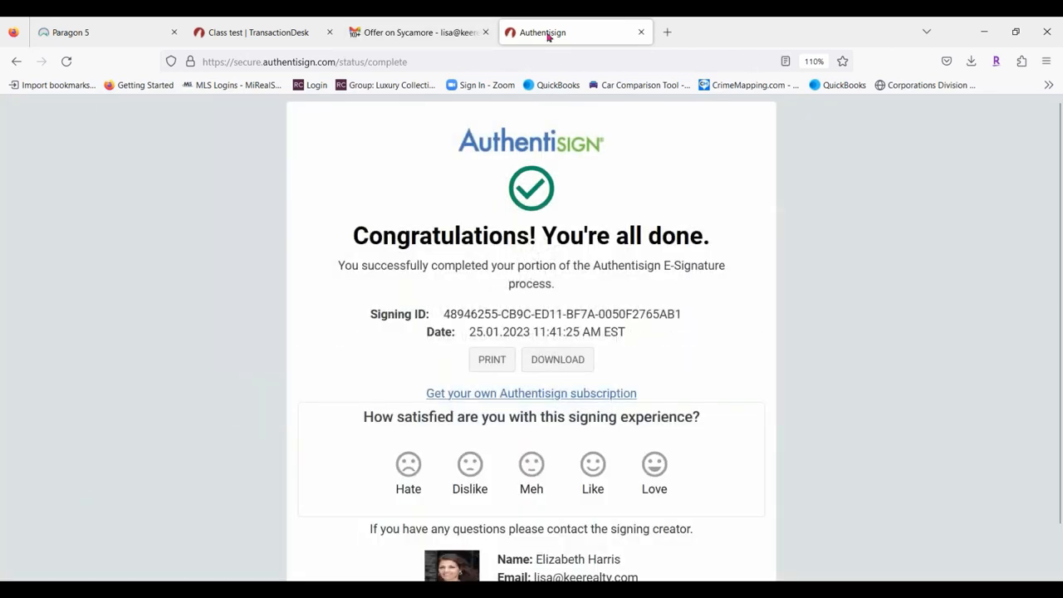
Read through the Signing updated notification emails in the inbox.
left_click(640, 32)
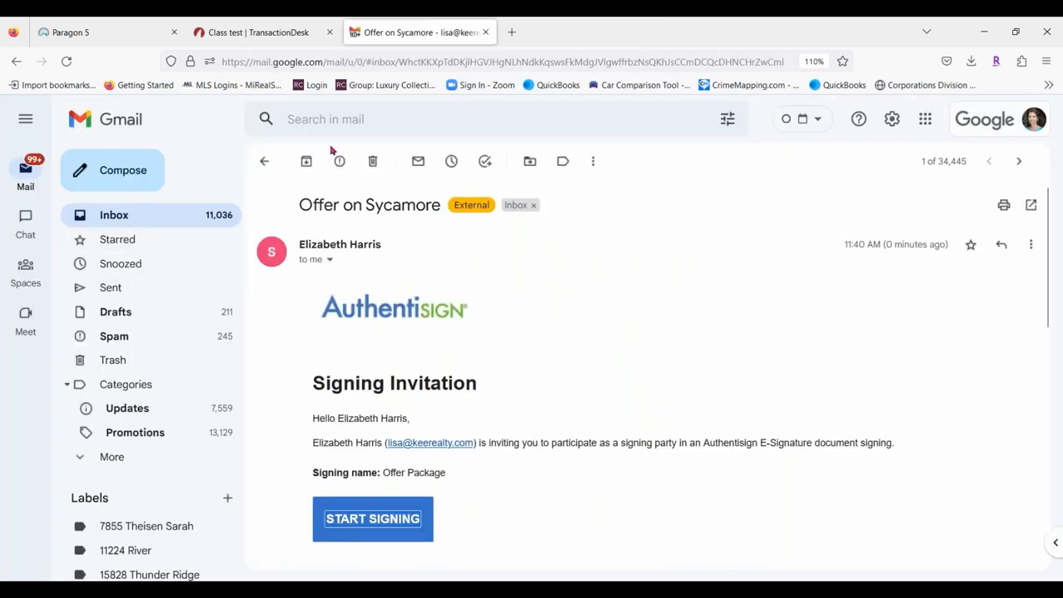
left_click(129, 215)
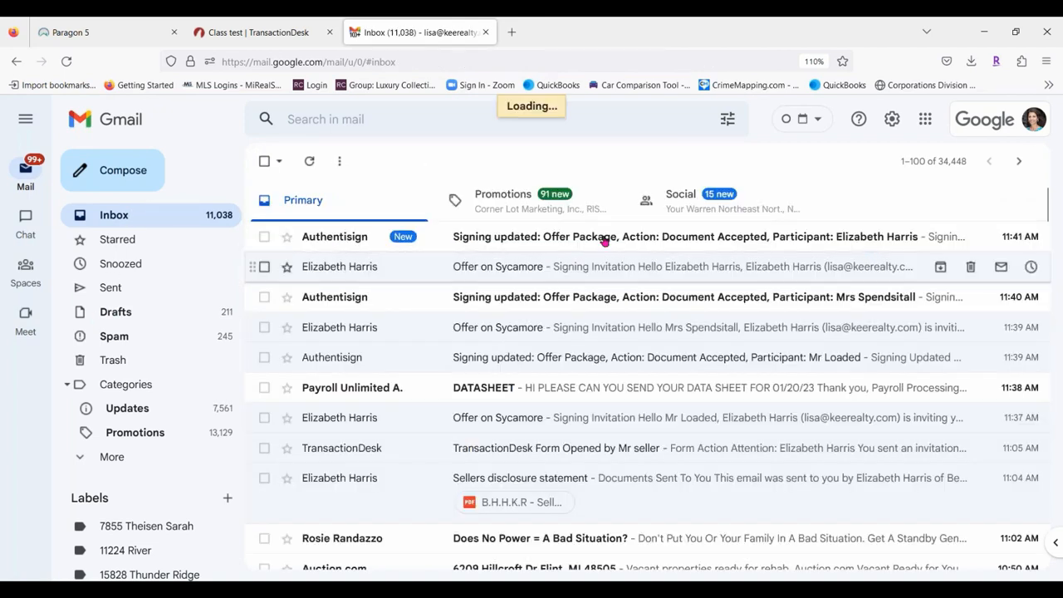
left_click(755, 292)
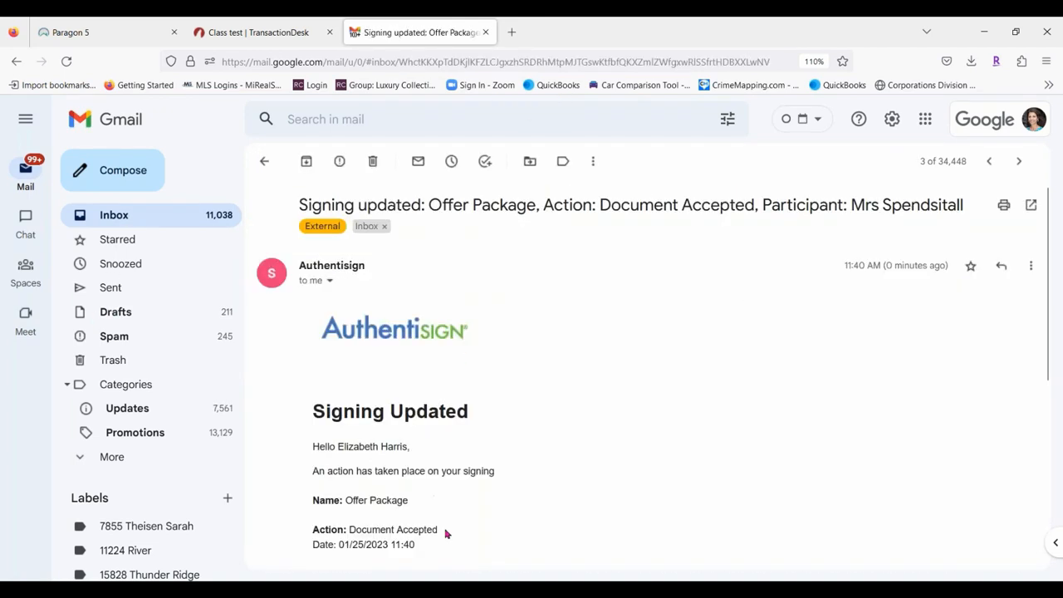
scroll(515, 442, "down", 2)
scroll(513, 441, "up", 2)
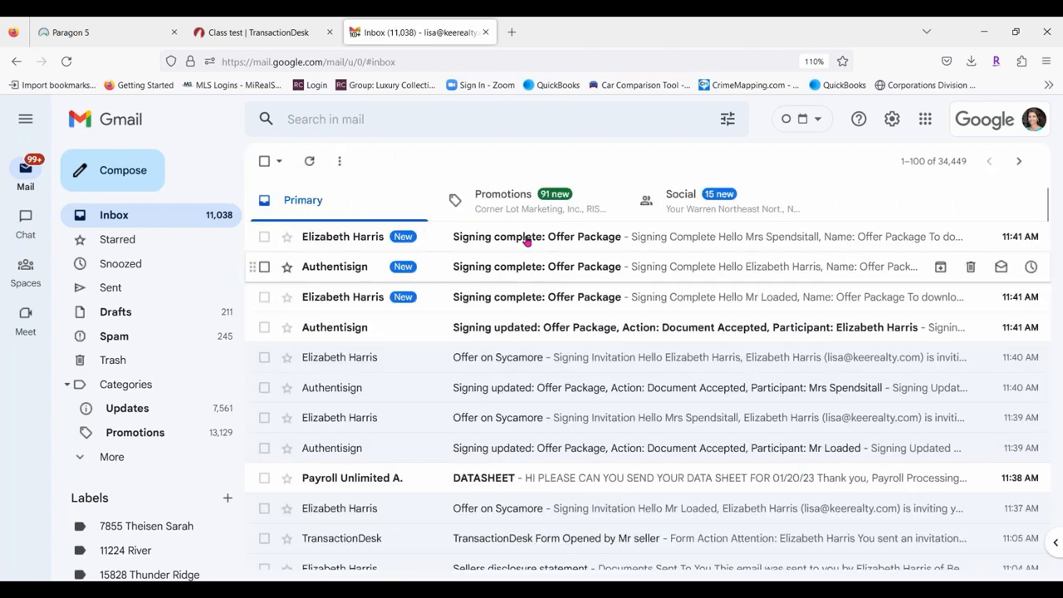
left_click(607, 327)
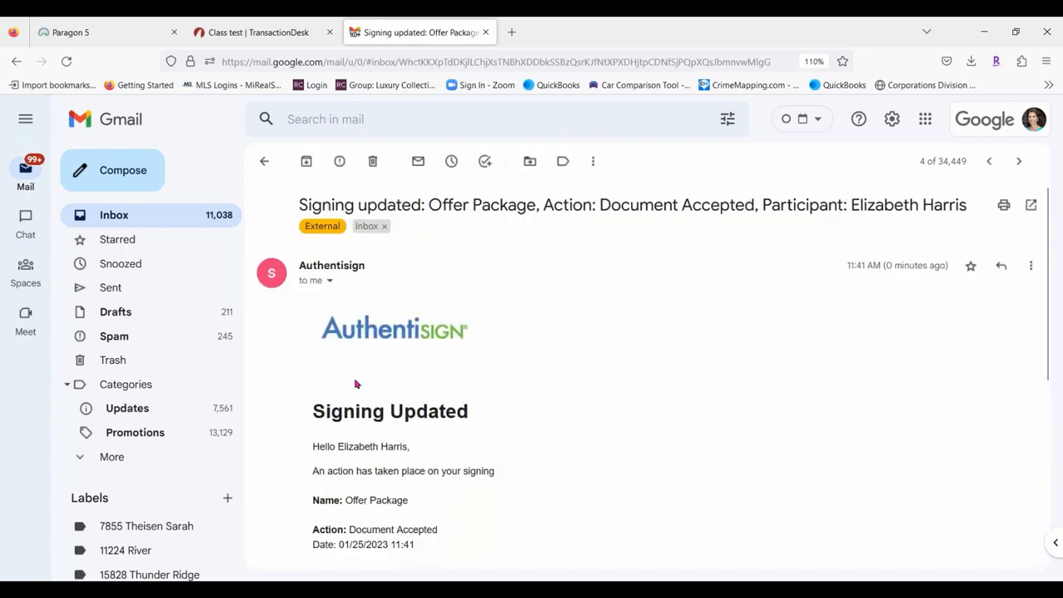
scroll(535, 365, "down", 2)
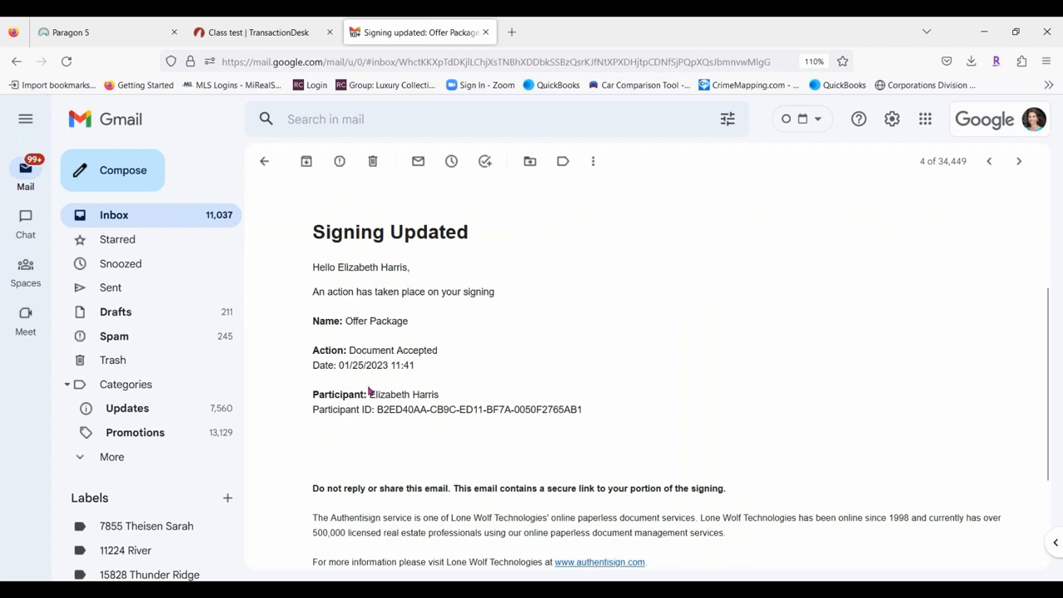
scroll(639, 388, "up", 2)
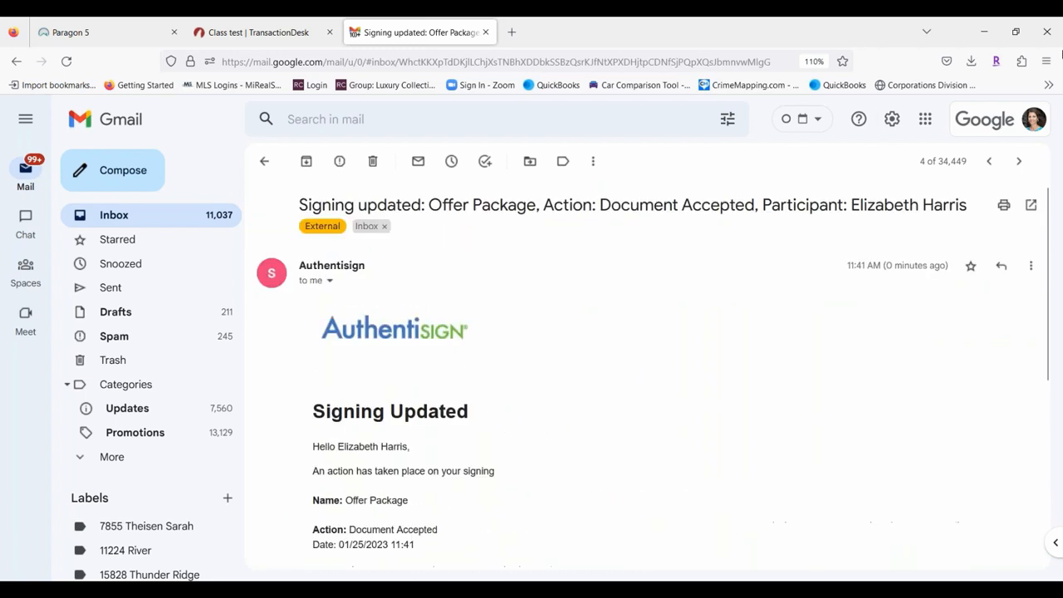
left_click(1020, 162)
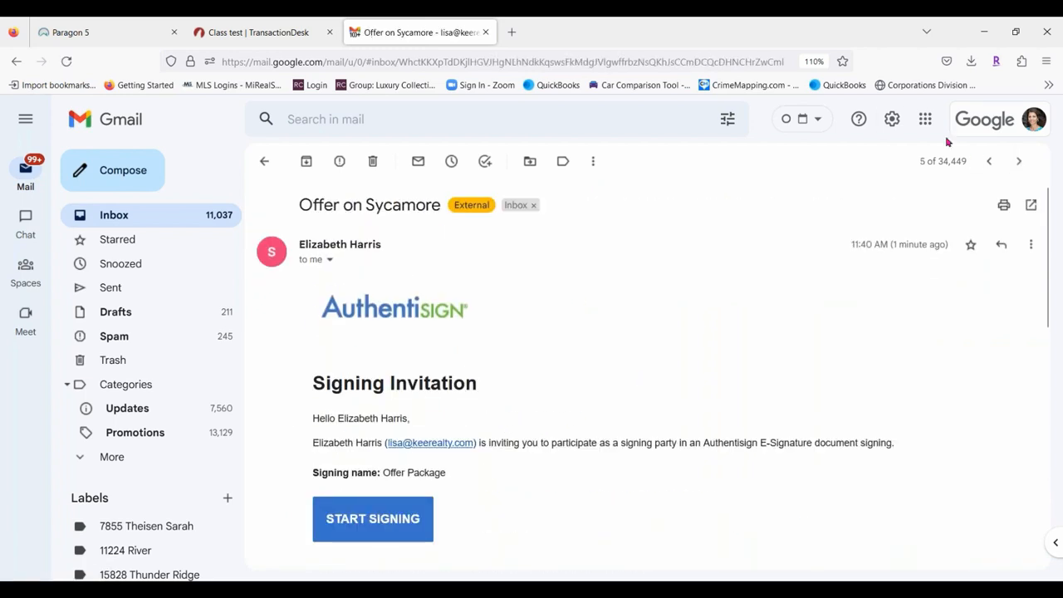
left_click(1018, 161)
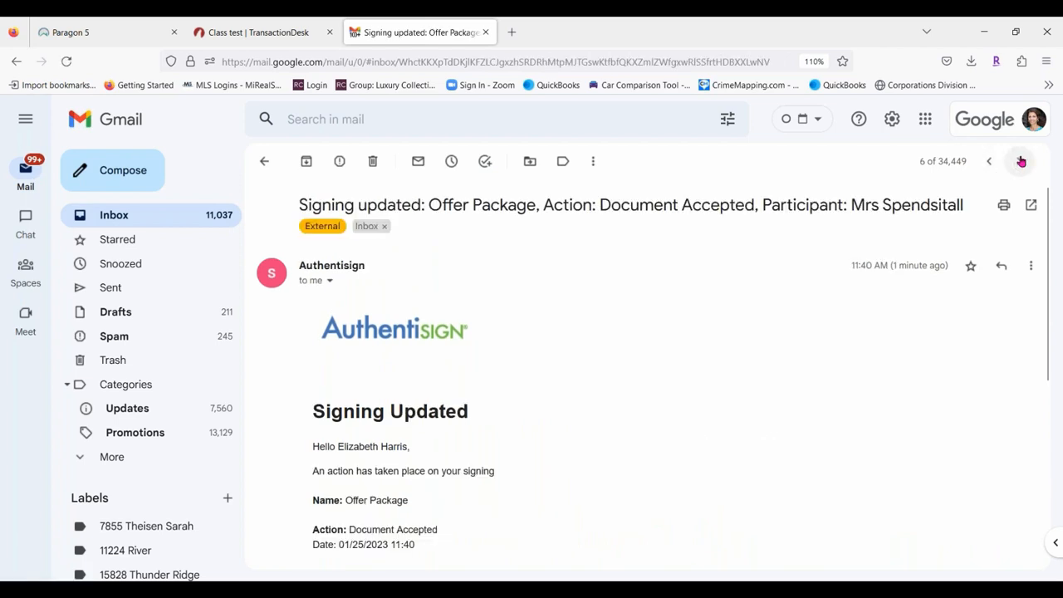
scroll(681, 370, "down", 3)
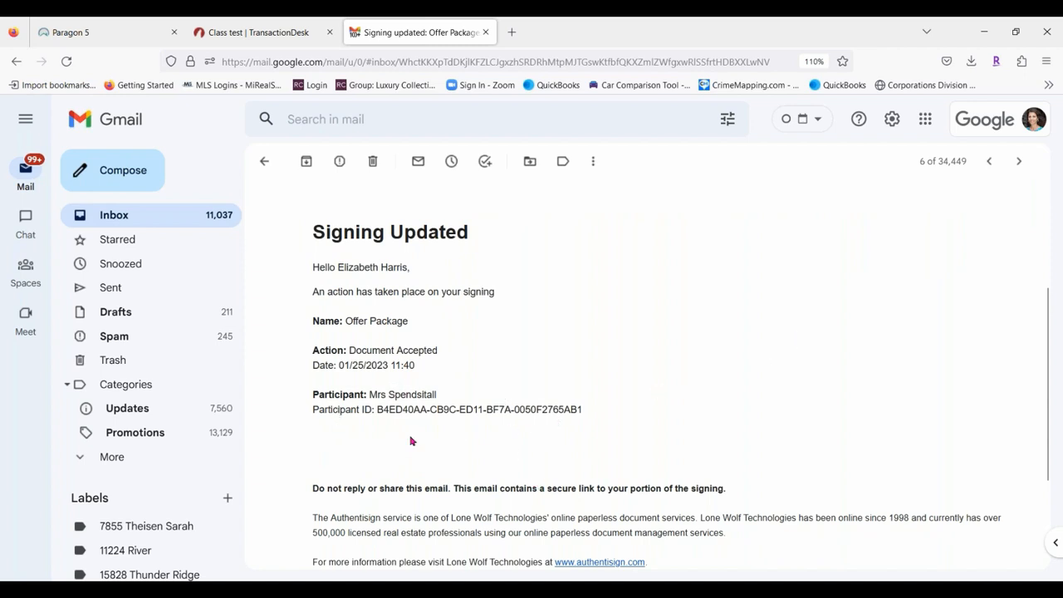
scroll(573, 374, "up", 3)
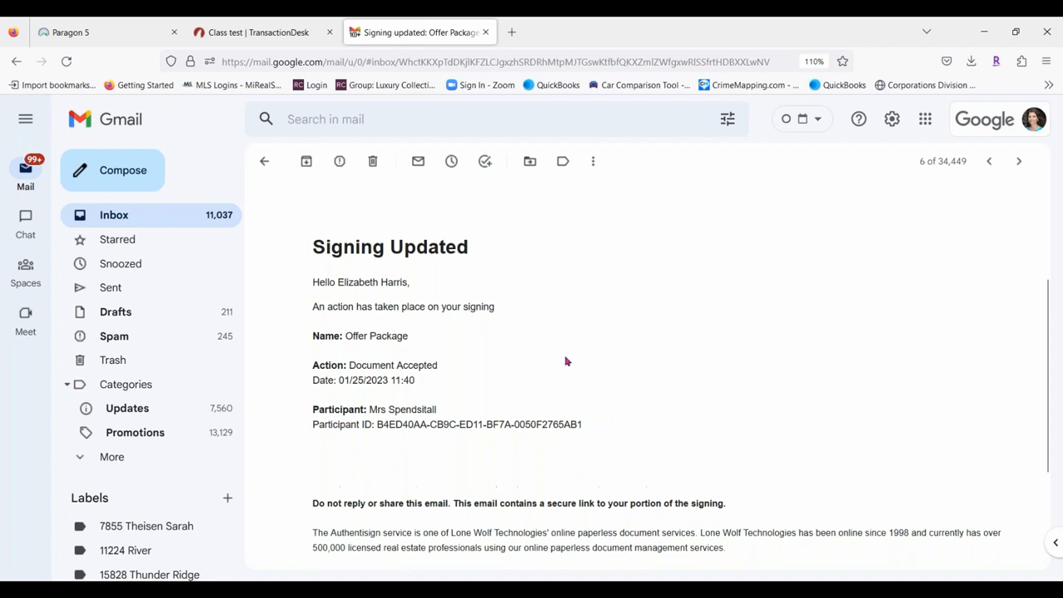
Download the signed documents from the third Signing complete: Offer Package email.
left_click(264, 161)
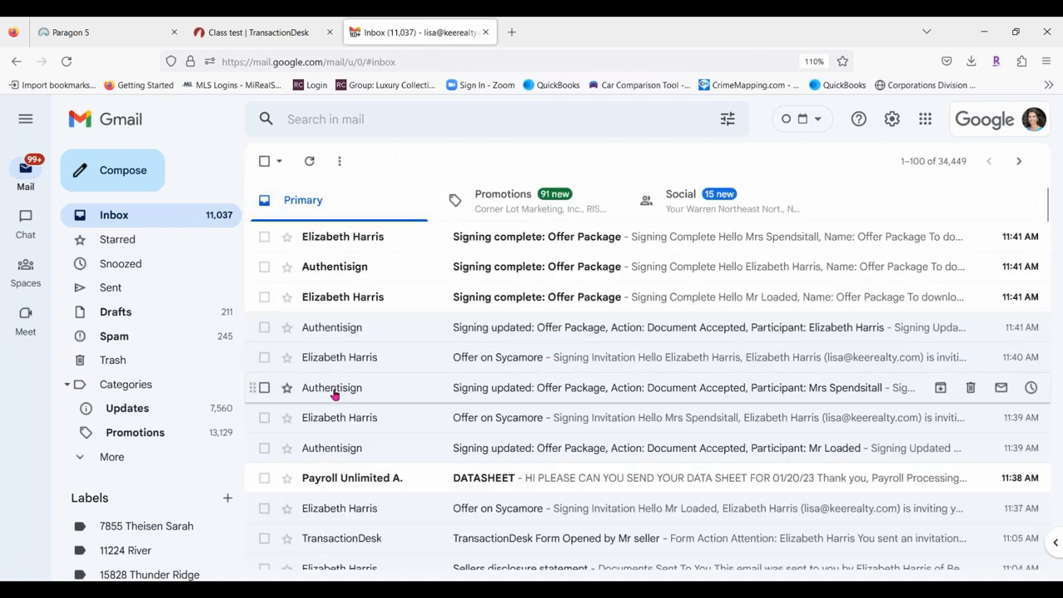
left_click(672, 303)
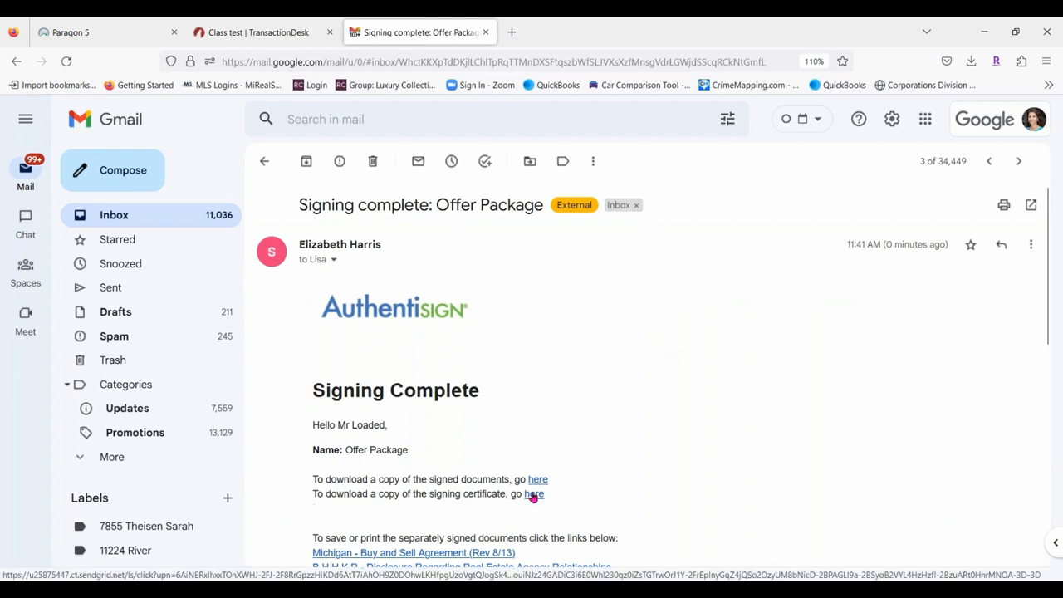
scroll(639, 359, "down", 2)
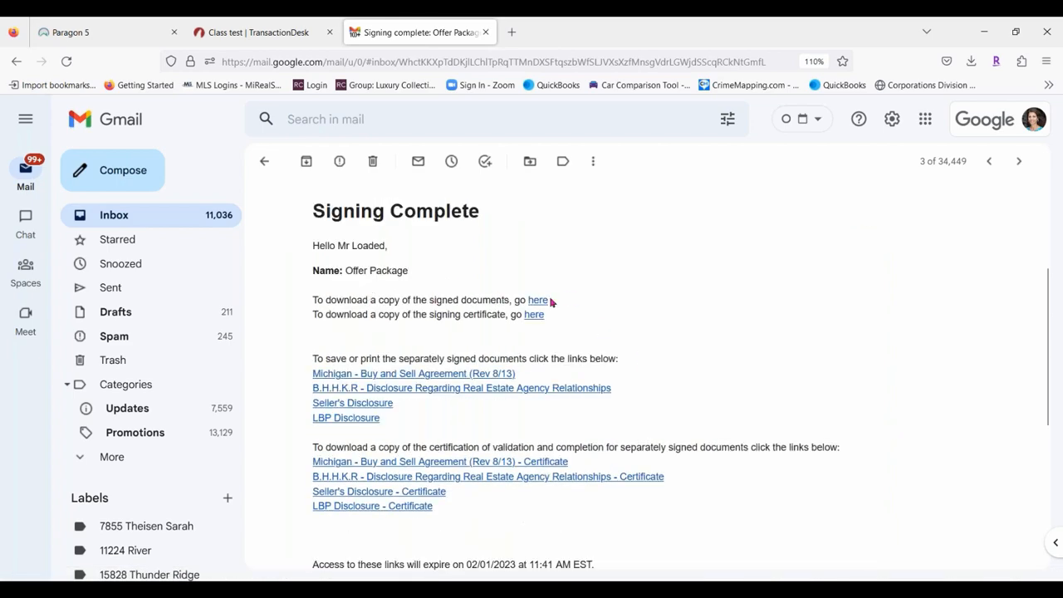
left_click(538, 301)
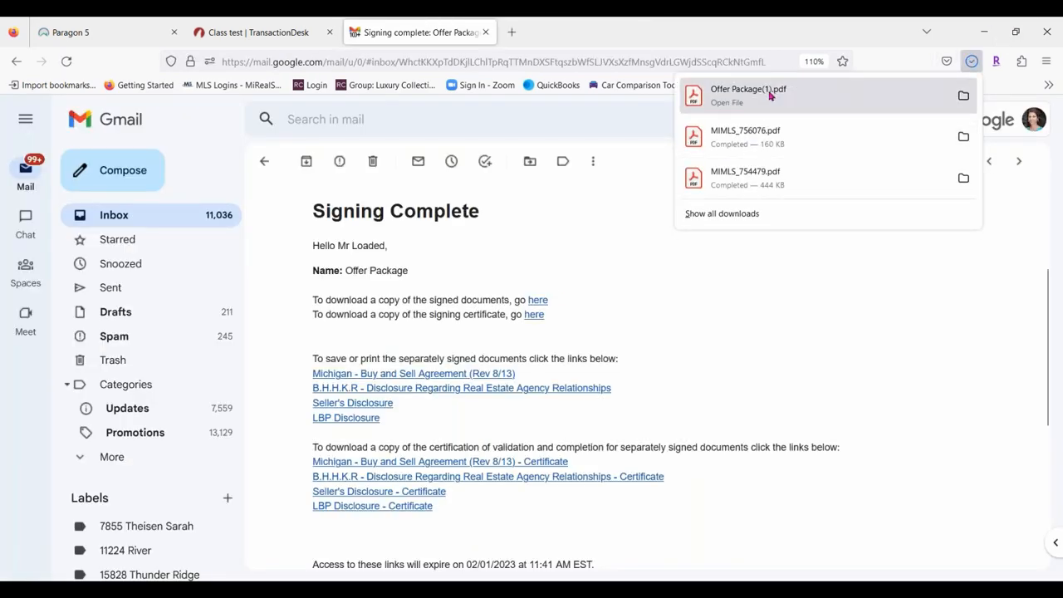
Open Offer Package(1).pdf, scroll through all 12 signed pages, then close Acrobat Reader.
left_click(770, 95)
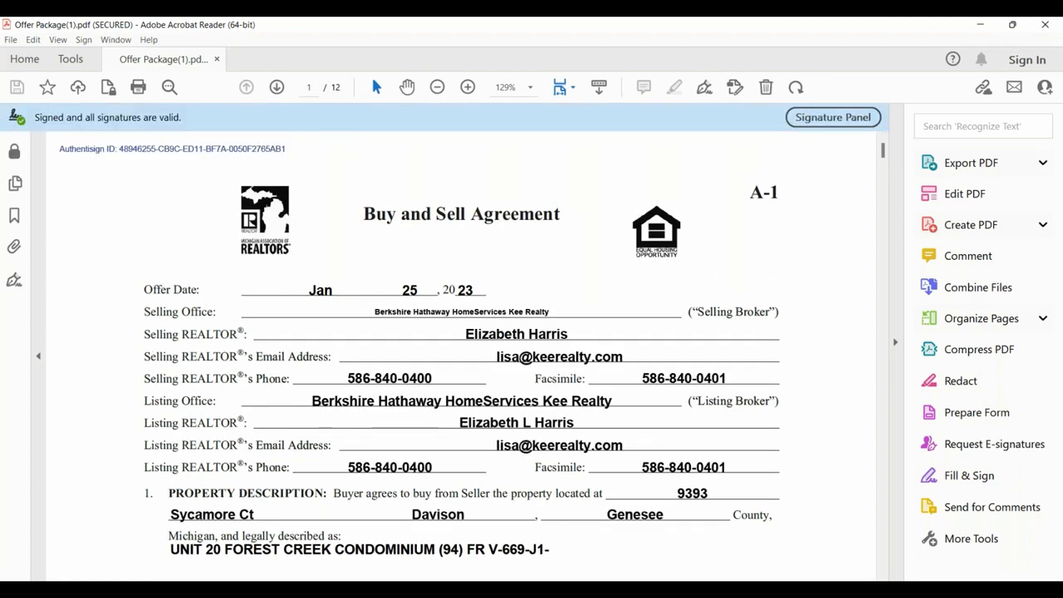
scroll(562, 221, "down", 4)
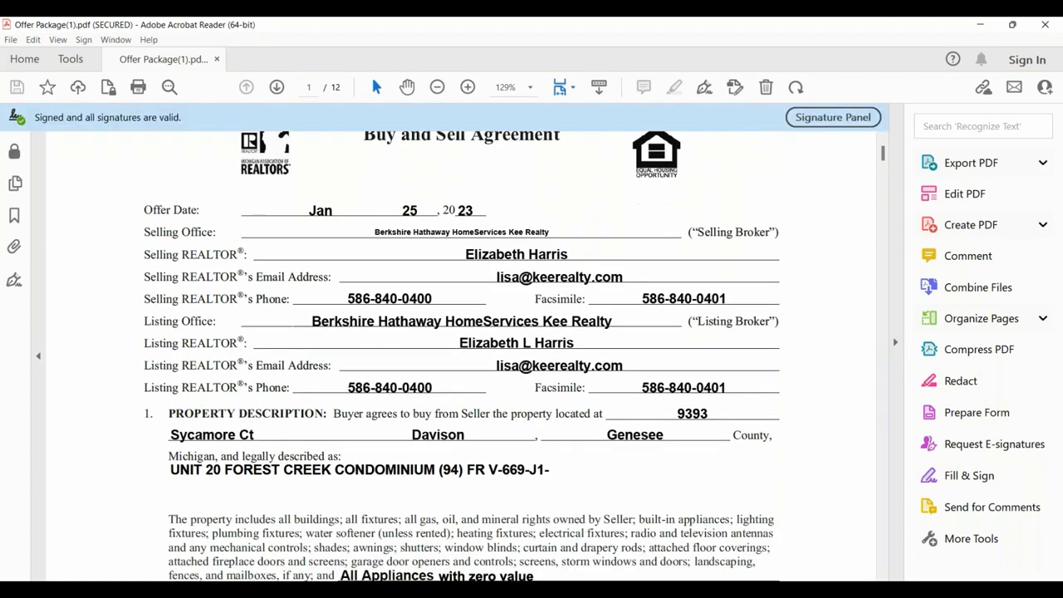
scroll(465, 357, "down", 10)
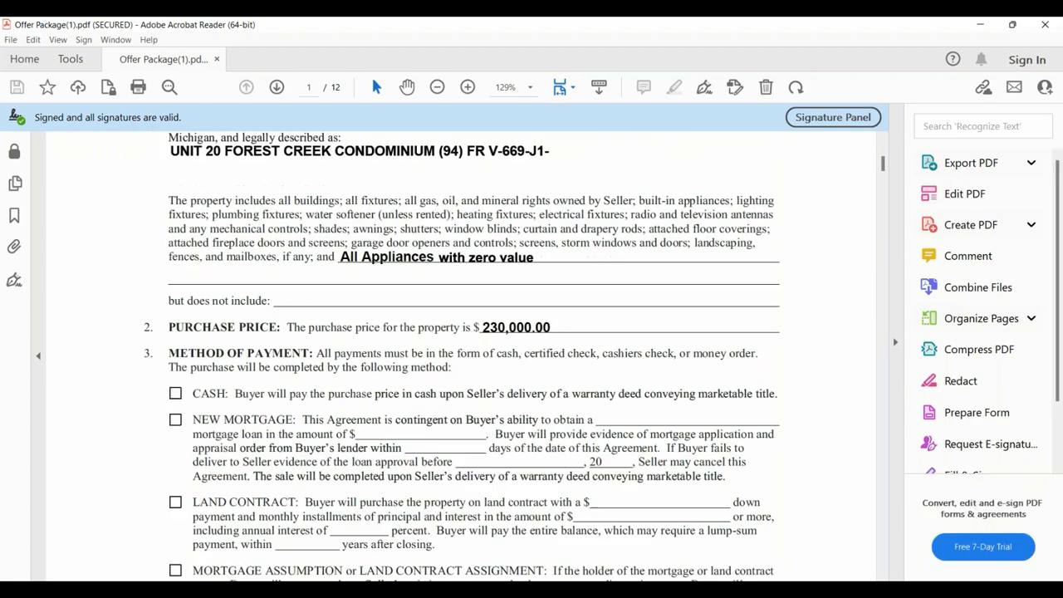
scroll(565, 275, "down", 20)
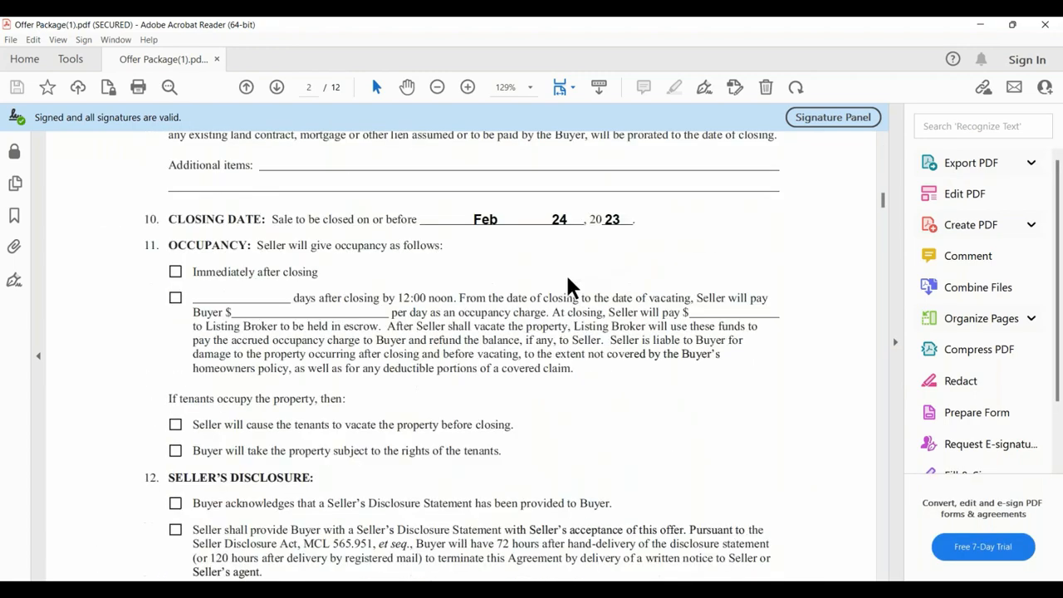
scroll(565, 276, "down", 20)
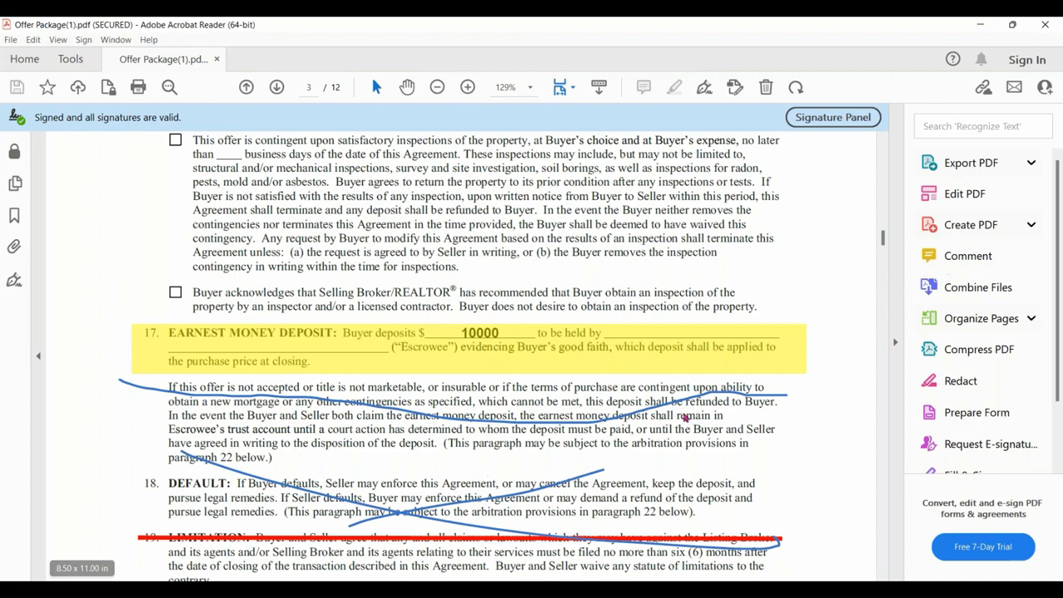
scroll(660, 353, "down", 5)
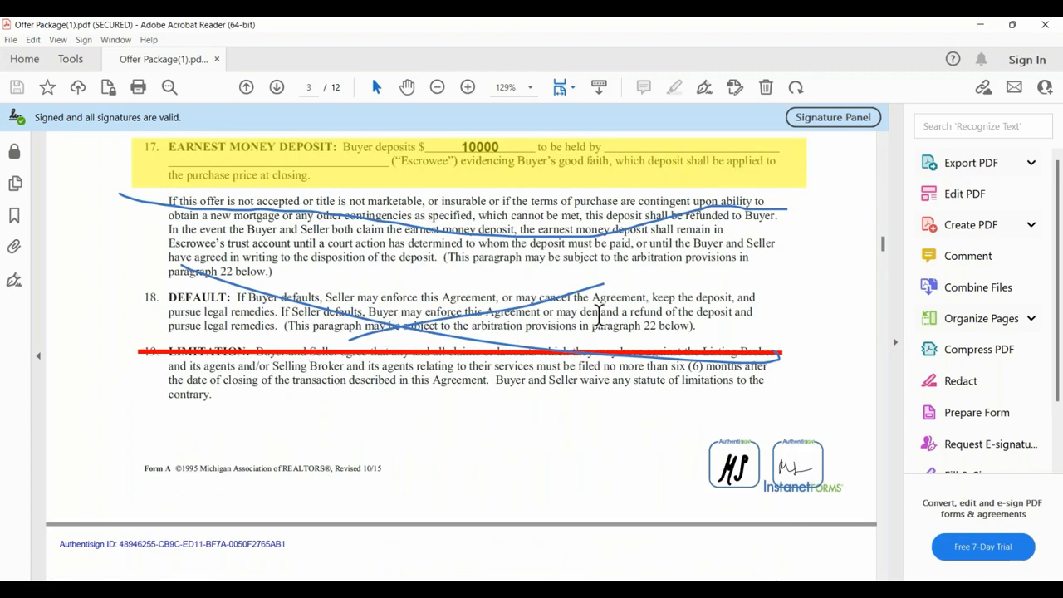
scroll(233, 263, "down", 20)
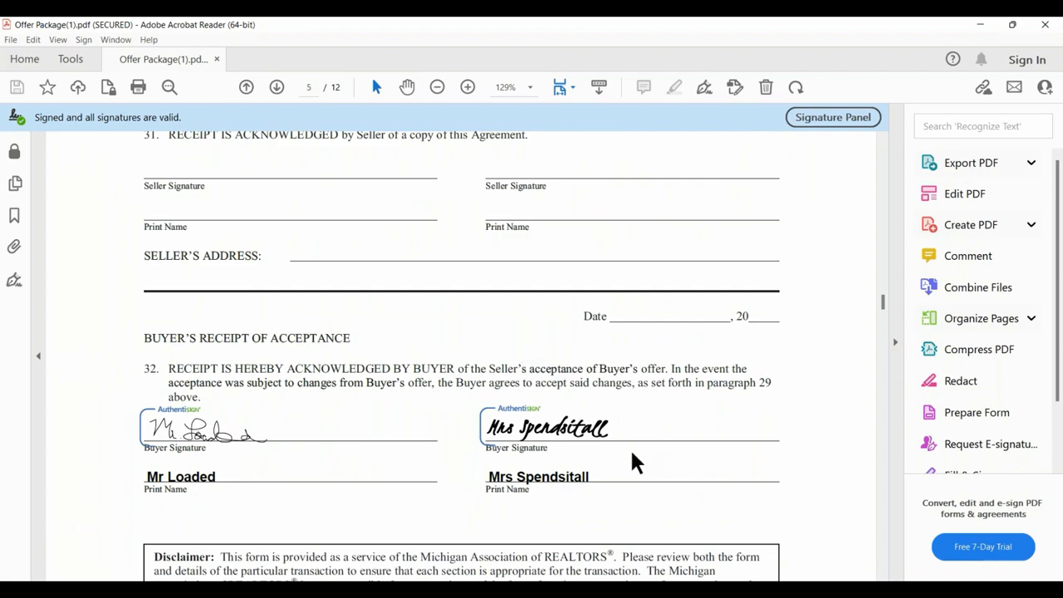
scroll(368, 339, "down", 20)
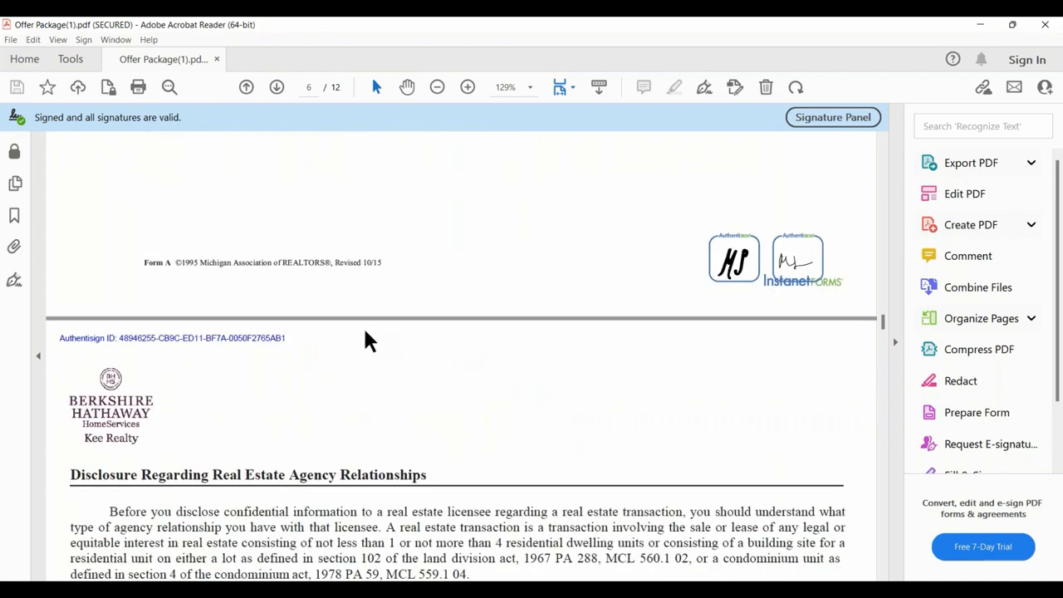
scroll(356, 339, "down", 20)
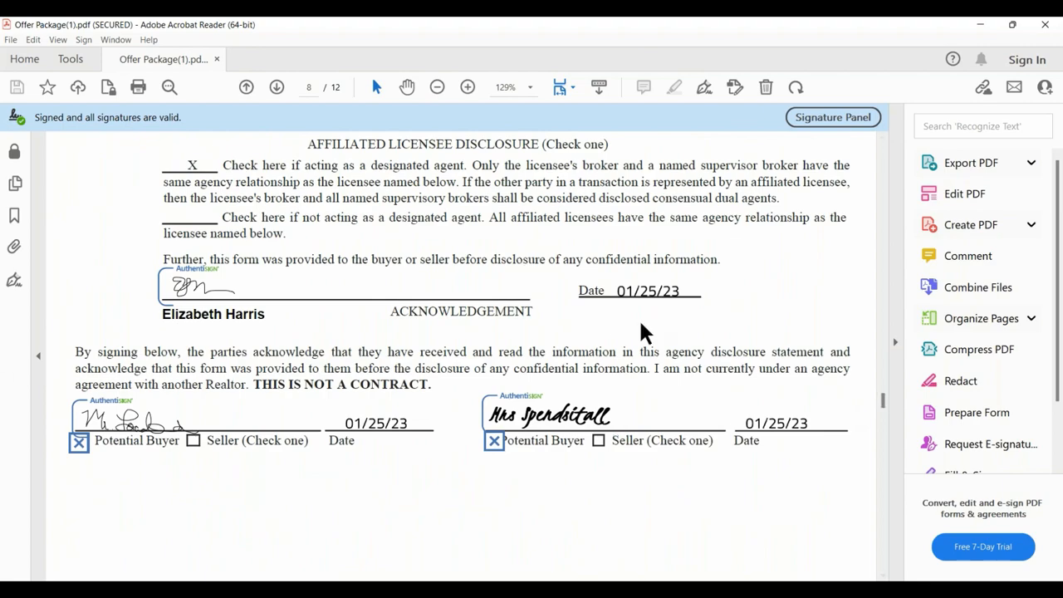
scroll(476, 417, "down", 5)
scroll(476, 417, "down", 20)
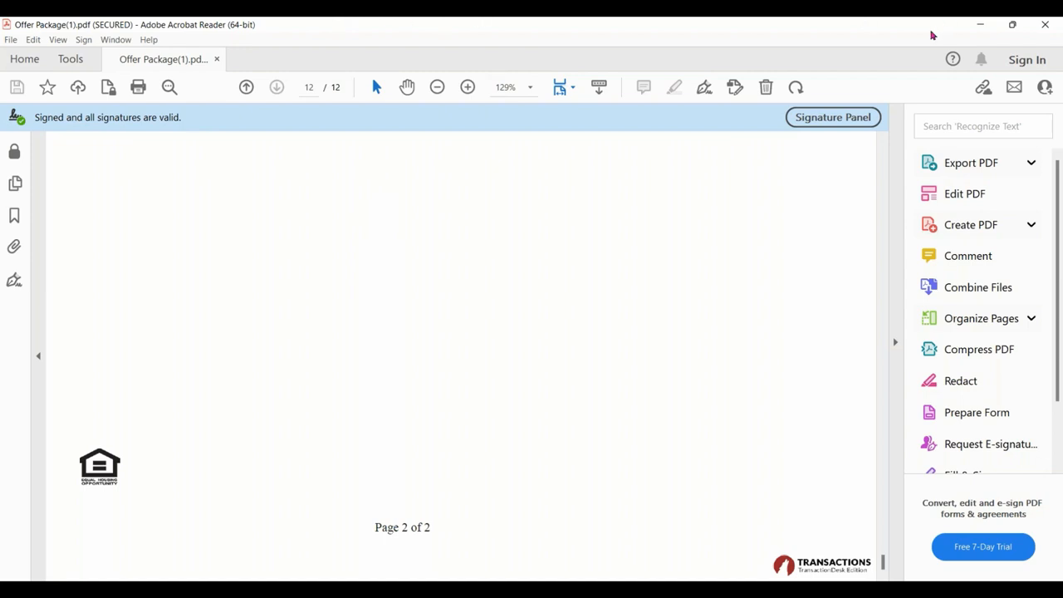
left_click(1060, 31)
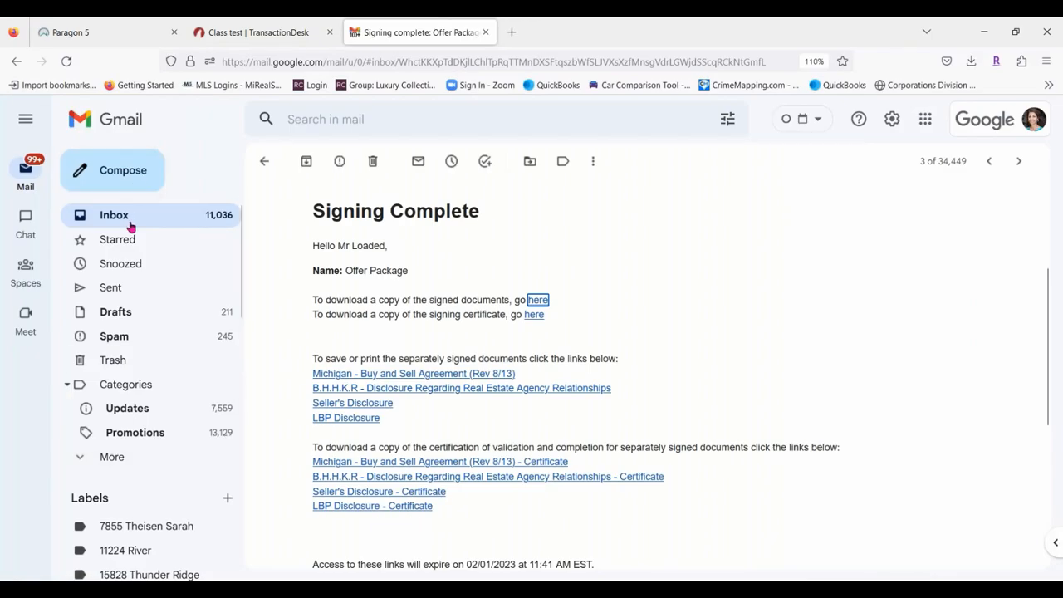
Review the first two Signing complete: Offer Package emails.
left_click(139, 217)
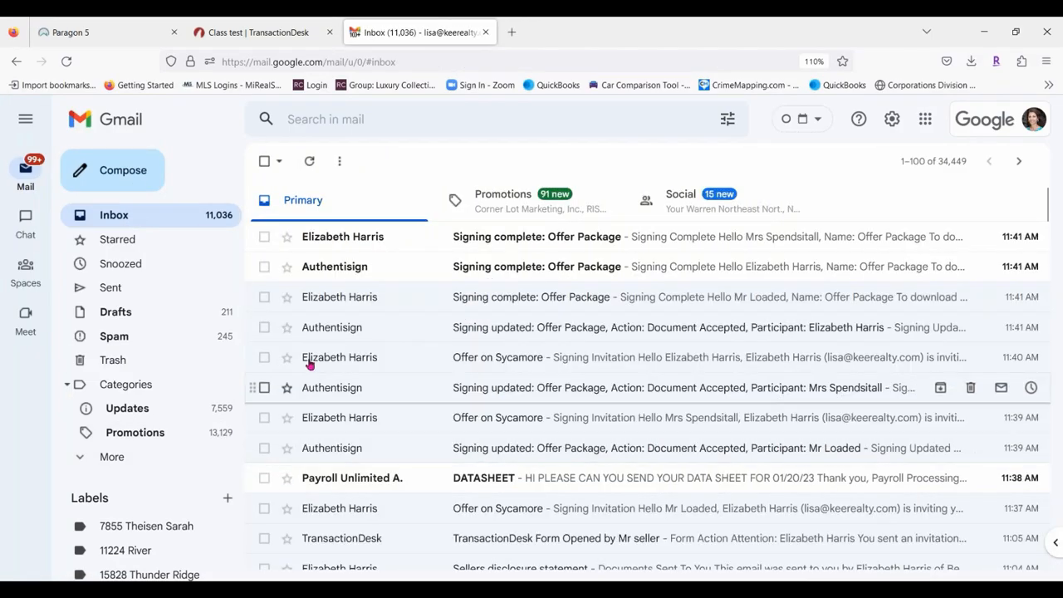
left_click(697, 269)
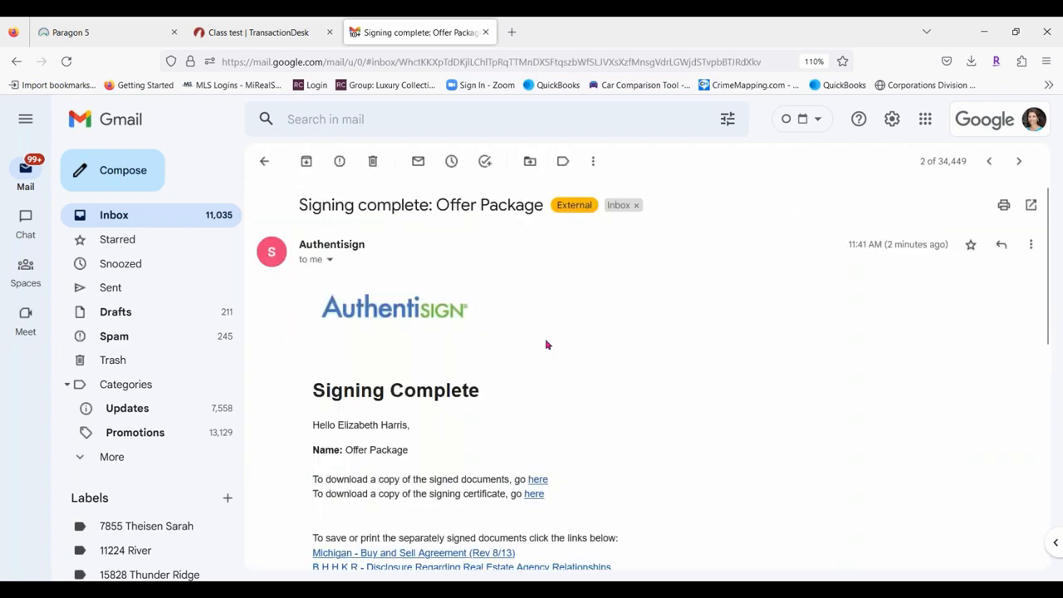
scroll(584, 323, "down", 3)
scroll(772, 281, "up", 3)
left_click(989, 161)
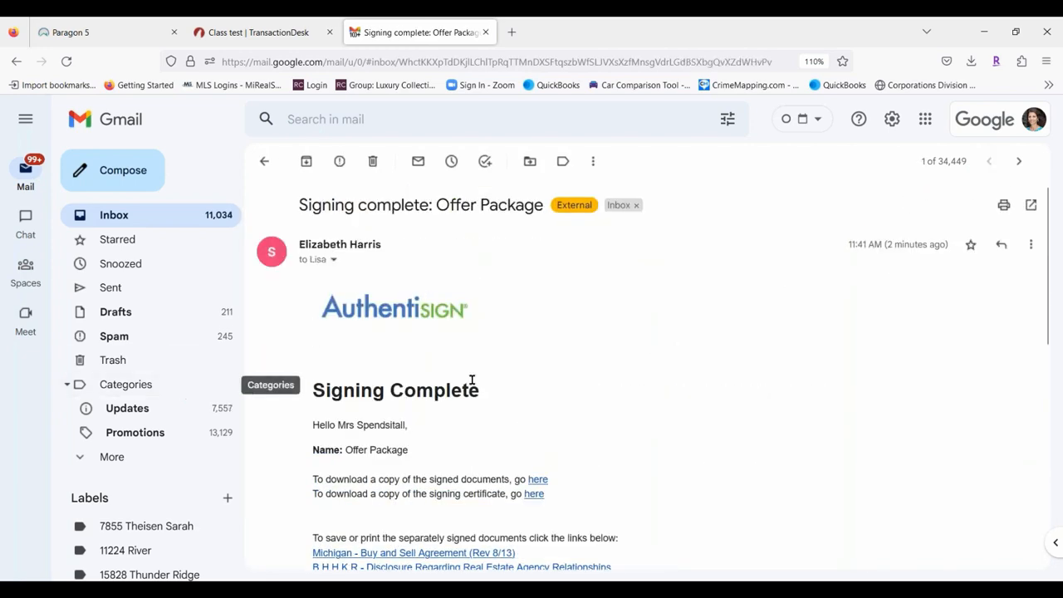
scroll(581, 349, "down", 3)
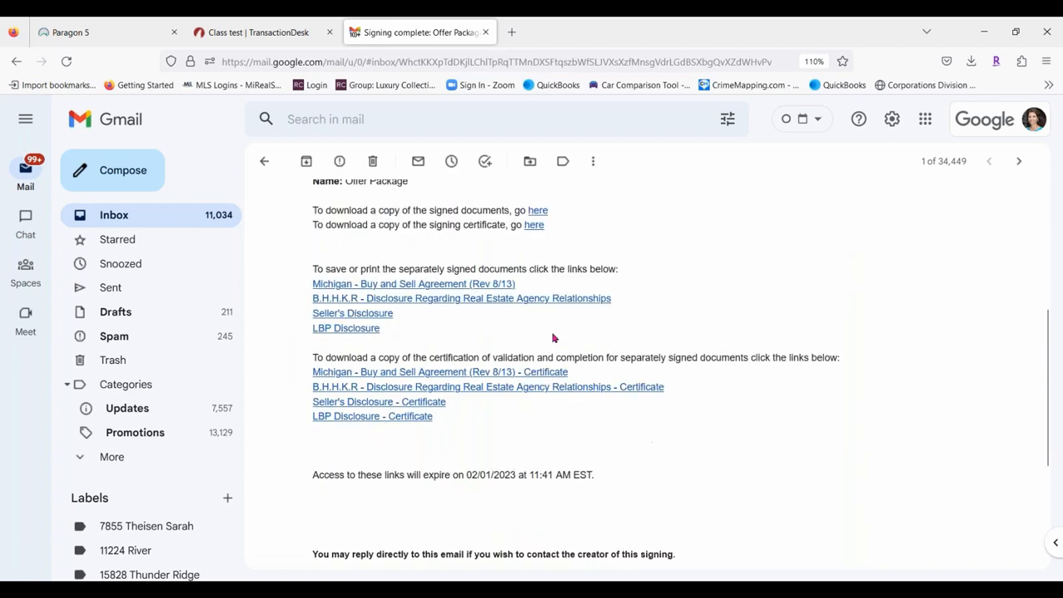
scroll(556, 337, "up", 3)
Refresh the inbox, check the third Signing complete email, then go to Class test TransactionDesk.
left_click(265, 162)
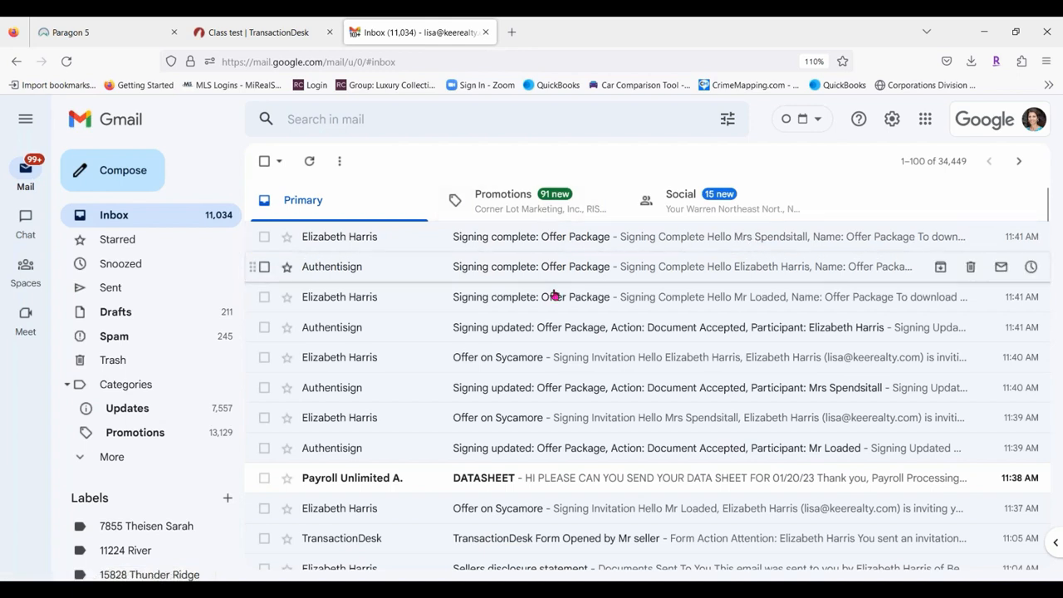
left_click(309, 161)
left_click(681, 295)
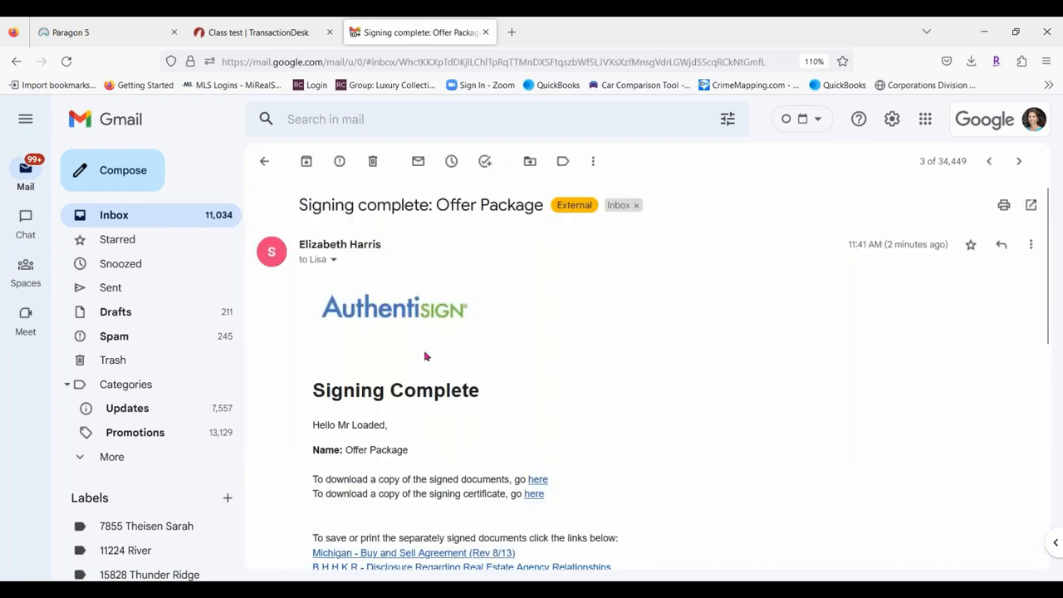
left_click(265, 162)
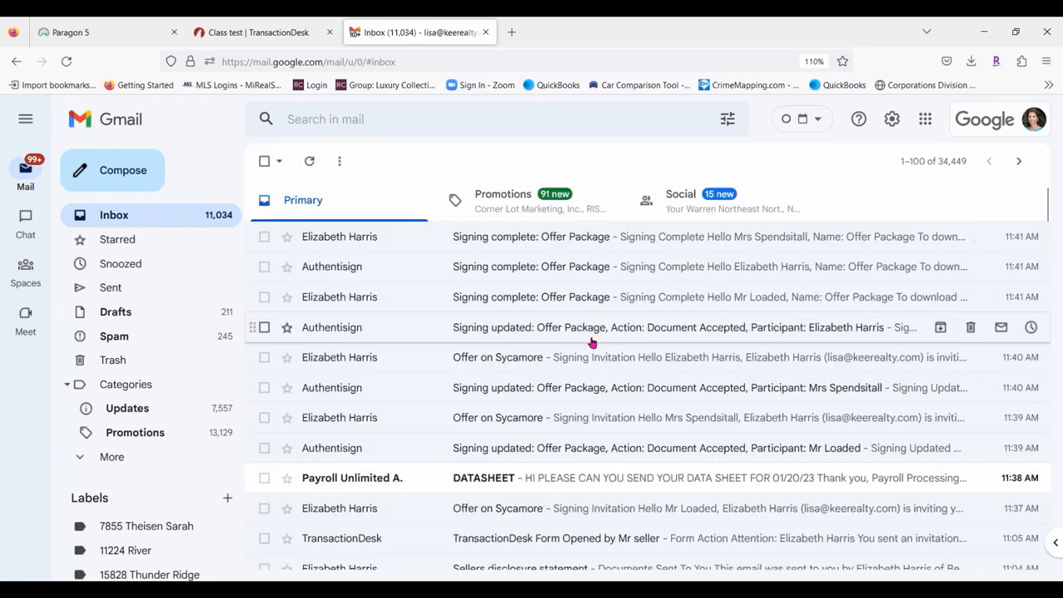
scroll(731, 399, "down", 3)
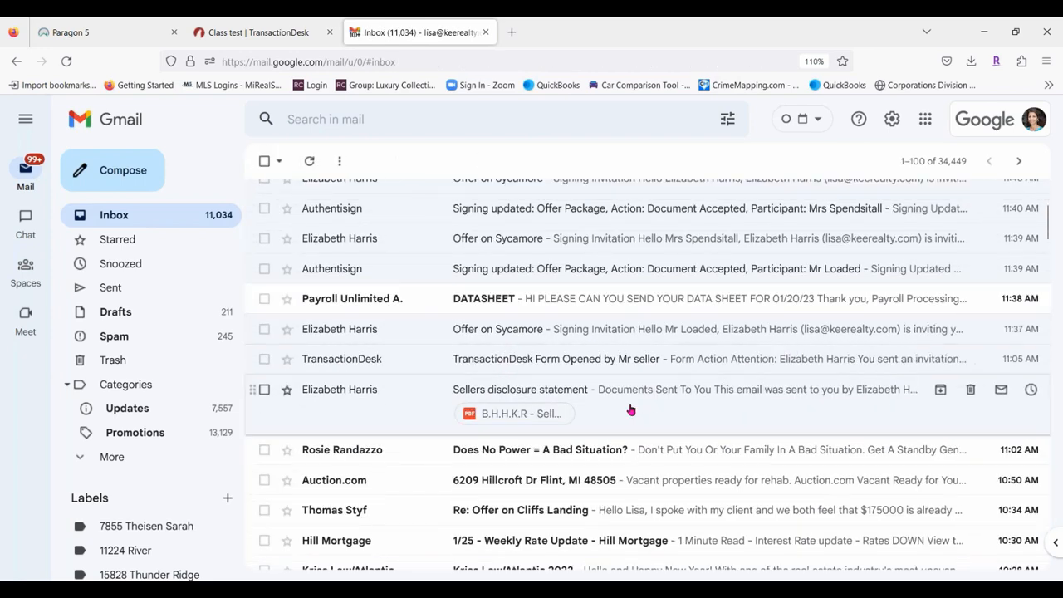
scroll(634, 366, "down", 2)
scroll(634, 363, "up", 5)
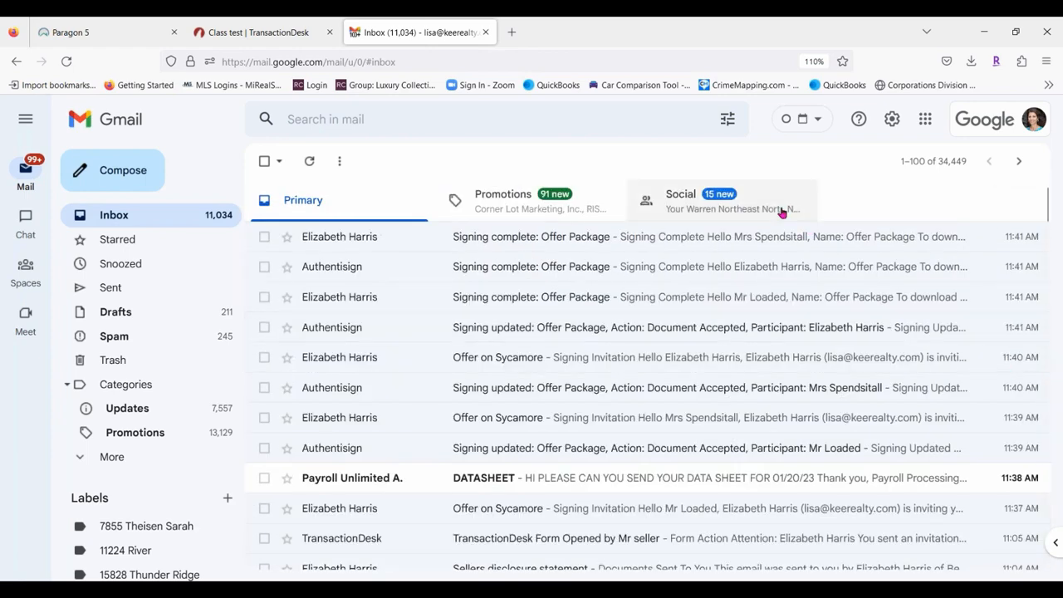
left_click(285, 35)
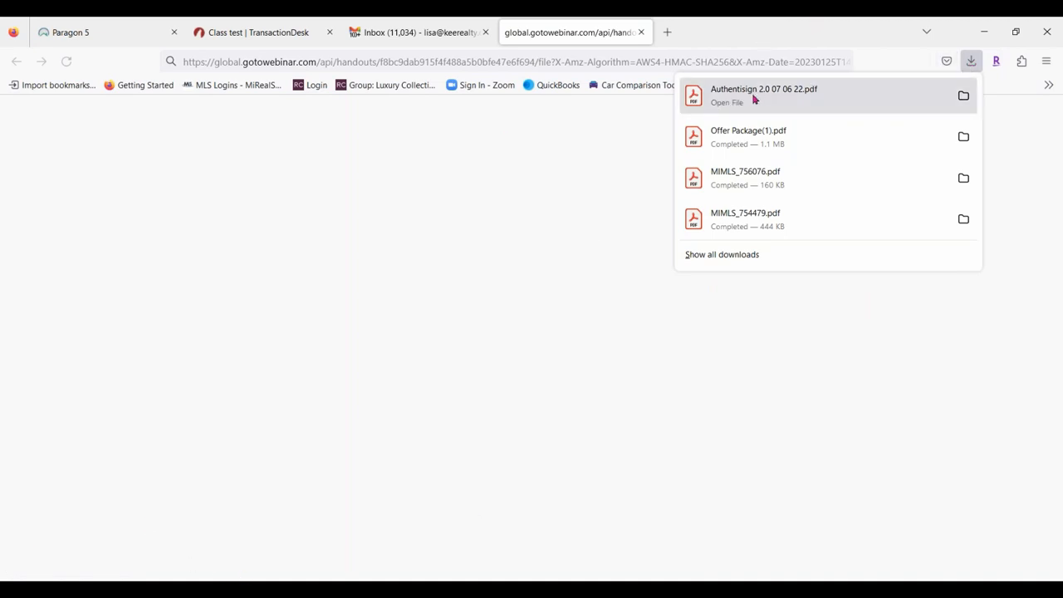
Close the GoToWebinar handout tab to return to the TransactionDesk Signings page.
left_click(640, 32)
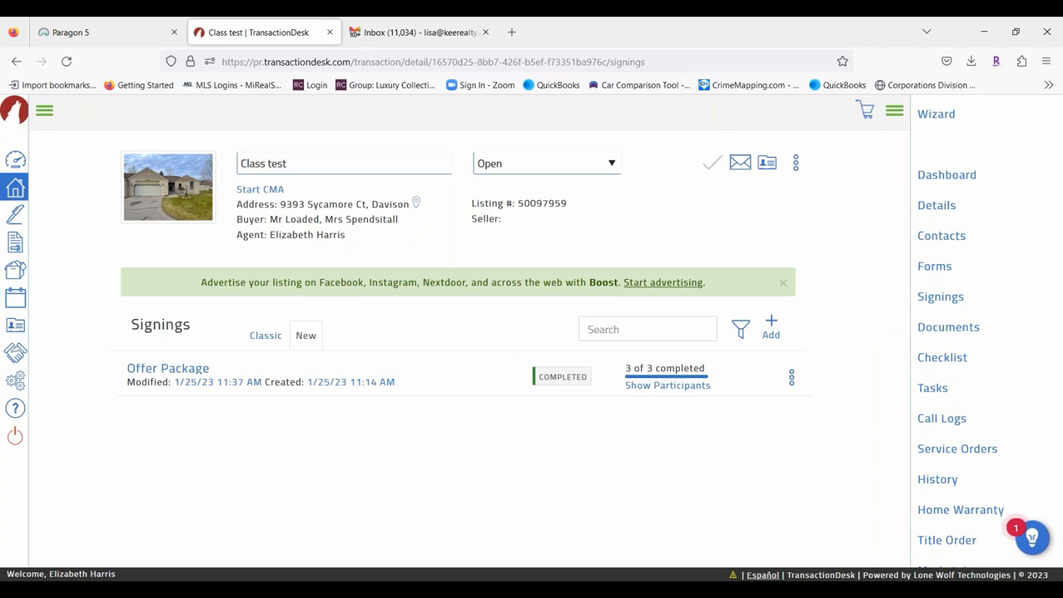
Switch to the Paragon 5 tab and open its MLS Documents folders.
left_click(91, 35)
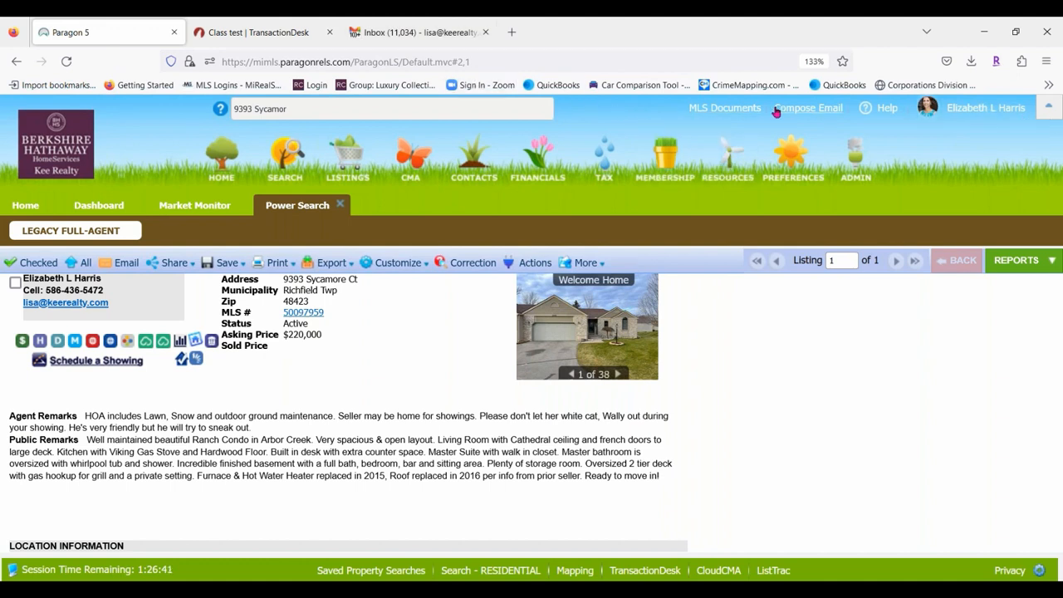
left_click(716, 113)
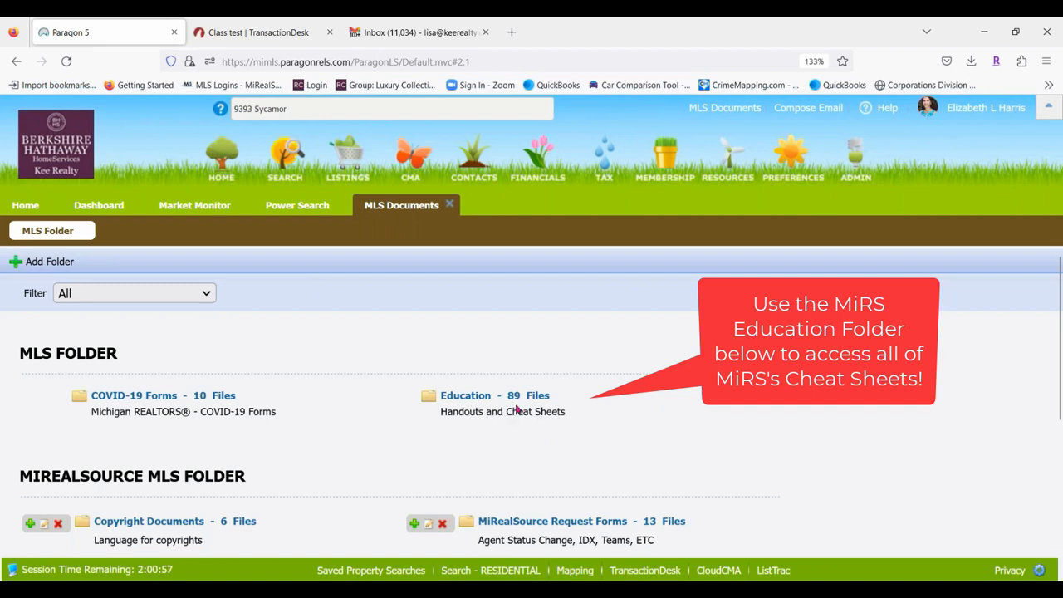
Open the Education folder of MLS cheat sheets.
left_click(471, 403)
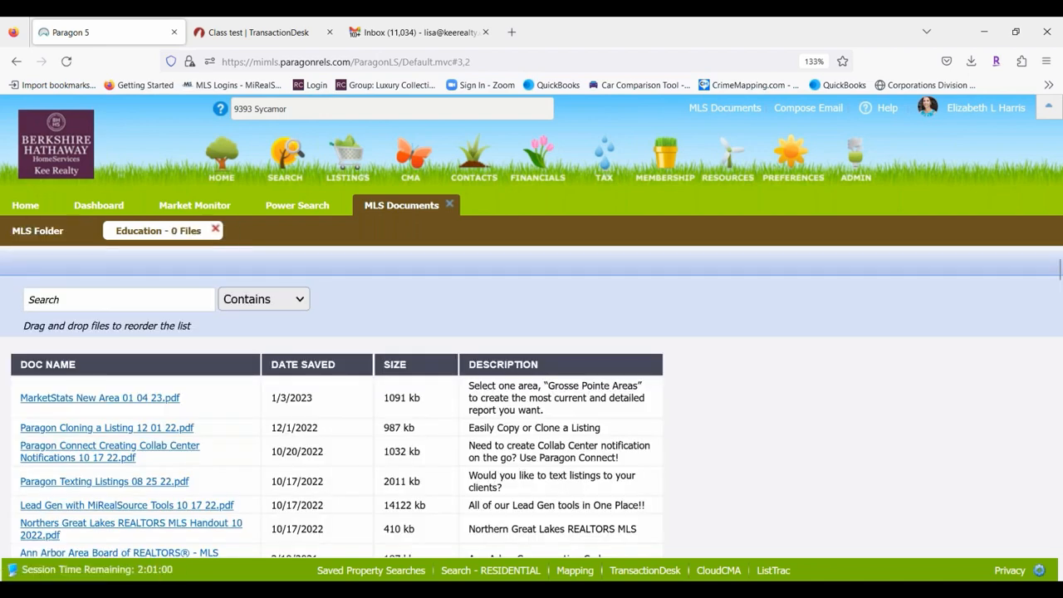
scroll(237, 382, "down", 2)
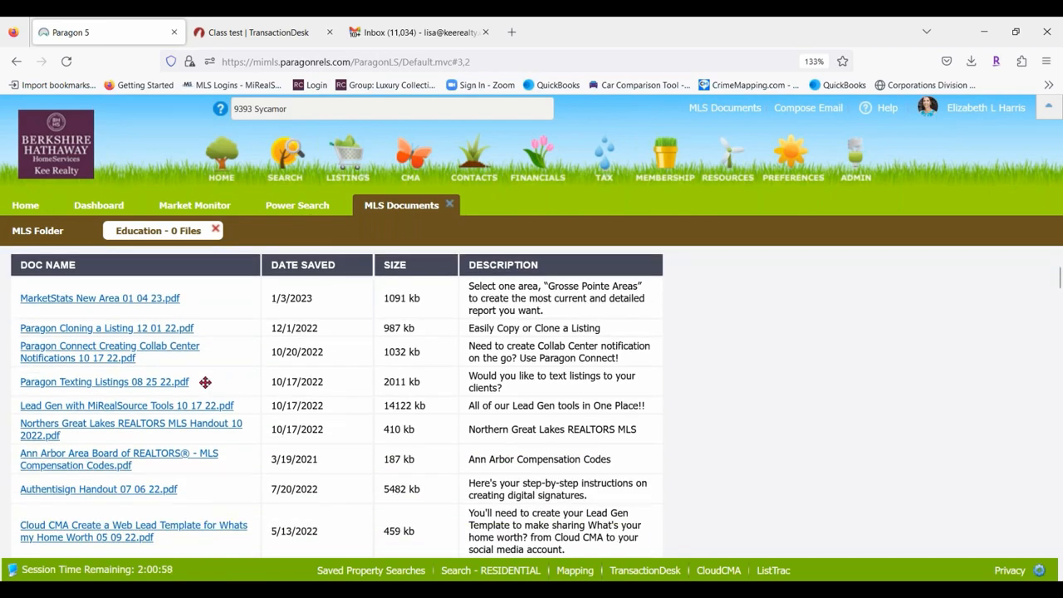
scroll(192, 390, "up", 2)
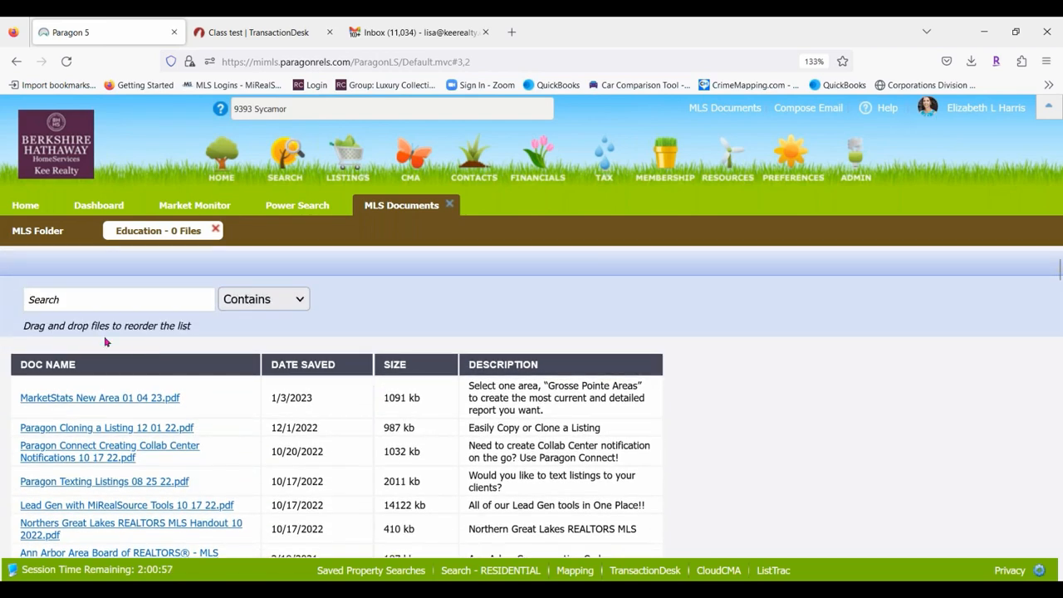
Filter the Education documents by 'Transaction' and show Firefox's recent downloads.
left_click(55, 300)
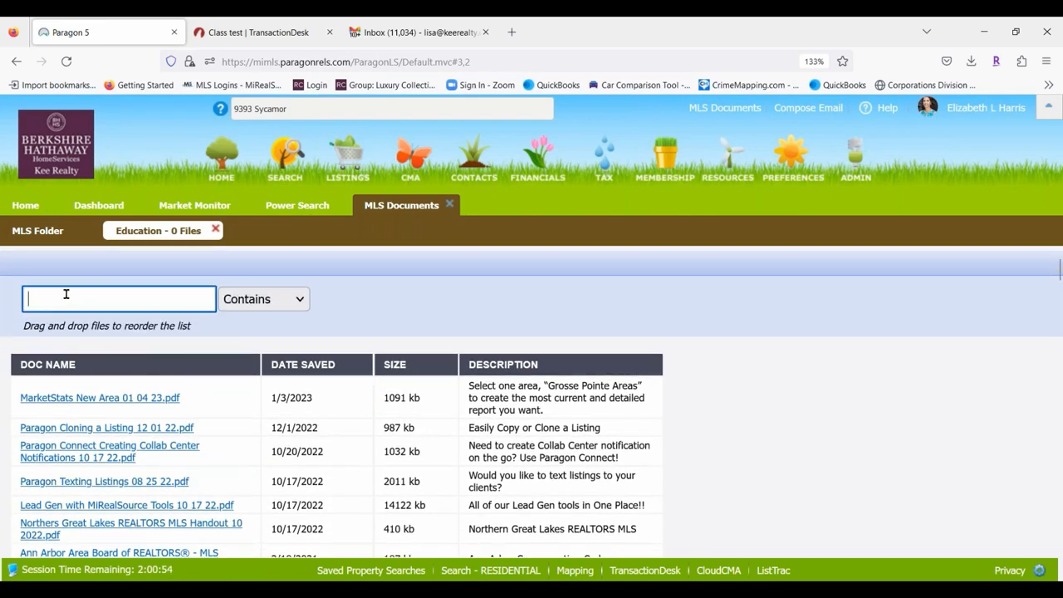
type("Transaction desk")
key("Return")
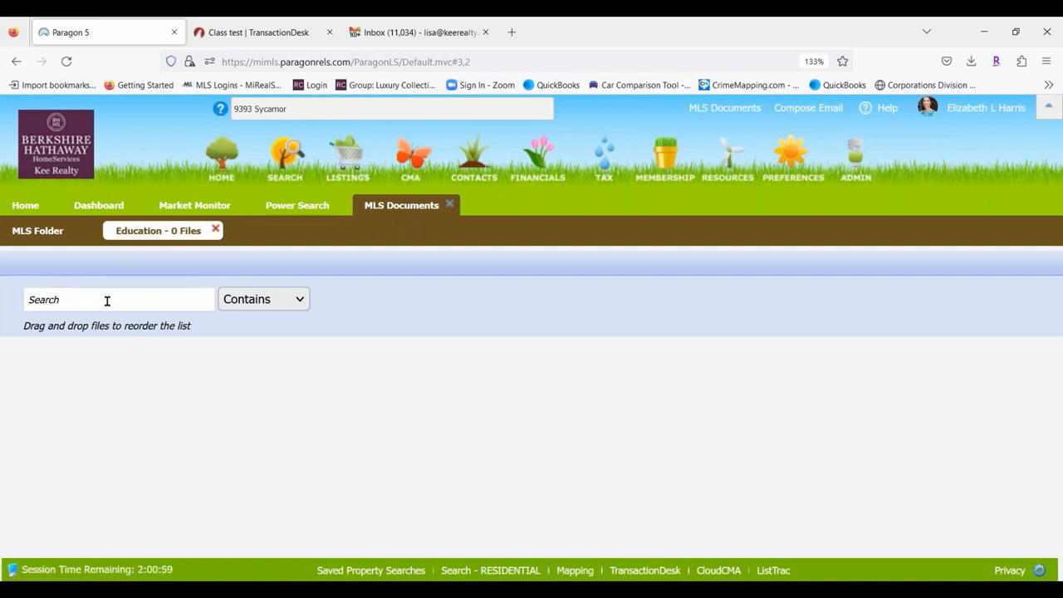
left_click(106, 301)
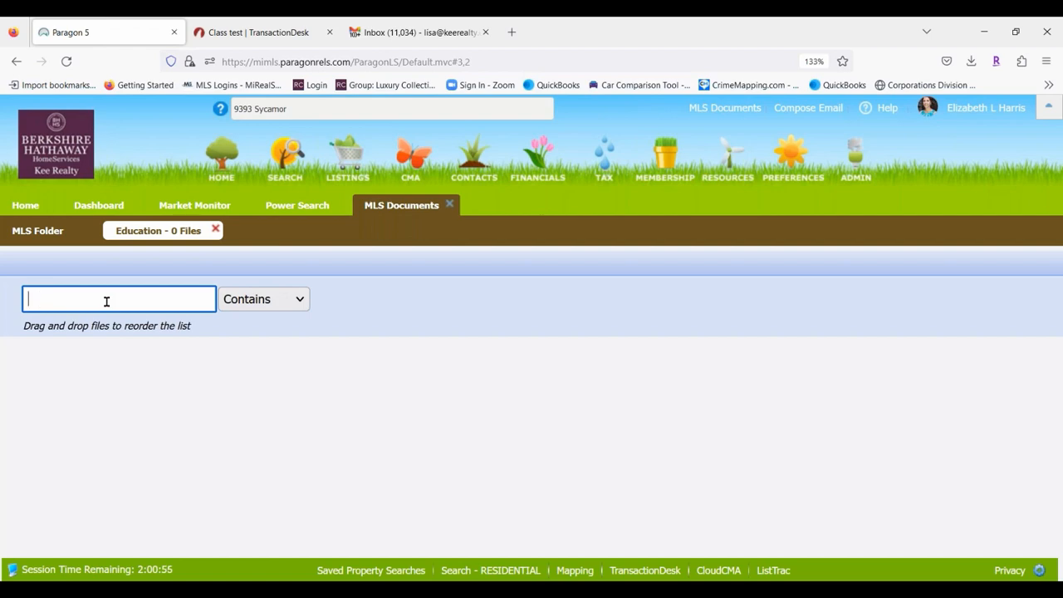
type("Transaction")
key("Return")
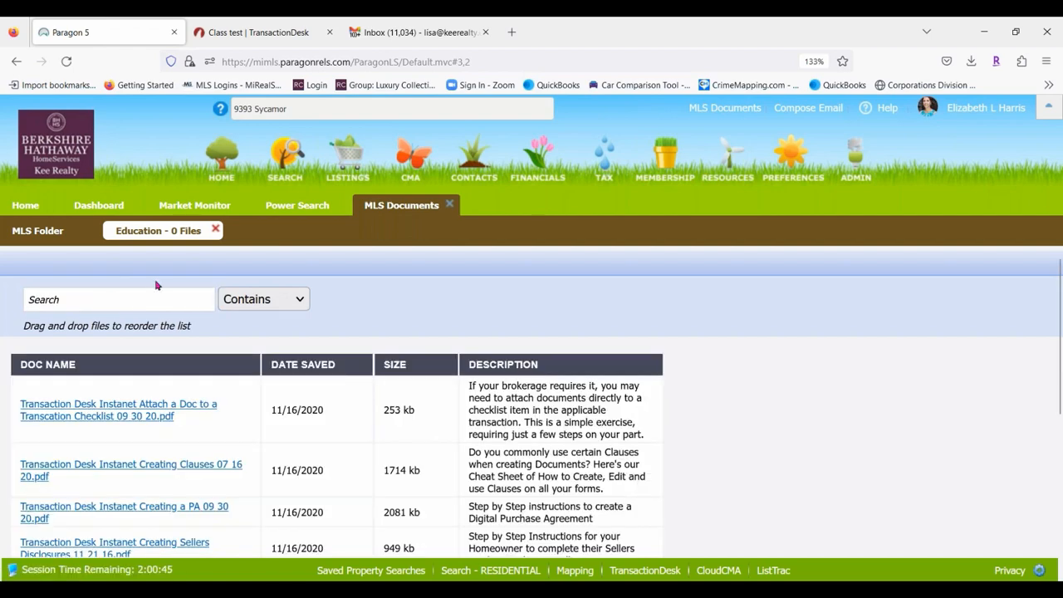
scroll(180, 434, "down", 5)
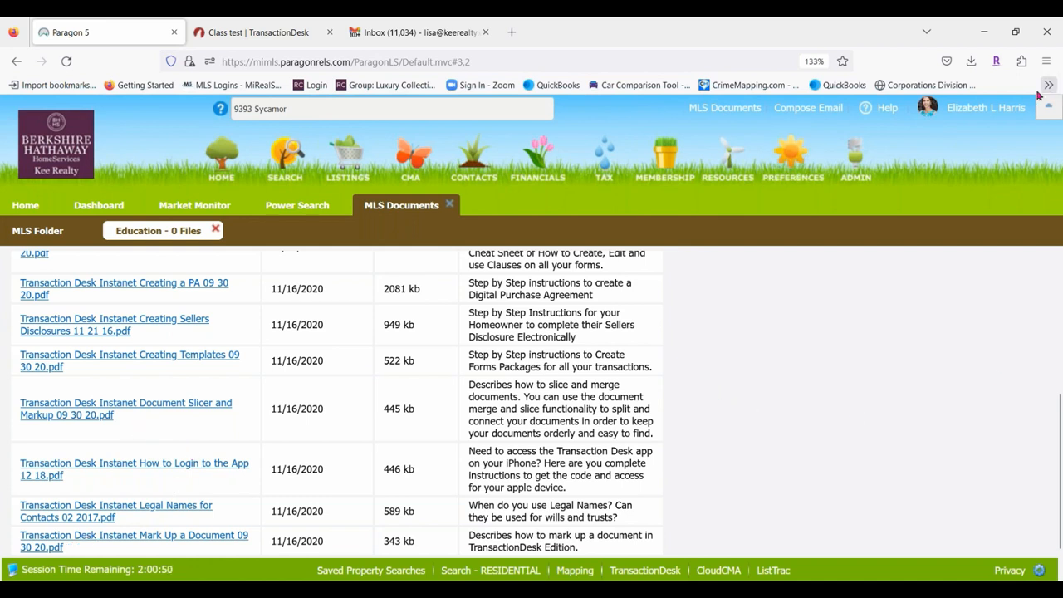
left_click(972, 61)
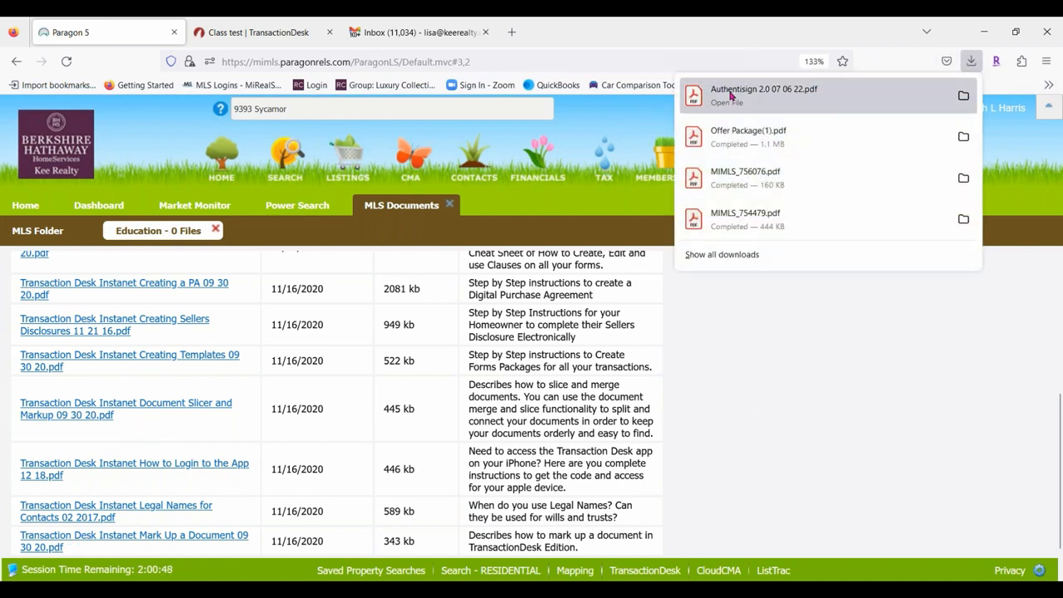
Read Authentisign 2.0 07 06 22.pdf in Acrobat Reader through participant order, then close it.
left_click(731, 97)
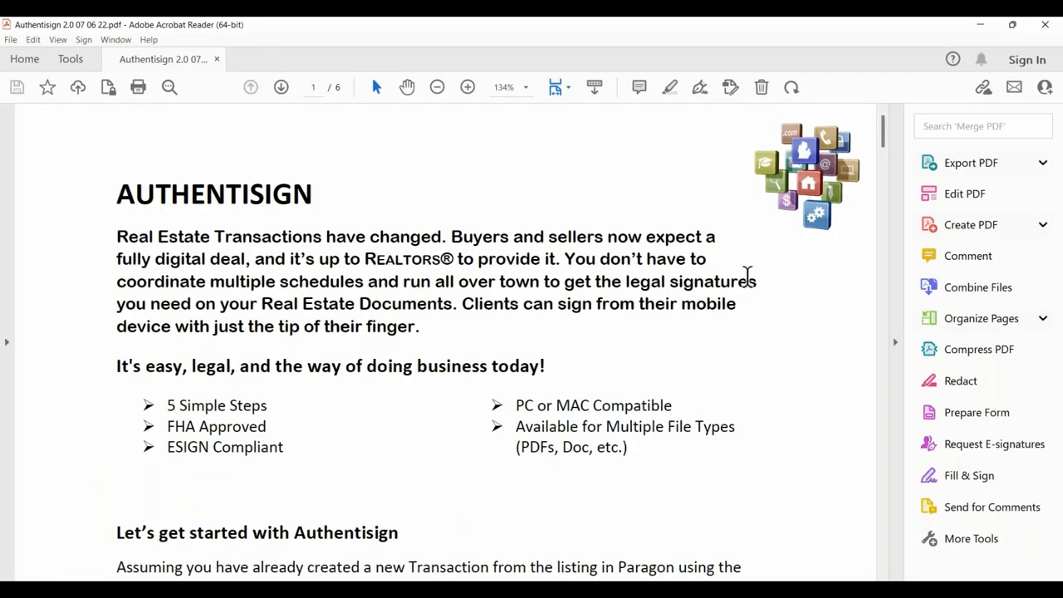
scroll(373, 291, "down", 7)
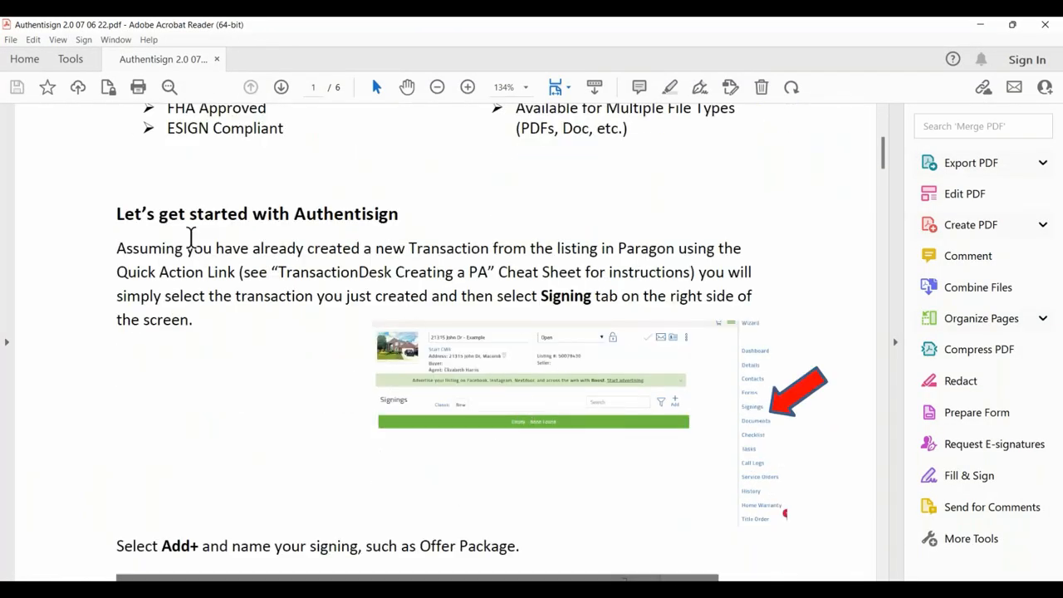
scroll(418, 339, "down", 2)
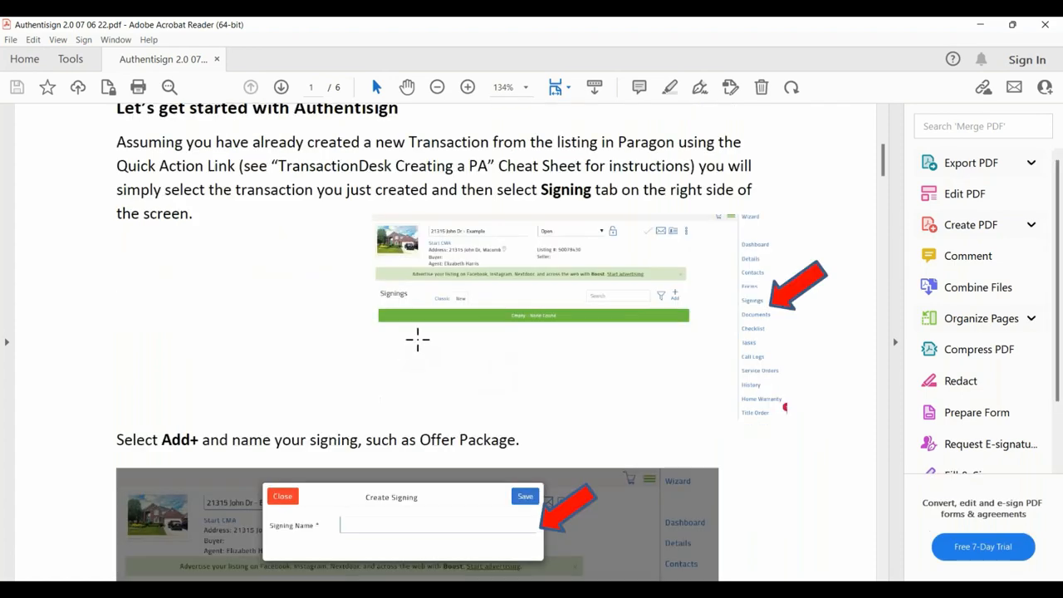
scroll(418, 339, "down", 5)
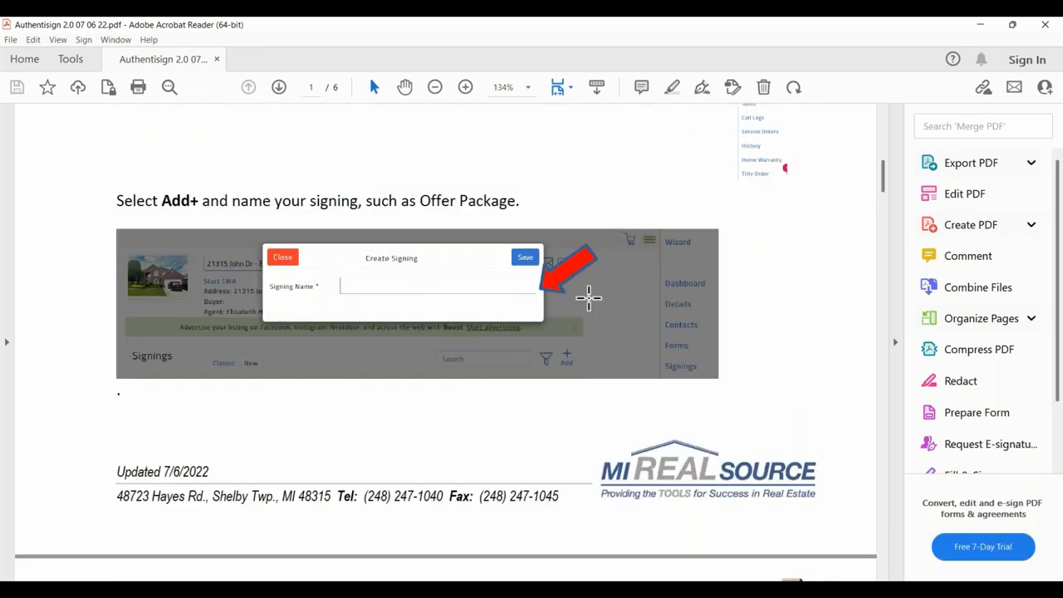
scroll(268, 396, "down", 8)
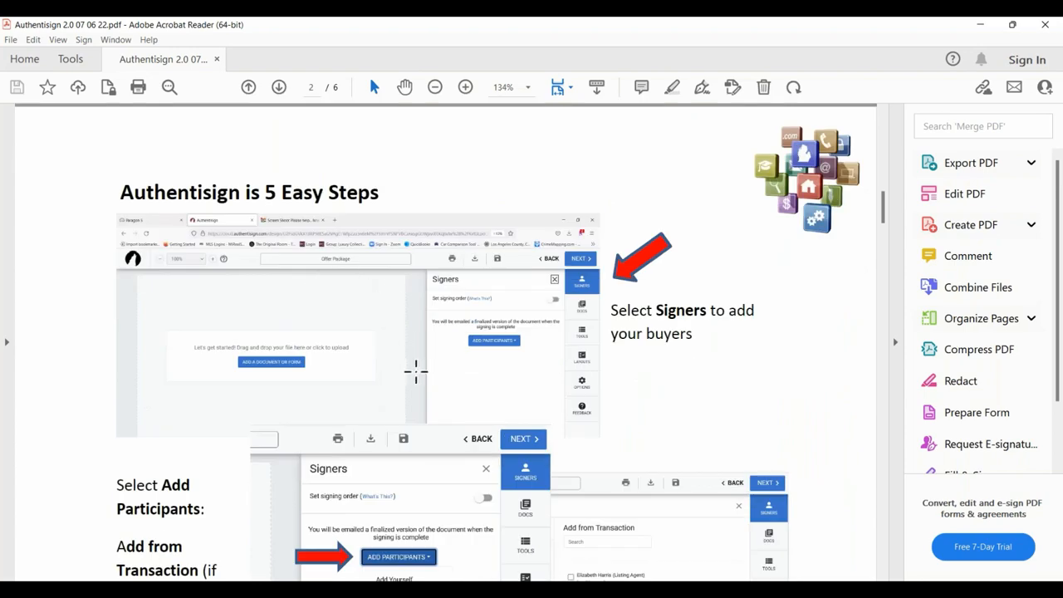
scroll(416, 371, "down", 13)
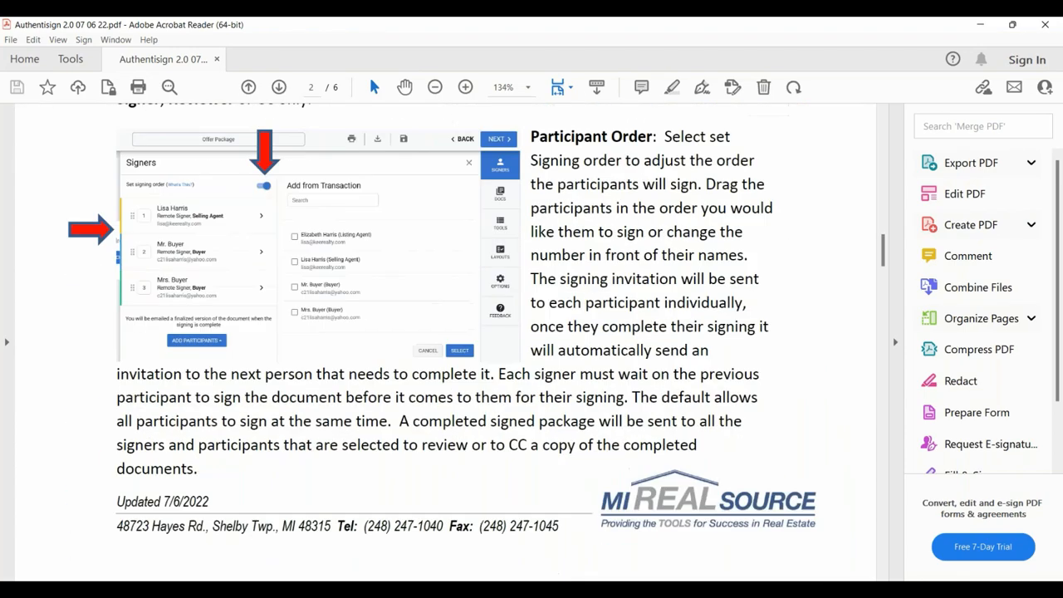
scroll(862, 158, "down", 2)
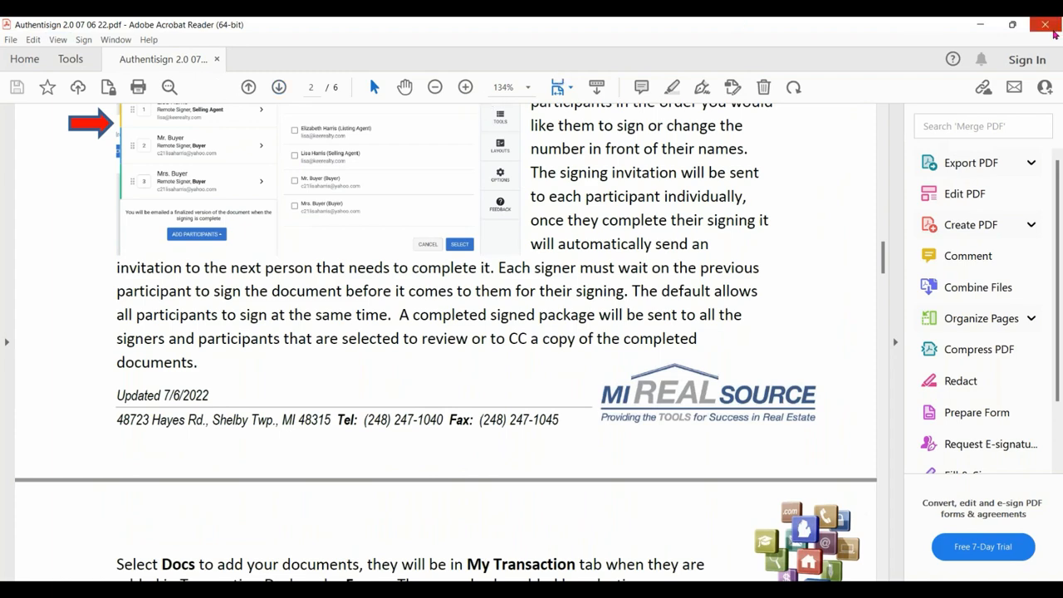
left_click(1045, 25)
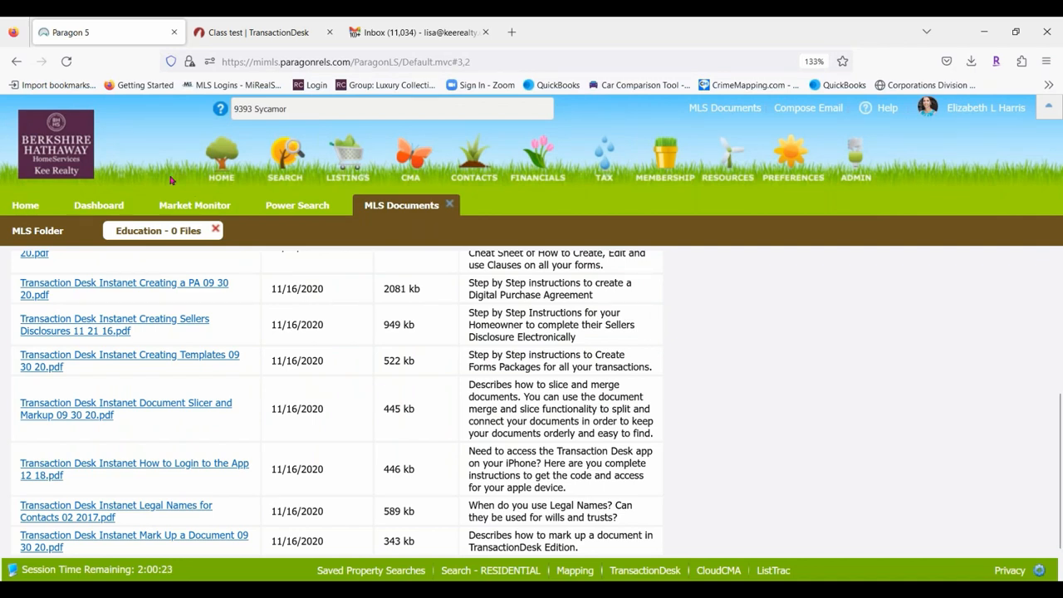
Go to the MiRealSource website in a new browser tab.
left_click(512, 31)
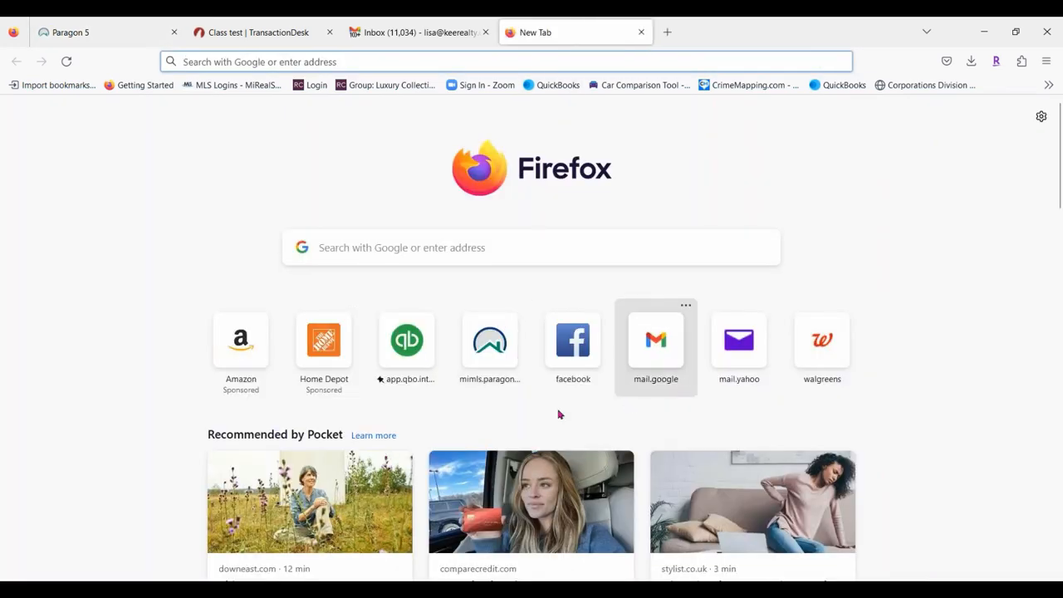
left_click(505, 356)
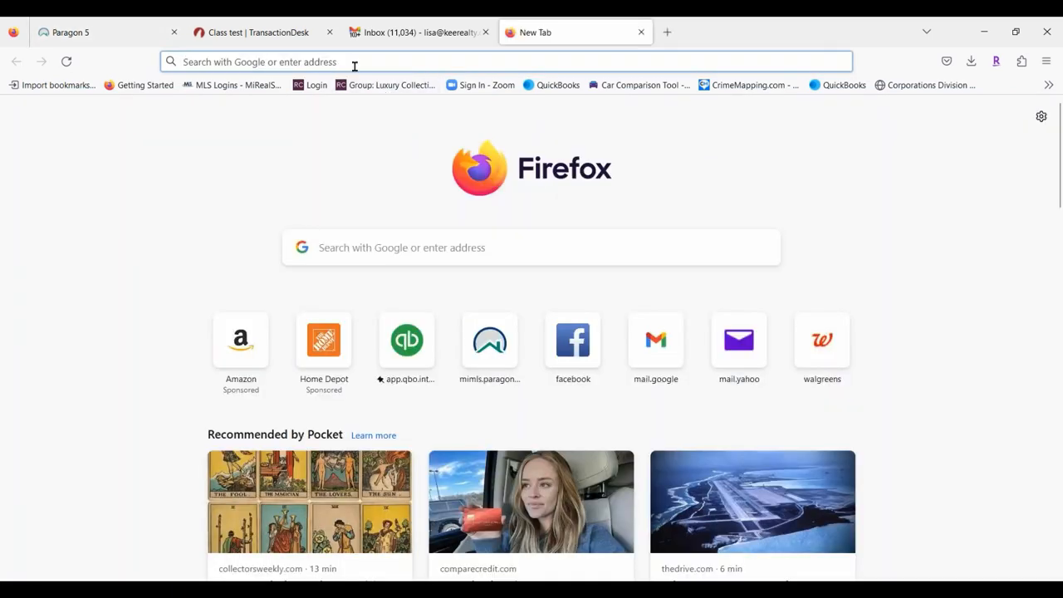
left_click(351, 61)
type("mirea")
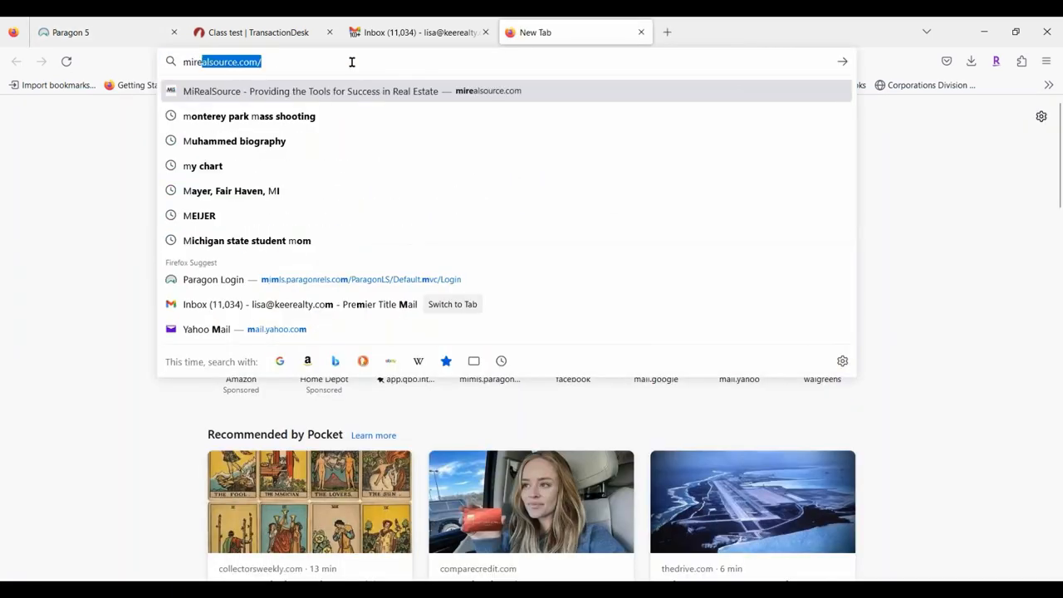
type("l")
key("Return")
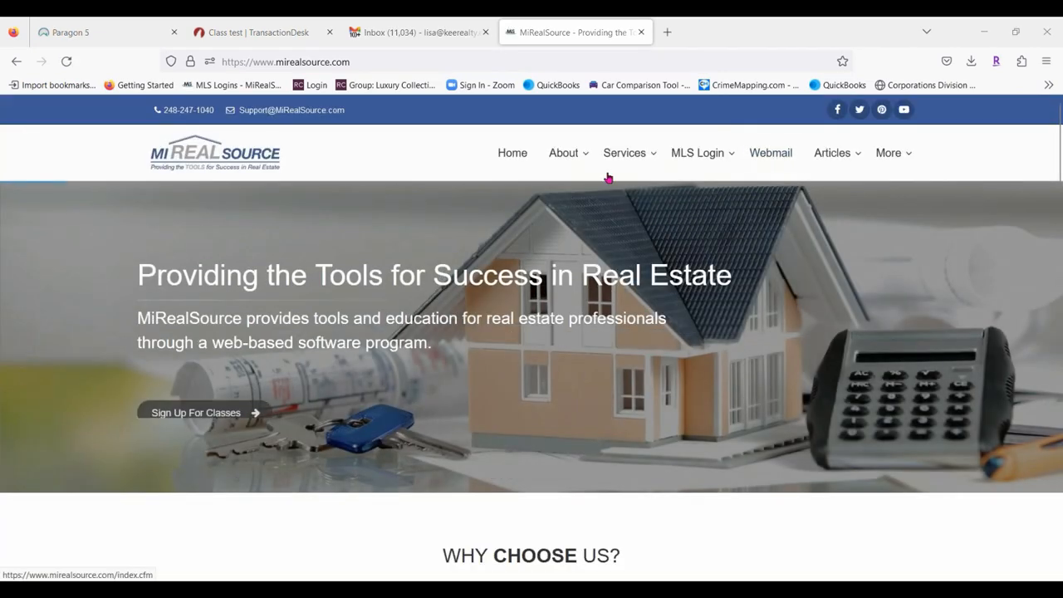
Follow View More under Webinars to the MiRealSourceMedia YouTube channel.
scroll(609, 179, "down", 8)
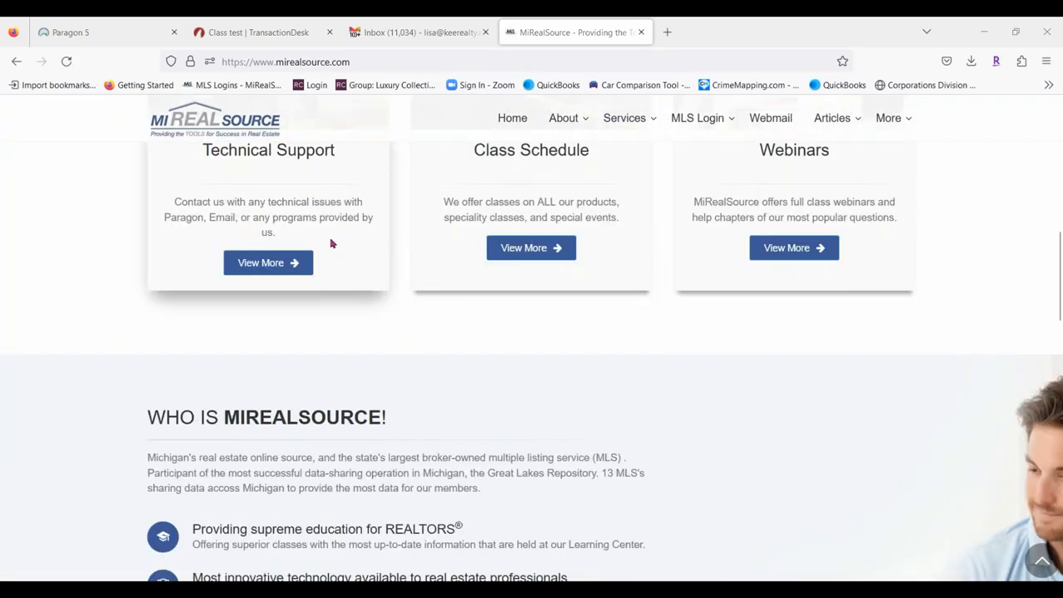
scroll(868, 240, "up", 3)
scroll(811, 296, "down", 2)
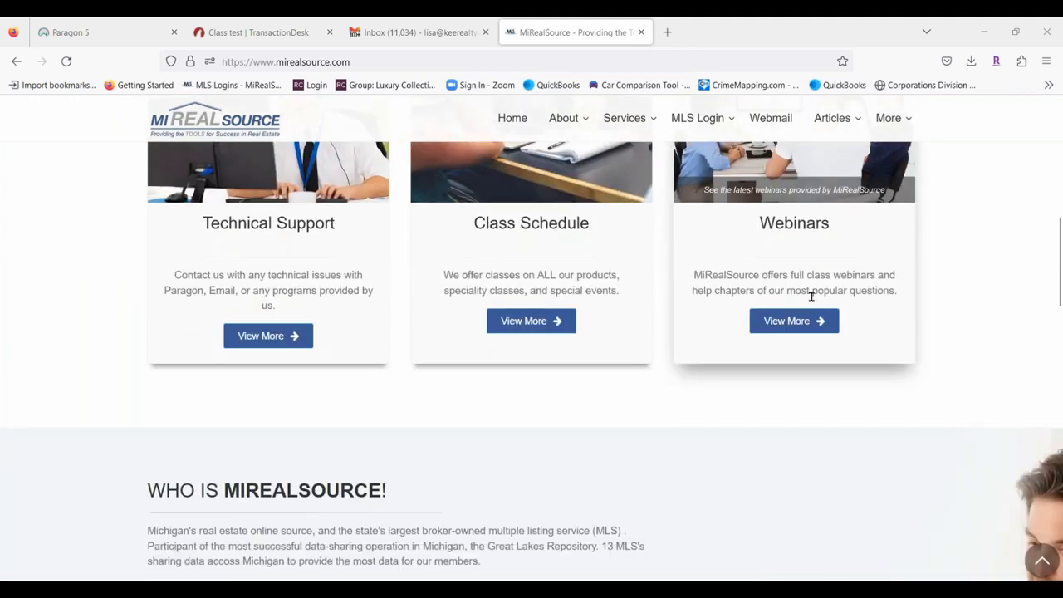
left_click(787, 321)
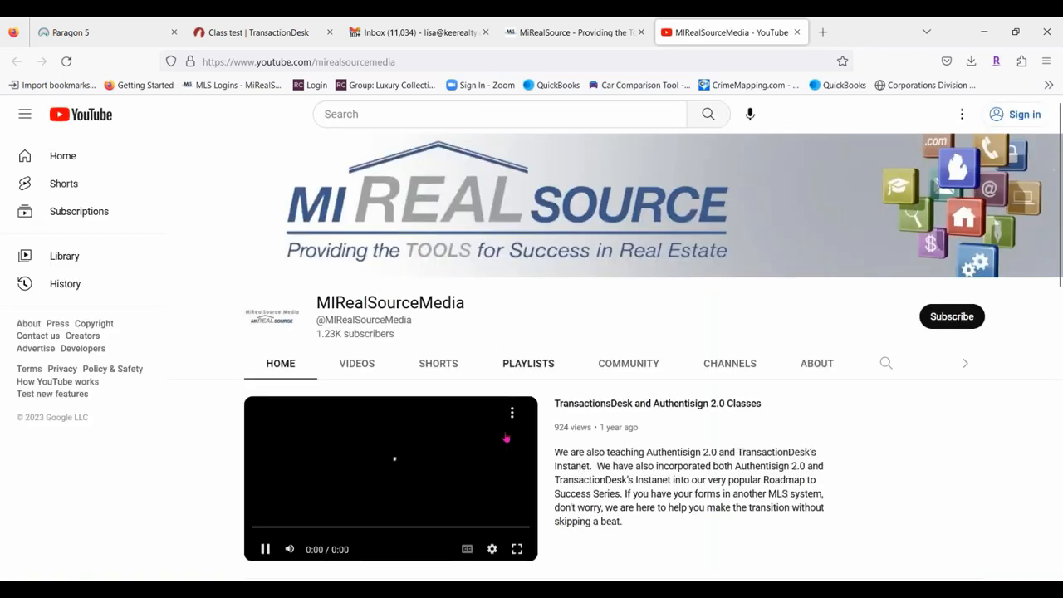
Browse the MiRealSourceMedia channel's older videos, then close the YouTube tab.
scroll(670, 361, "down", 2)
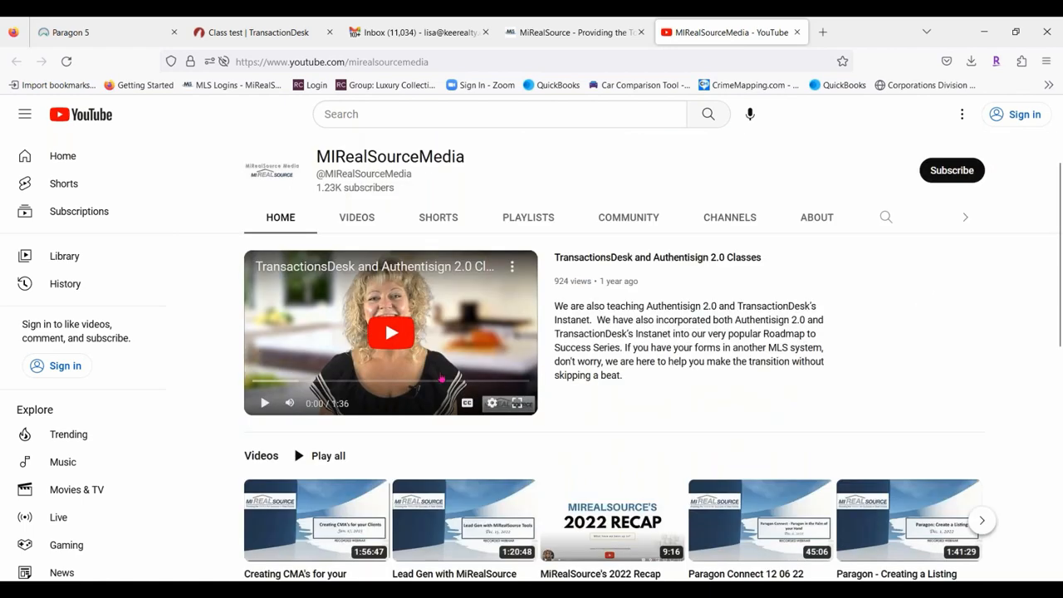
scroll(724, 470, "down", 5)
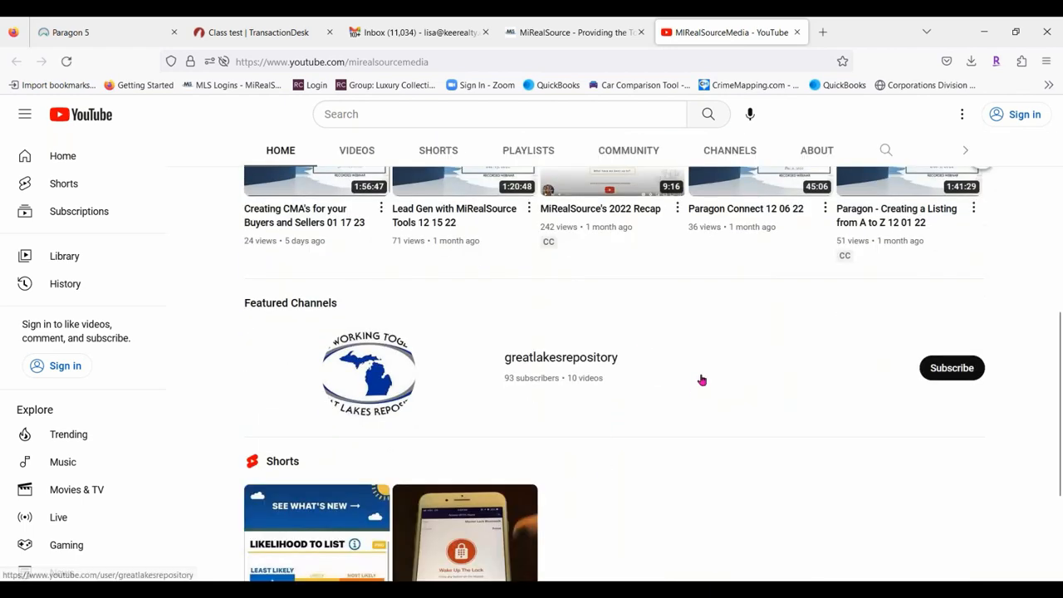
scroll(701, 377, "down", 2)
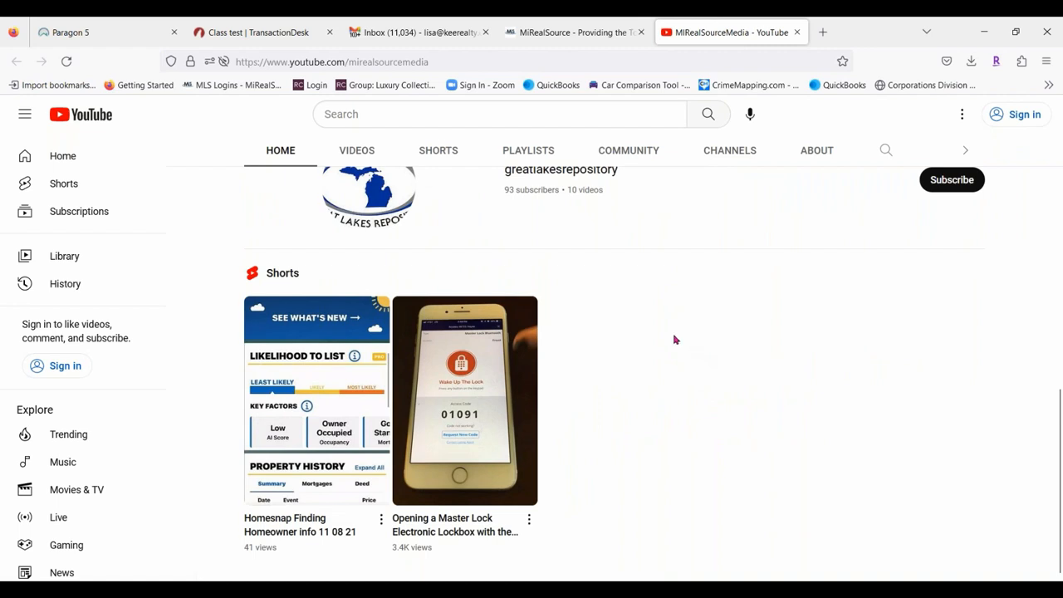
scroll(675, 340, "up", 2)
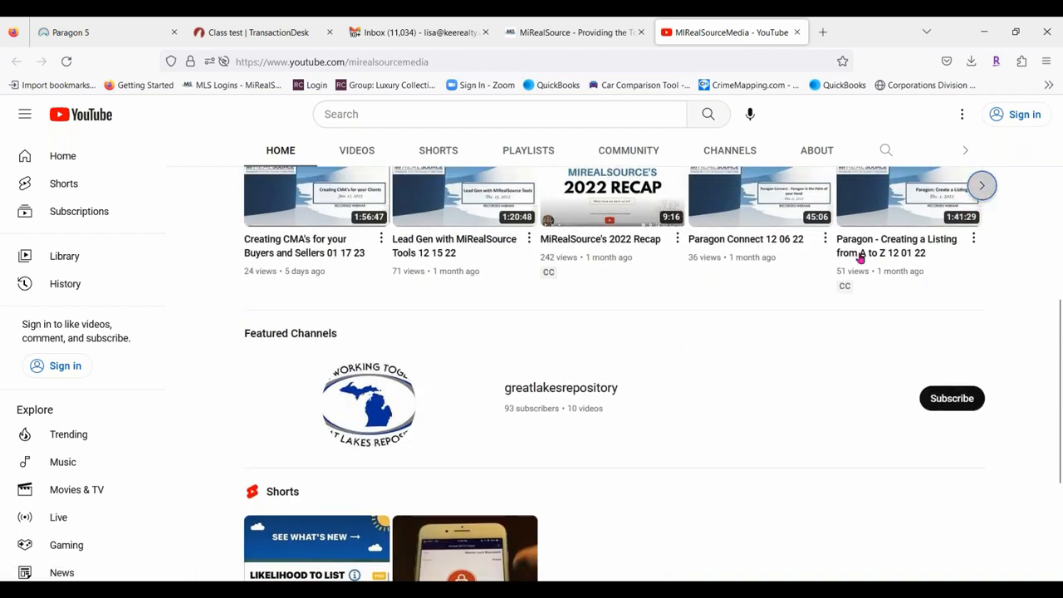
left_click(982, 185)
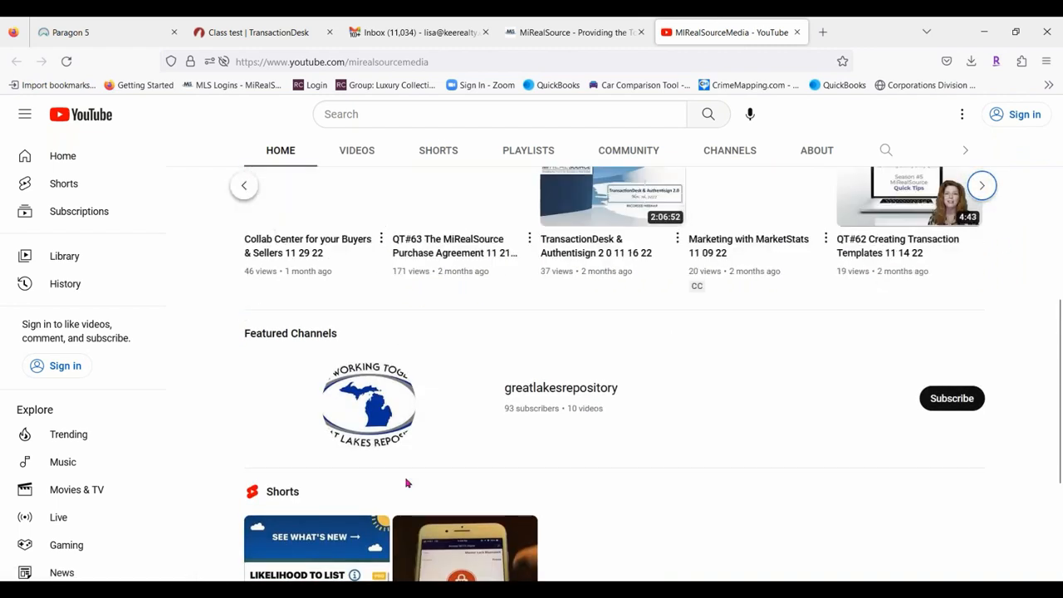
left_click(797, 32)
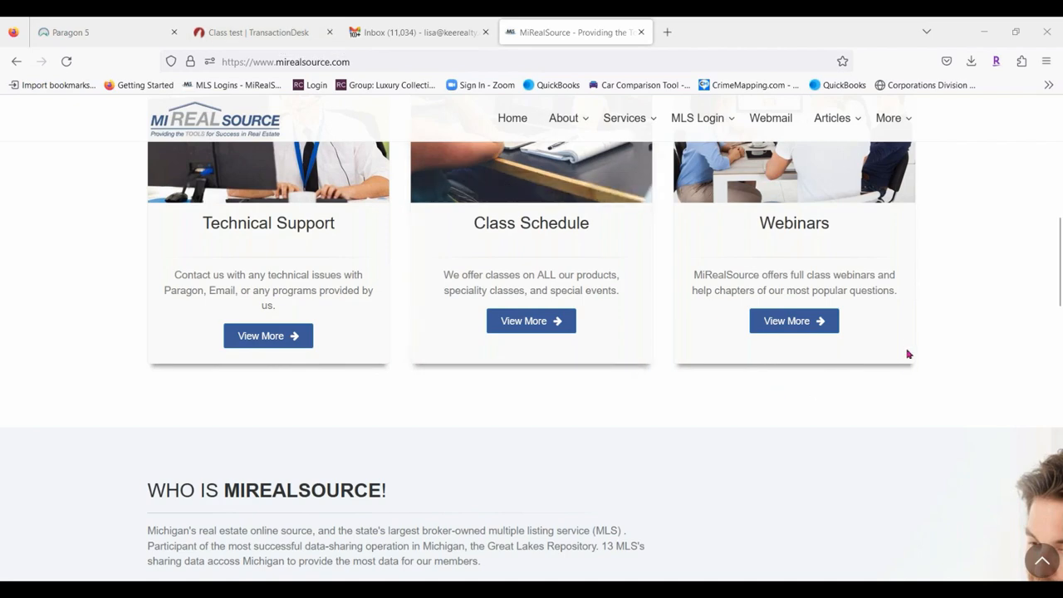
Return from the Gmail Inbox to the Class test TransactionDesk Signings list.
left_click(406, 37)
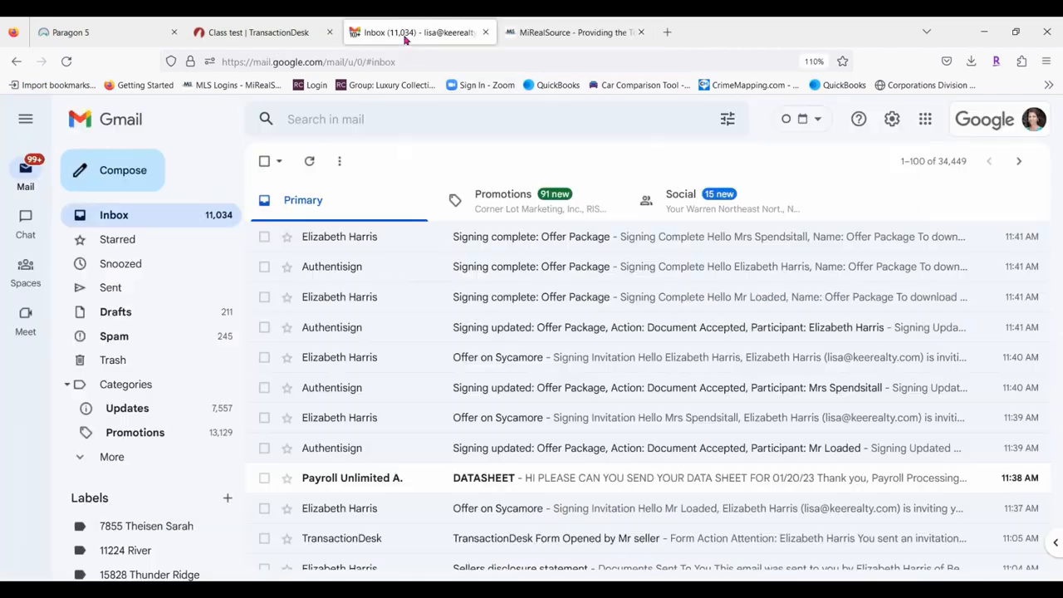
left_click(265, 34)
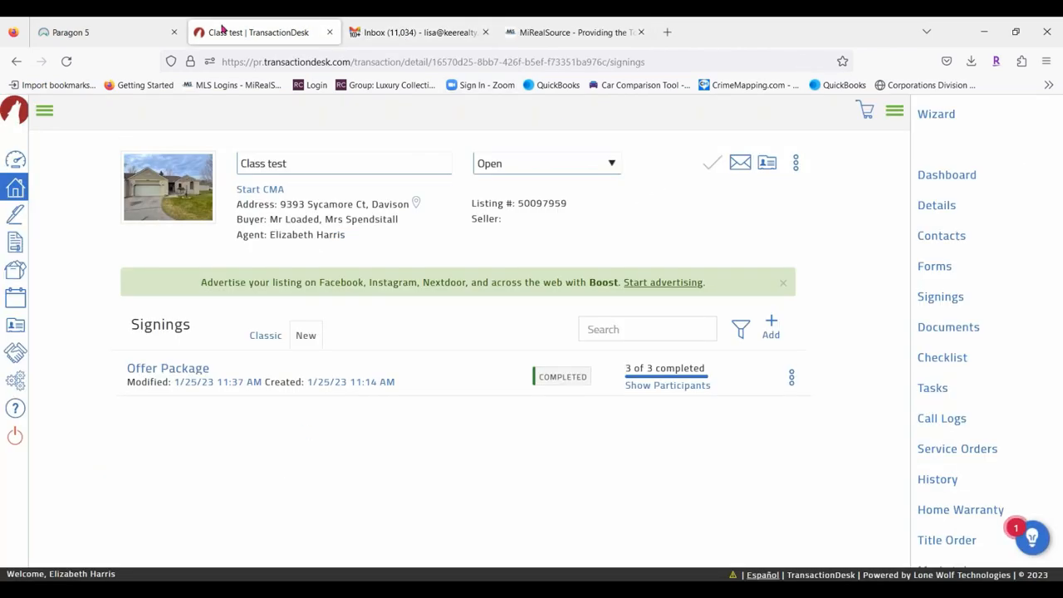
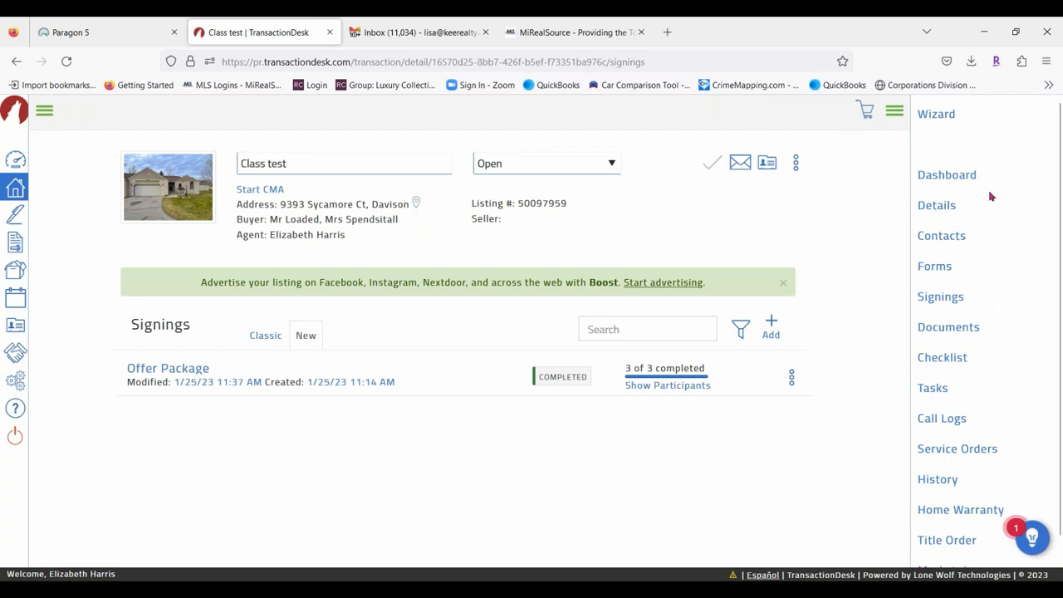
Go via the Dashboard to the full Transactions list of 575 results.
left_click(44, 111)
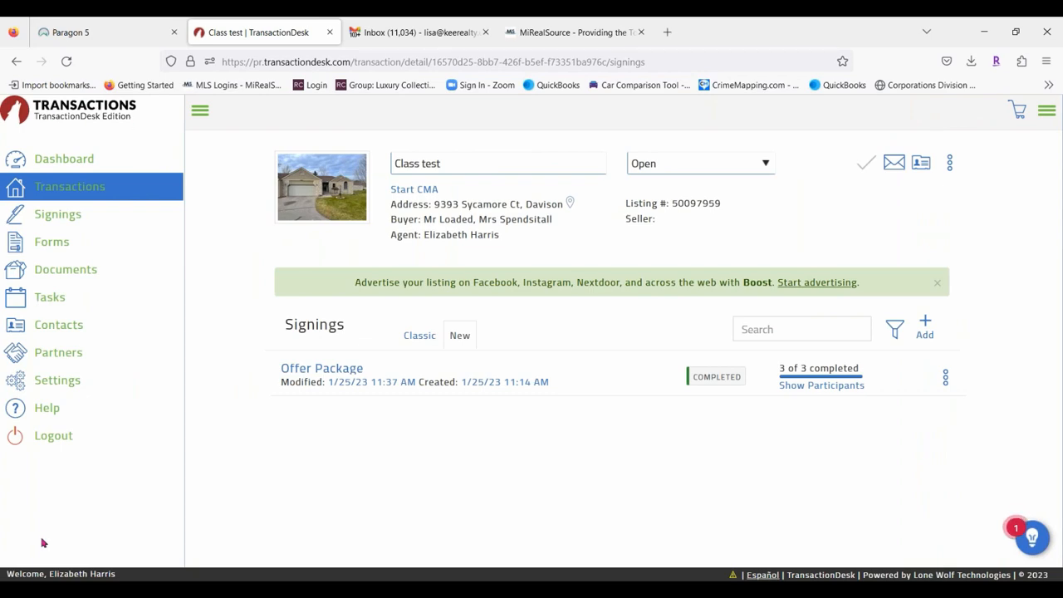
left_click(60, 160)
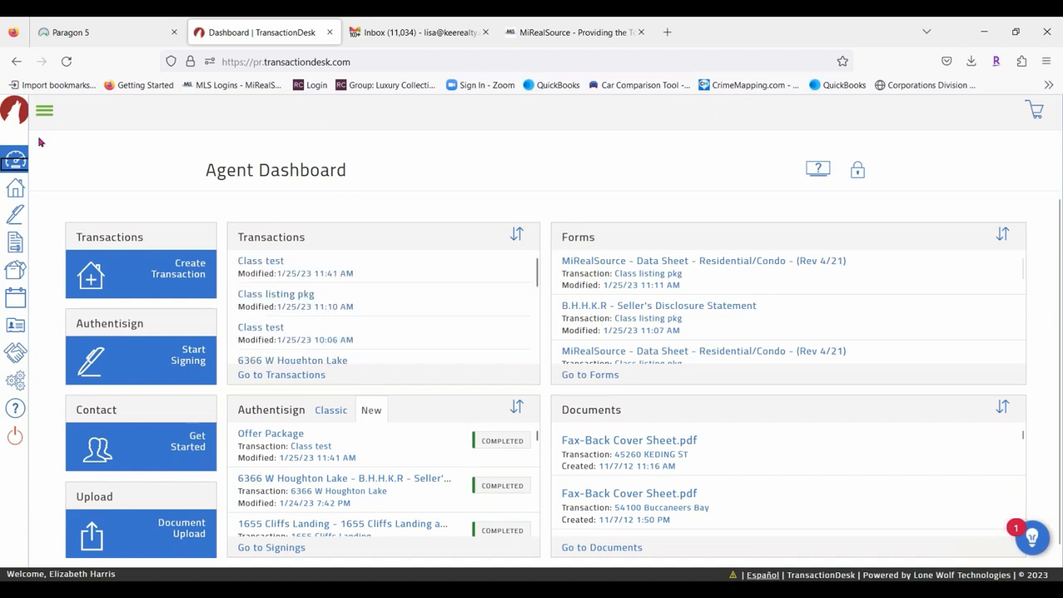
left_click(15, 193)
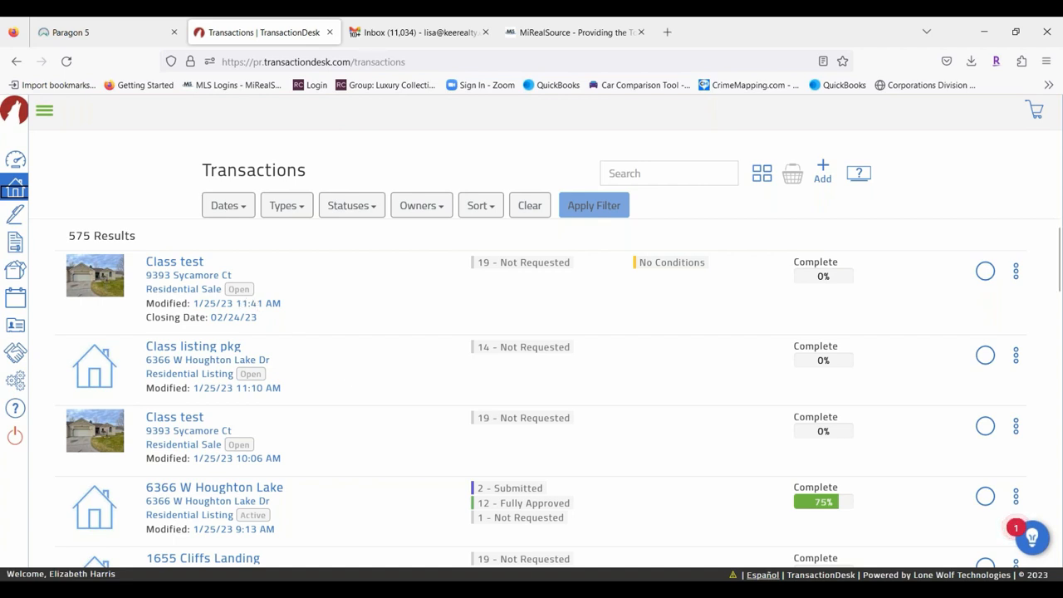
scroll(339, 386, "down", 20)
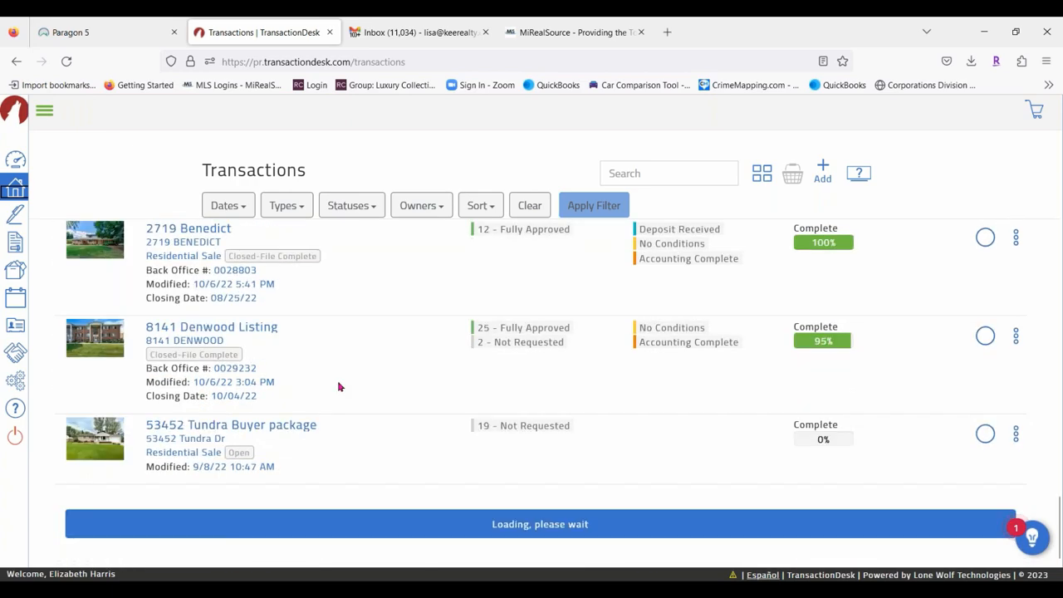
scroll(236, 441, "down", 15)
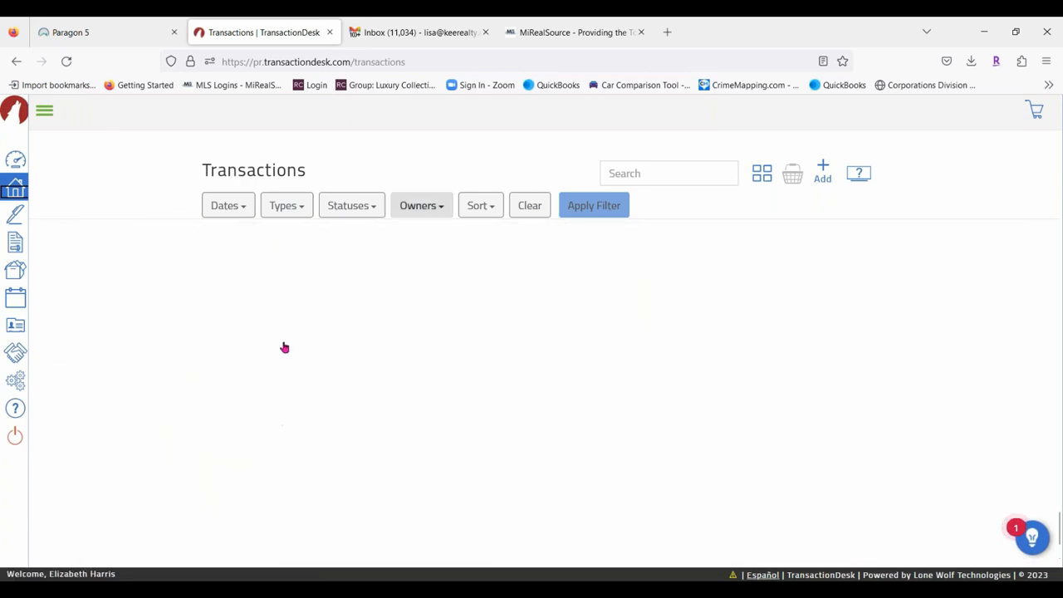
scroll(285, 349, "up", 12)
scroll(664, 329, "up", 5)
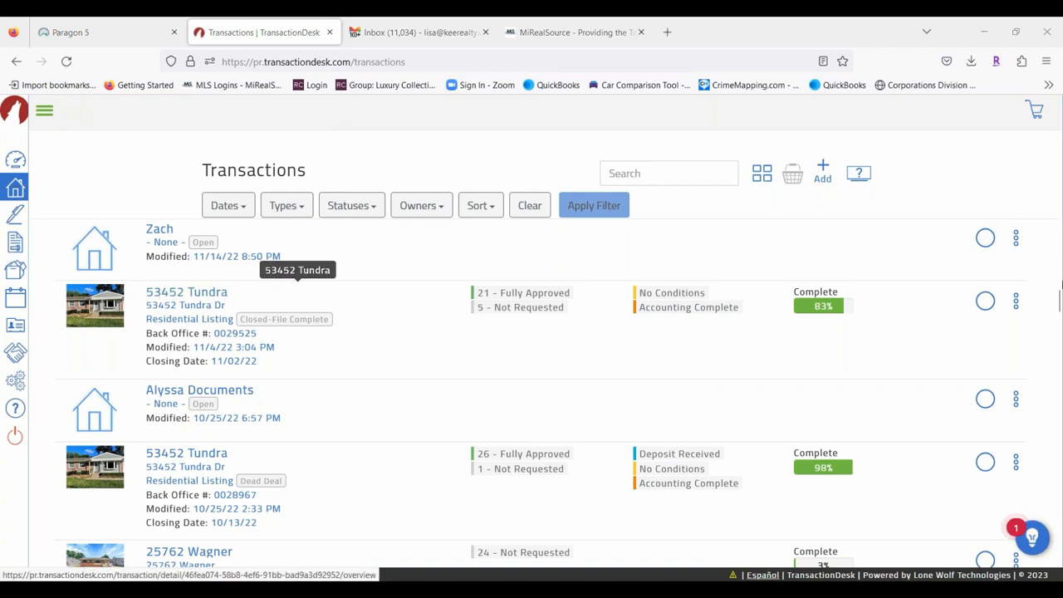
left_click(1016, 300)
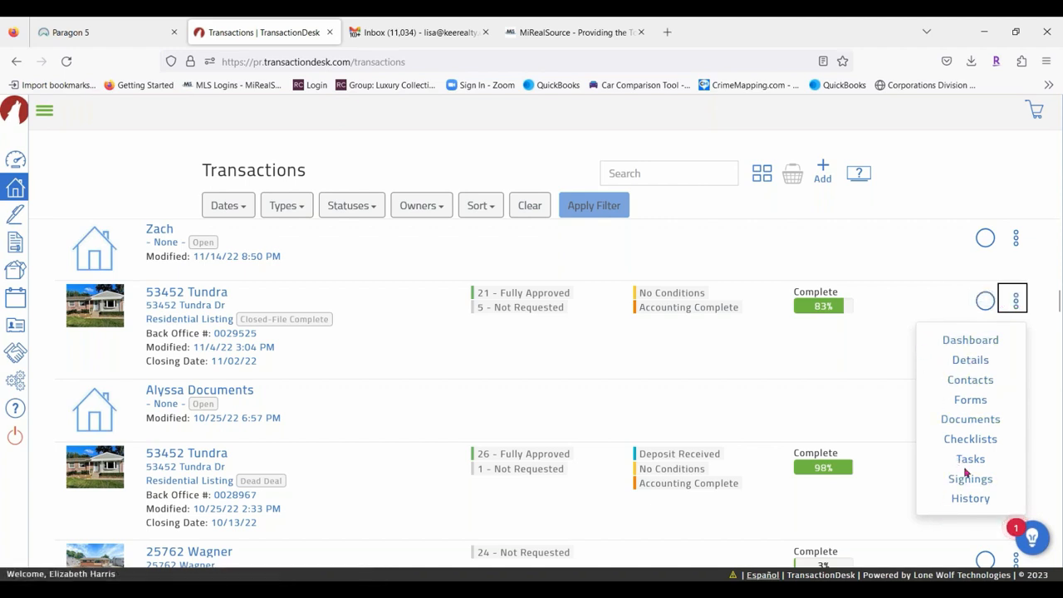
left_click(453, 359)
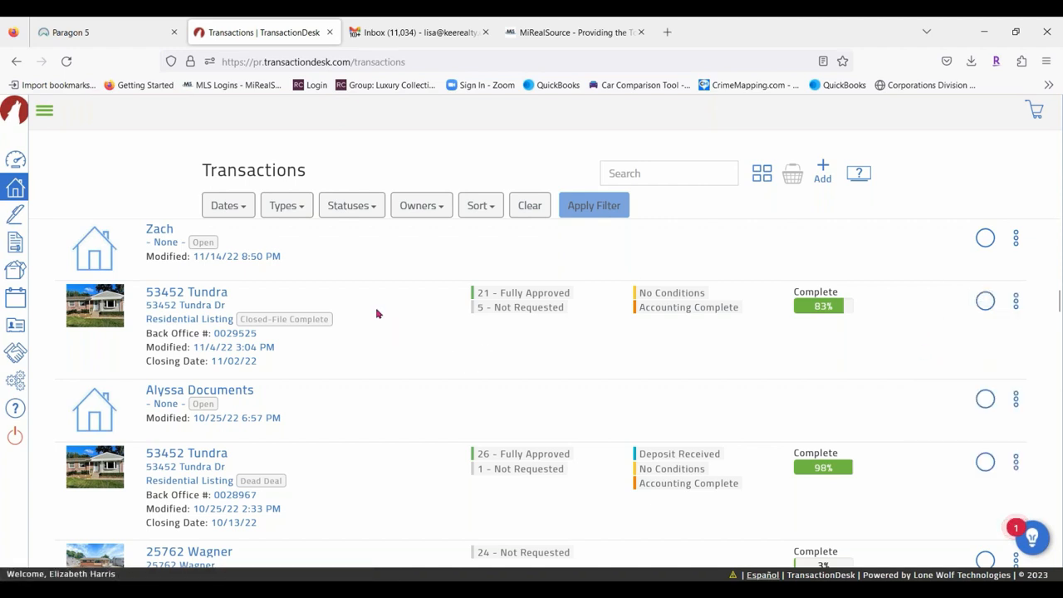
scroll(366, 314, "up", 5)
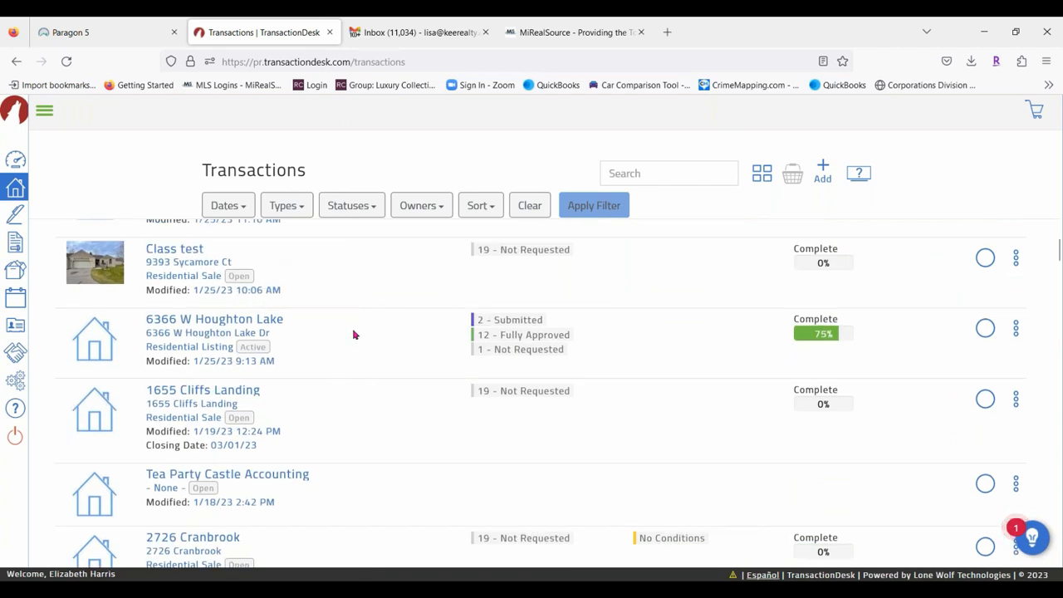
Add the earlier Class test transaction to the basket and confirm it appears there.
left_click(987, 261)
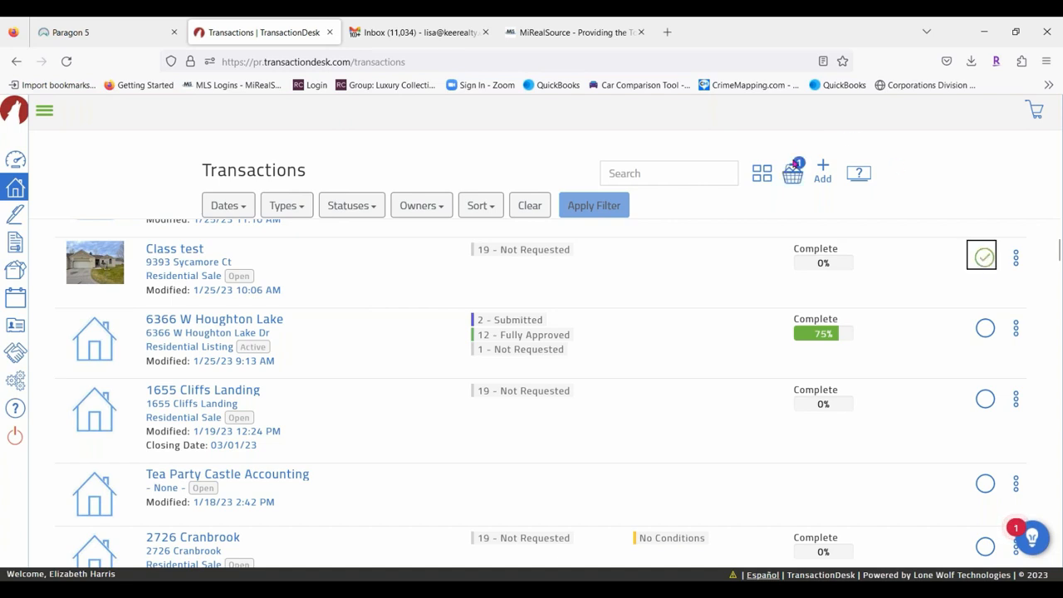
left_click(794, 173)
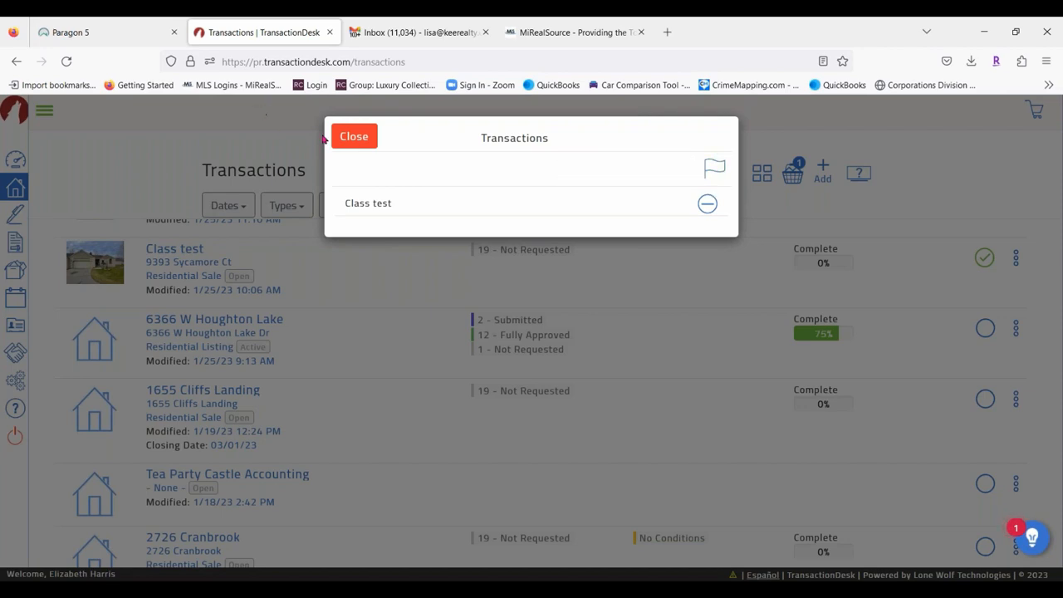
left_click(353, 136)
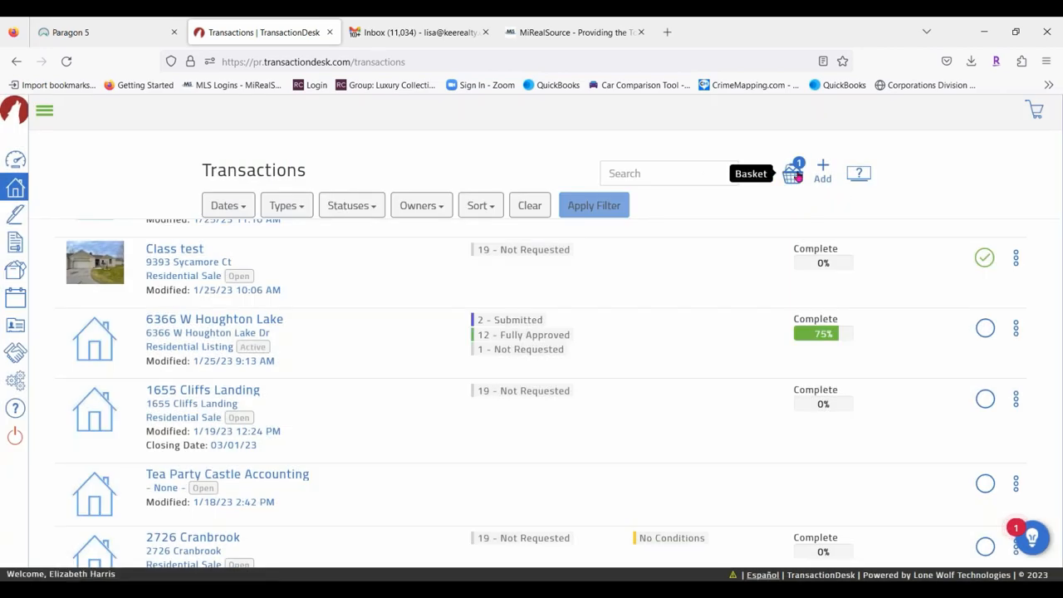
left_click(1015, 258)
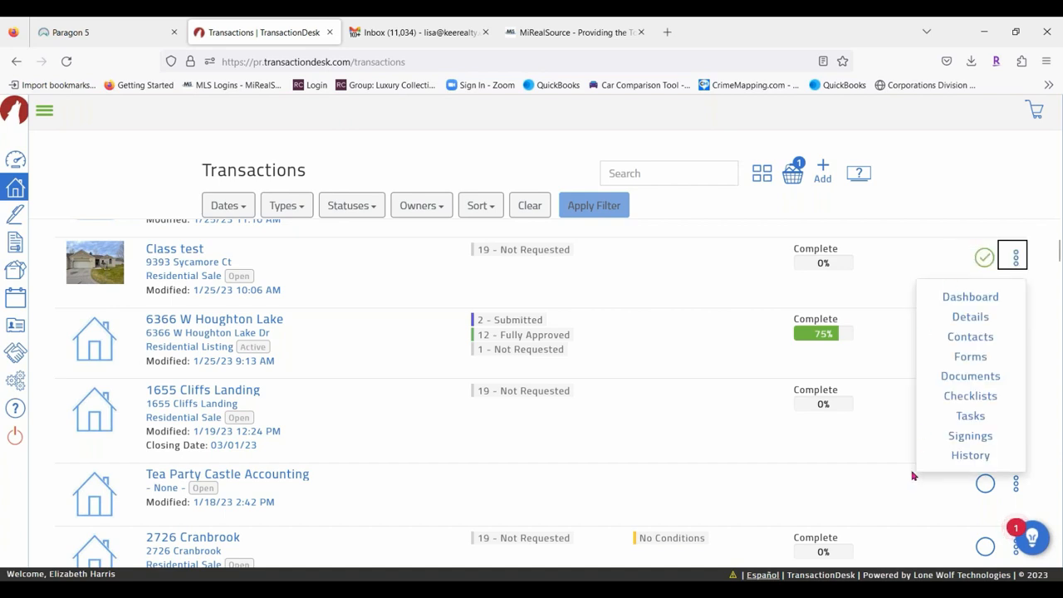
left_click(925, 228)
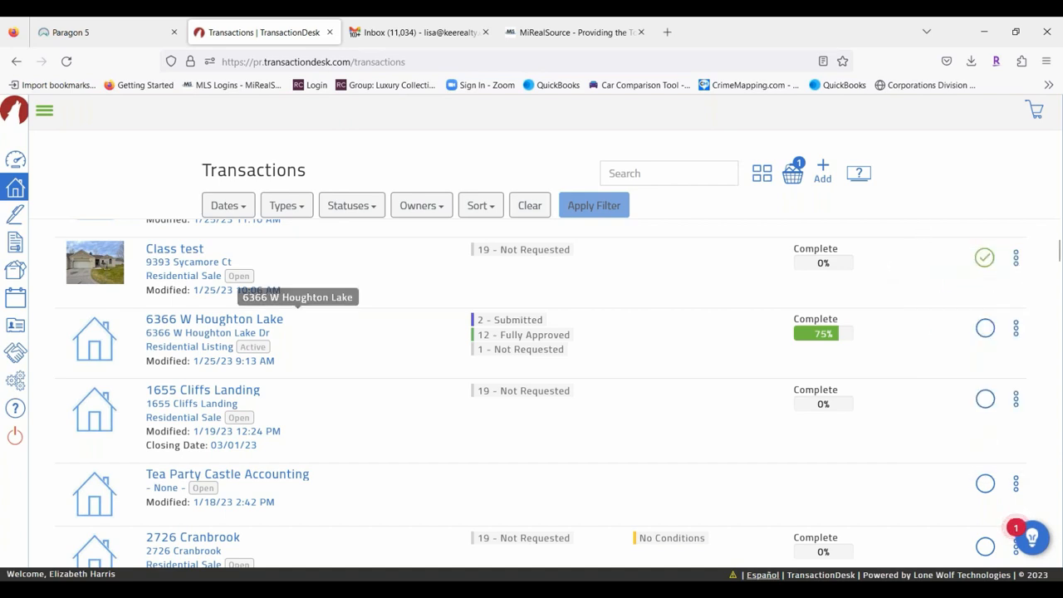
Check the Class listing pkg actions, then recheck that the basket holds one transaction.
scroll(516, 341, "up", 1)
scroll(516, 341, "up", 2)
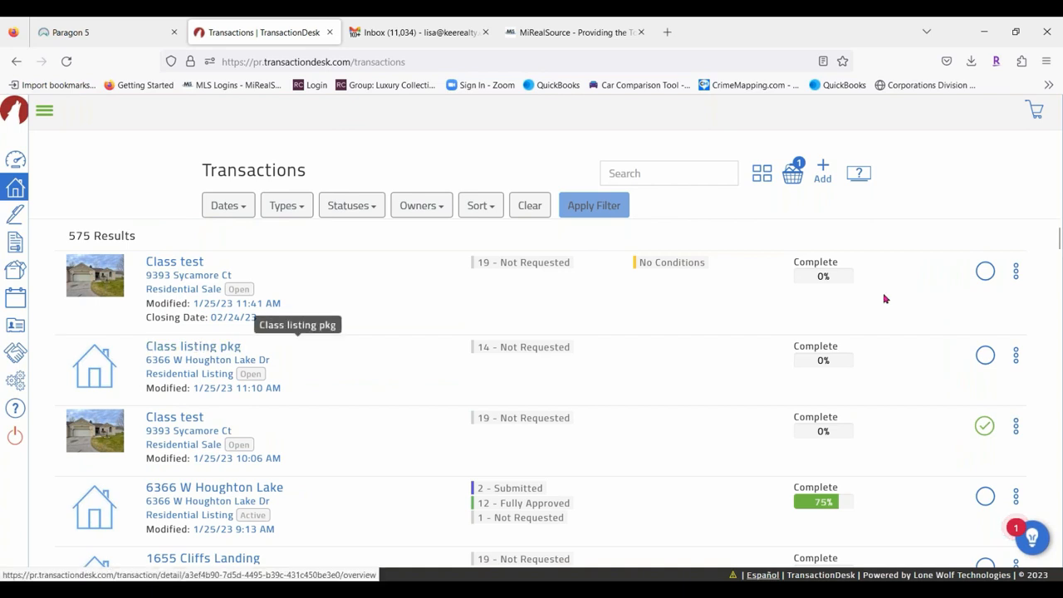
left_click(1017, 356)
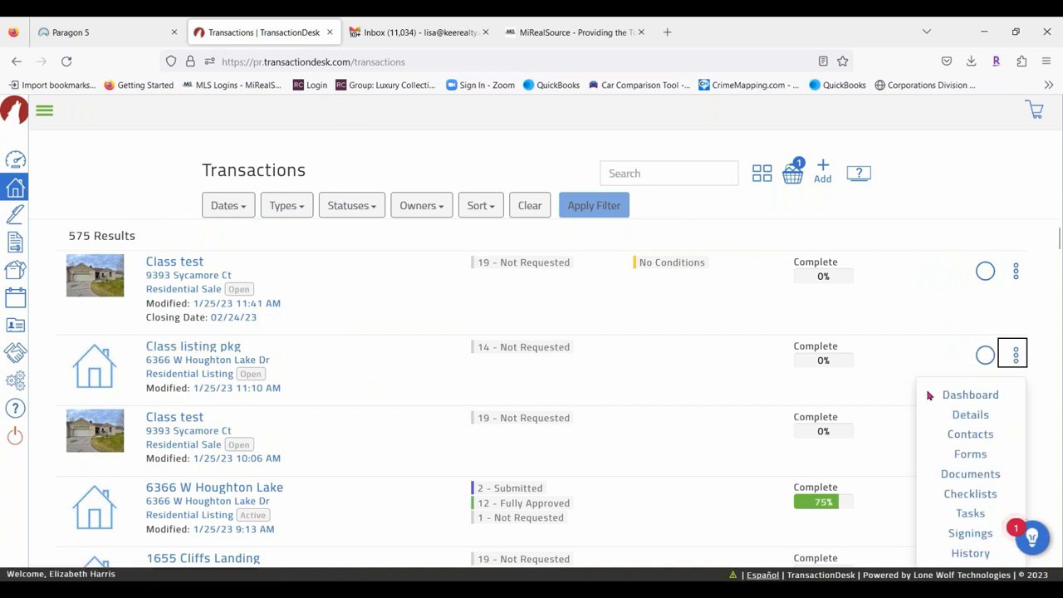
scroll(918, 384, "down", 2)
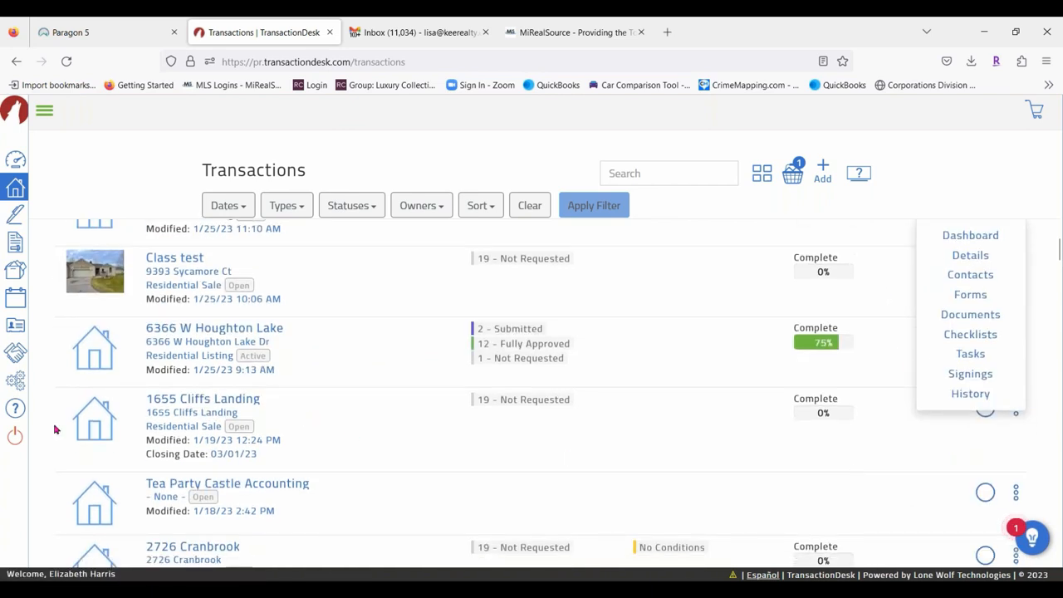
scroll(666, 403, "down", 2)
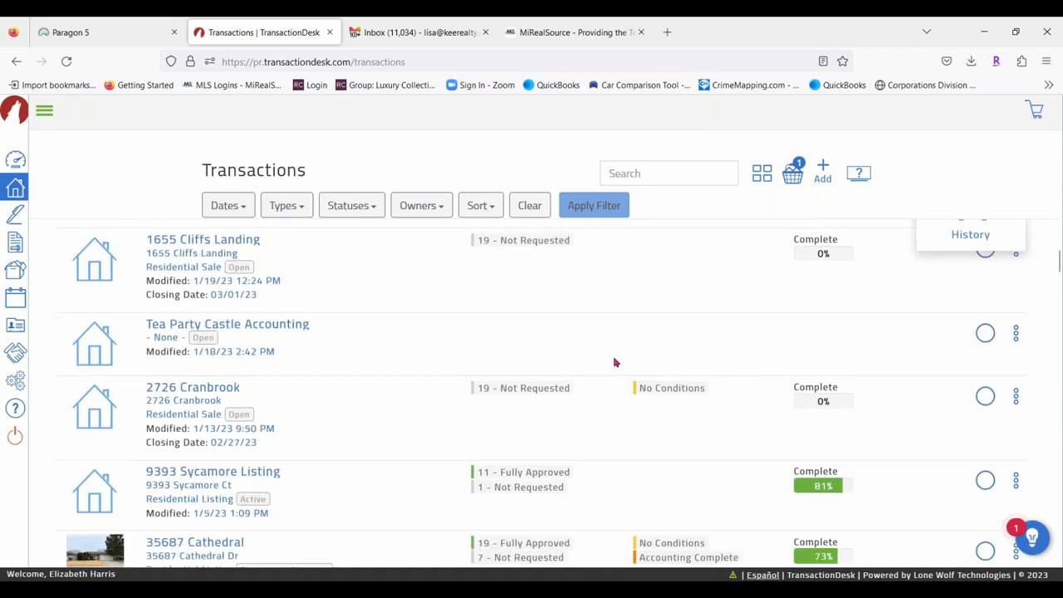
scroll(601, 366, "down", 3)
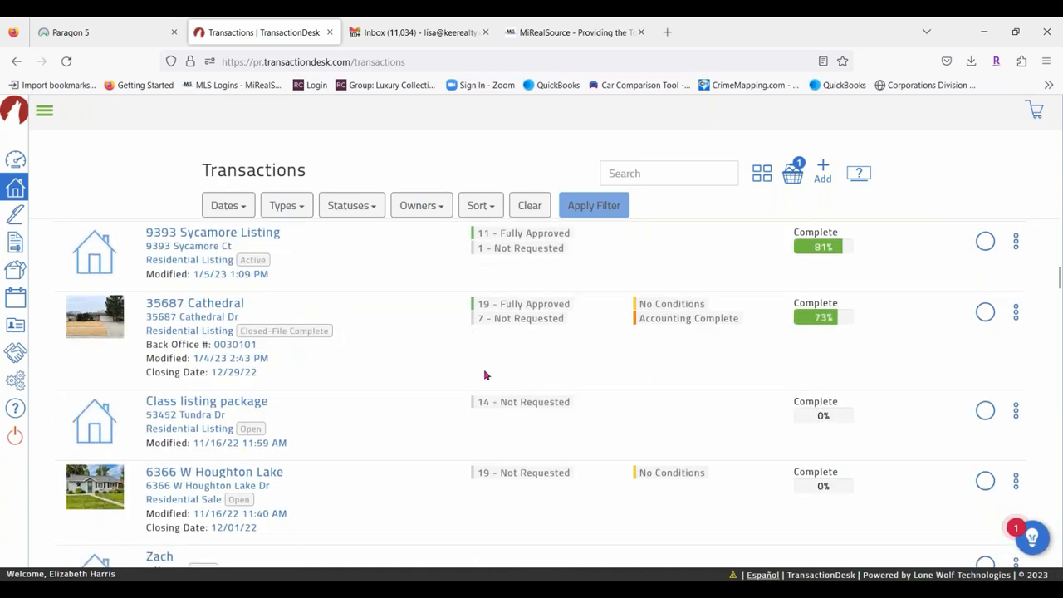
scroll(487, 375, "down", 4)
scroll(407, 351, "up", 8)
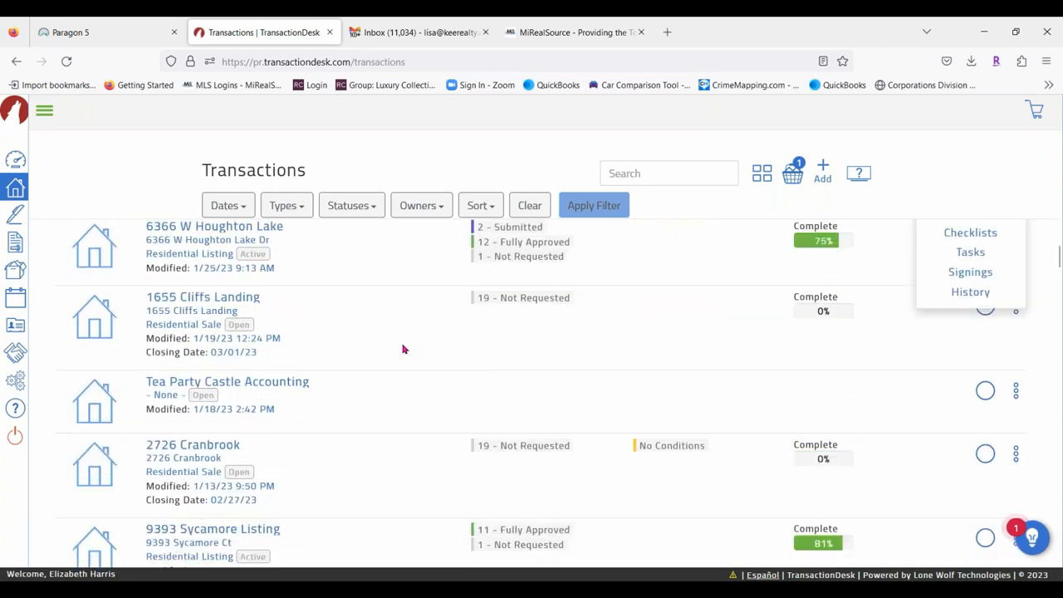
scroll(403, 349, "up", 3)
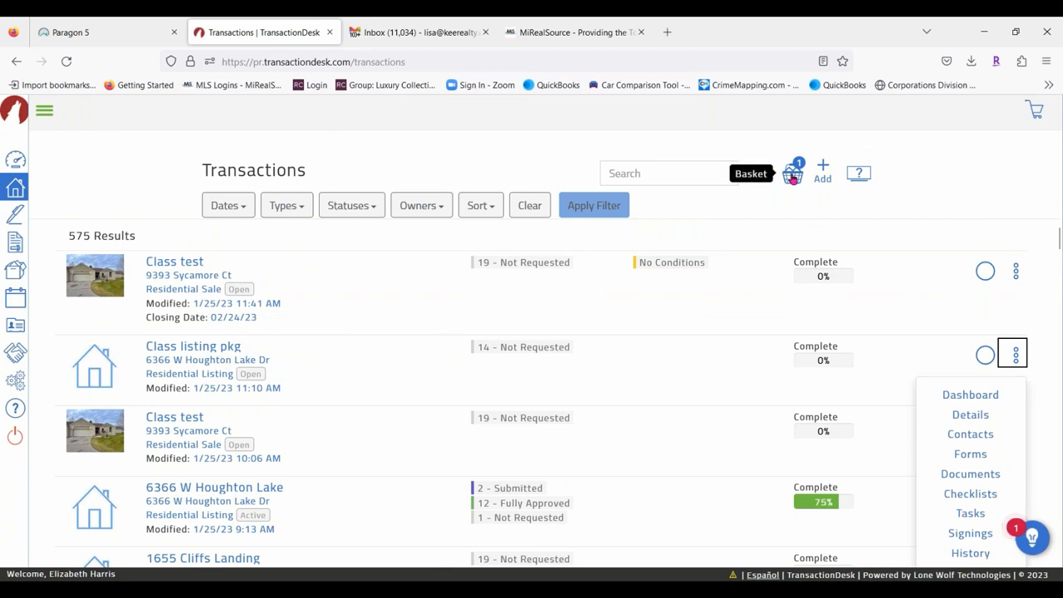
left_click(794, 174)
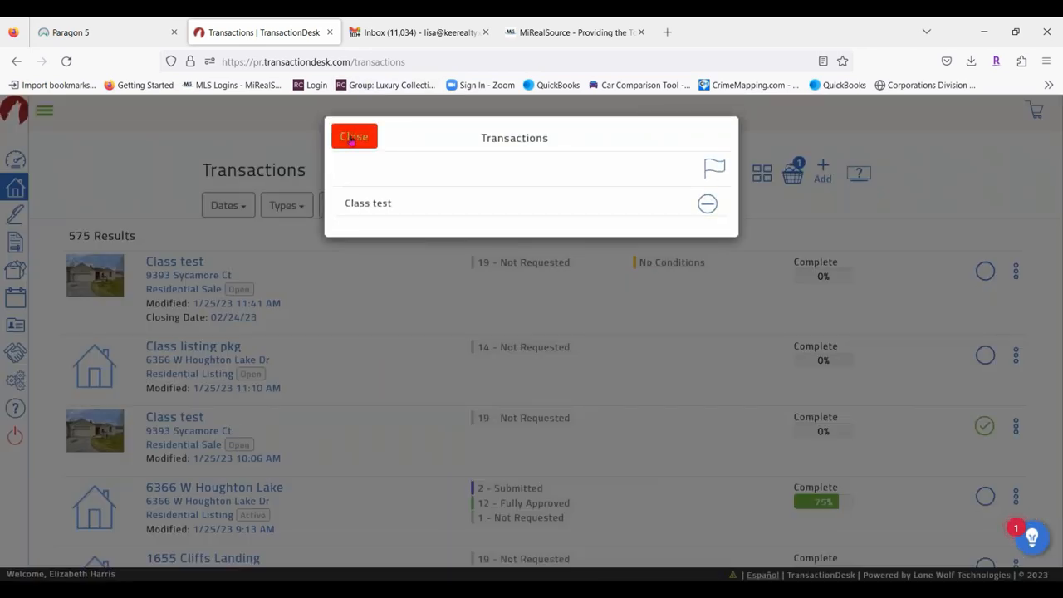
left_click(354, 136)
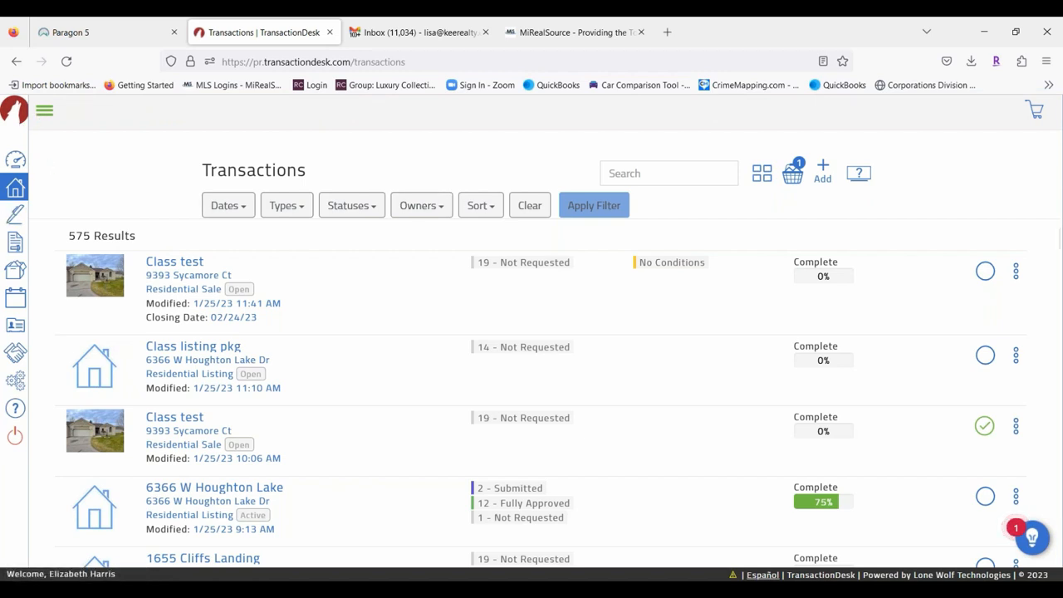
left_click(42, 113)
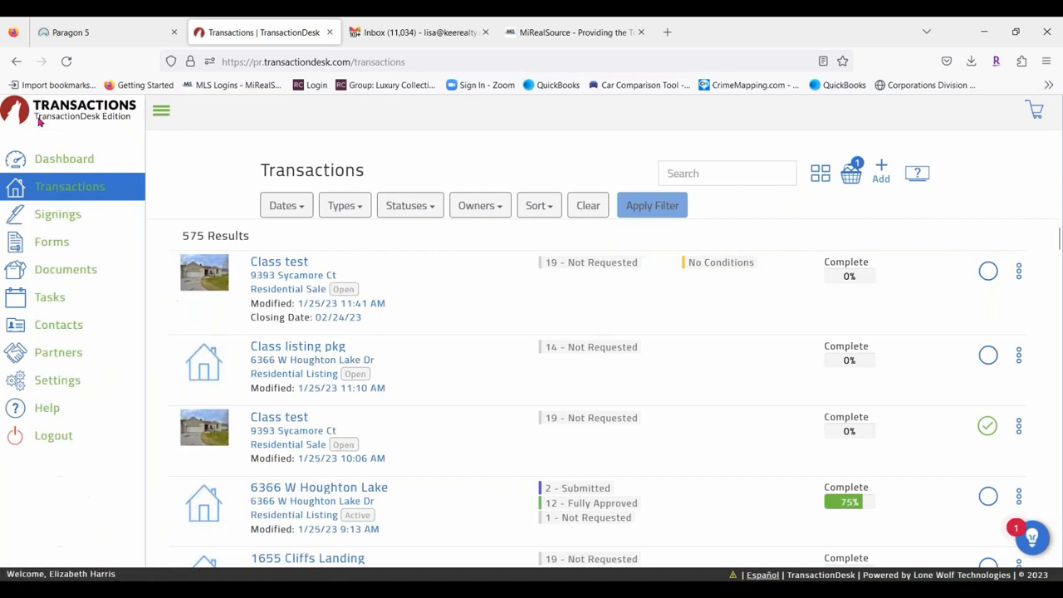
Switch to Signings and scroll through the completed and draft e-signature packages.
left_click(71, 215)
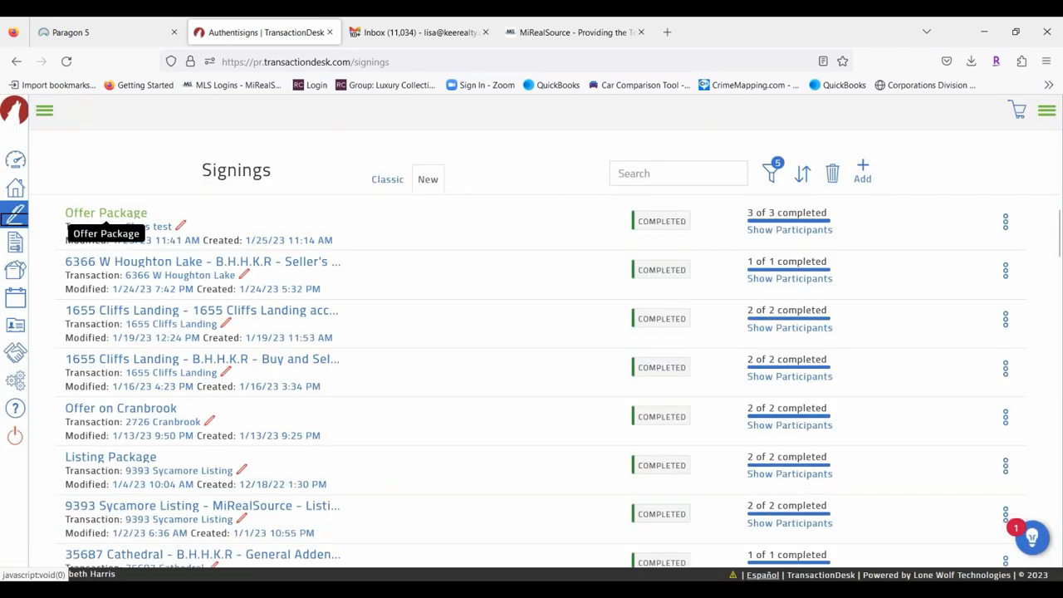
scroll(468, 335, "down", 10)
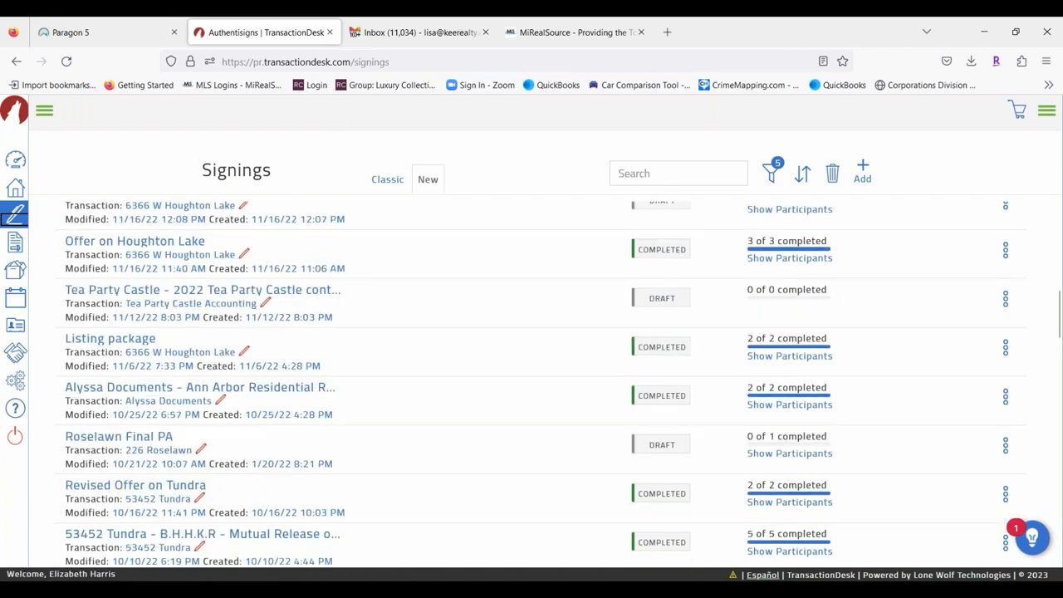
scroll(428, 377, "down", 15)
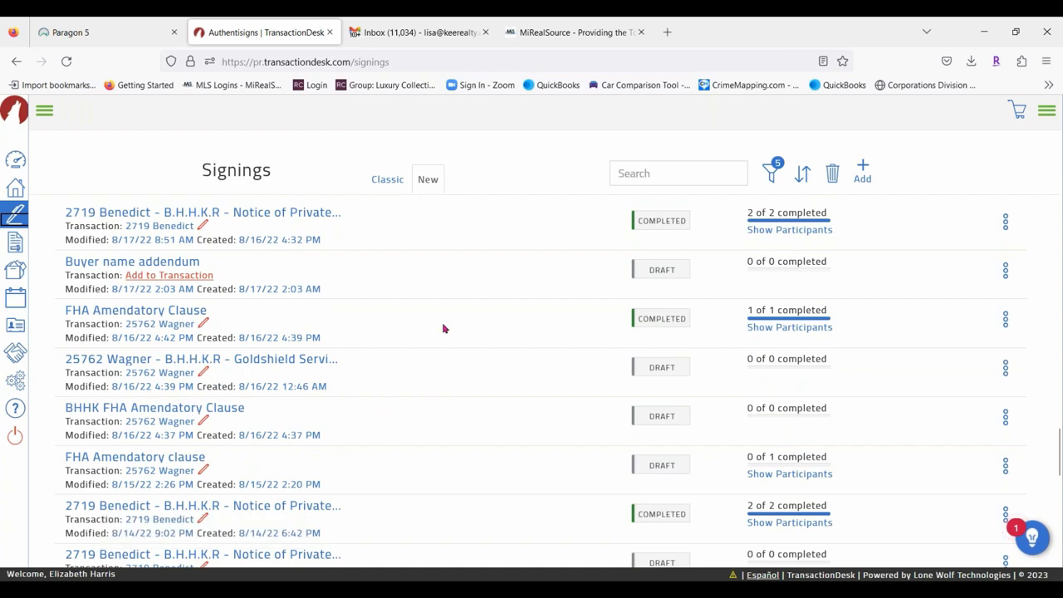
scroll(443, 329, "up", 1)
scroll(443, 330, "up", 3)
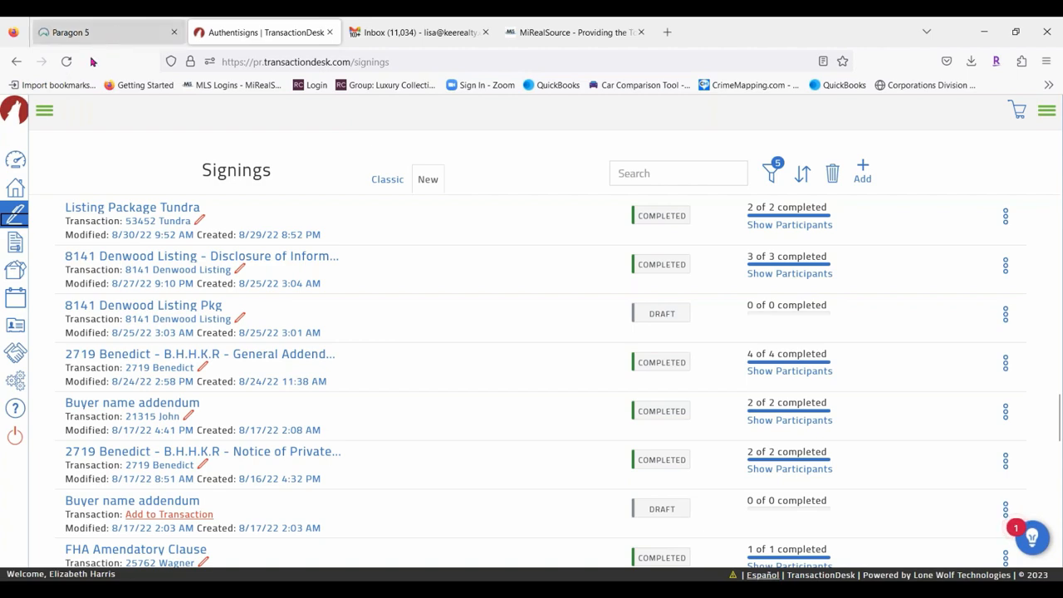
Review Listing Package Tundra's individual forms and certificates, then open its row actions menu.
left_click(177, 214)
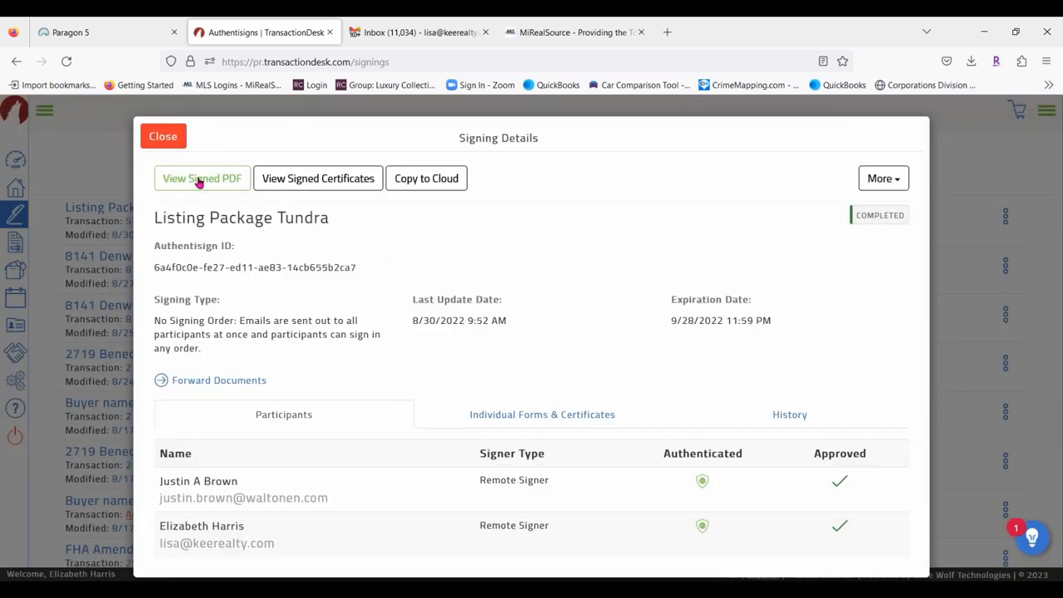
left_click(559, 423)
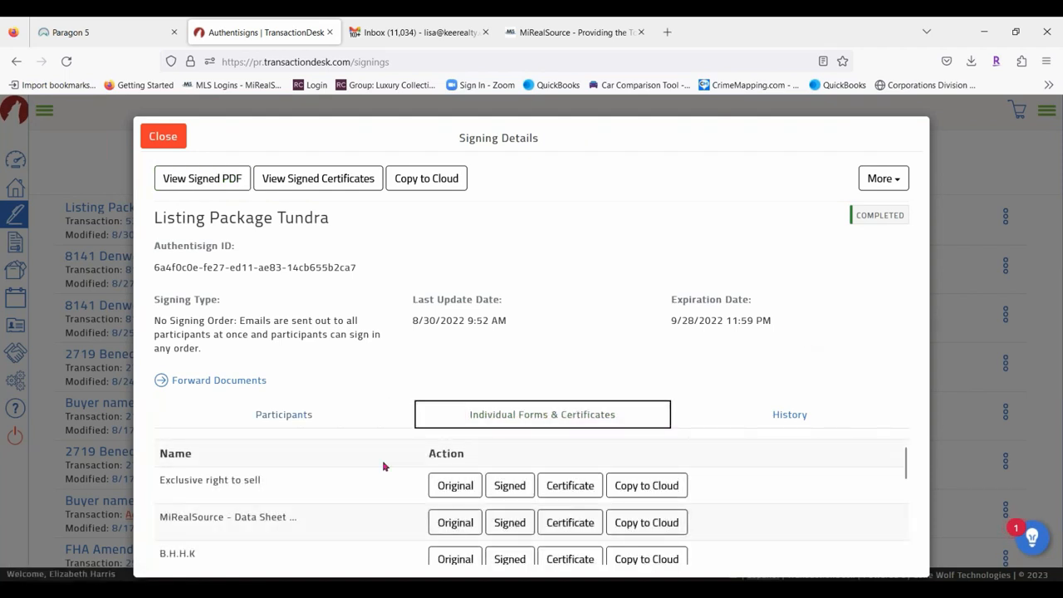
scroll(751, 506, "down", 3)
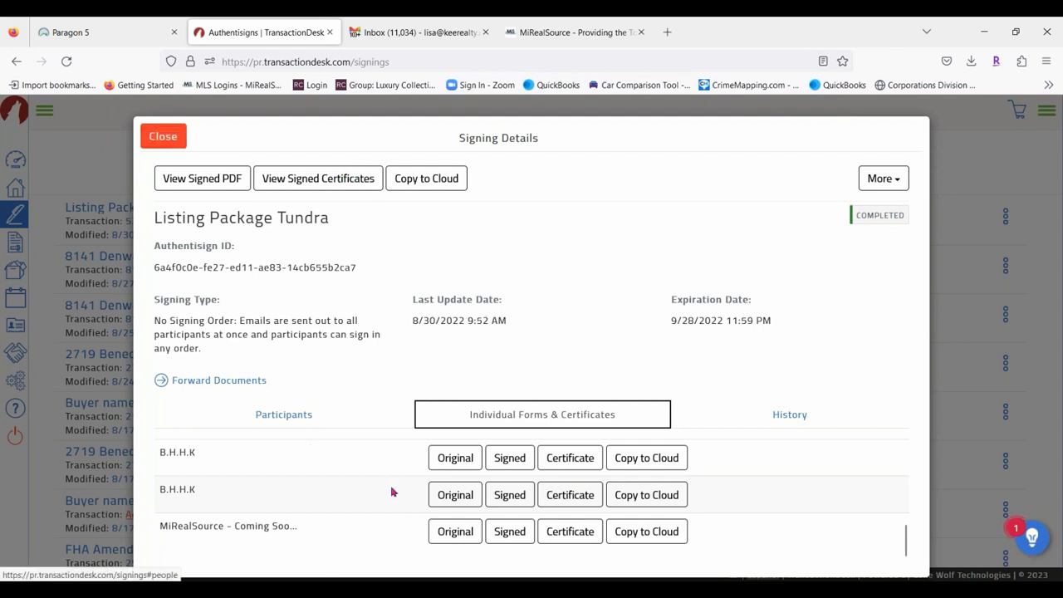
left_click(164, 138)
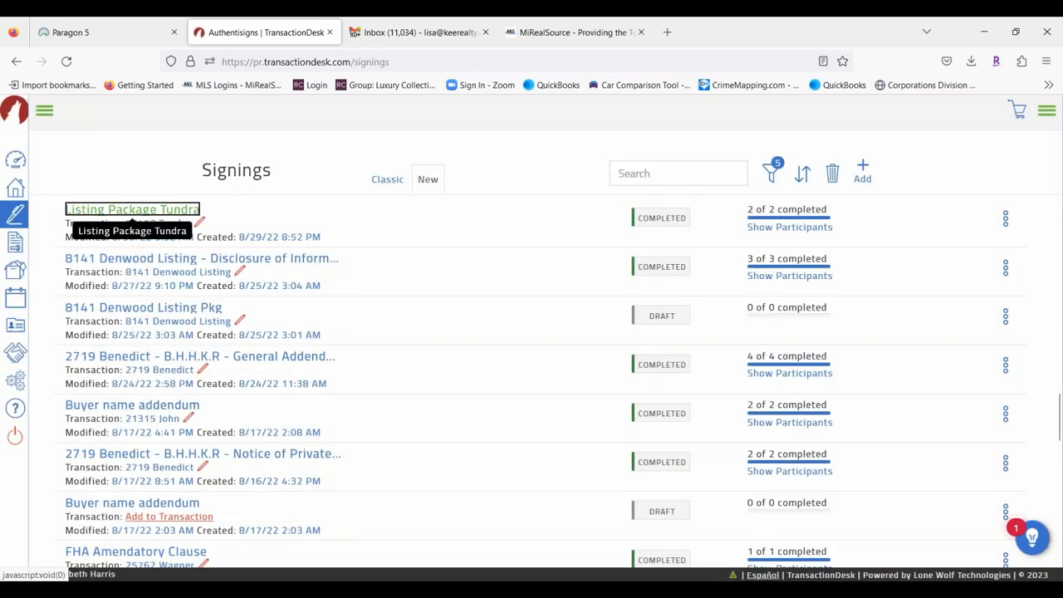
left_click(83, 211)
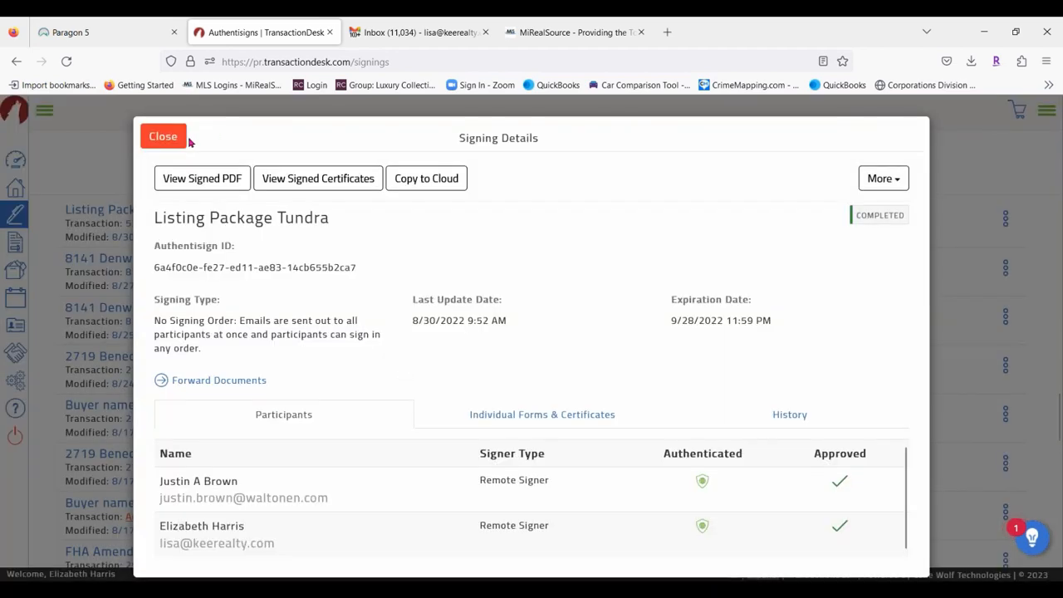
left_click(176, 138)
left_click(1004, 218)
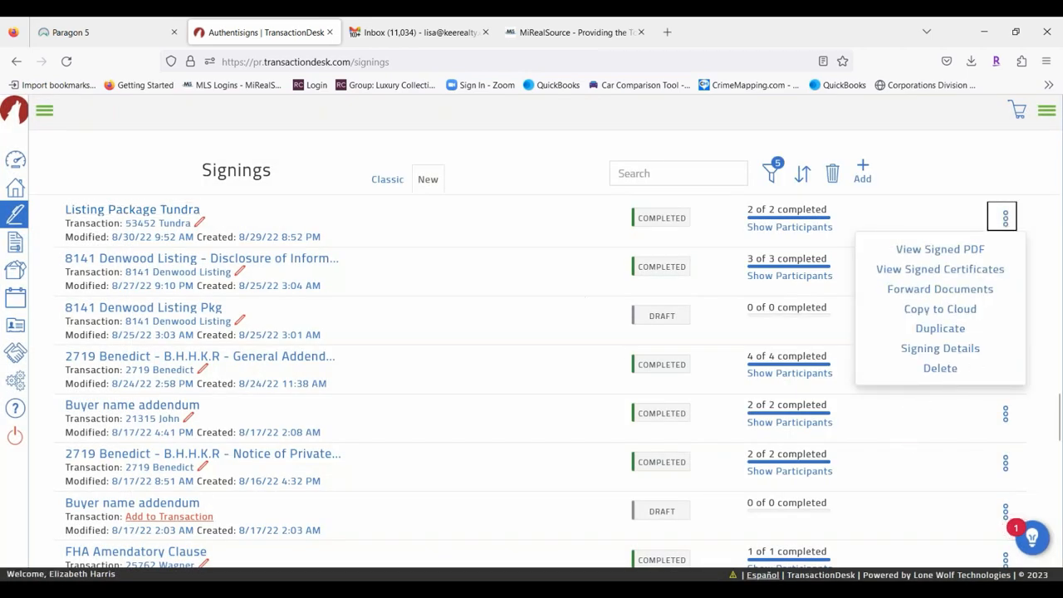
Dismiss the signing's menu, glance at the top-right options panel, and return to Transactions.
left_click(393, 156)
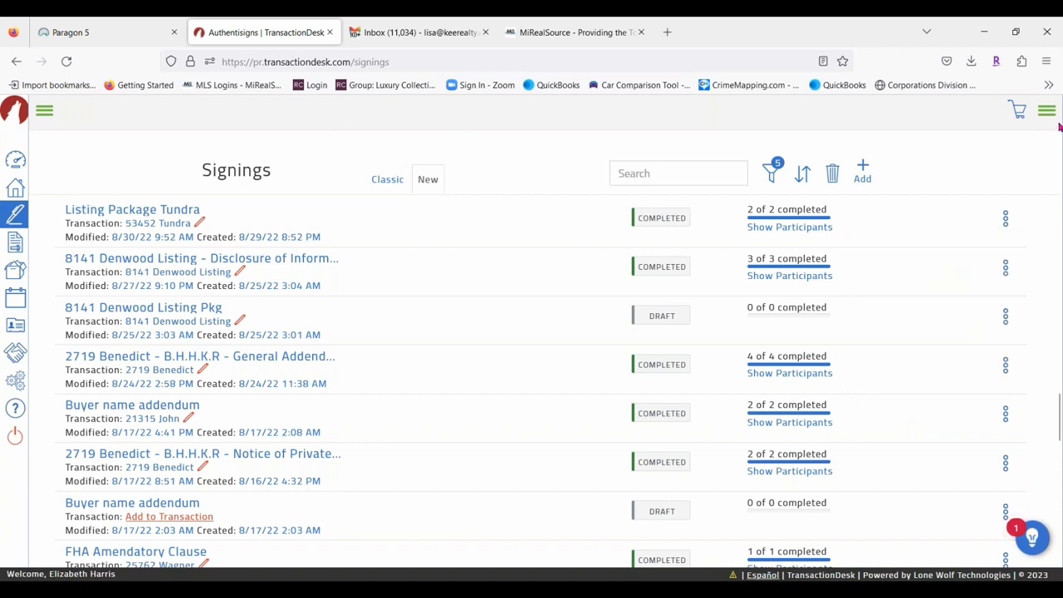
left_click(1046, 111)
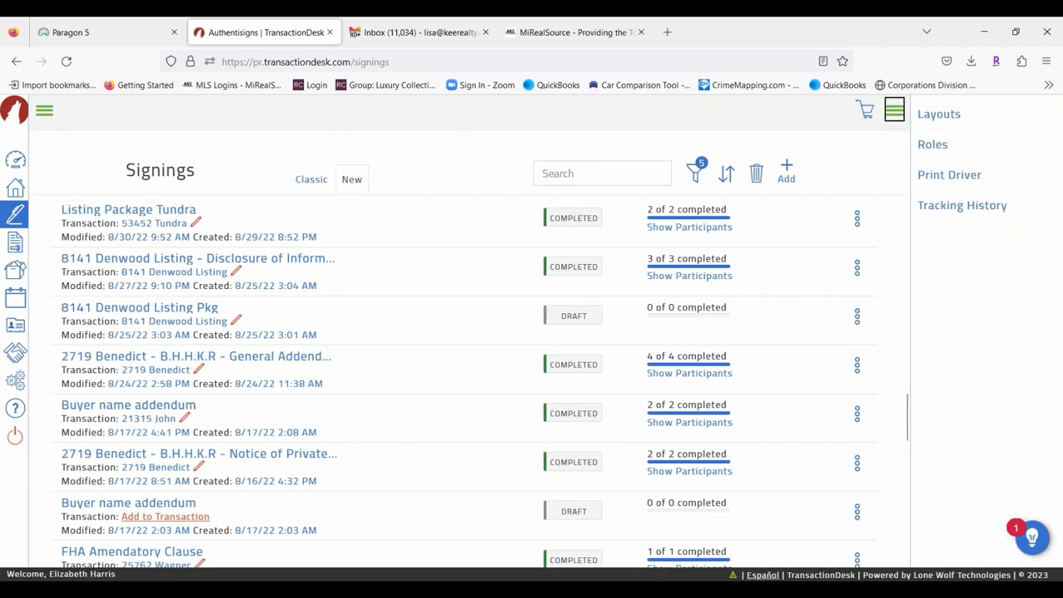
left_click(895, 110)
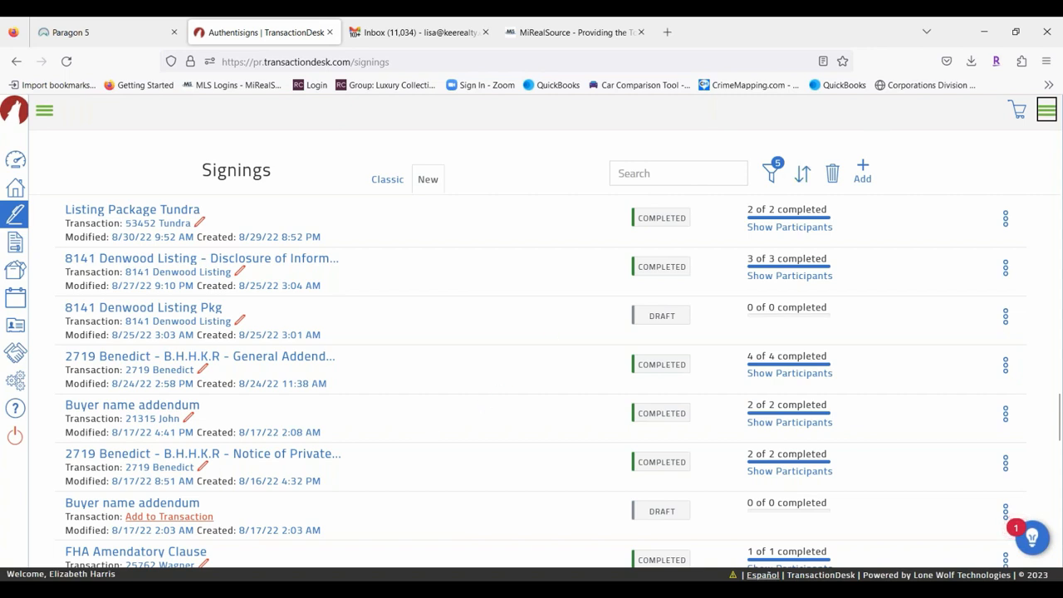
left_click(15, 189)
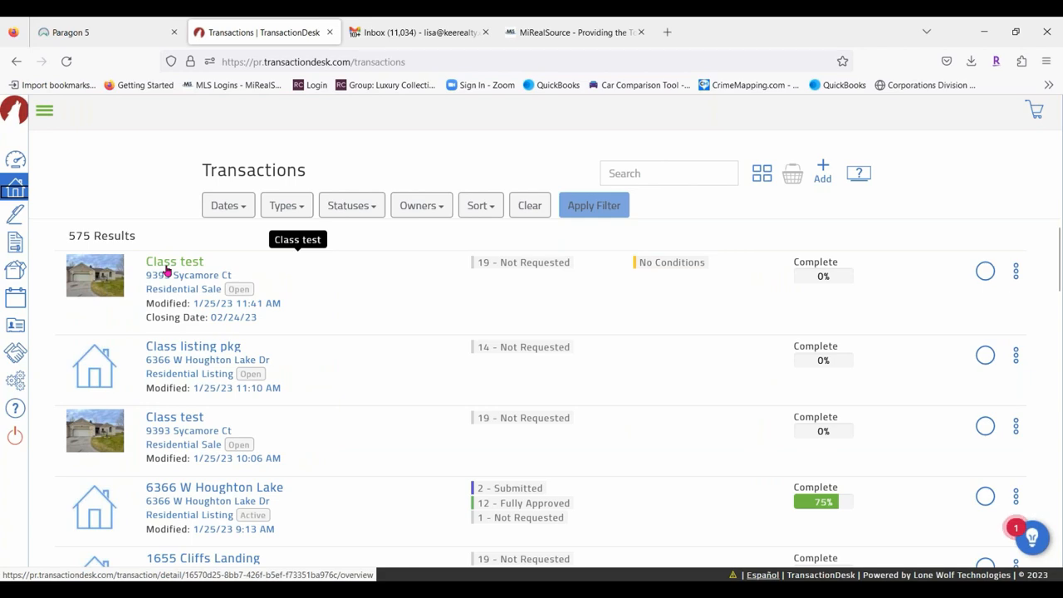
left_click(176, 422)
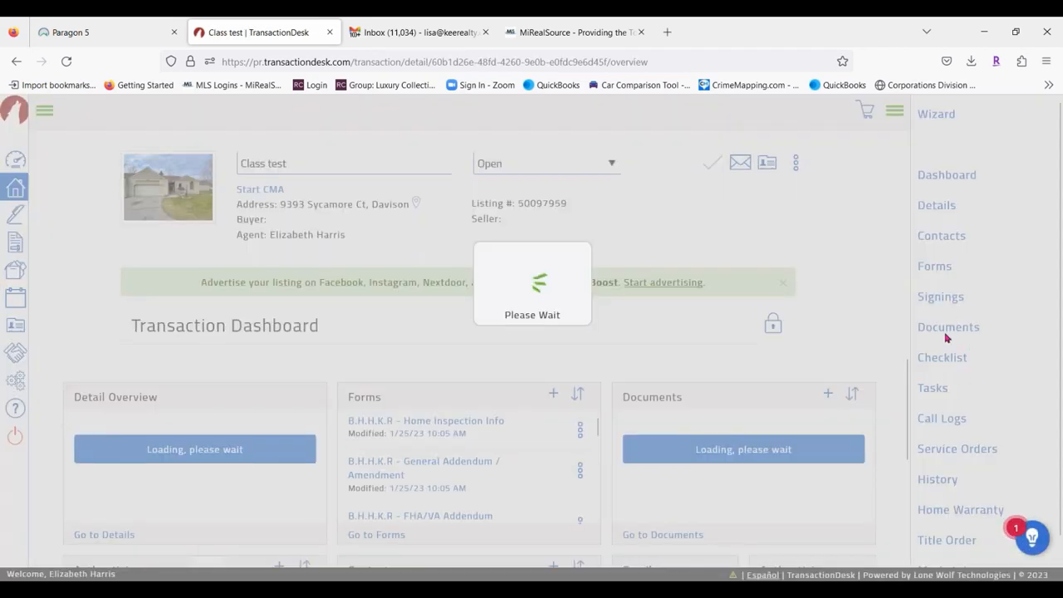
scroll(703, 418, "down", 1)
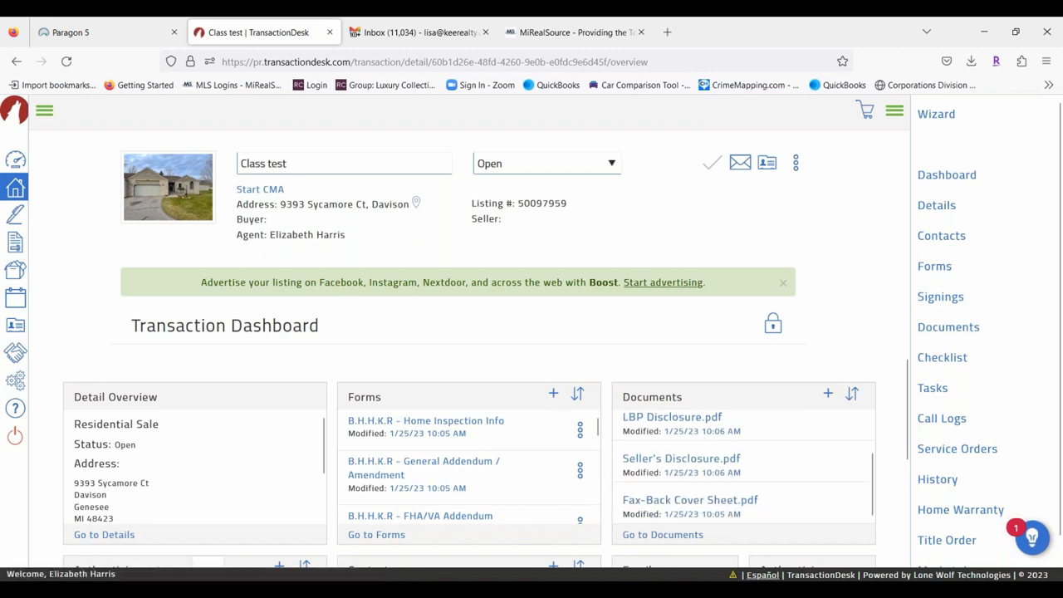
left_click(663, 534)
scroll(392, 460, "down", 1)
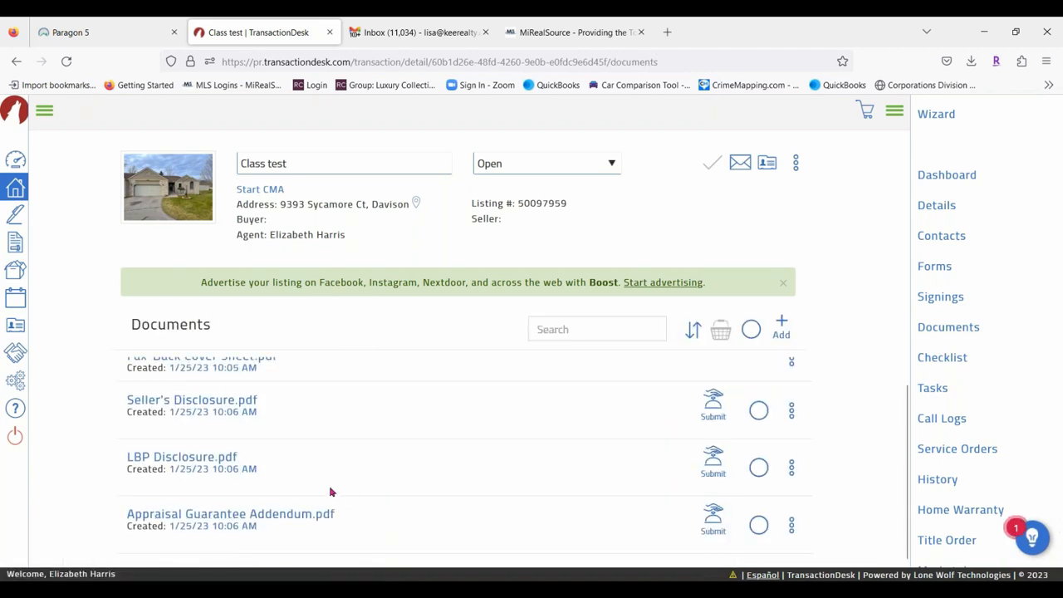
left_click(17, 190)
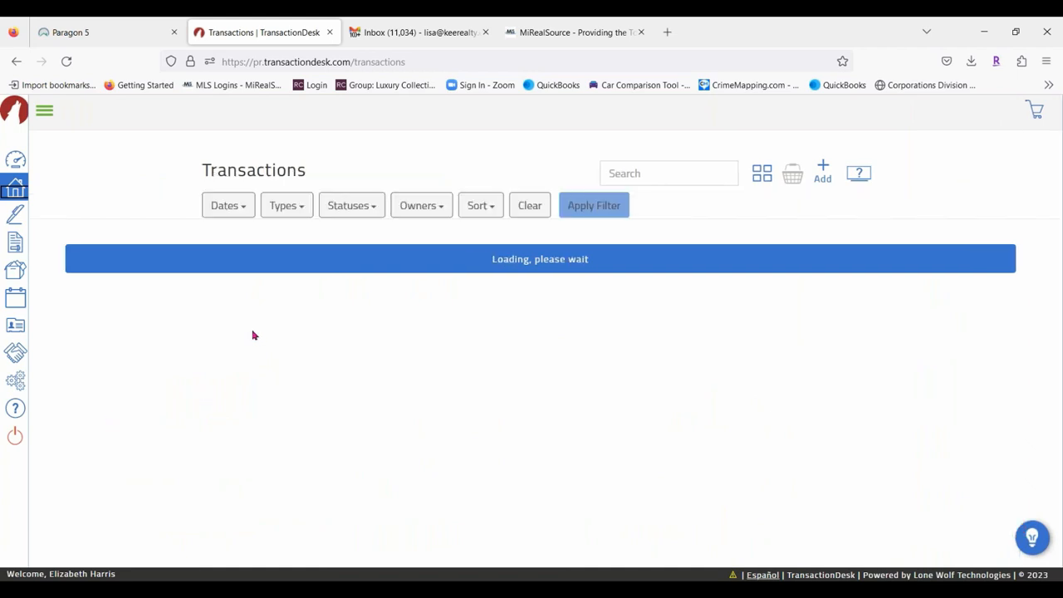
scroll(252, 335, "down", 3)
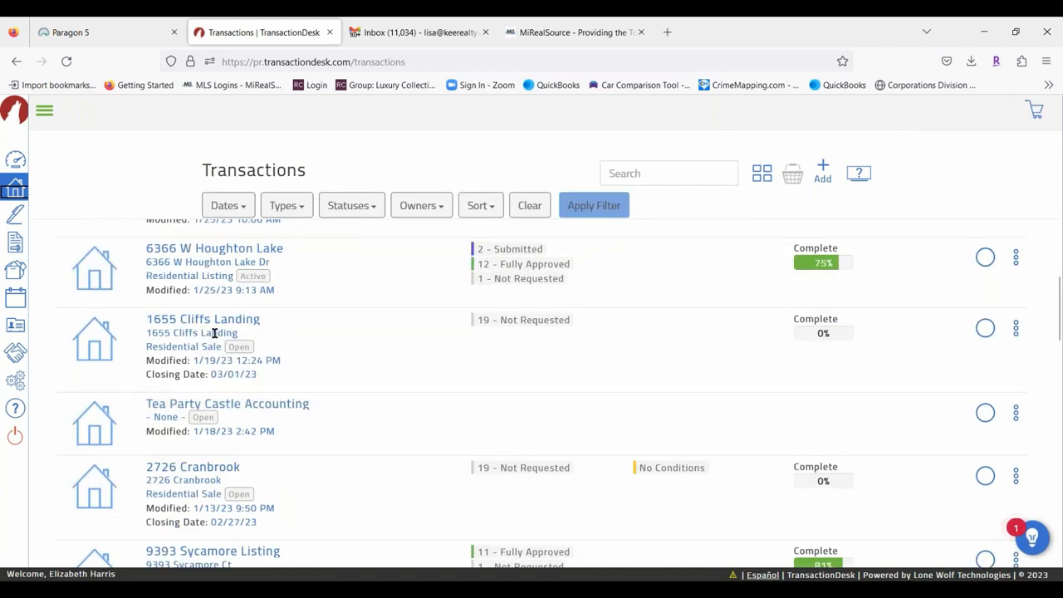
left_click(208, 249)
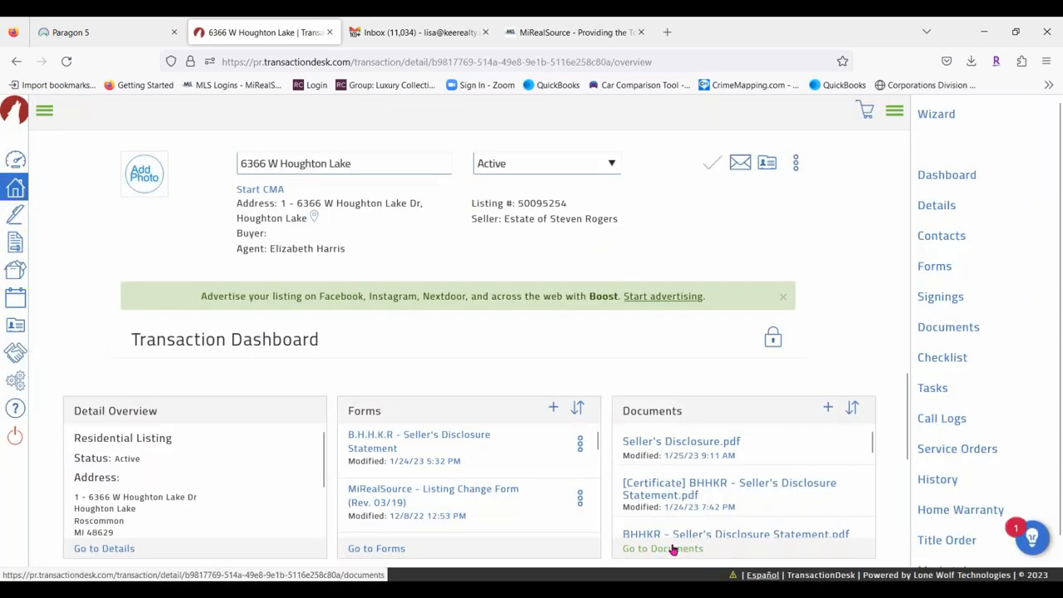
left_click(669, 548)
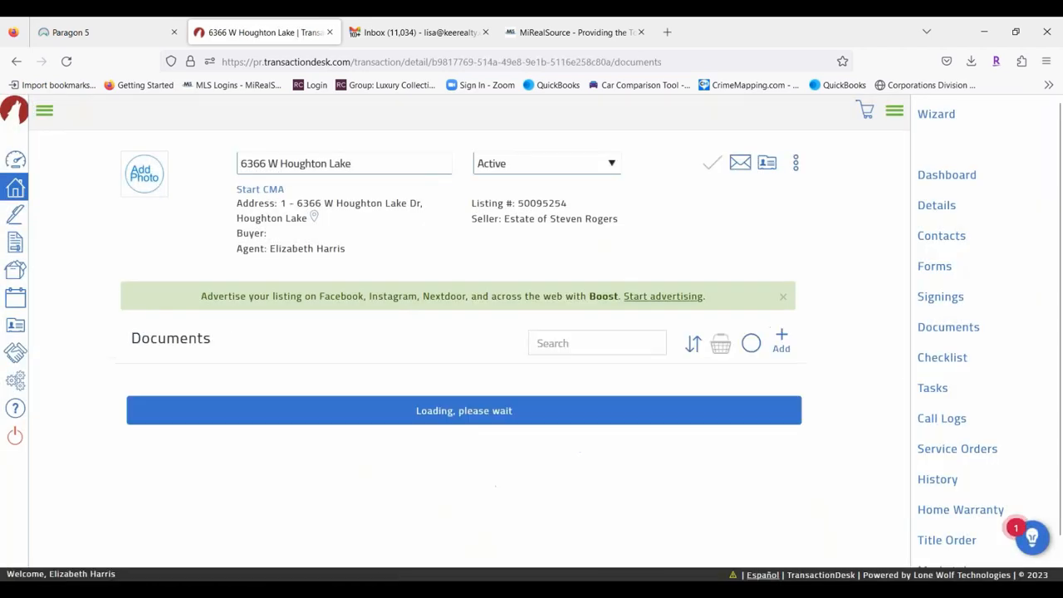
scroll(463, 446, "down", 2)
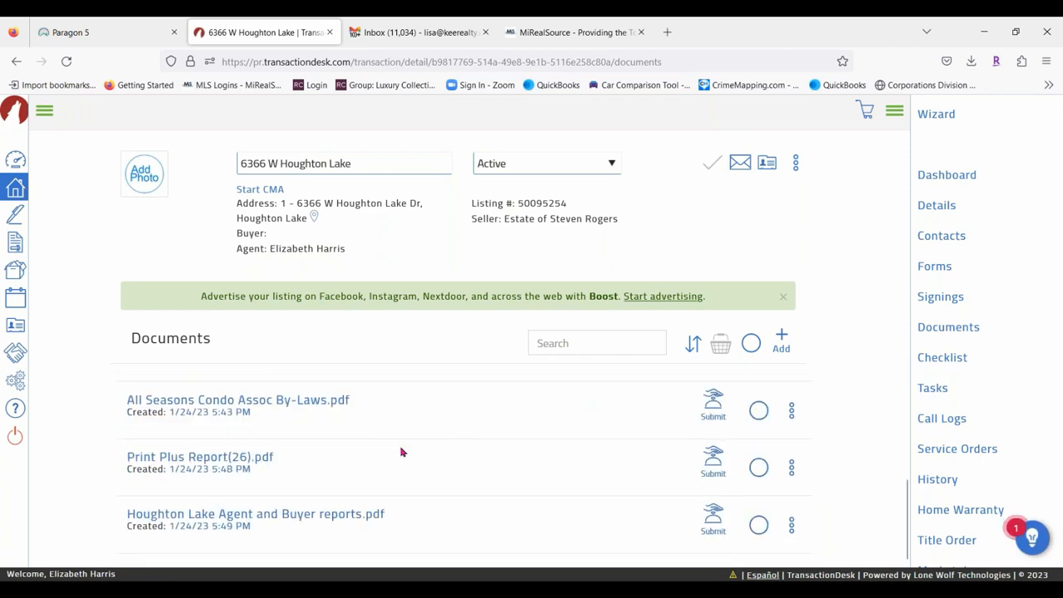
scroll(404, 451, "up", 1)
left_click(198, 404)
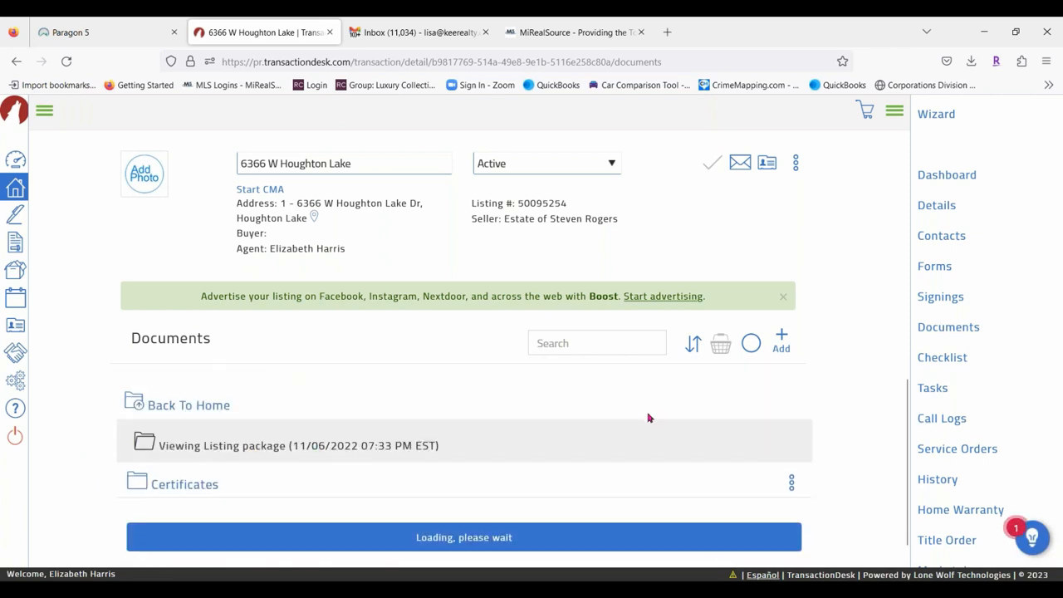
scroll(363, 487, "down", 3)
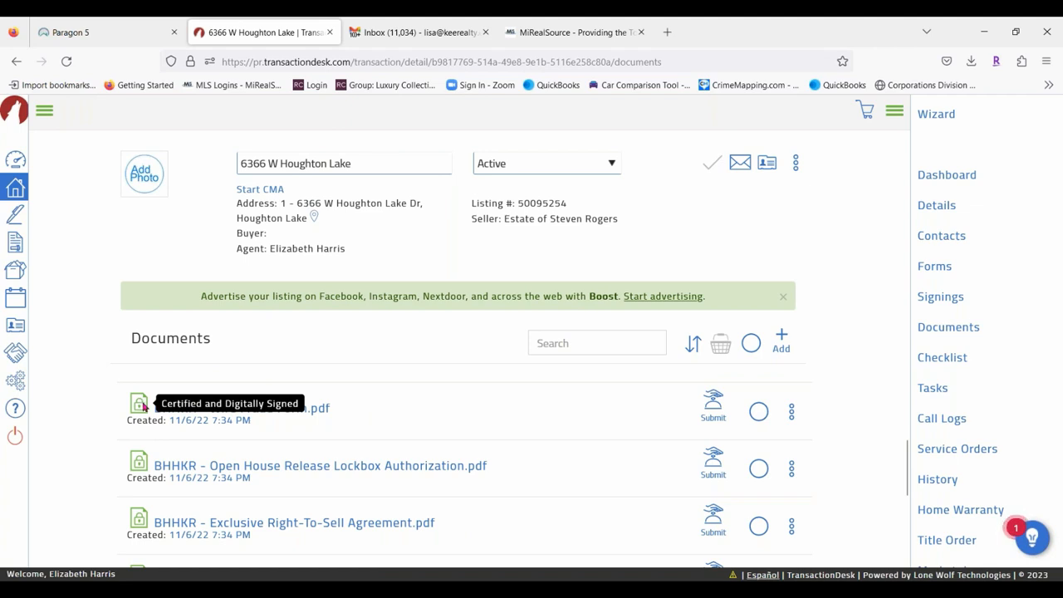
scroll(139, 499, "down", 3)
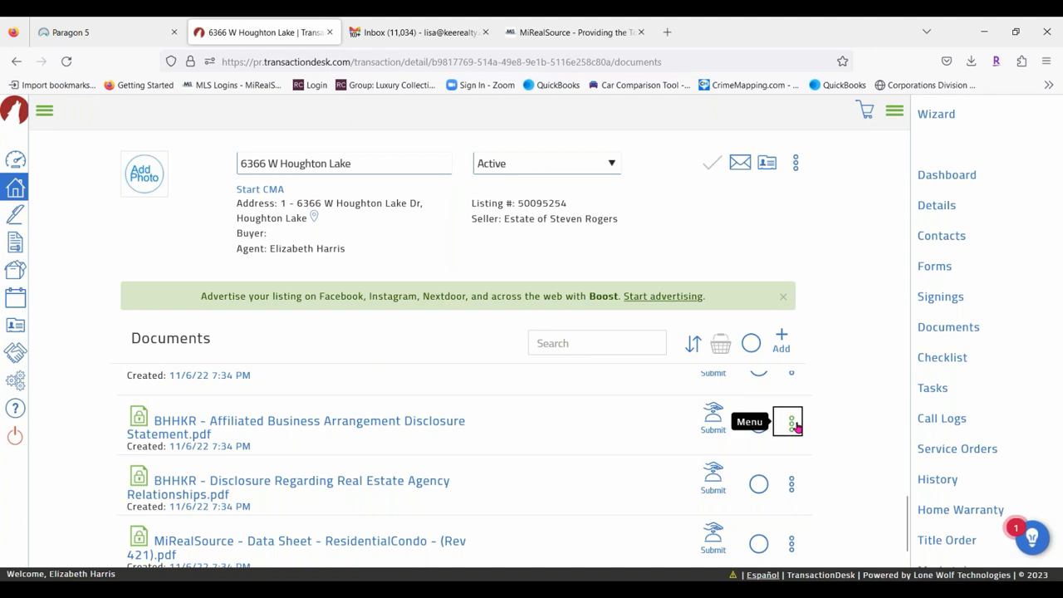
left_click(791, 423)
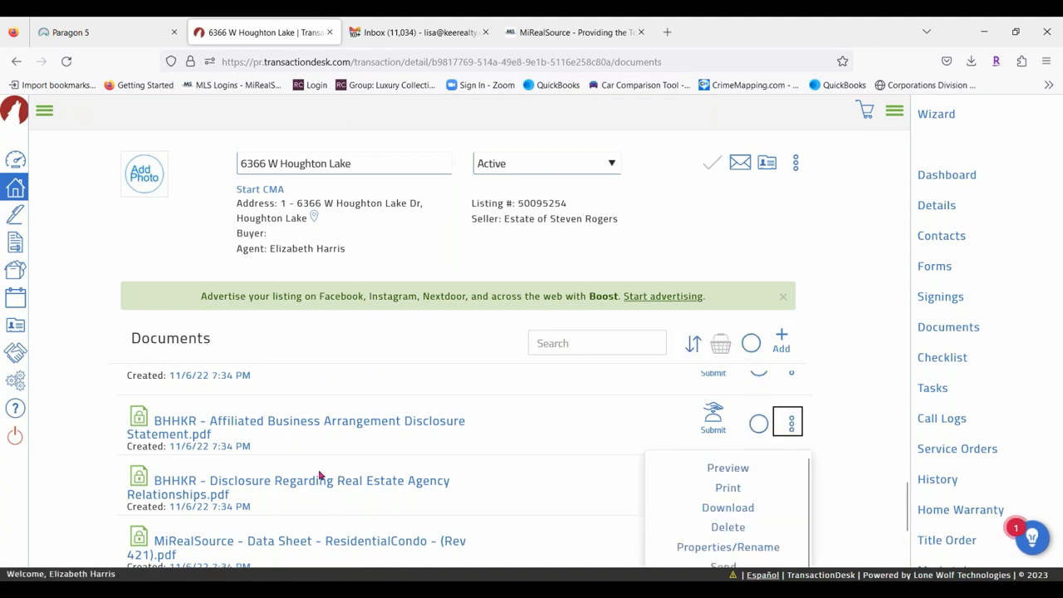
scroll(304, 468, "down", 2)
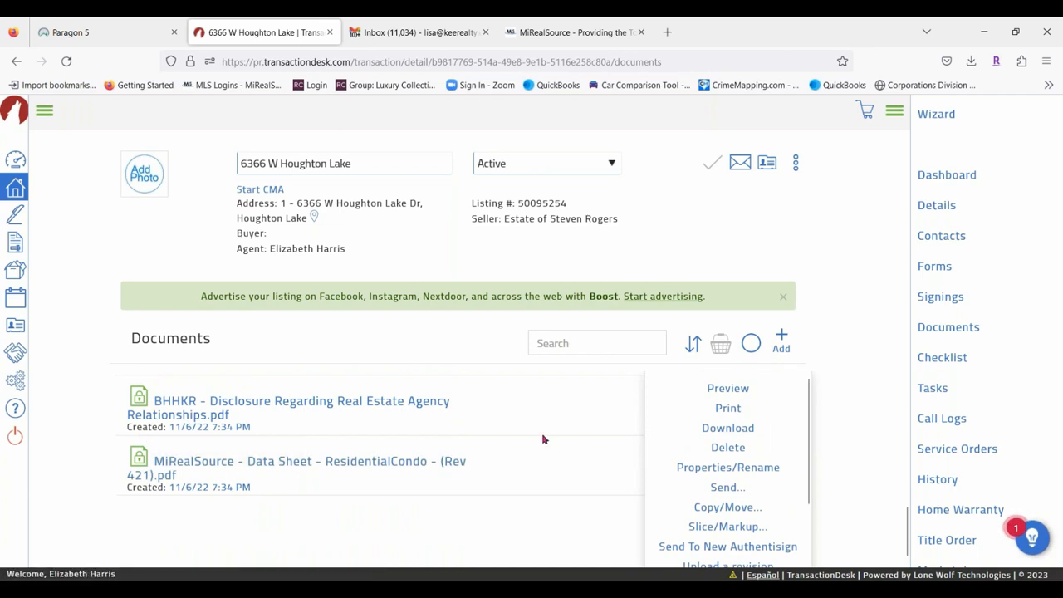
left_click(702, 368)
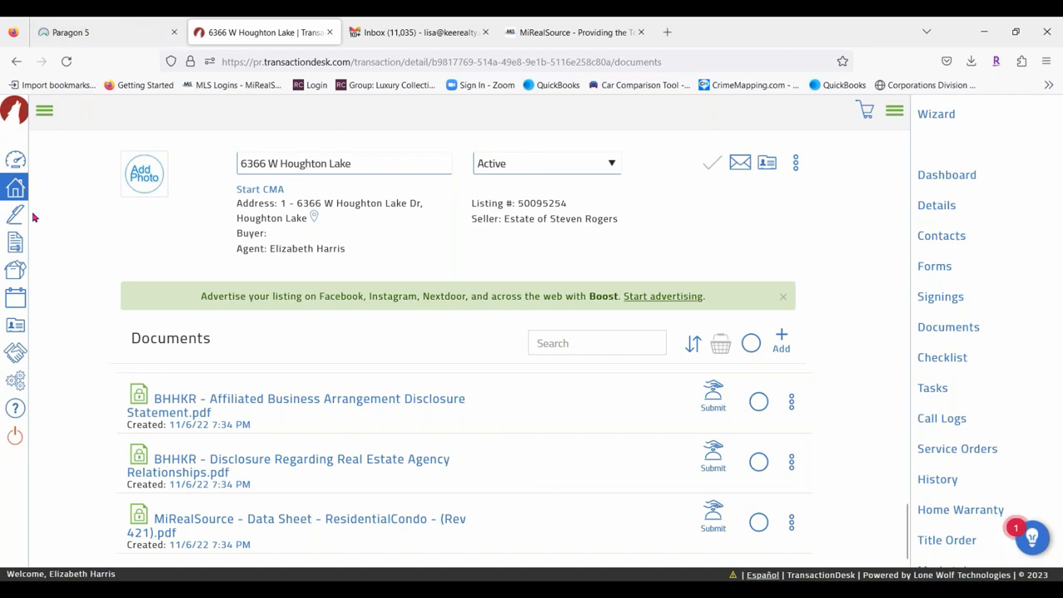
Visit the Forms library, then switch to the main Documents section.
left_click(50, 112)
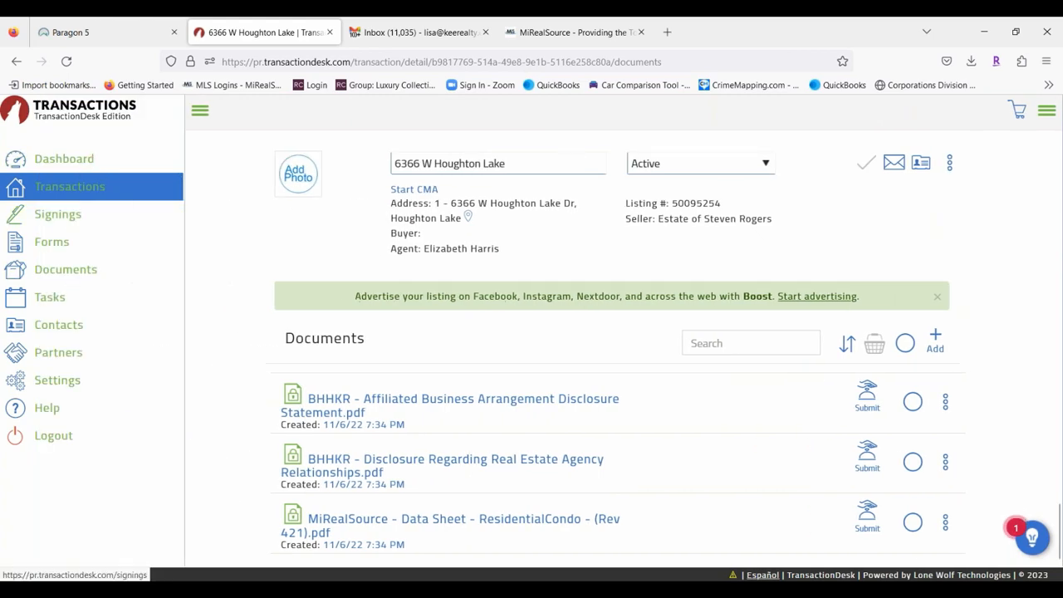
left_click(46, 243)
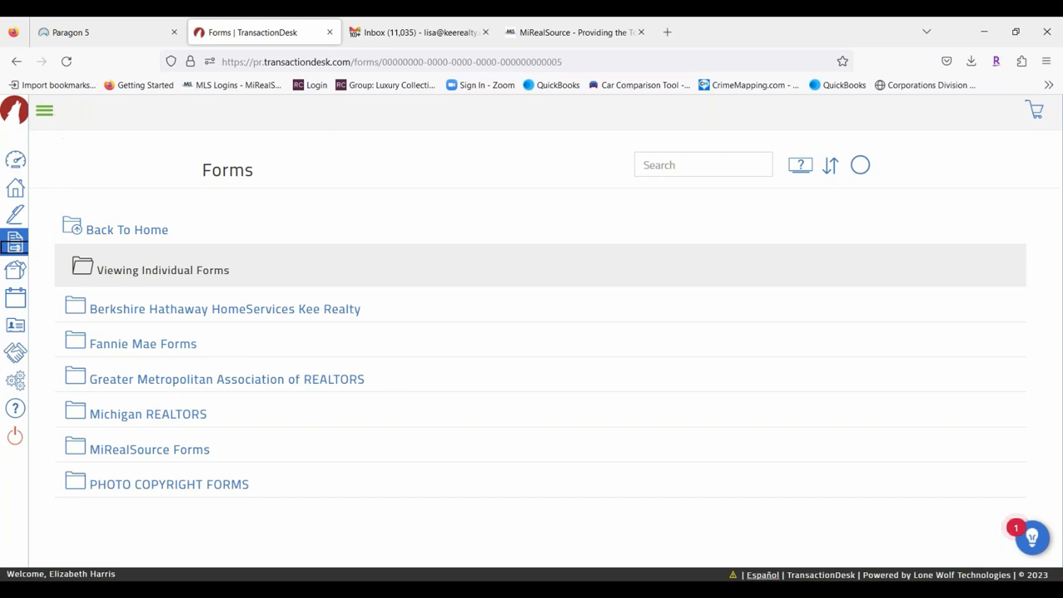
left_click(46, 113)
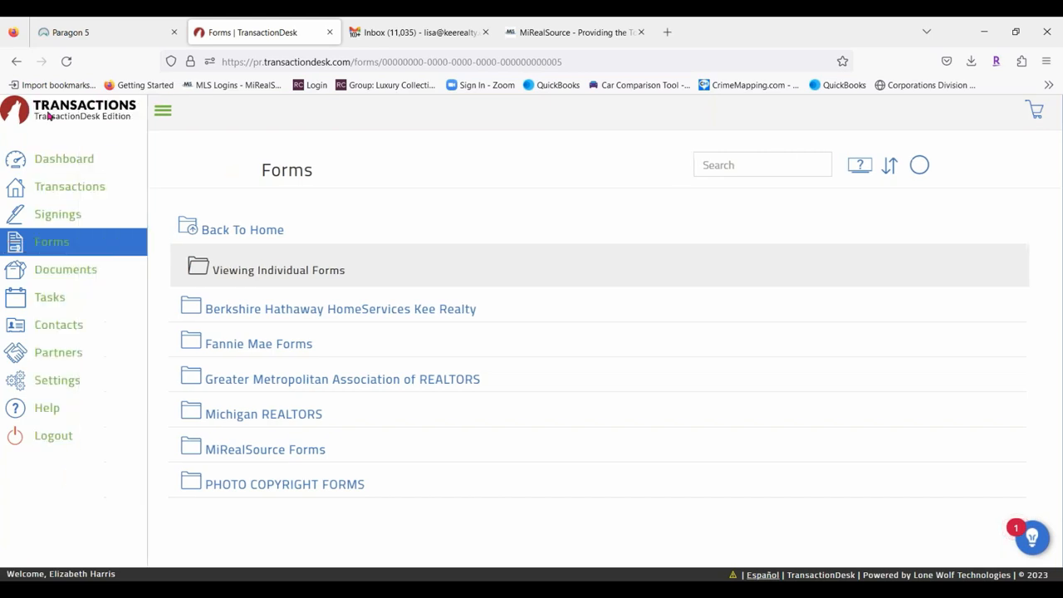
left_click(65, 274)
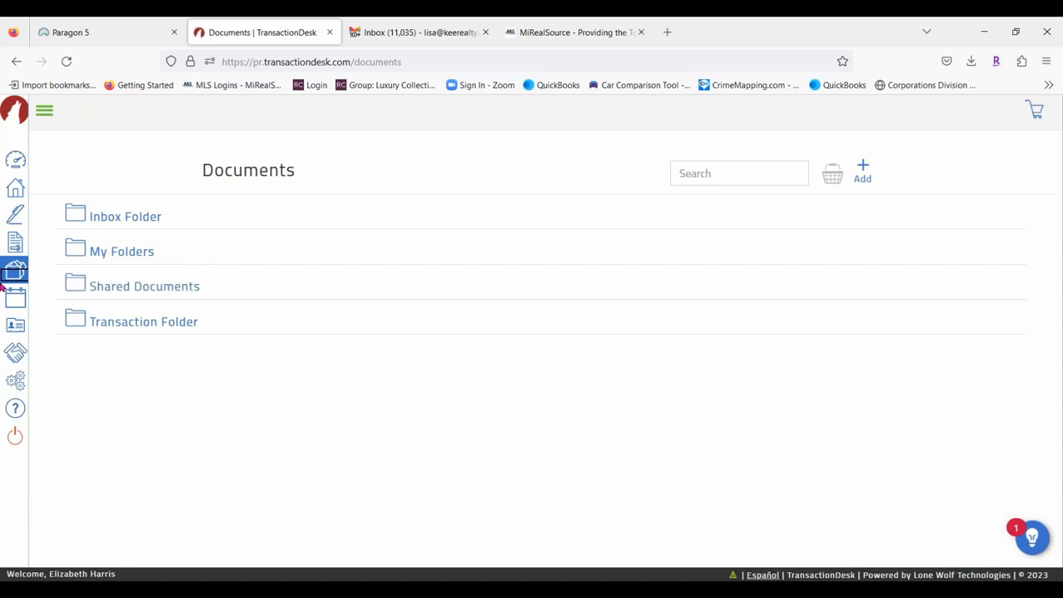
Open the Transaction Folder and scroll through its transaction folders.
left_click(130, 324)
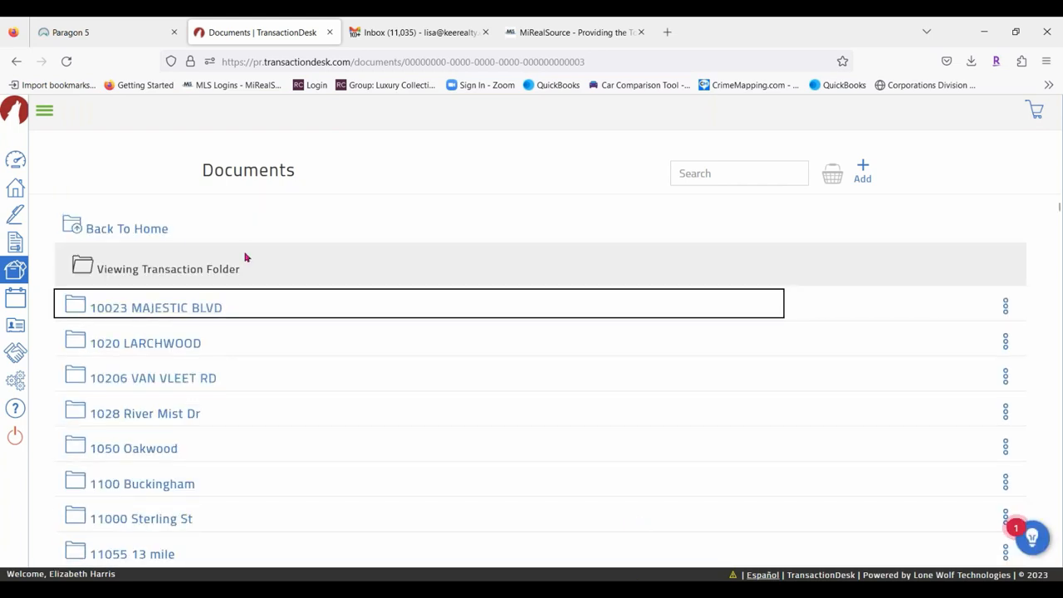
scroll(340, 382, "down", 10)
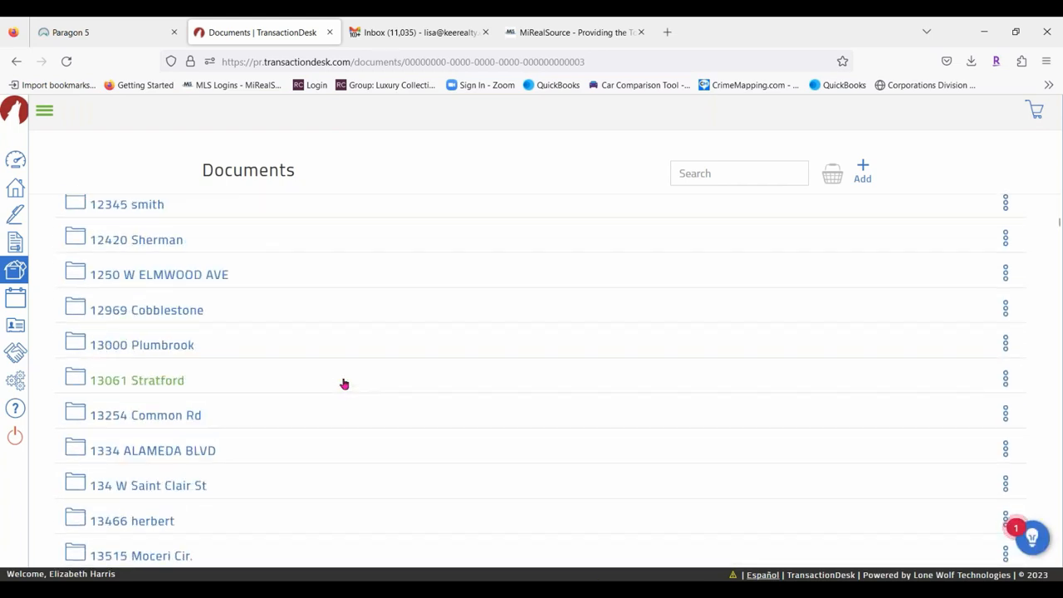
scroll(344, 390, "down", 15)
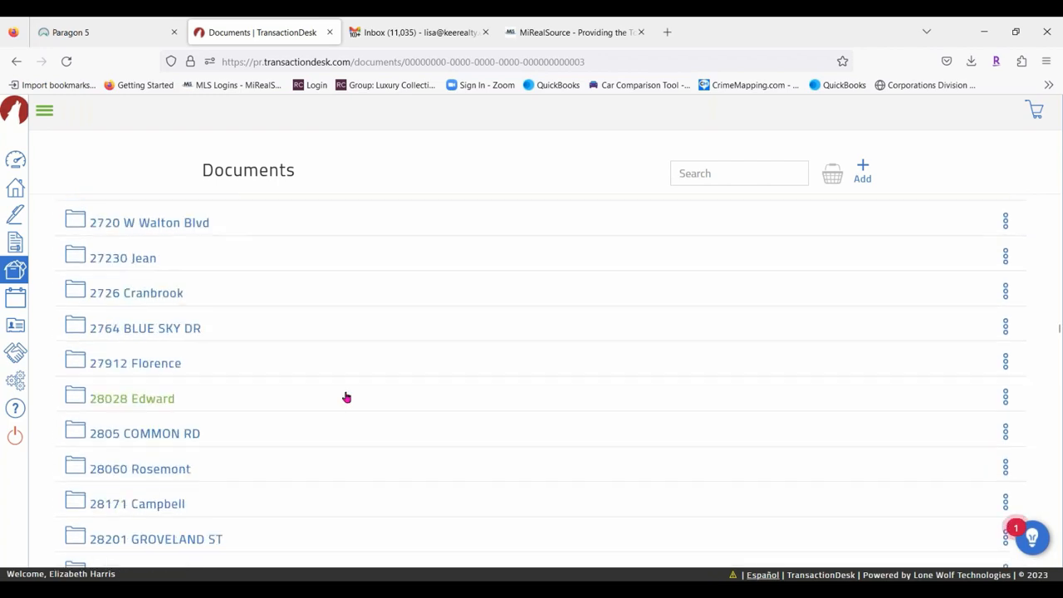
scroll(341, 378, "down", 15)
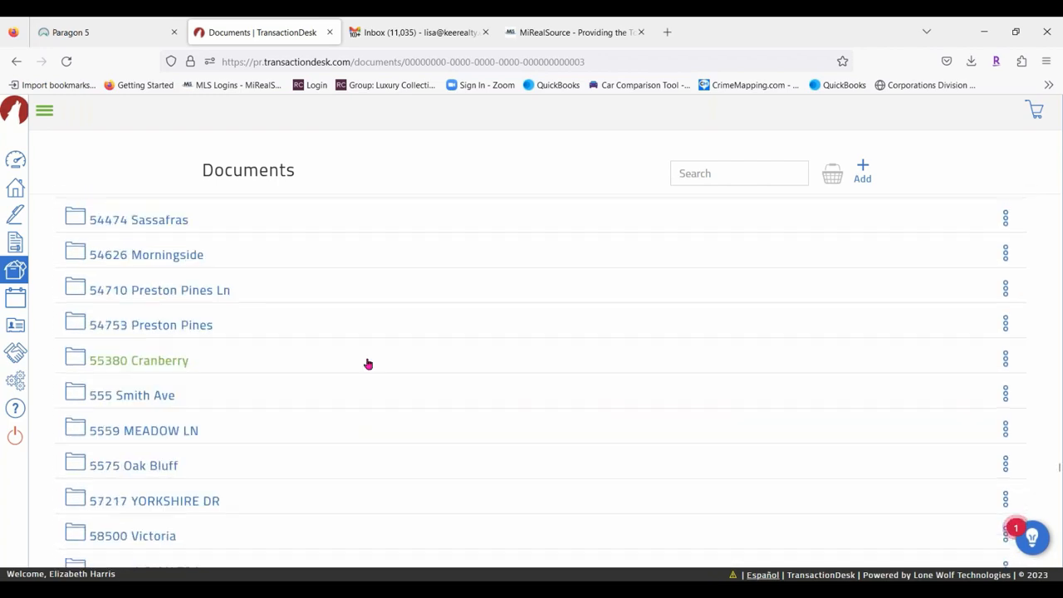
scroll(371, 371, "down", 20)
scroll(399, 382, "up", 20)
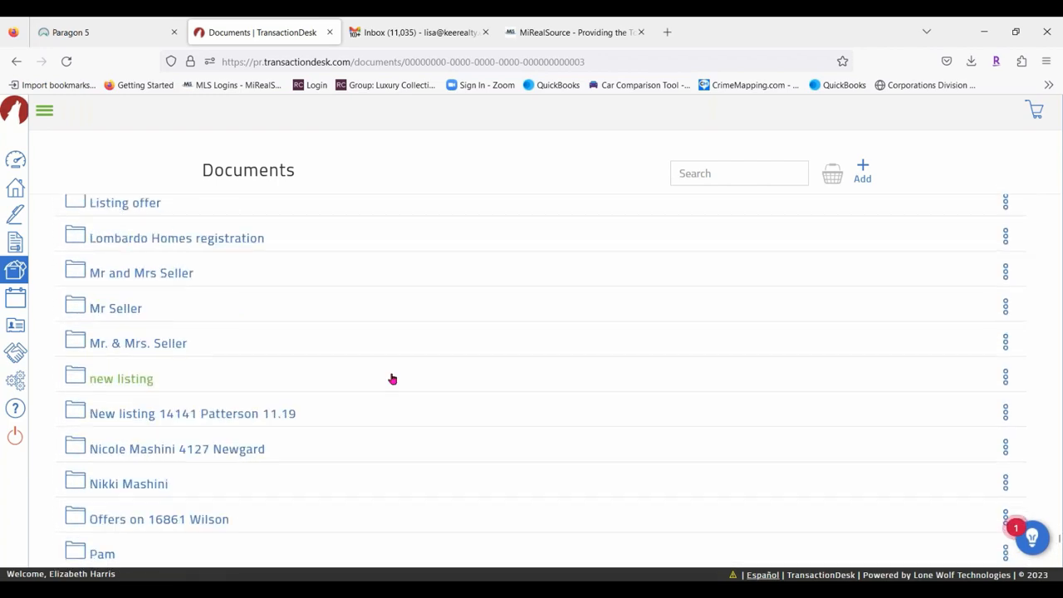
scroll(390, 378, "up", 15)
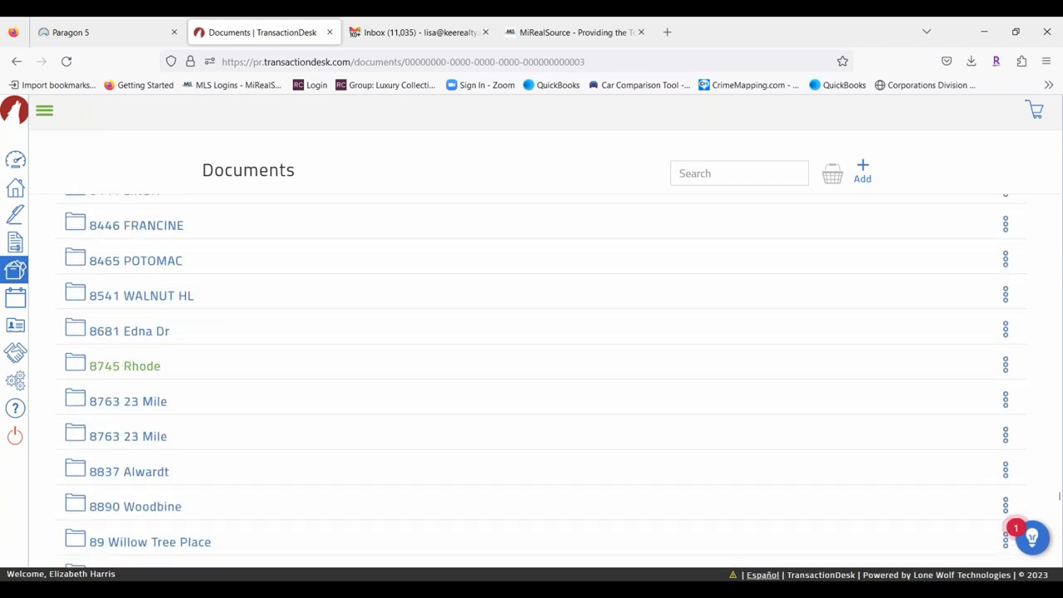
scroll(388, 378, "down", 2)
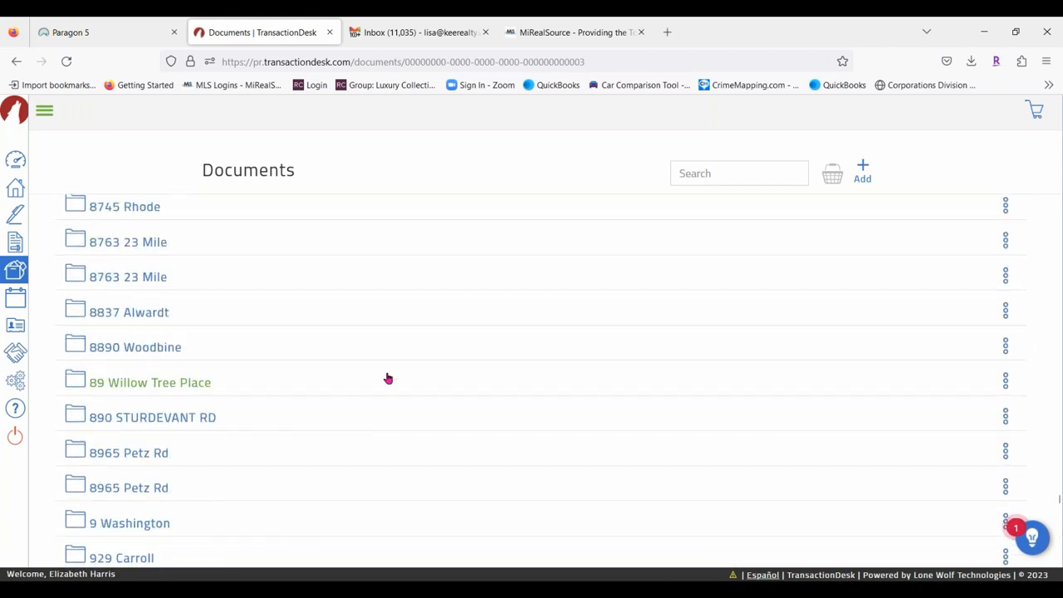
scroll(388, 378, "down", 2)
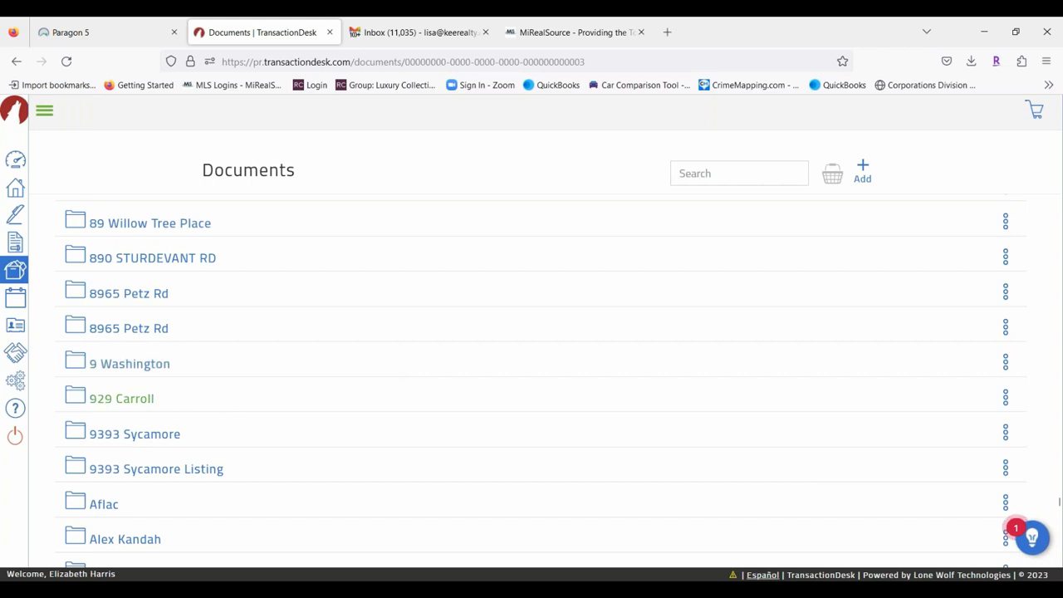
left_click(164, 470)
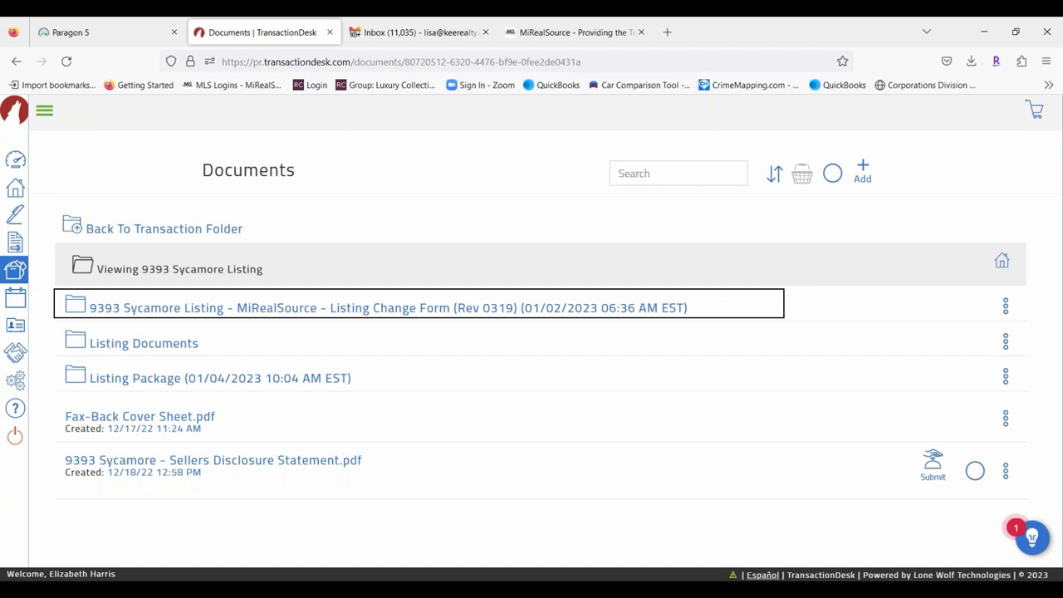
left_click(133, 378)
scroll(430, 439, "down", 3)
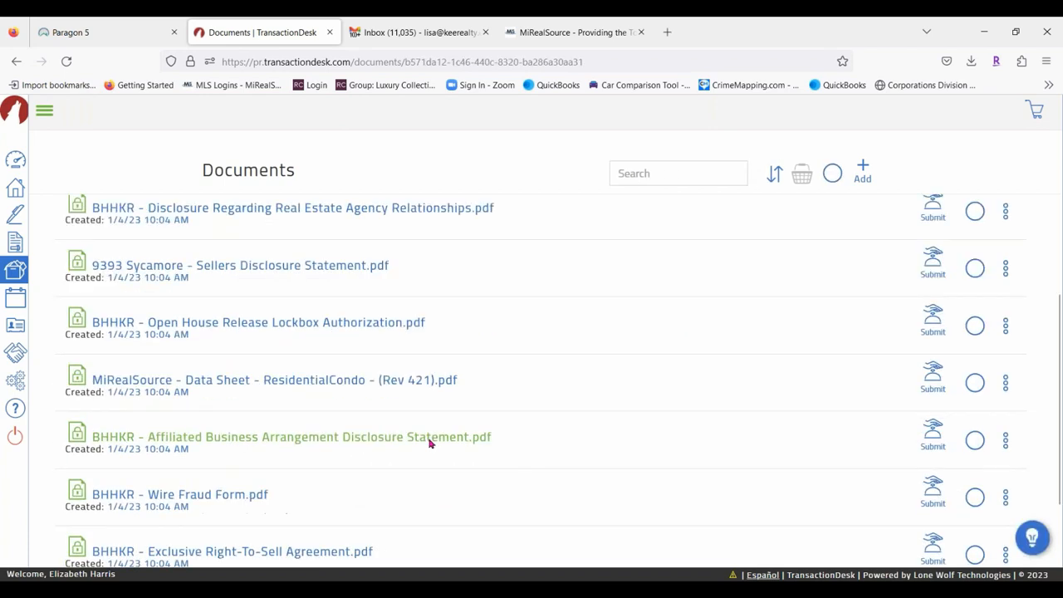
left_click(43, 111)
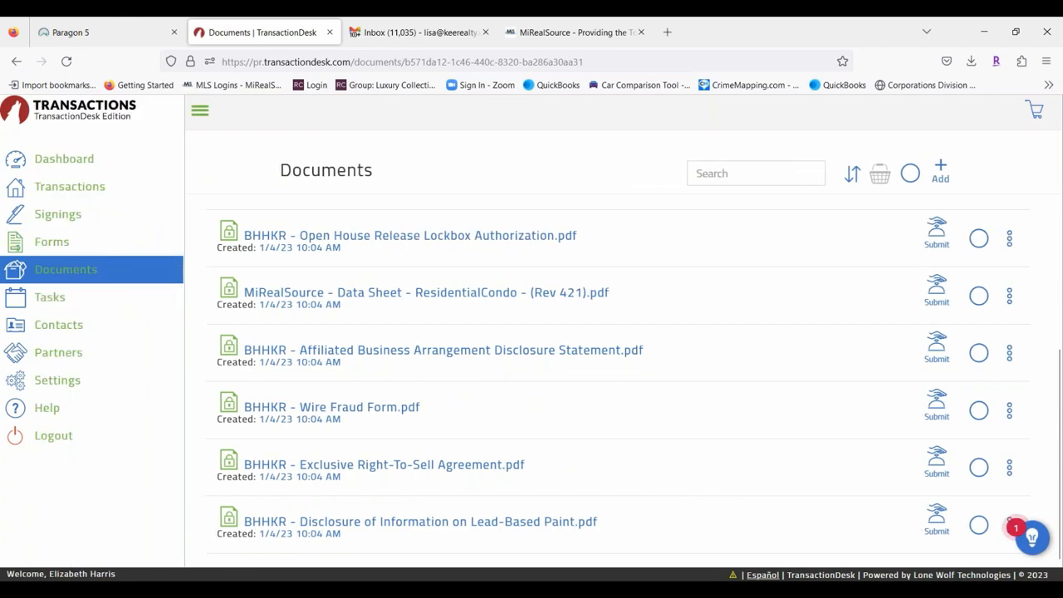
Glance at the Tasks list, then switch to the Contacts list.
left_click(19, 300)
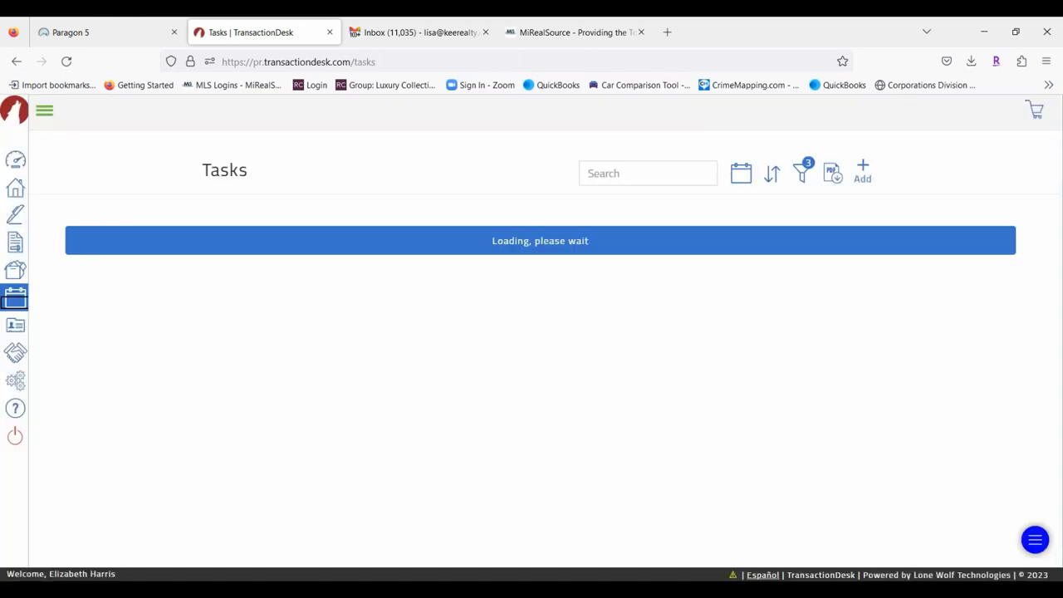
left_click(45, 111)
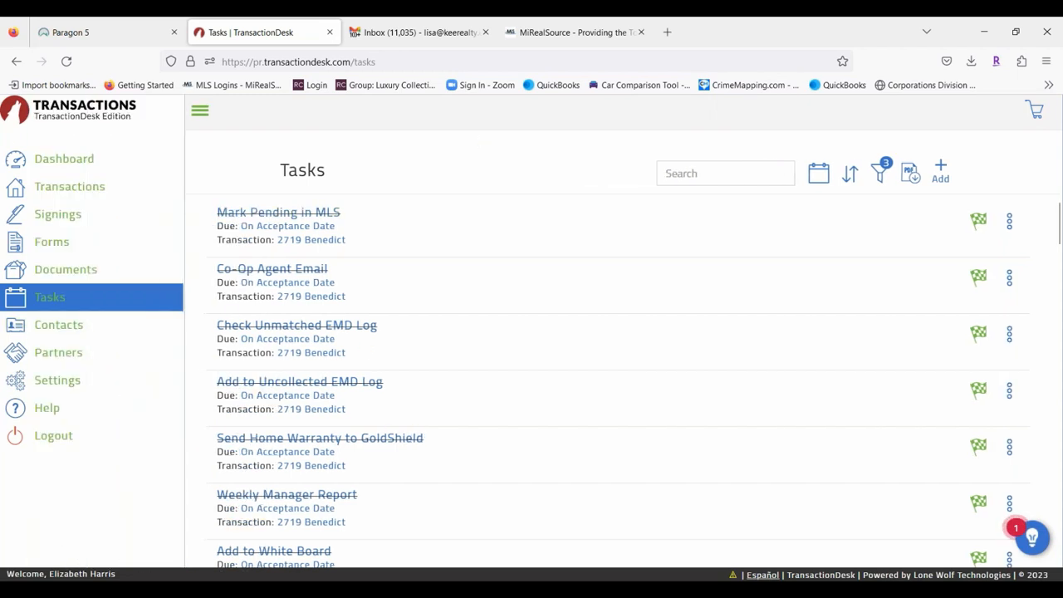
left_click(65, 327)
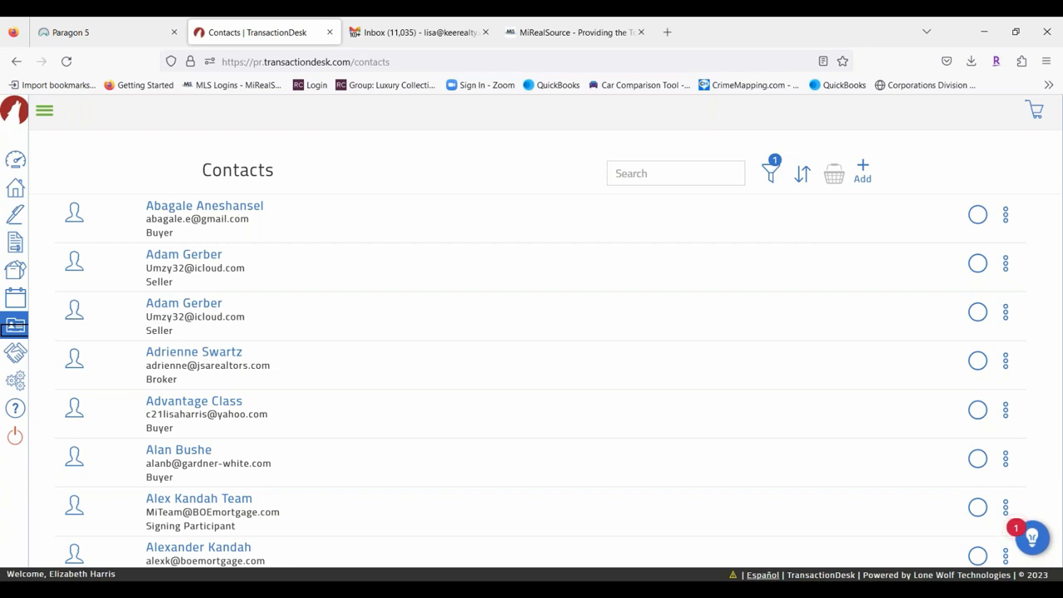
Open a seller contact's details and close them without saving.
scroll(366, 284, "down", 3)
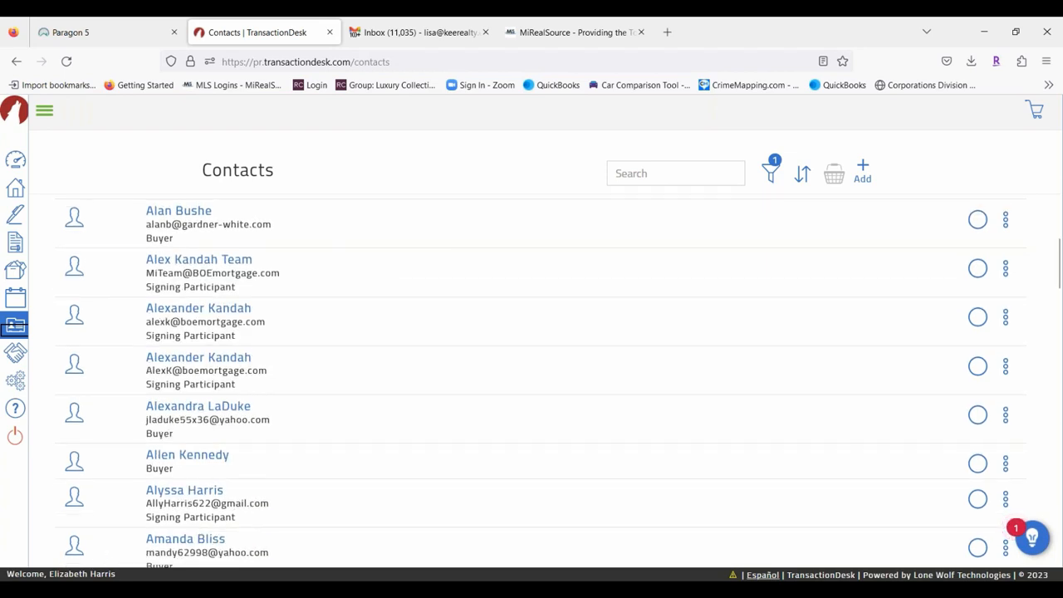
scroll(190, 498, "down", 3)
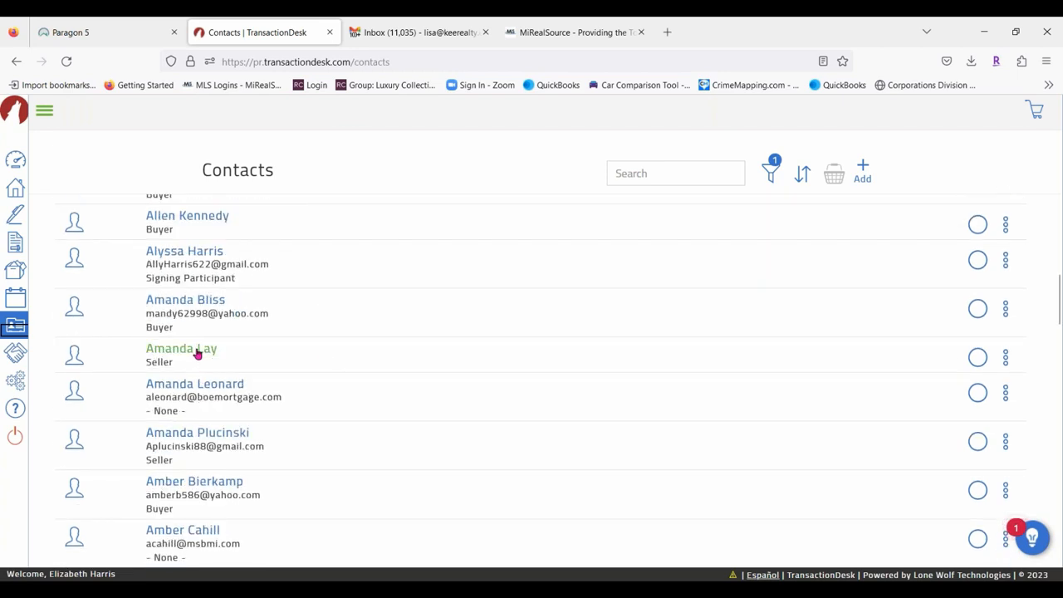
left_click(197, 353)
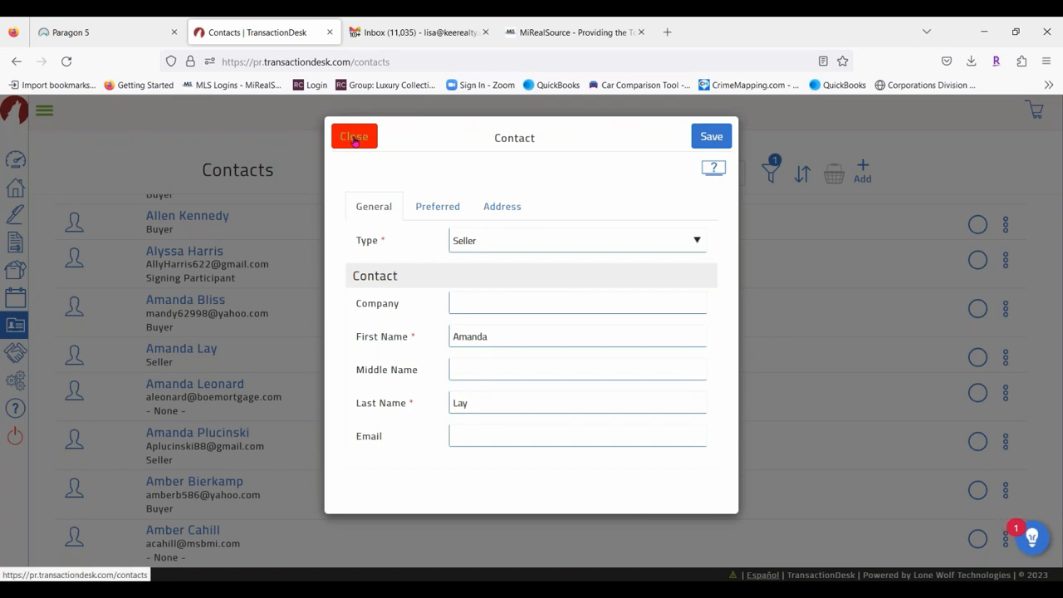
left_click(354, 140)
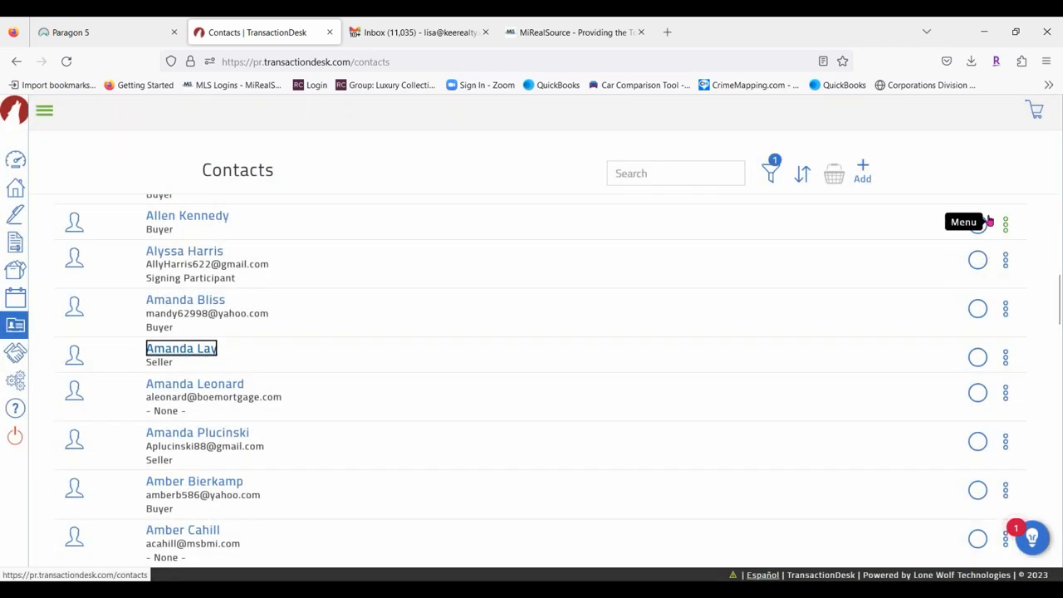
Add two contacts to the basket, confirm its count of 2, then go to Partners.
left_click(978, 224)
left_click(976, 260)
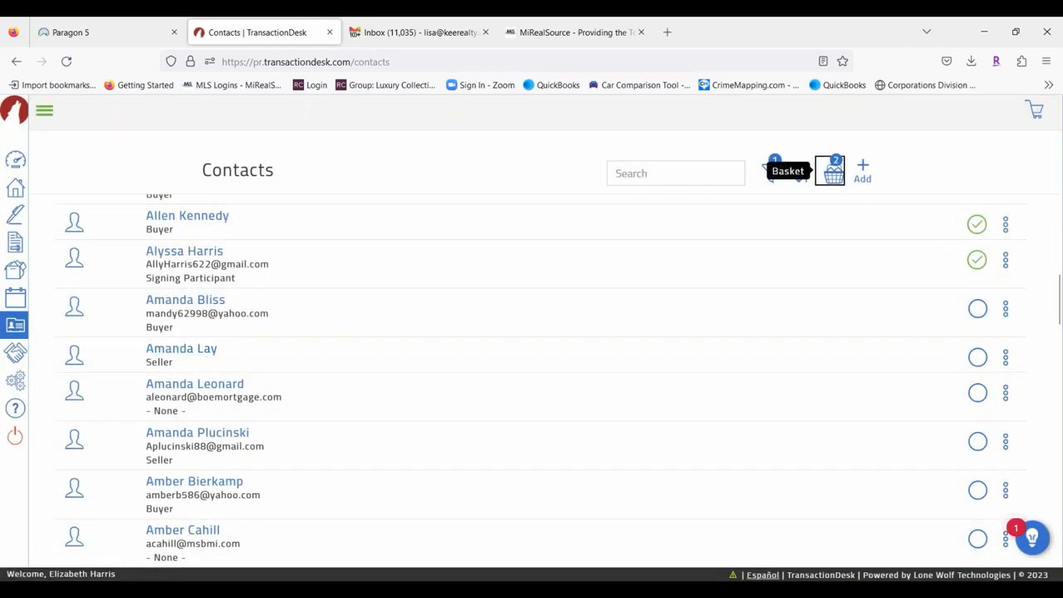
left_click(834, 173)
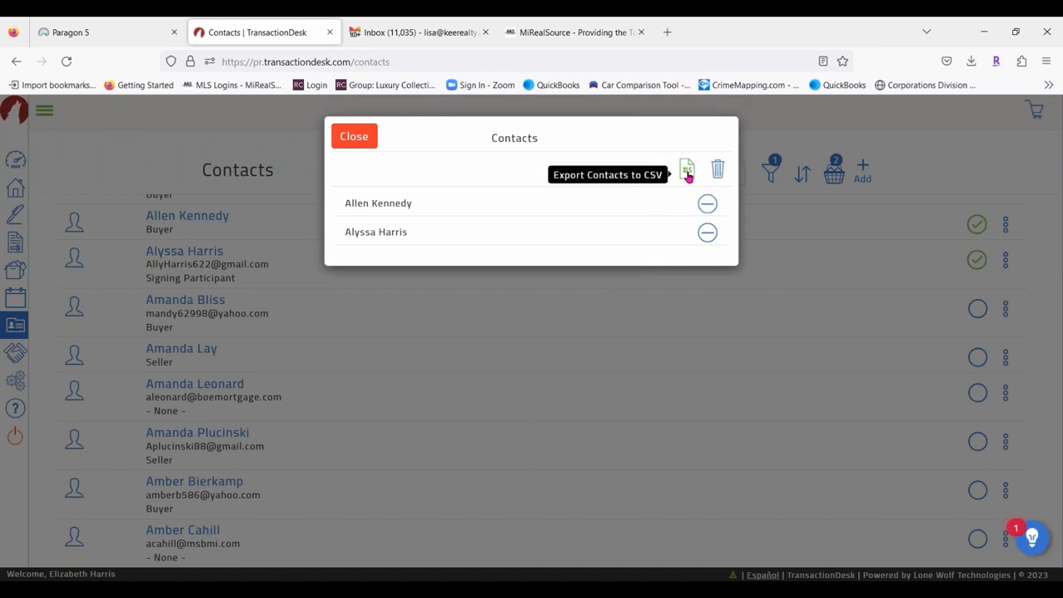
left_click(356, 136)
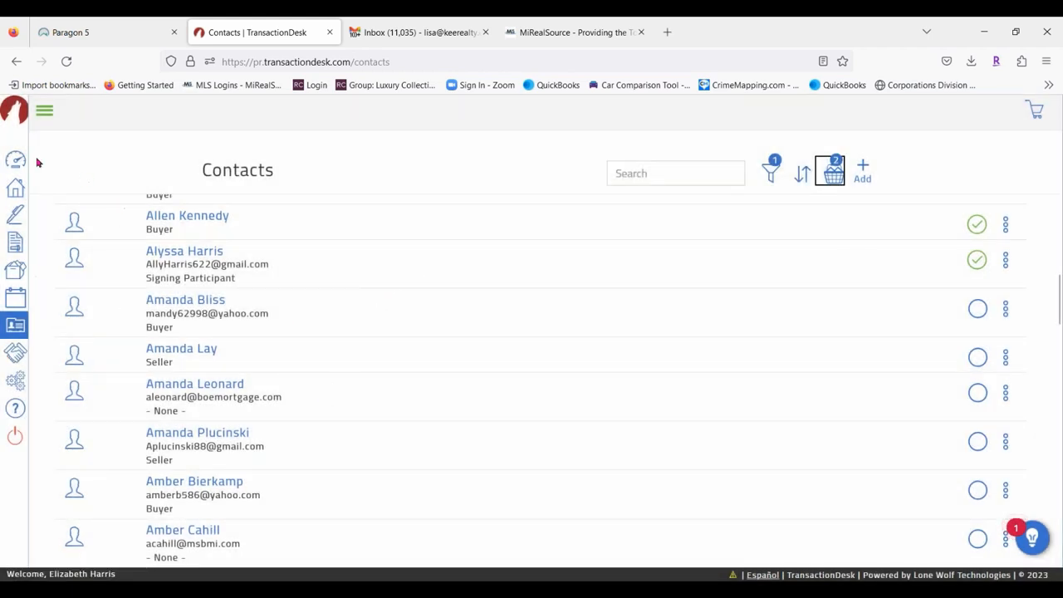
left_click(44, 113)
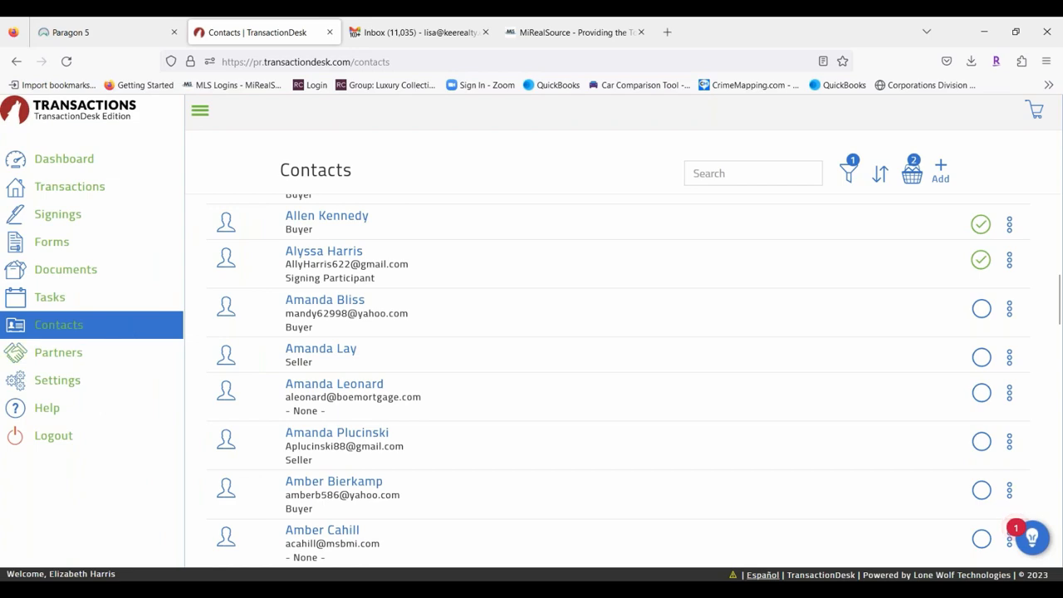
left_click(69, 354)
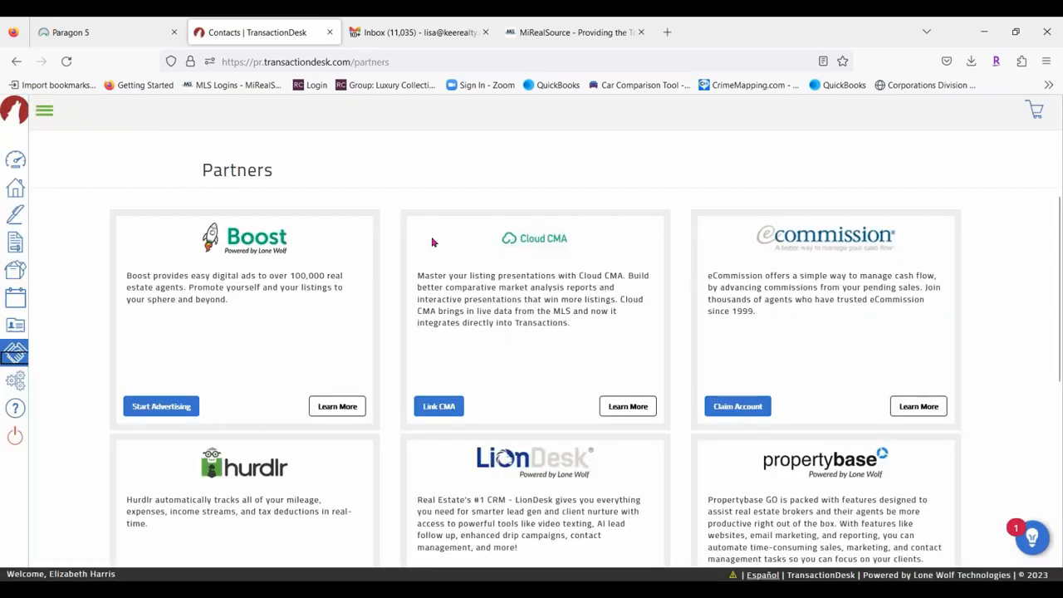
Scroll through the Partners cards, then expand the sidebar and go to the Settings page.
scroll(394, 282, "down", 2)
scroll(640, 434, "down", 2)
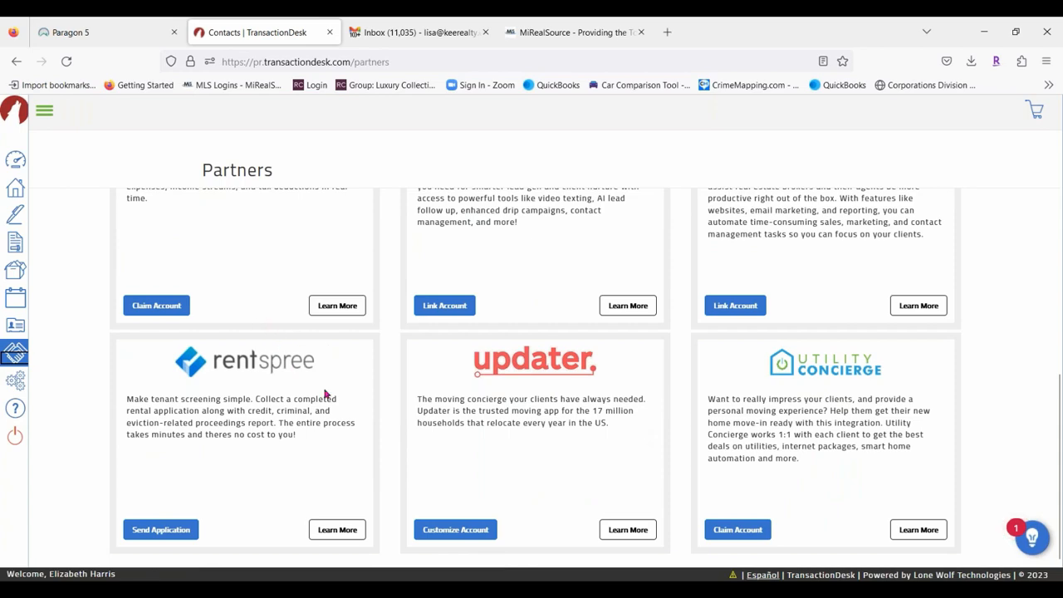
scroll(328, 391, "up", 4)
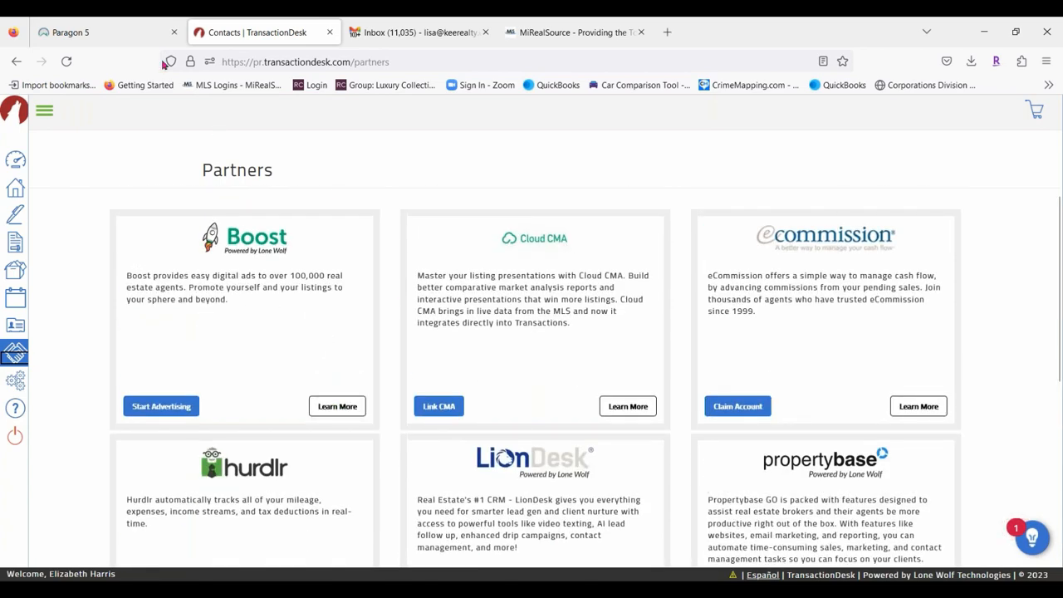
left_click(44, 111)
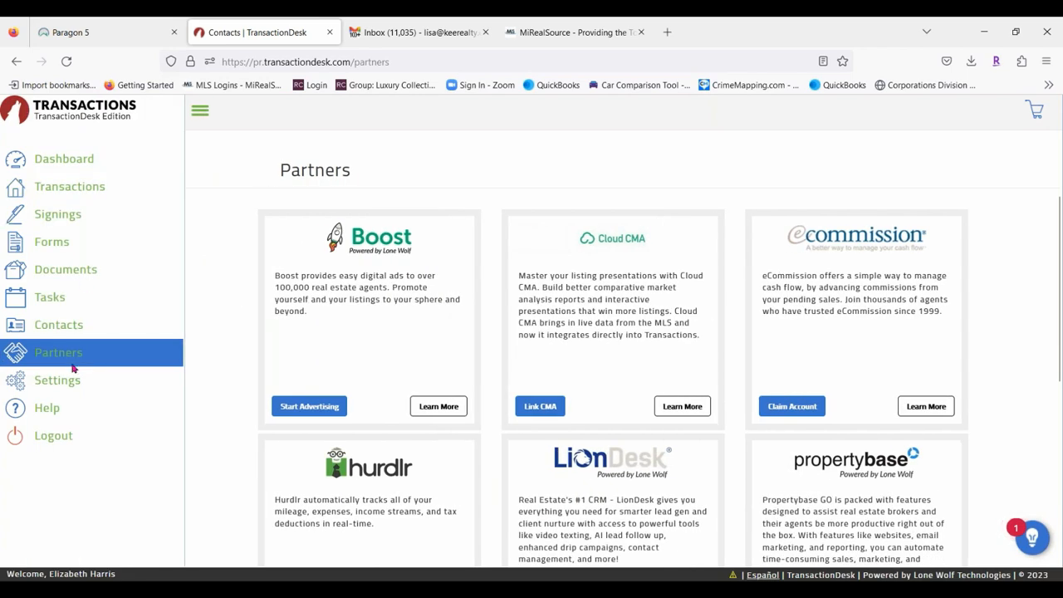
left_click(51, 381)
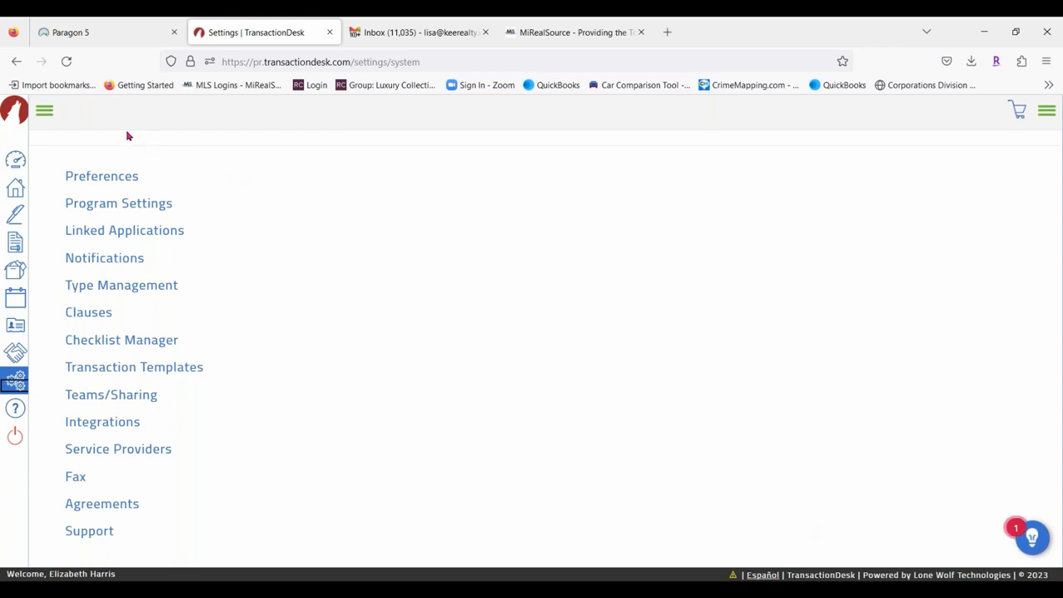
left_click(102, 177)
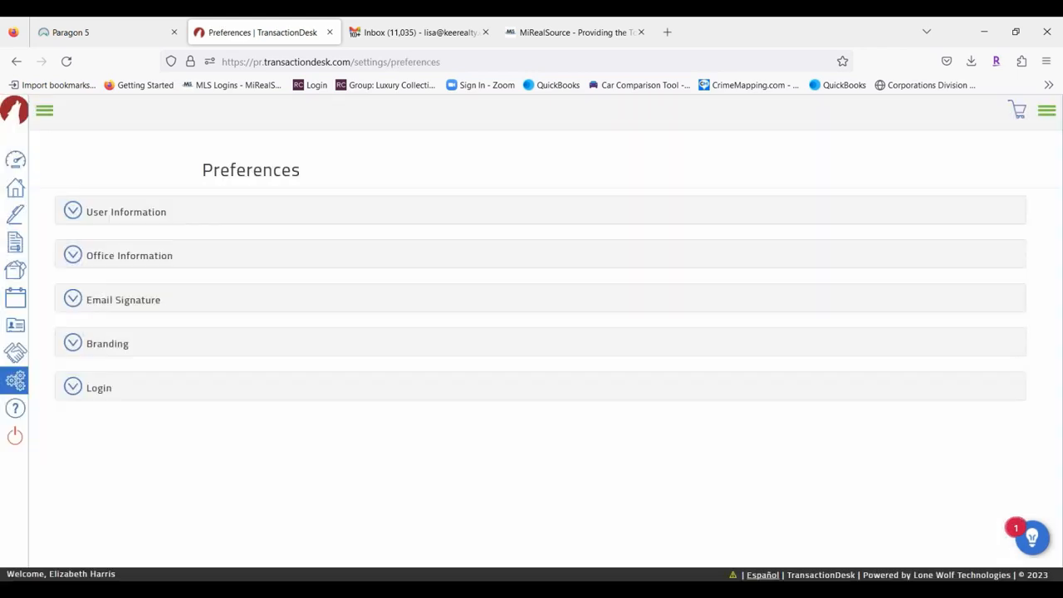
left_click(133, 212)
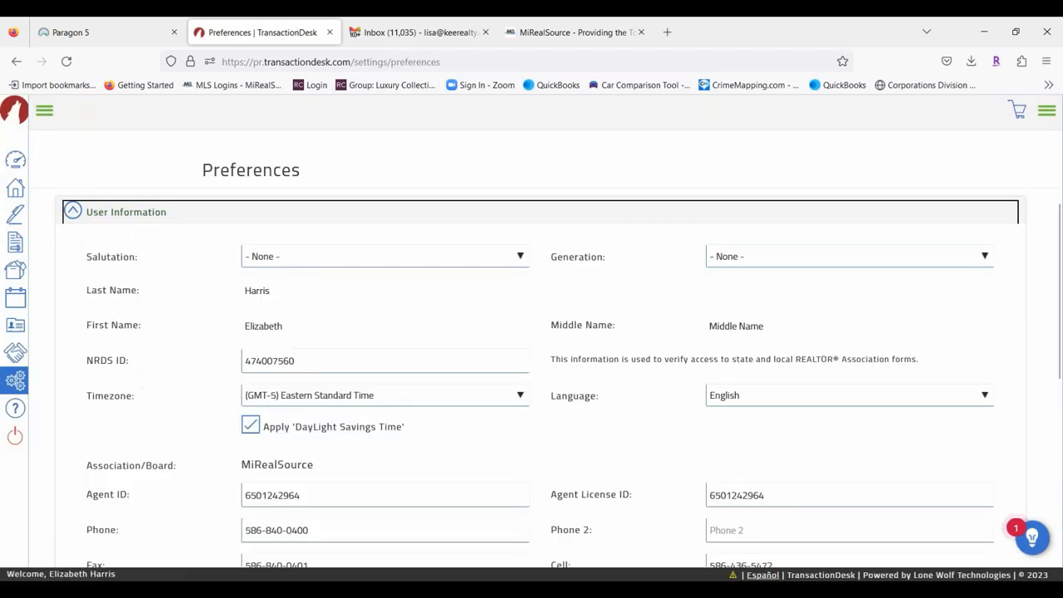
scroll(380, 475, "down", 3)
left_click(140, 496)
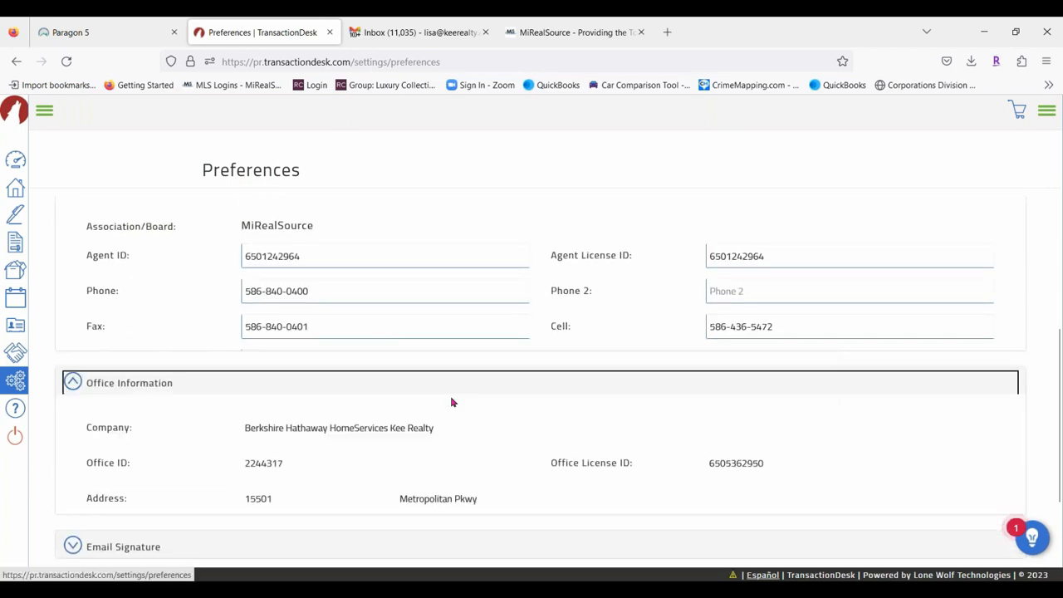
scroll(451, 402, "down", 5)
left_click(130, 440)
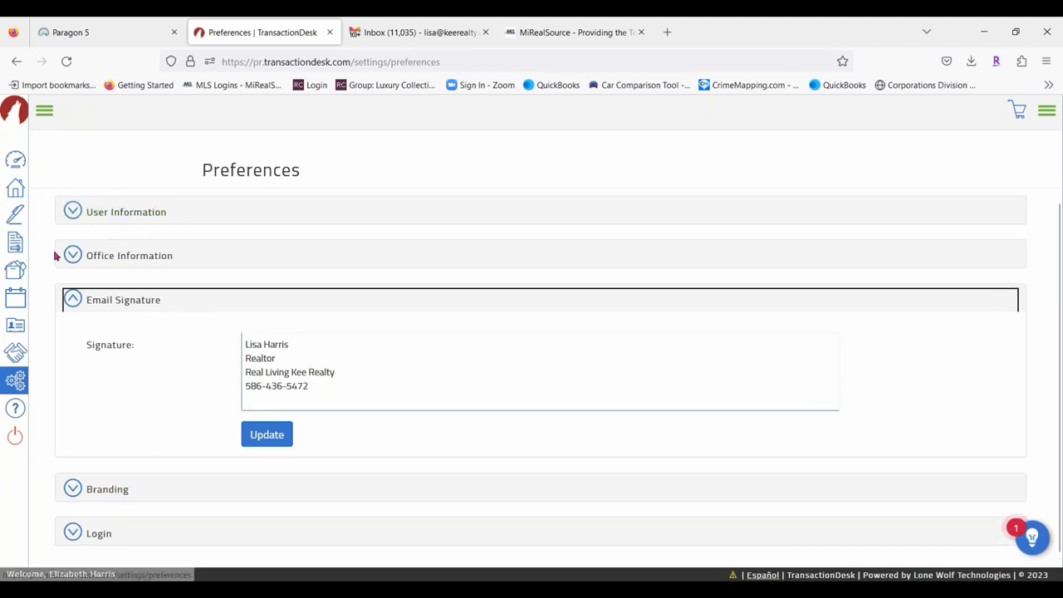
left_click(16, 382)
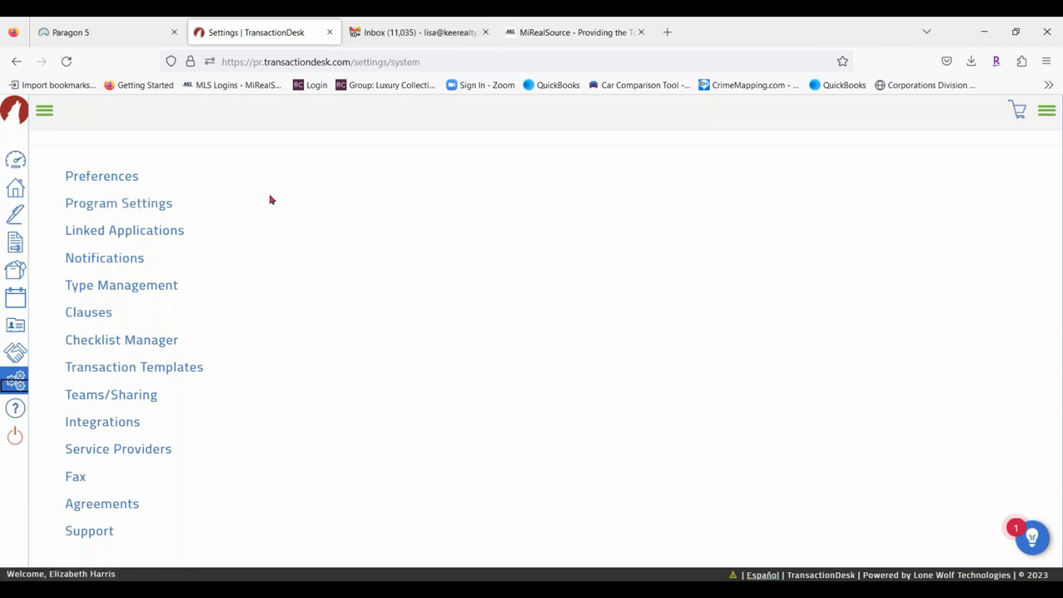
In Linked Applications, generate a mobile app login code, dismiss it, and return to the settings list.
left_click(172, 233)
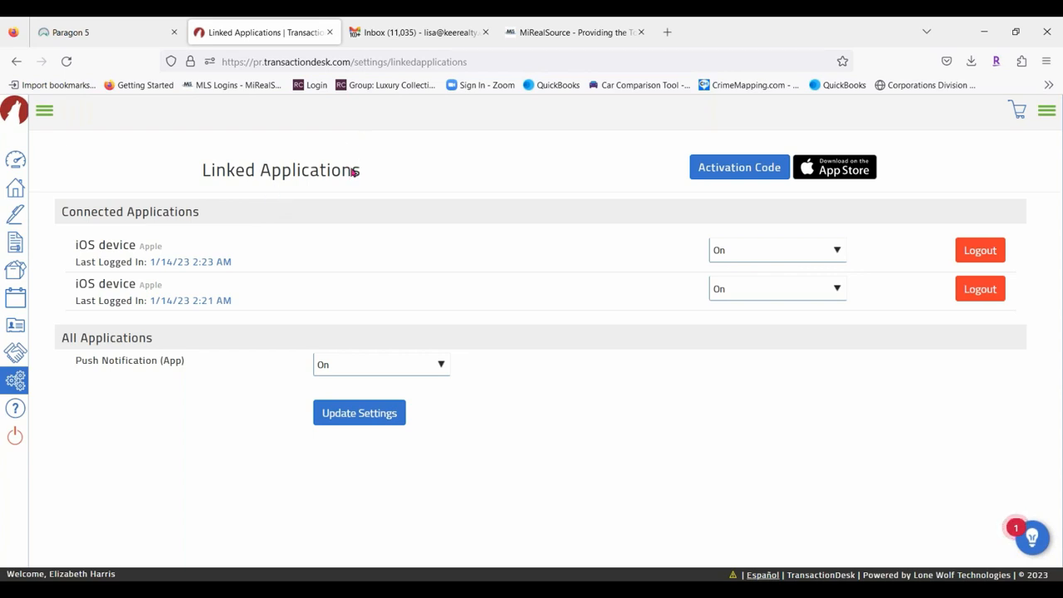
left_click(740, 168)
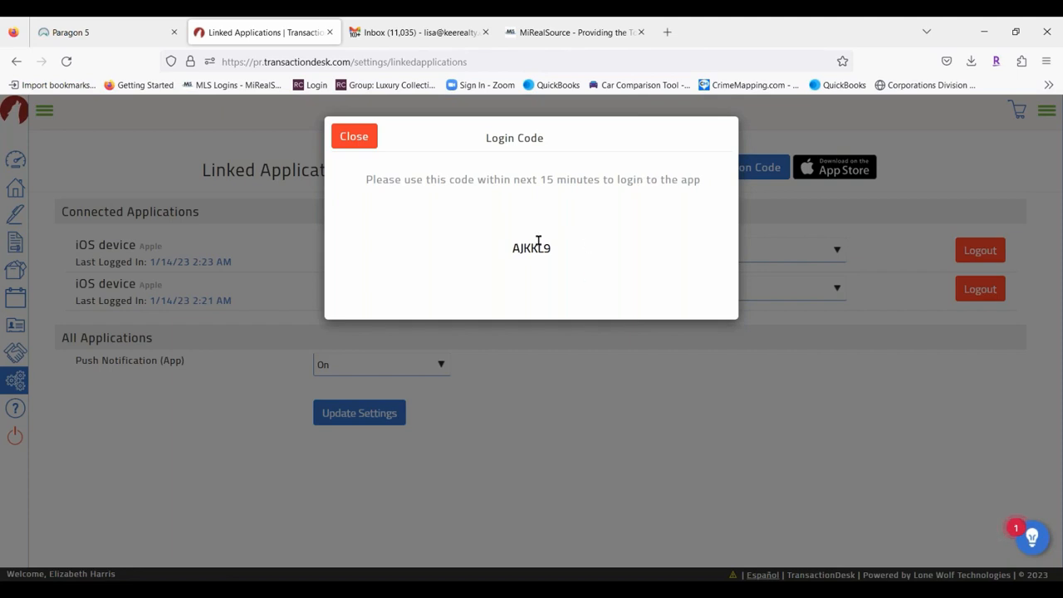
left_click(376, 139)
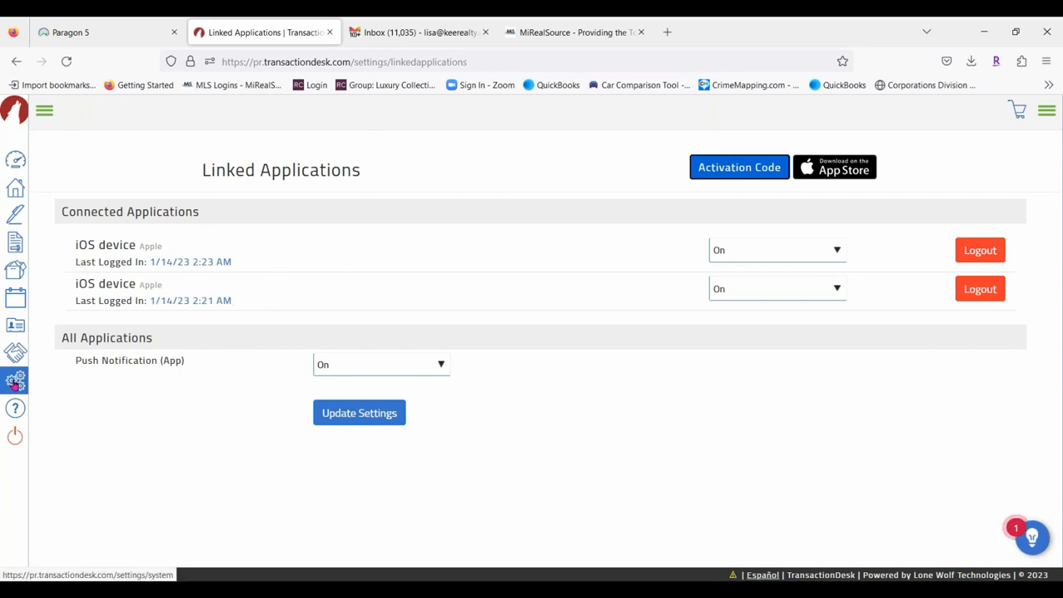
left_click(15, 384)
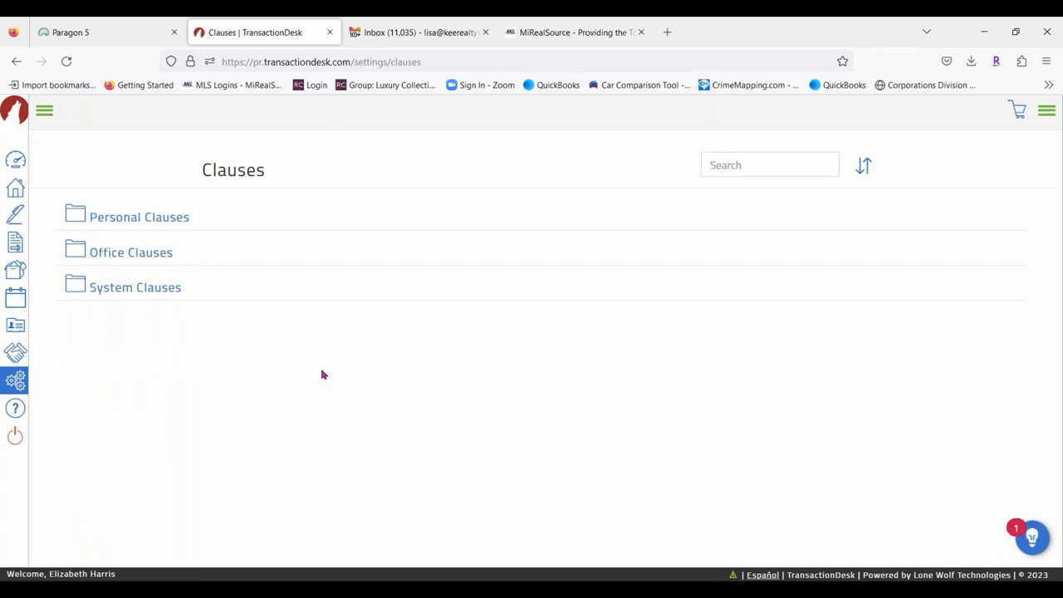
In Personal Clauses, start a new clause and discard it, then open the Appliances clause.
left_click(143, 215)
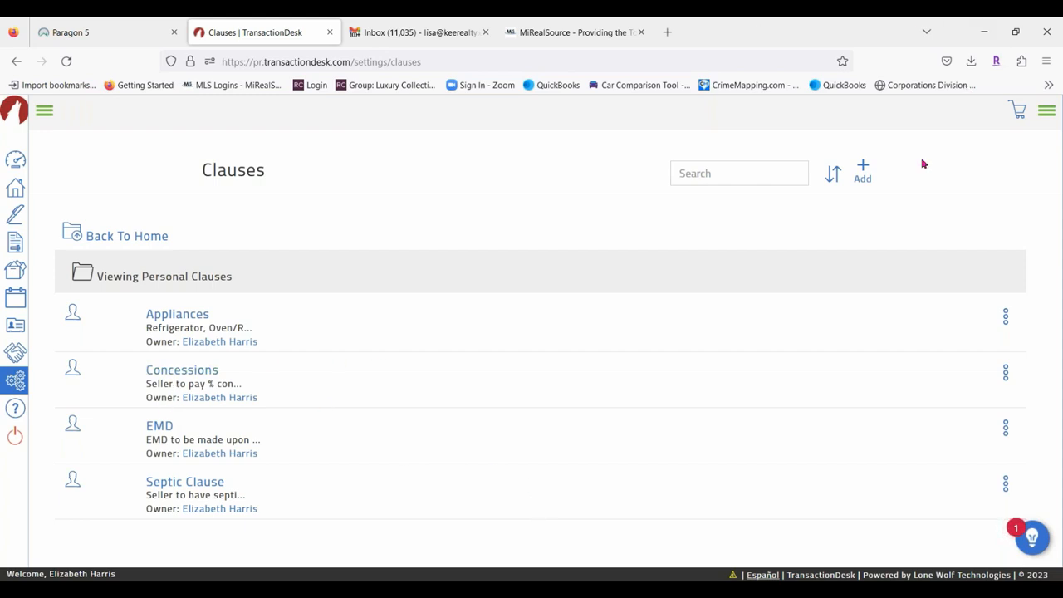
left_click(864, 172)
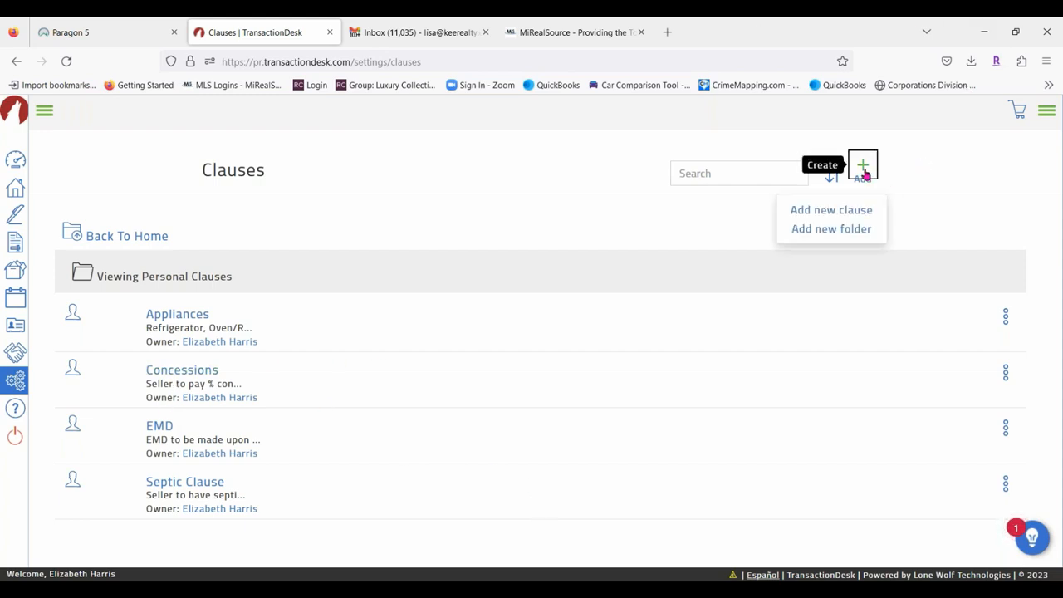
left_click(800, 211)
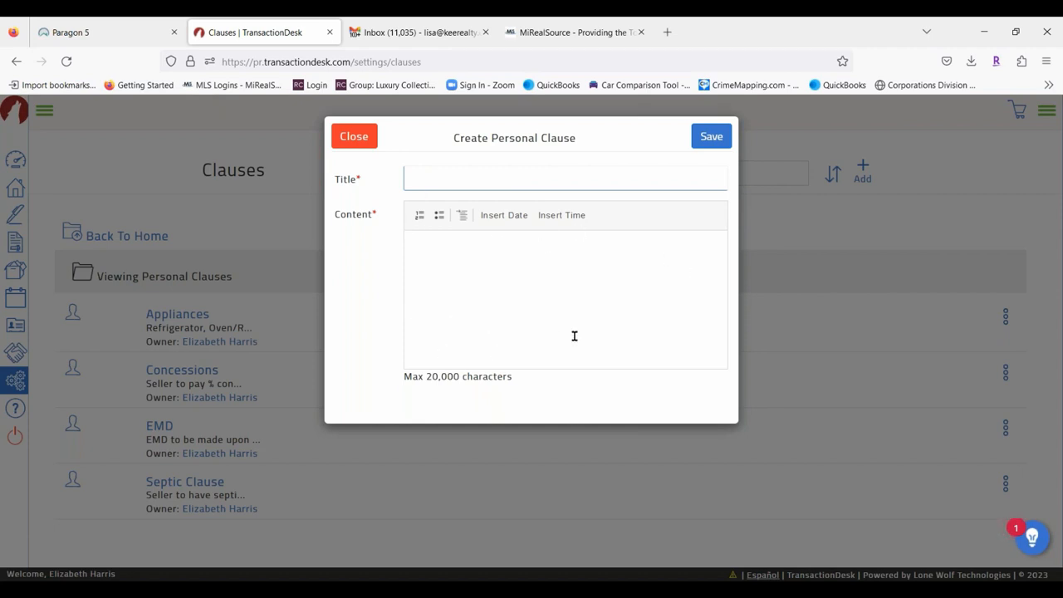
left_click(355, 136)
left_click(178, 318)
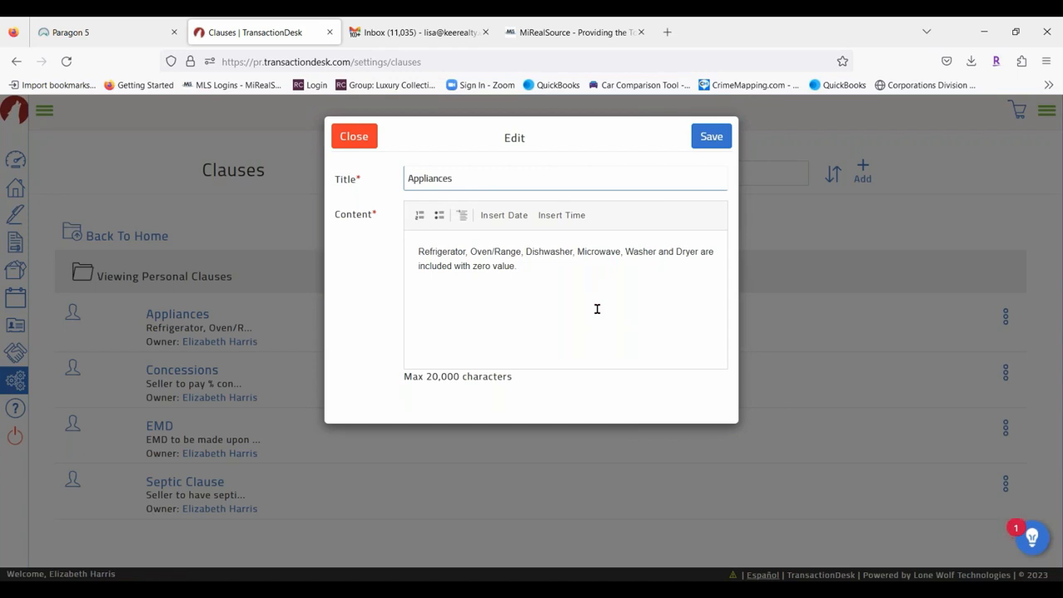
Insert '-0-' into the Appliances clause text, try saving, and close the editor.
left_click(491, 264)
type("-0-")
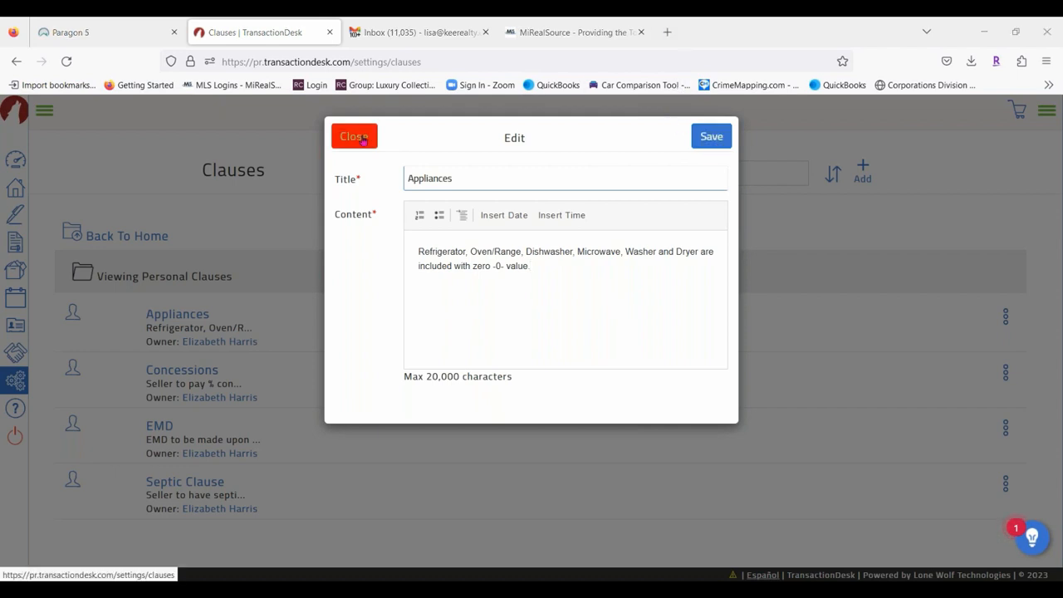
left_click(710, 136)
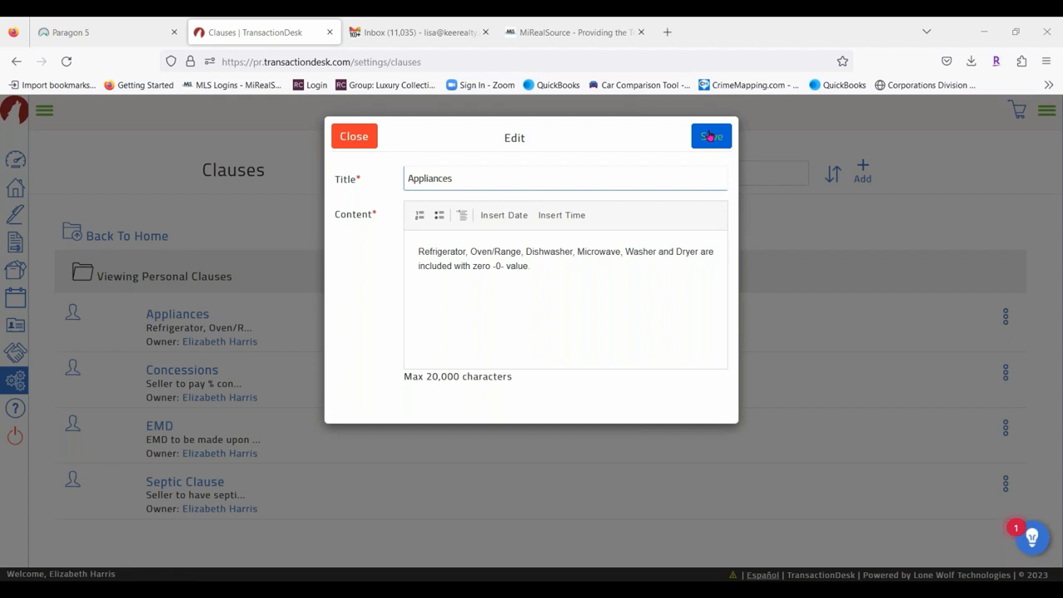
left_click(352, 136)
Open the Concessions and Appliances clauses to check their wording, closing each unchanged.
left_click(190, 371)
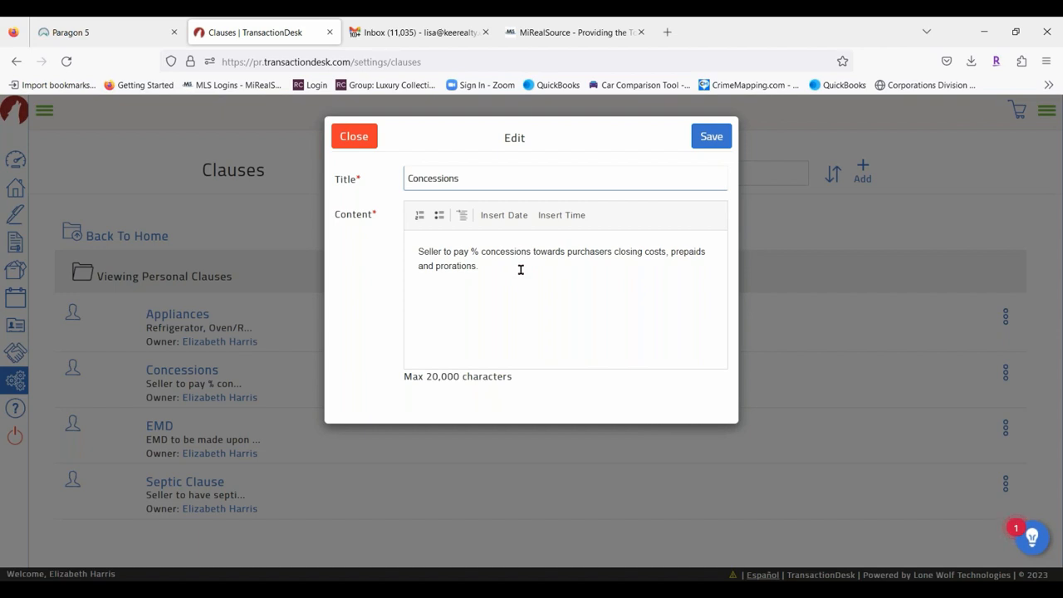
left_click(470, 251)
left_click(355, 137)
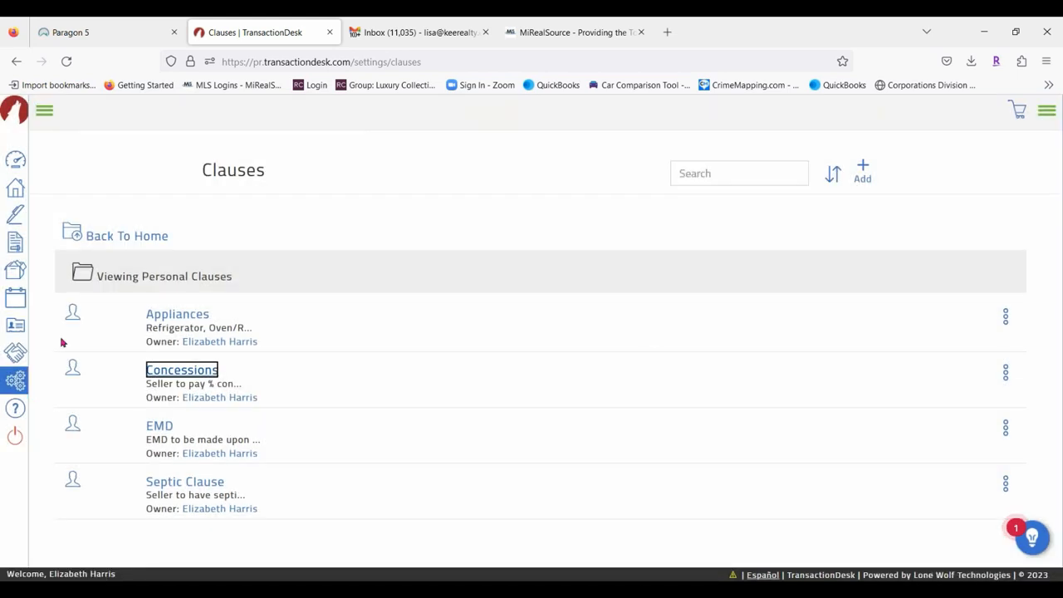
left_click(183, 316)
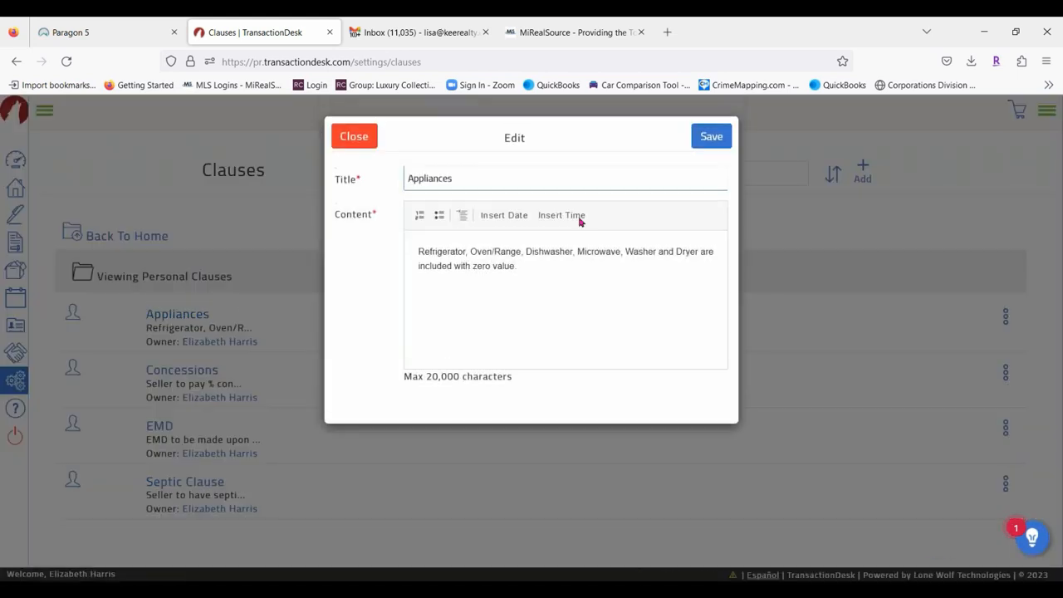
left_click(357, 141)
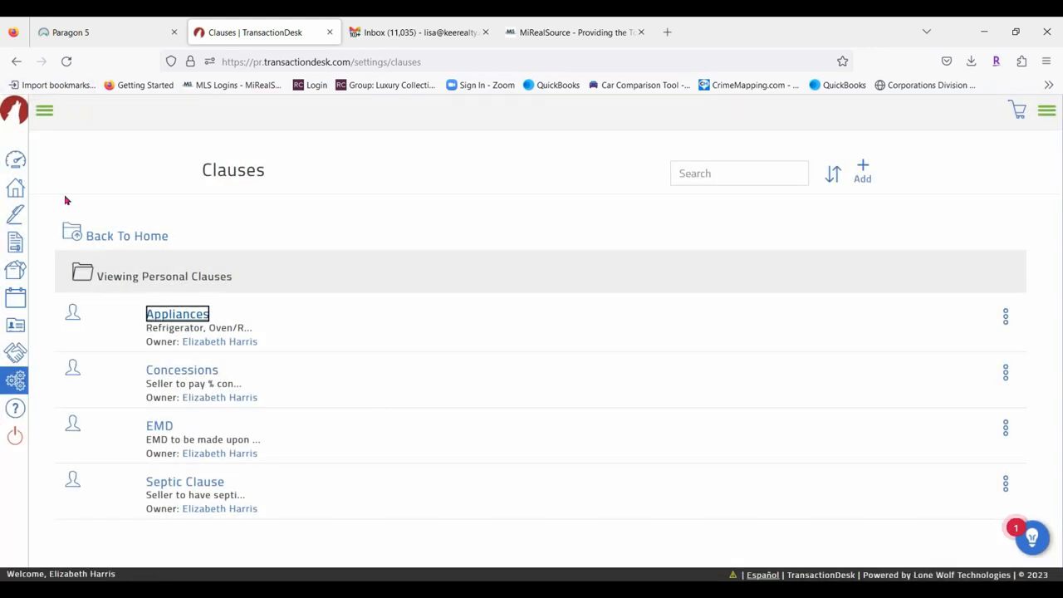
Browse the Office Clauses folder, then return to the Settings list.
left_click(103, 238)
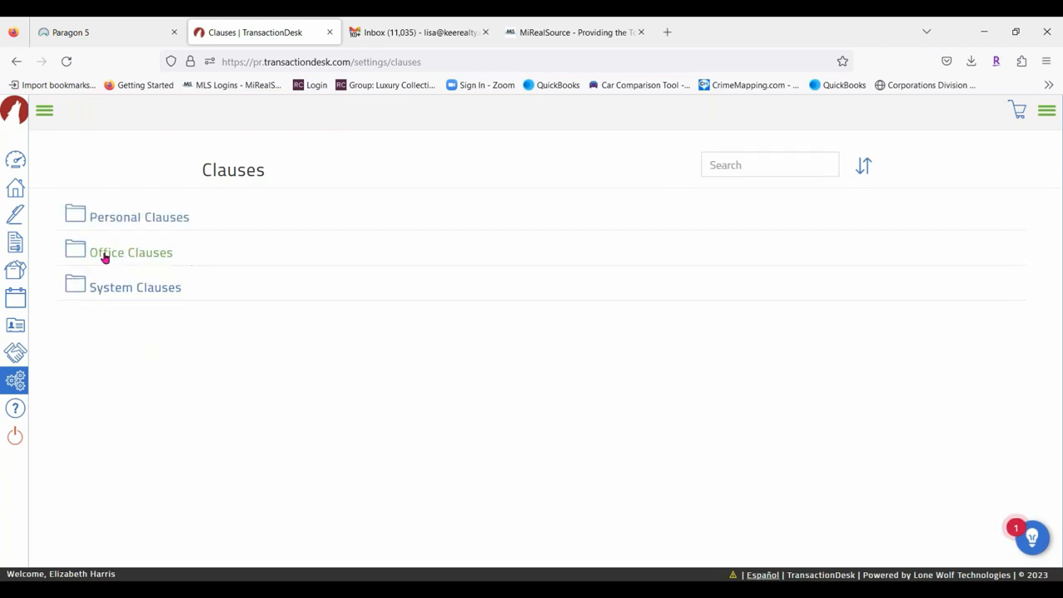
left_click(152, 254)
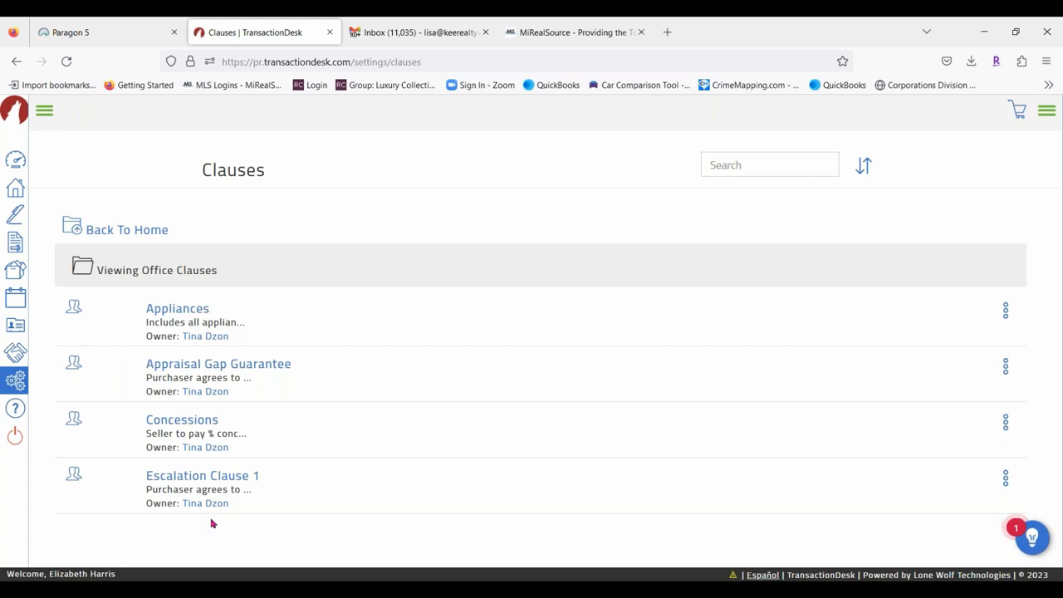
left_click(95, 240)
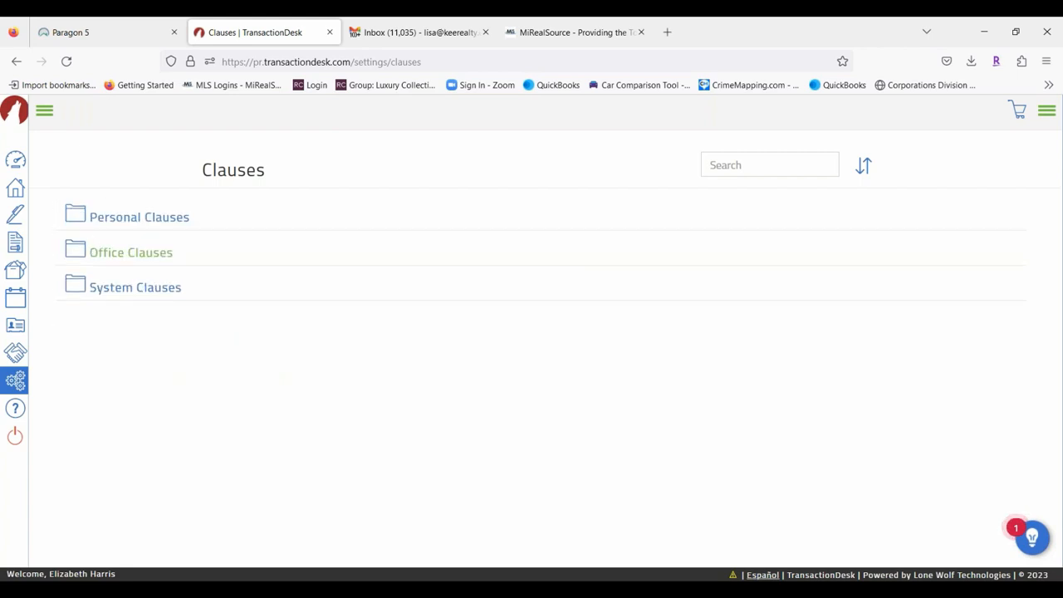
left_click(14, 383)
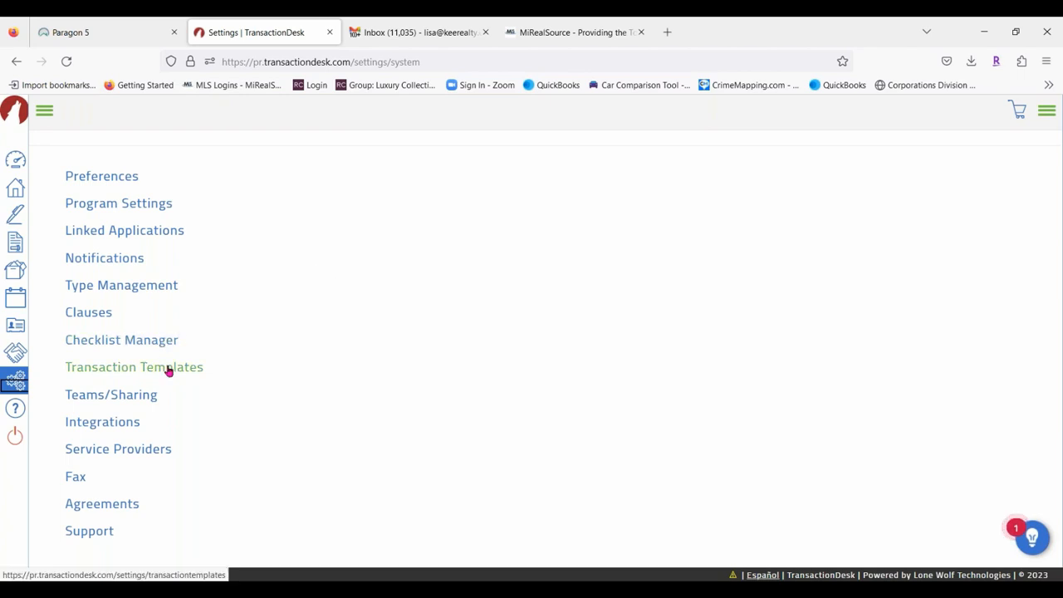
Add a transaction template named 'Class listing' with type Residential Lease and save it.
left_click(168, 370)
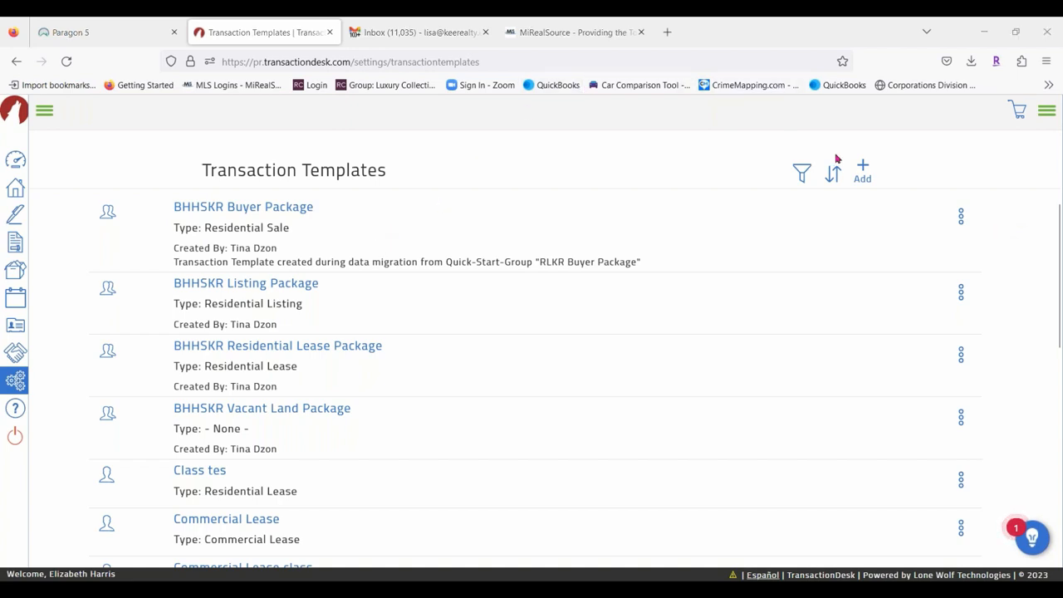
left_click(864, 172)
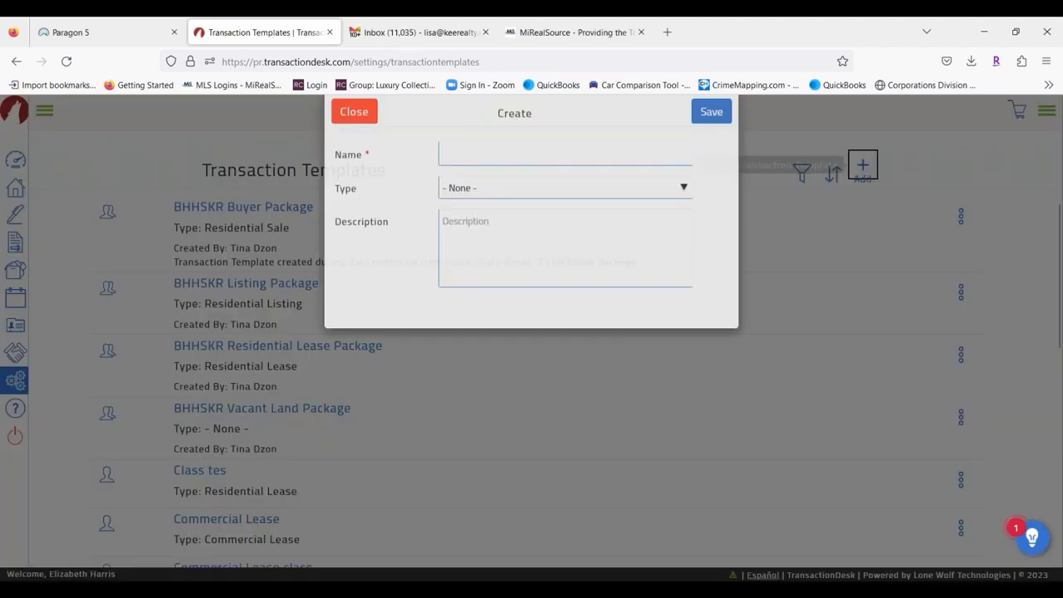
left_click(465, 187)
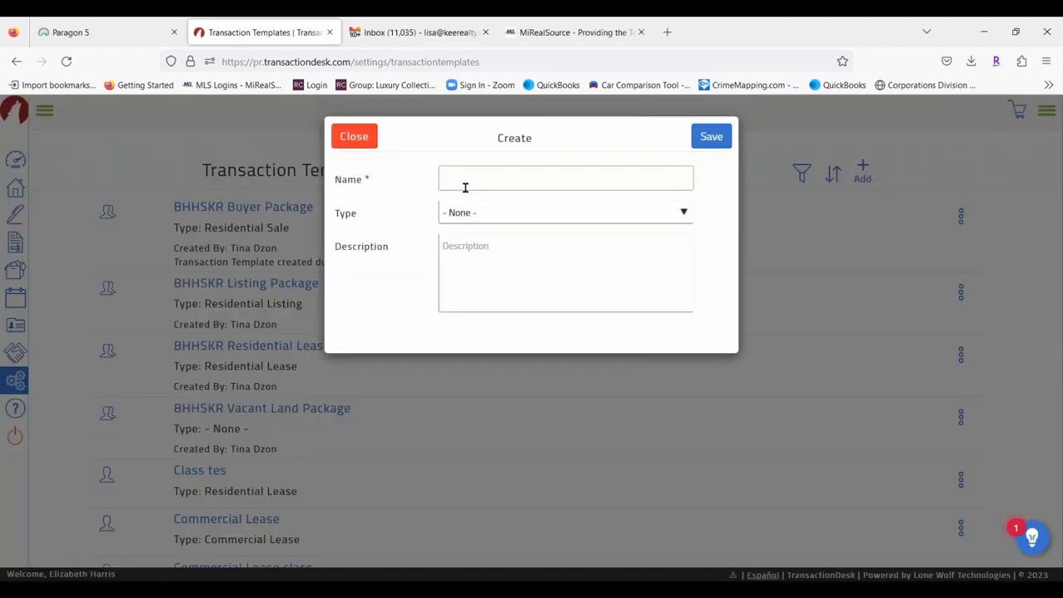
type("Class l")
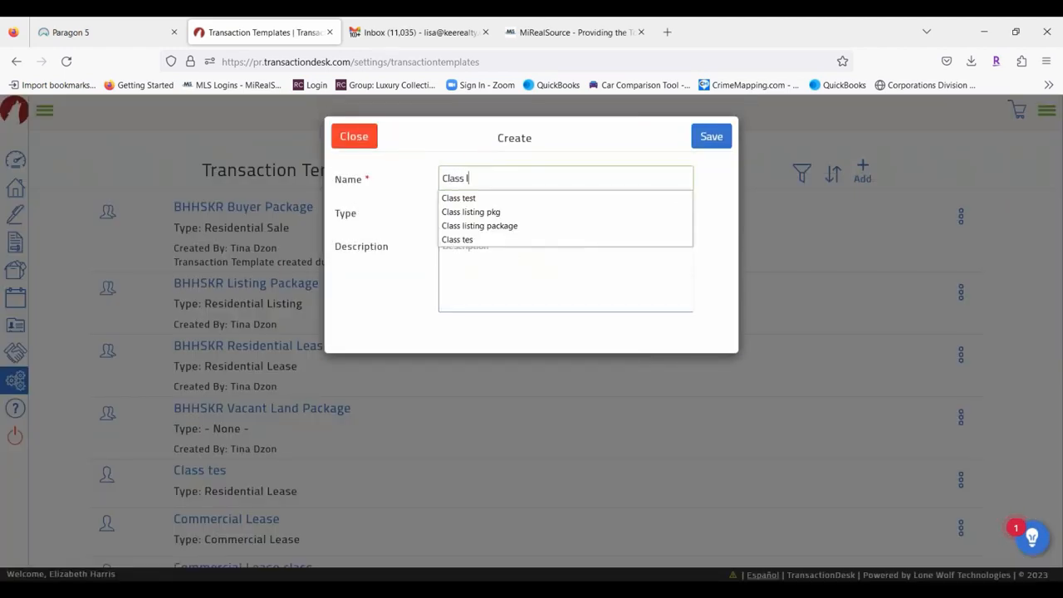
type("isting")
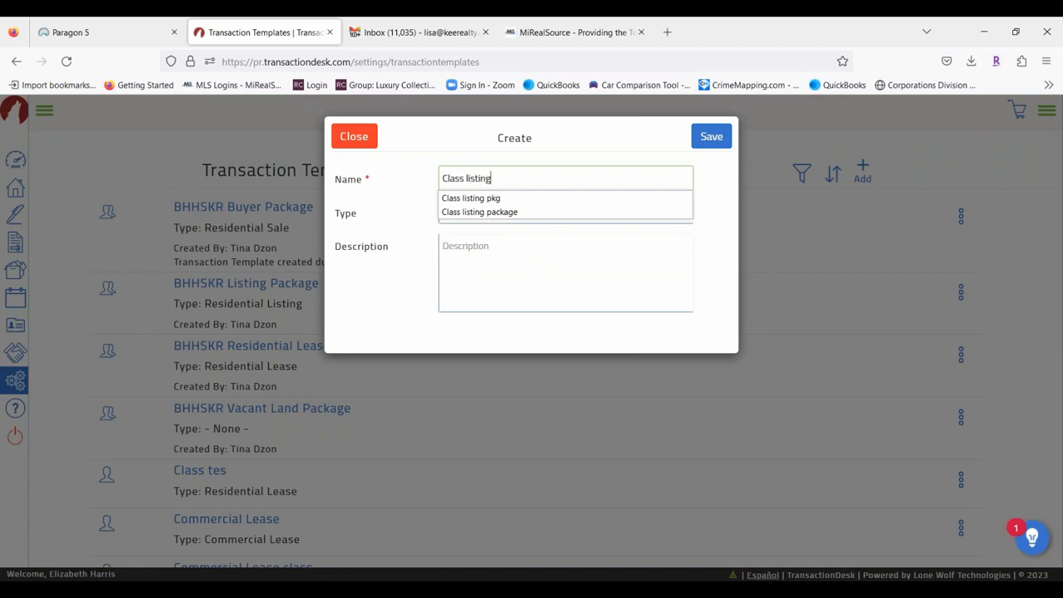
left_click(451, 278)
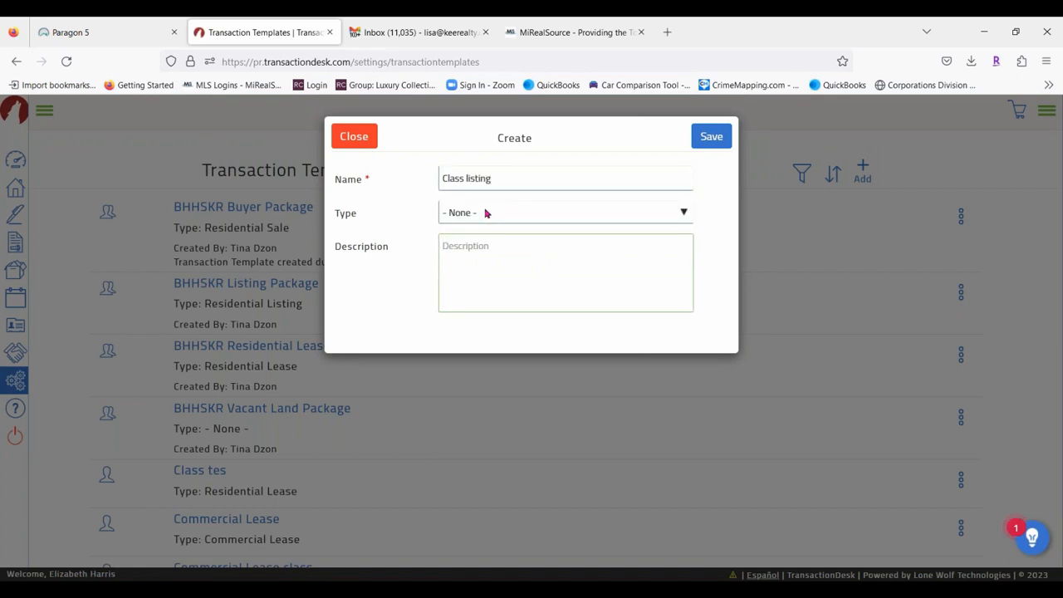
left_click(487, 214)
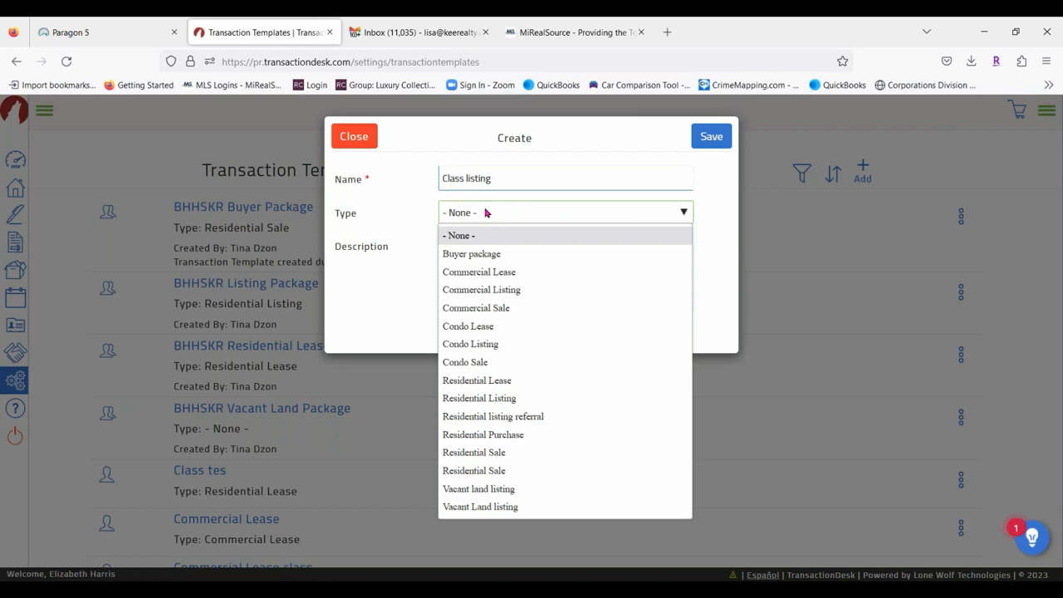
left_click(486, 379)
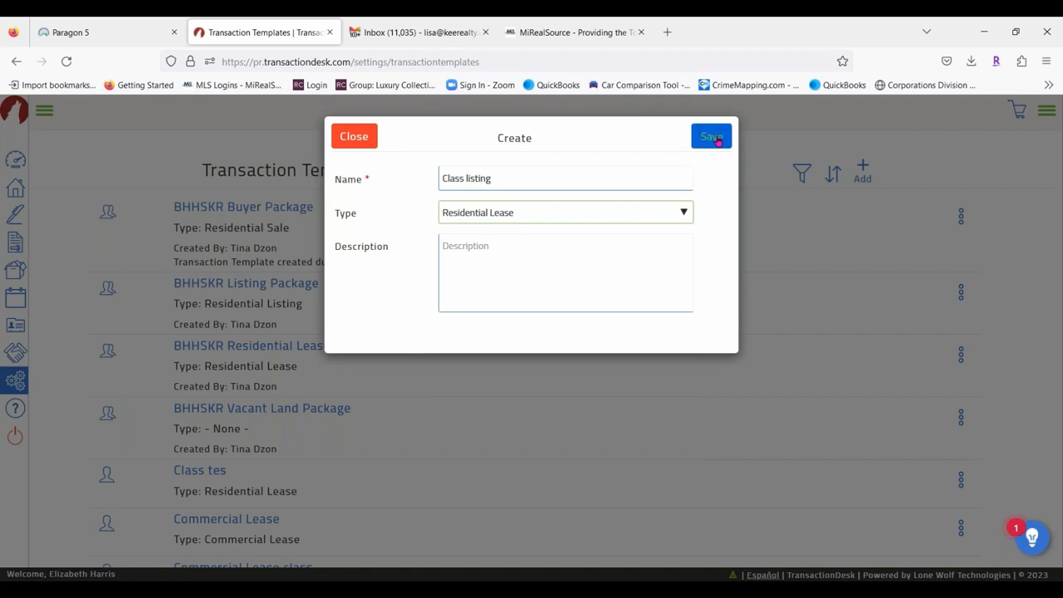
left_click(712, 137)
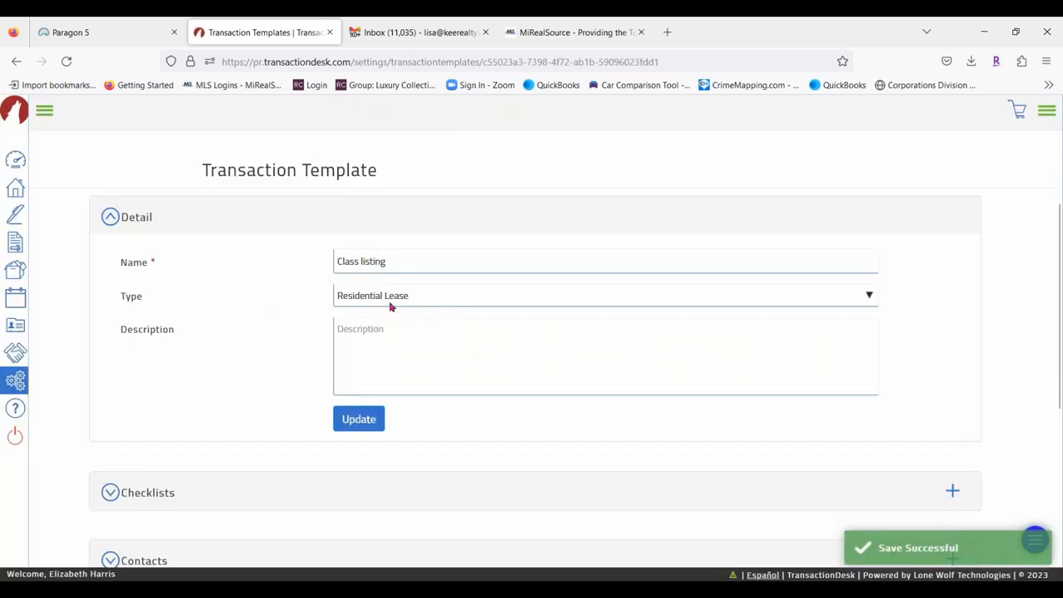
Scroll to the Class listing template's Forms section and start adding forms.
scroll(228, 324, "down", 3)
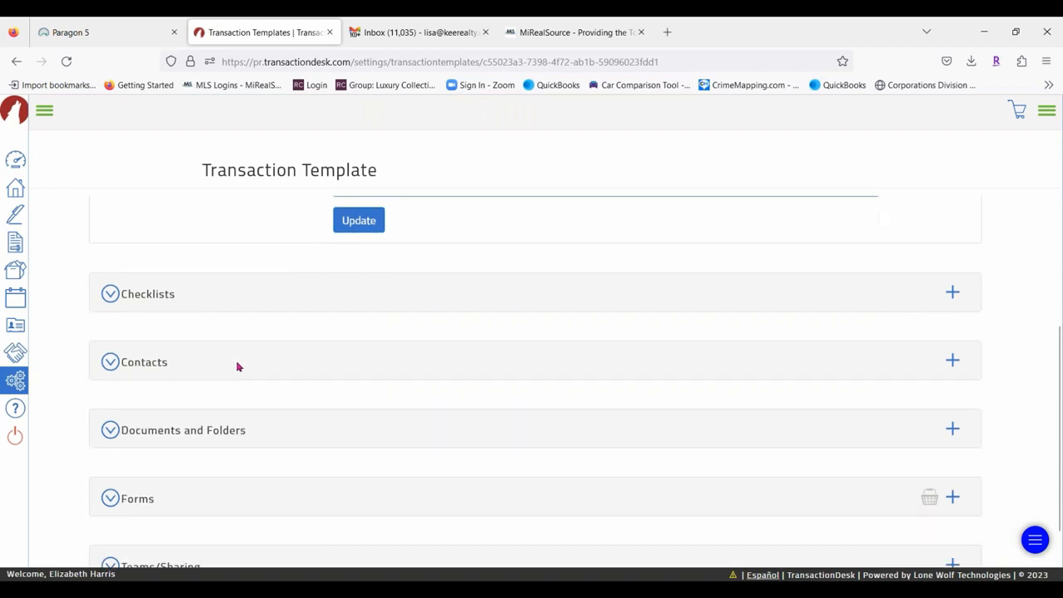
scroll(237, 367, "down", 1)
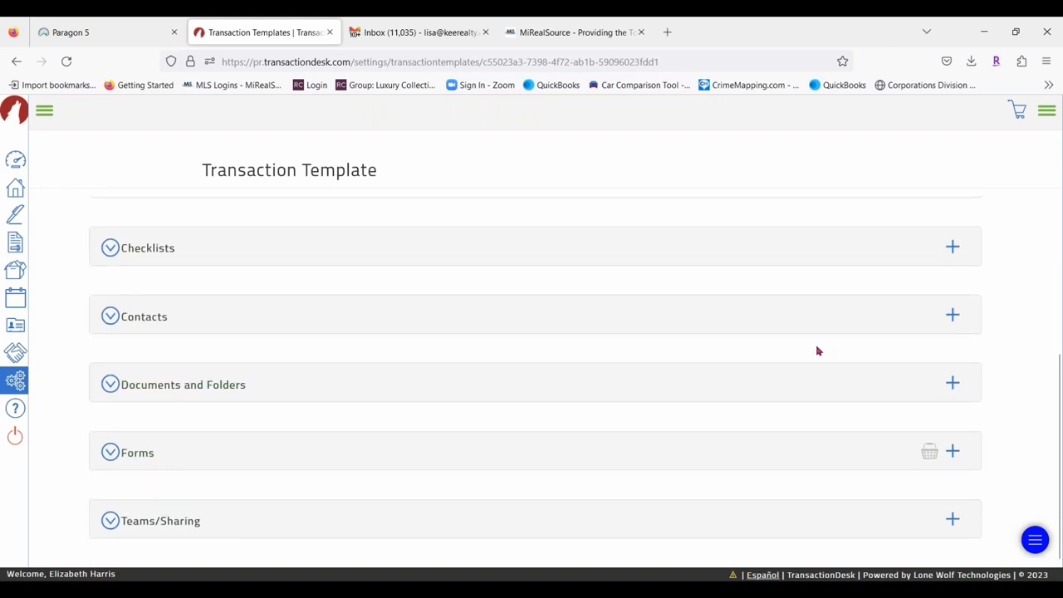
left_click(953, 451)
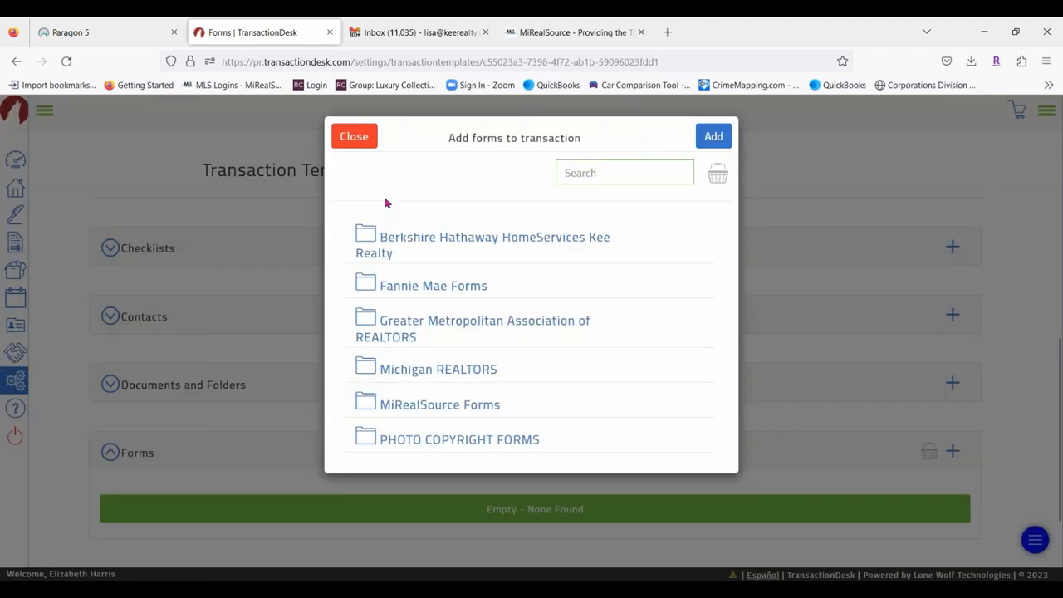
Search forms for 'lease' and tick the B.H.H.K.R lease forms plus GMAR 72/48 Contingent Sale Release.
left_click(596, 177)
type("lease")
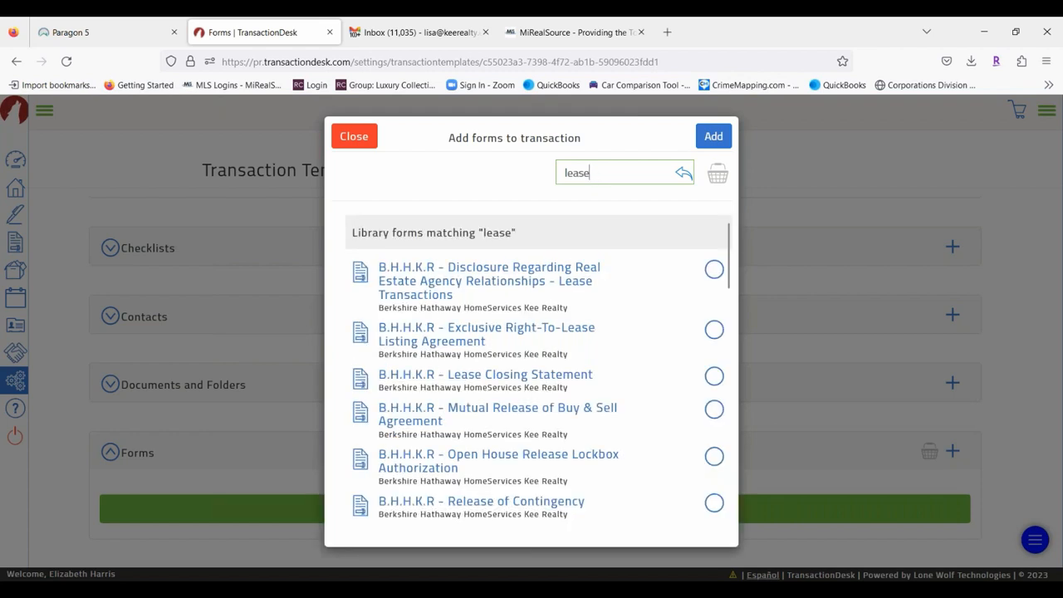
left_click(712, 271)
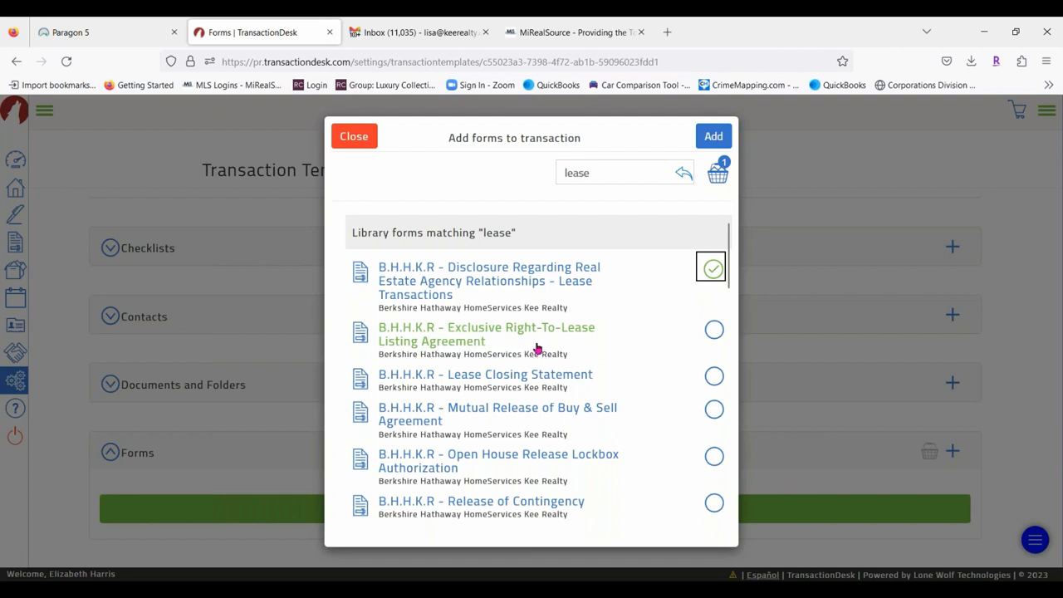
left_click(714, 329)
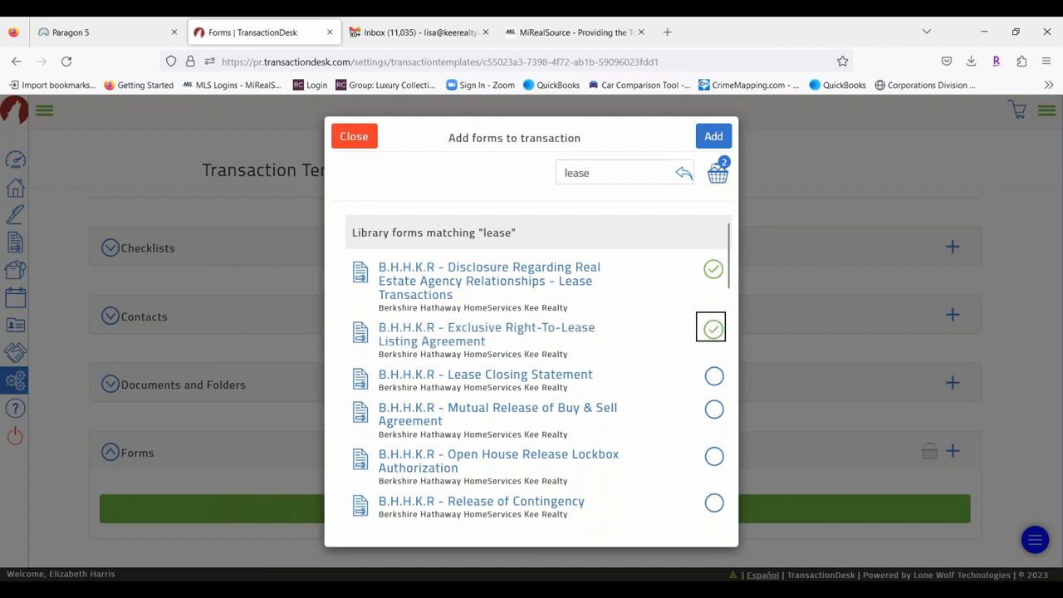
left_click(716, 376)
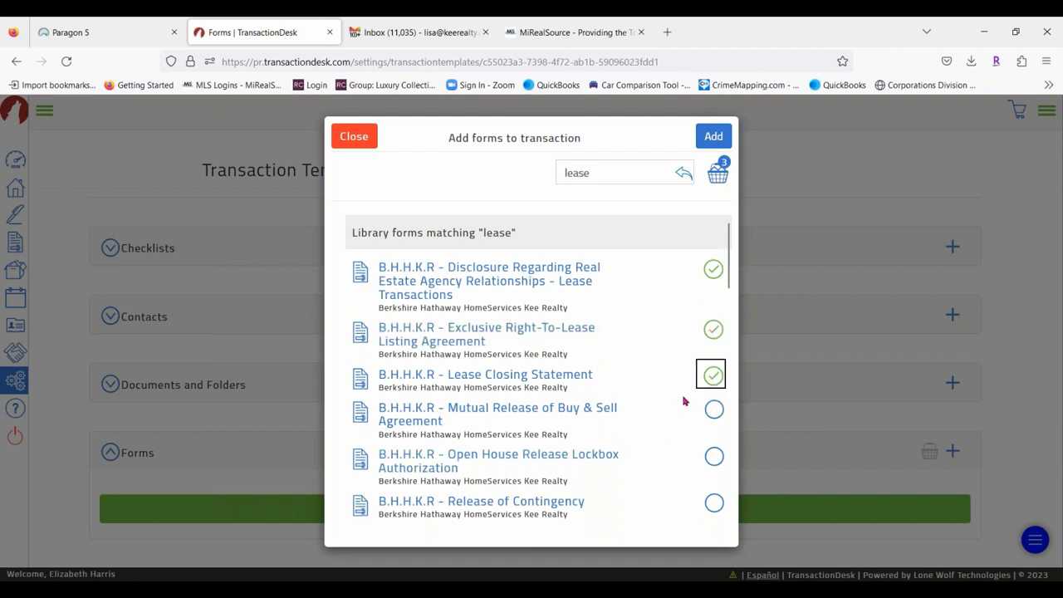
left_click(712, 413)
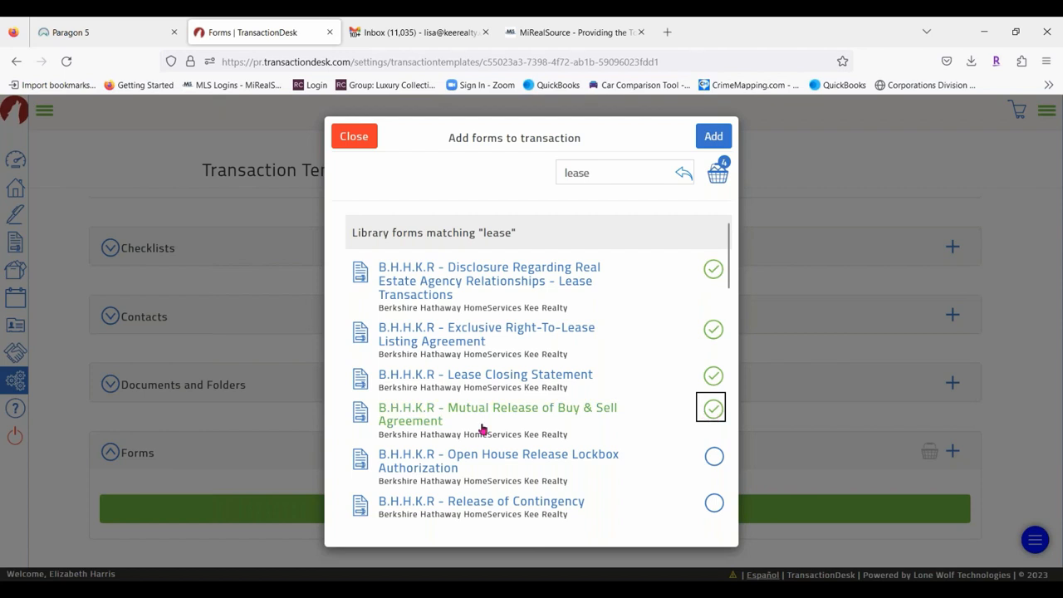
scroll(531, 415, "down", 2)
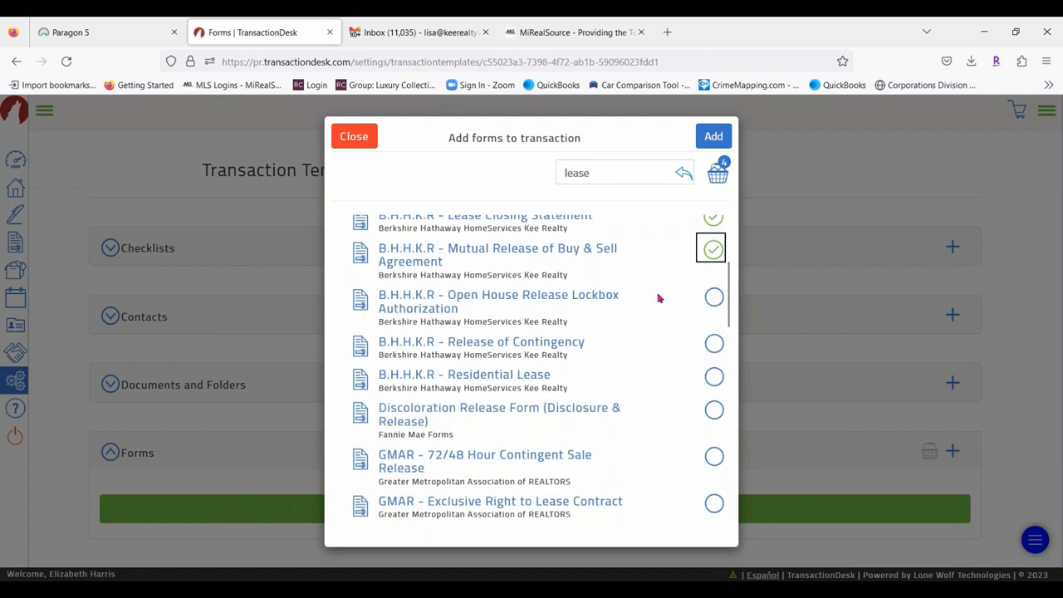
left_click(714, 299)
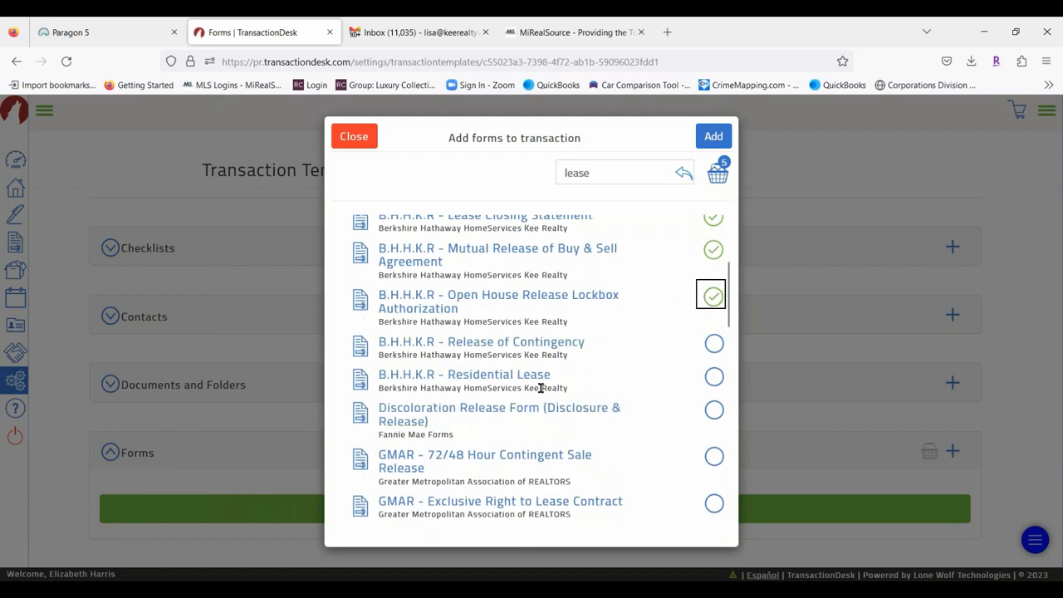
left_click(712, 377)
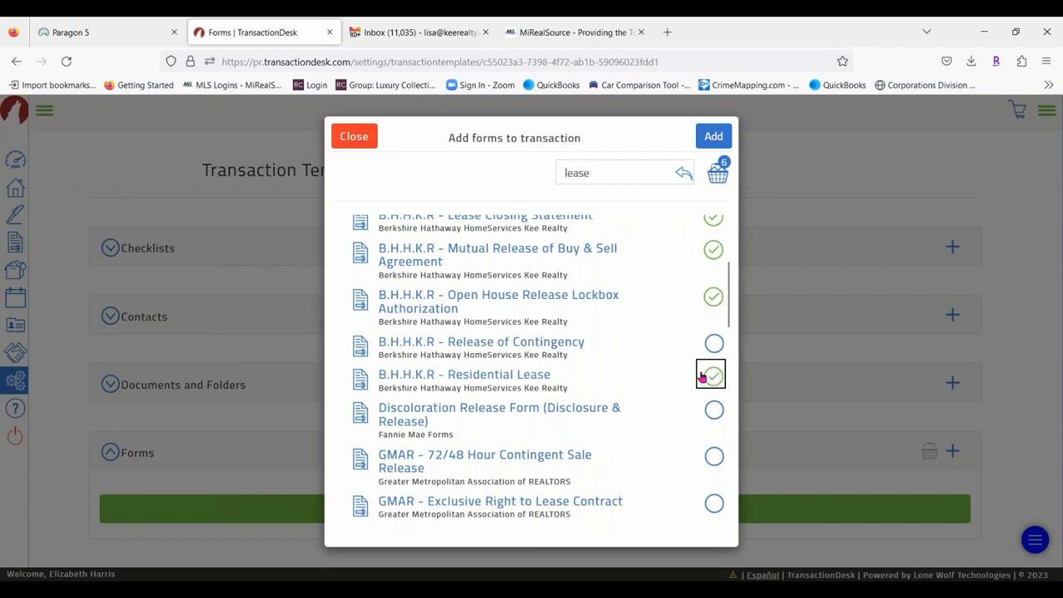
left_click(713, 456)
Swap the extra picks for GMAR Residential Lease and add the six selected forms.
scroll(532, 468, "down", 2)
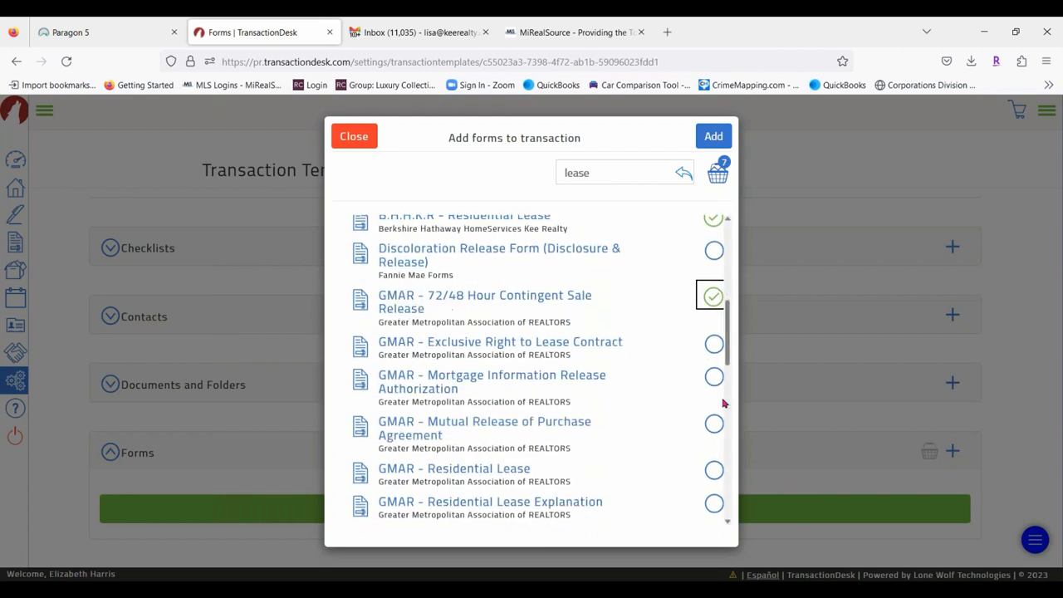
left_click(713, 345)
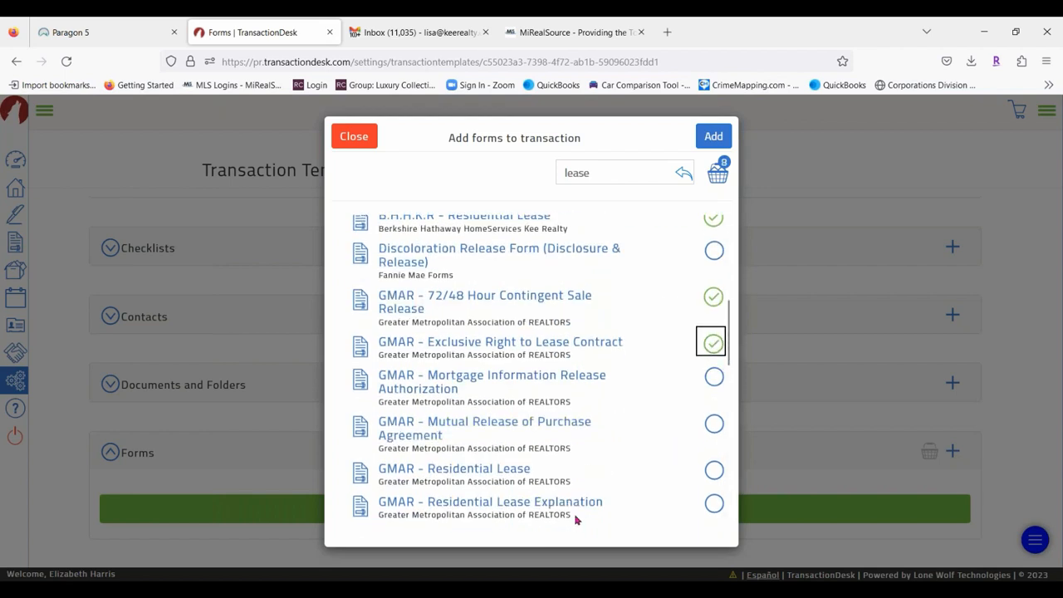
left_click(710, 345)
left_click(715, 301)
scroll(665, 385, "down", 1)
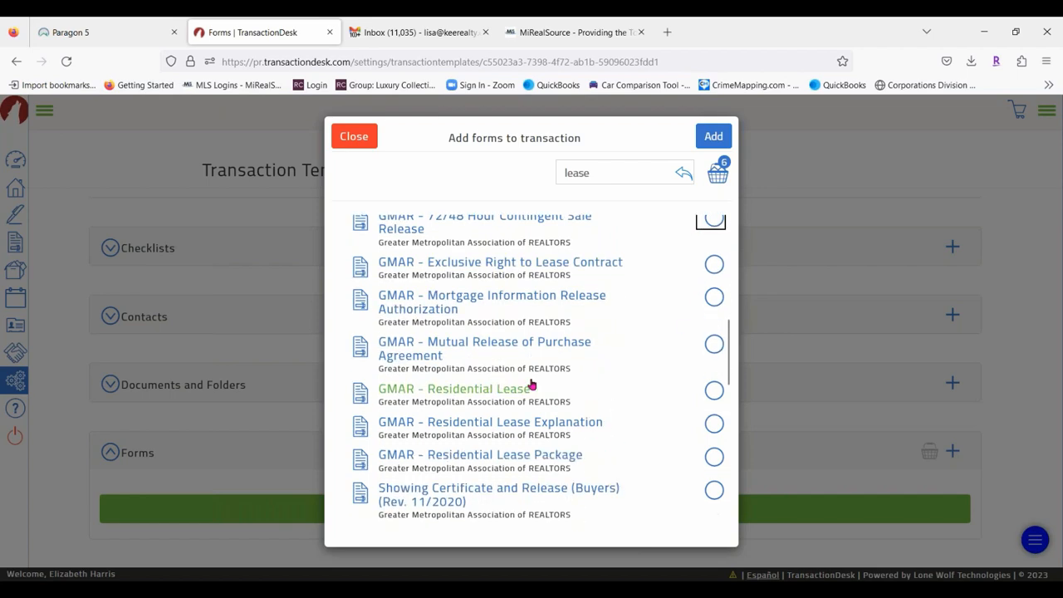
left_click(711, 395)
scroll(673, 391, "up", 5)
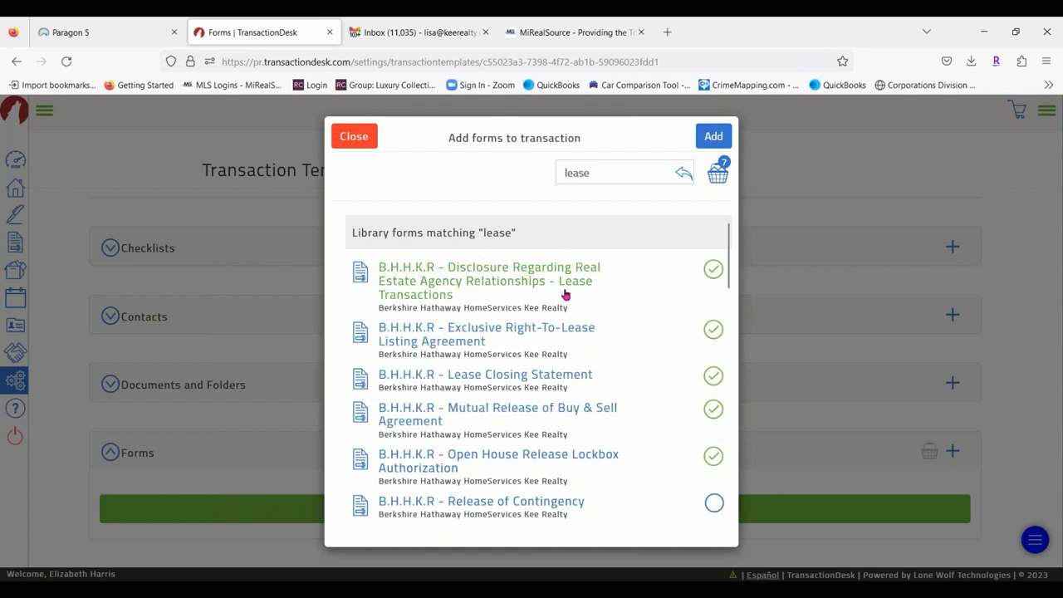
left_click(714, 329)
scroll(621, 321, "down", 1)
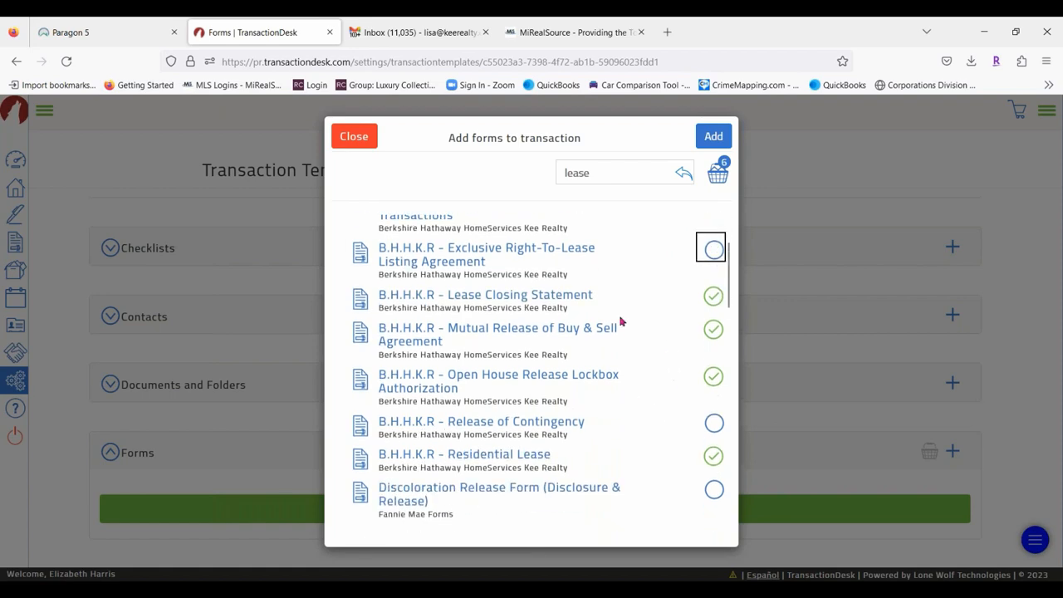
scroll(629, 387, "down", 10)
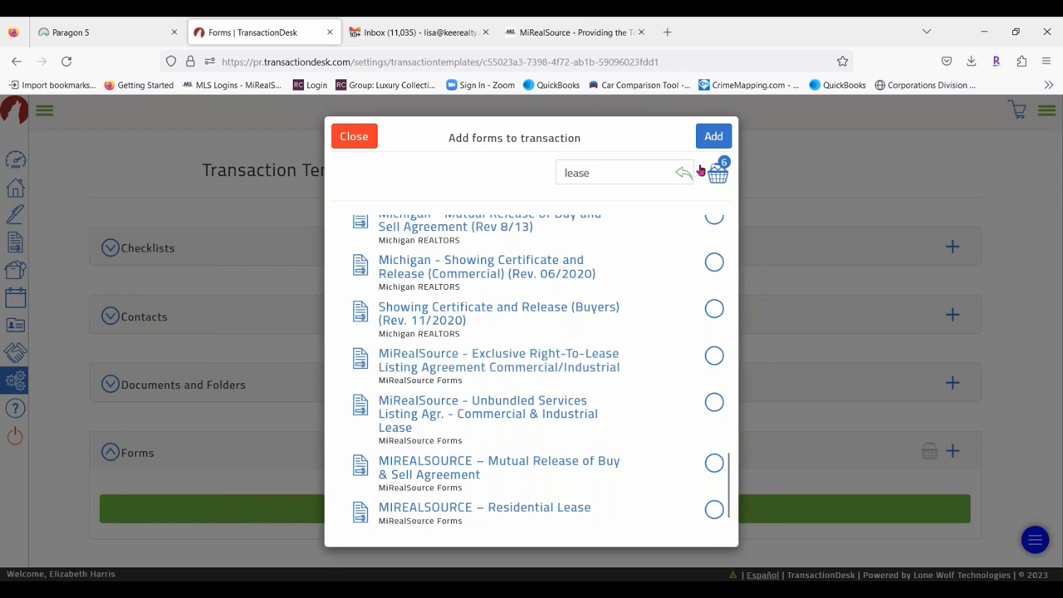
left_click(713, 137)
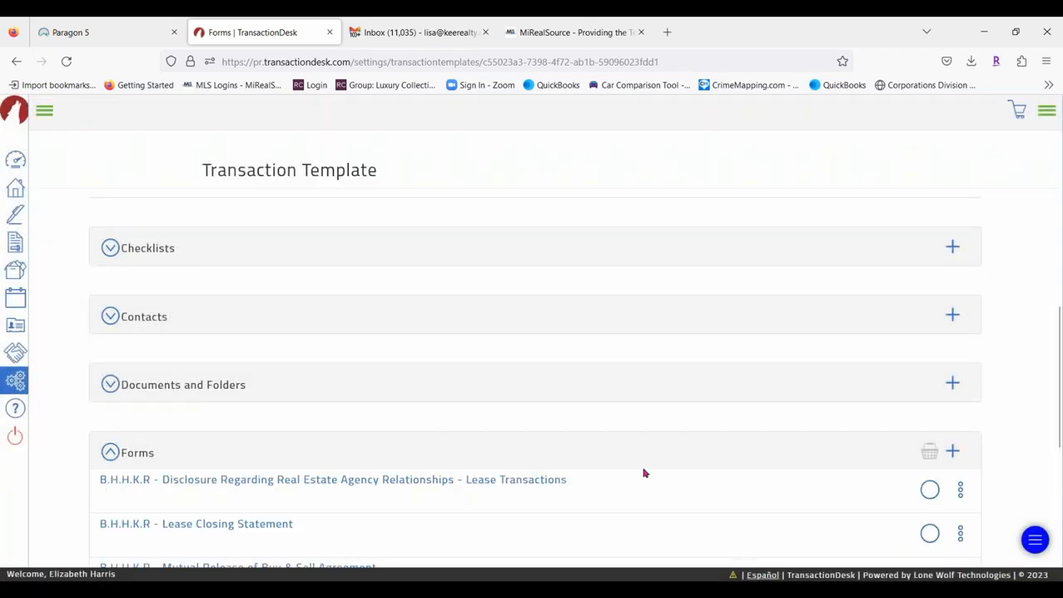
Review the six added lease forms, then return to the Settings menu.
scroll(449, 420, "down", 3)
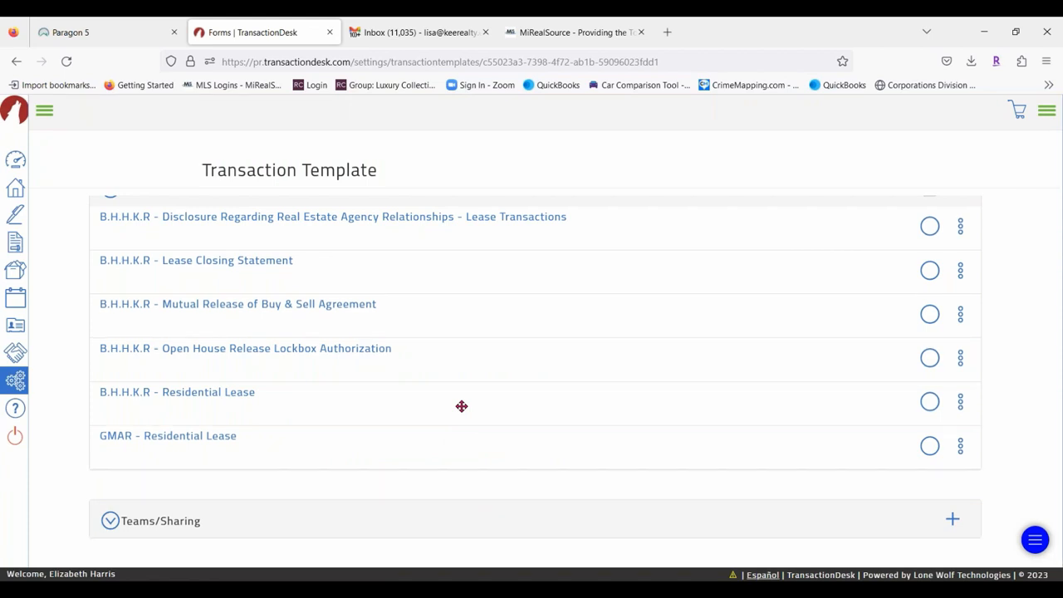
scroll(429, 387, "up", 10)
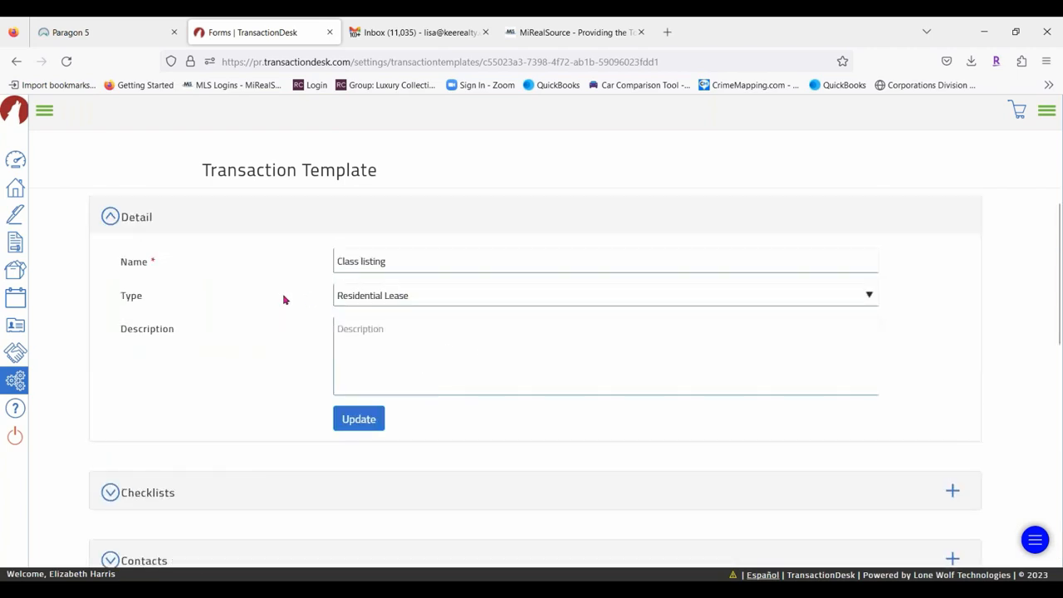
left_click(15, 379)
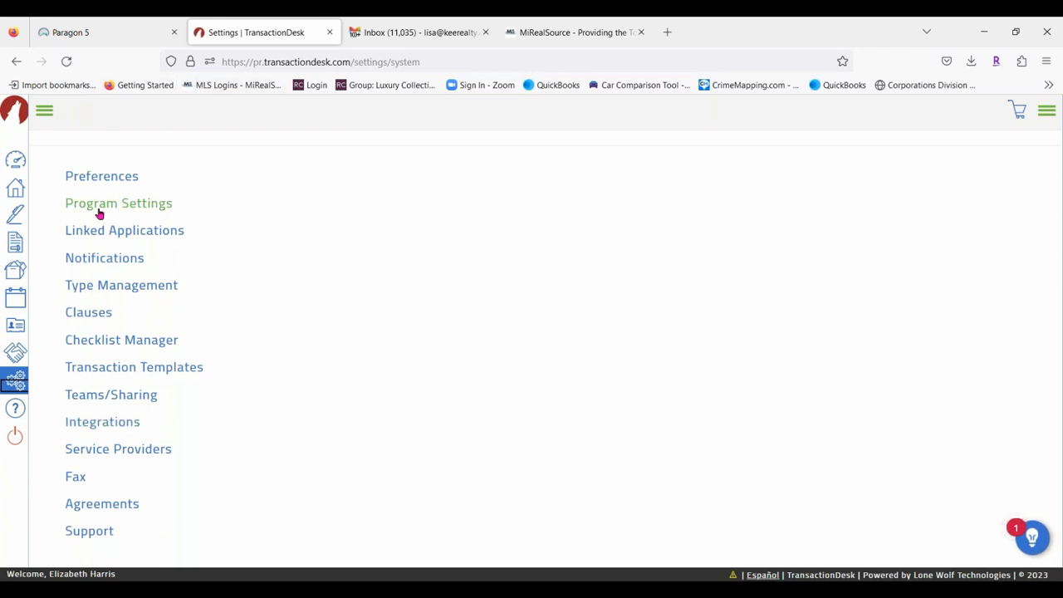
left_click(119, 287)
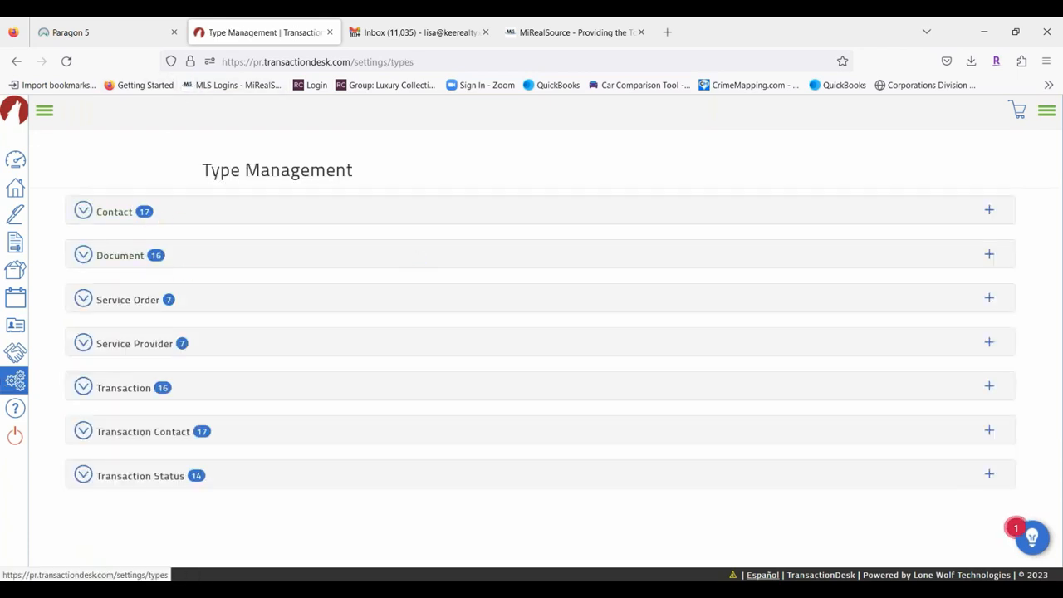
left_click(209, 385)
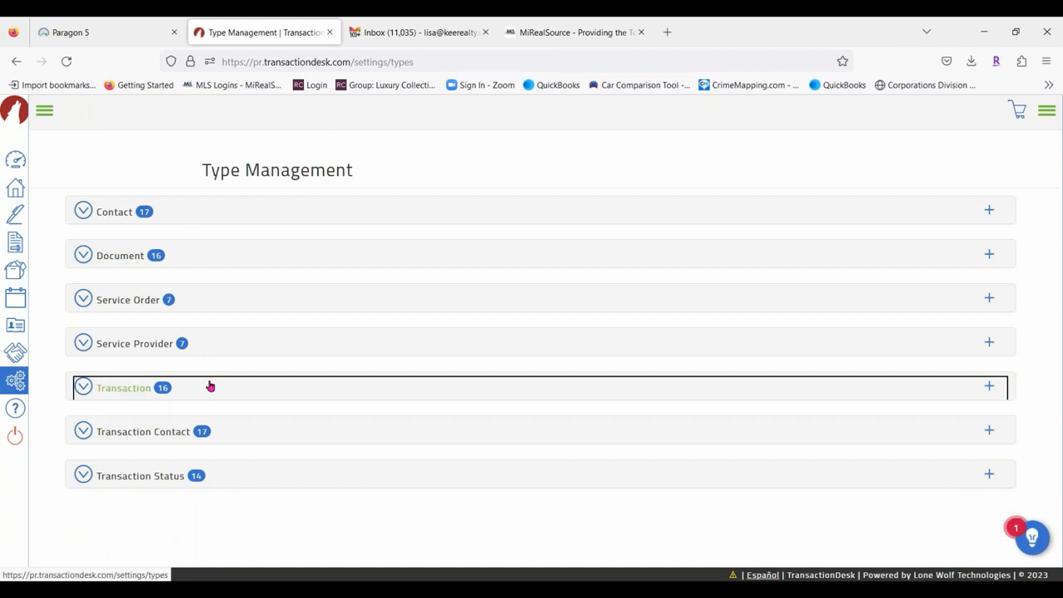
left_click(210, 387)
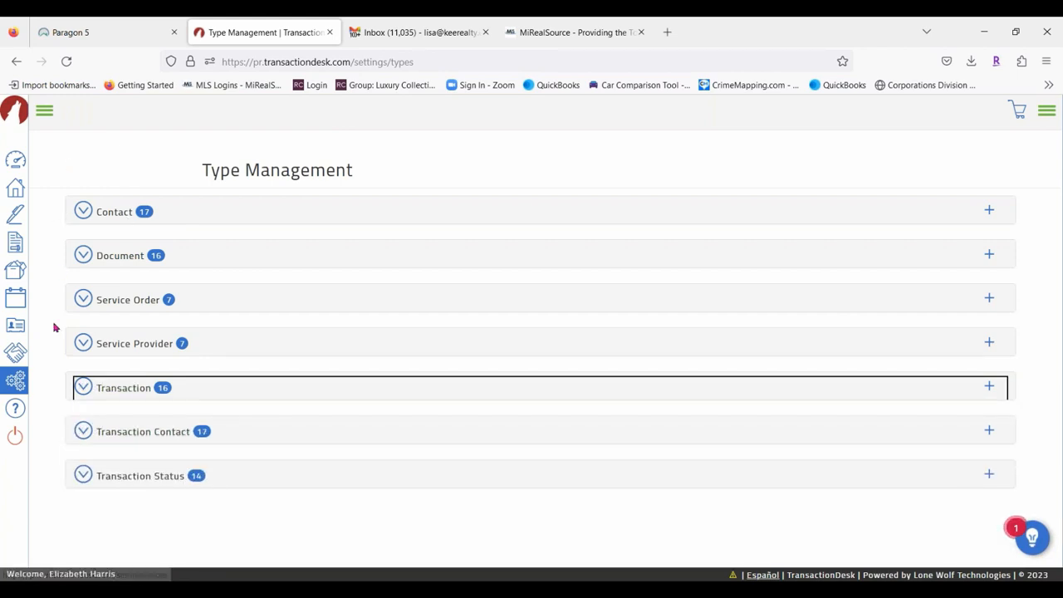
left_click(15, 381)
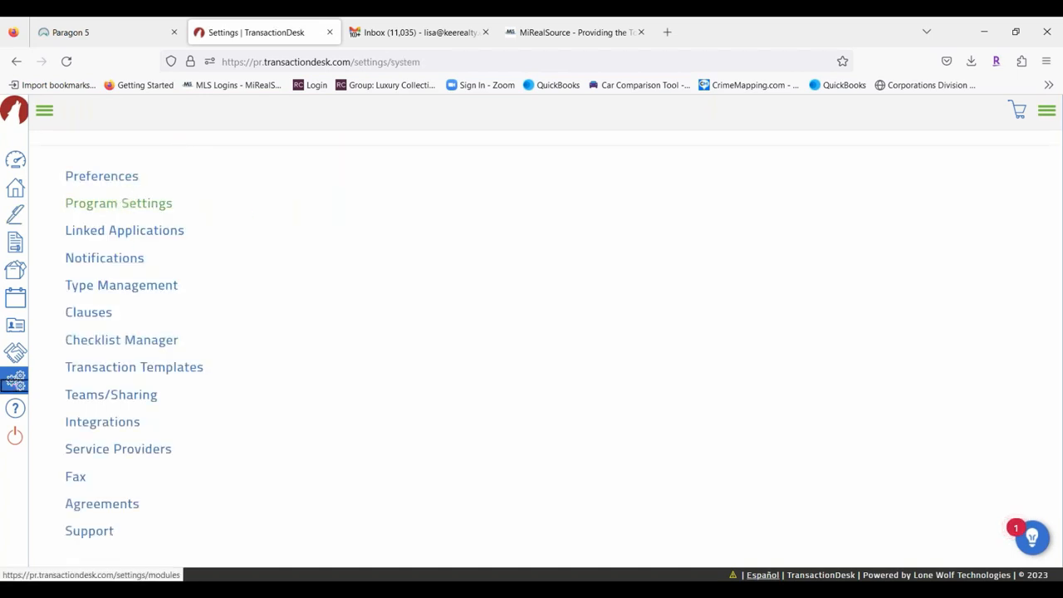
Browse Program Settings' Transaction, Document and Checklist sections, then go to the Transactions list.
left_click(144, 203)
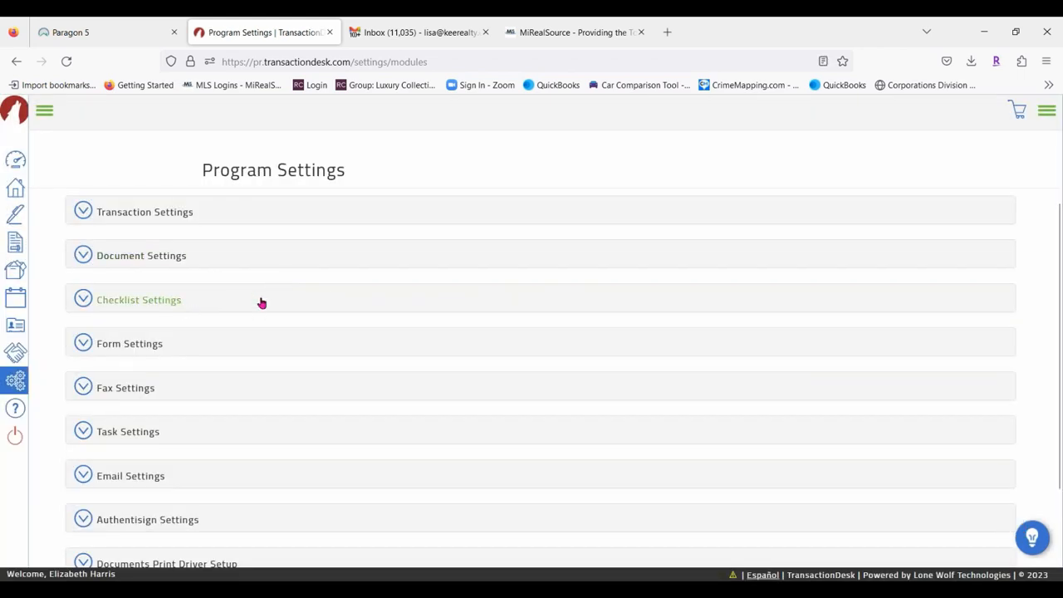
scroll(273, 302, "down", 2)
scroll(373, 385, "up", 2)
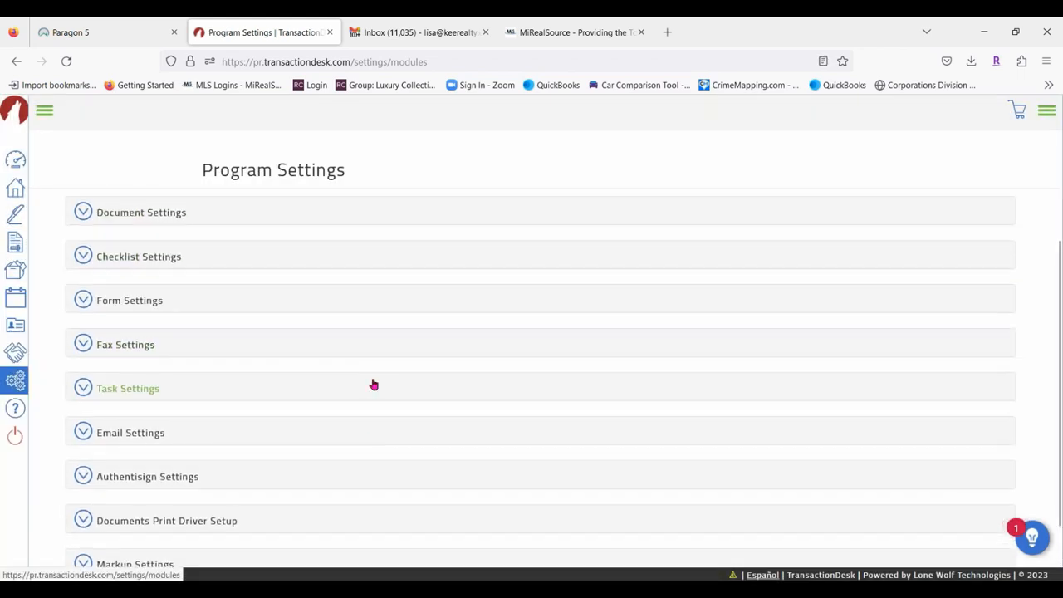
left_click(118, 215)
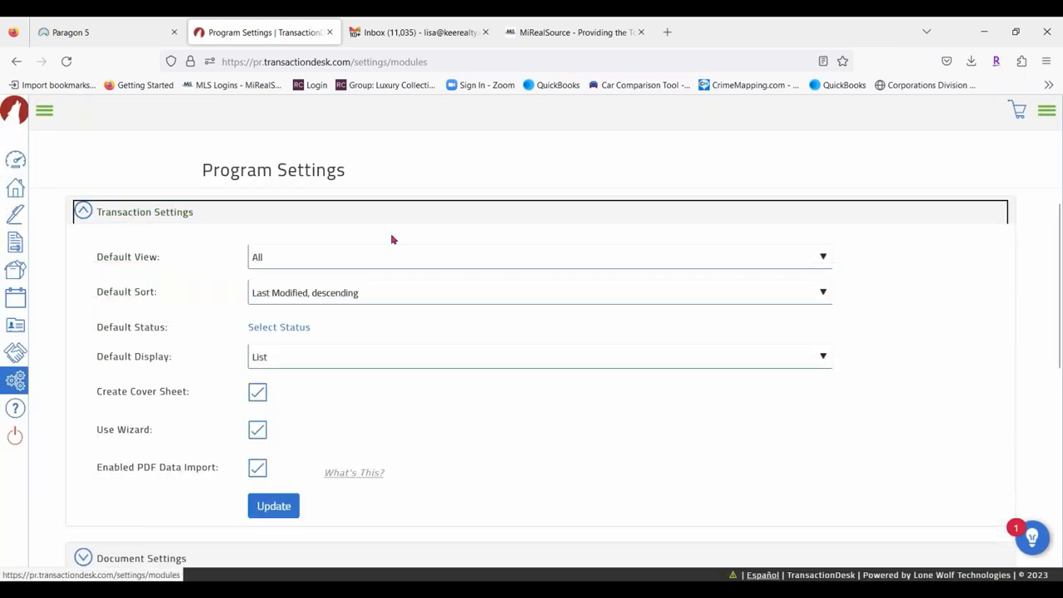
left_click(180, 212)
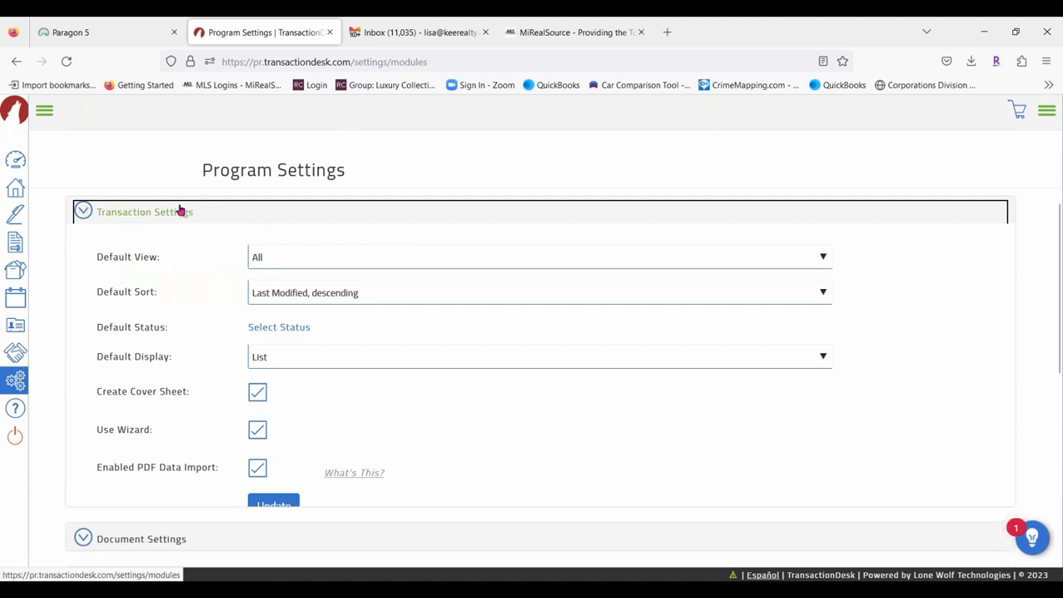
left_click(181, 265)
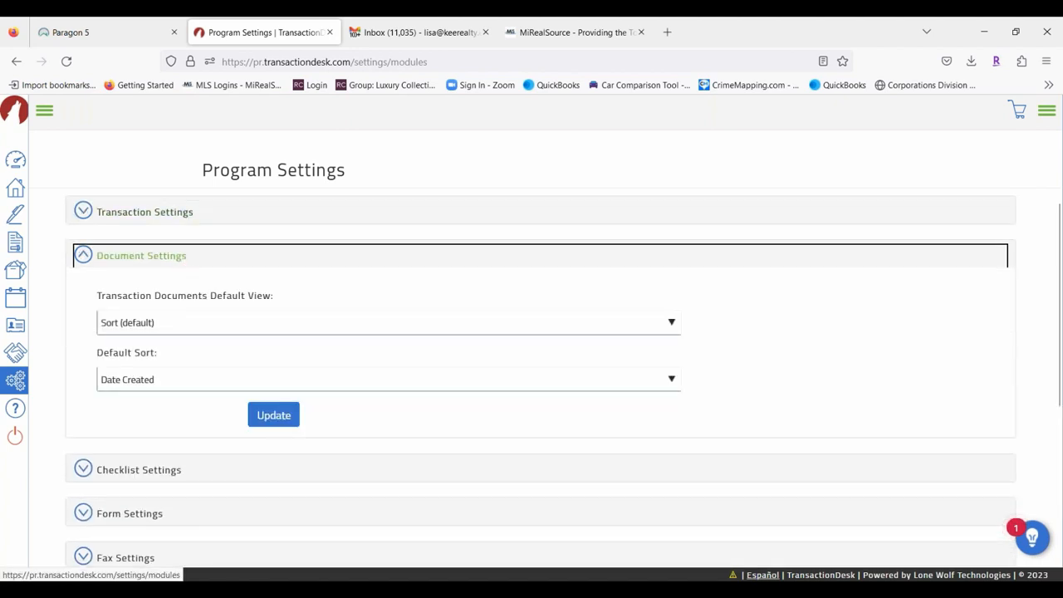
left_click(158, 470)
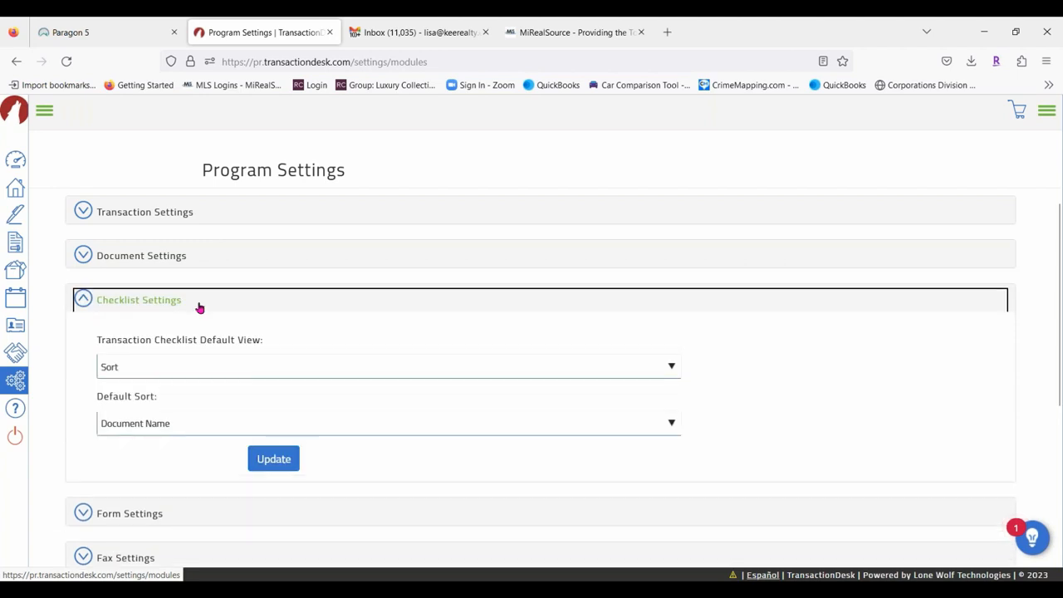
left_click(199, 303)
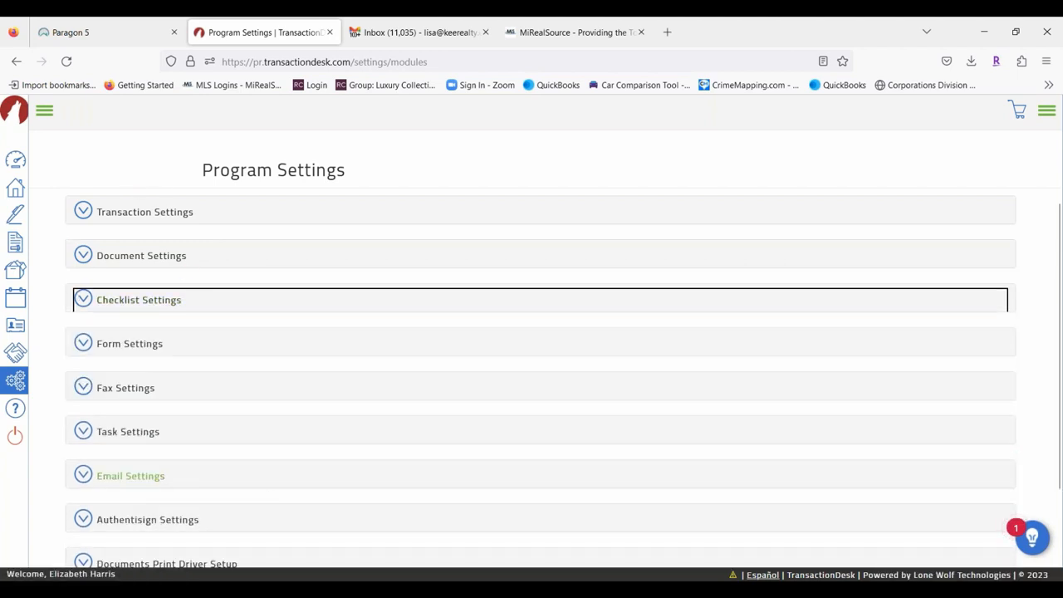
left_click(15, 191)
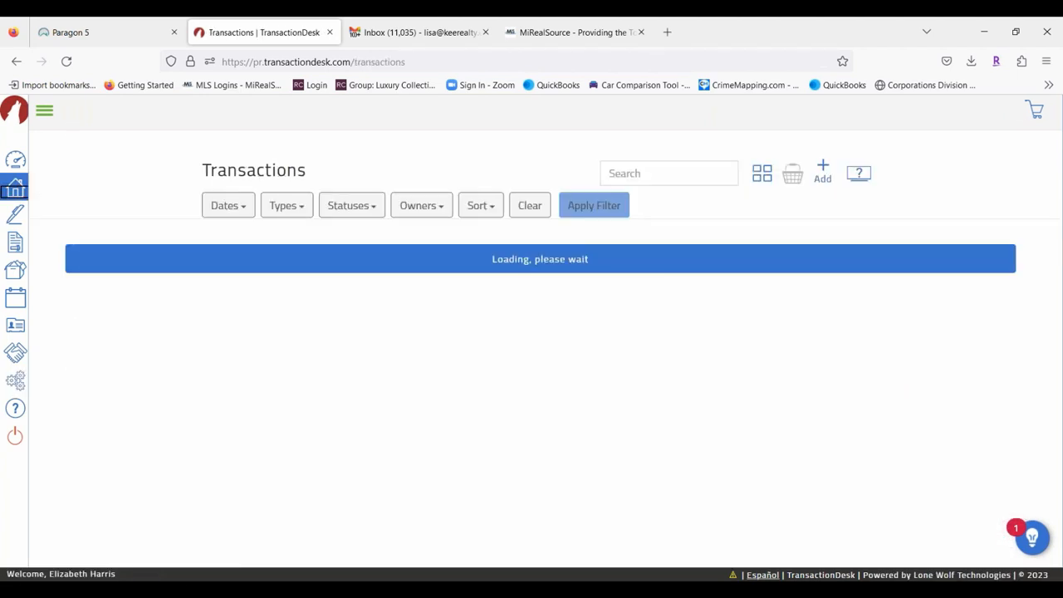